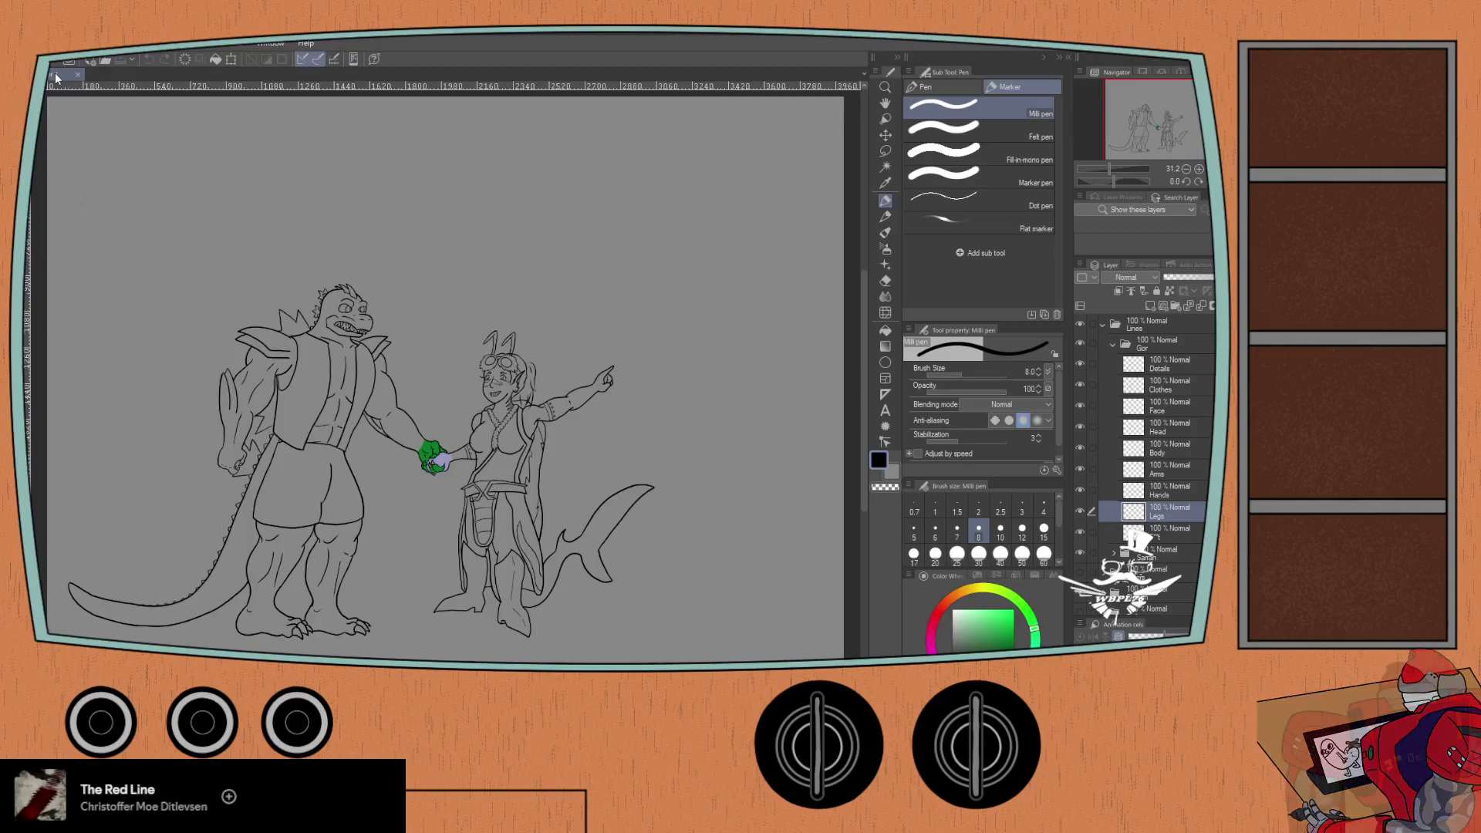
- Collapse the Gor folder inside the Lines folder of the layer list
{"action": "scroll", "coordinate": [1141, 432], "scroll_direction": "down", "scroll_amount": 2}
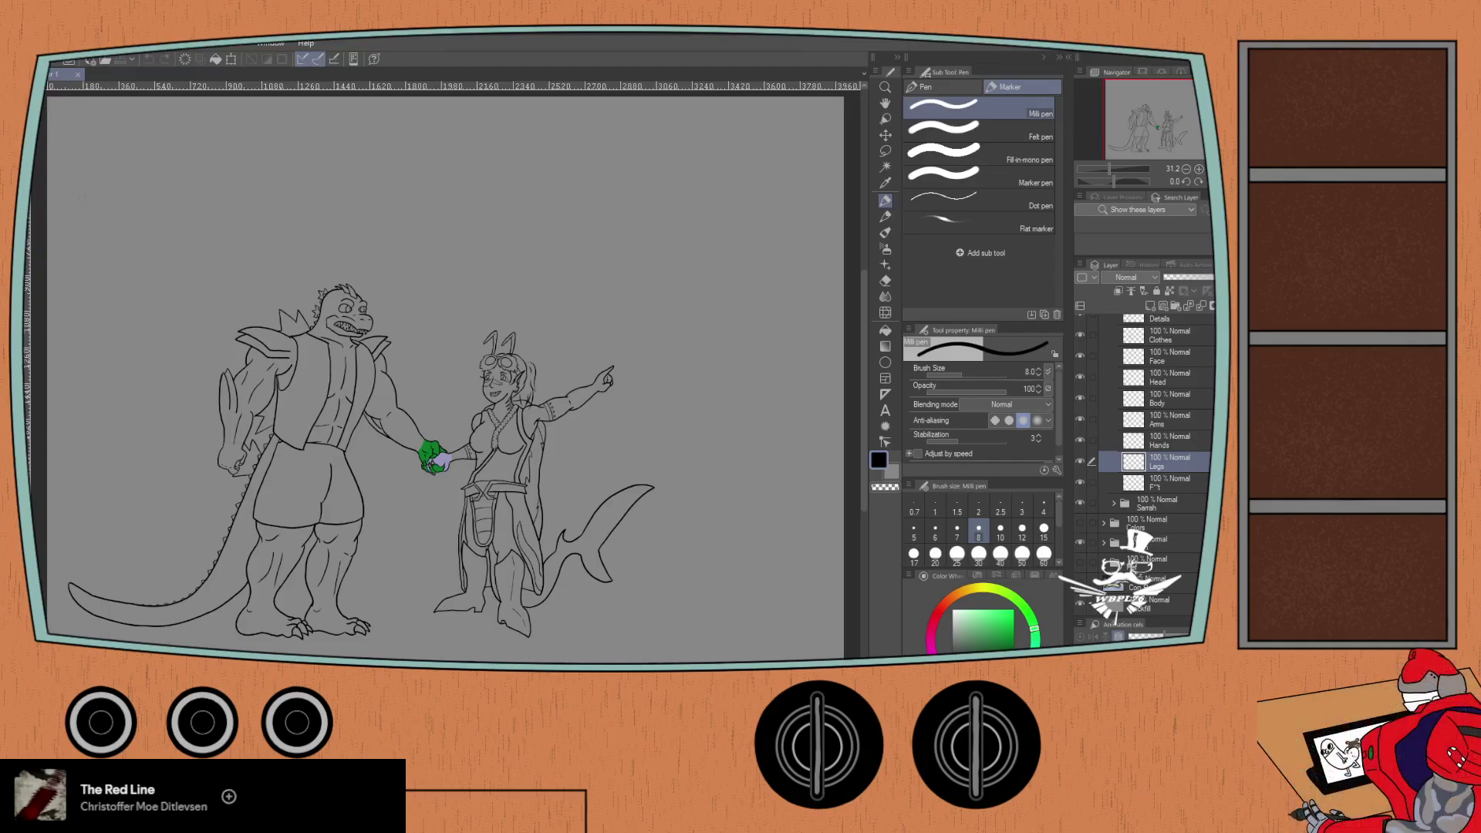
{"action": "left_click_drag", "start_coordinate": [1220, 386], "coordinate": [1208, 266]}
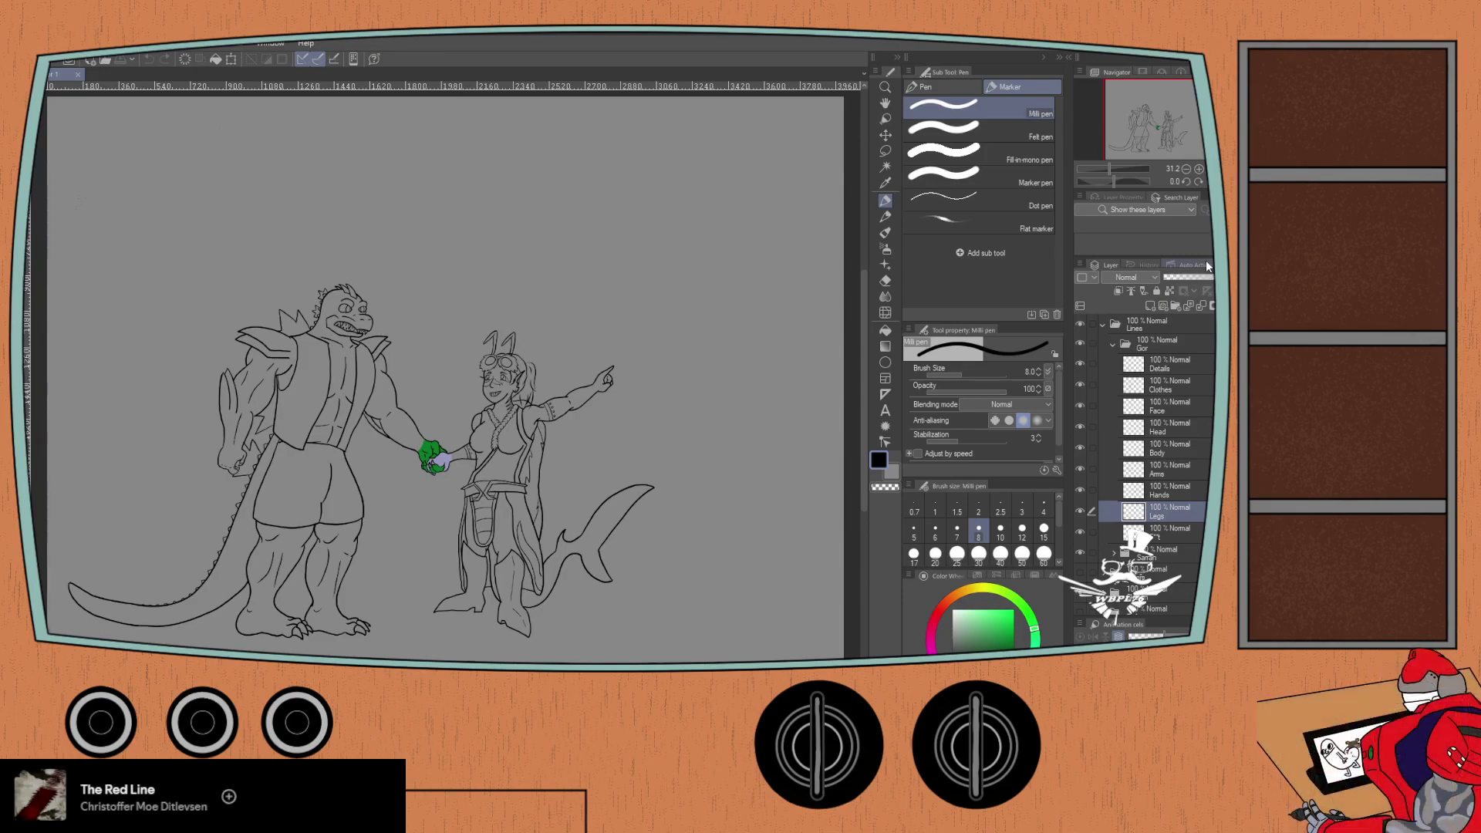
{"action": "left_click", "coordinate": [1112, 346]}
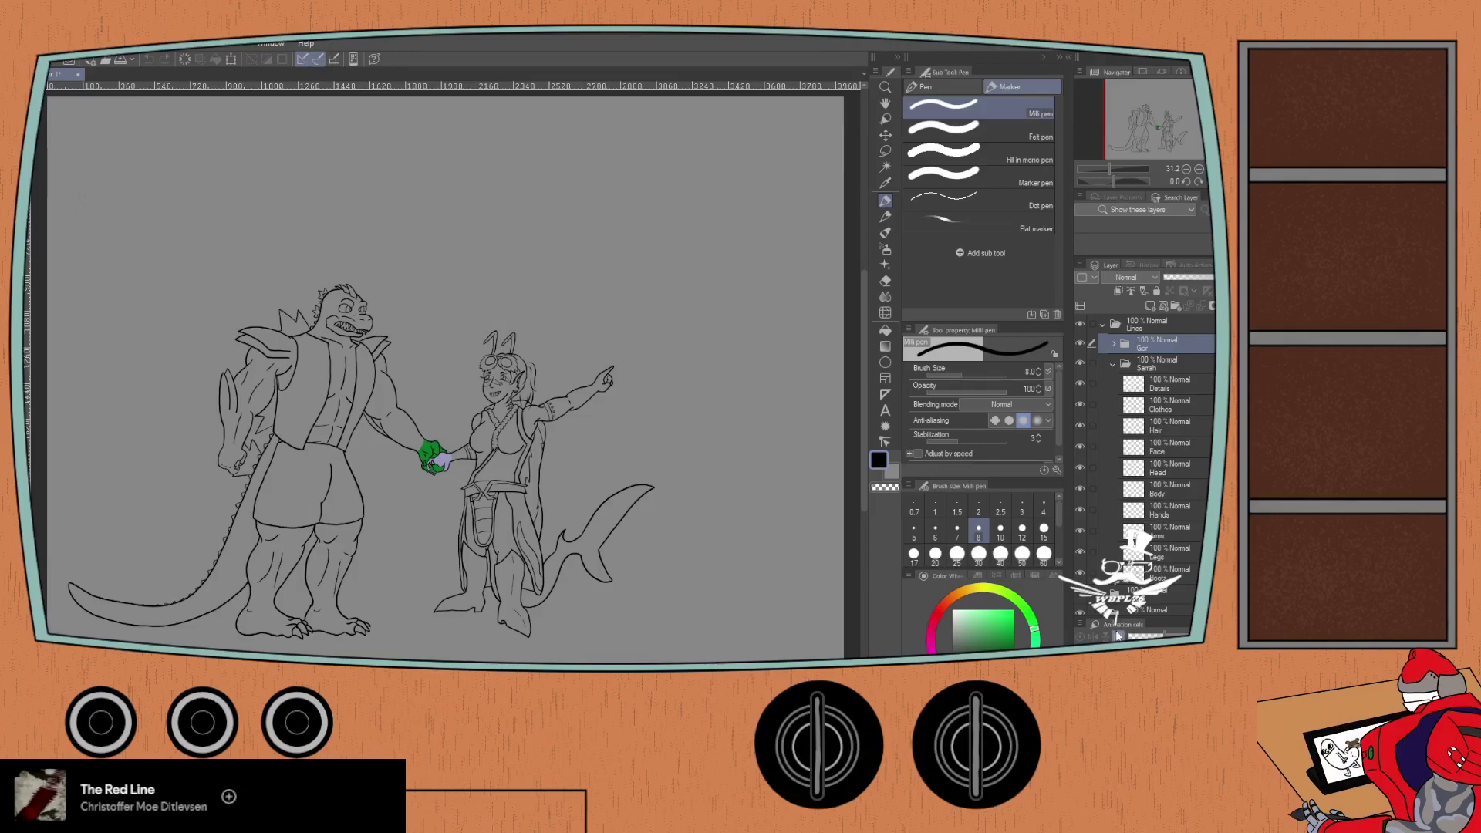
- Erase the hair strands that overlap the pointing woman's shoulder, working on her Hair line layer with the hard eraser
{"action": "scroll", "coordinate": [501, 415], "scroll_direction": "up", "scroll_amount": 4}
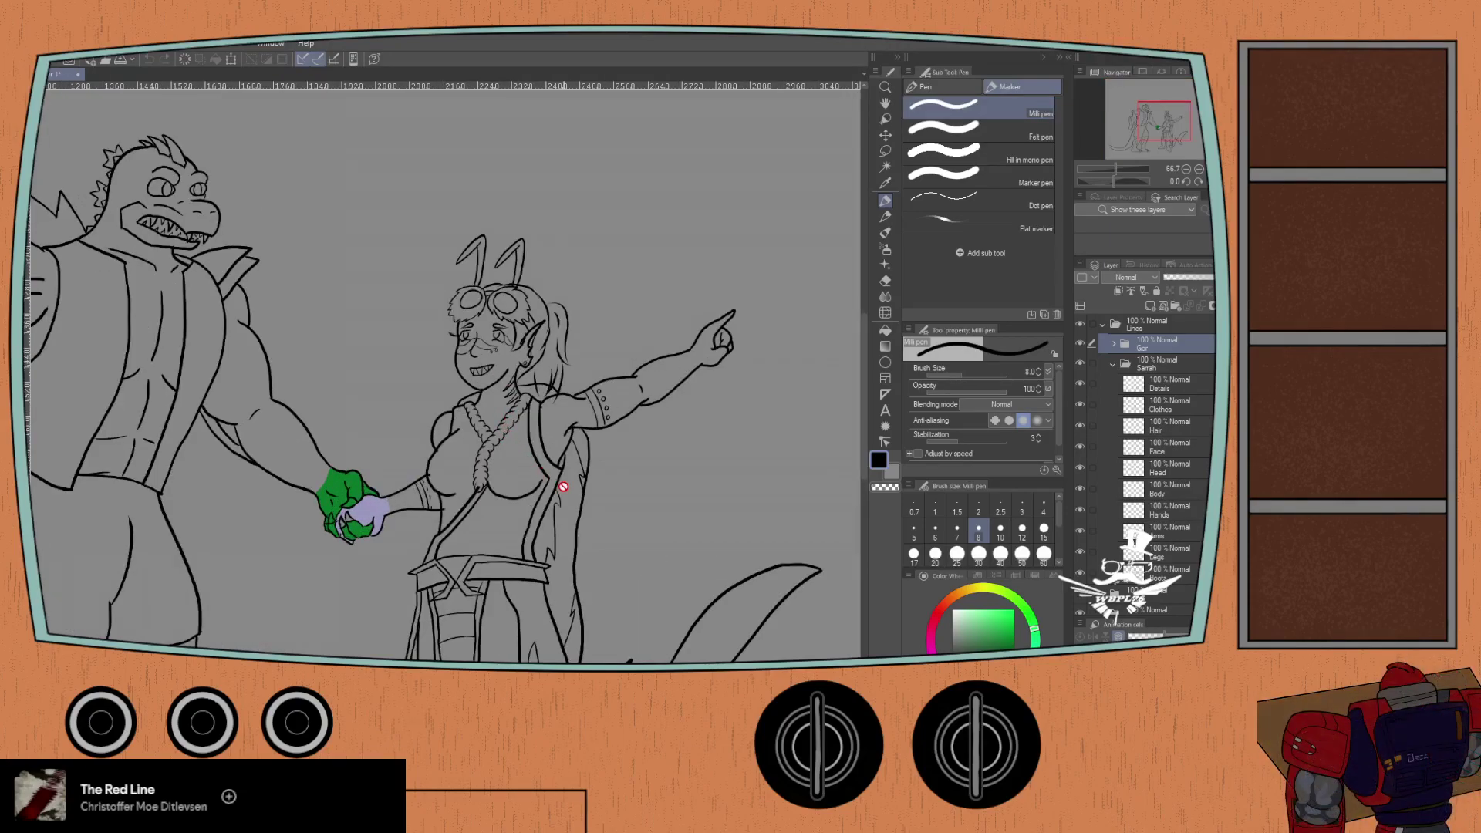
{"action": "left_click", "coordinate": [1157, 425]}
{"action": "scroll", "coordinate": [485, 390], "scroll_direction": "up", "scroll_amount": 3}
{"action": "key", "text": "e"}
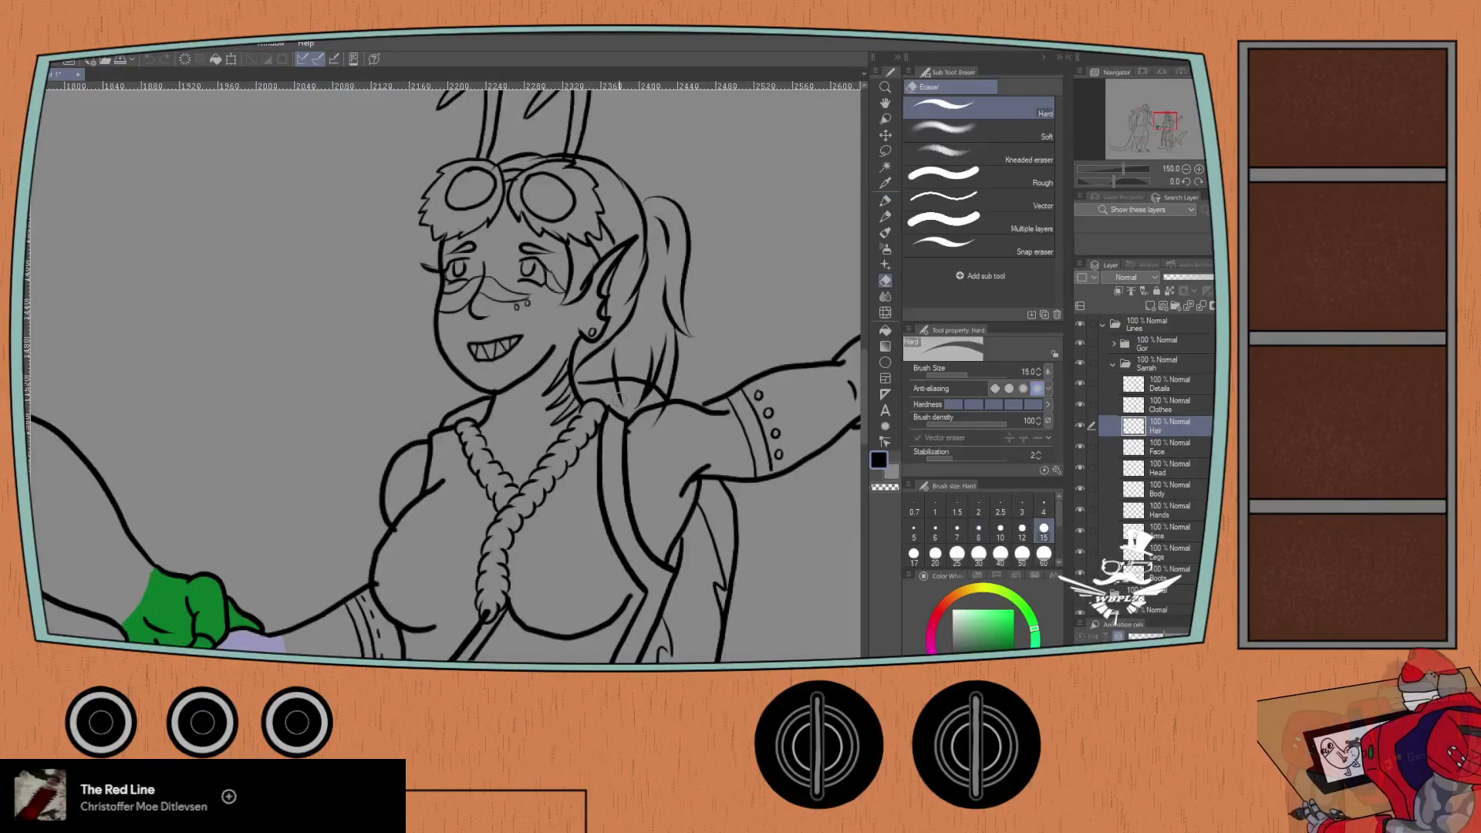
{"action": "left_click_drag", "start_coordinate": [643, 432], "coordinate": [519, 463]}
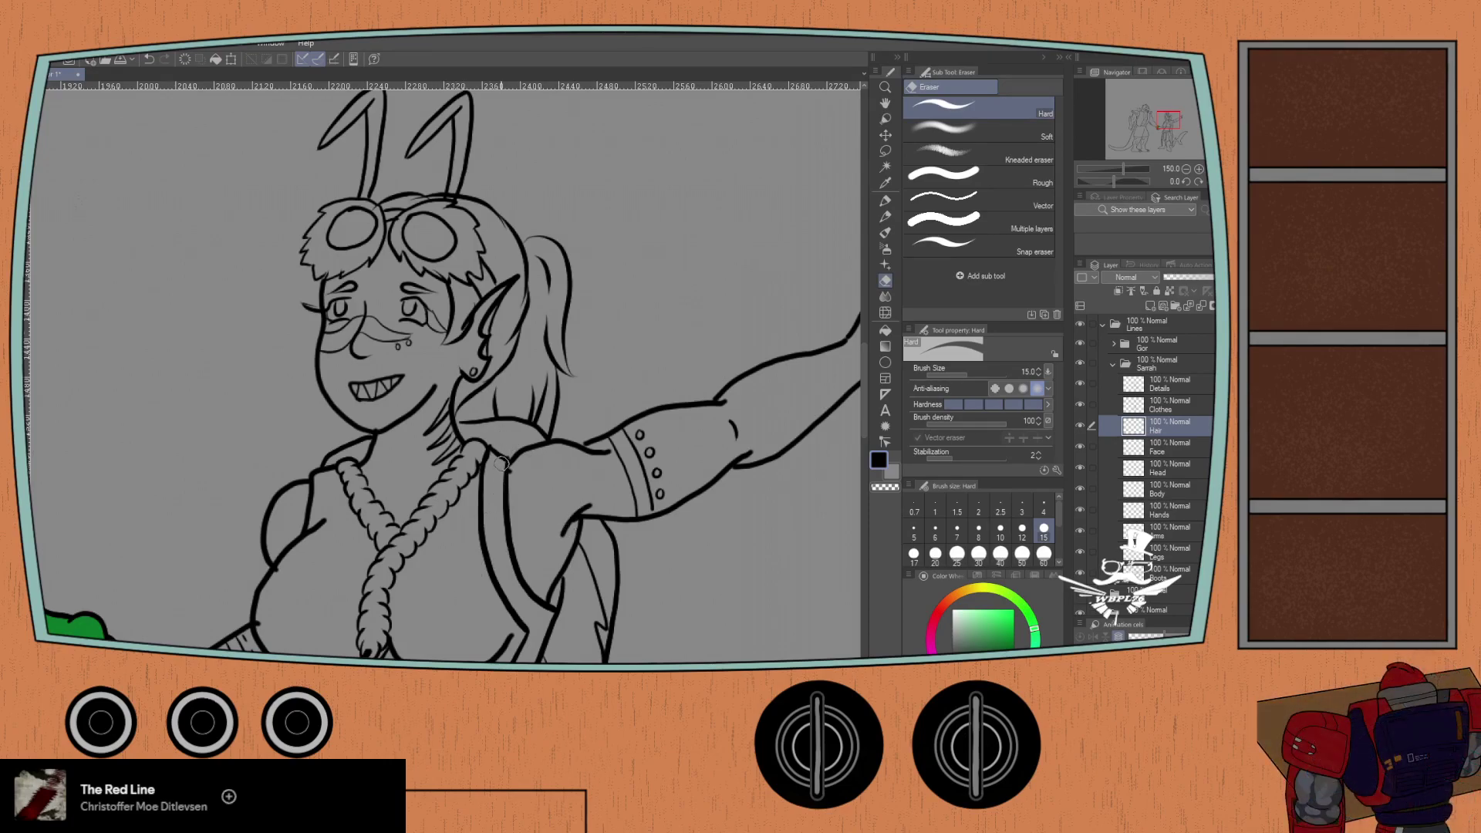
{"action": "left_click", "coordinate": [1156, 536]}
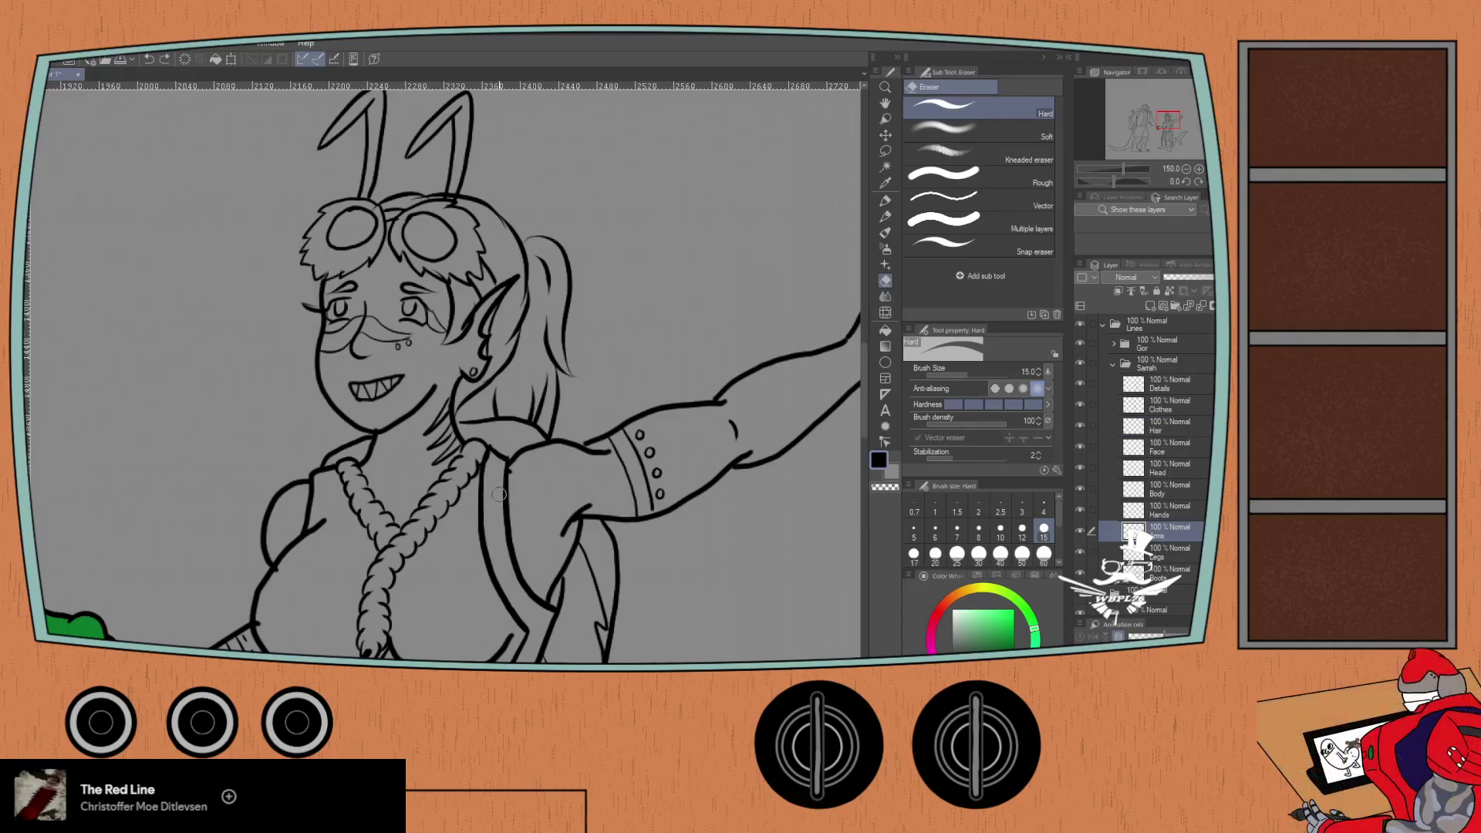
{"action": "key", "text": "ctrl+z"}
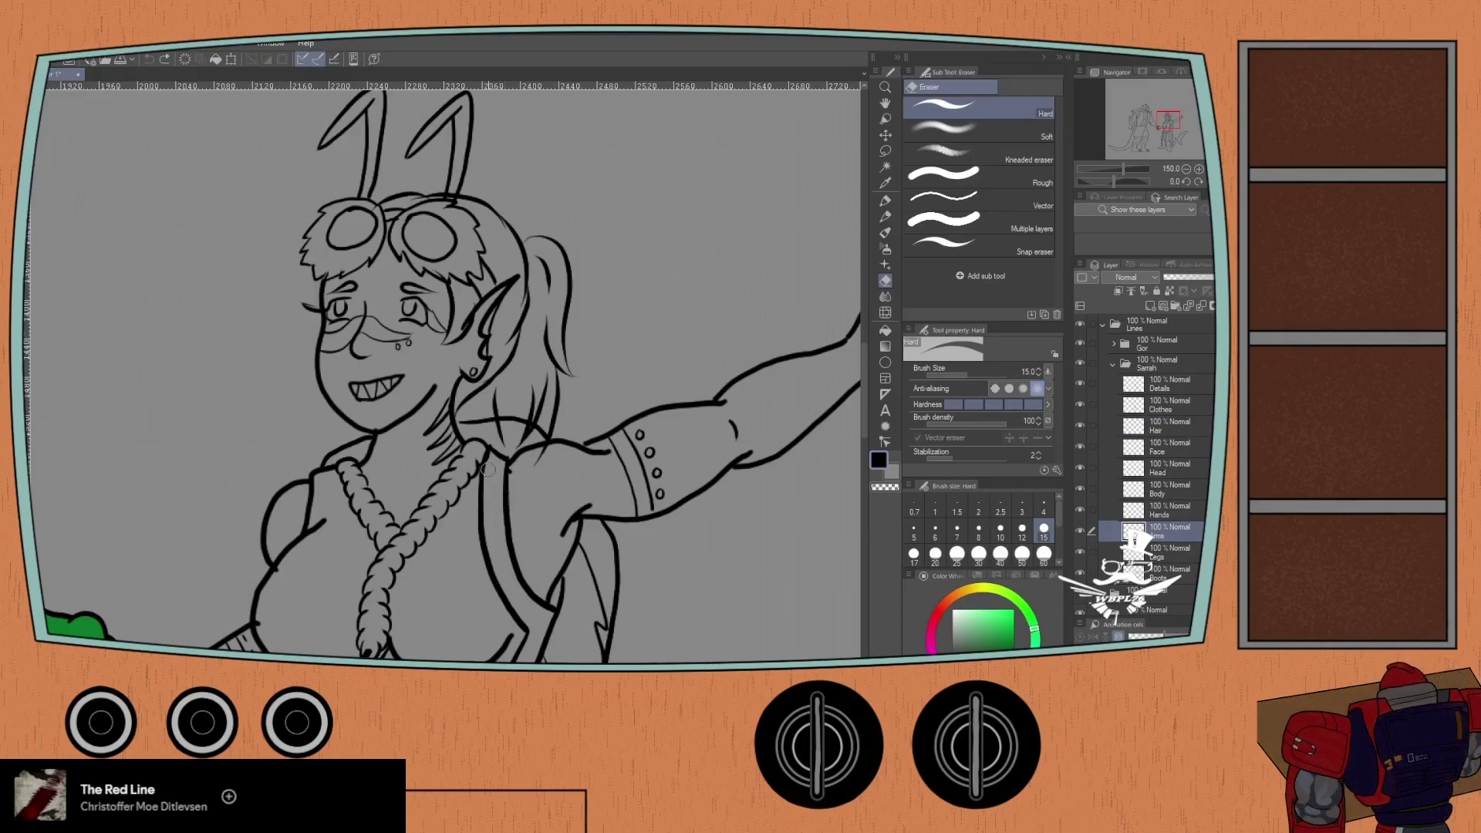
{"action": "left_click", "coordinate": [165, 60]}
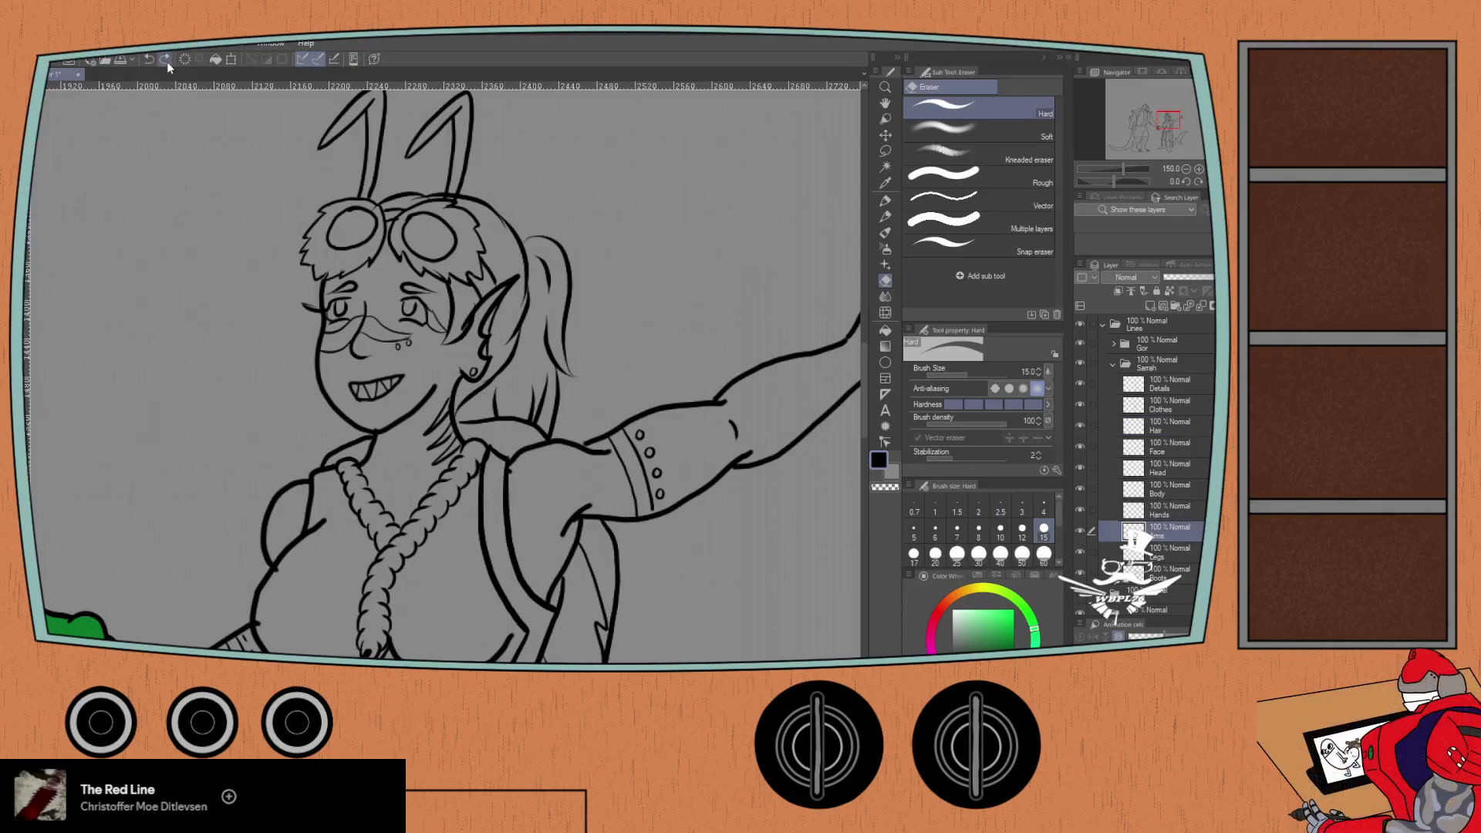
- Examine the line art of both characters for remaining overlaps, checking the woman's Body, Hands and Arms layers
{"action": "left_click", "coordinate": [1153, 492]}
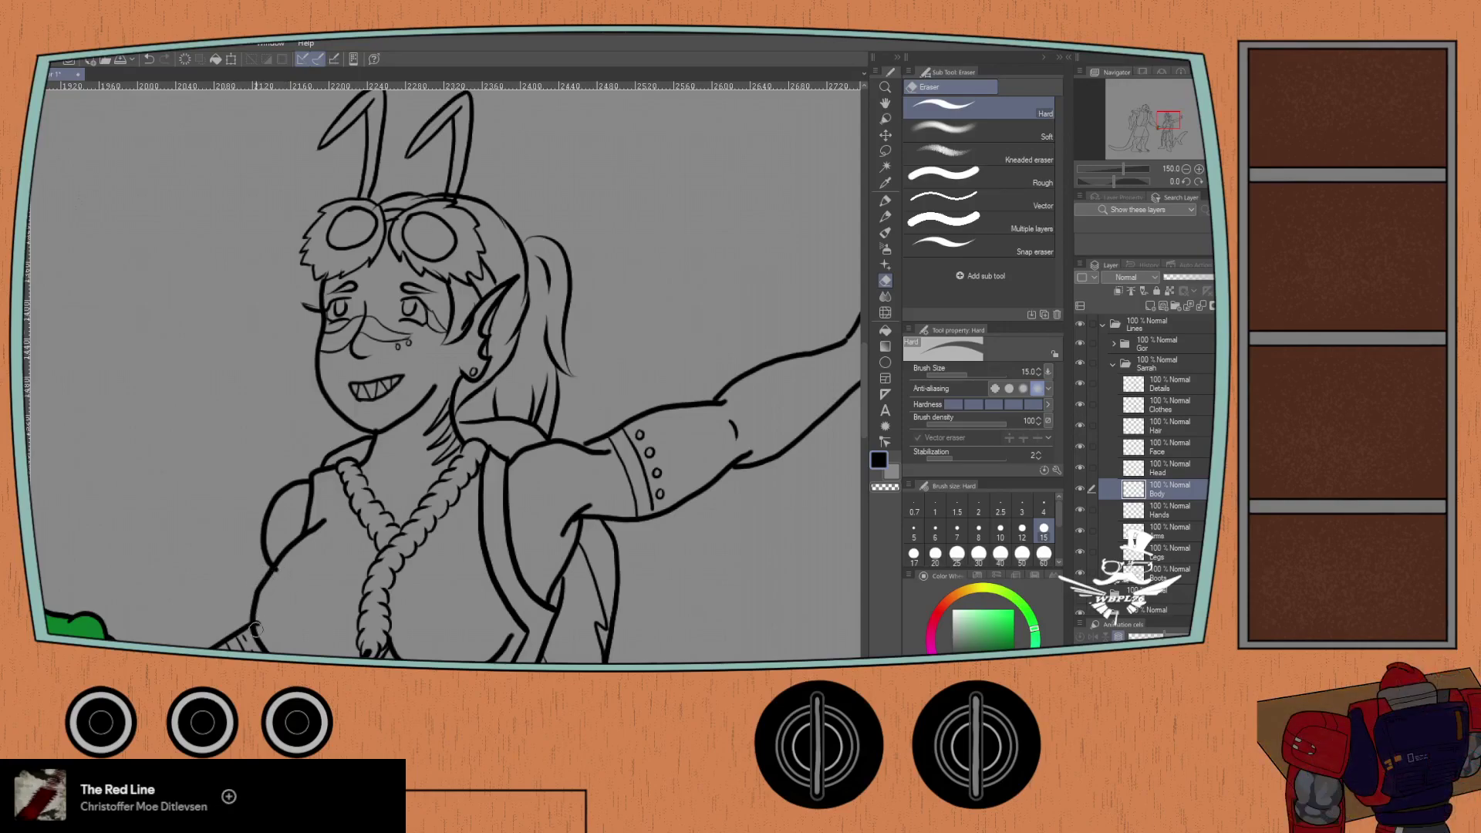
{"action": "left_click_drag", "start_coordinate": [199, 573], "coordinate": [238, 494]}
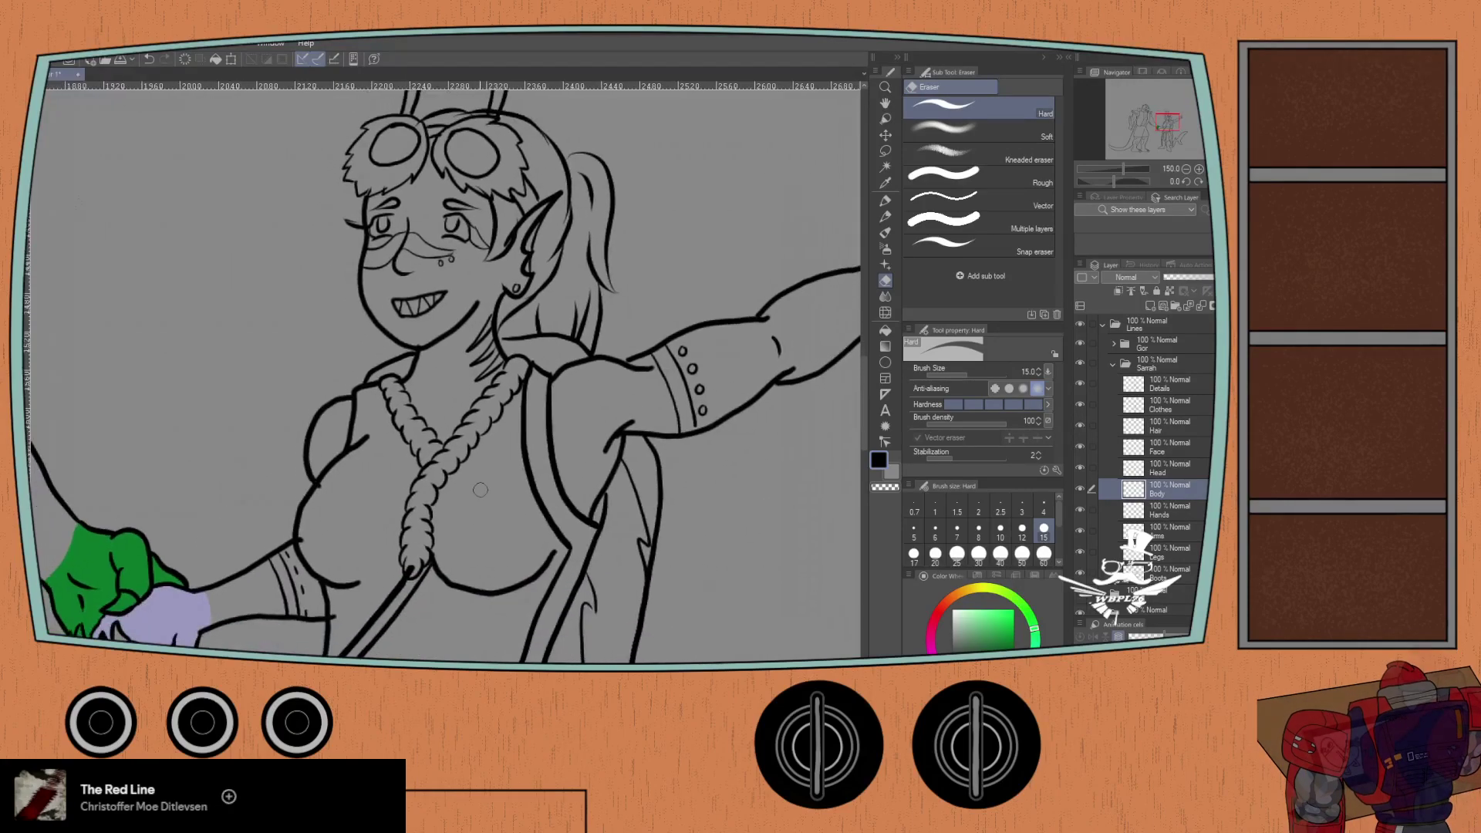
{"action": "left_click", "coordinate": [1144, 503]}
{"action": "left_click", "coordinate": [1154, 529]}
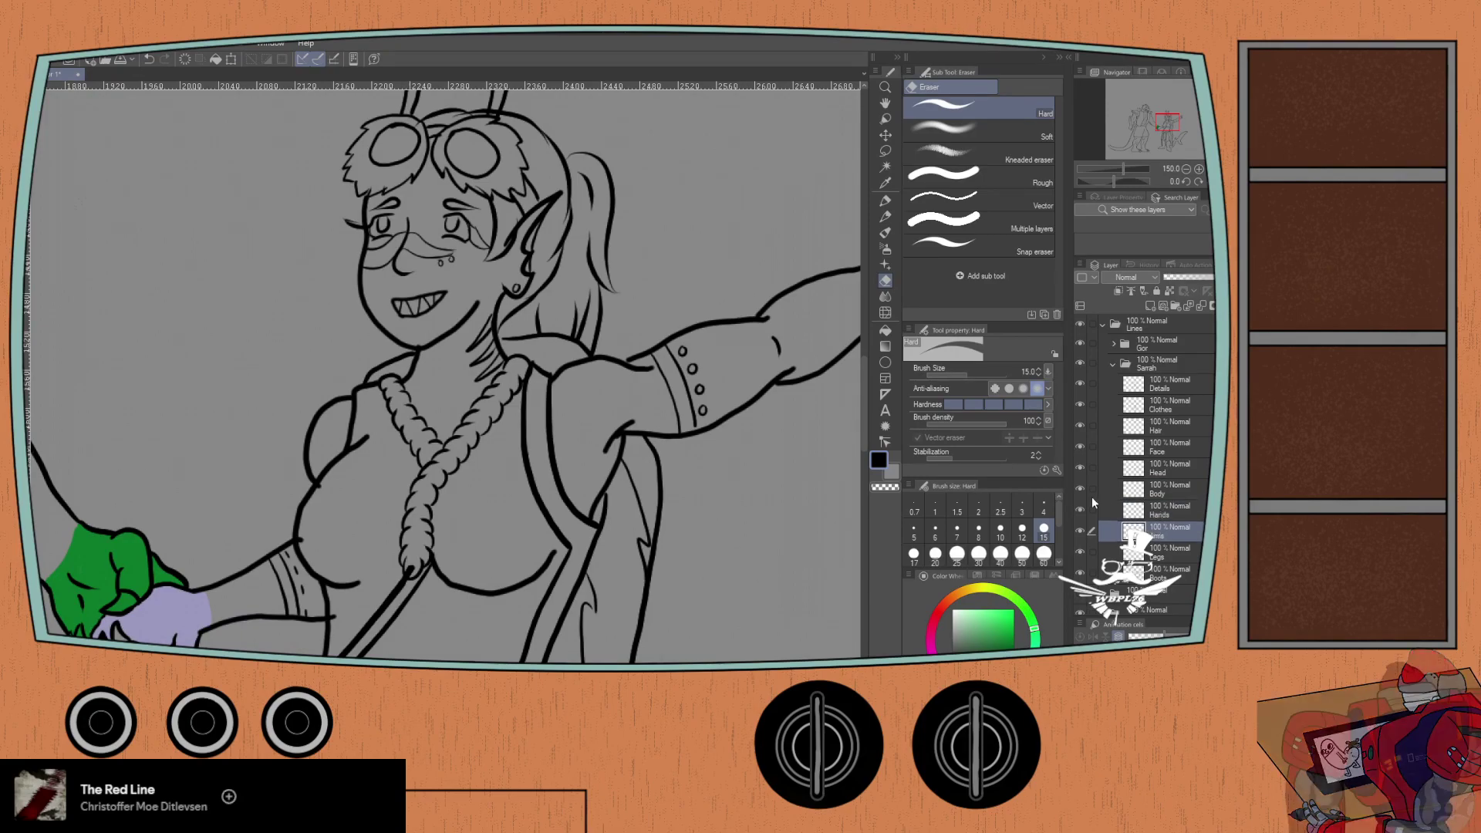
{"action": "scroll", "coordinate": [266, 513], "scroll_direction": "up", "scroll_amount": 1}
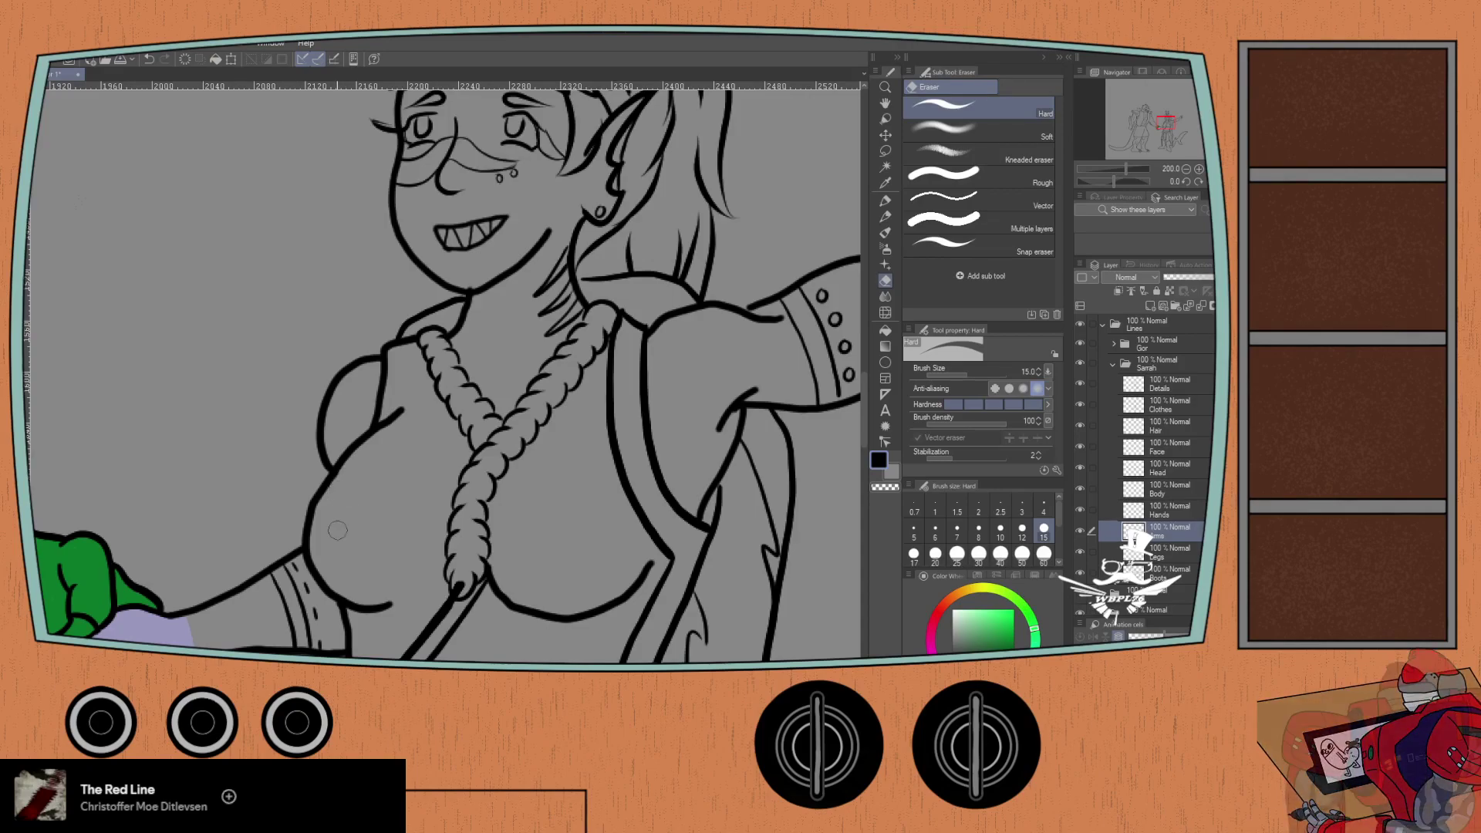
{"action": "scroll", "coordinate": [337, 529], "scroll_direction": "down", "scroll_amount": 2}
{"action": "left_click_drag", "start_coordinate": [211, 566], "coordinate": [222, 424]}
{"action": "scroll", "coordinate": [222, 424], "scroll_direction": "down", "scroll_amount": 2}
{"action": "left_click_drag", "start_coordinate": [194, 490], "coordinate": [189, 349]}
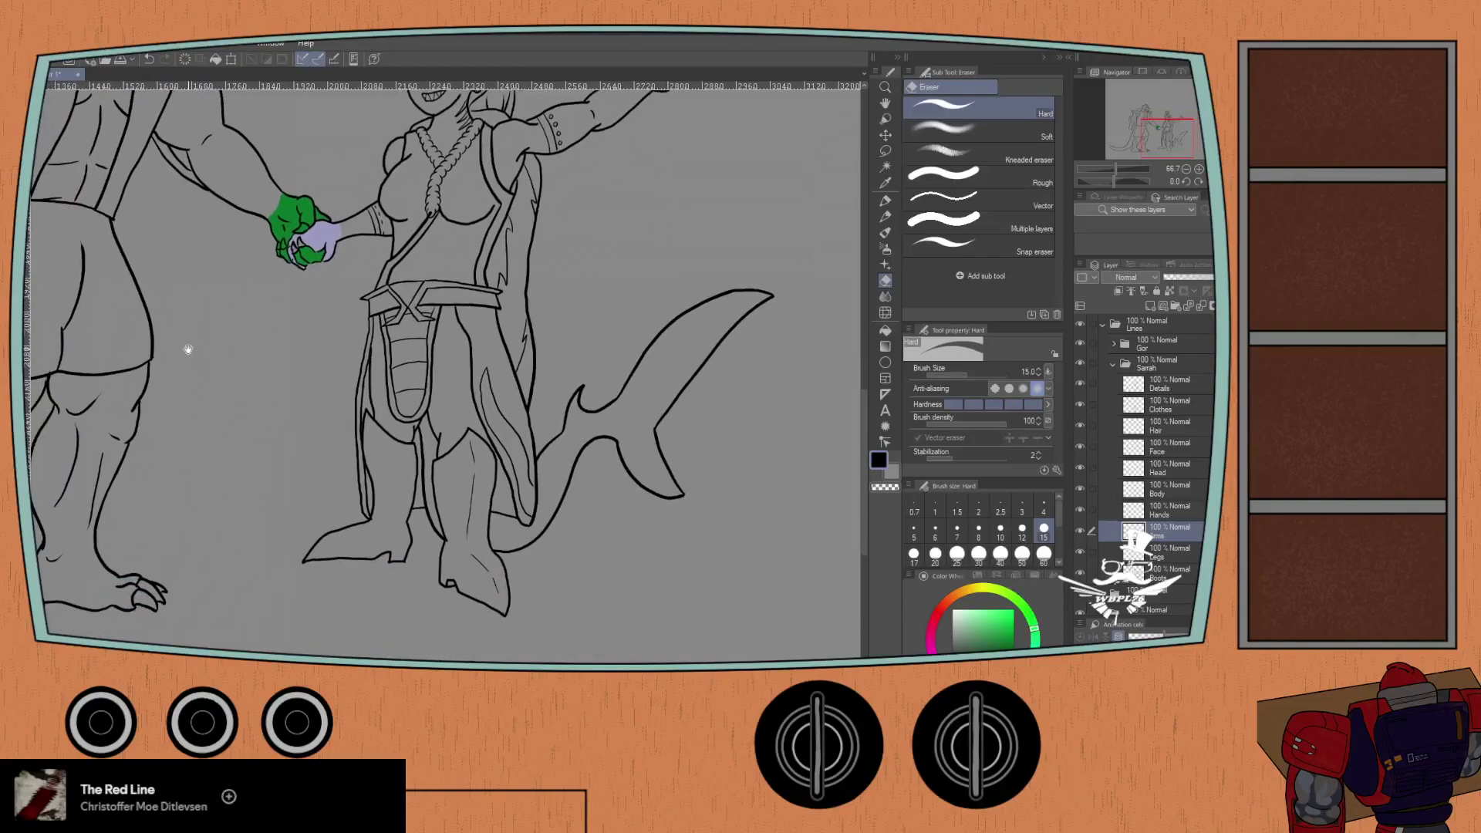
{"action": "left_click_drag", "start_coordinate": [282, 514], "coordinate": [640, 601]}
{"action": "left_click_drag", "start_coordinate": [655, 403], "coordinate": [455, 593]}
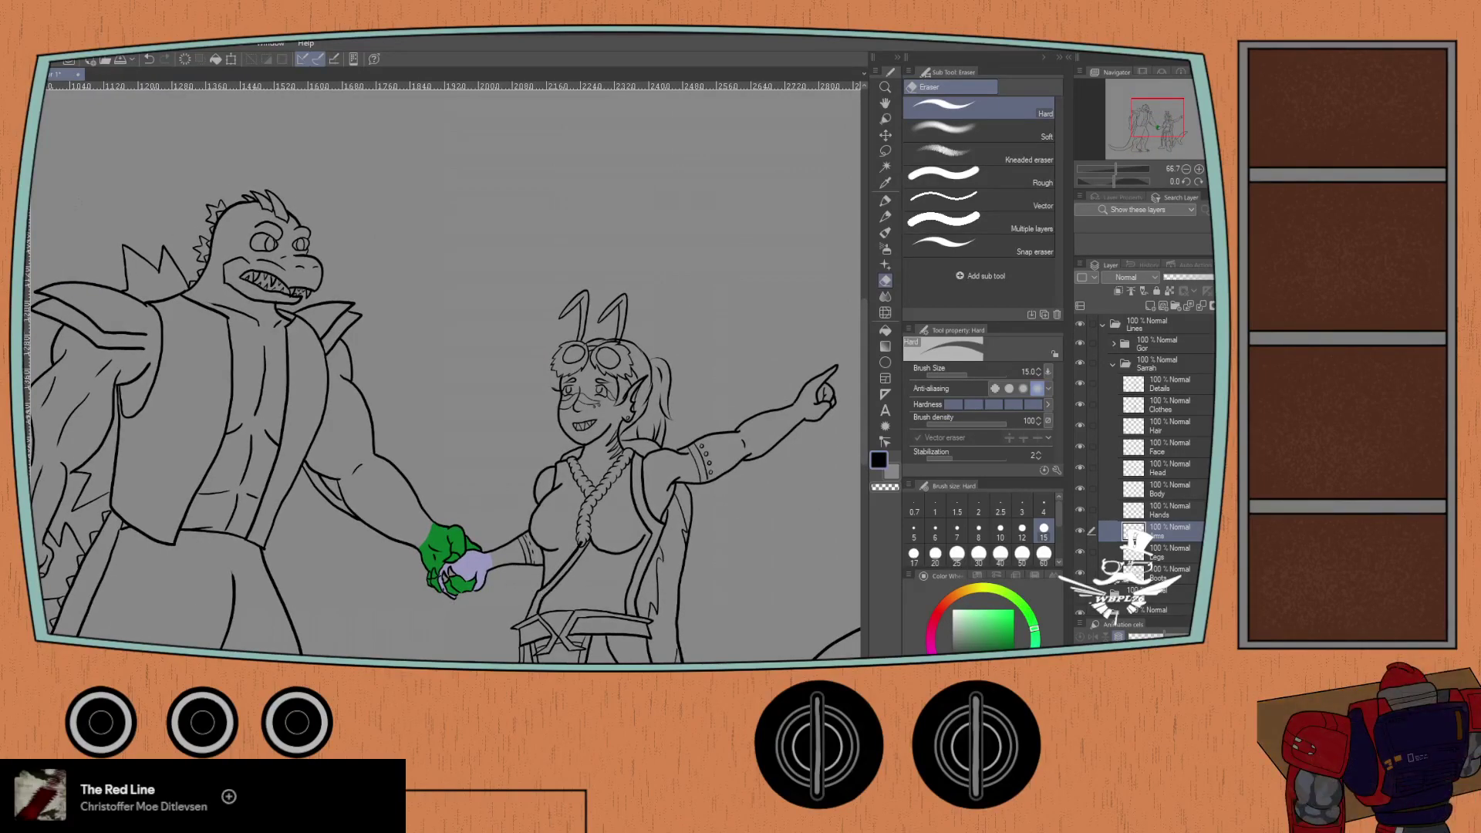
- Collapse the Lines folder and its remaining character subfolder, then expand the Colors folder and make it visible
{"action": "left_click", "coordinate": [1113, 364]}
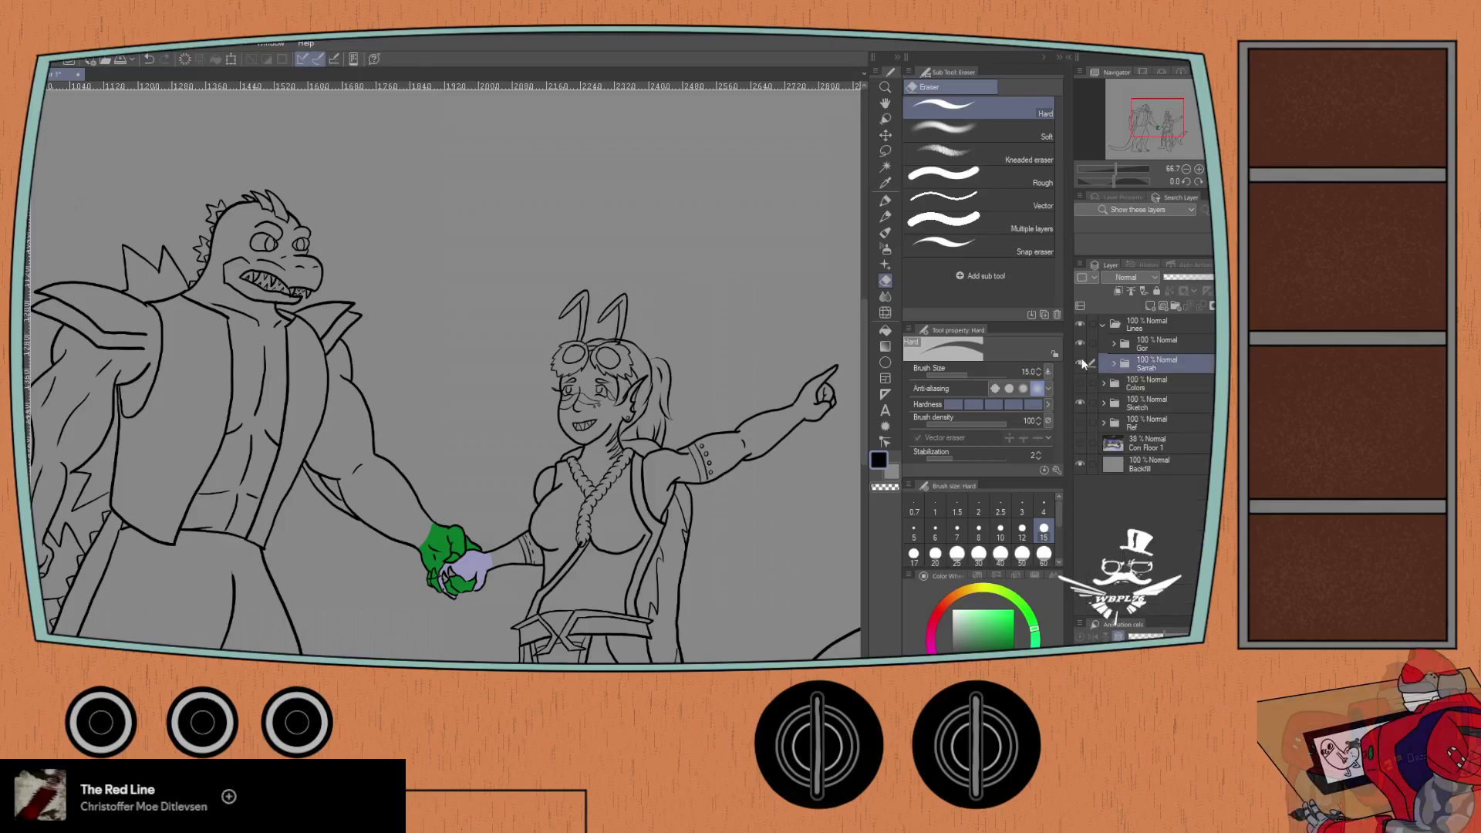
{"action": "left_click", "coordinate": [1102, 325]}
{"action": "left_click", "coordinate": [1100, 343]}
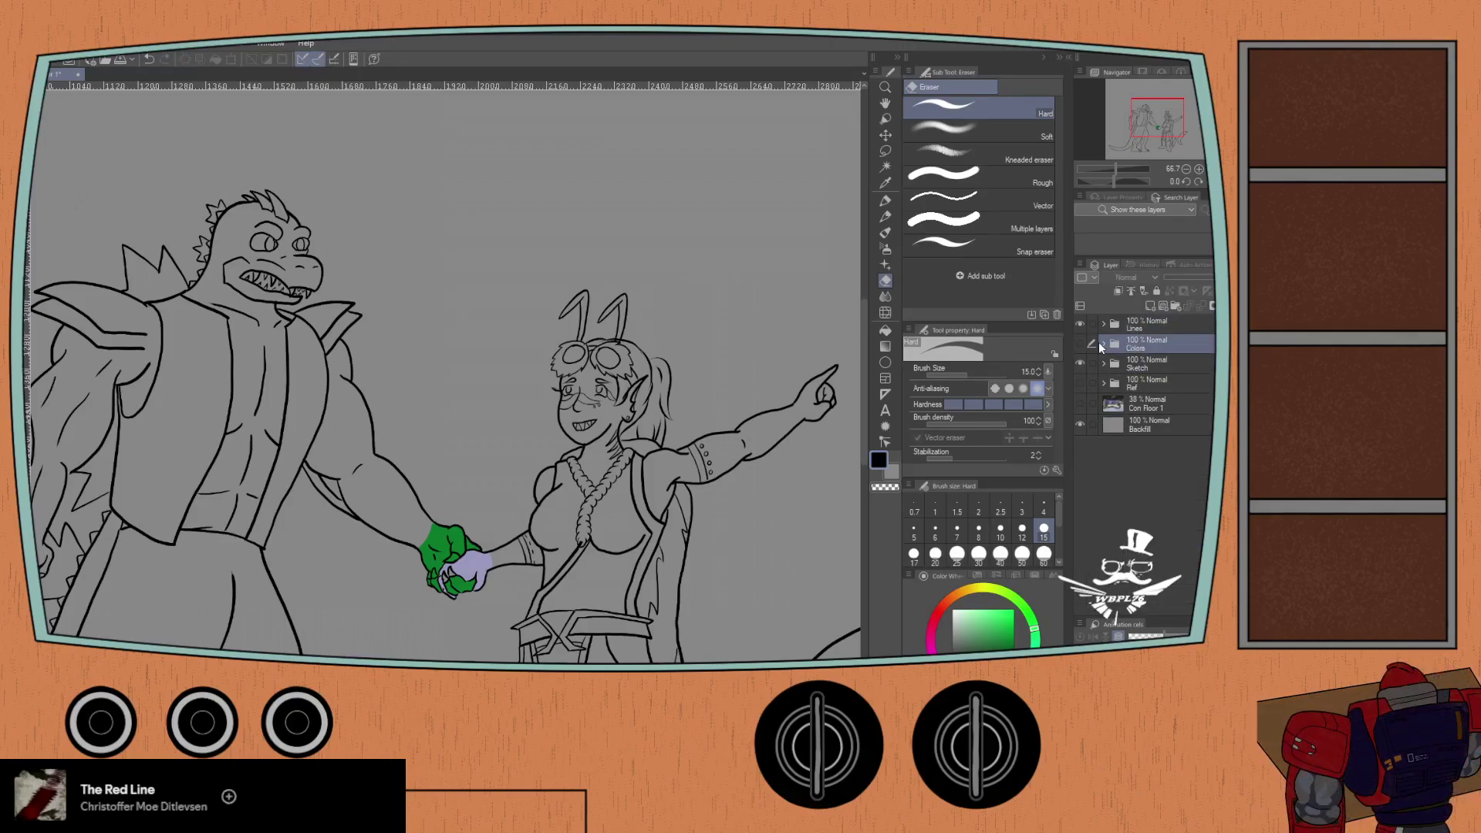
{"action": "left_click", "coordinate": [1101, 344]}
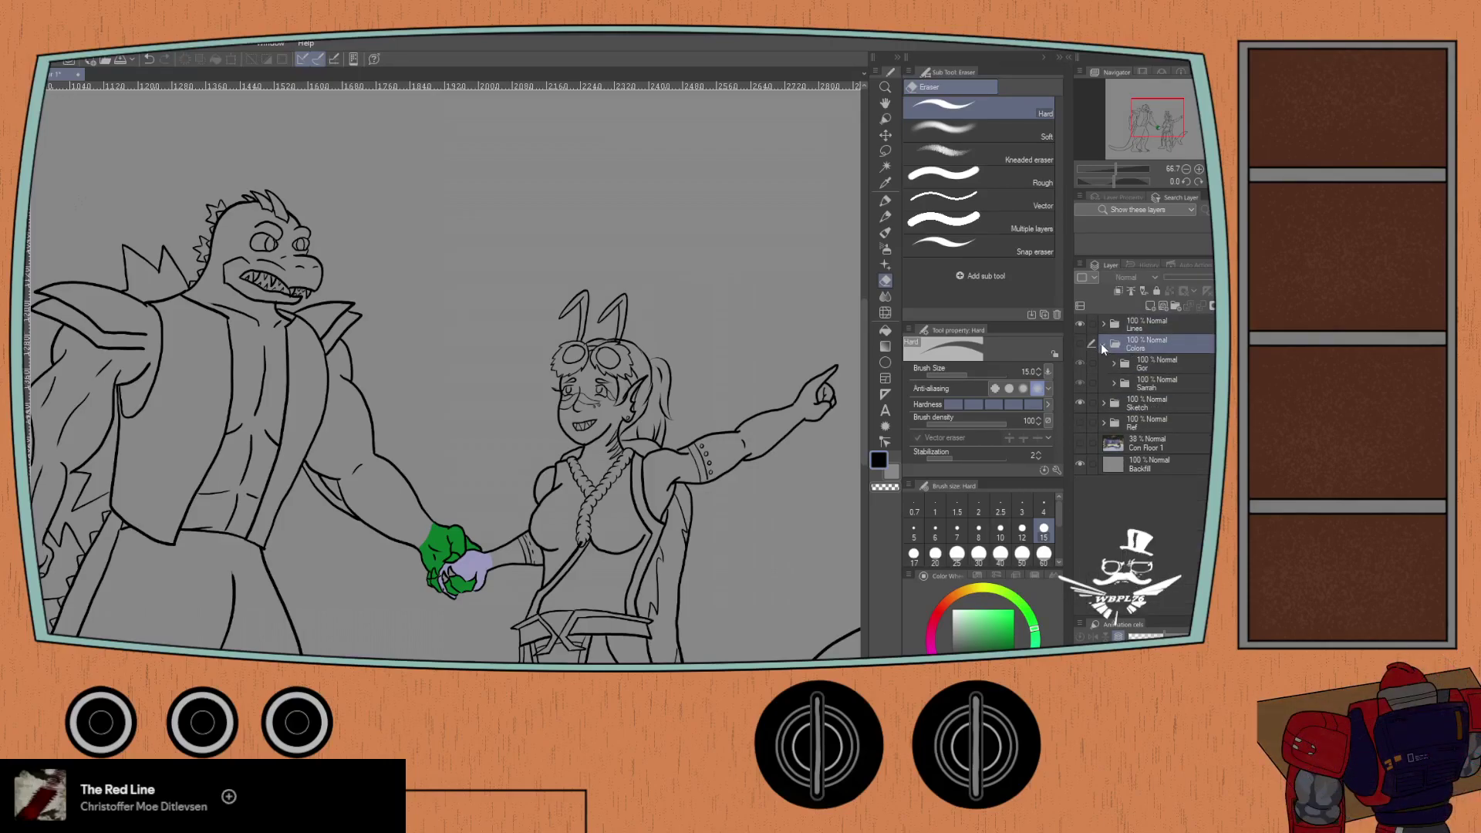
{"action": "left_click", "coordinate": [1128, 387]}
{"action": "left_click_drag", "start_coordinate": [462, 454], "coordinate": [360, 264]}
{"action": "left_click_drag", "start_coordinate": [373, 321], "coordinate": [386, 266]}
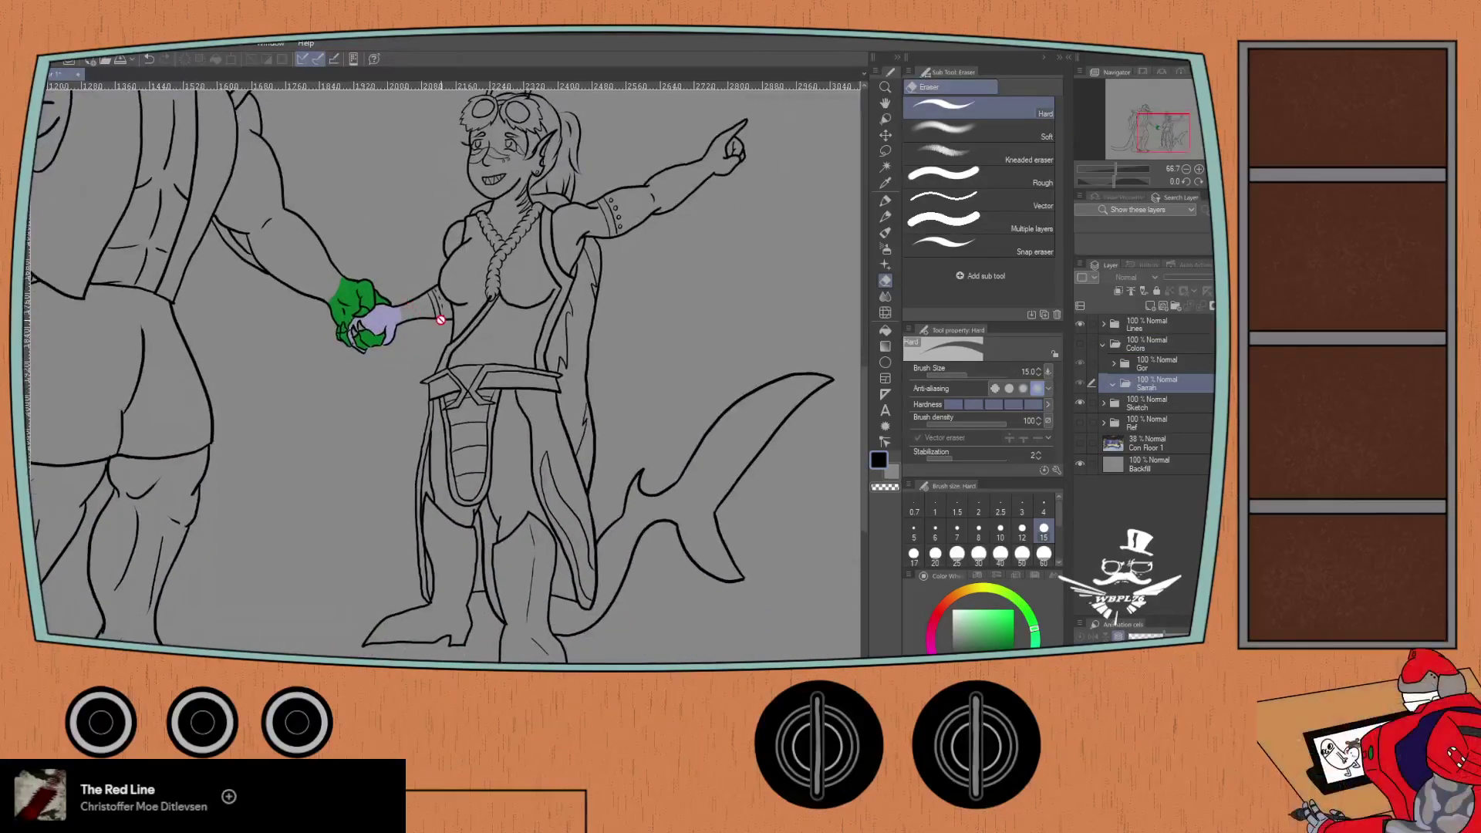
{"action": "left_click", "coordinate": [1080, 344]}
{"action": "left_click_drag", "start_coordinate": [400, 421], "coordinate": [507, 535]}
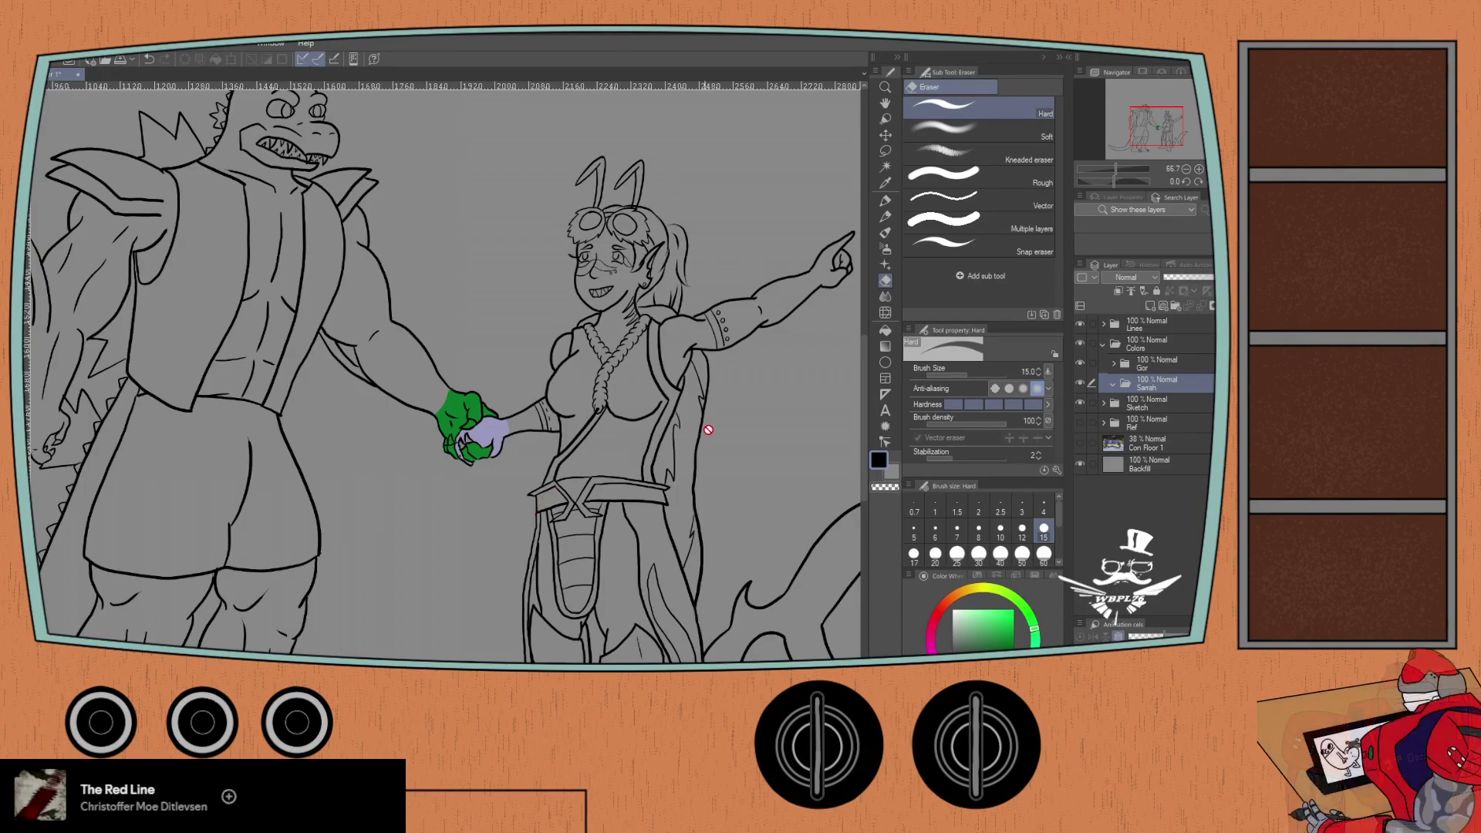
- Toggle the visibility of the Lines and Sketch folders to check which one holds the hand colors
{"action": "left_click", "coordinate": [1079, 324]}
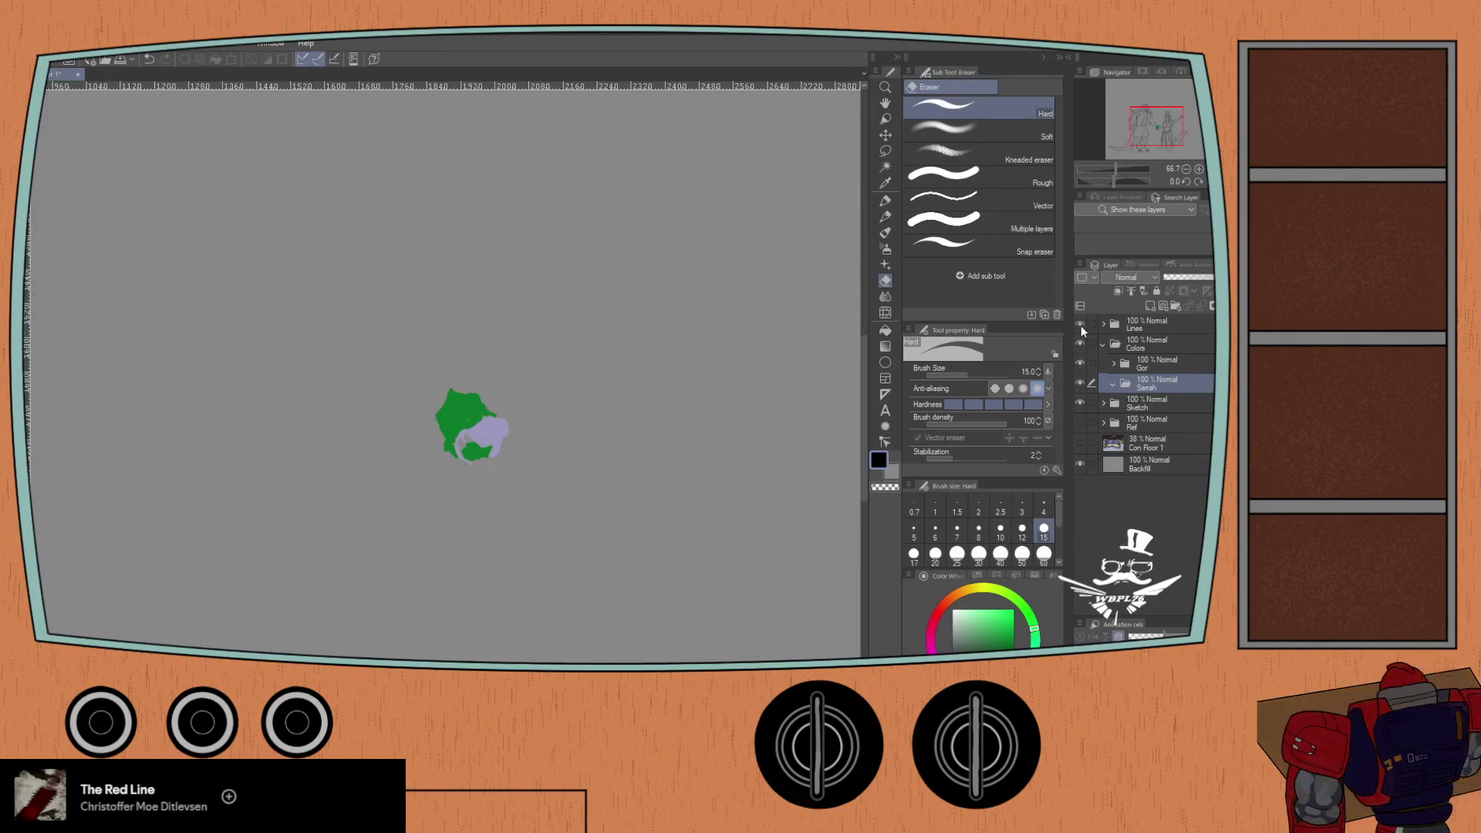
{"action": "left_click", "coordinate": [1080, 326]}
{"action": "left_click", "coordinate": [1080, 345]}
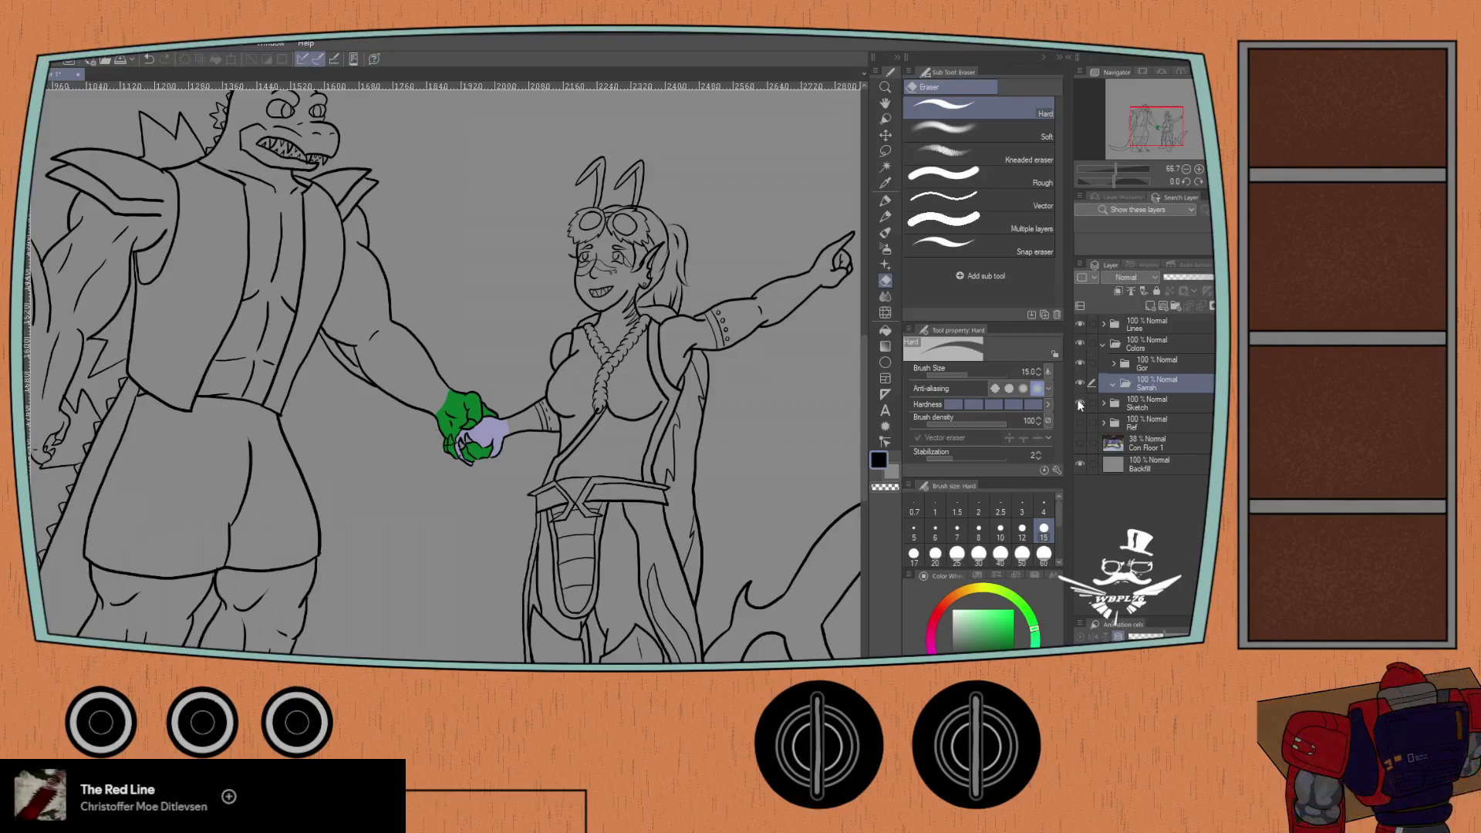
{"action": "left_click", "coordinate": [1080, 401]}
{"action": "left_click", "coordinate": [1079, 403]}
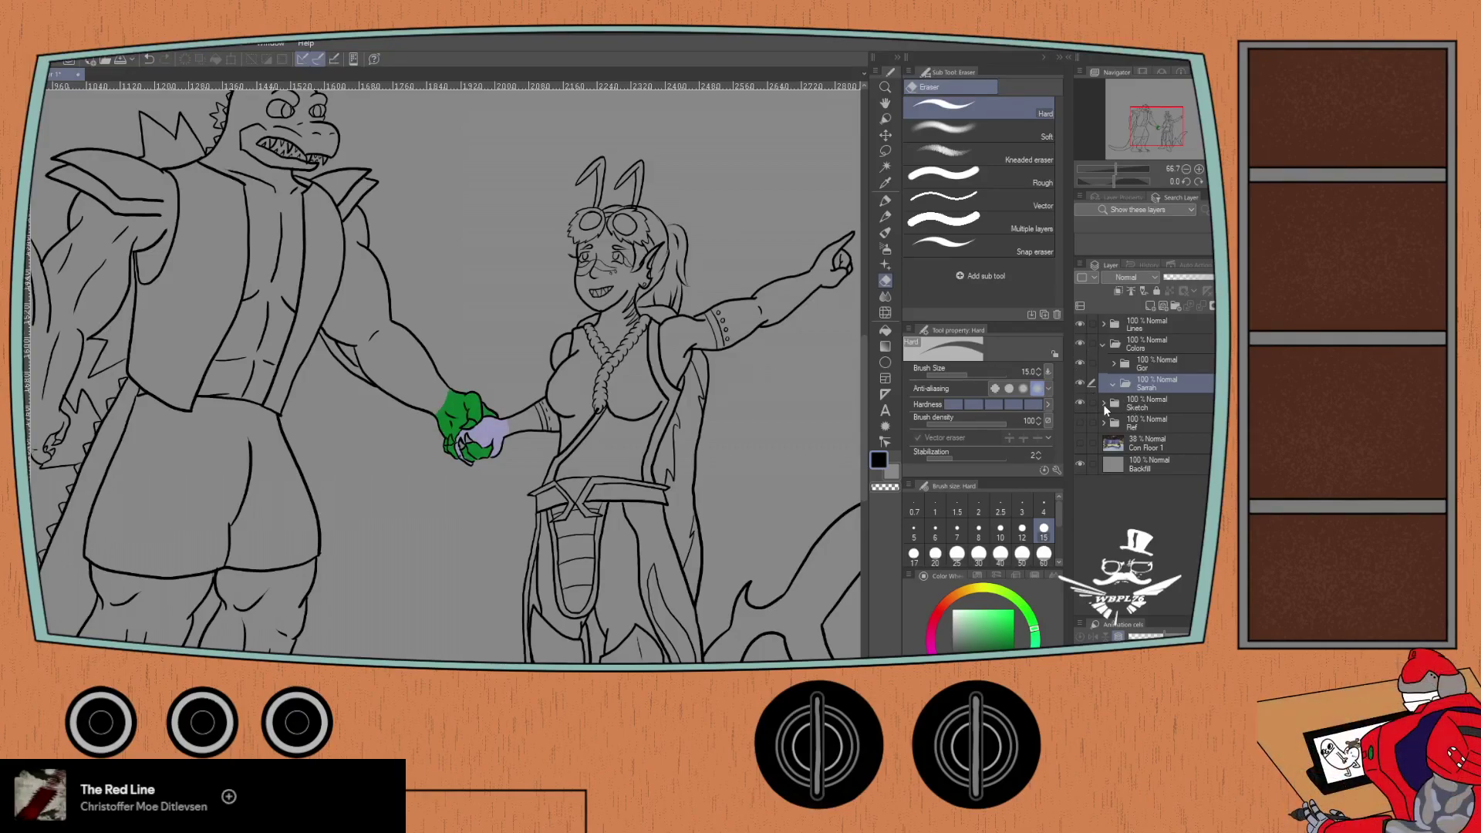
- Move the Scales and Skin layers out of the Sketch folder into the matching character folders under Colors, and collapse Sketch
{"action": "left_click", "coordinate": [1104, 403]}
{"action": "left_click", "coordinate": [1080, 442]}
{"action": "left_click", "coordinate": [1080, 443]}
{"action": "left_click", "coordinate": [1080, 482]}
{"action": "left_click", "coordinate": [1080, 482]}
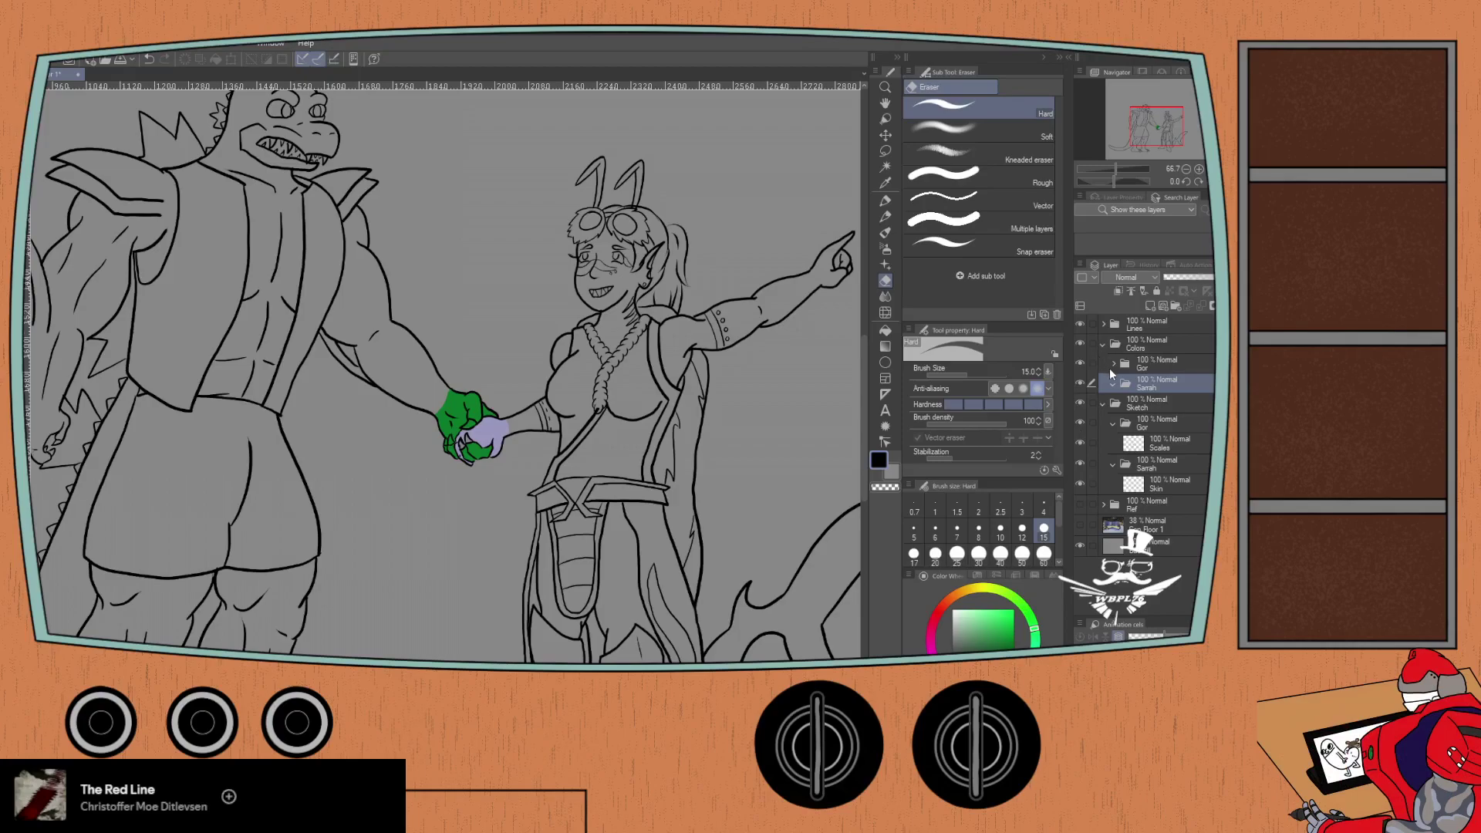
{"action": "left_click_drag", "start_coordinate": [1157, 444], "coordinate": [1143, 373]}
{"action": "left_click_drag", "start_coordinate": [1154, 488], "coordinate": [1145, 416]}
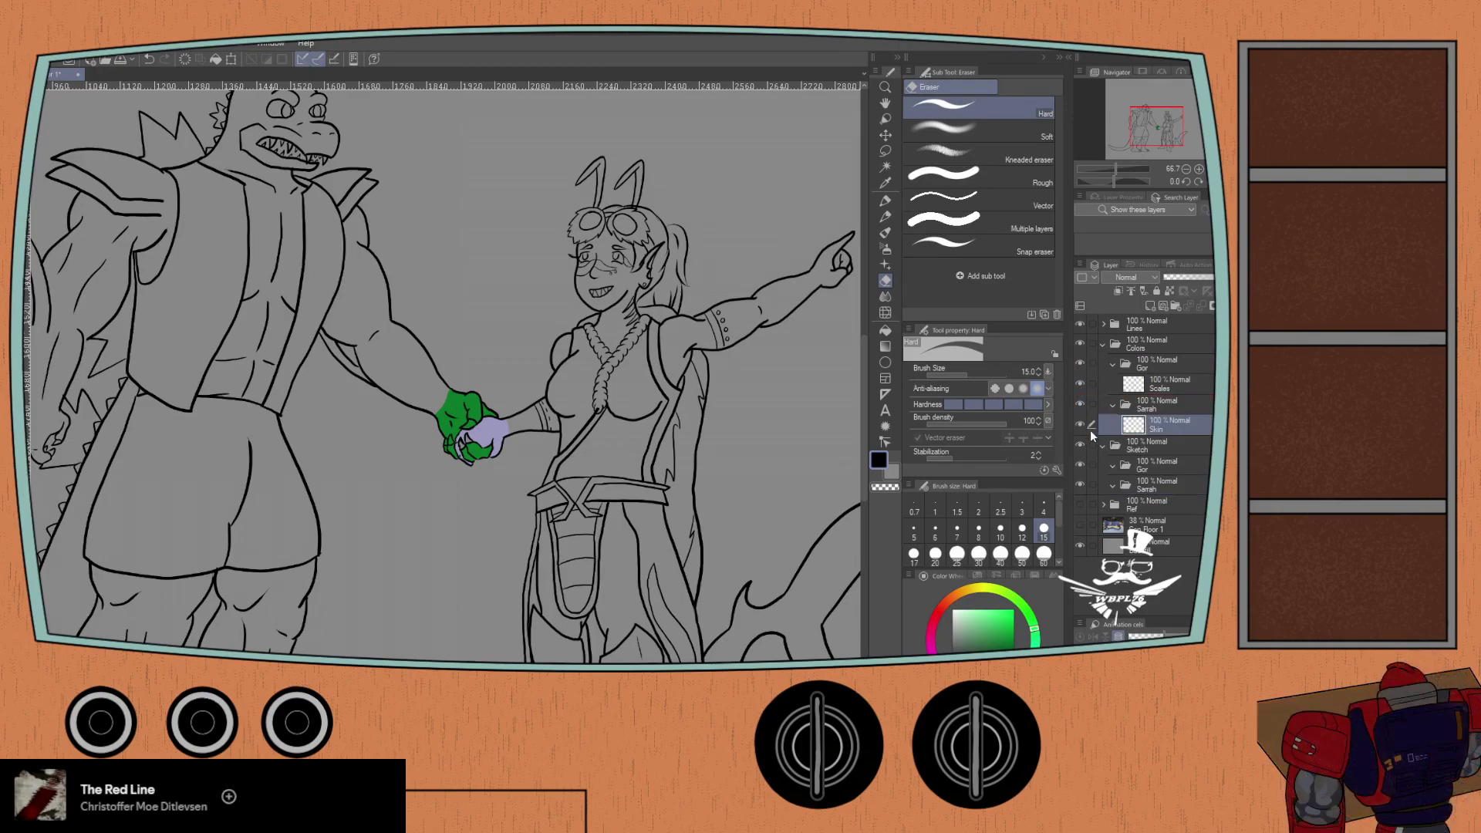
{"action": "left_click", "coordinate": [1102, 446]}
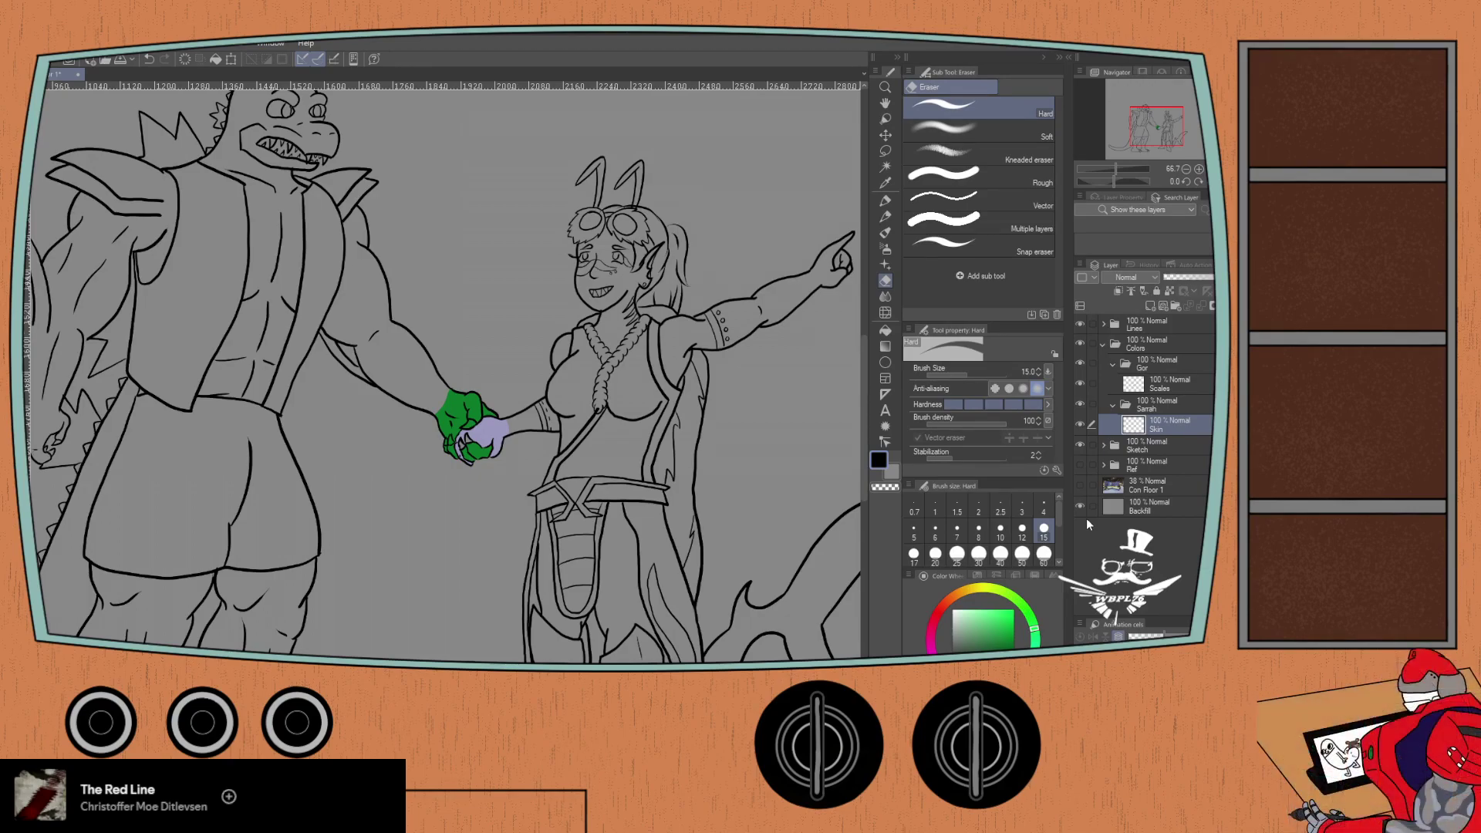
- Add four new raster layers above the Skin layer in the woman's color folder
{"action": "left_click_drag", "start_coordinate": [373, 456], "coordinate": [288, 375]}
{"action": "scroll", "coordinate": [299, 387], "scroll_direction": "down", "scroll_amount": 1}
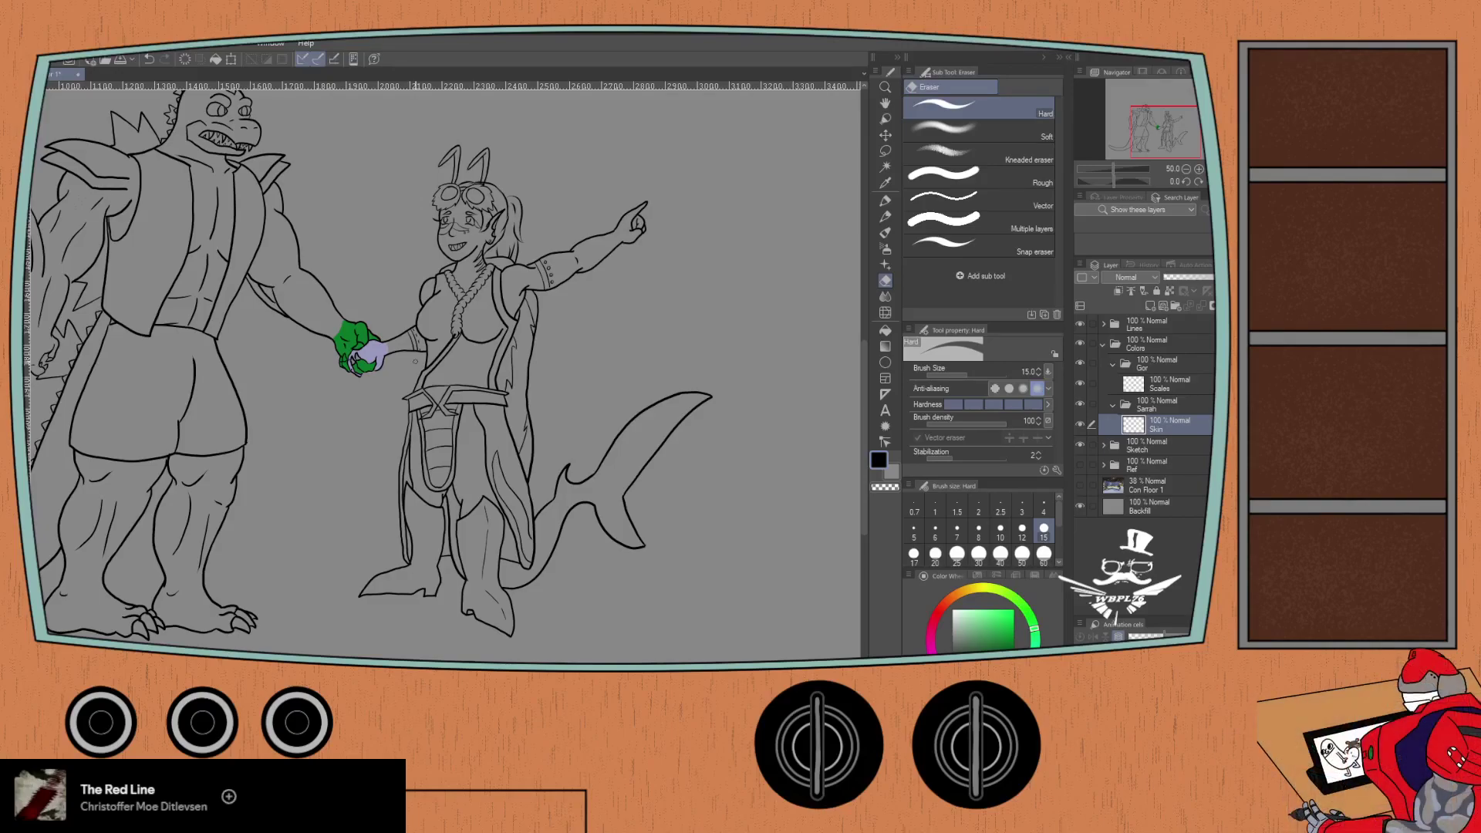
{"action": "left_click", "coordinate": [1146, 307]}
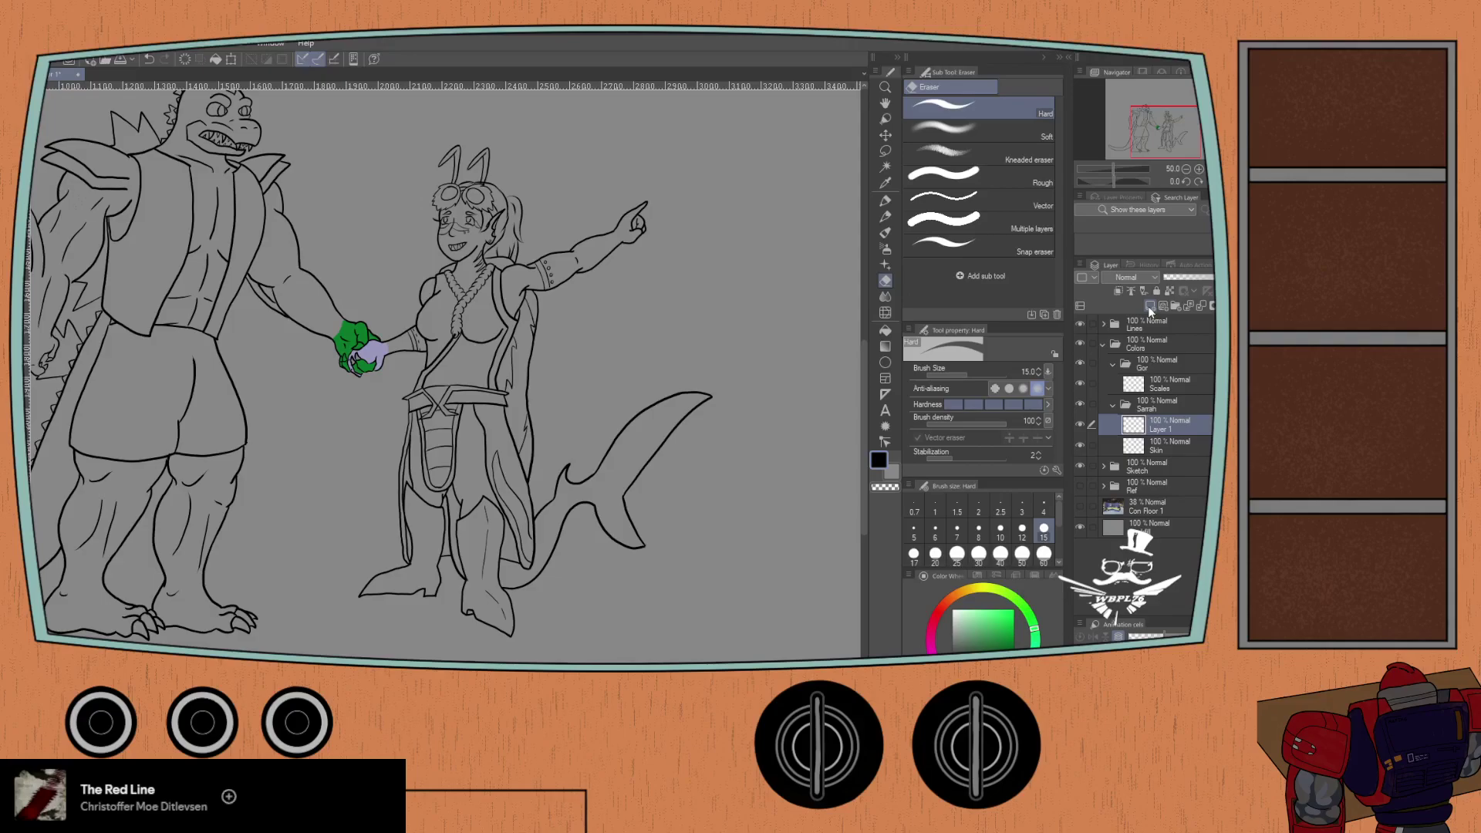
{"action": "left_click", "coordinate": [1146, 305]}
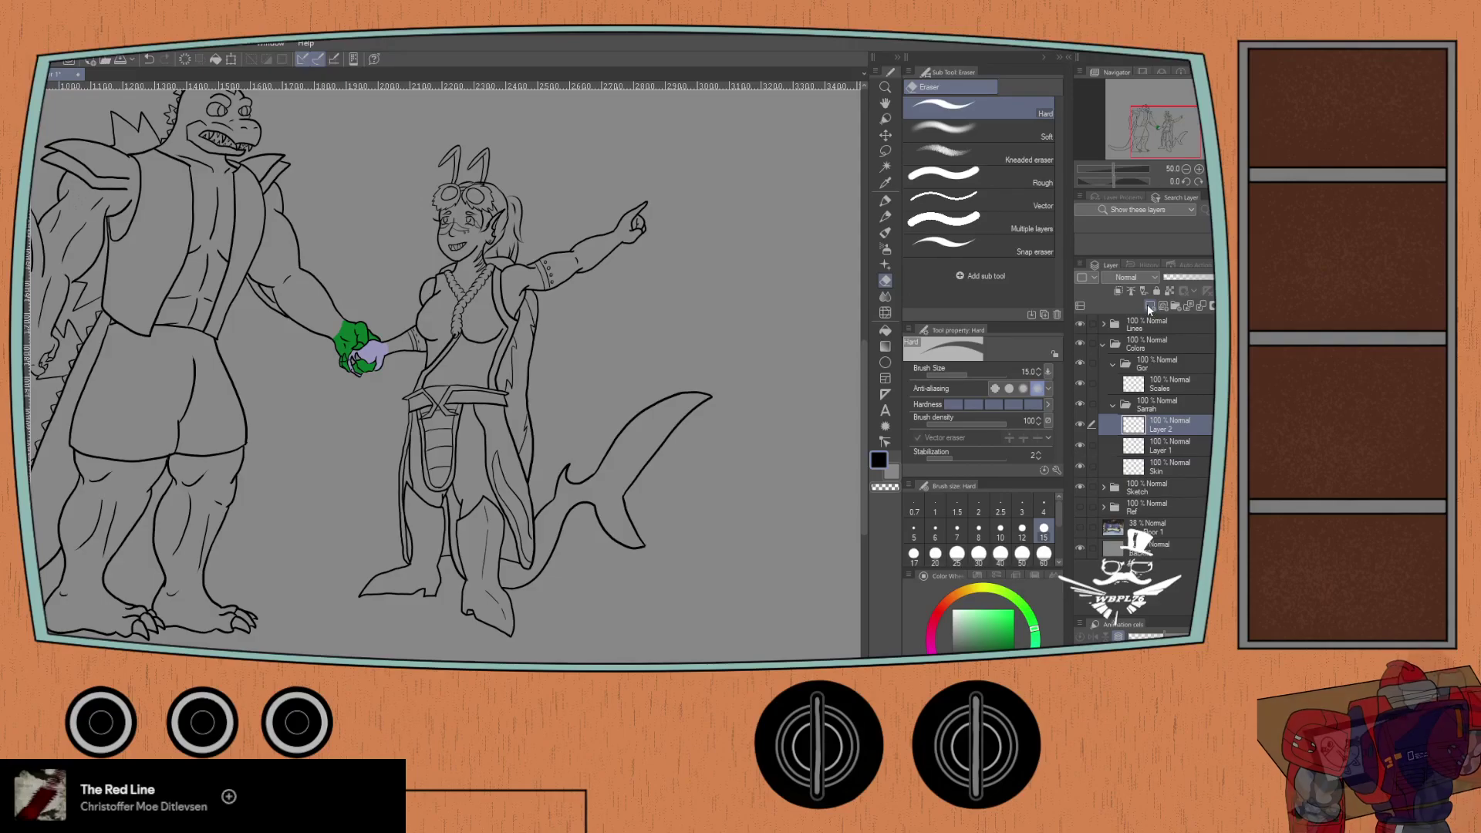
{"action": "left_click", "coordinate": [1146, 305]}
{"action": "left_click", "coordinate": [1145, 306]}
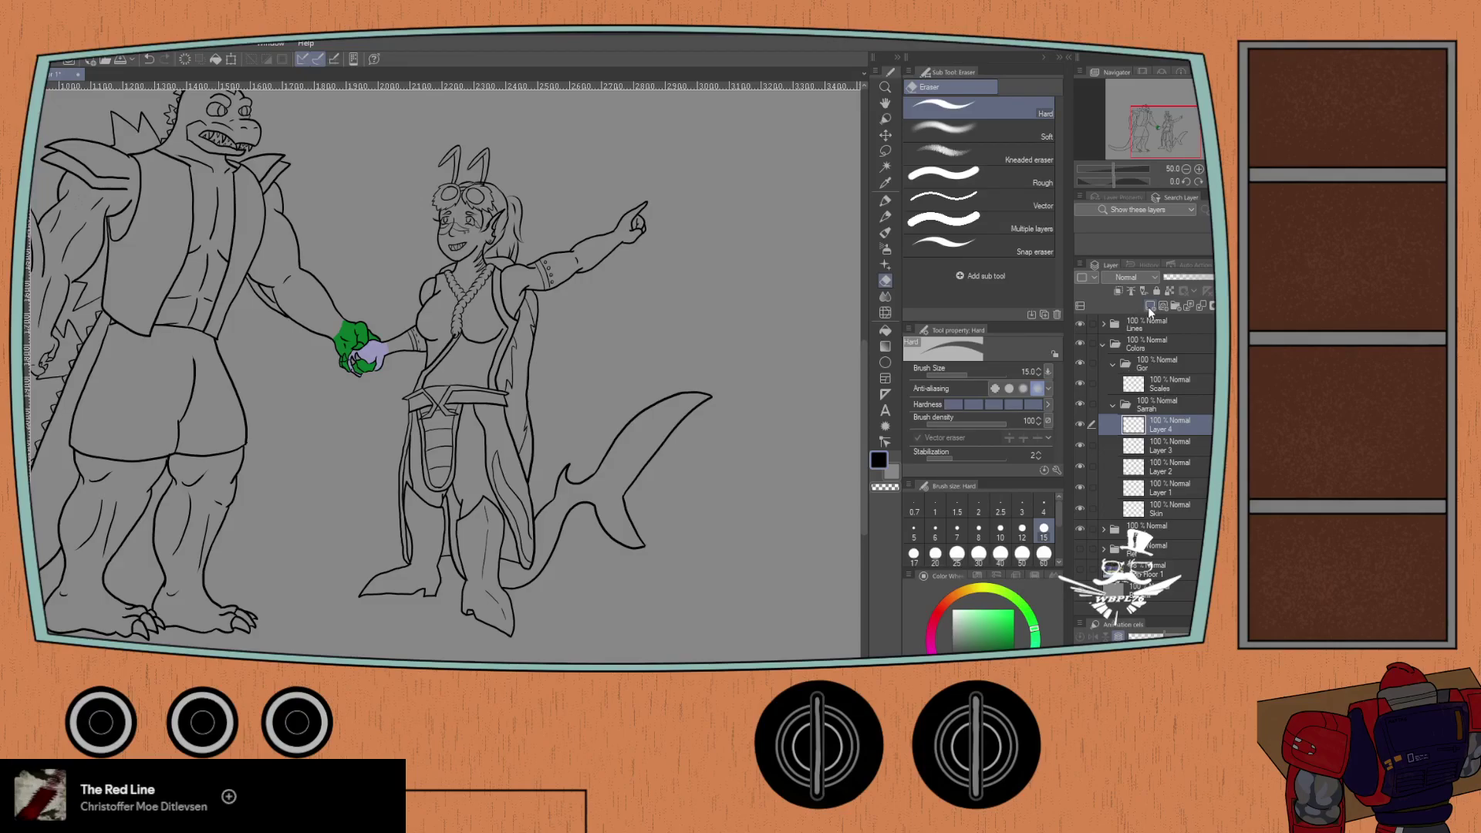
- Rename the four new color layers, from lowest to highest, as Hair, Shirt, Pants and Boots
{"action": "left_click", "coordinate": [1156, 490]}
{"action": "double_click", "coordinate": [1156, 491]}
{"action": "type", "text": "Hair"}
{"action": "key", "text": "Return"}
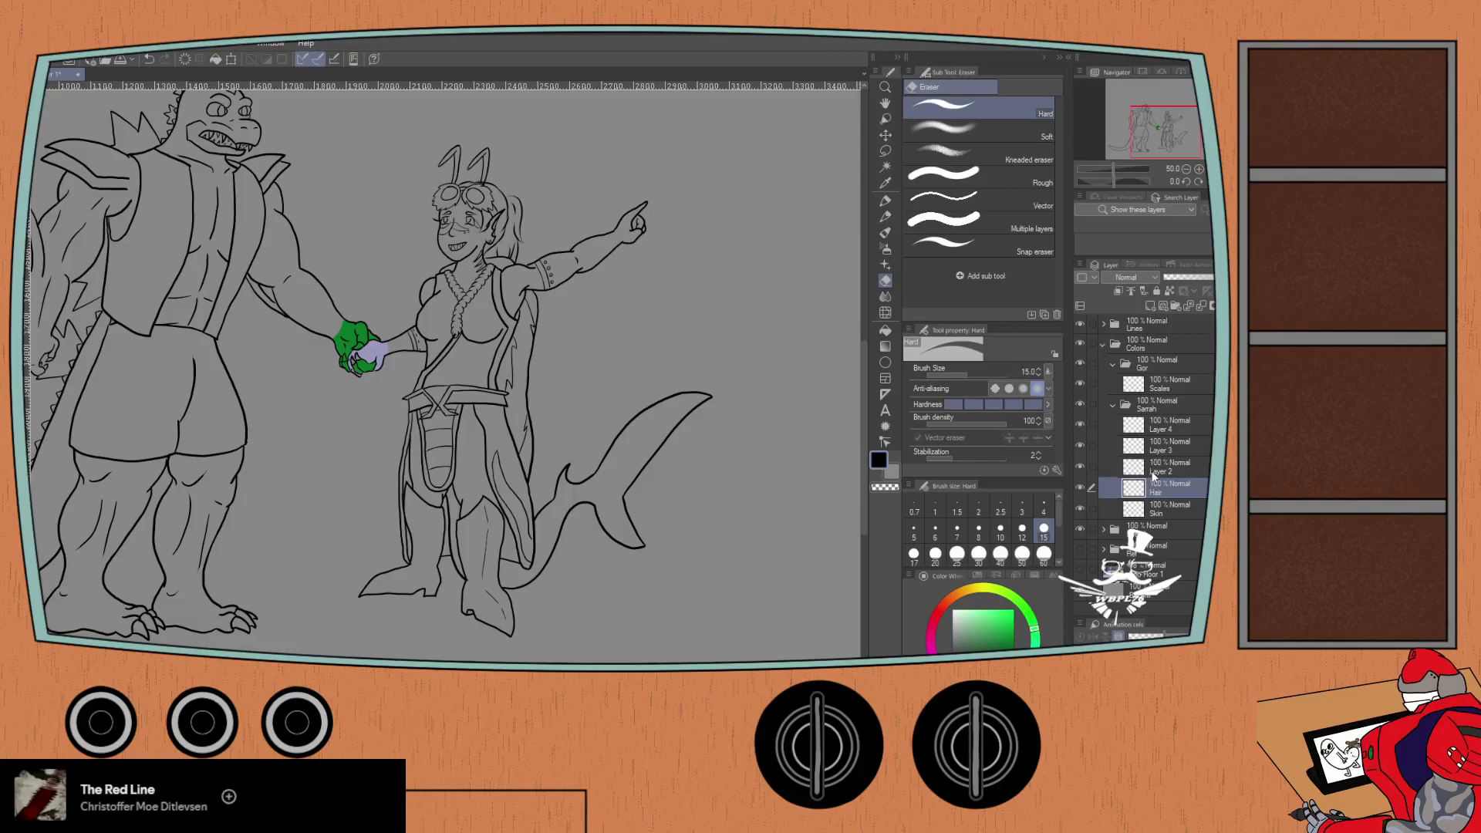
{"action": "left_click", "coordinate": [1152, 471]}
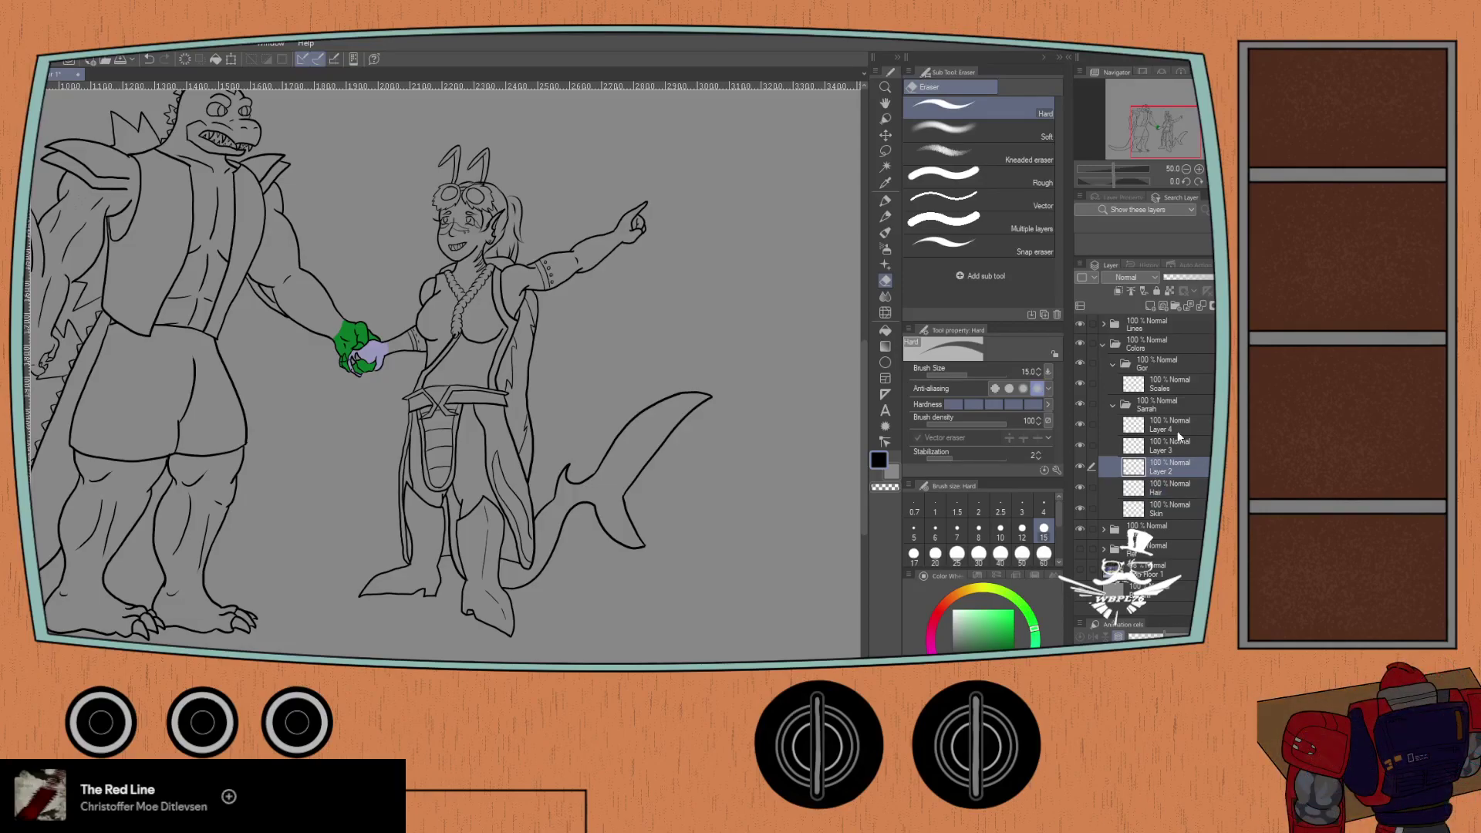
{"action": "left_click", "coordinate": [1154, 449]}
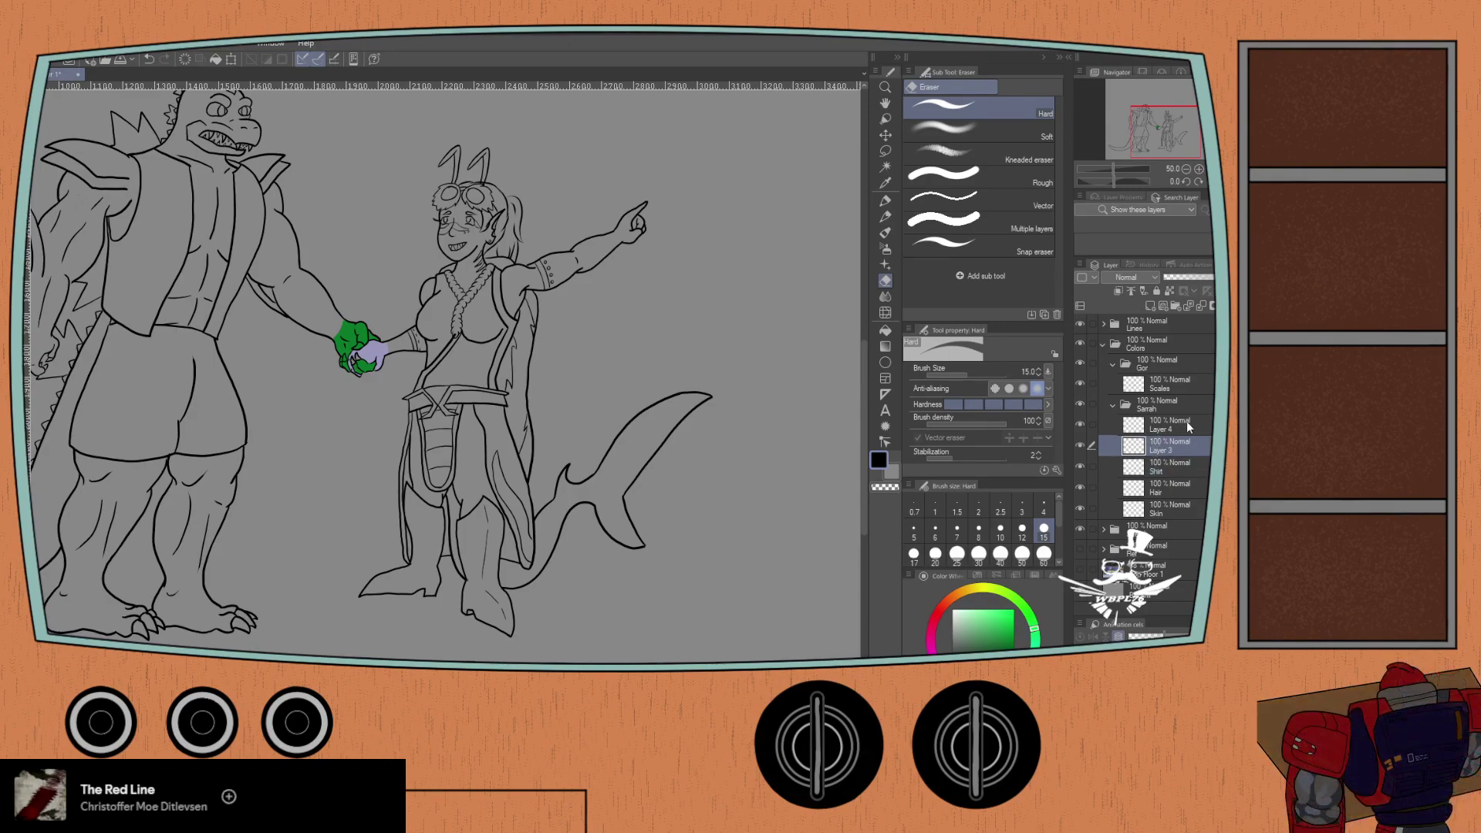
{"action": "left_click", "coordinate": [1150, 429]}
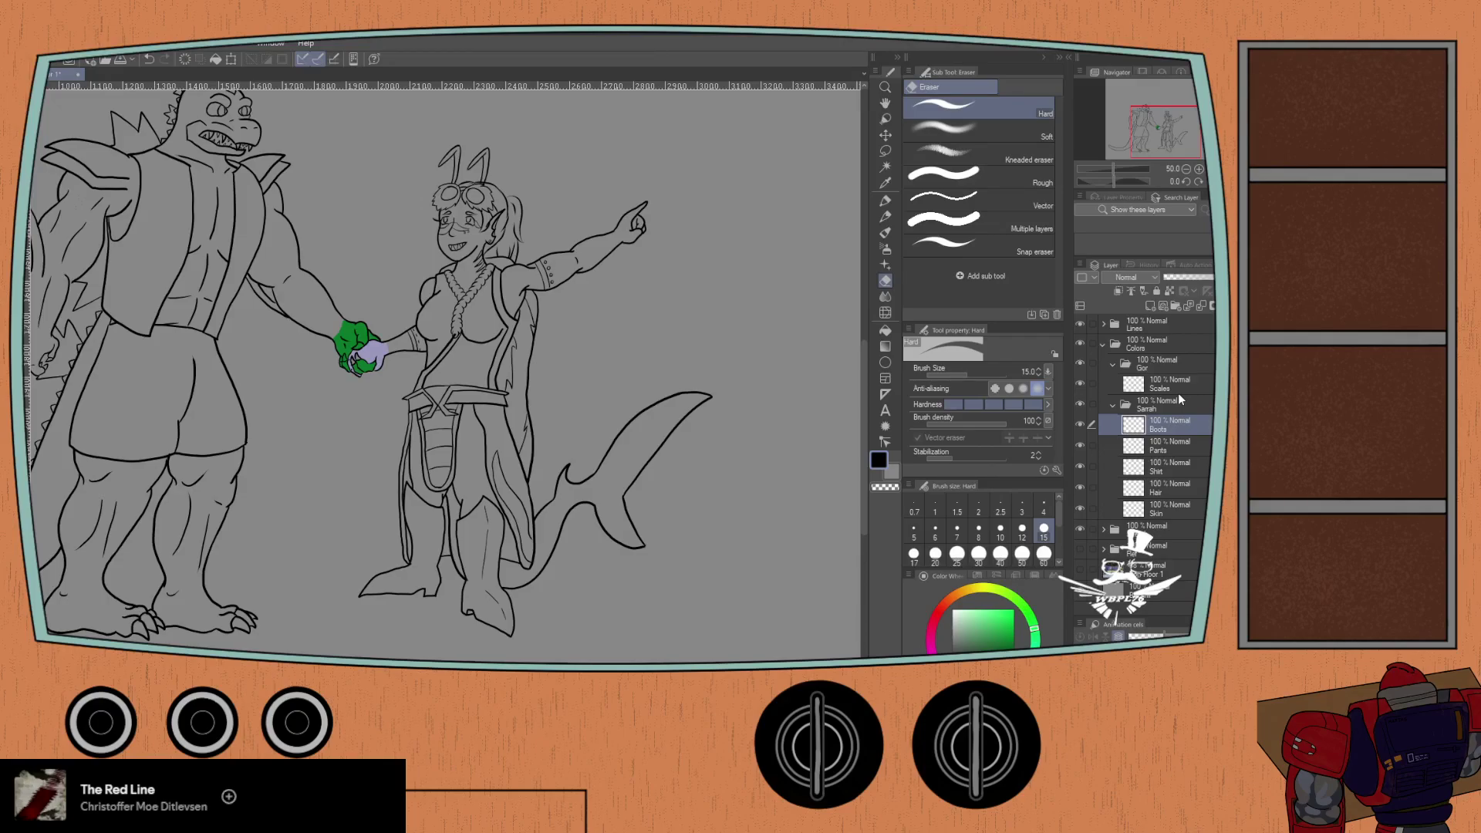
- Add two more raster layers above the Boots layer
{"action": "left_click", "coordinate": [1149, 307]}
{"action": "left_click", "coordinate": [1149, 307]}
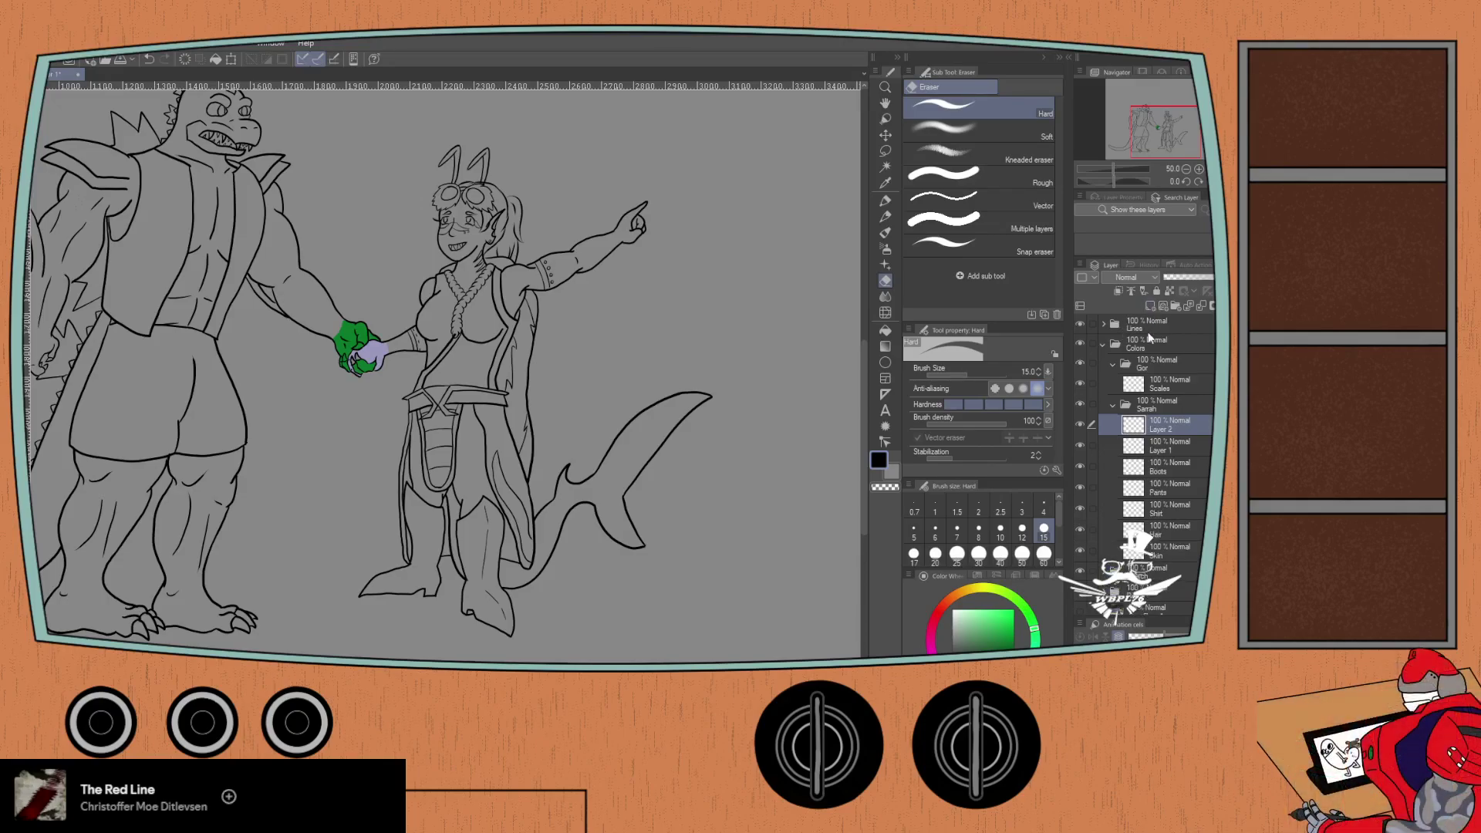
- Rename the two new layers above Boots in the woman's color folder as Details and, above it, Cosplay Details
{"action": "left_click", "coordinate": [1154, 447]}
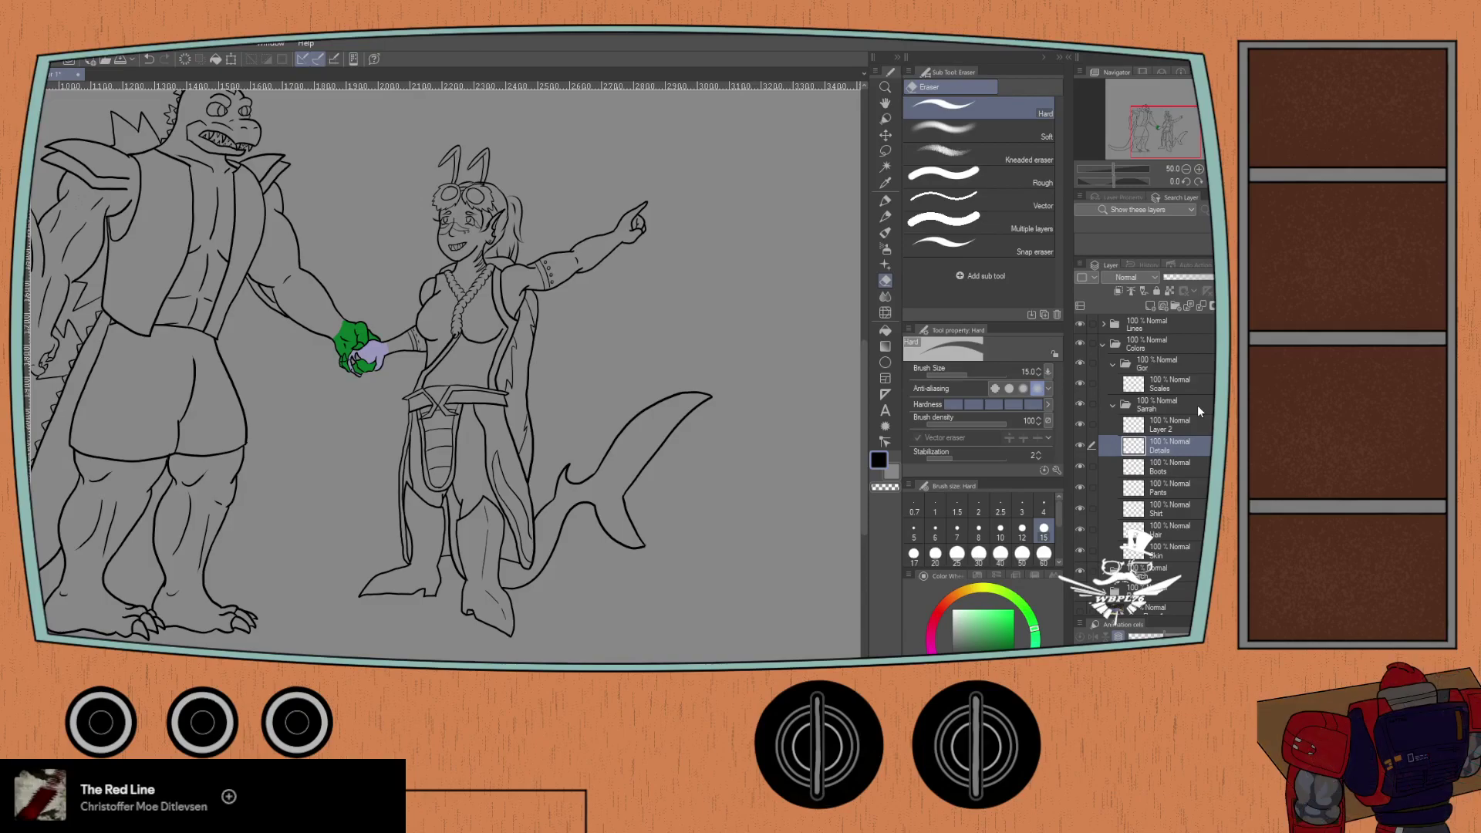
{"action": "double_click", "coordinate": [1159, 449]}
{"action": "type", "text": "Details"}
{"action": "key", "text": "Return"}
{"action": "left_click", "coordinate": [1157, 435]}
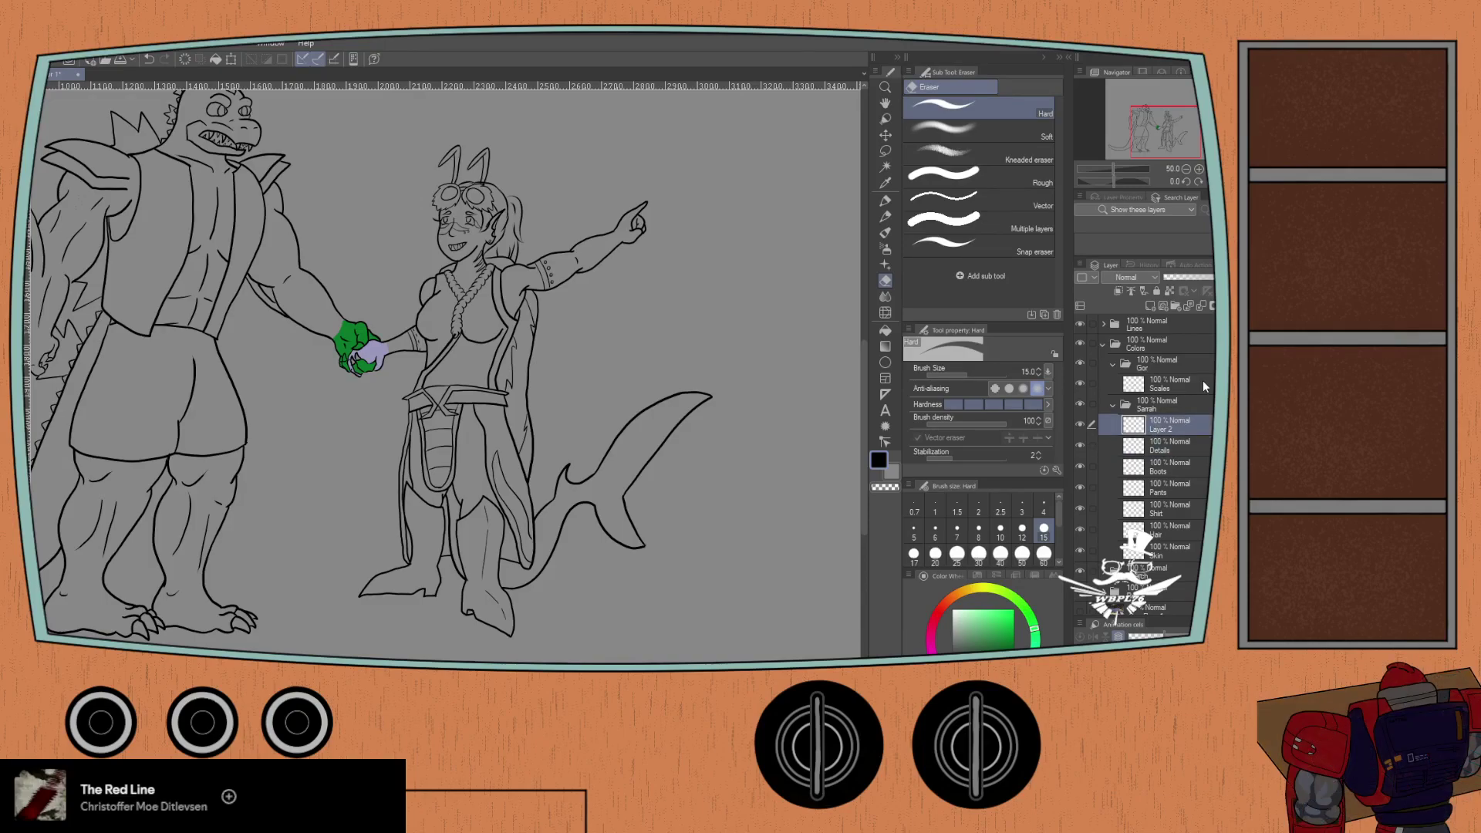
{"action": "type", "text": "Cosplay Details"}
{"action": "key", "text": "Return"}
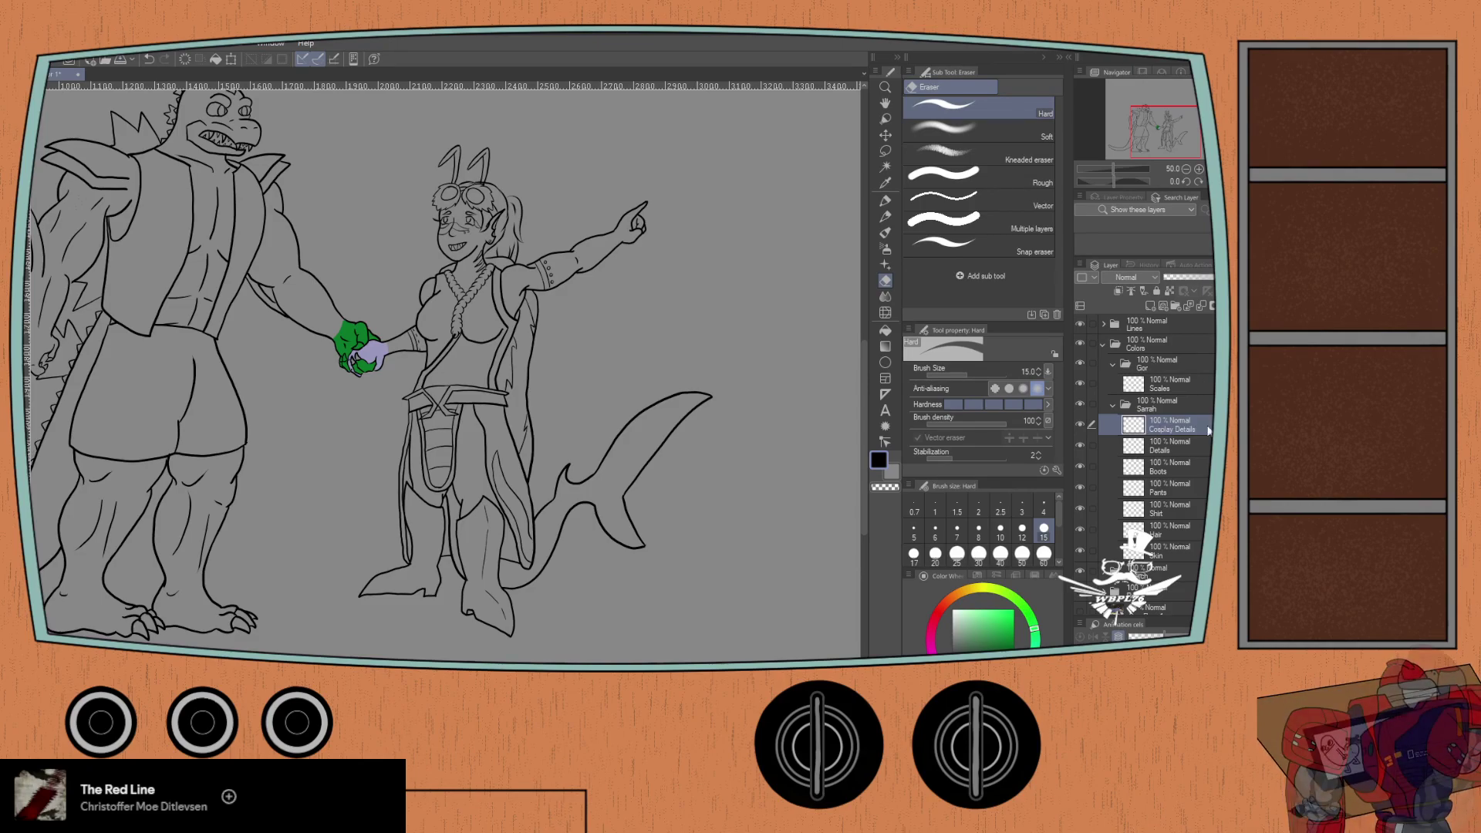
- Reorder the woman's color layers from top to bottom as Cosplay Details, Details, Shirt, Pants, Boots, Hair and Skin
{"action": "left_click_drag", "start_coordinate": [1160, 536], "coordinate": [1166, 420]}
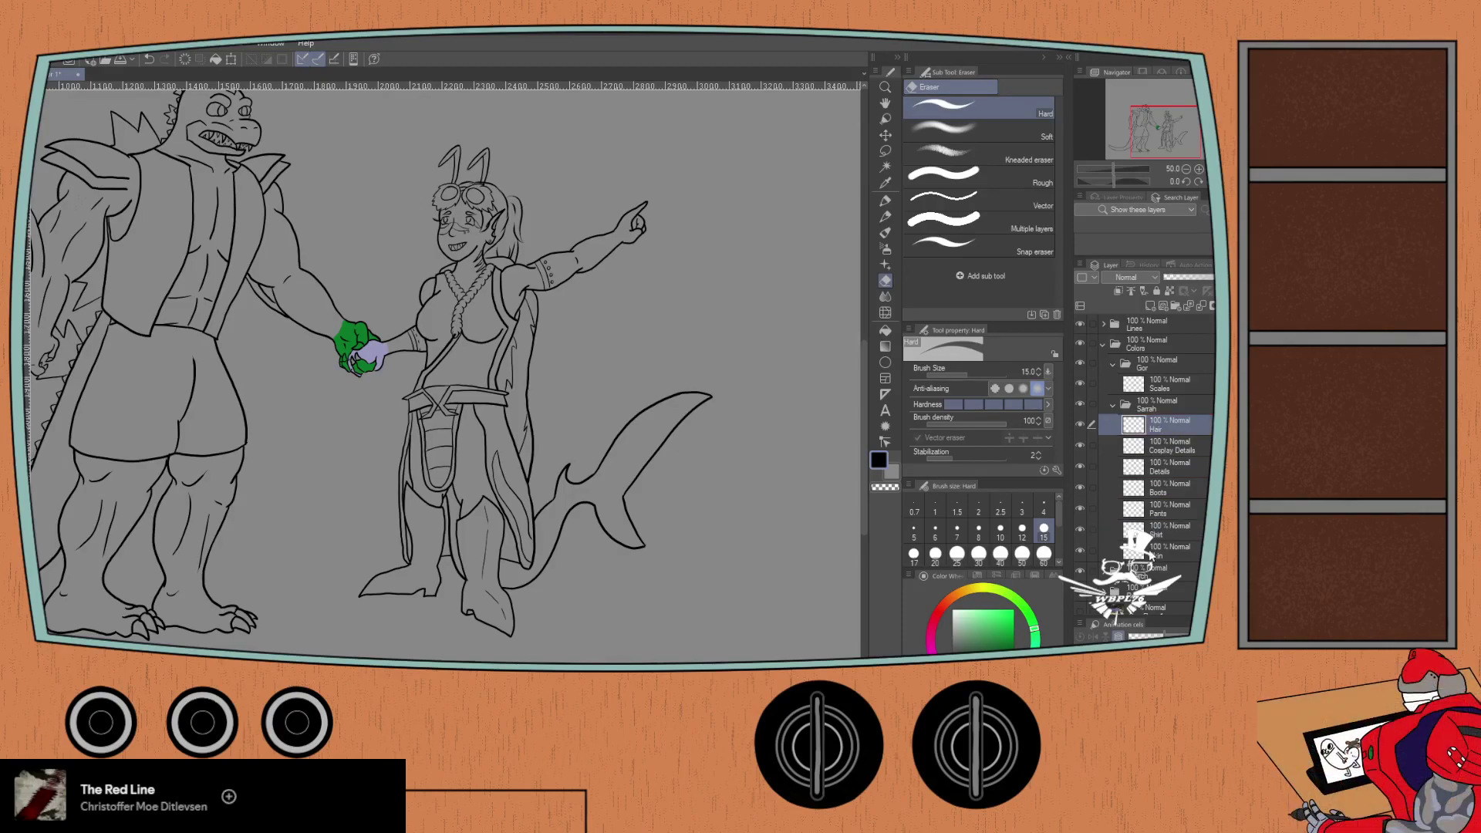
{"action": "left_click_drag", "start_coordinate": [1155, 515], "coordinate": [1157, 567]}
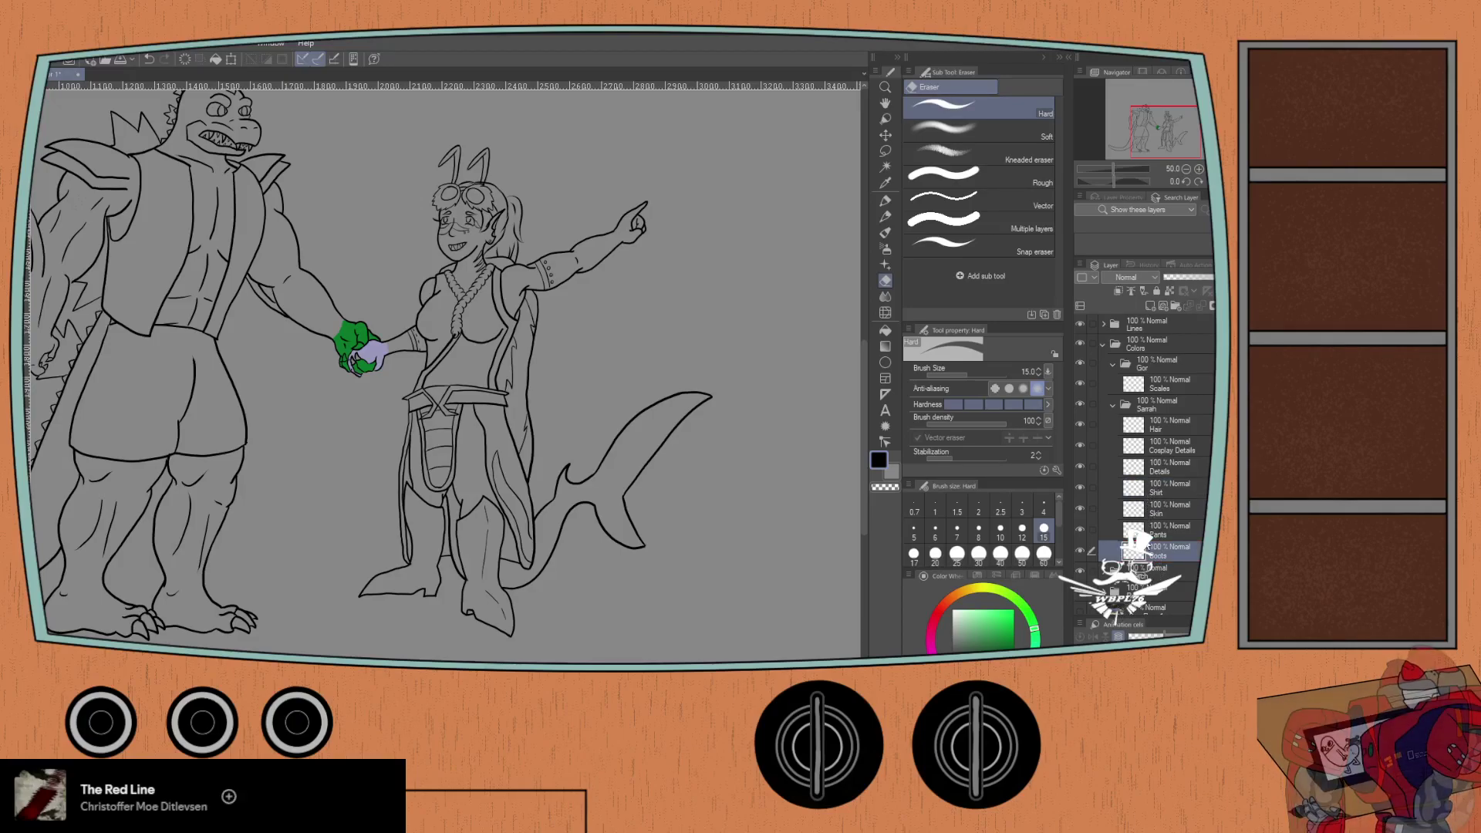
{"action": "left_click_drag", "start_coordinate": [1155, 509], "coordinate": [1134, 539]}
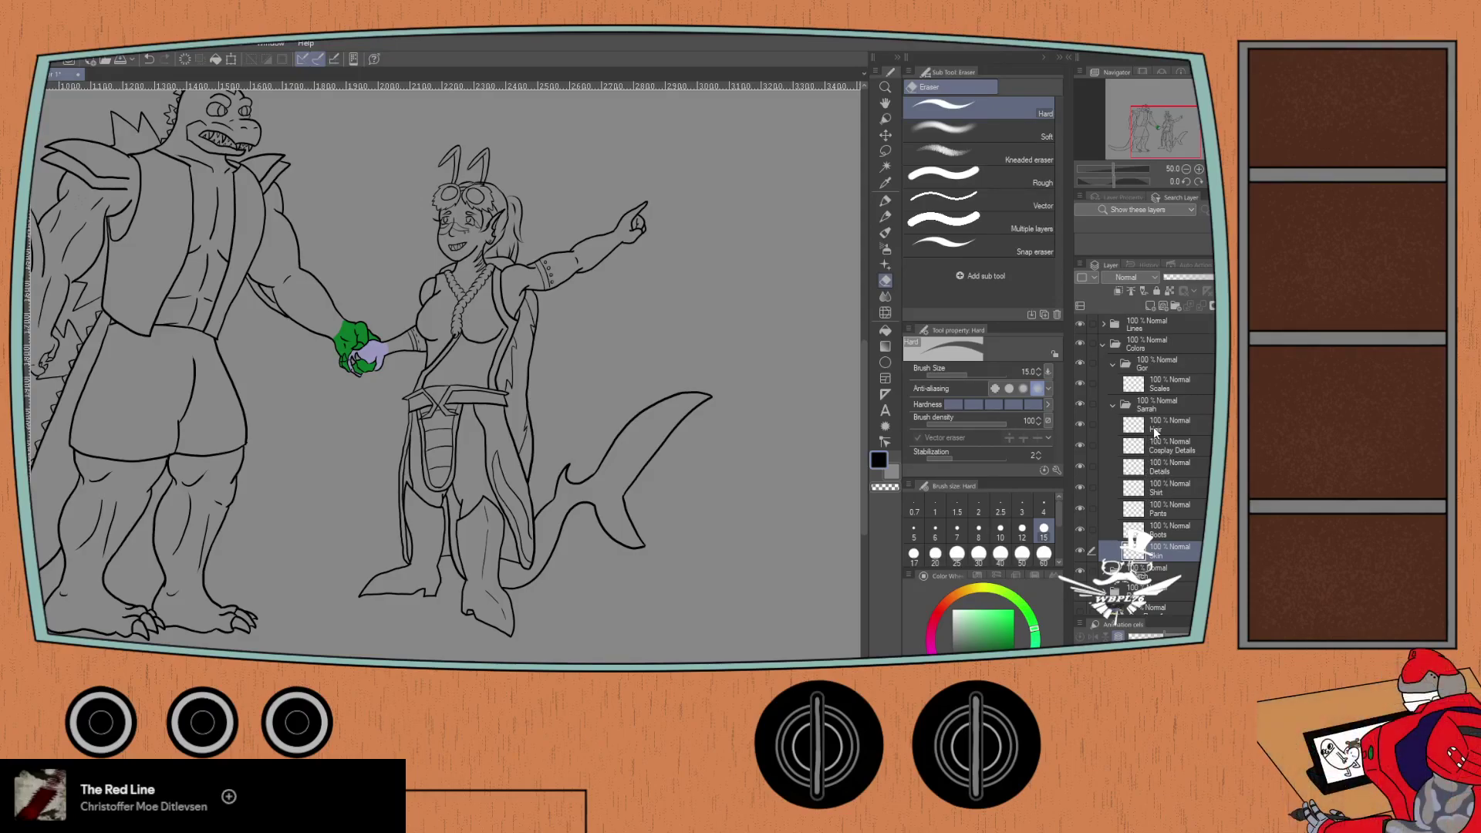
{"action": "left_click_drag", "start_coordinate": [1154, 427], "coordinate": [1157, 540]}
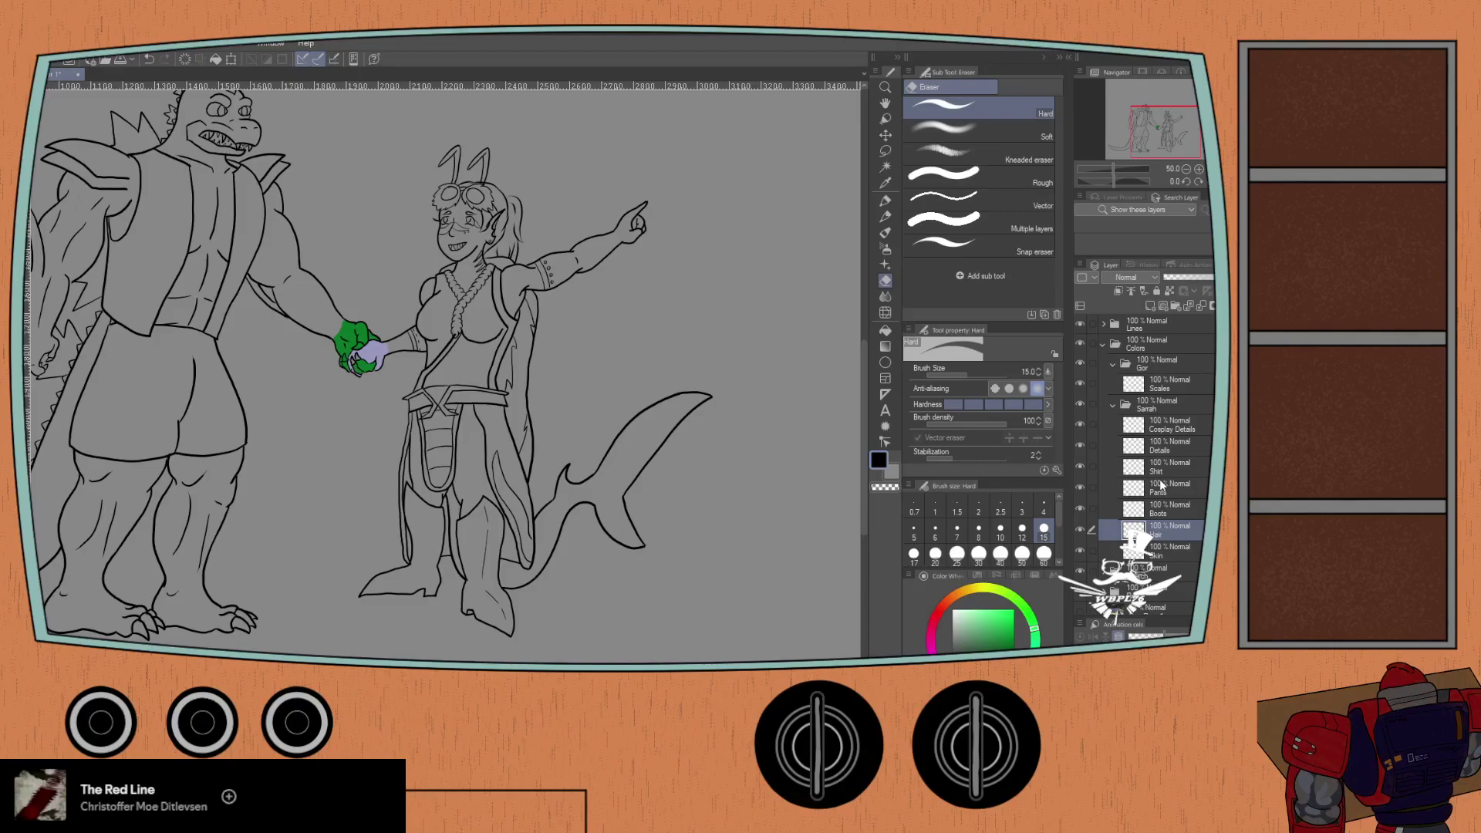
- On the Skin layer, fill the woman's handshake forearm with lavender from her color set, using the Milli pen at size 20
{"action": "left_click", "coordinate": [1164, 553]}
{"action": "left_click", "coordinate": [976, 576]}
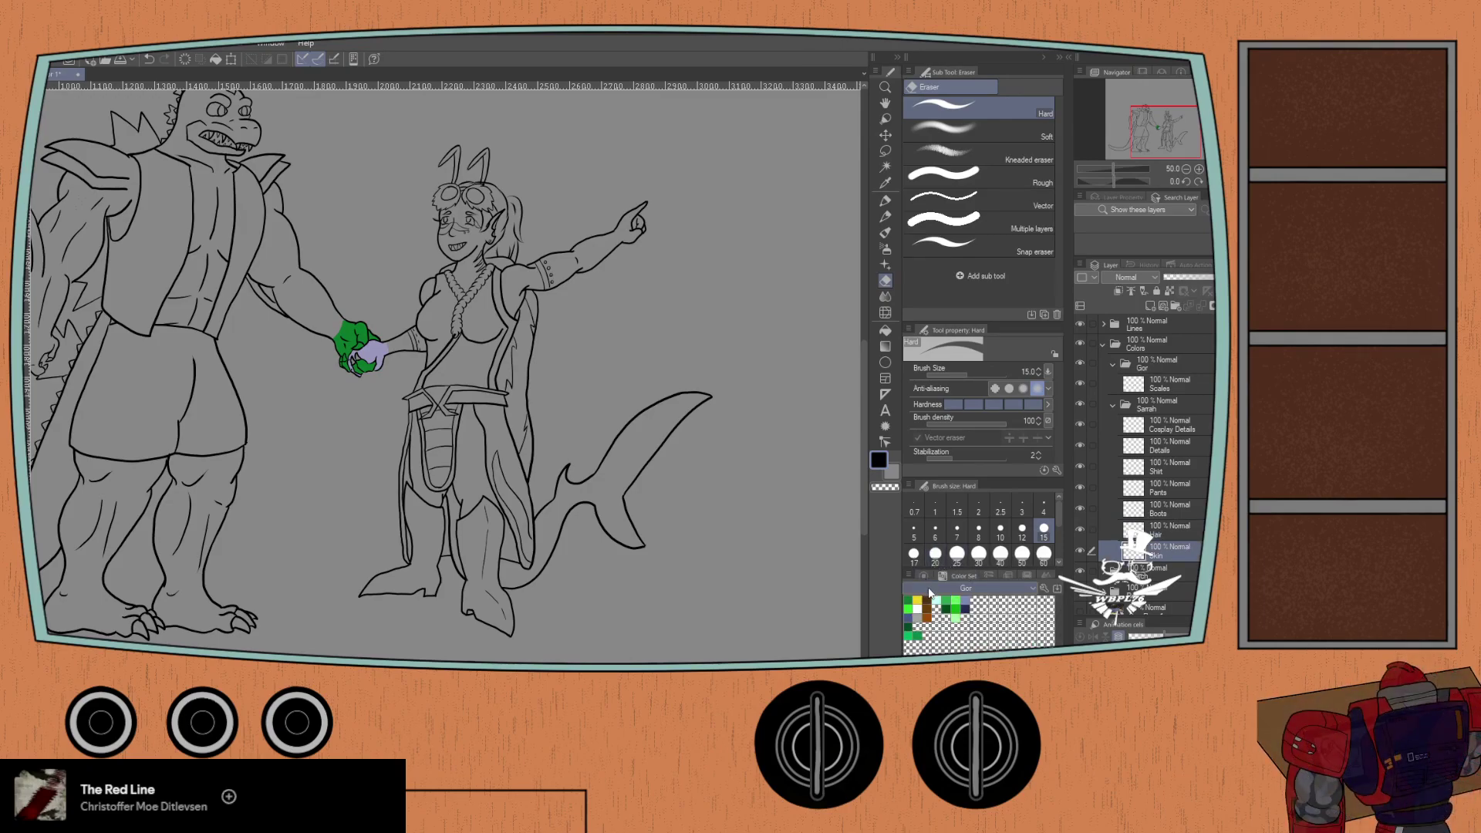
{"action": "left_click", "coordinate": [907, 224]}
{"action": "left_click", "coordinate": [906, 601]}
{"action": "key", "text": "p"}
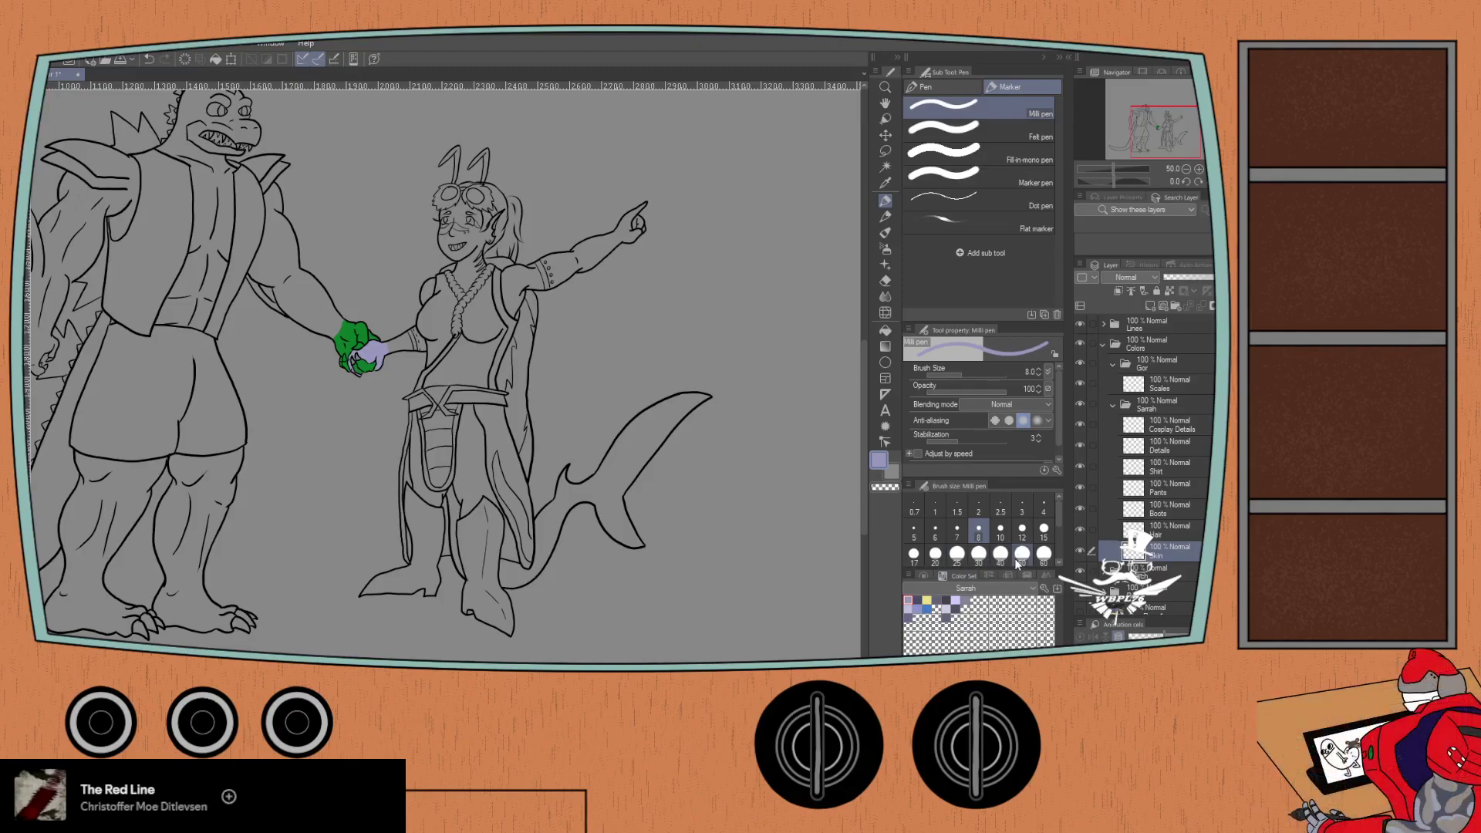
{"action": "left_click", "coordinate": [935, 553]}
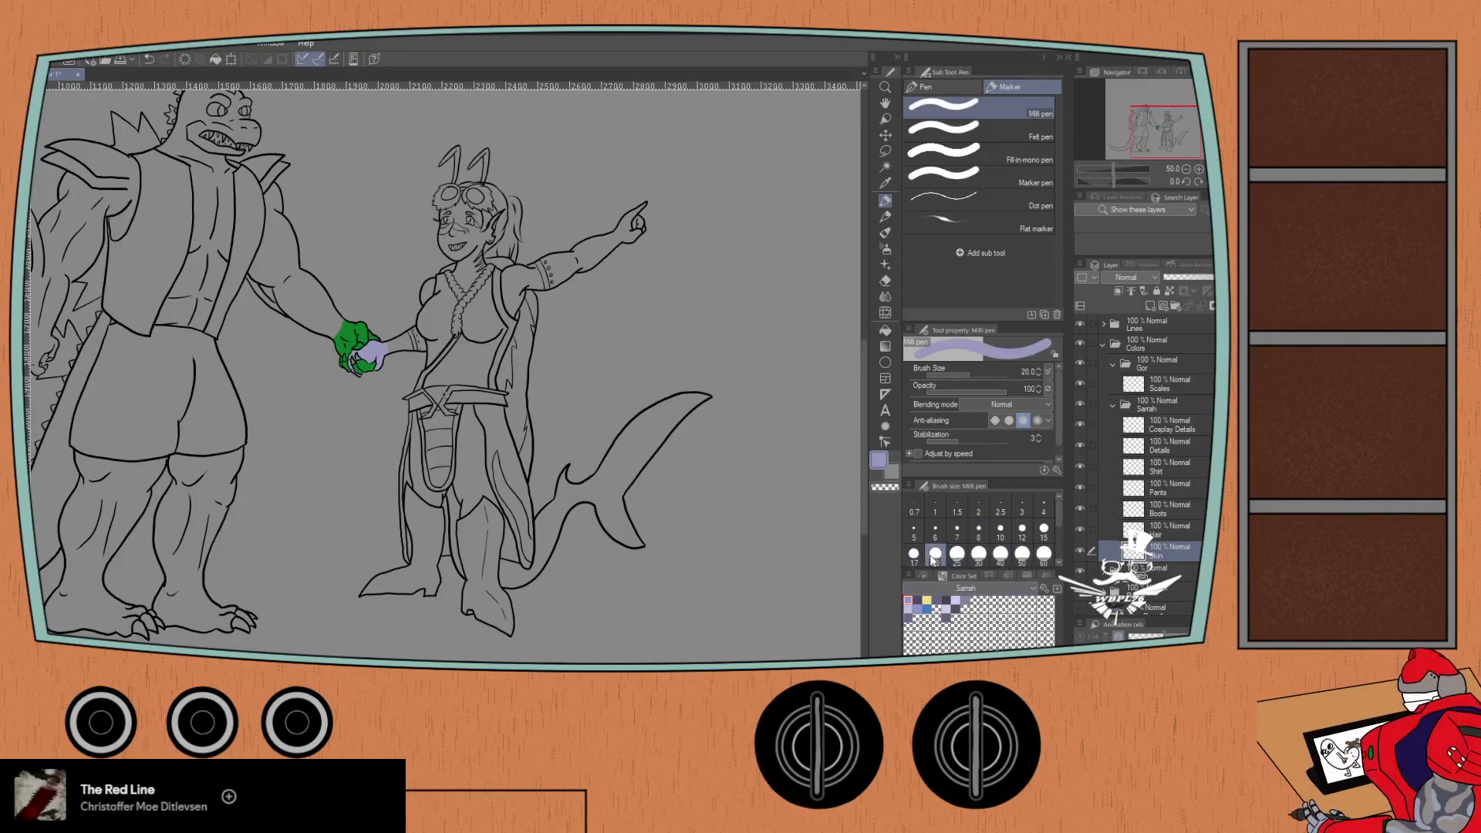
{"action": "scroll", "coordinate": [456, 420], "scroll_direction": "up", "scroll_amount": 2}
{"action": "left_click_drag", "start_coordinate": [350, 373], "coordinate": [592, 489]}
{"action": "scroll", "coordinate": [619, 360], "scroll_direction": "up", "scroll_amount": 1}
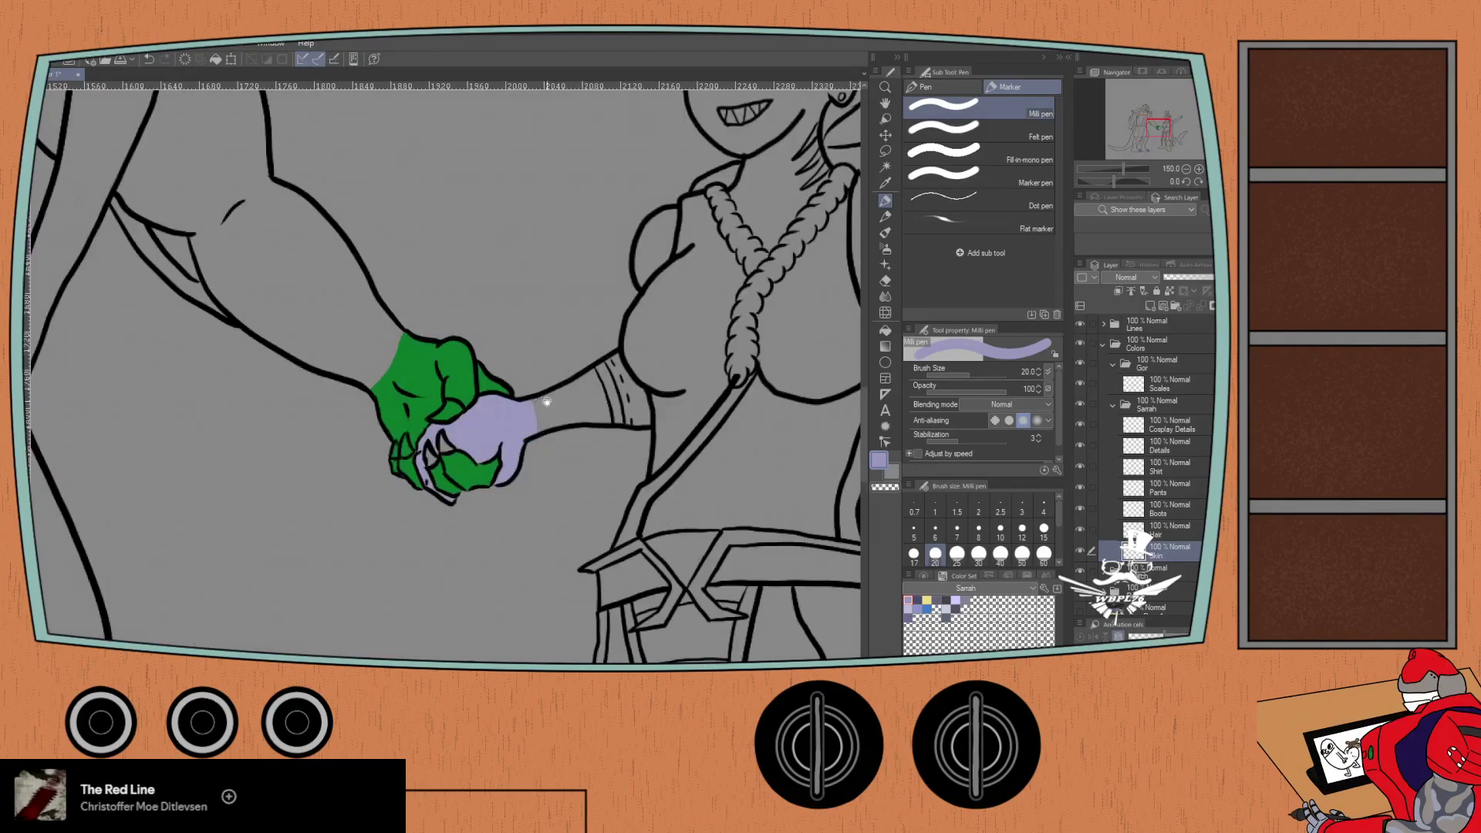
{"action": "left_click_drag", "start_coordinate": [565, 388], "coordinate": [588, 370]}
{"action": "mouse_move", "coordinate": [561, 391]}
{"action": "left_mouse_down"}
{"action": "mouse_move", "coordinate": [574, 383]}
{"action": "mouse_move", "coordinate": [572, 405]}
{"action": "mouse_move", "coordinate": [605, 376]}
{"action": "mouse_move", "coordinate": [523, 402]}
{"action": "left_mouse_up"}
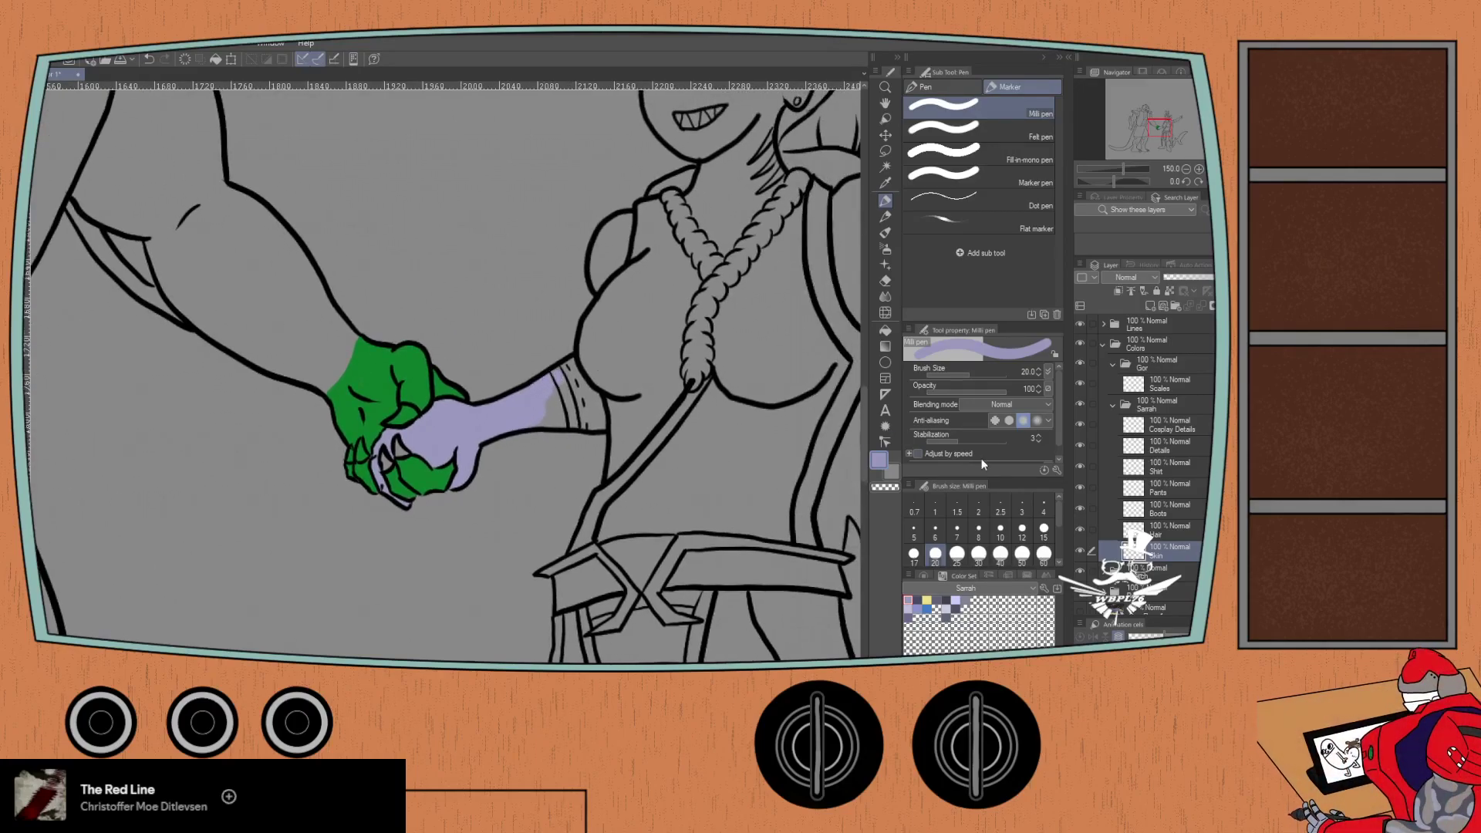
{"action": "mouse_move", "coordinate": [550, 374]}
{"action": "left_mouse_down"}
{"action": "mouse_move", "coordinate": [603, 415]}
{"action": "mouse_move", "coordinate": [547, 423]}
{"action": "mouse_move", "coordinate": [563, 396]}
{"action": "mouse_move", "coordinate": [543, 420]}
{"action": "mouse_move", "coordinate": [544, 401]}
{"action": "mouse_move", "coordinate": [593, 418]}
{"action": "left_mouse_up"}
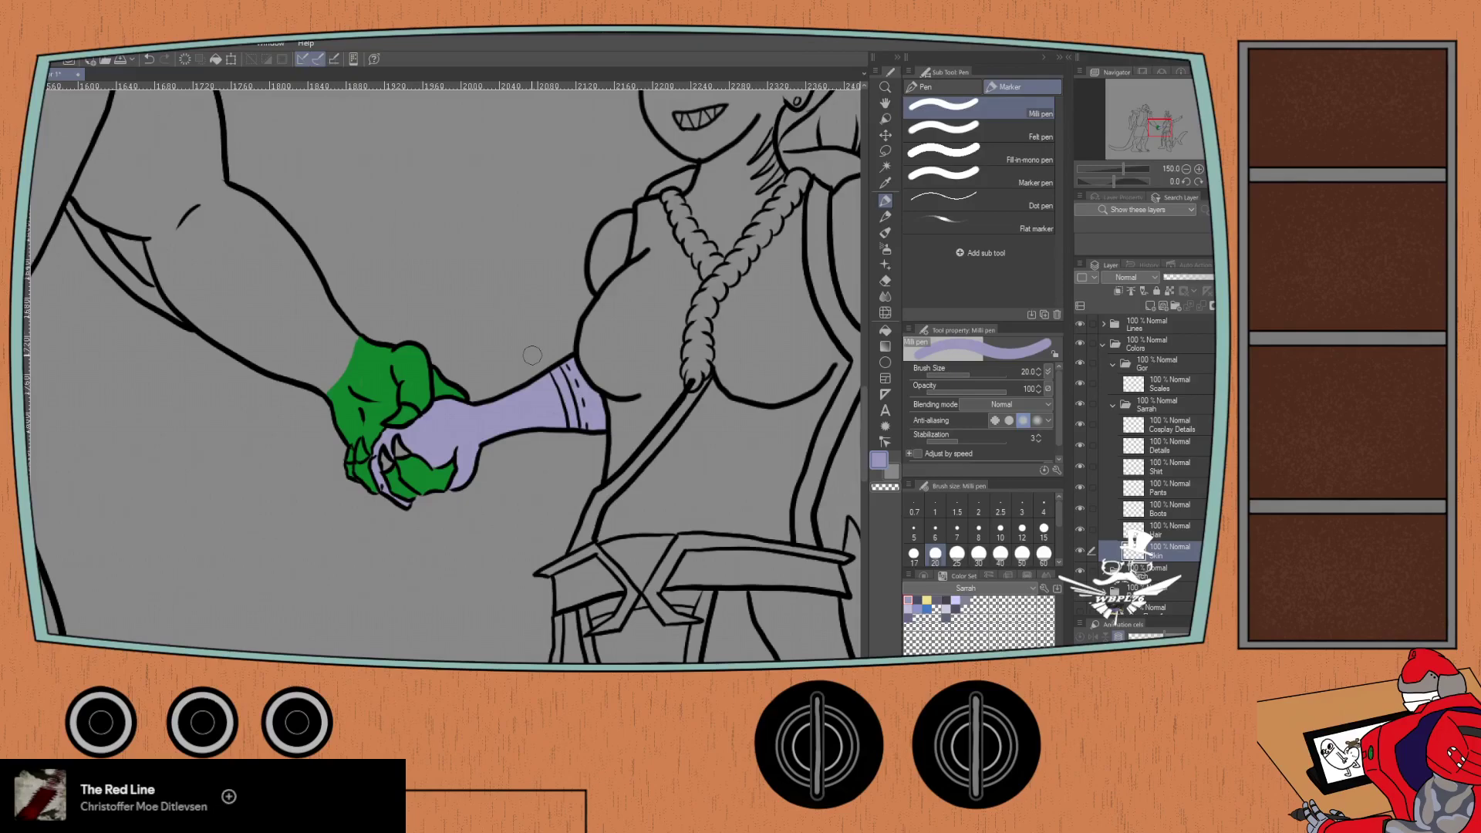
- Fill the woman's far shoulder, near shoulder and raised upper arm with the same lavender skin color
{"action": "mouse_move", "coordinate": [626, 219]}
{"action": "left_mouse_down"}
{"action": "mouse_move", "coordinate": [622, 258]}
{"action": "mouse_move", "coordinate": [597, 287]}
{"action": "mouse_move", "coordinate": [620, 222]}
{"action": "mouse_move", "coordinate": [589, 285]}
{"action": "left_mouse_up"}
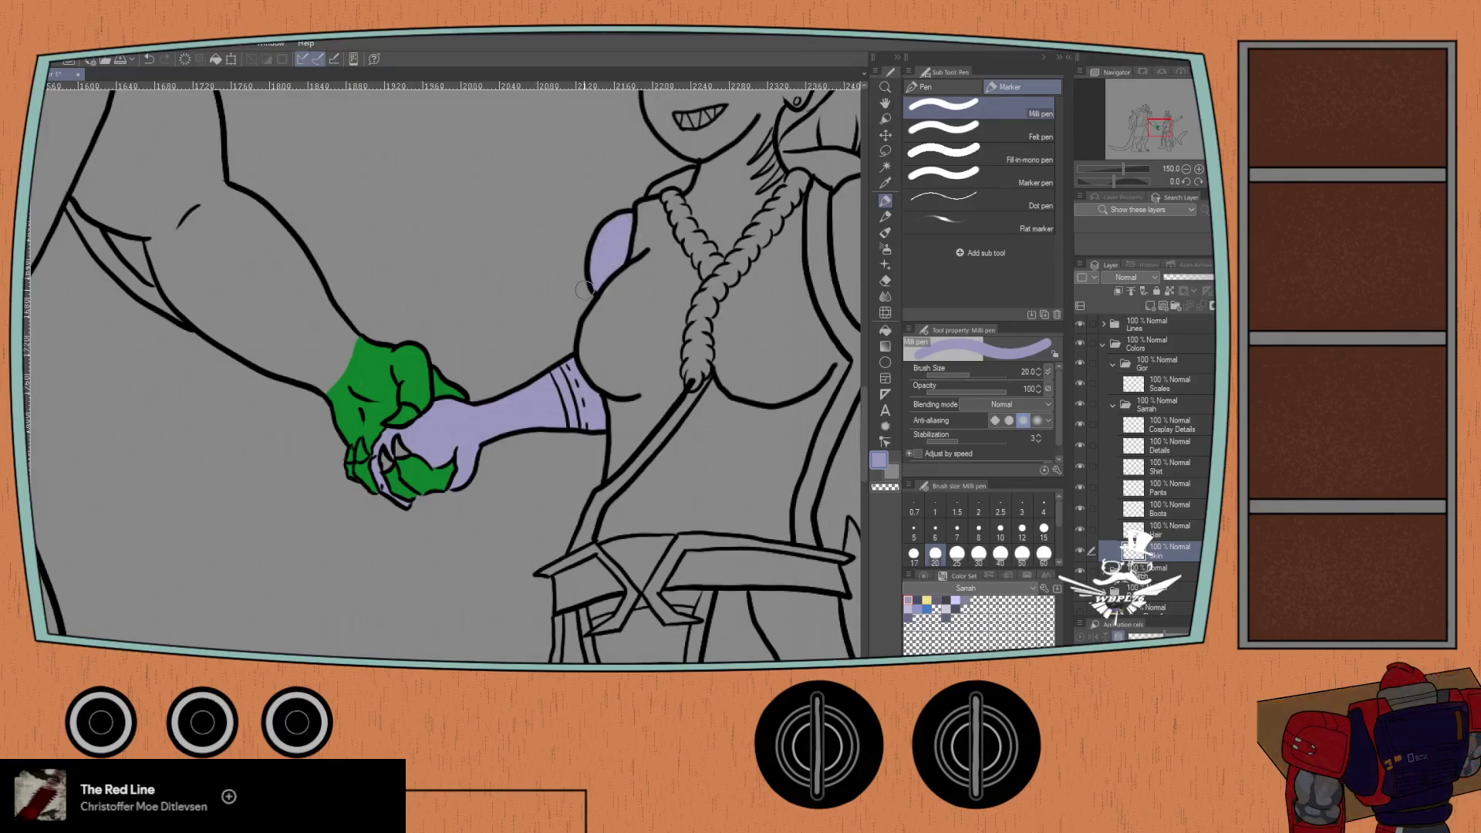
{"action": "left_click_drag", "start_coordinate": [606, 179], "coordinate": [336, 299]}
{"action": "mouse_move", "coordinate": [576, 309]}
{"action": "left_mouse_down"}
{"action": "mouse_move", "coordinate": [570, 395]}
{"action": "mouse_move", "coordinate": [592, 439]}
{"action": "mouse_move", "coordinate": [627, 370]}
{"action": "mouse_move", "coordinate": [605, 420]}
{"action": "mouse_move", "coordinate": [625, 366]}
{"action": "mouse_move", "coordinate": [604, 372]}
{"action": "mouse_move", "coordinate": [596, 407]}
{"action": "mouse_move", "coordinate": [573, 374]}
{"action": "mouse_move", "coordinate": [588, 303]}
{"action": "mouse_move", "coordinate": [610, 343]}
{"action": "mouse_move", "coordinate": [514, 347]}
{"action": "mouse_move", "coordinate": [521, 400]}
{"action": "mouse_move", "coordinate": [564, 366]}
{"action": "mouse_move", "coordinate": [559, 398]}
{"action": "mouse_move", "coordinate": [635, 394]}
{"action": "mouse_move", "coordinate": [711, 333]}
{"action": "left_mouse_up"}
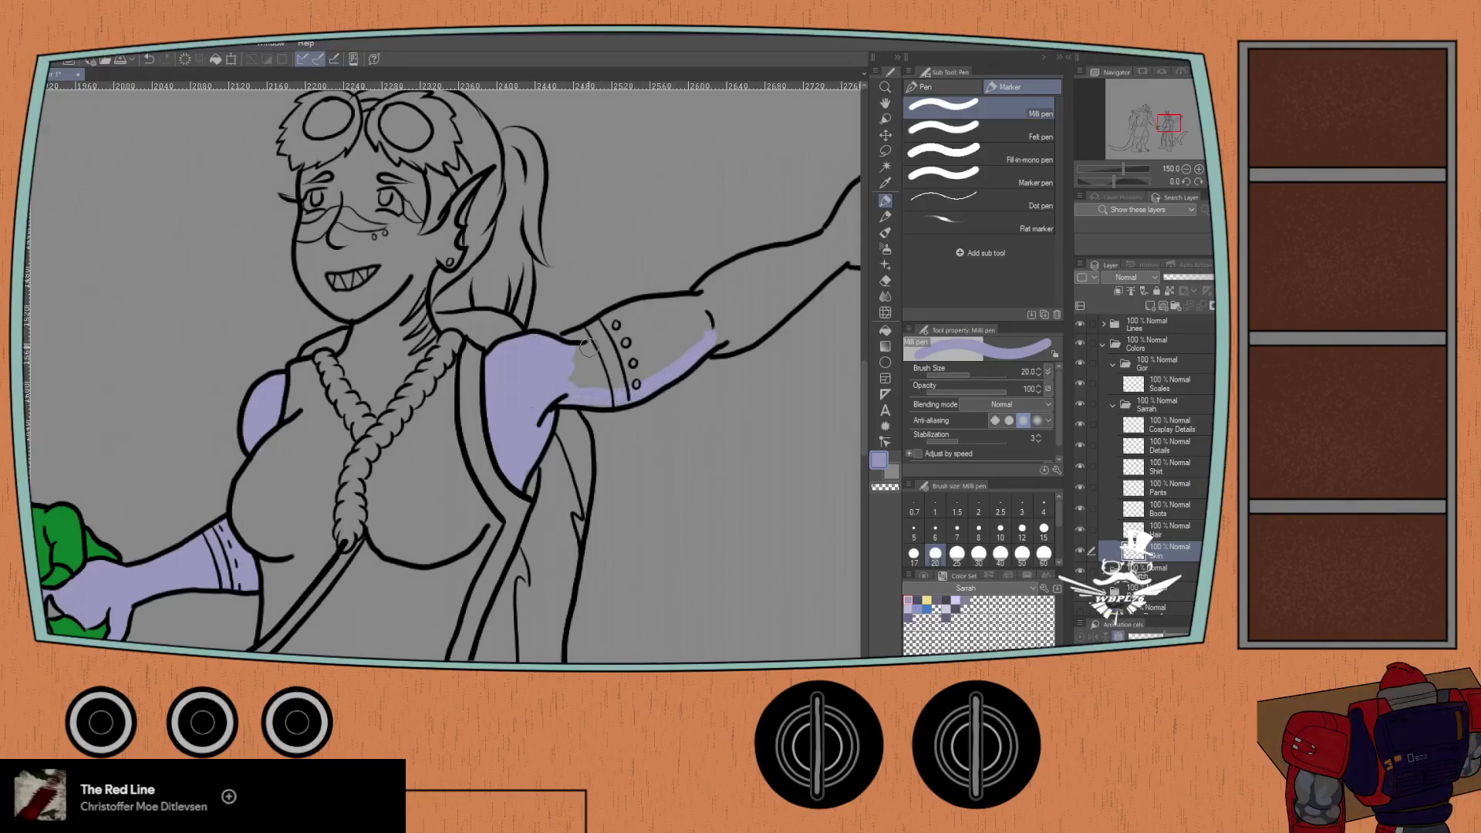
{"action": "mouse_move", "coordinate": [596, 327]}
{"action": "left_mouse_down"}
{"action": "mouse_move", "coordinate": [696, 303]}
{"action": "mouse_move", "coordinate": [620, 313]}
{"action": "mouse_move", "coordinate": [572, 351]}
{"action": "mouse_move", "coordinate": [569, 370]}
{"action": "mouse_move", "coordinate": [604, 386]}
{"action": "mouse_move", "coordinate": [658, 372]}
{"action": "mouse_move", "coordinate": [594, 397]}
{"action": "left_mouse_up"}
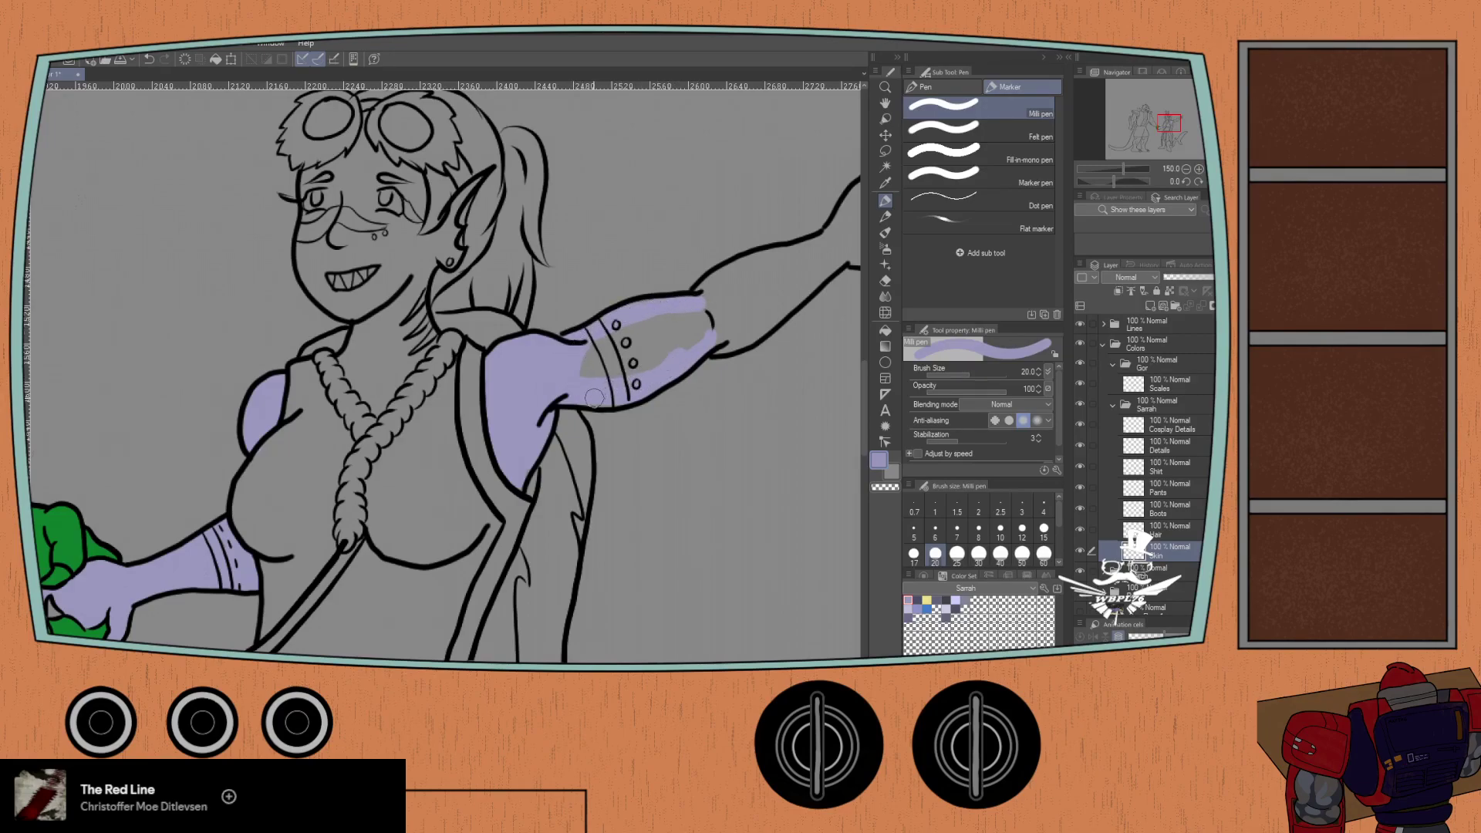
{"action": "scroll", "coordinate": [641, 343], "scroll_direction": "down", "scroll_amount": 1}
{"action": "scroll", "coordinate": [694, 363], "scroll_direction": "down", "scroll_amount": 1}
{"action": "scroll", "coordinate": [639, 357], "scroll_direction": "up", "scroll_amount": 3}
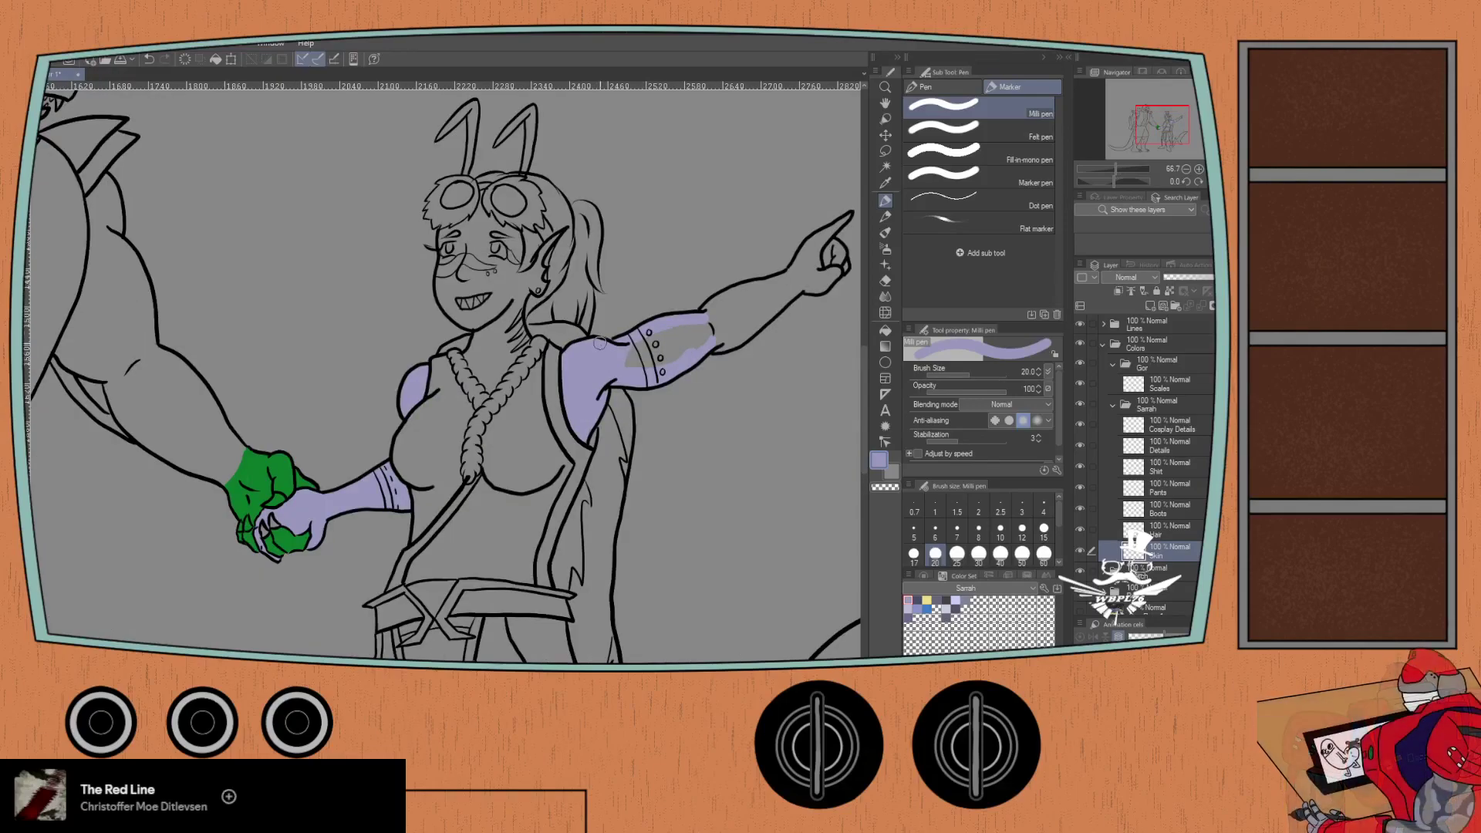
{"action": "left_click_drag", "start_coordinate": [639, 356], "coordinate": [507, 405]}
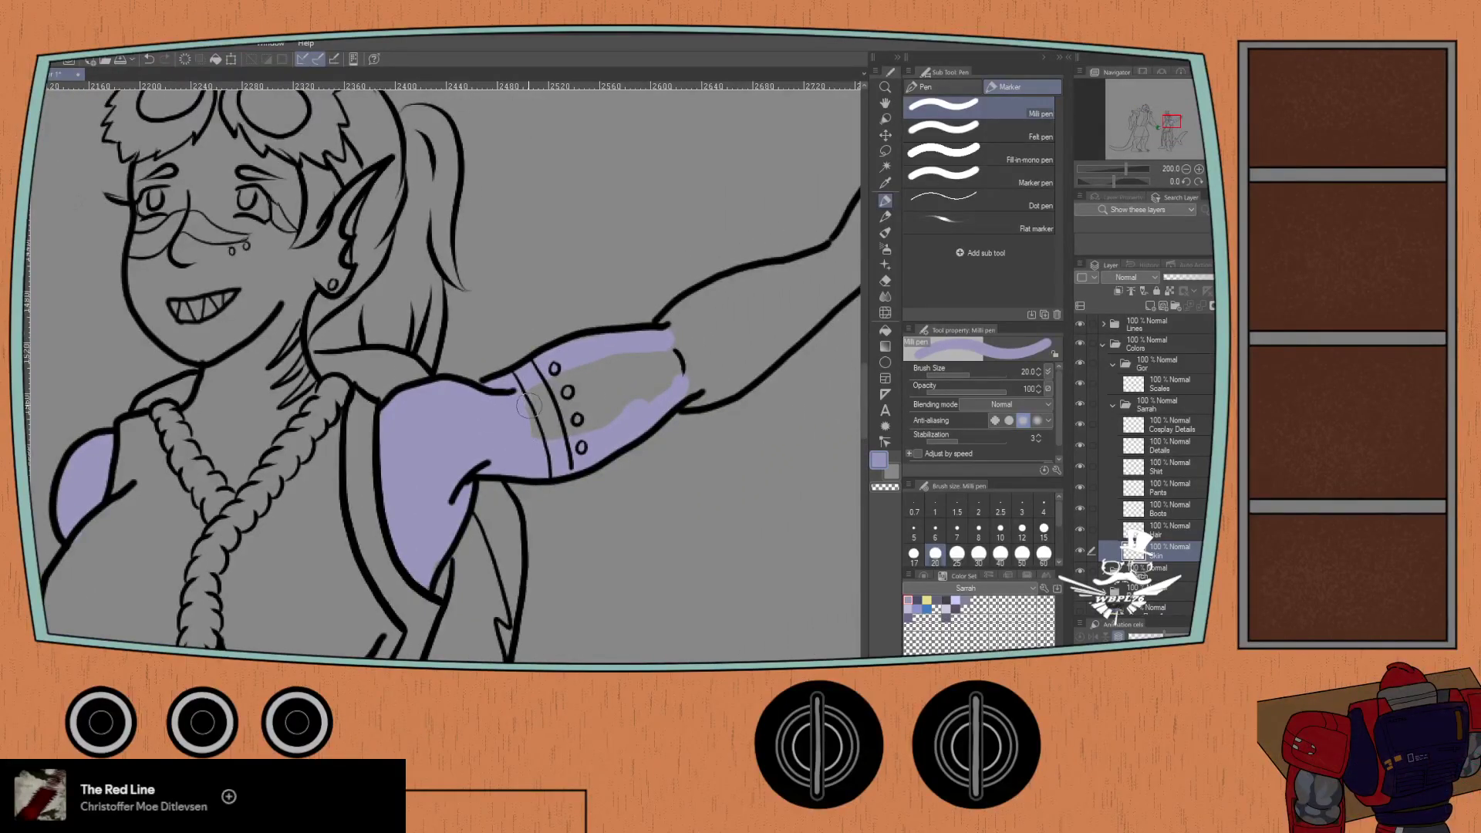
{"action": "mouse_move", "coordinate": [559, 447]}
{"action": "left_mouse_down"}
{"action": "mouse_move", "coordinate": [540, 378]}
{"action": "mouse_move", "coordinate": [527, 417]}
{"action": "mouse_move", "coordinate": [546, 395]}
{"action": "mouse_move", "coordinate": [567, 446]}
{"action": "mouse_move", "coordinate": [585, 408]}
{"action": "mouse_move", "coordinate": [606, 432]}
{"action": "mouse_move", "coordinate": [606, 362]}
{"action": "mouse_move", "coordinate": [653, 396]}
{"action": "mouse_move", "coordinate": [647, 359]}
{"action": "mouse_move", "coordinate": [679, 376]}
{"action": "mouse_move", "coordinate": [444, 436]}
{"action": "left_mouse_up"}
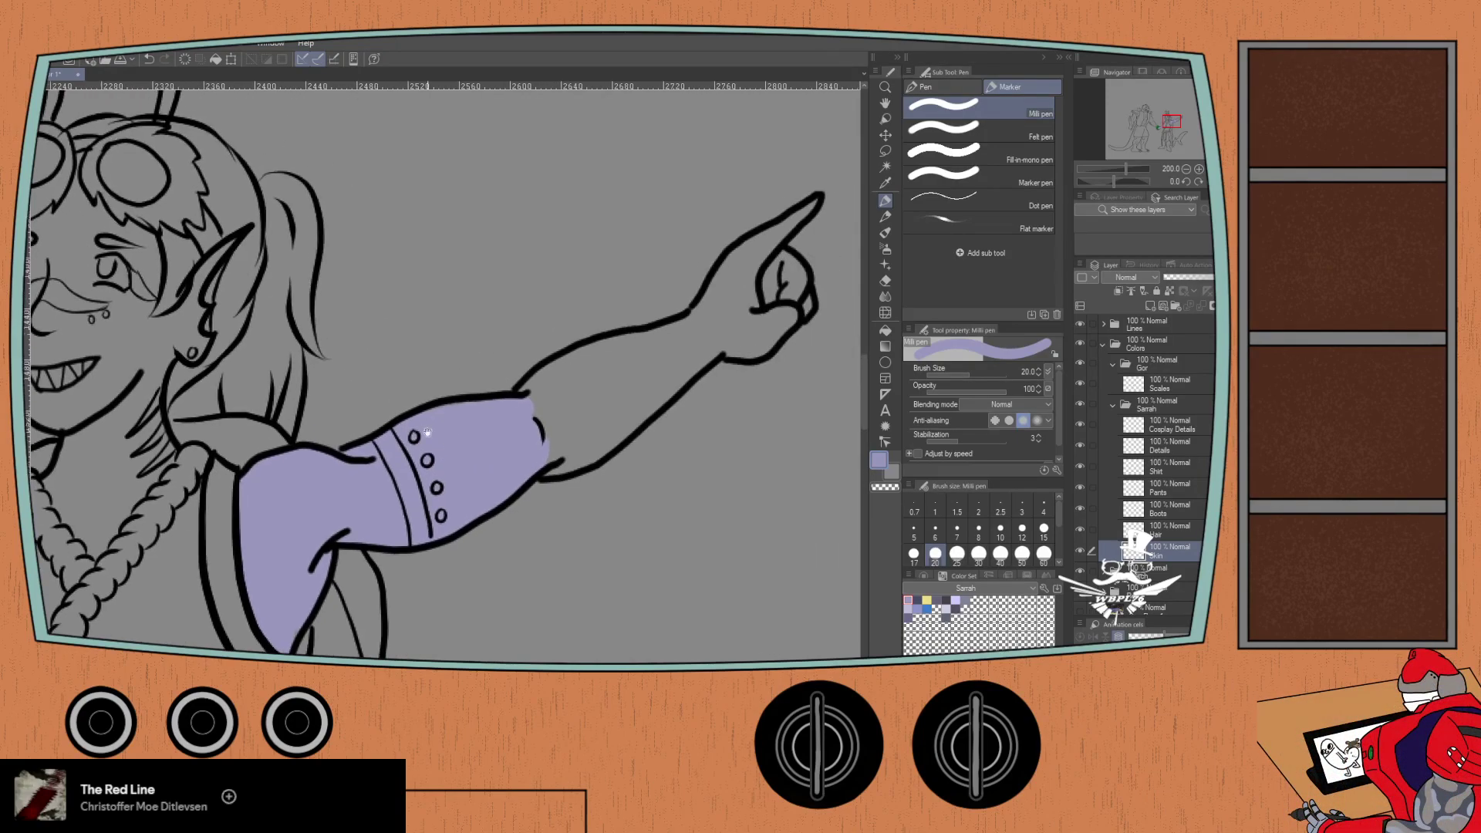
- Fill the woman's raised forearm and pointing hand with lavender, including the curled fingers
{"action": "mouse_move", "coordinate": [530, 397]}
{"action": "left_mouse_down"}
{"action": "mouse_move", "coordinate": [624, 340]}
{"action": "mouse_move", "coordinate": [698, 331]}
{"action": "mouse_move", "coordinate": [712, 302]}
{"action": "mouse_move", "coordinate": [687, 362]}
{"action": "mouse_move", "coordinate": [701, 345]}
{"action": "mouse_move", "coordinate": [701, 360]}
{"action": "mouse_move", "coordinate": [626, 428]}
{"action": "mouse_move", "coordinate": [584, 455]}
{"action": "mouse_move", "coordinate": [529, 462]}
{"action": "mouse_move", "coordinate": [568, 460]}
{"action": "mouse_move", "coordinate": [535, 456]}
{"action": "mouse_move", "coordinate": [646, 393]}
{"action": "mouse_move", "coordinate": [676, 356]}
{"action": "mouse_move", "coordinate": [535, 441]}
{"action": "mouse_move", "coordinate": [648, 348]}
{"action": "mouse_move", "coordinate": [546, 425]}
{"action": "mouse_move", "coordinate": [640, 358]}
{"action": "mouse_move", "coordinate": [522, 427]}
{"action": "mouse_move", "coordinate": [584, 371]}
{"action": "left_mouse_up"}
{"action": "mouse_move", "coordinate": [698, 312]}
{"action": "left_mouse_down"}
{"action": "mouse_move", "coordinate": [742, 273]}
{"action": "mouse_move", "coordinate": [717, 317]}
{"action": "mouse_move", "coordinate": [742, 311]}
{"action": "mouse_move", "coordinate": [730, 344]}
{"action": "mouse_move", "coordinate": [771, 334]}
{"action": "mouse_move", "coordinate": [788, 314]}
{"action": "mouse_move", "coordinate": [741, 338]}
{"action": "mouse_move", "coordinate": [774, 307]}
{"action": "mouse_move", "coordinate": [761, 303]}
{"action": "mouse_move", "coordinate": [770, 270]}
{"action": "mouse_move", "coordinate": [791, 296]}
{"action": "mouse_move", "coordinate": [794, 271]}
{"action": "mouse_move", "coordinate": [776, 257]}
{"action": "mouse_move", "coordinate": [799, 307]}
{"action": "mouse_move", "coordinate": [721, 292]}
{"action": "mouse_move", "coordinate": [731, 263]}
{"action": "mouse_move", "coordinate": [782, 238]}
{"action": "mouse_move", "coordinate": [754, 265]}
{"action": "mouse_move", "coordinate": [754, 231]}
{"action": "mouse_move", "coordinate": [661, 335]}
{"action": "left_mouse_up"}
{"action": "scroll", "coordinate": [754, 264], "scroll_direction": "up", "scroll_amount": 2}
{"action": "mouse_move", "coordinate": [702, 302]}
{"action": "left_mouse_down"}
{"action": "mouse_move", "coordinate": [757, 253]}
{"action": "mouse_move", "coordinate": [710, 301]}
{"action": "mouse_move", "coordinate": [722, 243]}
{"action": "left_mouse_up"}
{"action": "key", "text": "e"}
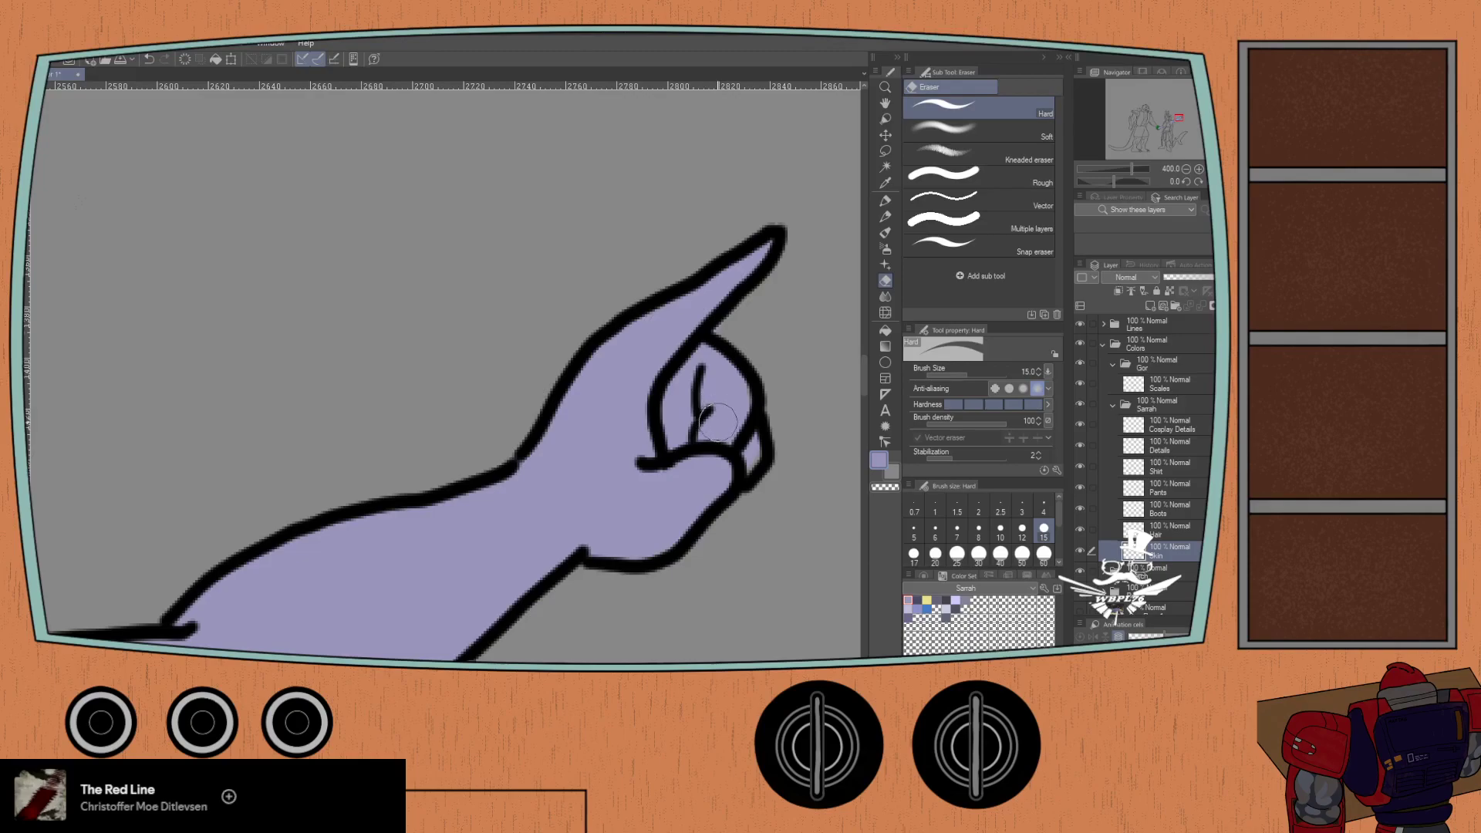
{"action": "key", "text": "p"}
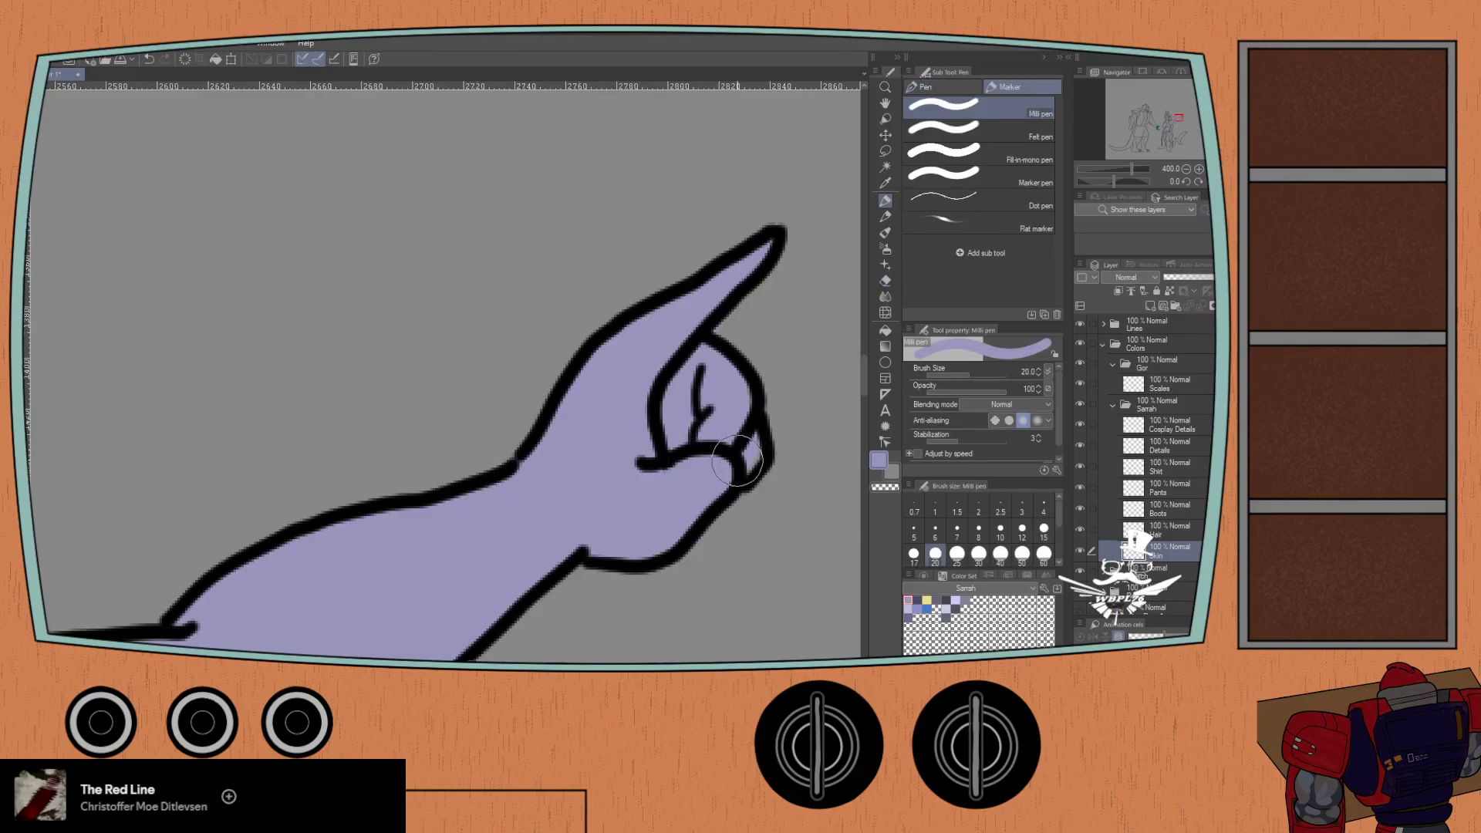
- Hide the gray background layer so the canvas is transparent, and make the woman's Skin layer active again
{"action": "left_click", "coordinate": [1123, 589]}
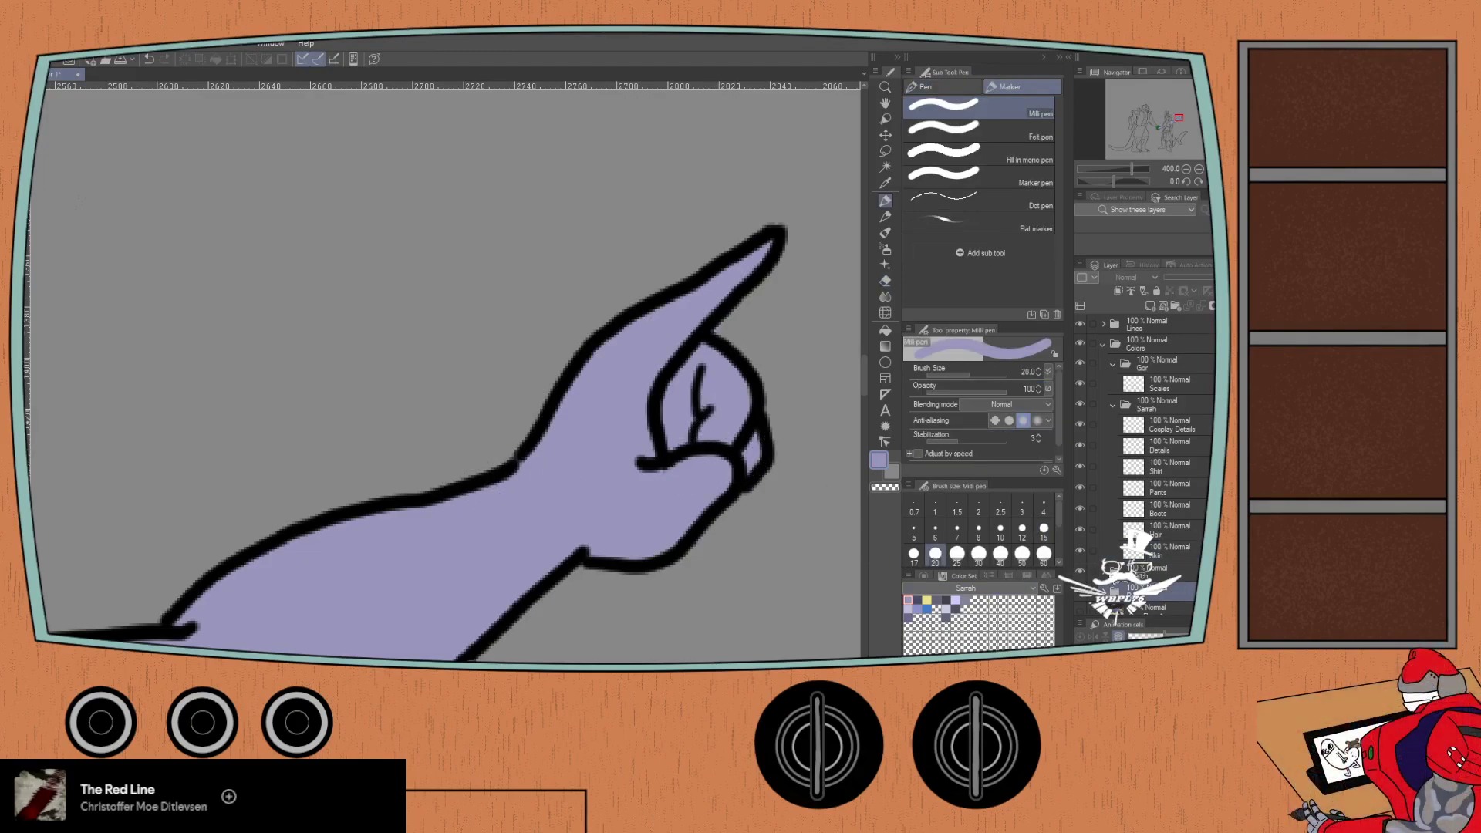
{"action": "scroll", "coordinate": [1133, 586], "scroll_direction": "down", "scroll_amount": 1}
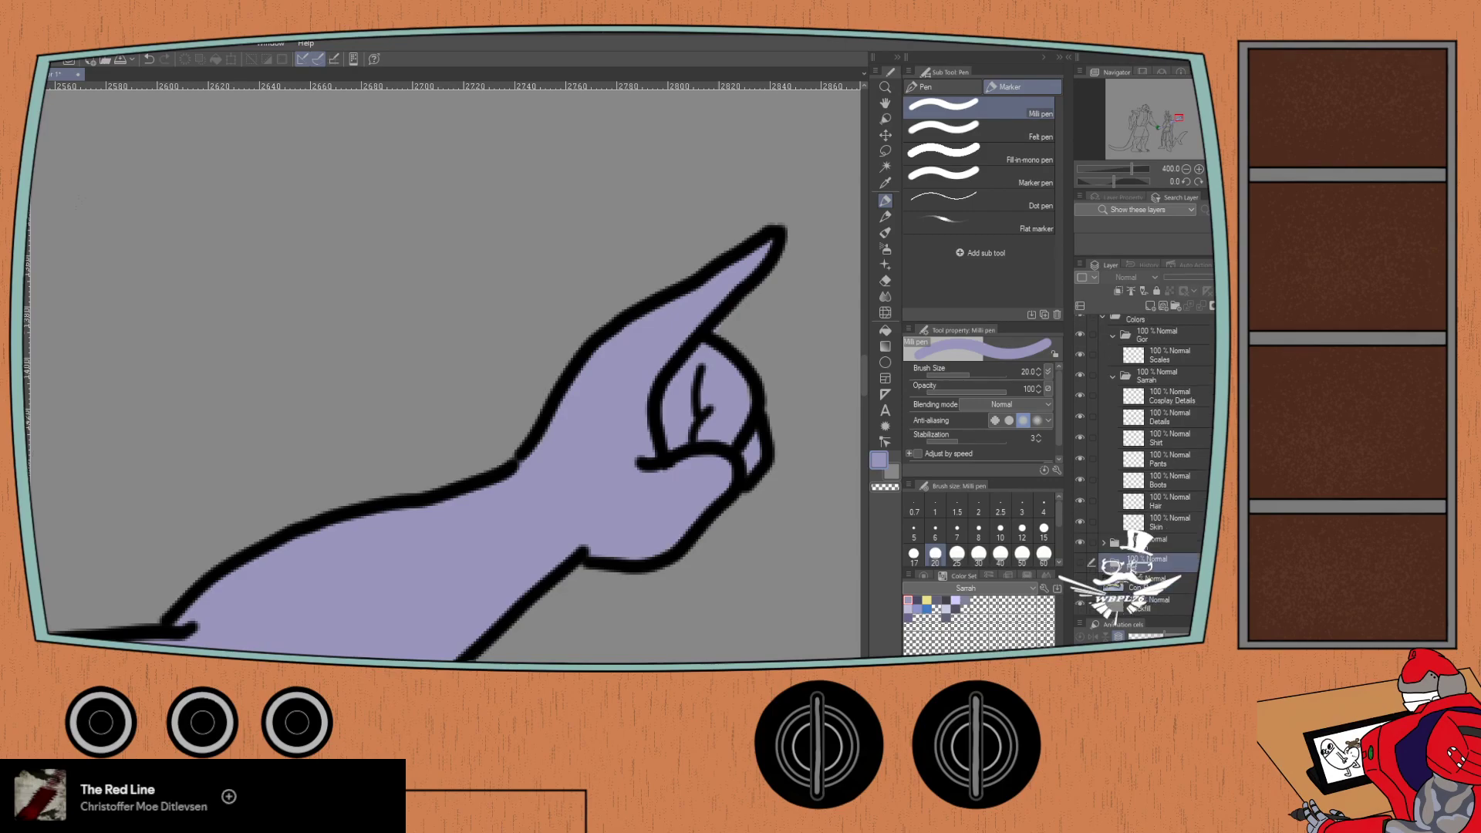
{"action": "left_click", "coordinate": [1080, 608]}
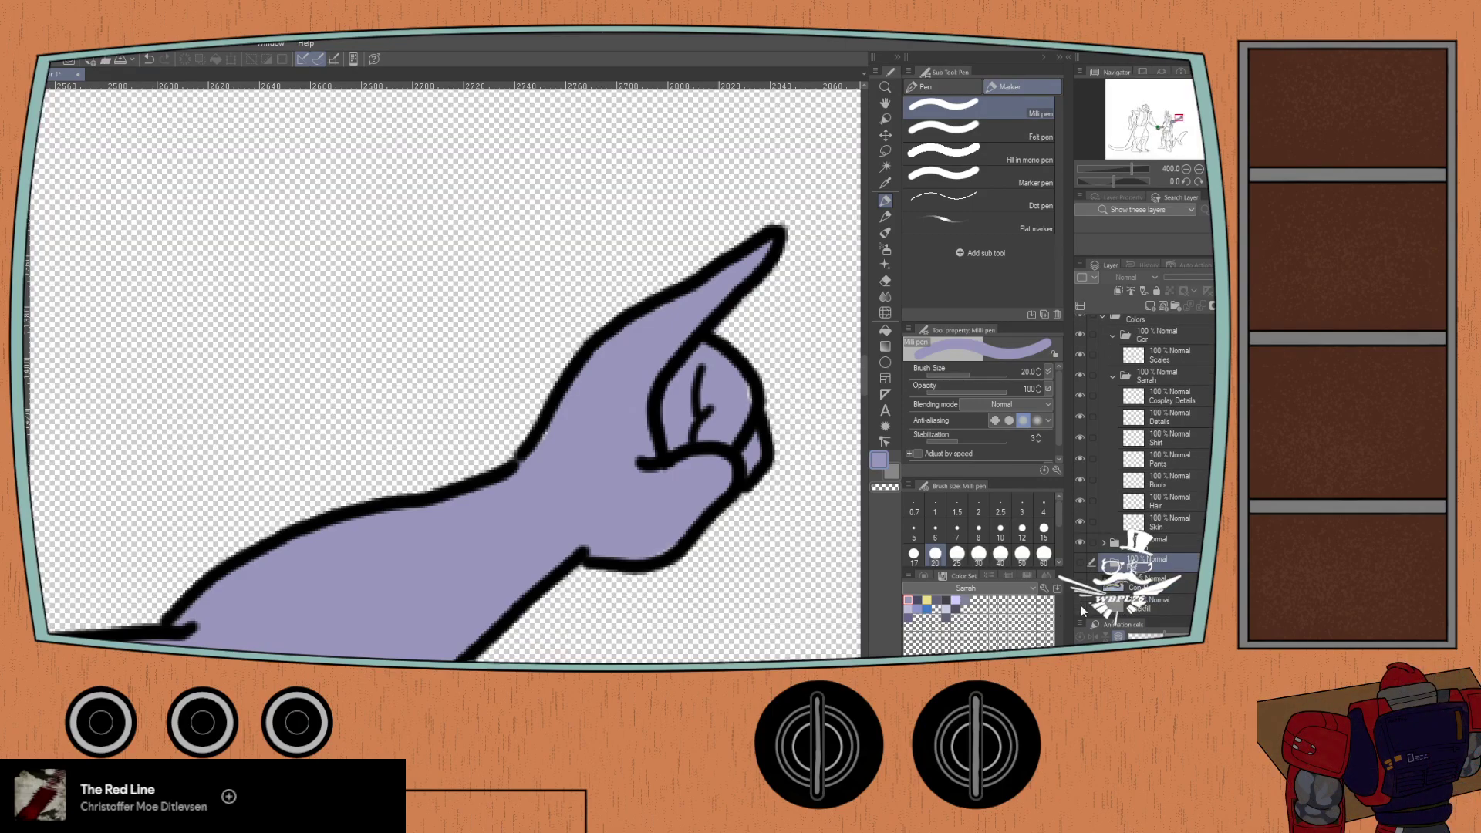
{"action": "left_click", "coordinate": [1154, 522]}
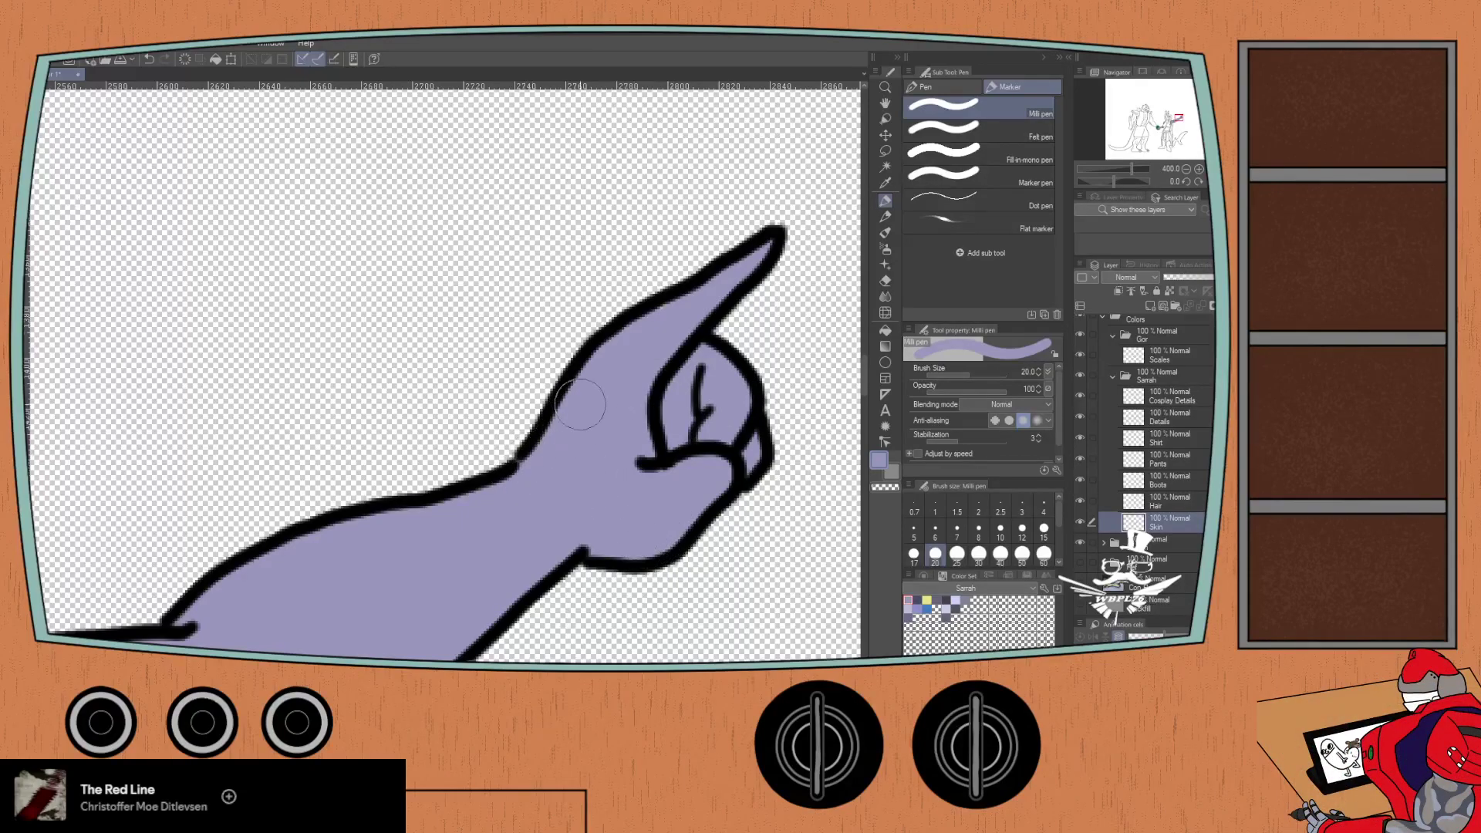
- Touch up the unpainted gaps along the outlines of the woman's raised arm and near shoulder with lavender
{"action": "scroll", "coordinate": [558, 445], "scroll_direction": "down", "scroll_amount": 2}
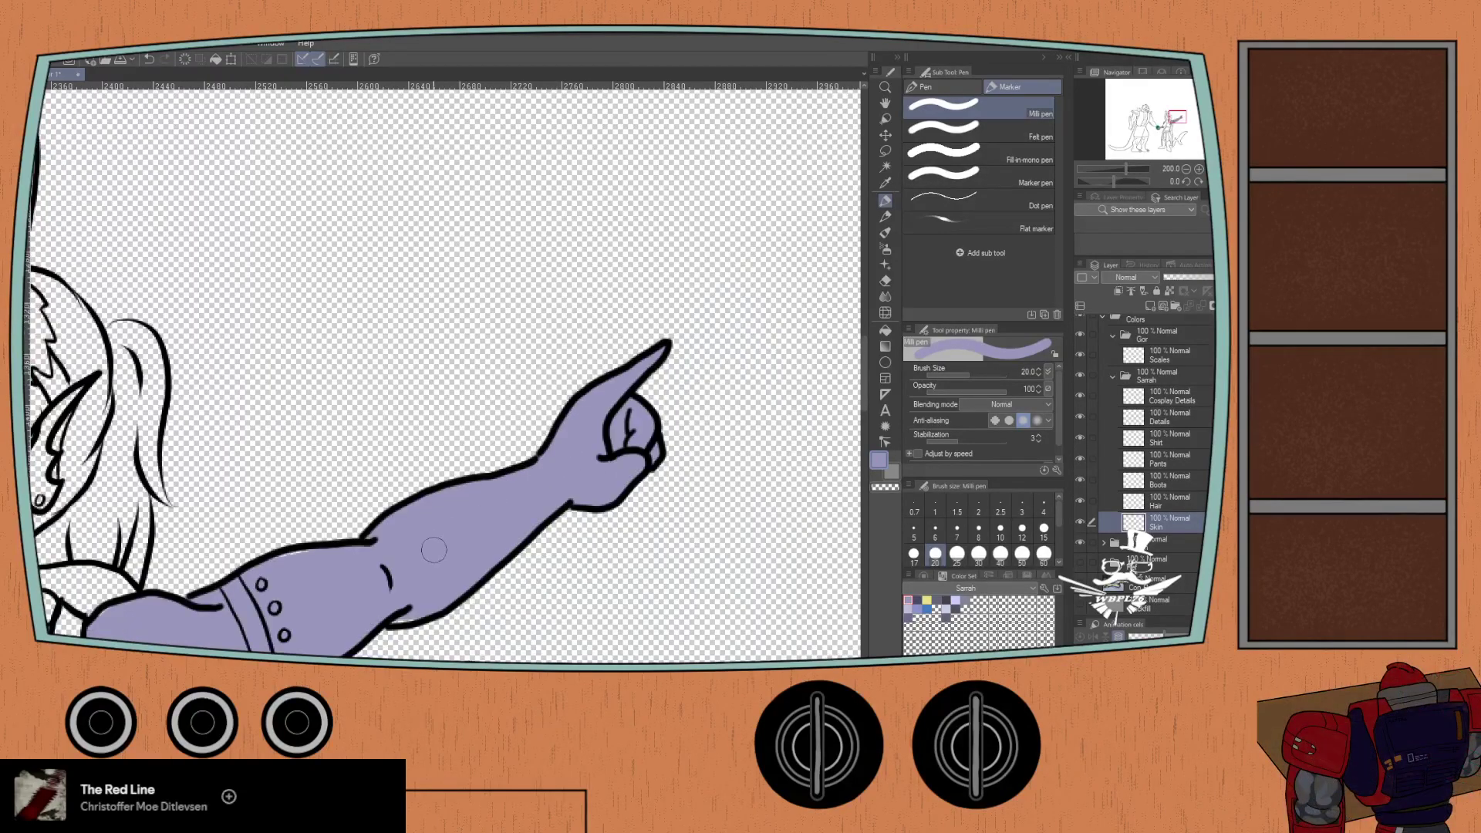
{"action": "left_click_drag", "start_coordinate": [310, 623], "coordinate": [470, 456]}
{"action": "scroll", "coordinate": [552, 430], "scroll_direction": "up", "scroll_amount": 2}
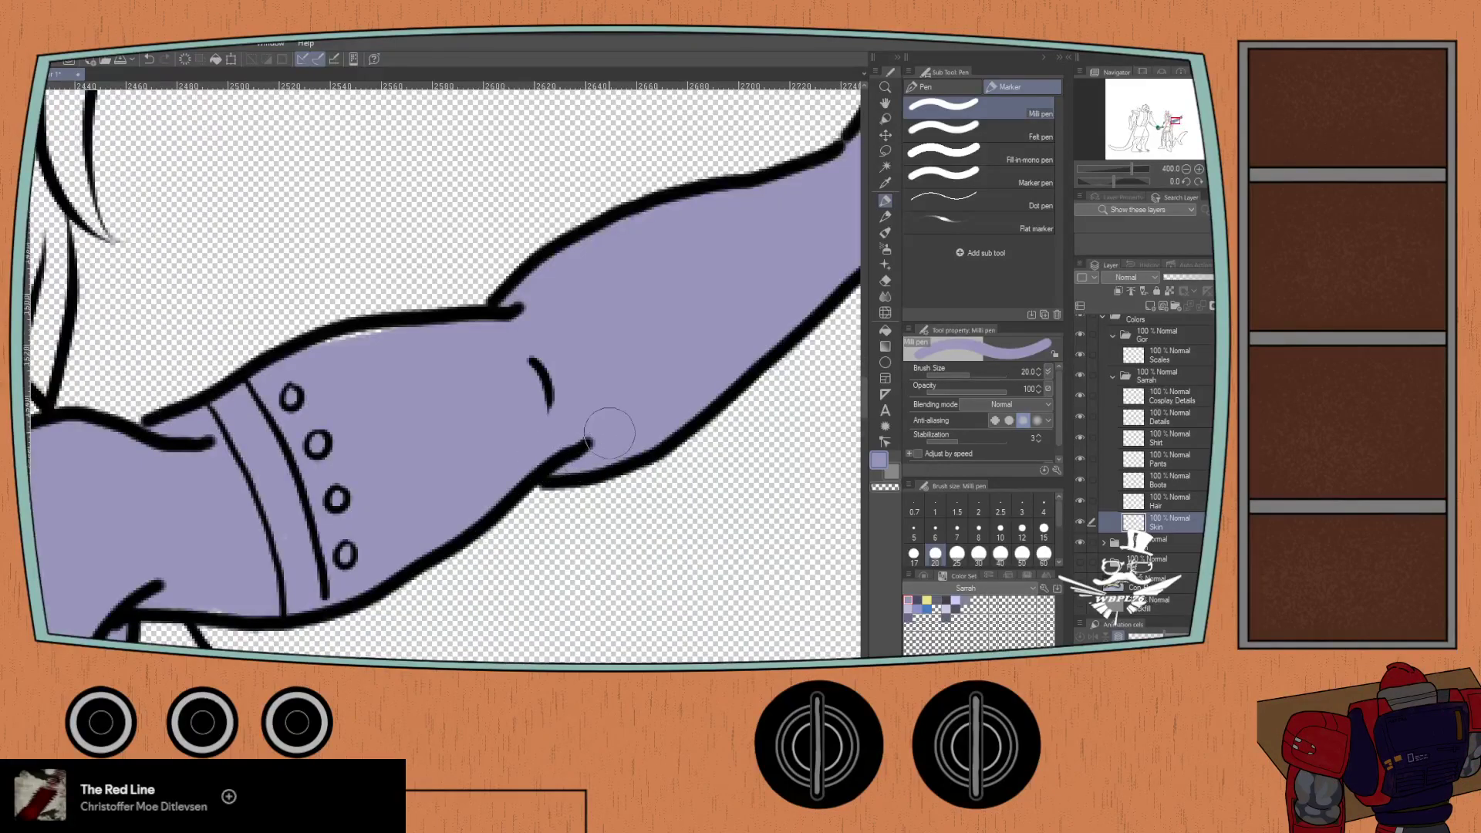
{"action": "scroll", "coordinate": [603, 364], "scroll_direction": "down", "scroll_amount": 2}
{"action": "scroll", "coordinate": [329, 487], "scroll_direction": "up", "scroll_amount": 2}
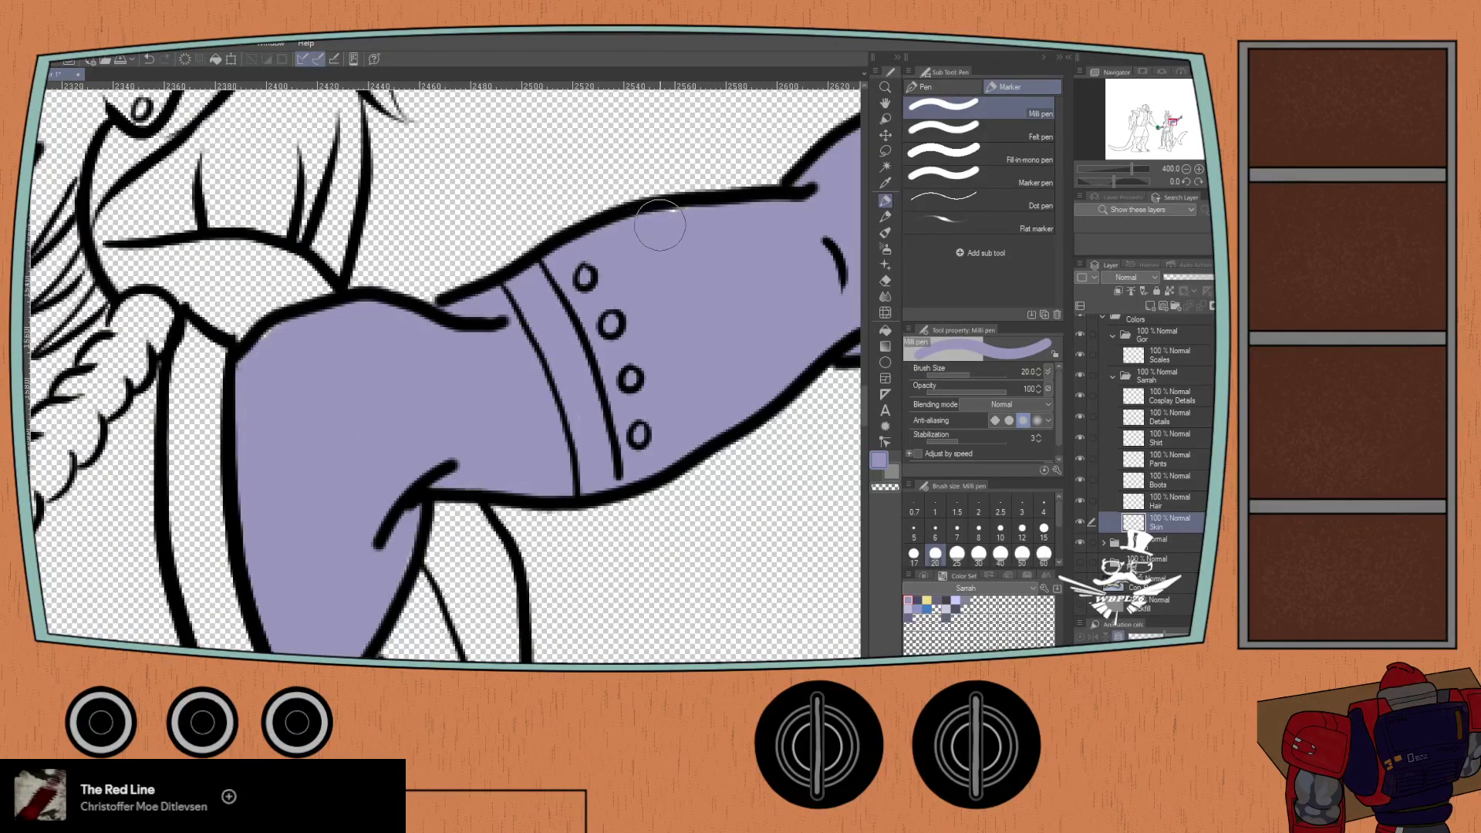
{"action": "left_click_drag", "start_coordinate": [377, 463], "coordinate": [472, 307]}
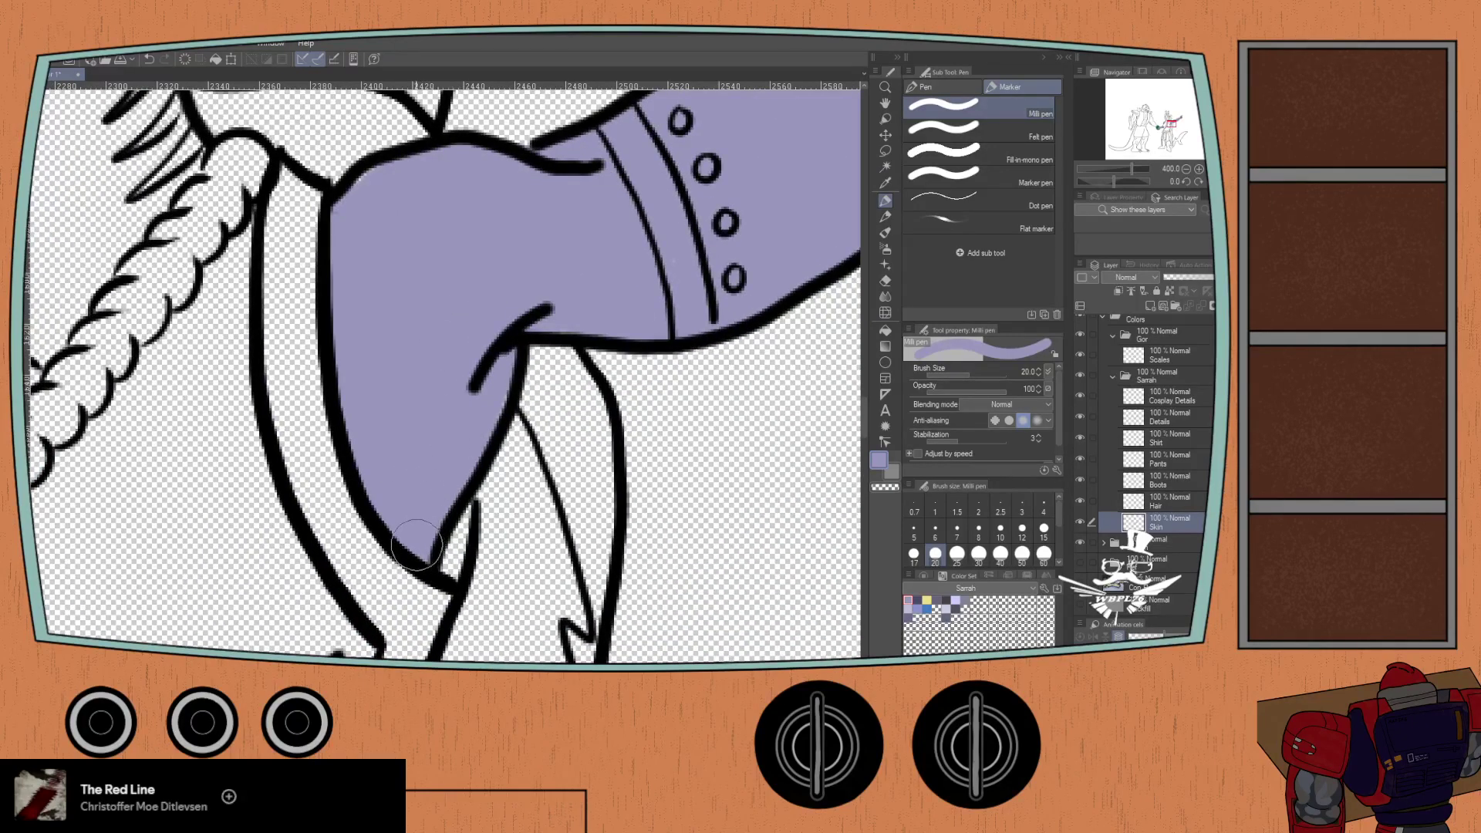
{"action": "left_click_drag", "start_coordinate": [406, 534], "coordinate": [405, 521]}
{"action": "left_click_drag", "start_coordinate": [337, 386], "coordinate": [351, 379]}
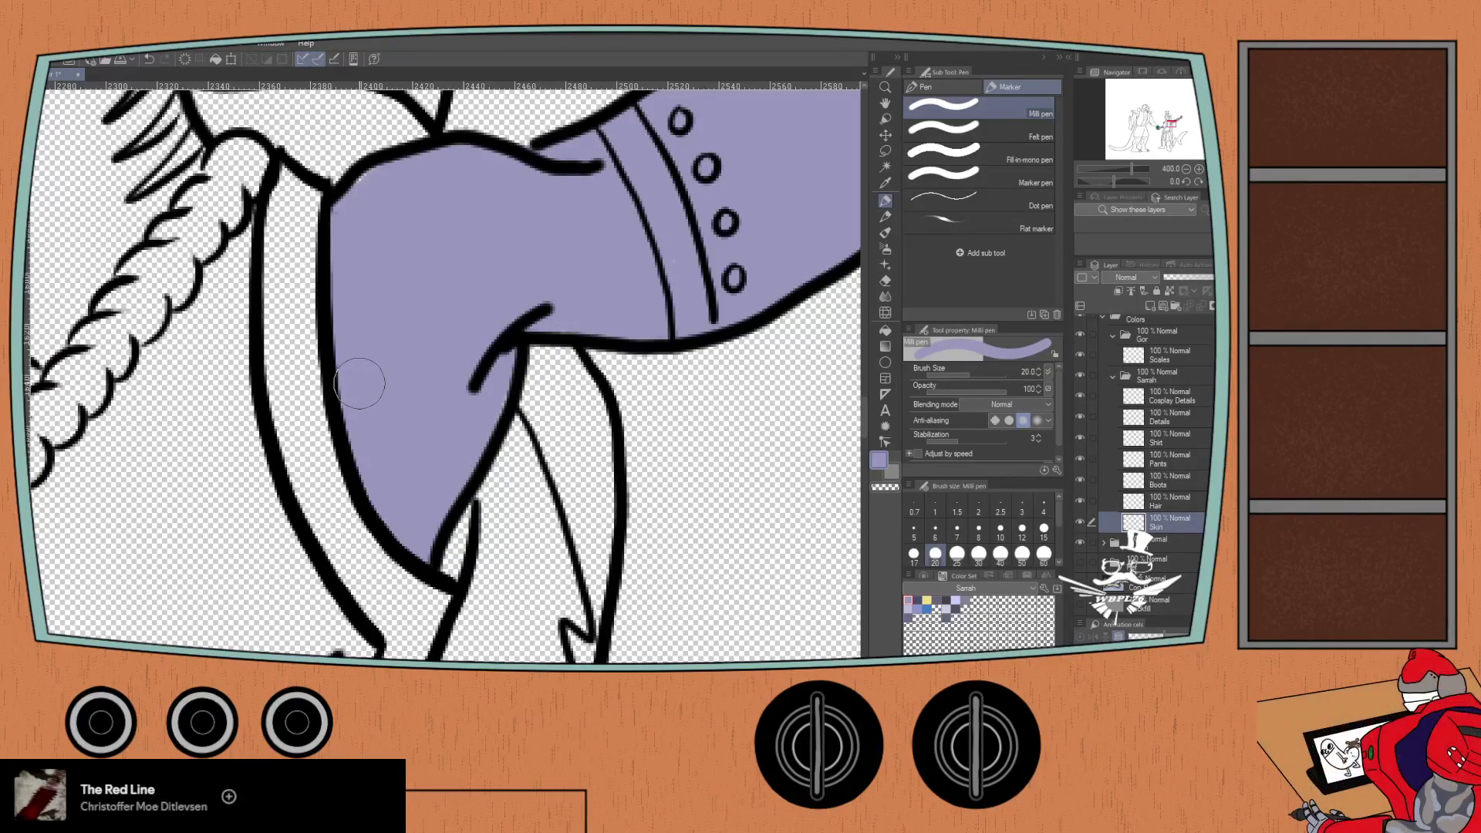
{"action": "left_click_drag", "start_coordinate": [273, 435], "coordinate": [317, 608]}
{"action": "scroll", "coordinate": [182, 490], "scroll_direction": "up", "scroll_amount": 1}
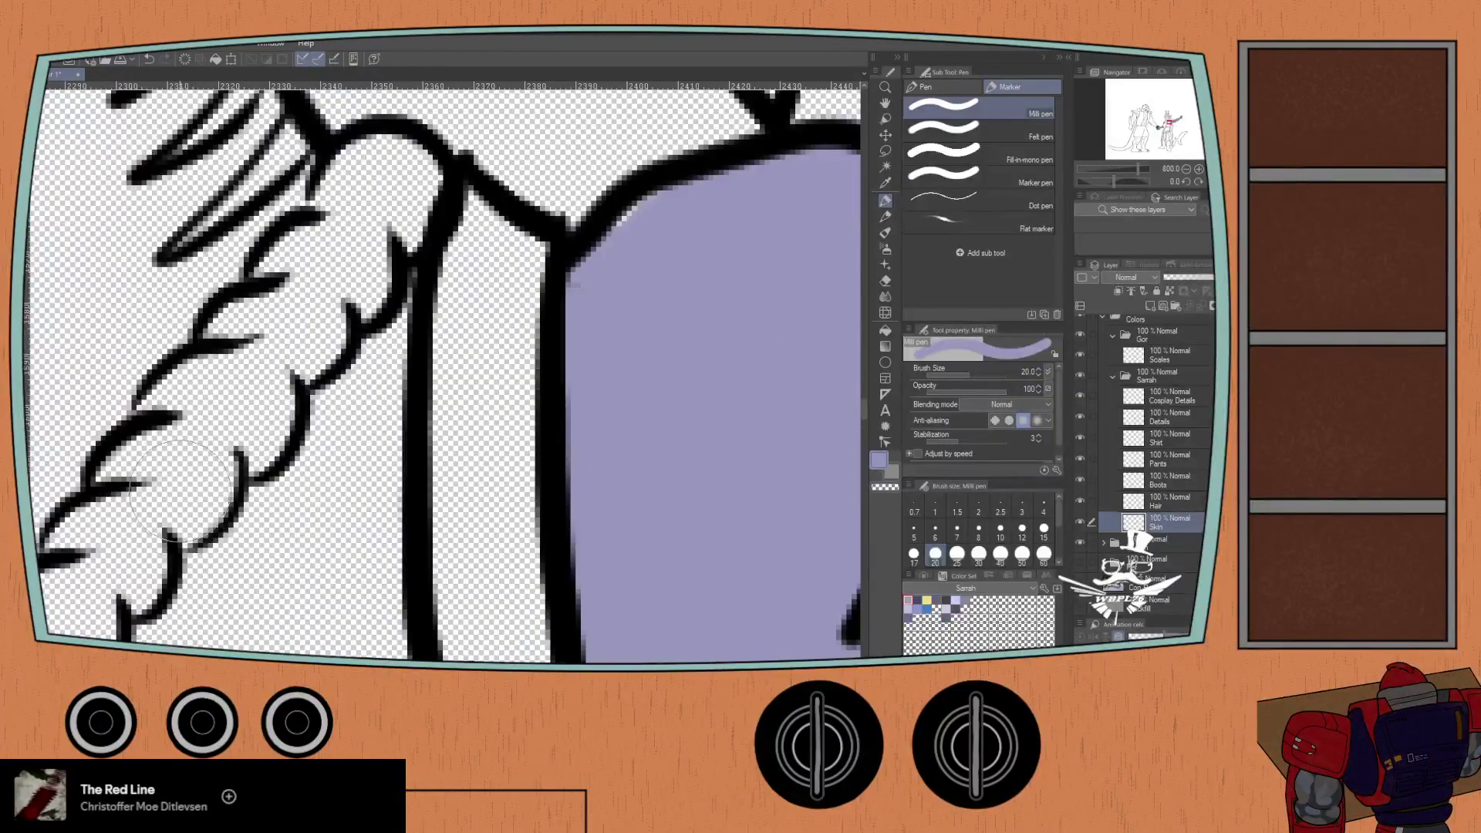
- Touch up the lavender fill along the outlines of the woman's far shoulder, handshake forearm and gripping fingers
{"action": "scroll", "coordinate": [182, 490], "scroll_direction": "down", "scroll_amount": 1}
{"action": "scroll", "coordinate": [182, 490], "scroll_direction": "down", "scroll_amount": 1}
{"action": "left_click_drag", "start_coordinate": [137, 409], "coordinate": [364, 247]}
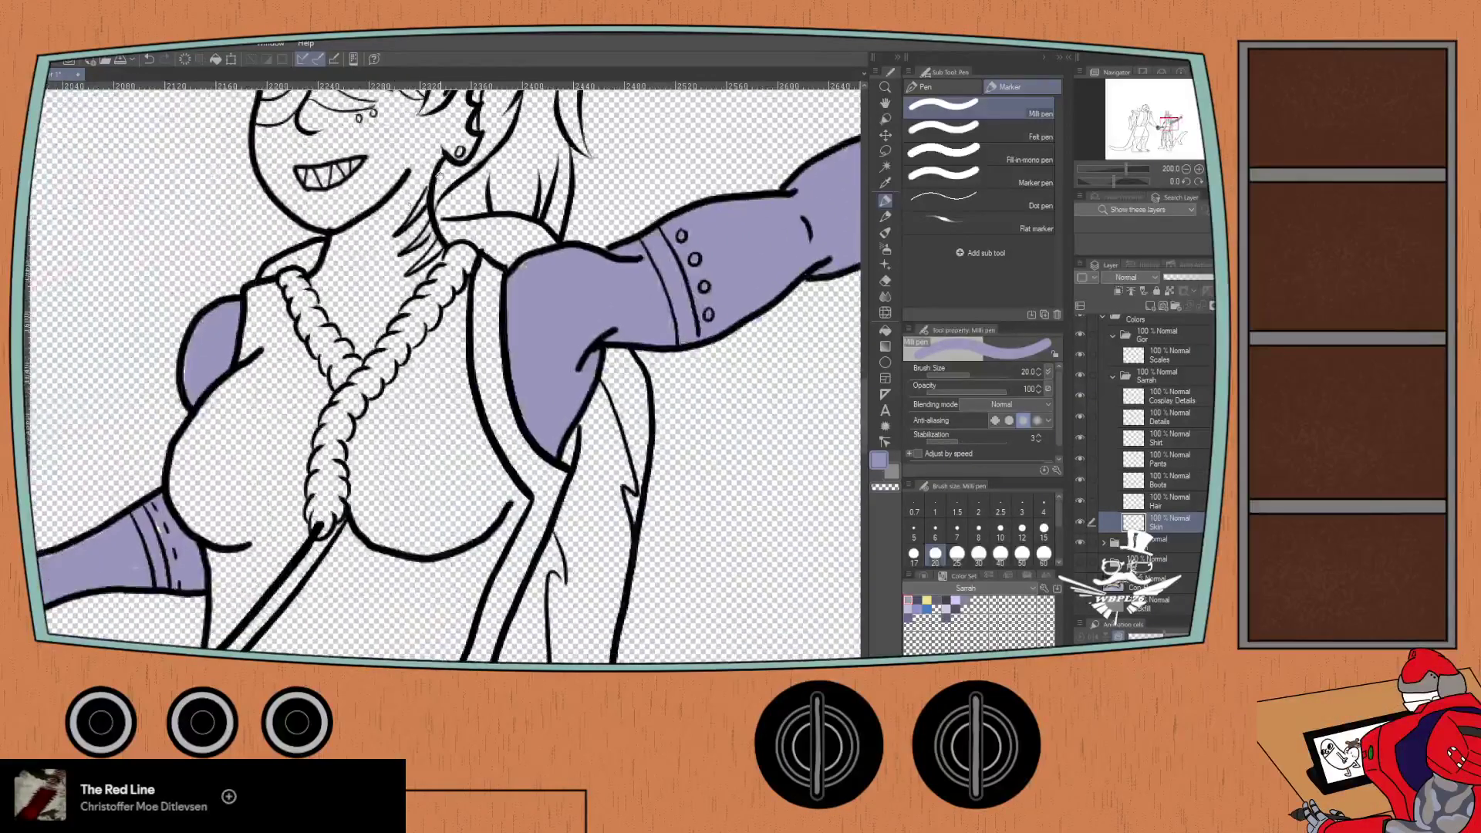
{"action": "left_click_drag", "start_coordinate": [261, 297], "coordinate": [329, 253]}
{"action": "left_click_drag", "start_coordinate": [141, 507], "coordinate": [283, 418]}
{"action": "scroll", "coordinate": [166, 438], "scroll_direction": "up", "scroll_amount": 1}
{"action": "mouse_move", "coordinate": [135, 467]}
{"action": "left_mouse_down"}
{"action": "mouse_move", "coordinate": [245, 416]}
{"action": "mouse_move", "coordinate": [208, 523]}
{"action": "mouse_move", "coordinate": [266, 600]}
{"action": "left_mouse_up"}
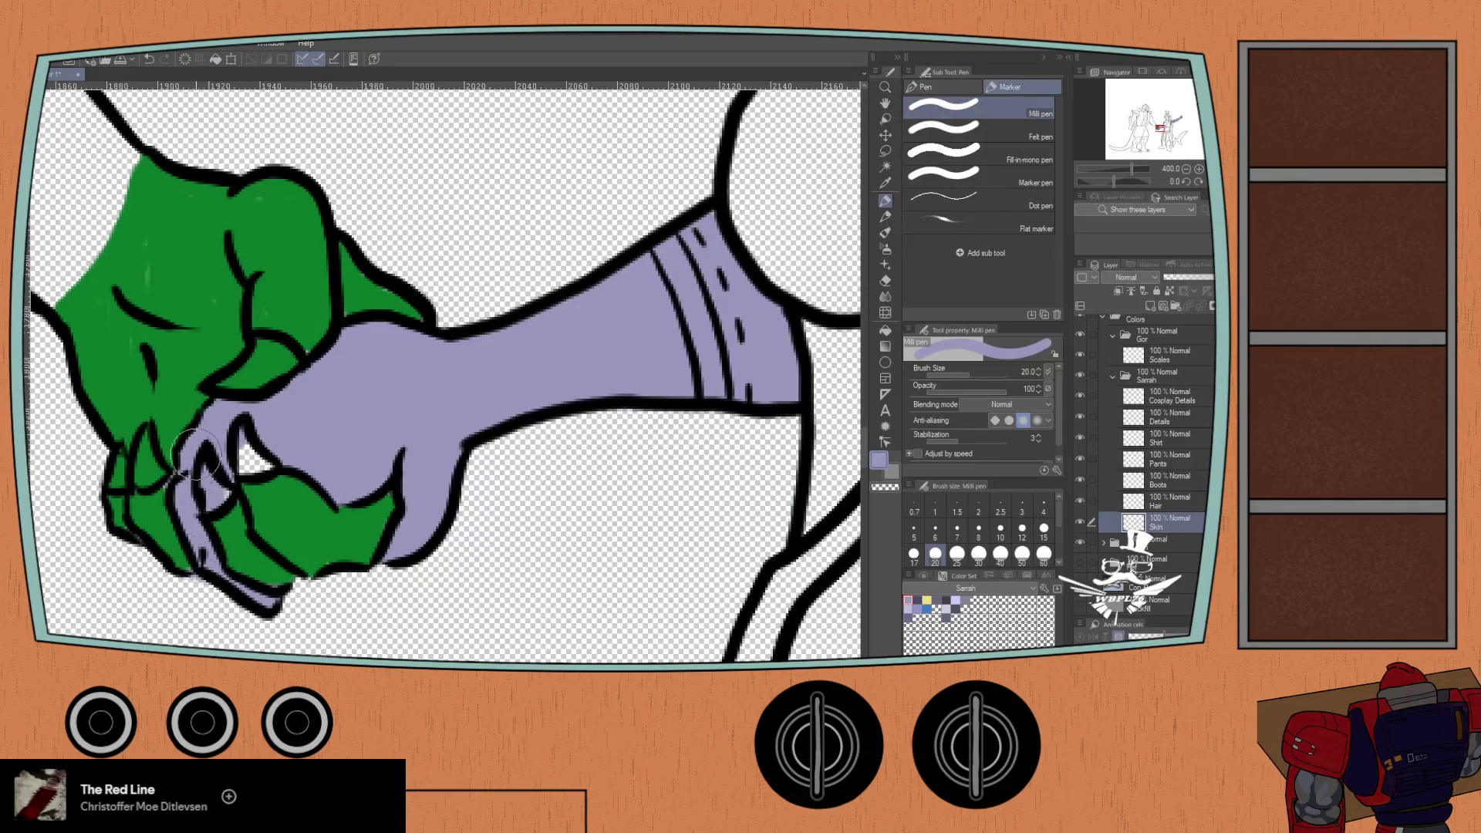
- Fill the narrow strip of tail visible between the woman's legs with lavender
{"action": "scroll", "coordinate": [202, 544], "scroll_direction": "down", "scroll_amount": 2}
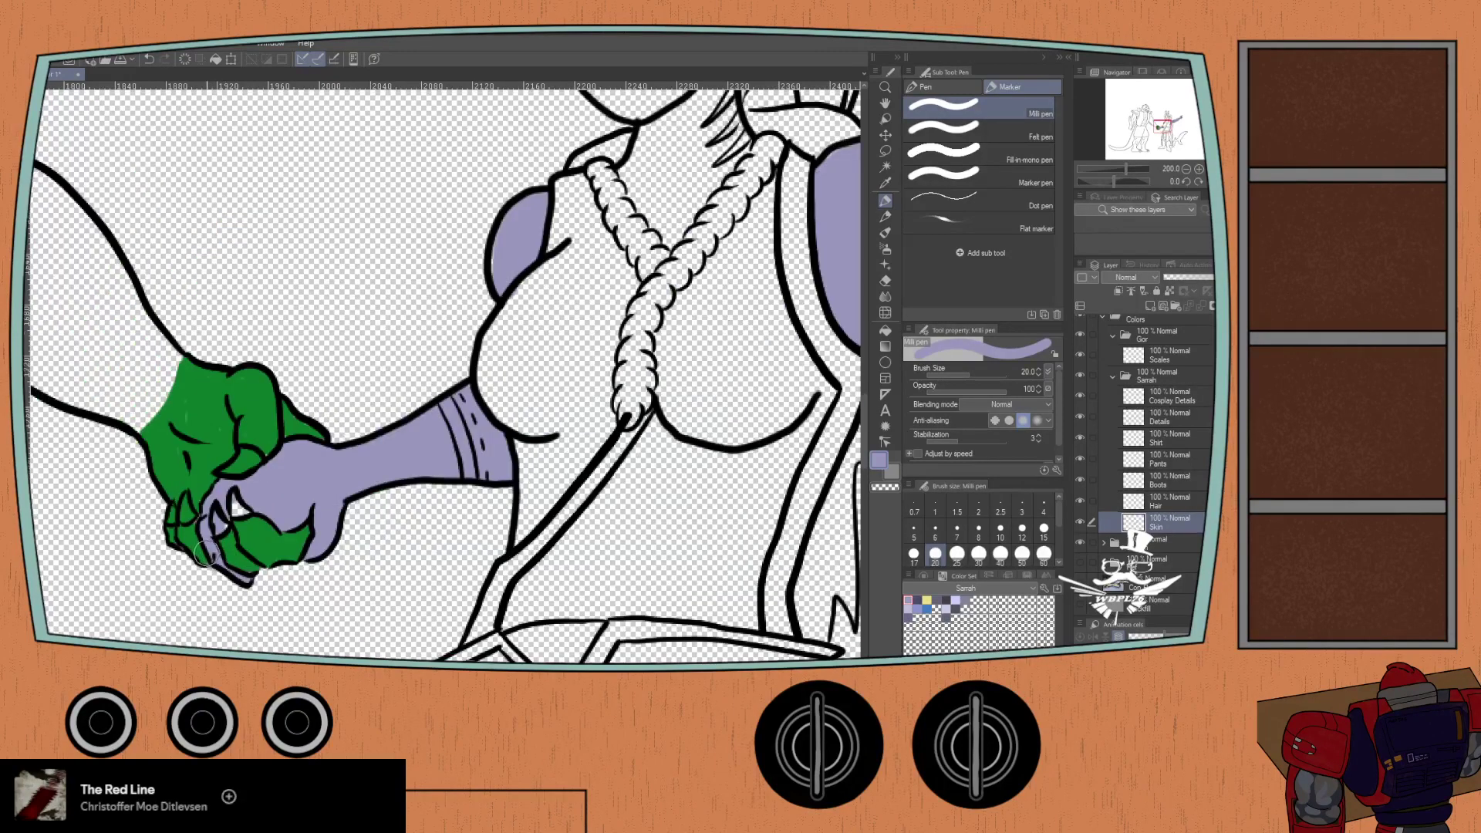
{"action": "left_click_drag", "start_coordinate": [202, 552], "coordinate": [153, 368]}
{"action": "scroll", "coordinate": [227, 471], "scroll_direction": "down", "scroll_amount": 2}
{"action": "mouse_move", "coordinate": [228, 562]}
{"action": "left_mouse_down"}
{"action": "mouse_move", "coordinate": [265, 331]}
{"action": "mouse_move", "coordinate": [245, 506]}
{"action": "mouse_move", "coordinate": [208, 353]}
{"action": "left_mouse_up"}
{"action": "scroll", "coordinate": [335, 544], "scroll_direction": "up", "scroll_amount": 2}
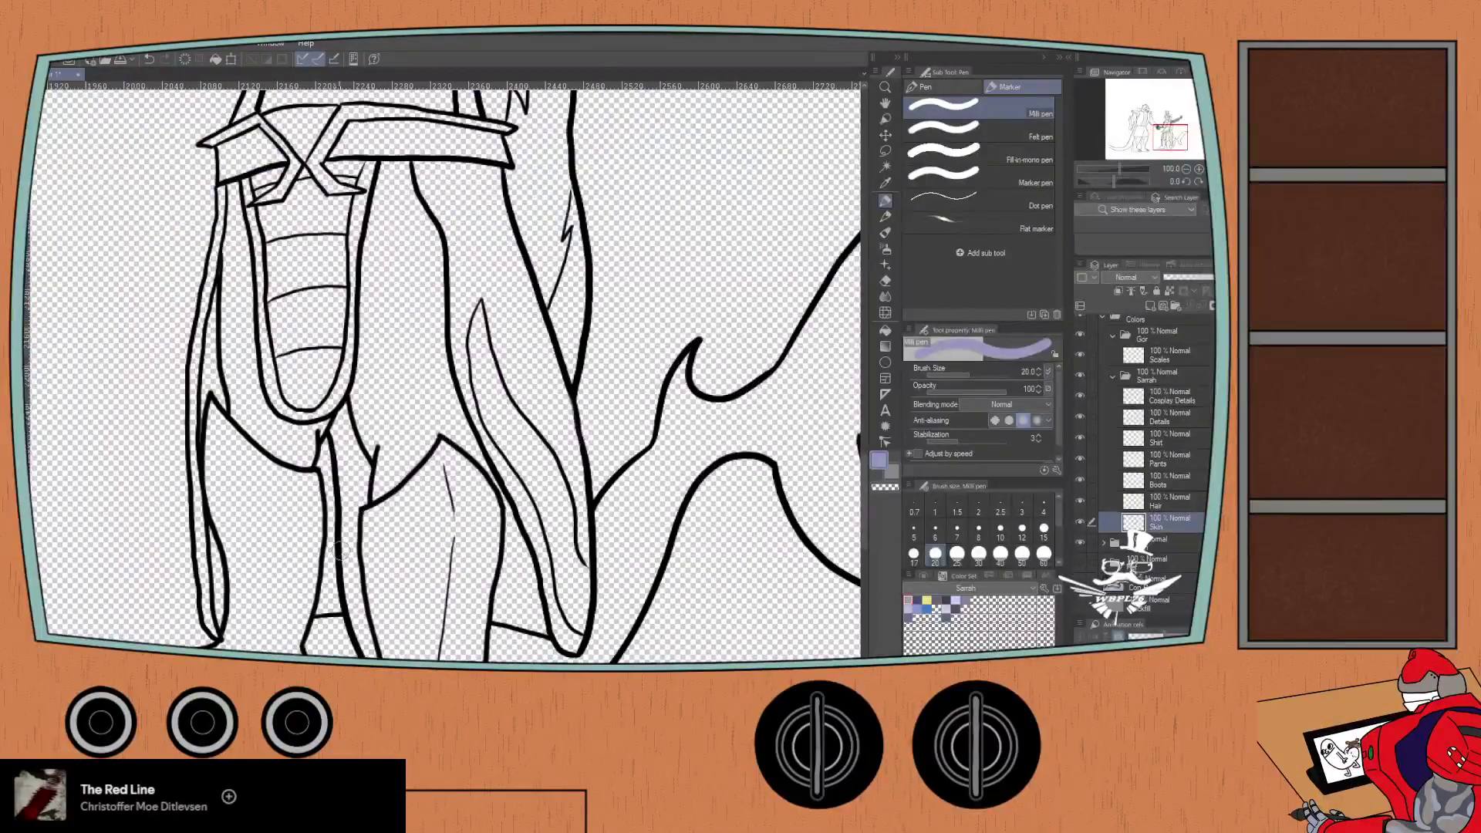
{"action": "mouse_move", "coordinate": [340, 402]}
{"action": "left_mouse_down"}
{"action": "mouse_move", "coordinate": [350, 364]}
{"action": "mouse_move", "coordinate": [336, 397]}
{"action": "mouse_move", "coordinate": [353, 496]}
{"action": "mouse_move", "coordinate": [353, 405]}
{"action": "mouse_move", "coordinate": [378, 438]}
{"action": "left_mouse_up"}
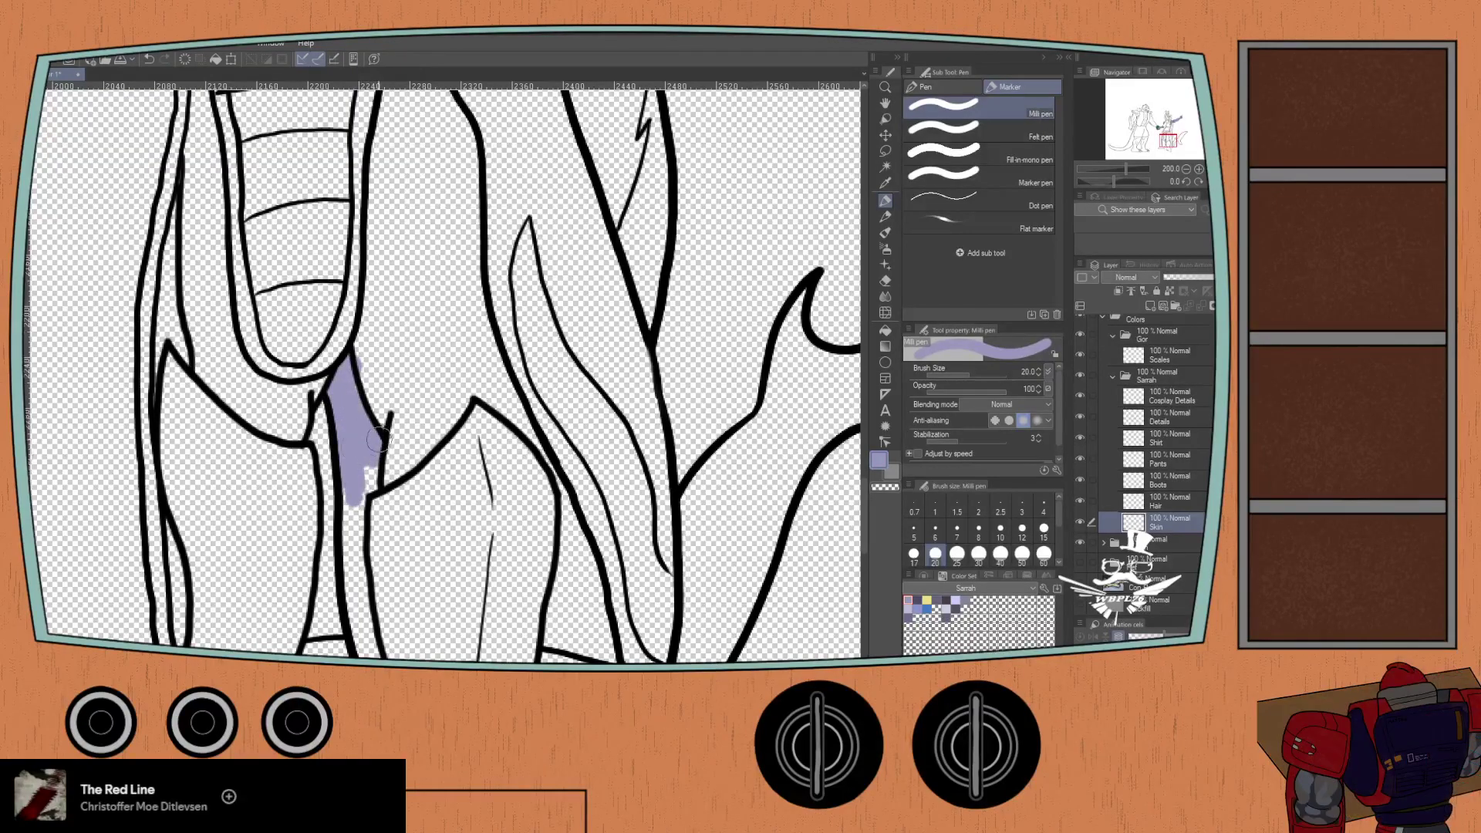
{"action": "left_click_drag", "start_coordinate": [361, 487], "coordinate": [355, 535]}
{"action": "left_click_drag", "start_coordinate": [359, 540], "coordinate": [369, 392]}
{"action": "mouse_move", "coordinate": [361, 352]}
{"action": "left_mouse_down"}
{"action": "mouse_move", "coordinate": [360, 421]}
{"action": "mouse_move", "coordinate": [366, 365]}
{"action": "mouse_move", "coordinate": [380, 502]}
{"action": "left_mouse_up"}
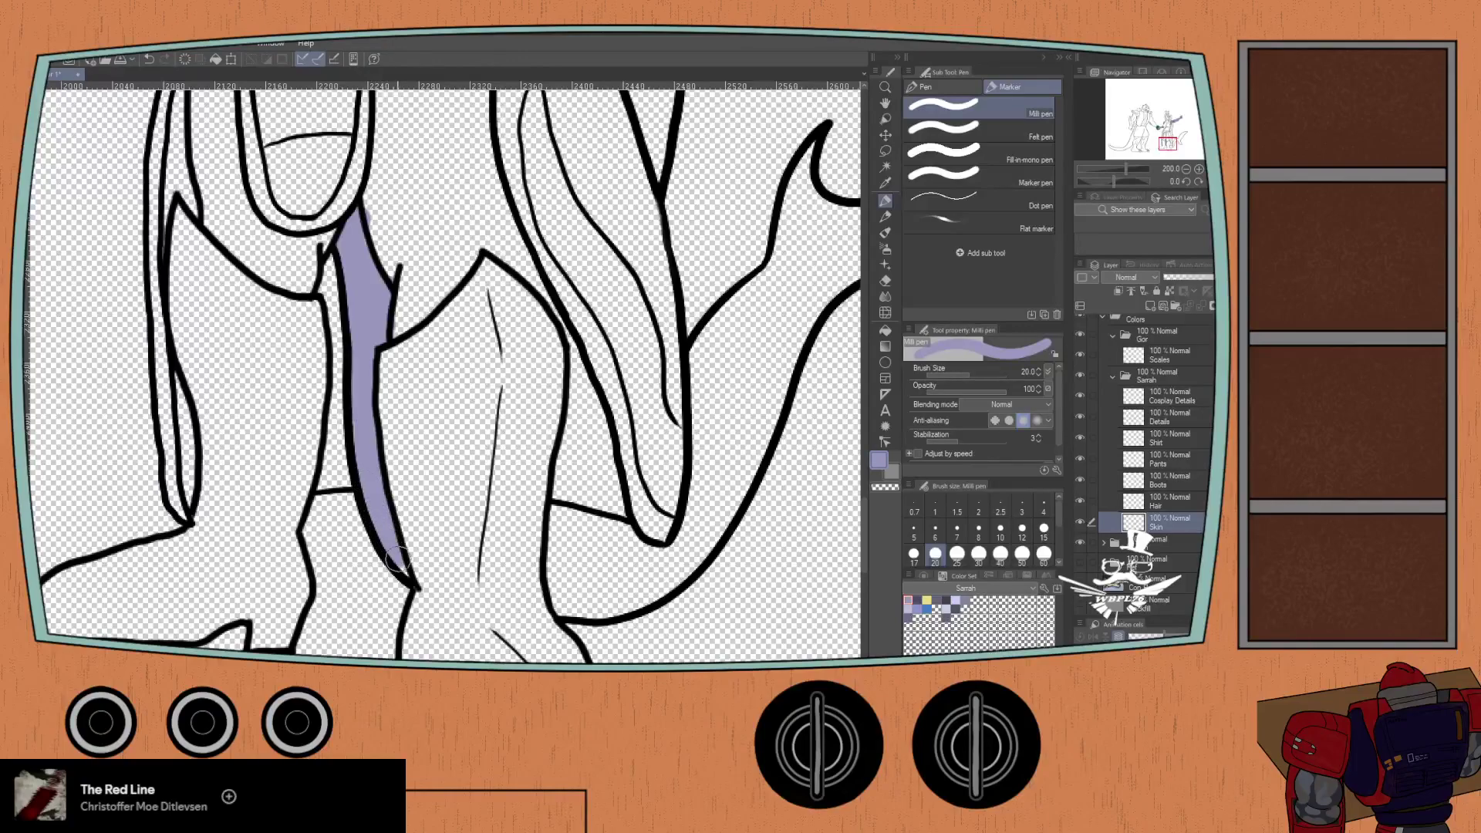
- Fill the base of the woman's tail between her boot and the hanging coat tip with lavender
{"action": "left_click_drag", "start_coordinate": [355, 357], "coordinate": [286, 225]}
{"action": "left_click_drag", "start_coordinate": [480, 372], "coordinate": [491, 475]}
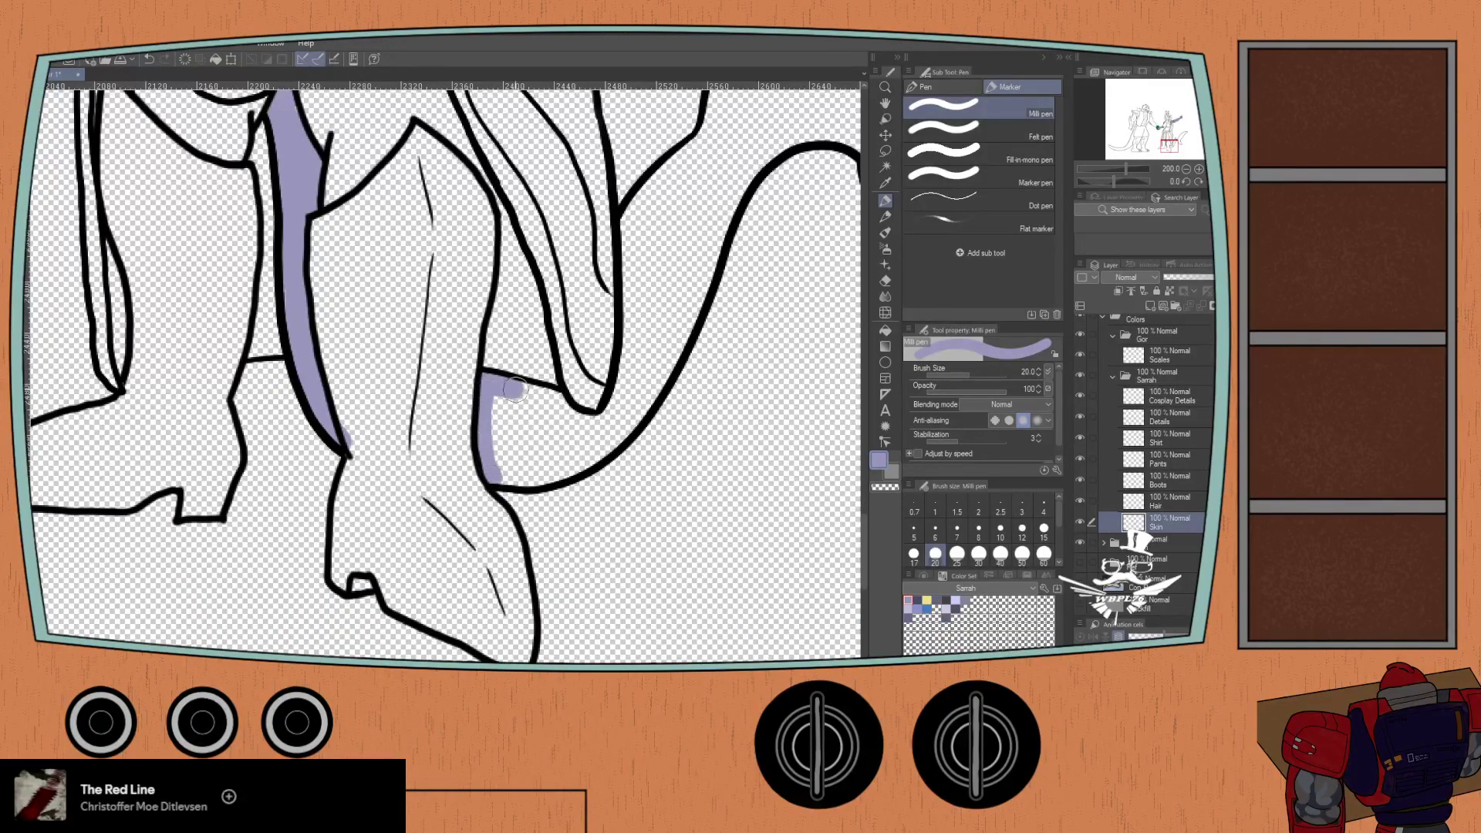
{"action": "mouse_move", "coordinate": [548, 398]}
{"action": "left_mouse_down"}
{"action": "mouse_move", "coordinate": [593, 419]}
{"action": "mouse_move", "coordinate": [599, 452]}
{"action": "mouse_move", "coordinate": [579, 469]}
{"action": "mouse_move", "coordinate": [488, 472]}
{"action": "left_mouse_up"}
{"action": "mouse_move", "coordinate": [496, 400]}
{"action": "left_mouse_down"}
{"action": "mouse_move", "coordinate": [506, 470]}
{"action": "mouse_move", "coordinate": [512, 403]}
{"action": "mouse_move", "coordinate": [517, 462]}
{"action": "mouse_move", "coordinate": [528, 415]}
{"action": "mouse_move", "coordinate": [544, 454]}
{"action": "mouse_move", "coordinate": [553, 419]}
{"action": "mouse_move", "coordinate": [568, 448]}
{"action": "left_mouse_up"}
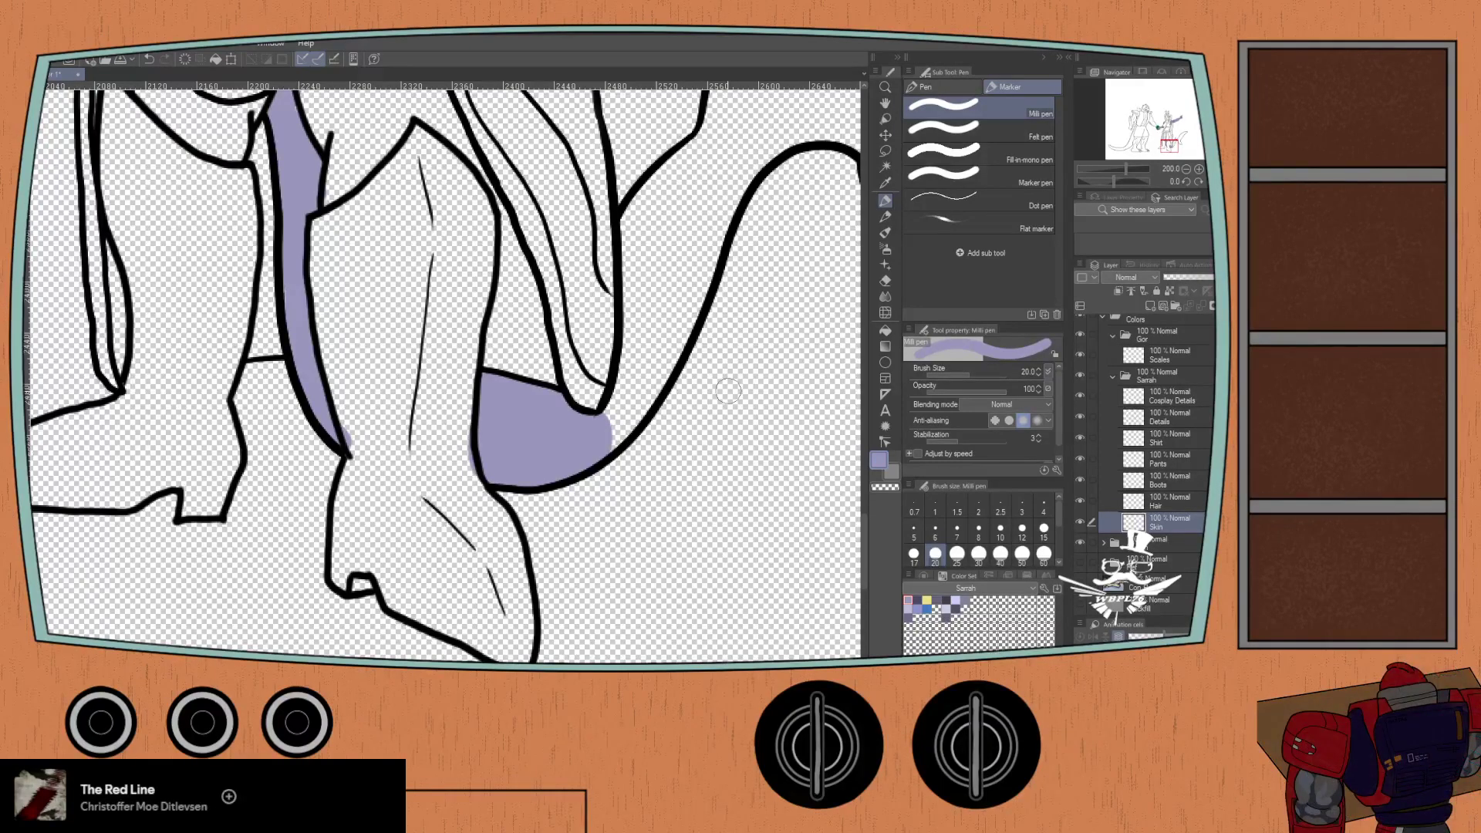
- Extend the lavender fill up the rising curve of the woman's tail behind the coat
{"action": "mouse_move", "coordinate": [606, 442]}
{"action": "left_mouse_down"}
{"action": "mouse_move", "coordinate": [663, 371]}
{"action": "mouse_move", "coordinate": [698, 258]}
{"action": "left_mouse_up"}
{"action": "mouse_move", "coordinate": [613, 394]}
{"action": "left_mouse_down"}
{"action": "mouse_move", "coordinate": [633, 353]}
{"action": "mouse_move", "coordinate": [625, 365]}
{"action": "mouse_move", "coordinate": [625, 249]}
{"action": "mouse_move", "coordinate": [631, 285]}
{"action": "mouse_move", "coordinate": [644, 202]}
{"action": "left_mouse_up"}
{"action": "mouse_move", "coordinate": [633, 265]}
{"action": "left_mouse_down"}
{"action": "mouse_move", "coordinate": [626, 396]}
{"action": "mouse_move", "coordinate": [668, 274]}
{"action": "mouse_move", "coordinate": [725, 247]}
{"action": "mouse_move", "coordinate": [644, 358]}
{"action": "left_mouse_up"}
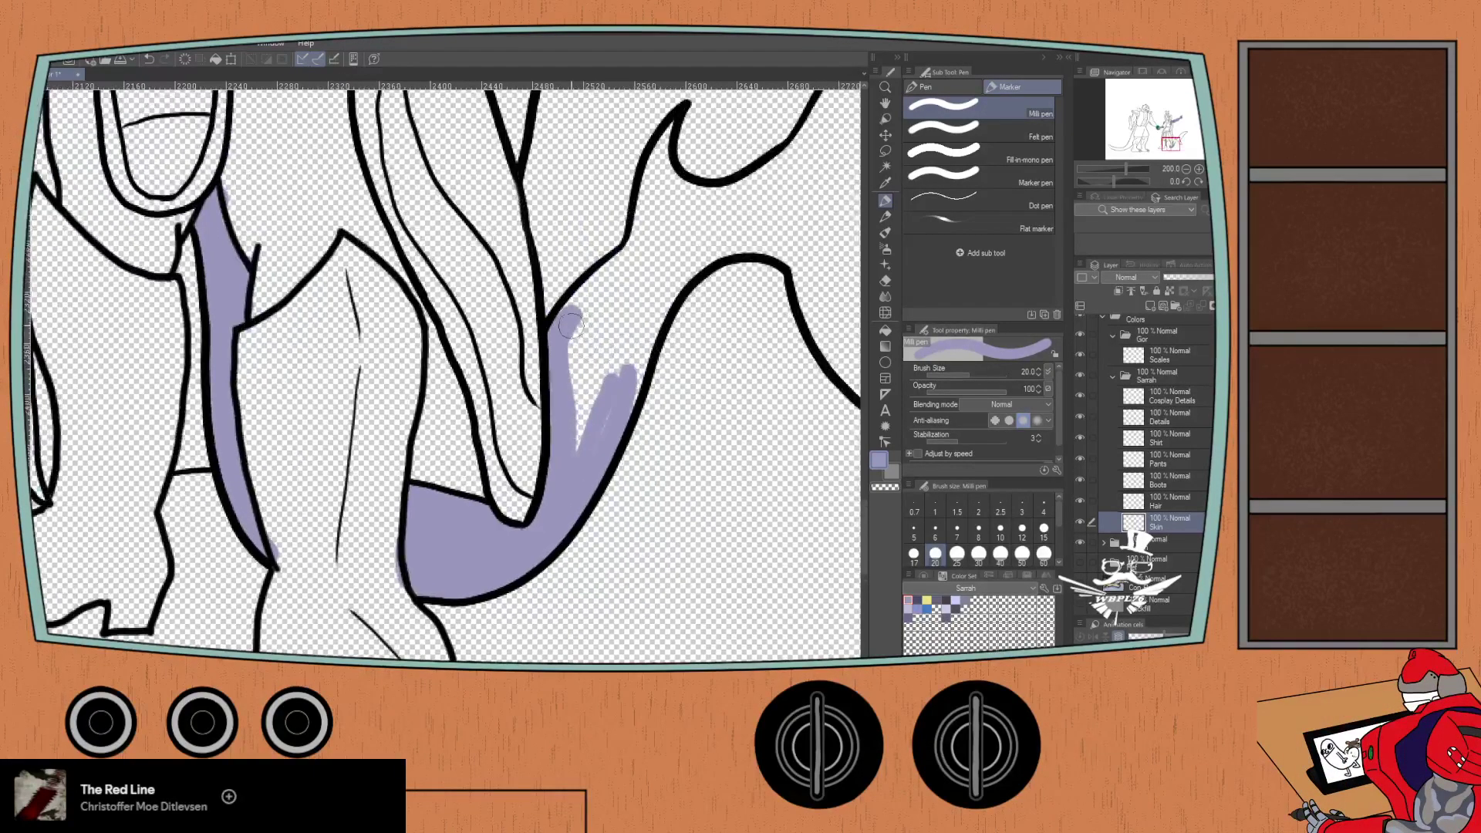
{"action": "mouse_move", "coordinate": [580, 304]}
{"action": "left_mouse_down"}
{"action": "mouse_move", "coordinate": [625, 258]}
{"action": "mouse_move", "coordinate": [569, 348]}
{"action": "mouse_move", "coordinate": [573, 453]}
{"action": "mouse_move", "coordinate": [625, 378]}
{"action": "mouse_move", "coordinate": [607, 425]}
{"action": "left_mouse_up"}
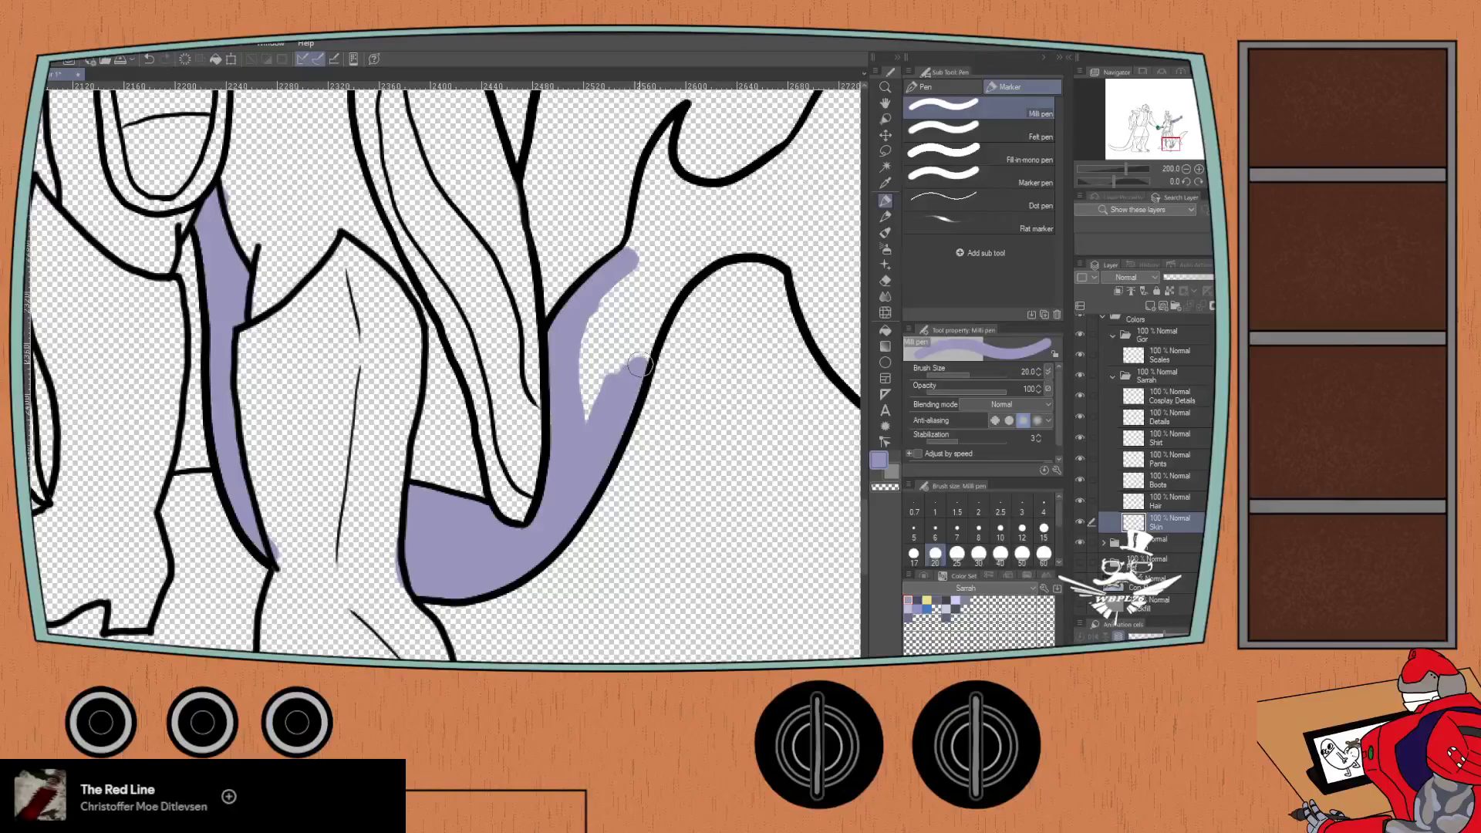
{"action": "mouse_move", "coordinate": [638, 366]}
{"action": "left_mouse_down"}
{"action": "mouse_move", "coordinate": [685, 273]}
{"action": "mouse_move", "coordinate": [612, 446]}
{"action": "left_mouse_up"}
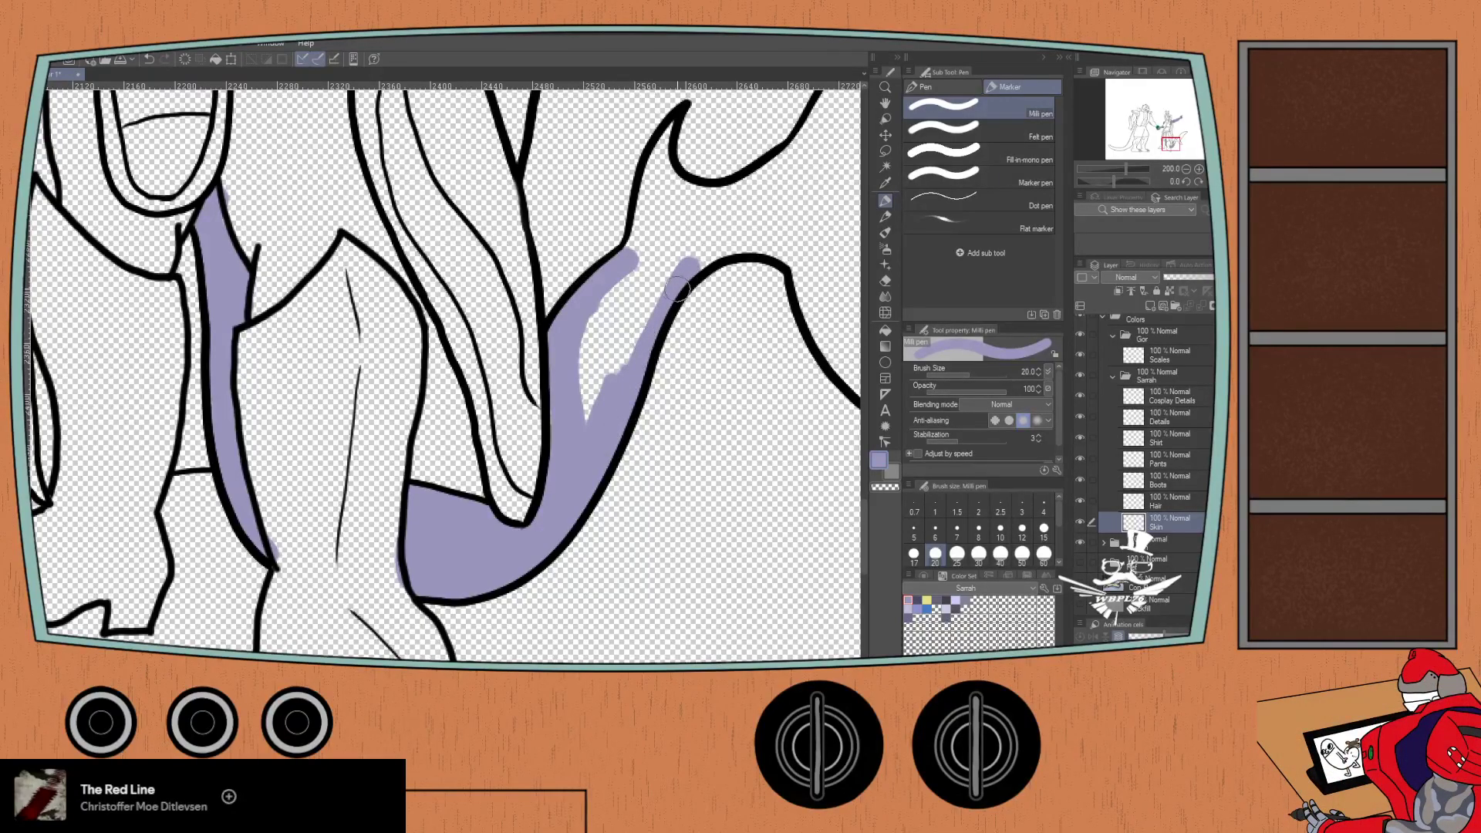
- Fill the small pointed fin on the upper edge of the woman's tail and the tail area below it with lavender
{"action": "scroll", "coordinate": [680, 287], "scroll_direction": "up", "scroll_amount": 2}
{"action": "mouse_move", "coordinate": [682, 223]}
{"action": "left_mouse_down"}
{"action": "mouse_move", "coordinate": [698, 262]}
{"action": "mouse_move", "coordinate": [682, 371]}
{"action": "mouse_move", "coordinate": [527, 590]}
{"action": "mouse_move", "coordinate": [529, 545]}
{"action": "mouse_move", "coordinate": [493, 607]}
{"action": "mouse_move", "coordinate": [487, 515]}
{"action": "mouse_move", "coordinate": [528, 366]}
{"action": "mouse_move", "coordinate": [585, 304]}
{"action": "mouse_move", "coordinate": [634, 321]}
{"action": "mouse_move", "coordinate": [628, 298]}
{"action": "mouse_move", "coordinate": [636, 307]}
{"action": "left_mouse_up"}
{"action": "left_click_drag", "start_coordinate": [617, 234], "coordinate": [564, 372]}
{"action": "mouse_move", "coordinate": [569, 319]}
{"action": "left_mouse_down"}
{"action": "mouse_move", "coordinate": [528, 407]}
{"action": "mouse_move", "coordinate": [605, 163]}
{"action": "mouse_move", "coordinate": [593, 242]}
{"action": "mouse_move", "coordinate": [646, 283]}
{"action": "mouse_move", "coordinate": [590, 265]}
{"action": "mouse_move", "coordinate": [542, 424]}
{"action": "mouse_move", "coordinate": [588, 318]}
{"action": "mouse_move", "coordinate": [614, 300]}
{"action": "mouse_move", "coordinate": [652, 308]}
{"action": "mouse_move", "coordinate": [647, 381]}
{"action": "mouse_move", "coordinate": [483, 641]}
{"action": "mouse_move", "coordinate": [466, 593]}
{"action": "mouse_move", "coordinate": [500, 478]}
{"action": "mouse_move", "coordinate": [562, 429]}
{"action": "mouse_move", "coordinate": [613, 328]}
{"action": "mouse_move", "coordinate": [613, 384]}
{"action": "mouse_move", "coordinate": [486, 578]}
{"action": "left_mouse_up"}
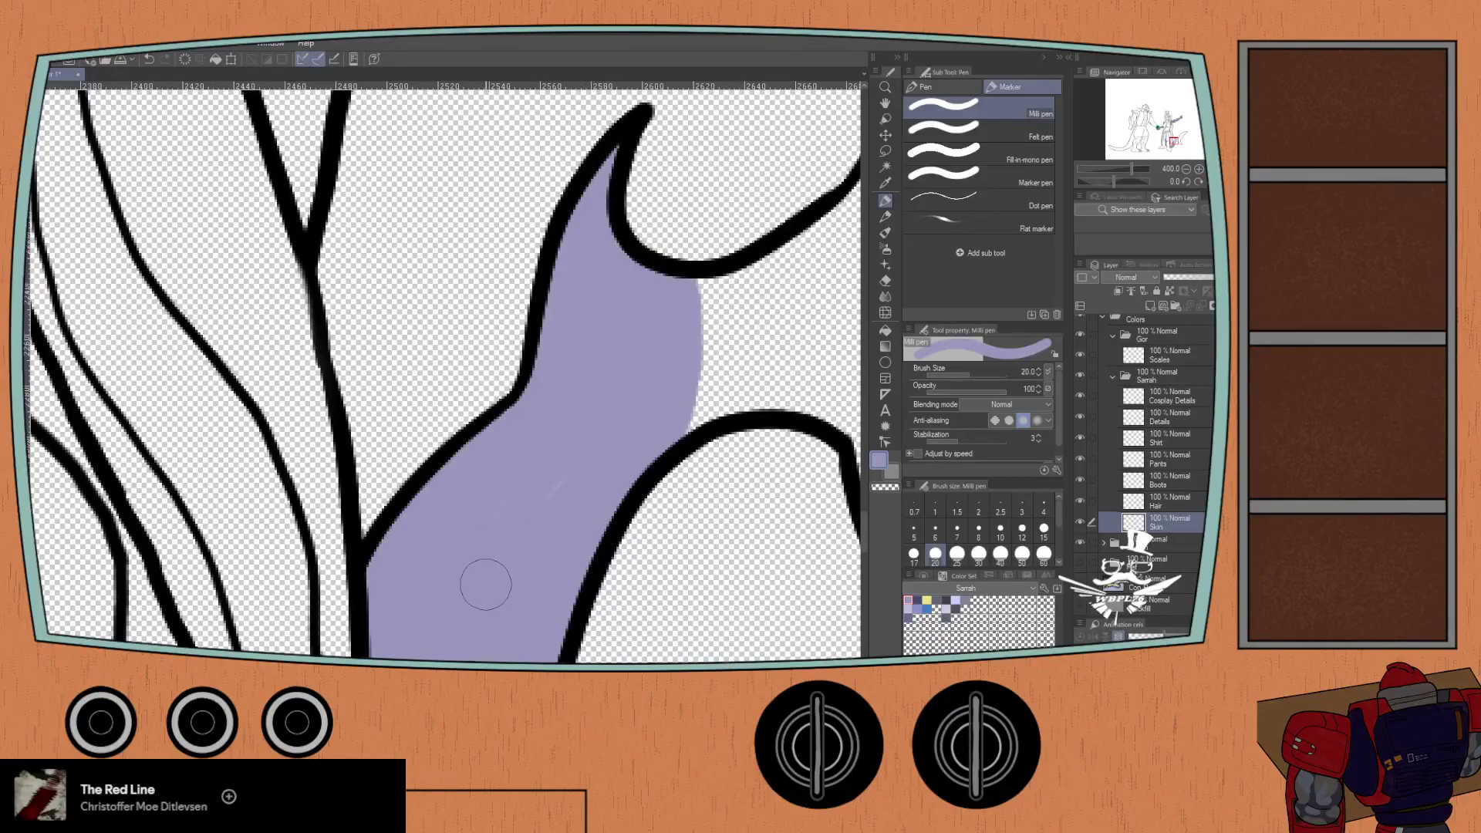
- Fill the narrow tail section between the small fin and the large tail fin with lavender
{"action": "scroll", "coordinate": [496, 486], "scroll_direction": "down", "scroll_amount": 3}
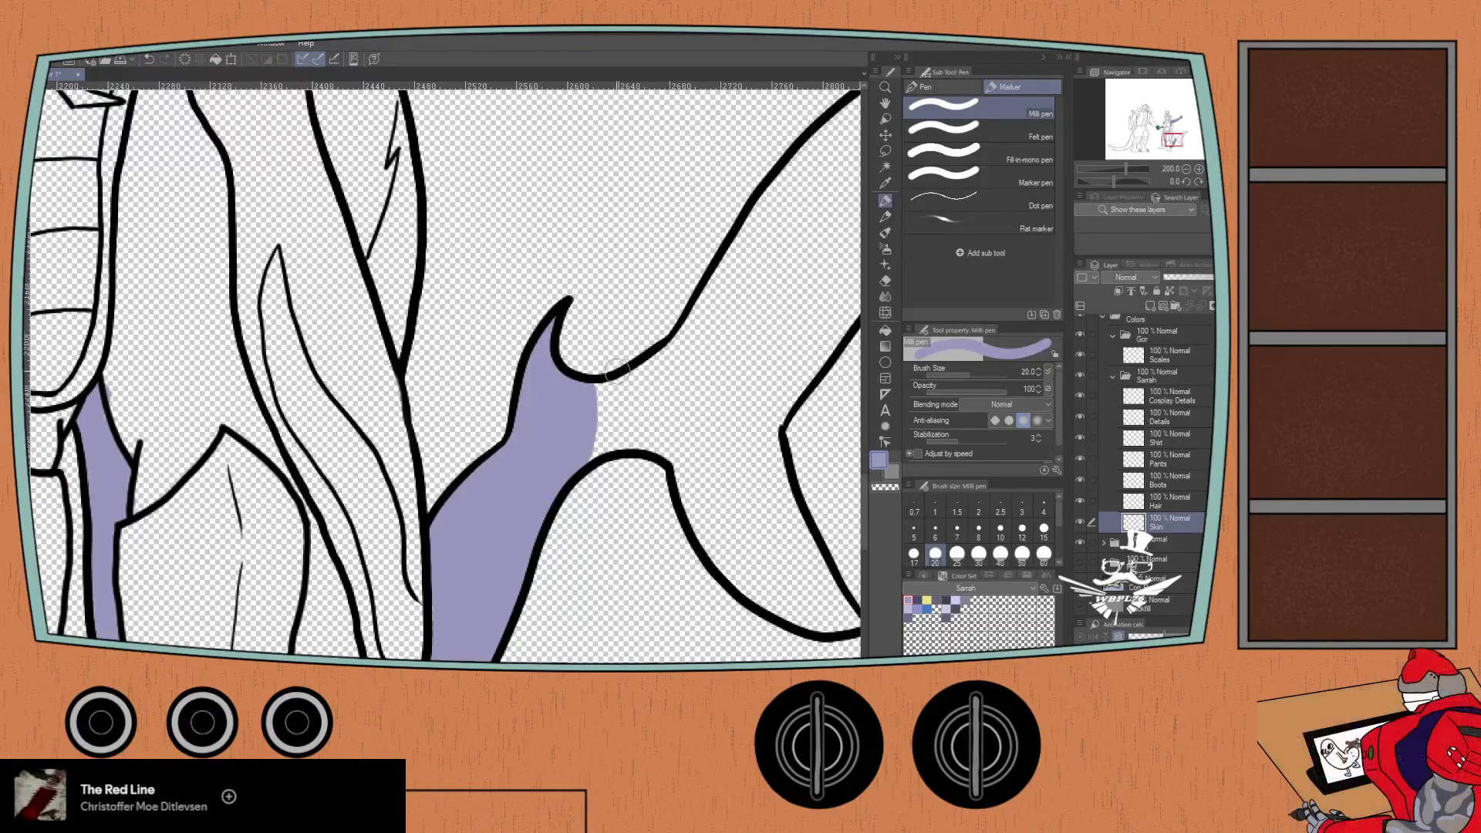
{"action": "left_click_drag", "start_coordinate": [596, 390], "coordinate": [655, 362]}
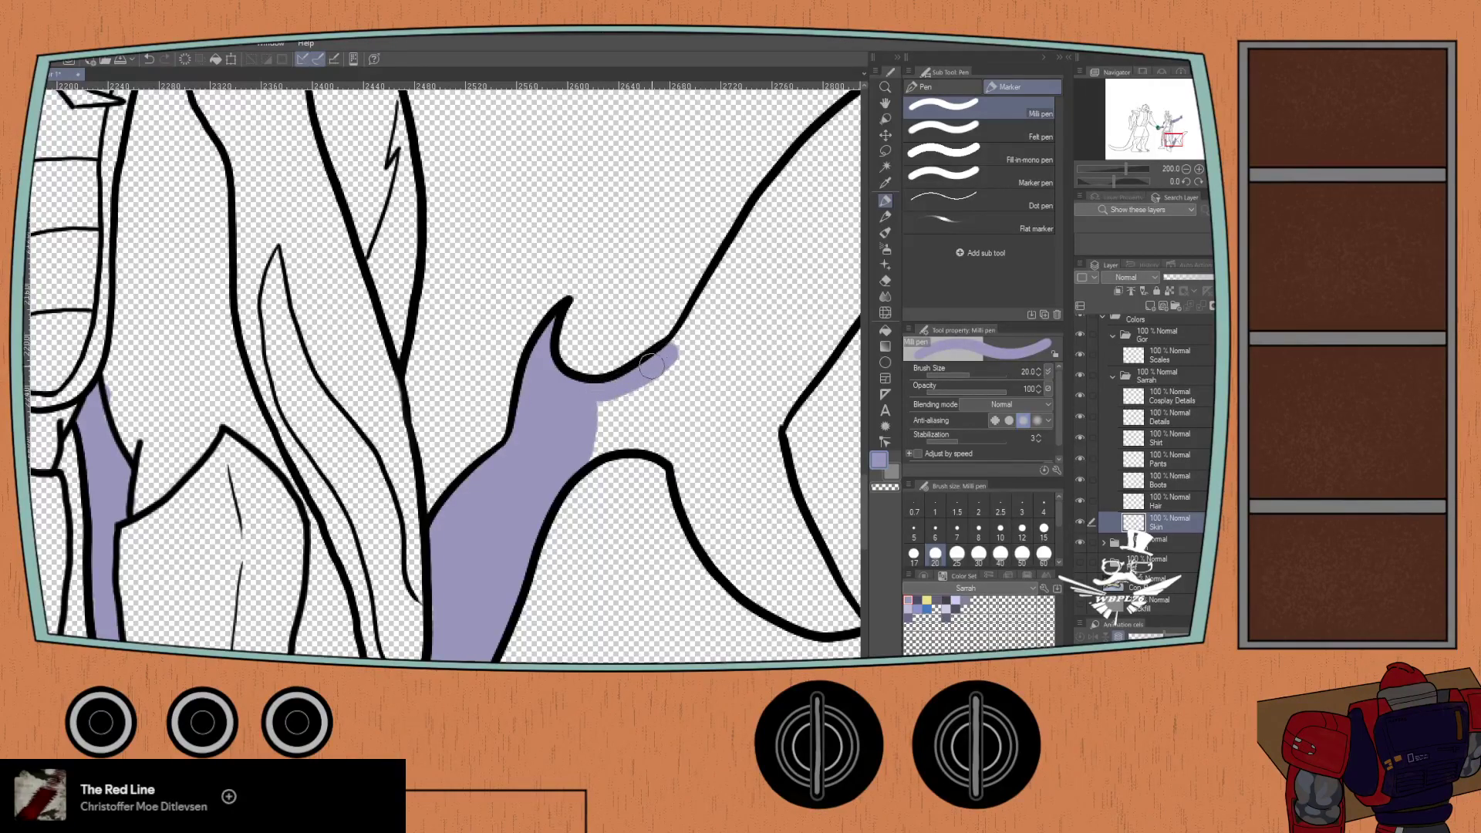
{"action": "mouse_move", "coordinate": [611, 438]}
{"action": "left_mouse_down"}
{"action": "mouse_move", "coordinate": [668, 452]}
{"action": "mouse_move", "coordinate": [736, 411]}
{"action": "left_mouse_up"}
{"action": "left_click_drag", "start_coordinate": [669, 348], "coordinate": [714, 418]}
{"action": "mouse_move", "coordinate": [616, 435]}
{"action": "left_mouse_down"}
{"action": "mouse_move", "coordinate": [626, 402]}
{"action": "mouse_move", "coordinate": [673, 372]}
{"action": "mouse_move", "coordinate": [625, 412]}
{"action": "mouse_move", "coordinate": [668, 402]}
{"action": "left_mouse_up"}
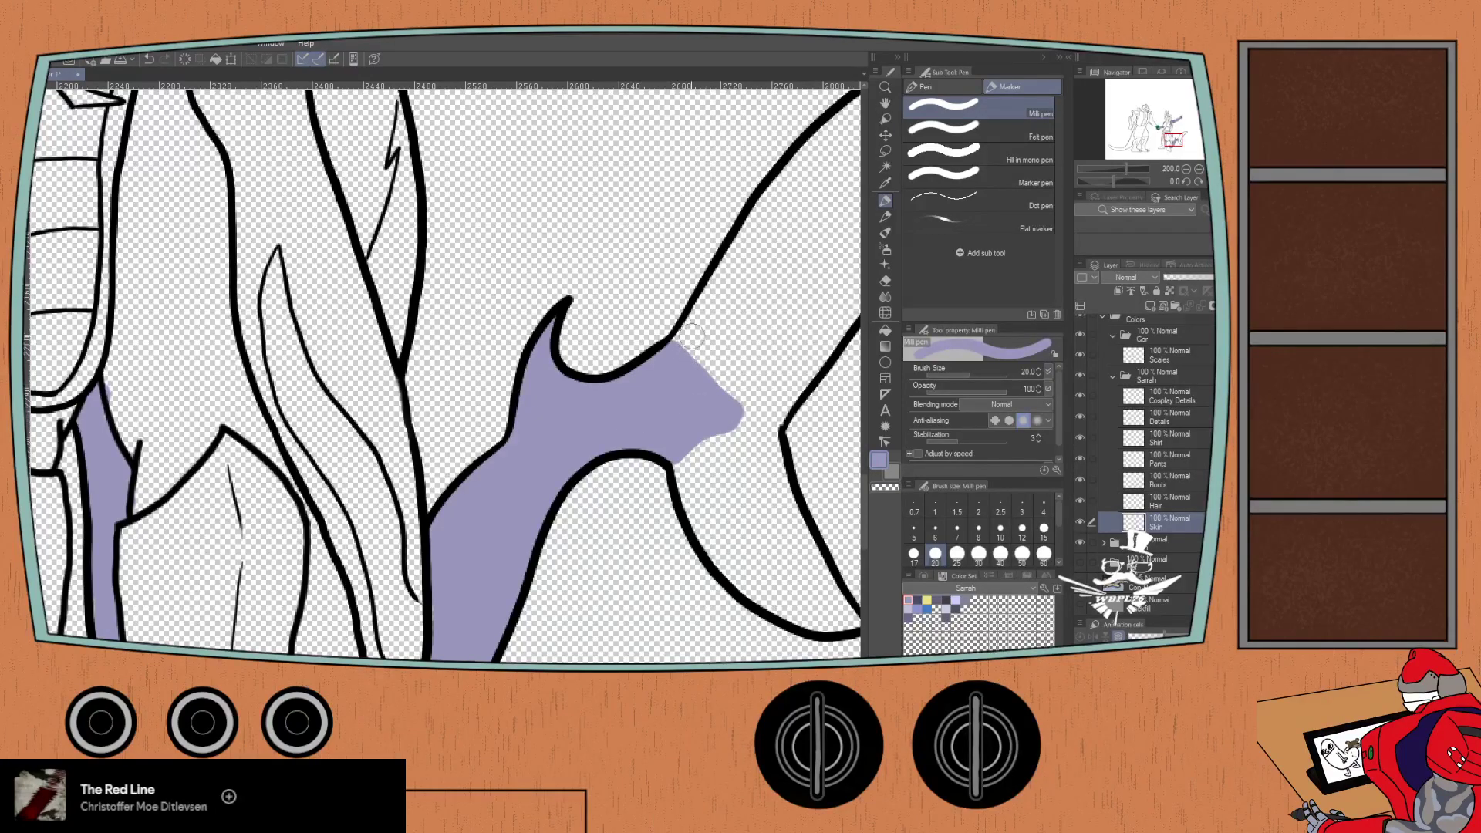
- Paint lavender along the inside of the outlines of the large tail fin's upper lobe
{"action": "scroll", "coordinate": [718, 328], "scroll_direction": "down", "scroll_amount": 2}
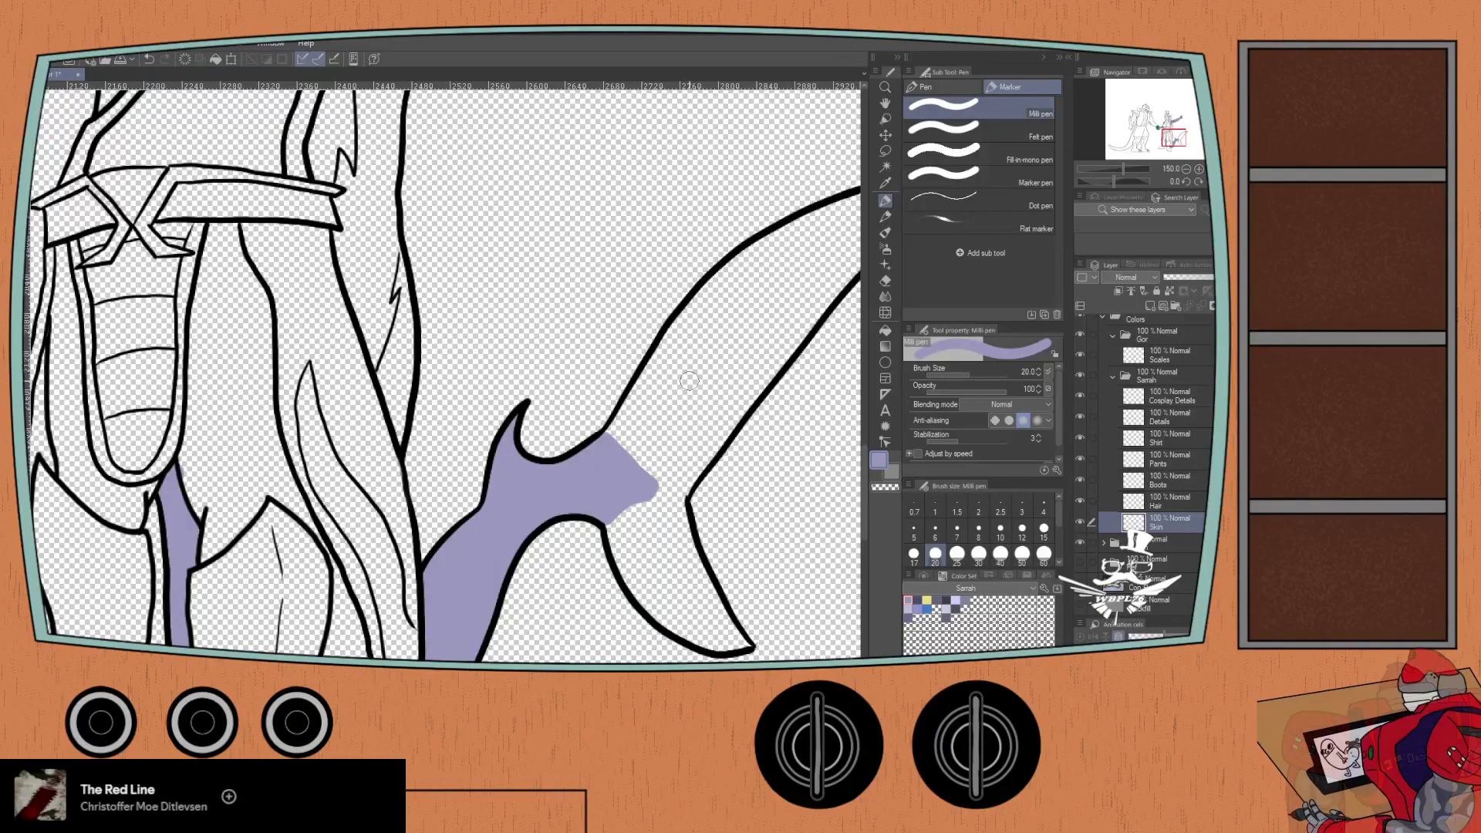
{"action": "left_click_drag", "start_coordinate": [724, 351], "coordinate": [609, 409]}
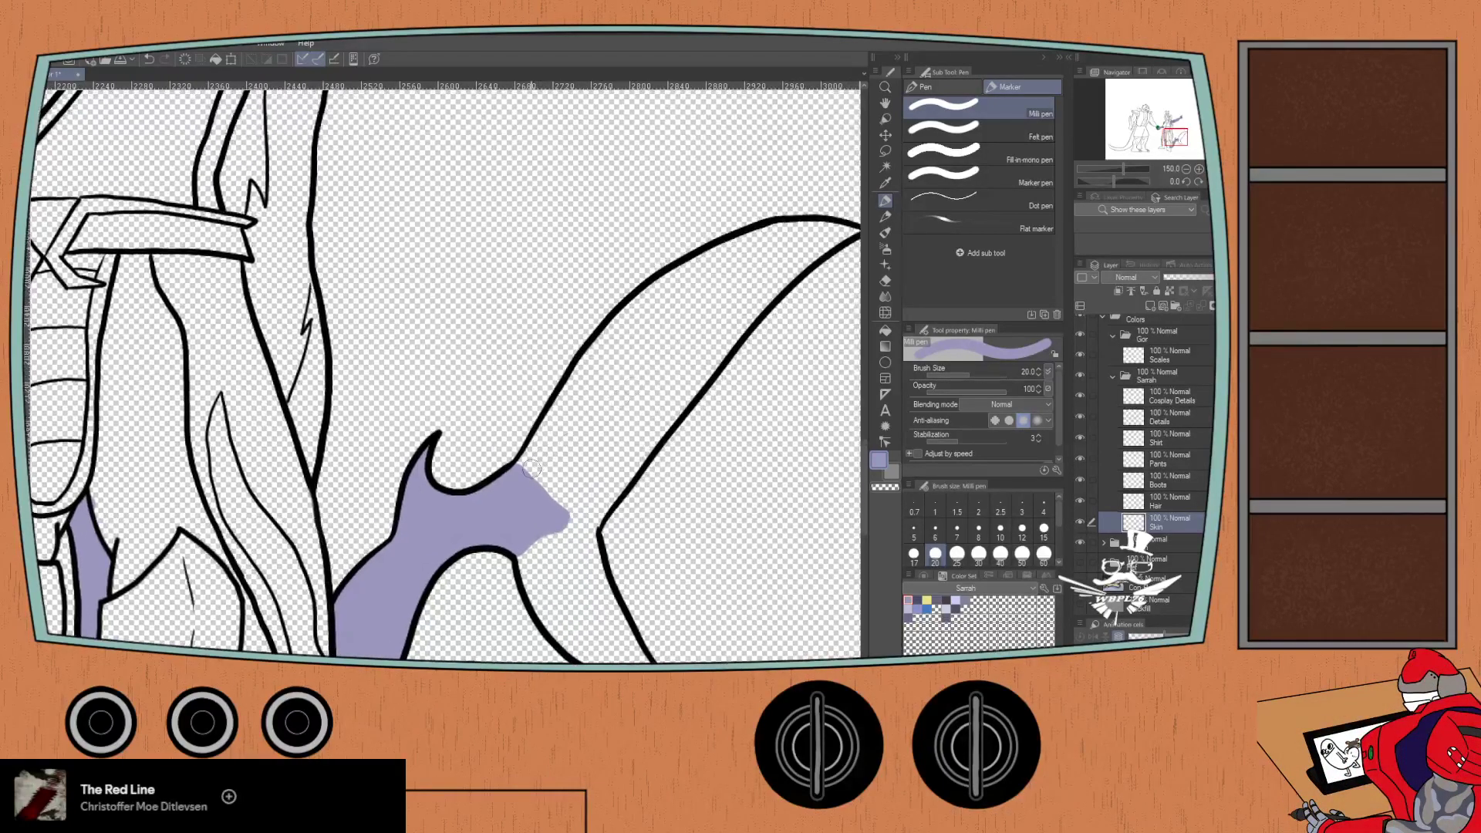
{"action": "scroll", "coordinate": [530, 468], "scroll_direction": "up", "scroll_amount": 1}
{"action": "mouse_move", "coordinate": [518, 461]}
{"action": "left_mouse_down"}
{"action": "mouse_move", "coordinate": [594, 341]}
{"action": "mouse_move", "coordinate": [667, 272]}
{"action": "left_mouse_up"}
{"action": "mouse_move", "coordinate": [545, 540]}
{"action": "left_mouse_down"}
{"action": "mouse_move", "coordinate": [613, 542]}
{"action": "mouse_move", "coordinate": [761, 343]}
{"action": "mouse_move", "coordinate": [758, 301]}
{"action": "mouse_move", "coordinate": [676, 264]}
{"action": "left_mouse_up"}
{"action": "mouse_move", "coordinate": [617, 313]}
{"action": "left_mouse_down"}
{"action": "mouse_move", "coordinate": [547, 439]}
{"action": "mouse_move", "coordinate": [545, 519]}
{"action": "mouse_move", "coordinate": [529, 468]}
{"action": "mouse_move", "coordinate": [521, 500]}
{"action": "mouse_move", "coordinate": [568, 533]}
{"action": "mouse_move", "coordinate": [633, 507]}
{"action": "left_mouse_up"}
- Fill the interior of both lobes of the large tail fin with lavender at a brush size of 50
{"action": "left_click", "coordinate": [1022, 553]}
{"action": "scroll", "coordinate": [675, 389], "scroll_direction": "down", "scroll_amount": 1}
{"action": "mouse_move", "coordinate": [737, 305]}
{"action": "left_mouse_down"}
{"action": "mouse_move", "coordinate": [643, 457]}
{"action": "mouse_move", "coordinate": [730, 322]}
{"action": "mouse_move", "coordinate": [661, 425]}
{"action": "mouse_move", "coordinate": [601, 481]}
{"action": "mouse_move", "coordinate": [692, 330]}
{"action": "mouse_move", "coordinate": [604, 468]}
{"action": "mouse_move", "coordinate": [613, 420]}
{"action": "mouse_move", "coordinate": [690, 311]}
{"action": "mouse_move", "coordinate": [642, 355]}
{"action": "mouse_move", "coordinate": [578, 471]}
{"action": "mouse_move", "coordinate": [619, 369]}
{"action": "mouse_move", "coordinate": [676, 296]}
{"action": "mouse_move", "coordinate": [814, 233]}
{"action": "mouse_move", "coordinate": [729, 294]}
{"action": "mouse_move", "coordinate": [752, 278]}
{"action": "mouse_move", "coordinate": [750, 306]}
{"action": "mouse_move", "coordinate": [767, 302]}
{"action": "mouse_move", "coordinate": [685, 384]}
{"action": "mouse_move", "coordinate": [750, 319]}
{"action": "mouse_move", "coordinate": [669, 354]}
{"action": "mouse_move", "coordinate": [762, 319]}
{"action": "left_mouse_up"}
{"action": "left_click_drag", "start_coordinate": [596, 437], "coordinate": [592, 227]}
{"action": "mouse_move", "coordinate": [519, 369]}
{"action": "left_mouse_down"}
{"action": "mouse_move", "coordinate": [532, 458]}
{"action": "mouse_move", "coordinate": [503, 398]}
{"action": "mouse_move", "coordinate": [484, 414]}
{"action": "mouse_move", "coordinate": [488, 443]}
{"action": "mouse_move", "coordinate": [509, 484]}
{"action": "mouse_move", "coordinate": [560, 518]}
{"action": "mouse_move", "coordinate": [543, 480]}
{"action": "mouse_move", "coordinate": [553, 517]}
{"action": "left_mouse_up"}
- Fill the unpainted tips of the tail fin's lower and upper lobes with lavender at brush size 20
{"action": "left_click", "coordinate": [934, 552]}
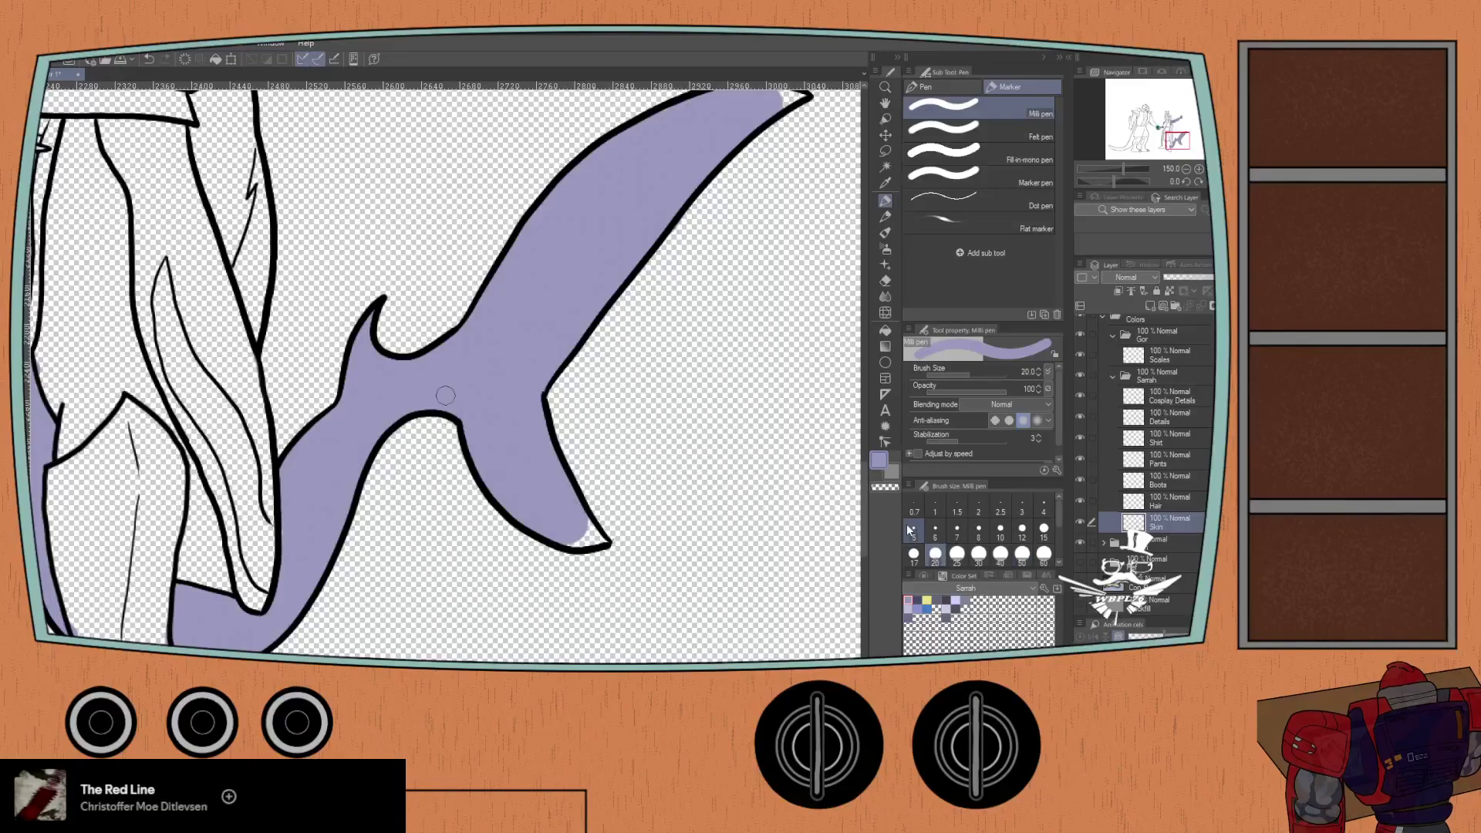
{"action": "scroll", "coordinate": [532, 539], "scroll_direction": "up", "scroll_amount": 3}
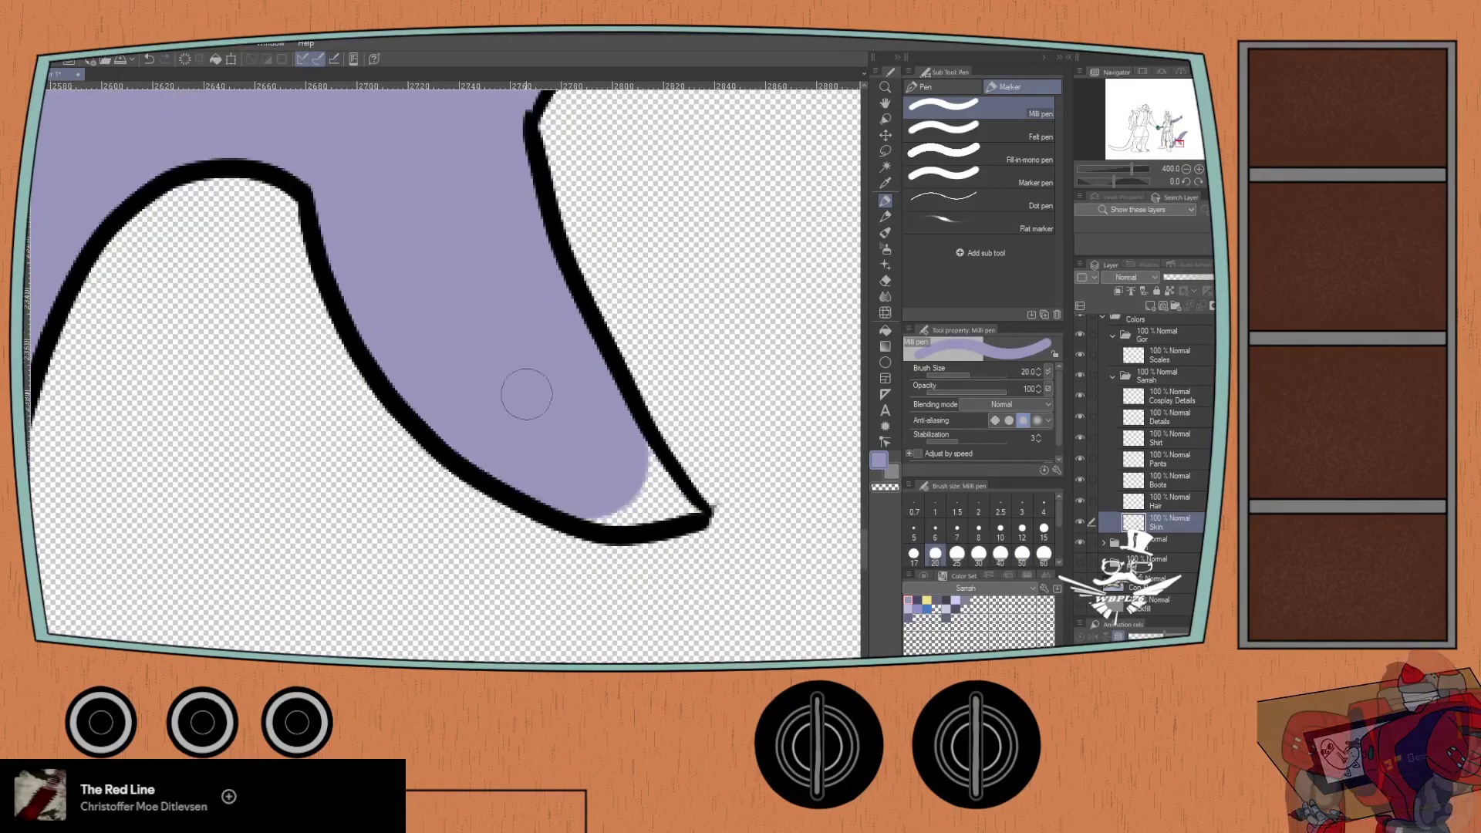
{"action": "mouse_move", "coordinate": [585, 502]}
{"action": "left_mouse_down"}
{"action": "mouse_move", "coordinate": [644, 506]}
{"action": "mouse_move", "coordinate": [642, 469]}
{"action": "mouse_move", "coordinate": [660, 499]}
{"action": "left_mouse_up"}
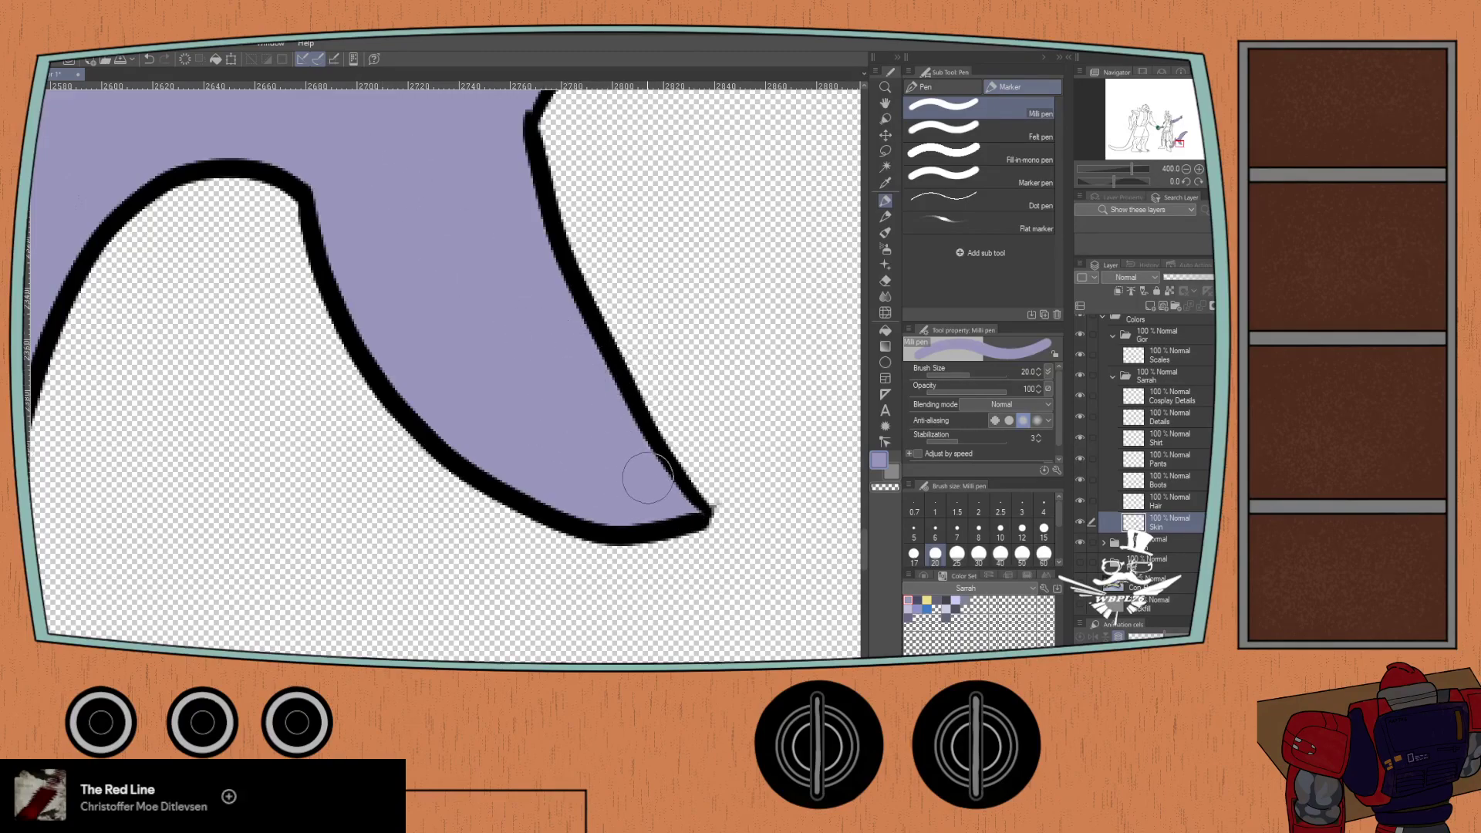
{"action": "mouse_move", "coordinate": [366, 133]}
{"action": "left_mouse_down"}
{"action": "mouse_move", "coordinate": [432, 316]}
{"action": "mouse_move", "coordinate": [402, 270]}
{"action": "left_mouse_up"}
{"action": "mouse_move", "coordinate": [448, 114]}
{"action": "left_mouse_down"}
{"action": "mouse_move", "coordinate": [413, 495]}
{"action": "mouse_move", "coordinate": [486, 353]}
{"action": "mouse_move", "coordinate": [440, 383]}
{"action": "mouse_move", "coordinate": [436, 421]}
{"action": "left_mouse_up"}
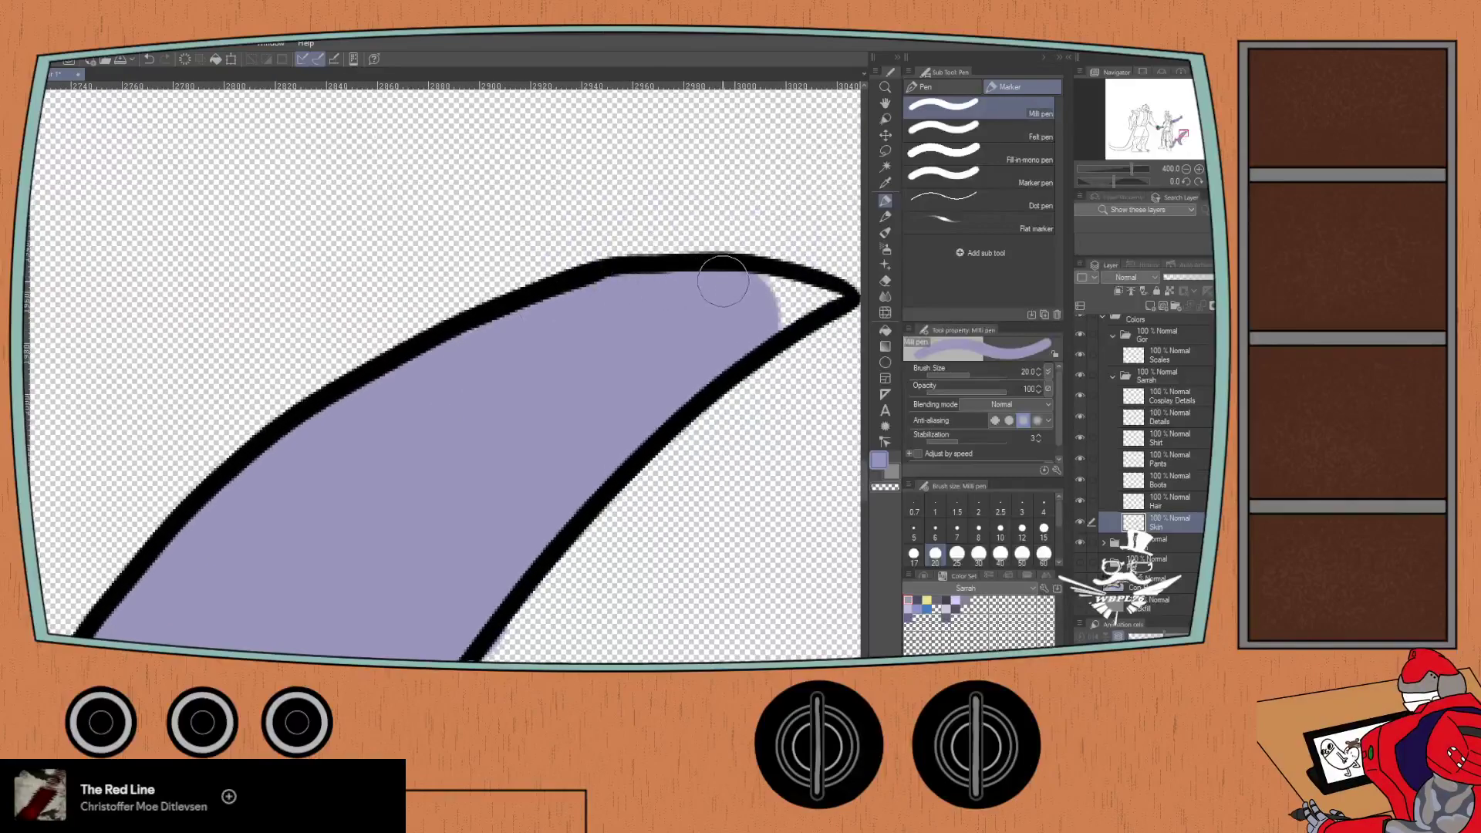
{"action": "left_click_drag", "start_coordinate": [778, 288], "coordinate": [825, 297]}
{"action": "scroll", "coordinate": [735, 344], "scroll_direction": "down", "scroll_amount": 2}
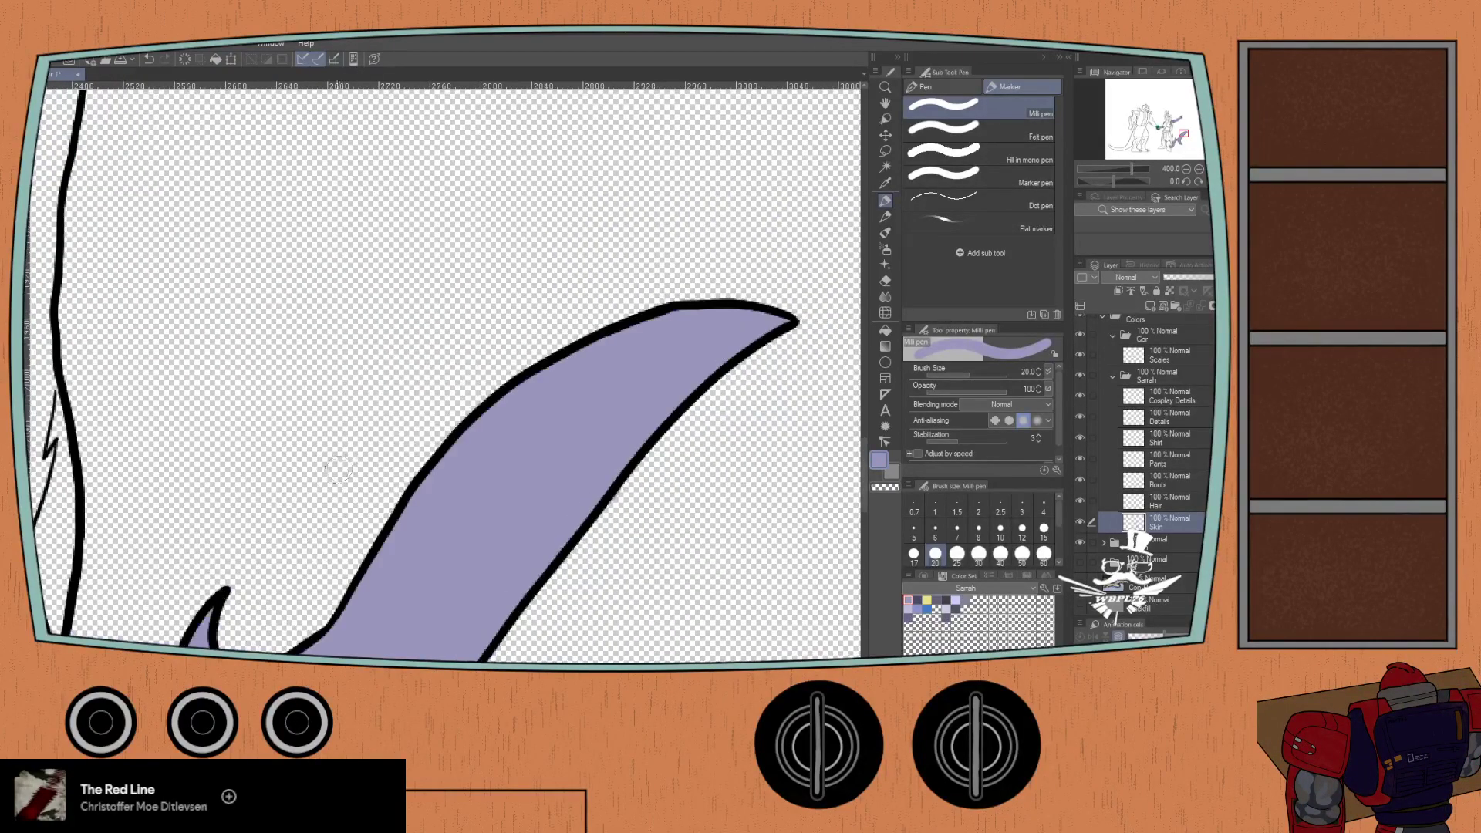
- Fill the woman's face, pointed ear, neck and upper chest with lavender
{"action": "scroll", "coordinate": [304, 488], "scroll_direction": "down", "scroll_amount": 3}
{"action": "left_click_drag", "start_coordinate": [167, 426], "coordinate": [357, 338]}
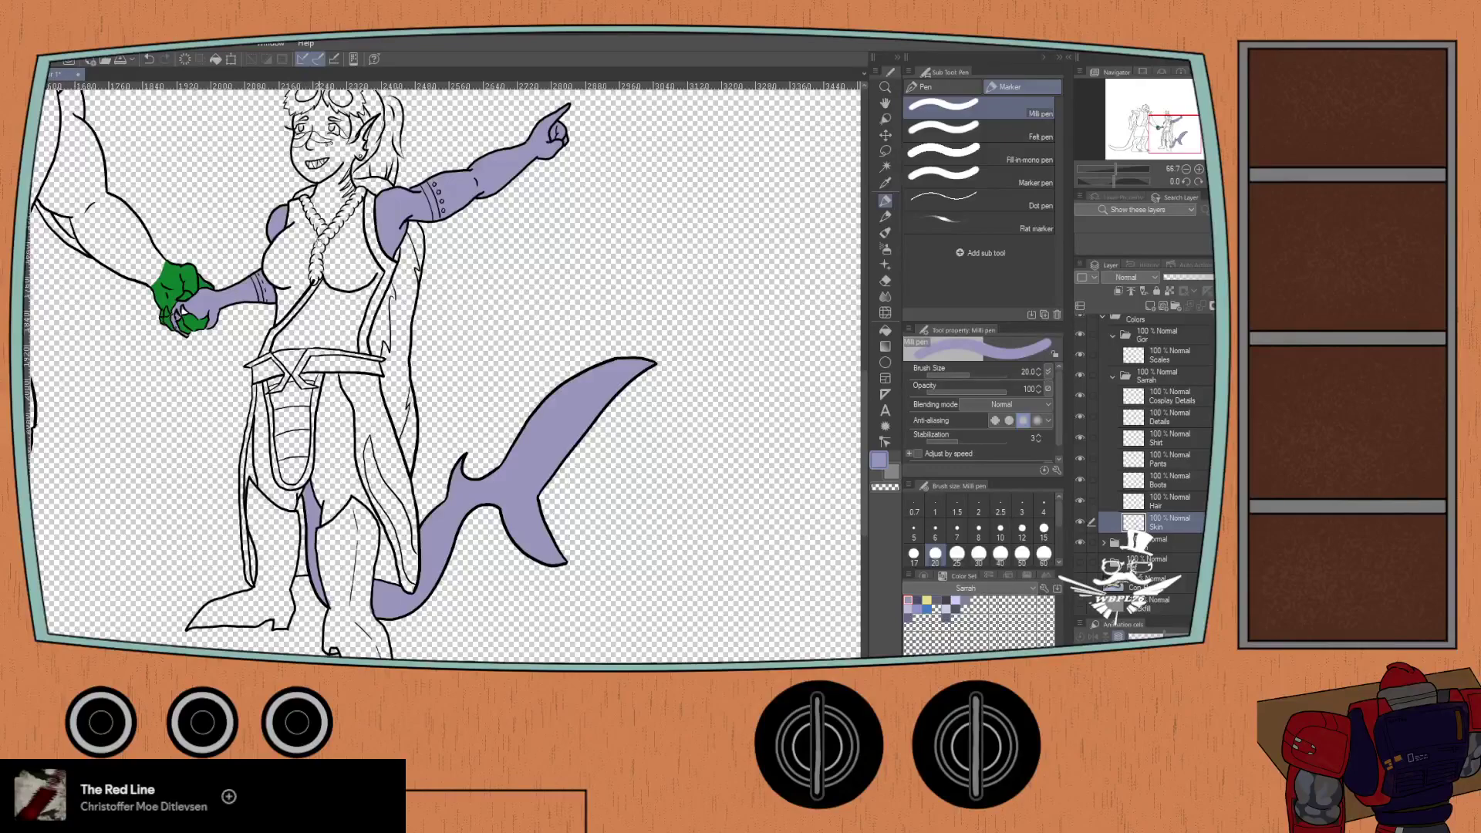
{"action": "left_click_drag", "start_coordinate": [310, 239], "coordinate": [378, 423]}
{"action": "scroll", "coordinate": [367, 338], "scroll_direction": "up", "scroll_amount": 3}
{"action": "mouse_move", "coordinate": [367, 344]}
{"action": "left_mouse_down"}
{"action": "mouse_move", "coordinate": [376, 416]}
{"action": "mouse_move", "coordinate": [422, 434]}
{"action": "mouse_move", "coordinate": [401, 440]}
{"action": "mouse_move", "coordinate": [440, 439]}
{"action": "mouse_move", "coordinate": [482, 413]}
{"action": "mouse_move", "coordinate": [381, 396]}
{"action": "mouse_move", "coordinate": [394, 414]}
{"action": "mouse_move", "coordinate": [370, 309]}
{"action": "mouse_move", "coordinate": [365, 339]}
{"action": "mouse_move", "coordinate": [365, 269]}
{"action": "mouse_move", "coordinate": [416, 245]}
{"action": "mouse_move", "coordinate": [446, 189]}
{"action": "mouse_move", "coordinate": [442, 219]}
{"action": "mouse_move", "coordinate": [498, 251]}
{"action": "mouse_move", "coordinate": [517, 288]}
{"action": "mouse_move", "coordinate": [498, 353]}
{"action": "mouse_move", "coordinate": [563, 311]}
{"action": "mouse_move", "coordinate": [592, 266]}
{"action": "mouse_move", "coordinate": [559, 378]}
{"action": "mouse_move", "coordinate": [567, 356]}
{"action": "mouse_move", "coordinate": [540, 359]}
{"action": "mouse_move", "coordinate": [520, 409]}
{"action": "mouse_move", "coordinate": [508, 373]}
{"action": "mouse_move", "coordinate": [489, 384]}
{"action": "mouse_move", "coordinate": [512, 282]}
{"action": "mouse_move", "coordinate": [501, 333]}
{"action": "mouse_move", "coordinate": [491, 266]}
{"action": "mouse_move", "coordinate": [483, 380]}
{"action": "mouse_move", "coordinate": [475, 266]}
{"action": "mouse_move", "coordinate": [463, 255]}
{"action": "mouse_move", "coordinate": [458, 279]}
{"action": "mouse_move", "coordinate": [445, 244]}
{"action": "mouse_move", "coordinate": [438, 333]}
{"action": "mouse_move", "coordinate": [418, 257]}
{"action": "mouse_move", "coordinate": [386, 370]}
{"action": "mouse_move", "coordinate": [380, 340]}
{"action": "mouse_move", "coordinate": [420, 420]}
{"action": "mouse_move", "coordinate": [439, 331]}
{"action": "mouse_move", "coordinate": [478, 416]}
{"action": "mouse_move", "coordinate": [513, 423]}
{"action": "mouse_move", "coordinate": [528, 474]}
{"action": "mouse_move", "coordinate": [515, 516]}
{"action": "mouse_move", "coordinate": [461, 577]}
{"action": "left_mouse_up"}
{"action": "mouse_move", "coordinate": [440, 451]}
{"action": "left_mouse_down"}
{"action": "mouse_move", "coordinate": [414, 514]}
{"action": "mouse_move", "coordinate": [451, 568]}
{"action": "mouse_move", "coordinate": [511, 468]}
{"action": "mouse_move", "coordinate": [458, 547]}
{"action": "mouse_move", "coordinate": [496, 421]}
{"action": "mouse_move", "coordinate": [474, 521]}
{"action": "mouse_move", "coordinate": [485, 450]}
{"action": "mouse_move", "coordinate": [462, 522]}
{"action": "mouse_move", "coordinate": [472, 450]}
{"action": "mouse_move", "coordinate": [443, 533]}
{"action": "mouse_move", "coordinate": [438, 459]}
{"action": "left_mouse_up"}
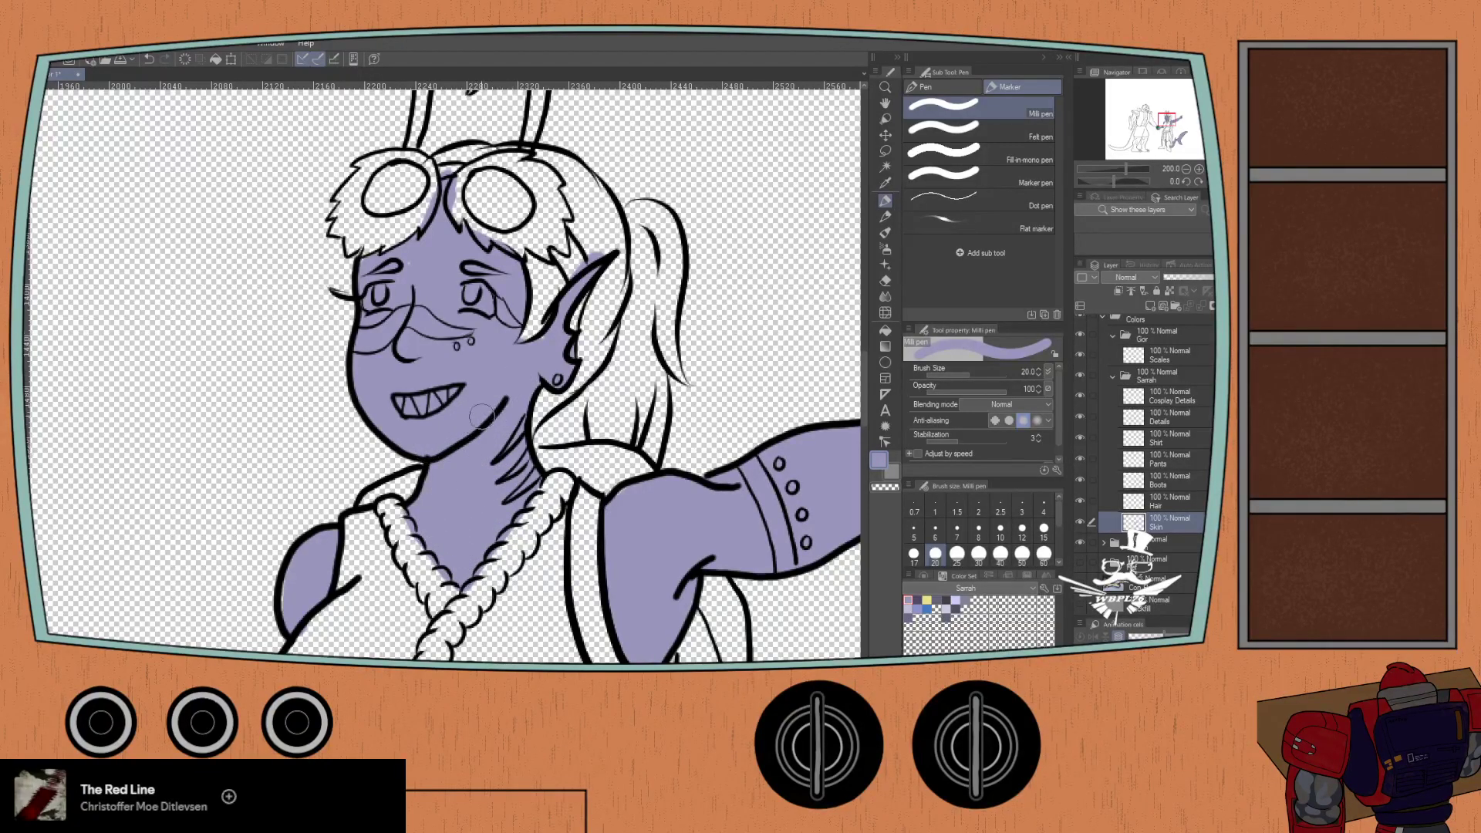
- Make the Body layer in the woman's line art group active with the Hard eraser, and collapse the line art groups
{"action": "scroll", "coordinate": [458, 444], "scroll_direction": "up", "scroll_amount": 2}
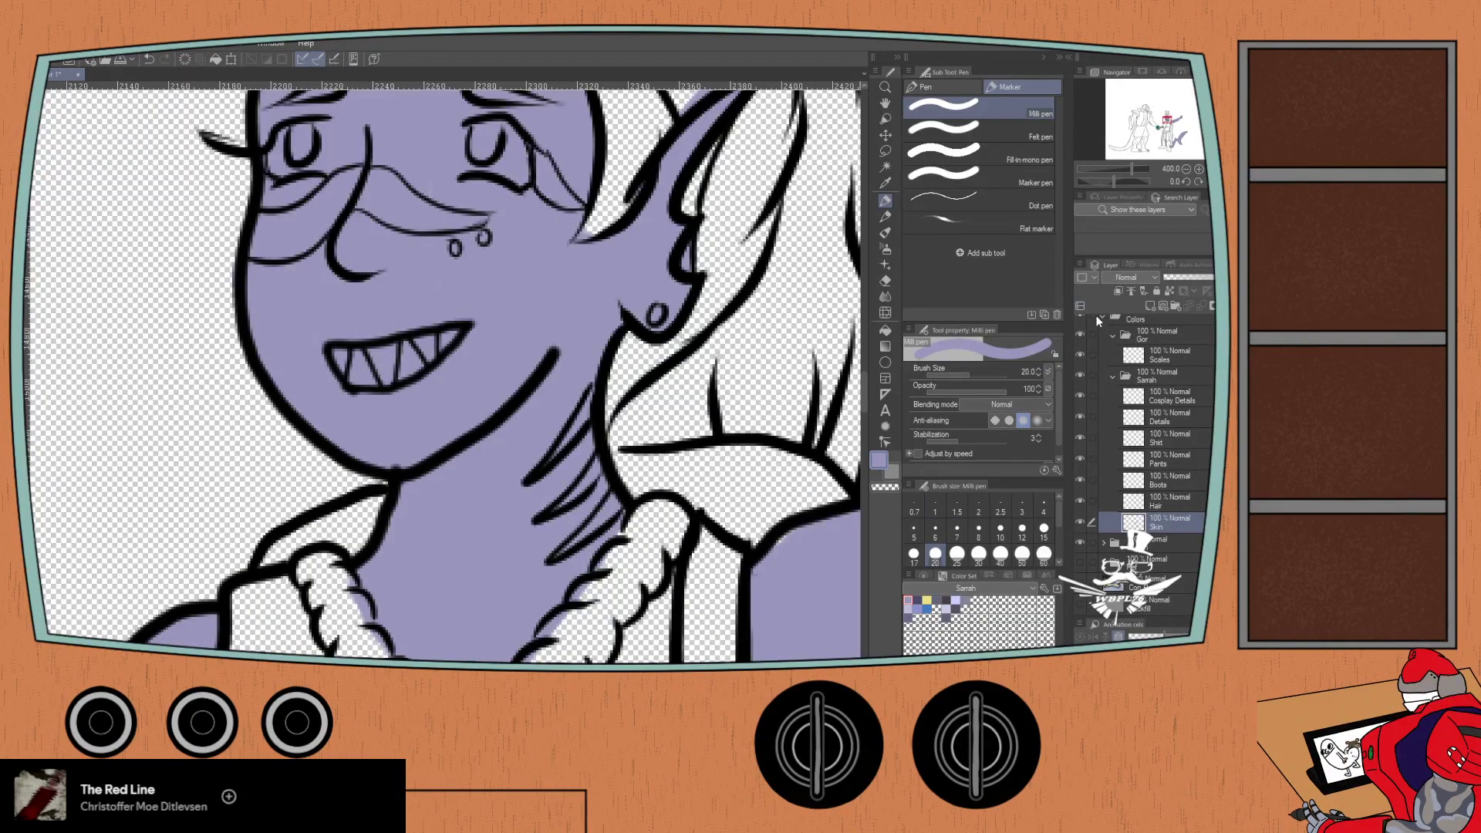
{"action": "scroll", "coordinate": [1141, 447], "scroll_direction": "up", "scroll_amount": 1}
{"action": "left_click", "coordinate": [1103, 325]}
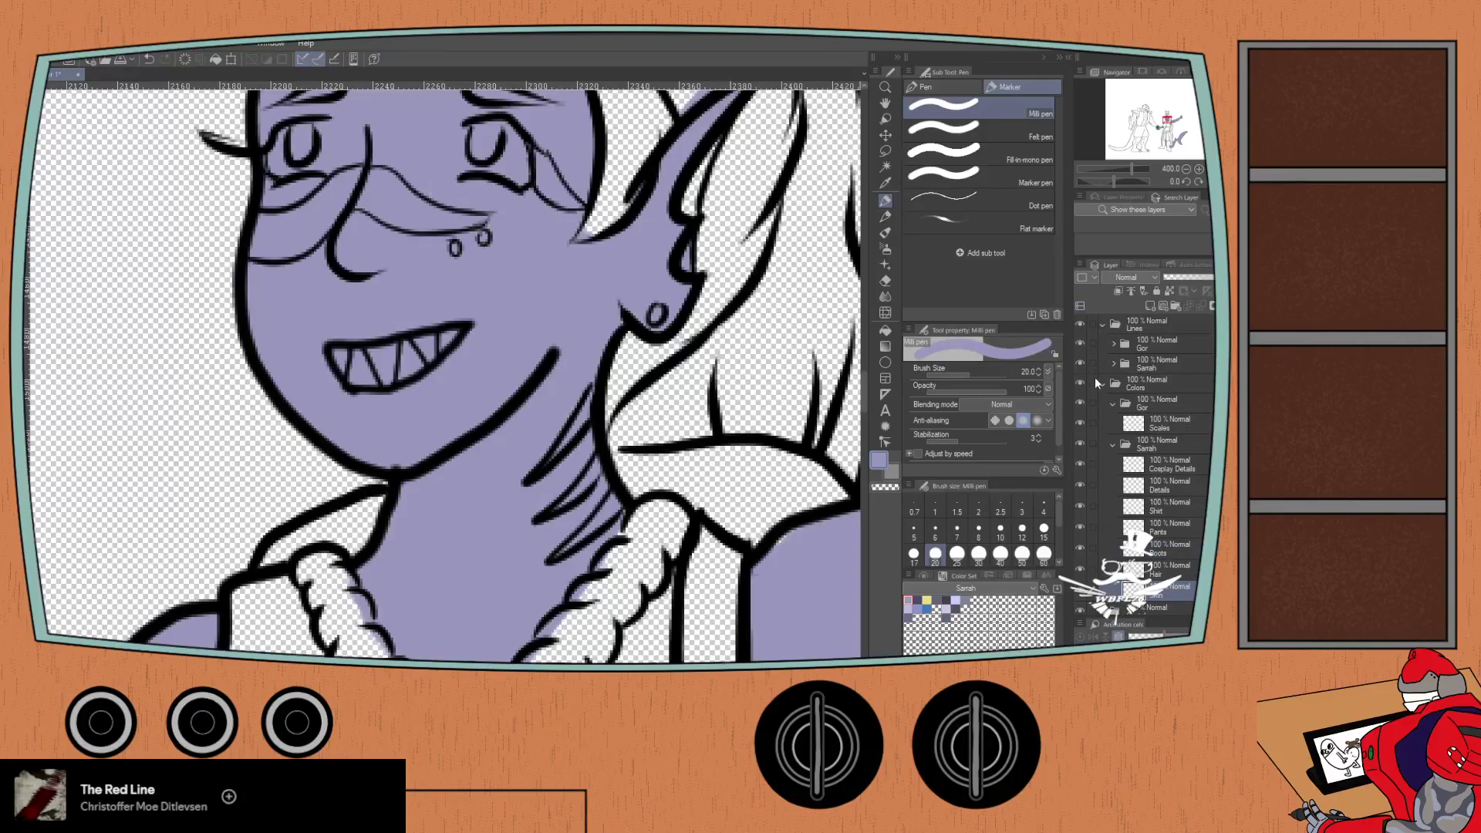
{"action": "left_click", "coordinate": [1112, 361]}
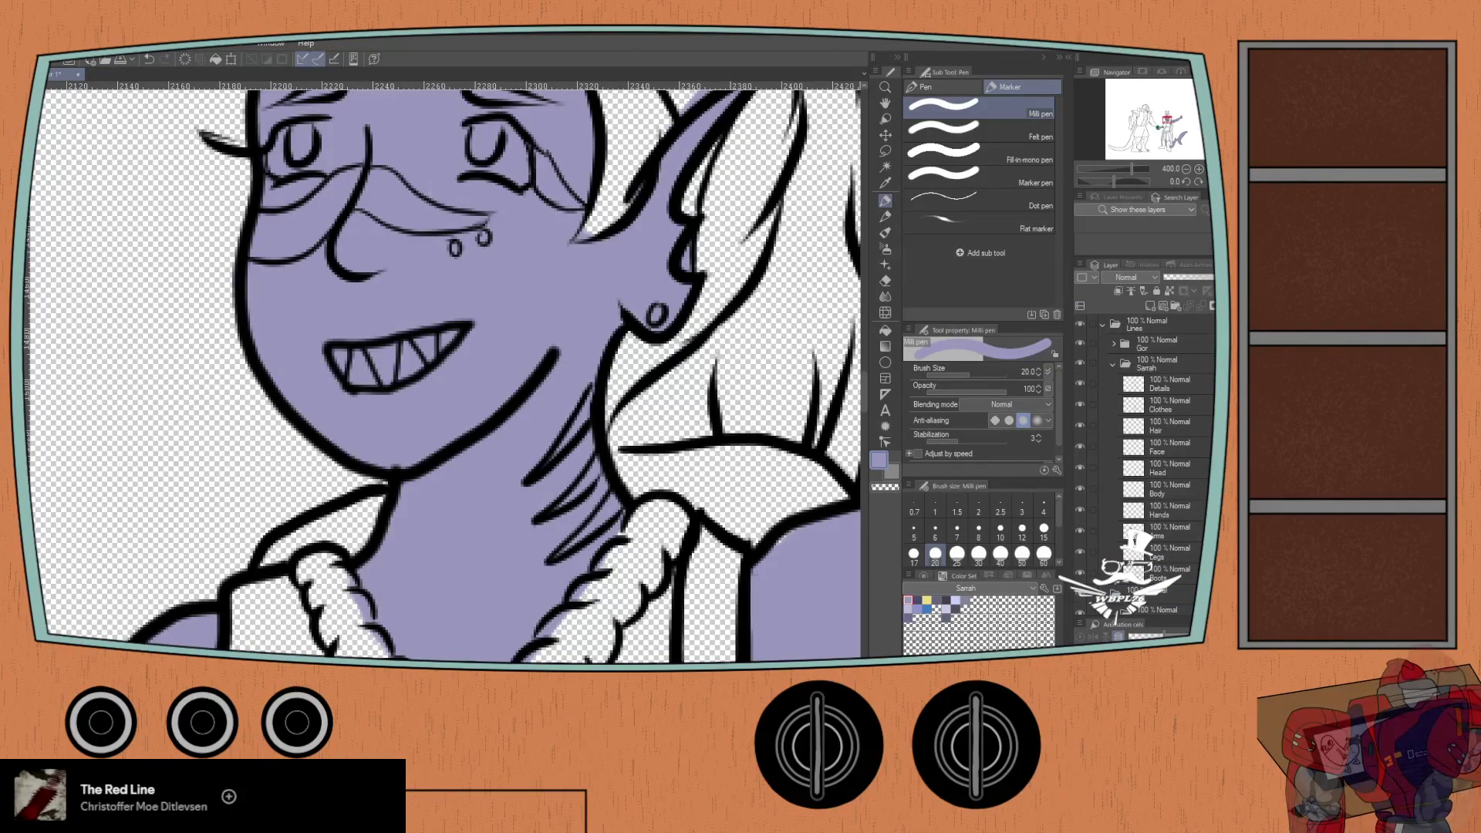
{"action": "left_click", "coordinate": [1157, 489]}
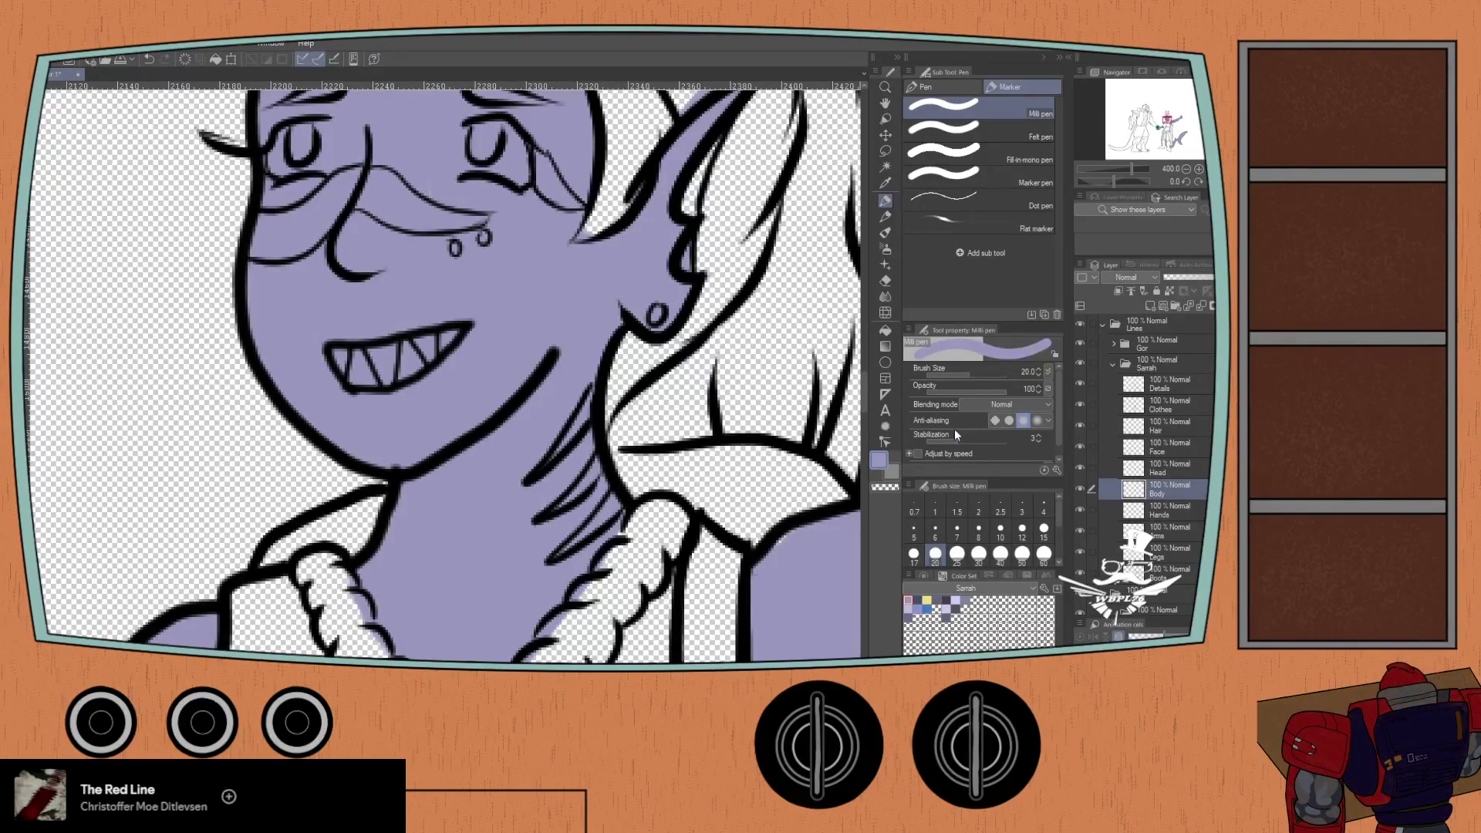
{"action": "key", "text": "e"}
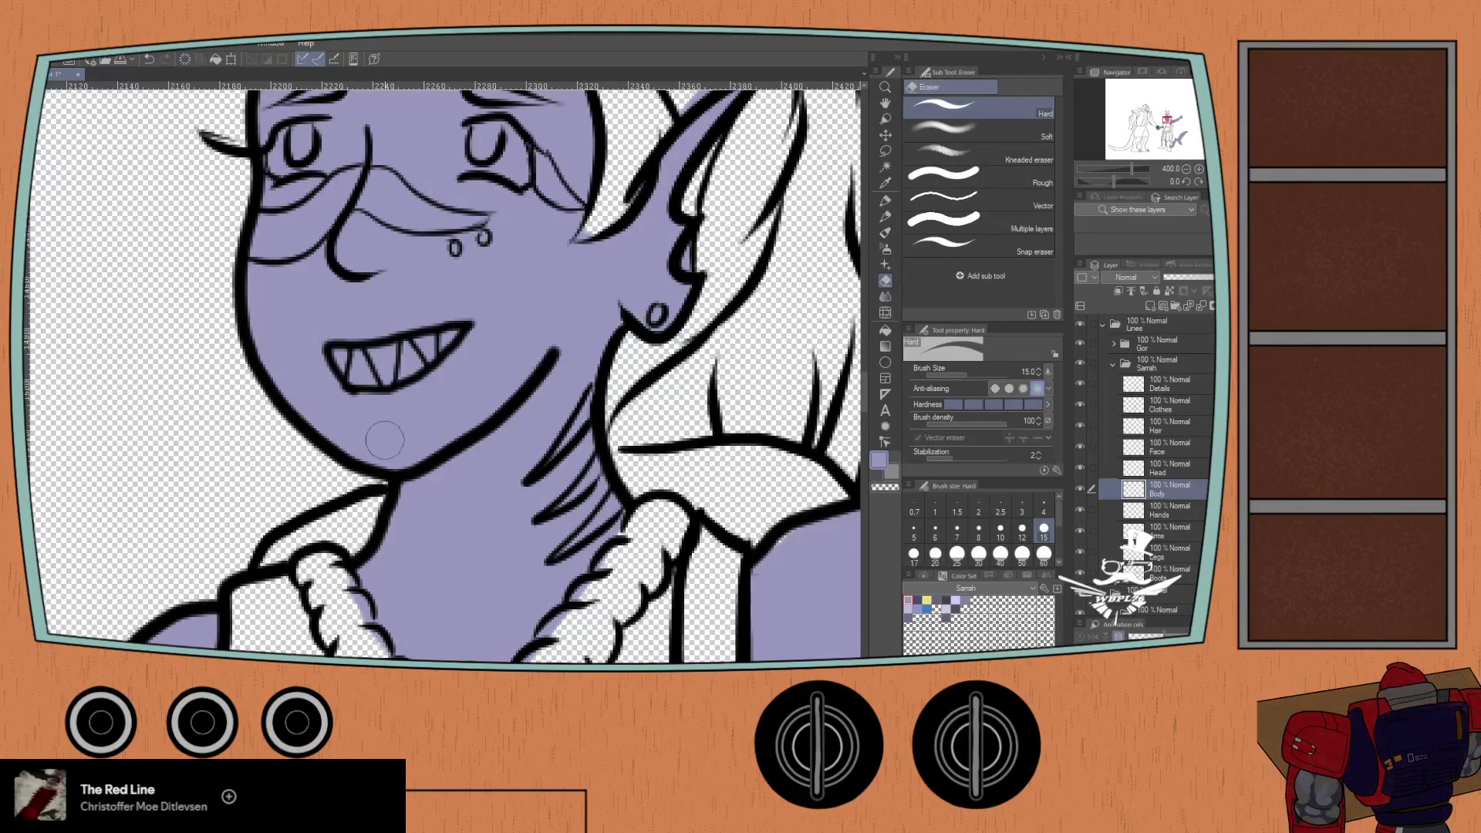
{"action": "scroll", "coordinate": [337, 368], "scroll_direction": "down", "scroll_amount": 2}
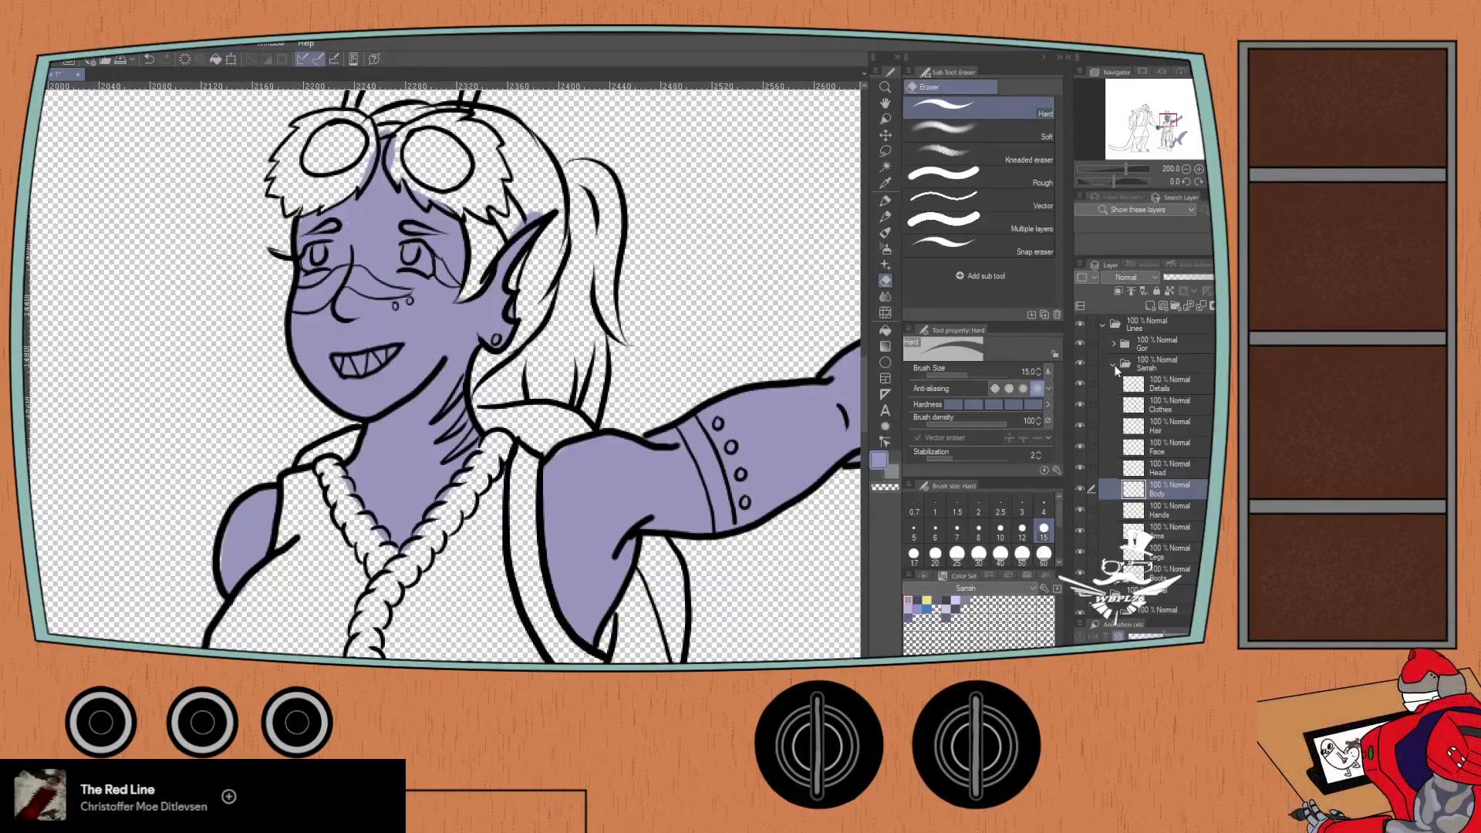
{"action": "left_click", "coordinate": [1112, 364]}
{"action": "left_click", "coordinate": [1102, 324]}
- Choose the dark slate blue from the woman's color set and toggle her Details color layer to check its contents
{"action": "left_click", "coordinate": [1144, 444]}
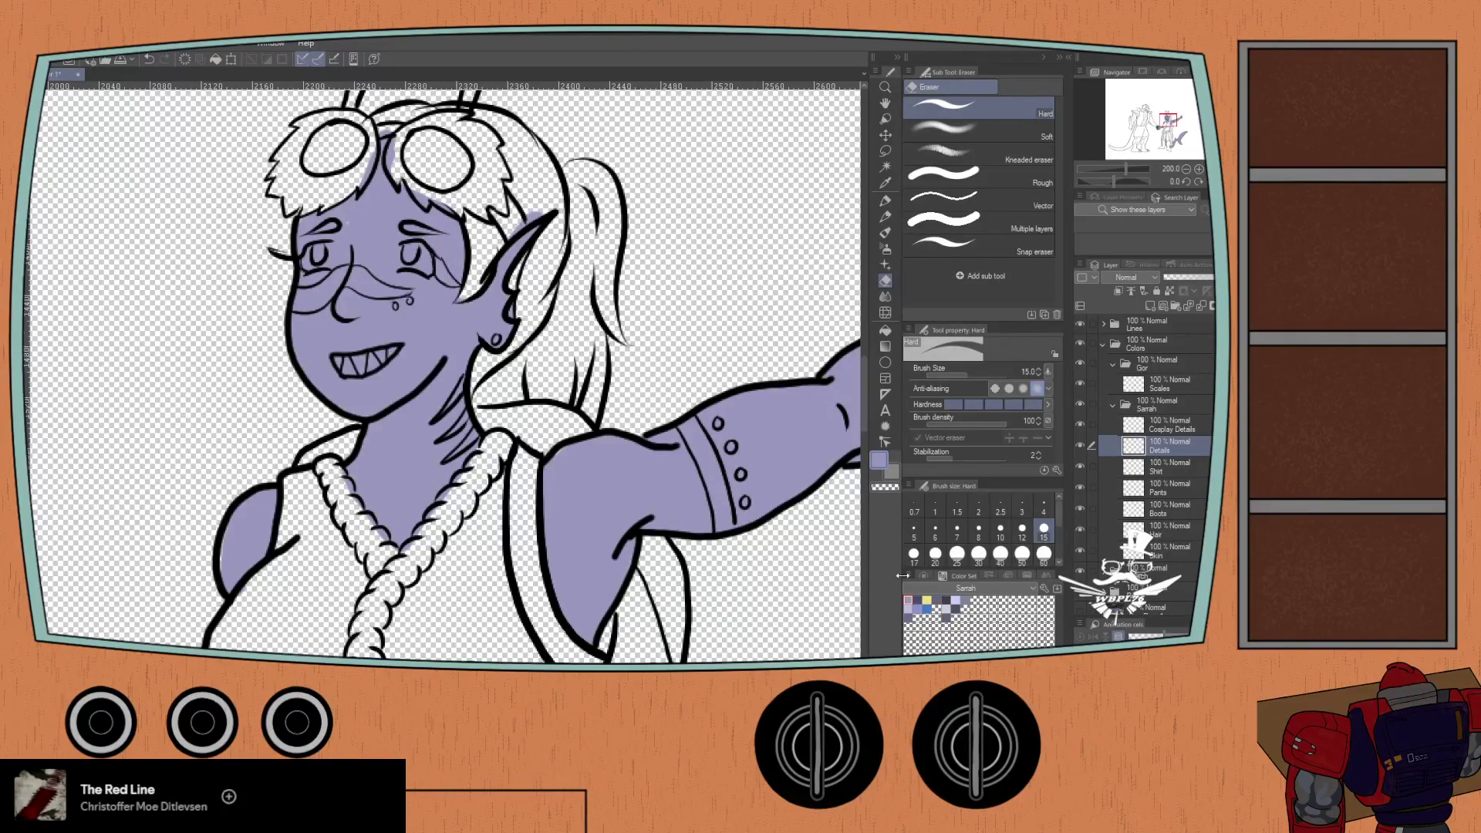
{"action": "left_click", "coordinate": [916, 599]}
{"action": "left_click", "coordinate": [1078, 446]}
{"action": "left_click", "coordinate": [1078, 446]}
{"action": "left_click", "coordinate": [1077, 445]}
{"action": "left_click", "coordinate": [1076, 445]}
- Check the woman's Details and Skin color layers by toggling their visibility, and make her Hair layer active
{"action": "scroll", "coordinate": [350, 173], "scroll_direction": "down", "scroll_amount": 4}
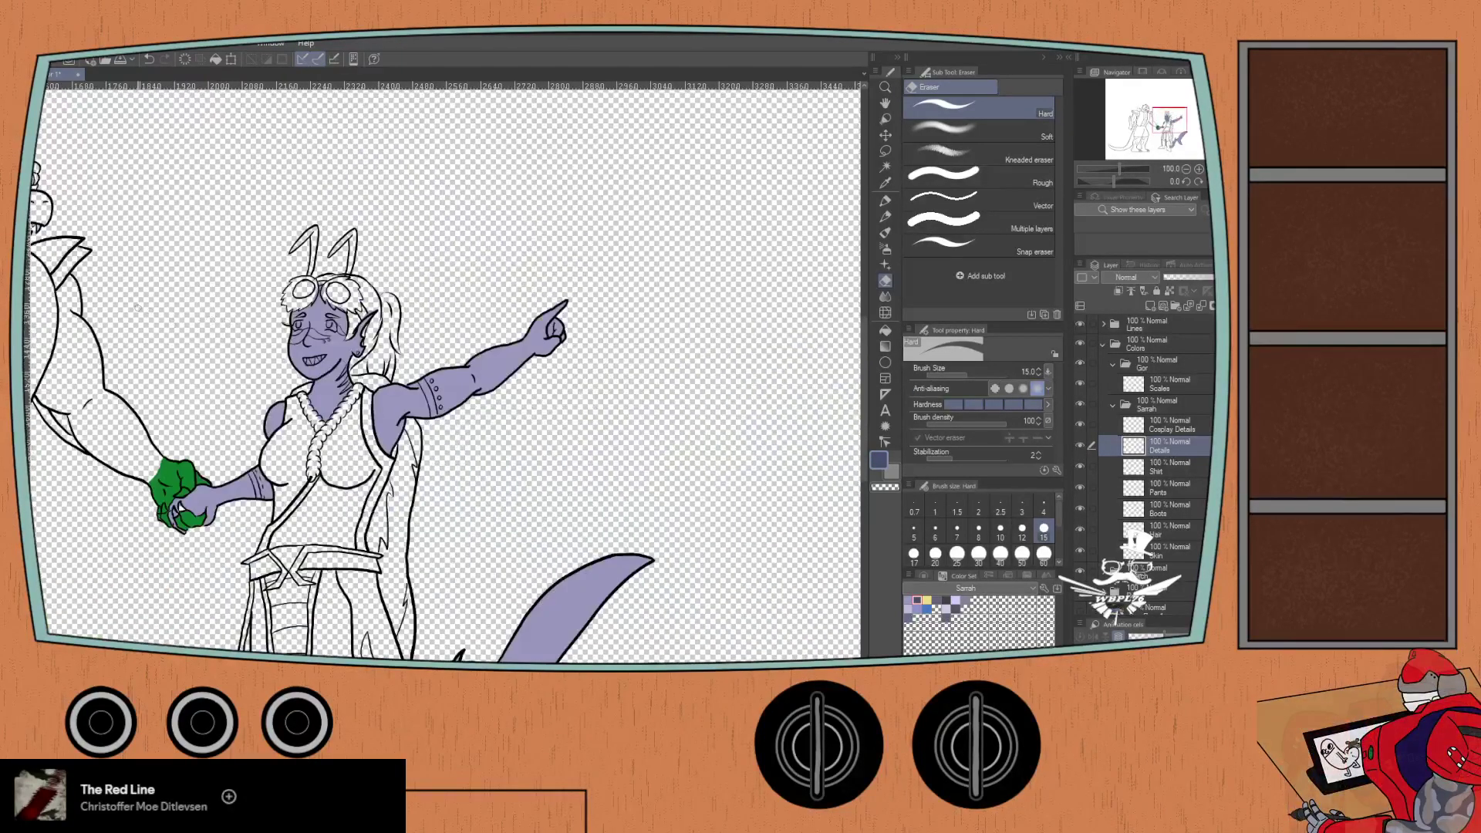
{"action": "left_click_drag", "start_coordinate": [224, 362], "coordinate": [237, 302]}
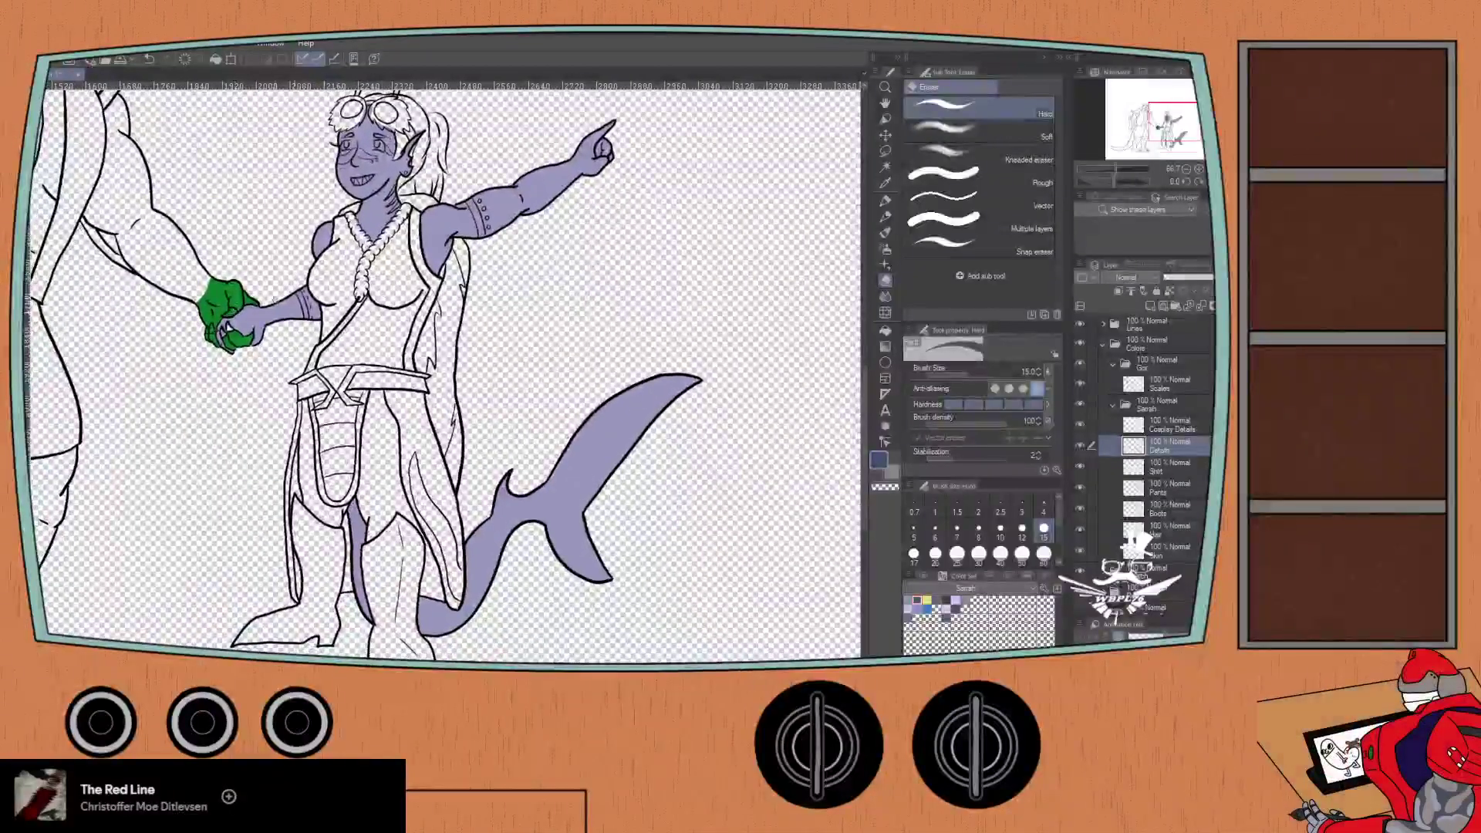
{"action": "left_click", "coordinate": [1080, 444]}
{"action": "left_click", "coordinate": [1080, 444]}
{"action": "left_click", "coordinate": [1080, 549]}
{"action": "left_click", "coordinate": [1080, 549]}
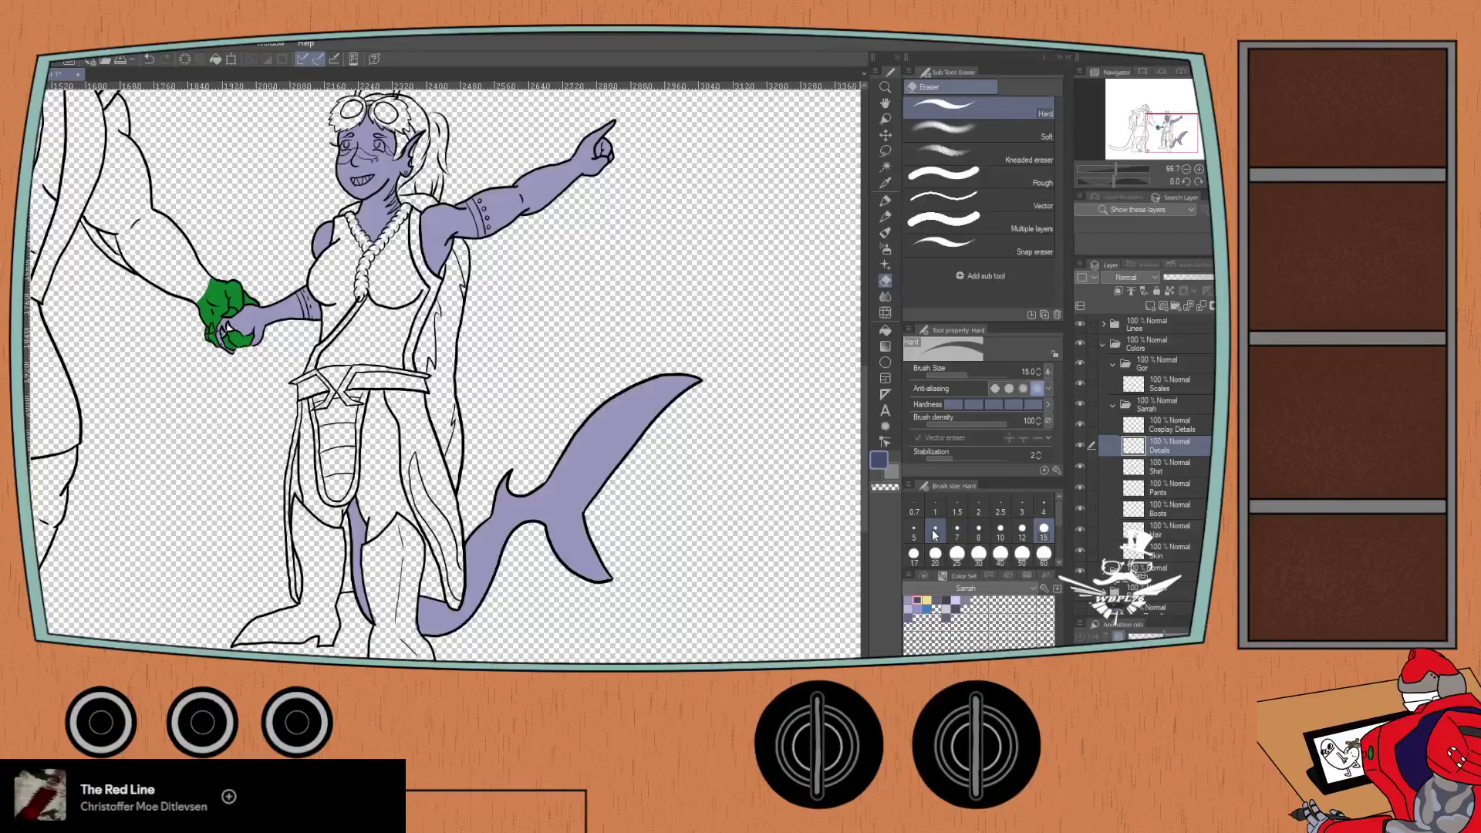
{"action": "left_click", "coordinate": [1122, 532]}
- Fill the crown of the woman's hair and the lock in front of her ear with dark slate blue
{"action": "scroll", "coordinate": [408, 303], "scroll_direction": "up", "scroll_amount": 2}
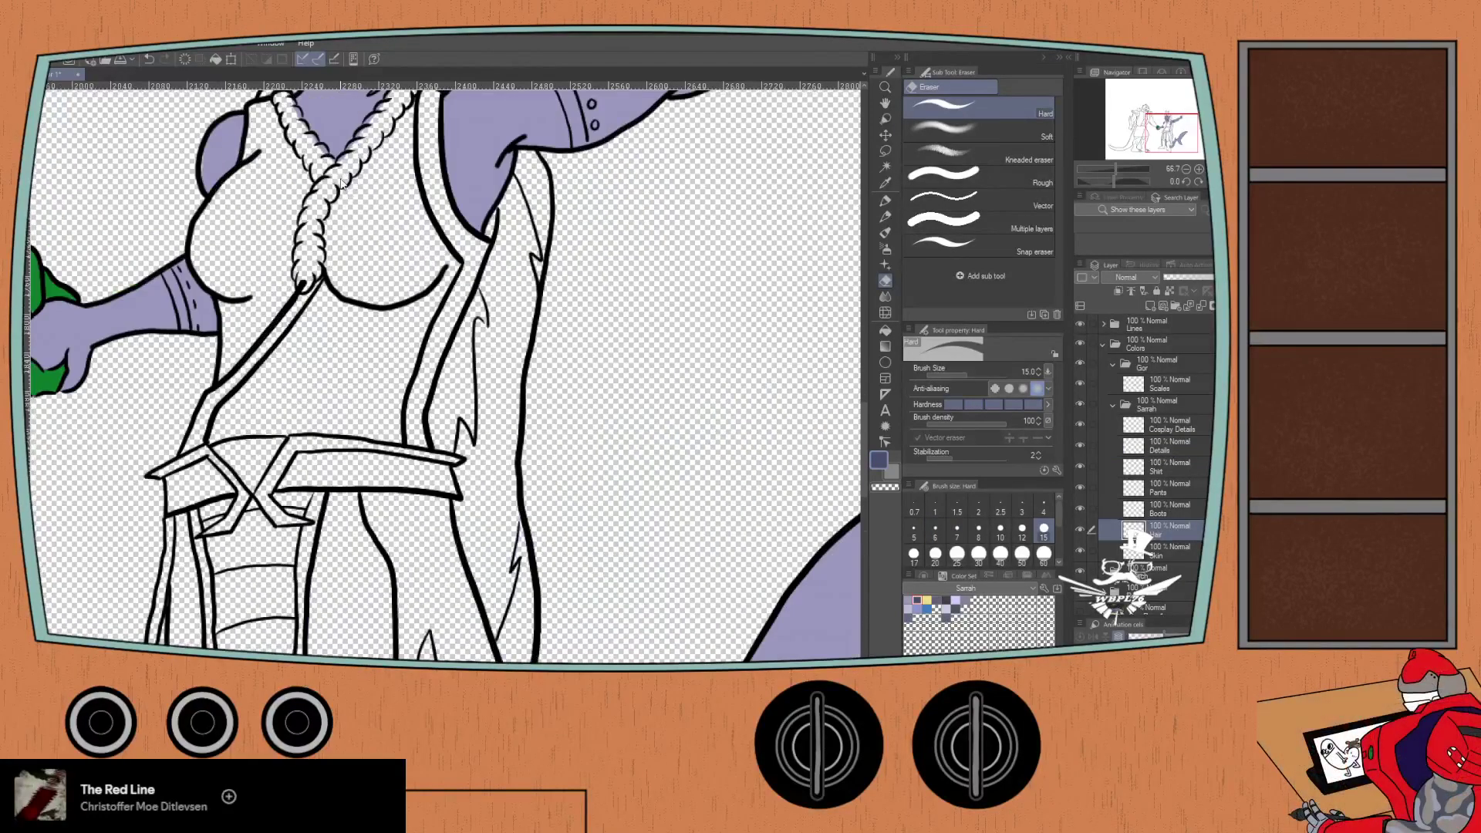
{"action": "left_click_drag", "start_coordinate": [332, 151], "coordinate": [400, 566]}
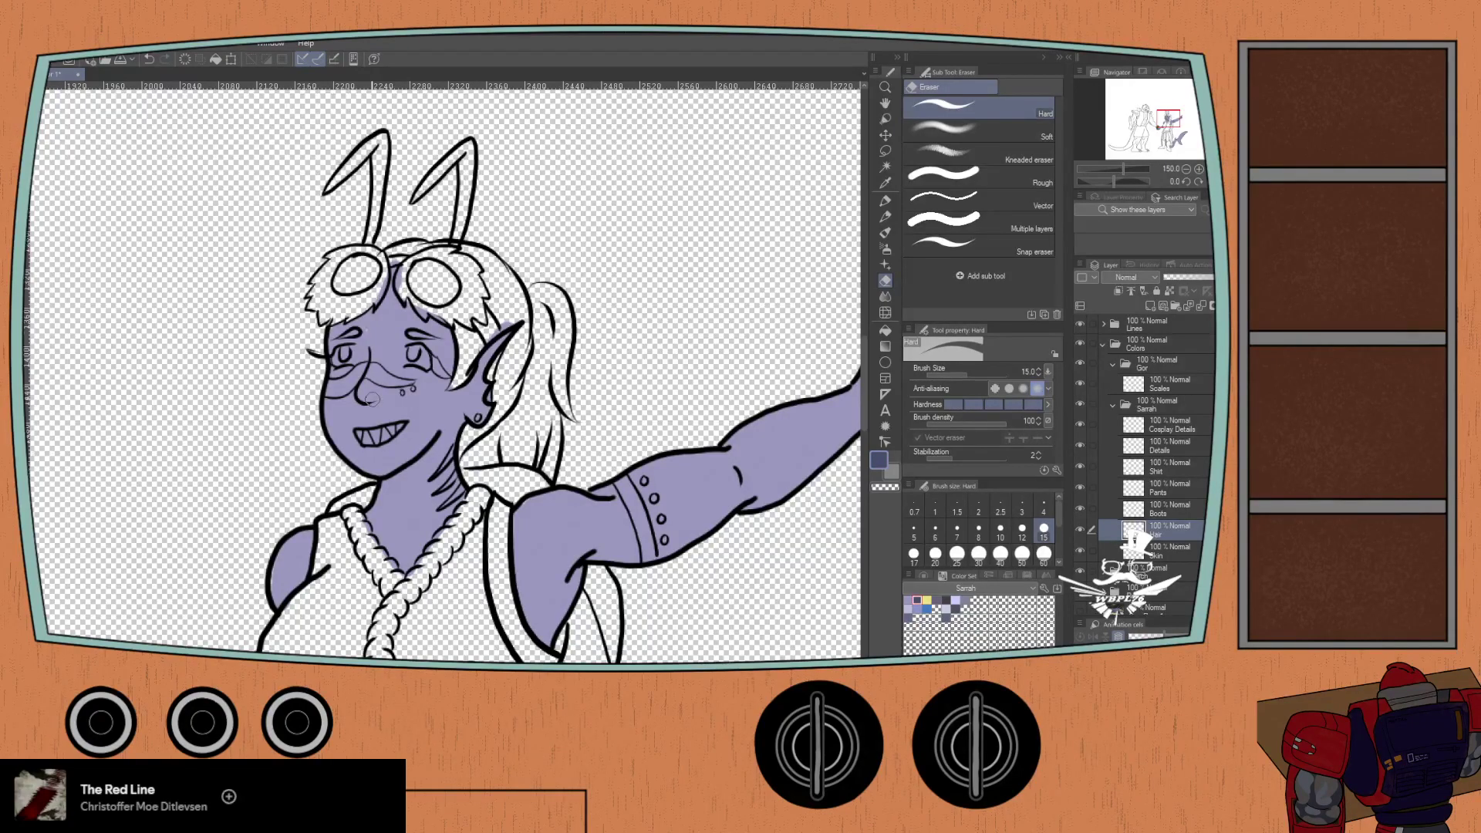
{"action": "scroll", "coordinate": [344, 289], "scroll_direction": "up", "scroll_amount": 1}
{"action": "left_click_drag", "start_coordinate": [406, 250], "coordinate": [399, 317]}
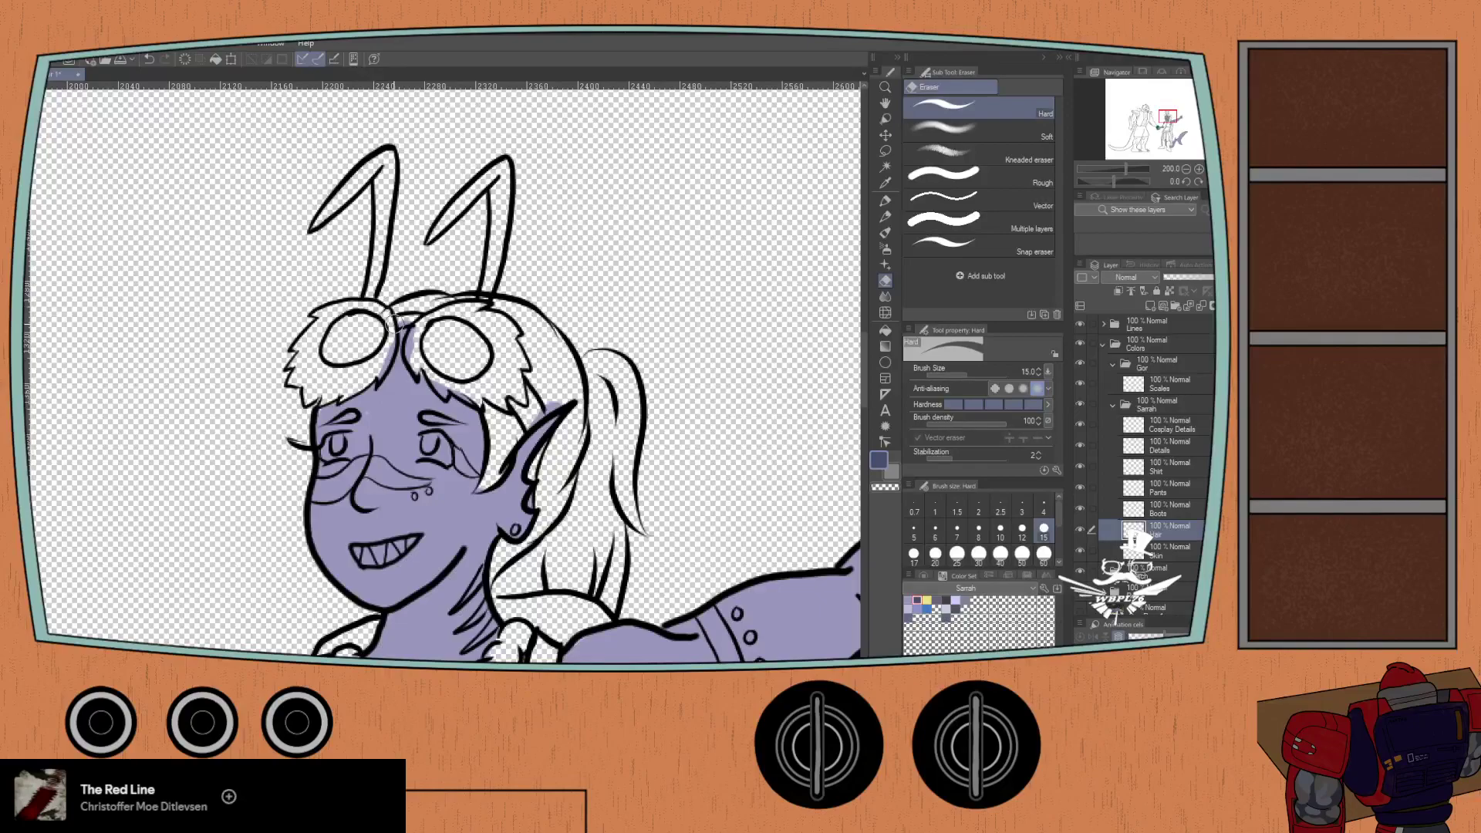
{"action": "key", "text": "p"}
{"action": "mouse_move", "coordinate": [401, 312]}
{"action": "left_mouse_down"}
{"action": "mouse_move", "coordinate": [486, 308]}
{"action": "mouse_move", "coordinate": [562, 361]}
{"action": "mouse_move", "coordinate": [523, 313]}
{"action": "mouse_move", "coordinate": [567, 355]}
{"action": "mouse_move", "coordinate": [575, 382]}
{"action": "mouse_move", "coordinate": [526, 341]}
{"action": "mouse_move", "coordinate": [551, 404]}
{"action": "mouse_move", "coordinate": [554, 375]}
{"action": "mouse_move", "coordinate": [583, 398]}
{"action": "mouse_move", "coordinate": [567, 400]}
{"action": "left_mouse_up"}
{"action": "scroll", "coordinate": [541, 392], "scroll_direction": "up", "scroll_amount": 2}
{"action": "mouse_move", "coordinate": [474, 420]}
{"action": "left_mouse_down"}
{"action": "mouse_move", "coordinate": [453, 465]}
{"action": "mouse_move", "coordinate": [448, 437]}
{"action": "mouse_move", "coordinate": [489, 459]}
{"action": "mouse_move", "coordinate": [467, 530]}
{"action": "mouse_move", "coordinate": [500, 479]}
{"action": "mouse_move", "coordinate": [459, 519]}
{"action": "mouse_move", "coordinate": [429, 590]}
{"action": "left_mouse_up"}
{"action": "left_click_drag", "start_coordinate": [454, 503], "coordinate": [510, 399]}
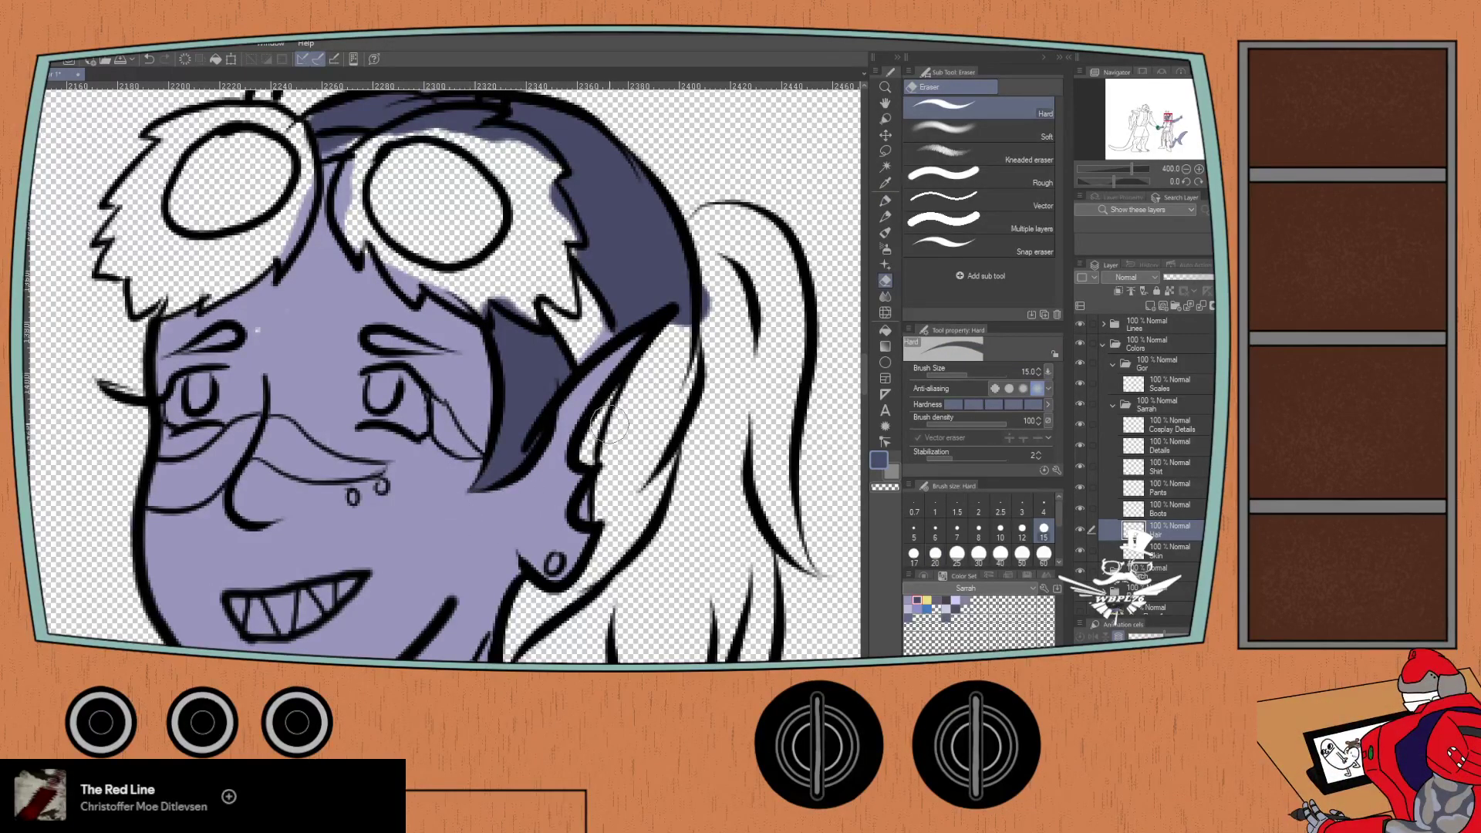
- Fill the hair behind the woman's ear and her ponytail with dark slate blue using the Milli pen at size 20
{"action": "key", "text": "p"}
{"action": "mouse_move", "coordinate": [682, 313]}
{"action": "left_mouse_down"}
{"action": "mouse_move", "coordinate": [660, 408]}
{"action": "mouse_move", "coordinate": [654, 383]}
{"action": "mouse_move", "coordinate": [609, 459]}
{"action": "mouse_move", "coordinate": [697, 385]}
{"action": "mouse_move", "coordinate": [636, 505]}
{"action": "mouse_move", "coordinate": [621, 463]}
{"action": "mouse_move", "coordinate": [612, 496]}
{"action": "mouse_move", "coordinate": [615, 479]}
{"action": "mouse_move", "coordinate": [663, 463]}
{"action": "left_mouse_up"}
{"action": "scroll", "coordinate": [663, 463], "scroll_direction": "down", "scroll_amount": 3}
{"action": "mouse_move", "coordinate": [655, 324]}
{"action": "left_mouse_down"}
{"action": "mouse_move", "coordinate": [590, 432]}
{"action": "mouse_move", "coordinate": [609, 386]}
{"action": "mouse_move", "coordinate": [554, 448]}
{"action": "mouse_move", "coordinate": [570, 416]}
{"action": "mouse_move", "coordinate": [532, 432]}
{"action": "mouse_move", "coordinate": [513, 486]}
{"action": "mouse_move", "coordinate": [530, 437]}
{"action": "mouse_move", "coordinate": [515, 487]}
{"action": "mouse_move", "coordinate": [613, 479]}
{"action": "mouse_move", "coordinate": [597, 438]}
{"action": "mouse_move", "coordinate": [740, 501]}
{"action": "mouse_move", "coordinate": [683, 478]}
{"action": "mouse_move", "coordinate": [749, 525]}
{"action": "mouse_move", "coordinate": [768, 440]}
{"action": "mouse_move", "coordinate": [755, 340]}
{"action": "mouse_move", "coordinate": [756, 353]}
{"action": "left_mouse_up"}
{"action": "mouse_move", "coordinate": [776, 303]}
{"action": "left_mouse_down"}
{"action": "mouse_move", "coordinate": [751, 501]}
{"action": "mouse_move", "coordinate": [721, 551]}
{"action": "mouse_move", "coordinate": [690, 540]}
{"action": "mouse_move", "coordinate": [632, 578]}
{"action": "mouse_move", "coordinate": [590, 570]}
{"action": "mouse_move", "coordinate": [589, 536]}
{"action": "mouse_move", "coordinate": [698, 316]}
{"action": "mouse_move", "coordinate": [692, 462]}
{"action": "mouse_move", "coordinate": [697, 391]}
{"action": "mouse_move", "coordinate": [725, 394]}
{"action": "mouse_move", "coordinate": [730, 319]}
{"action": "mouse_move", "coordinate": [710, 330]}
{"action": "mouse_move", "coordinate": [670, 452]}
{"action": "left_mouse_up"}
{"action": "mouse_move", "coordinate": [675, 392]}
{"action": "left_mouse_down"}
{"action": "mouse_move", "coordinate": [668, 281]}
{"action": "mouse_move", "coordinate": [692, 266]}
{"action": "mouse_move", "coordinate": [737, 287]}
{"action": "mouse_move", "coordinate": [756, 386]}
{"action": "mouse_move", "coordinate": [732, 501]}
{"action": "mouse_move", "coordinate": [721, 320]}
{"action": "mouse_move", "coordinate": [694, 321]}
{"action": "mouse_move", "coordinate": [684, 363]}
{"action": "mouse_move", "coordinate": [731, 549]}
{"action": "mouse_move", "coordinate": [765, 601]}
{"action": "left_mouse_up"}
{"action": "left_click_drag", "start_coordinate": [697, 512], "coordinate": [612, 340]}
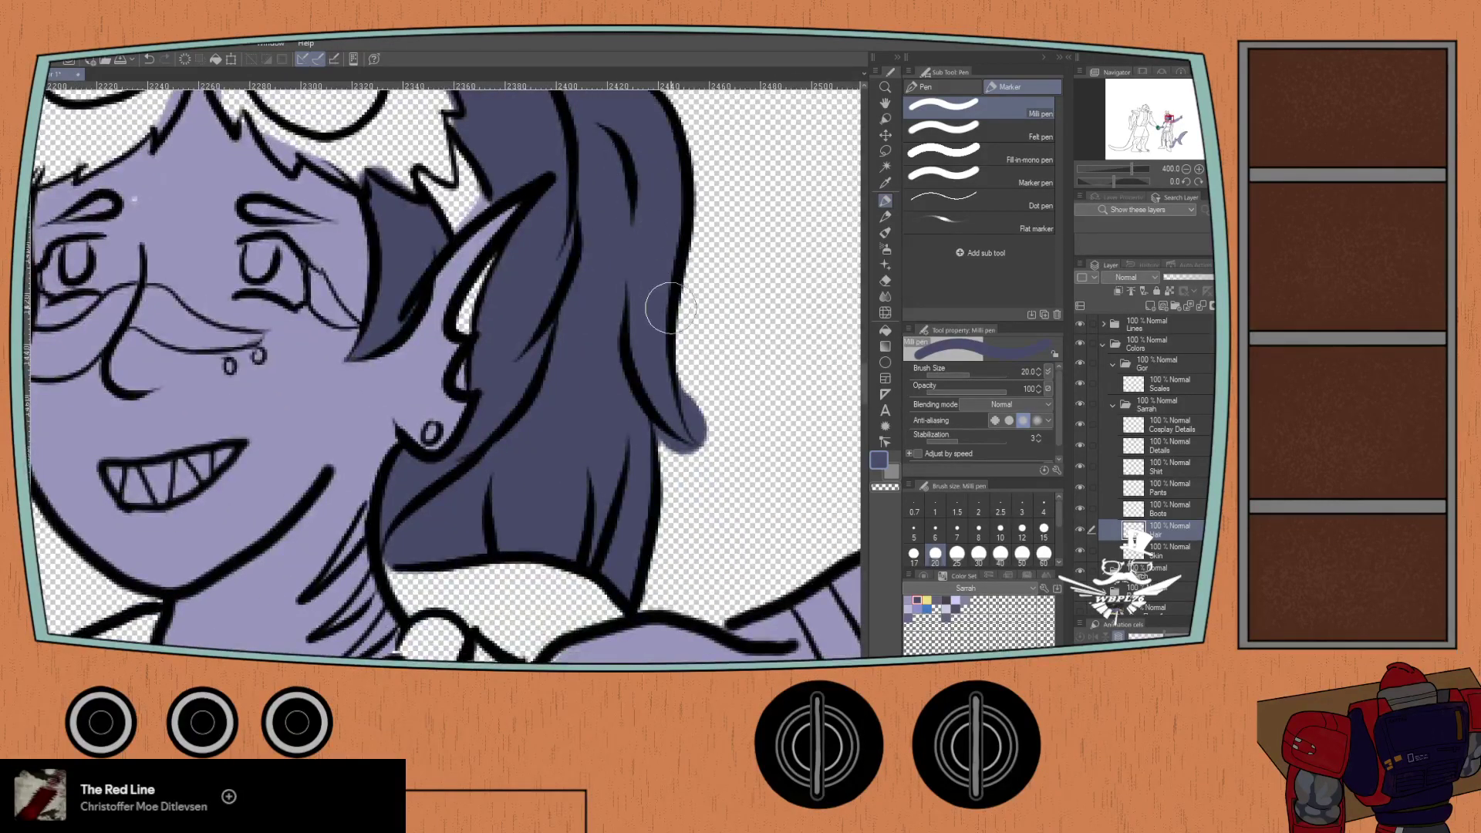
- Erase the dark slate blue spilling past the ponytail's tip with the Hard eraser, reducing its size to 6 for the fine edge
{"action": "key", "text": "e"}
{"action": "mouse_move", "coordinate": [690, 376]}
{"action": "left_mouse_down"}
{"action": "mouse_move", "coordinate": [708, 434]}
{"action": "mouse_move", "coordinate": [721, 428]}
{"action": "left_mouse_up"}
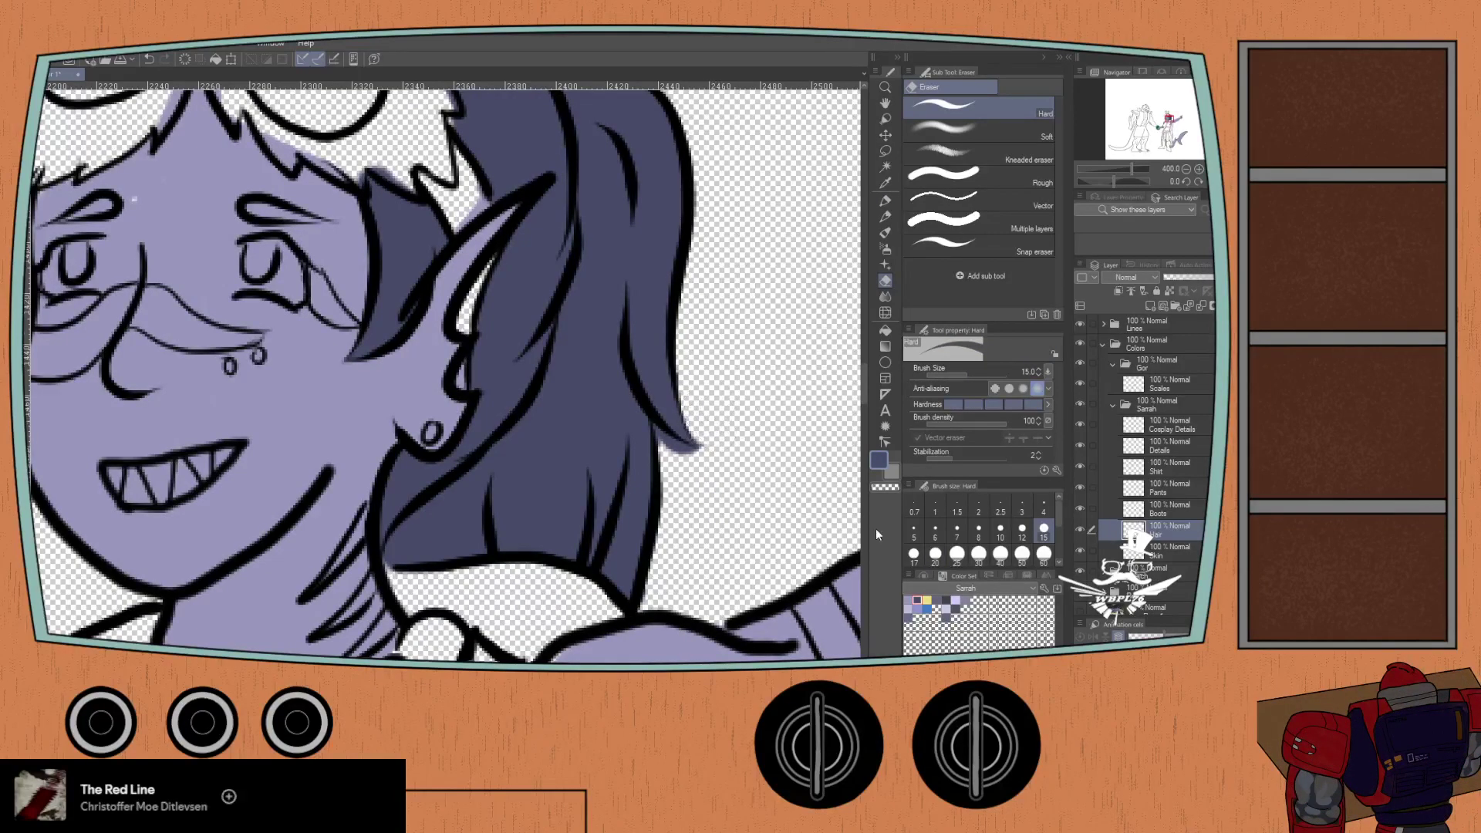
{"action": "left_click", "coordinate": [935, 532]}
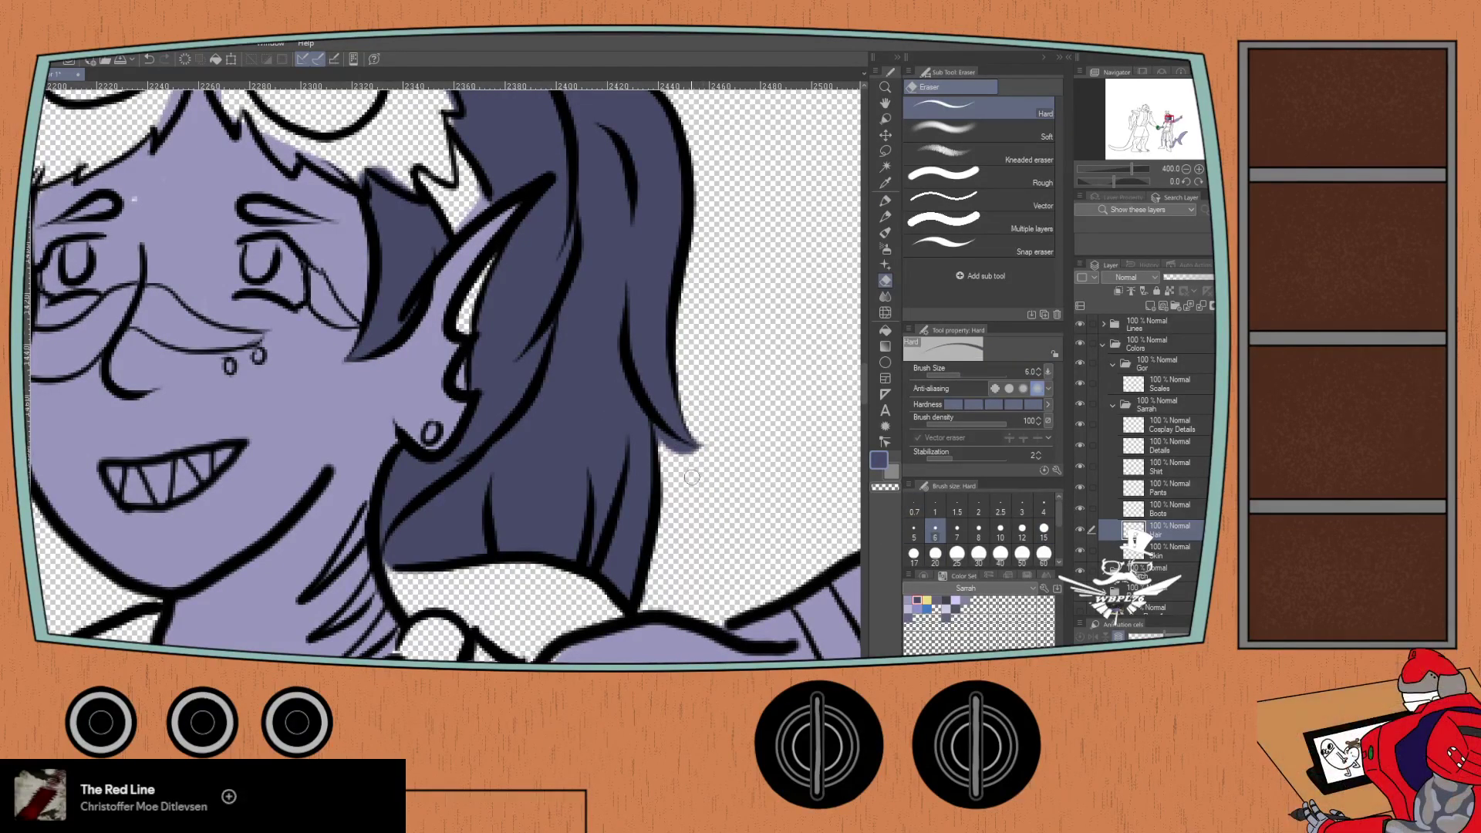
{"action": "scroll", "coordinate": [636, 417], "scroll_direction": "up", "scroll_amount": 2}
{"action": "mouse_move", "coordinate": [636, 417]}
{"action": "left_mouse_down"}
{"action": "mouse_move", "coordinate": [623, 383]}
{"action": "mouse_move", "coordinate": [692, 423]}
{"action": "mouse_move", "coordinate": [628, 400]}
{"action": "left_mouse_up"}
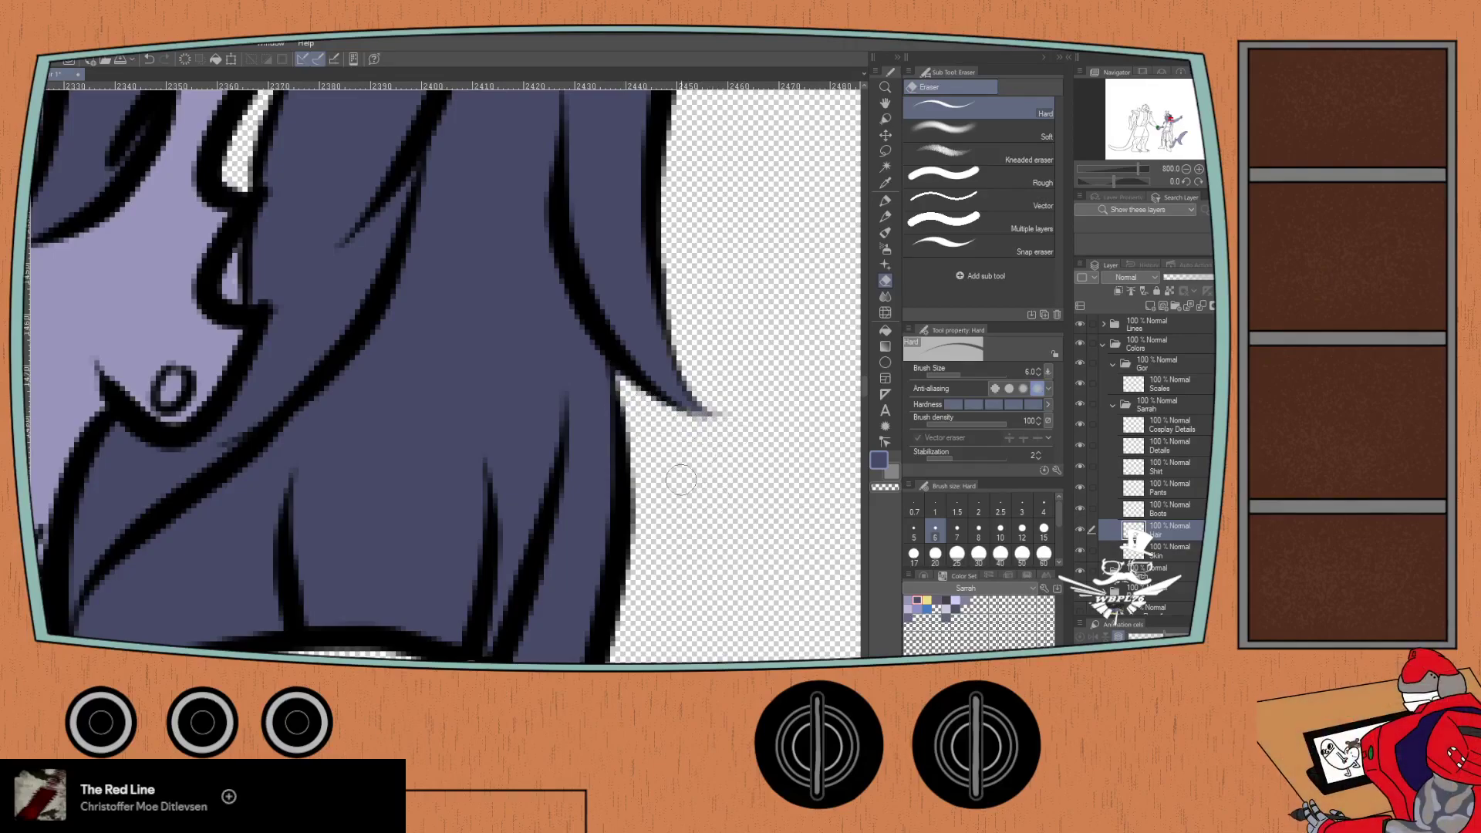
- Dock the woman's full-color reference image in a narrow pane above the drawing and show her face in it
{"action": "scroll", "coordinate": [370, 370], "scroll_direction": "down", "scroll_amount": 4}
{"action": "scroll", "coordinate": [307, 485], "scroll_direction": "down", "scroll_amount": 4}
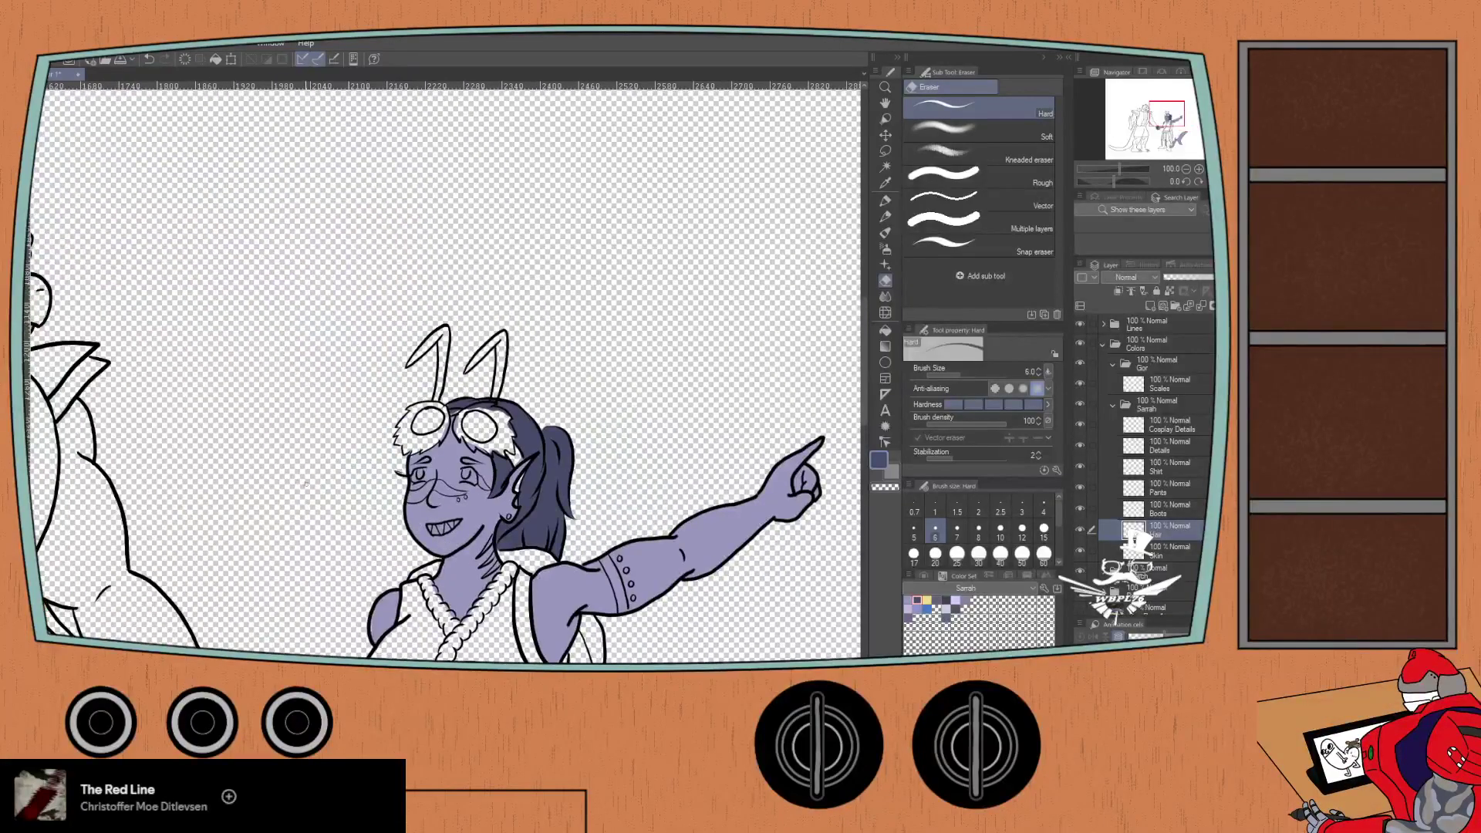
{"action": "left_click_drag", "start_coordinate": [355, 531], "coordinate": [357, 257]}
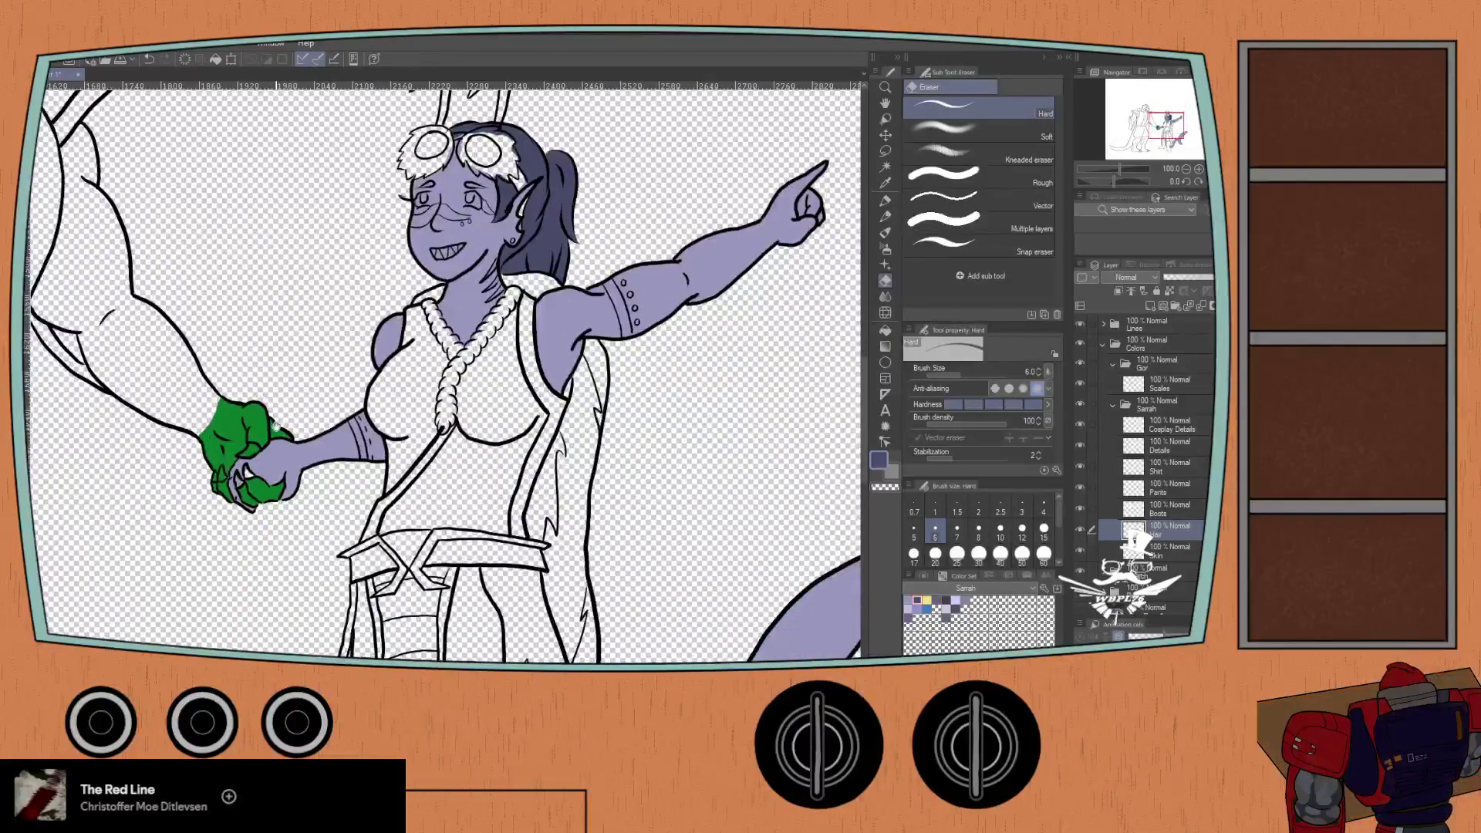
{"action": "left_click_drag", "start_coordinate": [760, 433], "coordinate": [769, 514]}
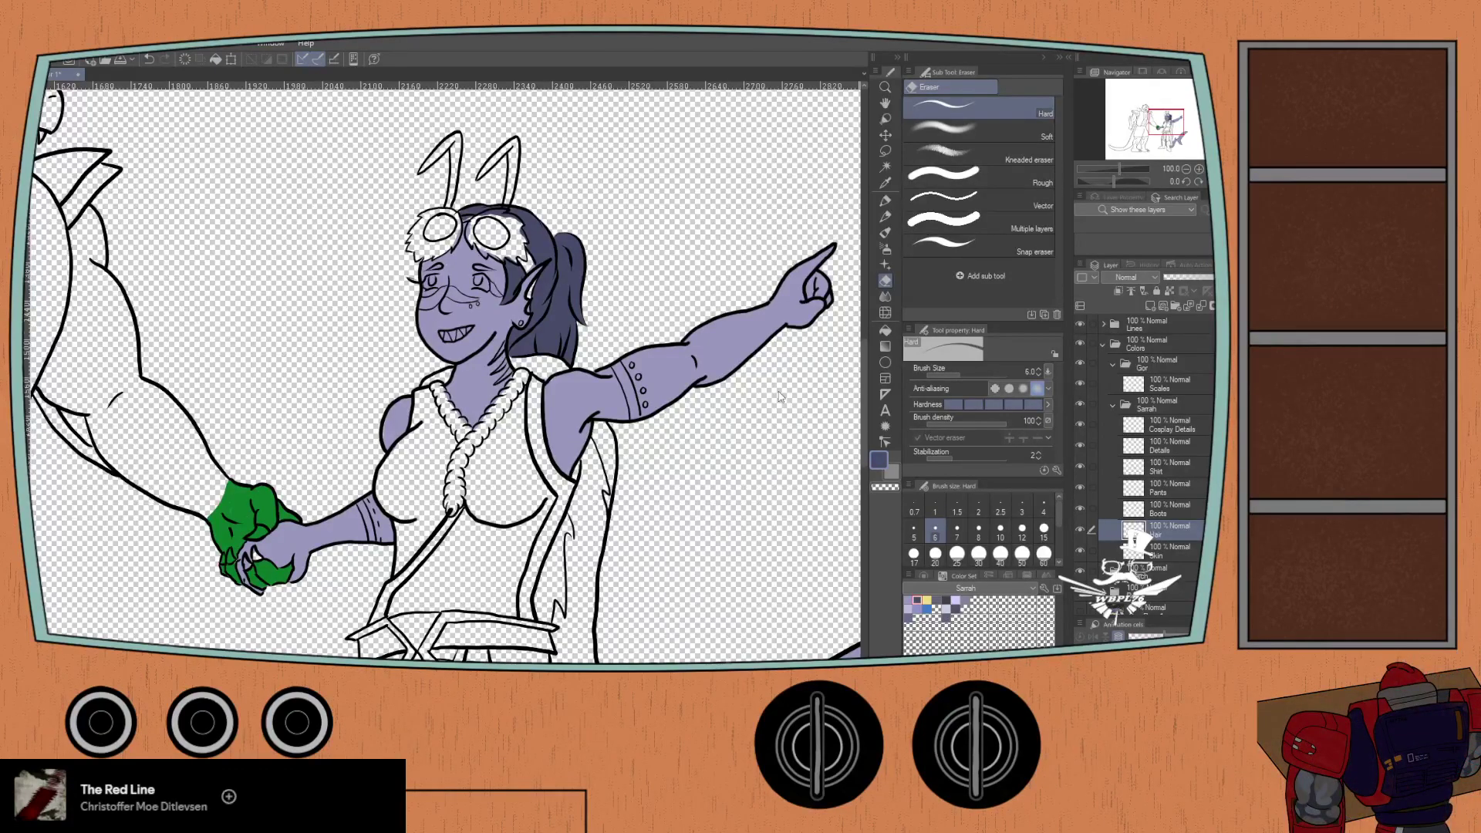
{"action": "left_click", "coordinate": [696, 516]}
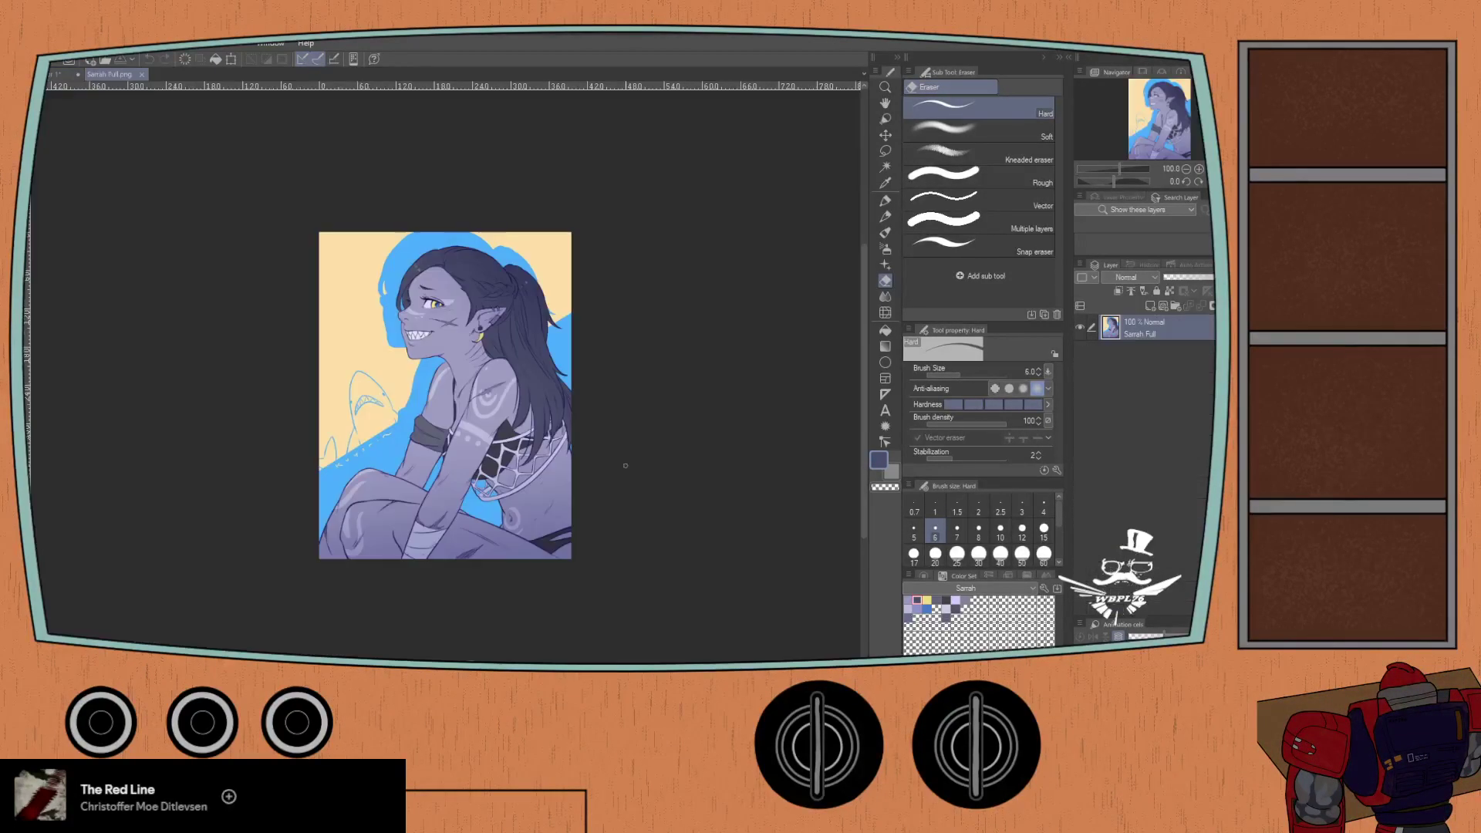
{"action": "left_click_drag", "start_coordinate": [92, 73], "coordinate": [57, 82]}
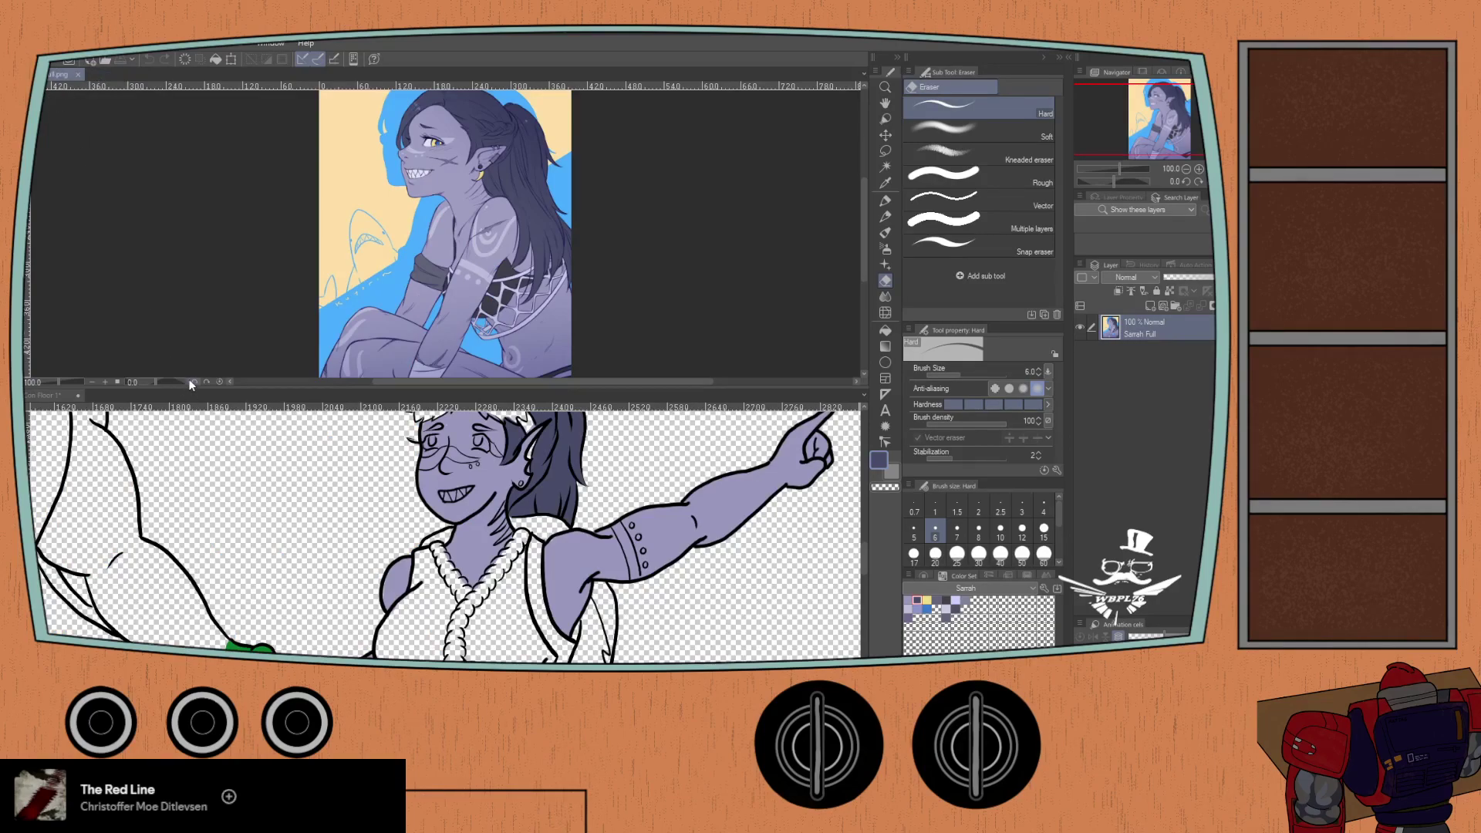
{"action": "left_click_drag", "start_coordinate": [196, 387], "coordinate": [195, 223]}
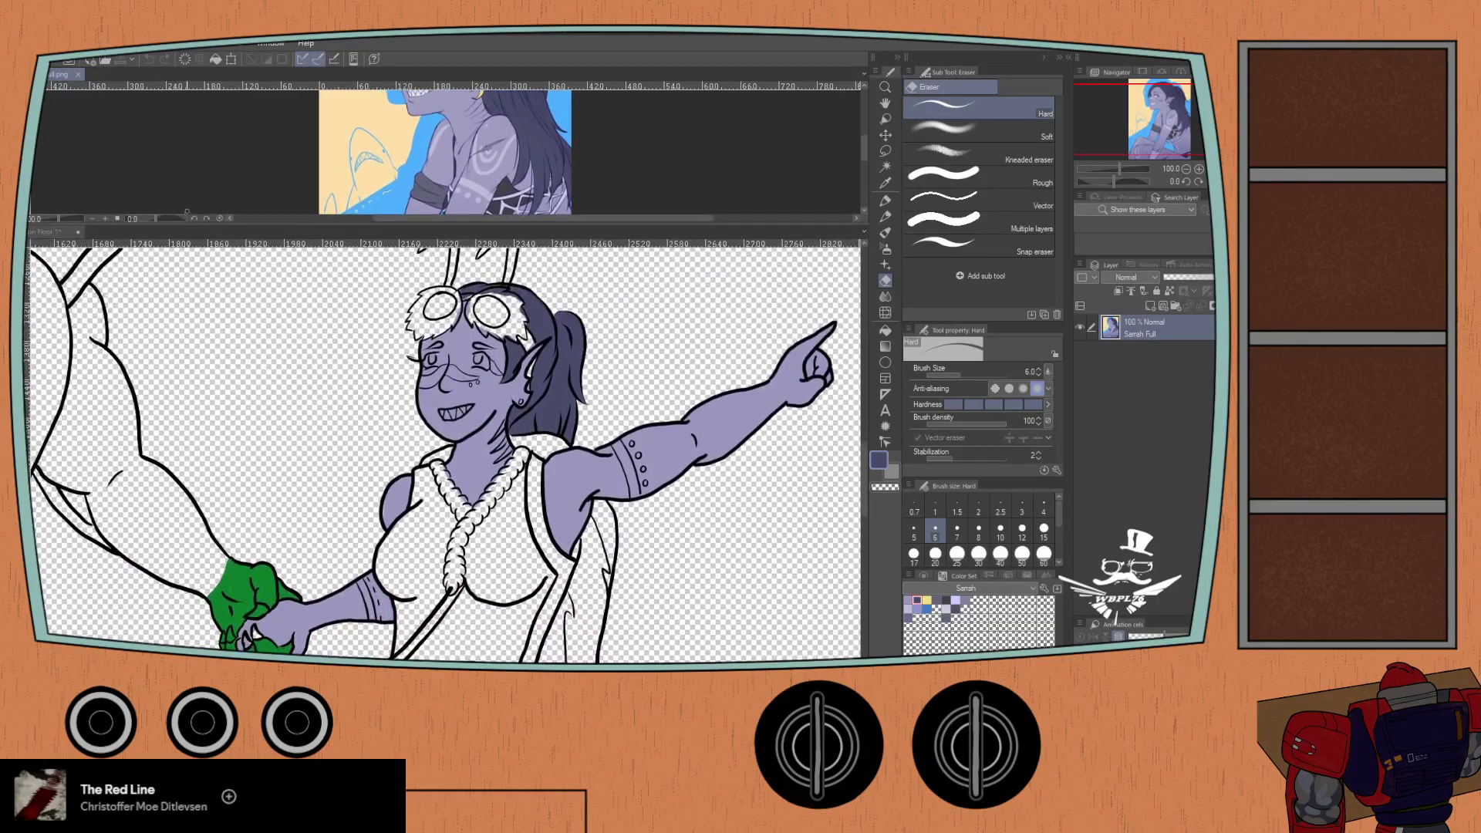
{"action": "mouse_move", "coordinate": [374, 116]}
{"action": "left_mouse_down"}
{"action": "mouse_move", "coordinate": [699, 150]}
{"action": "mouse_move", "coordinate": [708, 135]}
{"action": "mouse_move", "coordinate": [764, 128]}
{"action": "mouse_move", "coordinate": [717, 177]}
{"action": "left_mouse_up"}
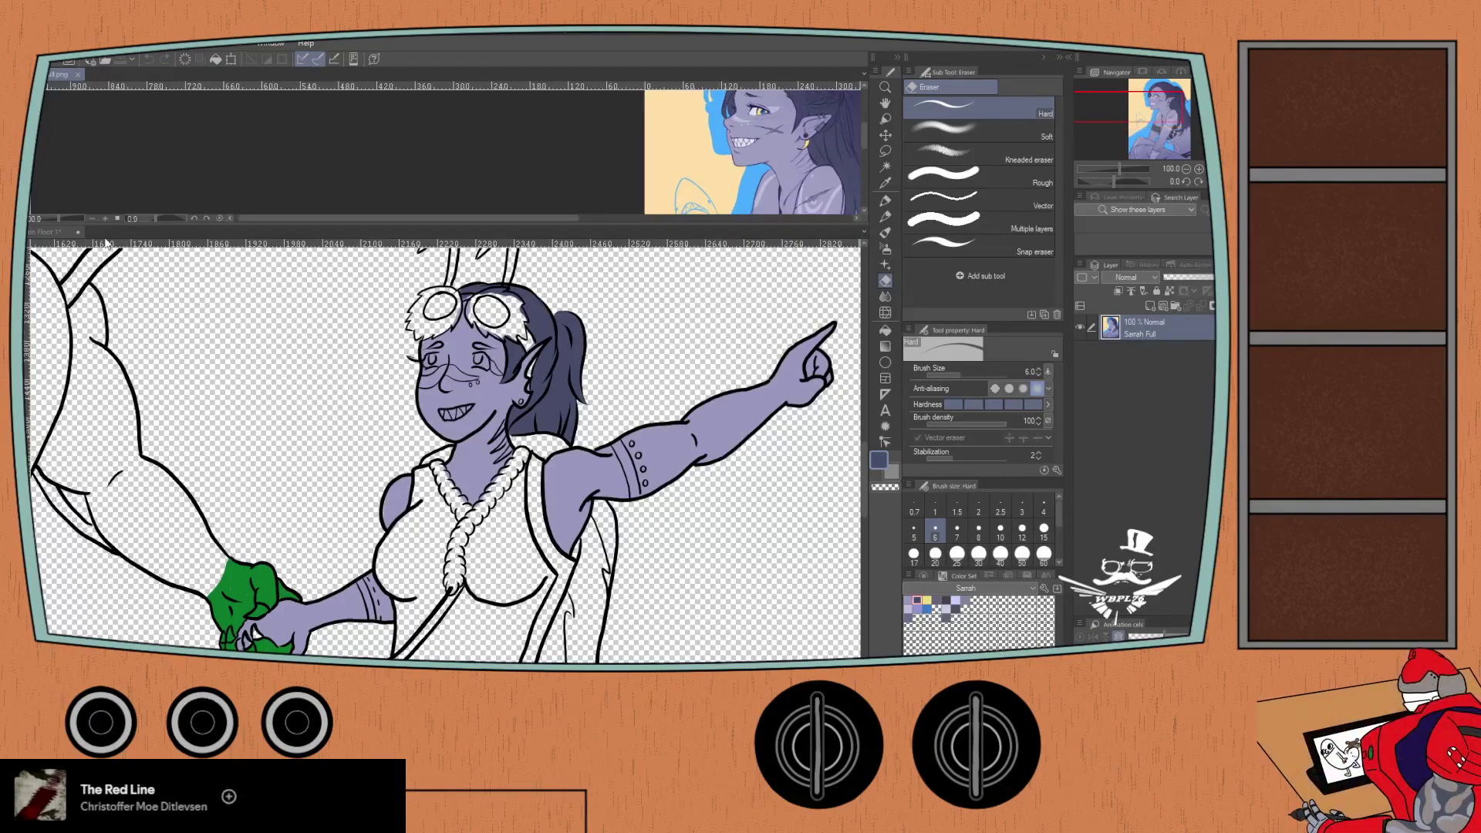
- Compare the lavender and slate swatches in the woman's color set with the hair color sampled from the reference image
{"action": "left_click", "coordinate": [917, 609]}
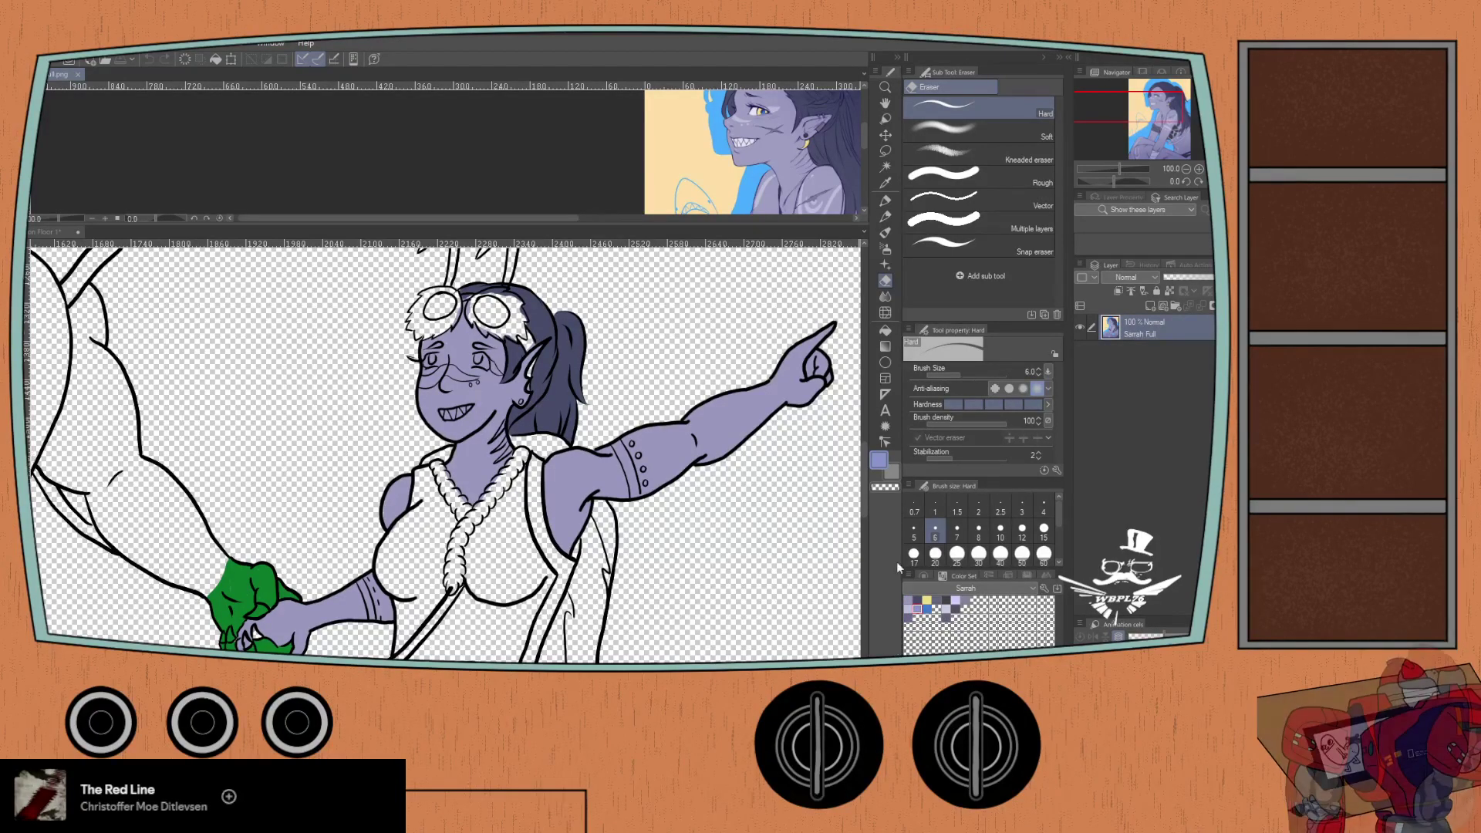
{"action": "left_click", "coordinate": [920, 575]}
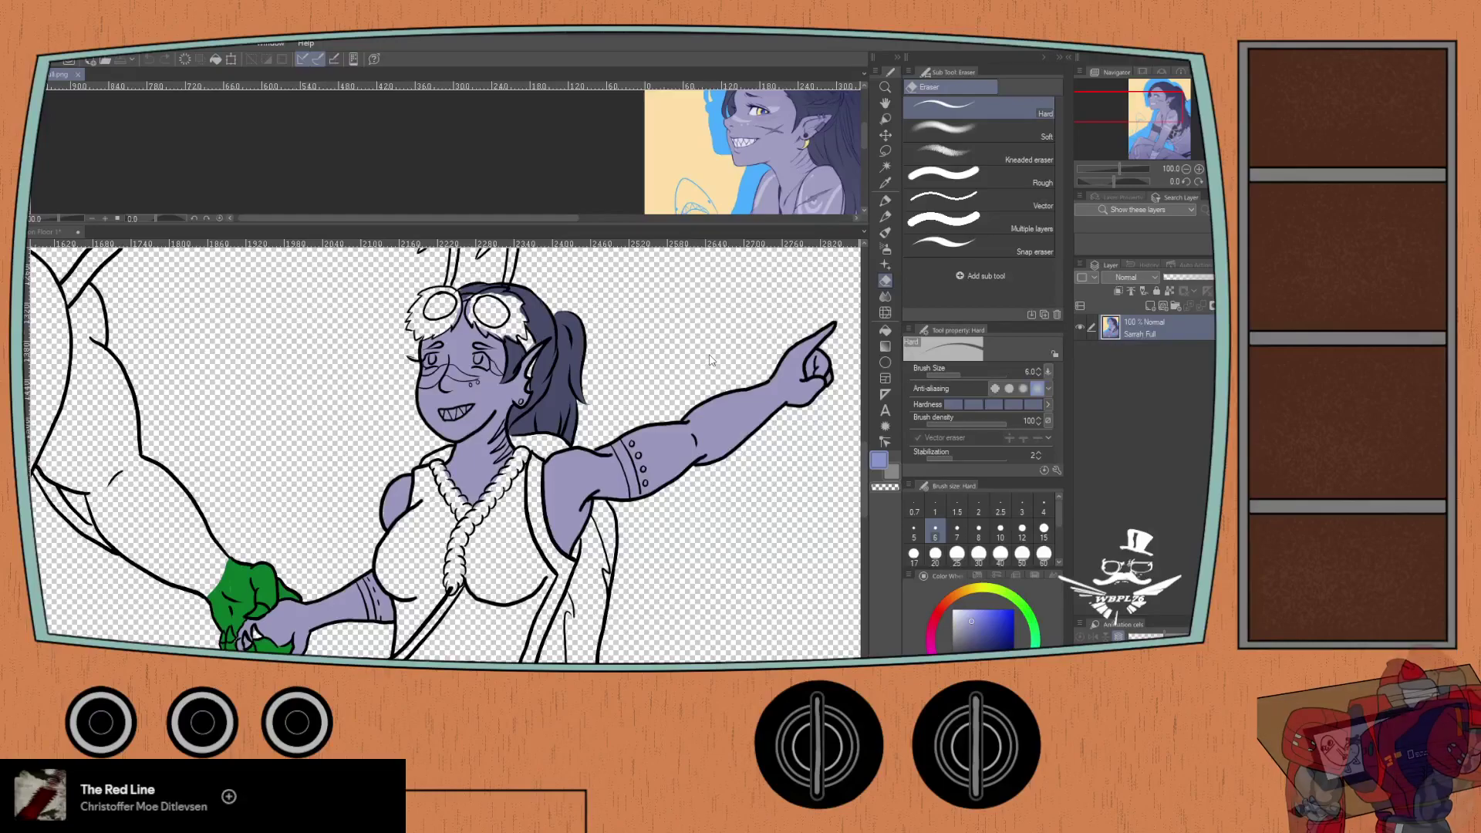
{"action": "left_click", "coordinate": [52, 243]}
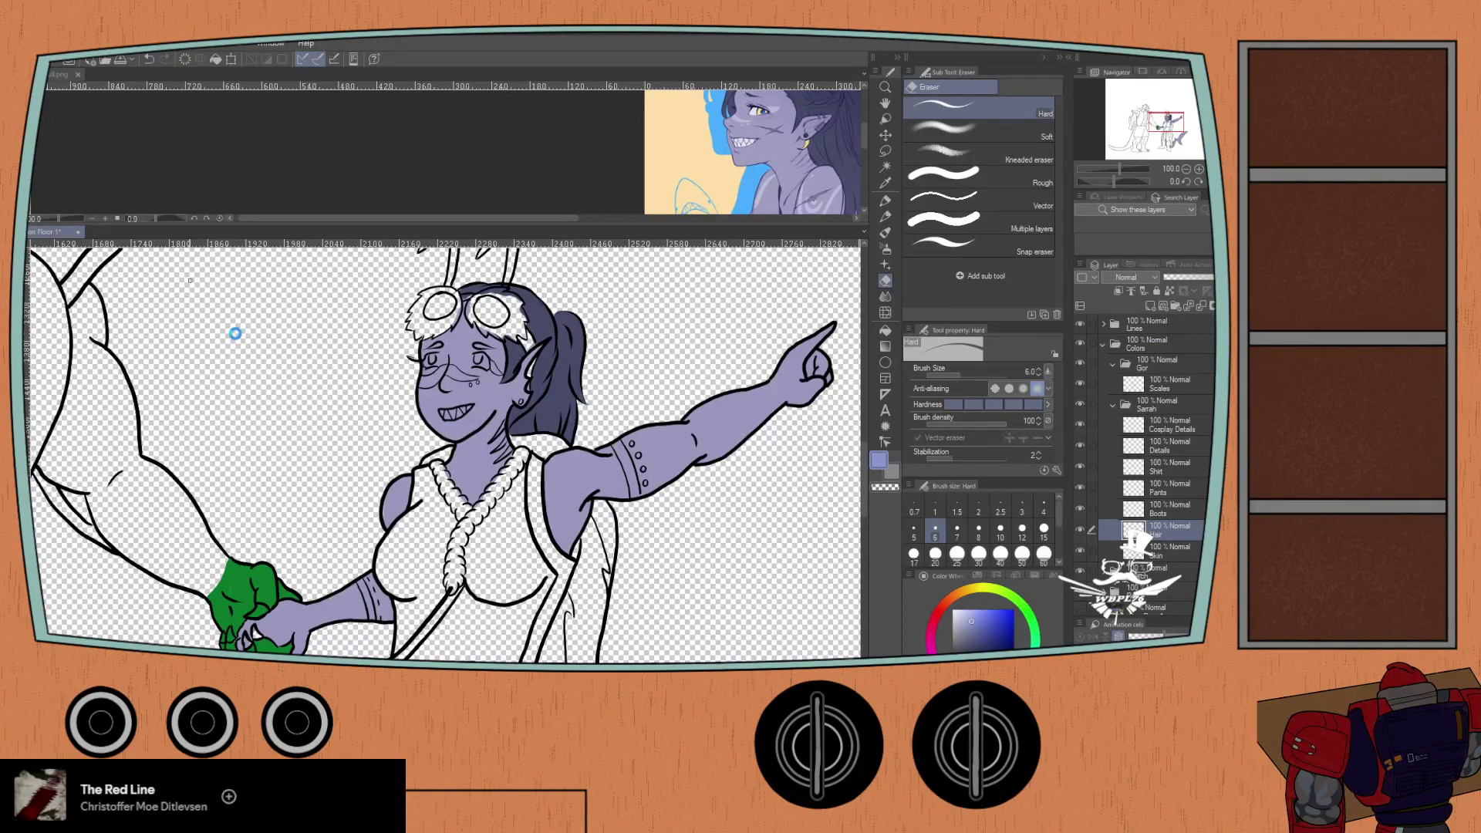
{"action": "key", "text": "i"}
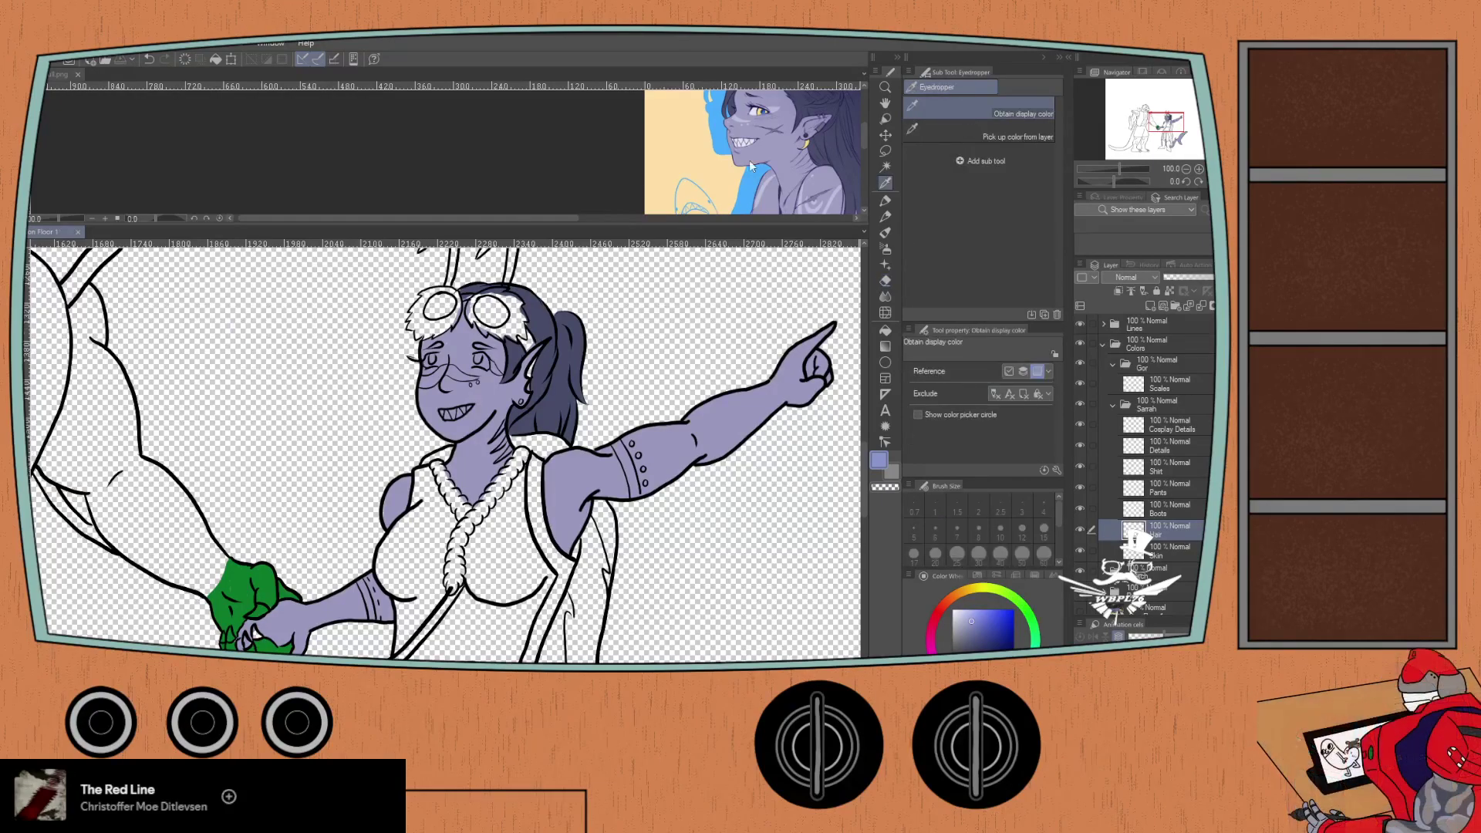
{"action": "left_click", "coordinate": [463, 113]}
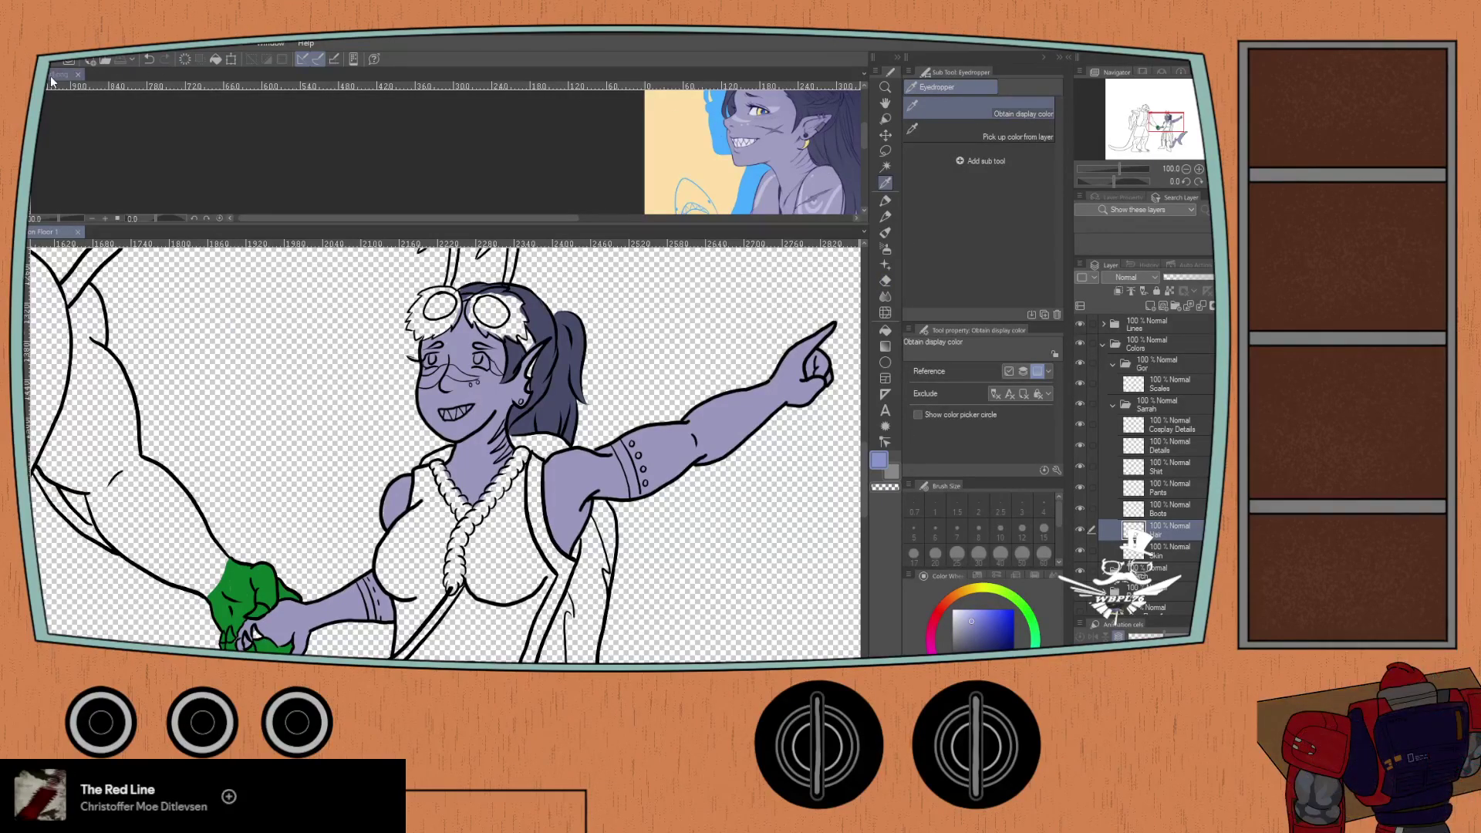
{"action": "left_click", "coordinate": [848, 171]}
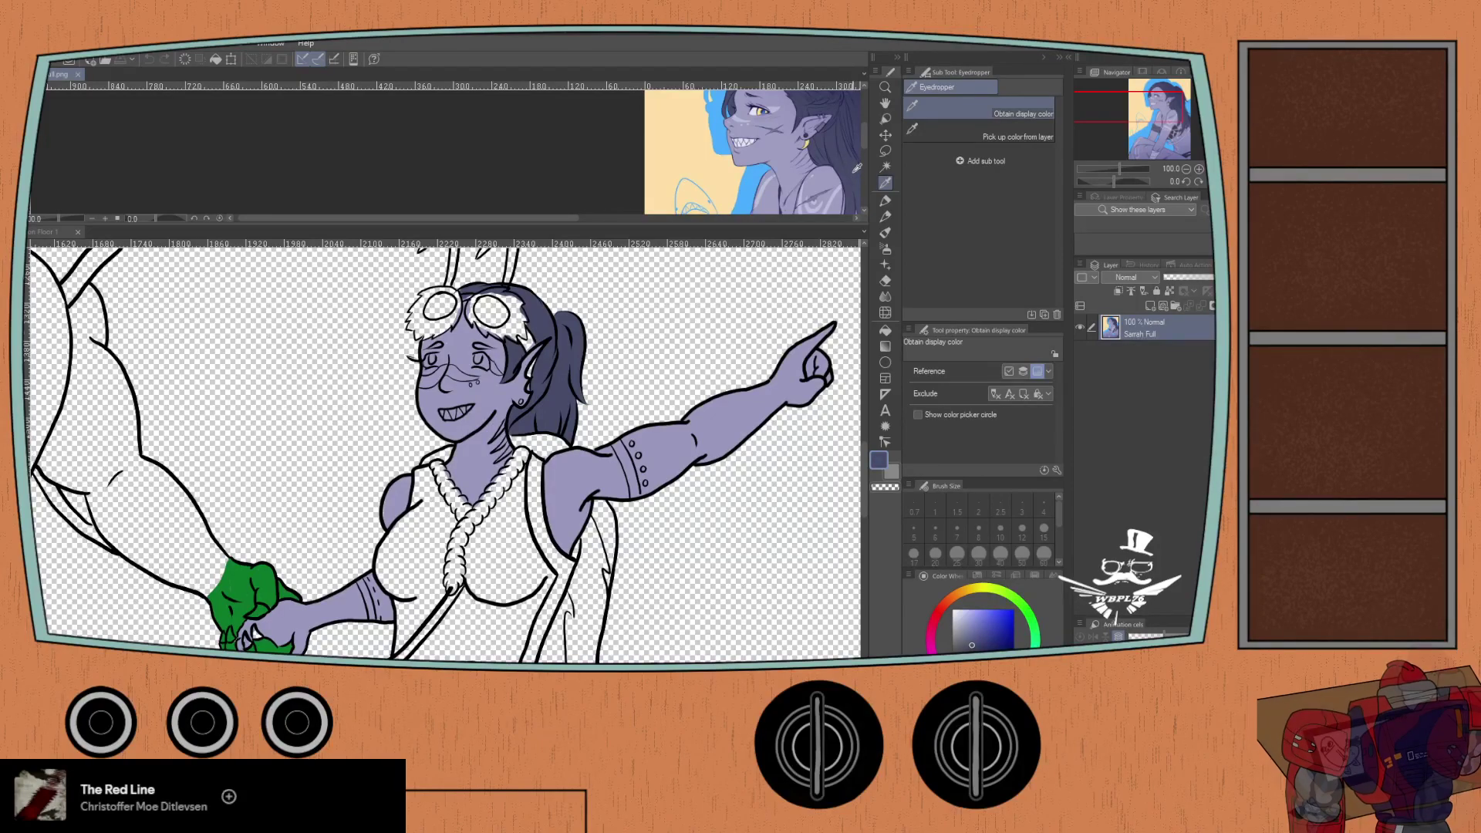
{"action": "left_click", "coordinate": [977, 578]}
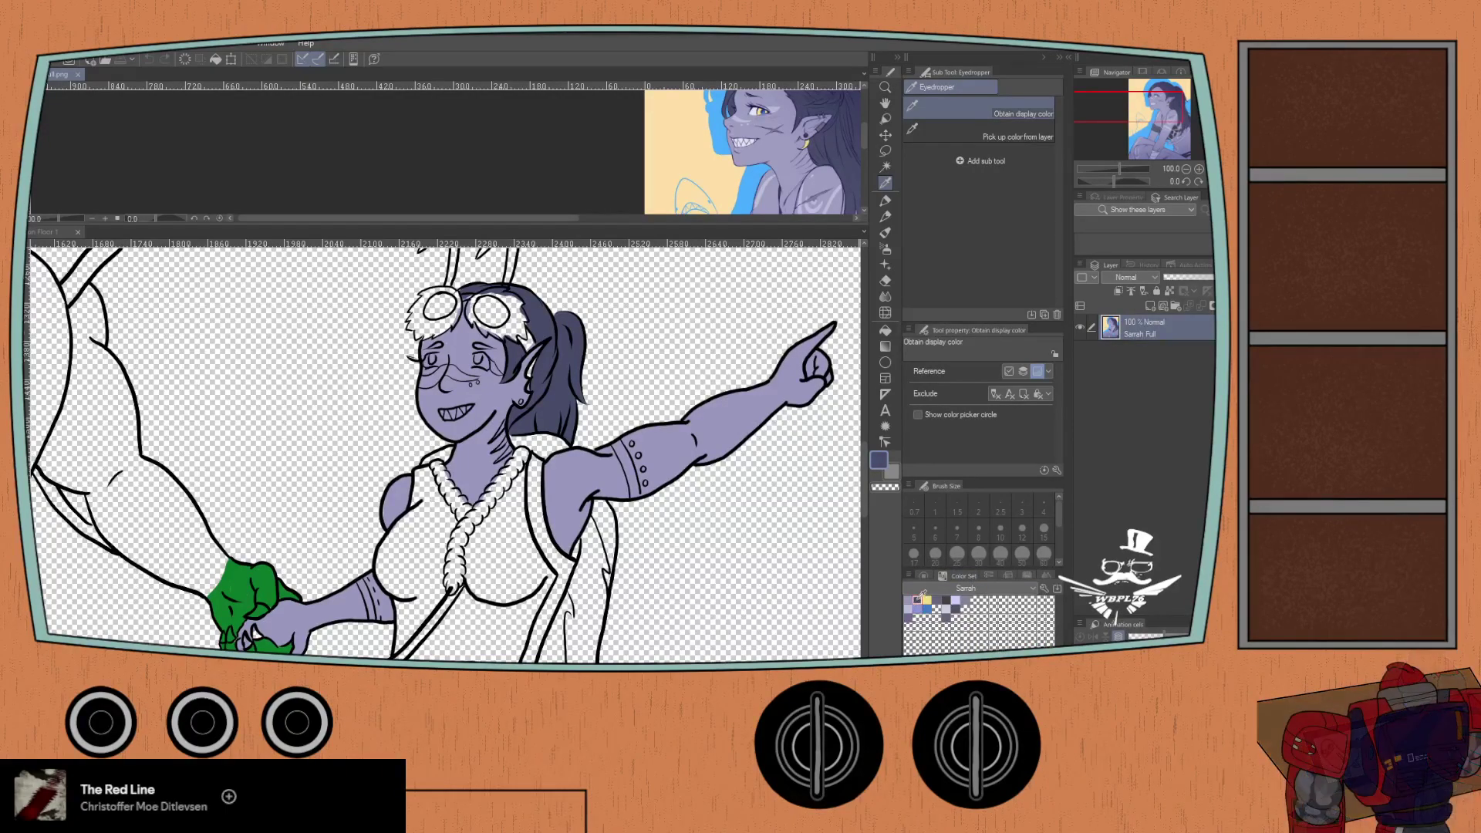
{"action": "left_click", "coordinate": [915, 600]}
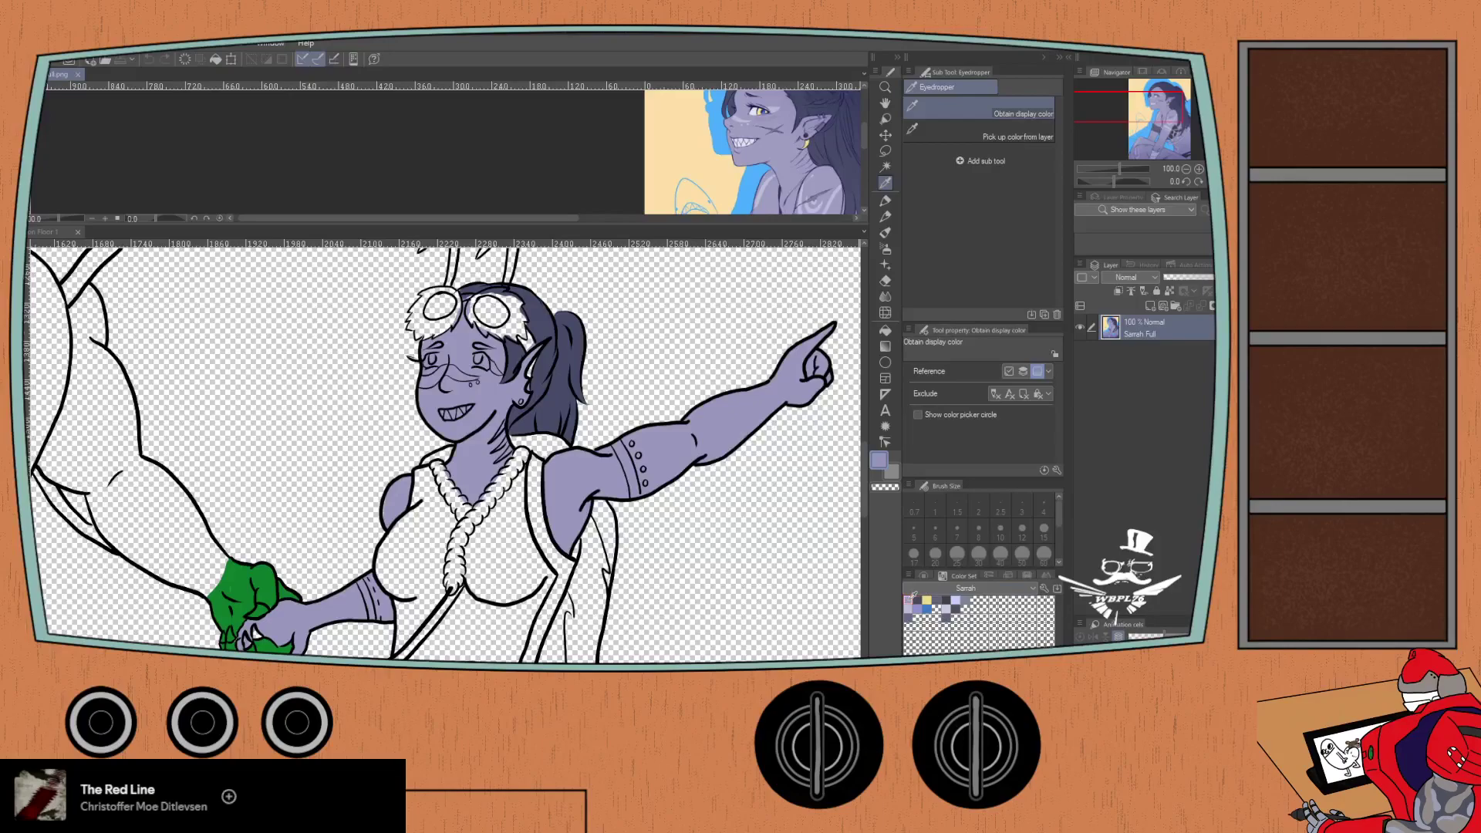
{"action": "left_click", "coordinate": [918, 602]}
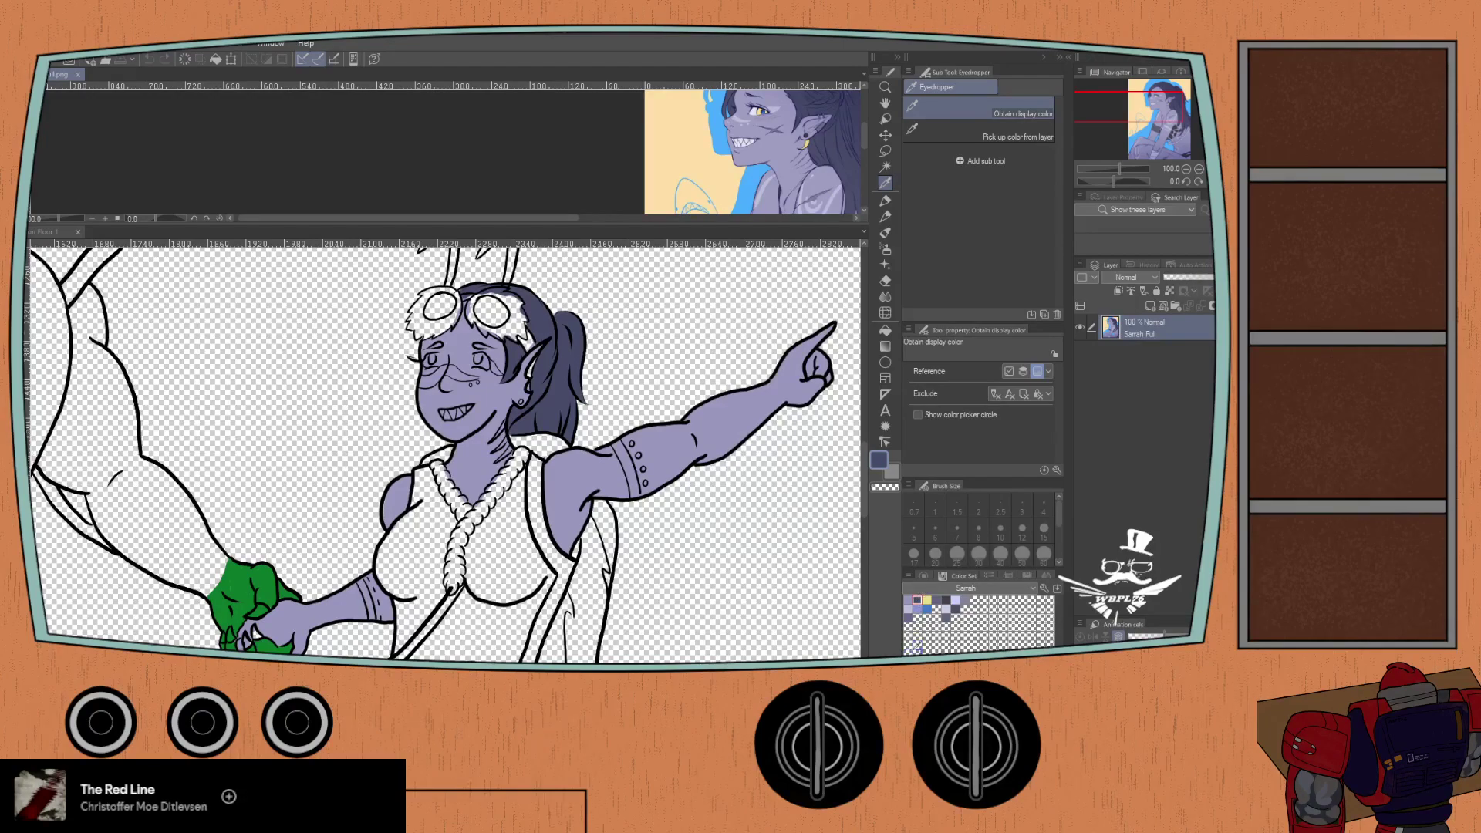
{"action": "left_click", "coordinate": [936, 600]}
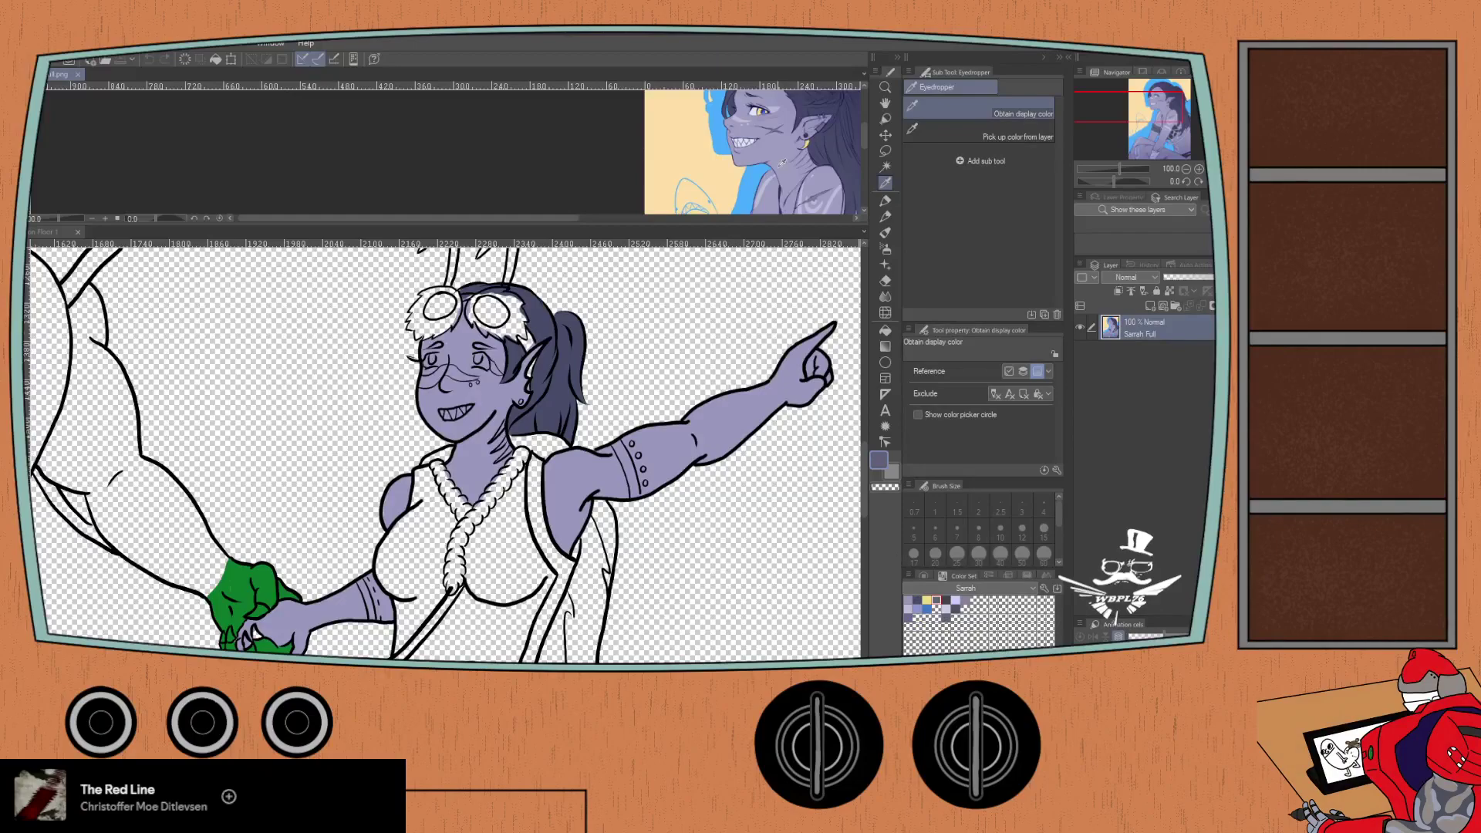
- Sample a medium purple from the swirl marking on the reference woman's shoulder and check it on the color wheel
{"action": "scroll", "coordinate": [688, 124], "scroll_direction": "up", "scroll_amount": 6}
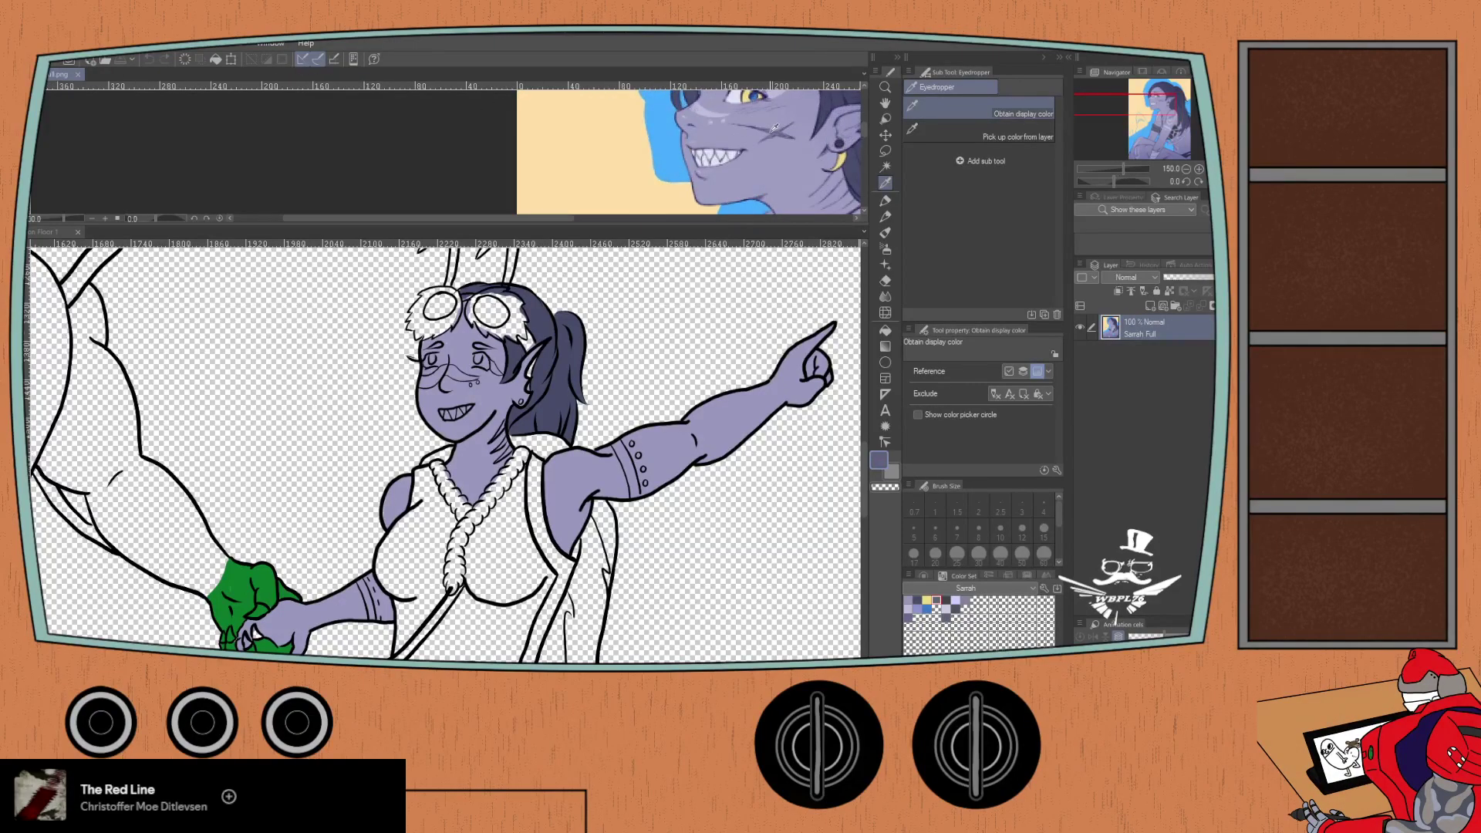
{"action": "scroll", "coordinate": [755, 120], "scroll_direction": "down", "scroll_amount": 6}
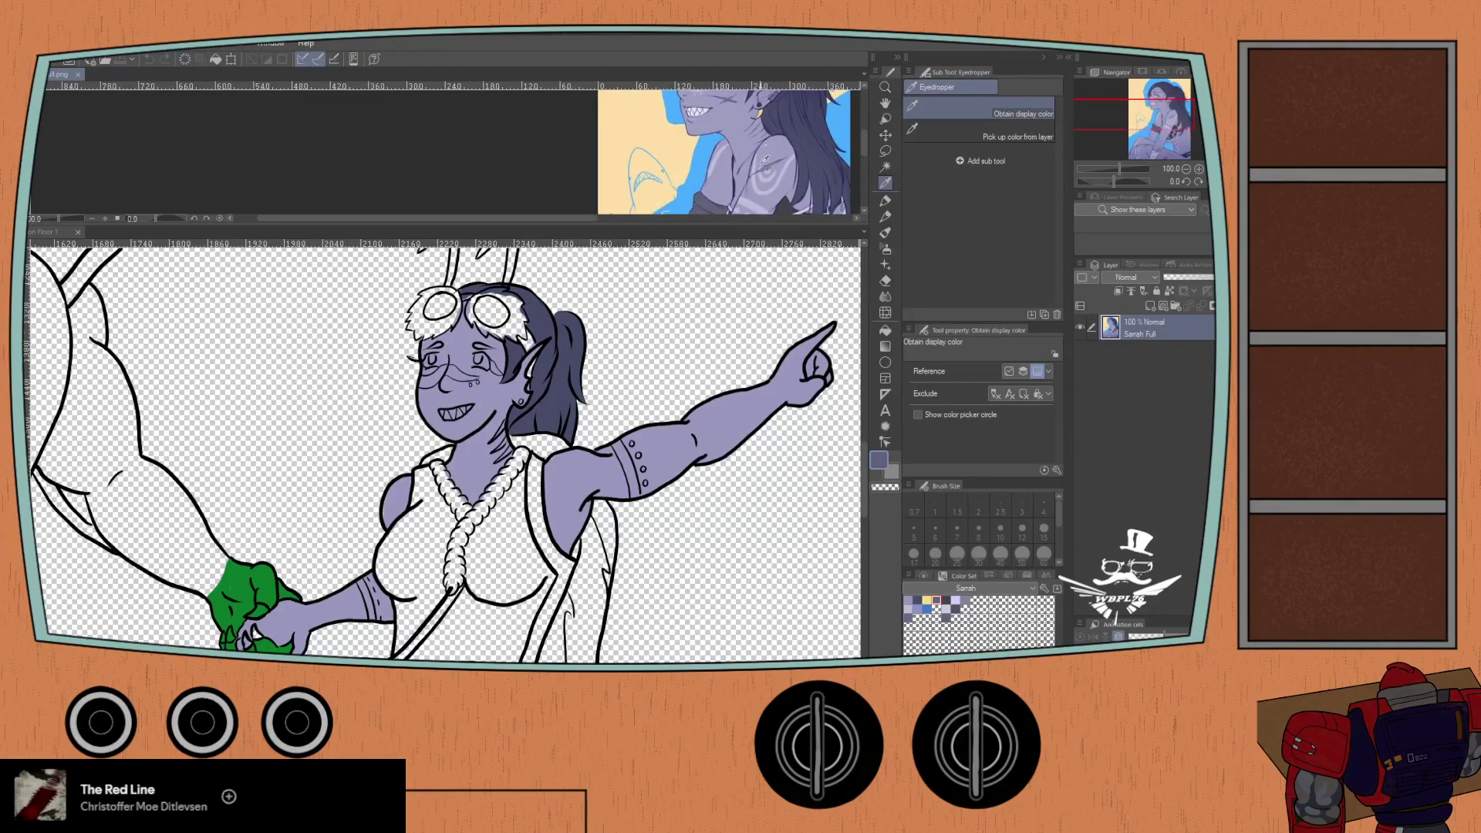
{"action": "scroll", "coordinate": [788, 139], "scroll_direction": "up", "scroll_amount": 2}
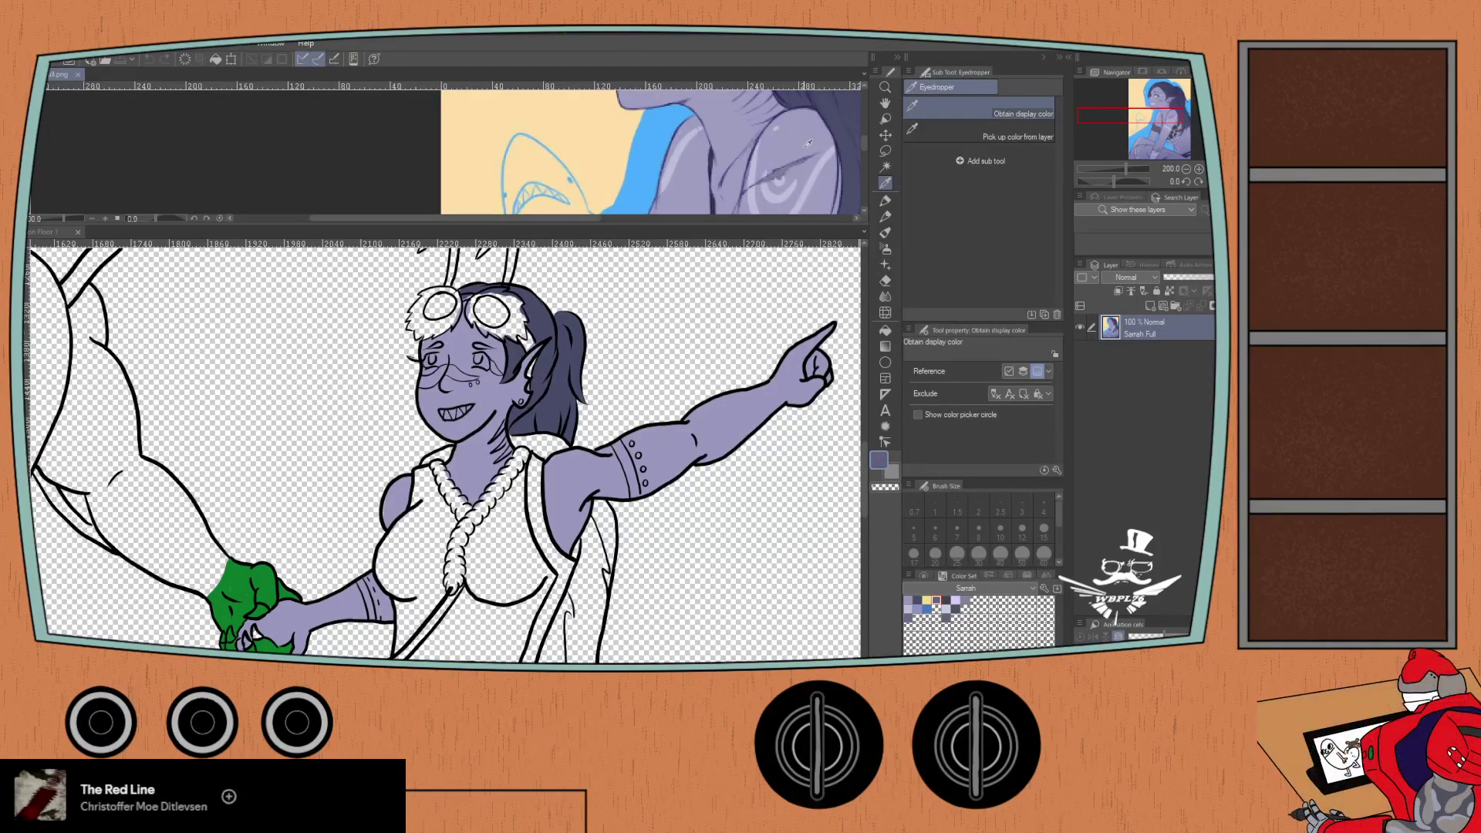
{"action": "left_click", "coordinate": [780, 173]}
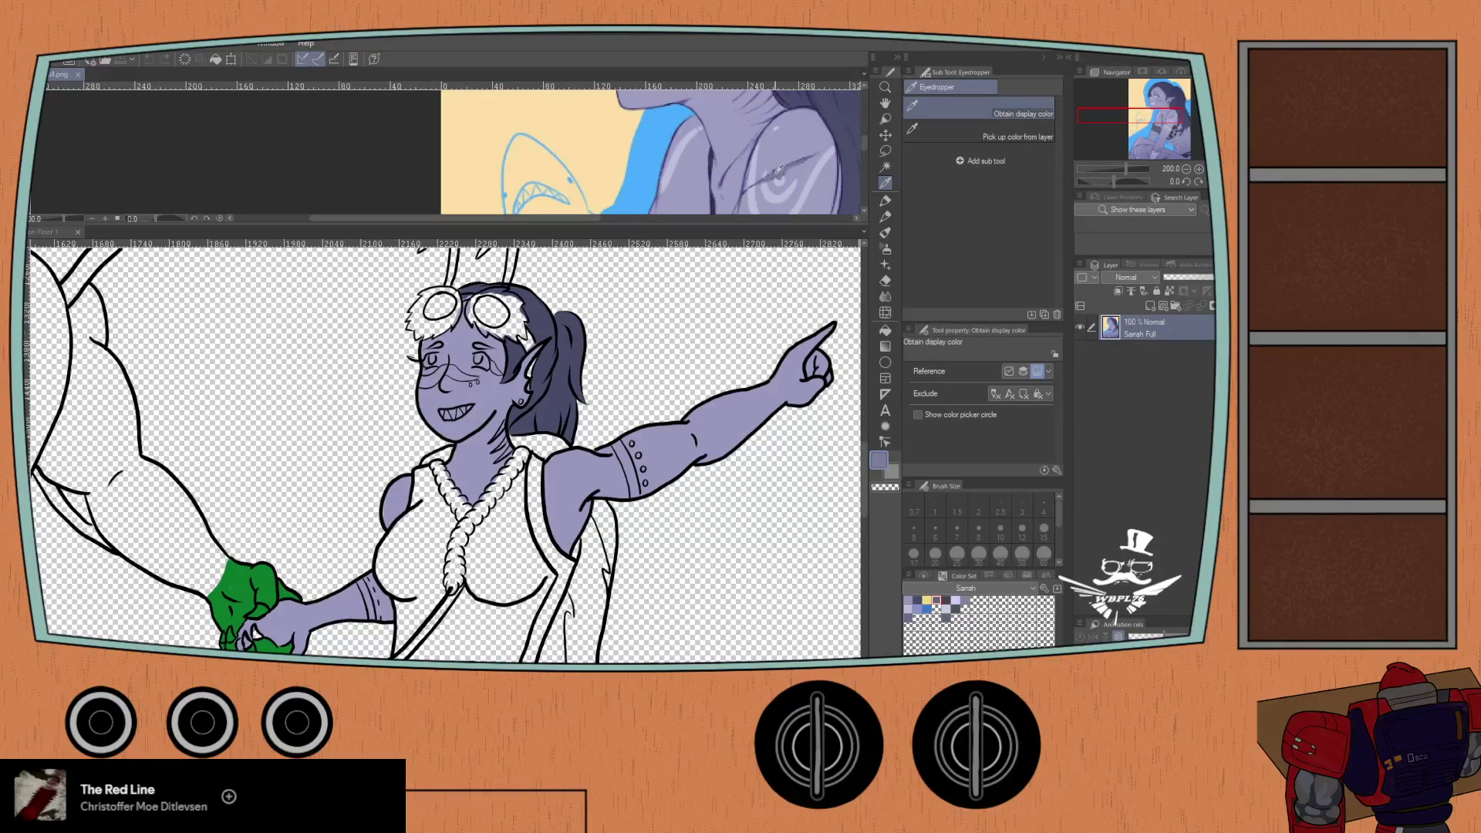
{"action": "left_click", "coordinate": [49, 233]}
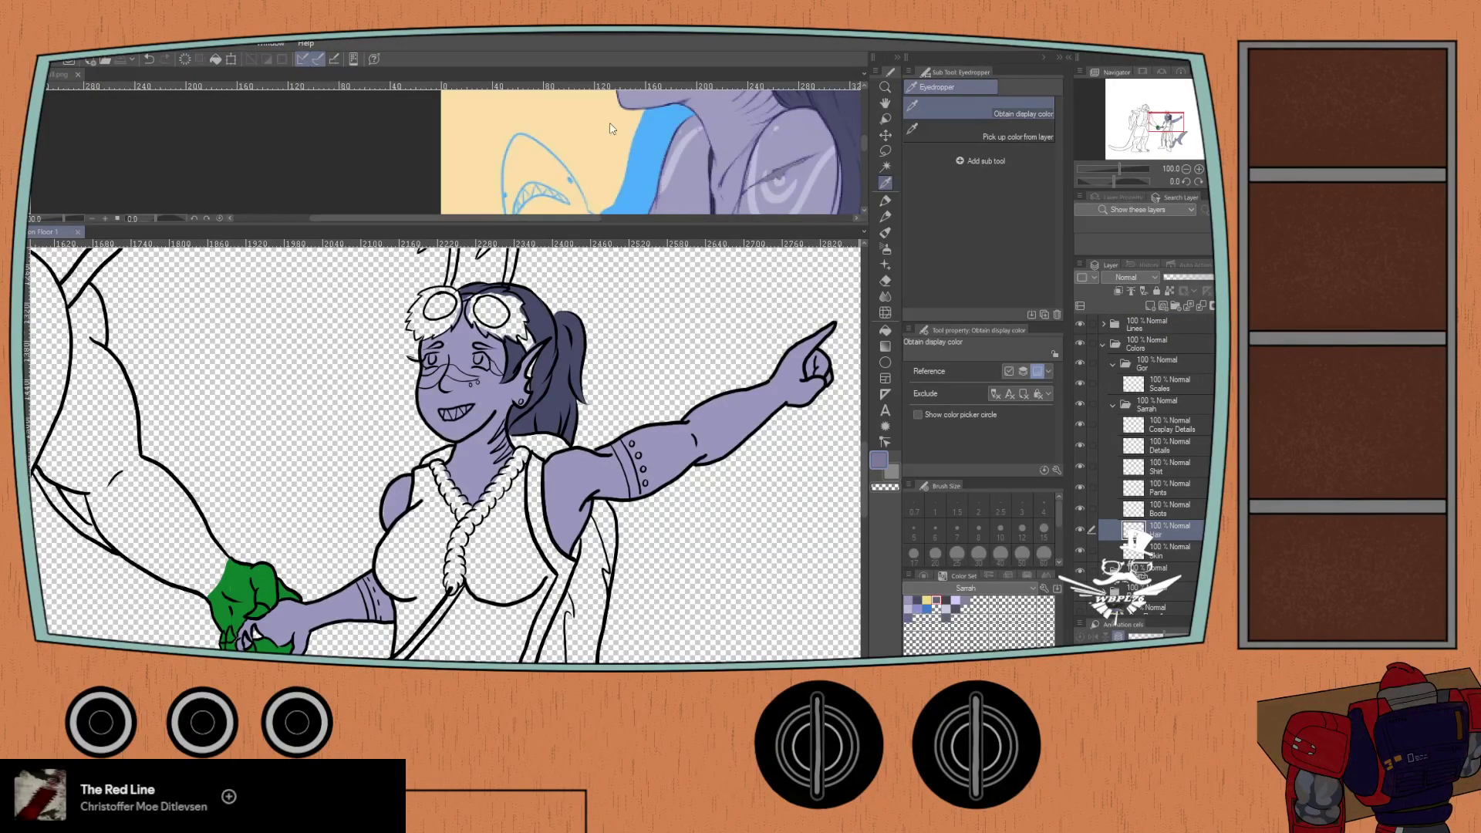
{"action": "left_click", "coordinate": [54, 80]}
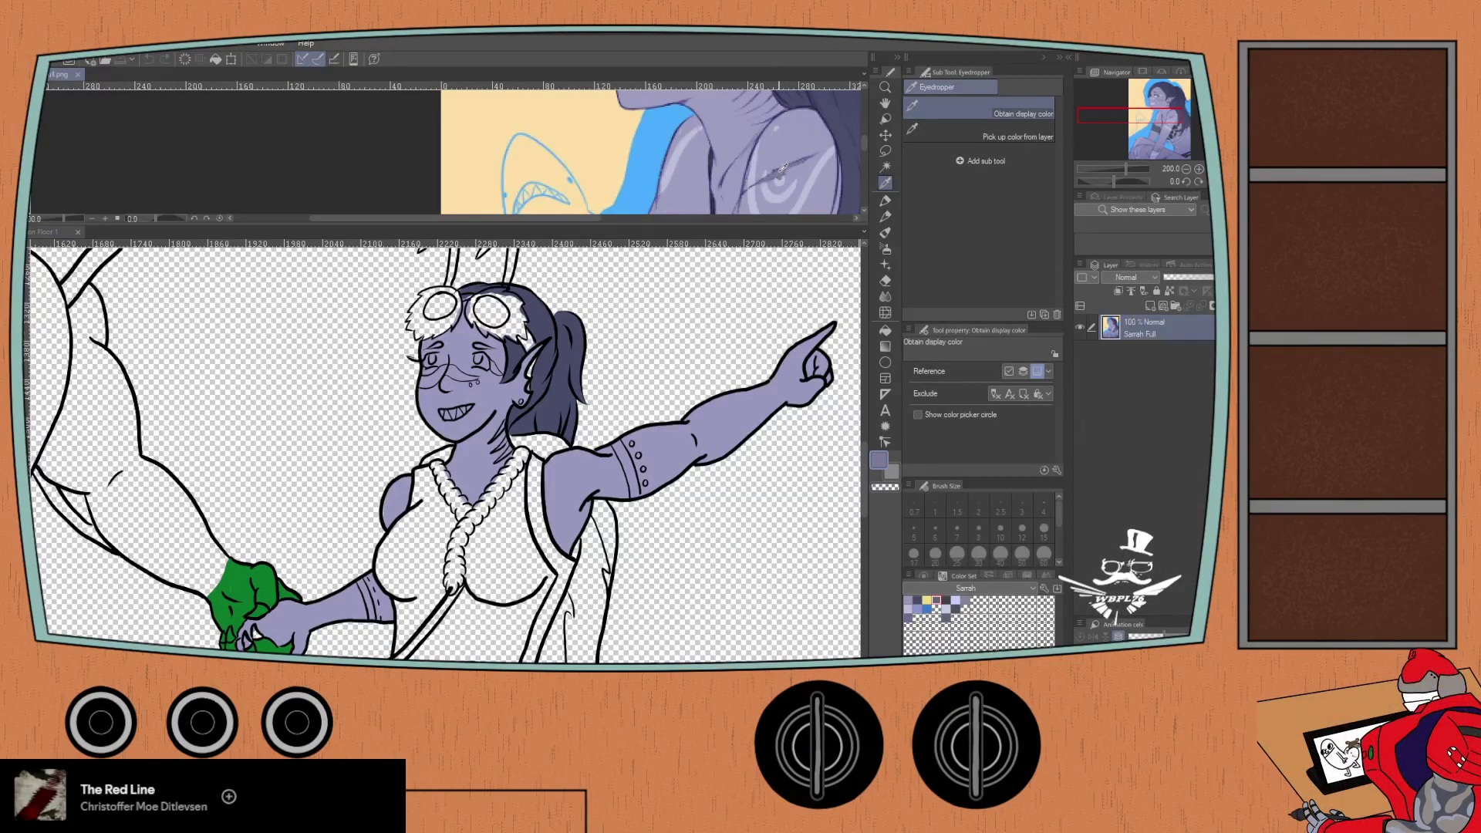
{"action": "left_click", "coordinate": [49, 238]}
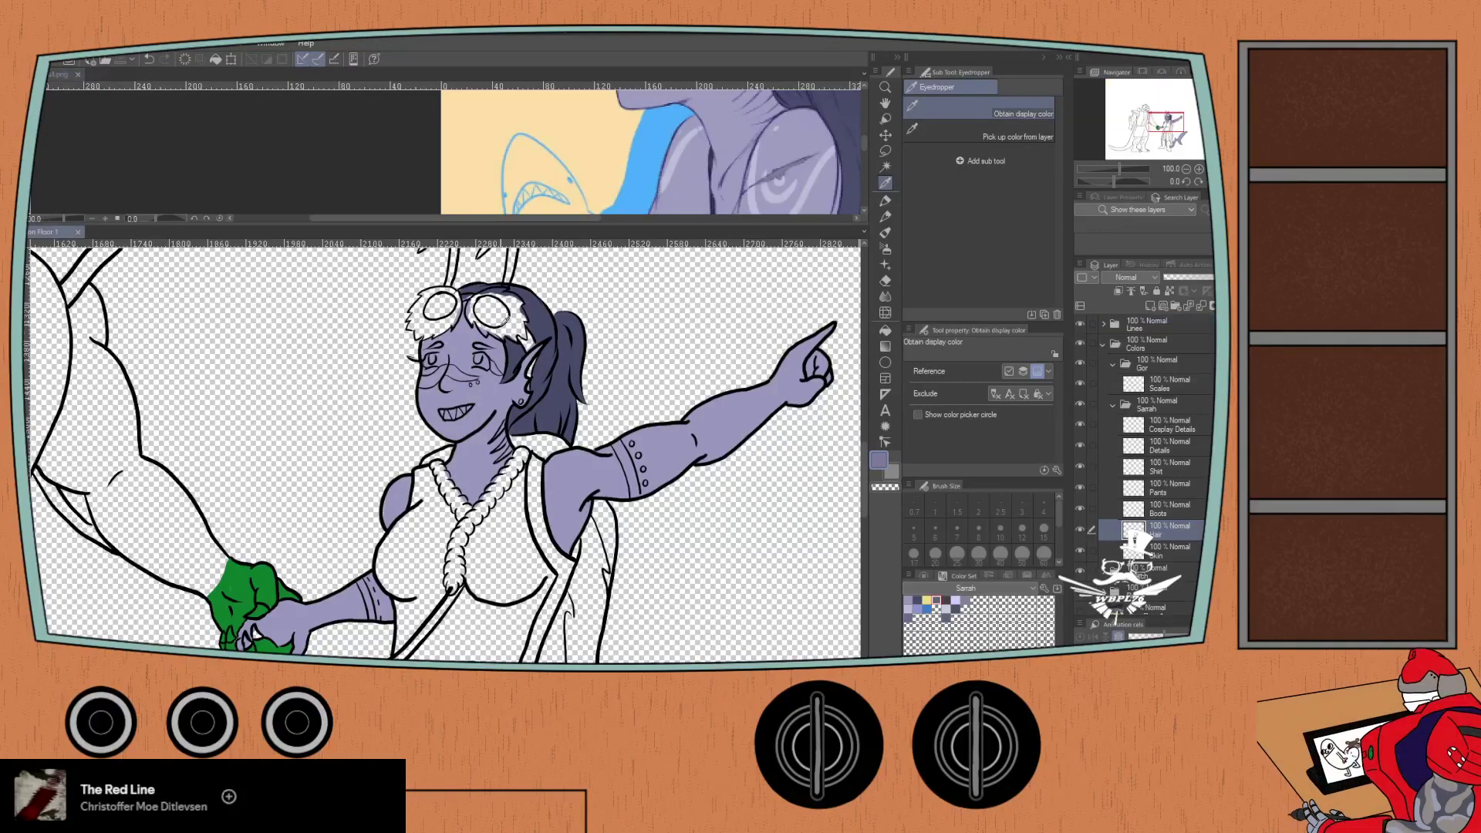
{"action": "left_click", "coordinate": [923, 576]}
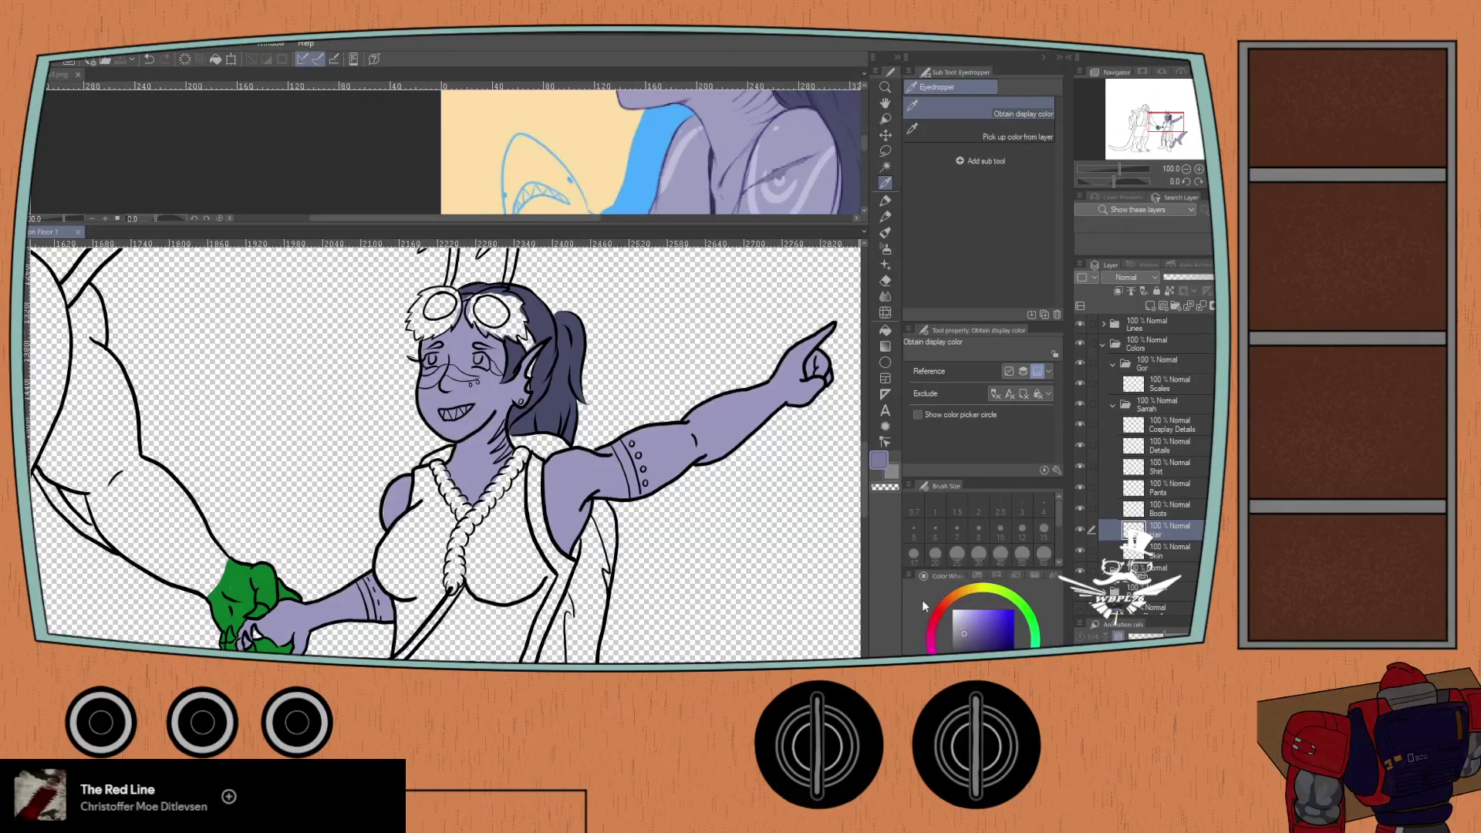
{"action": "left_click", "coordinate": [975, 579]}
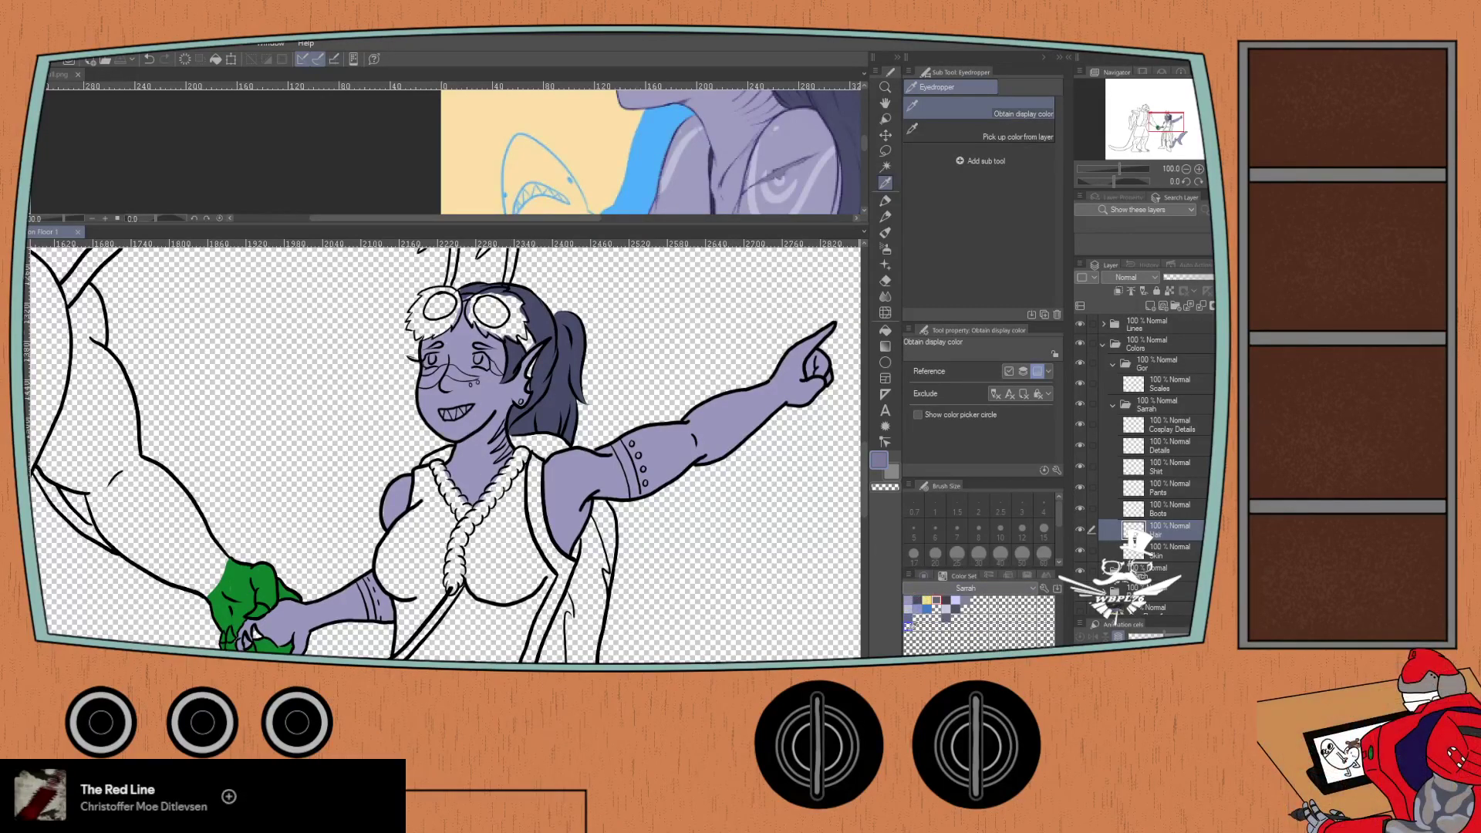
- Sample the light lavender of the shoulder markings from the reference image and compare it with the color set
{"action": "left_click", "coordinate": [50, 80]}
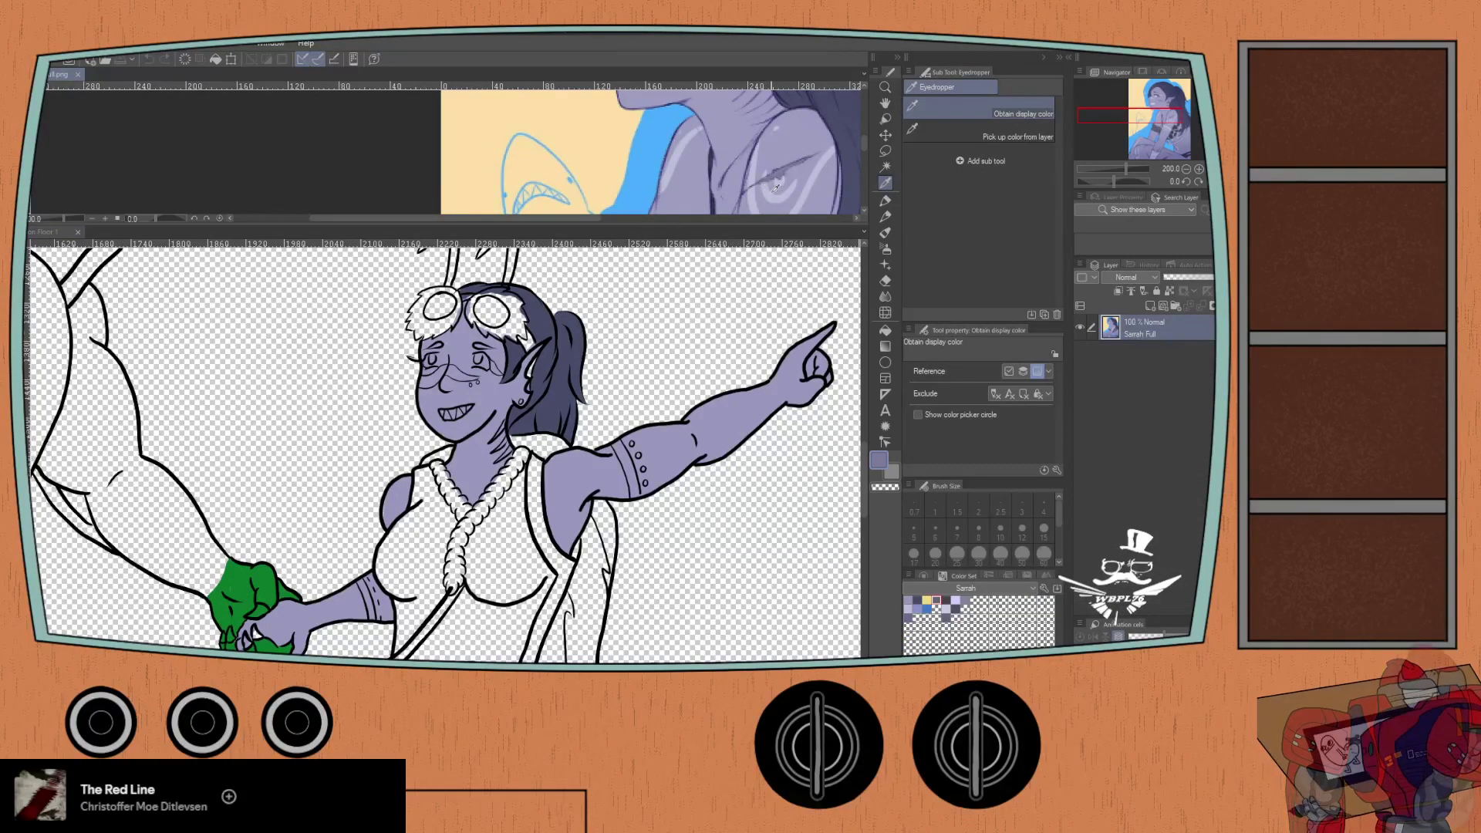
{"action": "left_click", "coordinate": [734, 191]}
{"action": "left_click", "coordinate": [923, 576]}
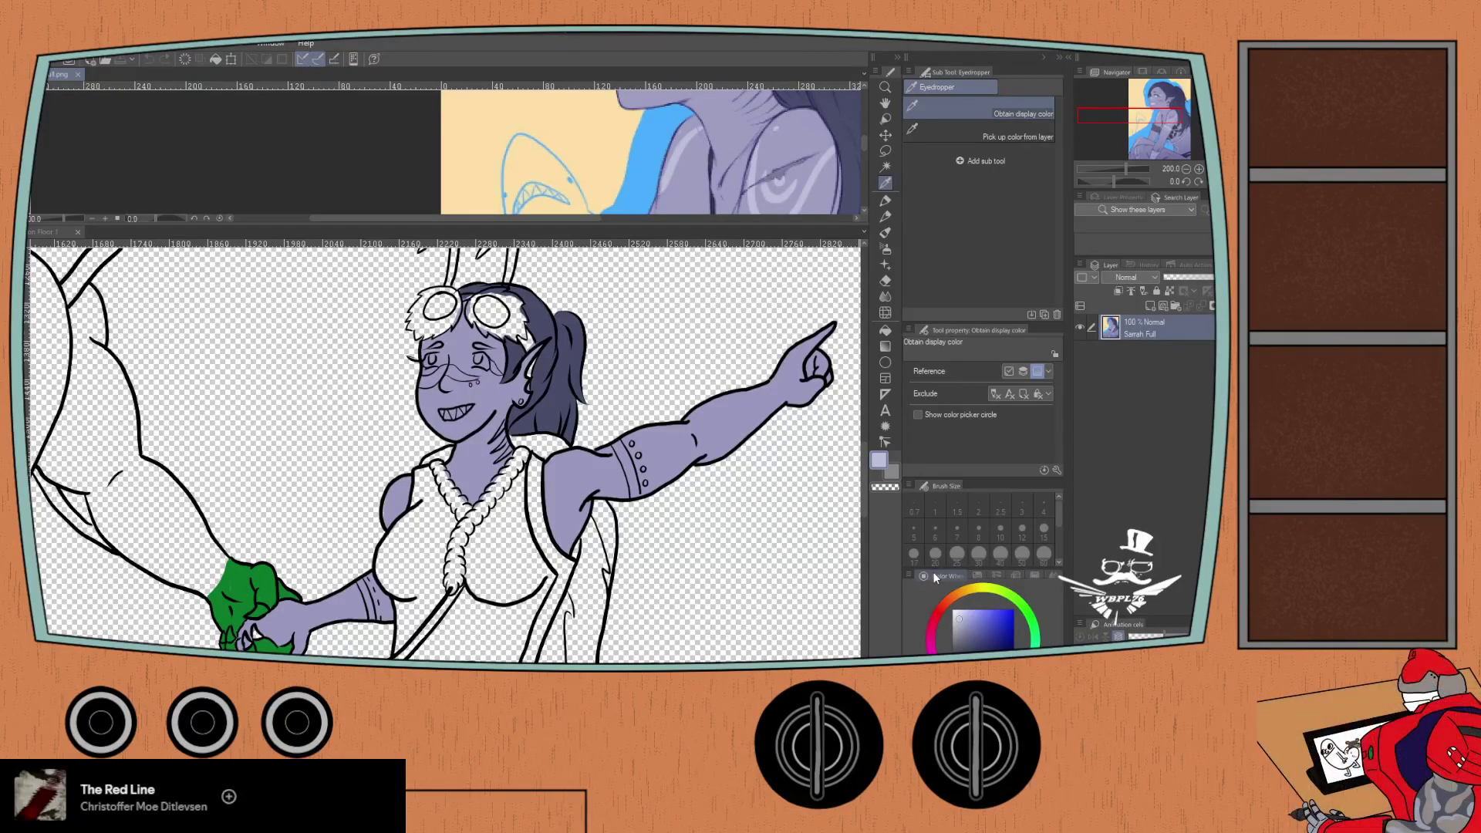
{"action": "left_click", "coordinate": [974, 575]}
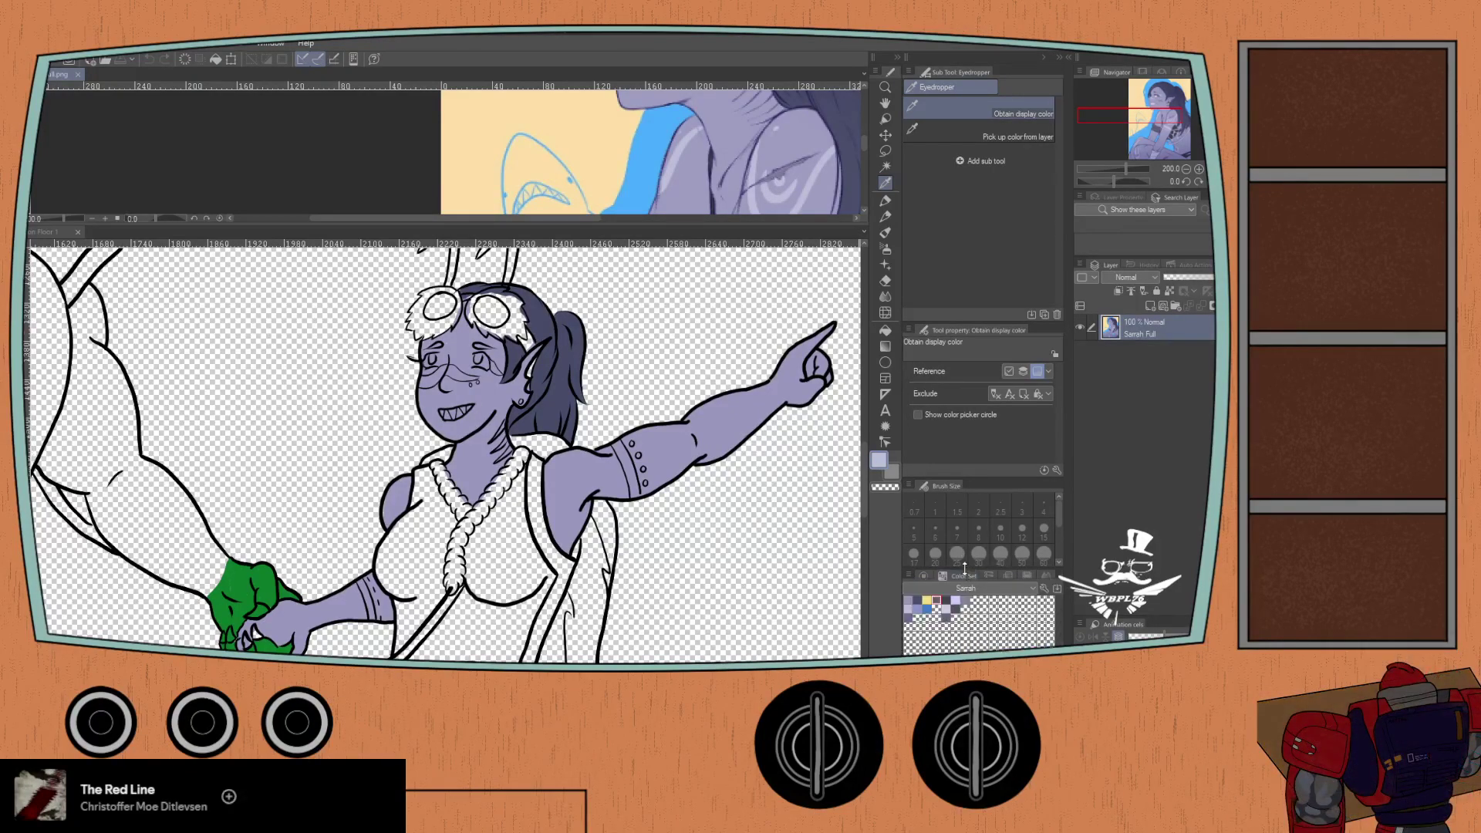
{"action": "left_click", "coordinate": [923, 575]}
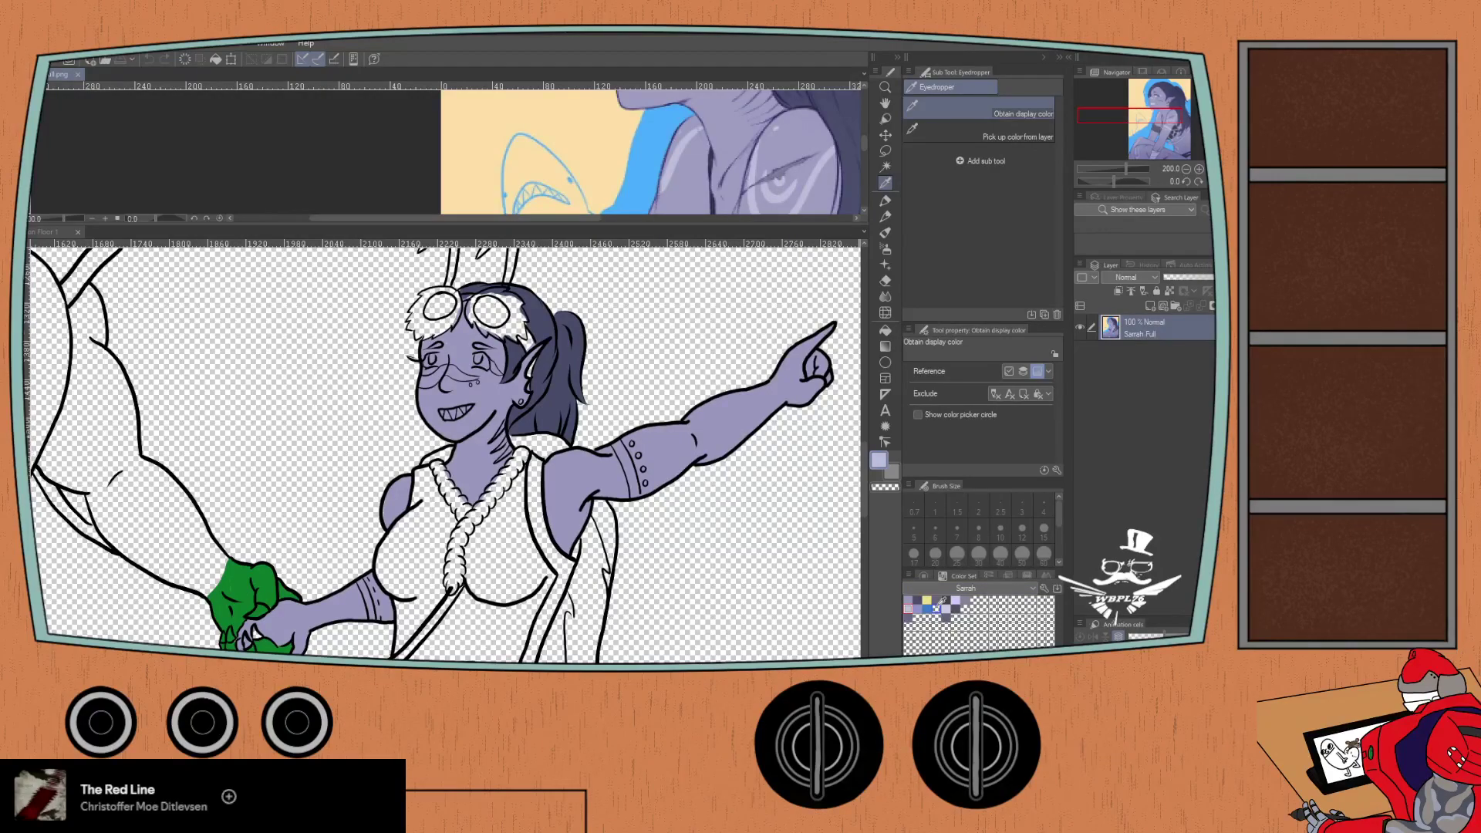
- Return to the line drawing and make the Details layer in the woman's line-art group the active layer
{"action": "left_click", "coordinate": [53, 239]}
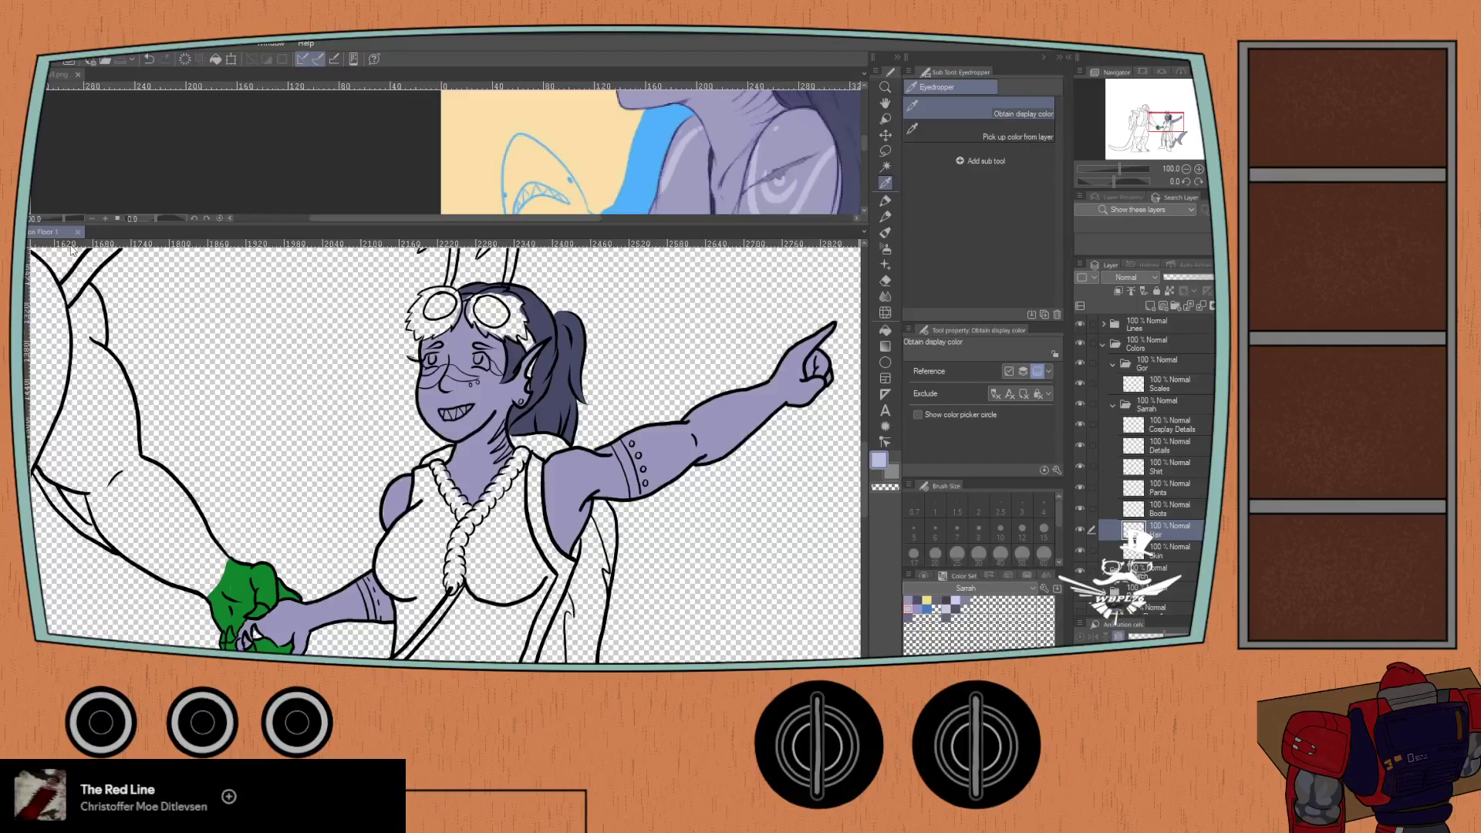
{"action": "left_click", "coordinate": [1102, 326]}
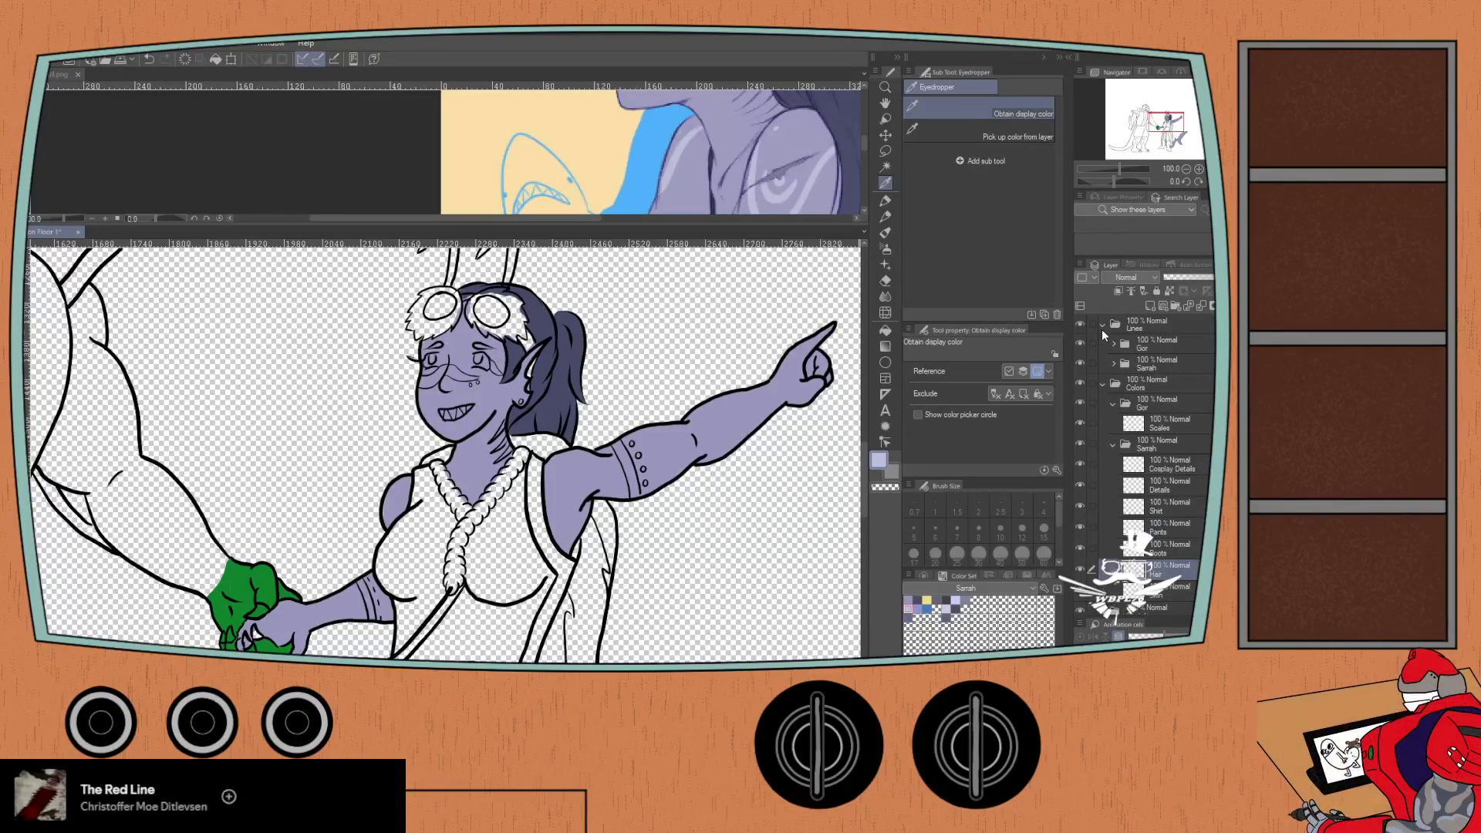
{"action": "left_click", "coordinate": [1113, 364]}
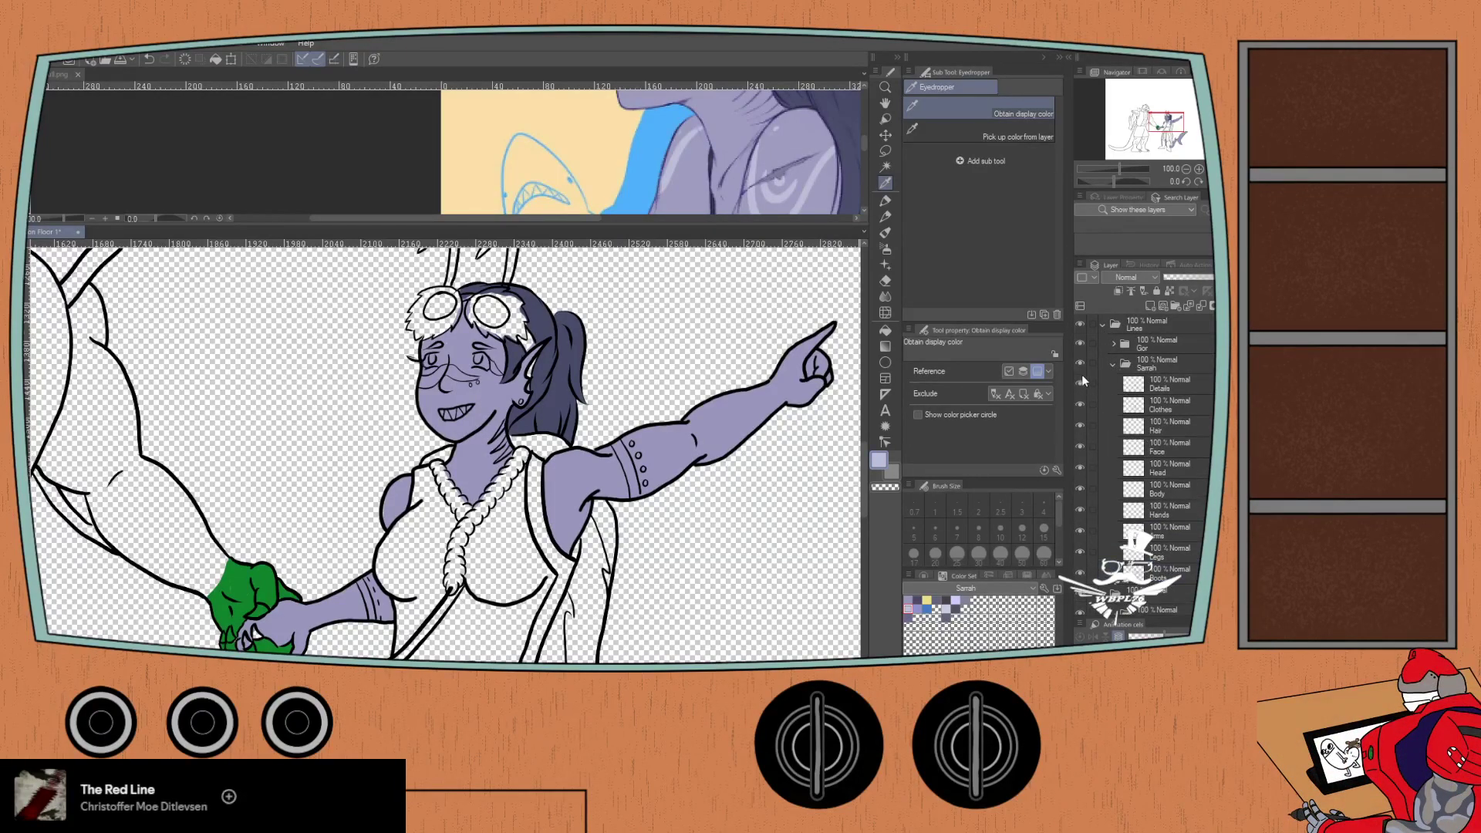
{"action": "left_click", "coordinate": [1080, 384]}
{"action": "left_click", "coordinate": [1081, 385]}
{"action": "left_click", "coordinate": [1145, 376]}
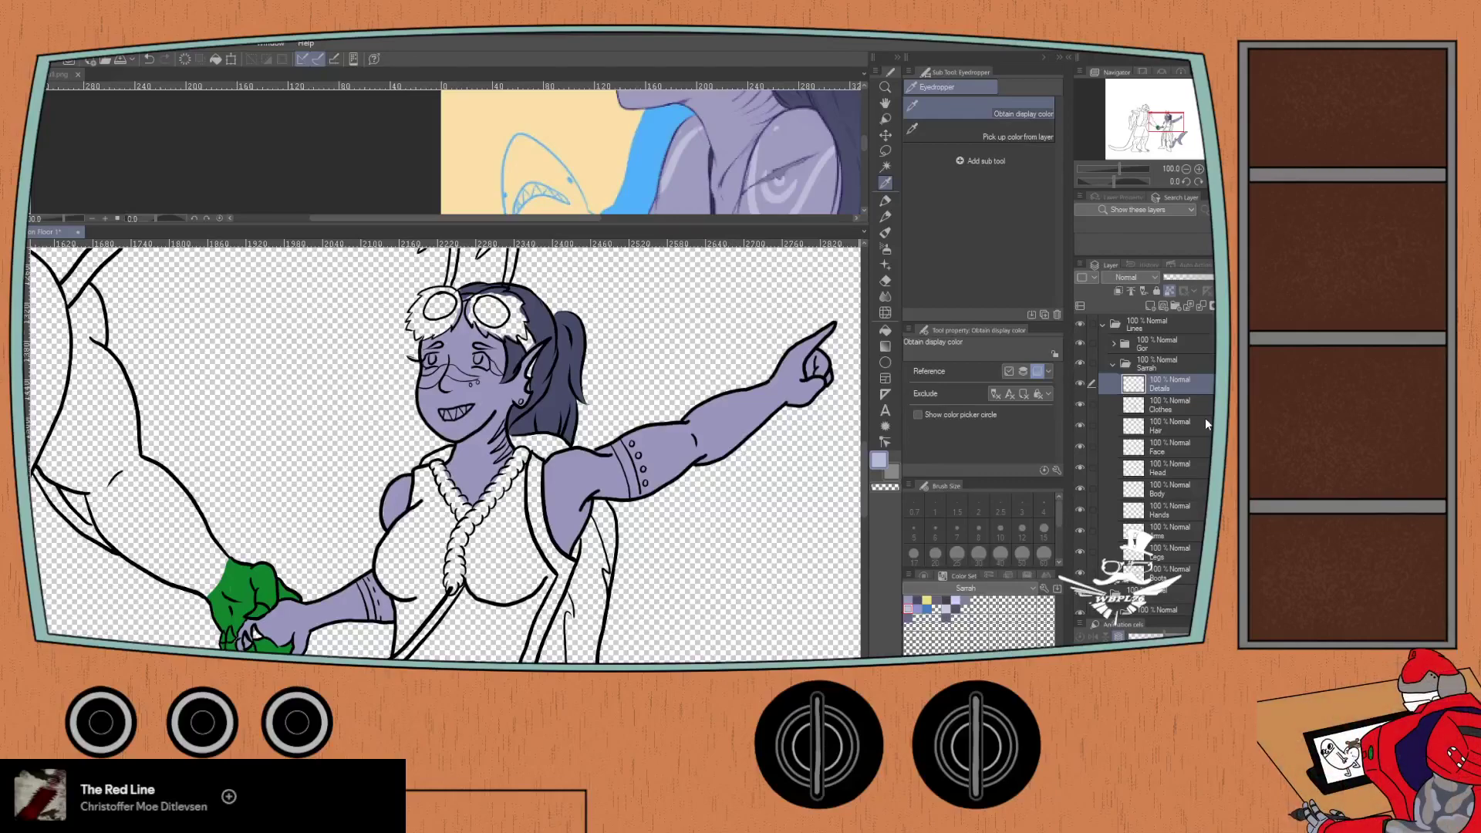
- Recolor the band lines and small circles on the woman's upper arm and forearm light lavender with the size 20 Milli pen
{"action": "scroll", "coordinate": [623, 444], "scroll_direction": "up", "scroll_amount": 3}
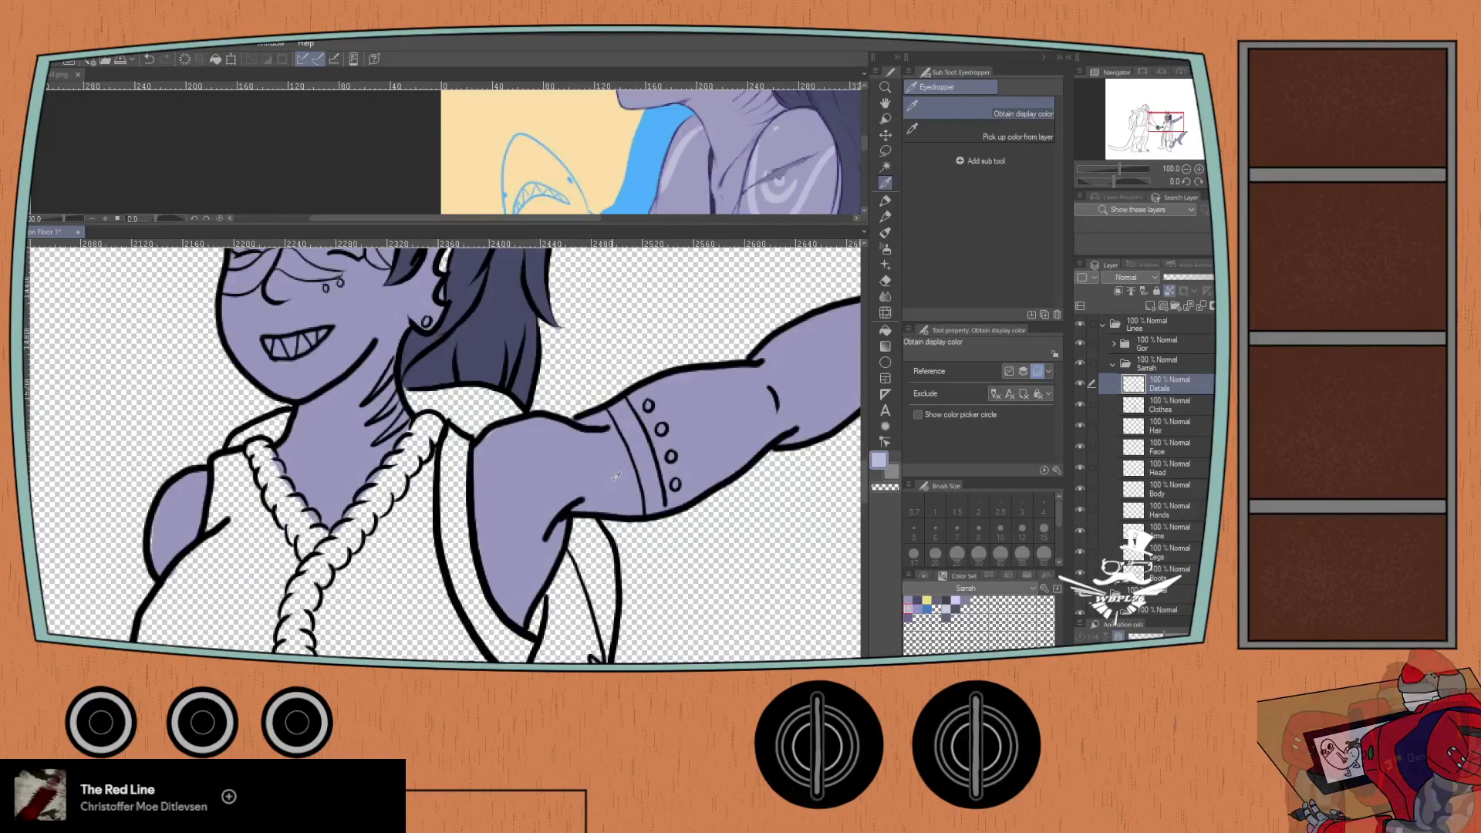
{"action": "key", "text": "p"}
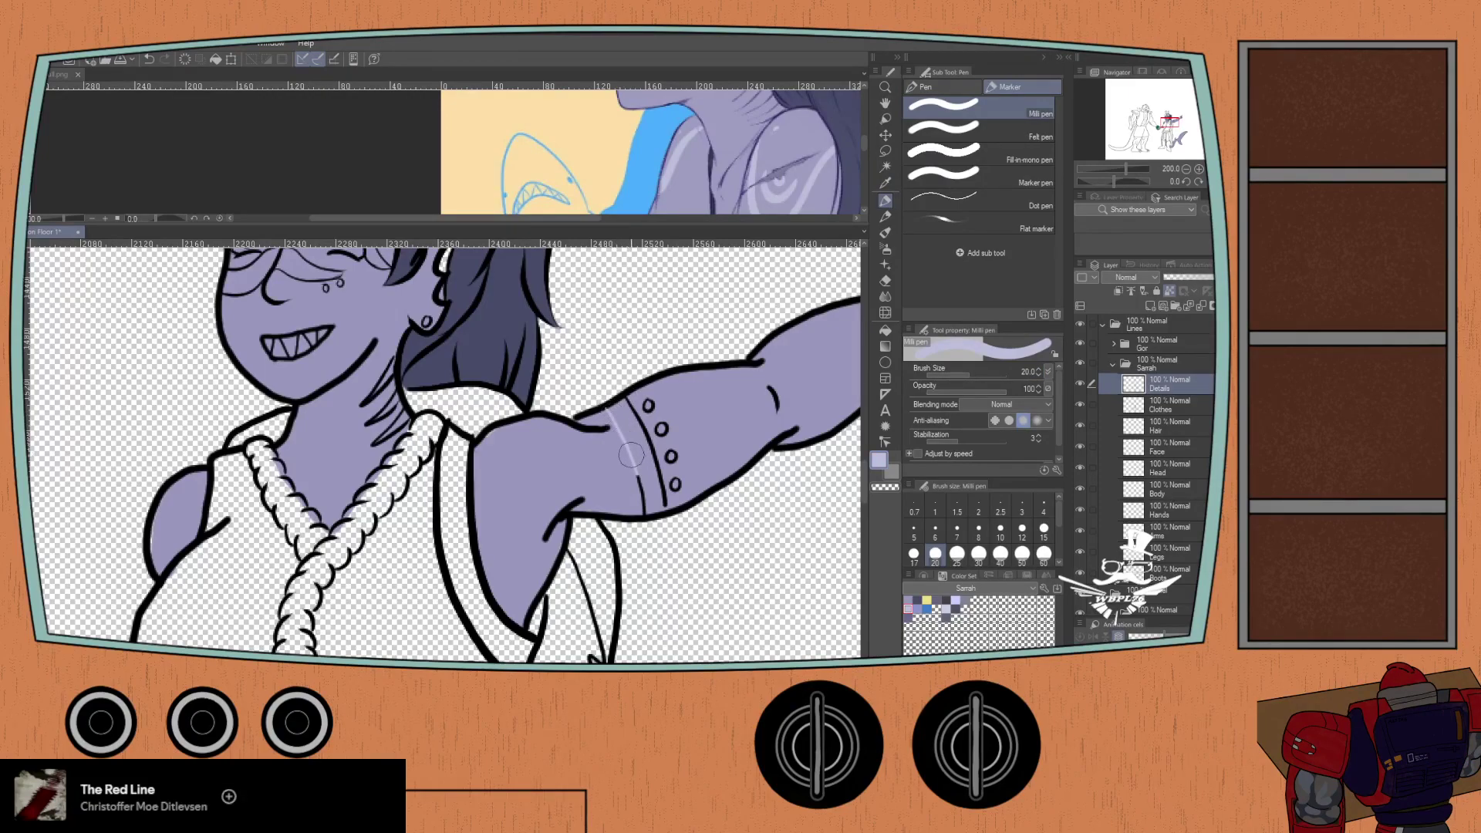
{"action": "mouse_move", "coordinate": [627, 399]}
{"action": "left_mouse_down"}
{"action": "mouse_move", "coordinate": [664, 504]}
{"action": "mouse_move", "coordinate": [678, 466]}
{"action": "left_mouse_up"}
{"action": "left_click_drag", "start_coordinate": [107, 565], "coordinate": [219, 368]}
{"action": "left_click_drag", "start_coordinate": [213, 484], "coordinate": [244, 571]}
{"action": "left_click_drag", "start_coordinate": [222, 479], "coordinate": [249, 503]}
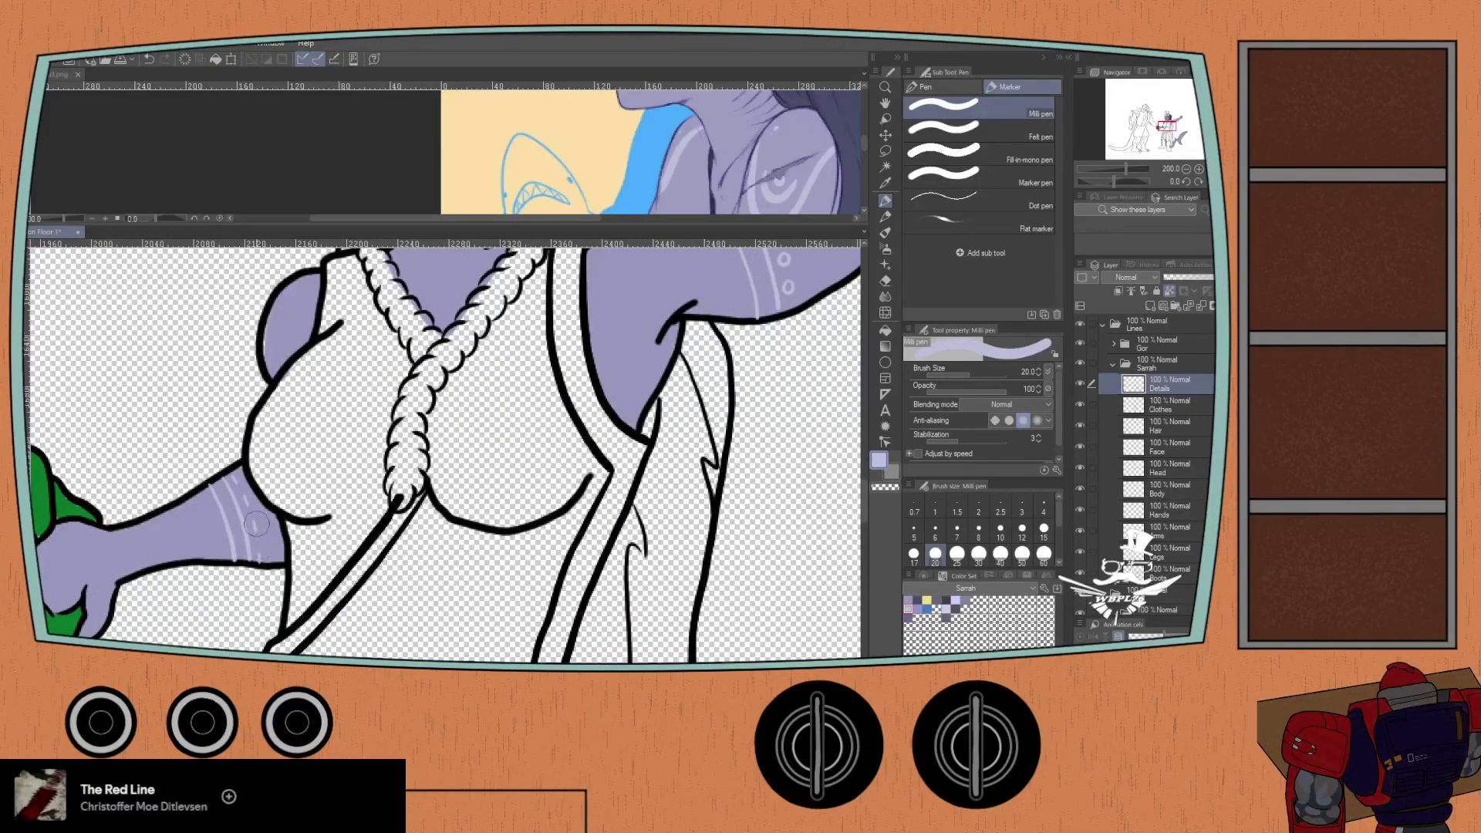
- Erase the lavender band ends that overlap the forearm outline with the Hard eraser at size 6
{"action": "scroll", "coordinate": [210, 464], "scroll_direction": "up", "scroll_amount": 6}
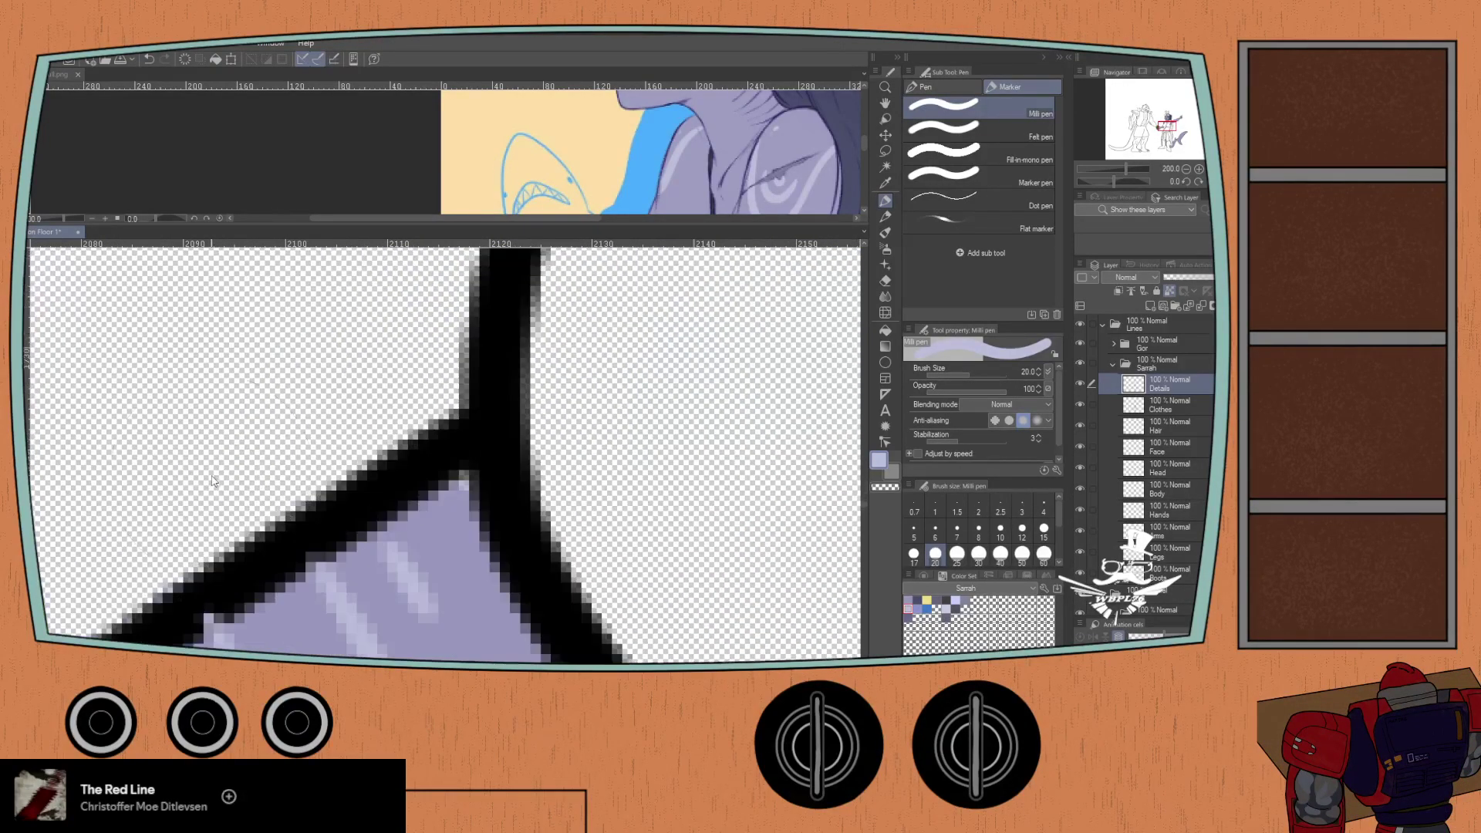
{"action": "left_click_drag", "start_coordinate": [219, 498], "coordinate": [354, 356]}
{"action": "key", "text": "e"}
{"action": "left_click_drag", "start_coordinate": [324, 417], "coordinate": [437, 341]}
{"action": "left_click", "coordinate": [429, 344]}
{"action": "left_click_drag", "start_coordinate": [374, 409], "coordinate": [335, 294]}
{"action": "mouse_move", "coordinate": [405, 251]}
{"action": "left_mouse_down"}
{"action": "mouse_move", "coordinate": [357, 389]}
{"action": "mouse_move", "coordinate": [378, 404]}
{"action": "mouse_move", "coordinate": [348, 139]}
{"action": "left_mouse_up"}
{"action": "mouse_move", "coordinate": [513, 648]}
{"action": "left_mouse_down"}
{"action": "mouse_move", "coordinate": [440, 396]}
{"action": "mouse_move", "coordinate": [502, 420]}
{"action": "mouse_move", "coordinate": [607, 417]}
{"action": "mouse_move", "coordinate": [595, 413]}
{"action": "mouse_move", "coordinate": [678, 434]}
{"action": "left_mouse_up"}
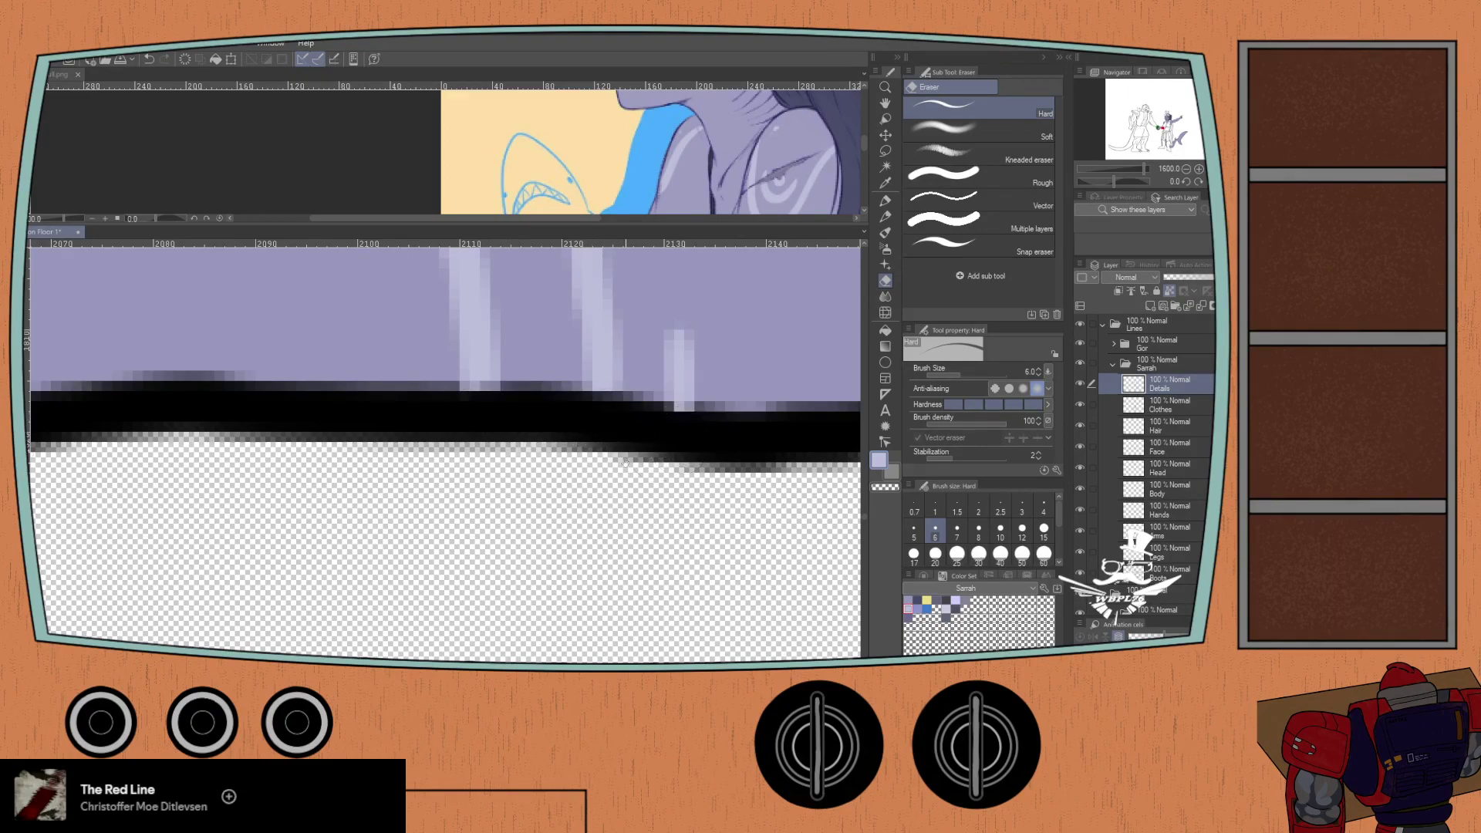
- Erase the lavender band ends that overlap the upper and lower outlines of the outstretched upper arm
{"action": "scroll", "coordinate": [651, 439], "scroll_direction": "down", "scroll_amount": 6}
{"action": "left_click_drag", "start_coordinate": [549, 347], "coordinate": [332, 586]}
{"action": "left_click_drag", "start_coordinate": [548, 382], "coordinate": [498, 417]}
{"action": "scroll", "coordinate": [493, 424], "scroll_direction": "up", "scroll_amount": 6}
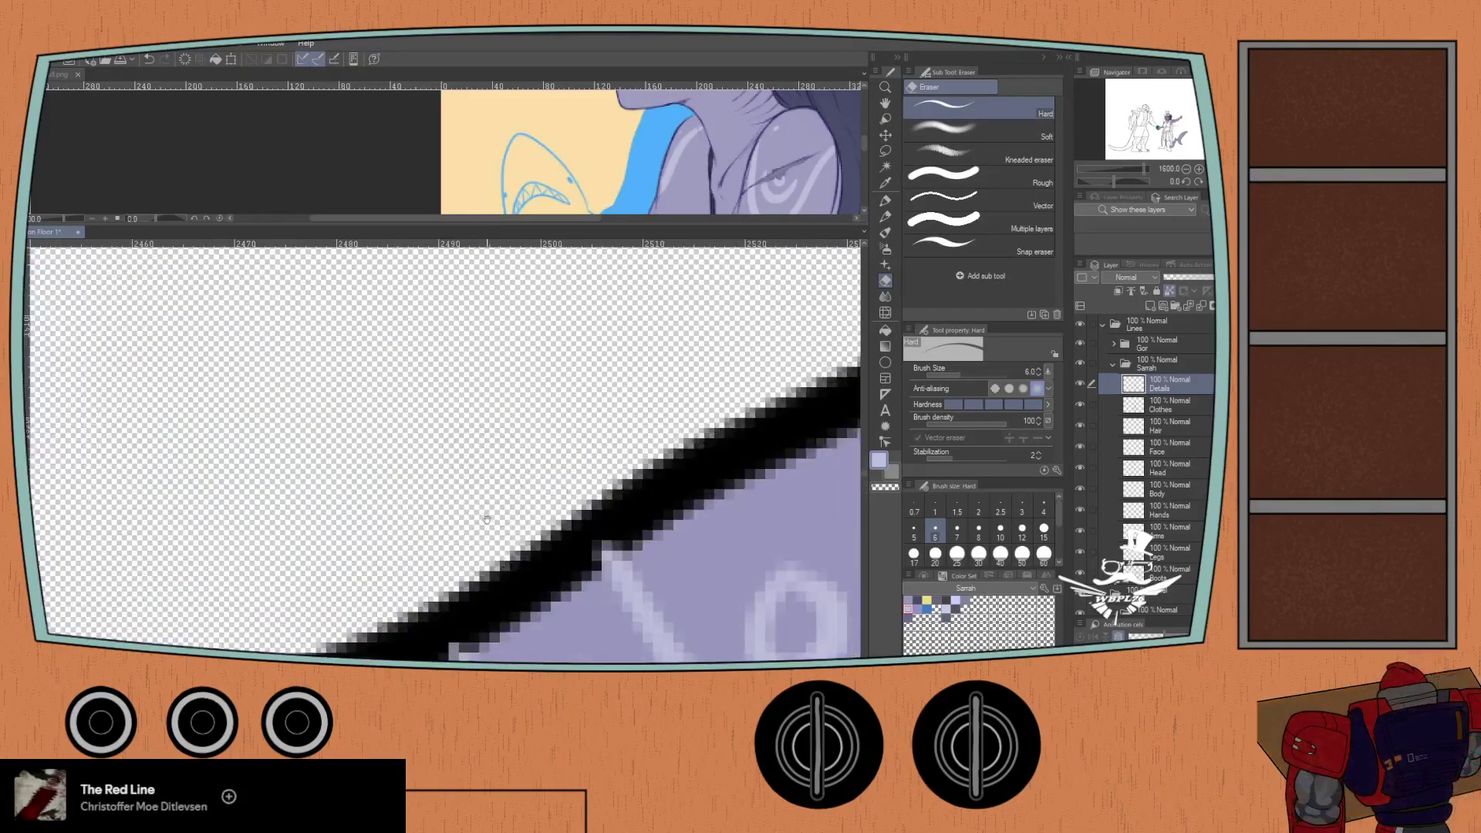
{"action": "left_click_drag", "start_coordinate": [487, 517], "coordinate": [511, 324]}
{"action": "left_click_drag", "start_coordinate": [457, 436], "coordinate": [494, 412]}
{"action": "mouse_move", "coordinate": [479, 598]}
{"action": "left_mouse_down"}
{"action": "mouse_move", "coordinate": [460, 288]}
{"action": "mouse_move", "coordinate": [408, 89]}
{"action": "left_mouse_up"}
{"action": "mouse_move", "coordinate": [589, 655]}
{"action": "left_mouse_down"}
{"action": "mouse_move", "coordinate": [539, 493]}
{"action": "mouse_move", "coordinate": [548, 388]}
{"action": "left_mouse_up"}
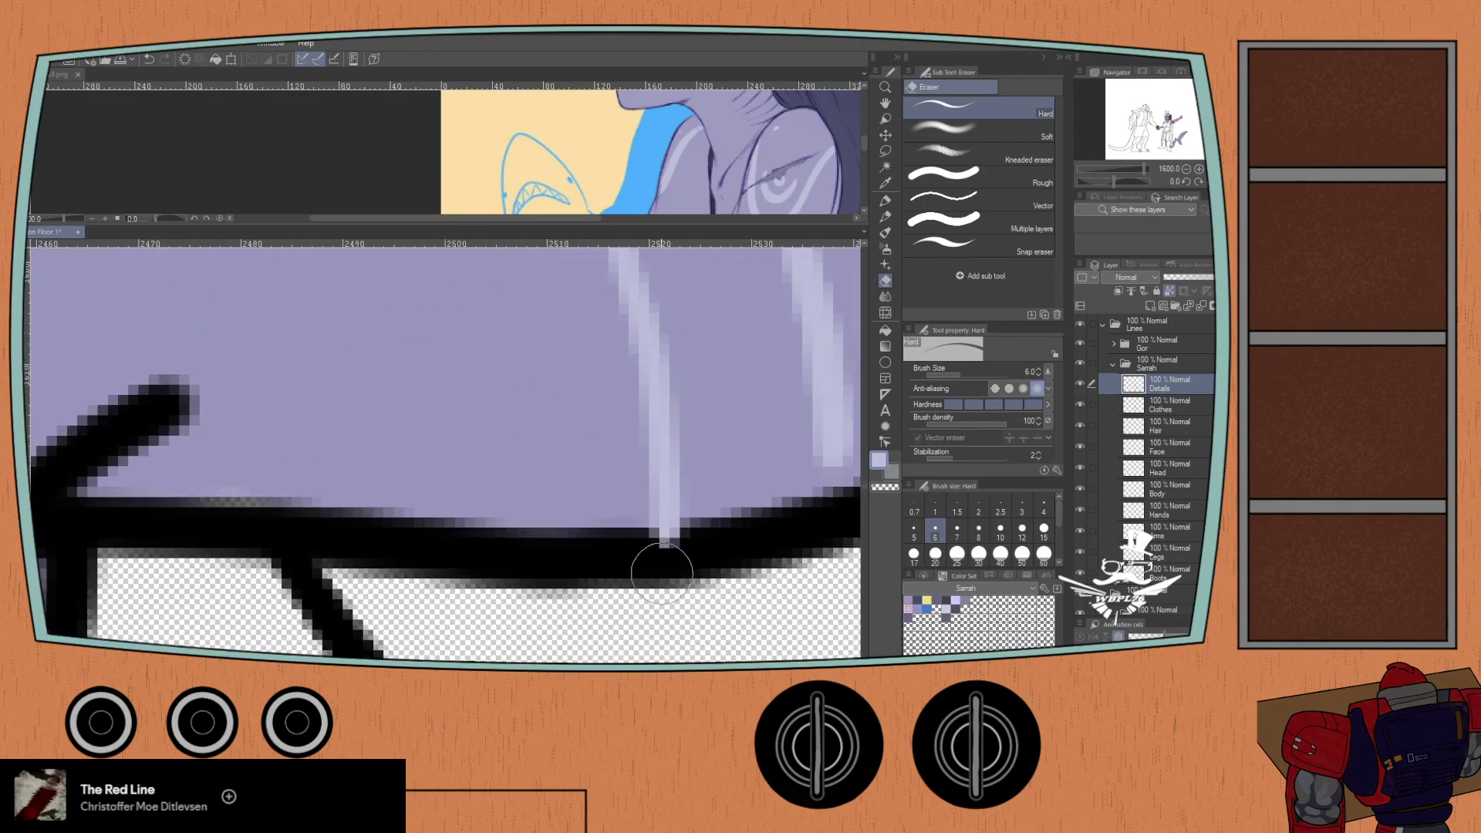
{"action": "left_click_drag", "start_coordinate": [696, 568], "coordinate": [478, 611]}
- Recolor the curved lines and small circles across the woman's nose and cheeks light lavender, checking them by toggling the Details layer's visibility
{"action": "scroll", "coordinate": [567, 567], "scroll_direction": "down", "scroll_amount": 9}
{"action": "scroll", "coordinate": [458, 458], "scroll_direction": "up", "scroll_amount": 1}
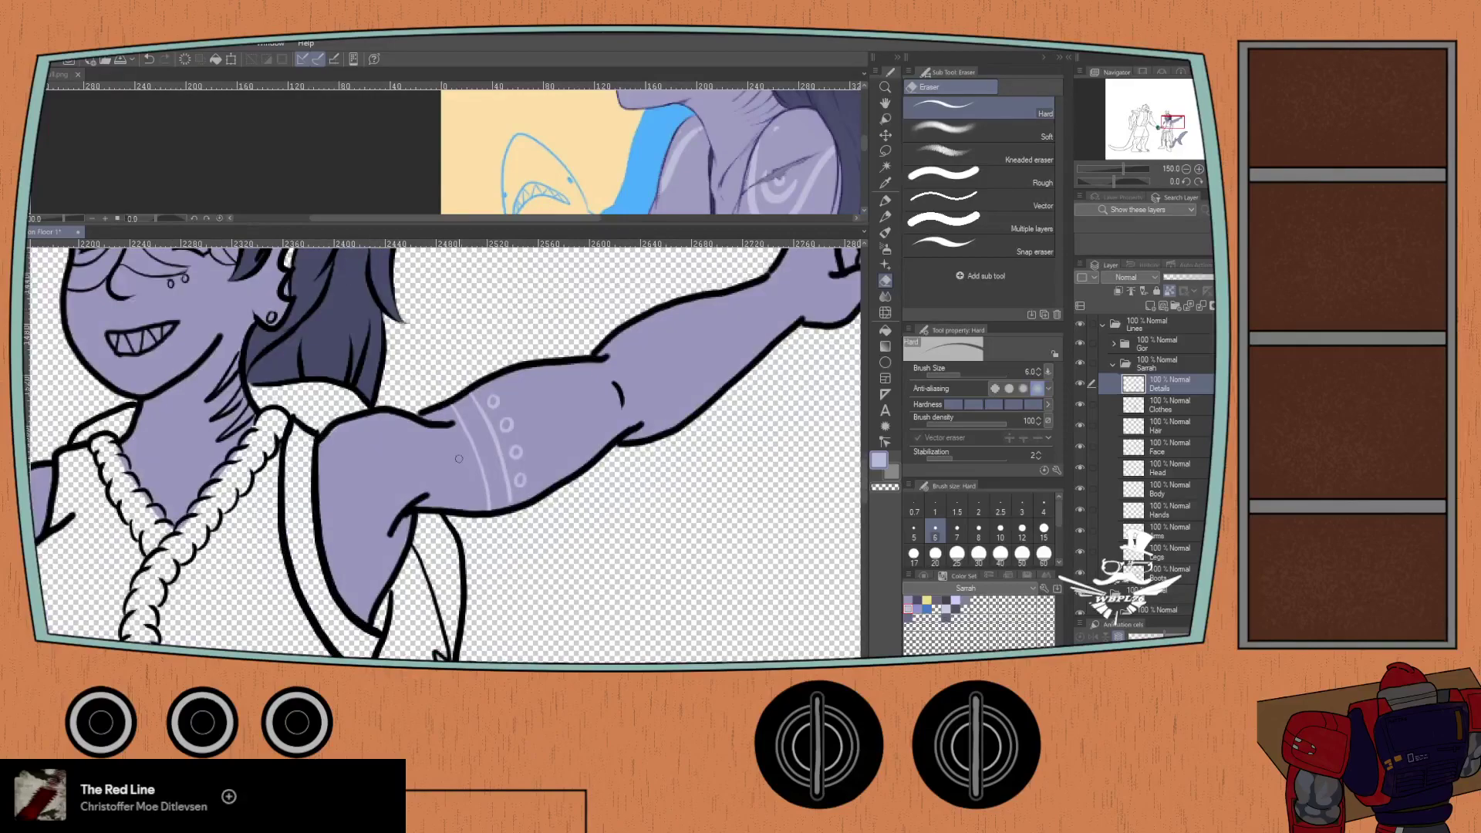
{"action": "scroll", "coordinate": [457, 458], "scroll_direction": "up", "scroll_amount": 4}
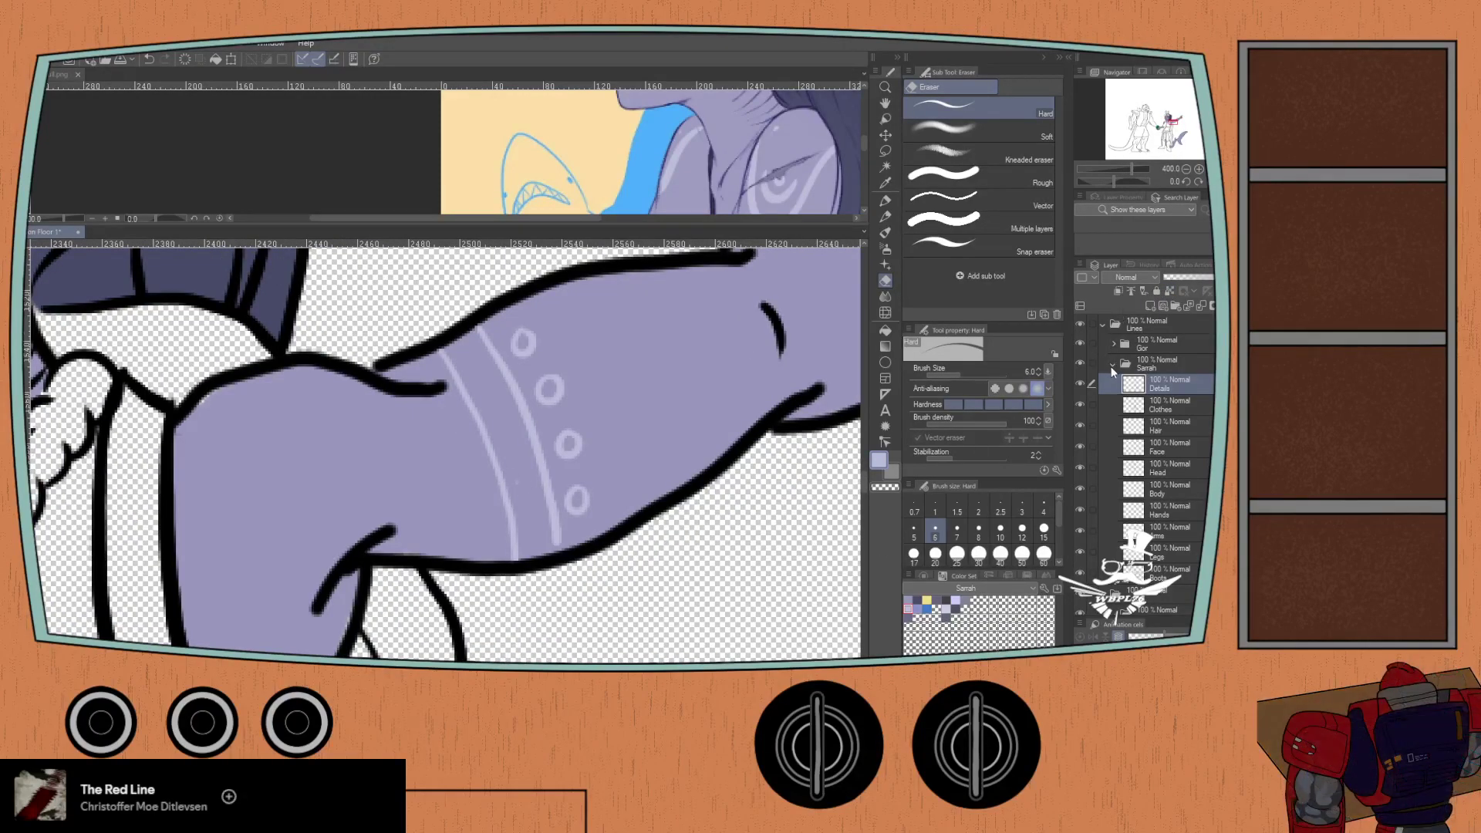
{"action": "left_click_drag", "start_coordinate": [257, 310], "coordinate": [579, 528]}
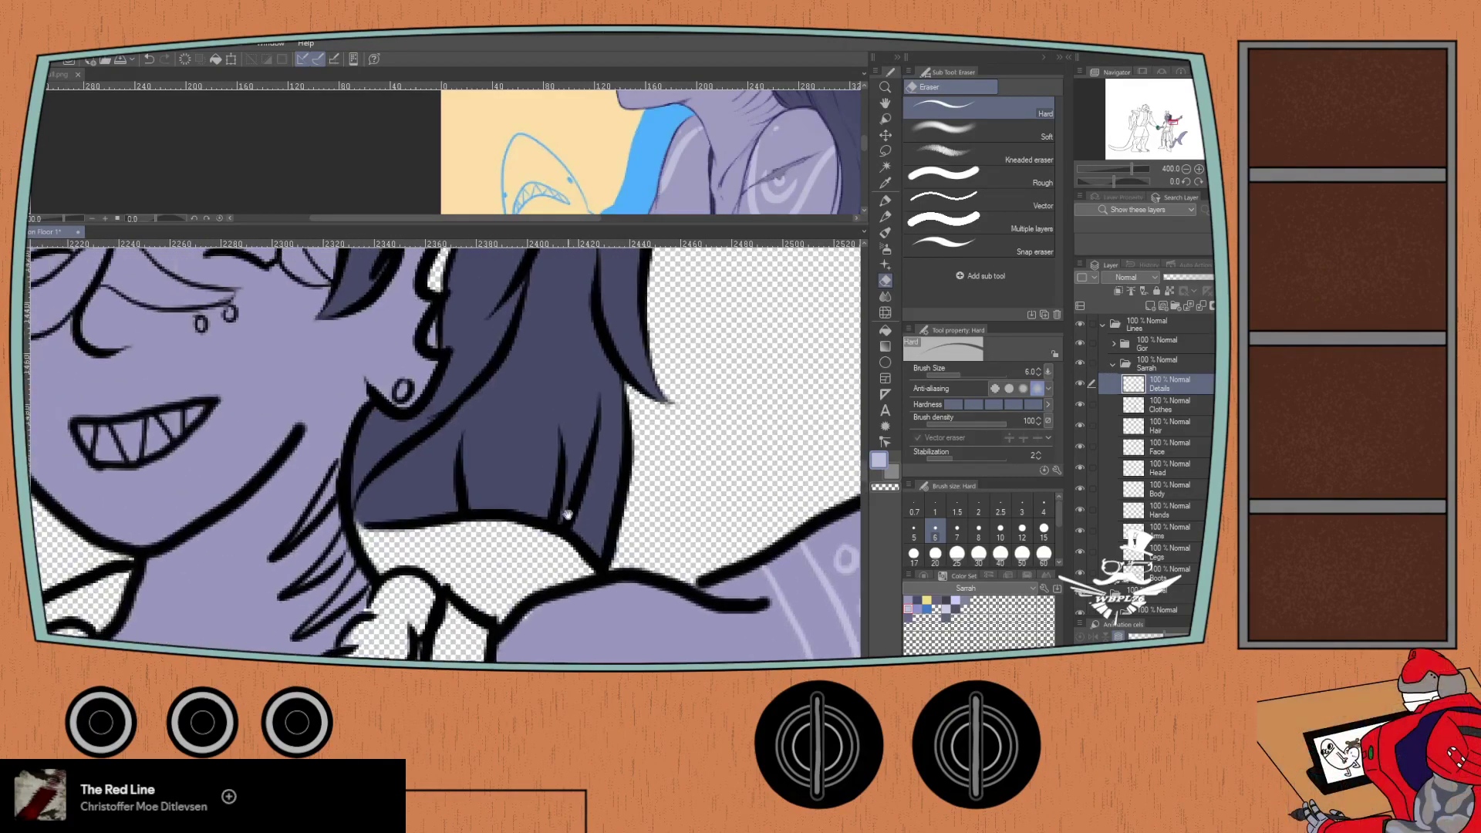
{"action": "left_click", "coordinate": [1168, 291]}
{"action": "left_click_drag", "start_coordinate": [482, 361], "coordinate": [730, 558]}
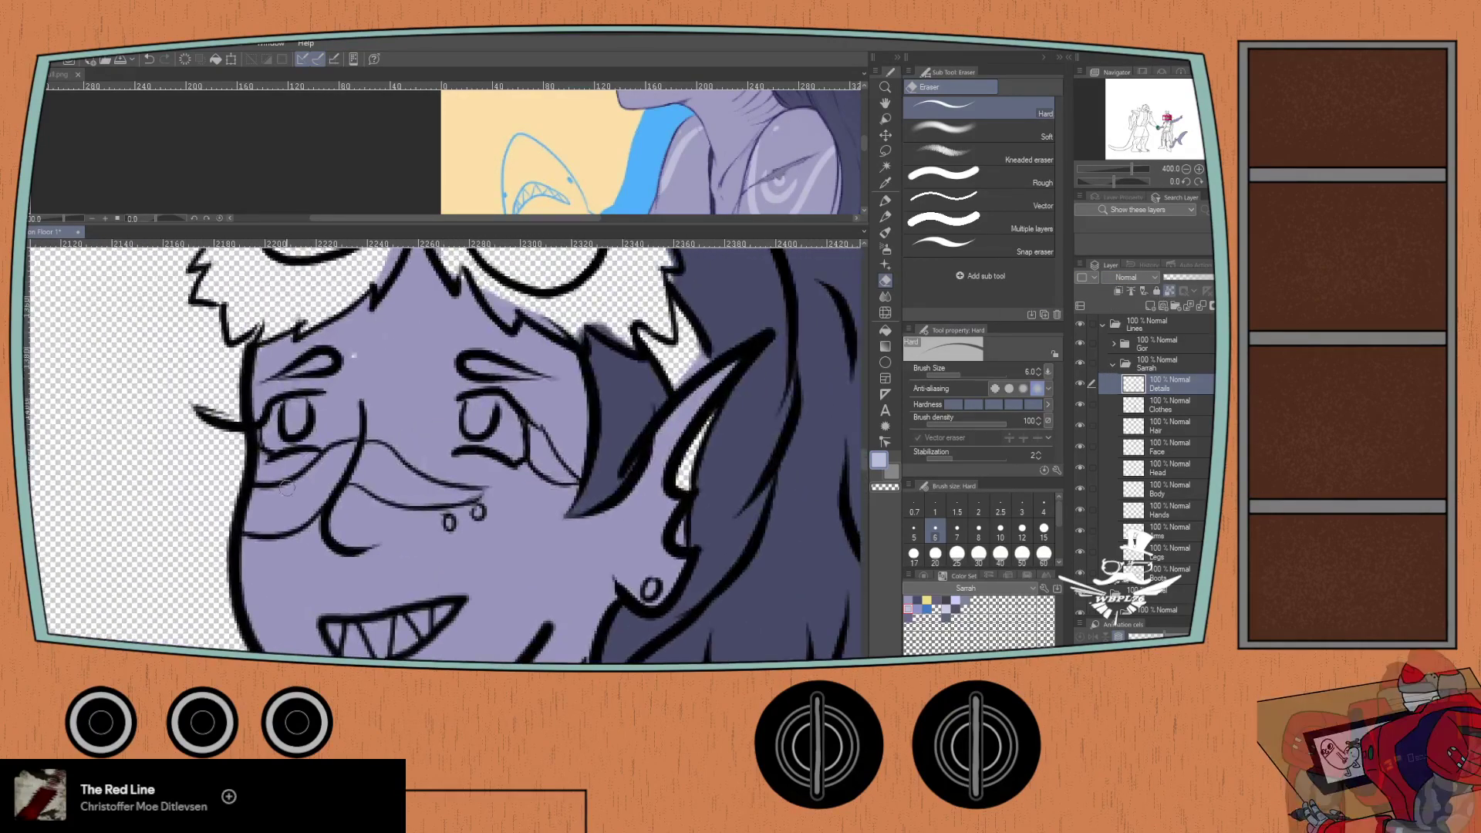
{"action": "key", "text": "p"}
{"action": "mouse_move", "coordinate": [241, 524]}
{"action": "left_mouse_down"}
{"action": "mouse_move", "coordinate": [266, 470]}
{"action": "mouse_move", "coordinate": [293, 470]}
{"action": "mouse_move", "coordinate": [327, 532]}
{"action": "mouse_move", "coordinate": [346, 526]}
{"action": "mouse_move", "coordinate": [327, 418]}
{"action": "mouse_move", "coordinate": [472, 534]}
{"action": "mouse_move", "coordinate": [483, 489]}
{"action": "left_mouse_up"}
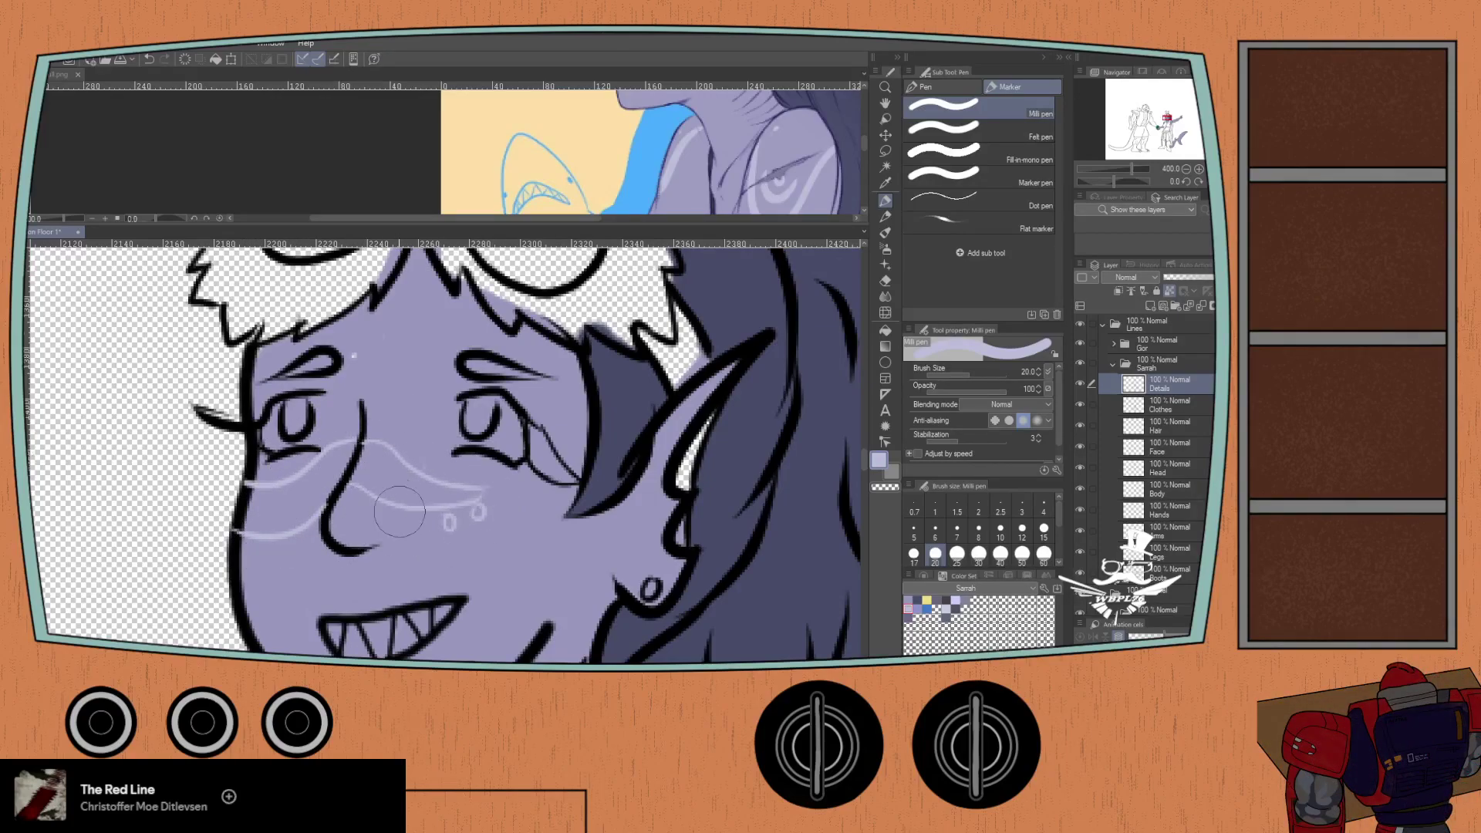
{"action": "left_click", "coordinate": [1079, 384]}
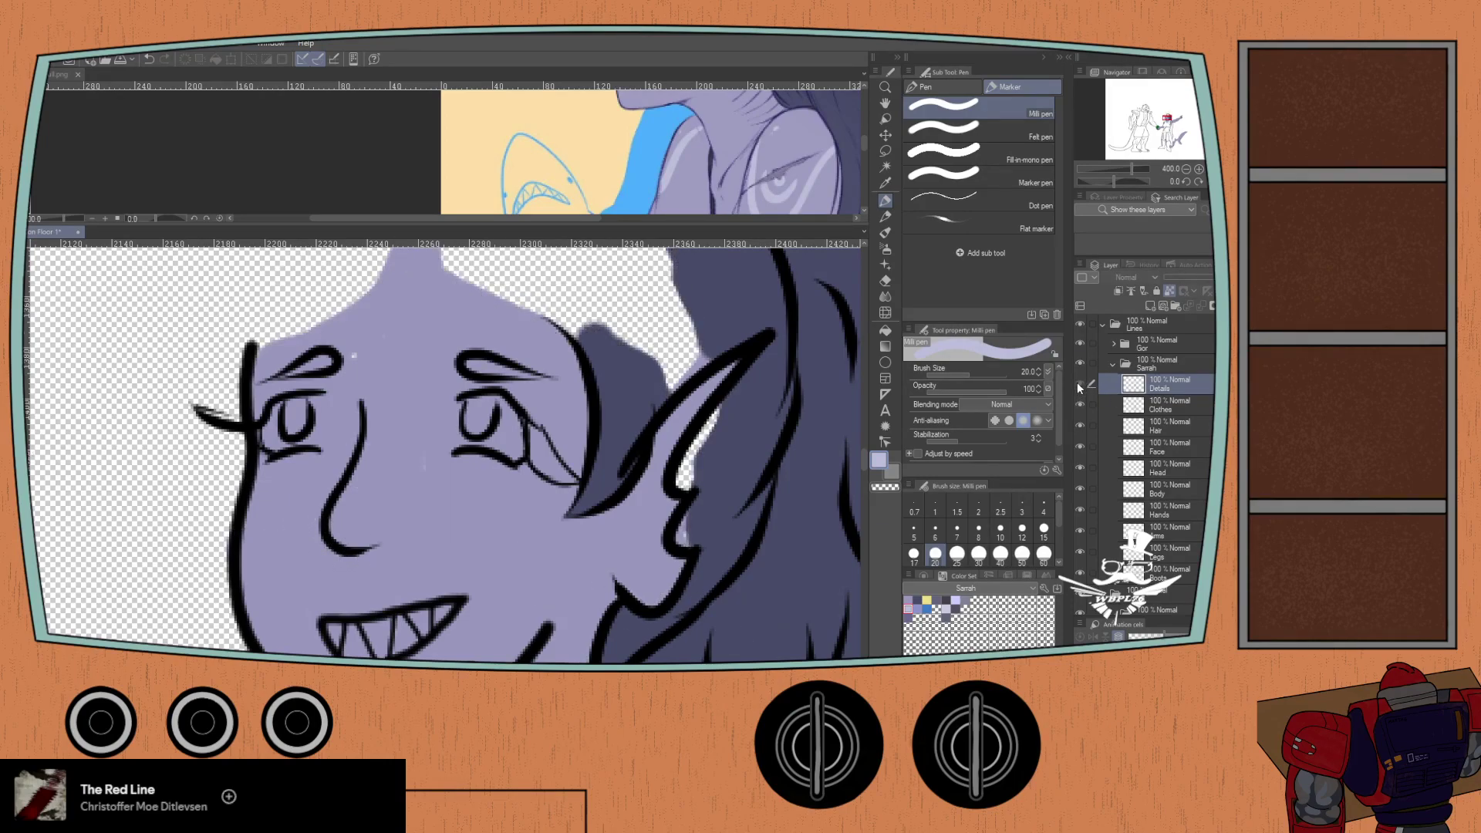
{"action": "left_click", "coordinate": [1078, 384]}
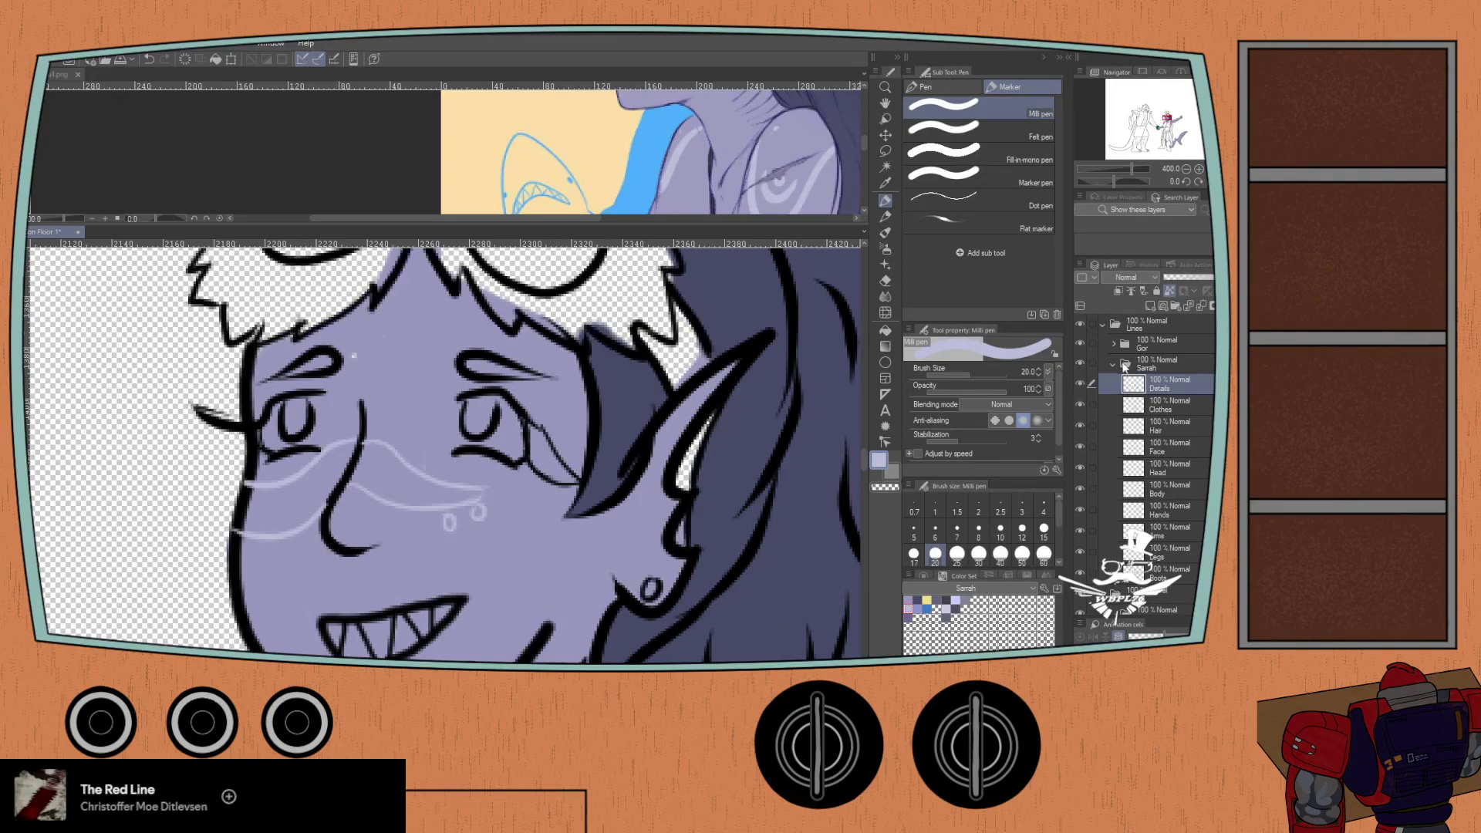
- Erase the ends of the lavender face markings where they overlap the outline of the cheek
{"action": "scroll", "coordinate": [212, 522], "scroll_direction": "up", "scroll_amount": 4}
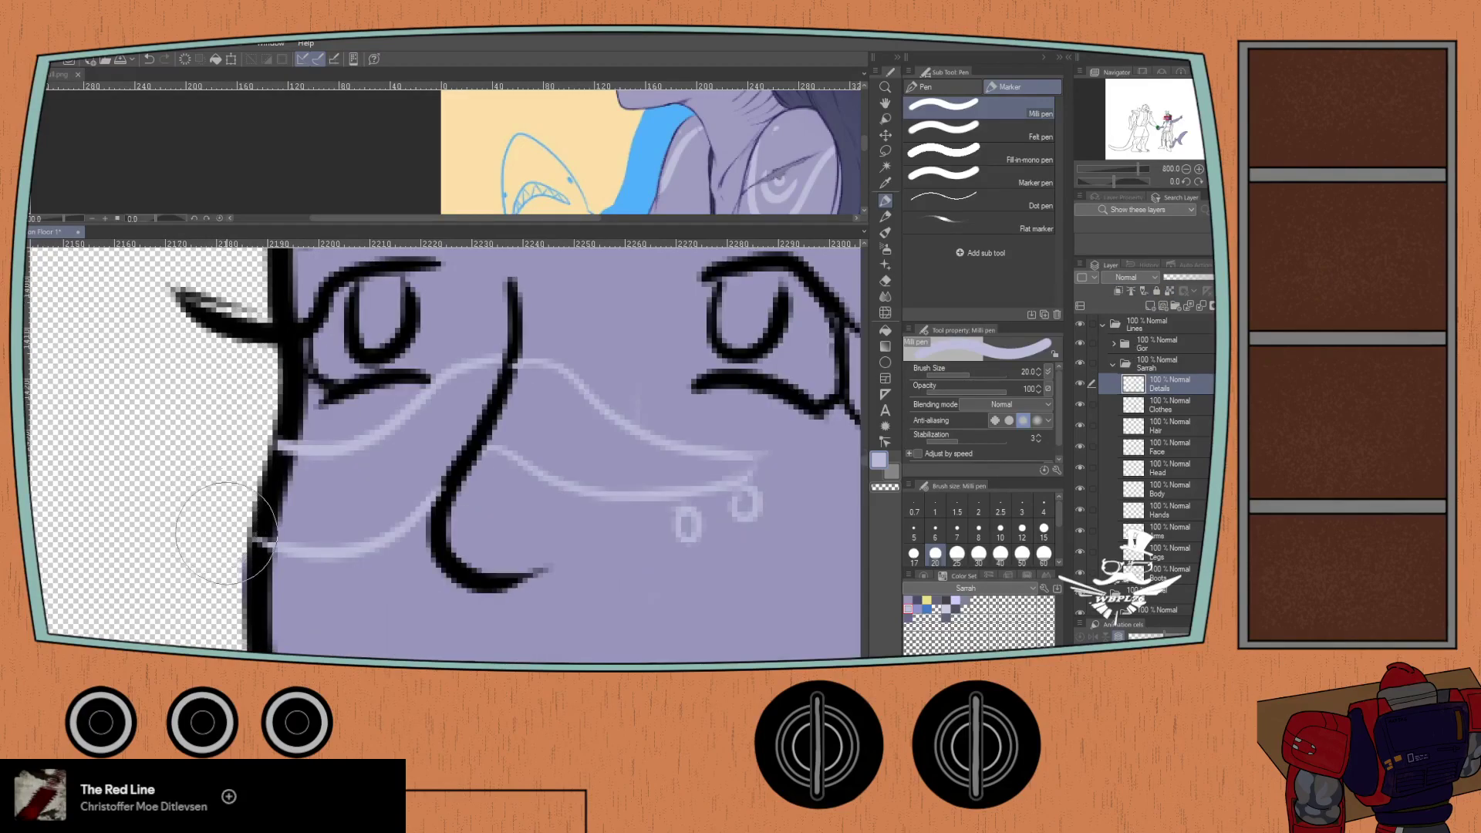
{"action": "key", "text": "e"}
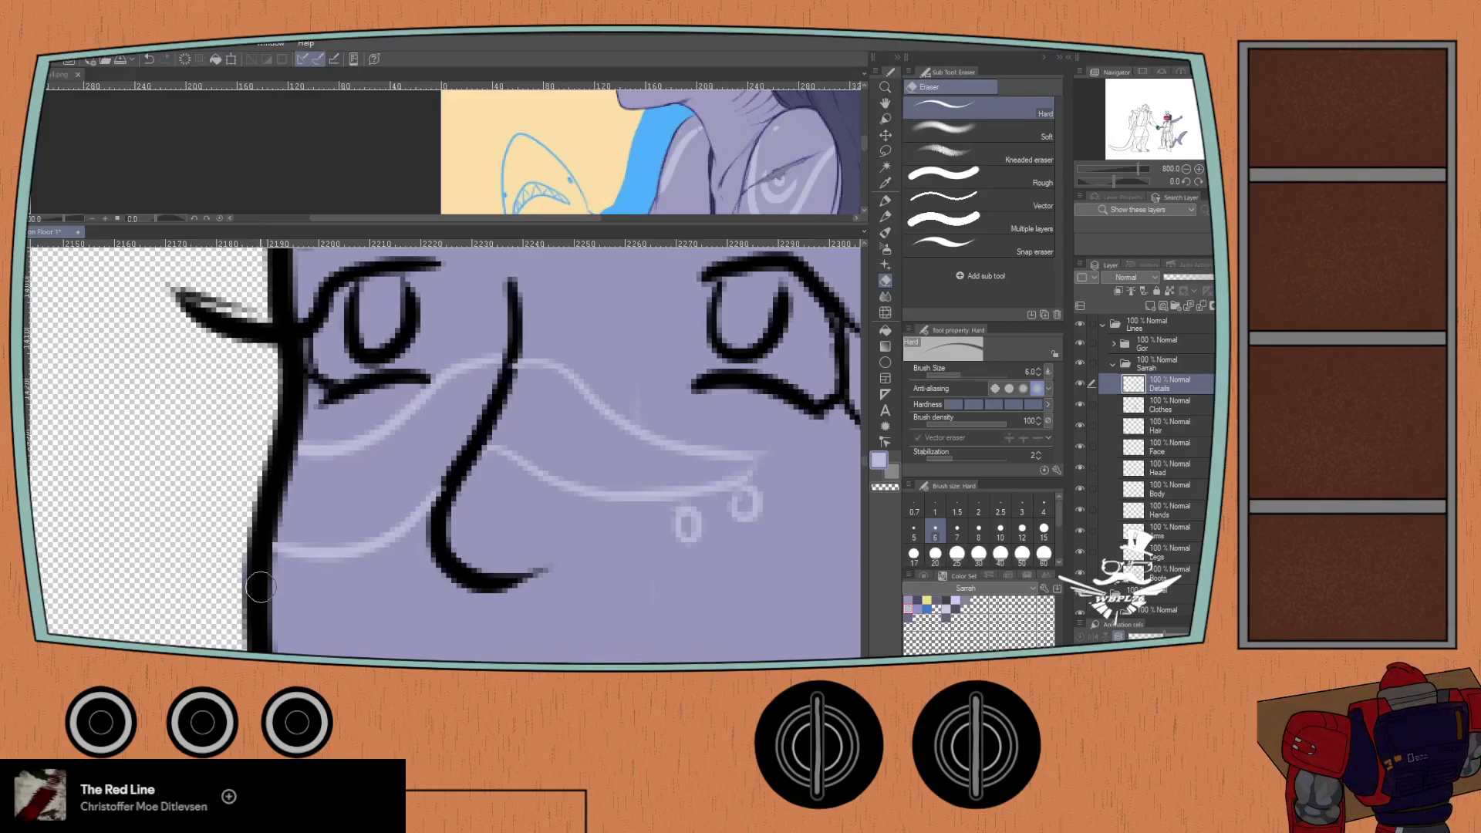
{"action": "scroll", "coordinate": [453, 484], "scroll_direction": "down", "scroll_amount": 2}
{"action": "scroll", "coordinate": [380, 519], "scroll_direction": "up", "scroll_amount": 3}
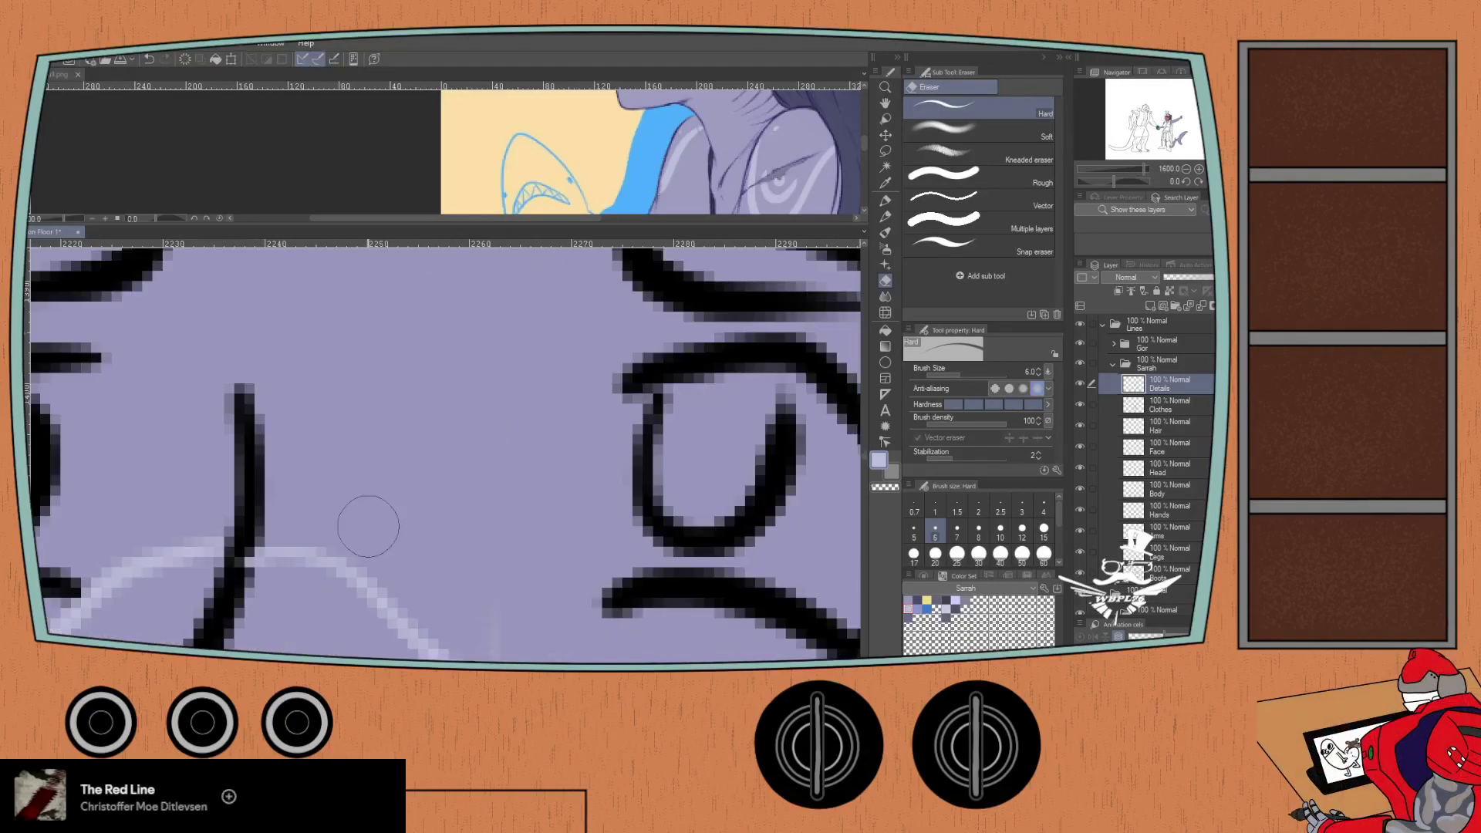
{"action": "scroll", "coordinate": [368, 459], "scroll_direction": "down", "scroll_amount": 3}
{"action": "scroll", "coordinate": [368, 459], "scroll_direction": "up", "scroll_amount": 2}
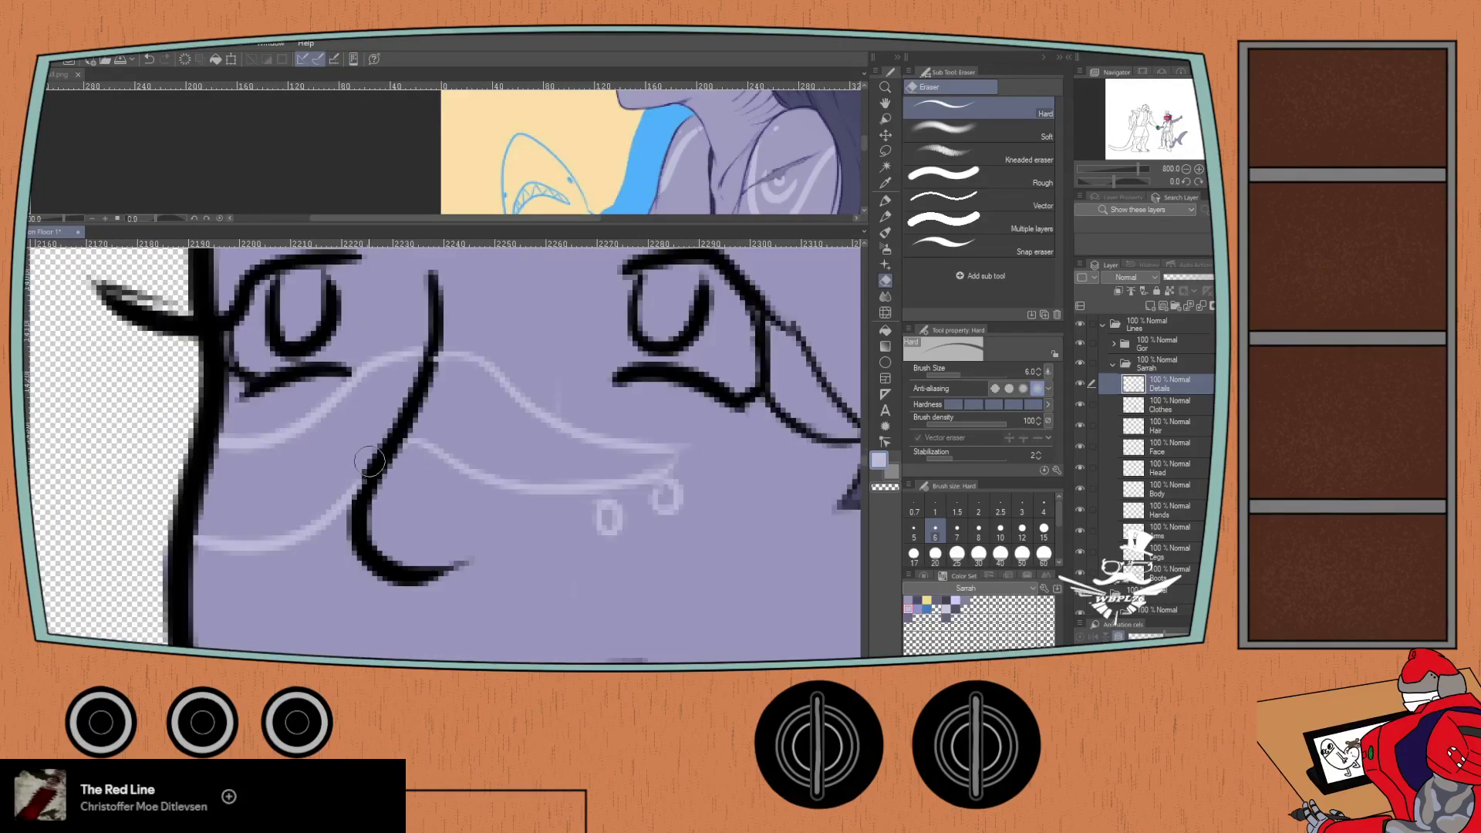
{"action": "scroll", "coordinate": [359, 527], "scroll_direction": "down", "scroll_amount": 5}
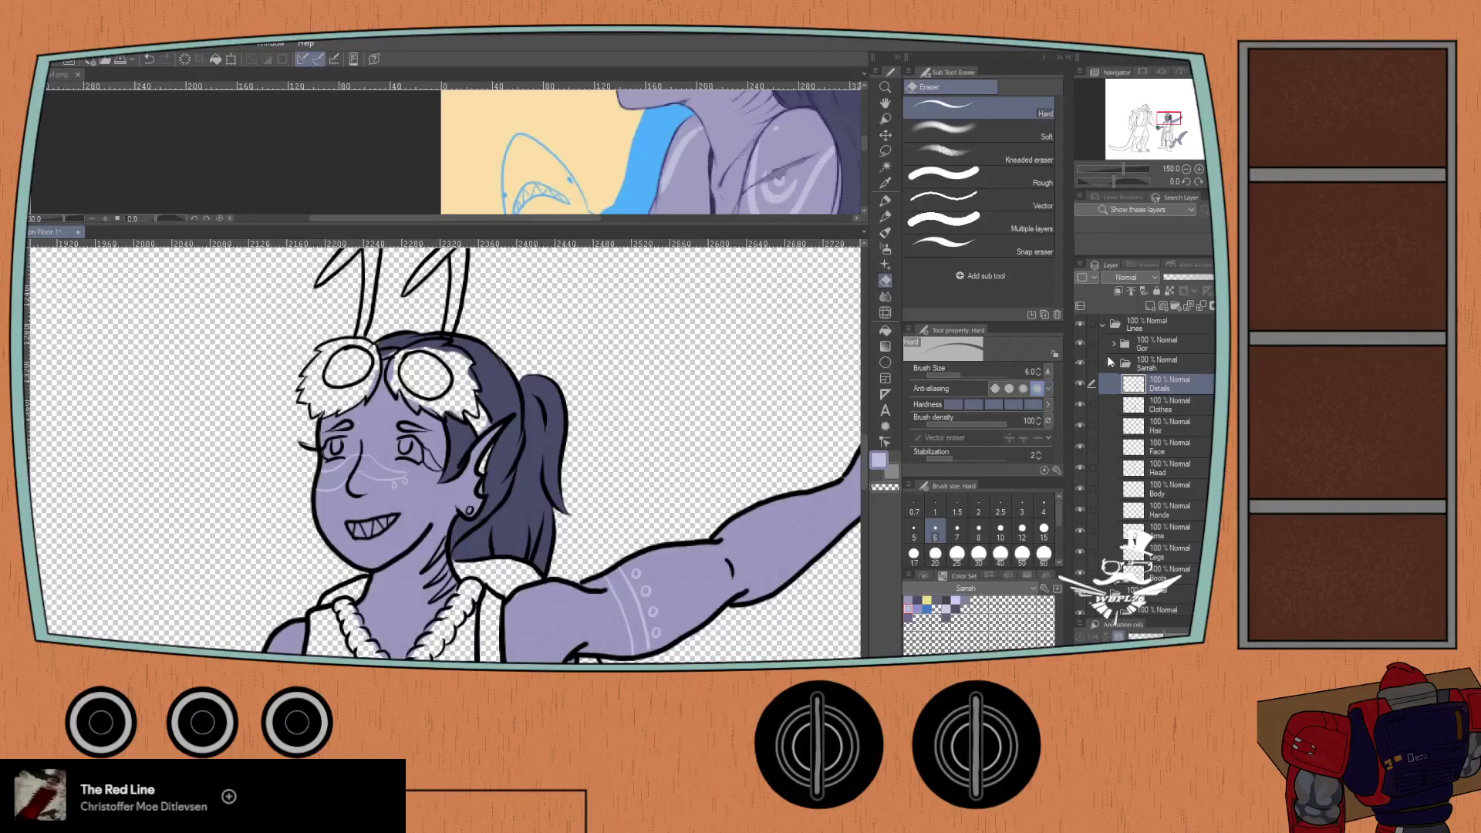
- Collapse the line-art group and touch up gaps in the woman's face and arm fill with the base purple on the Skin layer
{"action": "left_click", "coordinate": [1111, 362]}
{"action": "left_click", "coordinate": [1102, 325]}
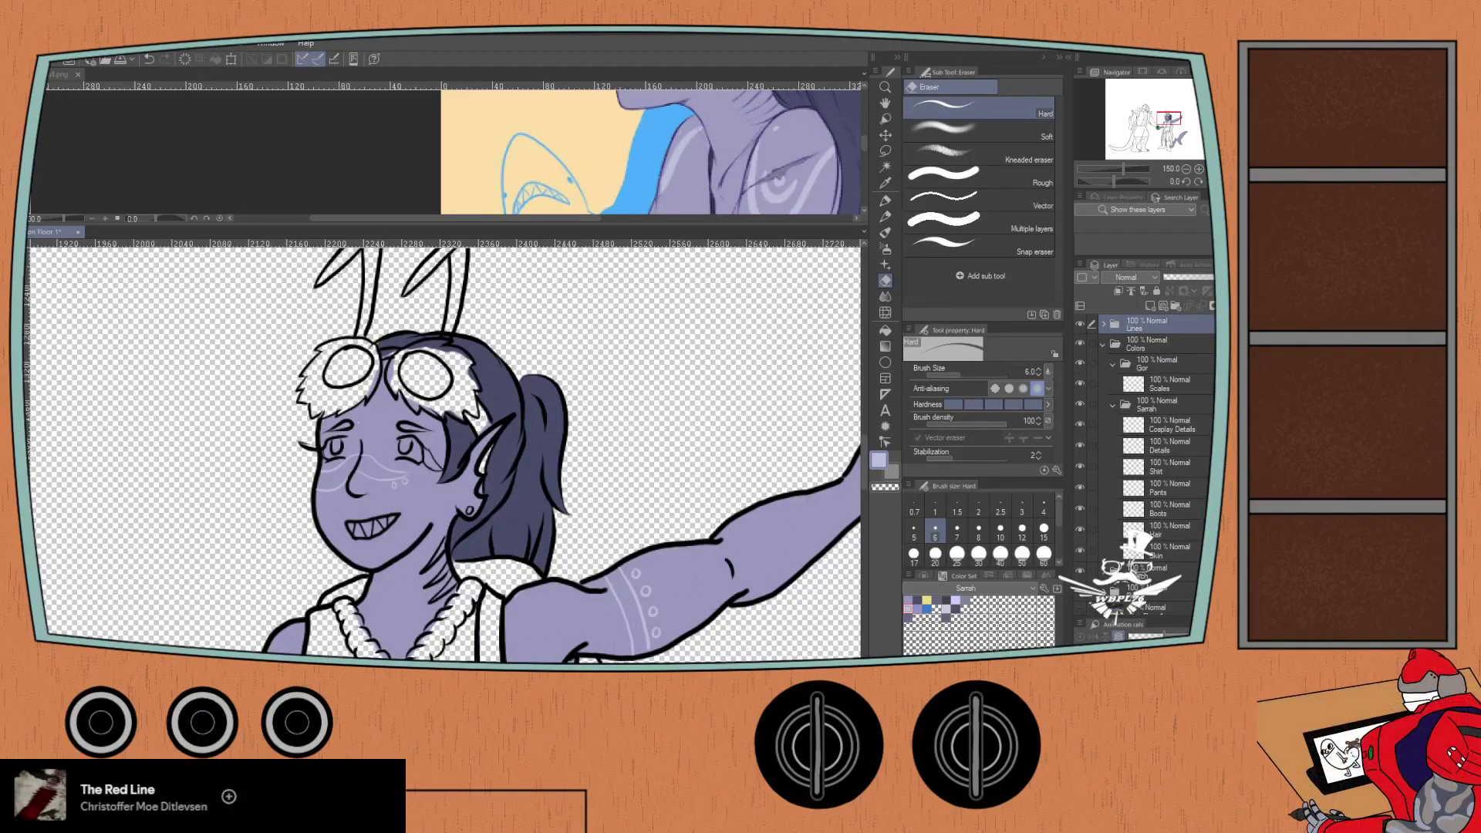
{"action": "left_click", "coordinate": [1152, 447]}
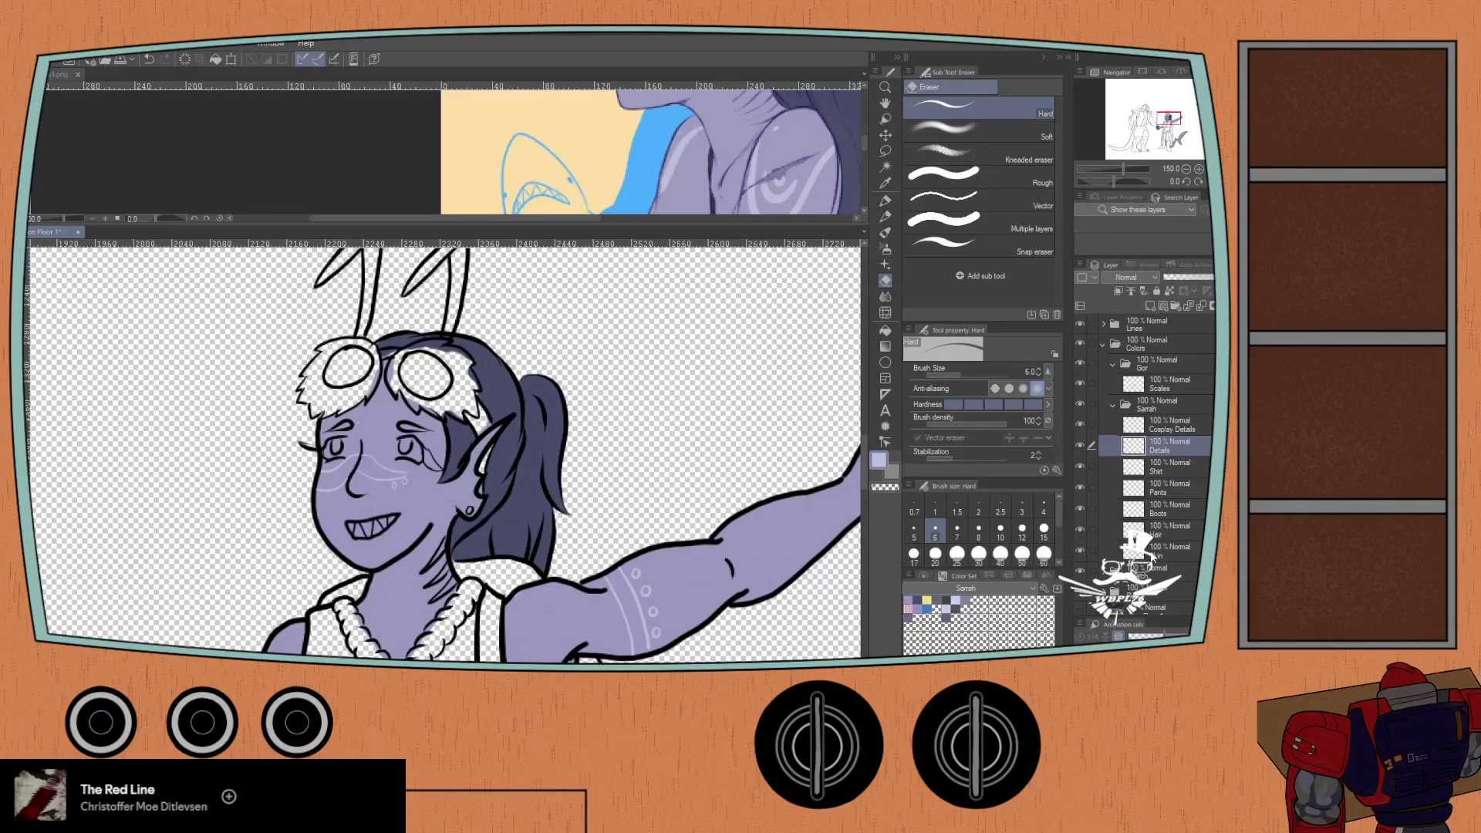
{"action": "left_click", "coordinate": [1150, 554]}
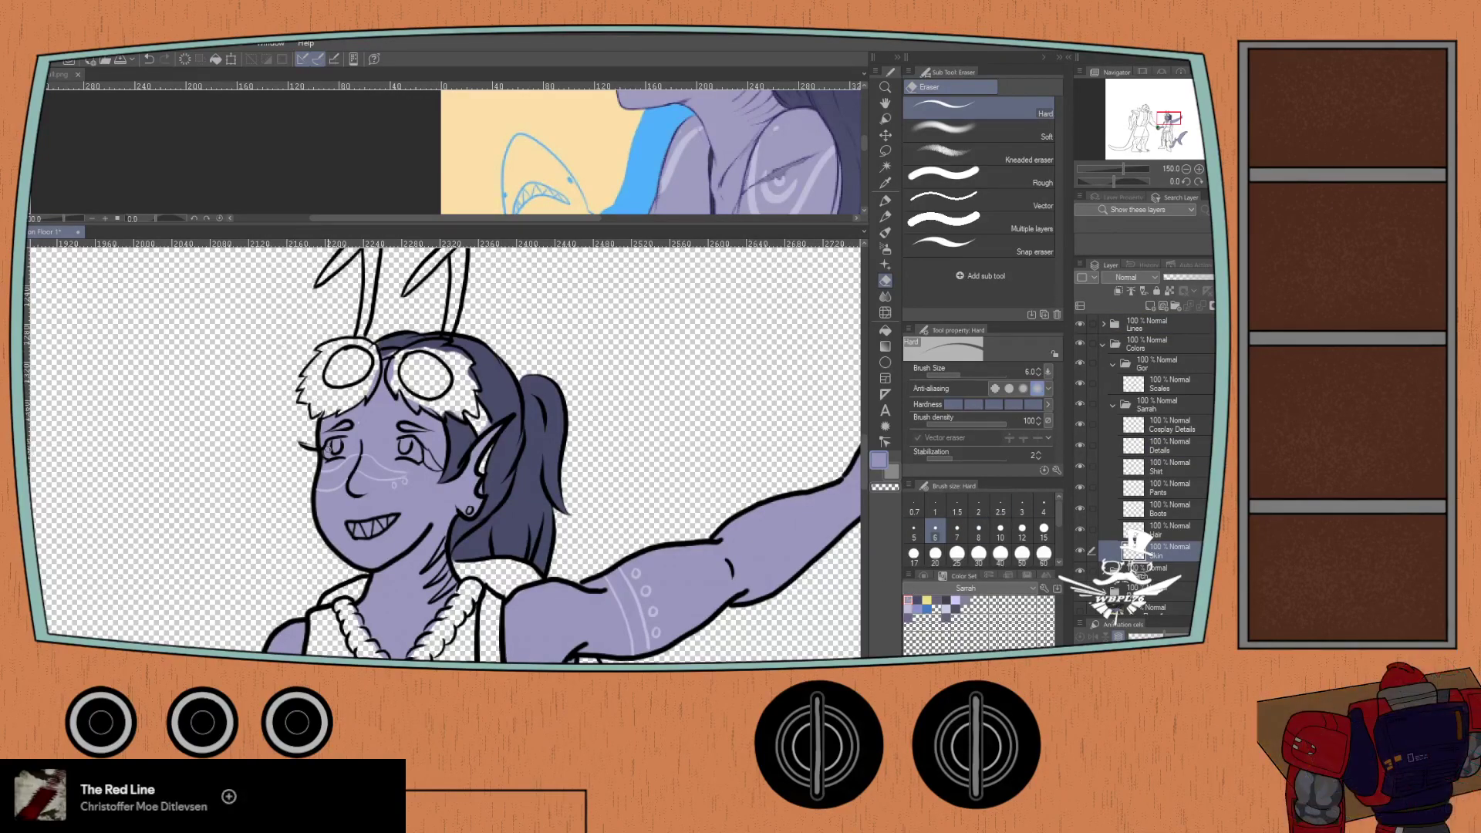
{"action": "scroll", "coordinate": [328, 447], "scroll_direction": "up", "scroll_amount": 5}
{"action": "key", "text": "p"}
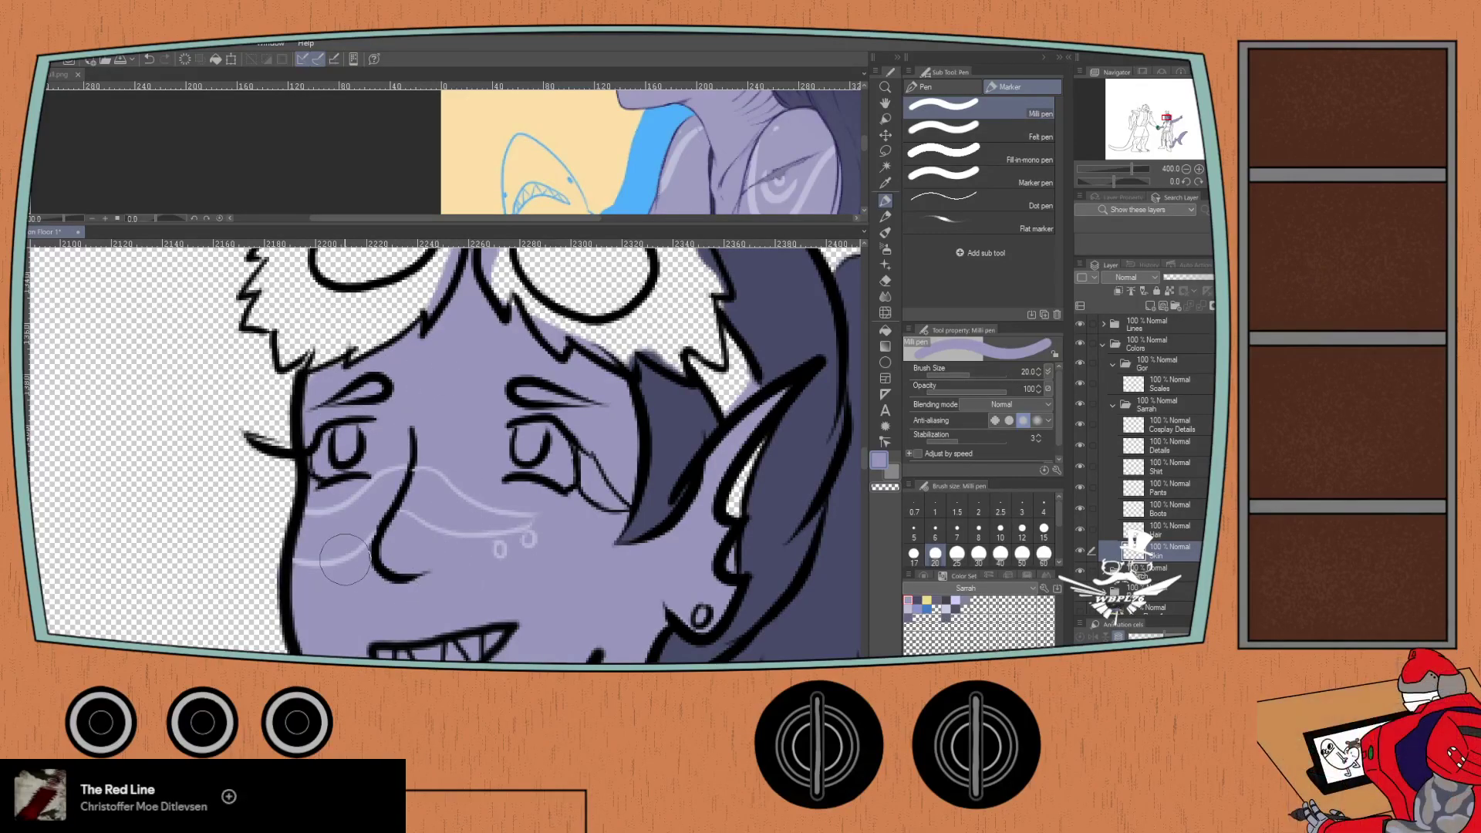
{"action": "scroll", "coordinate": [269, 490], "scroll_direction": "down", "scroll_amount": 2}
{"action": "left_click_drag", "start_coordinate": [325, 633], "coordinate": [310, 423]}
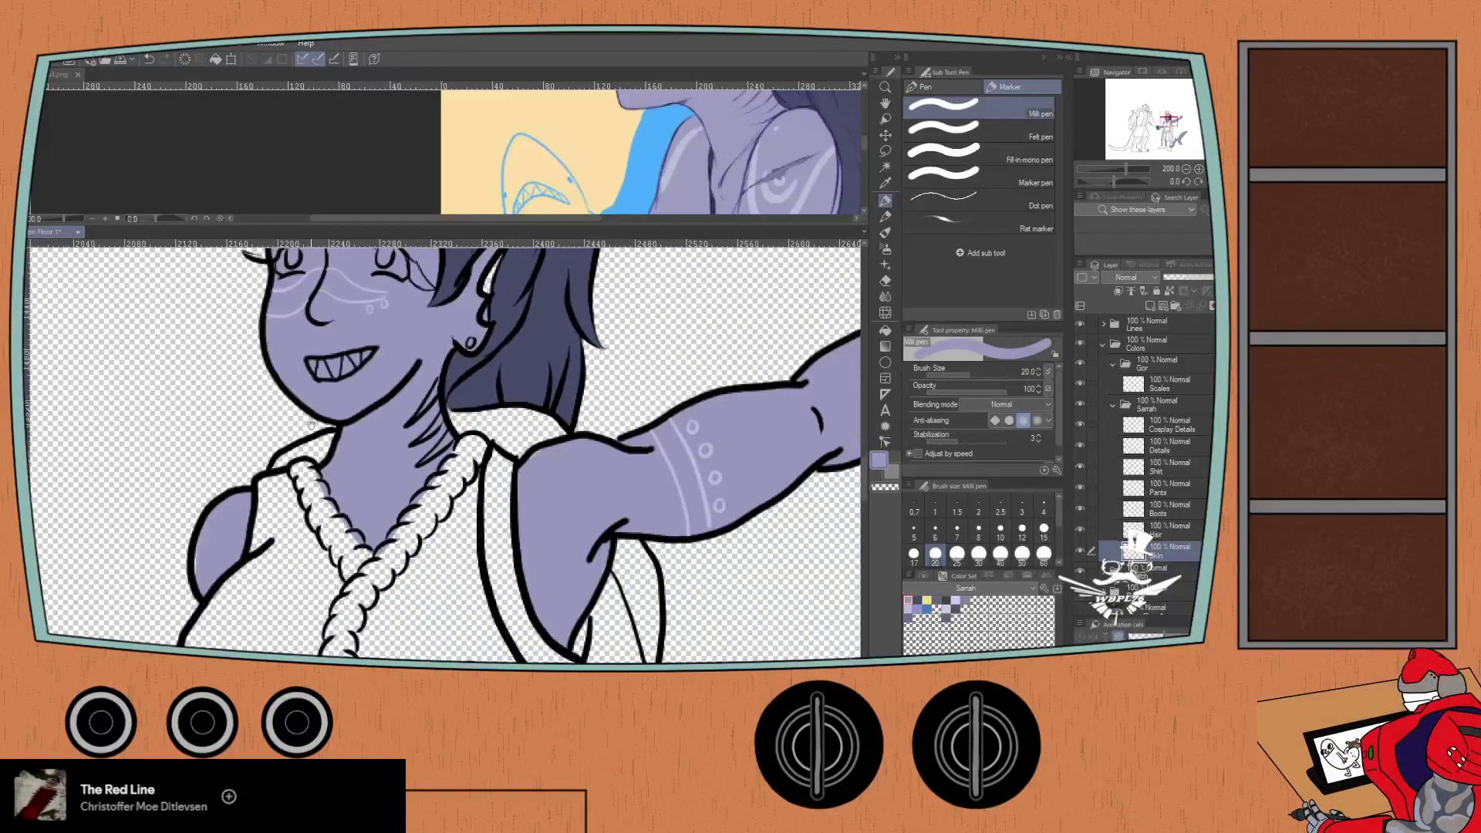
{"action": "scroll", "coordinate": [204, 543], "scroll_direction": "up", "scroll_amount": 2}
{"action": "mouse_move", "coordinate": [211, 533]}
{"action": "left_mouse_down"}
{"action": "mouse_move", "coordinate": [357, 346]}
{"action": "mouse_move", "coordinate": [345, 413]}
{"action": "left_mouse_up"}
{"action": "left_click_drag", "start_coordinate": [259, 578], "coordinate": [330, 308]}
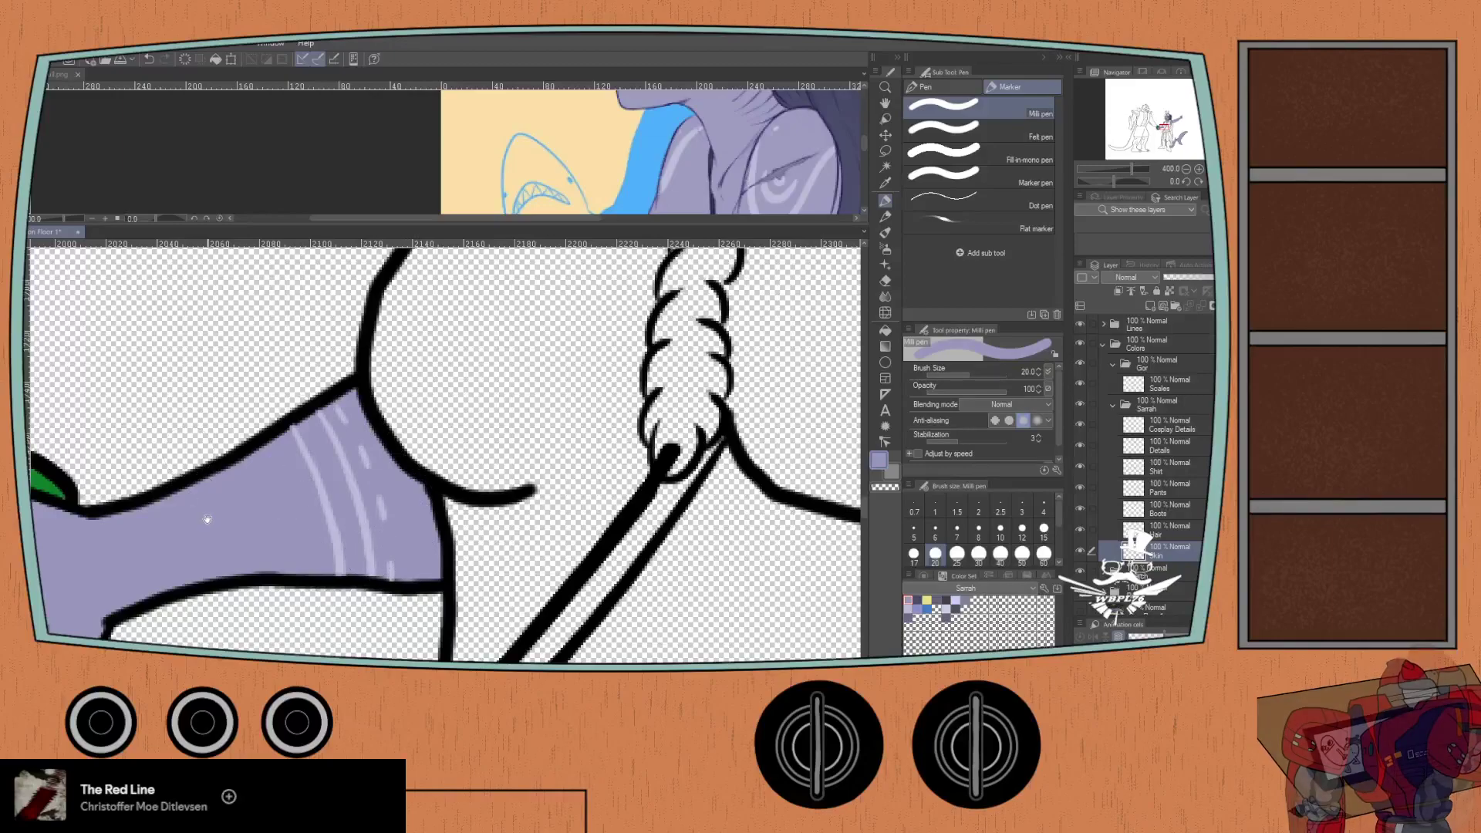
{"action": "left_click_drag", "start_coordinate": [206, 515], "coordinate": [311, 452]}
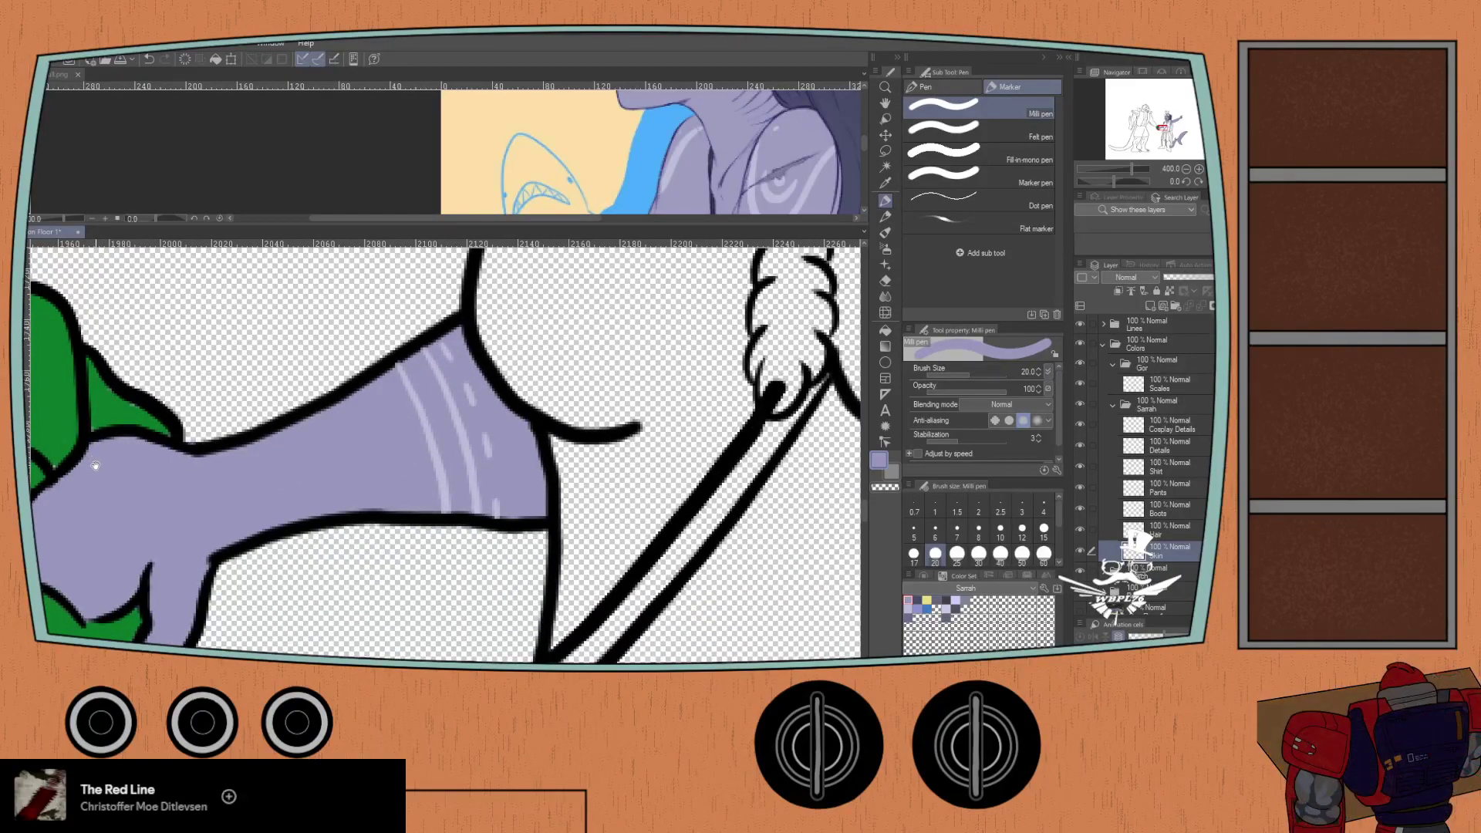
{"action": "scroll", "coordinate": [216, 486], "scroll_direction": "down", "scroll_amount": 3}
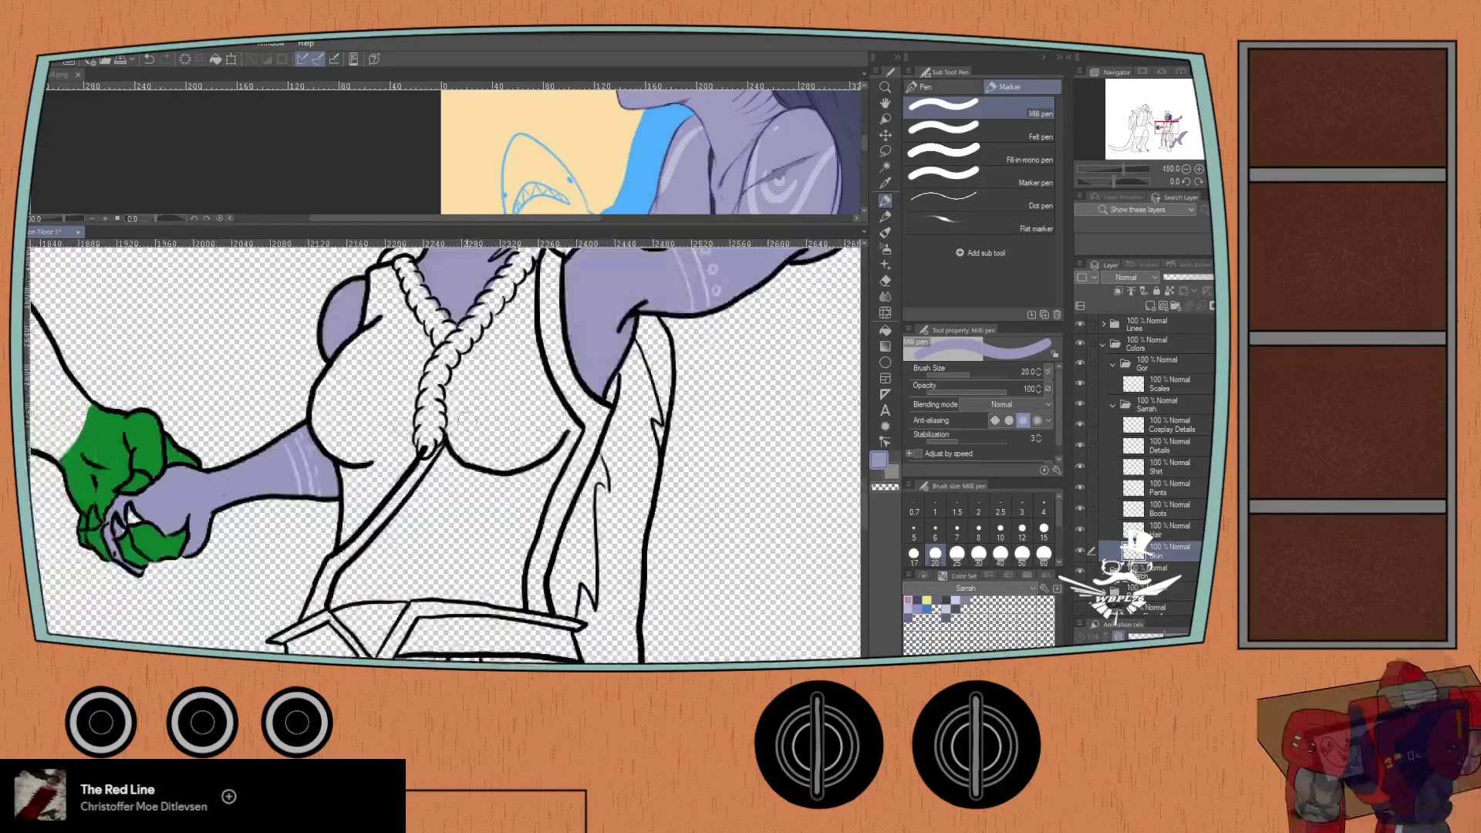
- On the Details layer, fill the woman's face marking from the outer cheek to the nose bridge with light lavender, using the Milli pen at size 10
{"action": "left_click", "coordinate": [1144, 452]}
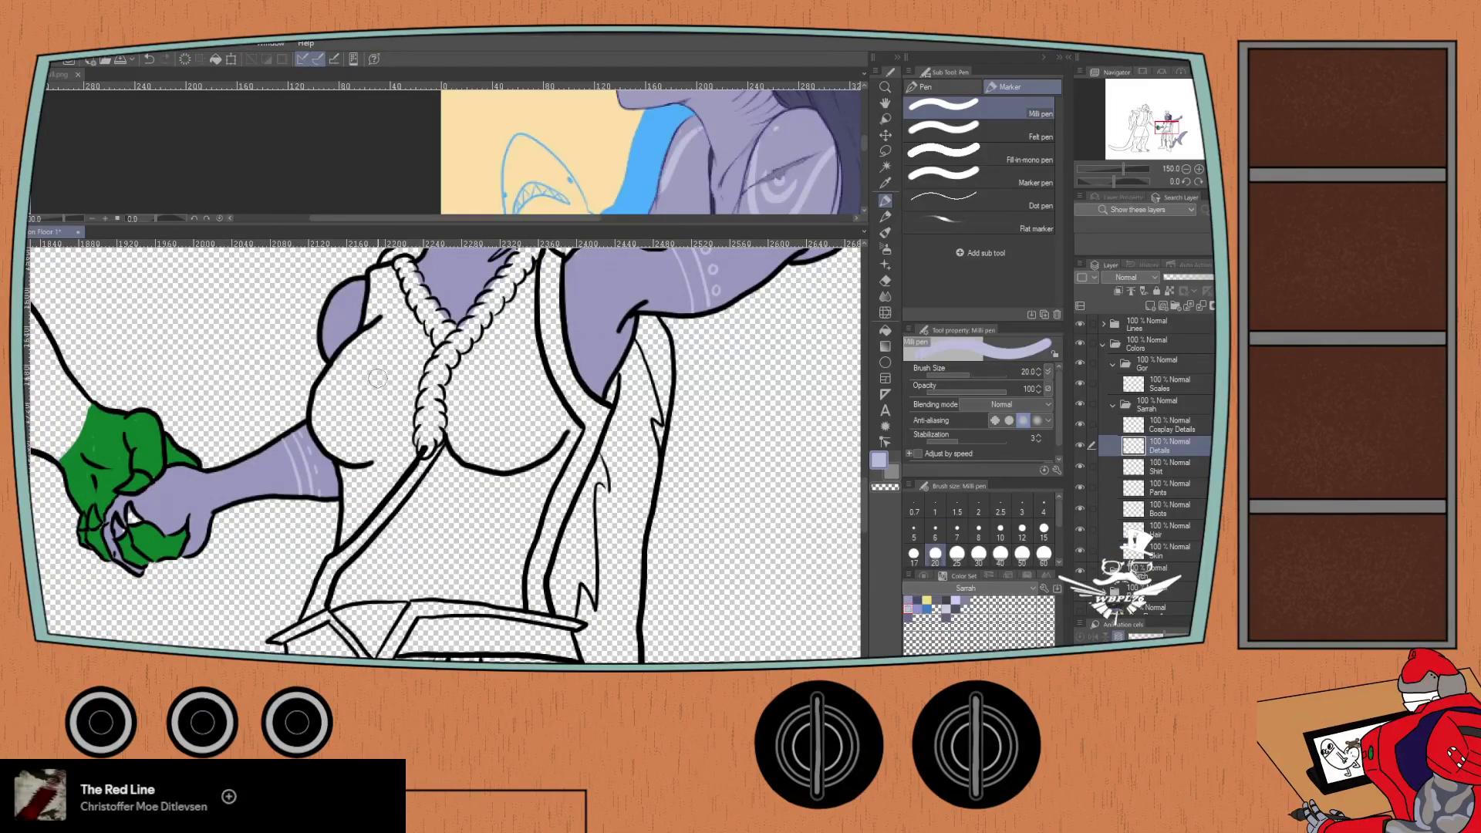
{"action": "left_click_drag", "start_coordinate": [377, 383], "coordinate": [405, 540]}
{"action": "scroll", "coordinate": [377, 368], "scroll_direction": "up", "scroll_amount": 3}
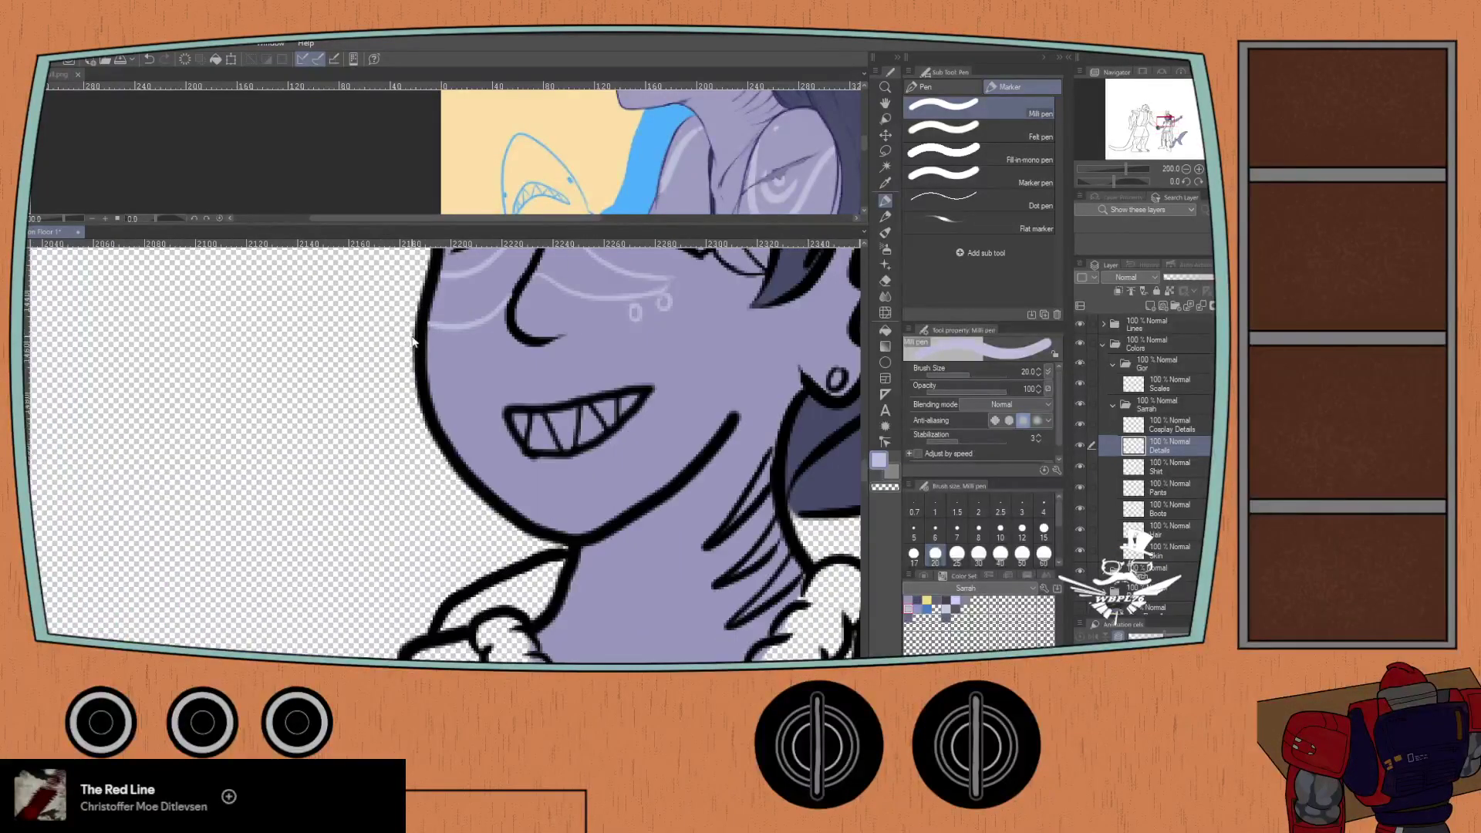
{"action": "left_click_drag", "start_coordinate": [433, 339], "coordinate": [494, 455]}
{"action": "key", "text": "p"}
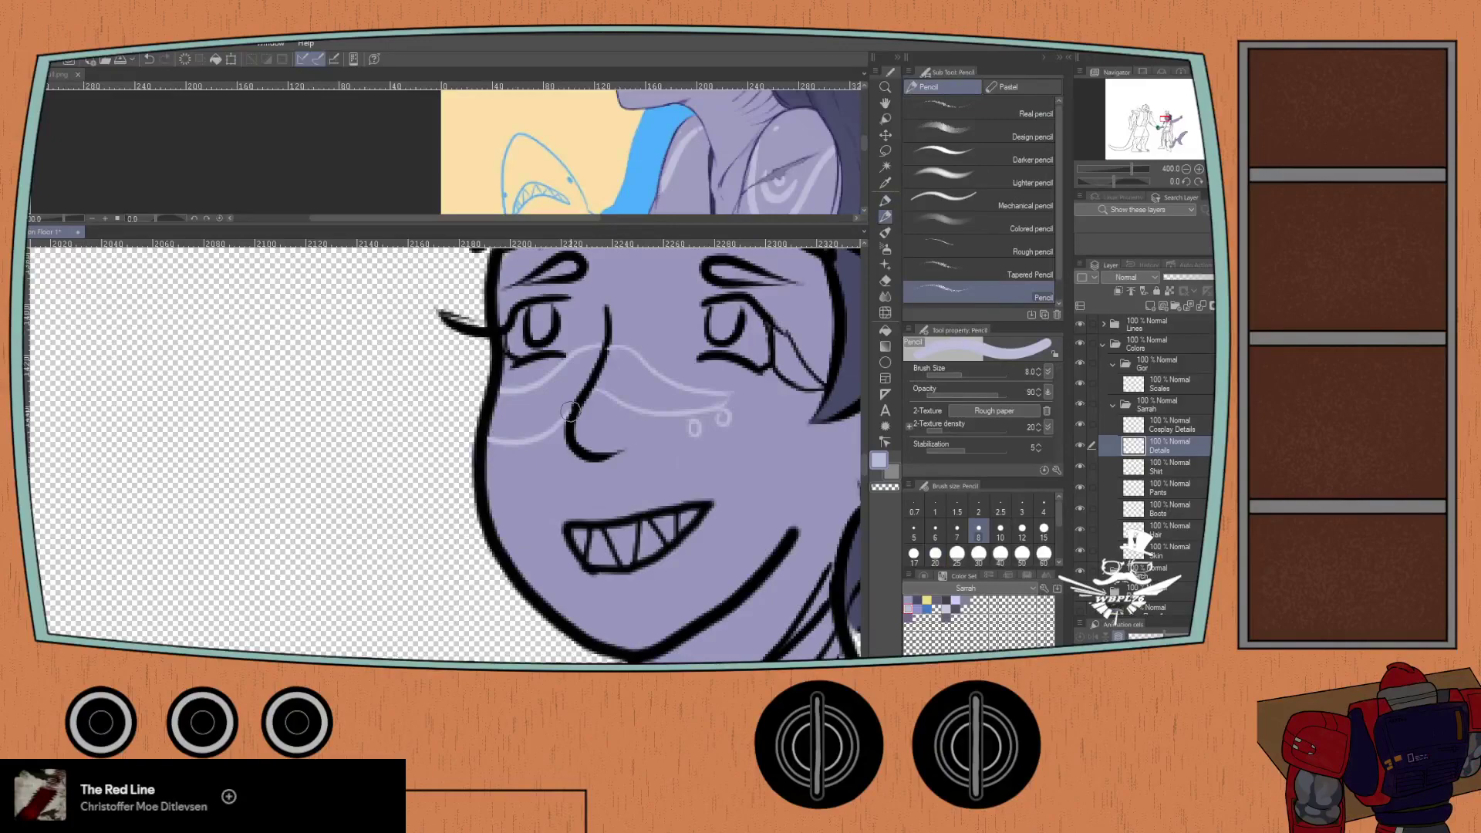
{"action": "key", "text": "p"}
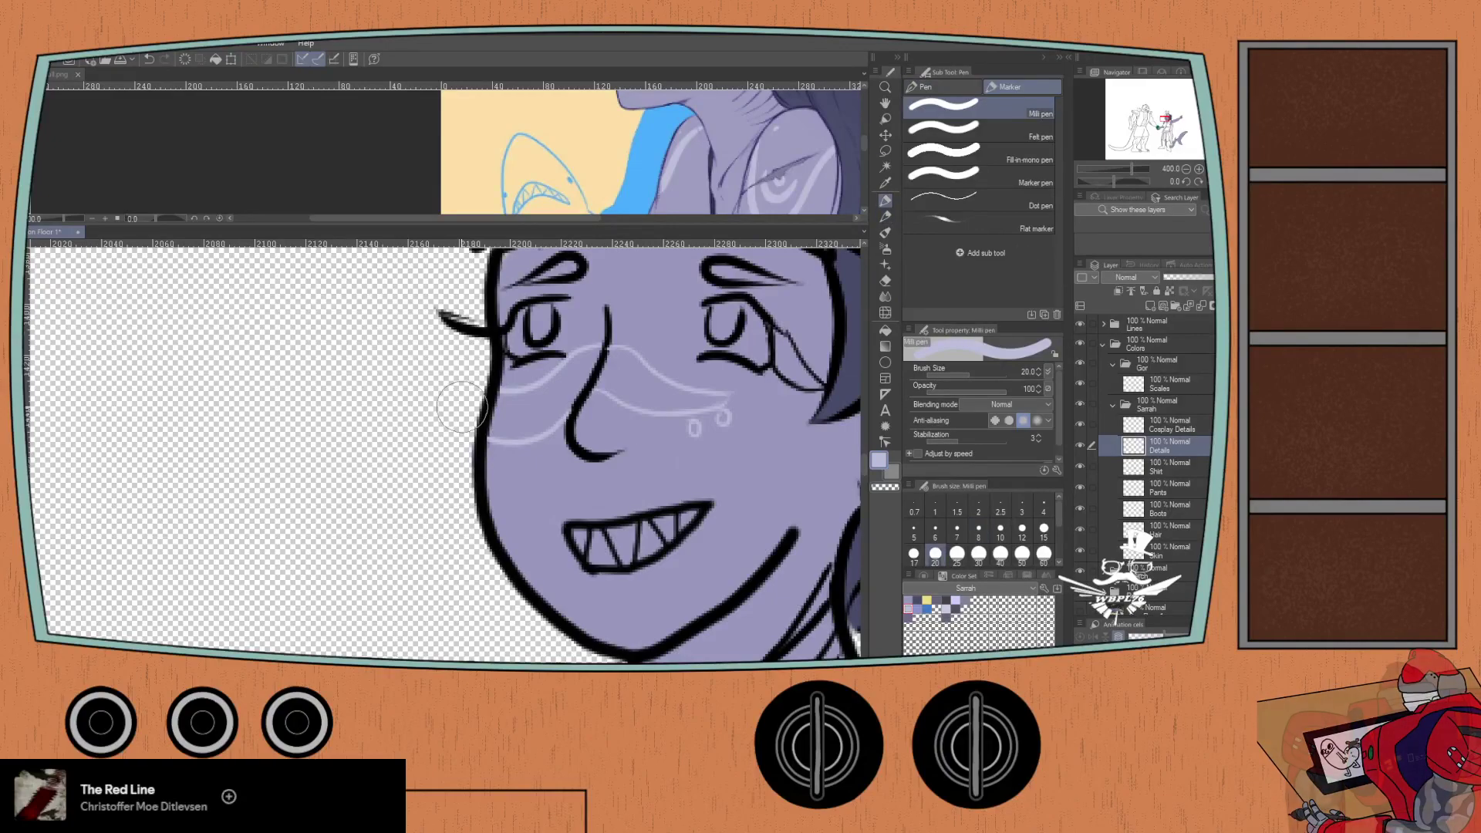
{"action": "left_click", "coordinate": [1002, 531]}
{"action": "mouse_move", "coordinate": [554, 395]}
{"action": "left_mouse_down"}
{"action": "mouse_move", "coordinate": [577, 376]}
{"action": "mouse_move", "coordinate": [543, 420]}
{"action": "left_mouse_up"}
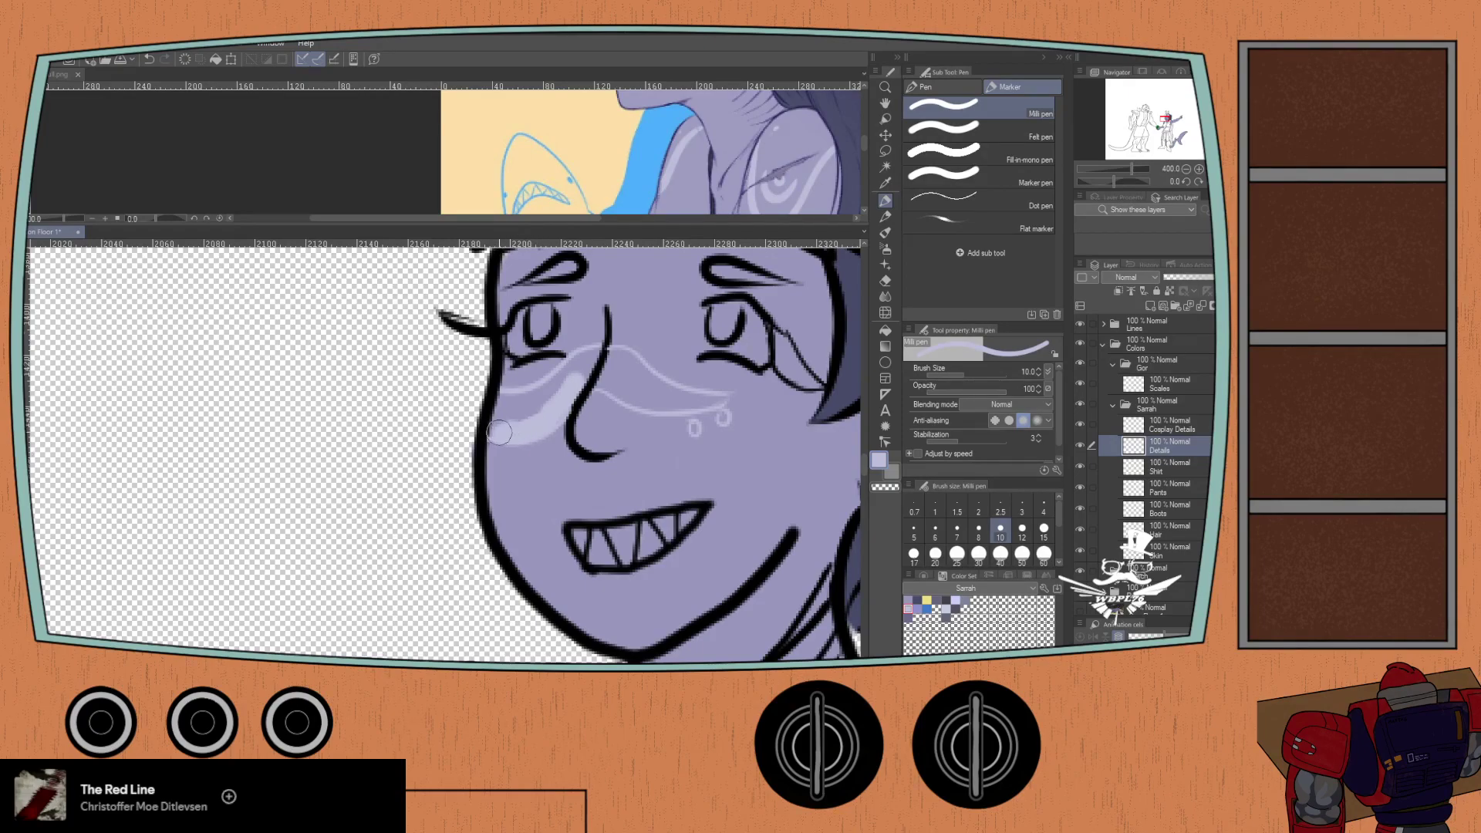
{"action": "mouse_move", "coordinate": [501, 401]}
{"action": "left_mouse_down"}
{"action": "mouse_move", "coordinate": [500, 433]}
{"action": "mouse_move", "coordinate": [590, 358]}
{"action": "left_mouse_up"}
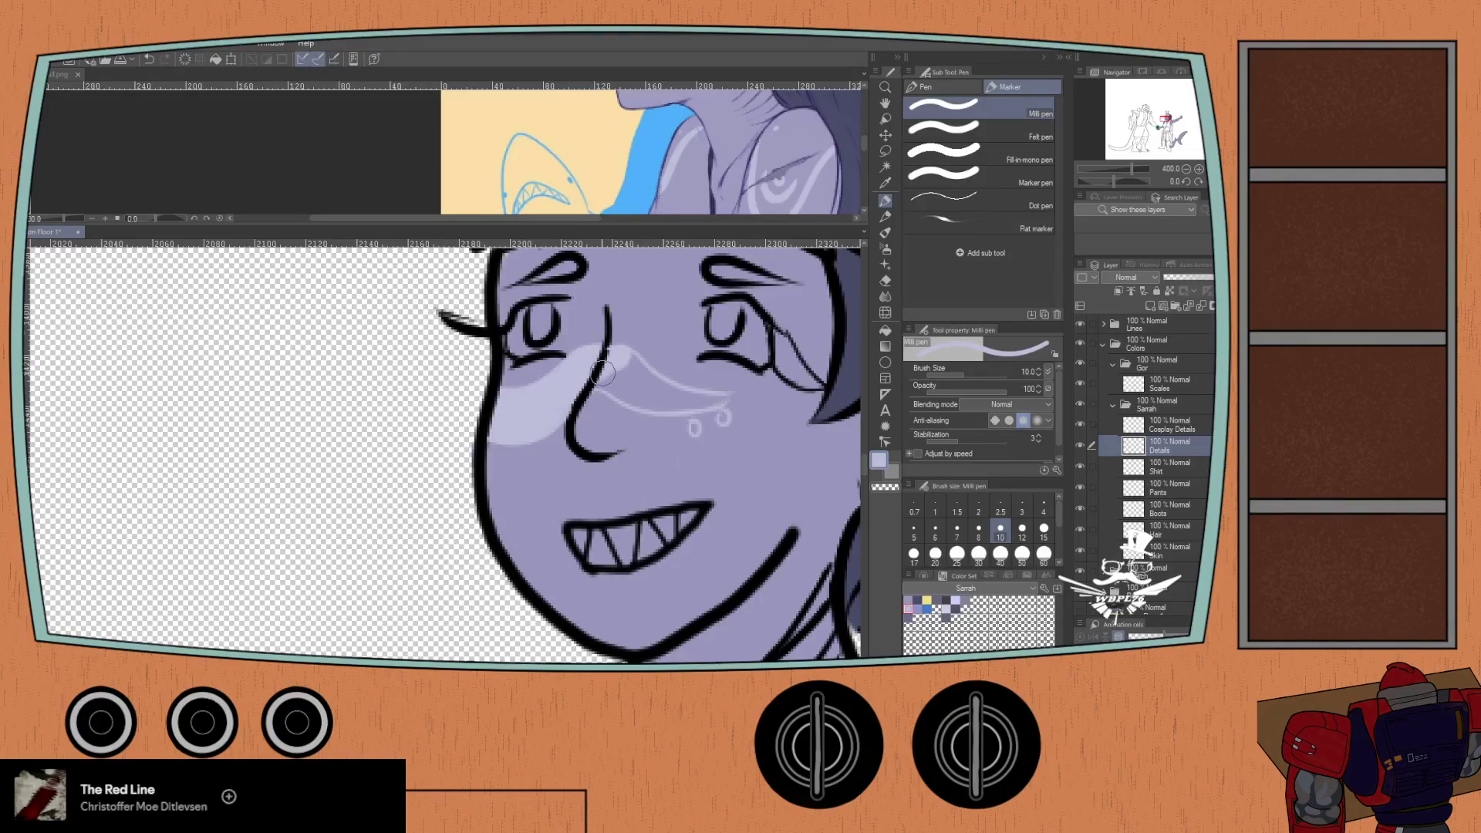
- Fill the curved marking on the other side of the woman's nose with light lavender at brush size 6
{"action": "left_click", "coordinate": [935, 528]}
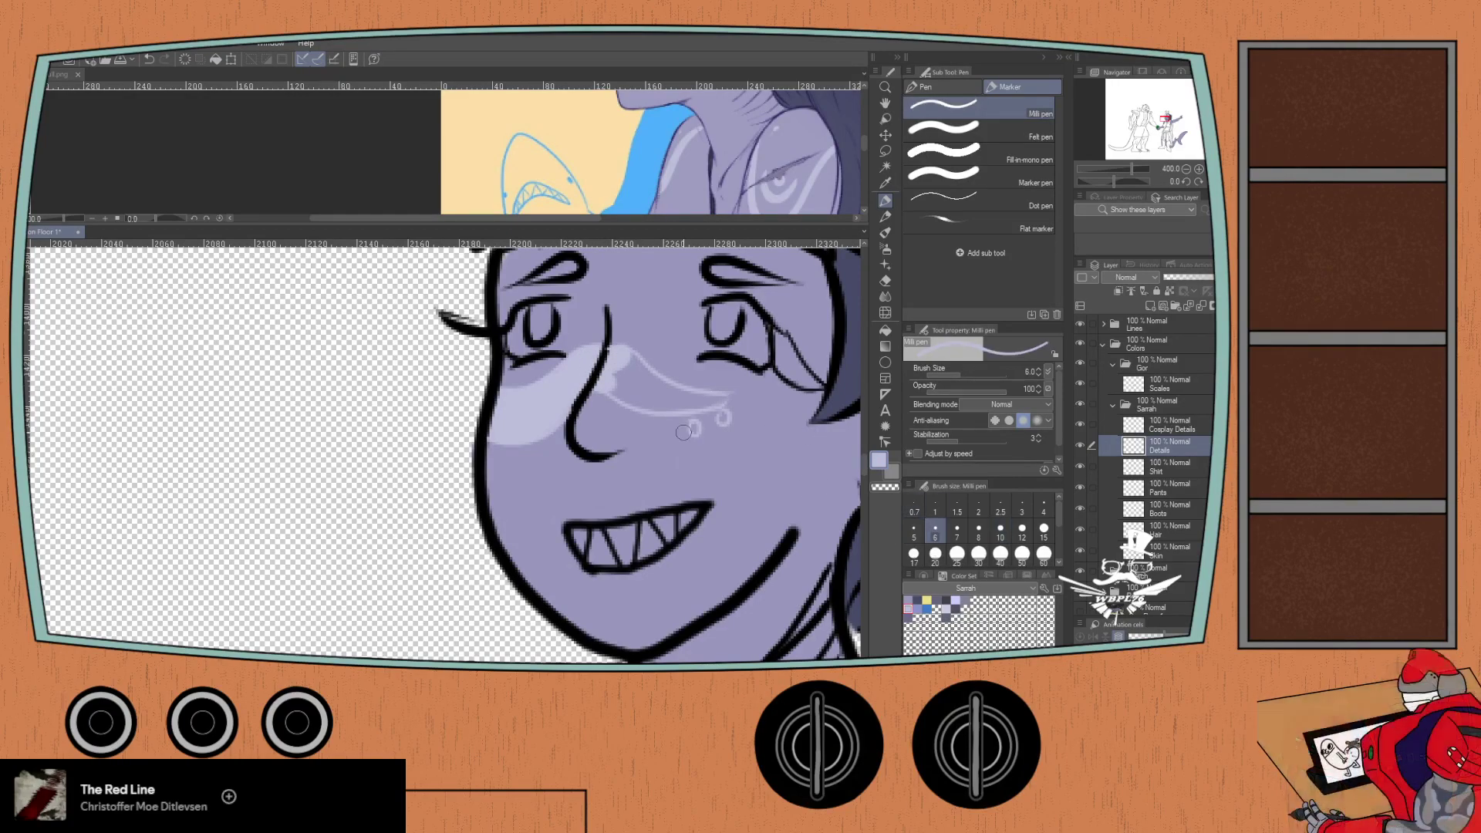
{"action": "scroll", "coordinate": [694, 420], "scroll_direction": "up", "scroll_amount": 2}
{"action": "mouse_move", "coordinate": [757, 368]}
{"action": "left_mouse_down"}
{"action": "mouse_move", "coordinate": [651, 386]}
{"action": "mouse_move", "coordinate": [730, 374]}
{"action": "mouse_move", "coordinate": [658, 388]}
{"action": "mouse_move", "coordinate": [702, 360]}
{"action": "mouse_move", "coordinate": [695, 432]}
{"action": "left_mouse_up"}
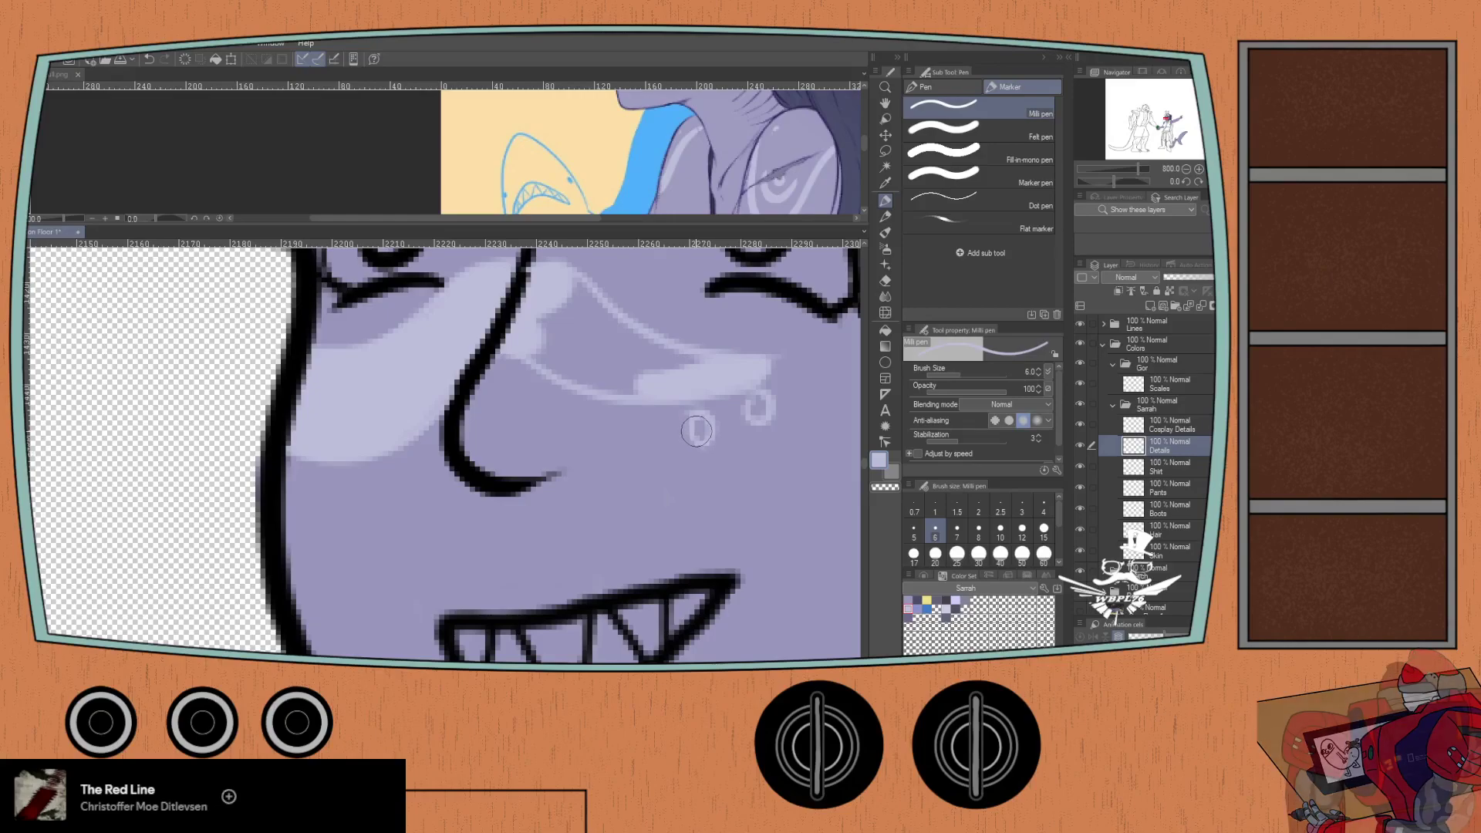
{"action": "mouse_move", "coordinate": [568, 286]}
{"action": "left_mouse_down"}
{"action": "mouse_move", "coordinate": [658, 354]}
{"action": "mouse_move", "coordinate": [612, 329]}
{"action": "mouse_move", "coordinate": [698, 367]}
{"action": "mouse_move", "coordinate": [593, 335]}
{"action": "mouse_move", "coordinate": [618, 347]}
{"action": "mouse_move", "coordinate": [571, 298]}
{"action": "mouse_move", "coordinate": [655, 349]}
{"action": "mouse_move", "coordinate": [549, 303]}
{"action": "mouse_move", "coordinate": [648, 361]}
{"action": "mouse_move", "coordinate": [538, 323]}
{"action": "mouse_move", "coordinate": [621, 372]}
{"action": "mouse_move", "coordinate": [527, 330]}
{"action": "mouse_move", "coordinate": [639, 379]}
{"action": "mouse_move", "coordinate": [547, 355]}
{"action": "mouse_move", "coordinate": [593, 381]}
{"action": "mouse_move", "coordinate": [517, 335]}
{"action": "left_mouse_up"}
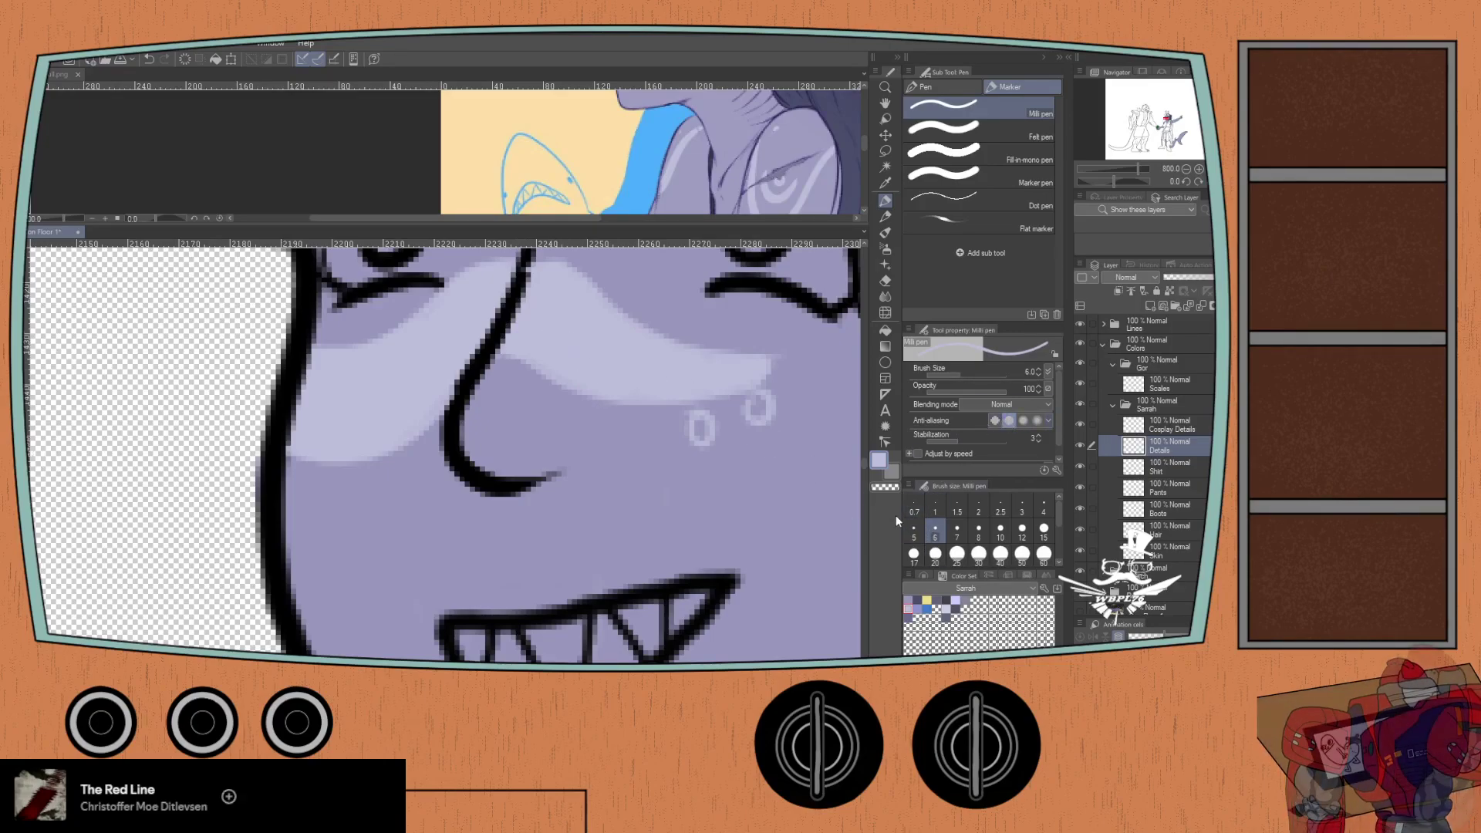
- Fill in the two small circles on the woman's cheek with light lavender at brush size 3
{"action": "left_click", "coordinate": [1021, 509]}
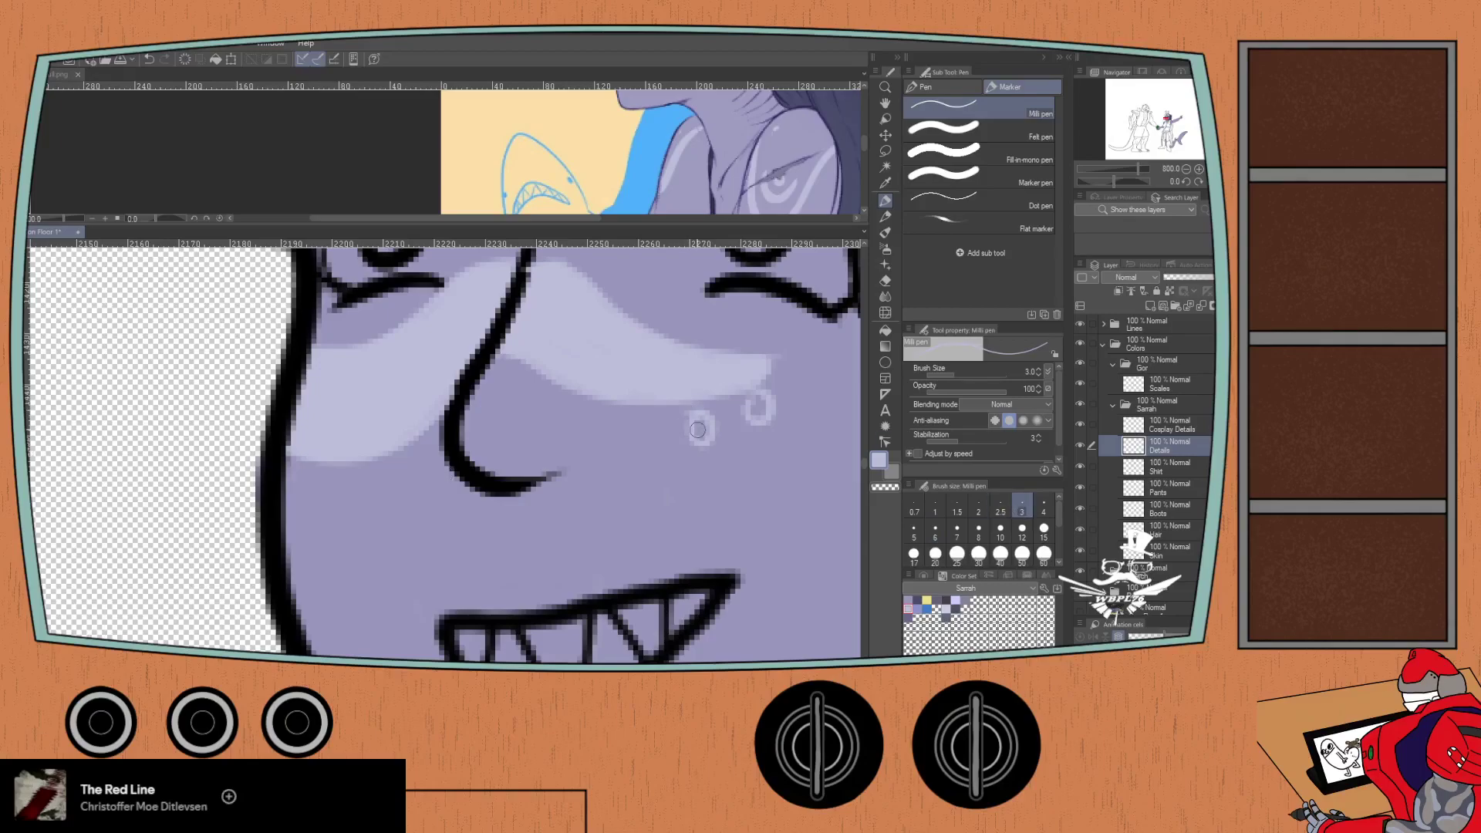
{"action": "left_click_drag", "start_coordinate": [697, 427], "coordinate": [701, 436]}
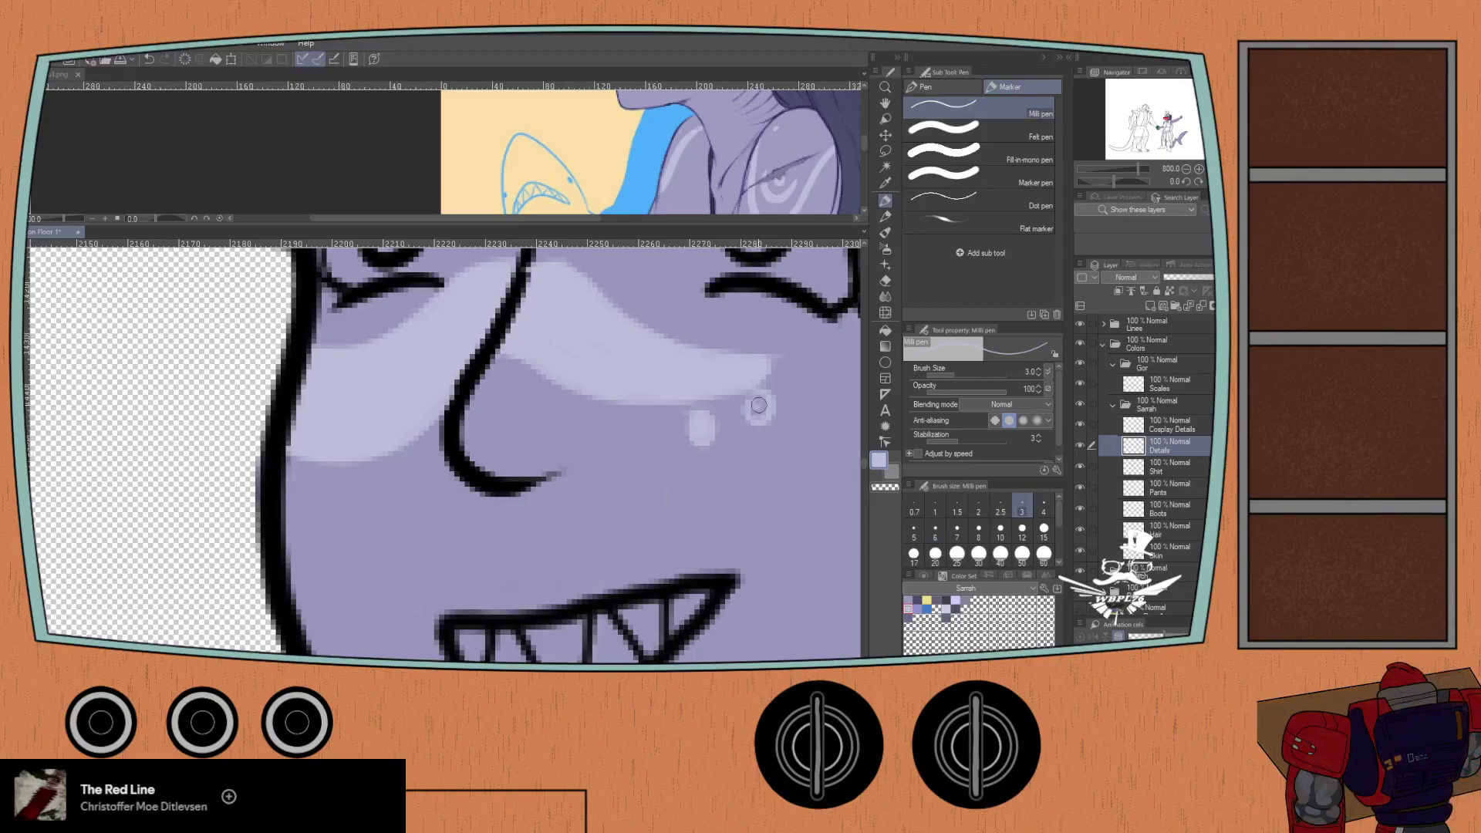
{"action": "scroll", "coordinate": [760, 402], "scroll_direction": "down", "scroll_amount": 2}
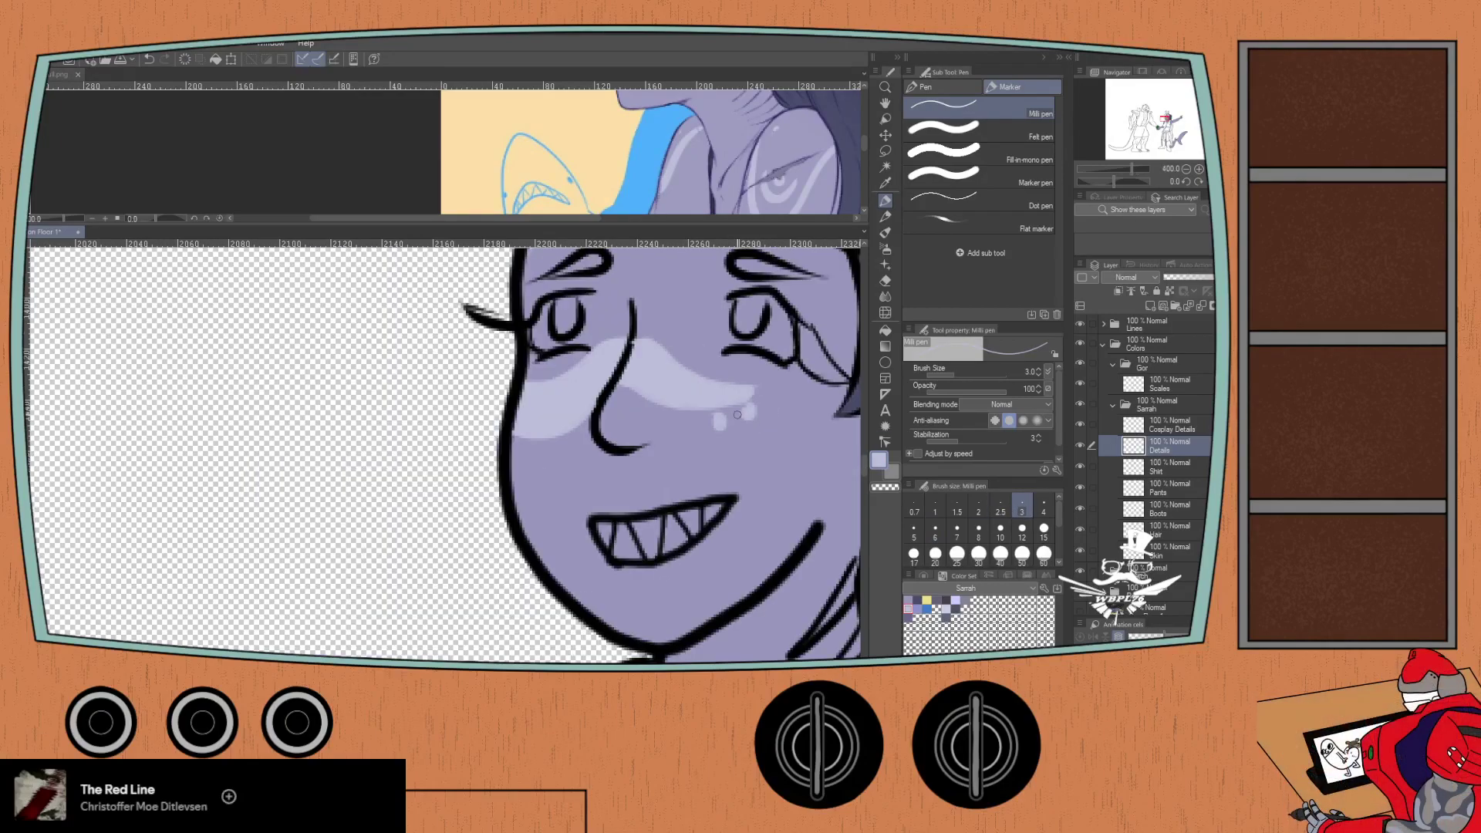
- Fill in the four small circles on the woman's outstretched upper arm with light lavender
{"action": "left_click_drag", "start_coordinate": [720, 478], "coordinate": [231, 322]}
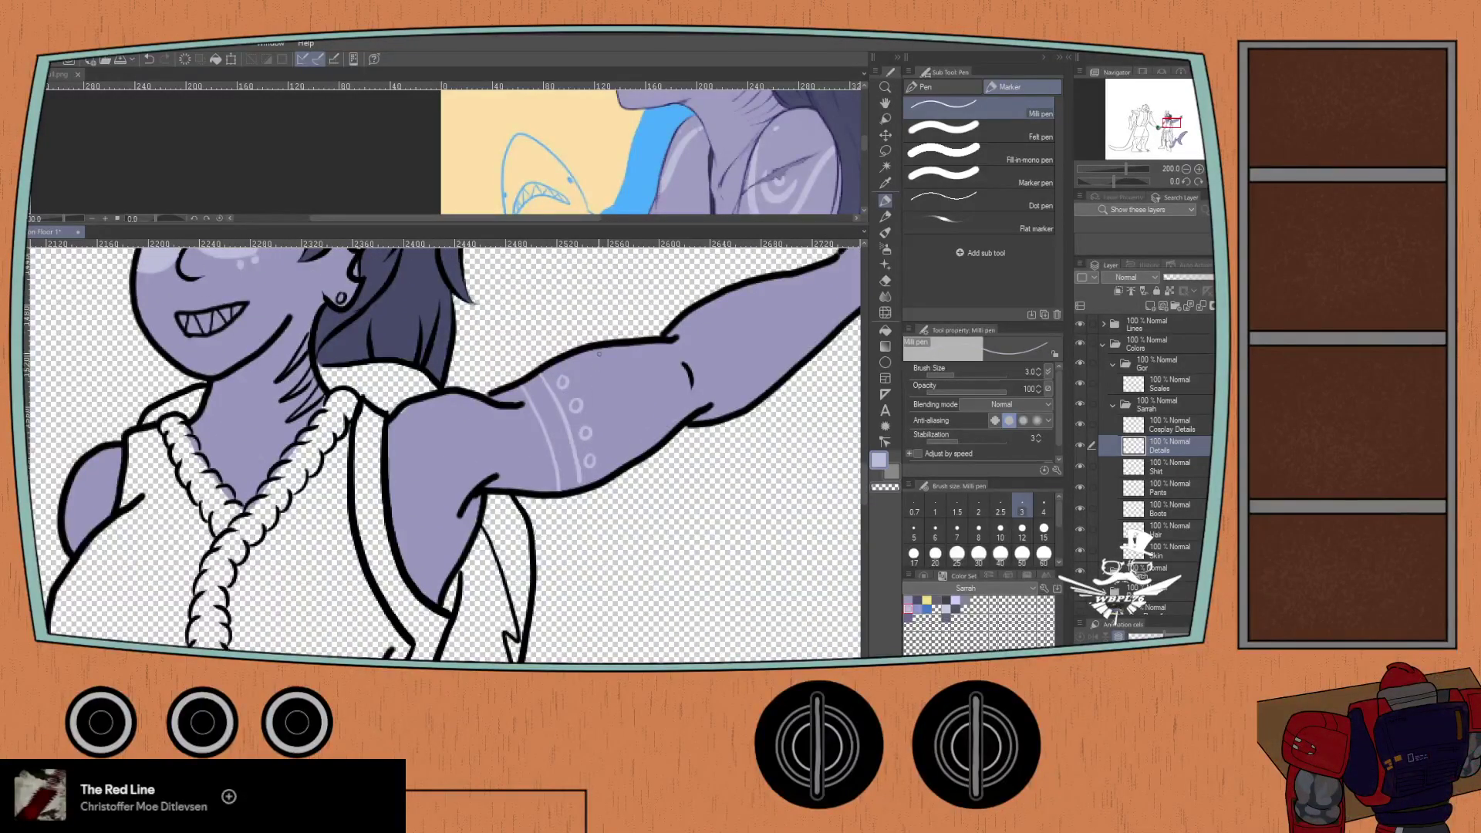
{"action": "scroll", "coordinate": [608, 362], "scroll_direction": "up", "scroll_amount": 2}
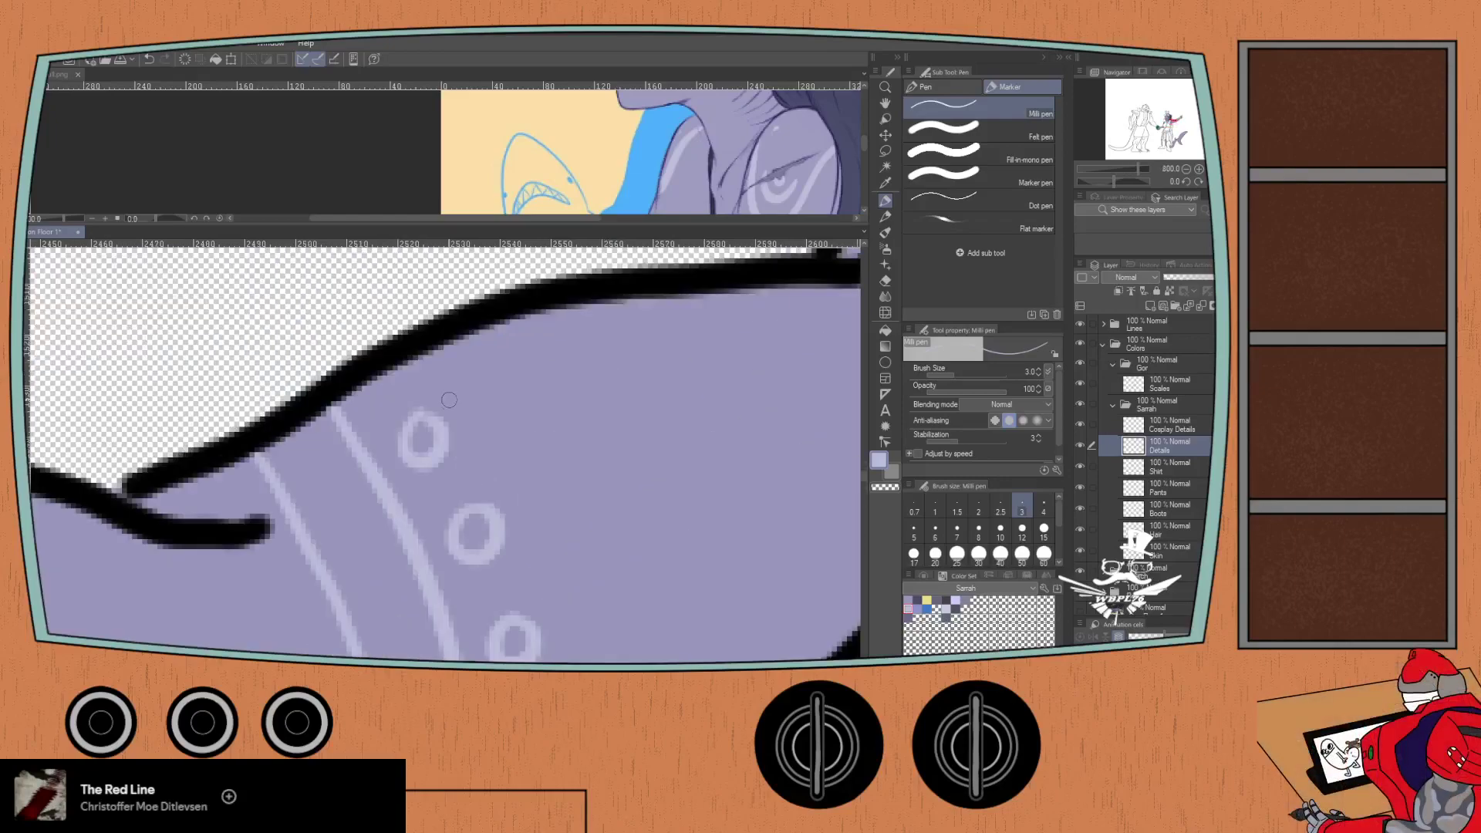
{"action": "left_click", "coordinate": [426, 436]}
{"action": "left_click_drag", "start_coordinate": [426, 437], "coordinate": [414, 434]}
{"action": "mouse_move", "coordinate": [440, 502]}
{"action": "left_mouse_down"}
{"action": "mouse_move", "coordinate": [467, 535]}
{"action": "mouse_move", "coordinate": [479, 523]}
{"action": "mouse_move", "coordinate": [468, 540]}
{"action": "left_mouse_up"}
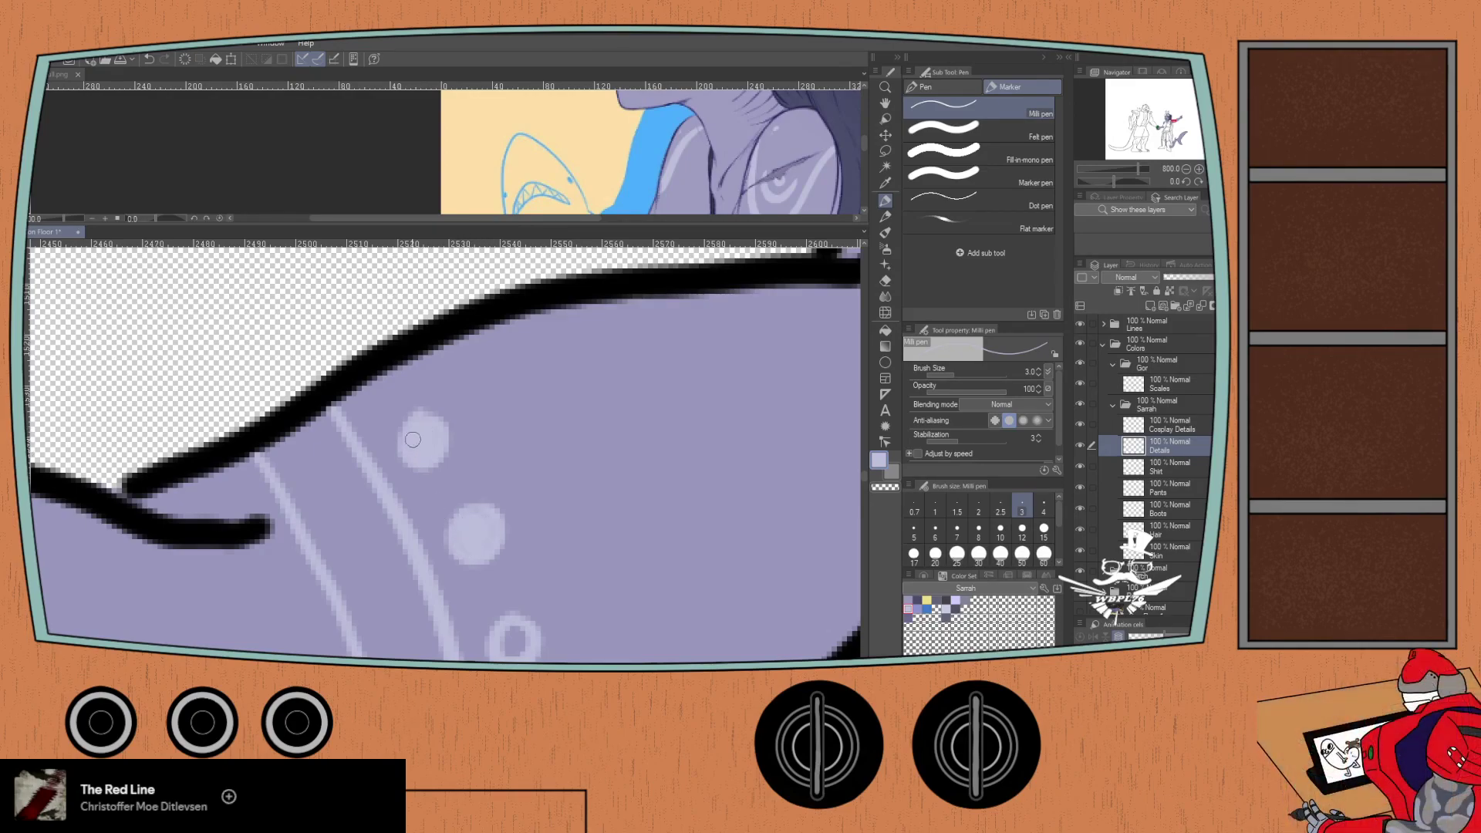
{"action": "mouse_move", "coordinate": [493, 637]}
{"action": "left_mouse_down"}
{"action": "mouse_move", "coordinate": [480, 516]}
{"action": "mouse_move", "coordinate": [506, 533]}
{"action": "left_mouse_up"}
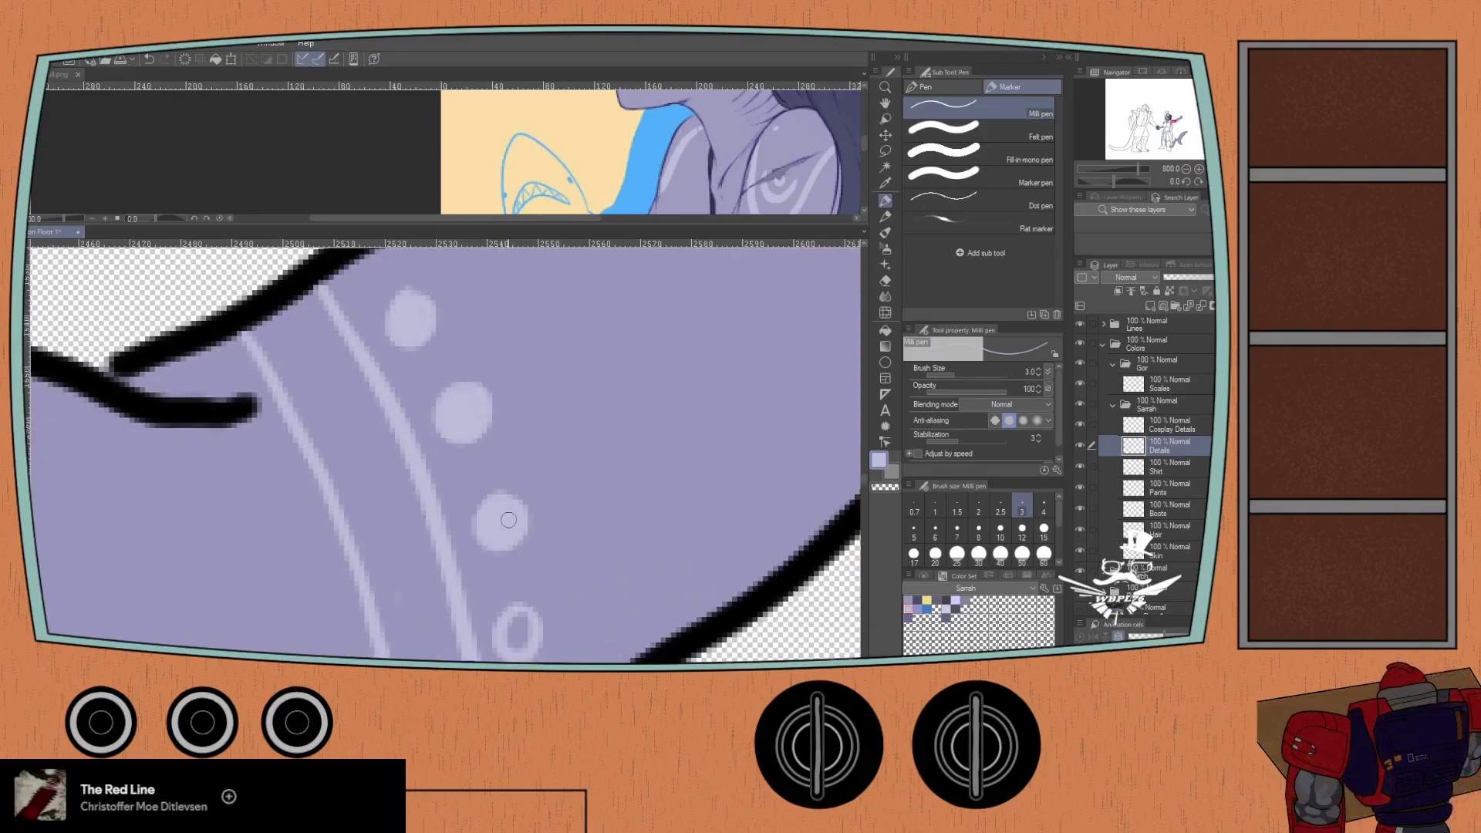
{"action": "mouse_move", "coordinate": [502, 636]}
{"action": "left_mouse_down"}
{"action": "mouse_move", "coordinate": [509, 531]}
{"action": "mouse_move", "coordinate": [519, 545]}
{"action": "left_mouse_up"}
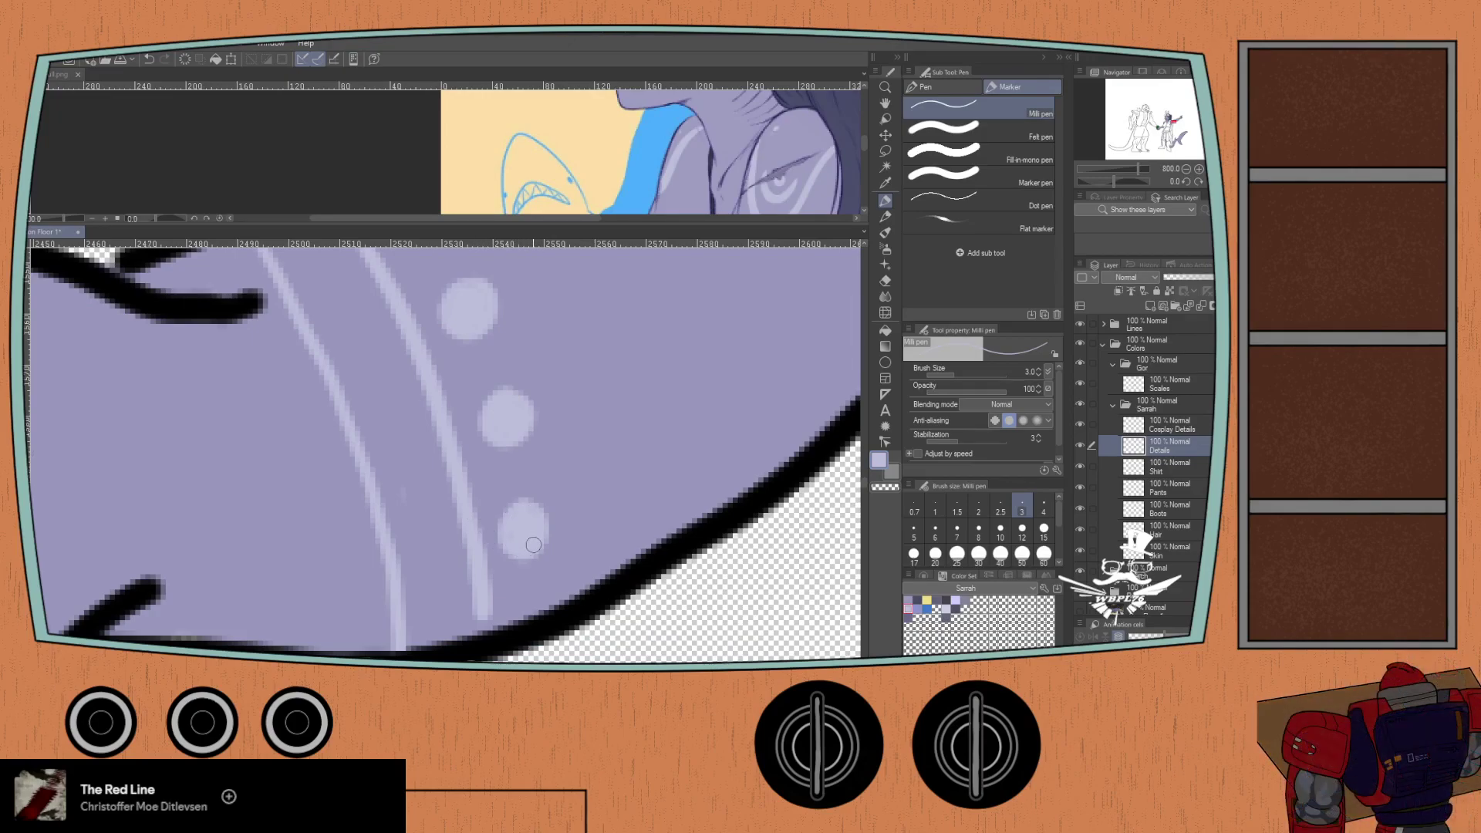
- Fill the band between the two curved lines on the outstretched upper arm with light lavender at brush size 7
{"action": "scroll", "coordinate": [417, 455], "scroll_direction": "down", "scroll_amount": 1}
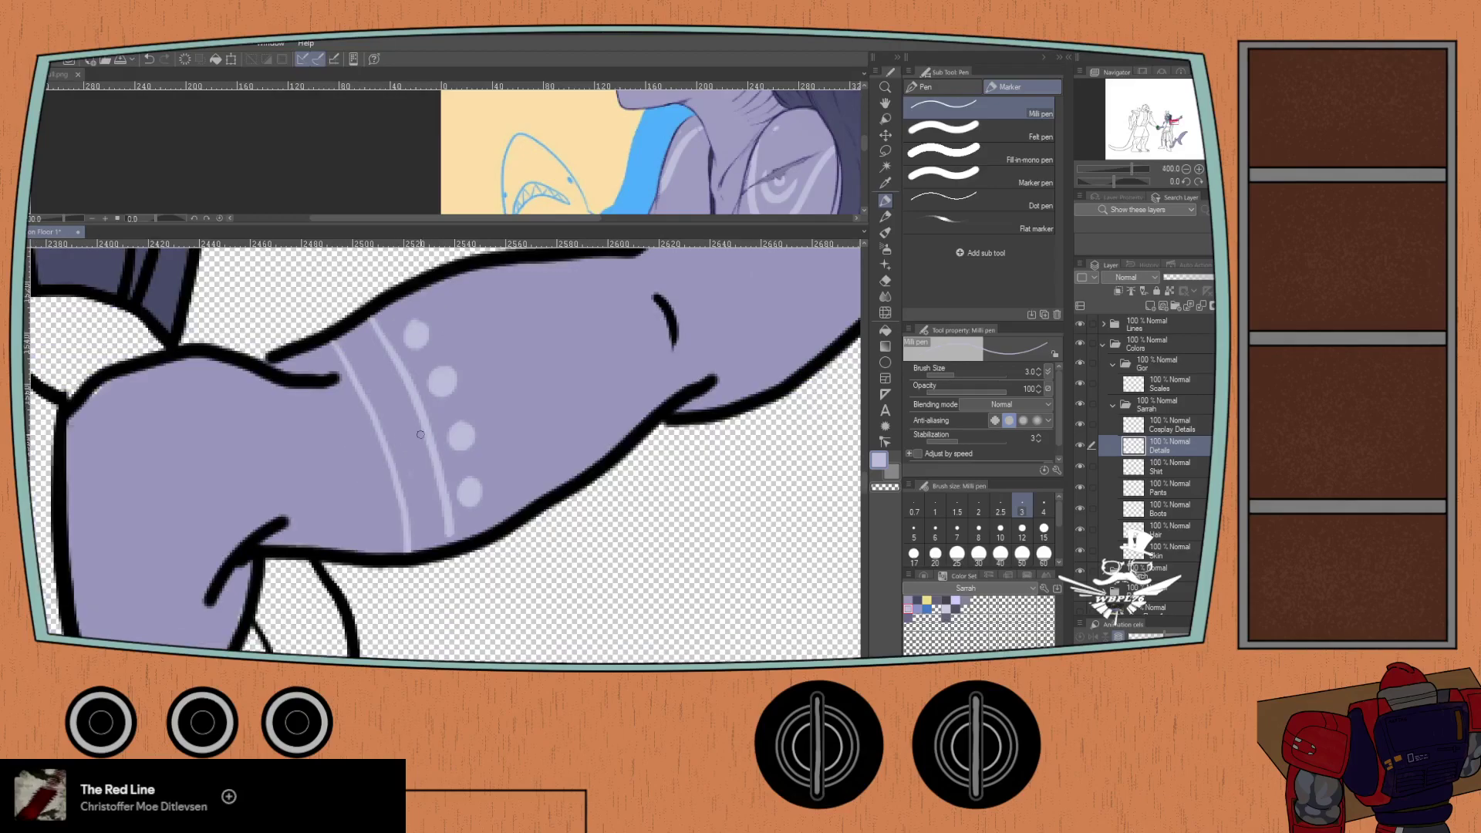
{"action": "left_click", "coordinate": [934, 533]}
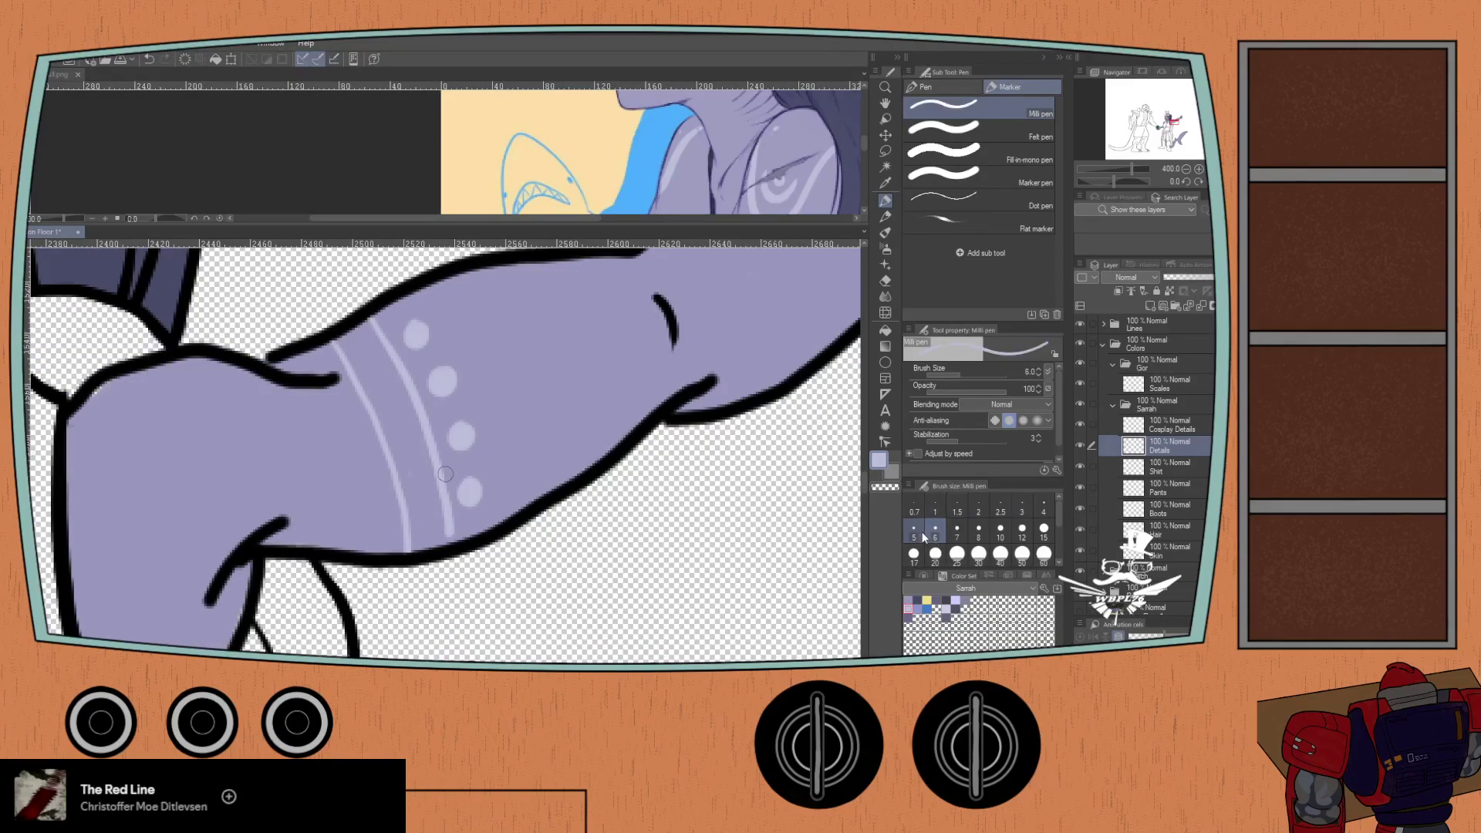
{"action": "left_click", "coordinate": [956, 532]}
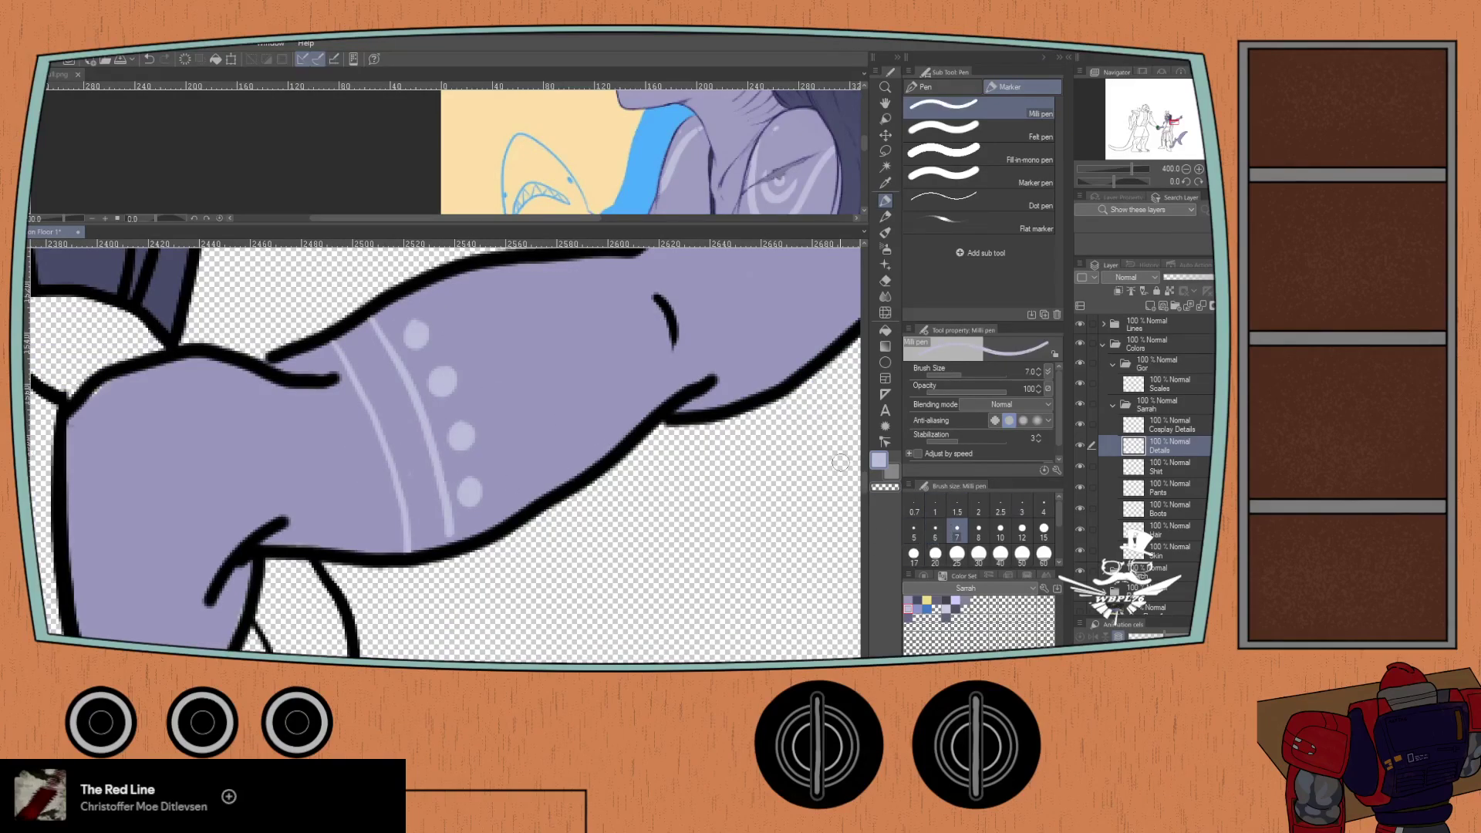
{"action": "key", "text": "ctrl+plus"}
{"action": "mouse_move", "coordinate": [343, 362]}
{"action": "left_mouse_down"}
{"action": "mouse_move", "coordinate": [399, 476]}
{"action": "mouse_move", "coordinate": [383, 456]}
{"action": "mouse_move", "coordinate": [429, 603]}
{"action": "left_mouse_up"}
{"action": "mouse_move", "coordinate": [431, 619]}
{"action": "left_mouse_down"}
{"action": "mouse_move", "coordinate": [414, 496]}
{"action": "mouse_move", "coordinate": [432, 513]}
{"action": "mouse_move", "coordinate": [423, 532]}
{"action": "mouse_move", "coordinate": [430, 496]}
{"action": "mouse_move", "coordinate": [452, 529]}
{"action": "mouse_move", "coordinate": [470, 494]}
{"action": "mouse_move", "coordinate": [483, 532]}
{"action": "mouse_move", "coordinate": [443, 416]}
{"action": "mouse_move", "coordinate": [472, 444]}
{"action": "left_mouse_up"}
{"action": "left_click_drag", "start_coordinate": [433, 327], "coordinate": [504, 564]}
{"action": "mouse_move", "coordinate": [453, 460]}
{"action": "left_mouse_down"}
{"action": "mouse_move", "coordinate": [496, 615]}
{"action": "mouse_move", "coordinate": [460, 533]}
{"action": "left_mouse_up"}
{"action": "mouse_move", "coordinate": [462, 608]}
{"action": "left_mouse_down"}
{"action": "mouse_move", "coordinate": [417, 475]}
{"action": "mouse_move", "coordinate": [404, 479]}
{"action": "mouse_move", "coordinate": [372, 425]}
{"action": "mouse_move", "coordinate": [370, 374]}
{"action": "mouse_move", "coordinate": [409, 416]}
{"action": "mouse_move", "coordinate": [389, 343]}
{"action": "mouse_move", "coordinate": [502, 565]}
{"action": "mouse_move", "coordinate": [432, 347]}
{"action": "left_mouse_up"}
{"action": "left_click_drag", "start_coordinate": [446, 437], "coordinate": [435, 497]}
{"action": "scroll", "coordinate": [413, 494], "scroll_direction": "down", "scroll_amount": 7}
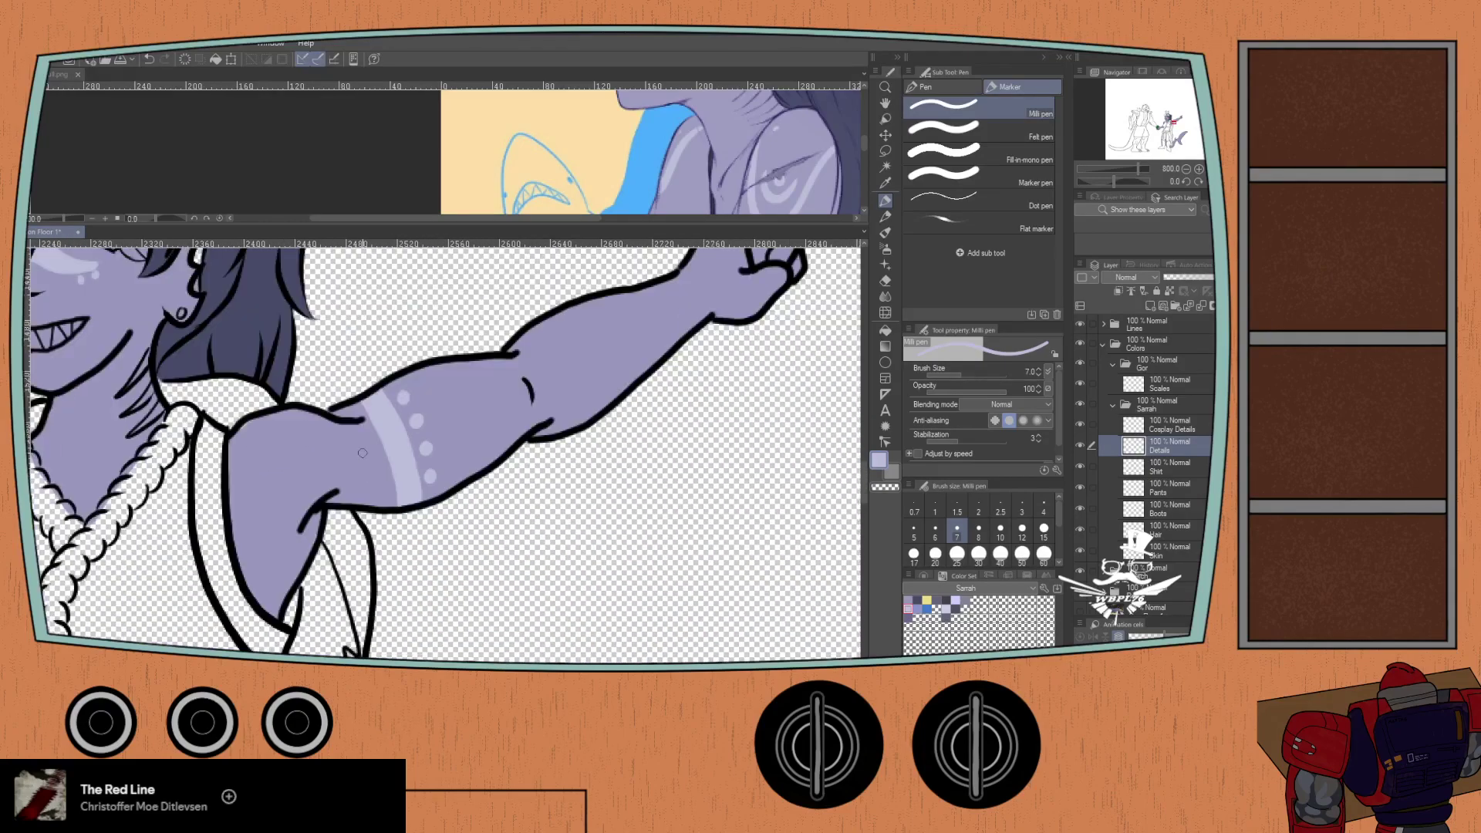
- Fill the band between the two curved lines on the woman's lowered, hand-holding arm with light lavender
{"action": "left_click_drag", "start_coordinate": [157, 418], "coordinate": [536, 331]}
{"action": "scroll", "coordinate": [361, 552], "scroll_direction": "down", "scroll_amount": 1}
{"action": "scroll", "coordinate": [358, 550], "scroll_direction": "up", "scroll_amount": 2}
{"action": "scroll", "coordinate": [358, 549], "scroll_direction": "up", "scroll_amount": 6}
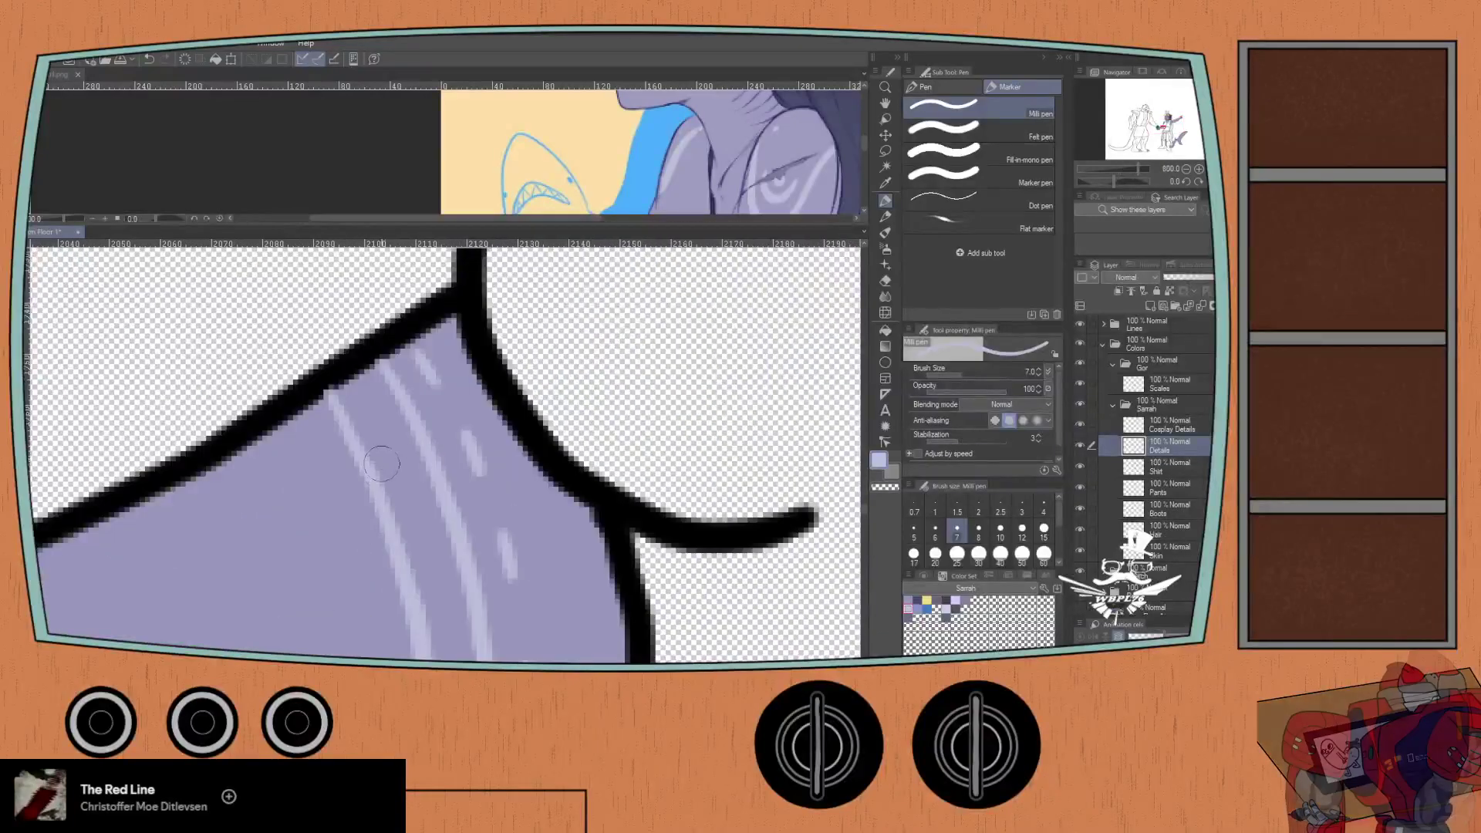
{"action": "mouse_move", "coordinate": [356, 405]}
{"action": "left_mouse_down"}
{"action": "mouse_move", "coordinate": [374, 384]}
{"action": "mouse_move", "coordinate": [403, 428]}
{"action": "mouse_move", "coordinate": [417, 486]}
{"action": "mouse_move", "coordinate": [351, 397]}
{"action": "mouse_move", "coordinate": [408, 552]}
{"action": "mouse_move", "coordinate": [406, 480]}
{"action": "mouse_move", "coordinate": [429, 505]}
{"action": "mouse_move", "coordinate": [456, 617]}
{"action": "mouse_move", "coordinate": [436, 578]}
{"action": "mouse_move", "coordinate": [434, 406]}
{"action": "mouse_move", "coordinate": [420, 462]}
{"action": "mouse_move", "coordinate": [451, 478]}
{"action": "mouse_move", "coordinate": [422, 518]}
{"action": "mouse_move", "coordinate": [420, 499]}
{"action": "left_mouse_up"}
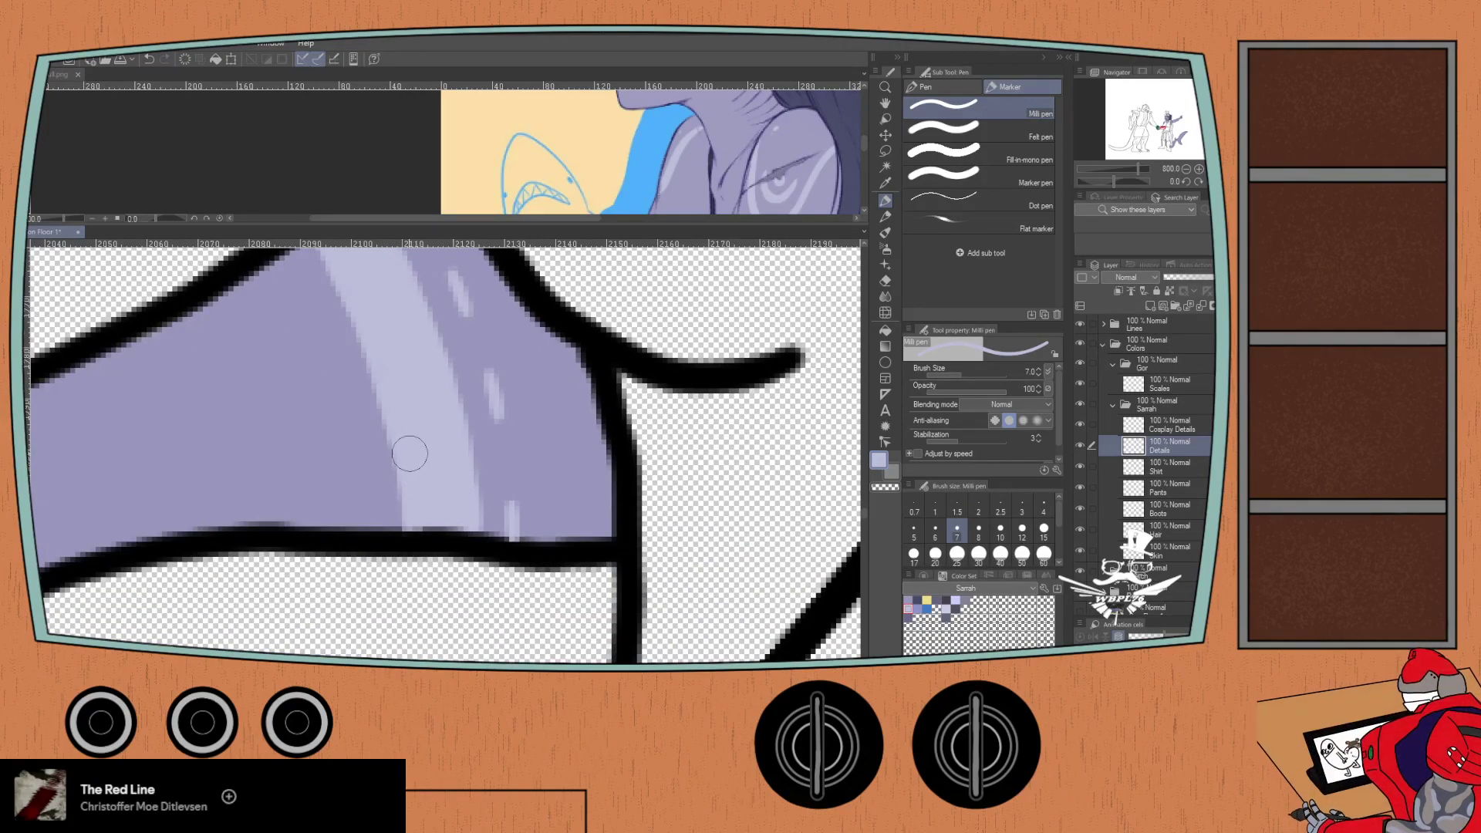
{"action": "scroll", "coordinate": [390, 439], "scroll_direction": "down", "scroll_amount": 2}
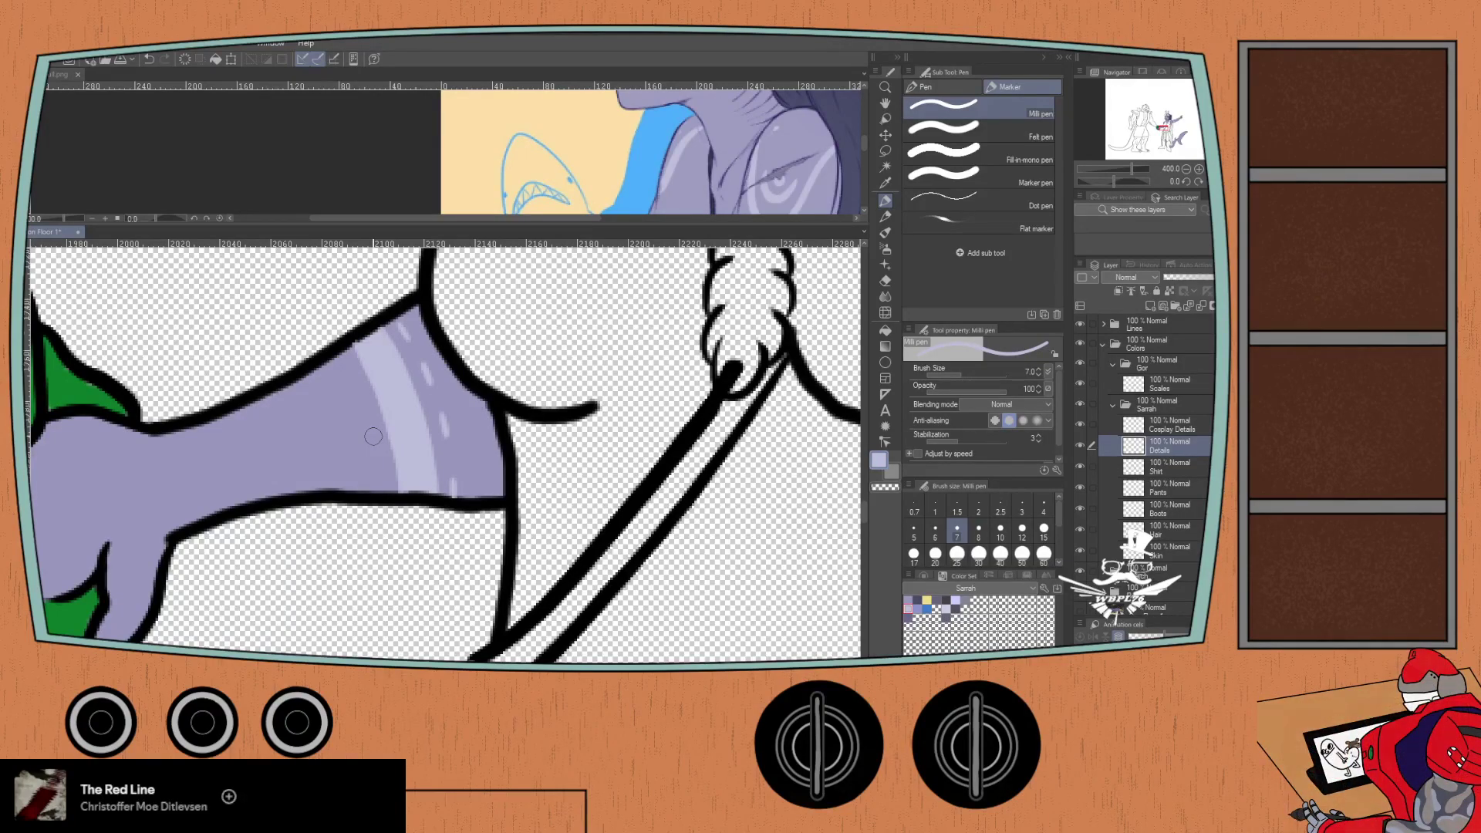
{"action": "scroll", "coordinate": [372, 436], "scroll_direction": "down", "scroll_amount": 6}
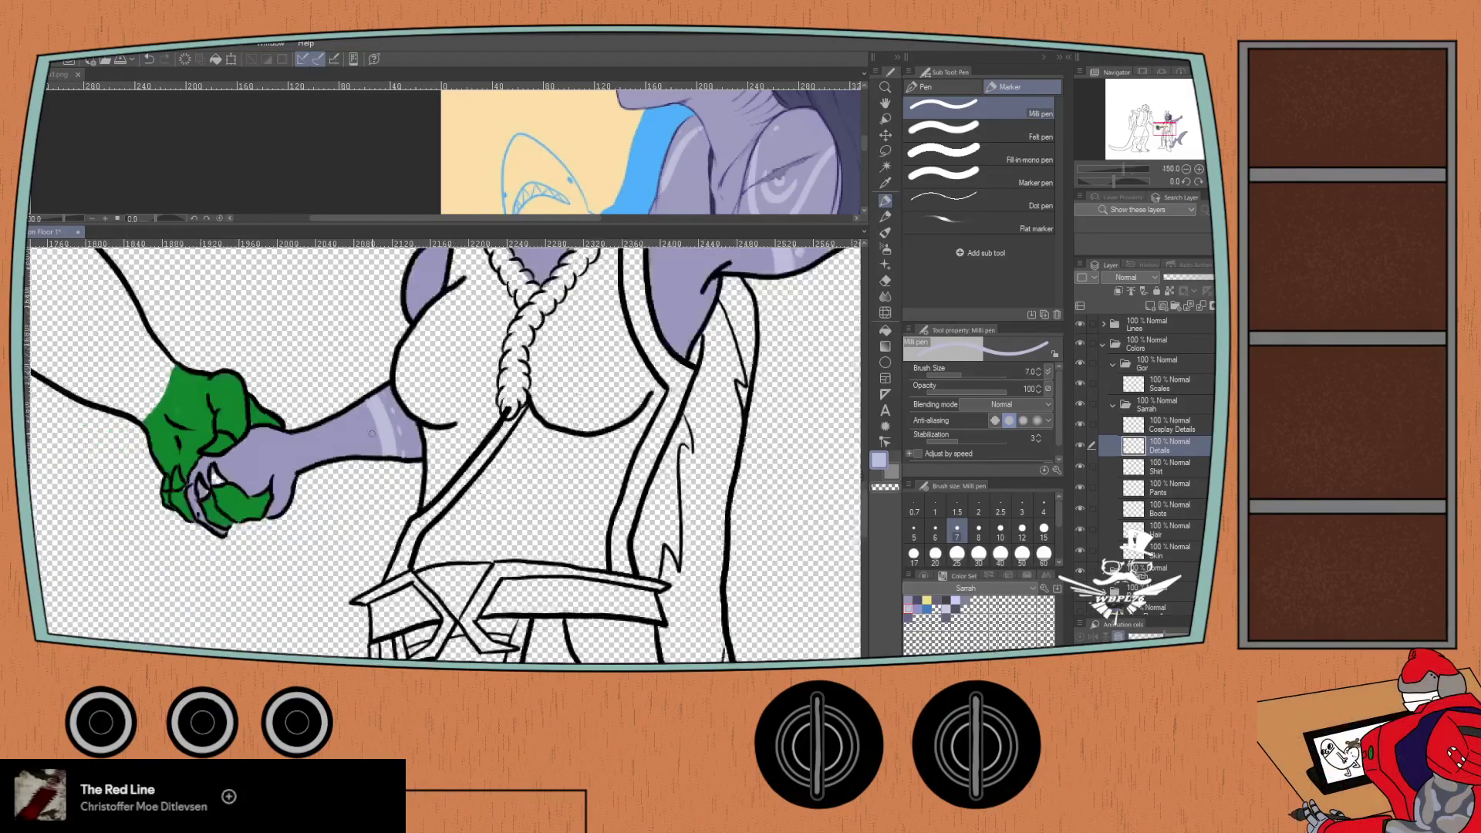
- On the Clothes layer of the woman's line art, erase the strap line overlapping the lower end of the braided trim with the size 6 Hard eraser
{"action": "left_click_drag", "start_coordinate": [316, 568], "coordinate": [317, 699]}
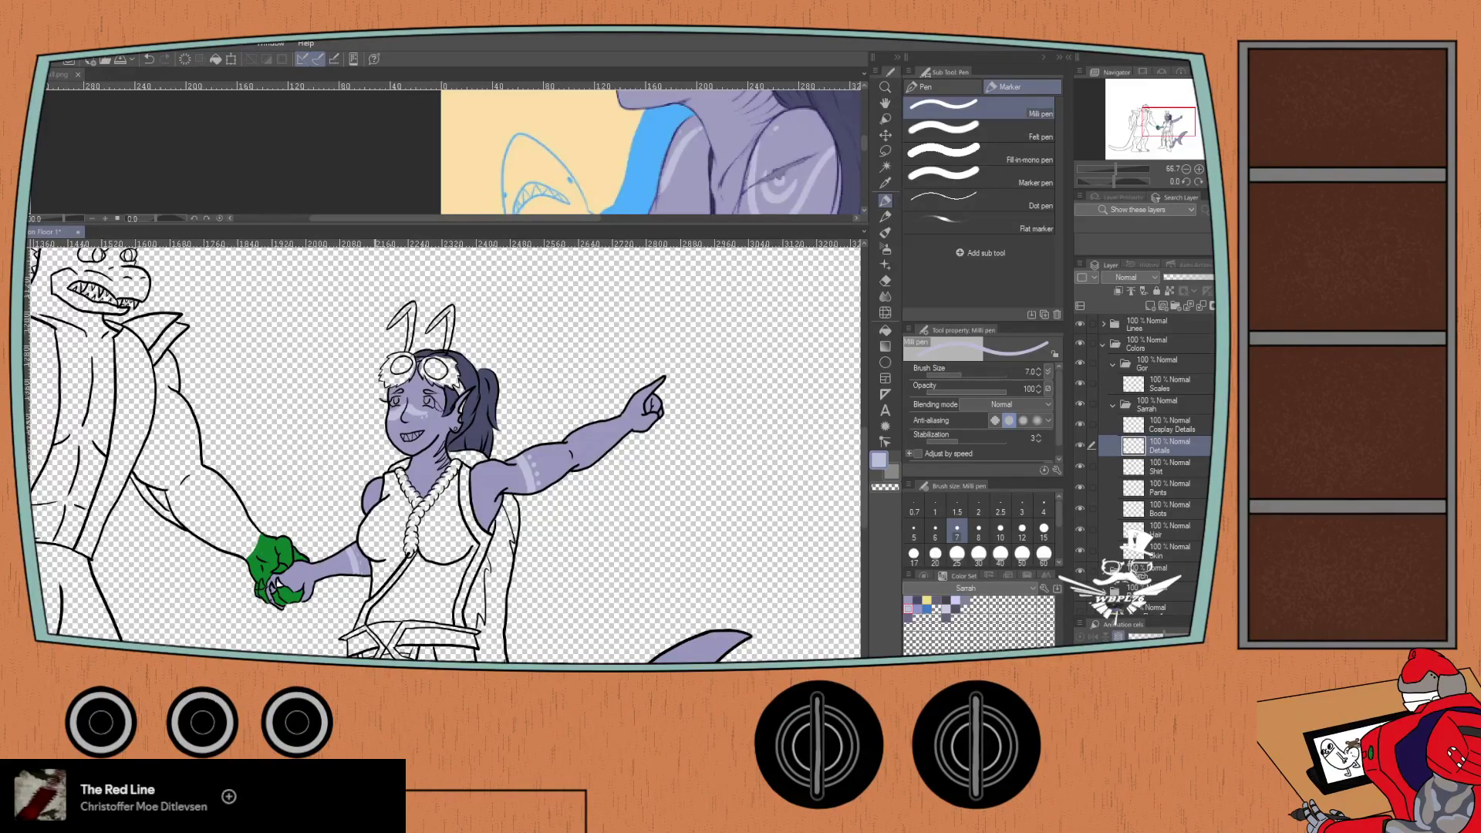
{"action": "scroll", "coordinate": [414, 564], "scroll_direction": "up", "scroll_amount": 2}
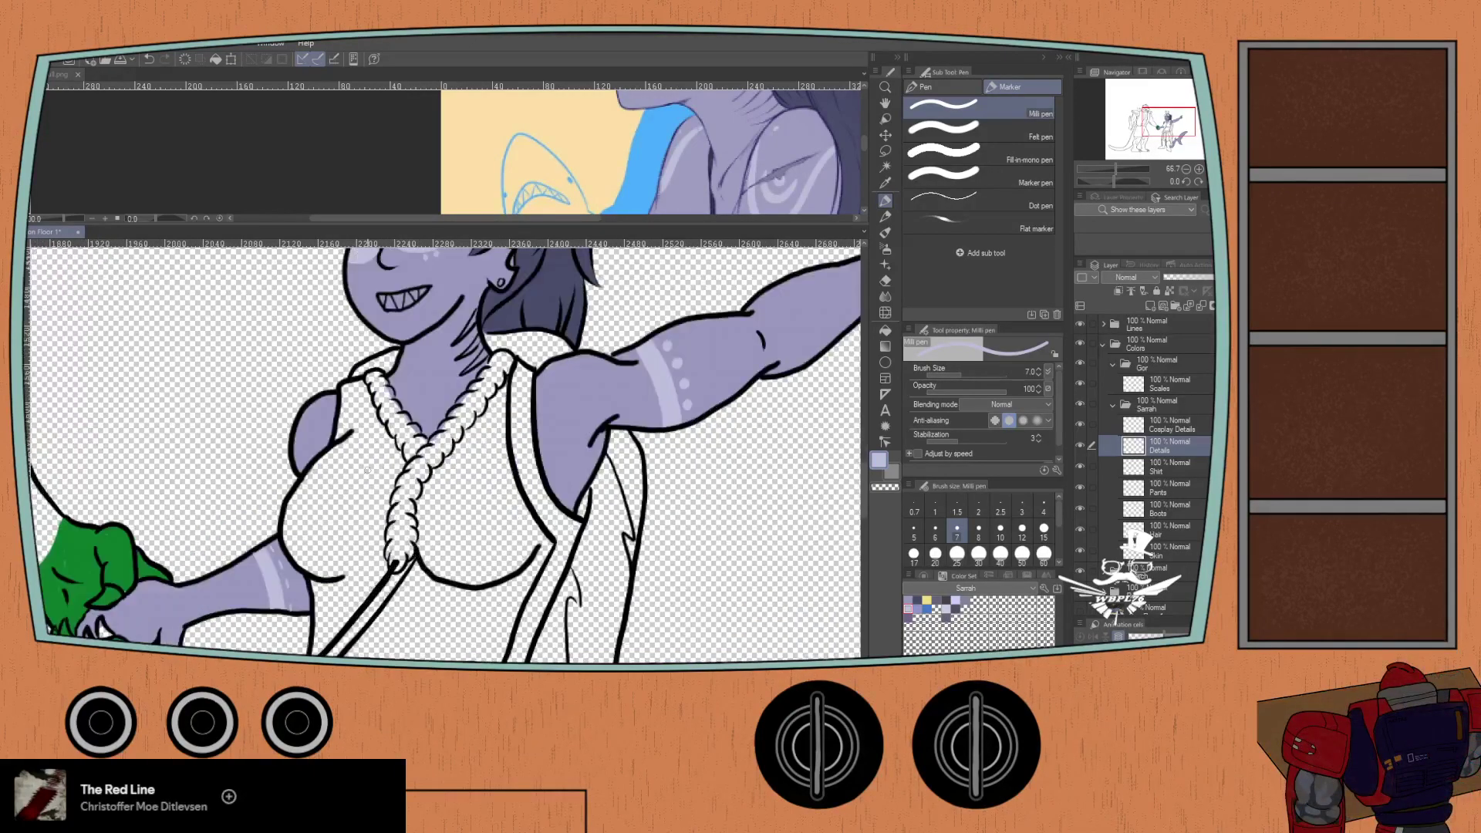
{"action": "left_click_drag", "start_coordinate": [370, 523], "coordinate": [400, 475]}
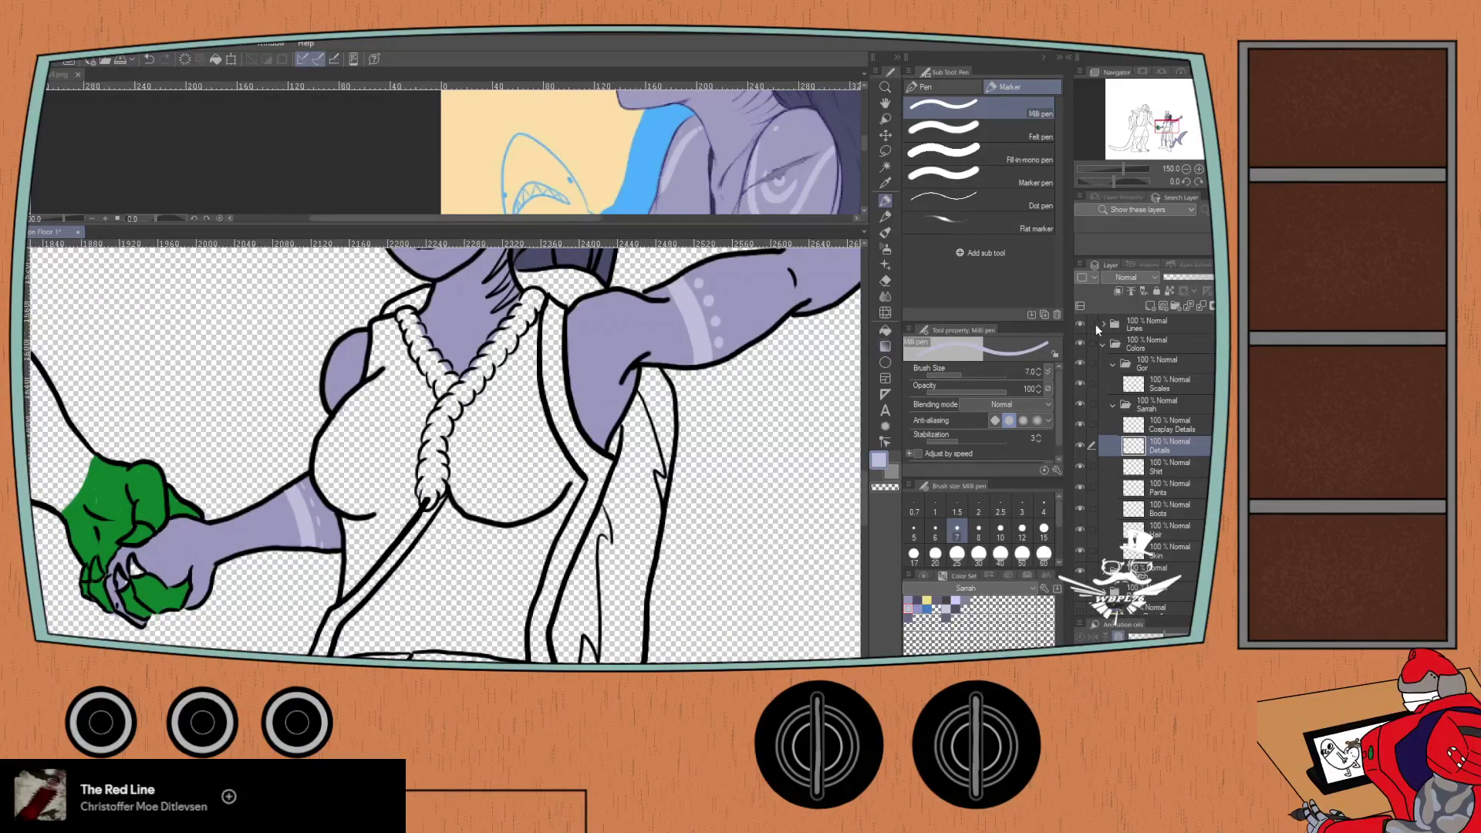
{"action": "left_click", "coordinate": [1101, 325]}
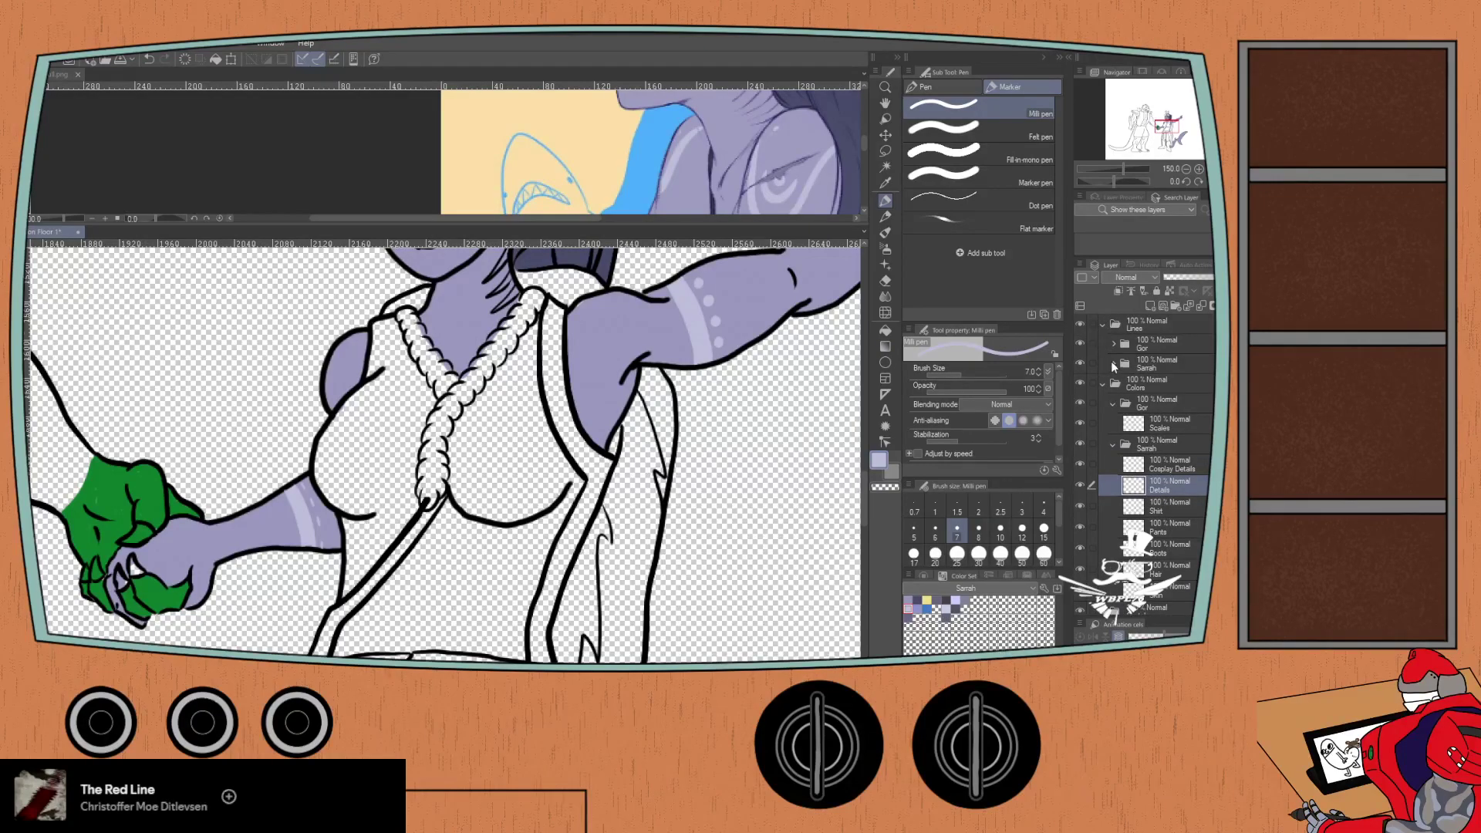
{"action": "left_click", "coordinate": [1113, 364]}
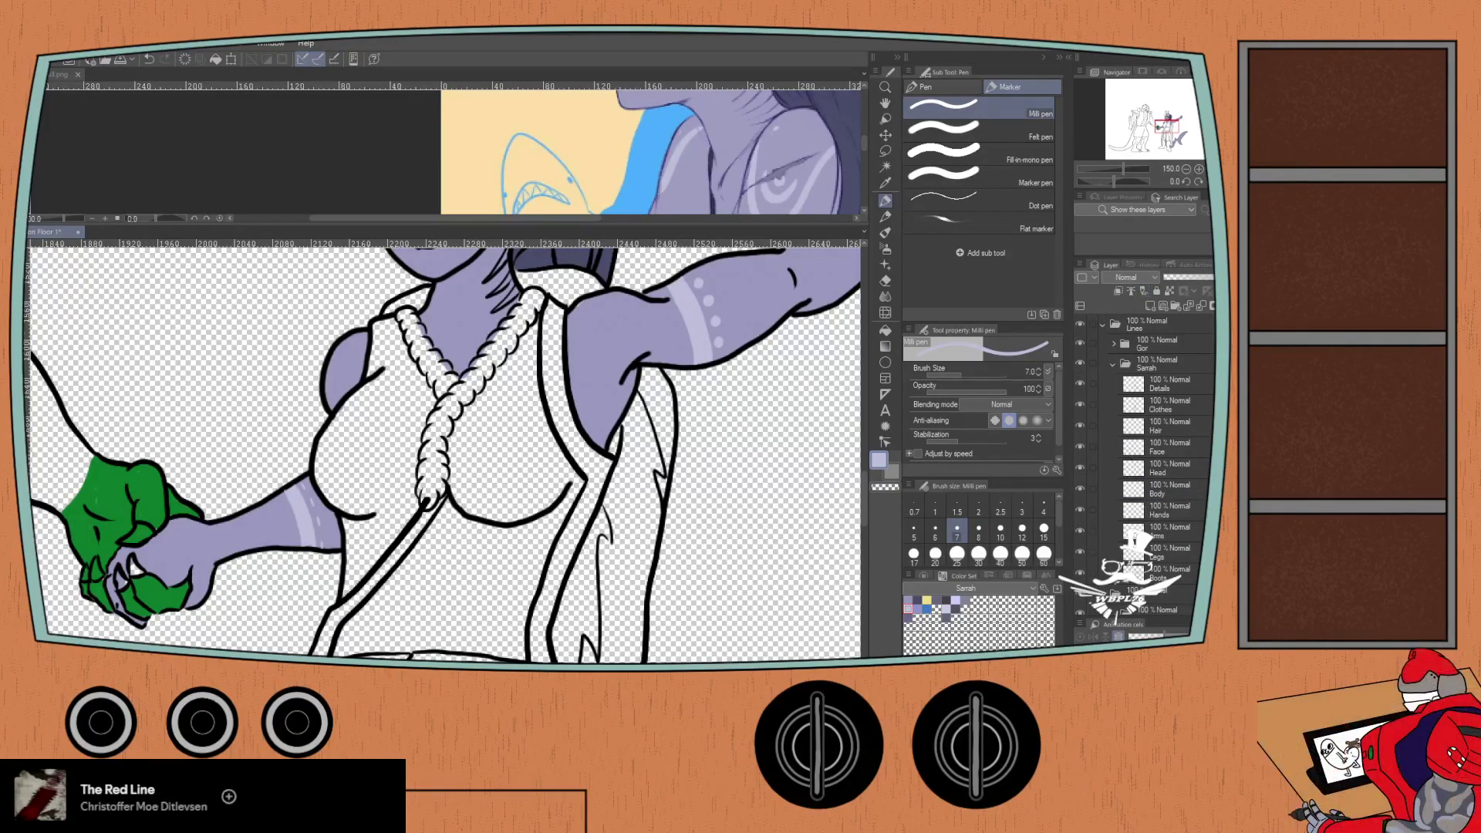
{"action": "left_click", "coordinate": [1152, 494]}
{"action": "scroll", "coordinate": [424, 501], "scroll_direction": "up", "scroll_amount": 3}
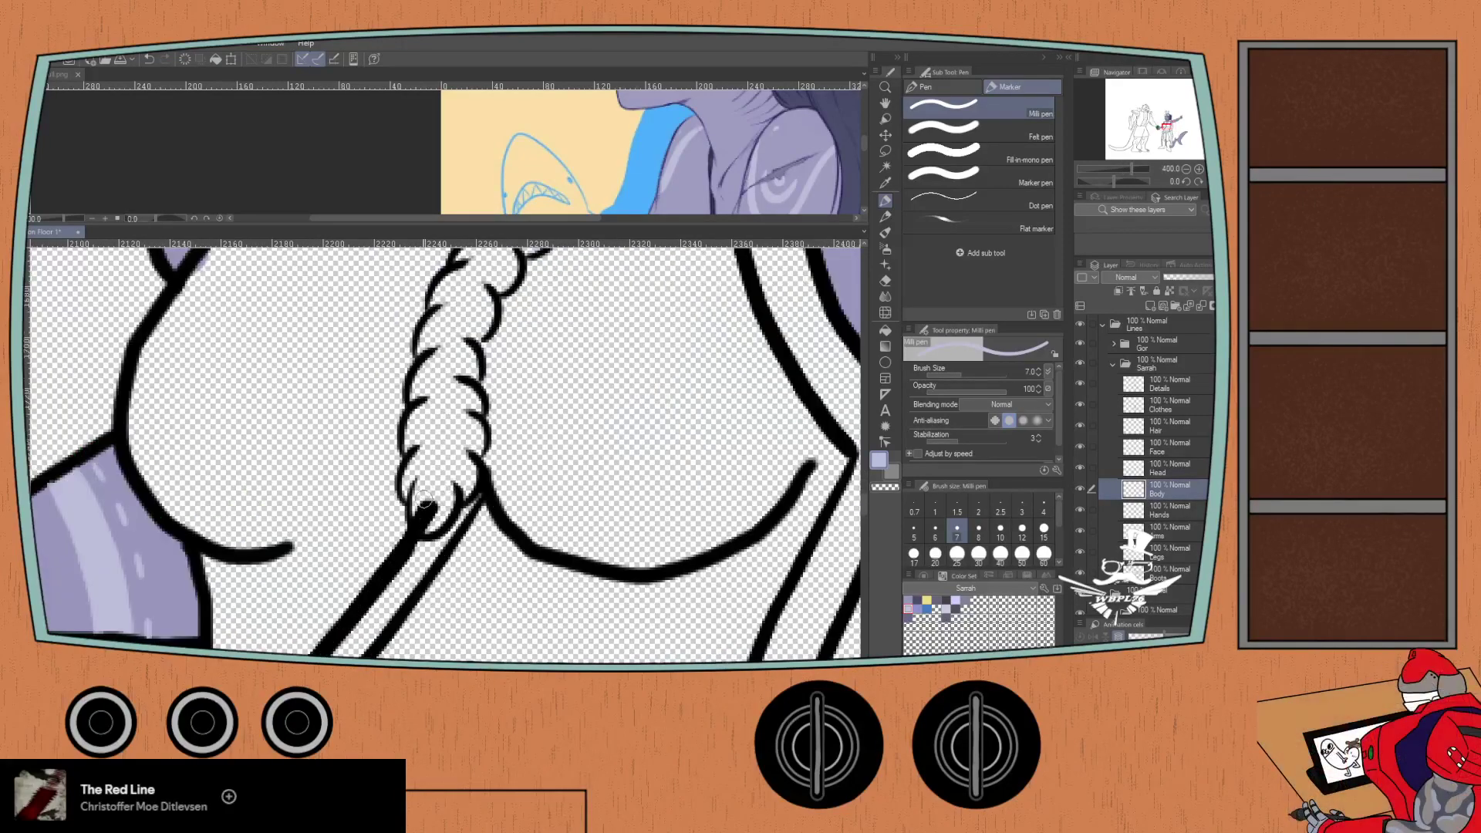
{"action": "key", "text": "e"}
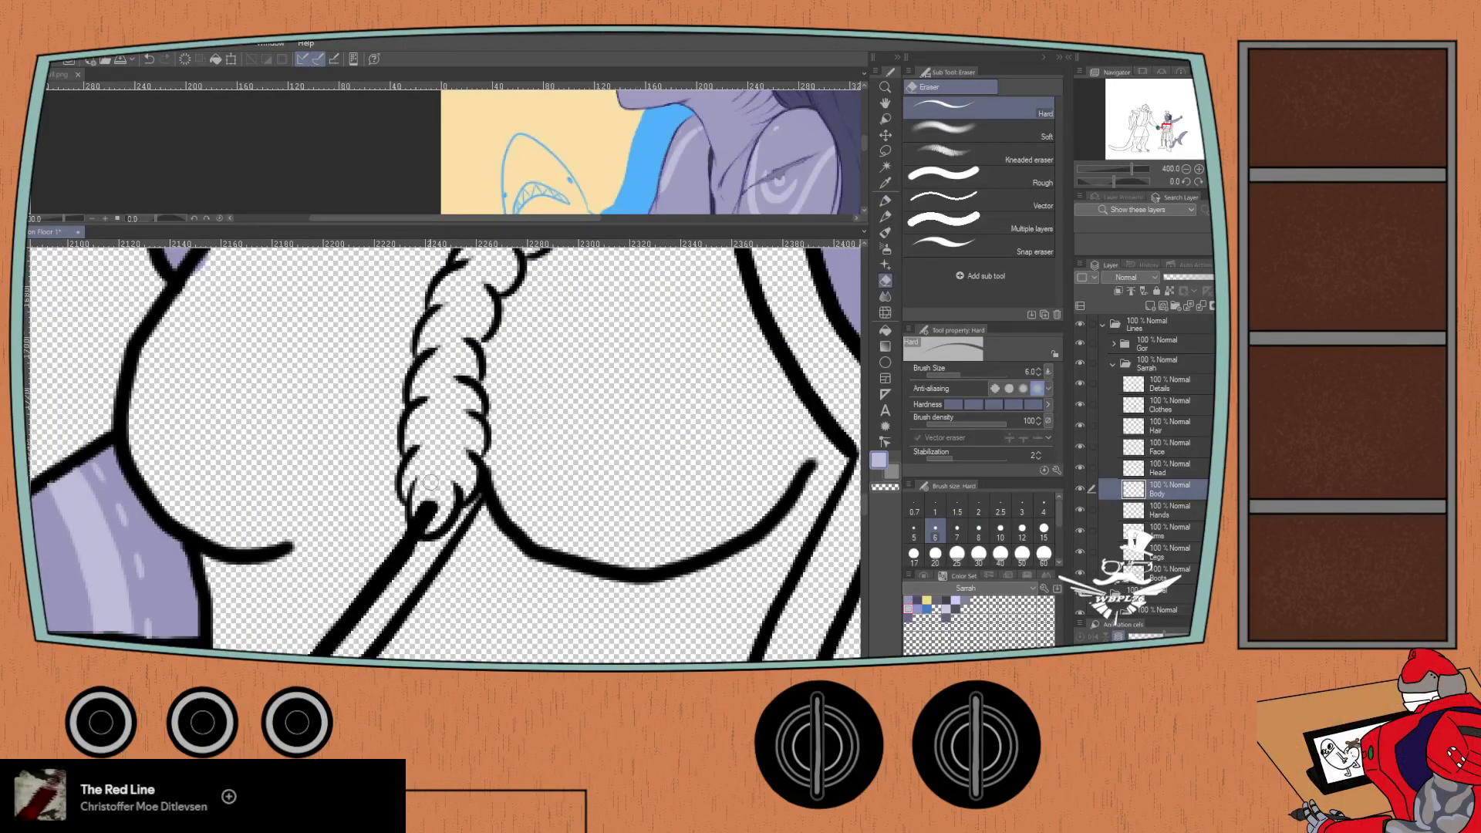
{"action": "left_click", "coordinate": [1151, 411]}
{"action": "left_click_drag", "start_coordinate": [438, 510], "coordinate": [423, 522]}
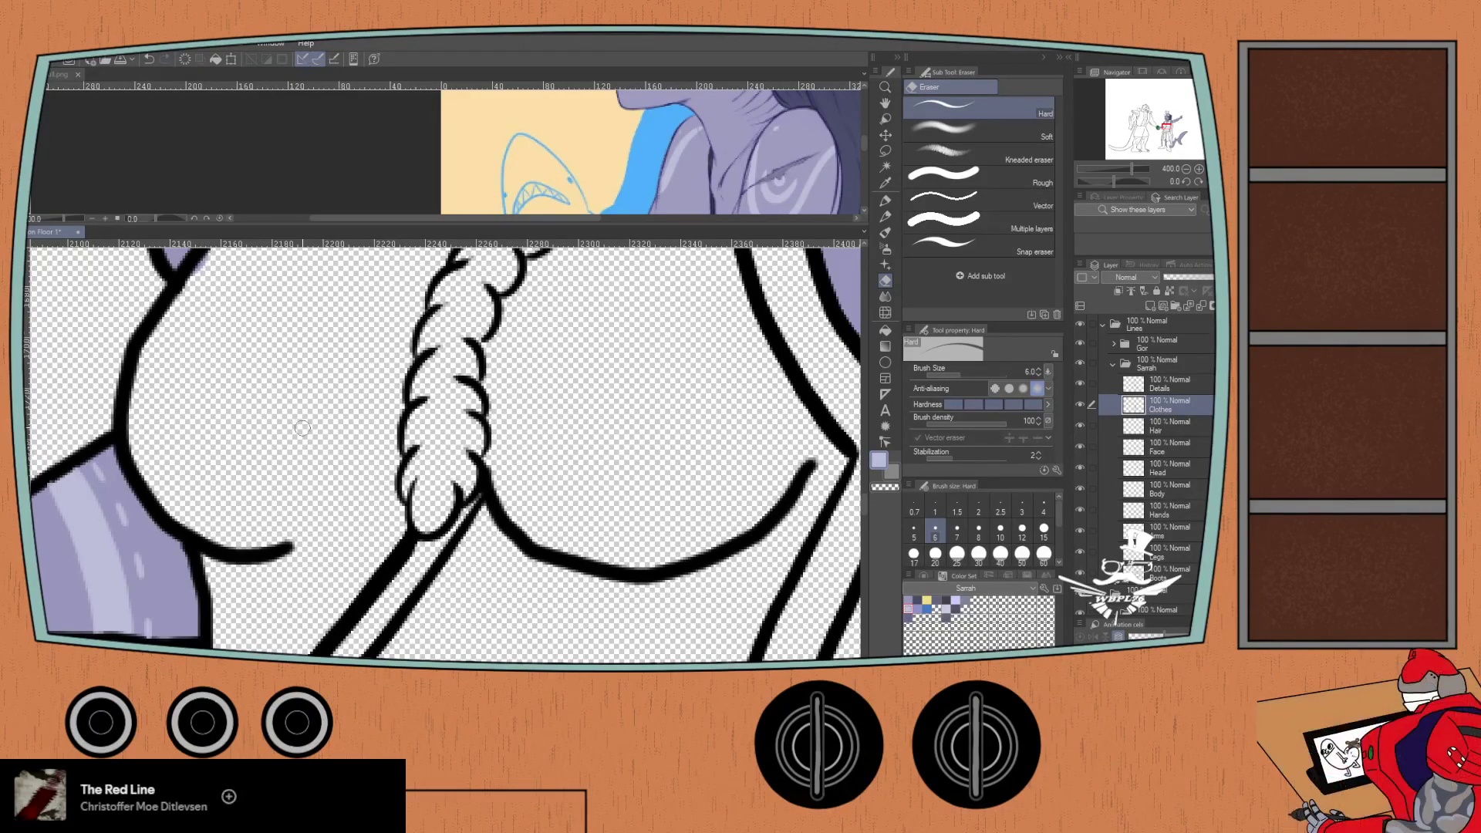
{"action": "scroll", "coordinate": [304, 429], "scroll_direction": "down", "scroll_amount": 3}
{"action": "scroll", "coordinate": [260, 447], "scroll_direction": "down", "scroll_amount": 3}
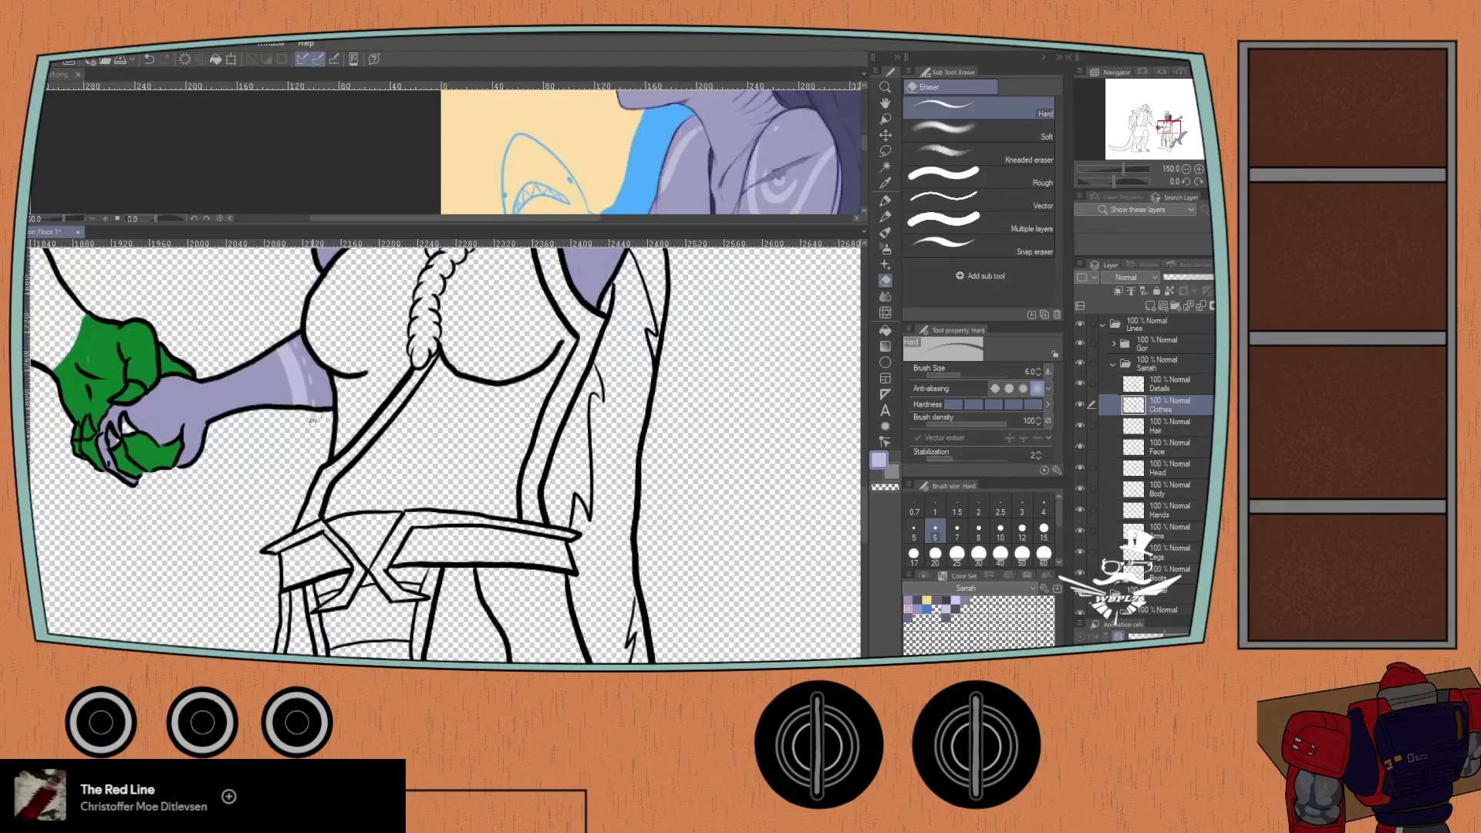
{"action": "scroll", "coordinate": [296, 486], "scroll_direction": "up", "scroll_amount": 4}
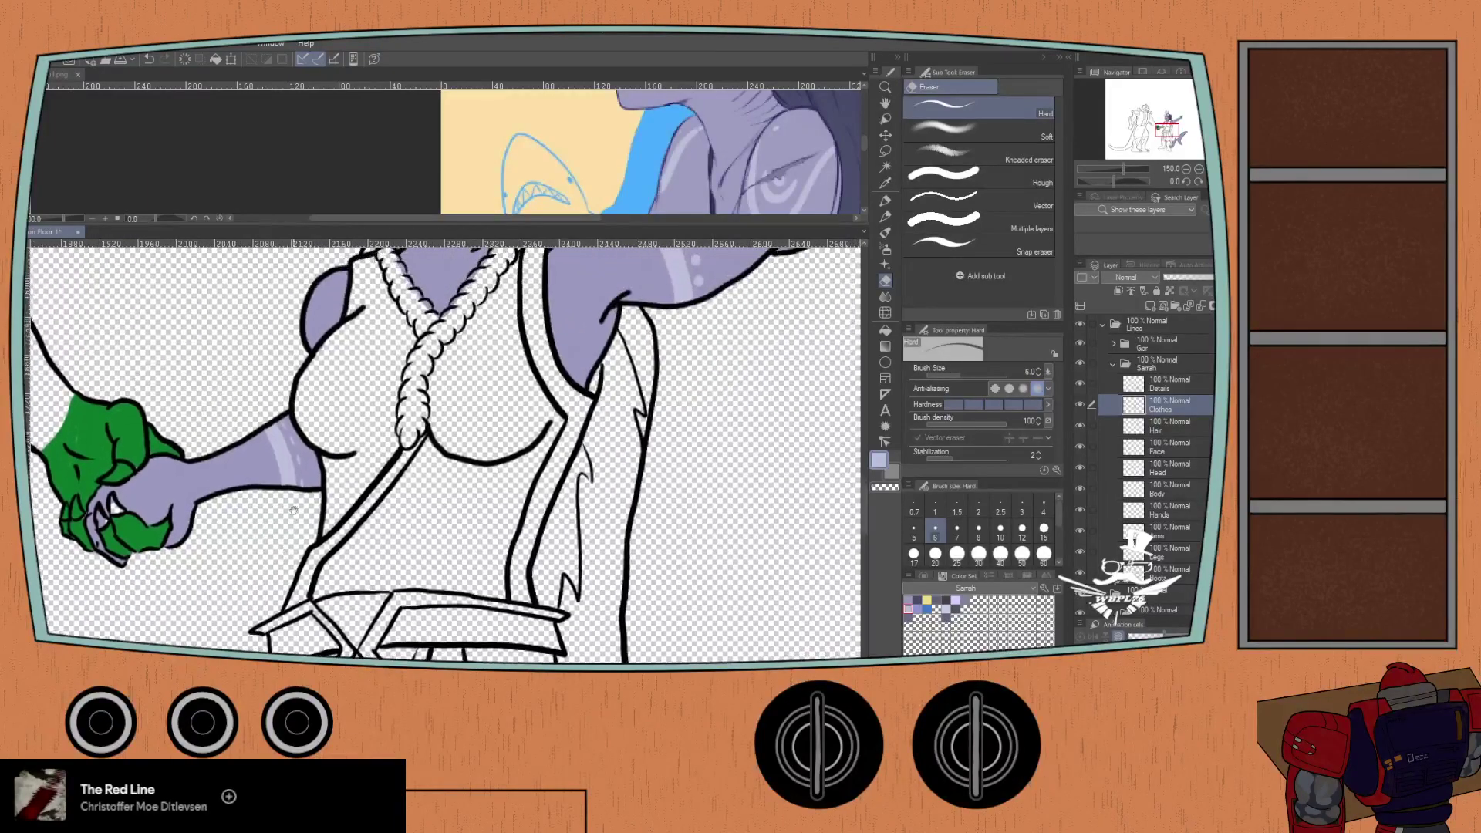
- Collapse the Lines folder and make the Boots layer in the woman's Colors folder active
{"action": "scroll", "coordinate": [291, 428], "scroll_direction": "up", "scroll_amount": 4}
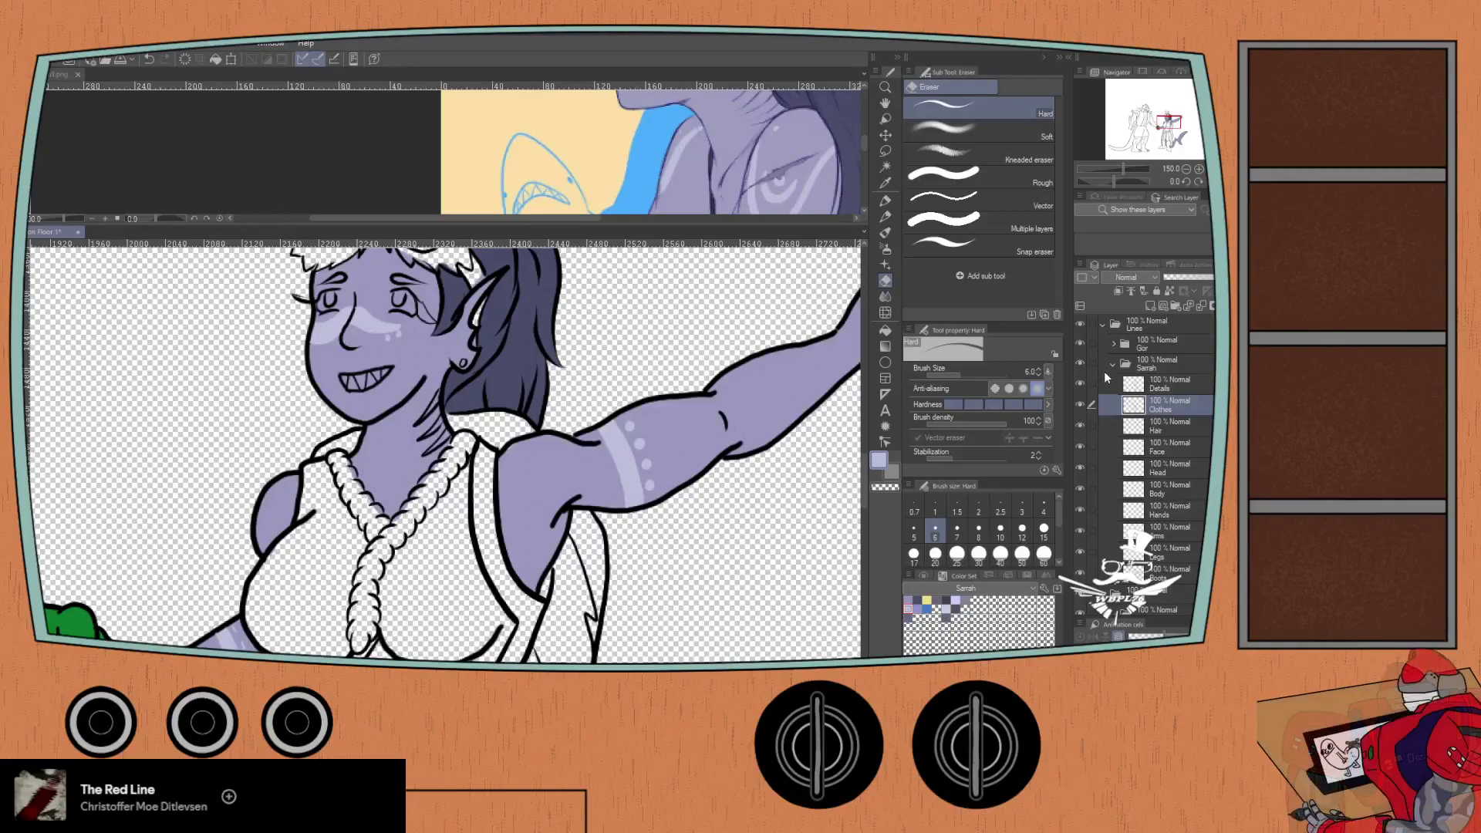
{"action": "left_click", "coordinate": [1102, 325]}
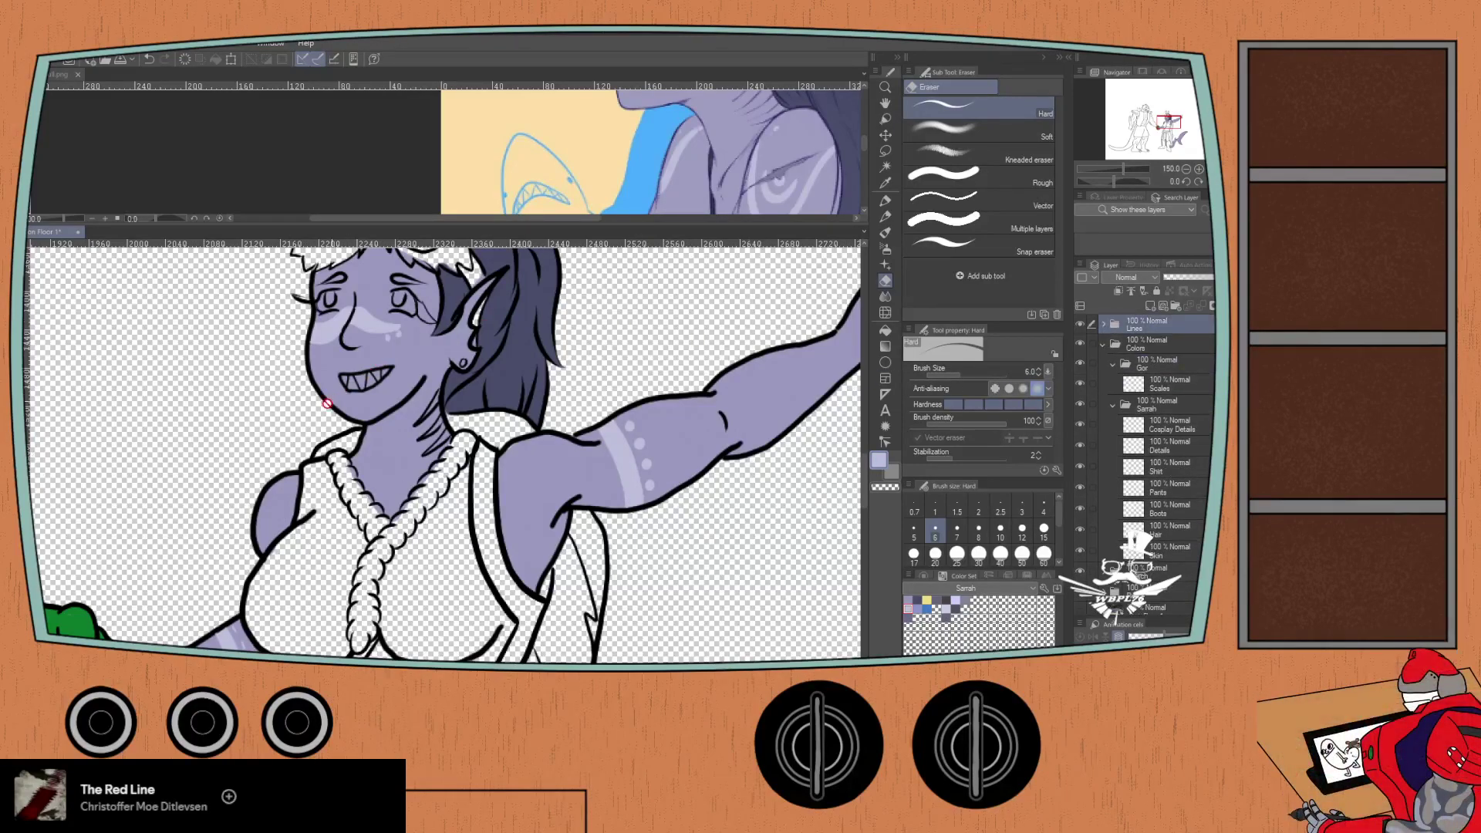
{"action": "scroll", "coordinate": [302, 436], "scroll_direction": "down", "scroll_amount": 1}
{"action": "mouse_move", "coordinate": [287, 493]}
{"action": "left_mouse_down"}
{"action": "mouse_move", "coordinate": [330, 390]}
{"action": "mouse_move", "coordinate": [352, 264]}
{"action": "mouse_move", "coordinate": [357, 373]}
{"action": "mouse_move", "coordinate": [331, 442]}
{"action": "left_mouse_up"}
{"action": "scroll", "coordinate": [444, 452], "scroll_direction": "down", "scroll_amount": 4}
{"action": "scroll", "coordinate": [445, 452], "scroll_direction": "up", "scroll_amount": 1}
{"action": "left_click", "coordinate": [1143, 506]}
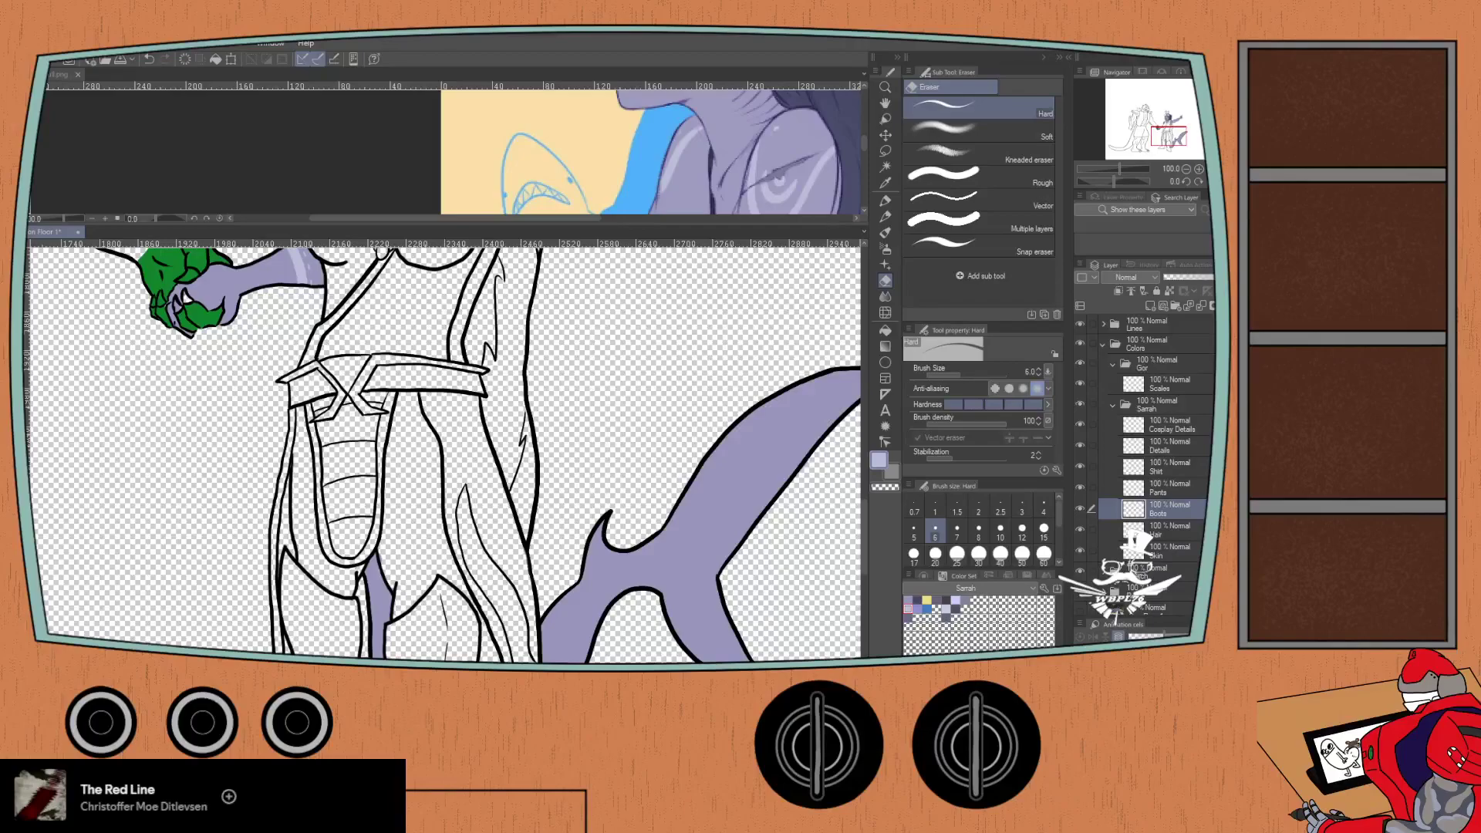
- Open the Mothra 2 PNG and place it in the upper reference pane above the line art, with the moth in view
{"action": "key", "text": "super+Left"}
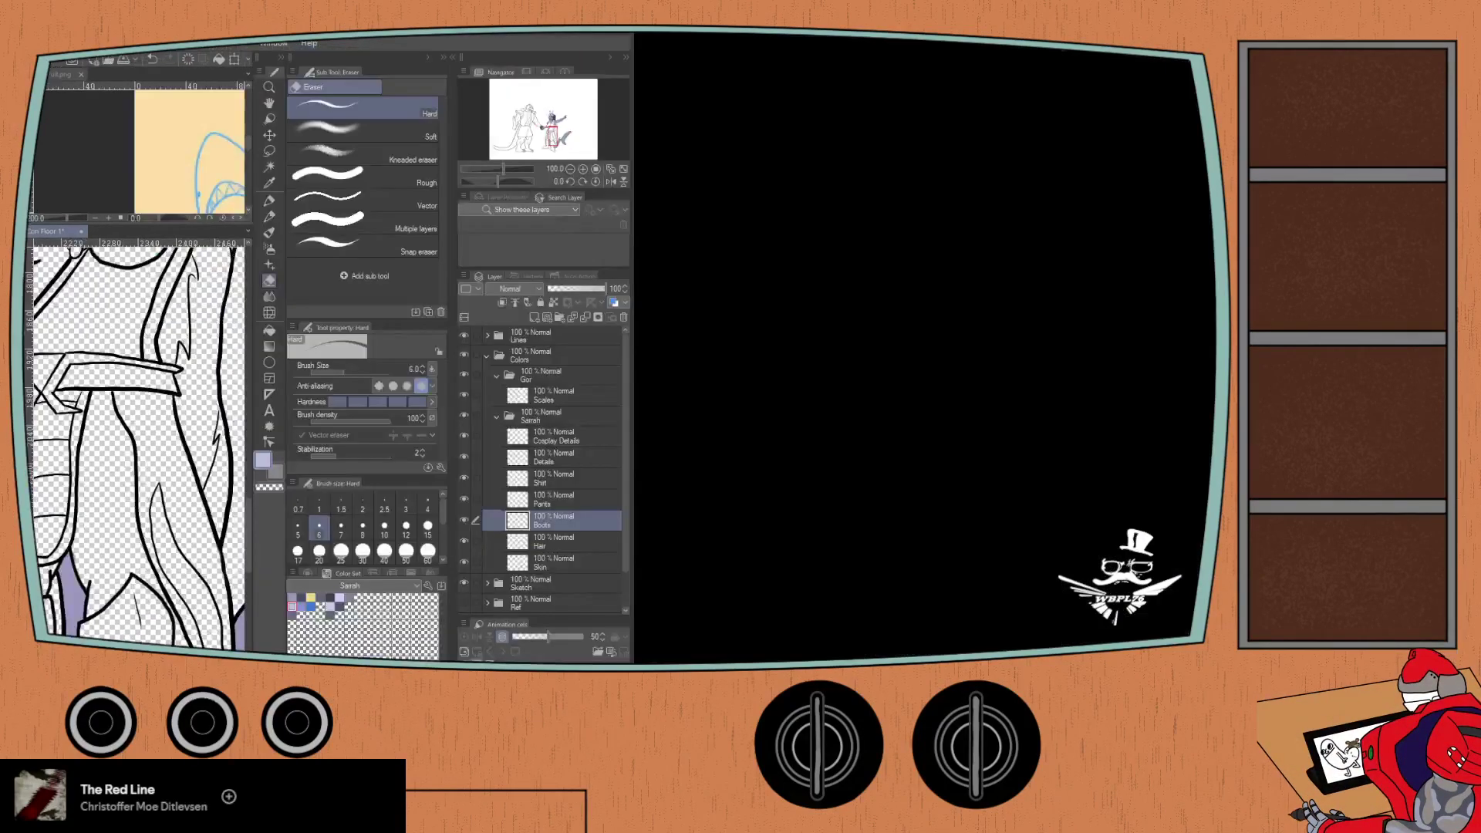
{"action": "left_click", "coordinate": [616, 32]}
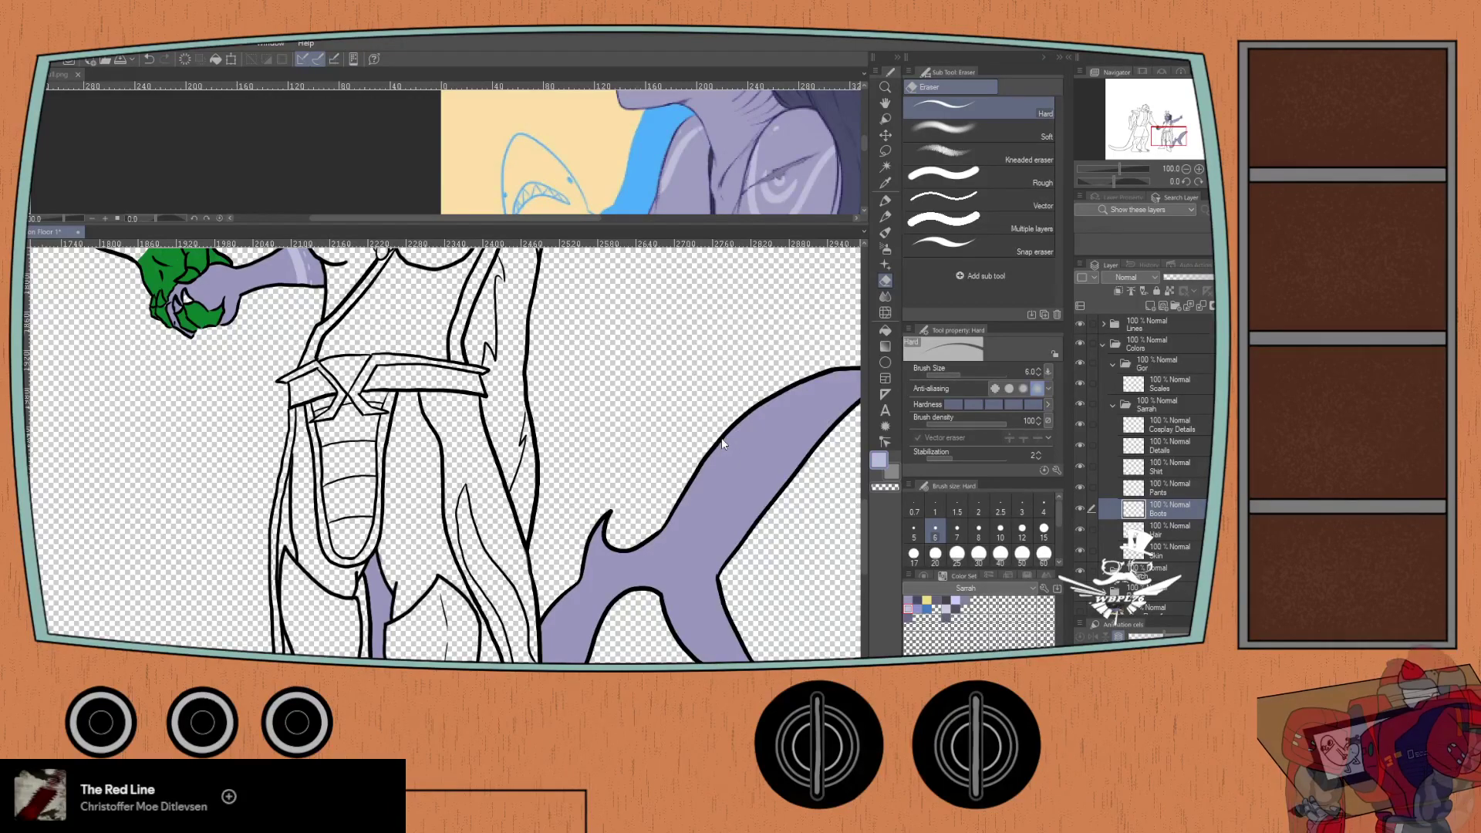
{"action": "double_click", "coordinate": [695, 506]}
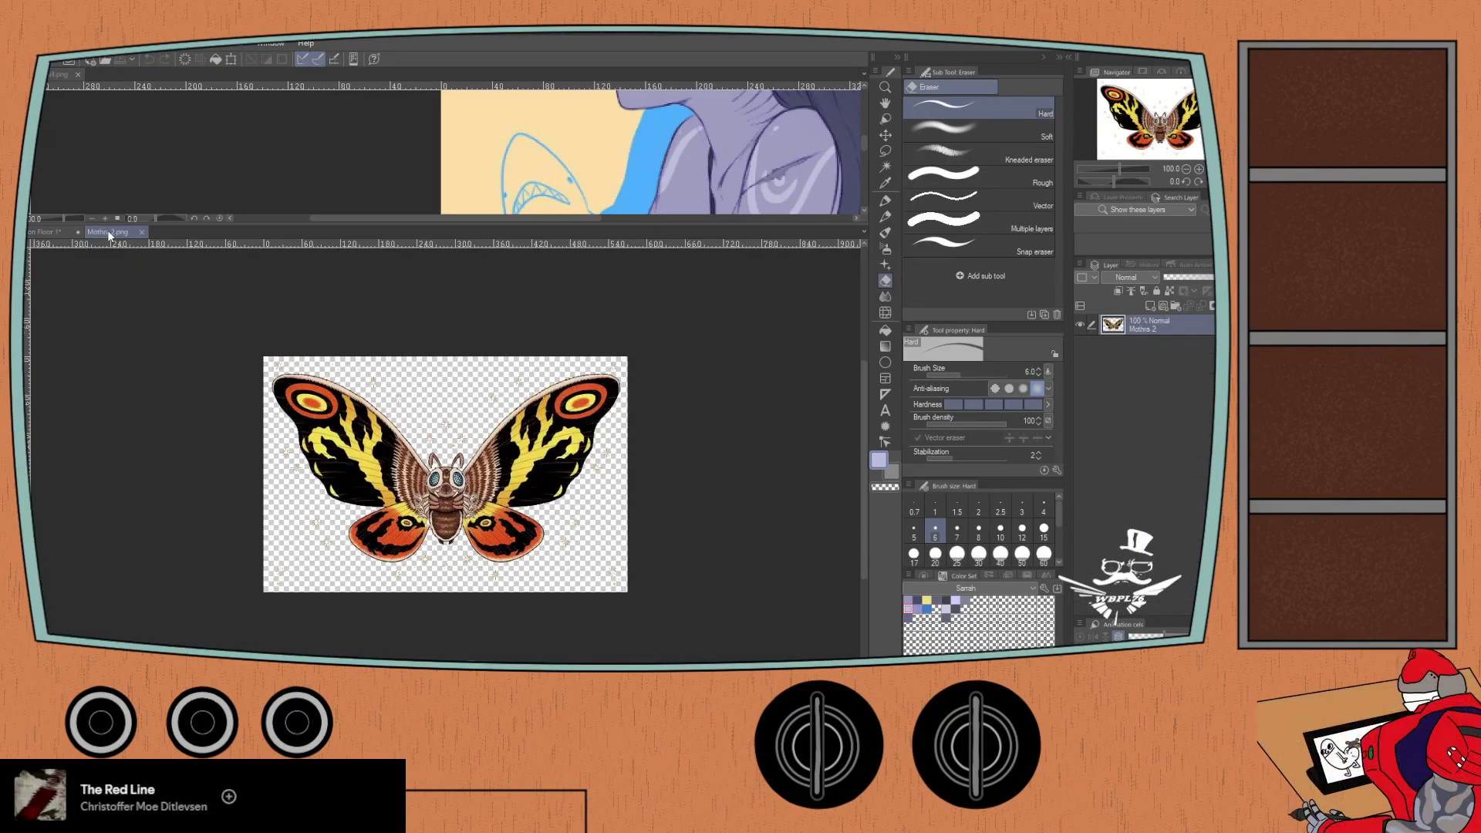
{"action": "left_click_drag", "start_coordinate": [107, 76], "coordinate": [105, 74]}
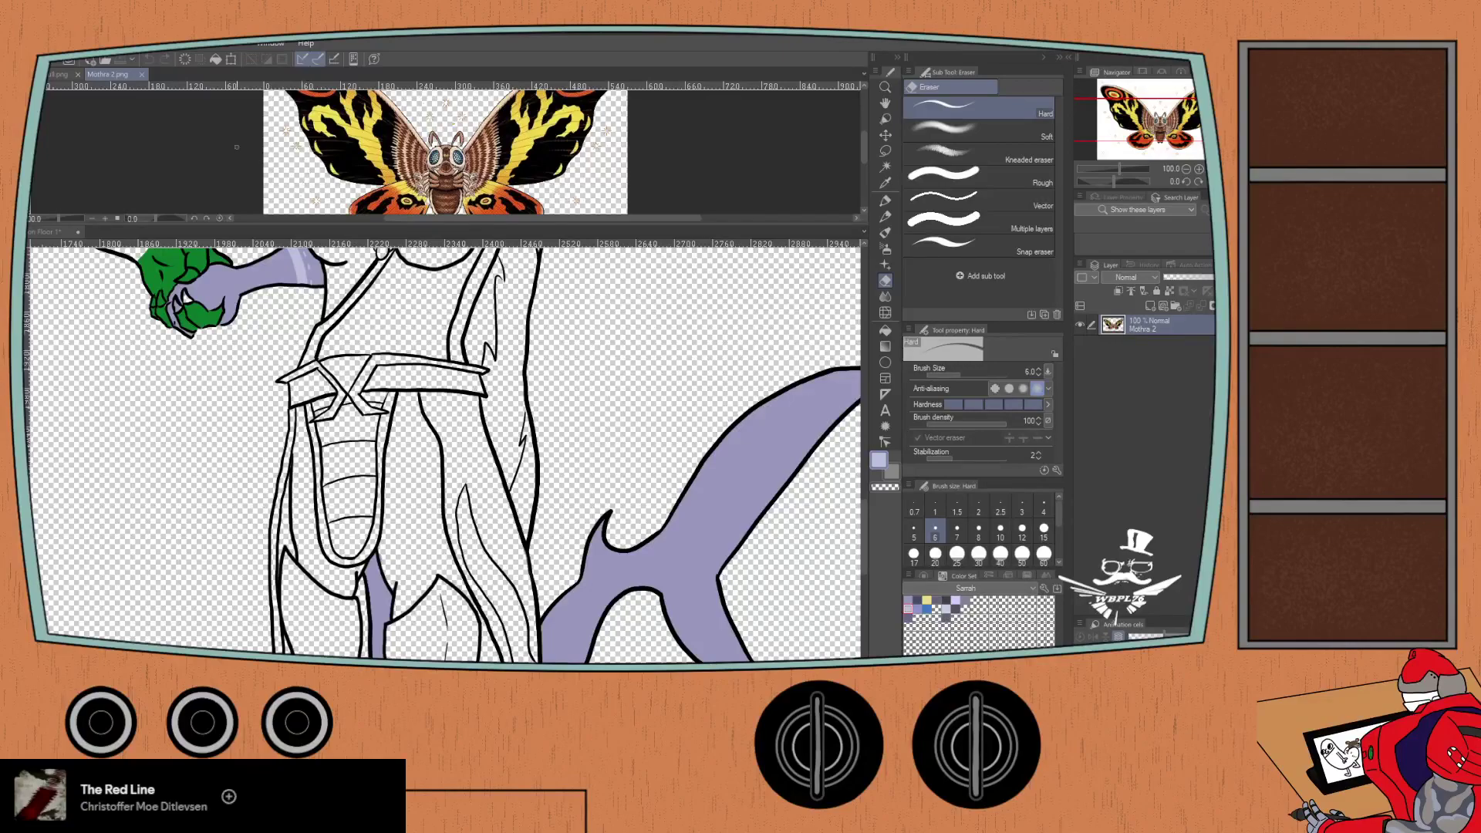
{"action": "left_click_drag", "start_coordinate": [228, 155], "coordinate": [339, 159]}
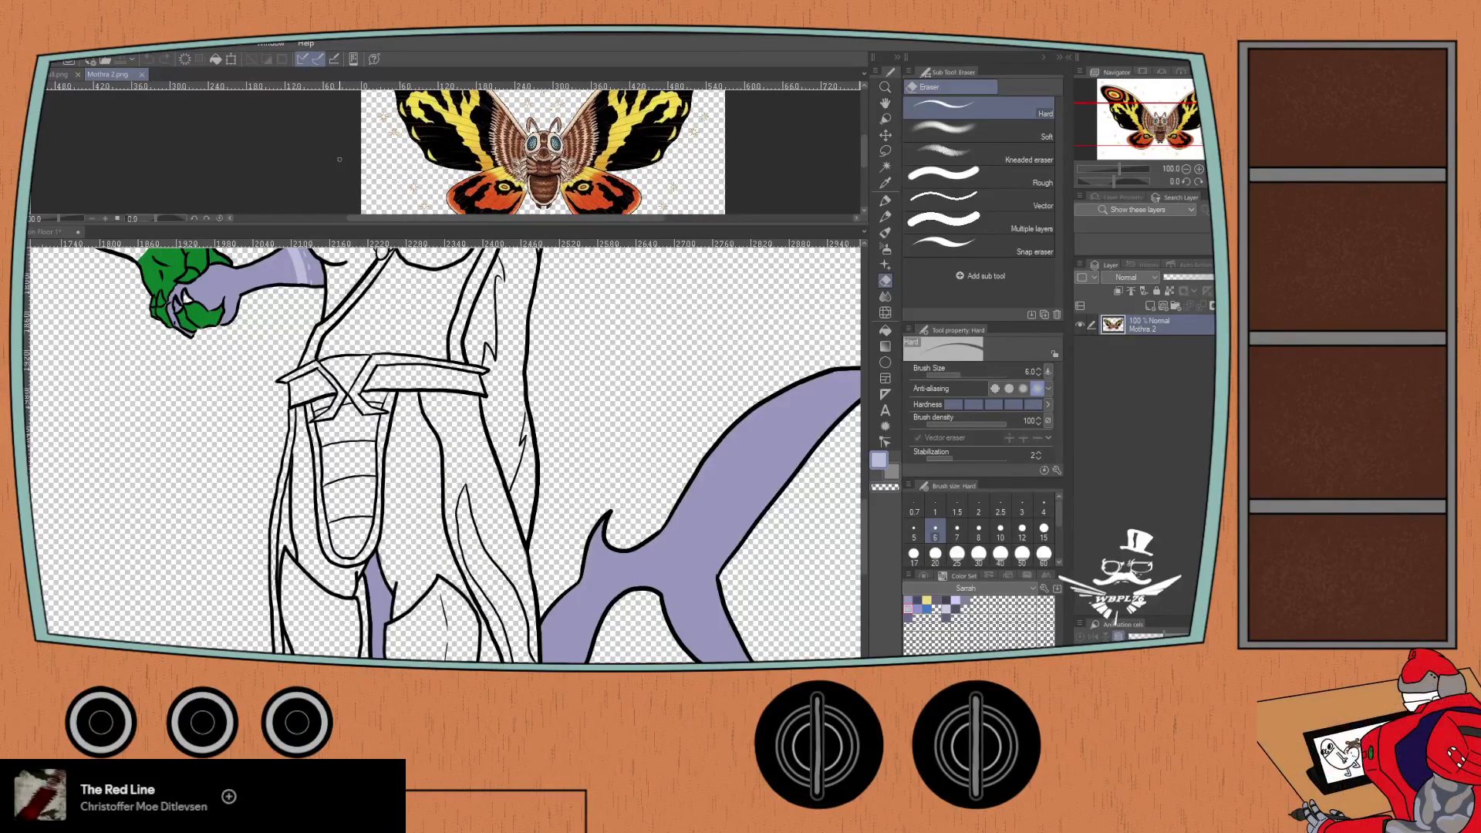
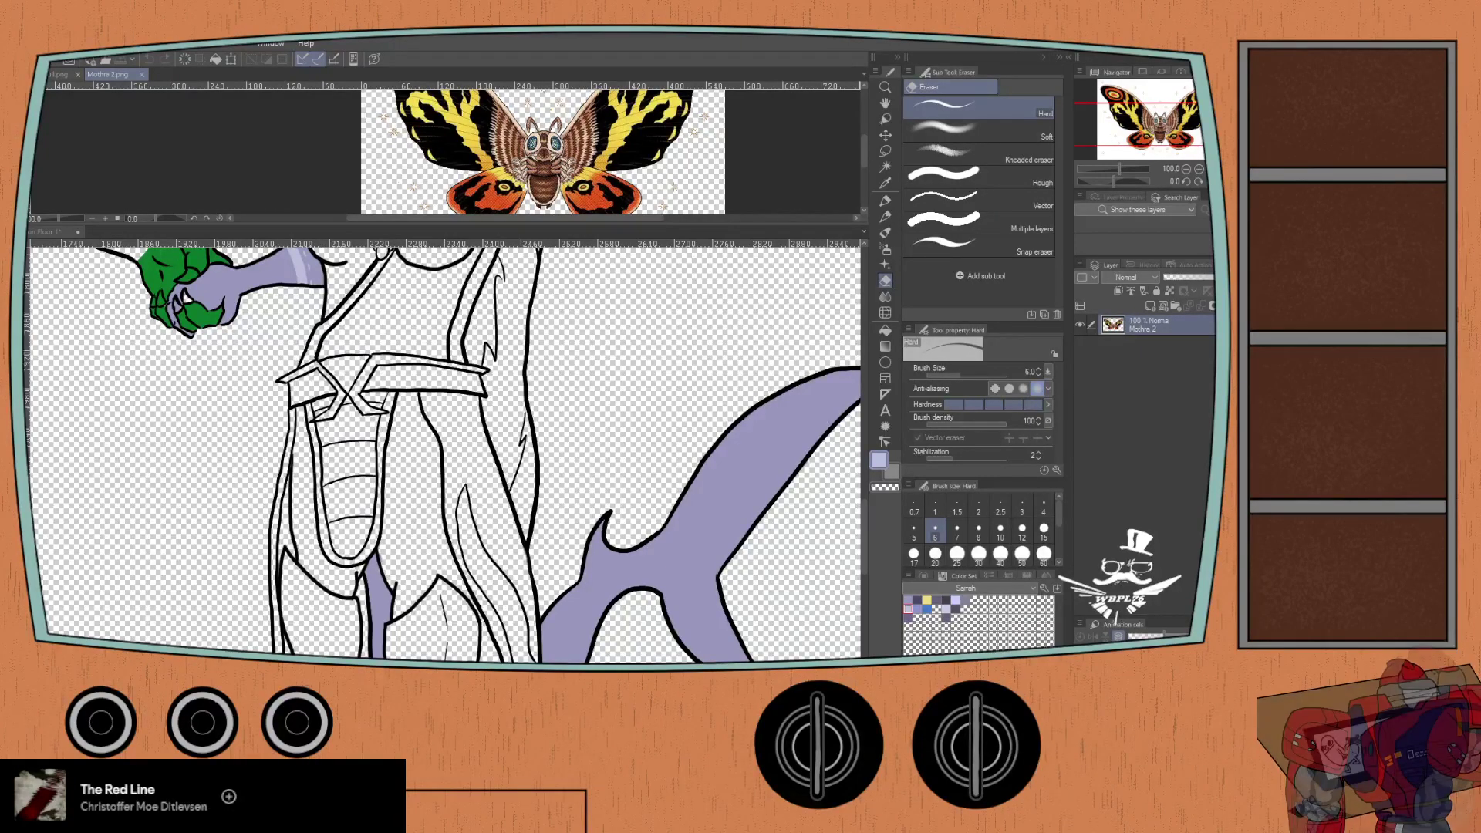
- Sample the pale pink from the moth's face in the Mothra reference and show the color wheel
{"action": "left_click", "coordinate": [57, 231]}
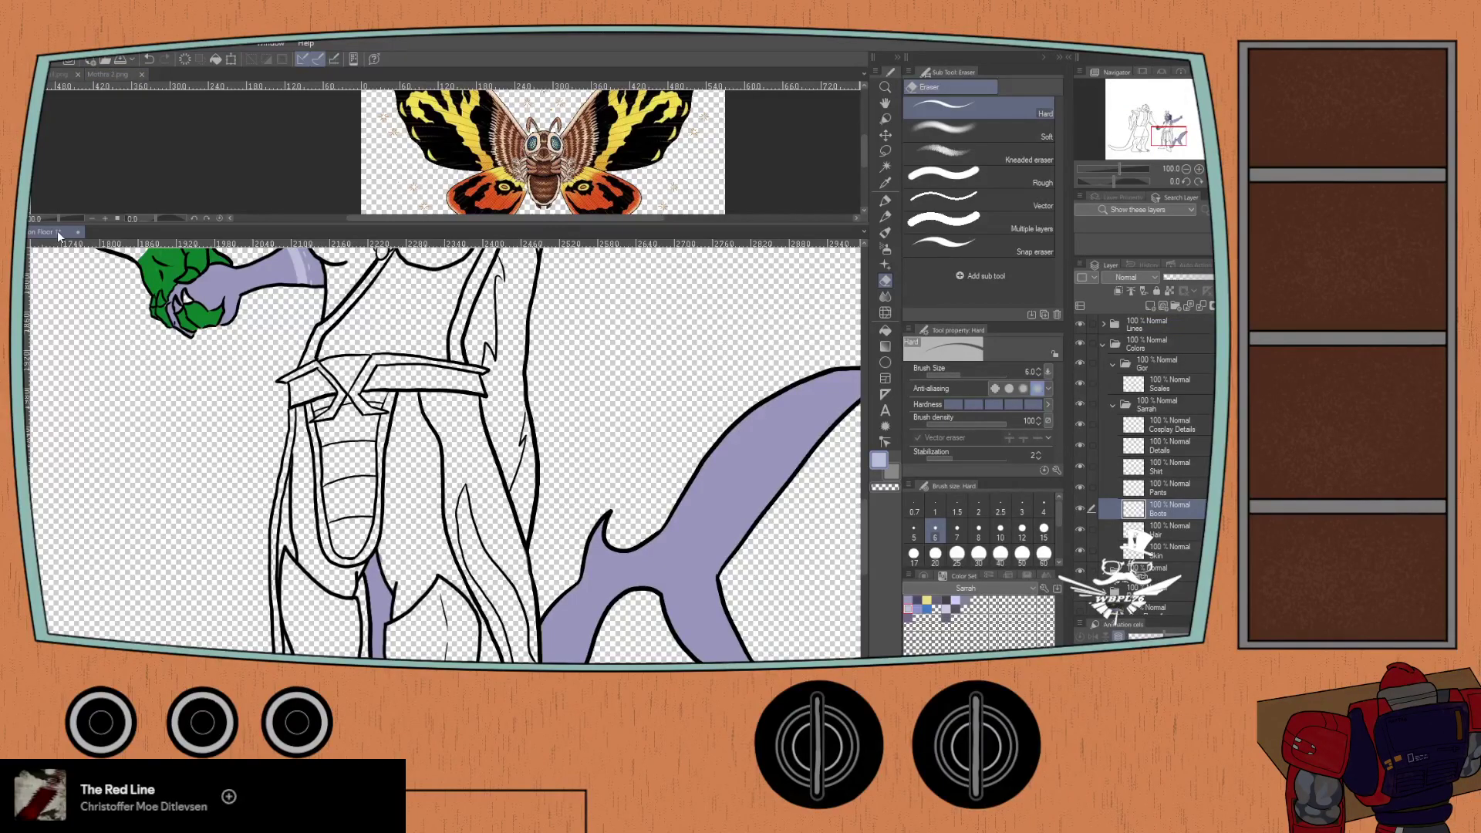
{"action": "left_click", "coordinate": [99, 74]}
{"action": "scroll", "coordinate": [517, 169], "scroll_direction": "up", "scroll_amount": 2}
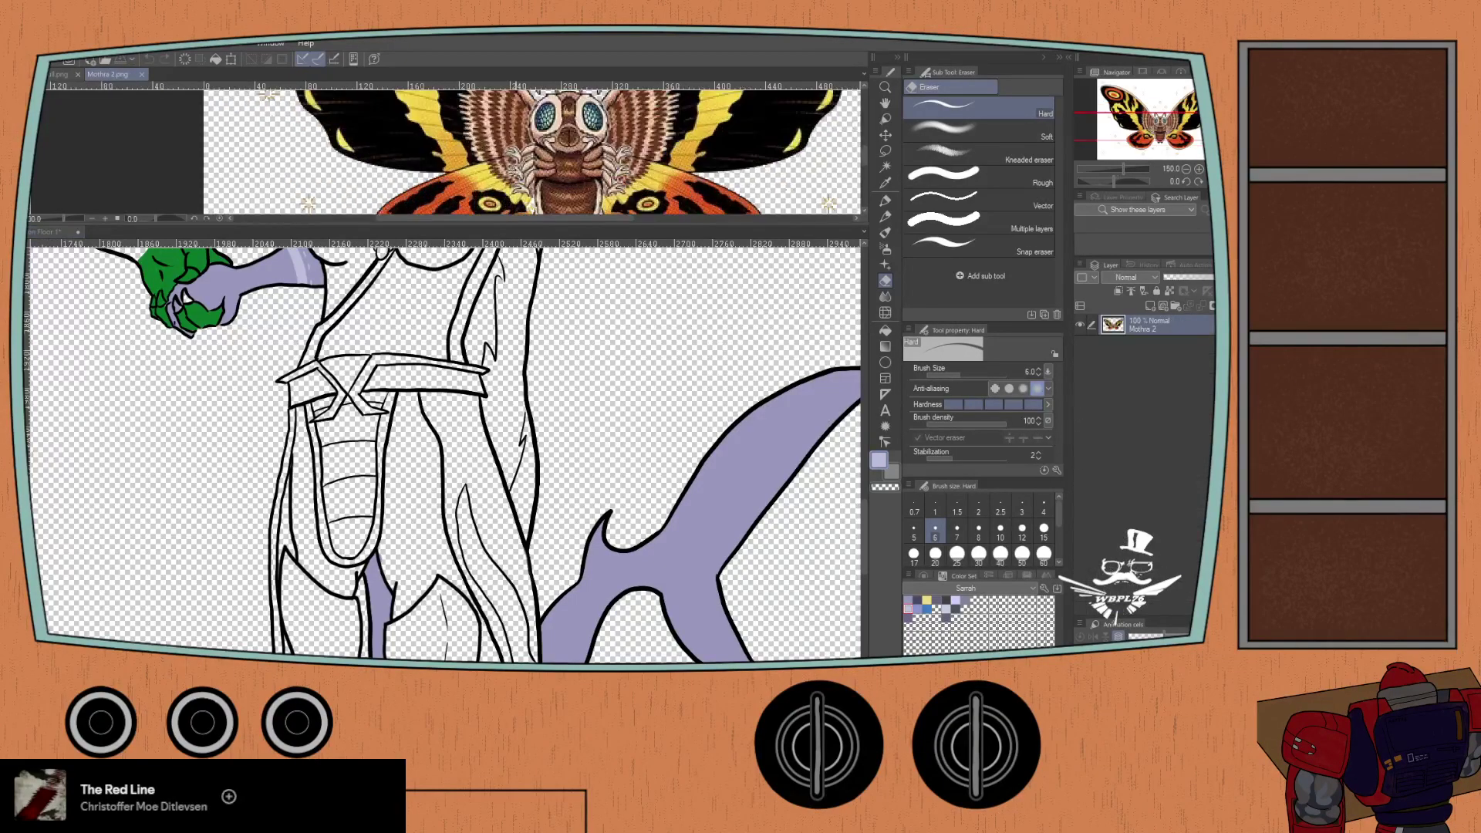
{"action": "scroll", "coordinate": [509, 176], "scroll_direction": "up", "scroll_amount": 4}
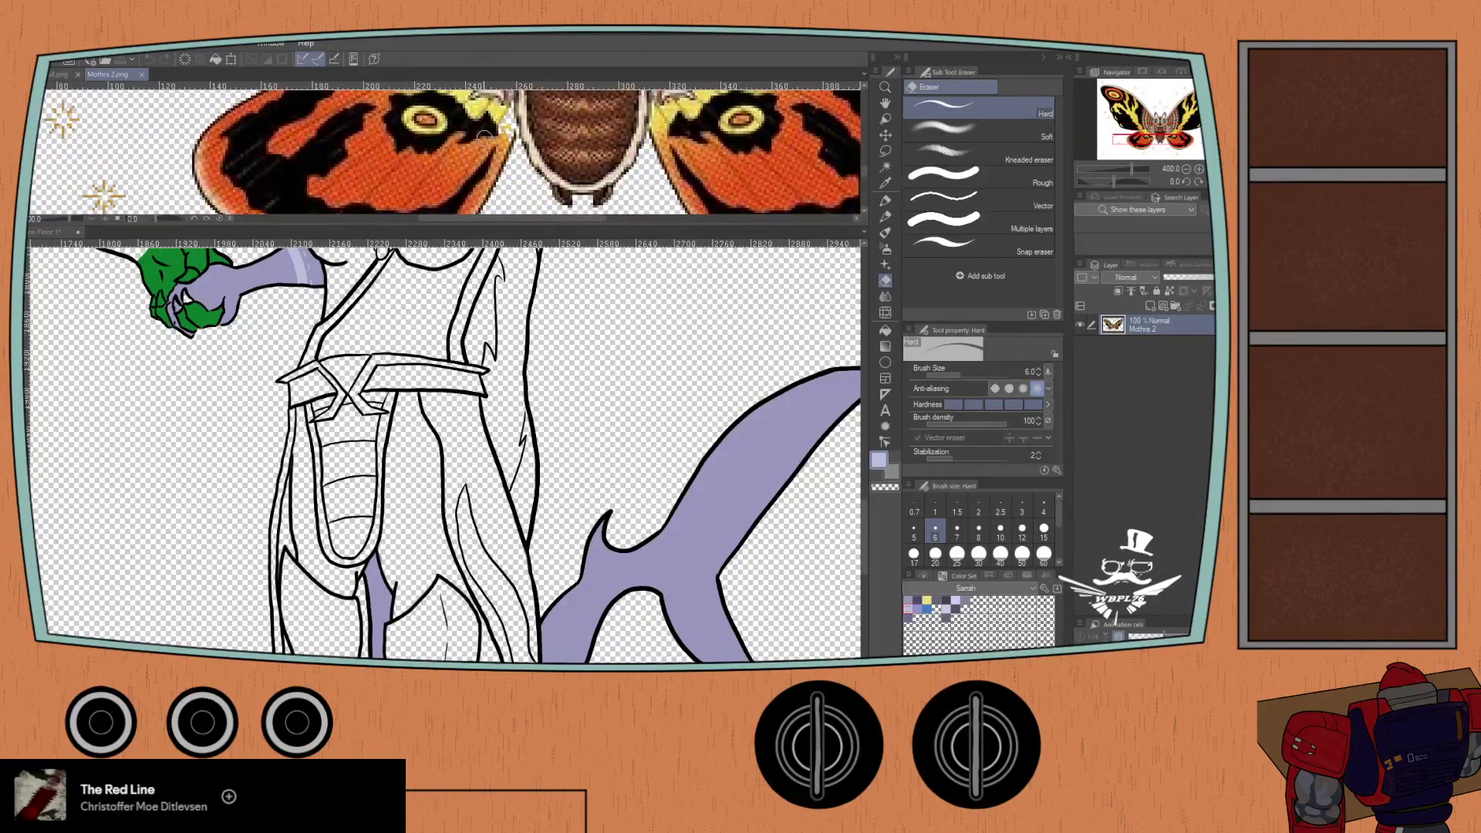
{"action": "scroll", "coordinate": [513, 193], "scroll_direction": "down", "scroll_amount": 4}
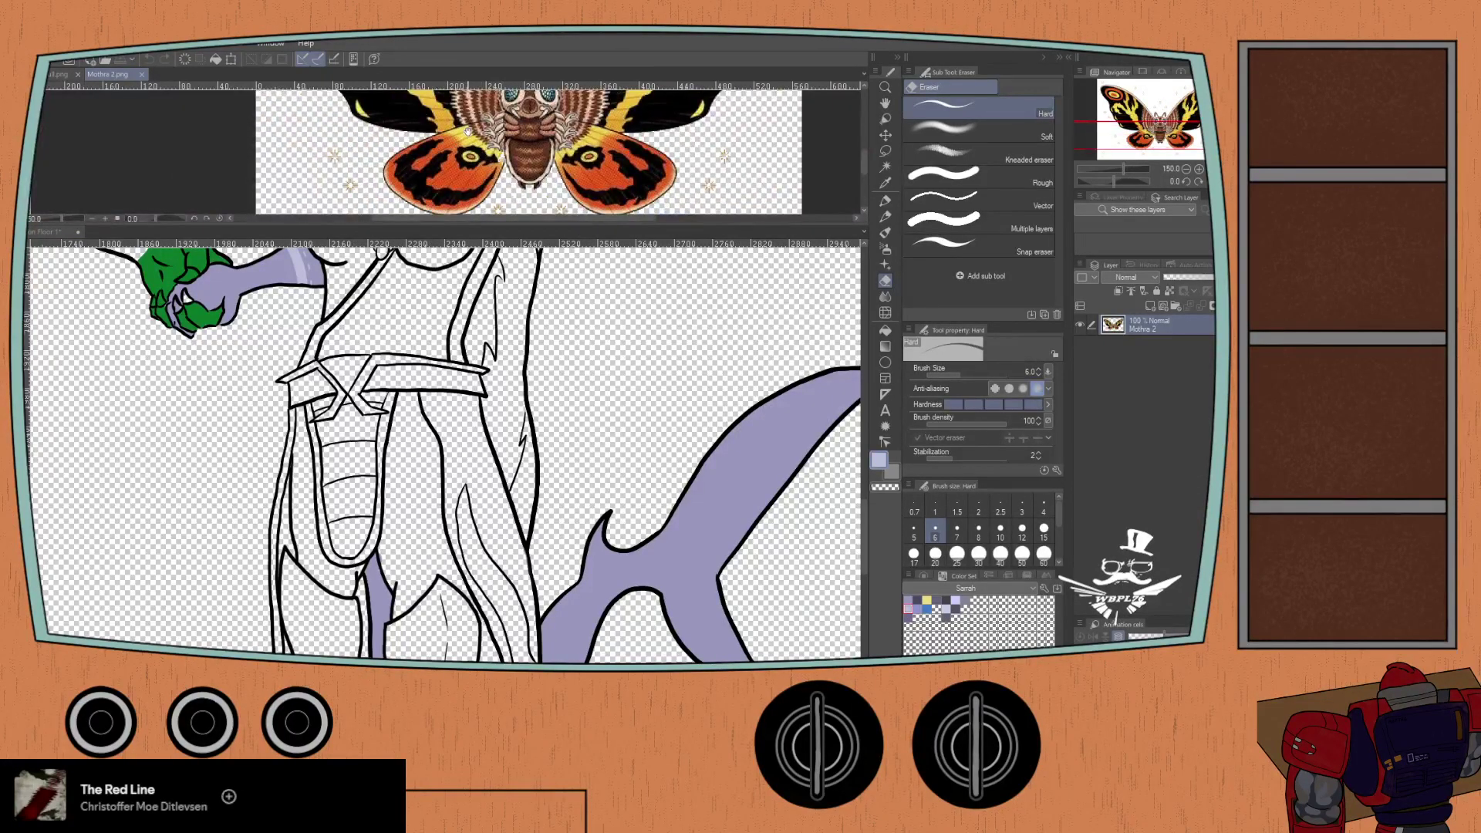
{"action": "scroll", "coordinate": [468, 131], "scroll_direction": "up", "scroll_amount": 3}
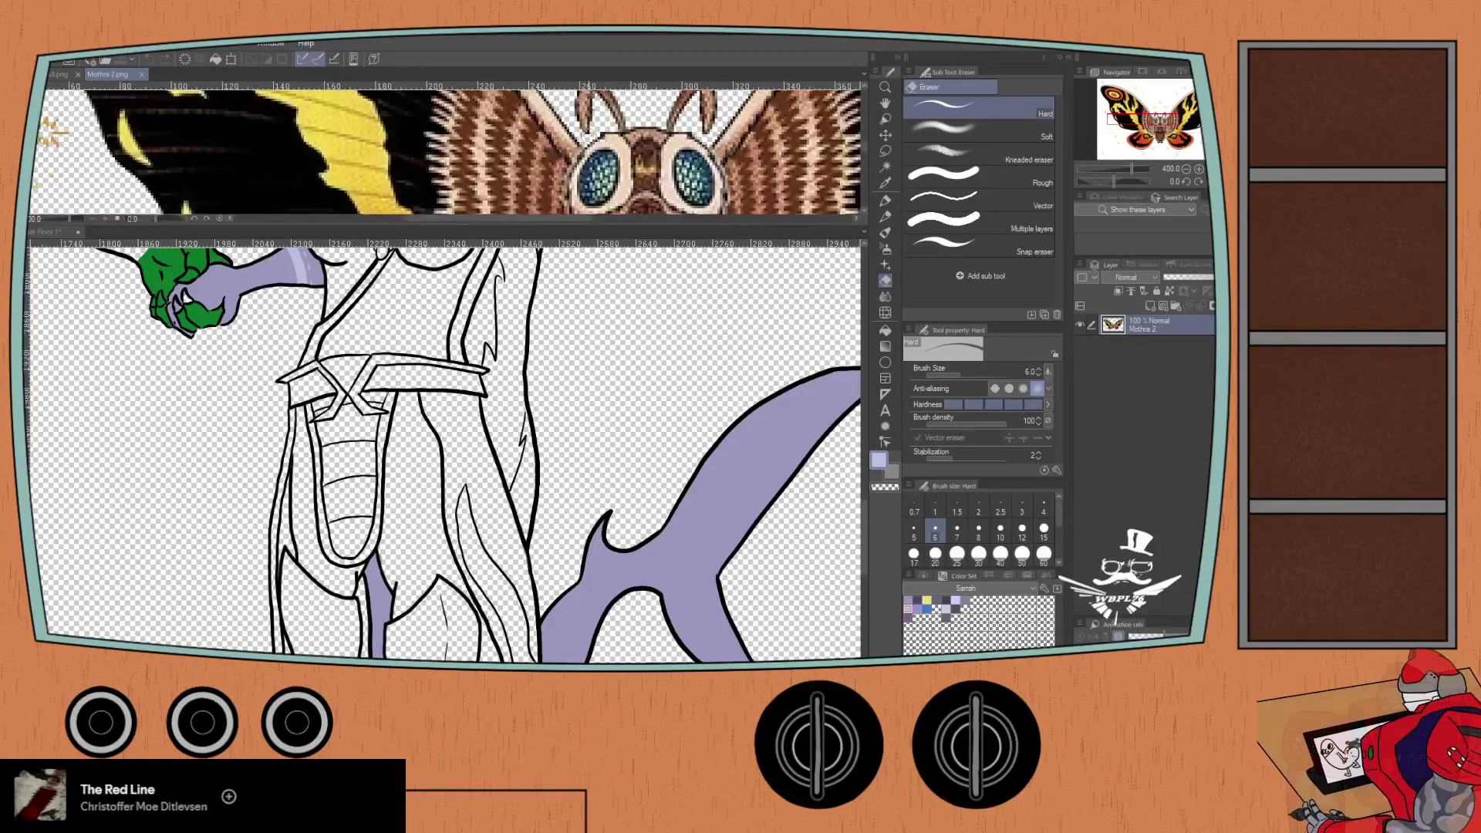
{"action": "key", "text": "i"}
{"action": "left_click", "coordinate": [670, 179]}
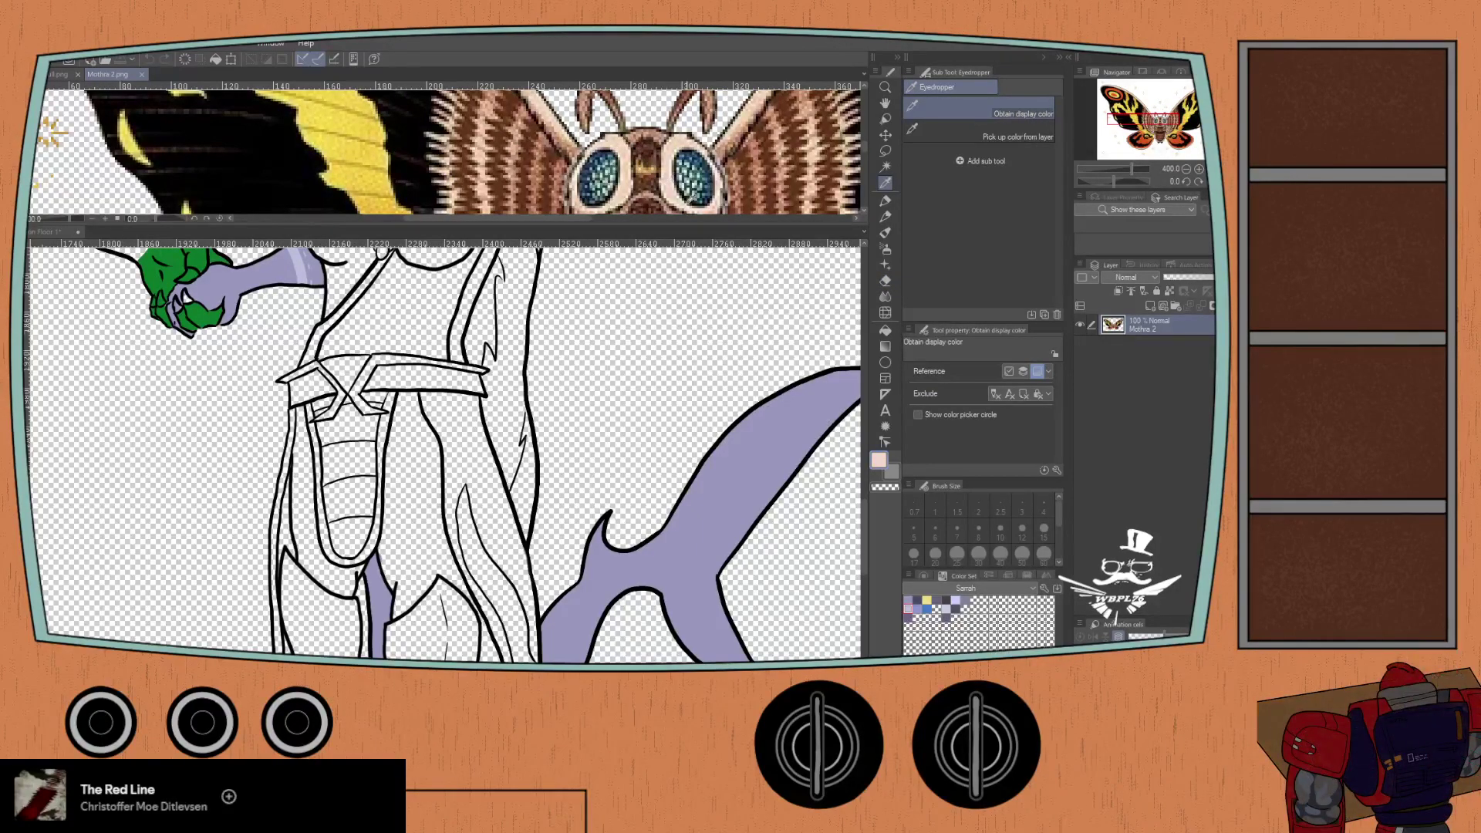
{"action": "left_click", "coordinate": [923, 576]}
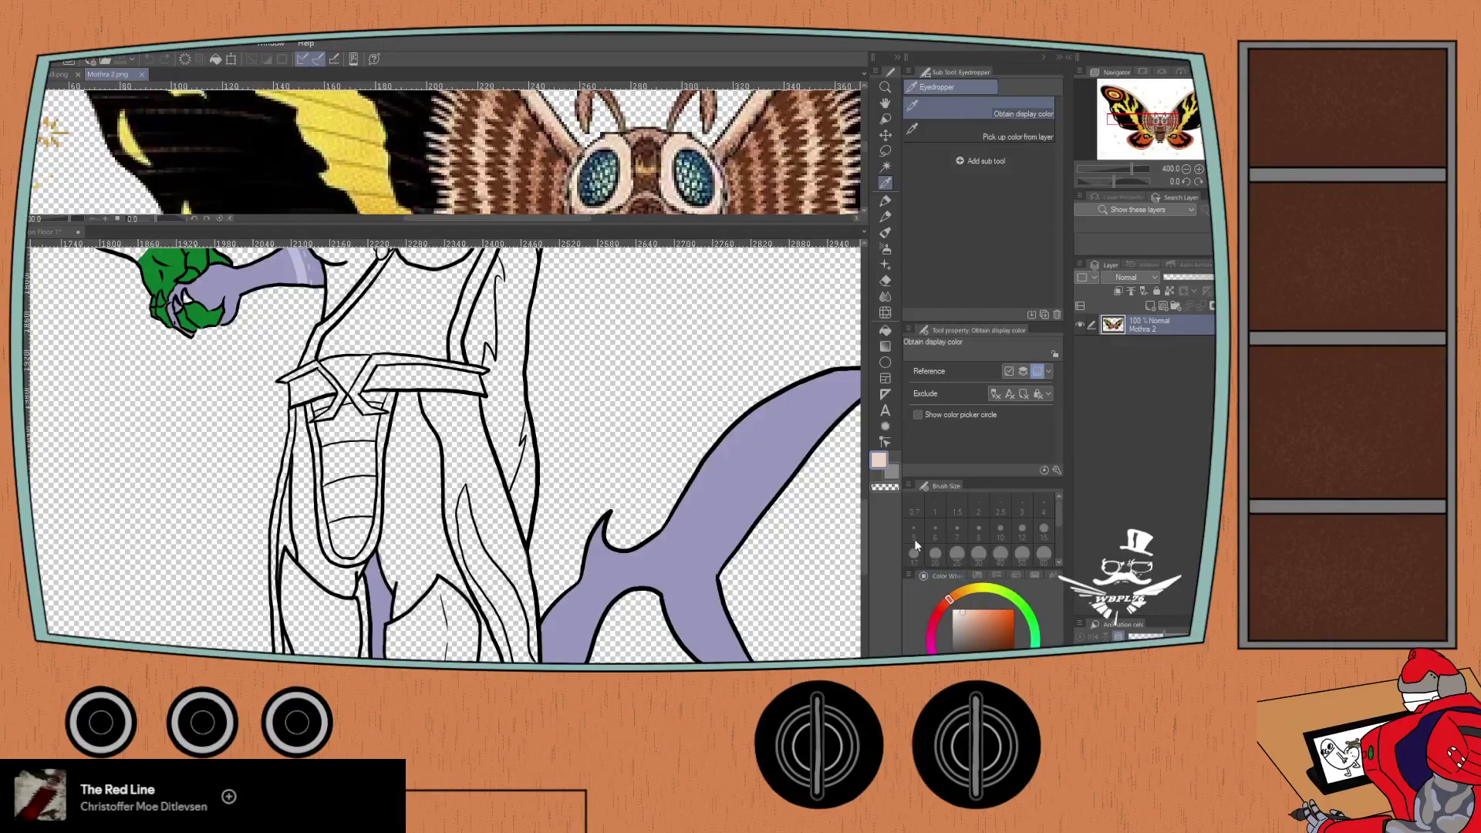
{"action": "key", "text": "ctrl+minus"}
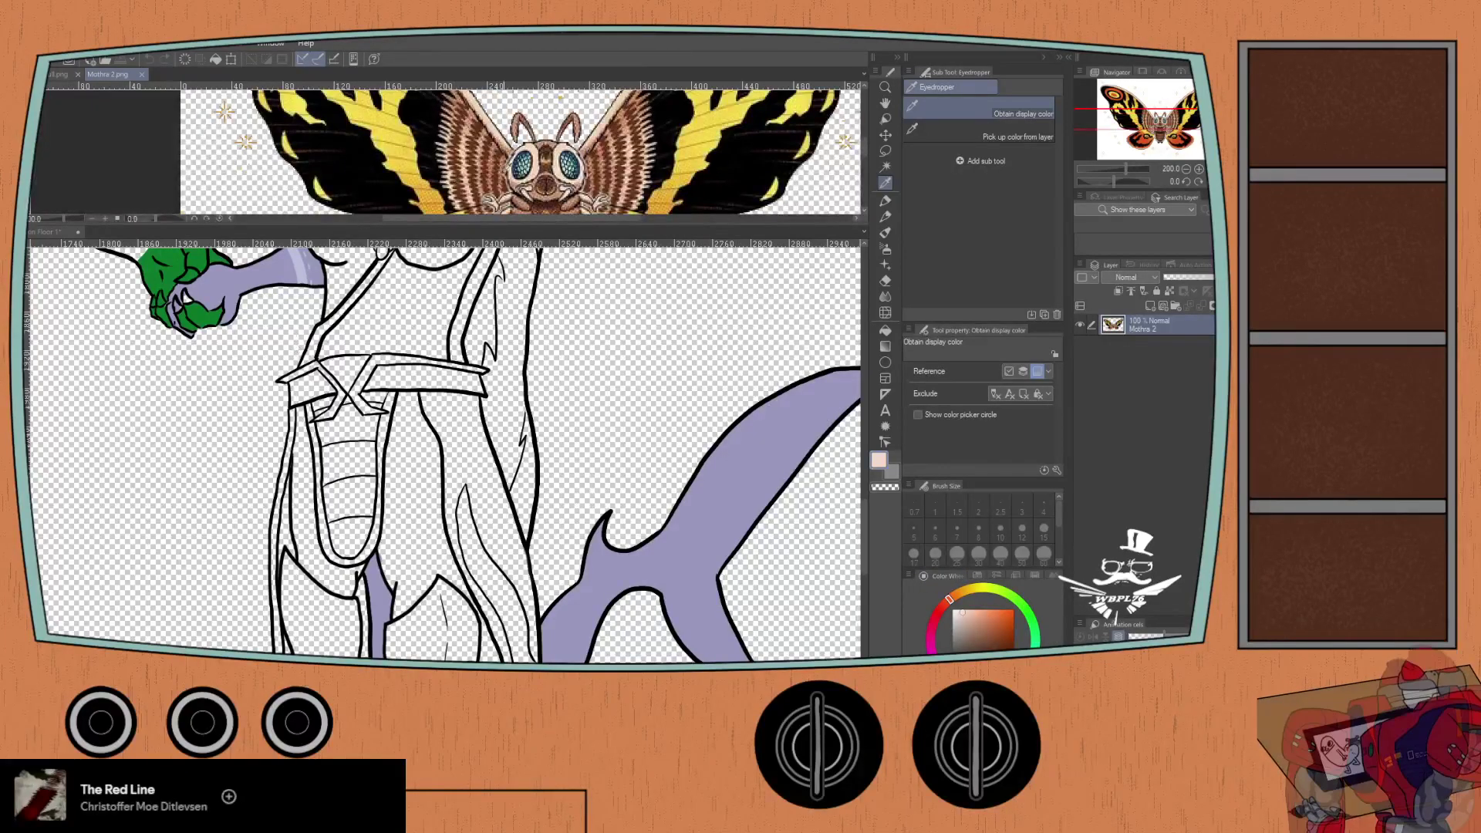
{"action": "key", "text": "ctrl+minus"}
- With the Milli pen at size 20, paint pale pink along the upper inside edges of the woman's boot nearest her tail
{"action": "left_click", "coordinate": [53, 225]}
{"action": "key", "text": "ctrl+minus"}
{"action": "left_click_drag", "start_coordinate": [283, 319], "coordinate": [318, 530]}
{"action": "key", "text": "ctrl+plus"}
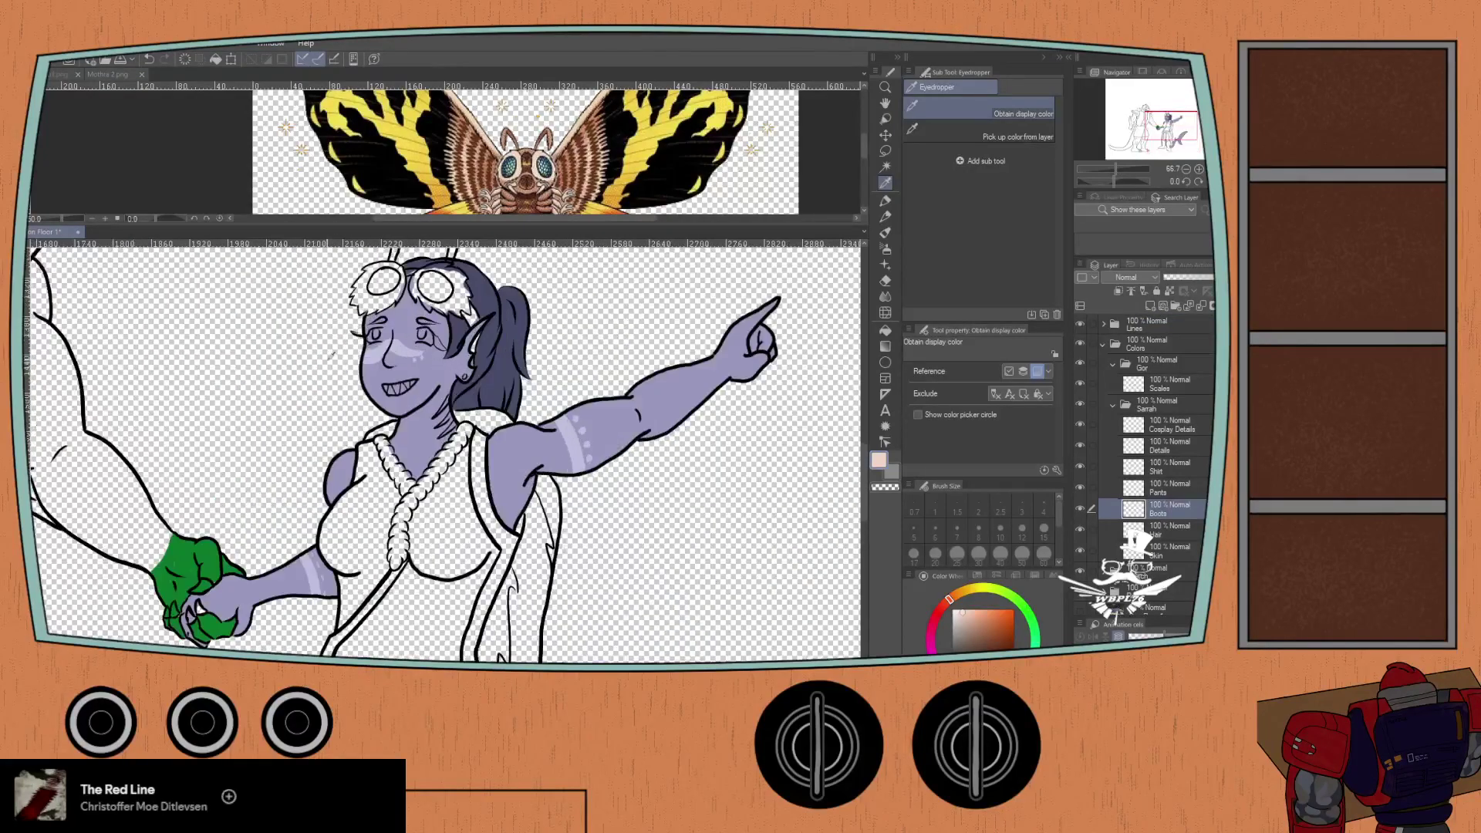
{"action": "scroll", "coordinate": [365, 344], "scroll_direction": "down", "scroll_amount": 4}
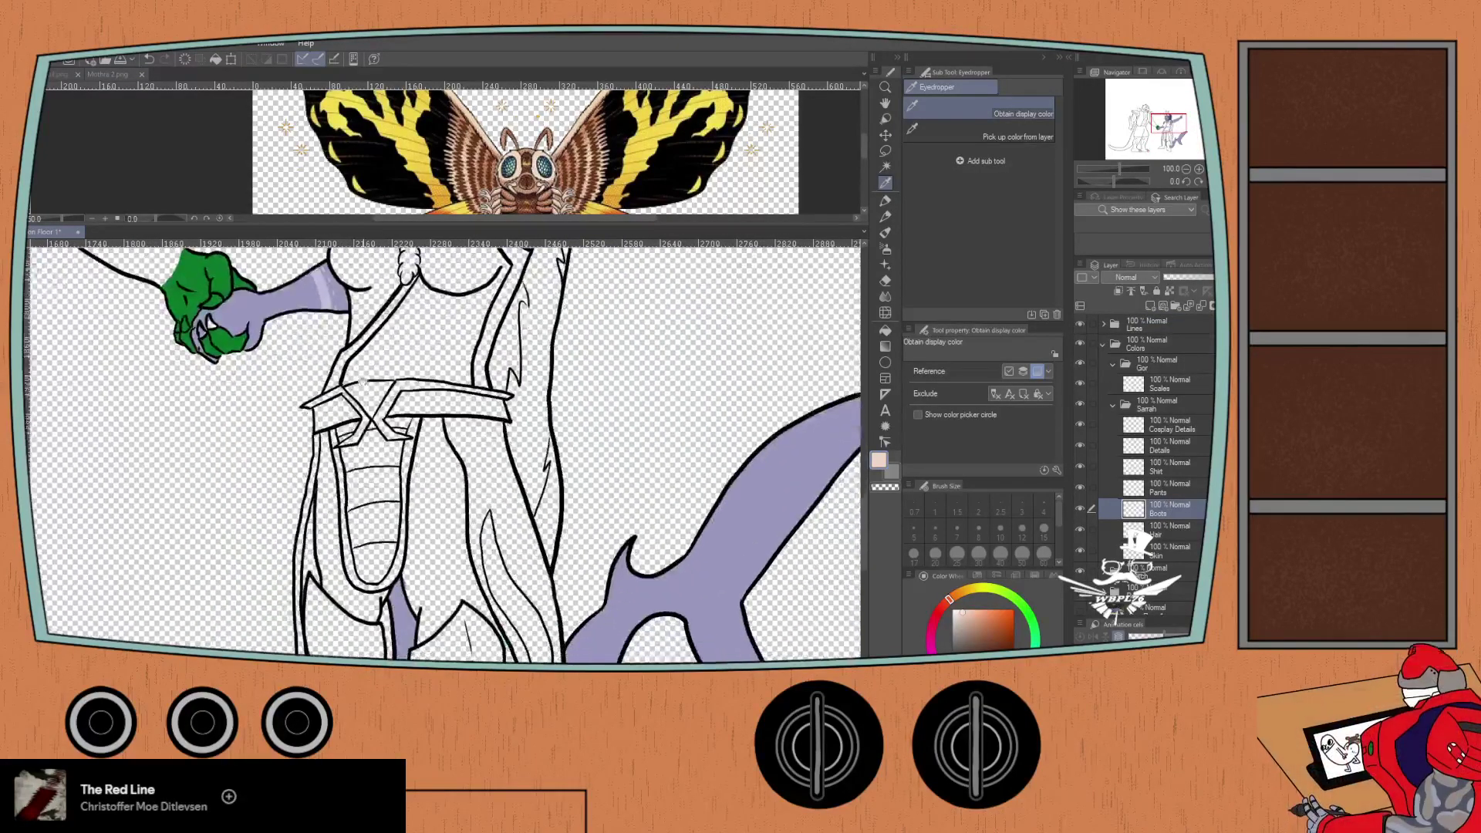
{"action": "scroll", "coordinate": [364, 344], "scroll_direction": "down", "scroll_amount": 3}
{"action": "key", "text": "p"}
{"action": "key", "text": "ctrl+plus"}
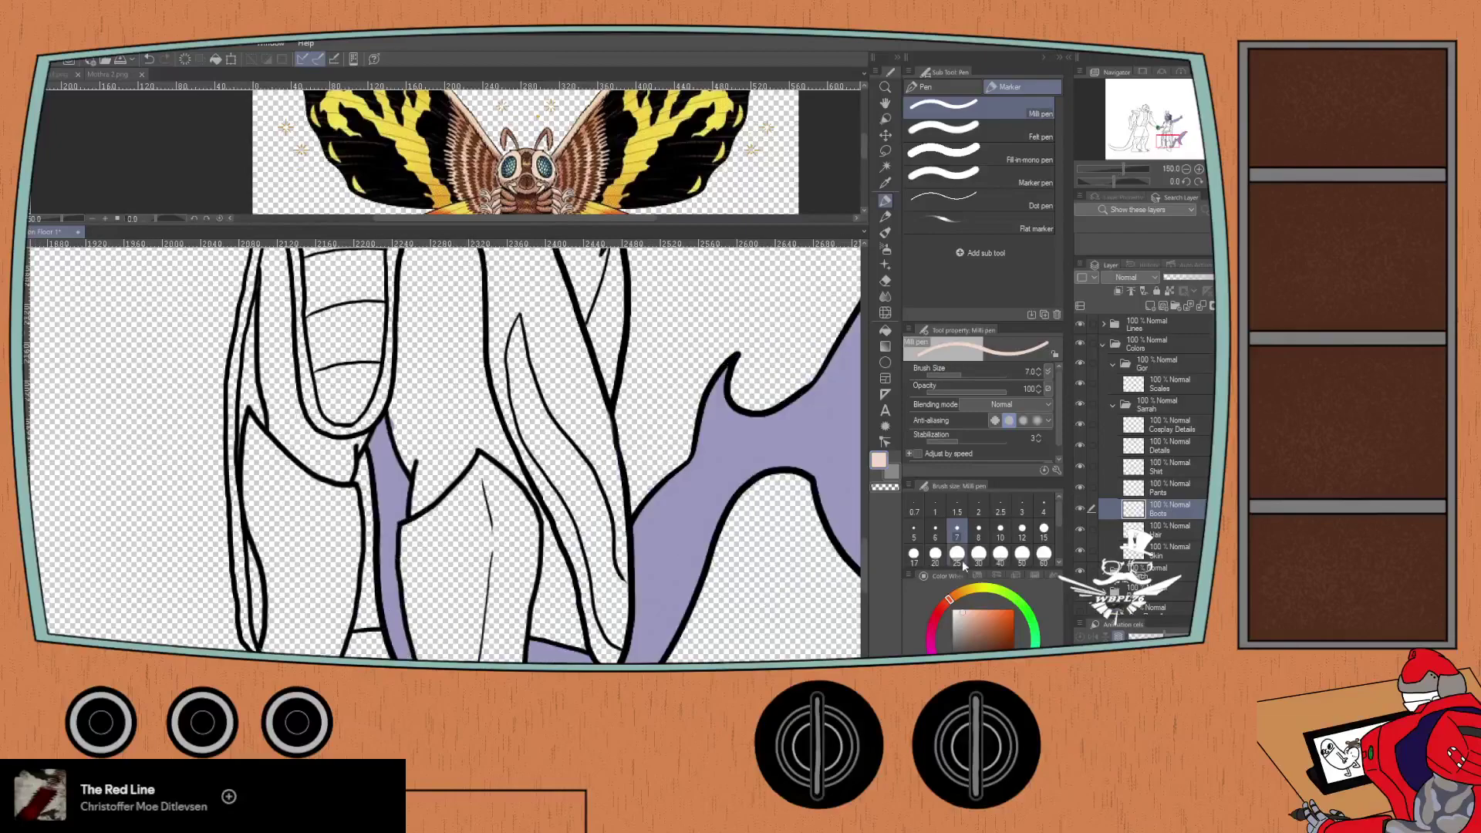
{"action": "left_click", "coordinate": [934, 553]}
{"action": "left_click_drag", "start_coordinate": [418, 552], "coordinate": [412, 474]}
{"action": "mouse_move", "coordinate": [398, 475]}
{"action": "left_mouse_down"}
{"action": "mouse_move", "coordinate": [402, 488]}
{"action": "mouse_move", "coordinate": [398, 455]}
{"action": "mouse_move", "coordinate": [466, 399]}
{"action": "left_mouse_up"}
{"action": "left_click_drag", "start_coordinate": [397, 467], "coordinate": [407, 551]}
- Show the background photo layer, raise it to full opacity and hide it again
{"action": "scroll", "coordinate": [387, 482], "scroll_direction": "up", "scroll_amount": 1}
{"action": "scroll", "coordinate": [387, 499], "scroll_direction": "down", "scroll_amount": 1}
{"action": "scroll", "coordinate": [370, 474], "scroll_direction": "down", "scroll_amount": 2}
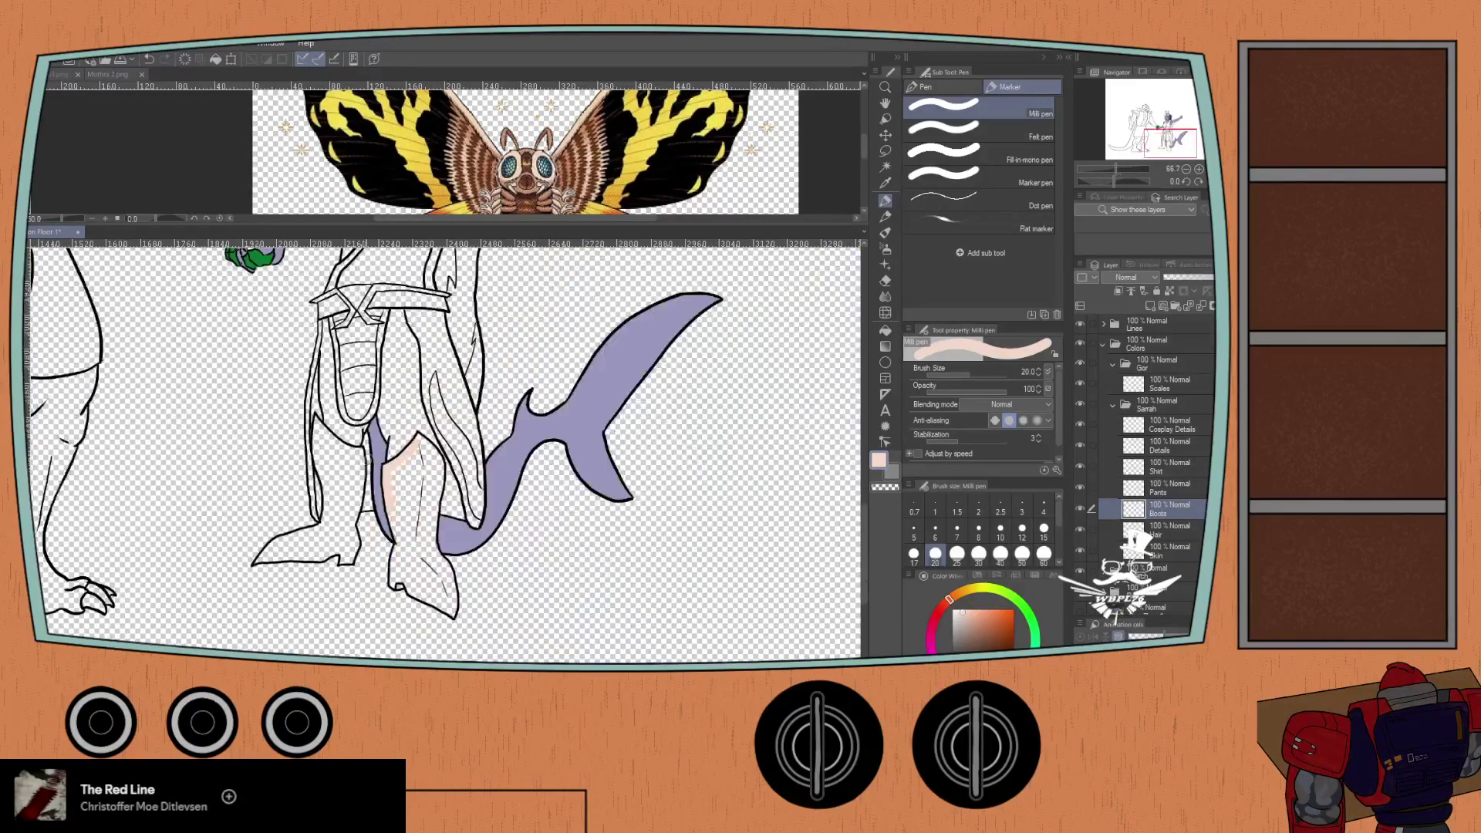
{"action": "scroll", "coordinate": [592, 456], "scroll_direction": "down", "scroll_amount": 1}
{"action": "scroll", "coordinate": [1149, 447], "scroll_direction": "down", "scroll_amount": 1}
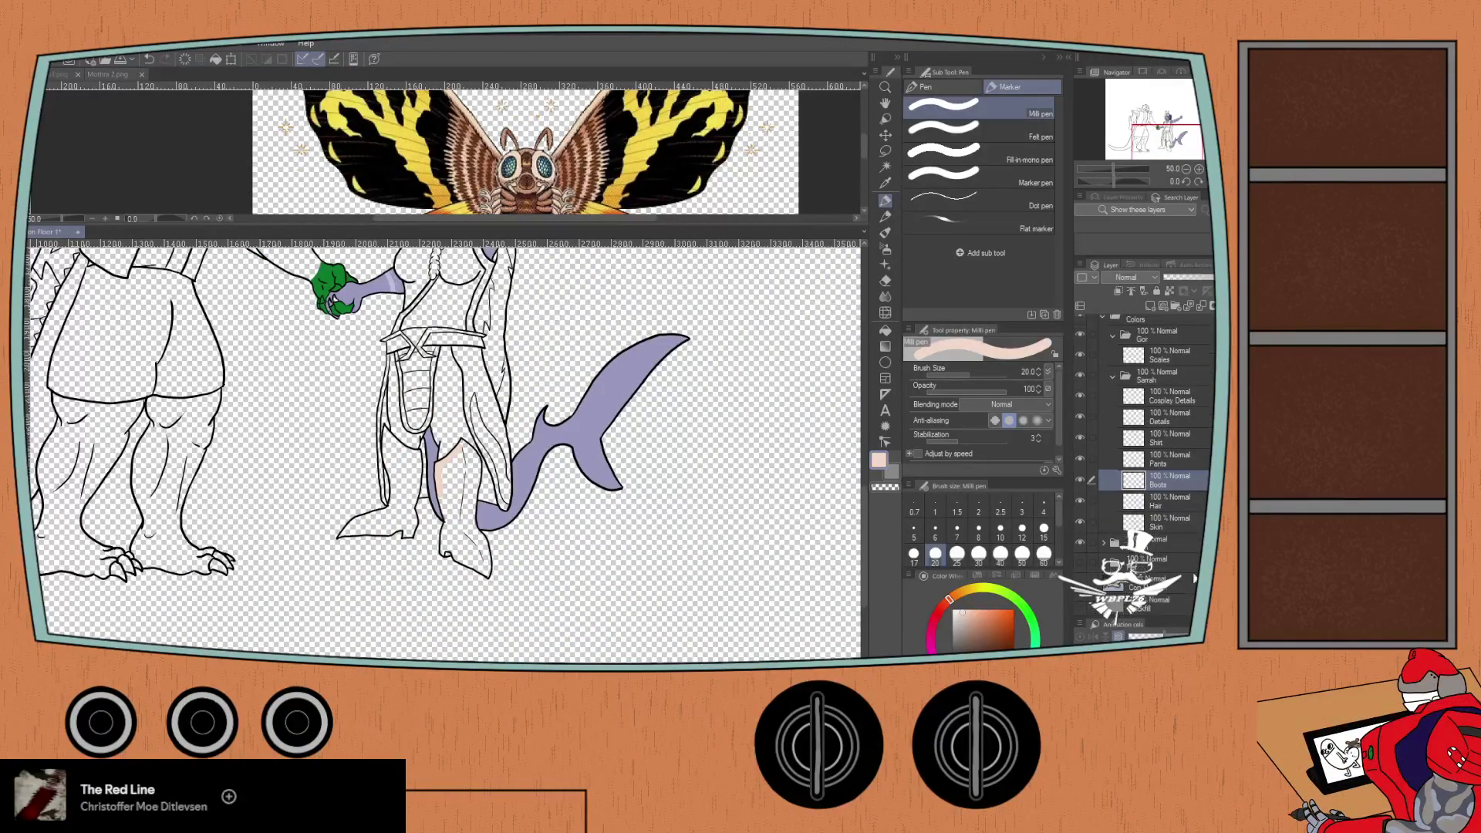
{"action": "left_click", "coordinate": [1079, 584]}
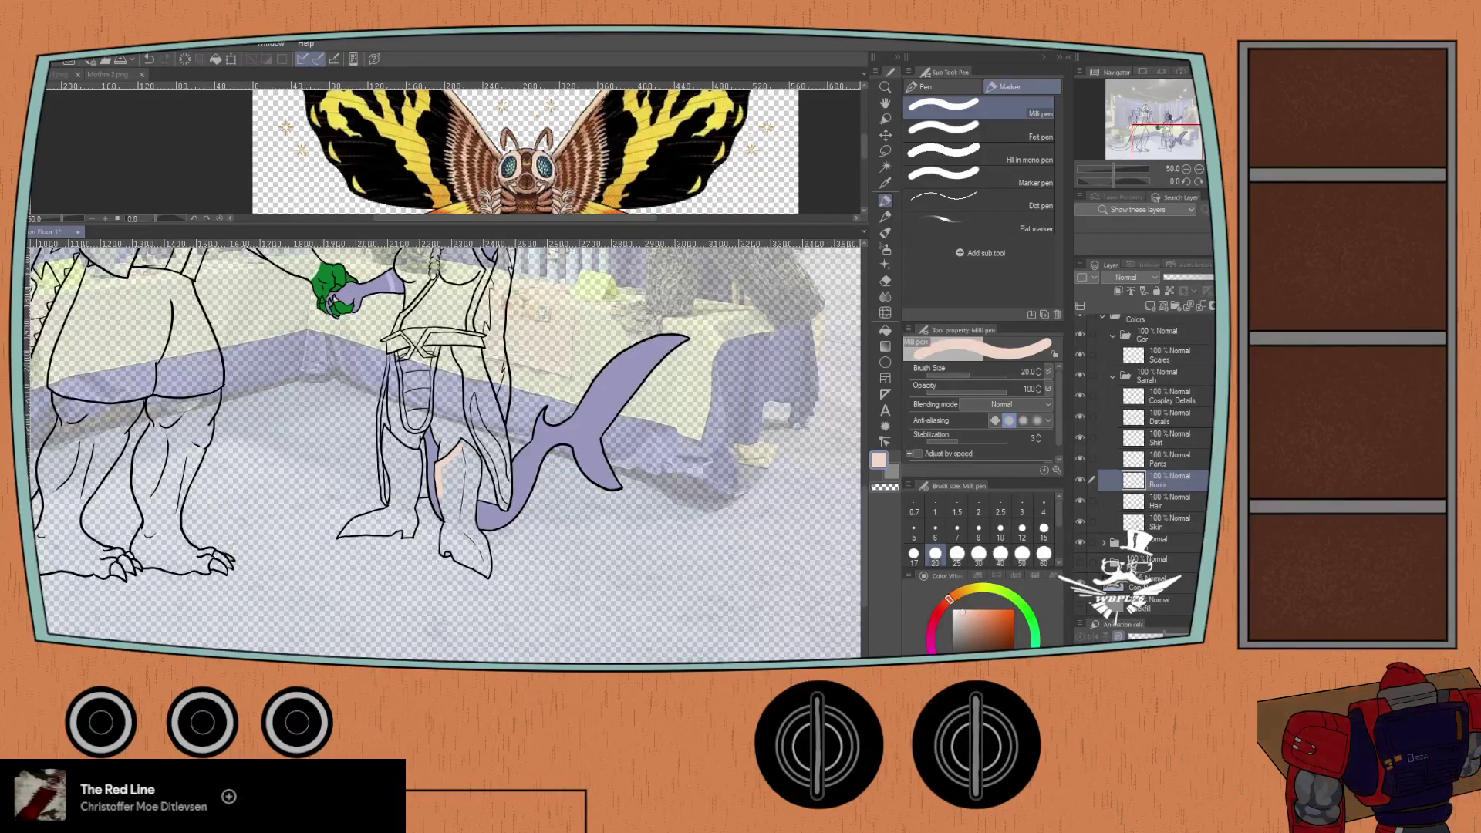
{"action": "left_click", "coordinate": [1156, 584]}
{"action": "left_click", "coordinate": [1204, 276]}
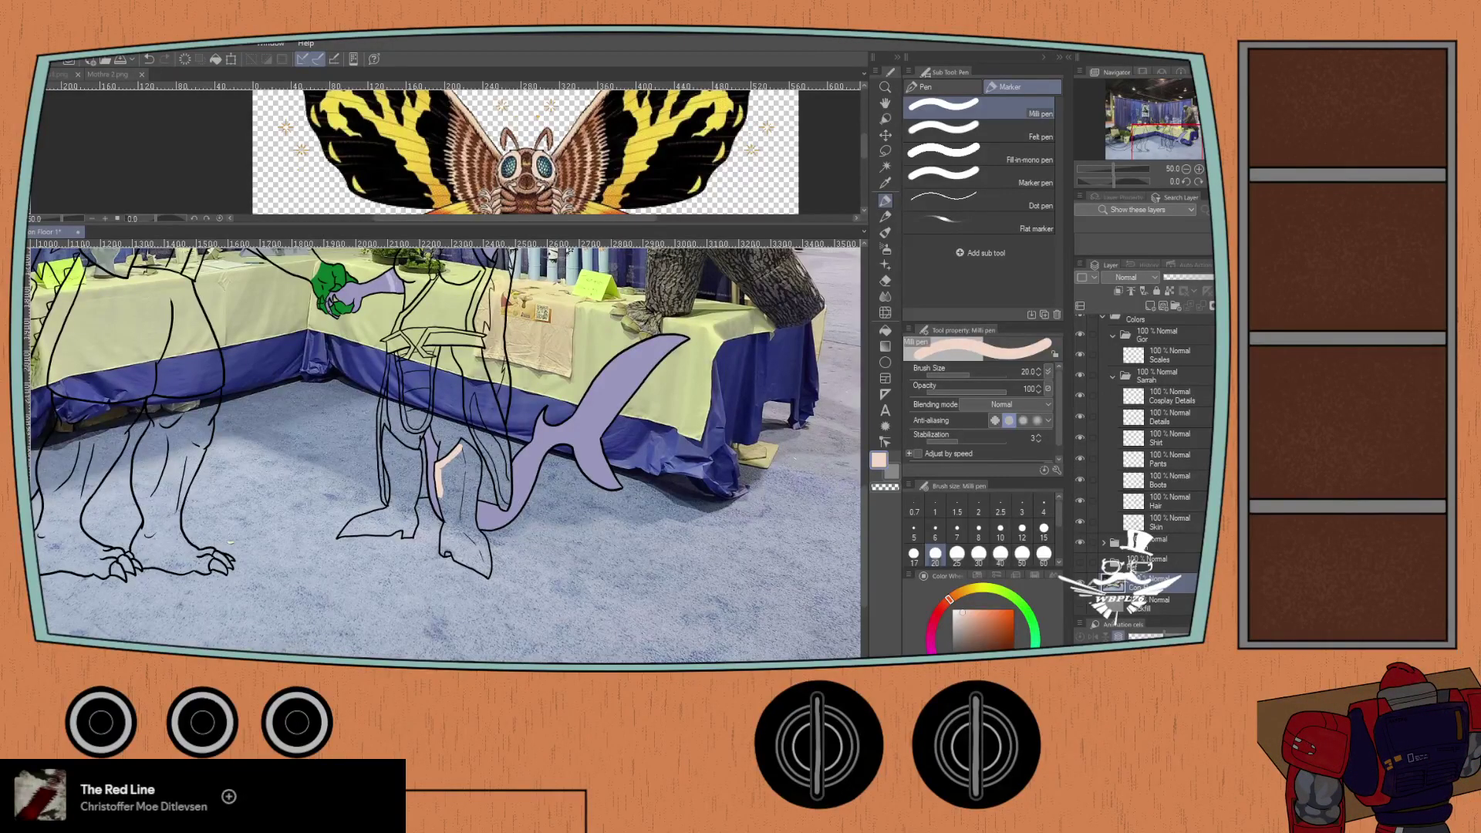
{"action": "left_click", "coordinate": [1081, 584]}
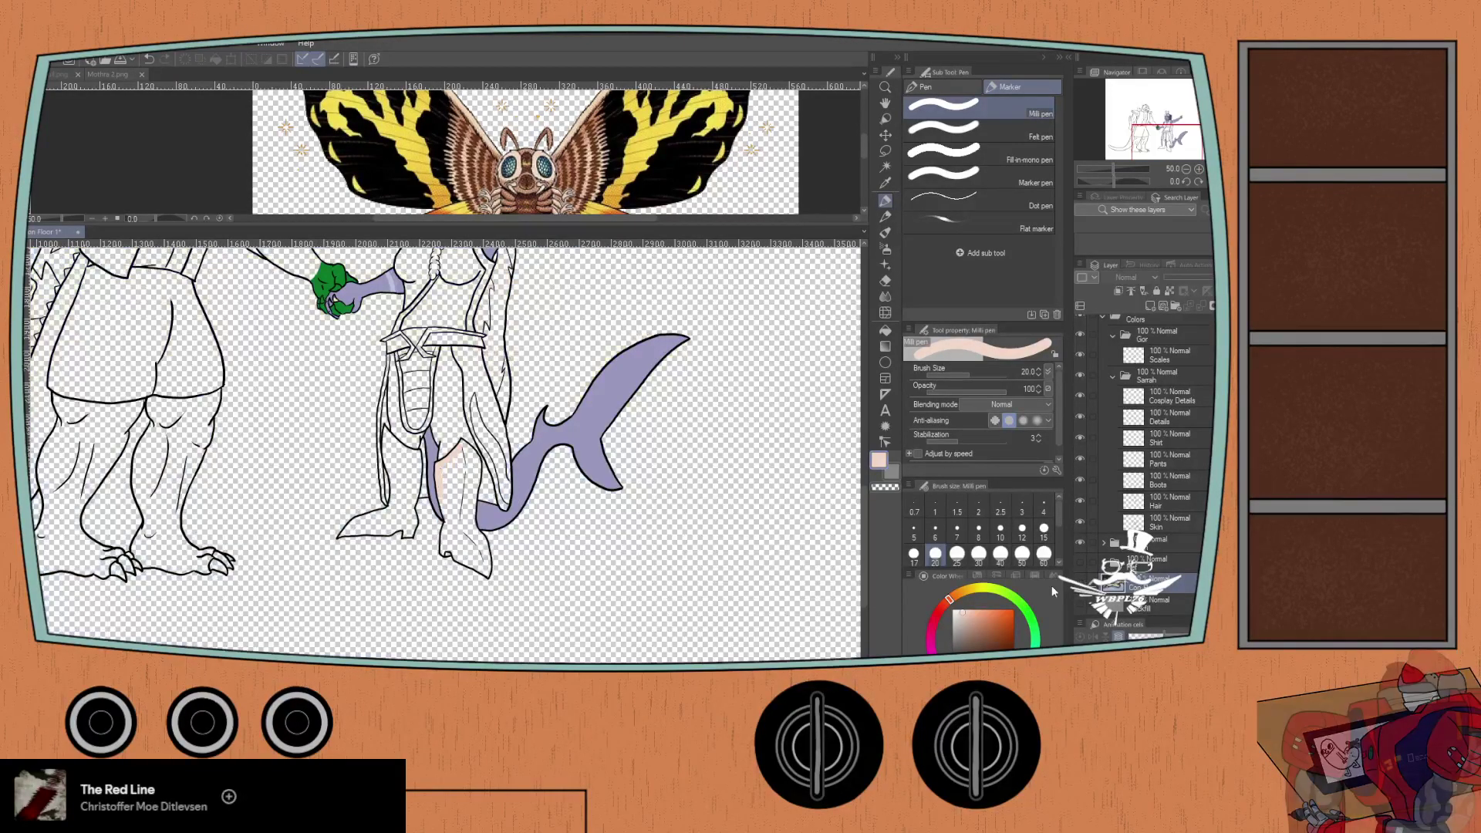
- On the woman's Boots color layer, paint the upper shaft of the boot nearest her tail pale pink
{"action": "scroll", "coordinate": [421, 489], "scroll_direction": "up", "scroll_amount": 3}
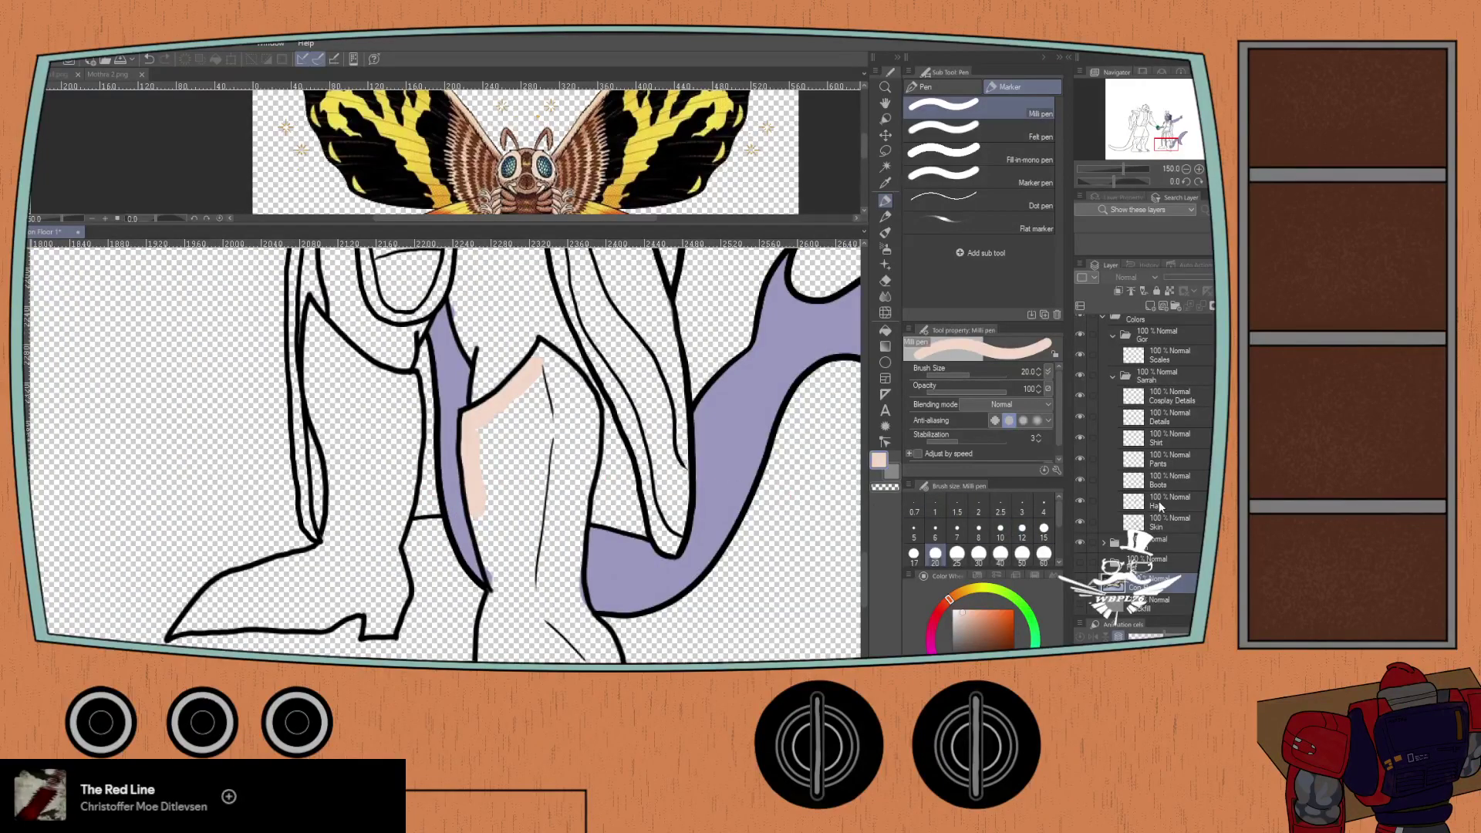
{"action": "left_click", "coordinate": [1138, 480]}
{"action": "scroll", "coordinate": [483, 465], "scroll_direction": "up", "scroll_amount": 1}
{"action": "left_click_drag", "start_coordinate": [482, 405], "coordinate": [479, 483]}
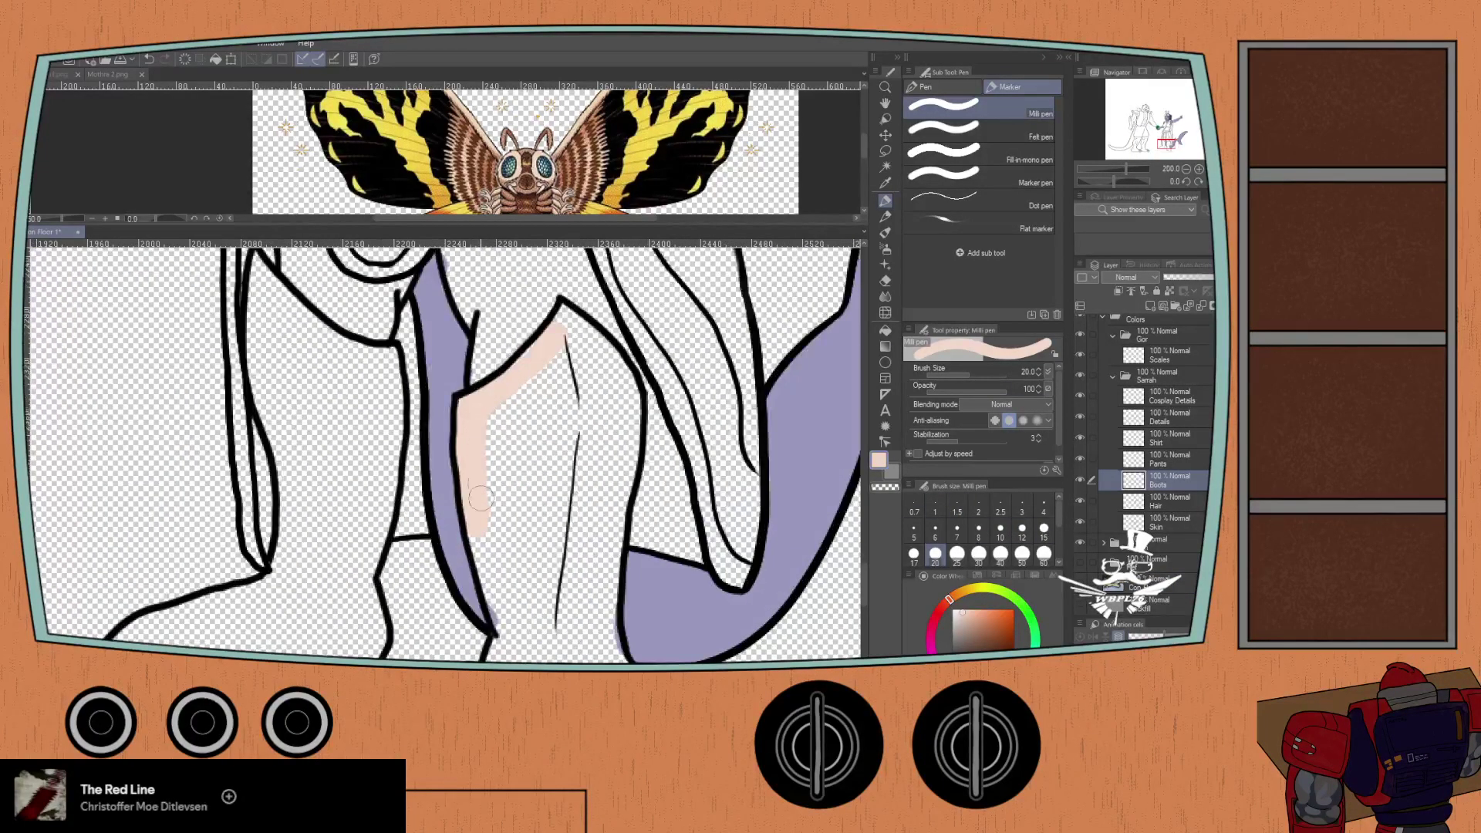
{"action": "left_click_drag", "start_coordinate": [483, 414], "coordinate": [522, 384]}
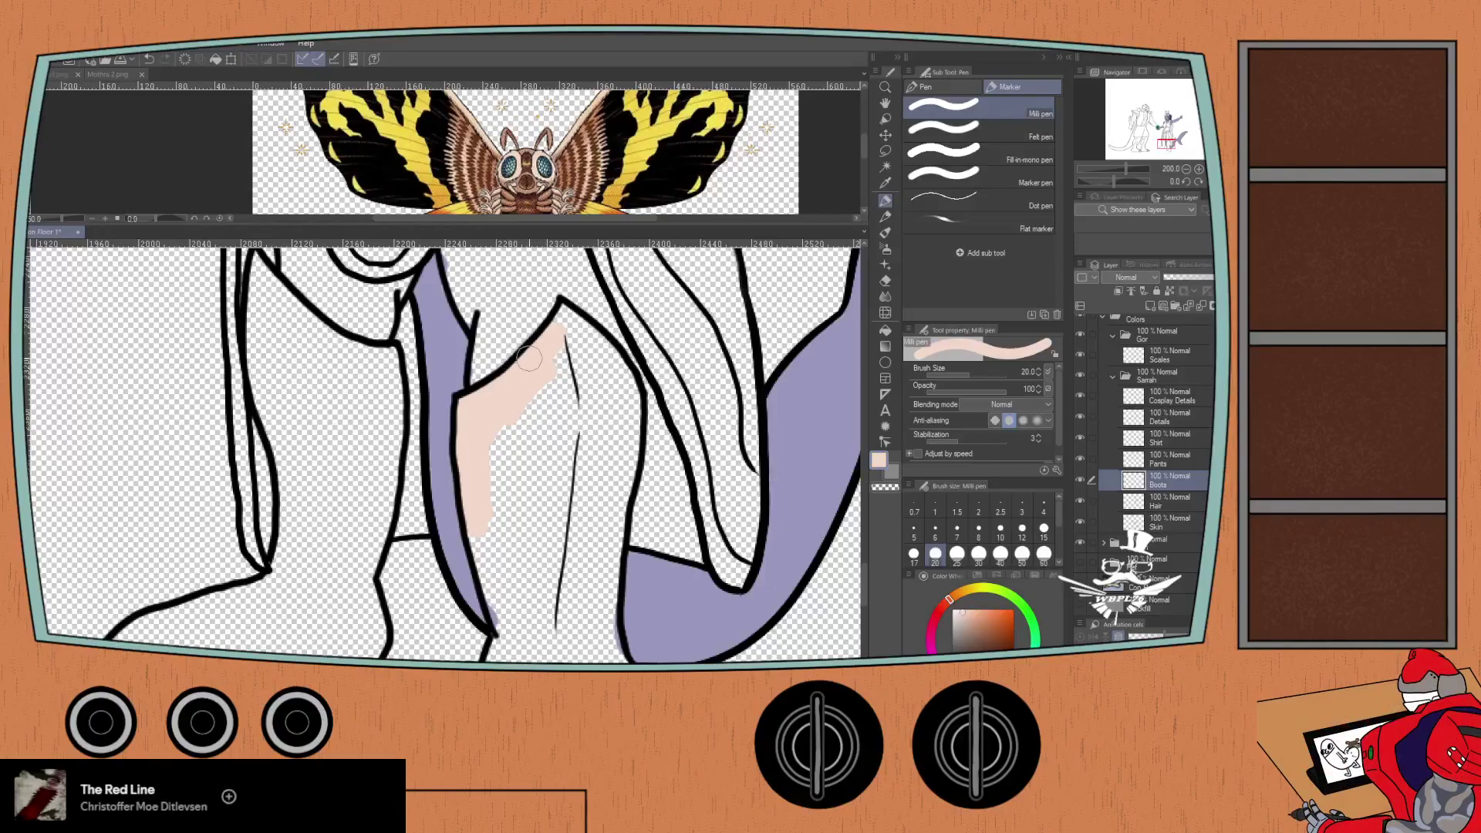
{"action": "mouse_move", "coordinate": [564, 316]}
{"action": "left_mouse_down"}
{"action": "mouse_move", "coordinate": [610, 361]}
{"action": "mouse_move", "coordinate": [630, 410]}
{"action": "mouse_move", "coordinate": [621, 424]}
{"action": "mouse_move", "coordinate": [619, 397]}
{"action": "mouse_move", "coordinate": [577, 370]}
{"action": "mouse_move", "coordinate": [532, 509]}
{"action": "mouse_move", "coordinate": [519, 463]}
{"action": "mouse_move", "coordinate": [511, 540]}
{"action": "mouse_move", "coordinate": [498, 434]}
{"action": "mouse_move", "coordinate": [489, 561]}
{"action": "left_mouse_up"}
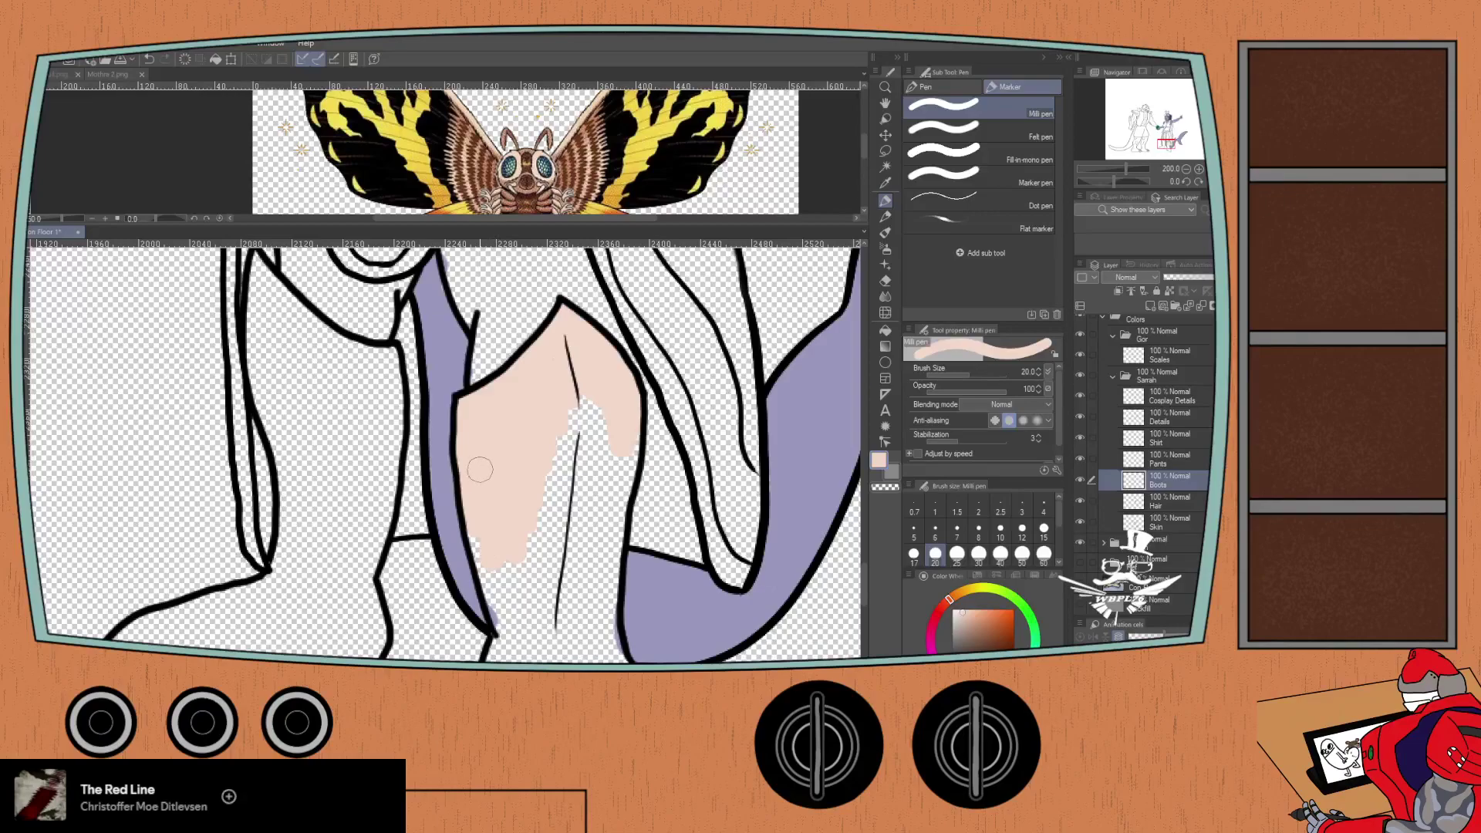
- Fill the lower shaft of the boot nearest the tail with pale pink down past the ankle
{"action": "scroll", "coordinate": [479, 470], "scroll_direction": "down", "scroll_amount": 3}
{"action": "mouse_move", "coordinate": [467, 396]}
{"action": "left_mouse_down"}
{"action": "mouse_move", "coordinate": [490, 494]}
{"action": "mouse_move", "coordinate": [472, 428]}
{"action": "mouse_move", "coordinate": [500, 501]}
{"action": "mouse_move", "coordinate": [526, 416]}
{"action": "mouse_move", "coordinate": [532, 484]}
{"action": "left_mouse_up"}
{"action": "mouse_move", "coordinate": [541, 411]}
{"action": "left_mouse_down"}
{"action": "mouse_move", "coordinate": [536, 329]}
{"action": "mouse_move", "coordinate": [517, 450]}
{"action": "mouse_move", "coordinate": [547, 378]}
{"action": "mouse_move", "coordinate": [548, 562]}
{"action": "mouse_move", "coordinate": [579, 388]}
{"action": "mouse_move", "coordinate": [610, 421]}
{"action": "mouse_move", "coordinate": [594, 539]}
{"action": "left_mouse_up"}
{"action": "scroll", "coordinate": [543, 370], "scroll_direction": "up", "scroll_amount": 3}
{"action": "scroll", "coordinate": [550, 437], "scroll_direction": "down", "scroll_amount": 4}
{"action": "mouse_move", "coordinate": [567, 435]}
{"action": "left_mouse_down"}
{"action": "mouse_move", "coordinate": [577, 359]}
{"action": "mouse_move", "coordinate": [568, 416]}
{"action": "left_mouse_up"}
{"action": "left_click_drag", "start_coordinate": [582, 466], "coordinate": [560, 445]}
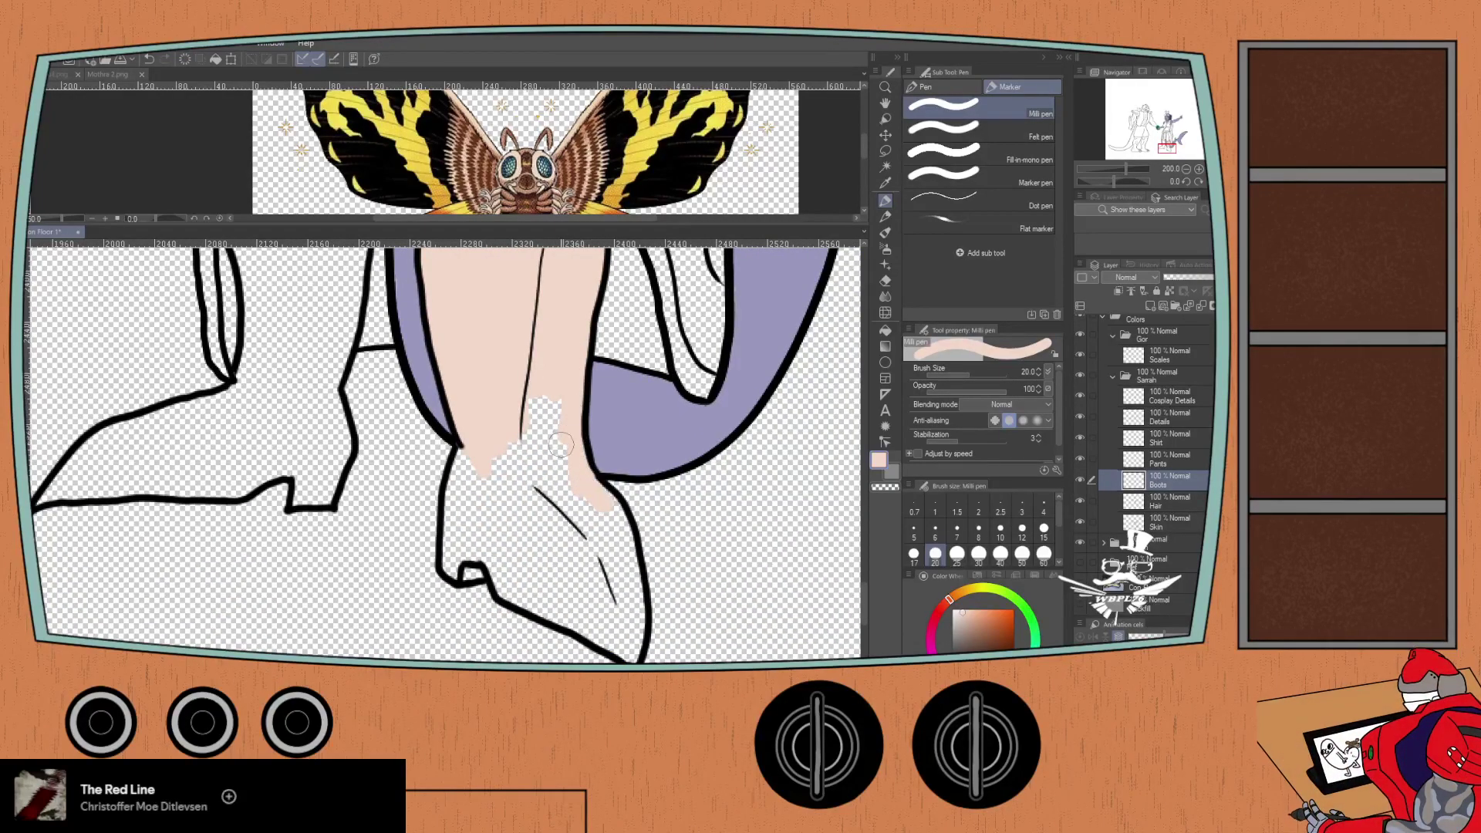
{"action": "mouse_move", "coordinate": [559, 379]}
{"action": "left_mouse_down"}
{"action": "mouse_move", "coordinate": [570, 479]}
{"action": "mouse_move", "coordinate": [543, 388]}
{"action": "mouse_move", "coordinate": [540, 473]}
{"action": "mouse_move", "coordinate": [512, 475]}
{"action": "mouse_move", "coordinate": [508, 435]}
{"action": "mouse_move", "coordinate": [471, 493]}
{"action": "mouse_move", "coordinate": [467, 458]}
{"action": "left_mouse_up"}
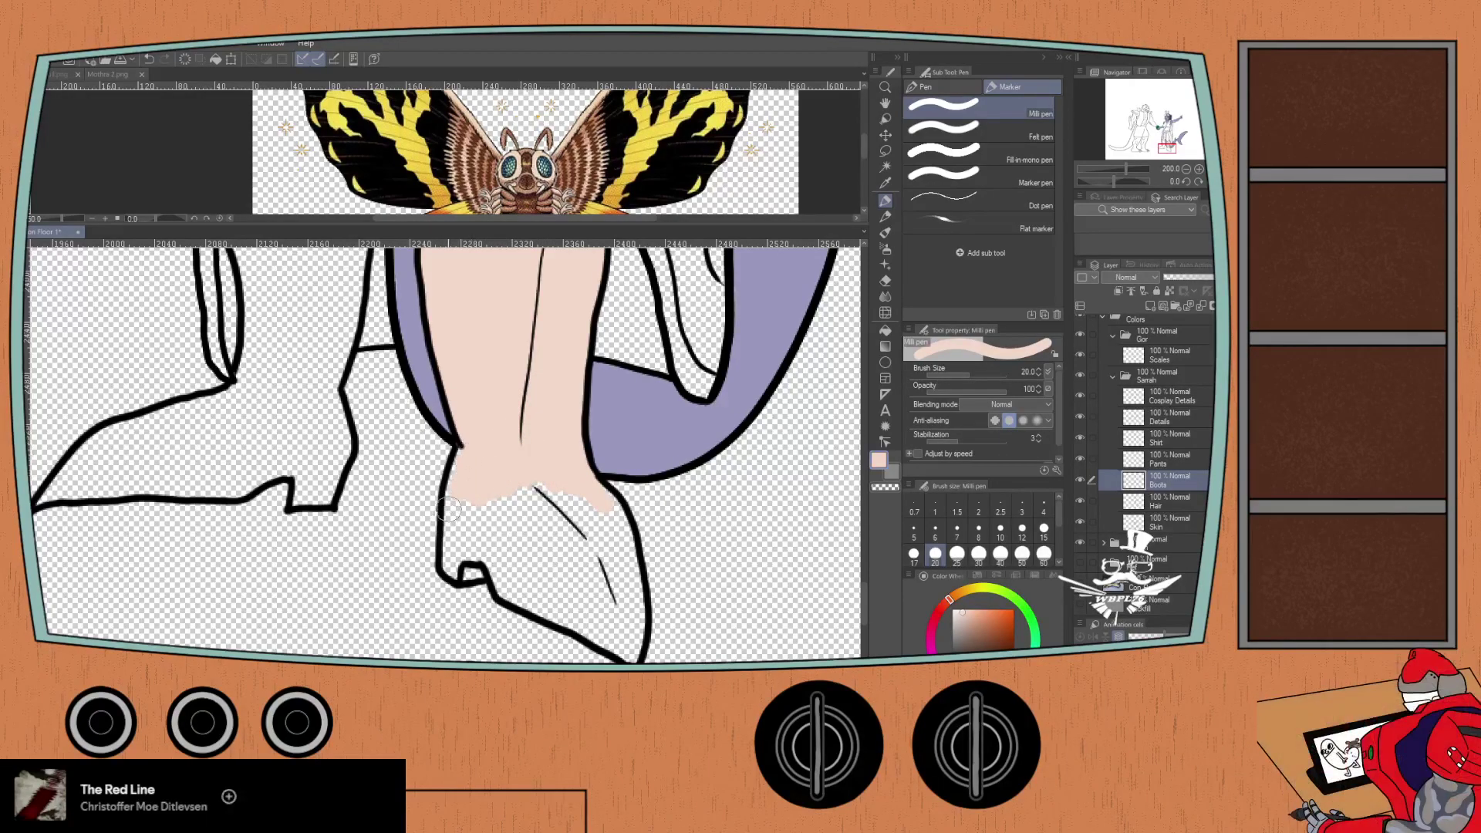
- Fill the heel and foot of the same boot with pale pink down to its pointed toe
{"action": "scroll", "coordinate": [448, 509], "scroll_direction": "up", "scroll_amount": 2}
{"action": "mouse_move", "coordinate": [475, 404]}
{"action": "left_mouse_down"}
{"action": "mouse_move", "coordinate": [462, 480]}
{"action": "mouse_move", "coordinate": [465, 342]}
{"action": "mouse_move", "coordinate": [462, 518]}
{"action": "mouse_move", "coordinate": [515, 510]}
{"action": "mouse_move", "coordinate": [480, 483]}
{"action": "mouse_move", "coordinate": [481, 405]}
{"action": "mouse_move", "coordinate": [503, 472]}
{"action": "mouse_move", "coordinate": [520, 382]}
{"action": "mouse_move", "coordinate": [542, 503]}
{"action": "mouse_move", "coordinate": [556, 367]}
{"action": "mouse_move", "coordinate": [535, 446]}
{"action": "left_mouse_up"}
{"action": "key", "text": "ctrl+minus"}
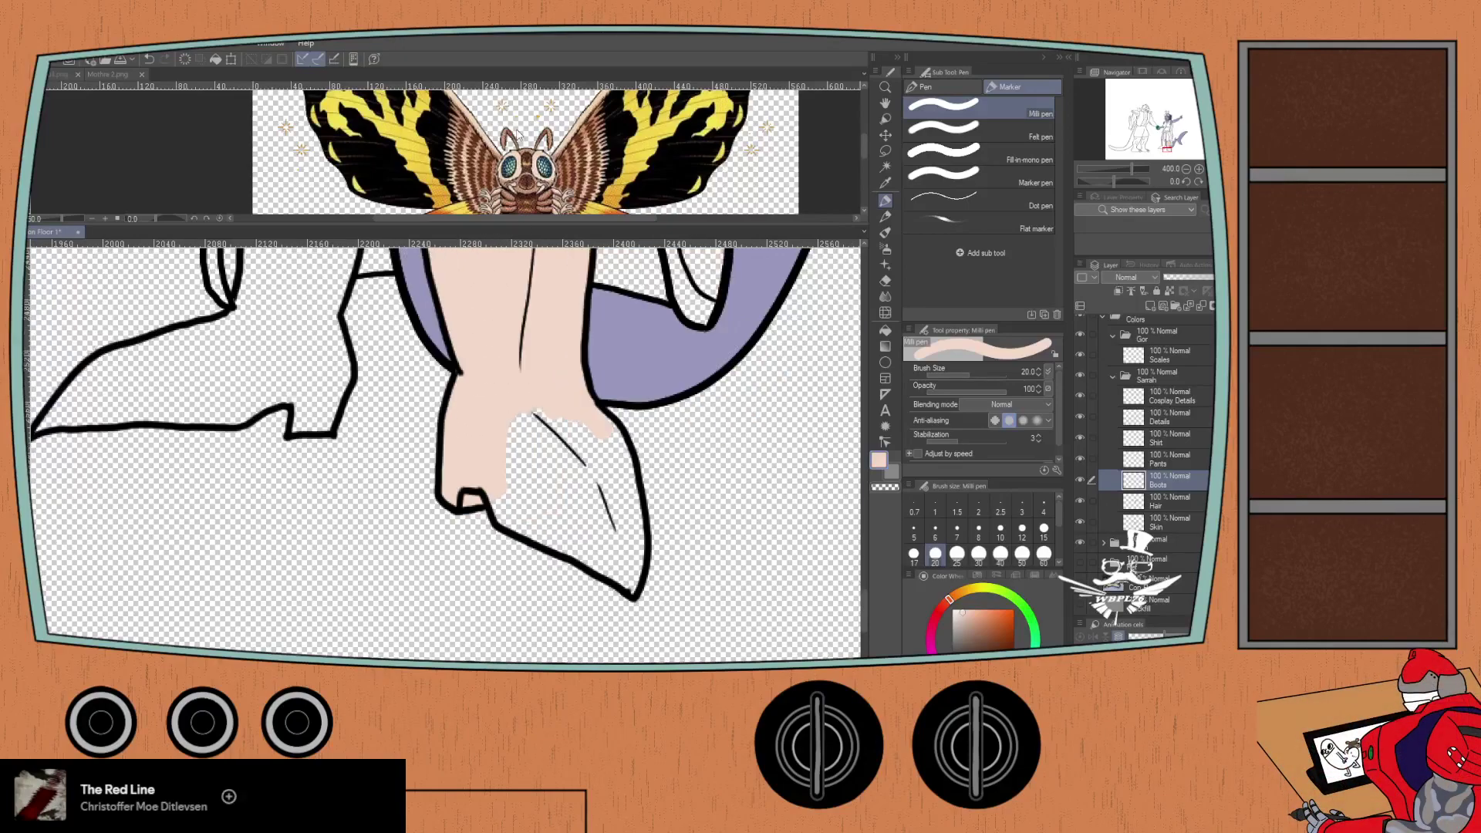
{"action": "scroll", "coordinate": [509, 410], "scroll_direction": "up", "scroll_amount": 2}
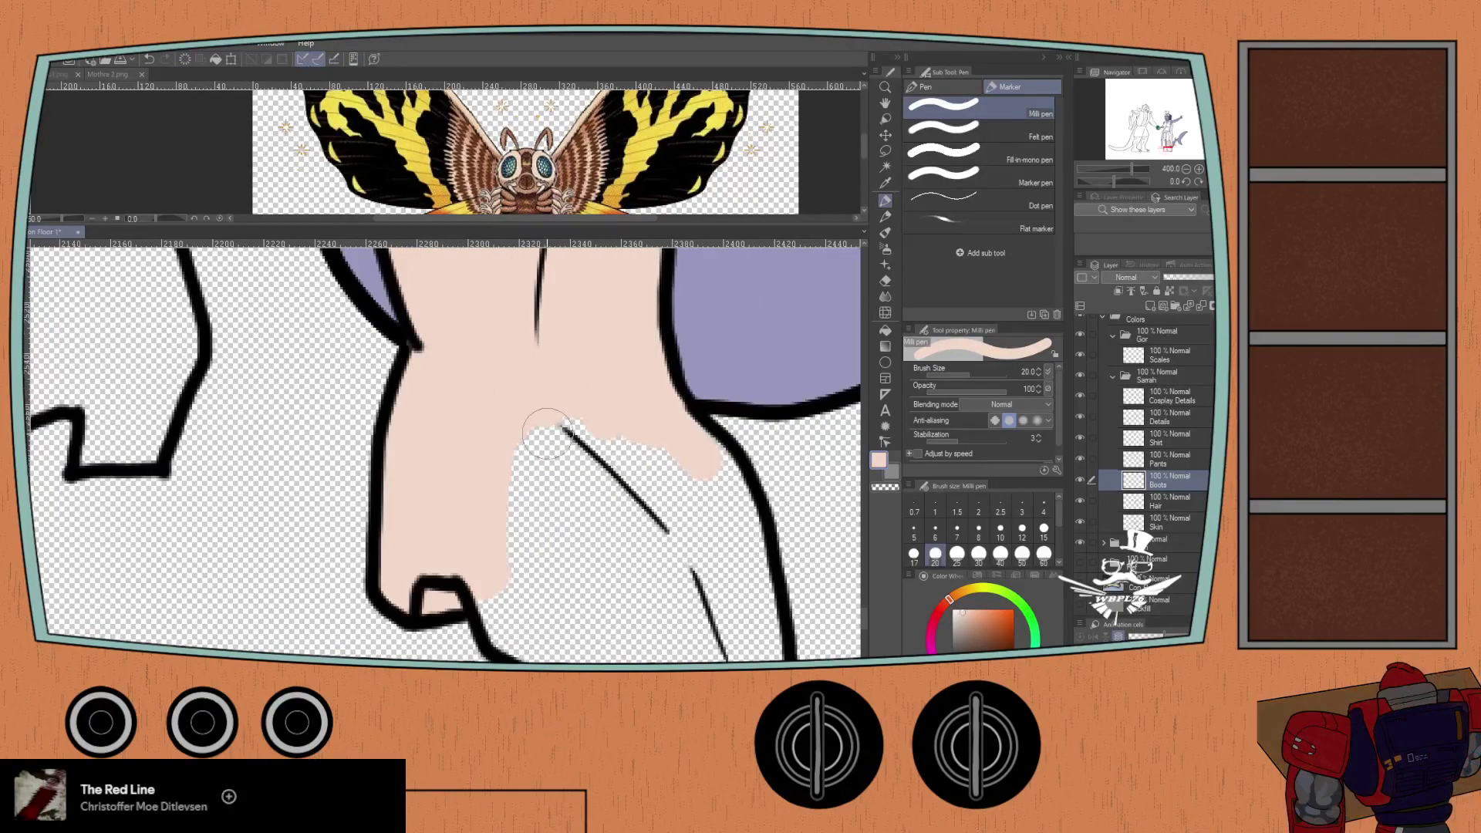
{"action": "mouse_move", "coordinate": [652, 451]}
{"action": "left_mouse_down"}
{"action": "mouse_move", "coordinate": [695, 544]}
{"action": "mouse_move", "coordinate": [655, 450]}
{"action": "mouse_move", "coordinate": [684, 433]}
{"action": "mouse_move", "coordinate": [731, 509]}
{"action": "mouse_move", "coordinate": [751, 590]}
{"action": "left_mouse_up"}
{"action": "mouse_move", "coordinate": [713, 485]}
{"action": "left_mouse_down"}
{"action": "mouse_move", "coordinate": [679, 408]}
{"action": "mouse_move", "coordinate": [664, 512]}
{"action": "left_mouse_up"}
{"action": "mouse_move", "coordinate": [543, 344]}
{"action": "left_mouse_down"}
{"action": "mouse_move", "coordinate": [489, 331]}
{"action": "mouse_move", "coordinate": [463, 374]}
{"action": "mouse_move", "coordinate": [489, 479]}
{"action": "mouse_move", "coordinate": [463, 520]}
{"action": "mouse_move", "coordinate": [403, 380]}
{"action": "mouse_move", "coordinate": [428, 425]}
{"action": "mouse_move", "coordinate": [617, 528]}
{"action": "mouse_move", "coordinate": [522, 430]}
{"action": "mouse_move", "coordinate": [540, 401]}
{"action": "mouse_move", "coordinate": [485, 340]}
{"action": "mouse_move", "coordinate": [601, 435]}
{"action": "mouse_move", "coordinate": [615, 470]}
{"action": "mouse_move", "coordinate": [660, 378]}
{"action": "mouse_move", "coordinate": [671, 447]}
{"action": "mouse_move", "coordinate": [645, 473]}
{"action": "mouse_move", "coordinate": [666, 547]}
{"action": "mouse_move", "coordinate": [671, 477]}
{"action": "left_mouse_up"}
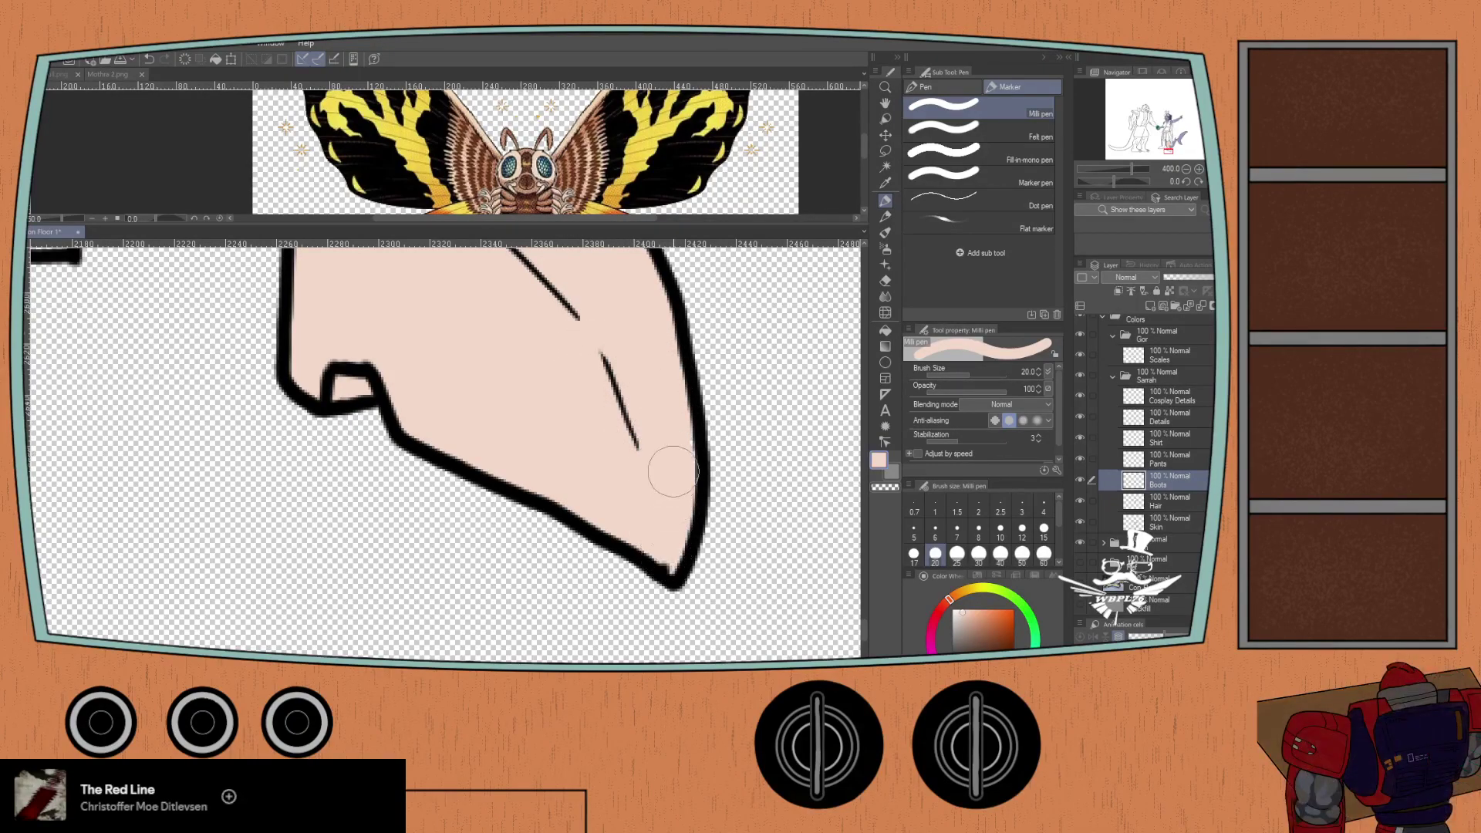
- In the woman's Lines folder, clean up the outline at the painted boot's pointed toe with the size 6 Hard eraser
{"action": "scroll", "coordinate": [295, 318], "scroll_direction": "down", "scroll_amount": 2}
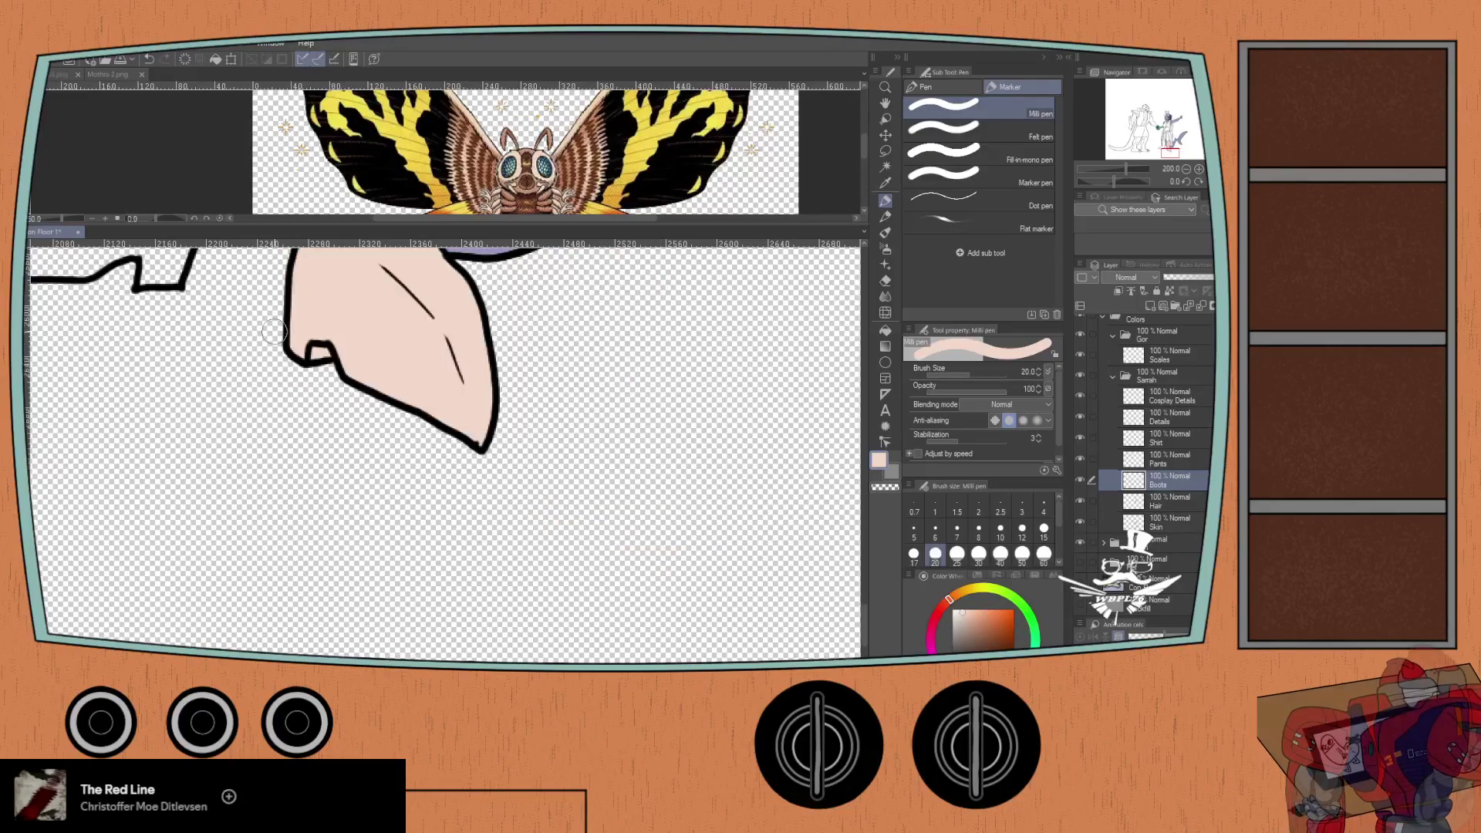
{"action": "mouse_move", "coordinate": [234, 306]}
{"action": "left_mouse_down"}
{"action": "mouse_move", "coordinate": [430, 449]}
{"action": "mouse_move", "coordinate": [414, 403]}
{"action": "mouse_move", "coordinate": [333, 327]}
{"action": "left_mouse_up"}
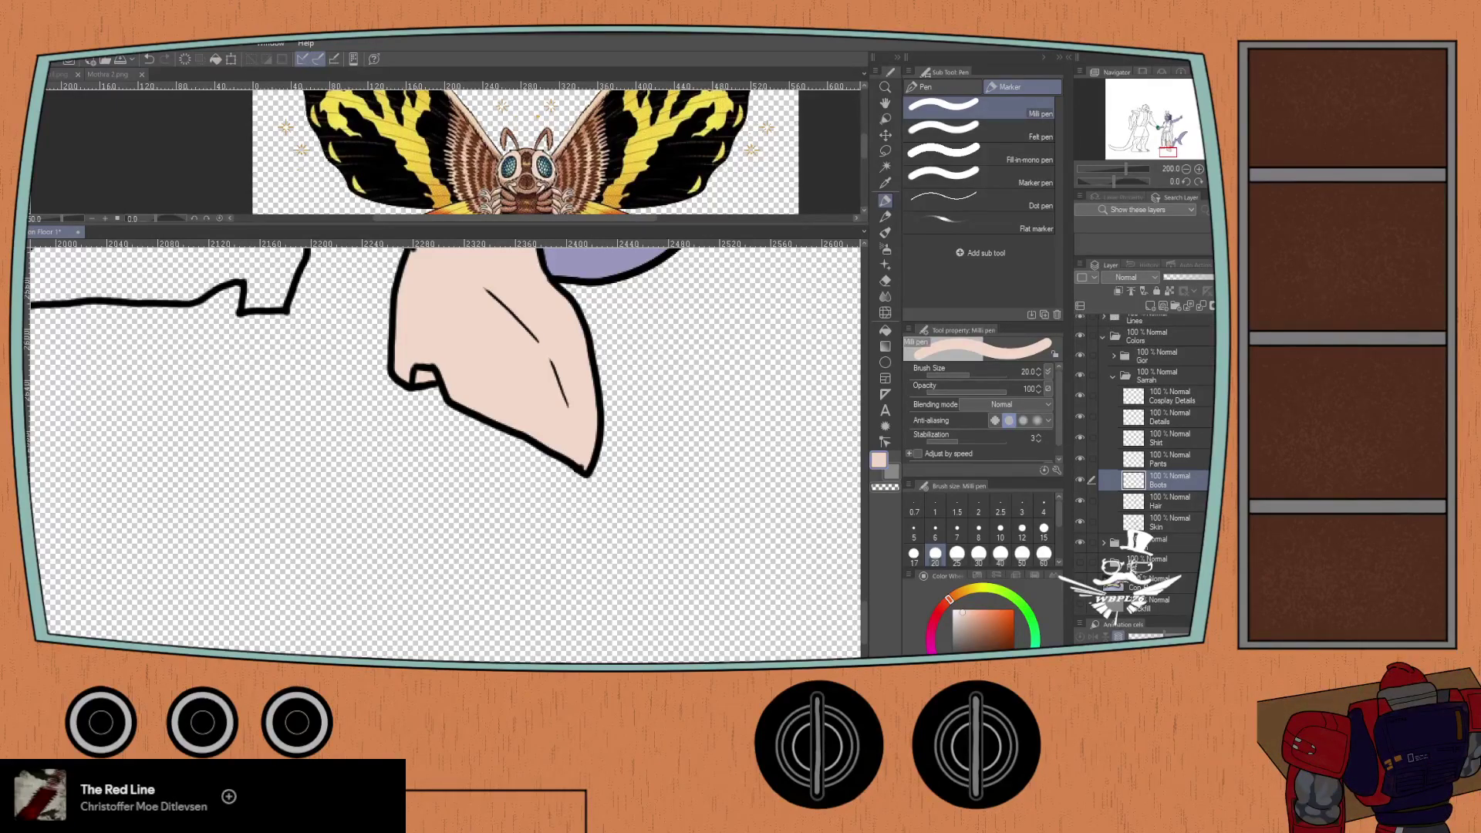
{"action": "scroll", "coordinate": [1145, 432], "scroll_direction": "up", "scroll_amount": 1}
{"action": "left_click", "coordinate": [1103, 324]}
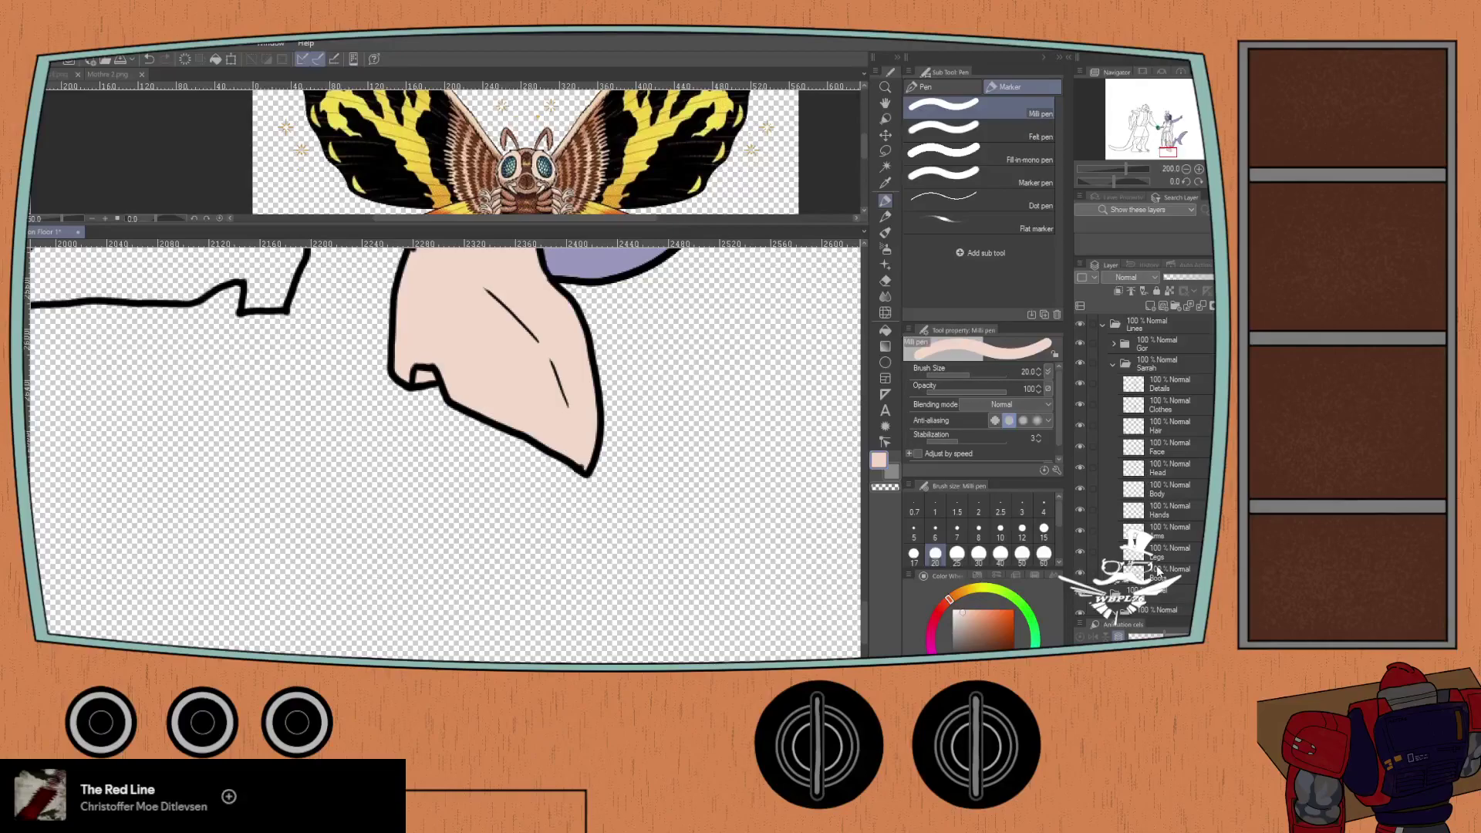
{"action": "left_click", "coordinate": [1156, 570]}
{"action": "key", "text": "e"}
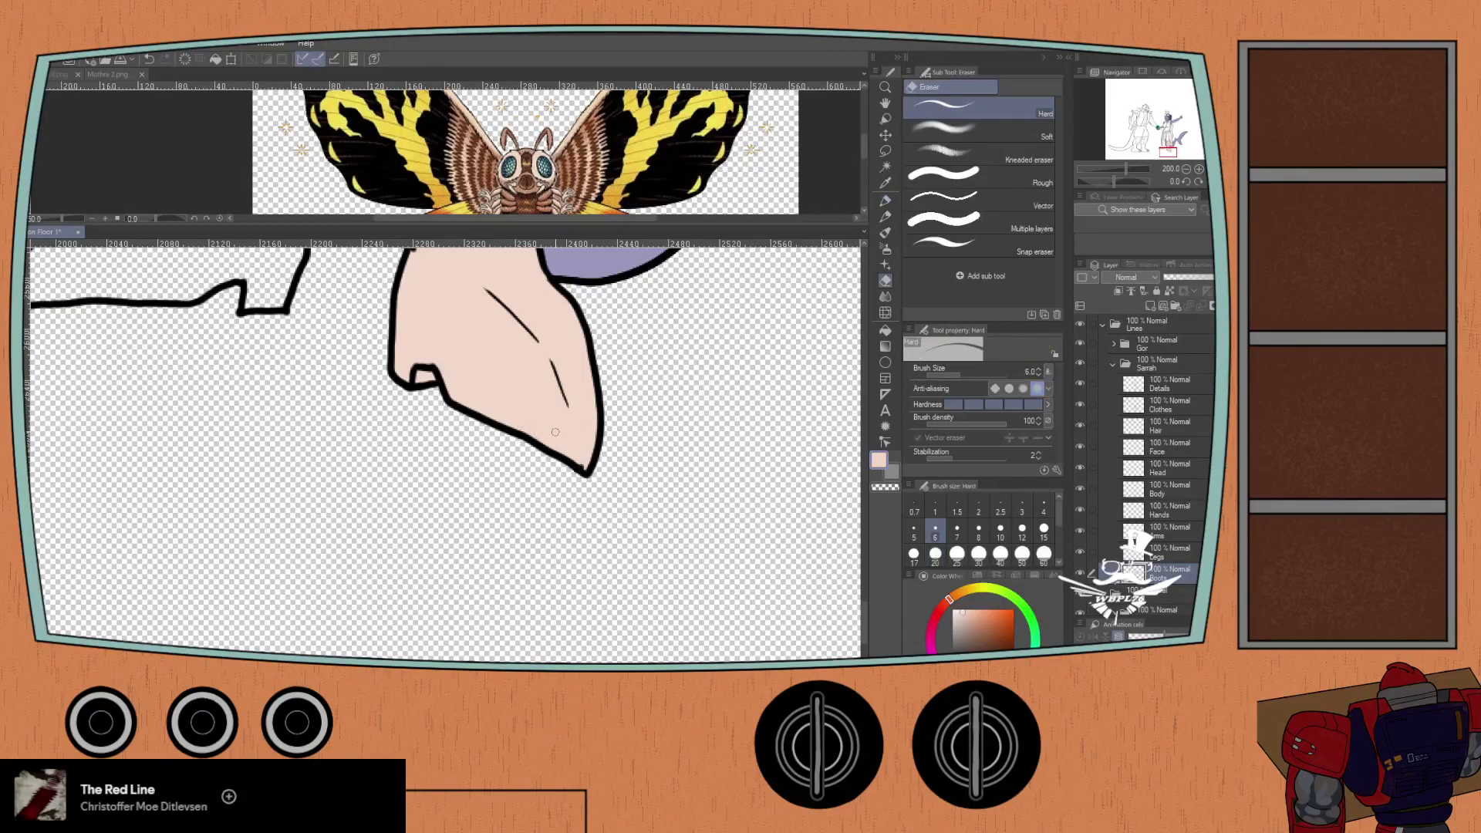
{"action": "scroll", "coordinate": [544, 428], "scroll_direction": "up", "scroll_amount": 4}
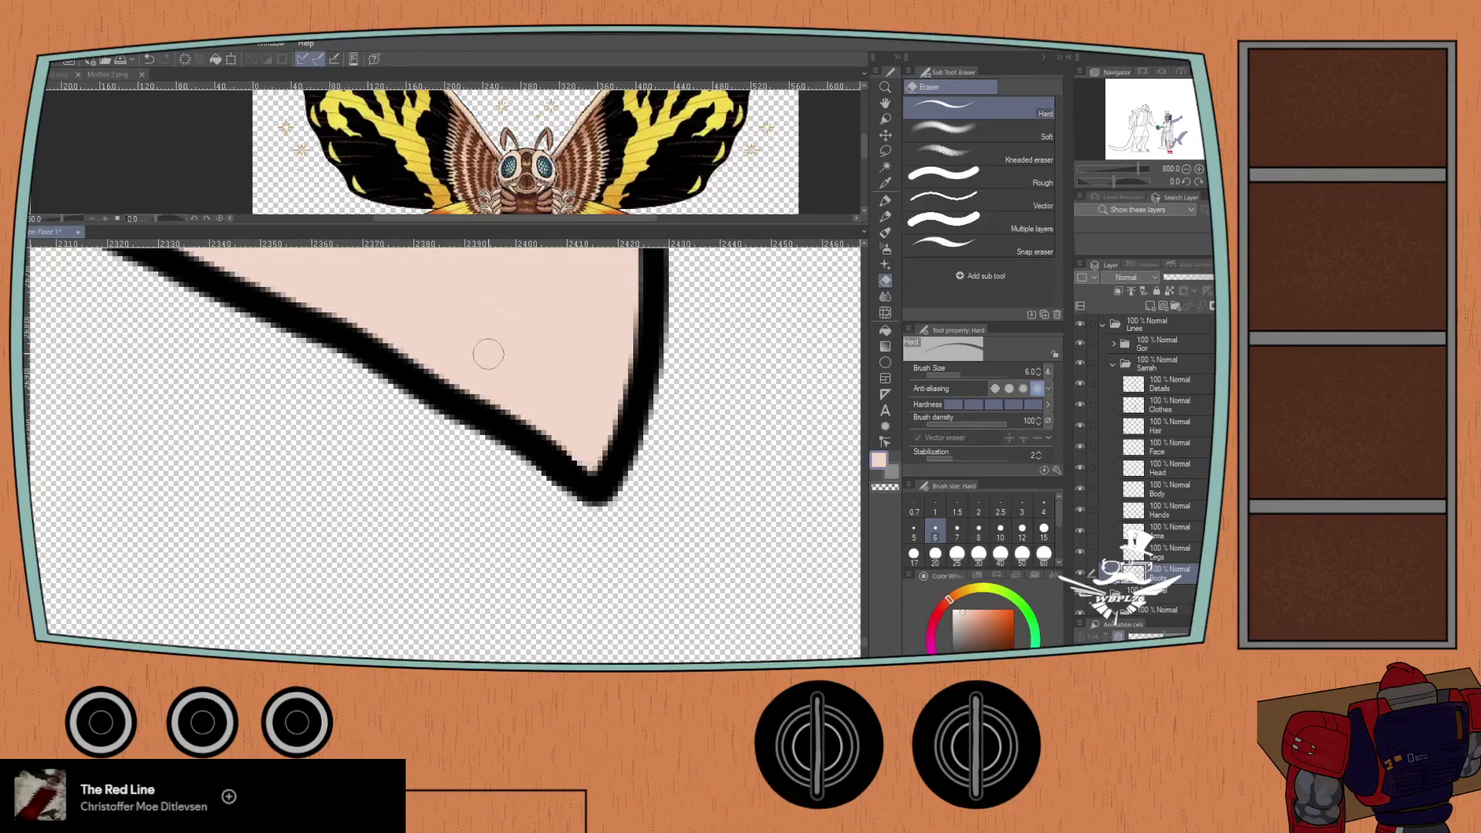
{"action": "scroll", "coordinate": [488, 354], "scroll_direction": "down", "scroll_amount": 5}
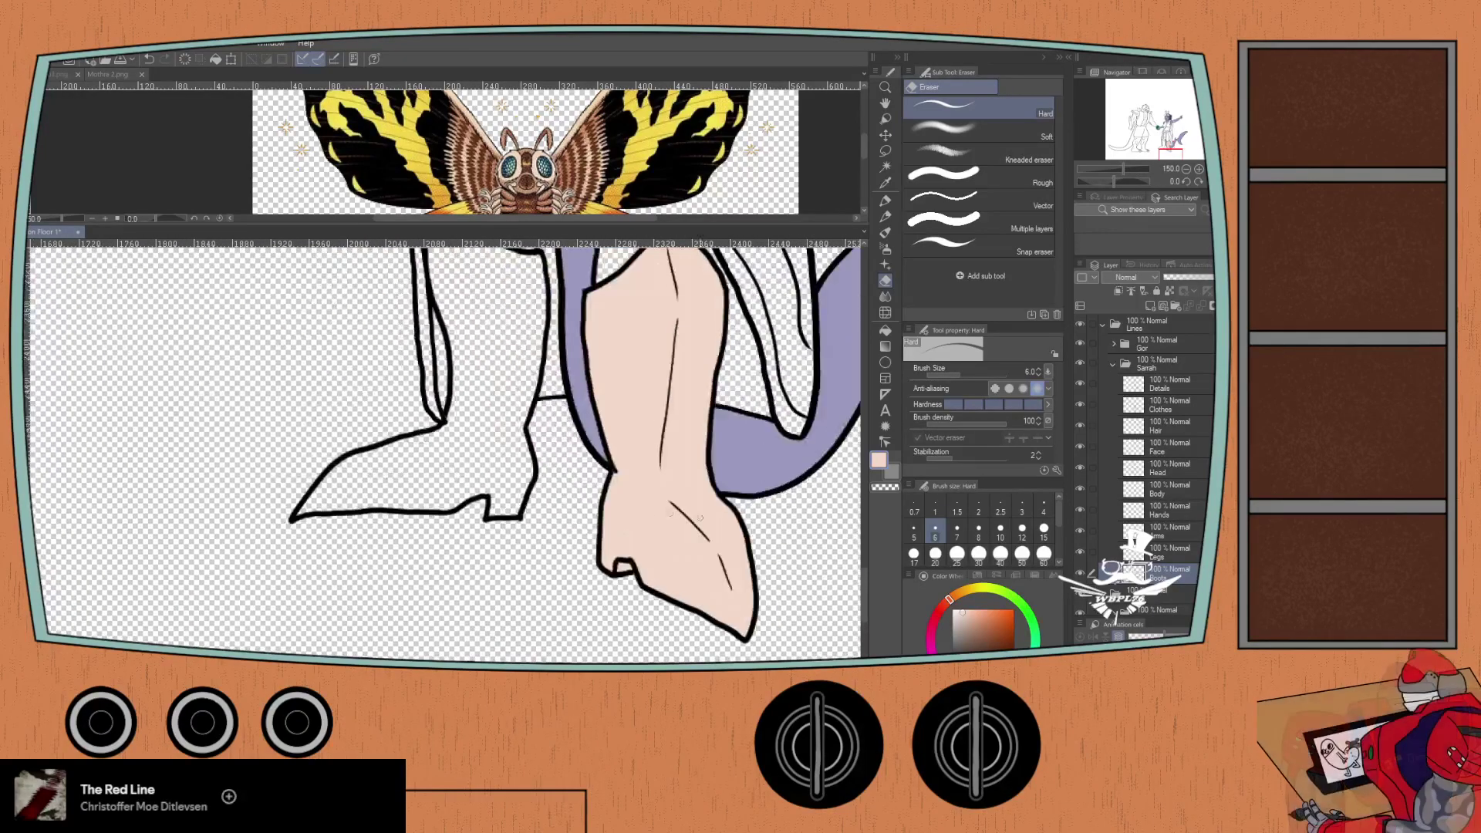
- On the woman's Boots color layer, fill the shaft of the boot farther from her tail with pale pink using the size 20 Milli pen
{"action": "left_click", "coordinate": [1112, 364]}
{"action": "left_click", "coordinate": [1103, 324]}
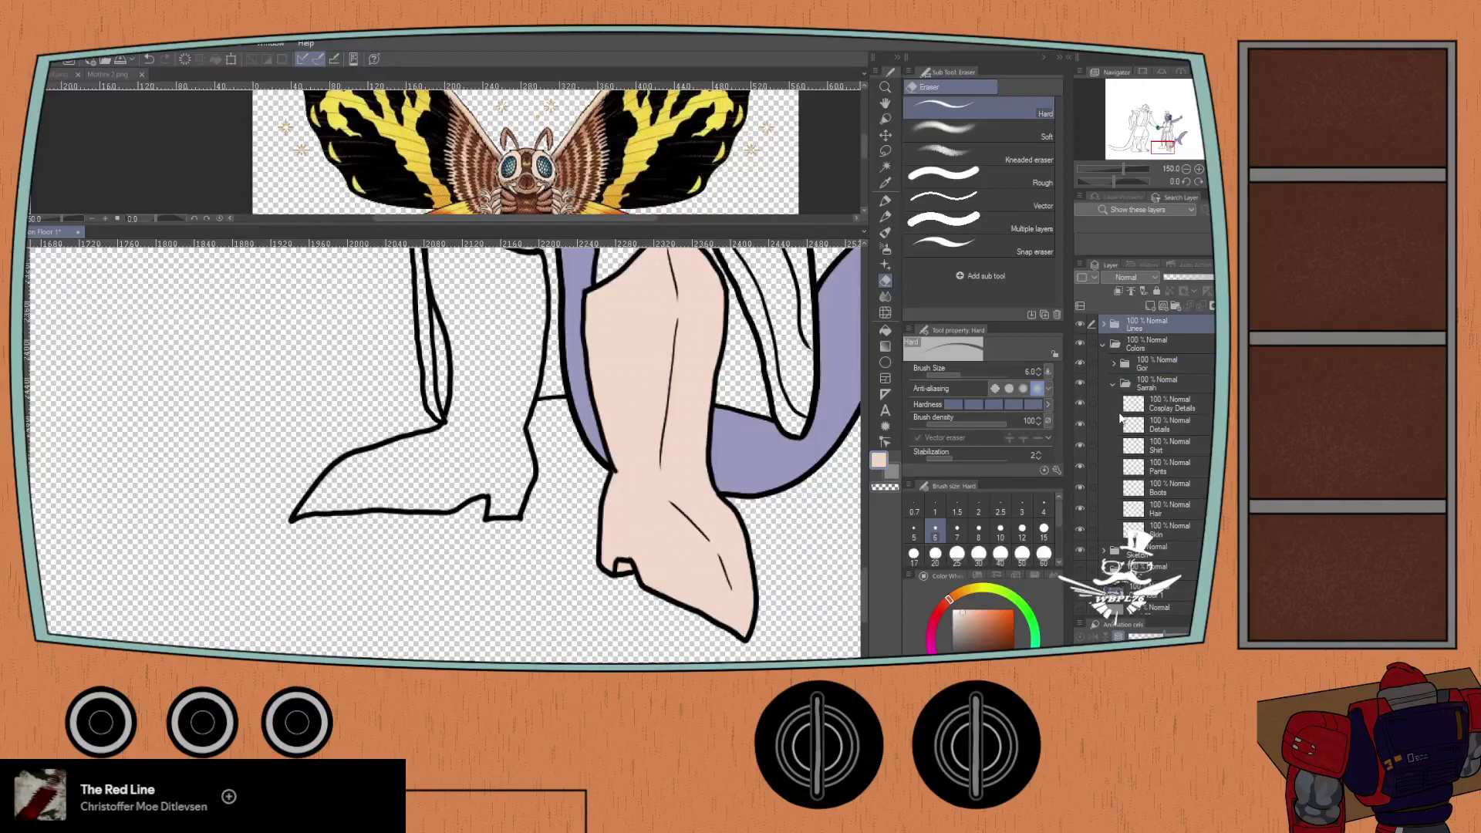
{"action": "left_click", "coordinate": [1149, 488]}
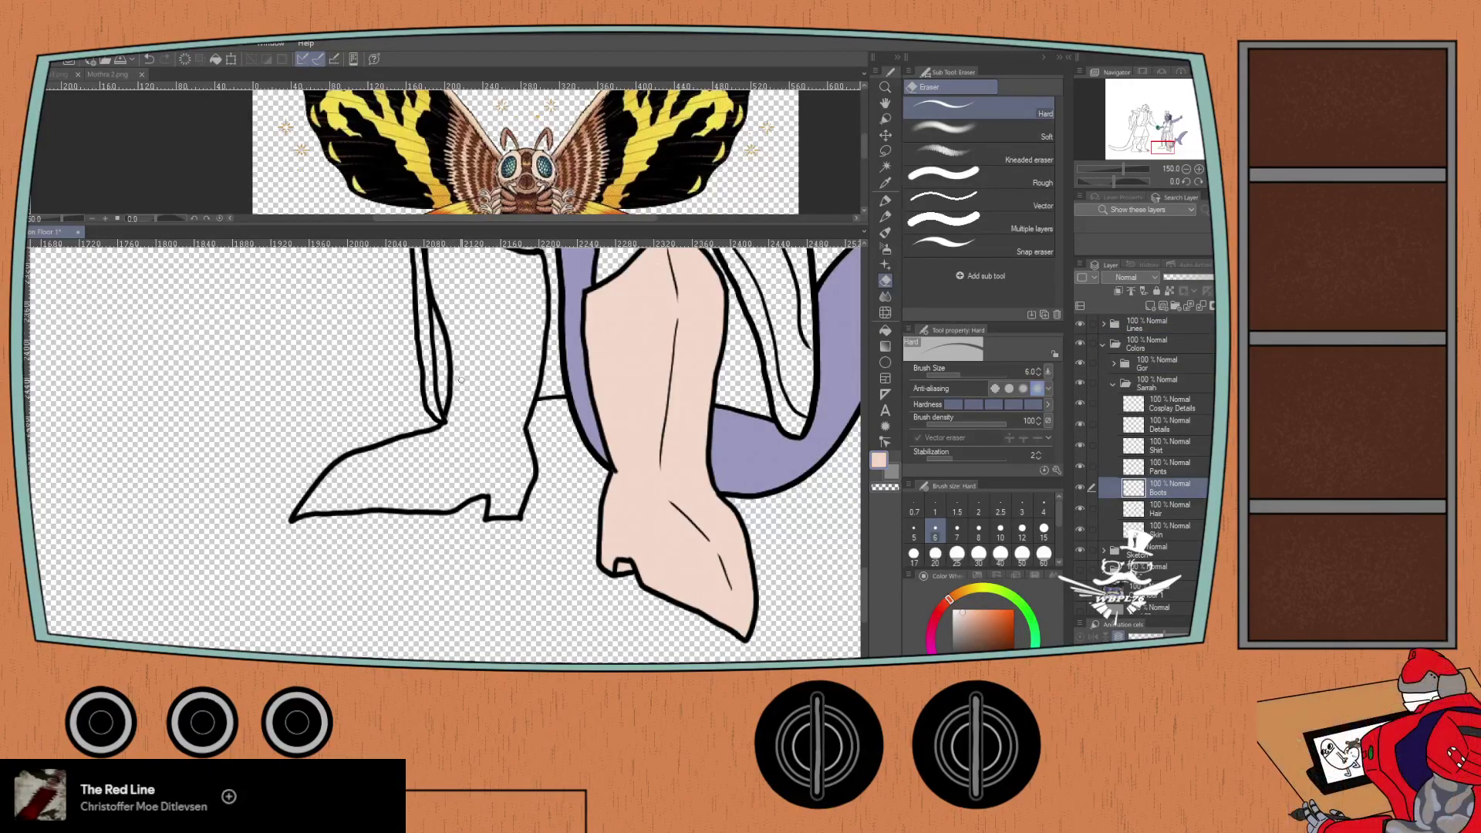
{"action": "key", "text": "p"}
{"action": "left_click_drag", "start_coordinate": [463, 351], "coordinate": [473, 491]}
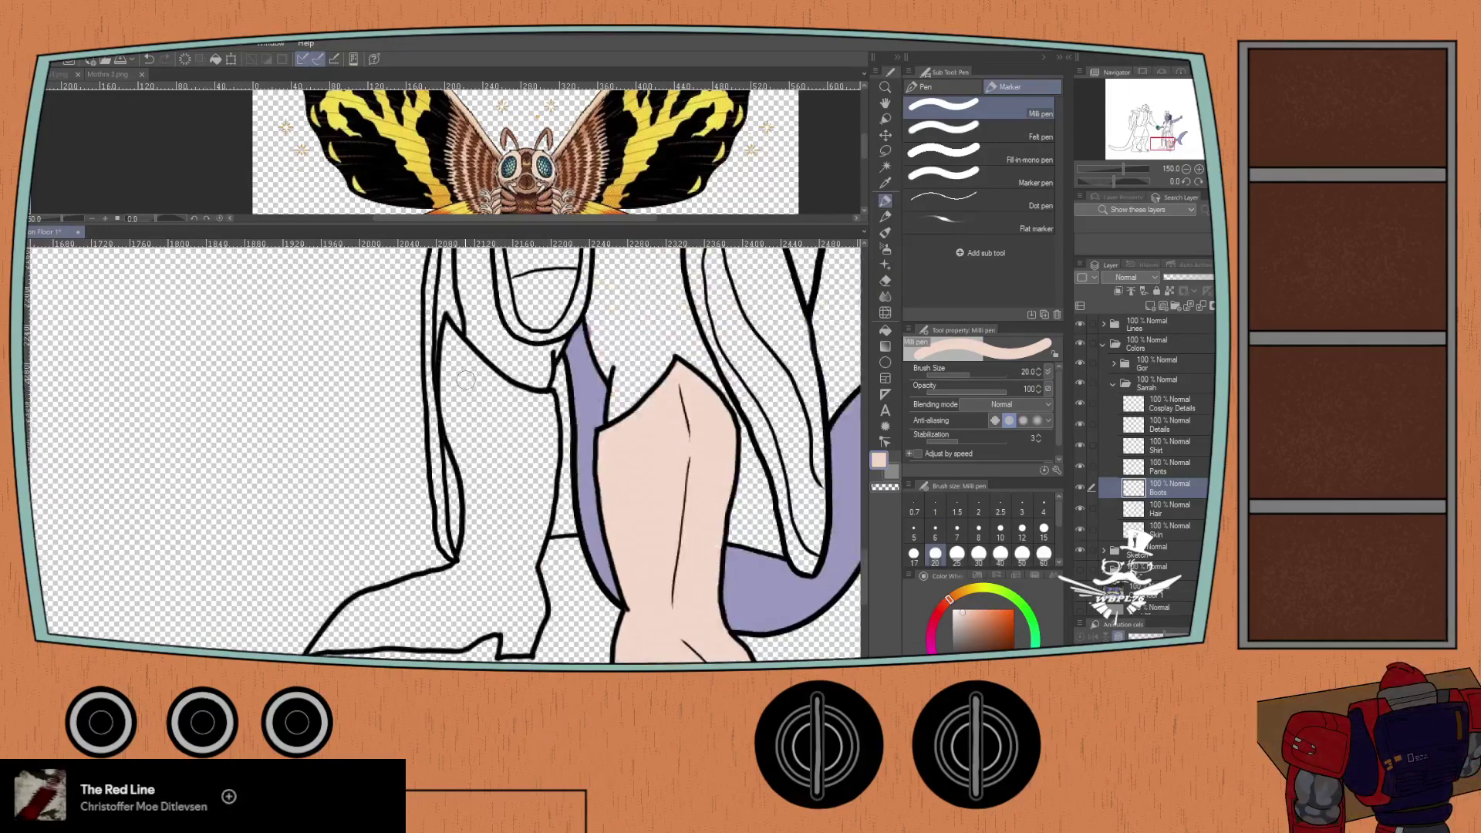
{"action": "scroll", "coordinate": [465, 388], "scroll_direction": "up", "scroll_amount": 1}
{"action": "mouse_move", "coordinate": [445, 356]}
{"action": "left_mouse_down"}
{"action": "mouse_move", "coordinate": [451, 458]}
{"action": "mouse_move", "coordinate": [442, 311]}
{"action": "mouse_move", "coordinate": [519, 393]}
{"action": "mouse_move", "coordinate": [574, 407]}
{"action": "mouse_move", "coordinate": [577, 525]}
{"action": "mouse_move", "coordinate": [551, 626]}
{"action": "mouse_move", "coordinate": [560, 430]}
{"action": "left_mouse_up"}
{"action": "left_click_drag", "start_coordinate": [544, 619], "coordinate": [549, 432]}
{"action": "mouse_move", "coordinate": [458, 356]}
{"action": "left_mouse_down"}
{"action": "mouse_move", "coordinate": [456, 464]}
{"action": "mouse_move", "coordinate": [434, 339]}
{"action": "left_mouse_up"}
{"action": "mouse_move", "coordinate": [445, 395]}
{"action": "left_mouse_down"}
{"action": "mouse_move", "coordinate": [460, 494]}
{"action": "mouse_move", "coordinate": [441, 551]}
{"action": "left_mouse_up"}
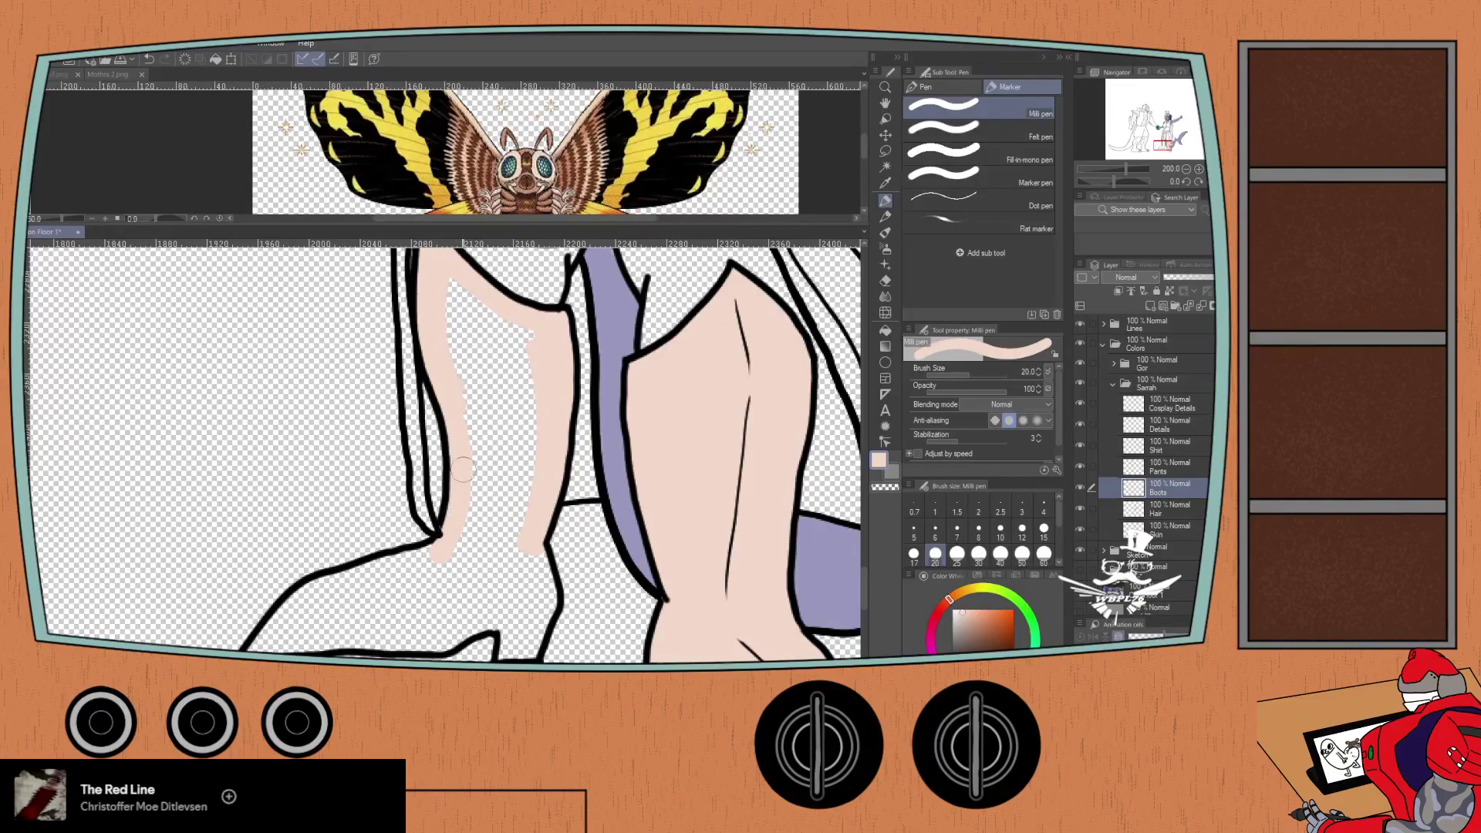
{"action": "mouse_move", "coordinate": [442, 320]}
{"action": "left_mouse_down"}
{"action": "mouse_move", "coordinate": [486, 586]}
{"action": "mouse_move", "coordinate": [486, 423]}
{"action": "mouse_move", "coordinate": [508, 538]}
{"action": "mouse_move", "coordinate": [515, 405]}
{"action": "mouse_move", "coordinate": [515, 601]}
{"action": "mouse_move", "coordinate": [532, 405]}
{"action": "mouse_move", "coordinate": [530, 603]}
{"action": "mouse_move", "coordinate": [544, 416]}
{"action": "left_mouse_up"}
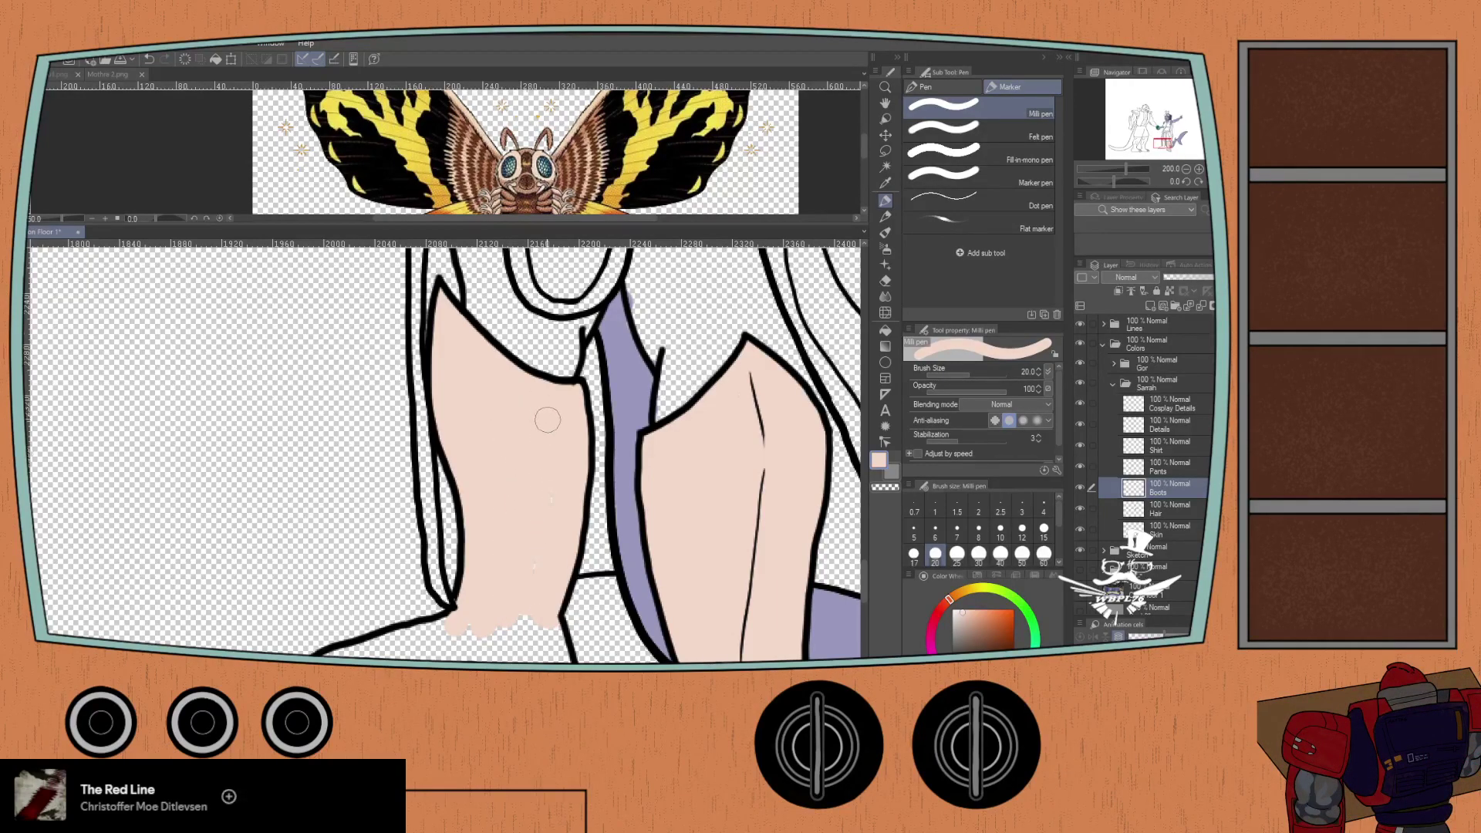
- Fill the ankle, heel and foot of the same boot with pale pink out to its pointed toe
{"action": "scroll", "coordinate": [532, 580], "scroll_direction": "down", "scroll_amount": 3}
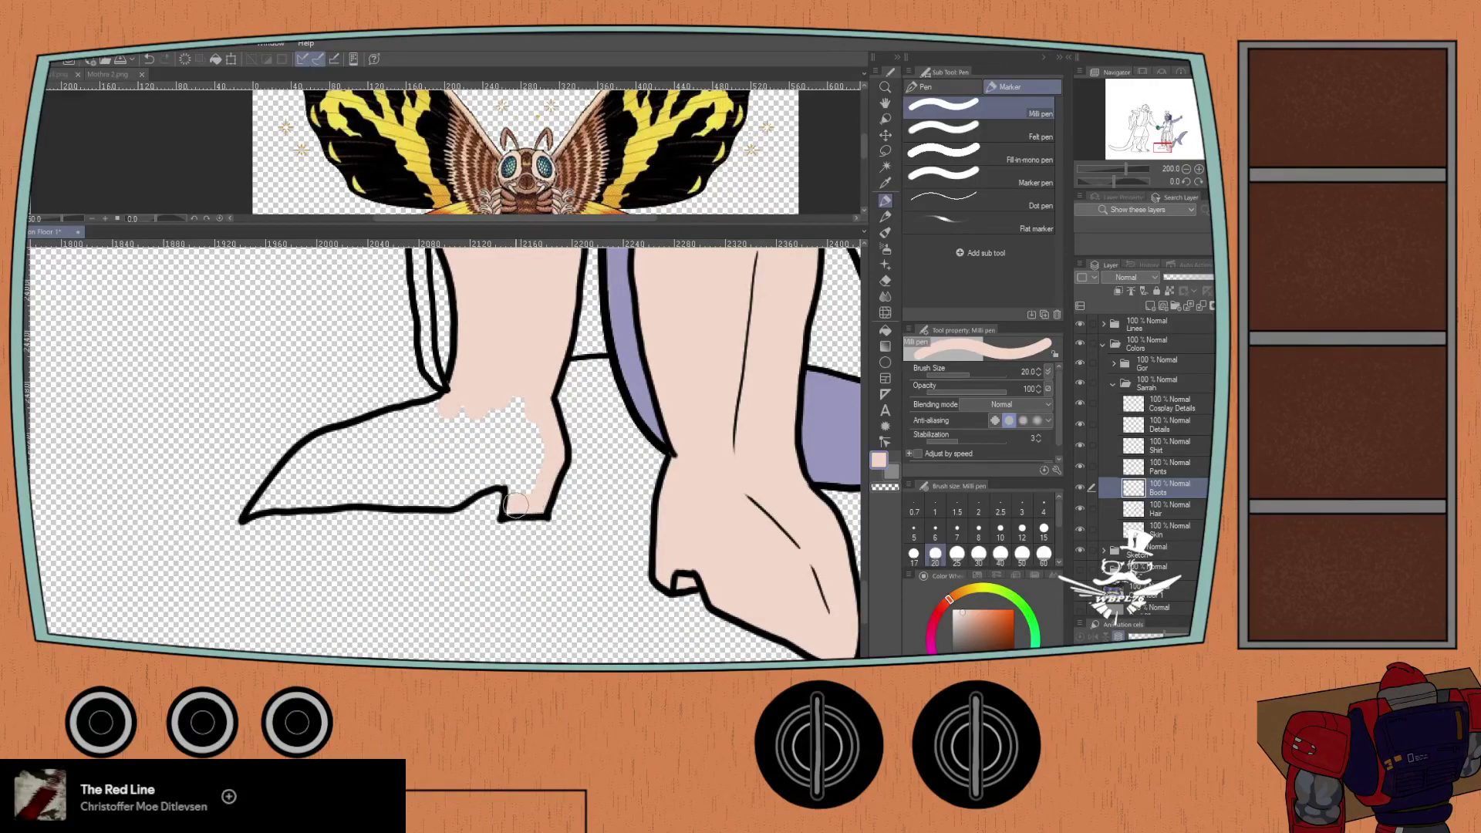
{"action": "mouse_move", "coordinate": [516, 492]}
{"action": "left_mouse_down"}
{"action": "mouse_move", "coordinate": [521, 442]}
{"action": "mouse_move", "coordinate": [603, 402]}
{"action": "left_mouse_up"}
{"action": "mouse_move", "coordinate": [580, 345]}
{"action": "left_mouse_down"}
{"action": "mouse_move", "coordinate": [442, 406]}
{"action": "mouse_move", "coordinate": [400, 453]}
{"action": "mouse_move", "coordinate": [575, 448]}
{"action": "mouse_move", "coordinate": [638, 429]}
{"action": "mouse_move", "coordinate": [444, 442]}
{"action": "mouse_move", "coordinate": [442, 425]}
{"action": "mouse_move", "coordinate": [496, 395]}
{"action": "mouse_move", "coordinate": [620, 368]}
{"action": "mouse_move", "coordinate": [521, 394]}
{"action": "mouse_move", "coordinate": [458, 432]}
{"action": "mouse_move", "coordinate": [619, 385]}
{"action": "mouse_move", "coordinate": [491, 427]}
{"action": "left_mouse_up"}
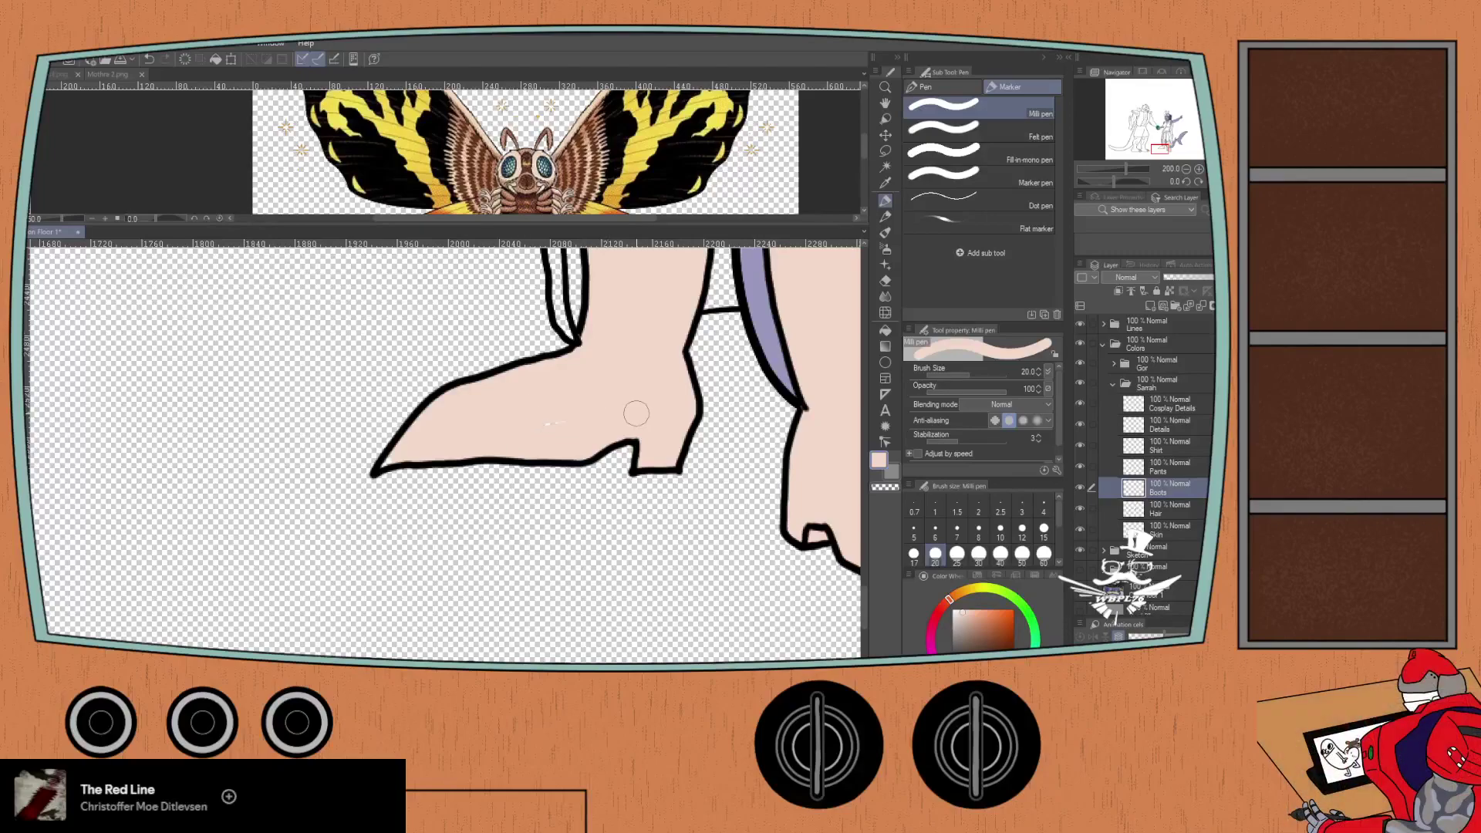
- Clean up the edge around the boot's pointed toe with the size 6 Hard eraser
{"action": "scroll", "coordinate": [416, 422], "scroll_direction": "up", "scroll_amount": 6}
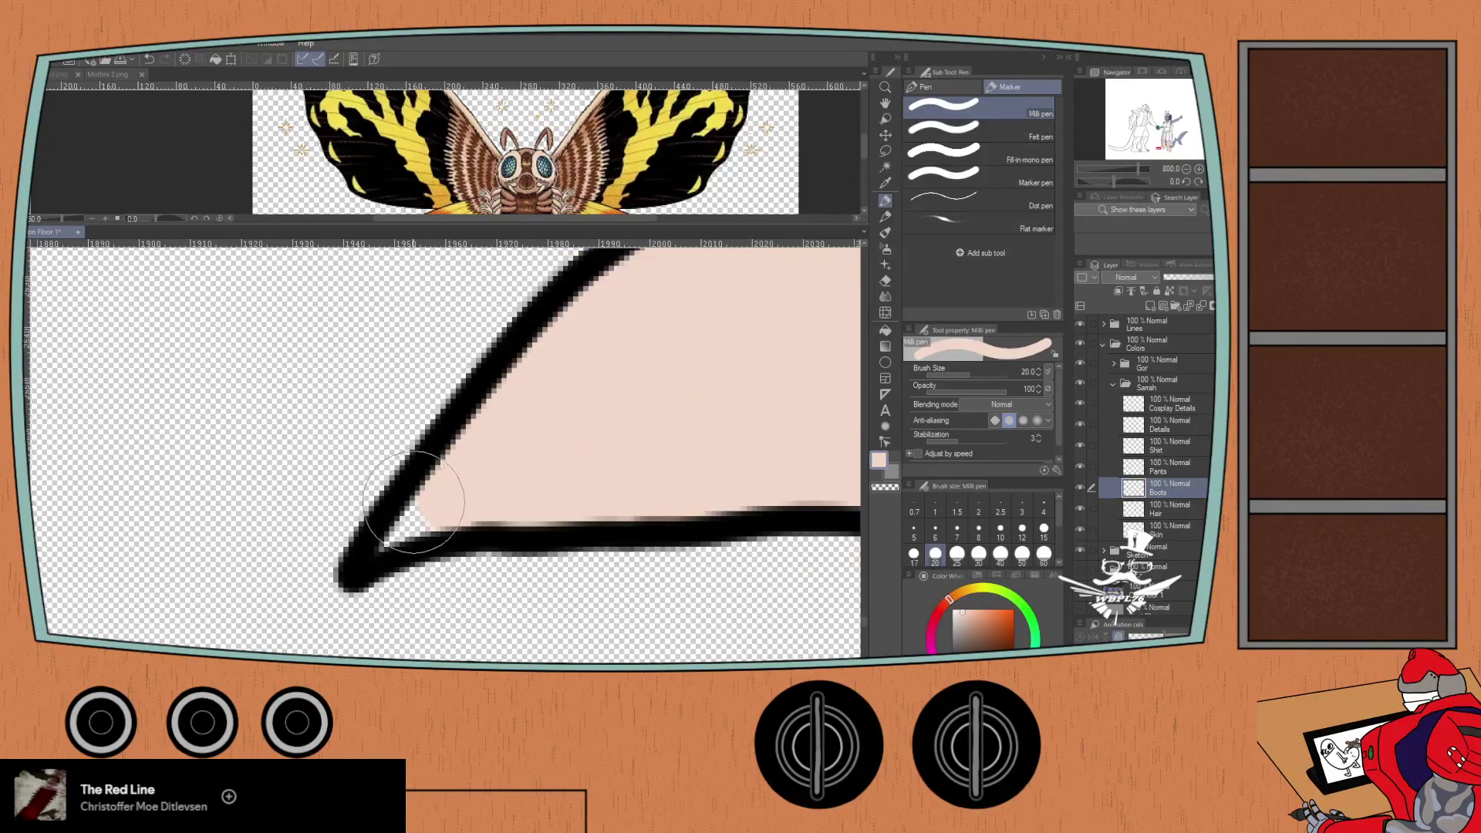
{"action": "key", "text": "e"}
{"action": "mouse_move", "coordinate": [353, 489]}
{"action": "left_mouse_down"}
{"action": "mouse_move", "coordinate": [331, 577]}
{"action": "mouse_move", "coordinate": [372, 557]}
{"action": "mouse_move", "coordinate": [364, 600]}
{"action": "left_mouse_up"}
{"action": "scroll", "coordinate": [359, 596], "scroll_direction": "down", "scroll_amount": 7}
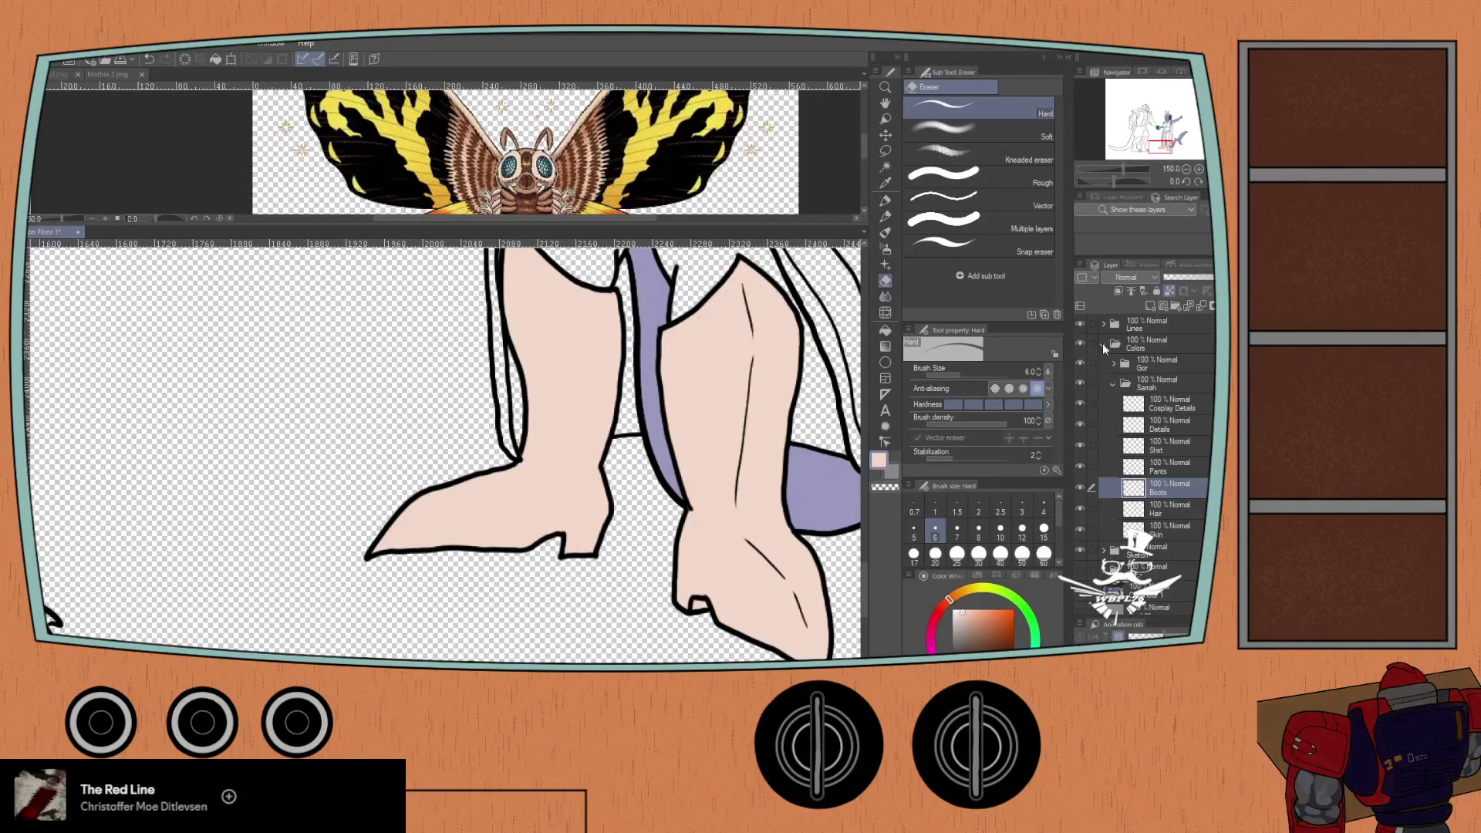
- Recolor both pink boots white on the Boots layer using the Fill-in mono pen at size 25
{"action": "left_click", "coordinate": [953, 610]}
{"action": "scroll", "coordinate": [453, 401], "scroll_direction": "down", "scroll_amount": 4}
{"action": "left_click_drag", "start_coordinate": [465, 390], "coordinate": [465, 469]}
{"action": "key", "text": "p"}
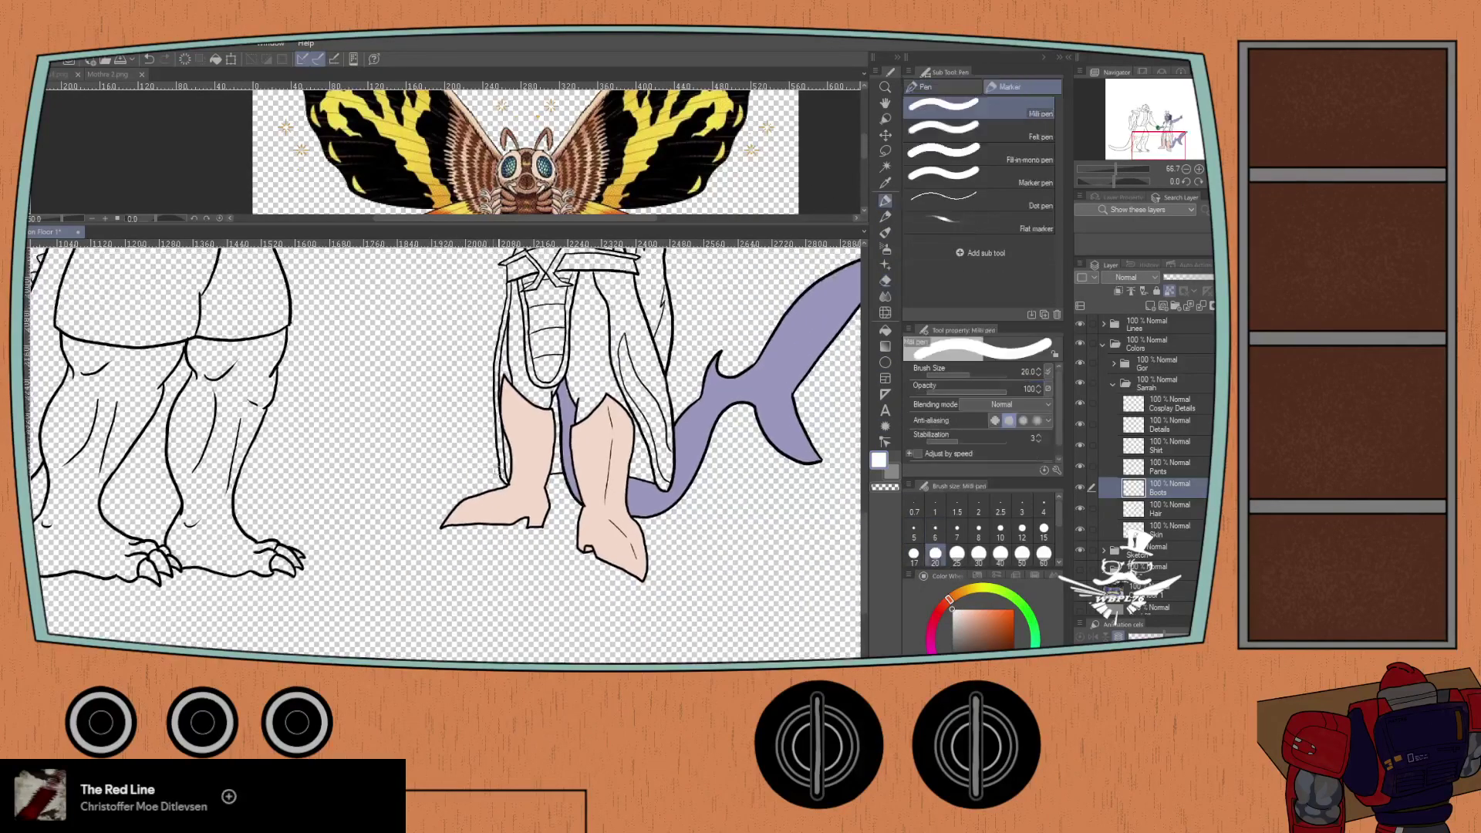
{"action": "left_click", "coordinate": [979, 157]}
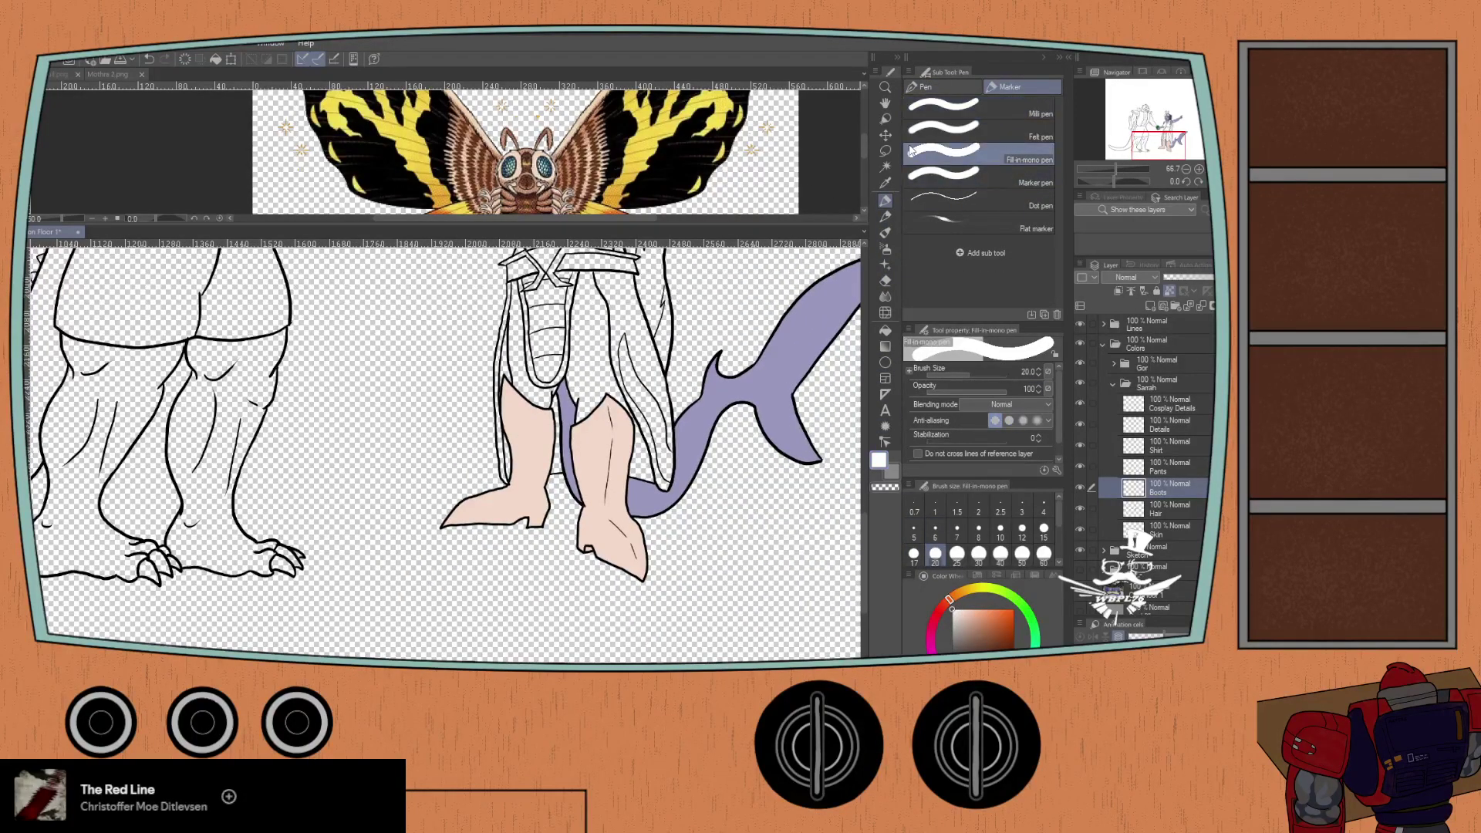
{"action": "left_click", "coordinate": [956, 553]}
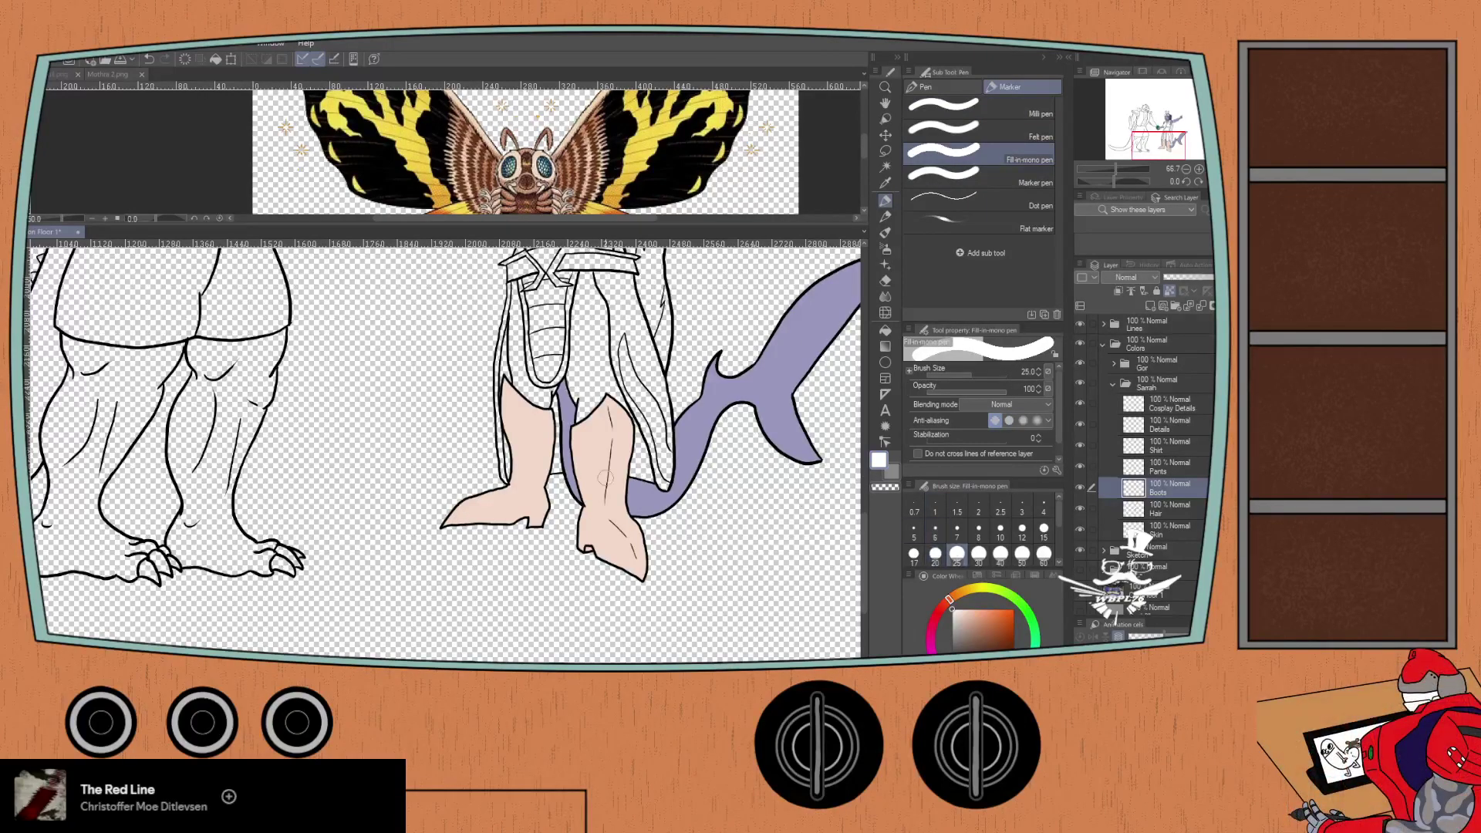
{"action": "mouse_move", "coordinate": [459, 515]}
{"action": "left_mouse_down"}
{"action": "mouse_move", "coordinate": [498, 536]}
{"action": "mouse_move", "coordinate": [470, 465]}
{"action": "mouse_move", "coordinate": [531, 540]}
{"action": "mouse_move", "coordinate": [488, 406]}
{"action": "mouse_move", "coordinate": [528, 453]}
{"action": "mouse_move", "coordinate": [527, 423]}
{"action": "mouse_move", "coordinate": [565, 419]}
{"action": "mouse_move", "coordinate": [596, 539]}
{"action": "mouse_move", "coordinate": [586, 574]}
{"action": "left_mouse_up"}
{"action": "mouse_move", "coordinate": [586, 487]}
{"action": "left_mouse_down"}
{"action": "mouse_move", "coordinate": [613, 575]}
{"action": "mouse_move", "coordinate": [629, 501]}
{"action": "mouse_move", "coordinate": [593, 432]}
{"action": "mouse_move", "coordinate": [628, 413]}
{"action": "left_mouse_up"}
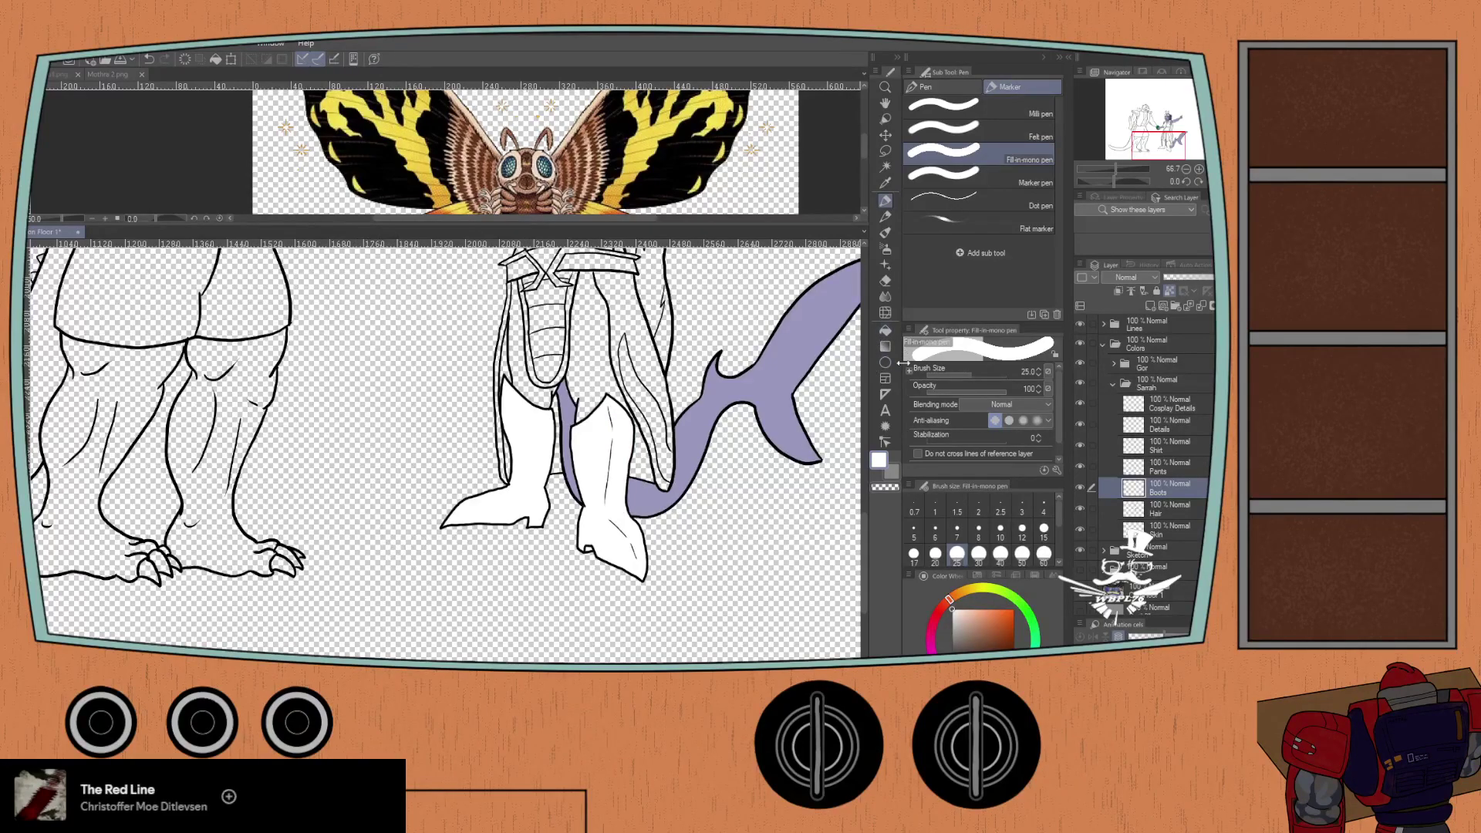
- Return to the Milli pen, select the woman's Pants color layer, and sample a reddish brown from Mothra's abdomen in the Mothra 2 image
{"action": "left_click", "coordinate": [943, 108]}
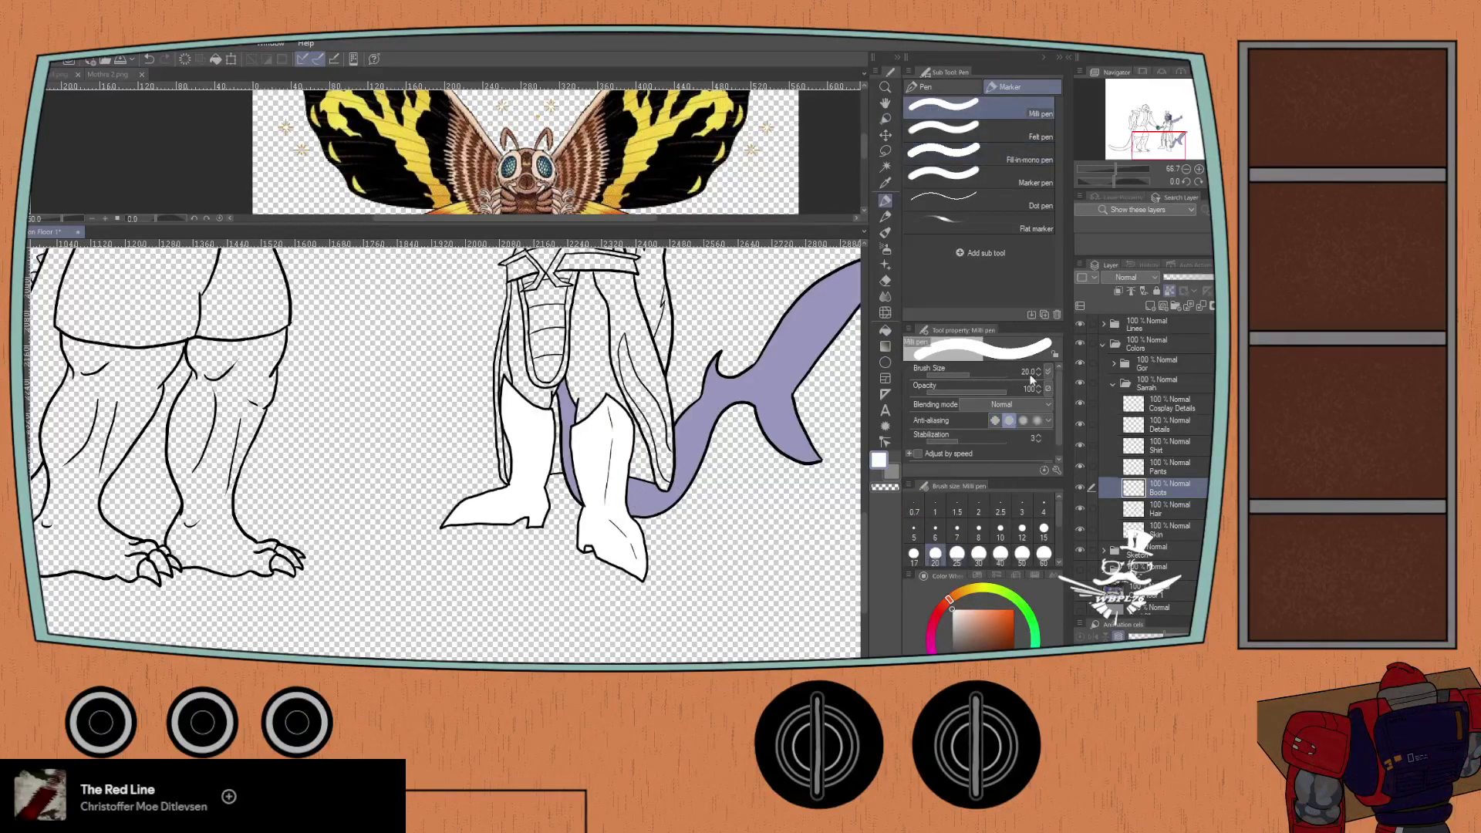
{"action": "left_click", "coordinate": [1111, 468]}
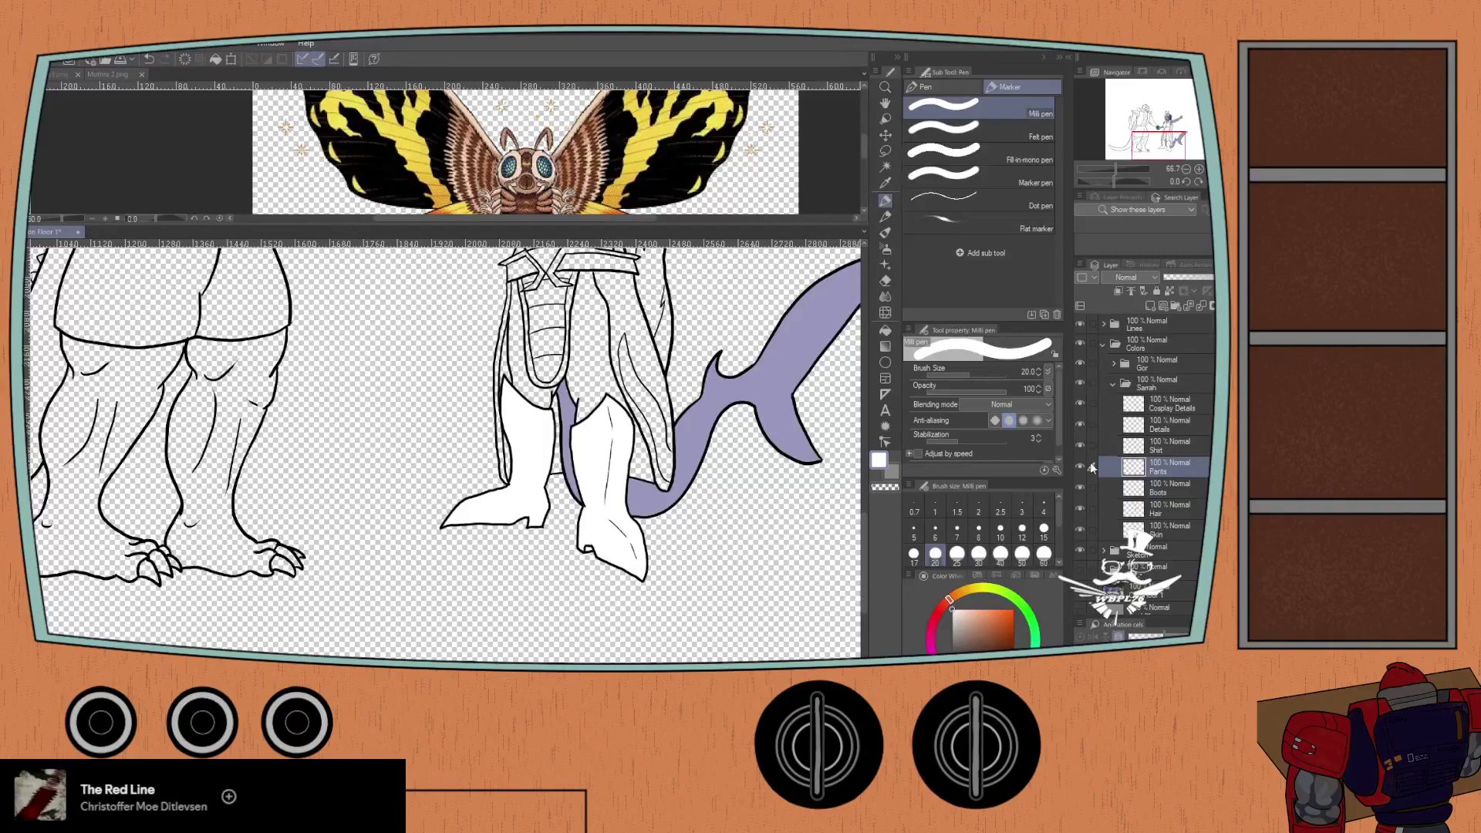
{"action": "scroll", "coordinate": [500, 449], "scroll_direction": "up", "scroll_amount": 3}
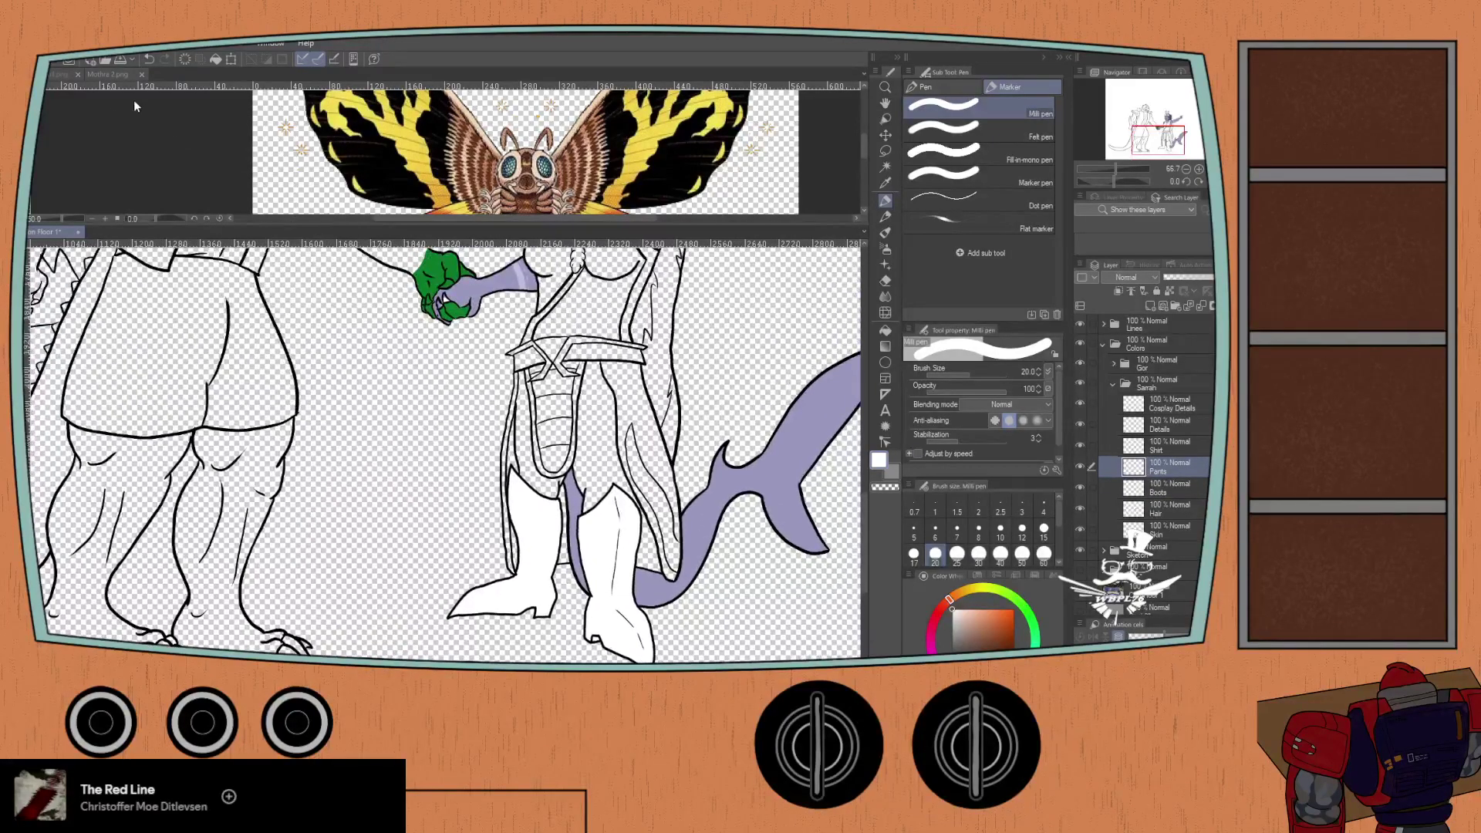
{"action": "left_click", "coordinate": [107, 75]}
{"action": "scroll", "coordinate": [223, 158], "scroll_direction": "down", "scroll_amount": 3}
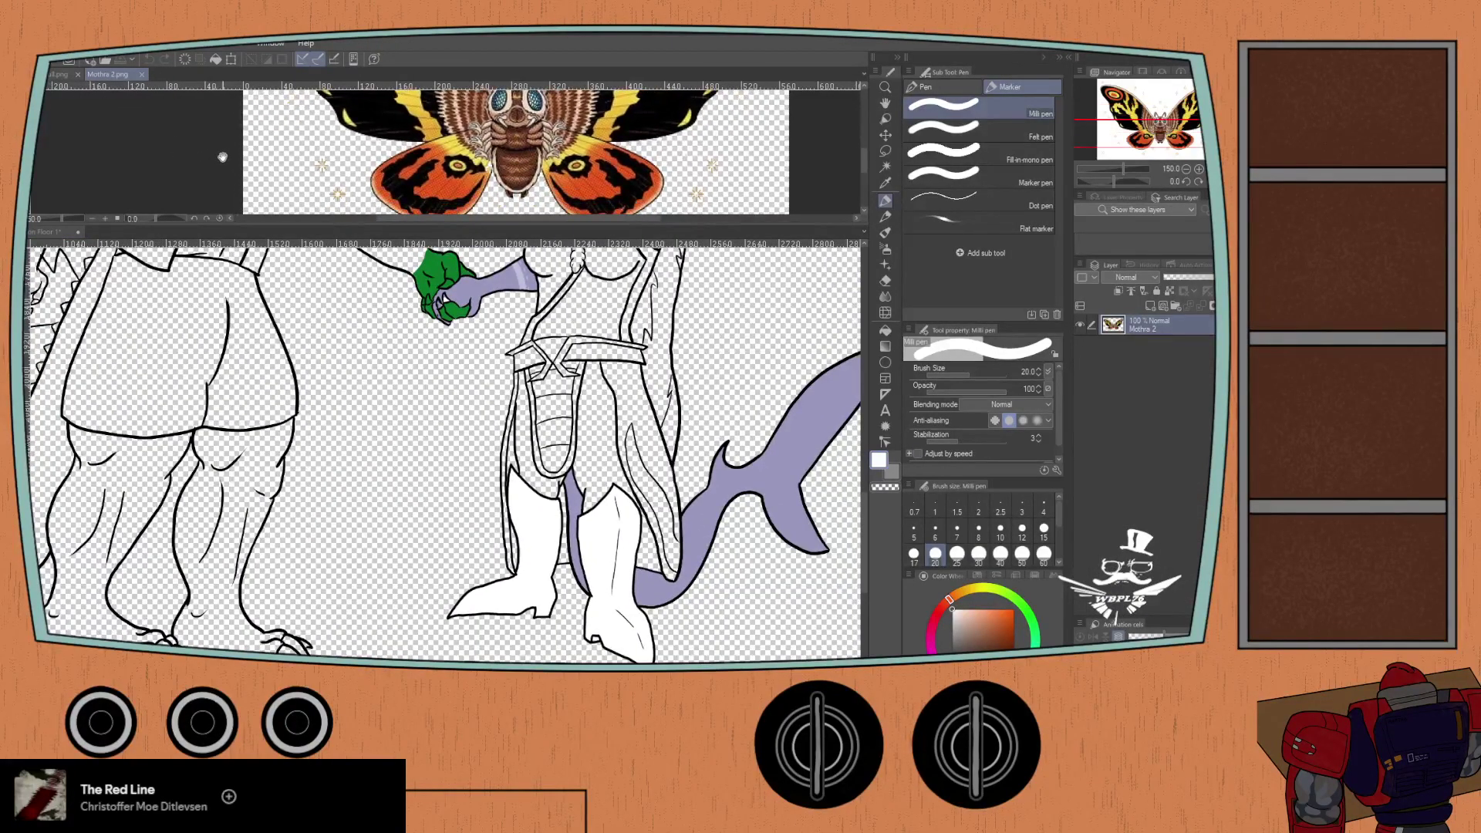
{"action": "left_click_drag", "start_coordinate": [223, 158], "coordinate": [228, 175]}
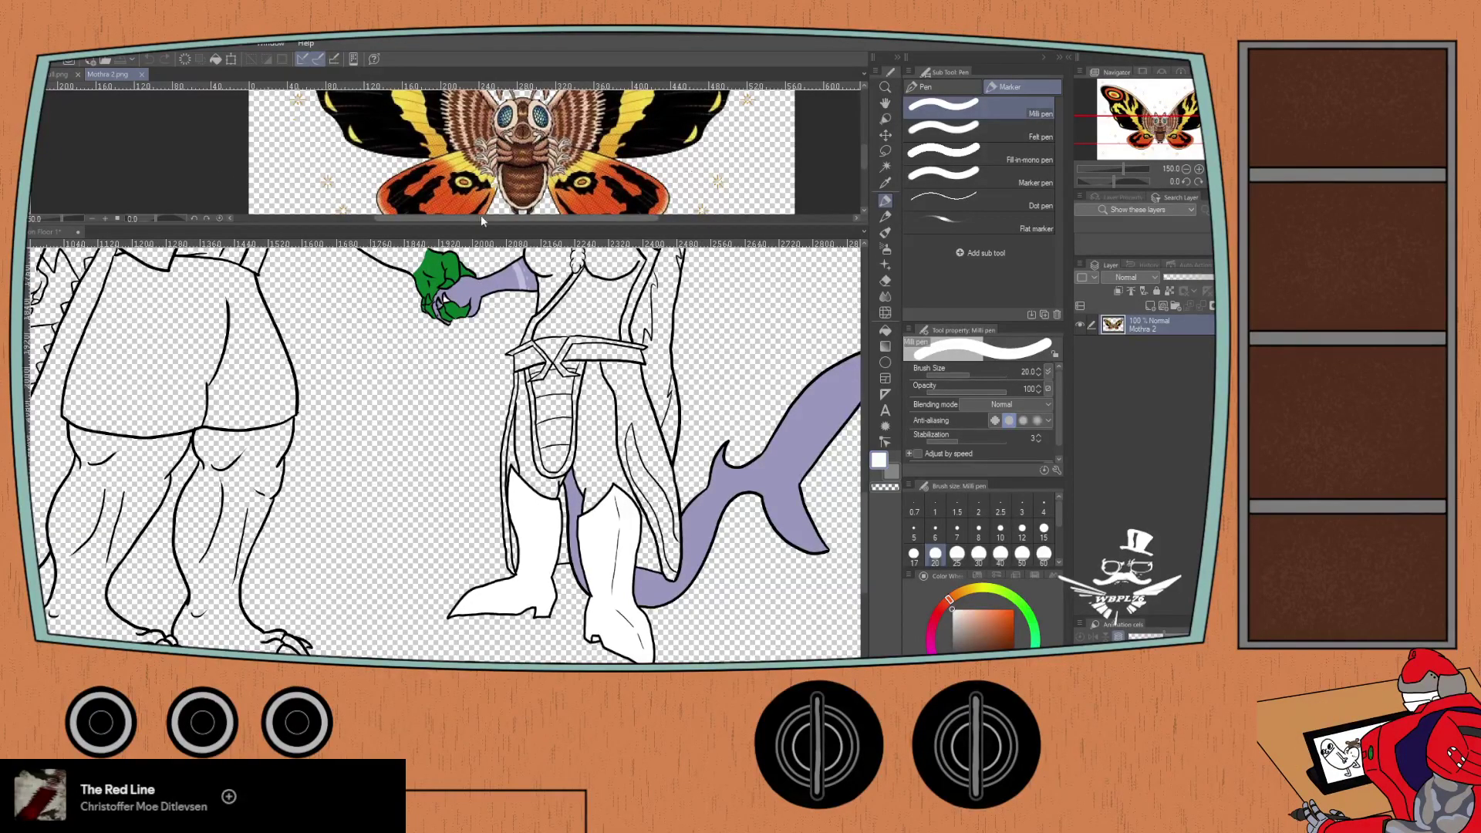
{"action": "scroll", "coordinate": [505, 187], "scroll_direction": "up", "scroll_amount": 3}
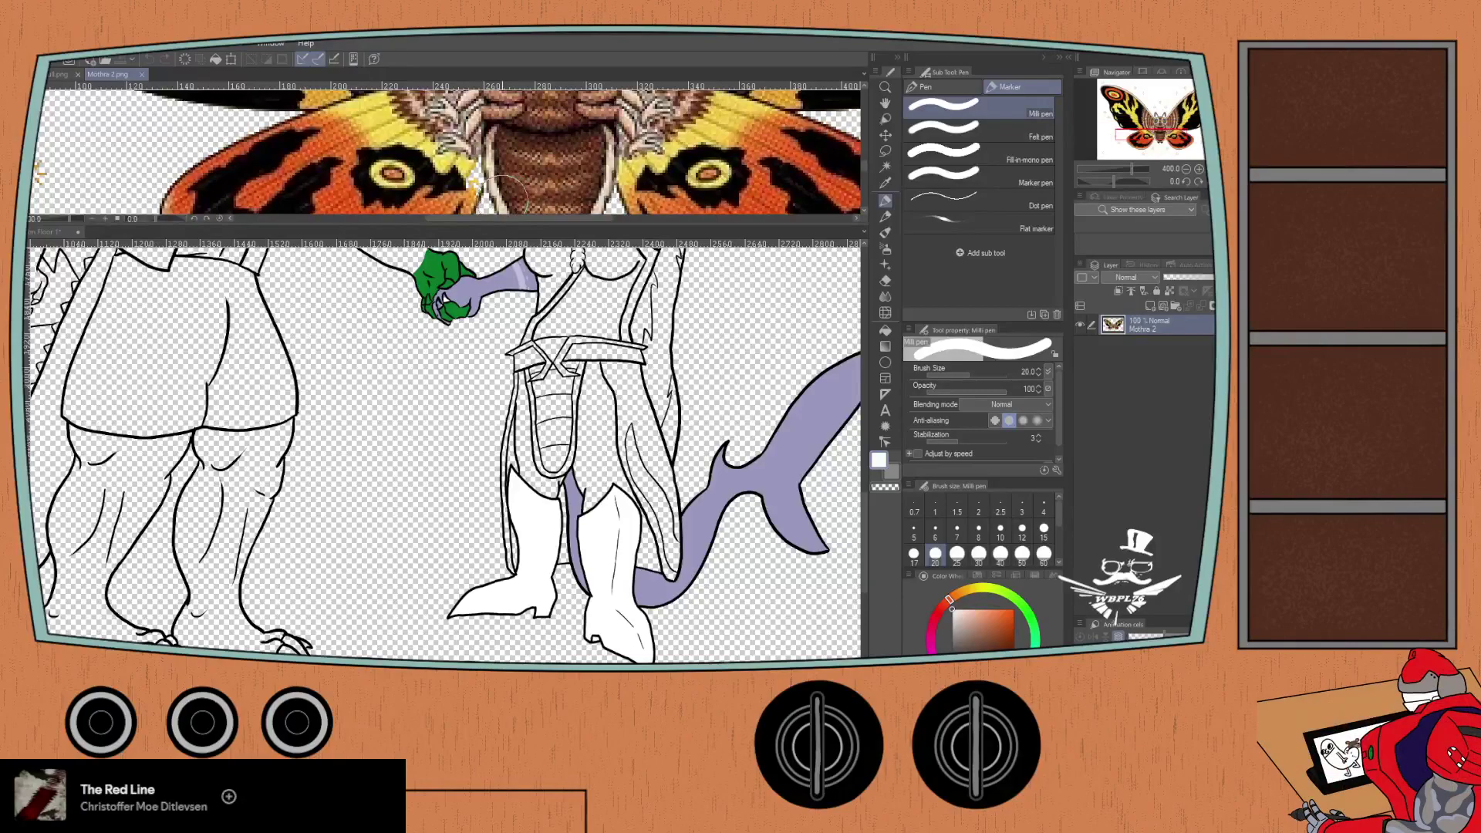
{"action": "key", "text": "i"}
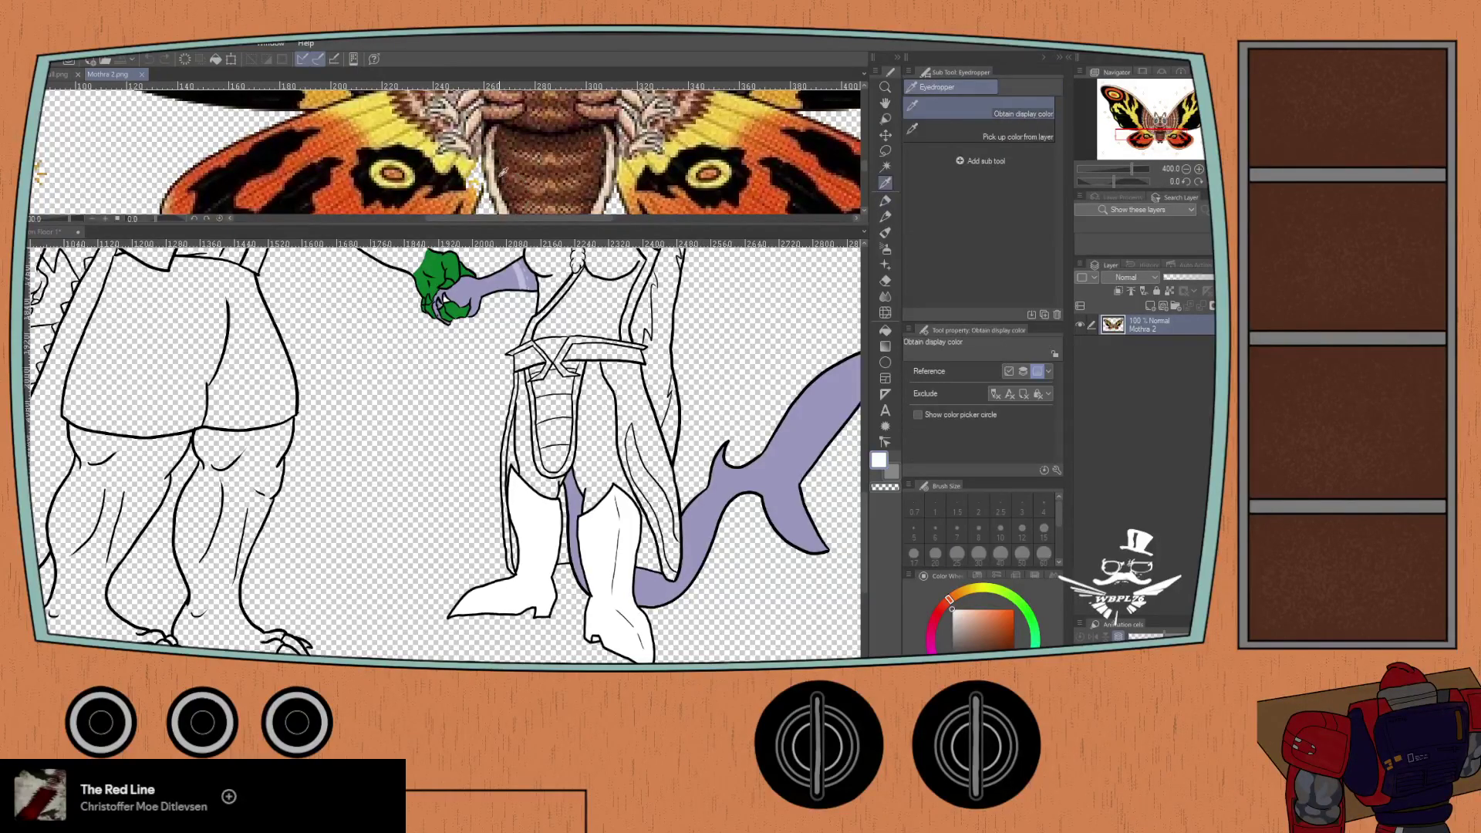
{"action": "scroll", "coordinate": [532, 143], "scroll_direction": "up", "scroll_amount": 2}
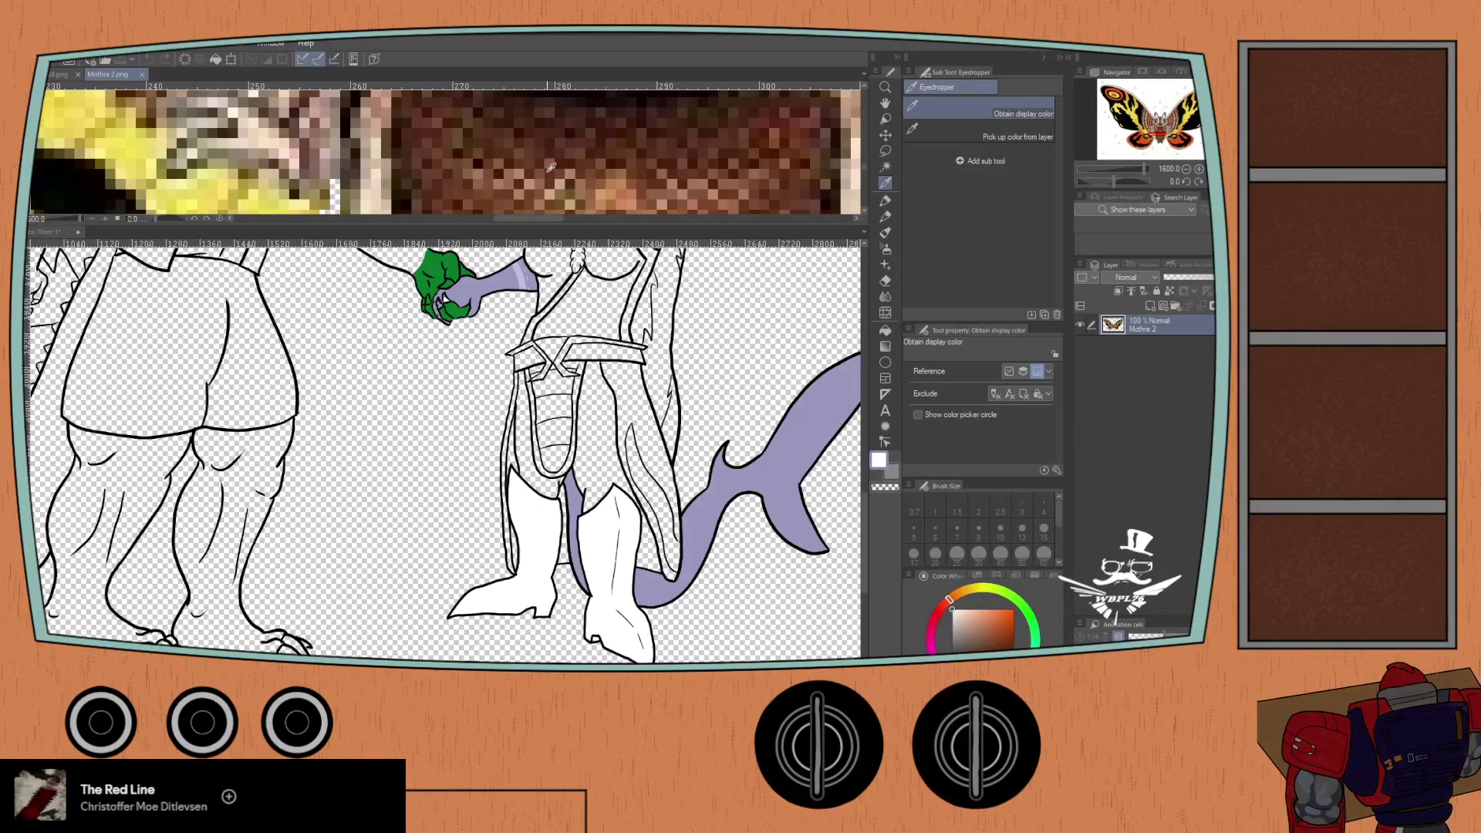
{"action": "scroll", "coordinate": [575, 169], "scroll_direction": "down", "scroll_amount": 4}
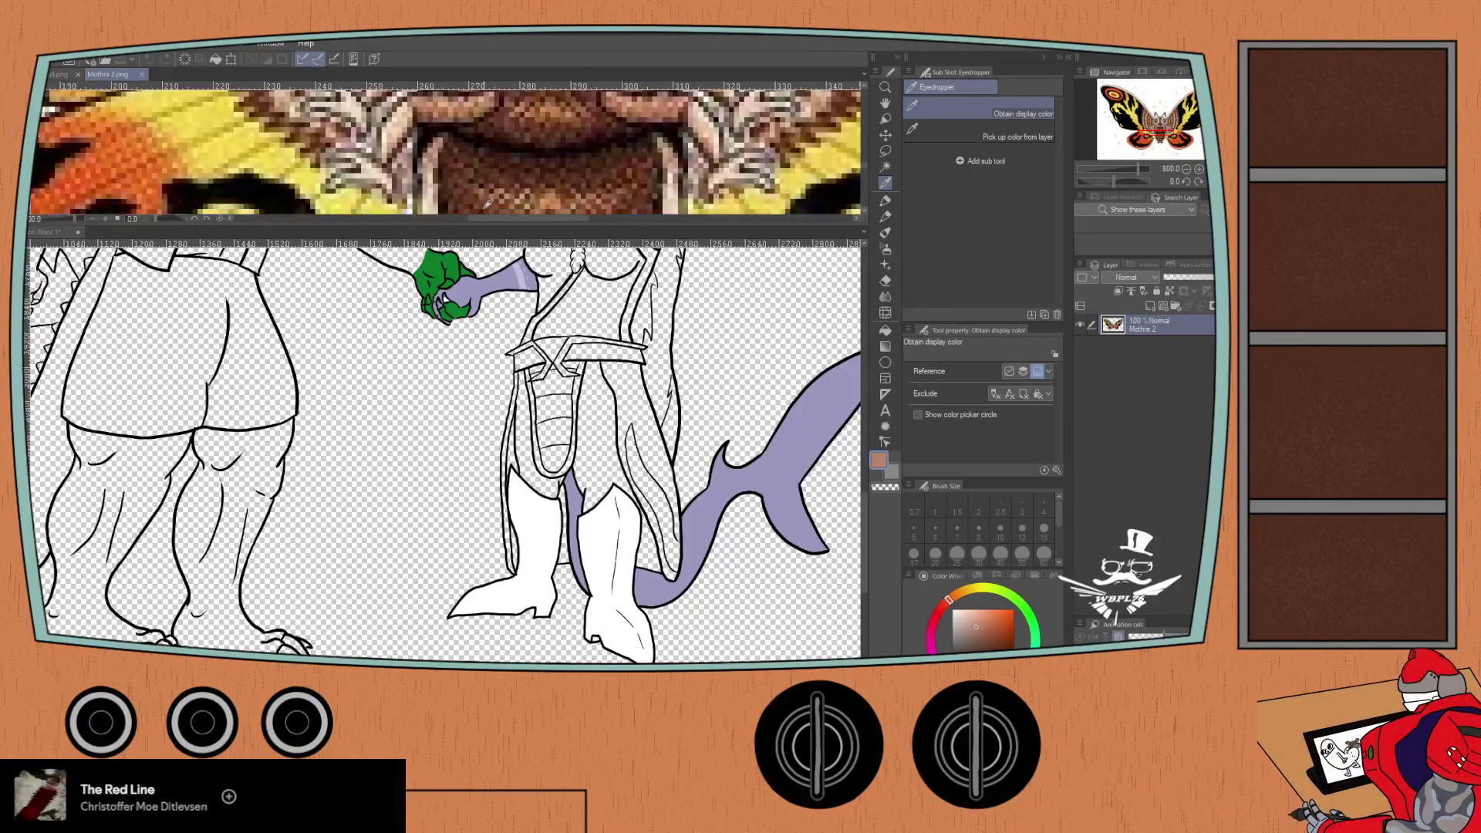
- On the drawing's Pants layer, paint brown along the inner edge and hem of the pant leg nearest the tail
{"action": "left_click", "coordinate": [45, 237]}
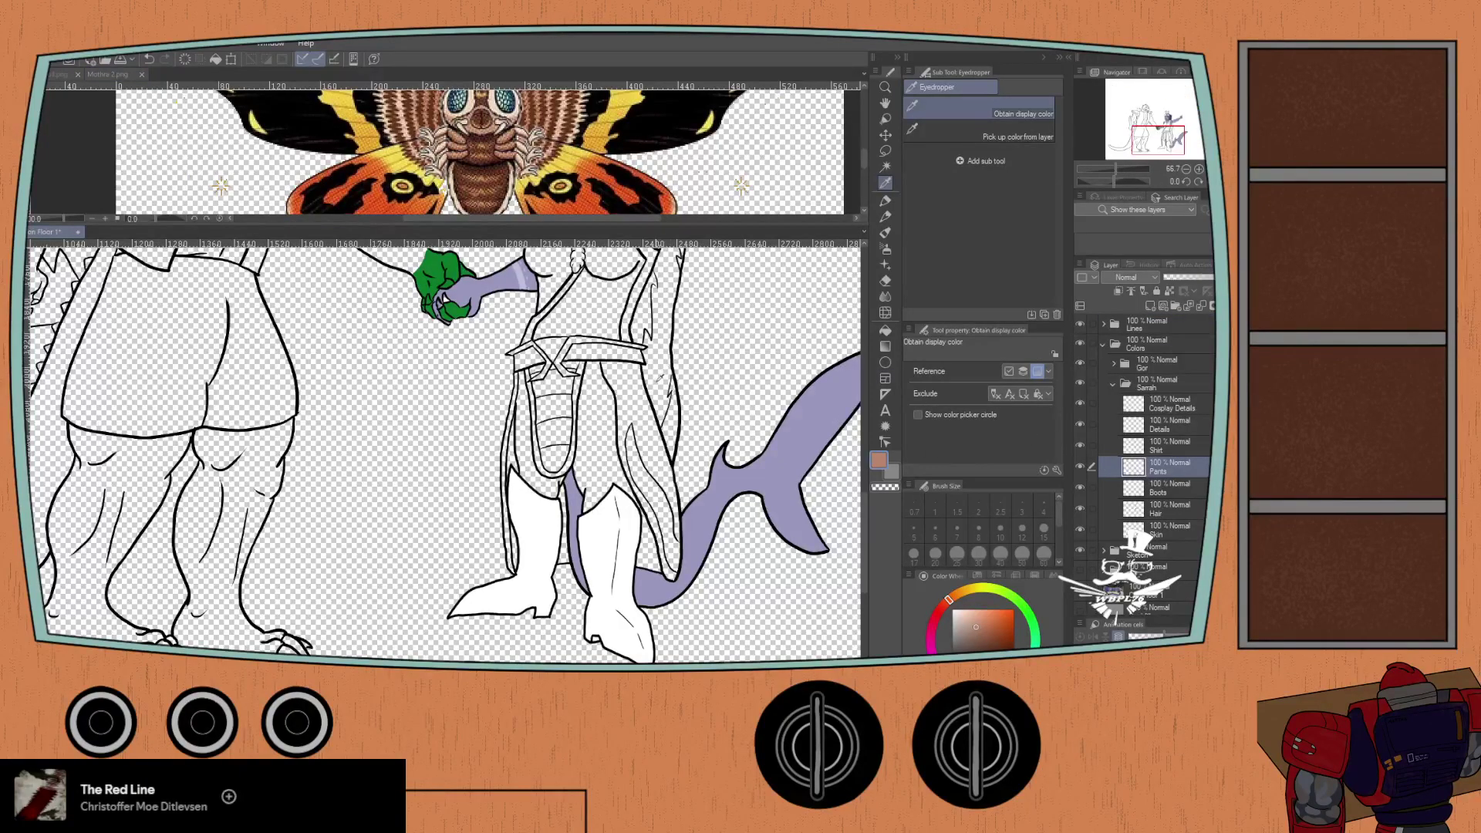
{"action": "key", "text": "p"}
{"action": "scroll", "coordinate": [588, 355], "scroll_direction": "up", "scroll_amount": 1}
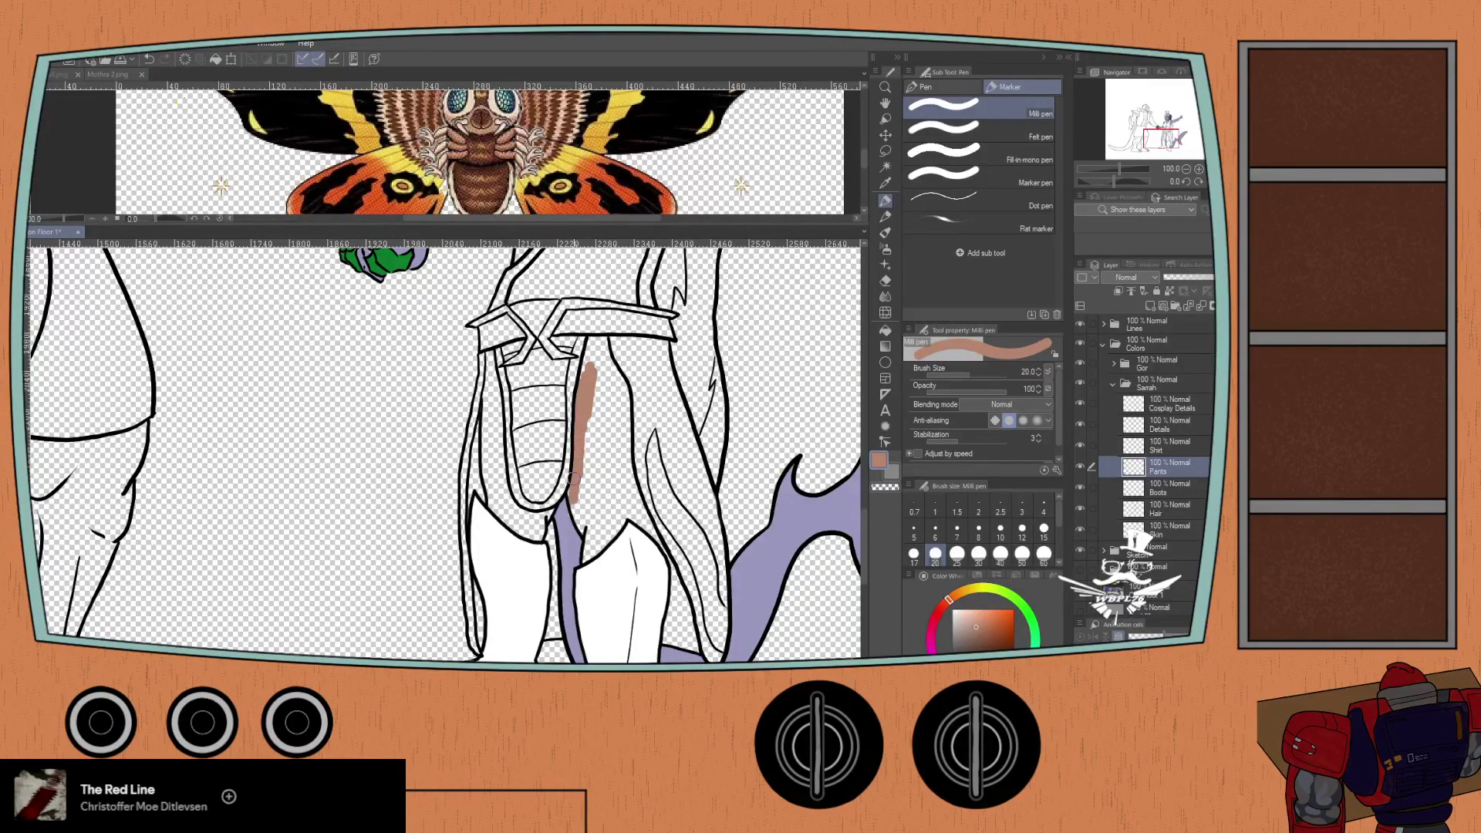
{"action": "left_click_drag", "start_coordinate": [569, 492], "coordinate": [566, 452]}
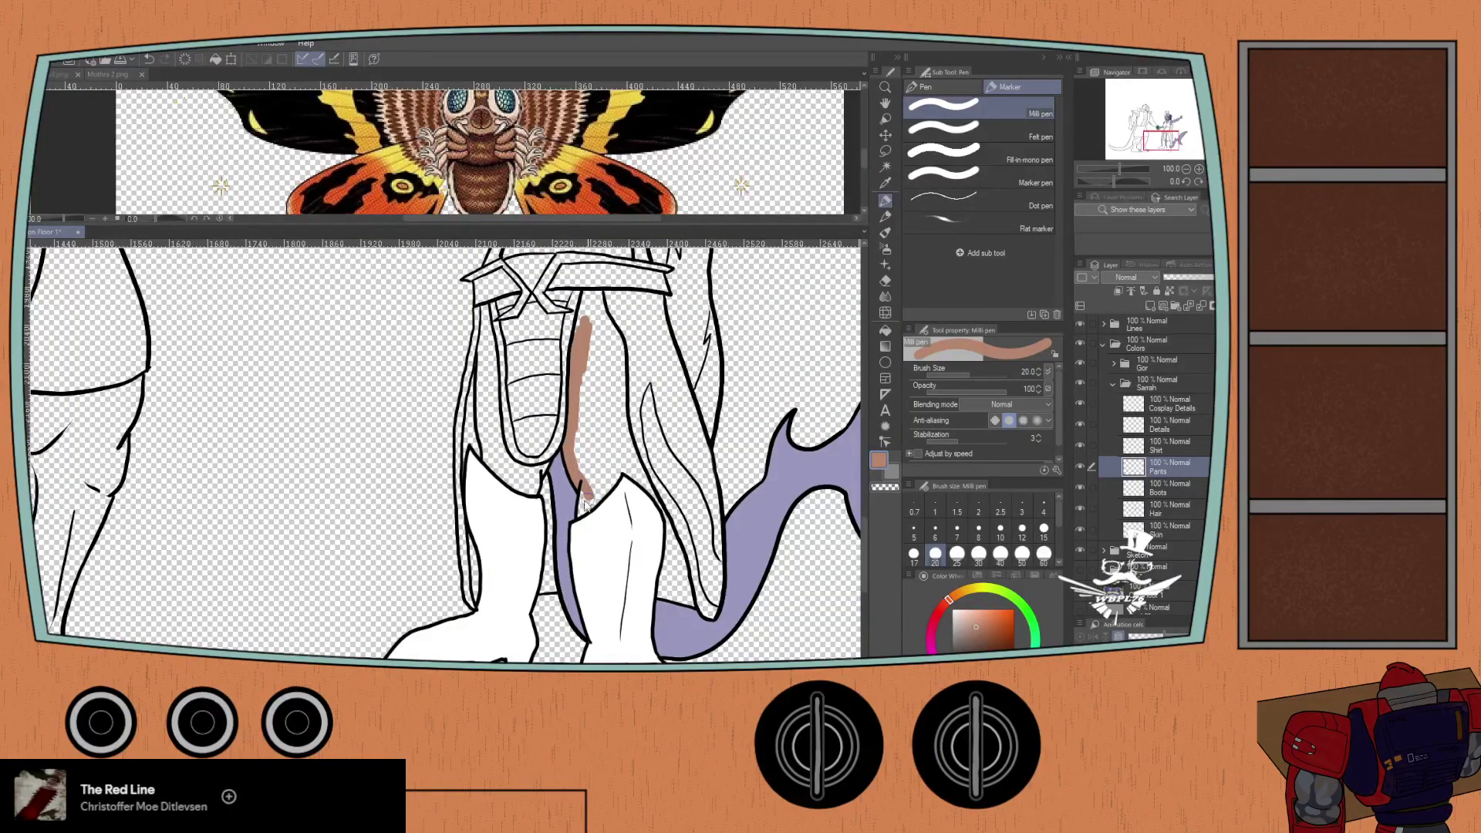
{"action": "scroll", "coordinate": [586, 501], "scroll_direction": "up", "scroll_amount": 1}
{"action": "left_click_drag", "start_coordinate": [609, 483], "coordinate": [584, 515]}
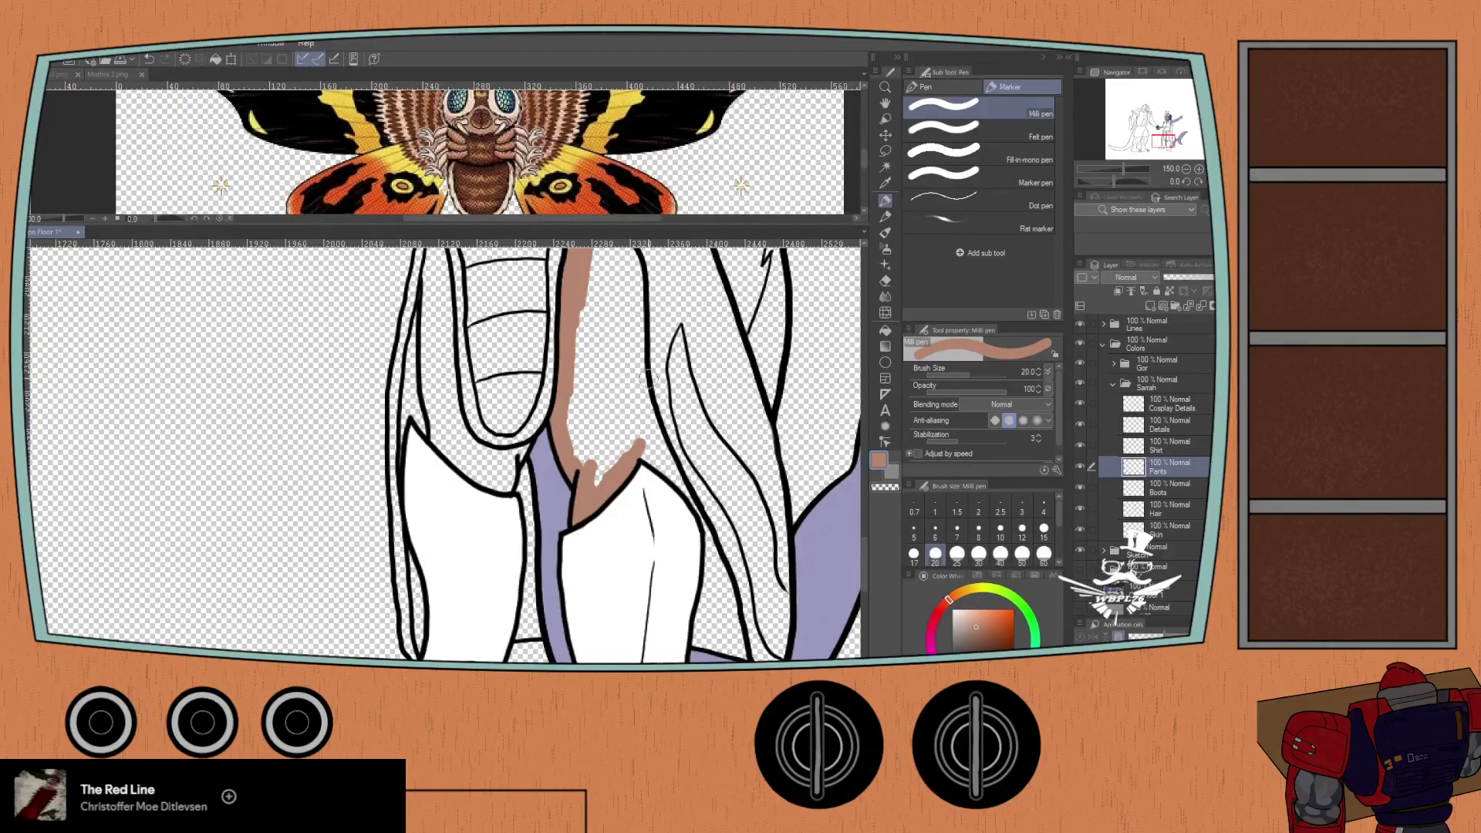
- Place the Boots layer above Pants and fill the rest of the pant leg nearest the tail with brown on Pants
{"action": "left_click_drag", "start_coordinate": [1153, 494], "coordinate": [1144, 455]}
{"action": "key", "text": "ctrl+z"}
{"action": "left_click", "coordinate": [1138, 487]}
{"action": "mouse_move", "coordinate": [642, 463]}
{"action": "left_mouse_down"}
{"action": "mouse_move", "coordinate": [696, 529]}
{"action": "mouse_move", "coordinate": [645, 441]}
{"action": "mouse_move", "coordinate": [601, 487]}
{"action": "mouse_move", "coordinate": [609, 430]}
{"action": "mouse_move", "coordinate": [581, 466]}
{"action": "mouse_move", "coordinate": [573, 413]}
{"action": "left_mouse_up"}
{"action": "mouse_move", "coordinate": [574, 373]}
{"action": "left_mouse_down"}
{"action": "mouse_move", "coordinate": [587, 482]}
{"action": "mouse_move", "coordinate": [608, 462]}
{"action": "mouse_move", "coordinate": [672, 536]}
{"action": "mouse_move", "coordinate": [646, 401]}
{"action": "mouse_move", "coordinate": [646, 446]}
{"action": "left_mouse_up"}
{"action": "mouse_move", "coordinate": [654, 511]}
{"action": "left_mouse_down"}
{"action": "mouse_move", "coordinate": [630, 354]}
{"action": "mouse_move", "coordinate": [625, 454]}
{"action": "mouse_move", "coordinate": [615, 357]}
{"action": "mouse_move", "coordinate": [626, 484]}
{"action": "mouse_move", "coordinate": [607, 365]}
{"action": "mouse_move", "coordinate": [614, 433]}
{"action": "mouse_move", "coordinate": [592, 360]}
{"action": "mouse_move", "coordinate": [598, 448]}
{"action": "mouse_move", "coordinate": [610, 378]}
{"action": "mouse_move", "coordinate": [630, 378]}
{"action": "mouse_move", "coordinate": [661, 471]}
{"action": "mouse_move", "coordinate": [623, 389]}
{"action": "mouse_move", "coordinate": [622, 450]}
{"action": "left_mouse_up"}
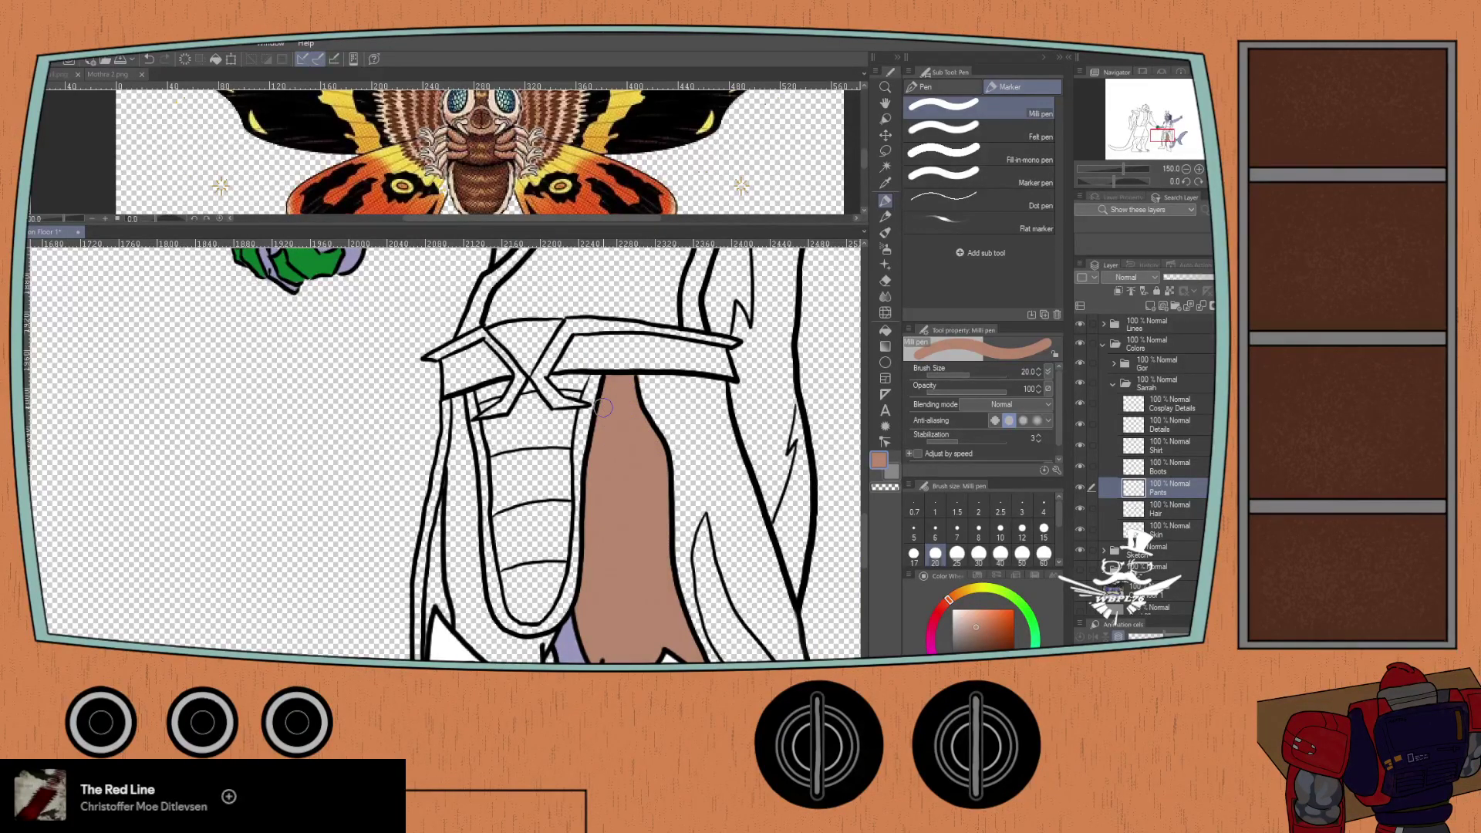
- Fill the visible part of the other pant leg with the same brown, down to the boot top
{"action": "scroll", "coordinate": [455, 423], "scroll_direction": "up", "scroll_amount": 1}
{"action": "mouse_move", "coordinate": [454, 392]}
{"action": "left_mouse_down"}
{"action": "mouse_move", "coordinate": [456, 424]}
{"action": "mouse_move", "coordinate": [459, 395]}
{"action": "mouse_move", "coordinate": [478, 519]}
{"action": "mouse_move", "coordinate": [455, 414]}
{"action": "mouse_move", "coordinate": [450, 532]}
{"action": "mouse_move", "coordinate": [477, 574]}
{"action": "left_mouse_up"}
{"action": "mouse_move", "coordinate": [474, 561]}
{"action": "left_mouse_down"}
{"action": "mouse_move", "coordinate": [458, 422]}
{"action": "mouse_move", "coordinate": [466, 432]}
{"action": "mouse_move", "coordinate": [469, 397]}
{"action": "mouse_move", "coordinate": [476, 529]}
{"action": "mouse_move", "coordinate": [457, 410]}
{"action": "mouse_move", "coordinate": [460, 500]}
{"action": "mouse_move", "coordinate": [443, 435]}
{"action": "mouse_move", "coordinate": [457, 522]}
{"action": "mouse_move", "coordinate": [445, 480]}
{"action": "mouse_move", "coordinate": [443, 494]}
{"action": "mouse_move", "coordinate": [503, 577]}
{"action": "mouse_move", "coordinate": [461, 525]}
{"action": "mouse_move", "coordinate": [459, 563]}
{"action": "mouse_move", "coordinate": [489, 587]}
{"action": "mouse_move", "coordinate": [504, 564]}
{"action": "mouse_move", "coordinate": [539, 583]}
{"action": "mouse_move", "coordinate": [566, 572]}
{"action": "mouse_move", "coordinate": [550, 626]}
{"action": "mouse_move", "coordinate": [509, 609]}
{"action": "mouse_move", "coordinate": [495, 571]}
{"action": "mouse_move", "coordinate": [524, 622]}
{"action": "mouse_move", "coordinate": [494, 599]}
{"action": "mouse_move", "coordinate": [522, 620]}
{"action": "mouse_move", "coordinate": [505, 588]}
{"action": "mouse_move", "coordinate": [536, 600]}
{"action": "left_mouse_up"}
{"action": "scroll", "coordinate": [406, 515], "scroll_direction": "down", "scroll_amount": 1}
{"action": "scroll", "coordinate": [407, 516], "scroll_direction": "down", "scroll_amount": 2}
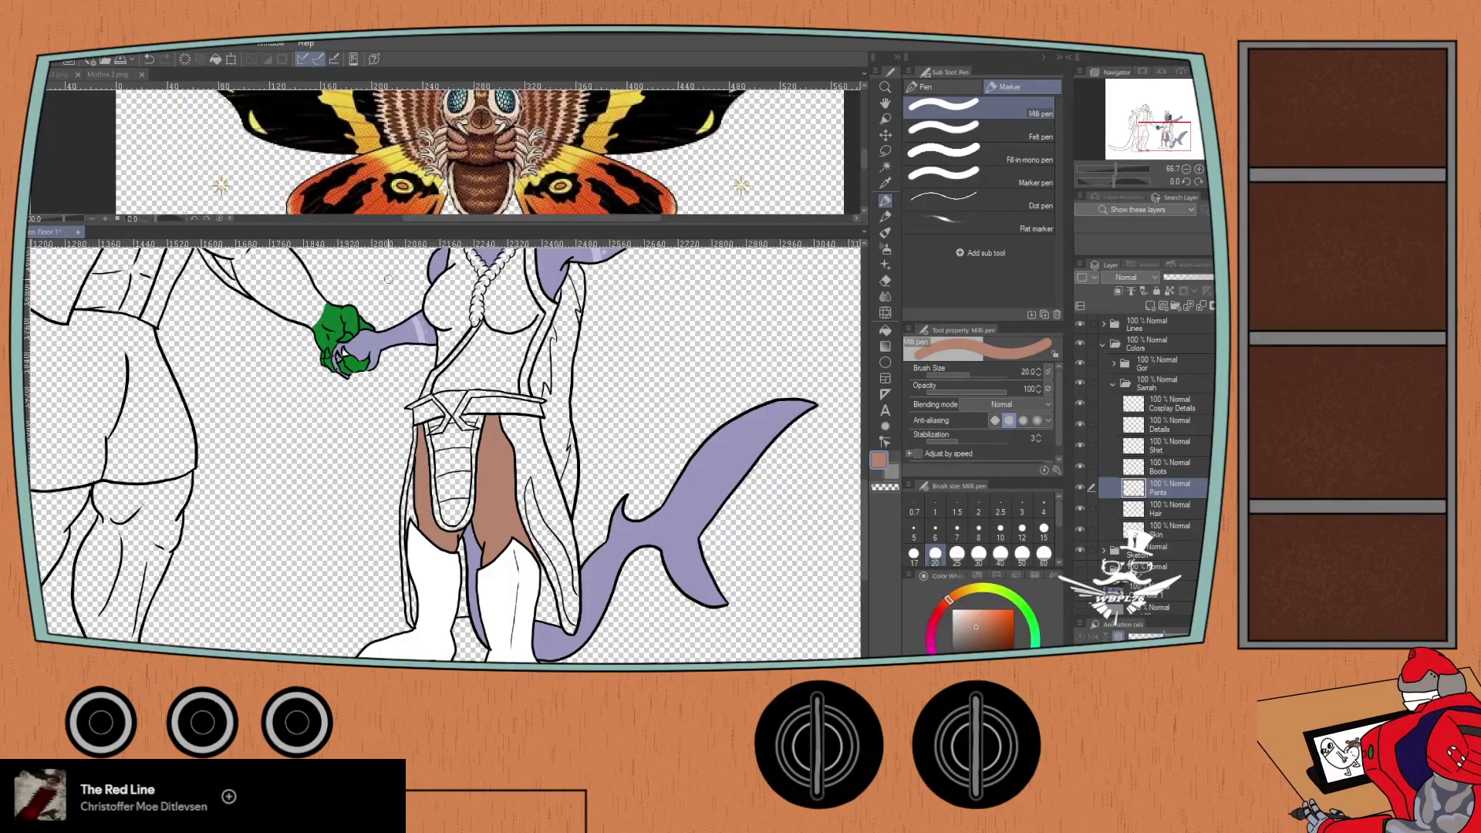
- Add a new layer named Skirt directly above Pants in the woman's color folder
{"action": "left_click", "coordinate": [1149, 307]}
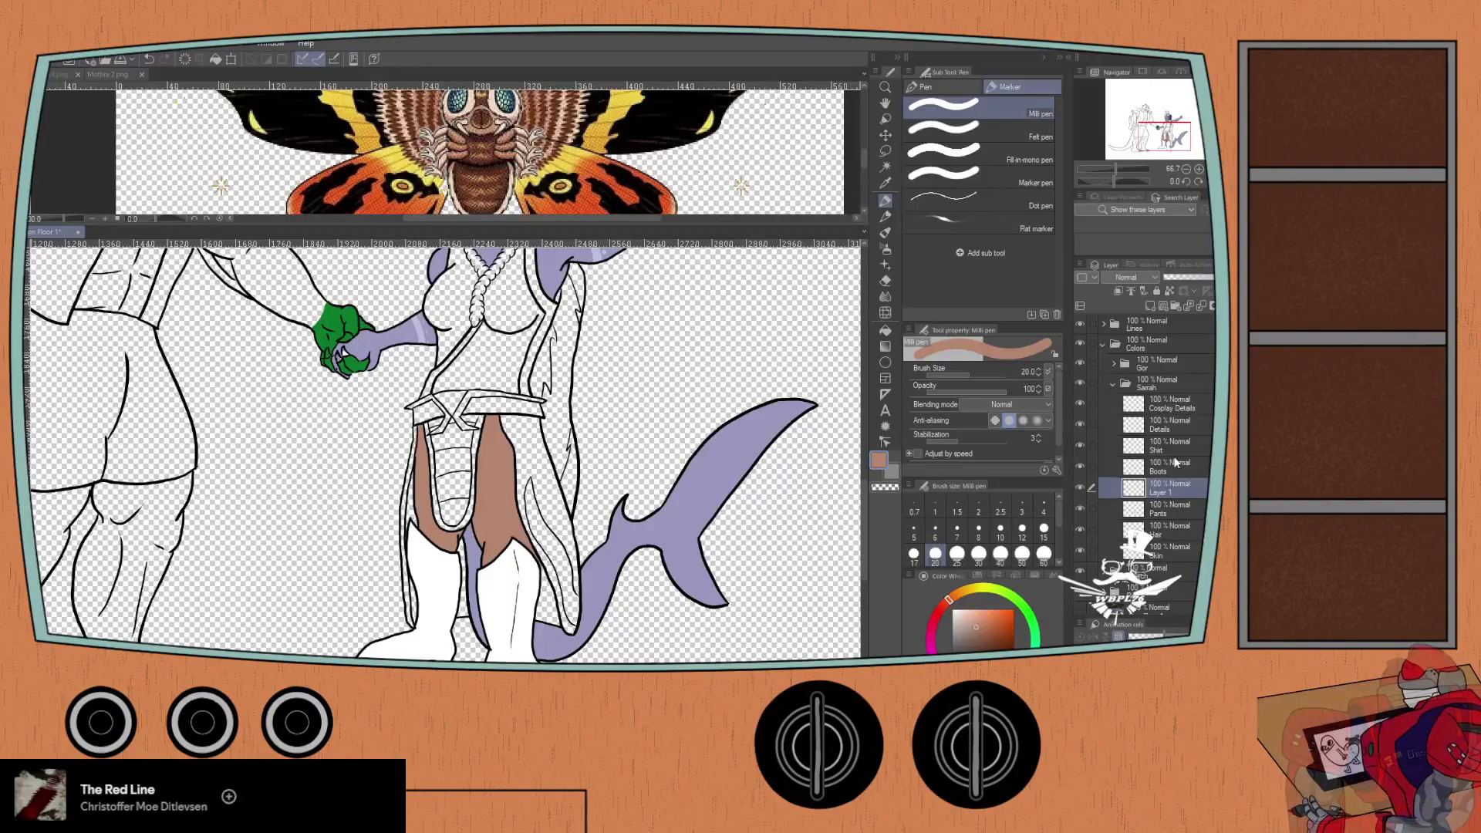
{"action": "type", "text": "Skirt"}
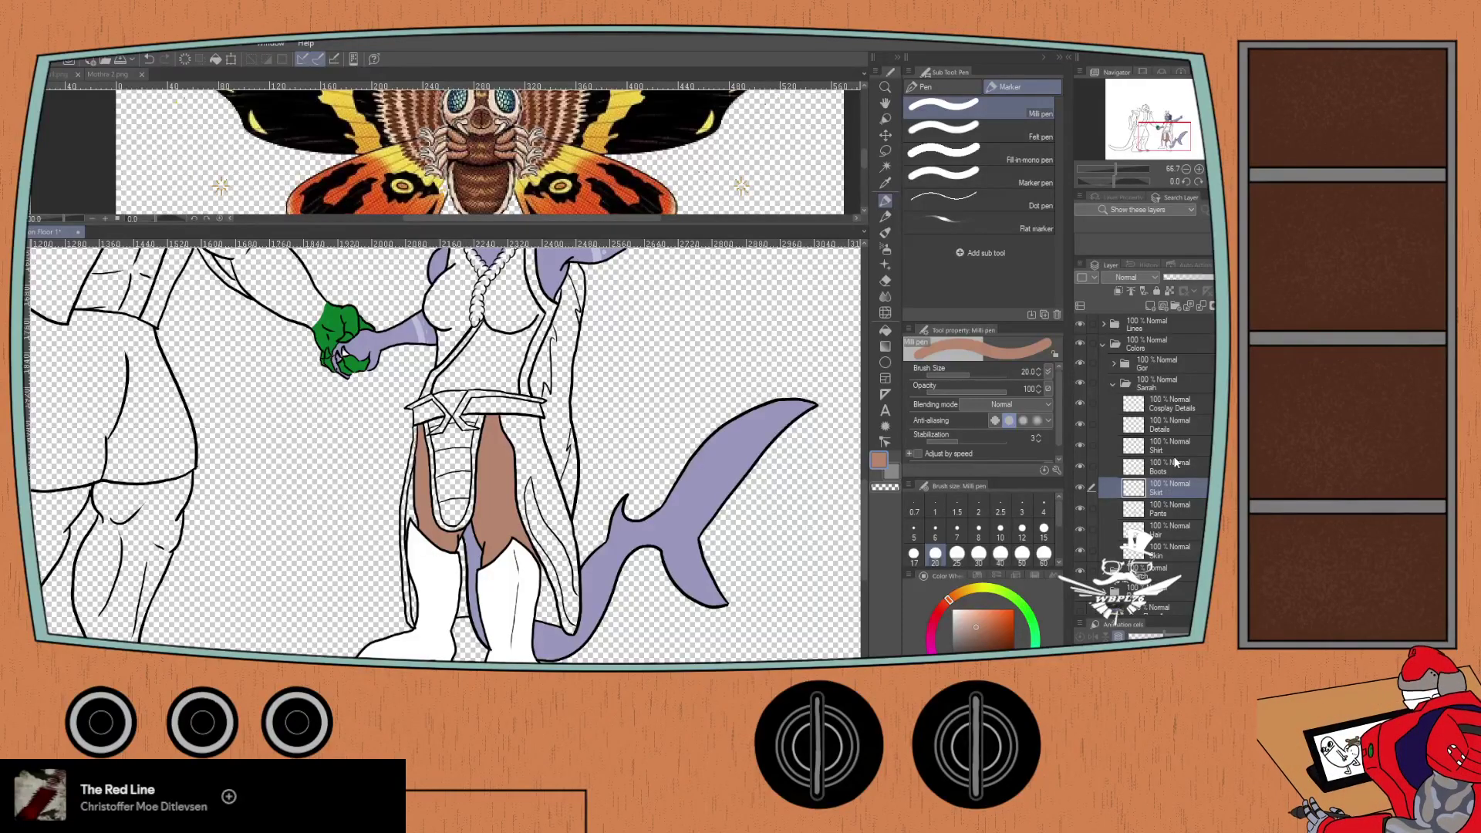
{"action": "key", "text": "Return"}
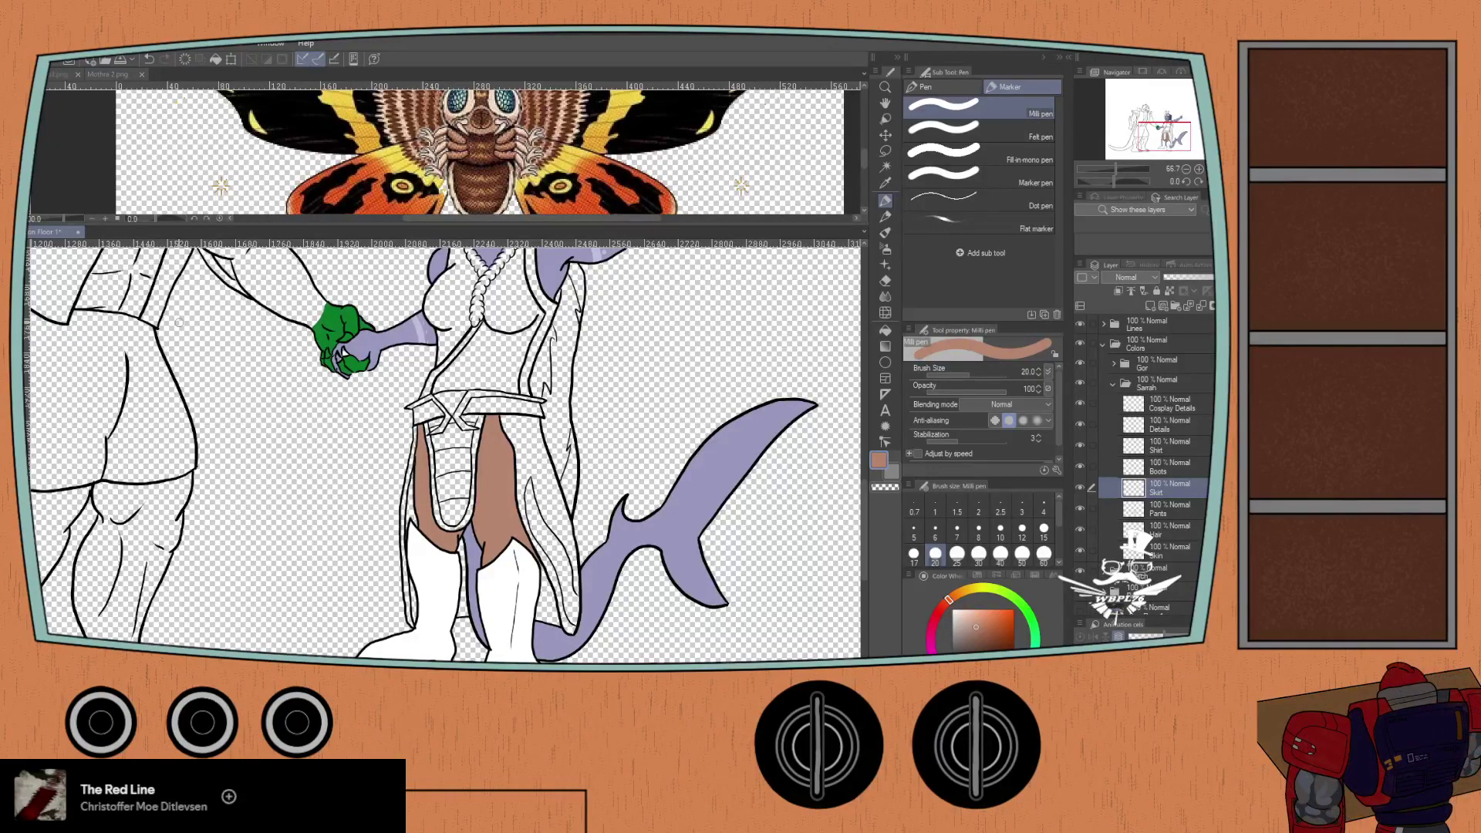
- Sample a pale peach color from Mothra's head in the Mothra 2 reference image
{"action": "left_click", "coordinate": [109, 74]}
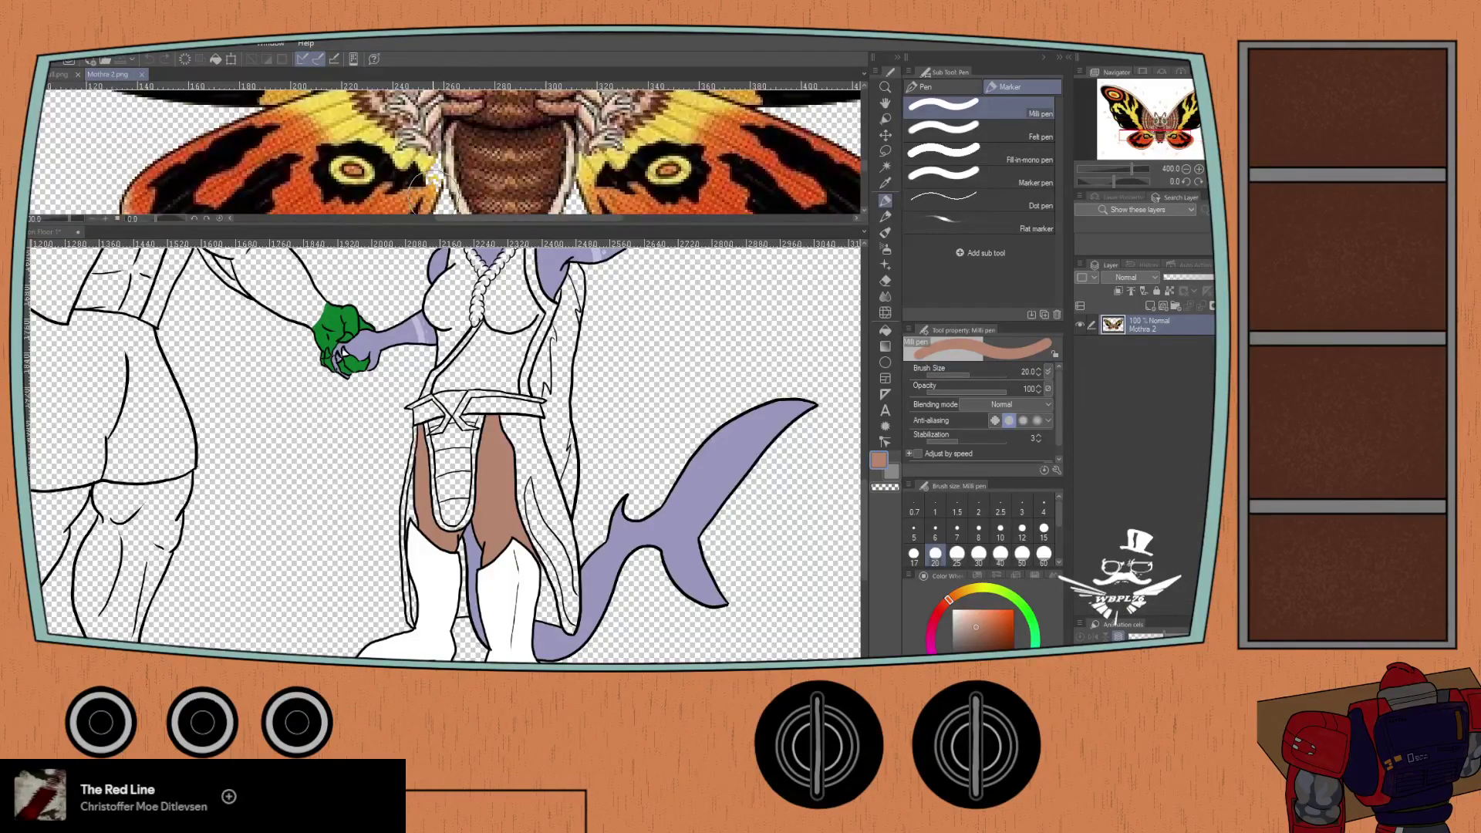
{"action": "key", "text": "i"}
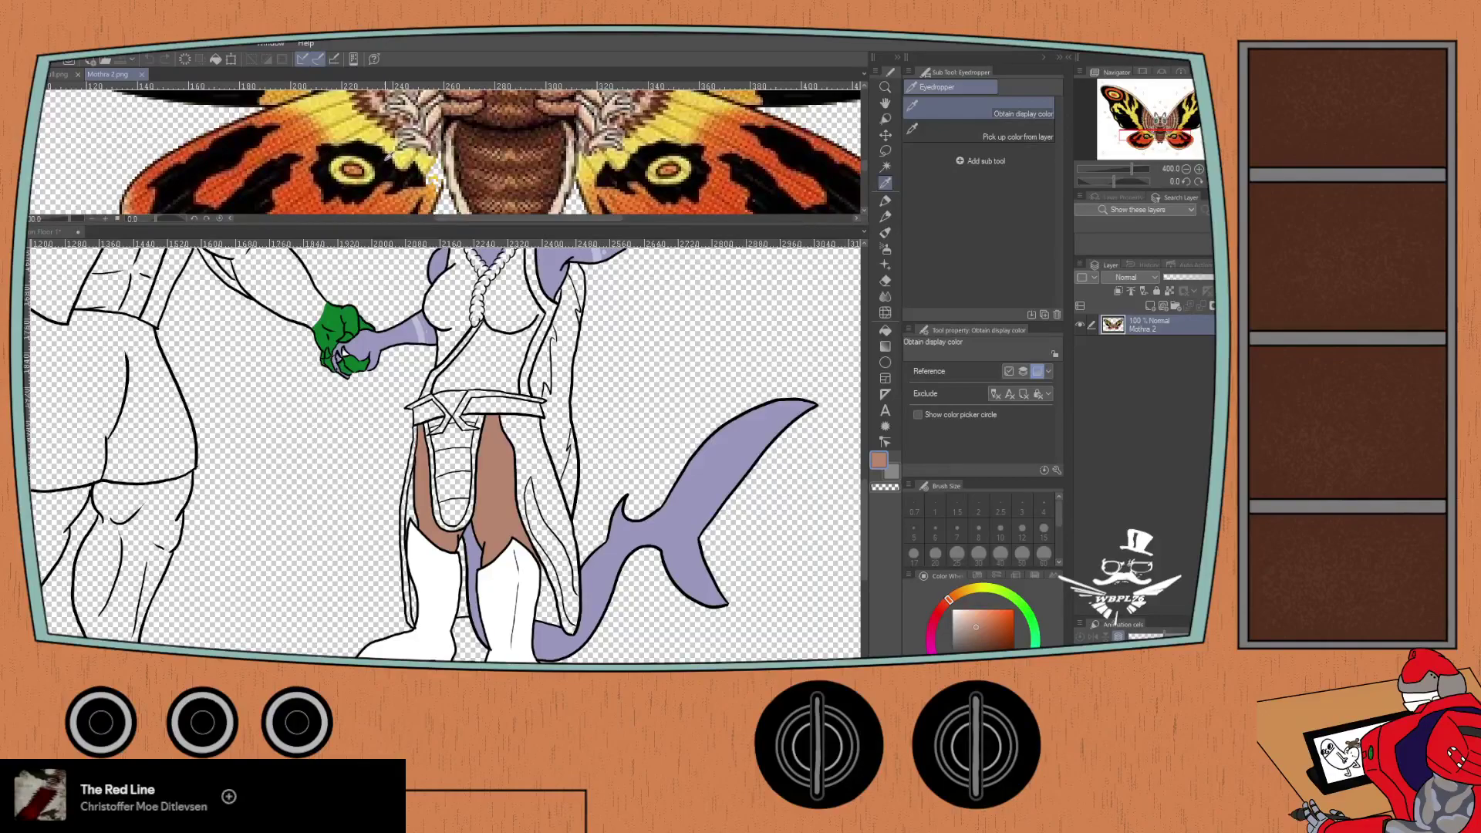
{"action": "left_click_drag", "start_coordinate": [384, 155], "coordinate": [409, 309]}
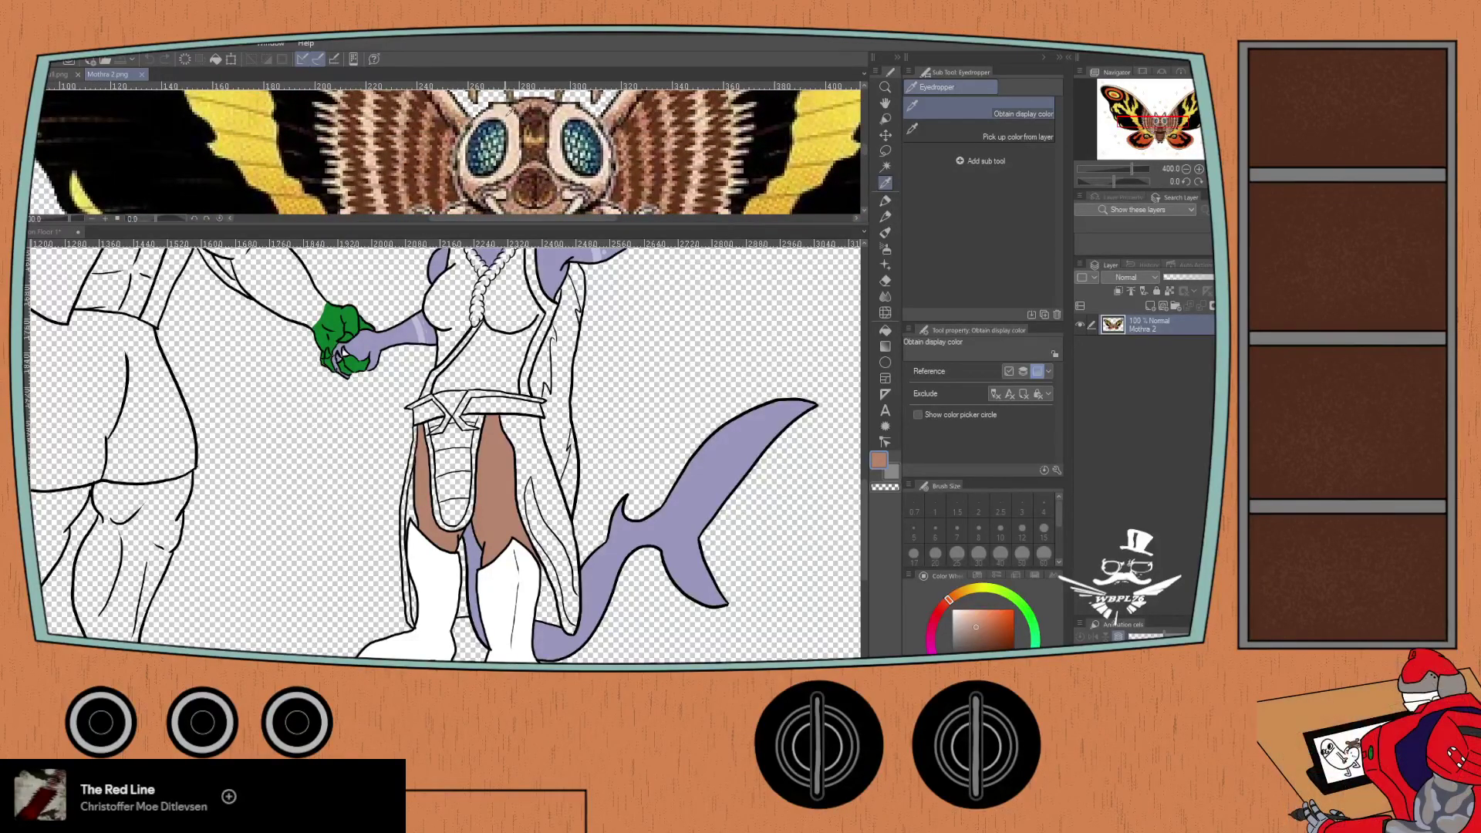
{"action": "scroll", "coordinate": [507, 130], "scroll_direction": "up", "scroll_amount": 1}
{"action": "left_click", "coordinate": [516, 130]}
{"action": "scroll", "coordinate": [272, 191], "scroll_direction": "down", "scroll_amount": 1}
{"action": "scroll", "coordinate": [273, 189], "scroll_direction": "down", "scroll_amount": 2}
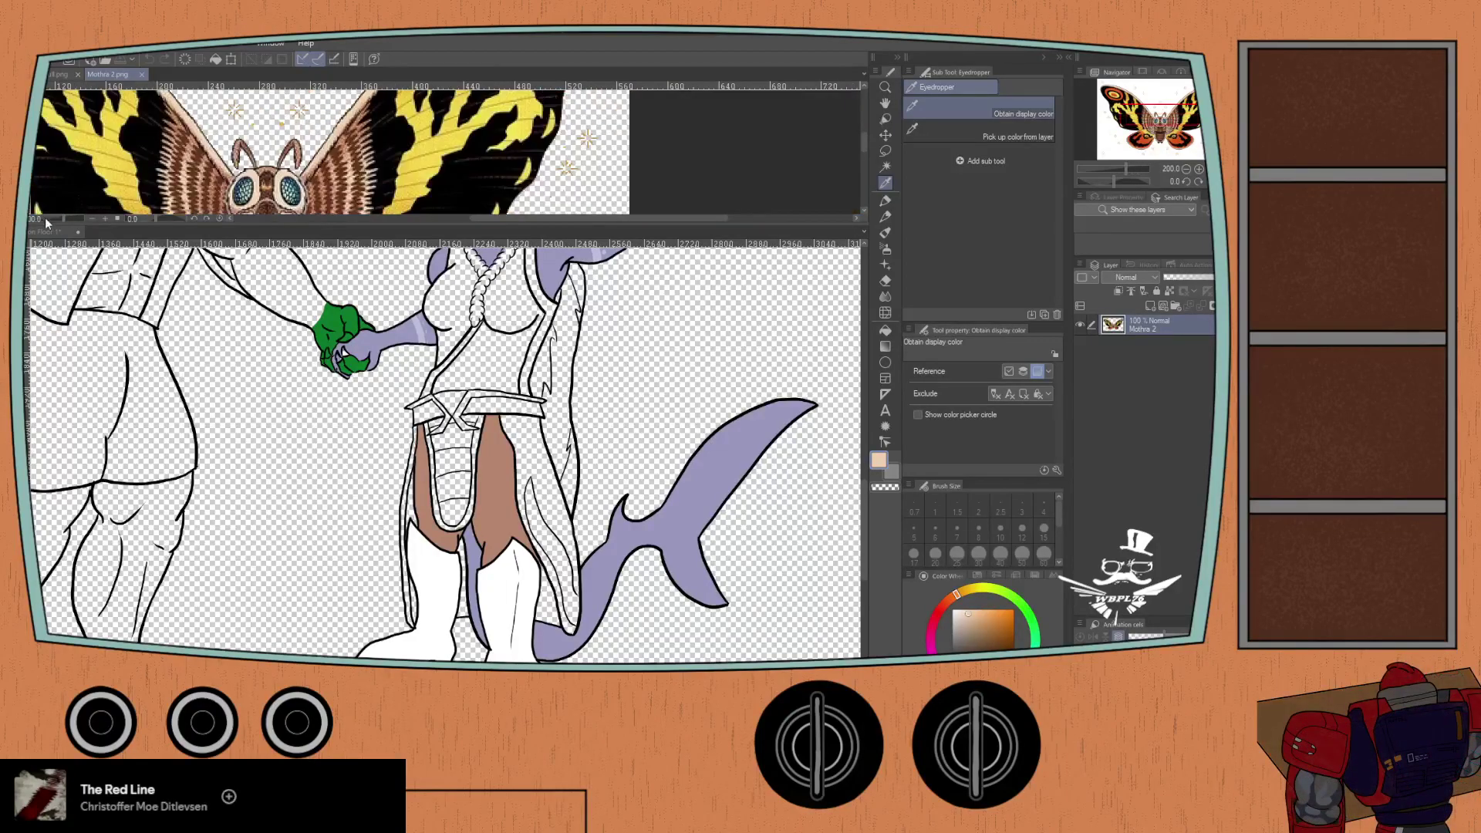
- On the Details layer of the drawing, start the skirt panel's border in peach just below the belt, using the Milli pen at size 8
{"action": "left_click", "coordinate": [56, 232]}
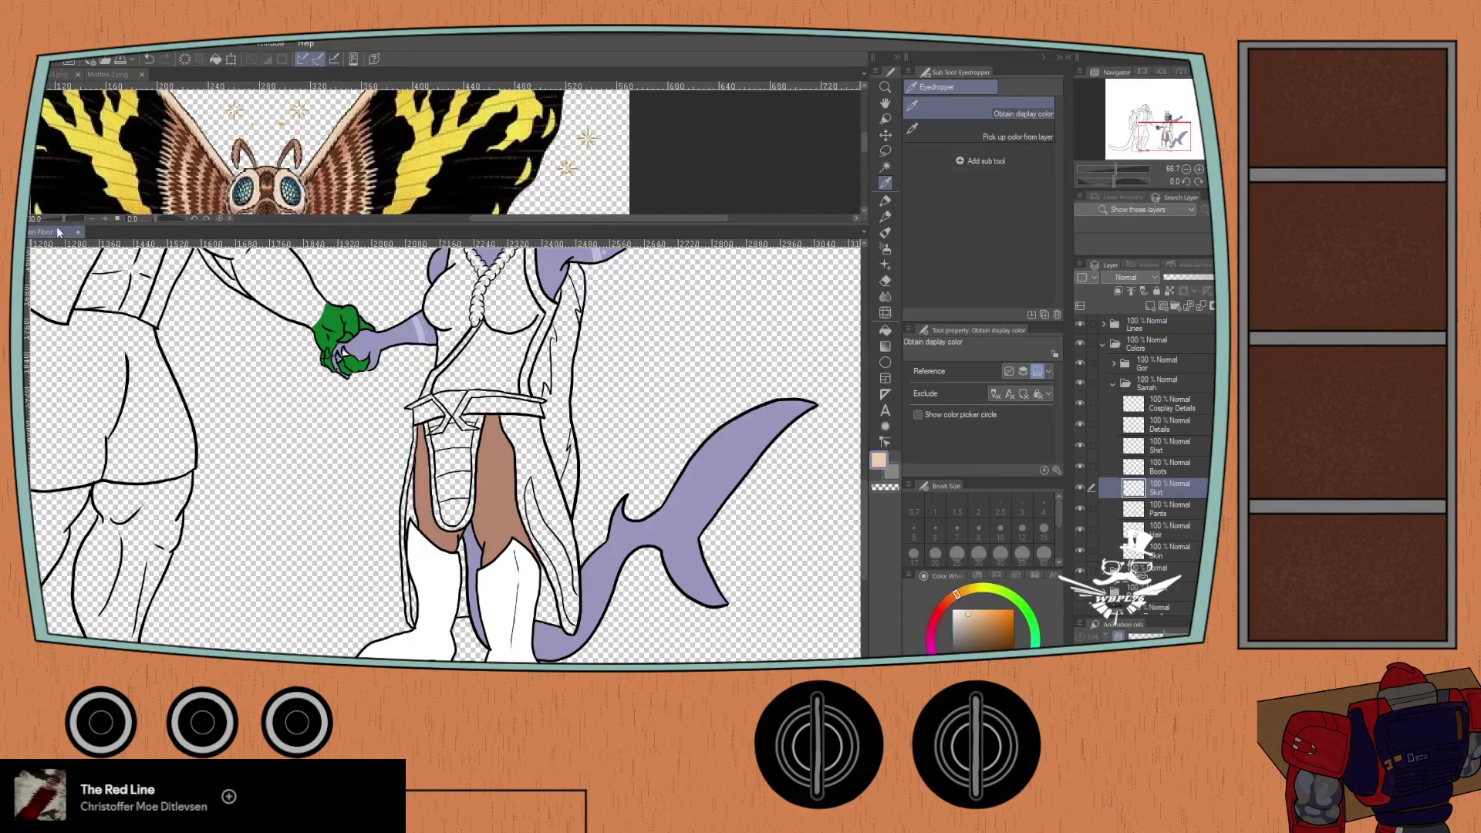
{"action": "left_click", "coordinate": [1156, 425]}
{"action": "scroll", "coordinate": [416, 439], "scroll_direction": "up", "scroll_amount": 3}
{"action": "key", "text": "p"}
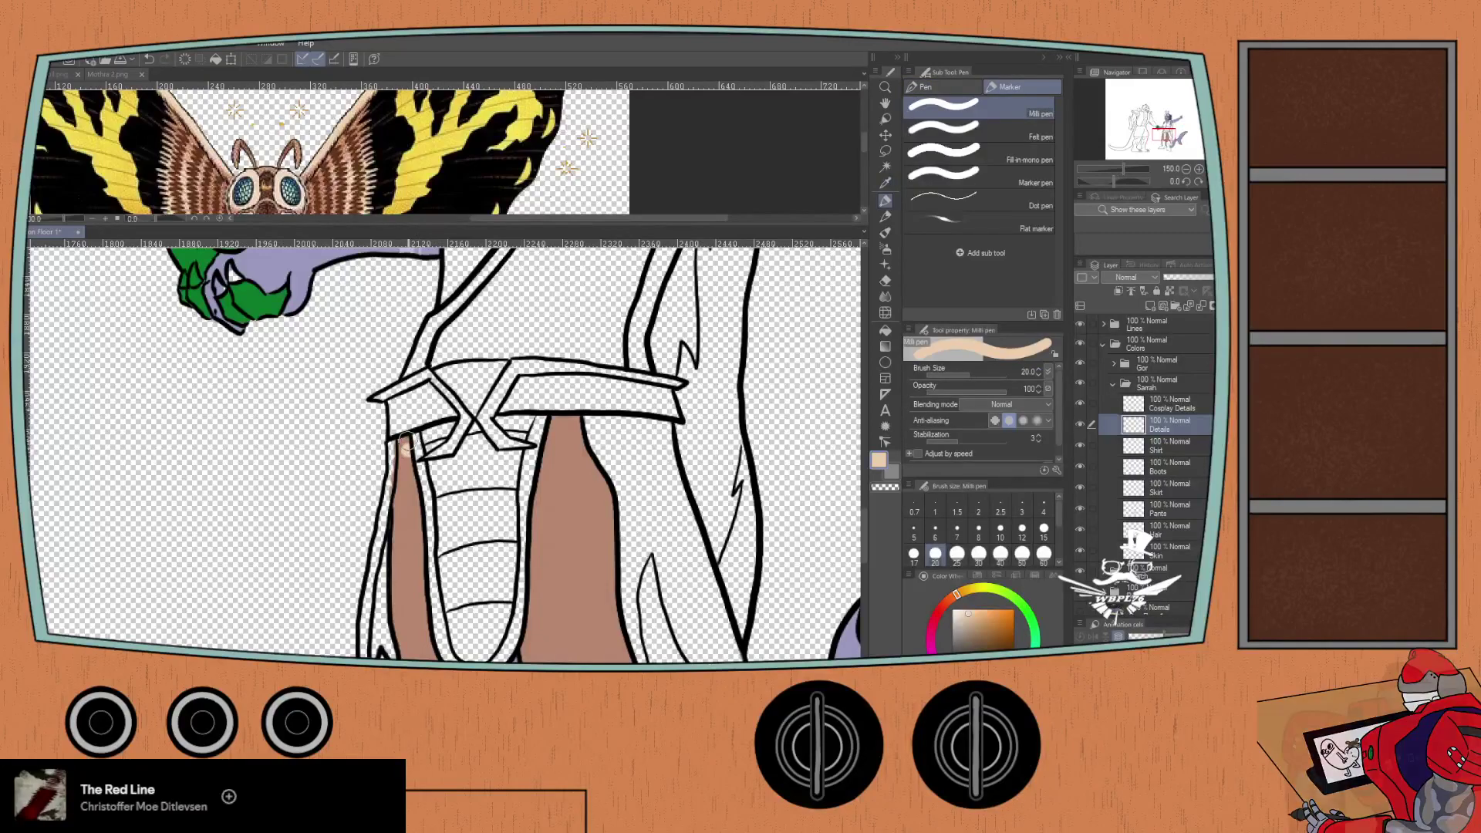
{"action": "scroll", "coordinate": [403, 458], "scroll_direction": "up", "scroll_amount": 1}
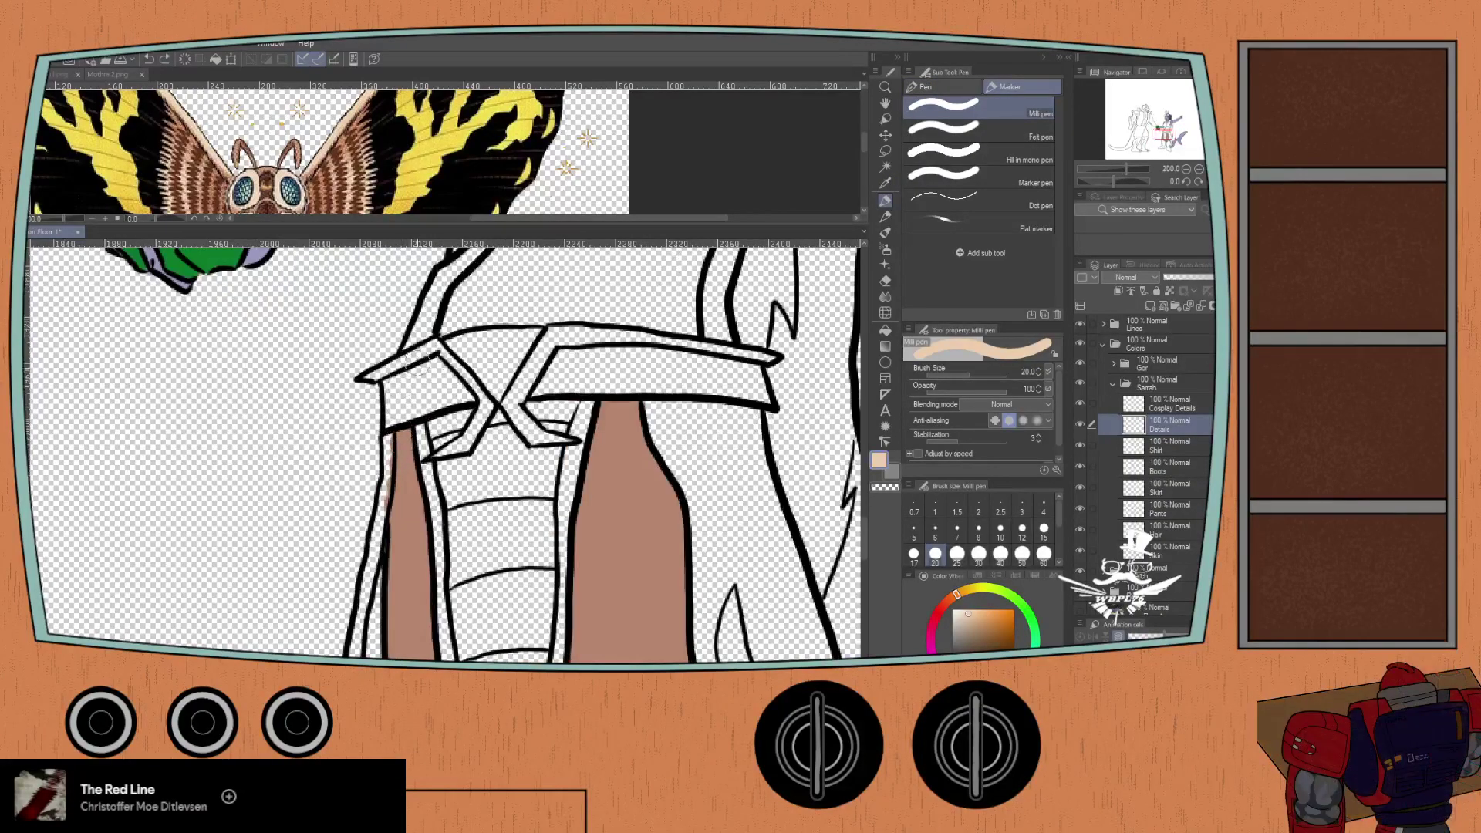
{"action": "left_click", "coordinate": [1000, 528]}
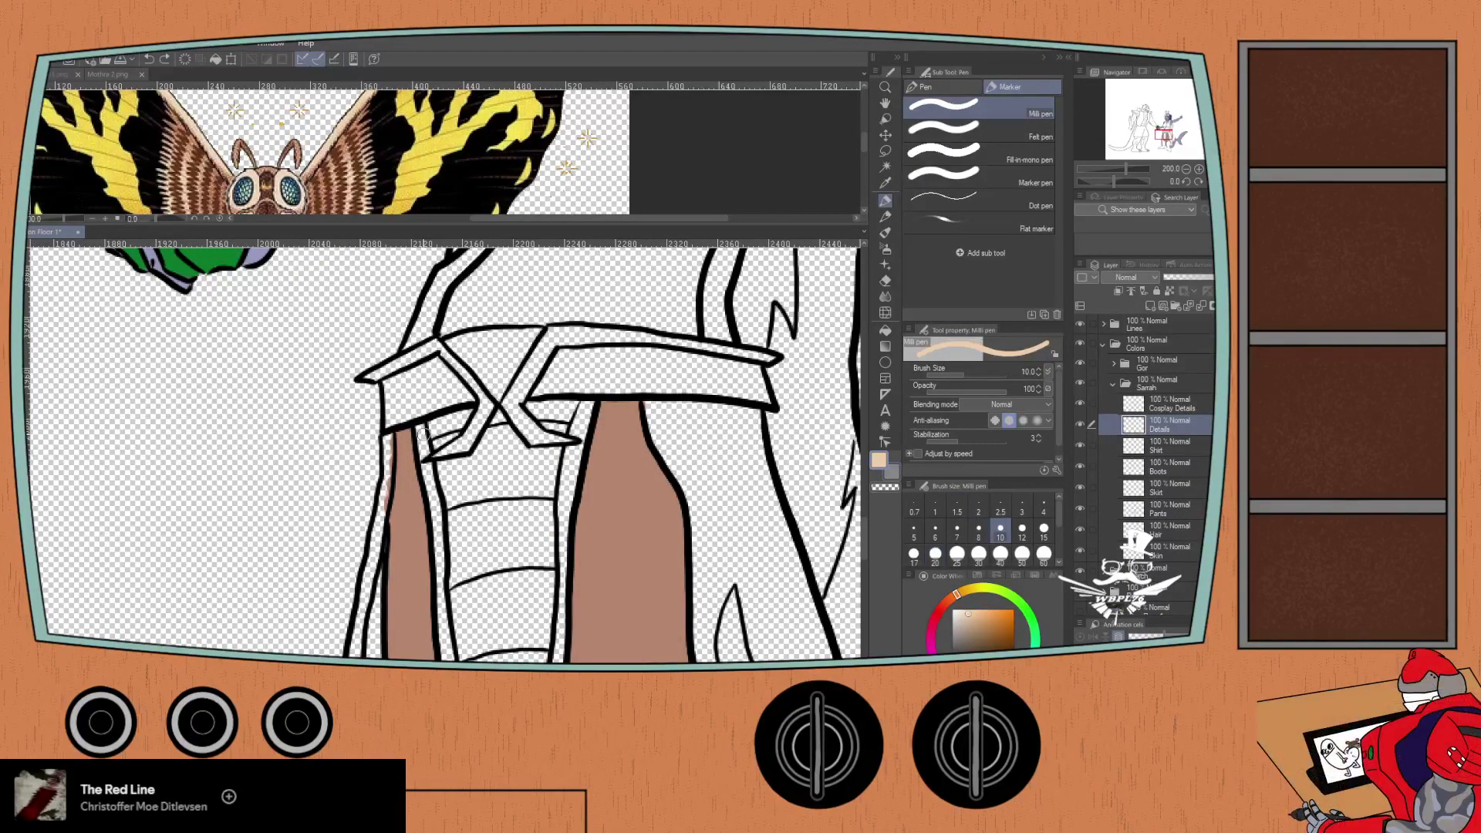
{"action": "scroll", "coordinate": [446, 473], "scroll_direction": "up", "scroll_amount": 2}
{"action": "left_click", "coordinate": [978, 528]}
{"action": "scroll", "coordinate": [414, 414], "scroll_direction": "up", "scroll_amount": 2}
{"action": "mouse_move", "coordinate": [413, 426]}
{"action": "left_mouse_down"}
{"action": "mouse_move", "coordinate": [423, 464]}
{"action": "mouse_move", "coordinate": [427, 425]}
{"action": "mouse_move", "coordinate": [441, 480]}
{"action": "mouse_move", "coordinate": [427, 417]}
{"action": "left_mouse_up"}
{"action": "mouse_move", "coordinate": [417, 468]}
{"action": "left_mouse_down"}
{"action": "mouse_move", "coordinate": [413, 378]}
{"action": "mouse_move", "coordinate": [421, 441]}
{"action": "mouse_move", "coordinate": [441, 426]}
{"action": "mouse_move", "coordinate": [415, 474]}
{"action": "left_mouse_up"}
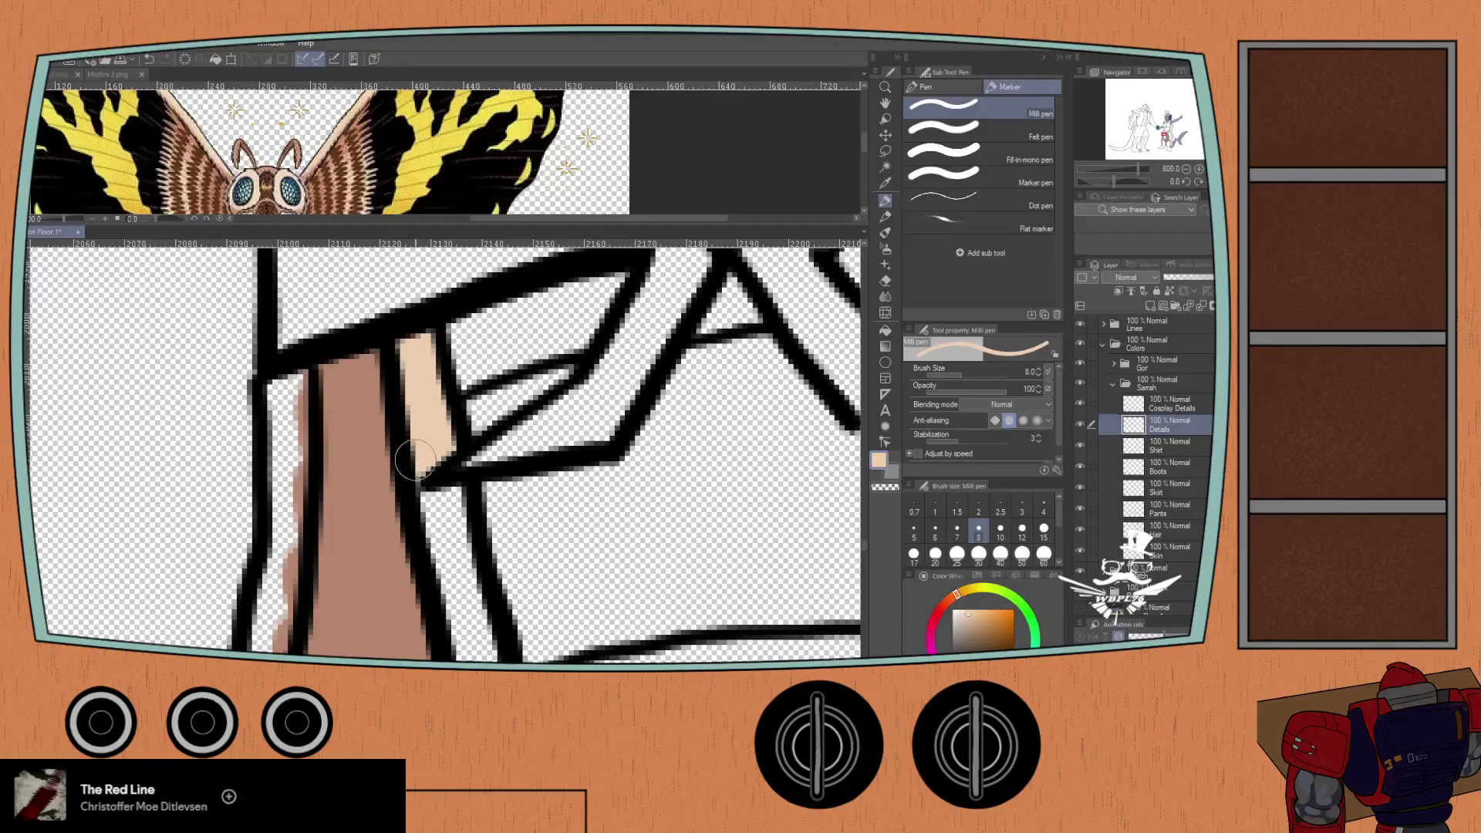
- Continue the peach down the panel border nearest the clasped hands and around its rounded lower tip
{"action": "scroll", "coordinate": [416, 463], "scroll_direction": "down", "scroll_amount": 2}
{"action": "mouse_move", "coordinate": [412, 351]}
{"action": "left_mouse_down"}
{"action": "mouse_move", "coordinate": [420, 389]}
{"action": "mouse_move", "coordinate": [436, 374]}
{"action": "mouse_move", "coordinate": [443, 460]}
{"action": "left_mouse_up"}
{"action": "scroll", "coordinate": [433, 430], "scroll_direction": "down", "scroll_amount": 2}
{"action": "left_click_drag", "start_coordinate": [423, 400], "coordinate": [455, 532]}
{"action": "scroll", "coordinate": [447, 463], "scroll_direction": "down", "scroll_amount": 2}
{"action": "left_click_drag", "start_coordinate": [435, 347], "coordinate": [455, 524]}
{"action": "scroll", "coordinate": [455, 524], "scroll_direction": "down", "scroll_amount": 2}
{"action": "mouse_move", "coordinate": [436, 374]}
{"action": "left_mouse_down"}
{"action": "mouse_move", "coordinate": [461, 539]}
{"action": "mouse_move", "coordinate": [464, 481]}
{"action": "mouse_move", "coordinate": [473, 549]}
{"action": "left_mouse_up"}
{"action": "left_click_drag", "start_coordinate": [464, 532], "coordinate": [455, 440]}
{"action": "mouse_move", "coordinate": [455, 440]}
{"action": "left_mouse_down"}
{"action": "mouse_move", "coordinate": [477, 566]}
{"action": "mouse_move", "coordinate": [464, 492]}
{"action": "mouse_move", "coordinate": [503, 579]}
{"action": "mouse_move", "coordinate": [477, 555]}
{"action": "mouse_move", "coordinate": [506, 585]}
{"action": "mouse_move", "coordinate": [481, 572]}
{"action": "mouse_move", "coordinate": [512, 592]}
{"action": "mouse_move", "coordinate": [588, 590]}
{"action": "mouse_move", "coordinate": [575, 599]}
{"action": "mouse_move", "coordinate": [621, 581]}
{"action": "mouse_move", "coordinate": [610, 590]}
{"action": "mouse_move", "coordinate": [645, 563]}
{"action": "mouse_move", "coordinate": [593, 582]}
{"action": "mouse_move", "coordinate": [630, 541]}
{"action": "left_mouse_up"}
{"action": "mouse_move", "coordinate": [650, 467]}
{"action": "left_mouse_down"}
{"action": "mouse_move", "coordinate": [633, 537]}
{"action": "mouse_move", "coordinate": [664, 472]}
{"action": "mouse_move", "coordinate": [663, 522]}
{"action": "left_mouse_up"}
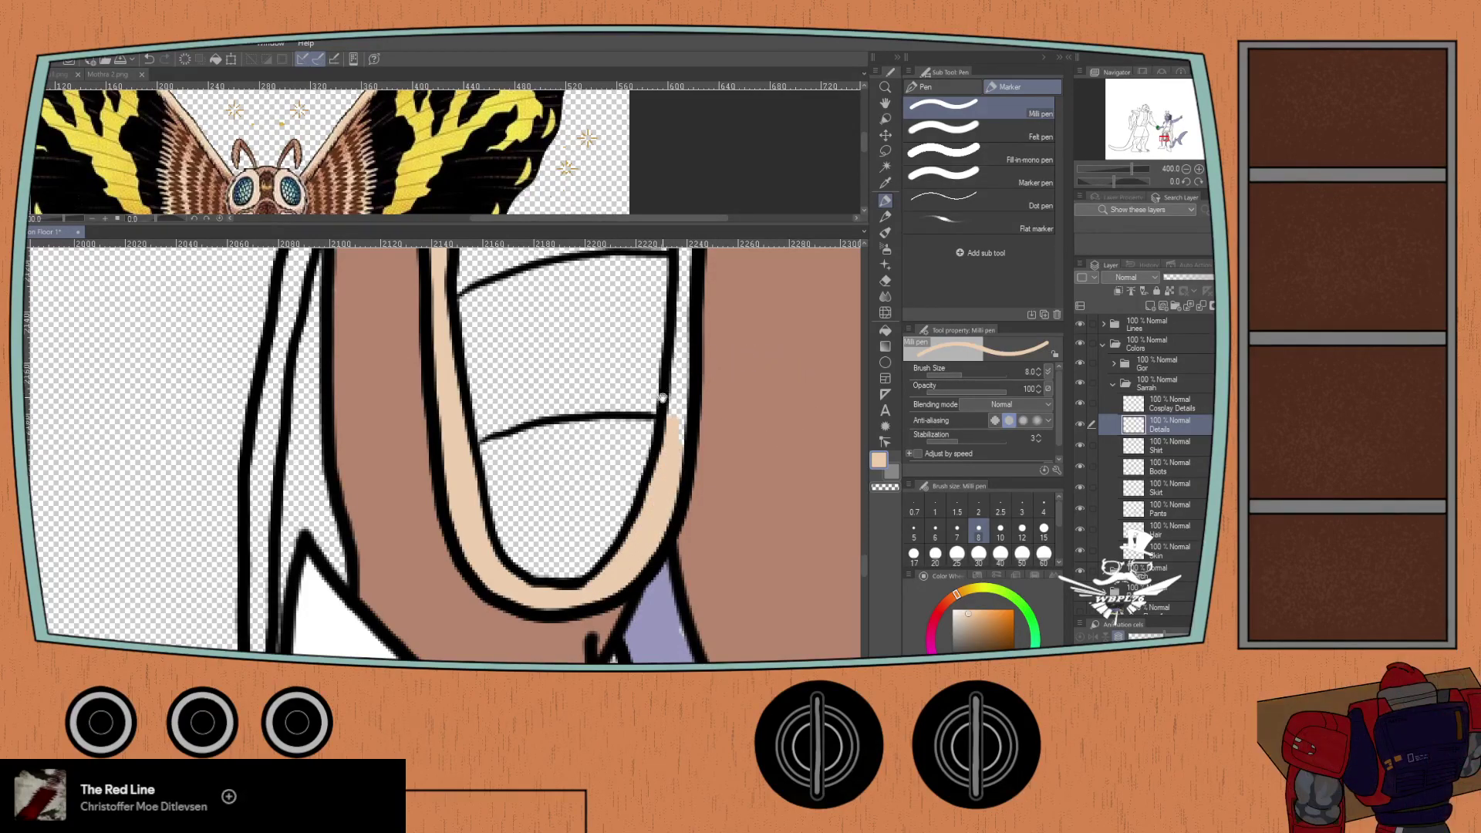
- Paint the panel border on the tail side in the same peach, up to the belt
{"action": "scroll", "coordinate": [661, 396], "scroll_direction": "up", "scroll_amount": 2}
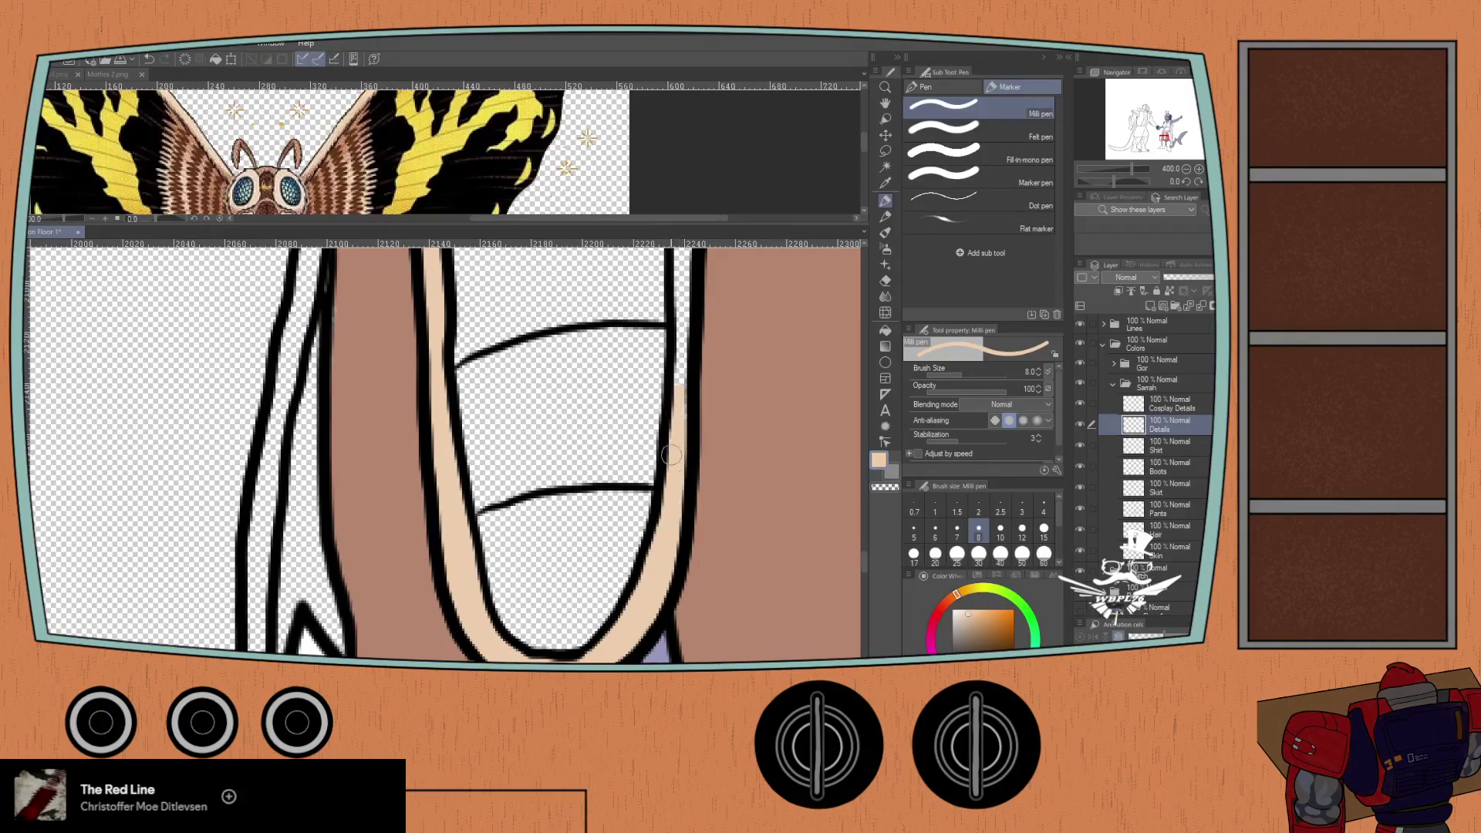
{"action": "scroll", "coordinate": [674, 431], "scroll_direction": "up", "scroll_amount": 3}
{"action": "left_click_drag", "start_coordinate": [665, 371], "coordinate": [666, 622]}
{"action": "scroll", "coordinate": [663, 575], "scroll_direction": "down", "scroll_amount": 3}
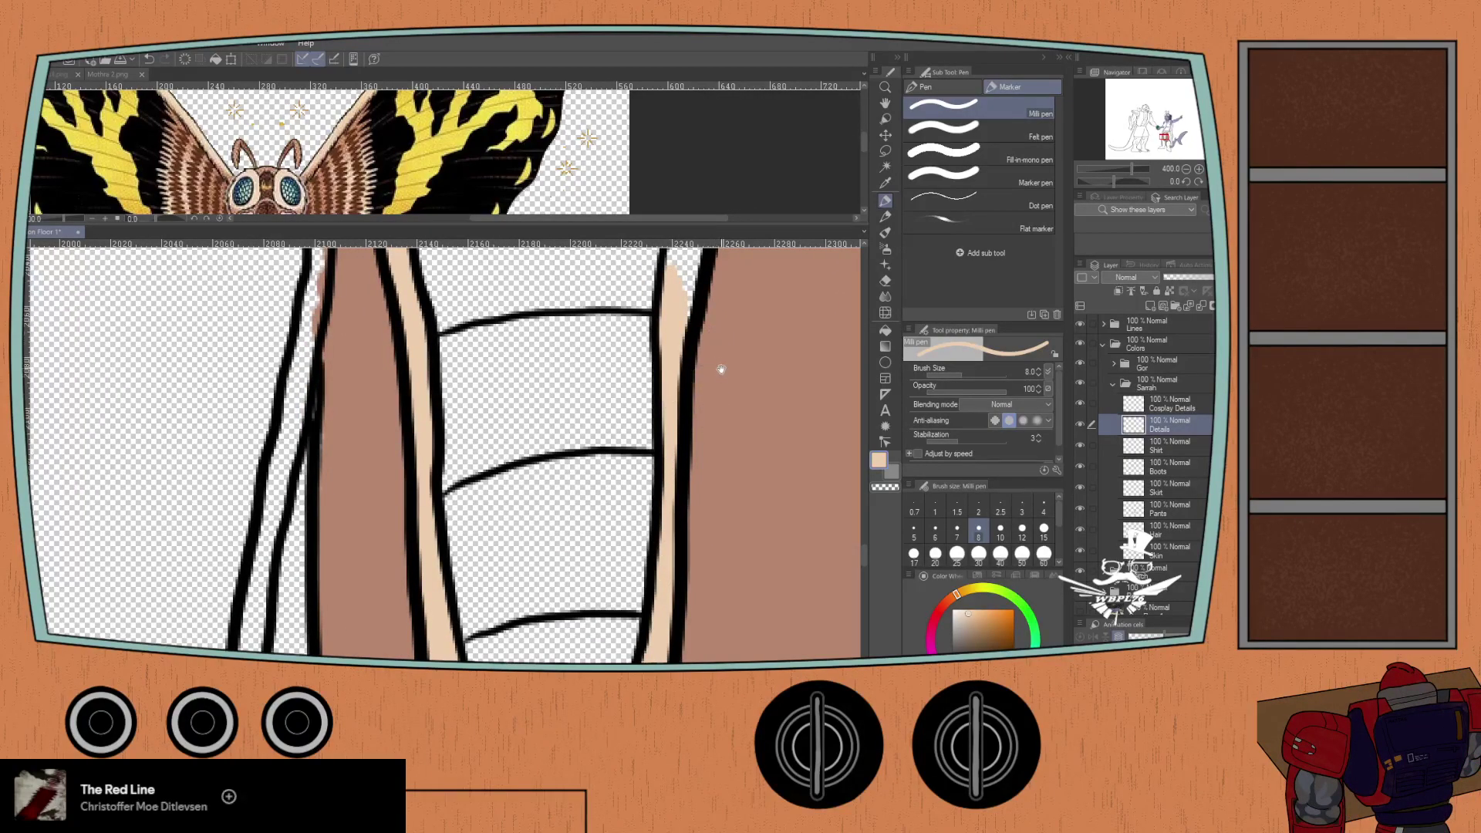
{"action": "left_click_drag", "start_coordinate": [722, 368], "coordinate": [692, 495]}
{"action": "mouse_move", "coordinate": [687, 431]}
{"action": "left_mouse_down"}
{"action": "mouse_move", "coordinate": [682, 506]}
{"action": "mouse_move", "coordinate": [648, 481]}
{"action": "left_mouse_up"}
{"action": "left_click_drag", "start_coordinate": [679, 414], "coordinate": [662, 492]}
{"action": "mouse_move", "coordinate": [684, 422]}
{"action": "left_mouse_down"}
{"action": "mouse_move", "coordinate": [694, 373]}
{"action": "mouse_move", "coordinate": [668, 390]}
{"action": "mouse_move", "coordinate": [665, 376]}
{"action": "mouse_move", "coordinate": [681, 340]}
{"action": "left_mouse_up"}
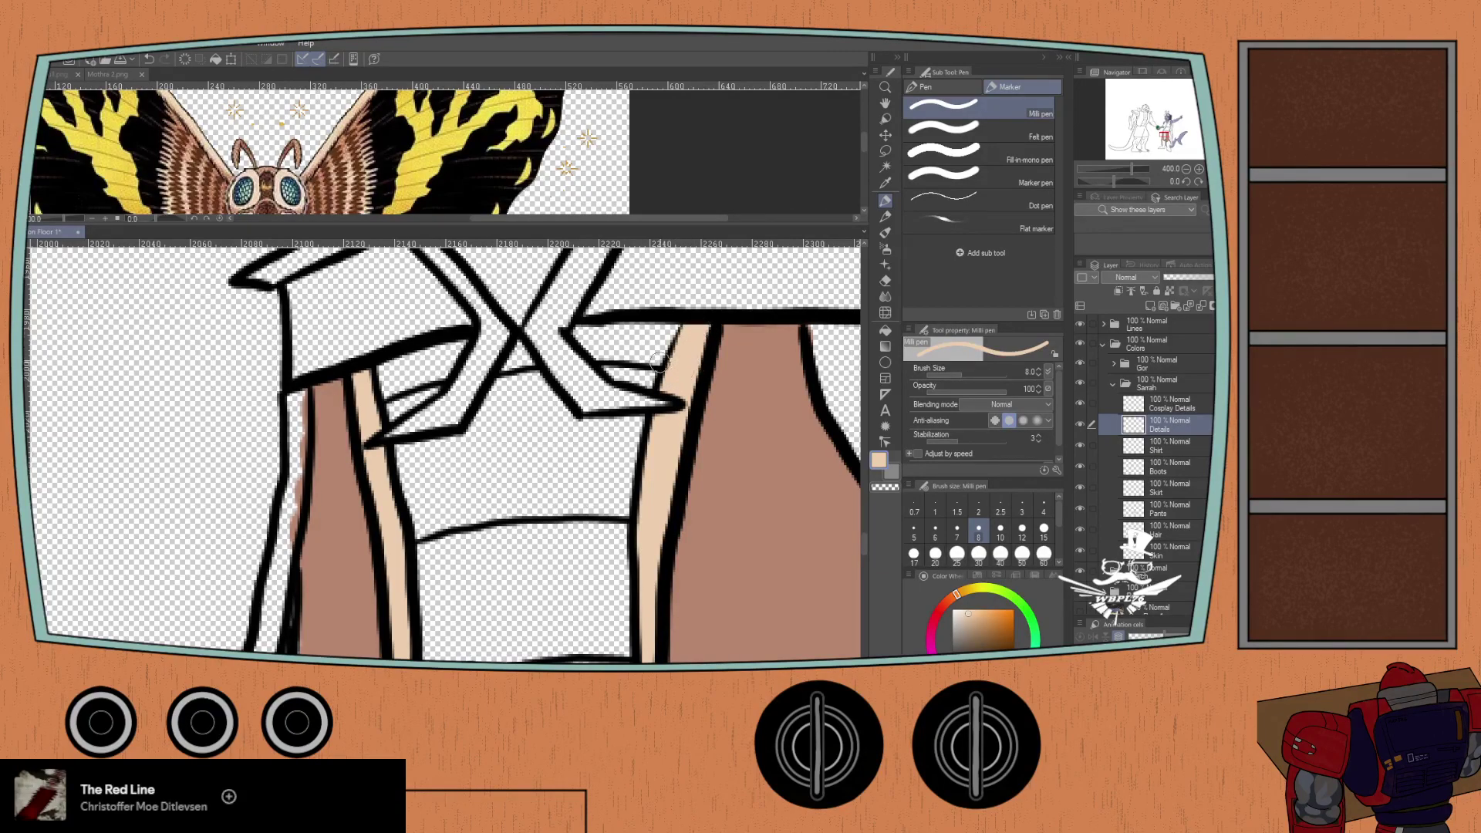
- Activate the Skin layer and pick the lavender skin color from the woman's color set
{"action": "scroll", "coordinate": [561, 456], "scroll_direction": "down", "scroll_amount": 2}
{"action": "scroll", "coordinate": [597, 546], "scroll_direction": "up", "scroll_amount": 2}
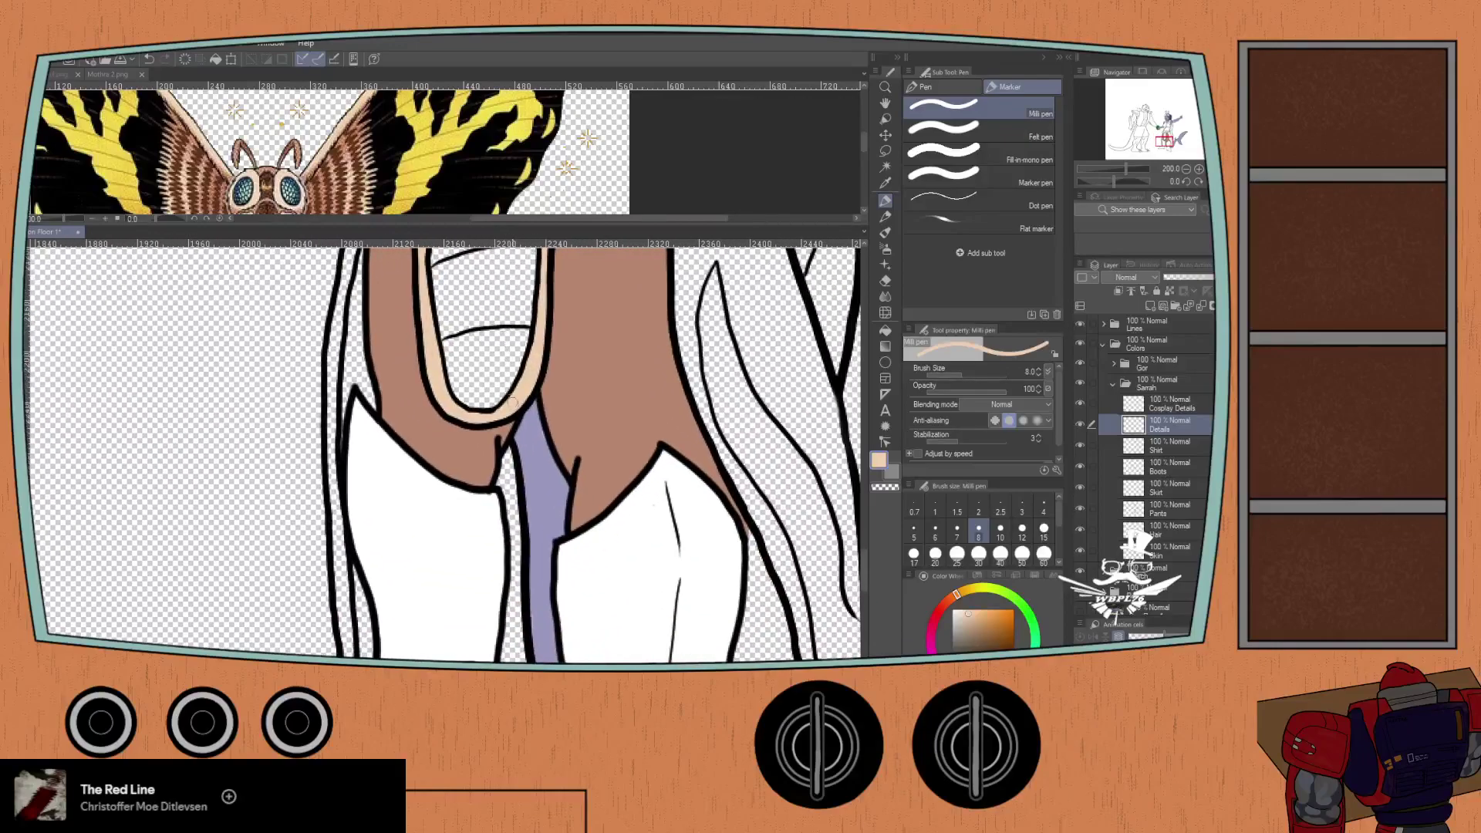
{"action": "left_click", "coordinate": [1153, 557]}
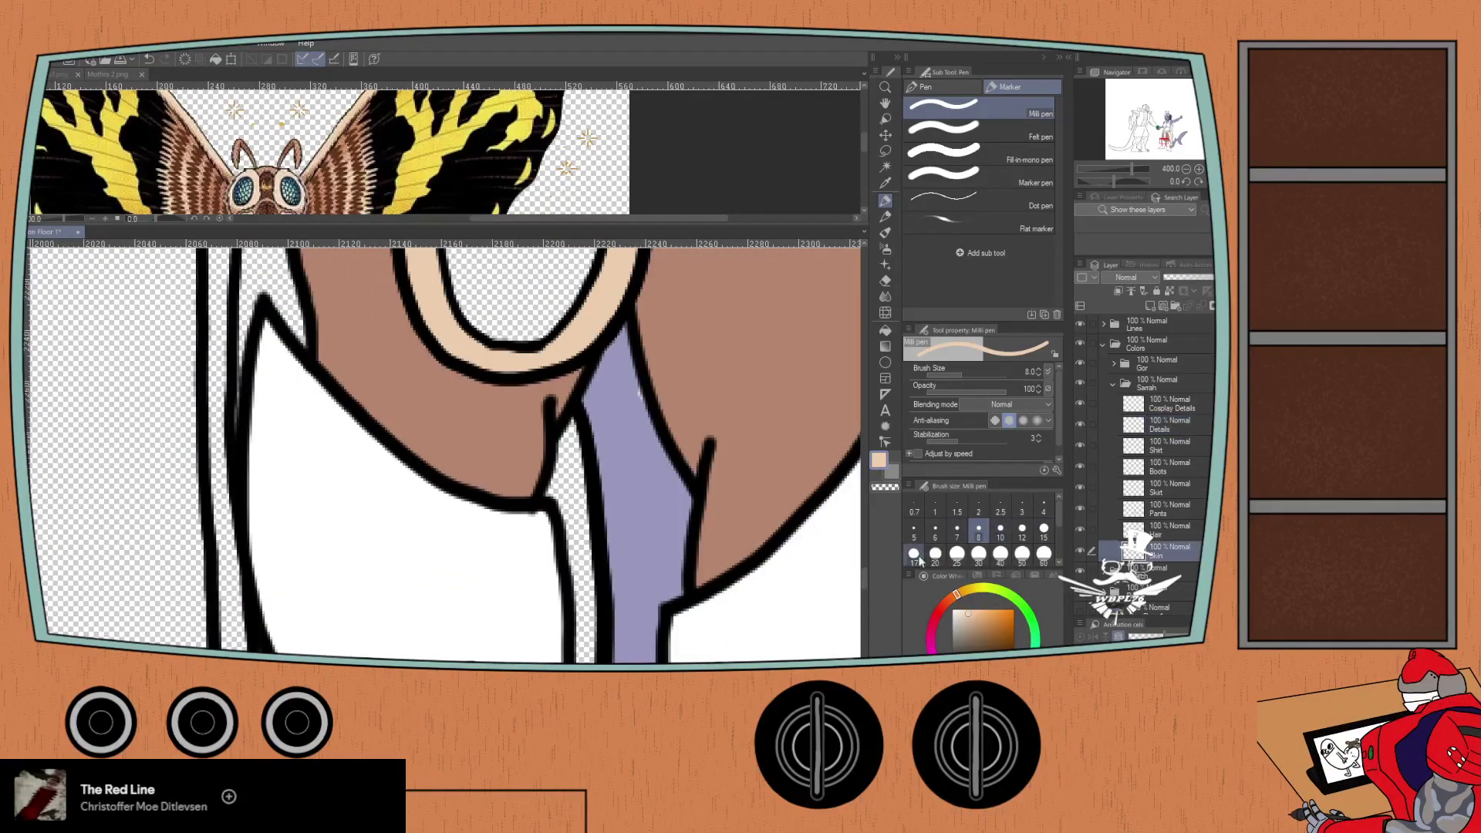
{"action": "left_click", "coordinate": [977, 576]}
{"action": "left_click", "coordinate": [908, 600]}
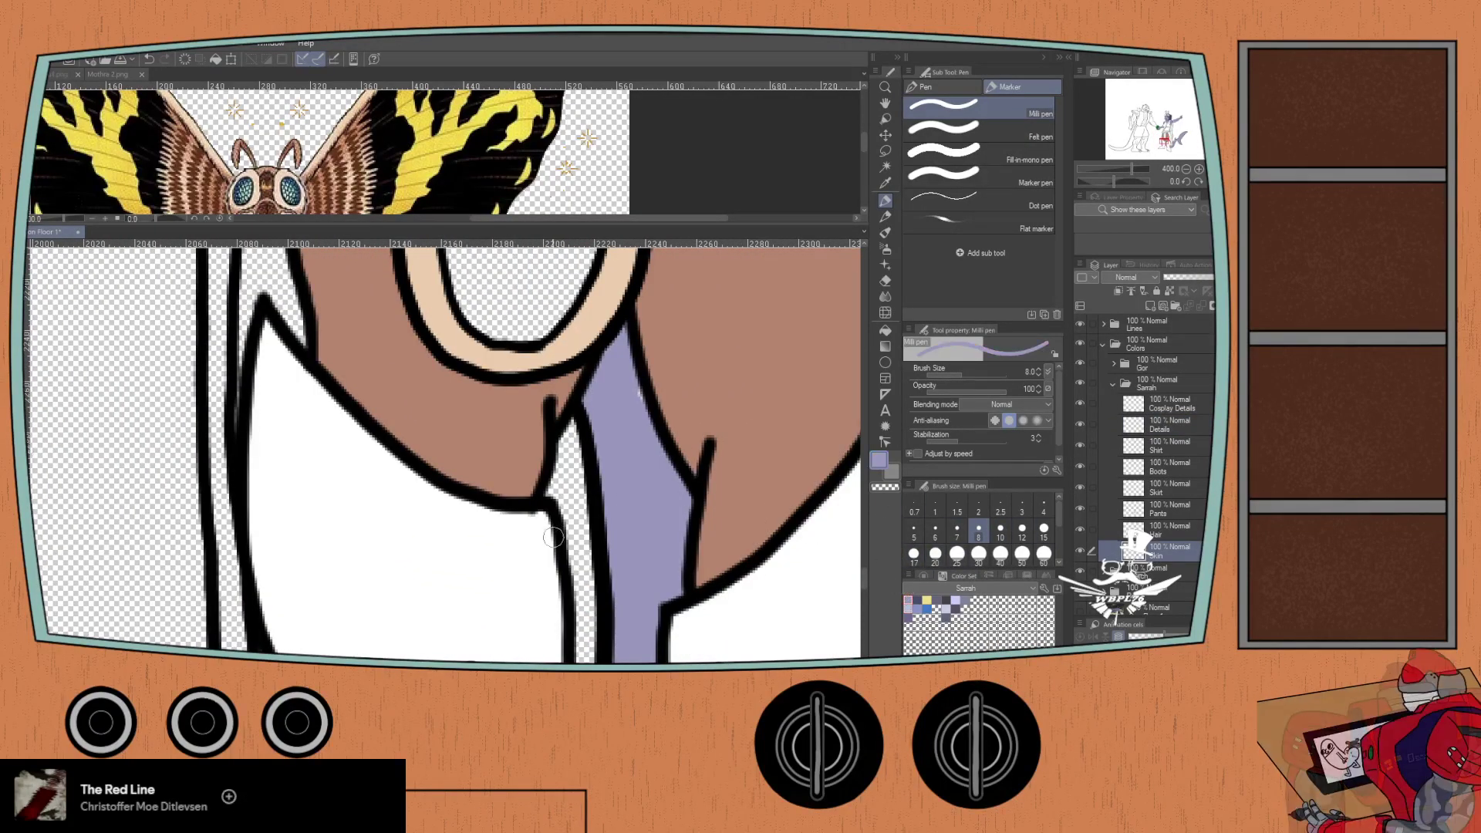
{"action": "scroll", "coordinate": [457, 439], "scroll_direction": "down", "scroll_amount": 4}
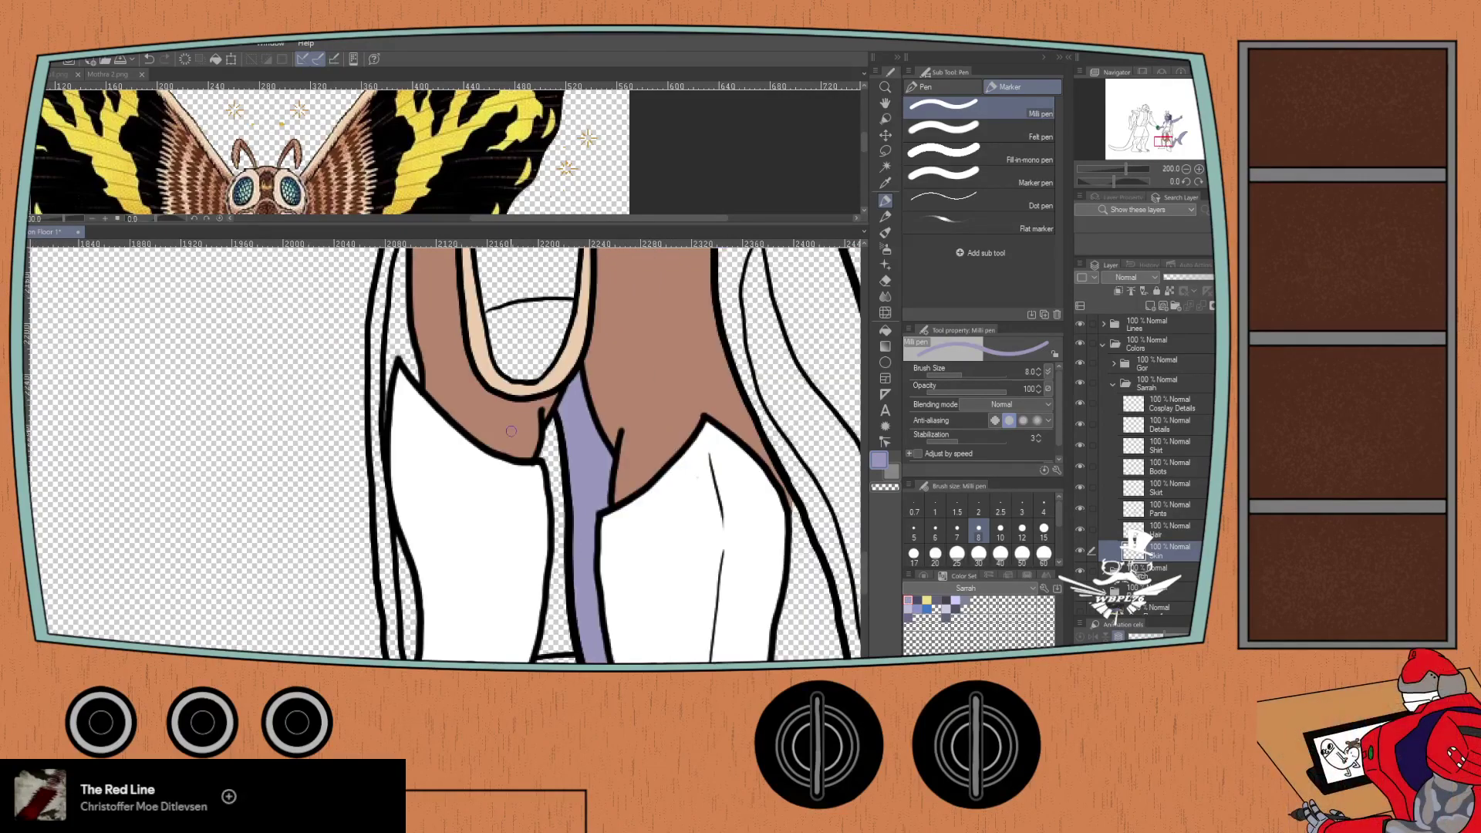
{"action": "scroll", "coordinate": [457, 440], "scroll_direction": "up", "scroll_amount": 3}
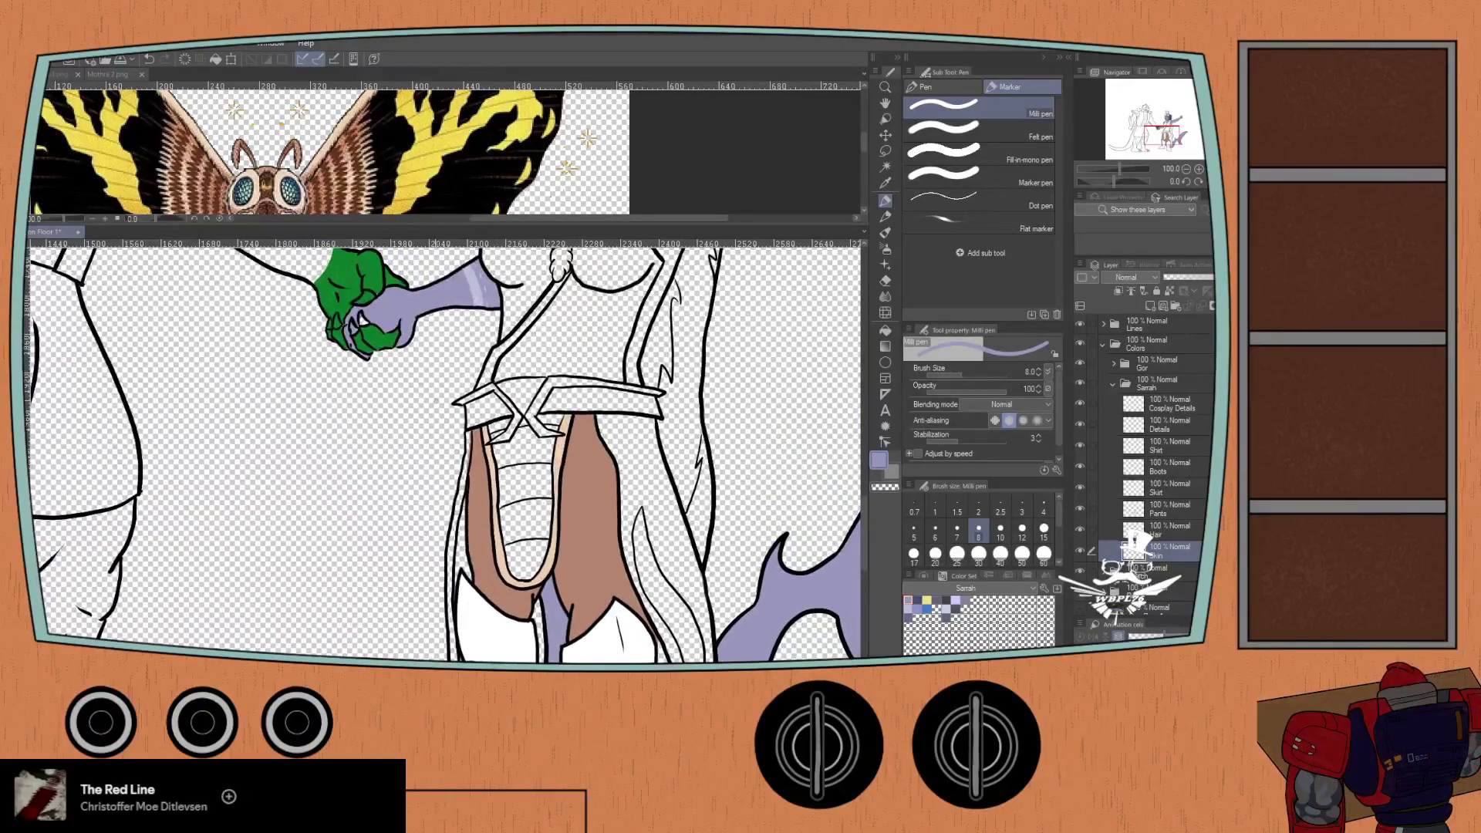
- Sample a reddish brown from Mothra's abdomen in the Mothra 2 reference image
{"action": "left_click", "coordinate": [111, 79]}
{"action": "left_click_drag", "start_coordinate": [171, 146], "coordinate": [201, 109]}
{"action": "left_click_drag", "start_coordinate": [204, 199], "coordinate": [263, 168]}
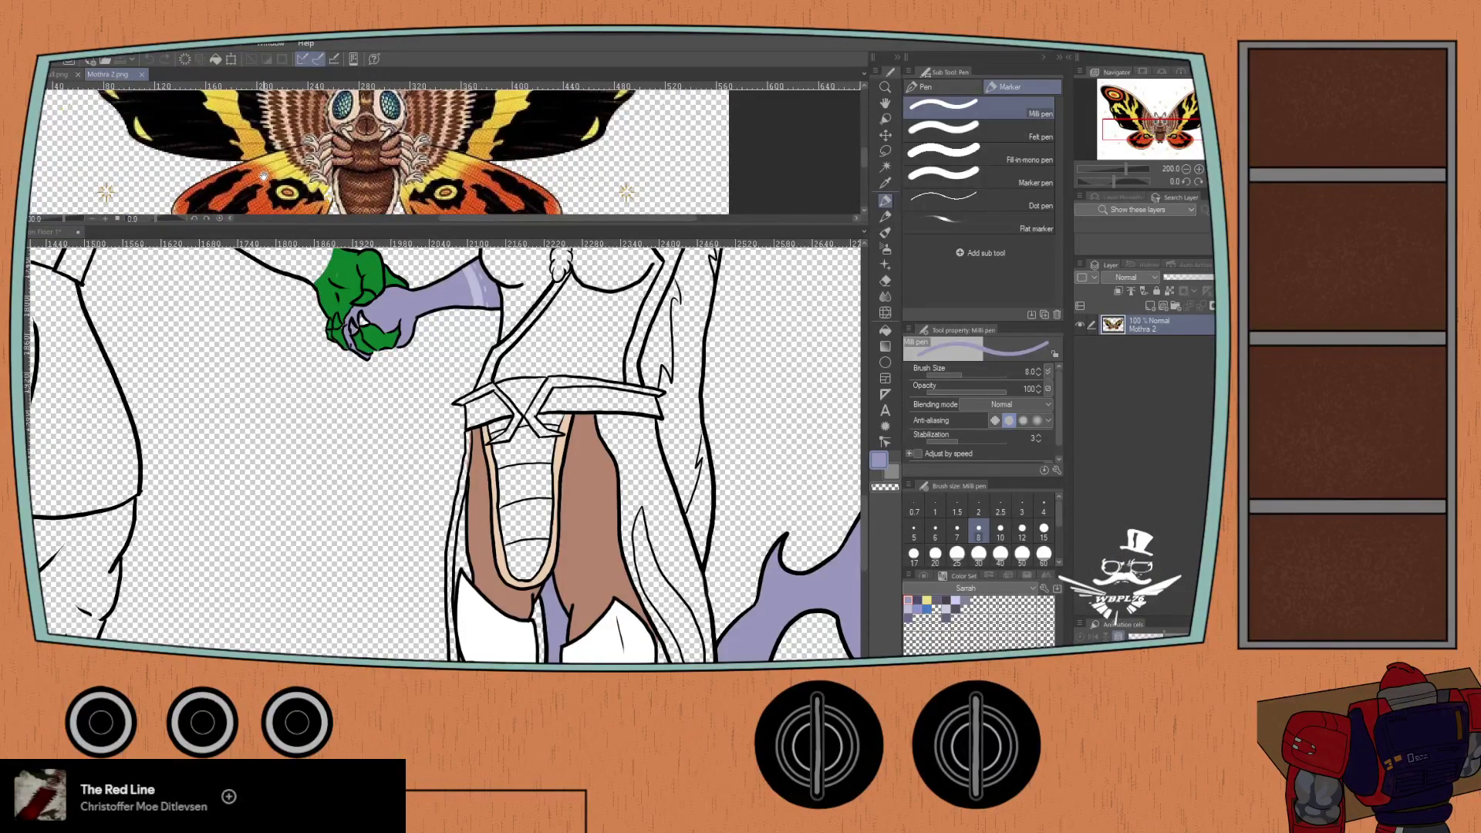
{"action": "scroll", "coordinate": [474, 173], "scroll_direction": "up", "scroll_amount": 6}
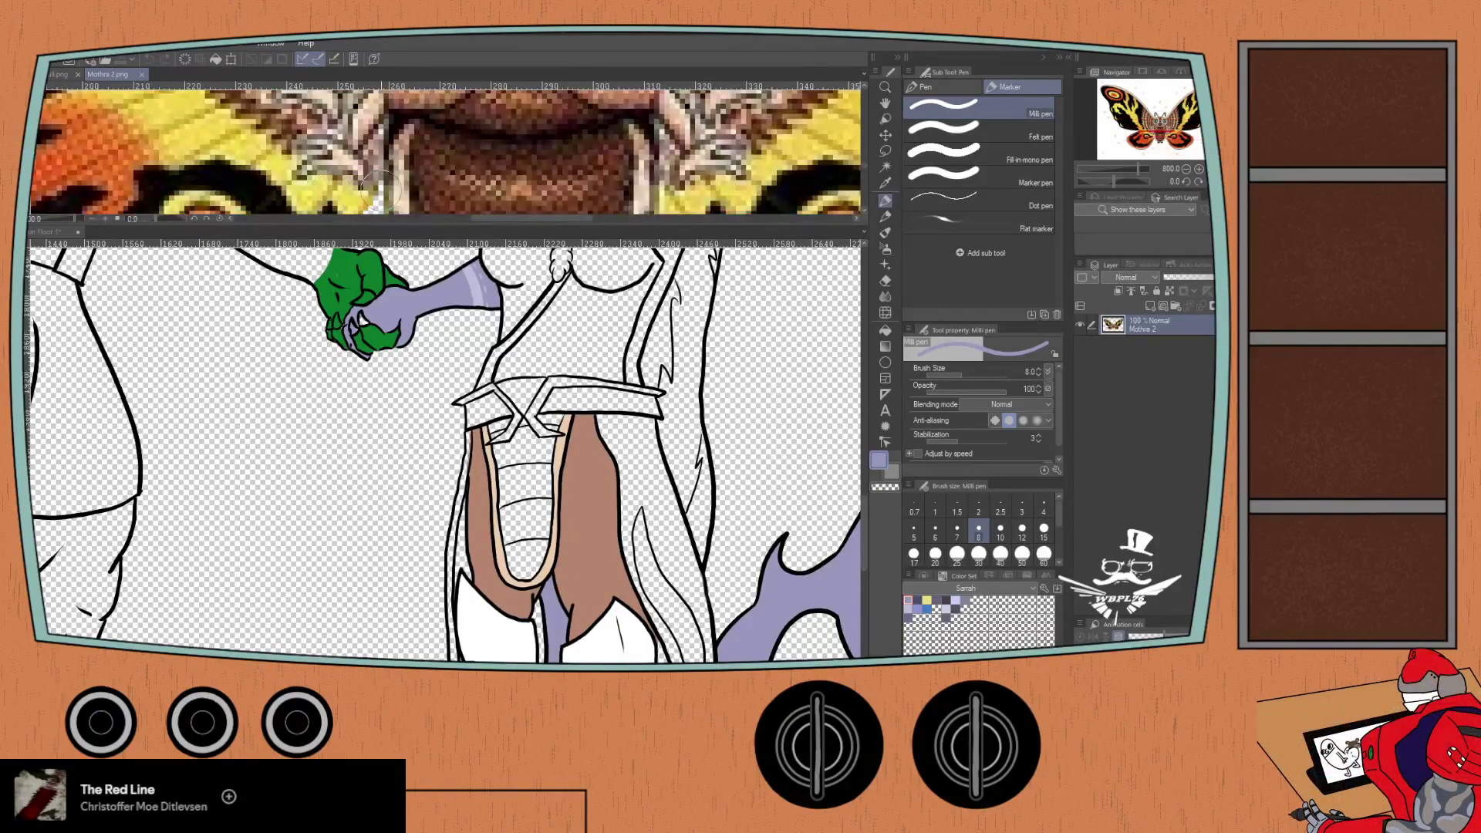
{"action": "left_click_drag", "start_coordinate": [475, 173], "coordinate": [448, 162]}
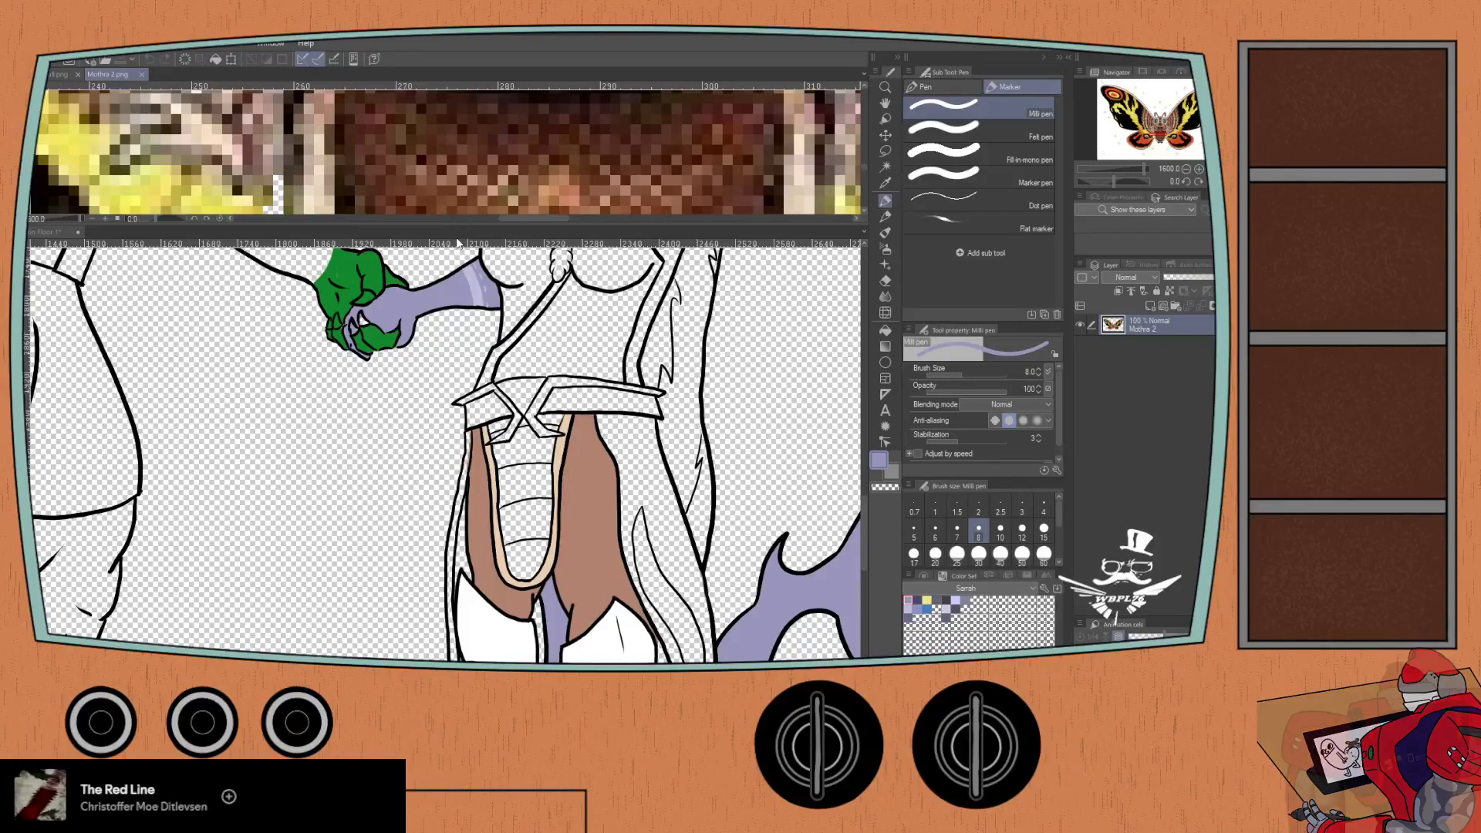
{"action": "key", "text": "i"}
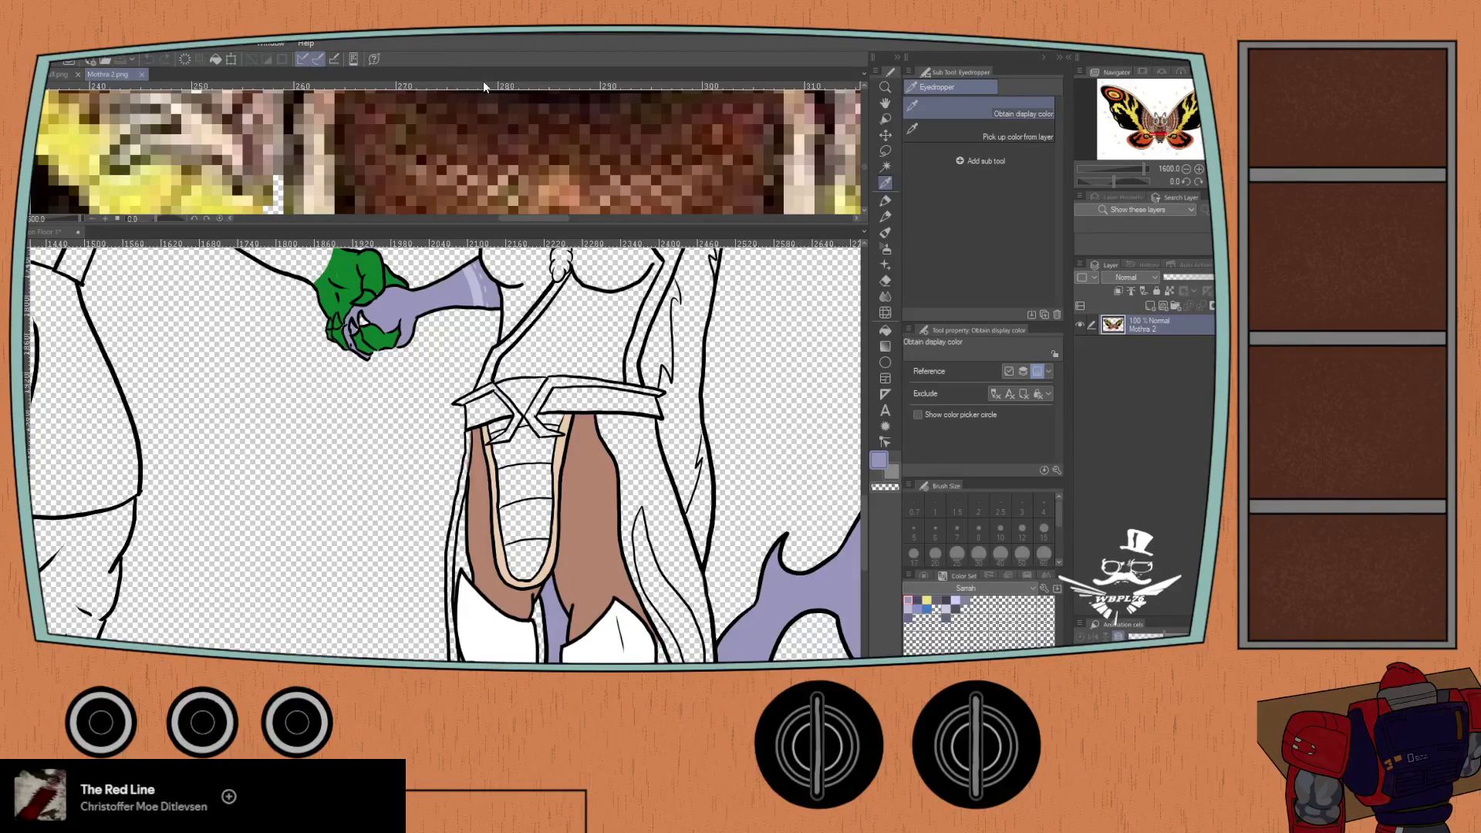
{"action": "scroll", "coordinate": [484, 83], "scroll_direction": "up", "scroll_amount": 1}
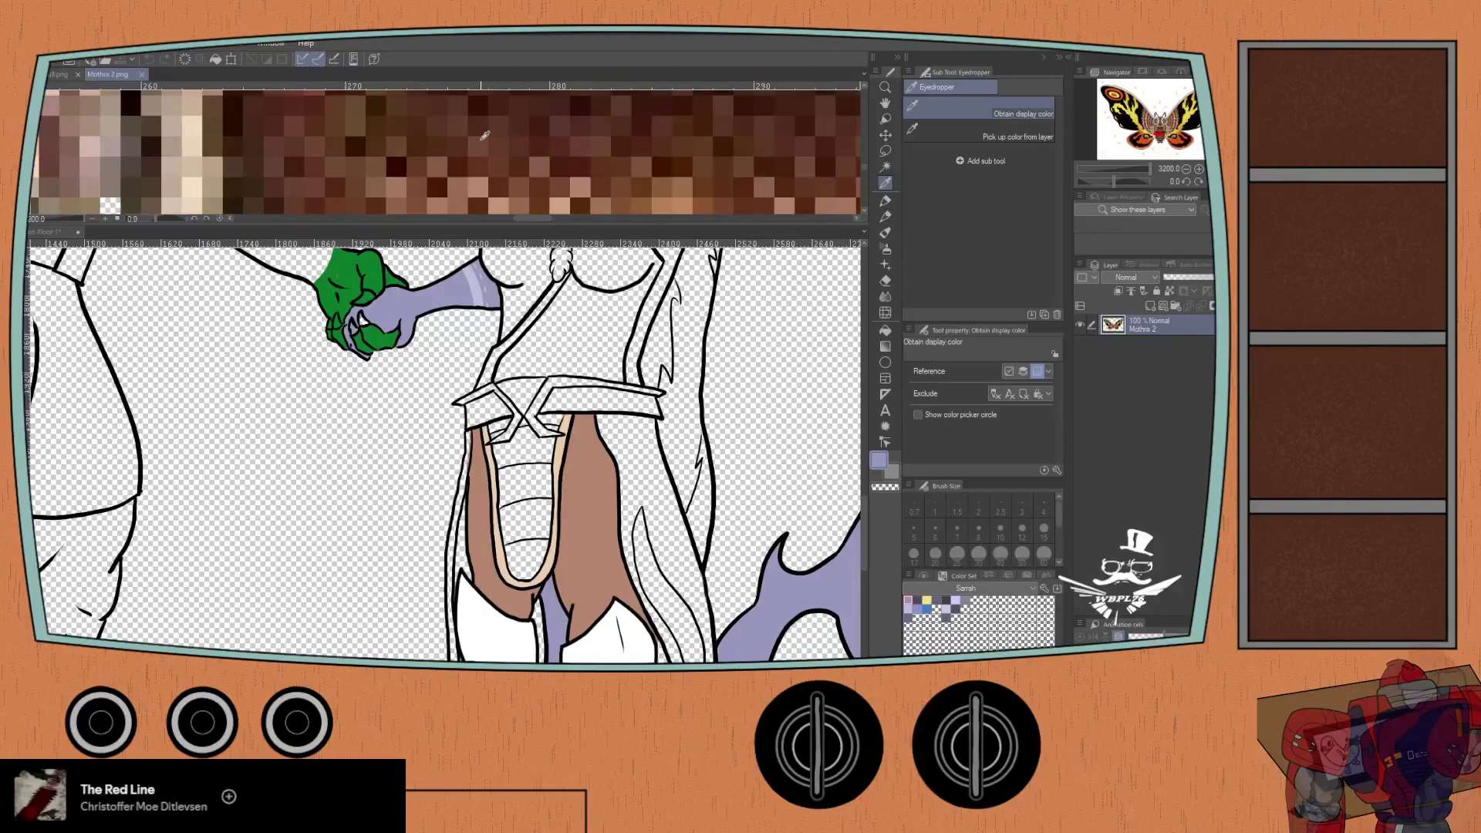
{"action": "scroll", "coordinate": [480, 140], "scroll_direction": "down", "scroll_amount": 1}
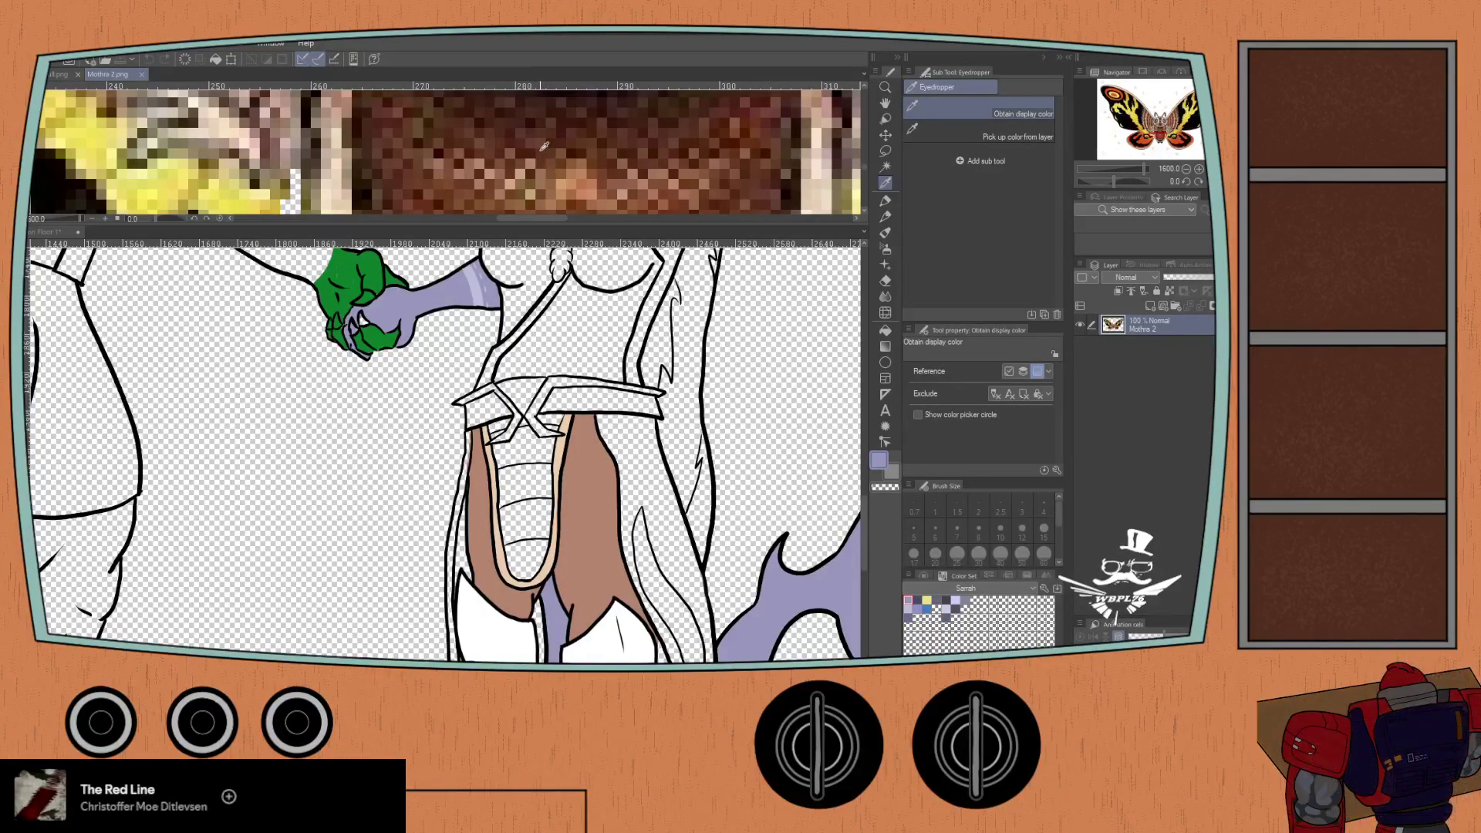
{"action": "left_click", "coordinate": [554, 168]}
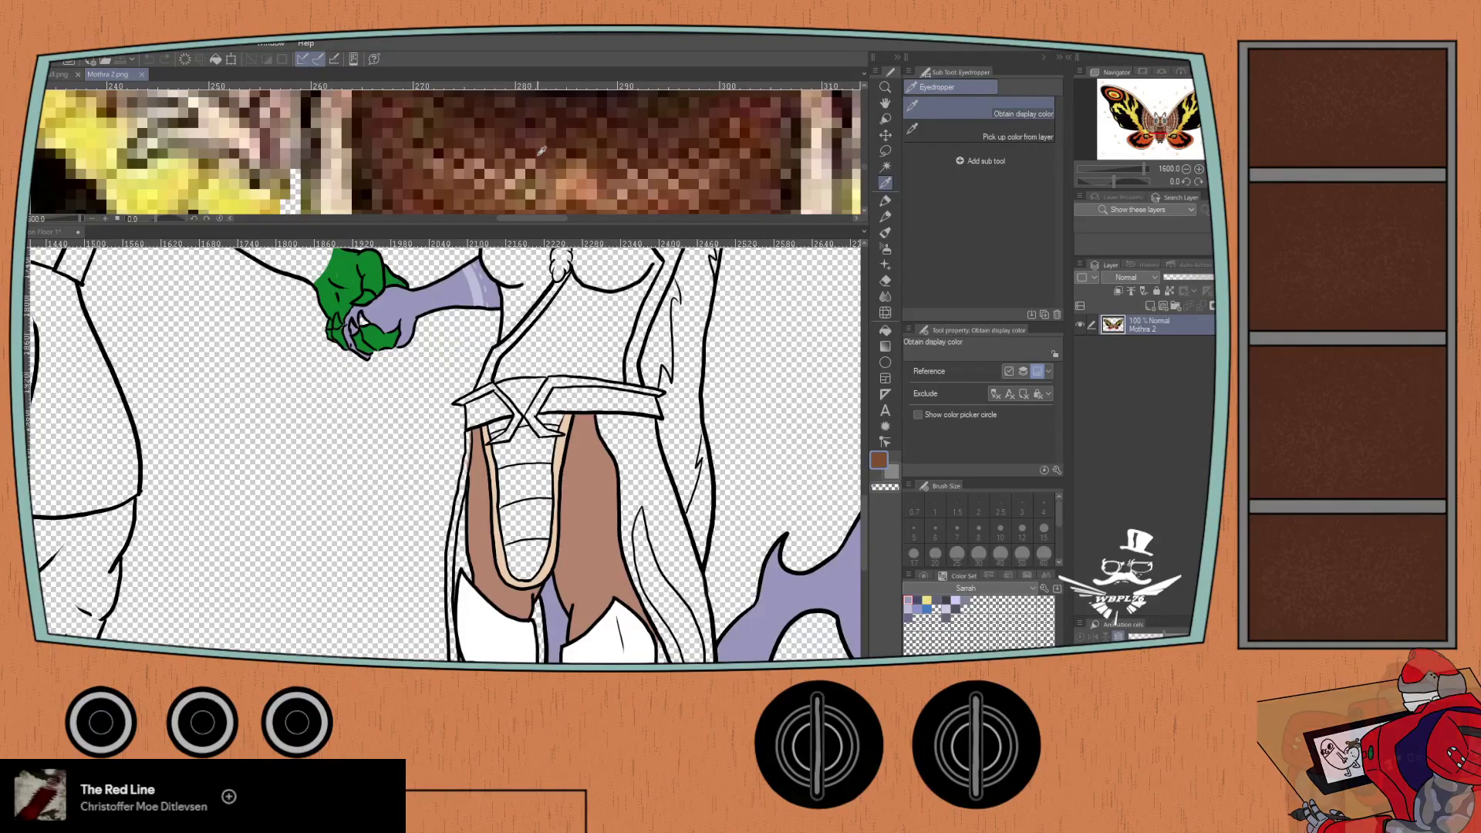
- On the Skirt layer, outline the lower inside of the skirt's front panel in the sampled brown with the Milli pen at size 12
{"action": "left_click", "coordinate": [48, 237]}
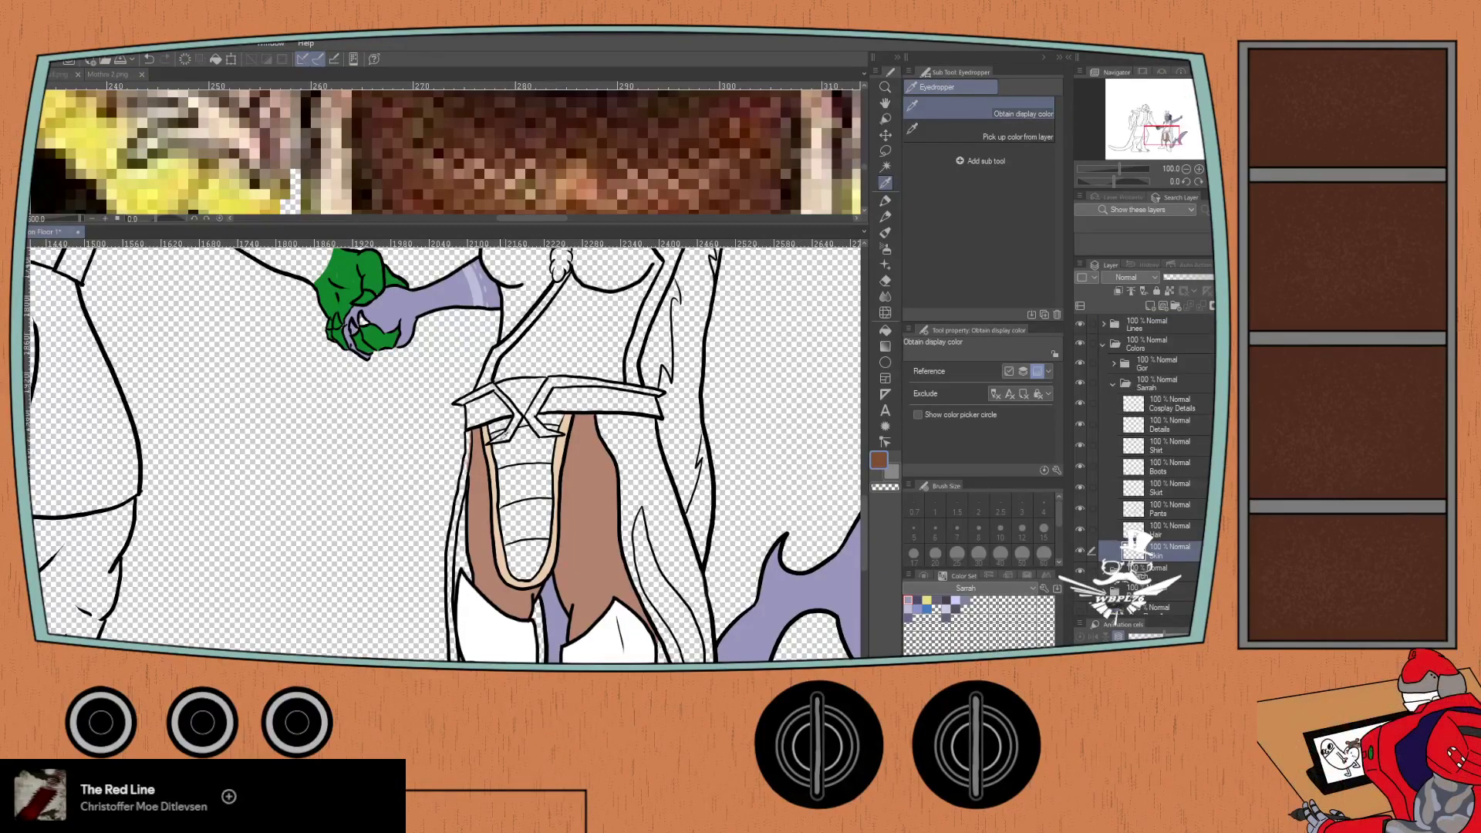
{"action": "left_click", "coordinate": [1144, 485]}
{"action": "scroll", "coordinate": [501, 420], "scroll_direction": "up", "scroll_amount": 1}
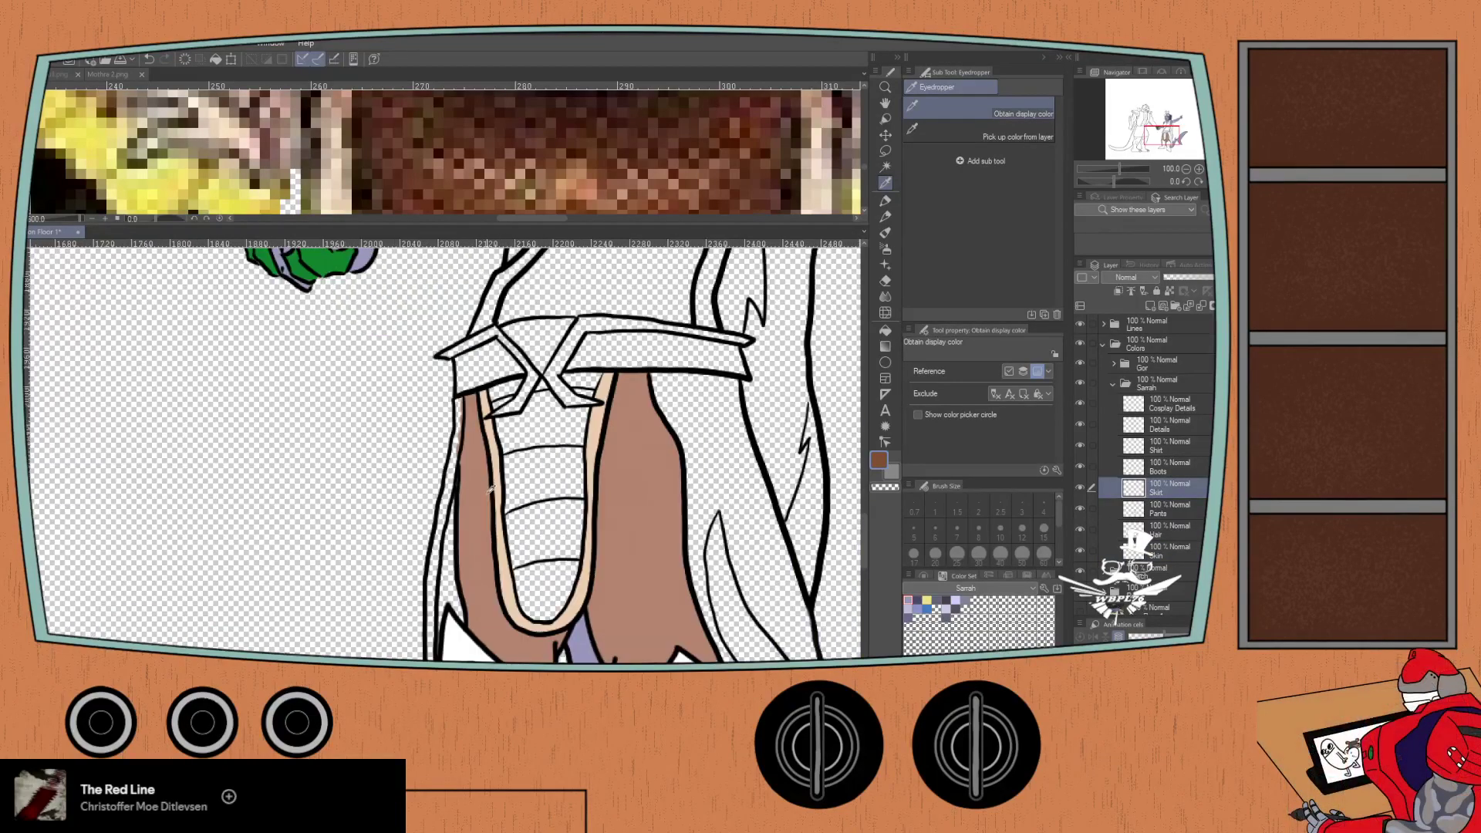
{"action": "key", "text": "p"}
{"action": "left_click", "coordinate": [1021, 529]}
{"action": "scroll", "coordinate": [532, 432], "scroll_direction": "up", "scroll_amount": 1}
{"action": "mouse_move", "coordinate": [502, 436]}
{"action": "left_mouse_down"}
{"action": "mouse_move", "coordinate": [511, 530]}
{"action": "mouse_move", "coordinate": [513, 465]}
{"action": "mouse_move", "coordinate": [522, 551]}
{"action": "mouse_move", "coordinate": [556, 631]}
{"action": "mouse_move", "coordinate": [621, 640]}
{"action": "mouse_move", "coordinate": [661, 593]}
{"action": "mouse_move", "coordinate": [686, 503]}
{"action": "mouse_move", "coordinate": [691, 395]}
{"action": "left_mouse_up"}
{"action": "scroll", "coordinate": [510, 471], "scroll_direction": "up", "scroll_amount": 2}
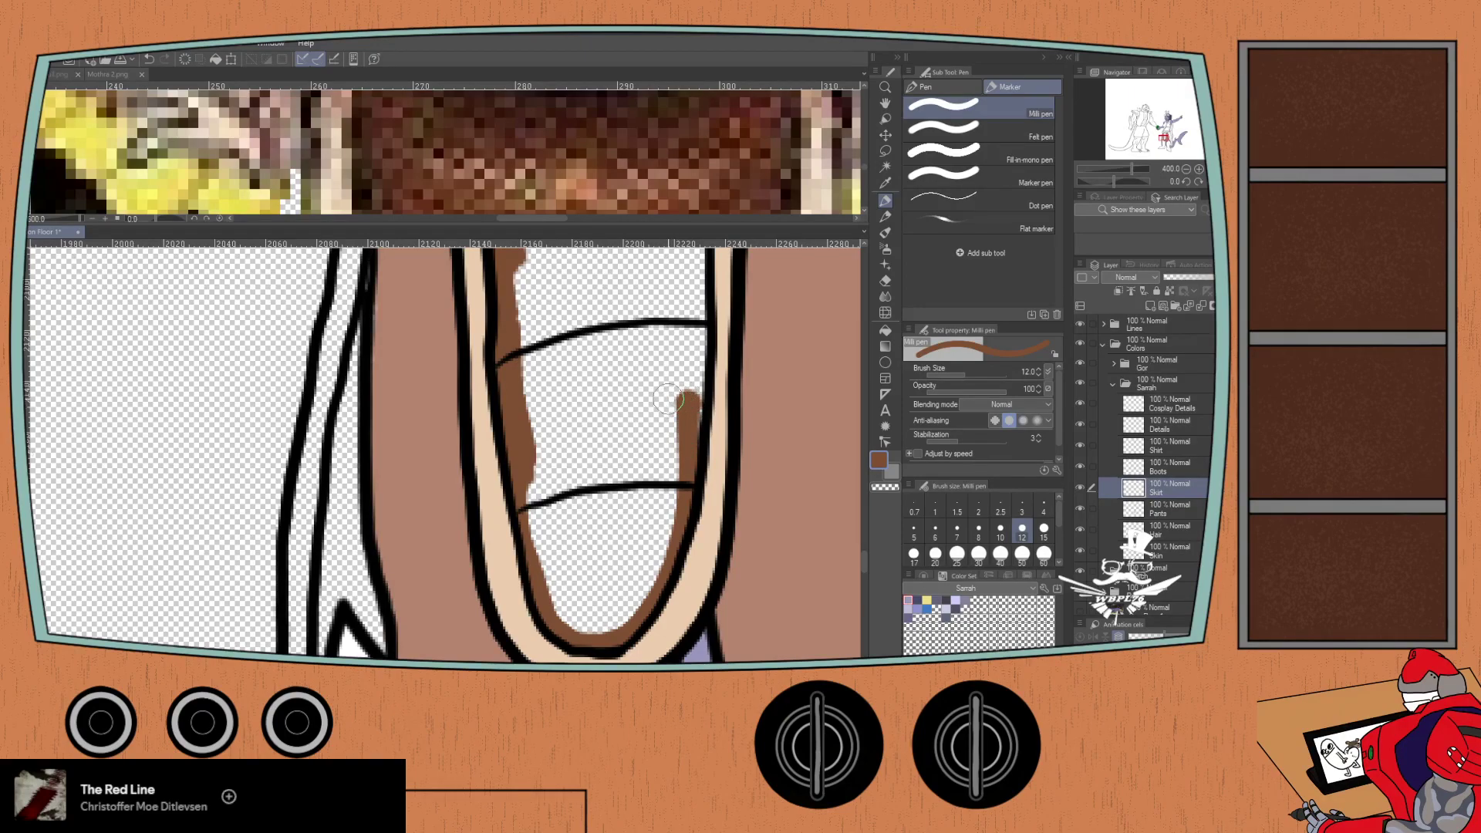
{"action": "mouse_move", "coordinate": [659, 298]}
{"action": "left_mouse_down"}
{"action": "mouse_move", "coordinate": [641, 384]}
{"action": "mouse_move", "coordinate": [683, 549]}
{"action": "left_mouse_up"}
{"action": "mouse_move", "coordinate": [678, 382]}
{"action": "left_mouse_down"}
{"action": "mouse_move", "coordinate": [681, 465]}
{"action": "mouse_move", "coordinate": [687, 432]}
{"action": "left_mouse_up"}
- Extend the brown outline up the panel's sides and across the area beneath the belt knot to close the shape
{"action": "scroll", "coordinate": [688, 436], "scroll_direction": "down", "scroll_amount": 2}
{"action": "left_click_drag", "start_coordinate": [688, 357], "coordinate": [684, 395]}
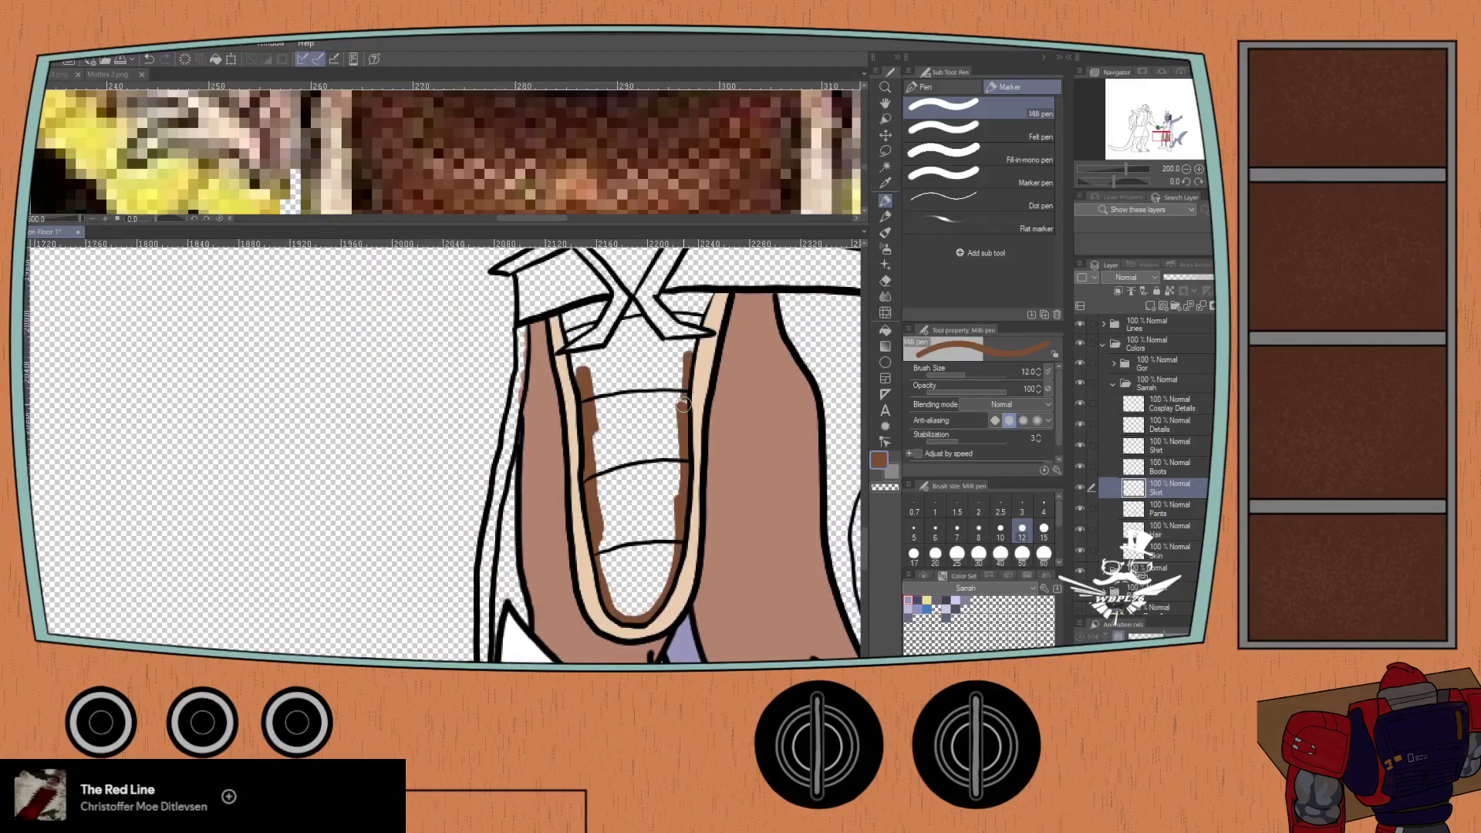
{"action": "left_click_drag", "start_coordinate": [690, 344], "coordinate": [669, 346]}
{"action": "mouse_move", "coordinate": [705, 299]}
{"action": "left_mouse_down"}
{"action": "mouse_move", "coordinate": [695, 330]}
{"action": "mouse_move", "coordinate": [710, 321]}
{"action": "mouse_move", "coordinate": [657, 324]}
{"action": "mouse_move", "coordinate": [699, 371]}
{"action": "mouse_move", "coordinate": [720, 348]}
{"action": "mouse_move", "coordinate": [683, 337]}
{"action": "mouse_move", "coordinate": [706, 358]}
{"action": "mouse_move", "coordinate": [674, 397]}
{"action": "left_mouse_up"}
{"action": "scroll", "coordinate": [667, 268], "scroll_direction": "up", "scroll_amount": 2}
{"action": "mouse_move", "coordinate": [549, 330]}
{"action": "left_mouse_down"}
{"action": "mouse_move", "coordinate": [489, 472]}
{"action": "mouse_move", "coordinate": [466, 367]}
{"action": "mouse_move", "coordinate": [542, 337]}
{"action": "mouse_move", "coordinate": [497, 356]}
{"action": "mouse_move", "coordinate": [482, 400]}
{"action": "mouse_move", "coordinate": [534, 342]}
{"action": "mouse_move", "coordinate": [496, 399]}
{"action": "mouse_move", "coordinate": [565, 350]}
{"action": "mouse_move", "coordinate": [631, 351]}
{"action": "left_mouse_up"}
{"action": "scroll", "coordinate": [510, 480], "scroll_direction": "down", "scroll_amount": 2}
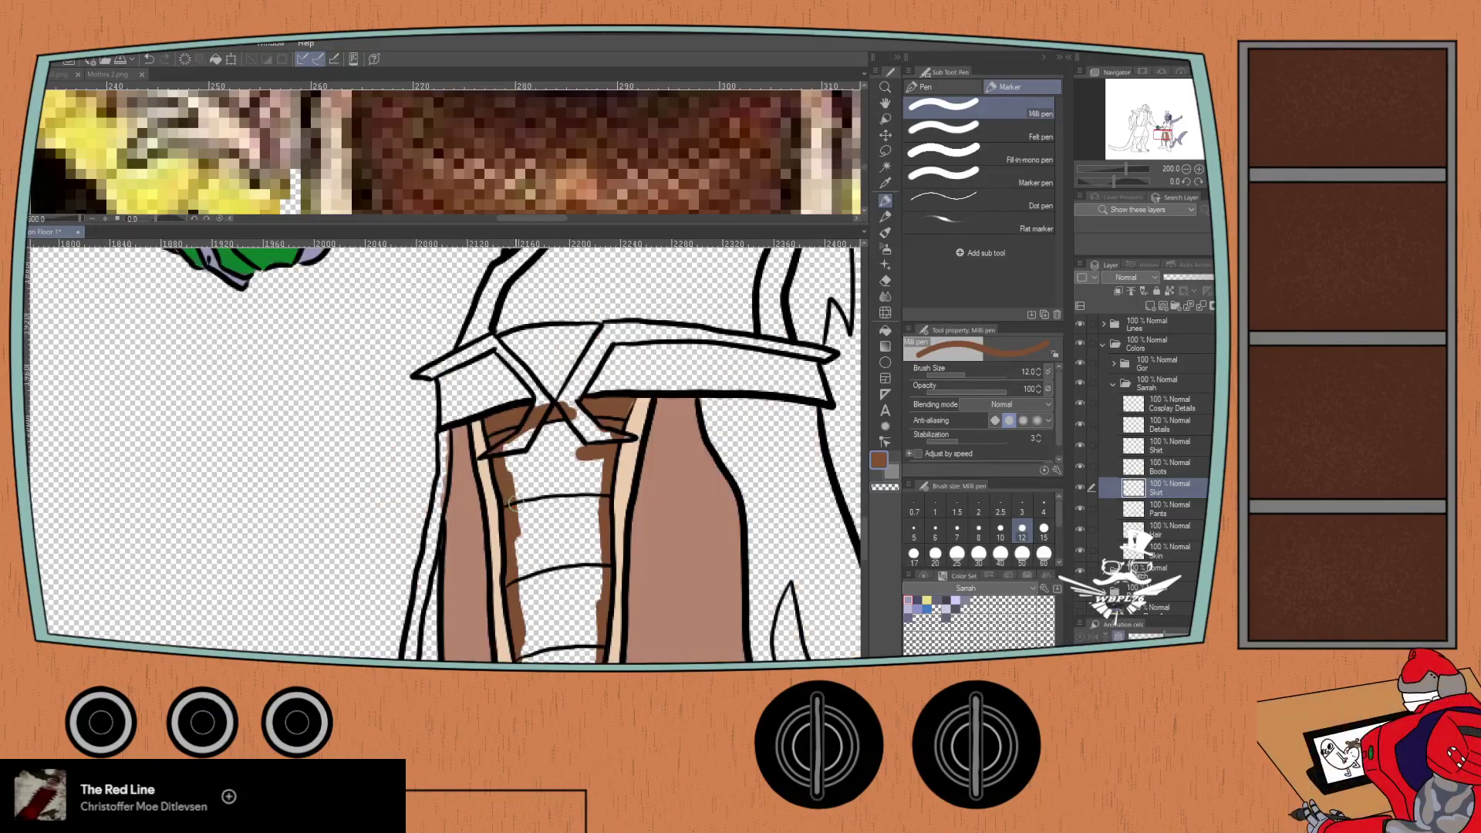
{"action": "left_click_drag", "start_coordinate": [525, 524], "coordinate": [522, 424]}
- Fill the outlined front panel with the brown and touch up the remaining gaps around the belt knot
{"action": "key", "text": "g"}
{"action": "key", "text": "g"}
{"action": "left_click", "coordinate": [551, 436]}
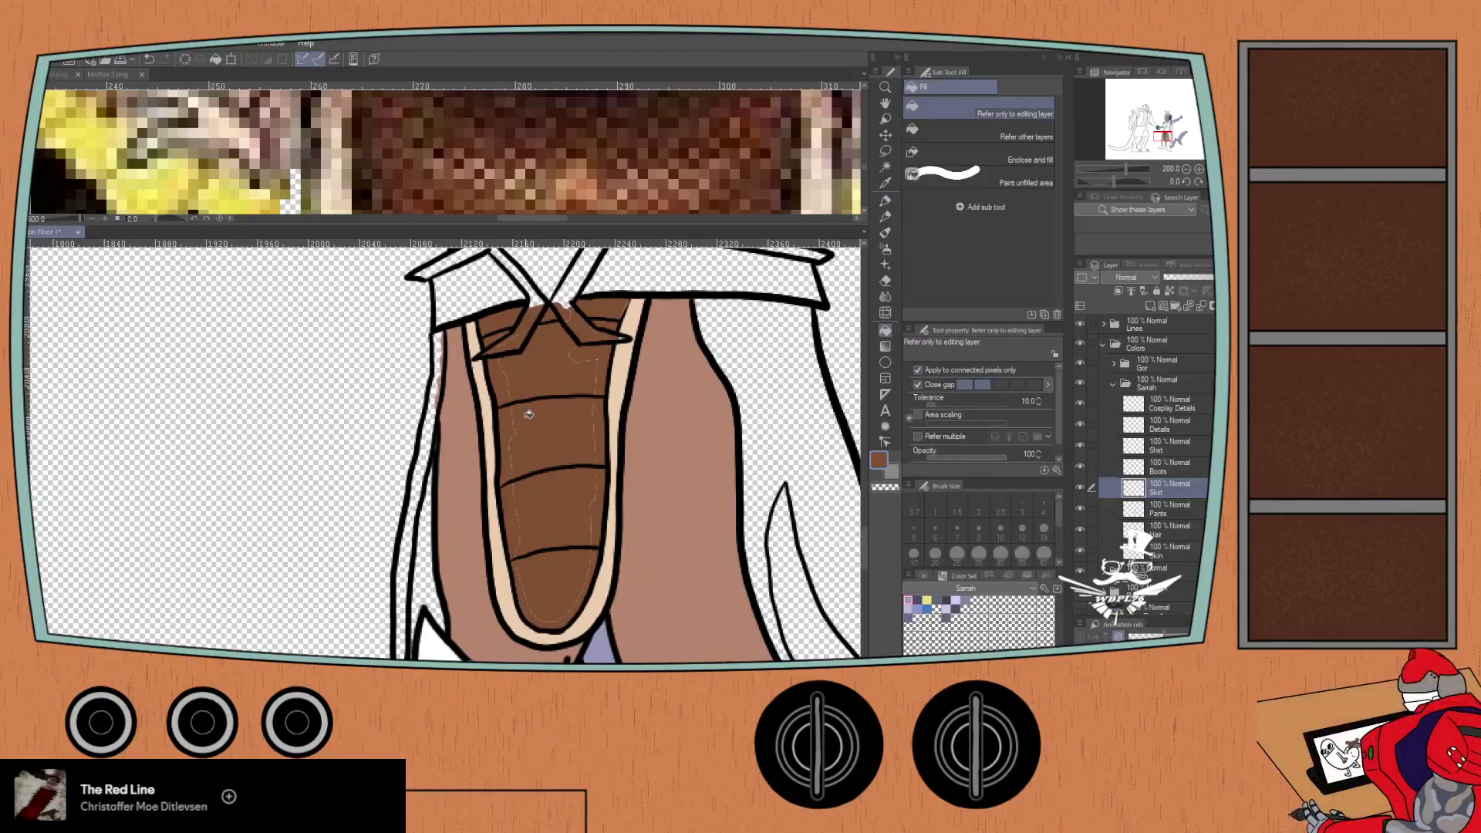
{"action": "key", "text": "p"}
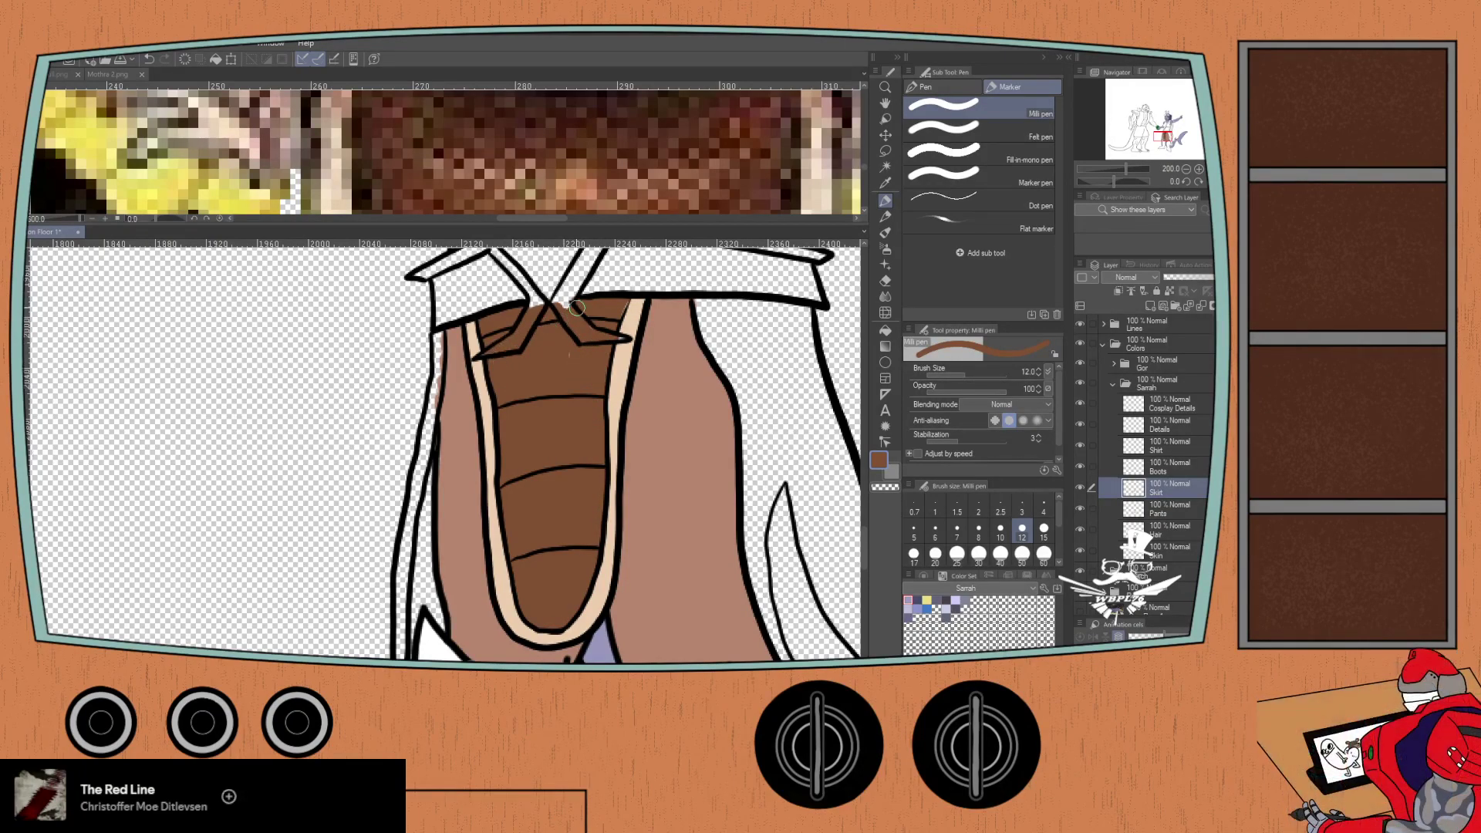
{"action": "scroll", "coordinate": [603, 295], "scroll_direction": "up", "scroll_amount": 2}
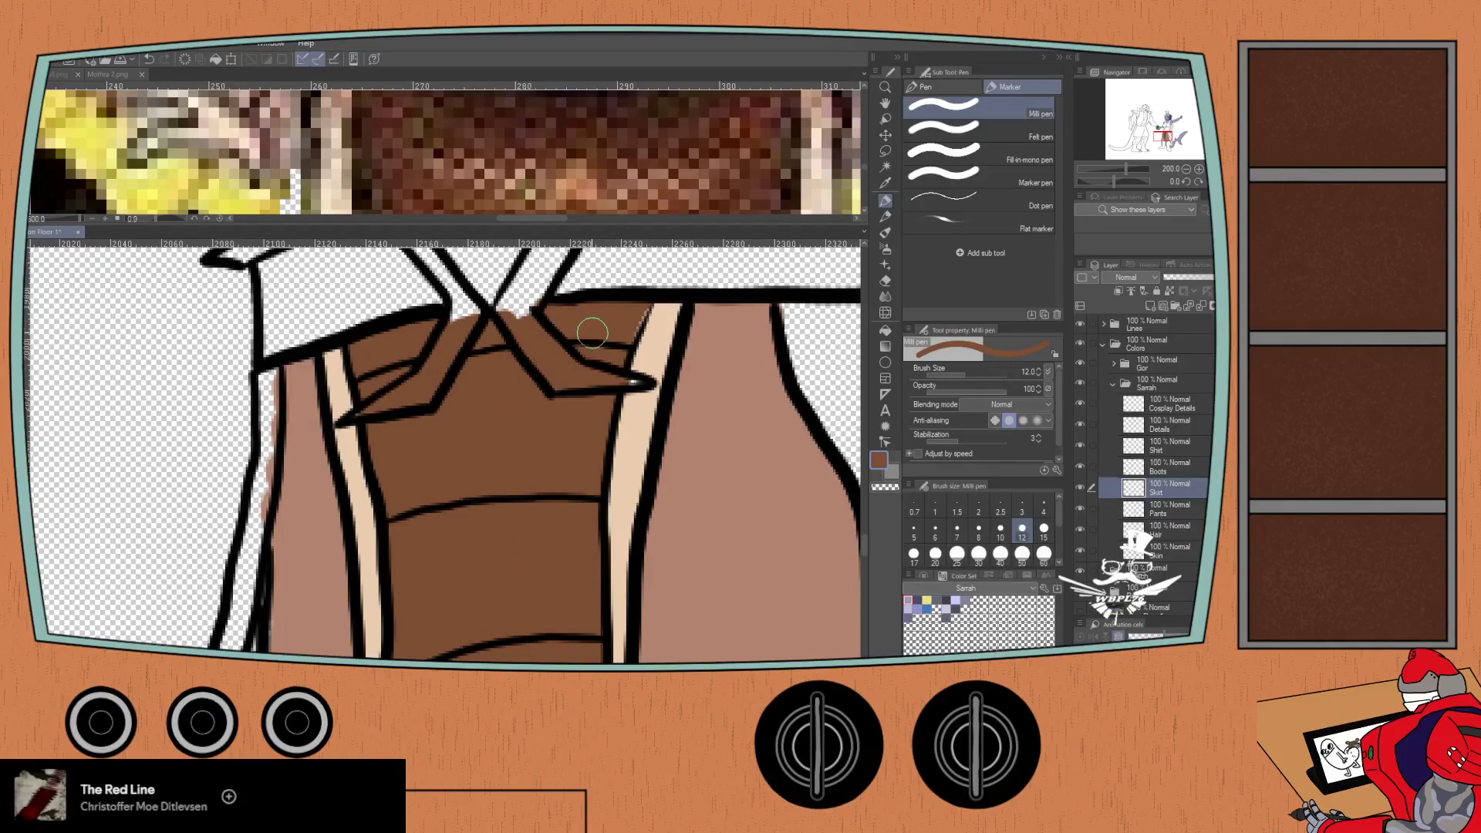
{"action": "scroll", "coordinate": [212, 344], "scroll_direction": "down", "scroll_amount": 1}
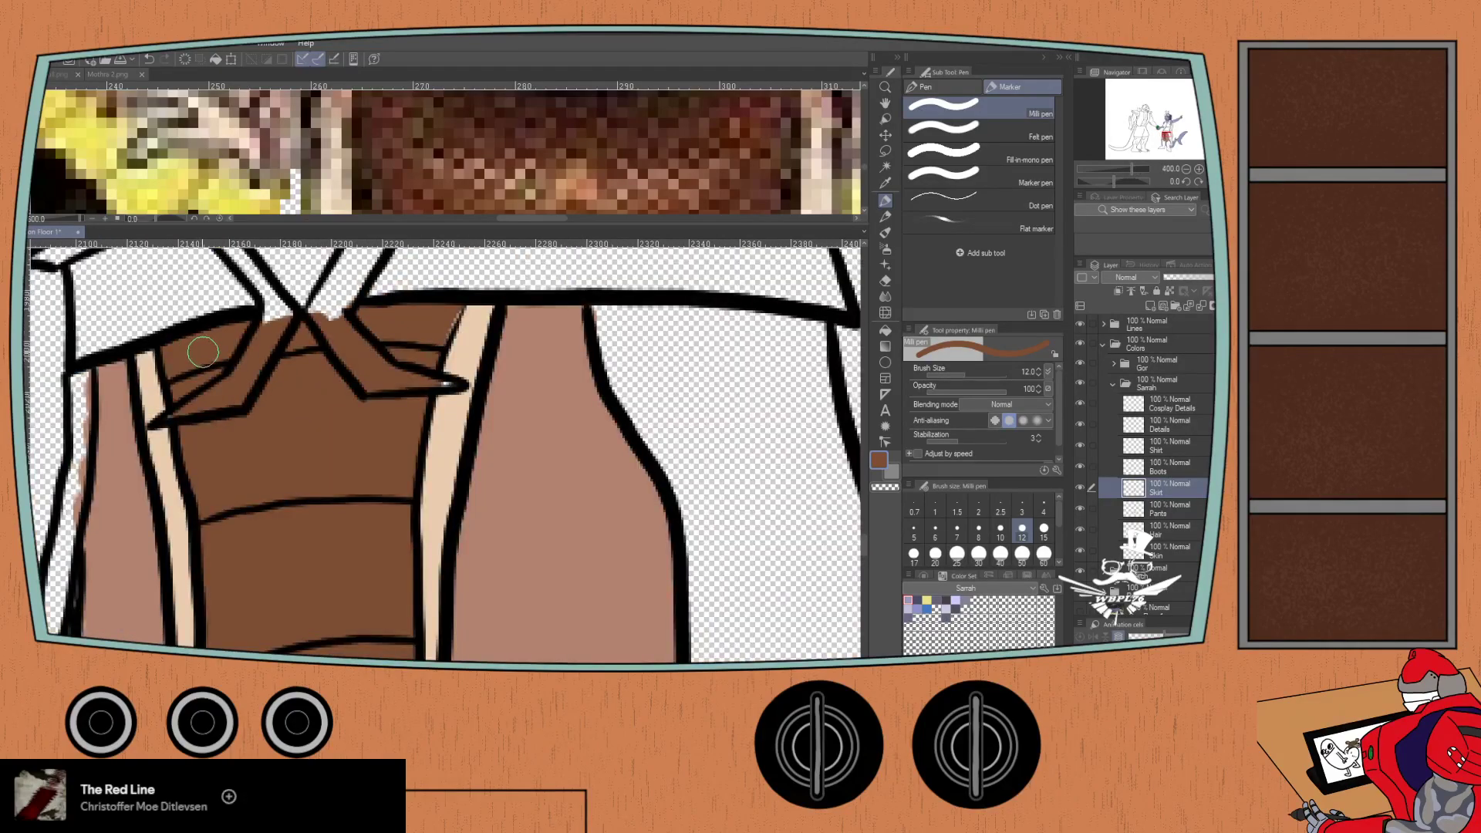
- On the Details layer, clean up the top of the peach border below the belt with the Hard eraser at size 6
{"action": "left_click", "coordinate": [1153, 431]}
{"action": "key", "text": "e"}
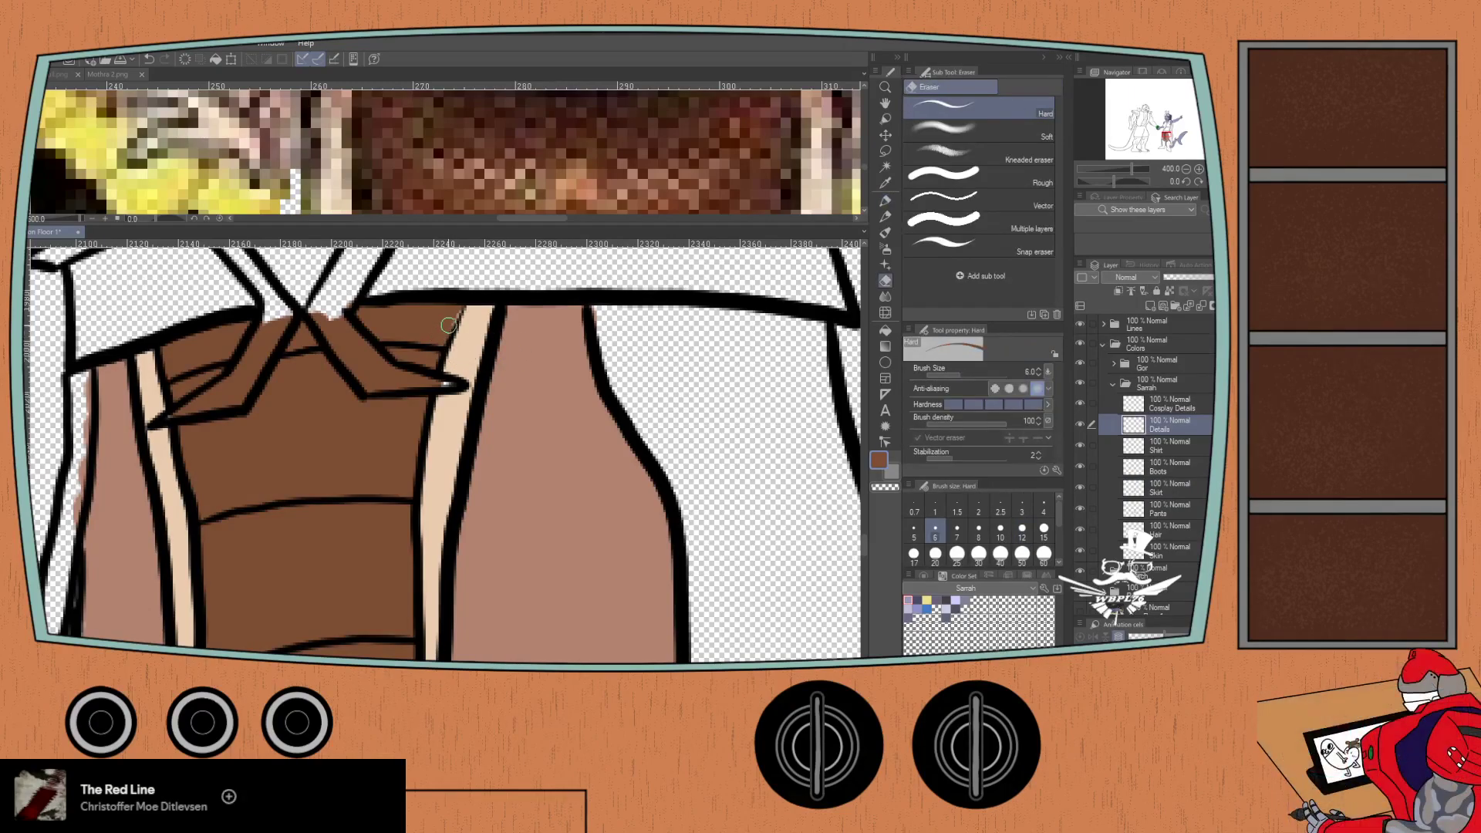
{"action": "scroll", "coordinate": [210, 399], "scroll_direction": "down", "scroll_amount": 2}
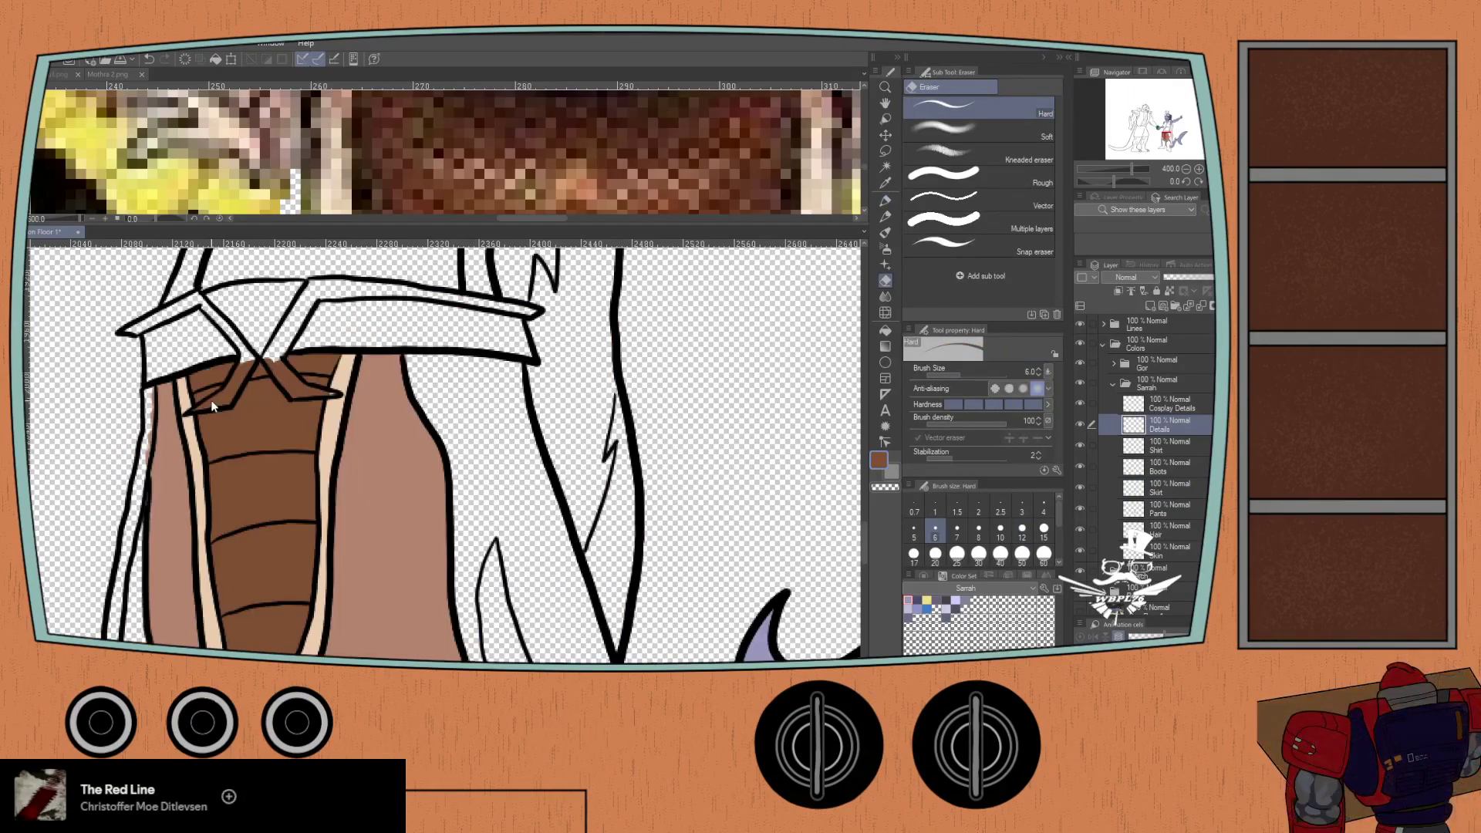
{"action": "left_click_drag", "start_coordinate": [205, 427], "coordinate": [266, 371]}
{"action": "scroll", "coordinate": [262, 381], "scroll_direction": "down", "scroll_amount": 1}
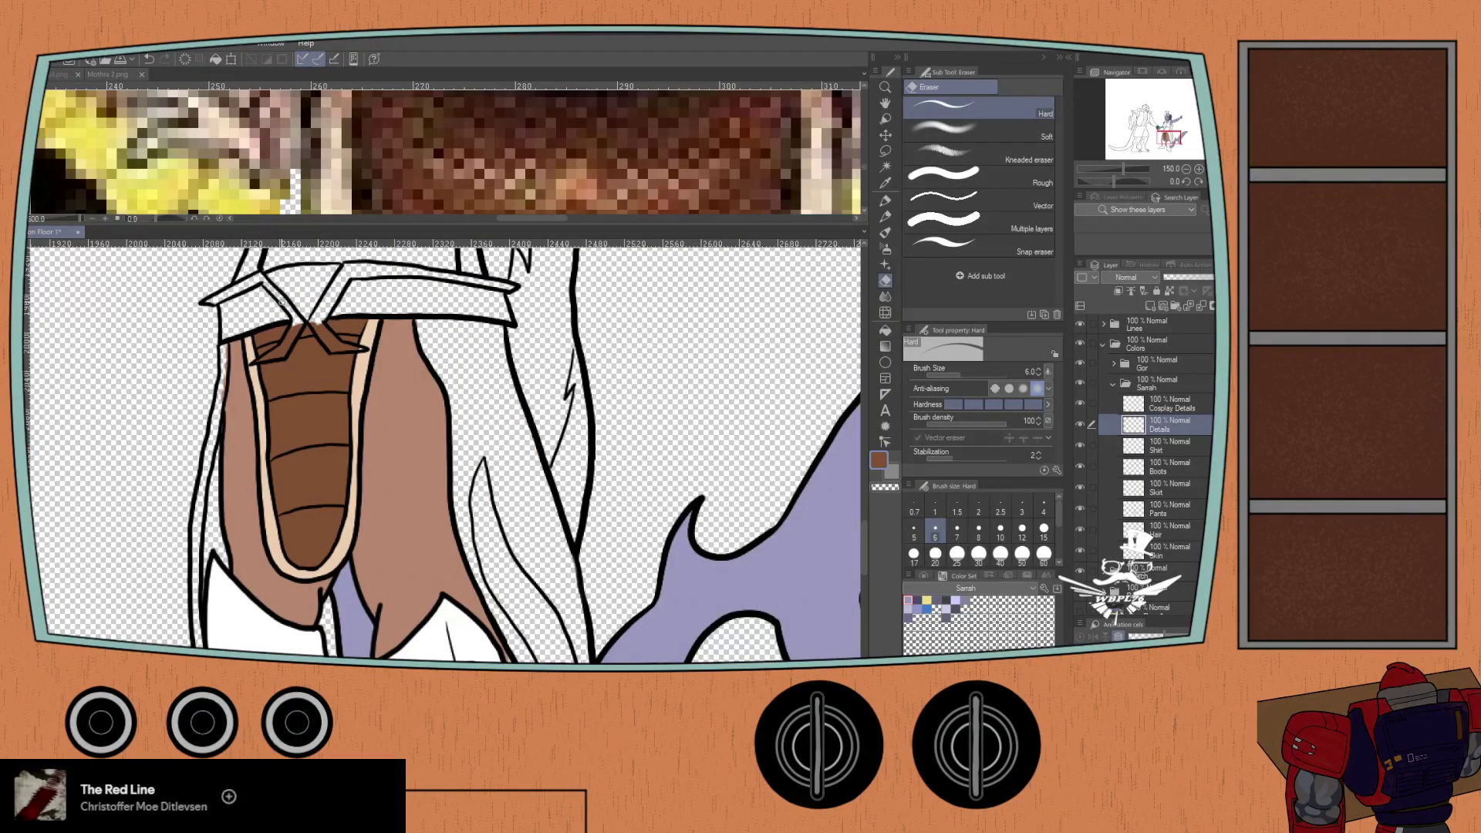
- Select the Skirt layer and sample the orange-red from Mothra's lower wing in the Mothra 2 reference image
{"action": "left_click", "coordinate": [1154, 493]}
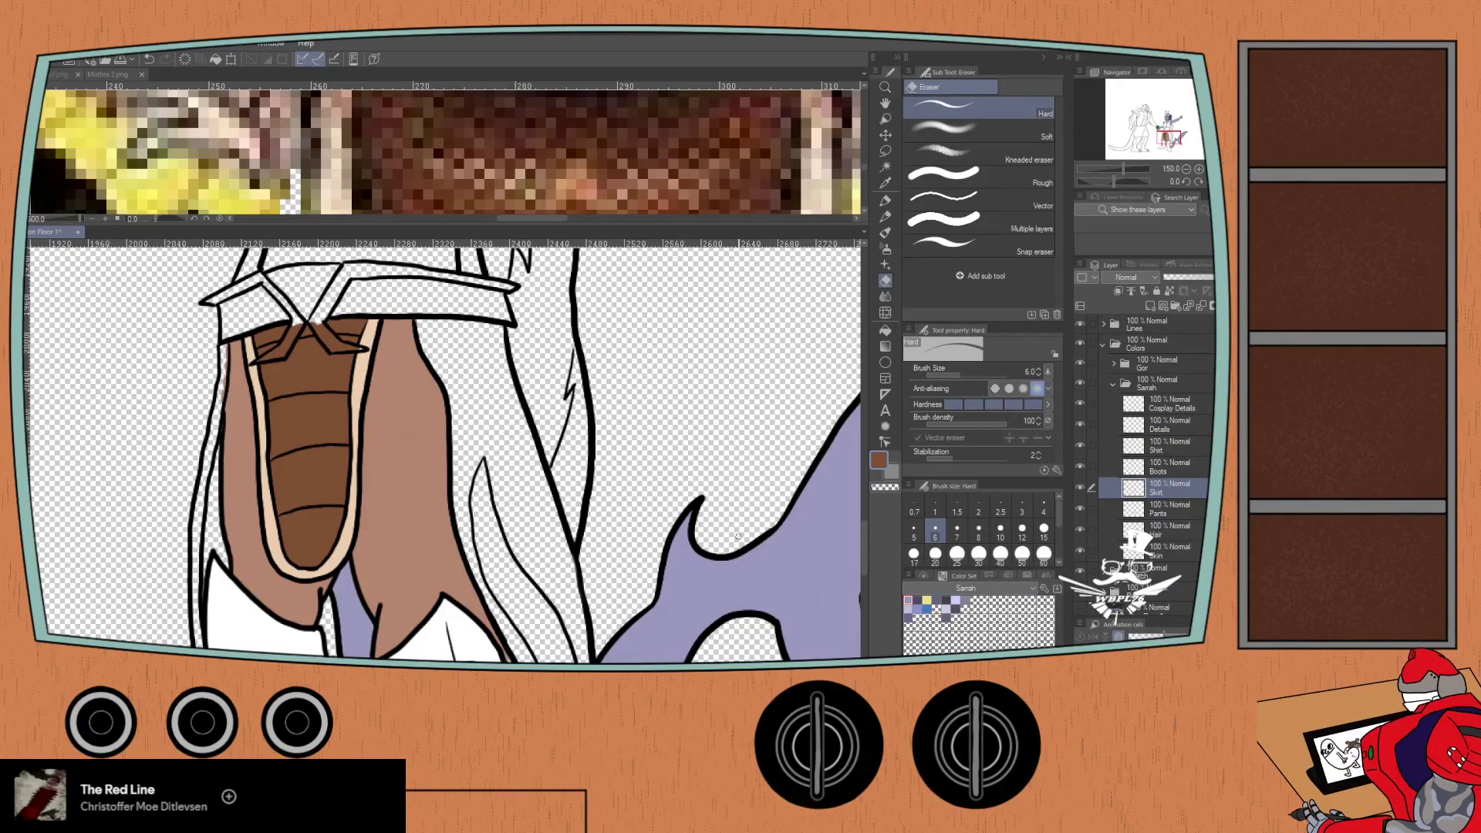
{"action": "left_click", "coordinate": [103, 76]}
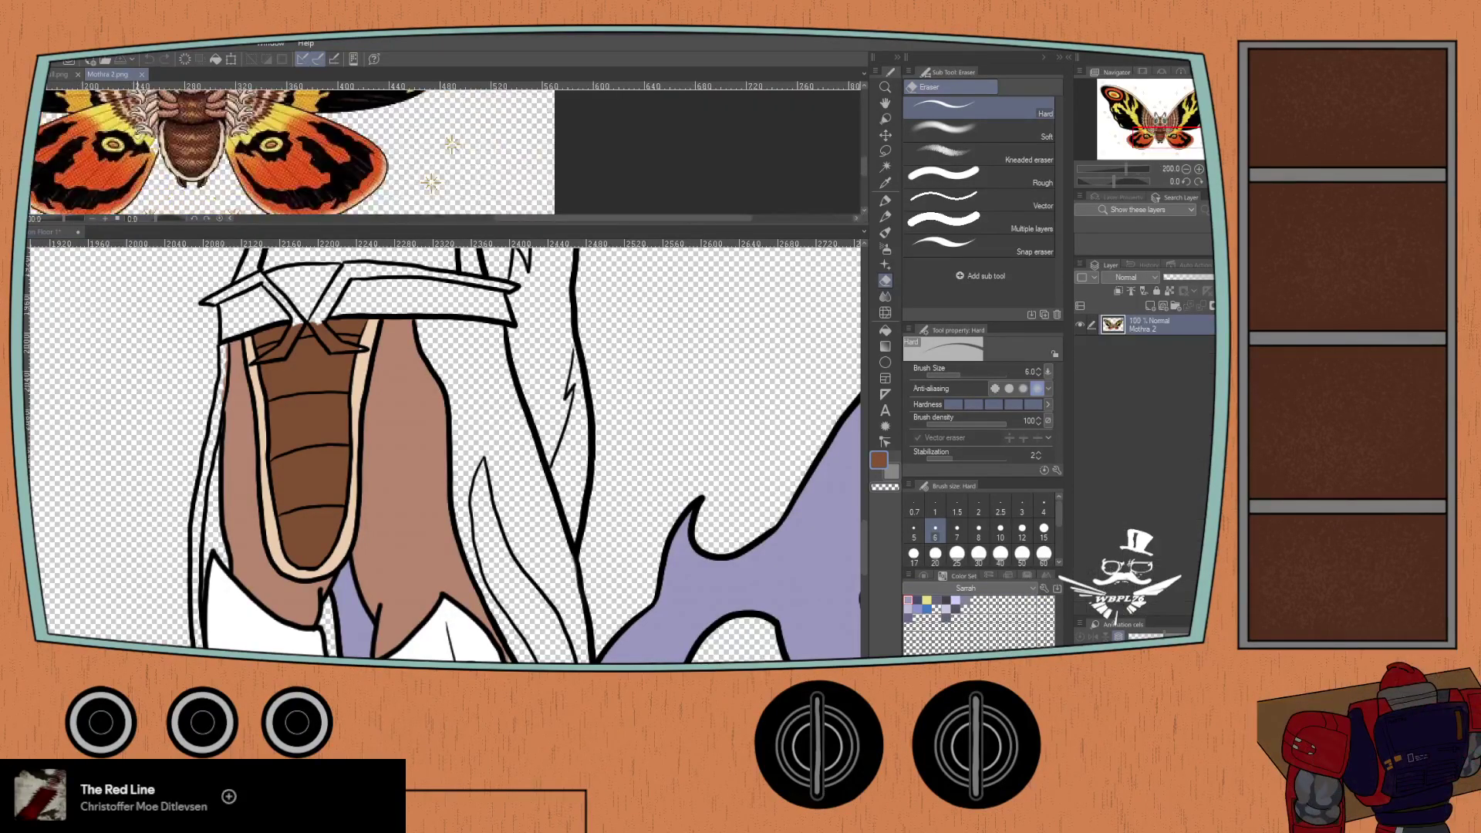
{"action": "left_click_drag", "start_coordinate": [110, 141], "coordinate": [252, 186]}
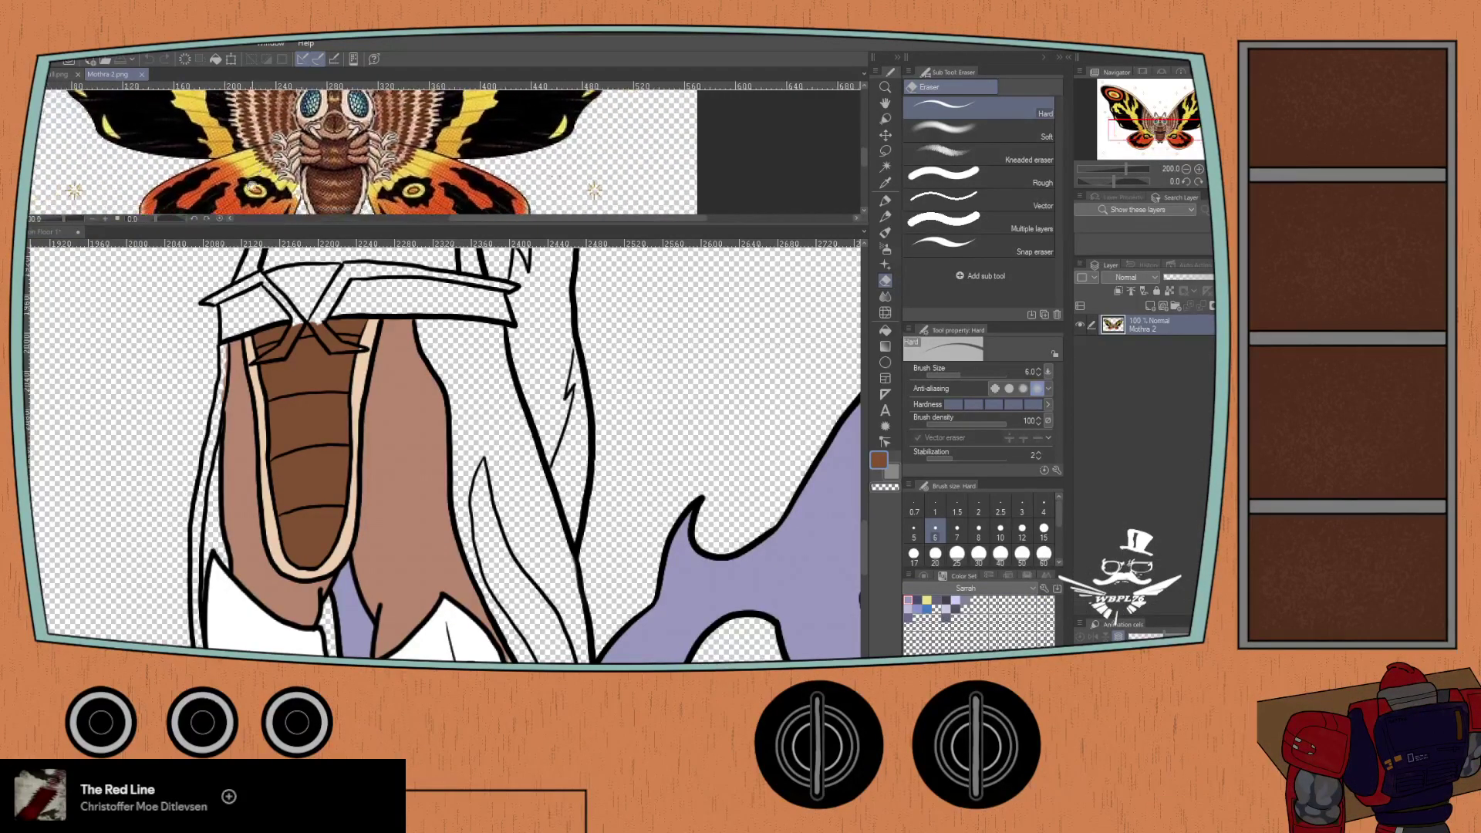
{"action": "left_click", "coordinate": [47, 230]}
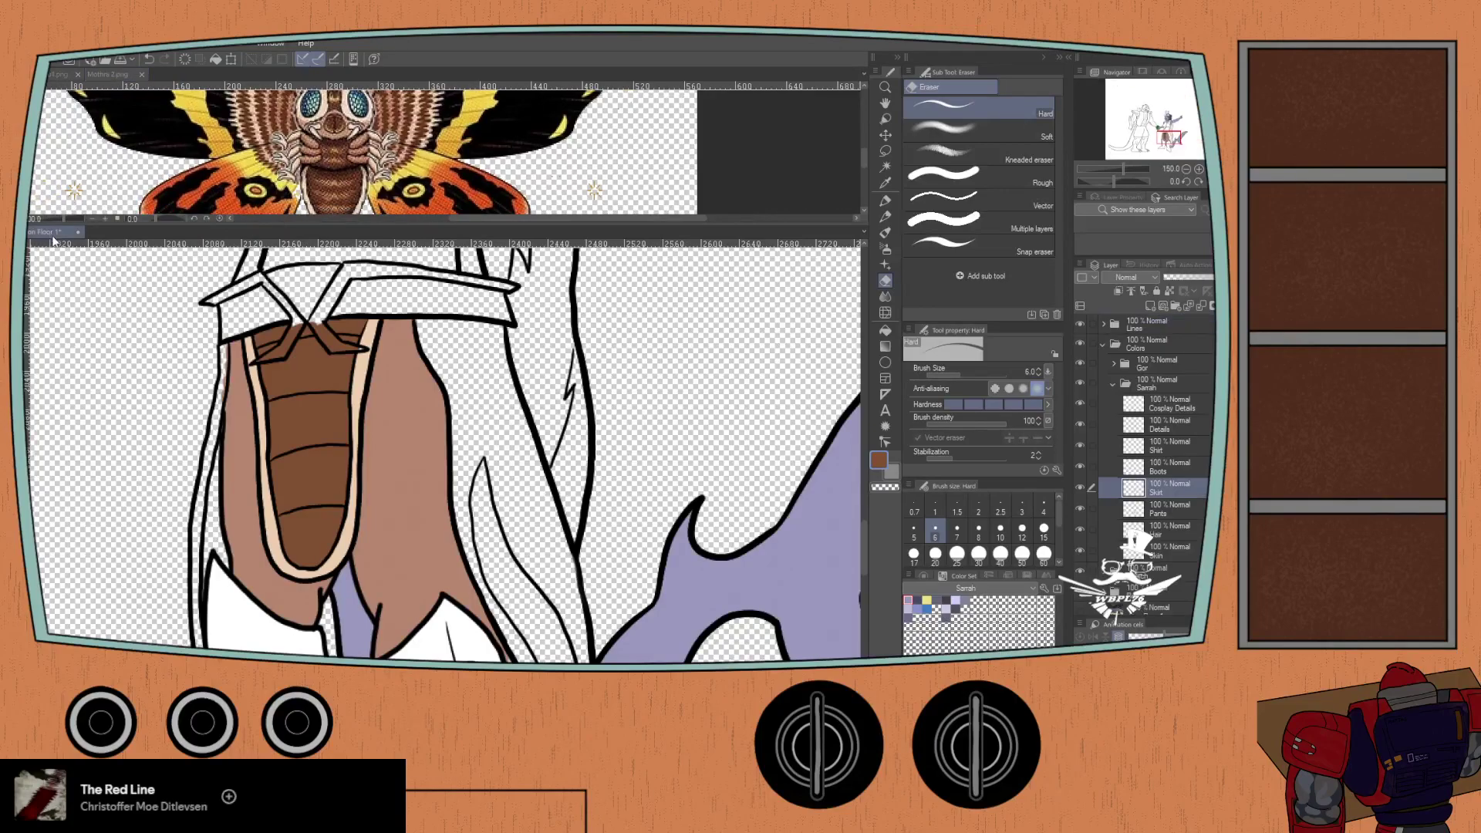
{"action": "left_click", "coordinate": [111, 76]}
{"action": "left_click_drag", "start_coordinate": [190, 198], "coordinate": [224, 140]}
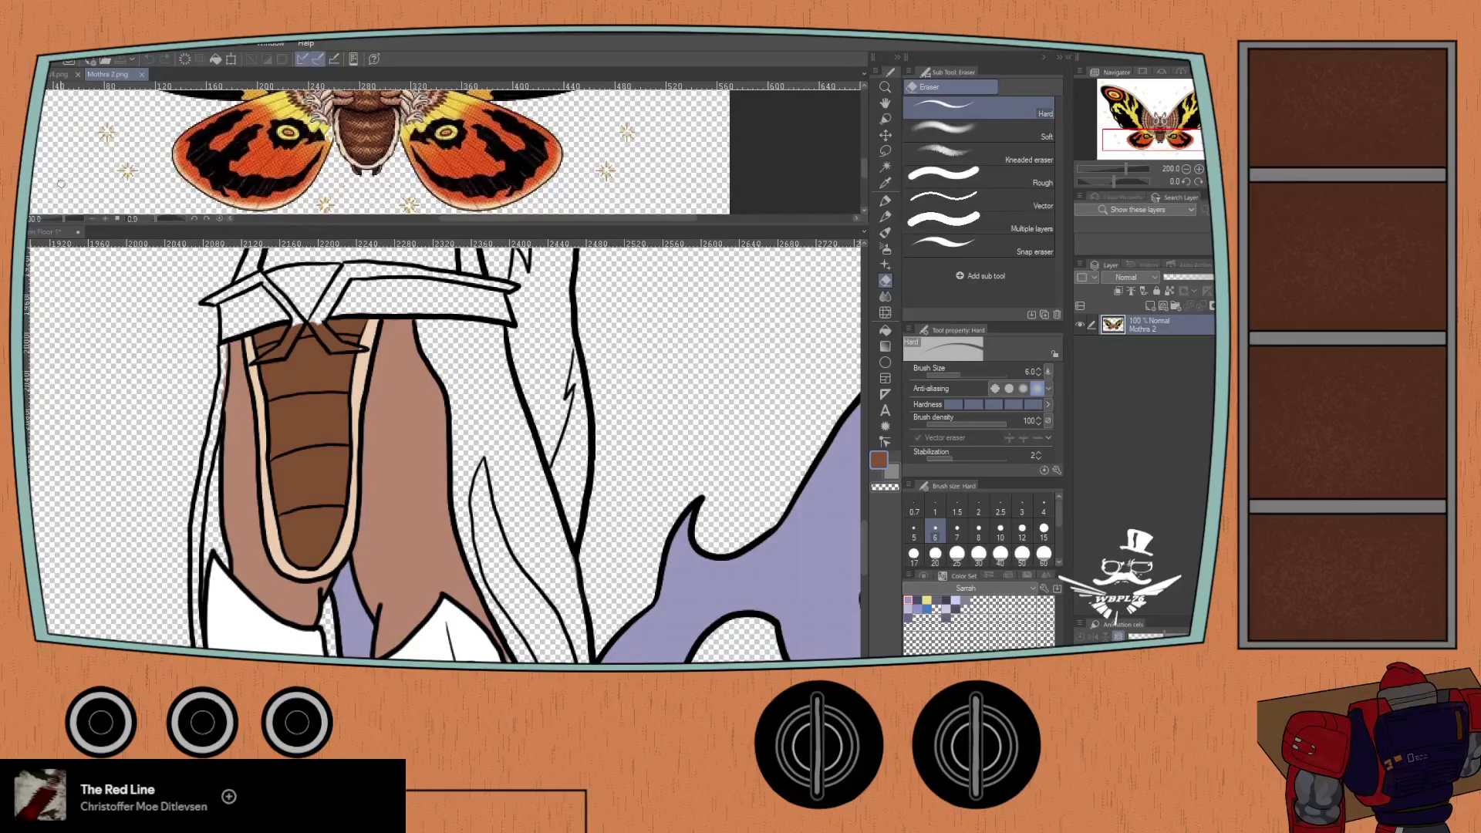
{"action": "left_click", "coordinate": [52, 235]}
{"action": "scroll", "coordinate": [446, 472], "scroll_direction": "up", "scroll_amount": 3}
{"action": "scroll", "coordinate": [447, 467], "scroll_direction": "down", "scroll_amount": 4}
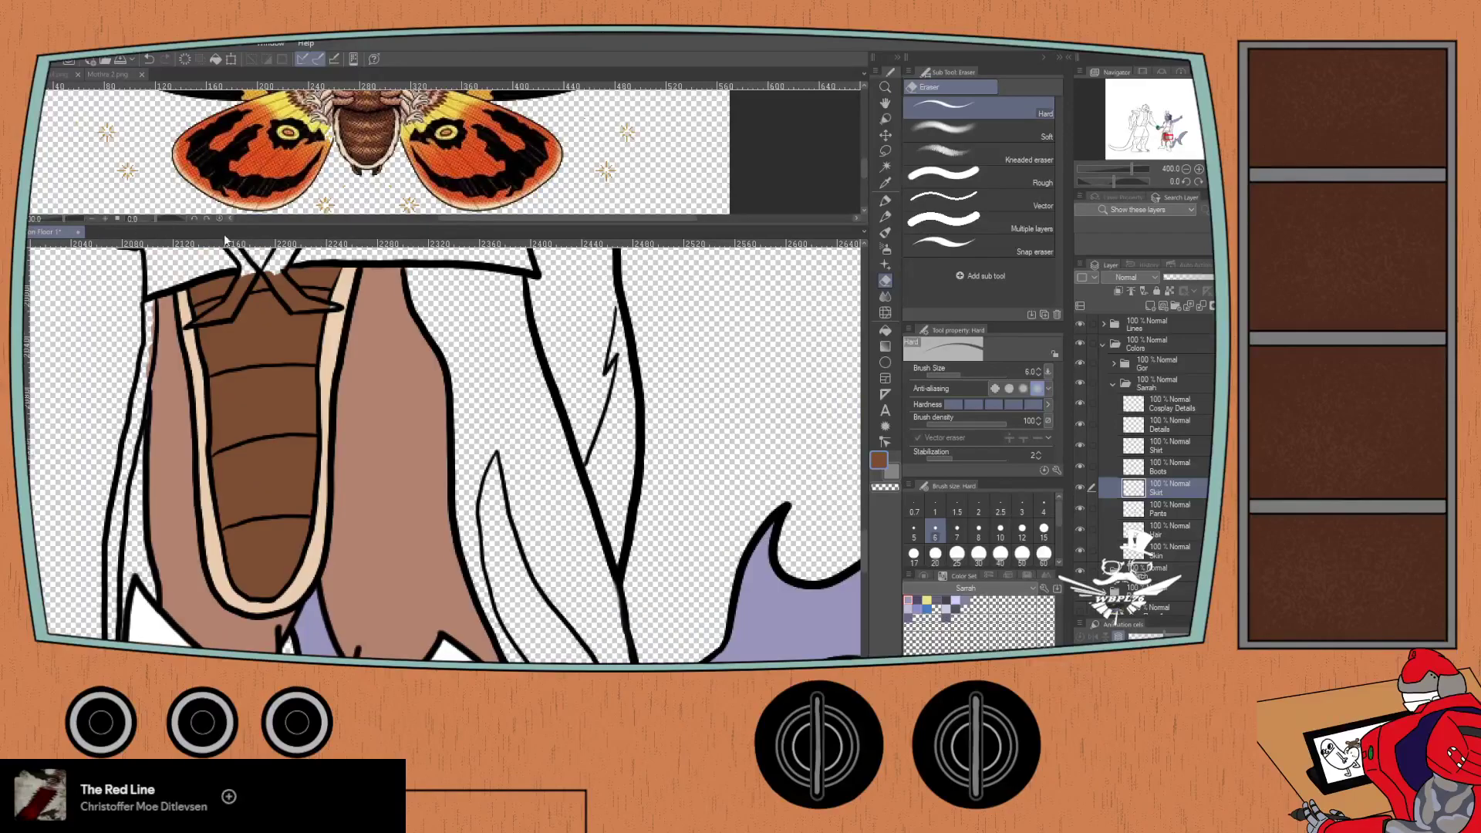
{"action": "left_click", "coordinate": [112, 75]}
{"action": "key", "text": "ctrl+plus"}
{"action": "key", "text": "ctrl+plus"}
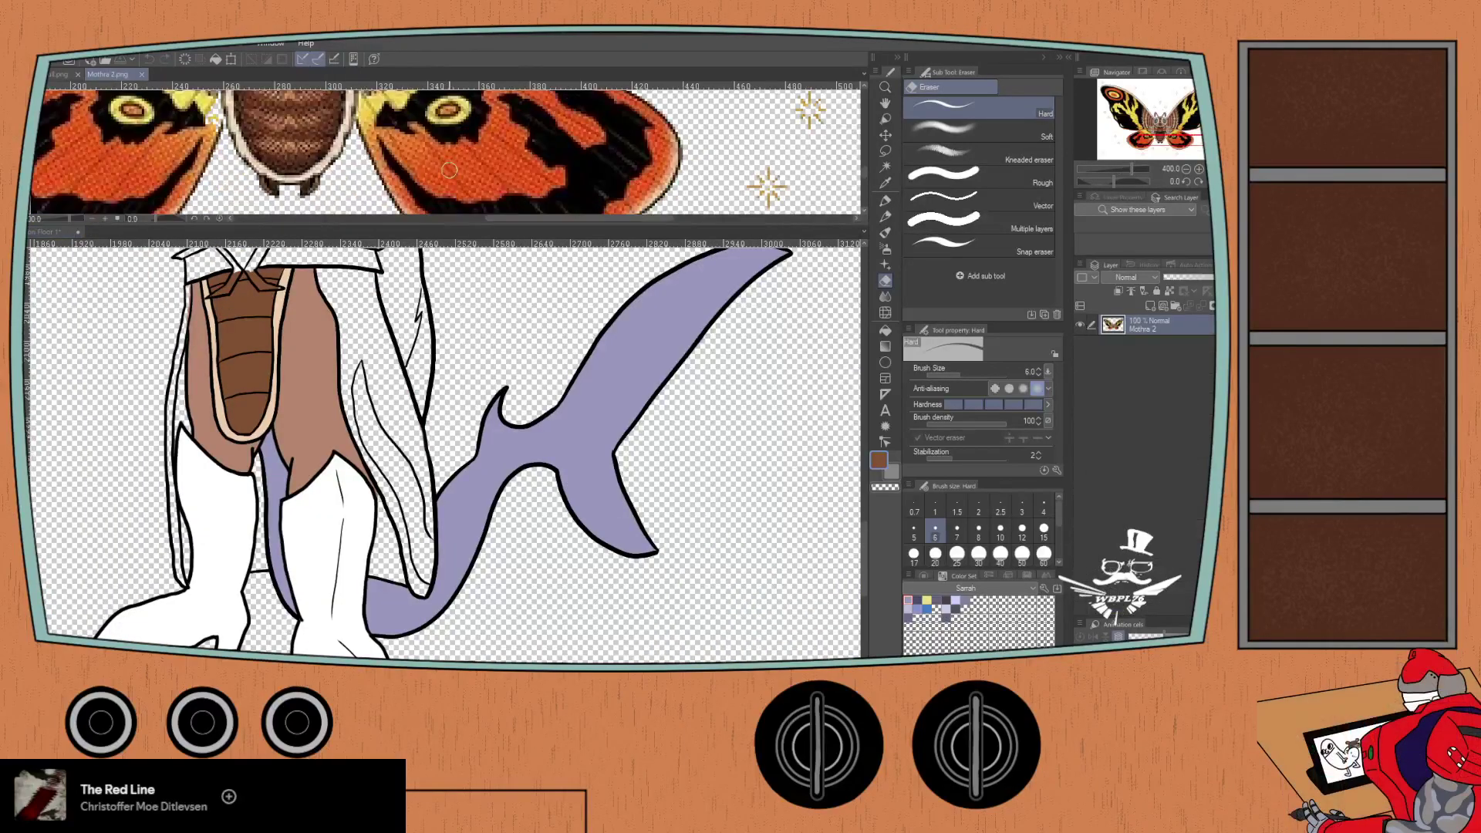
{"action": "key", "text": "i"}
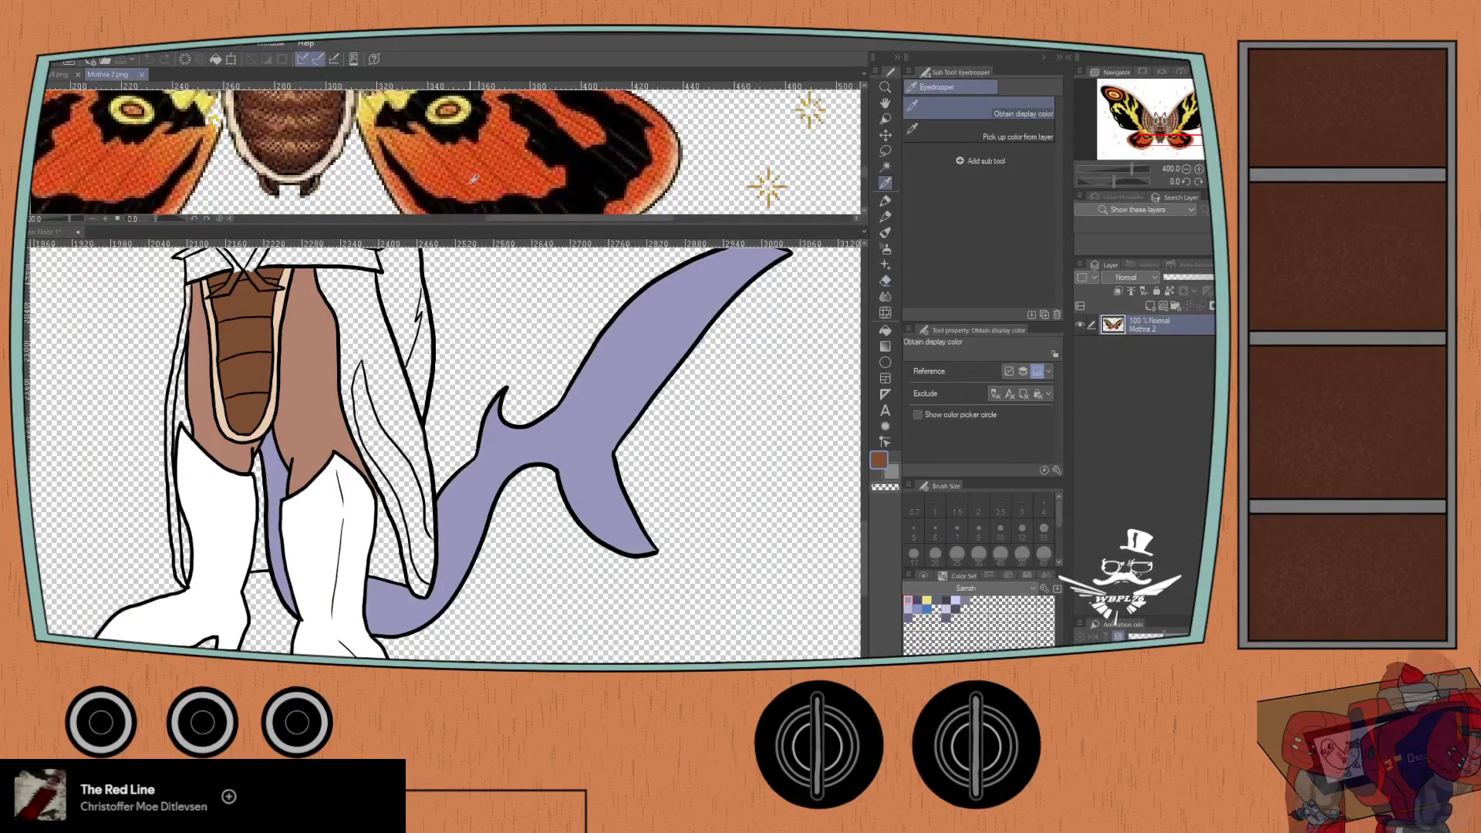
{"action": "scroll", "coordinate": [474, 160], "scroll_direction": "up", "scroll_amount": 2}
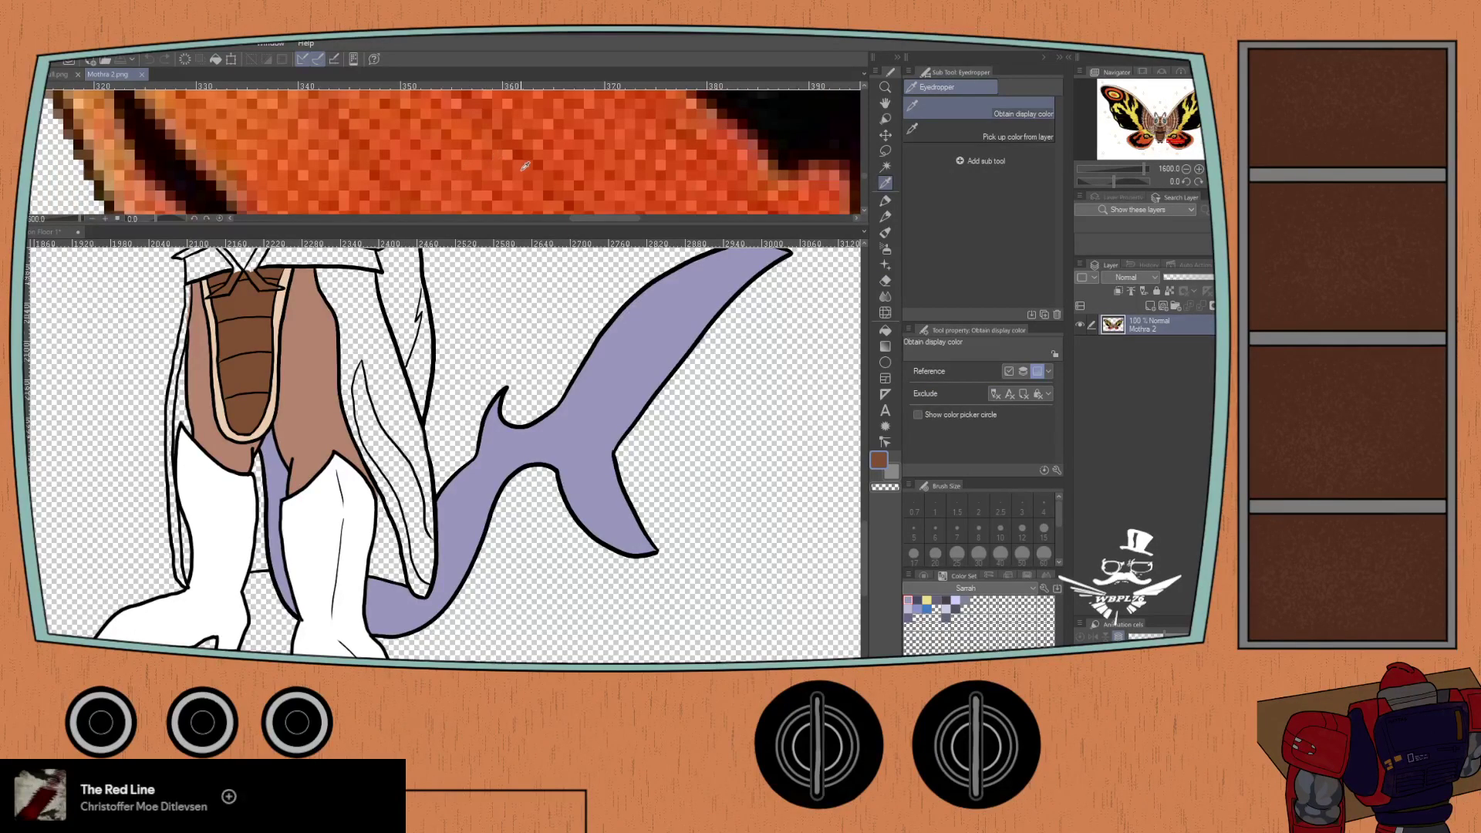
{"action": "scroll", "coordinate": [528, 165], "scroll_direction": "down", "scroll_amount": 8}
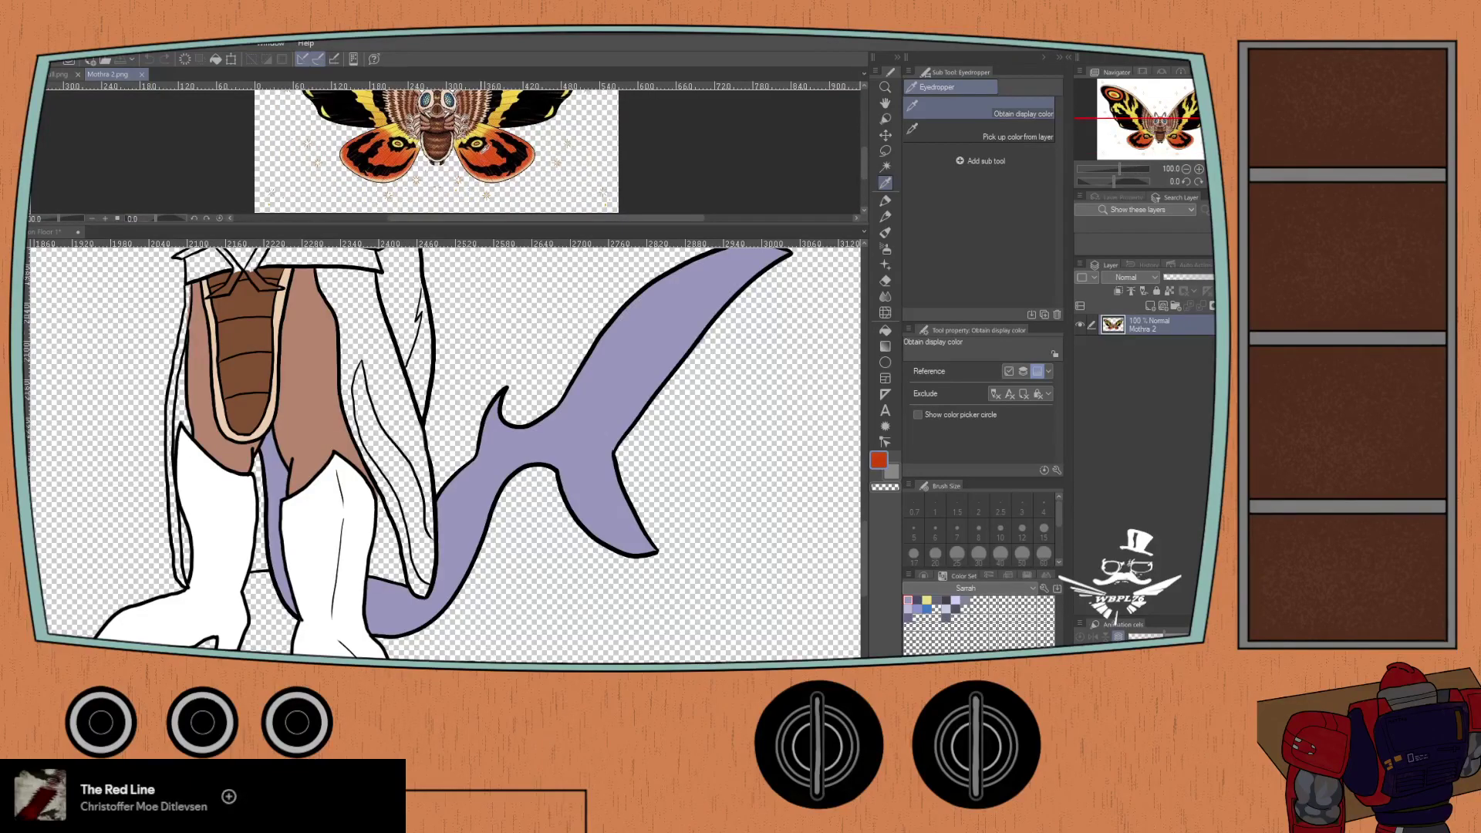
{"action": "scroll", "coordinate": [490, 159], "scroll_direction": "up", "scroll_amount": 6}
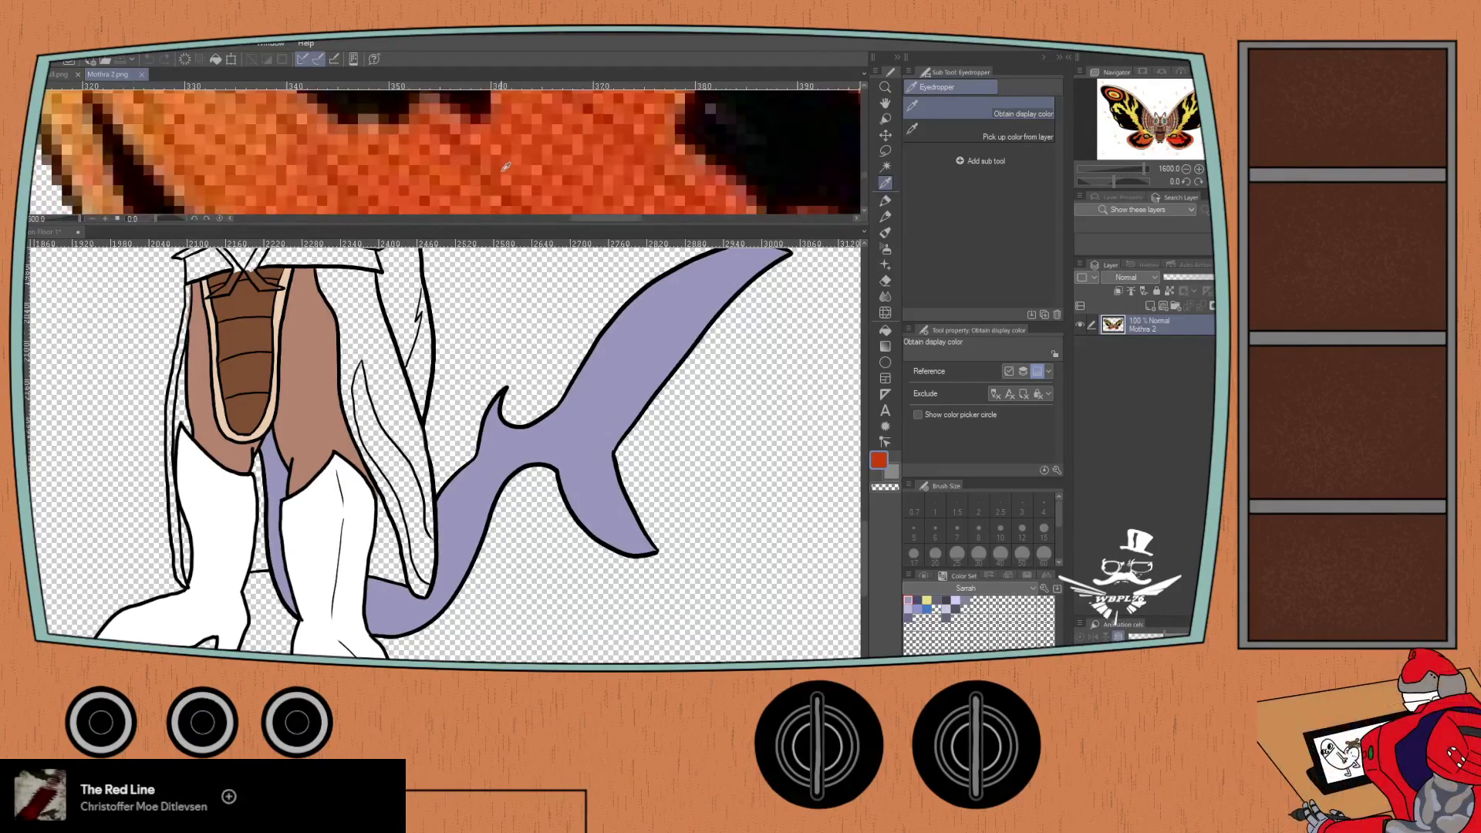
{"action": "left_click", "coordinate": [553, 181]}
{"action": "scroll", "coordinate": [553, 181], "scroll_direction": "down", "scroll_amount": 9}
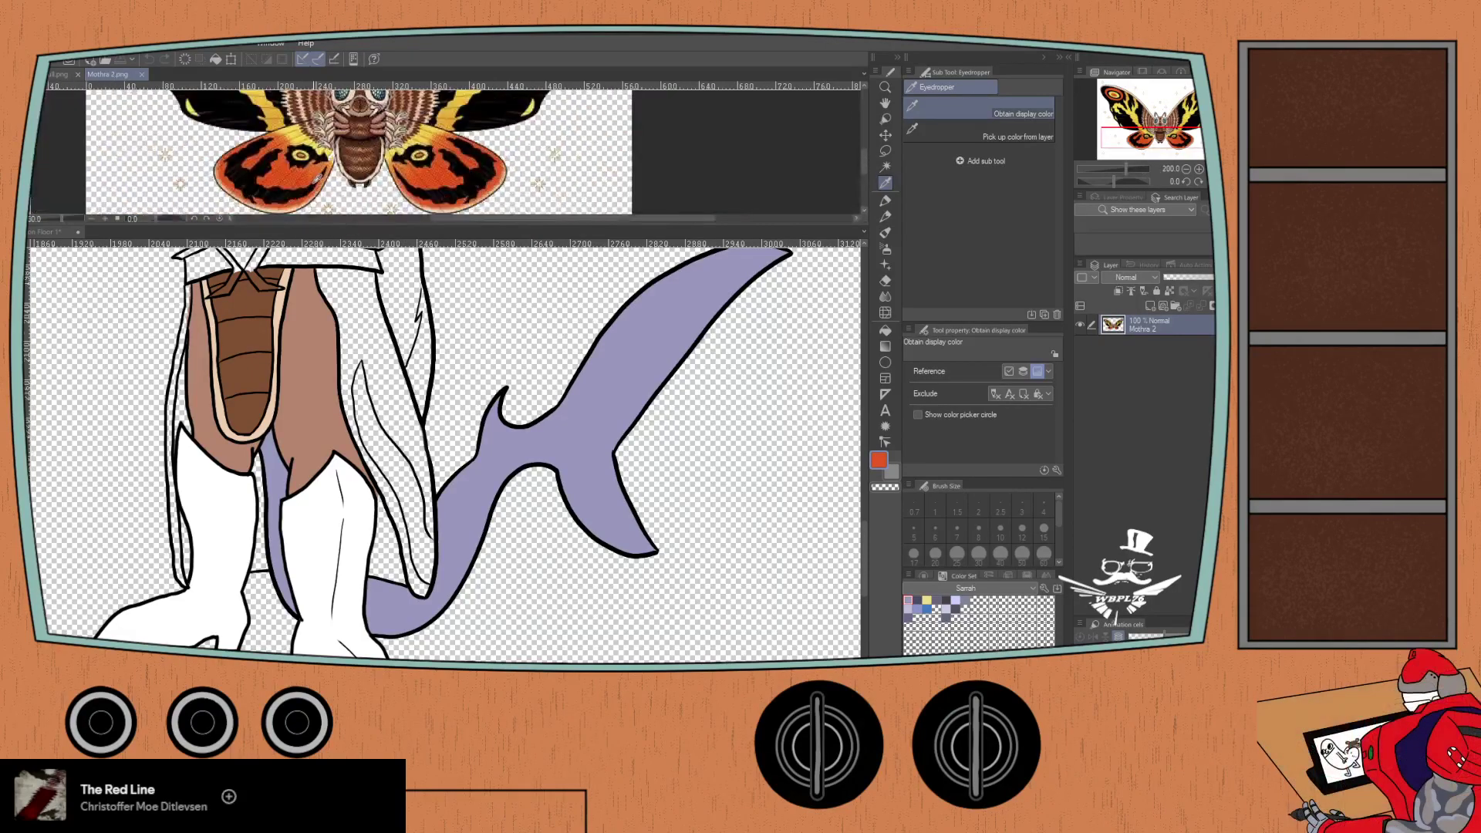
{"action": "left_click_drag", "start_coordinate": [288, 159], "coordinate": [713, 170]}
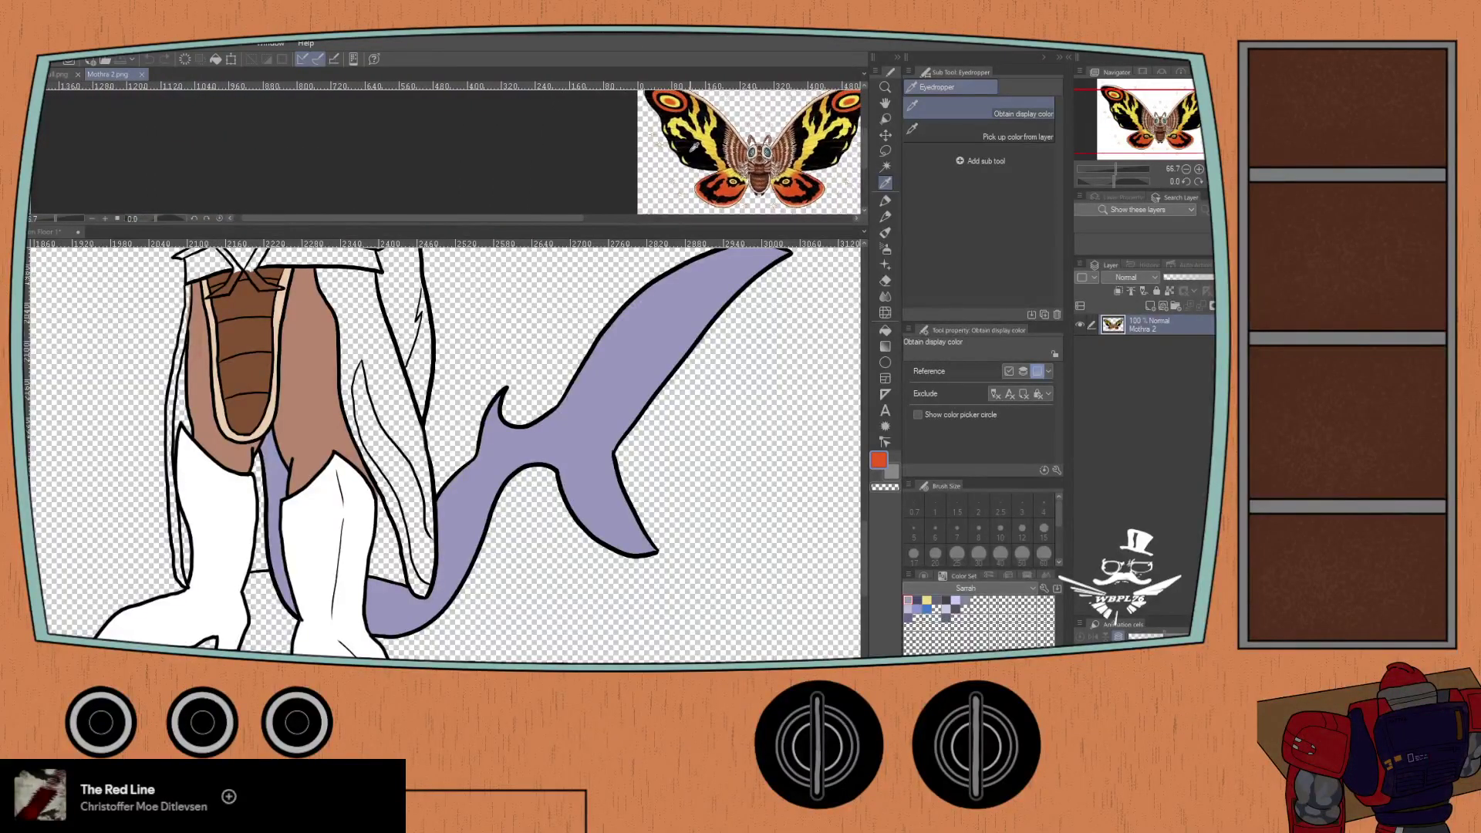
{"action": "scroll", "coordinate": [713, 161], "scroll_direction": "up", "scroll_amount": 1}
- Outline the inner edge of the skirt's right side flap in the sampled orange-red with the Milli pen at size 12
{"action": "left_click", "coordinate": [80, 240]}
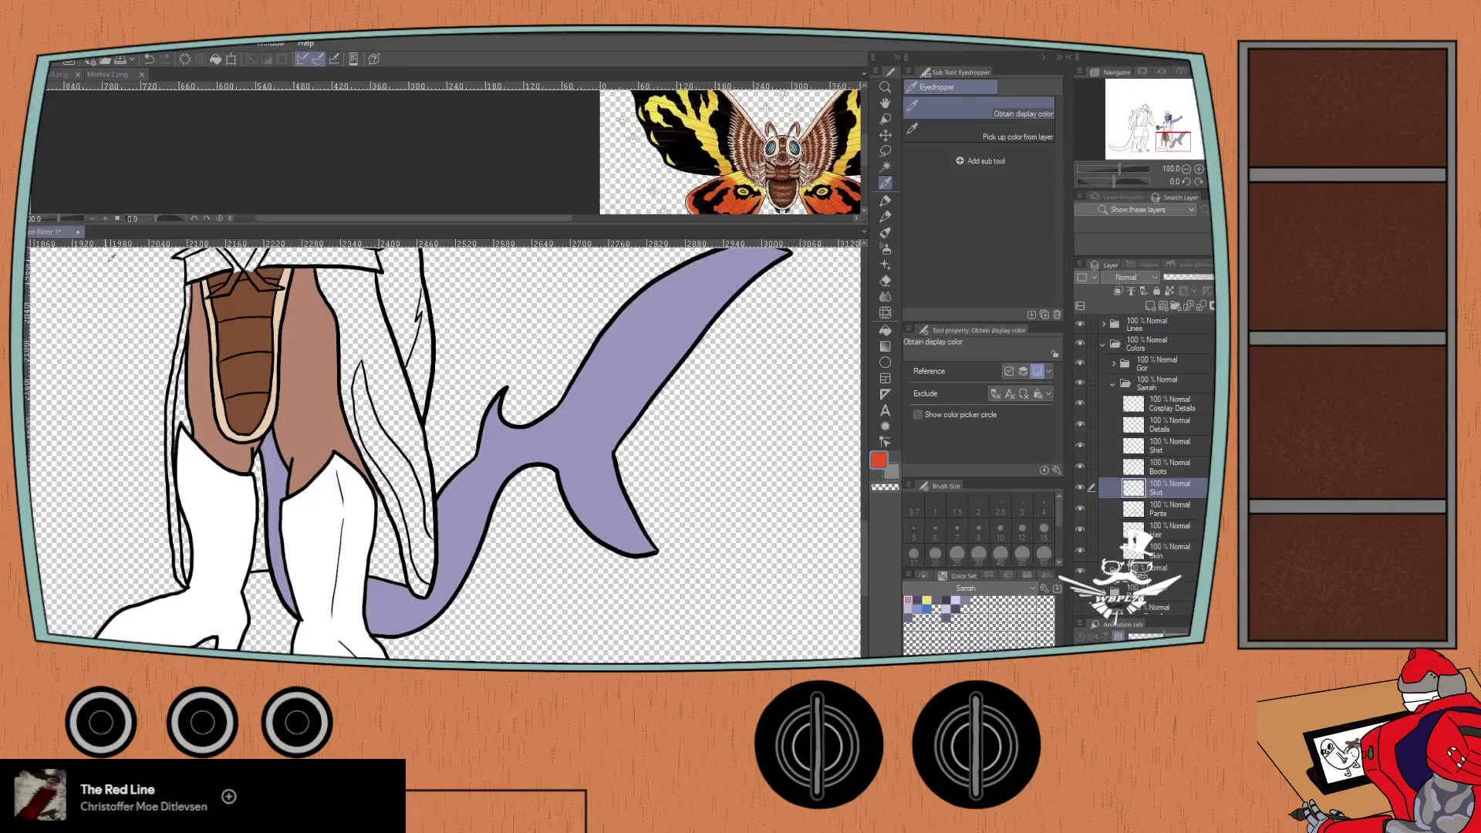
{"action": "left_click_drag", "start_coordinate": [235, 389], "coordinate": [430, 437]}
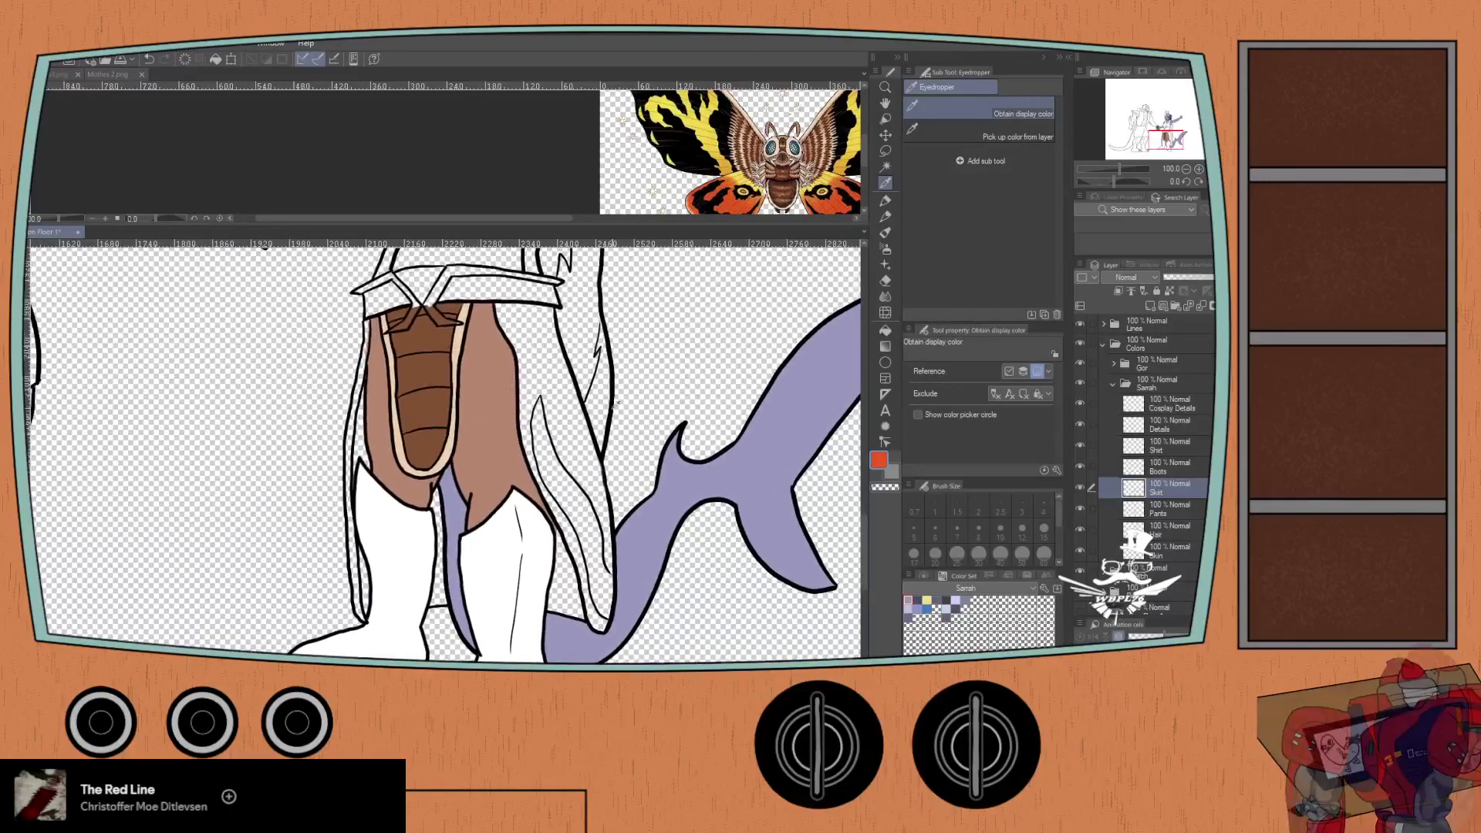
{"action": "left_click_drag", "start_coordinate": [492, 486], "coordinate": [455, 435]}
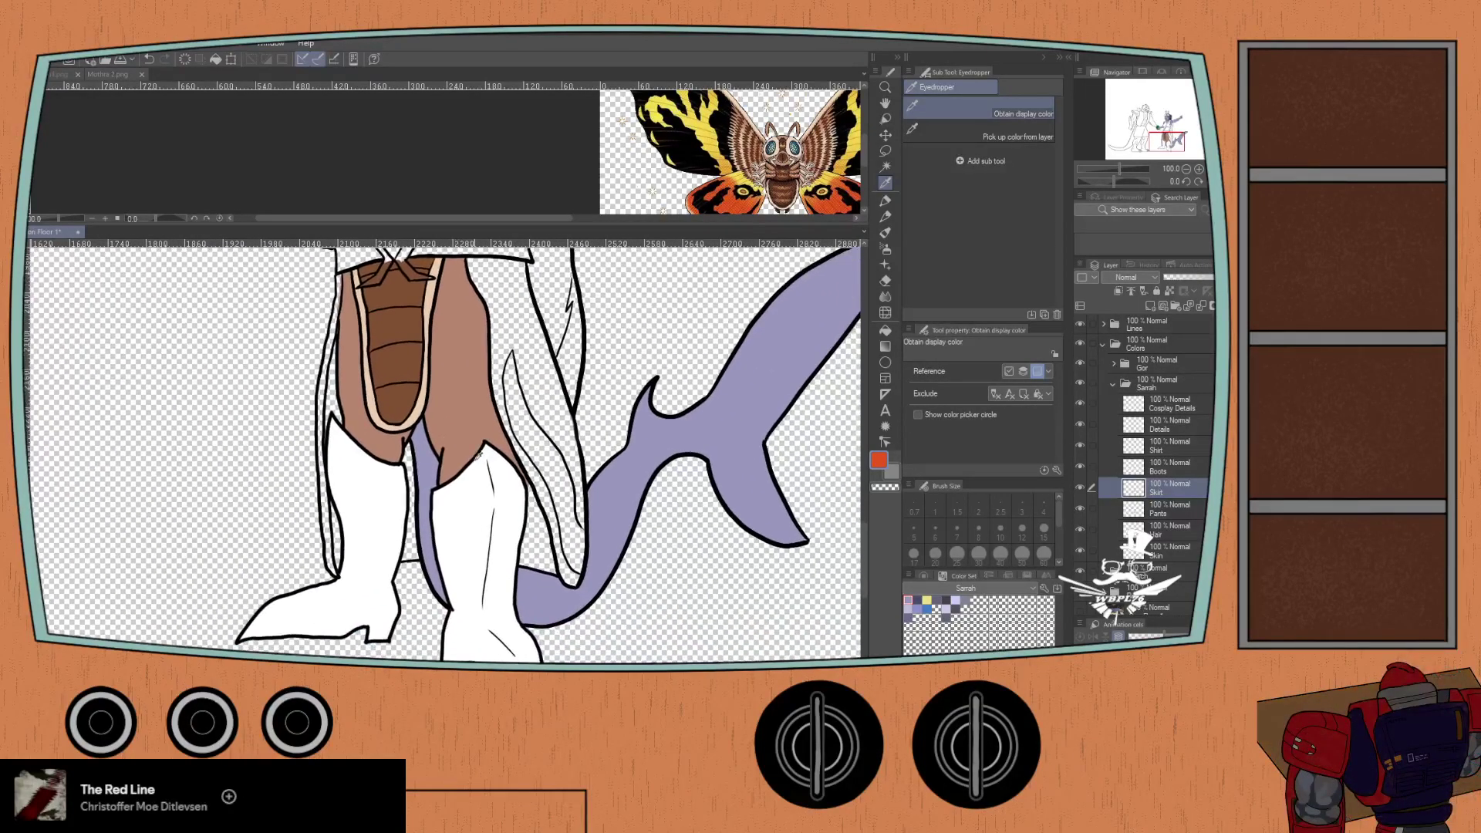
{"action": "key", "text": "p"}
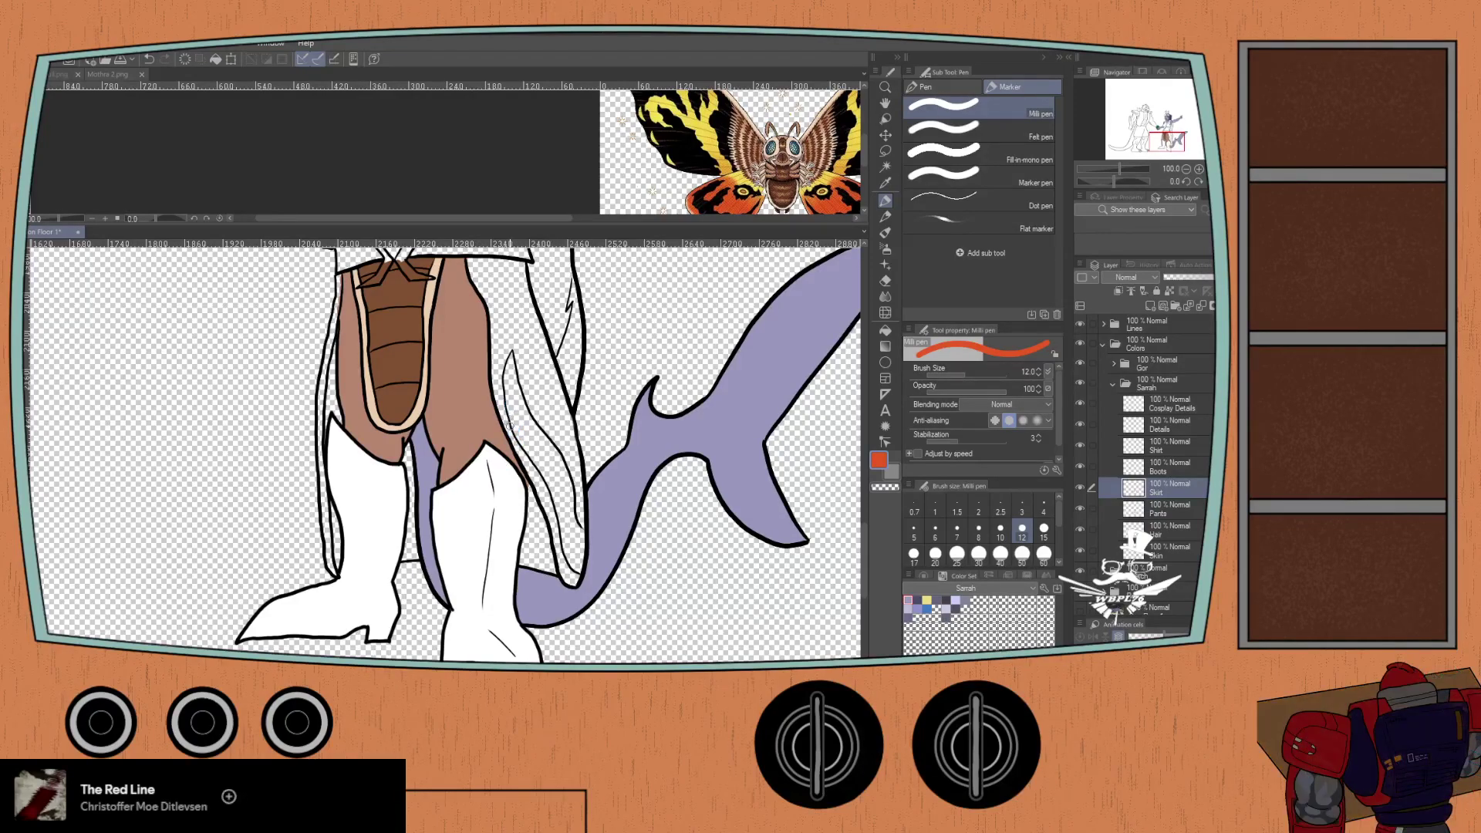
{"action": "scroll", "coordinate": [509, 425], "scroll_direction": "up", "scroll_amount": 1}
{"action": "mouse_move", "coordinate": [486, 352]}
{"action": "left_mouse_down"}
{"action": "mouse_move", "coordinate": [522, 454]}
{"action": "mouse_move", "coordinate": [509, 442]}
{"action": "mouse_move", "coordinate": [576, 574]}
{"action": "left_mouse_up"}
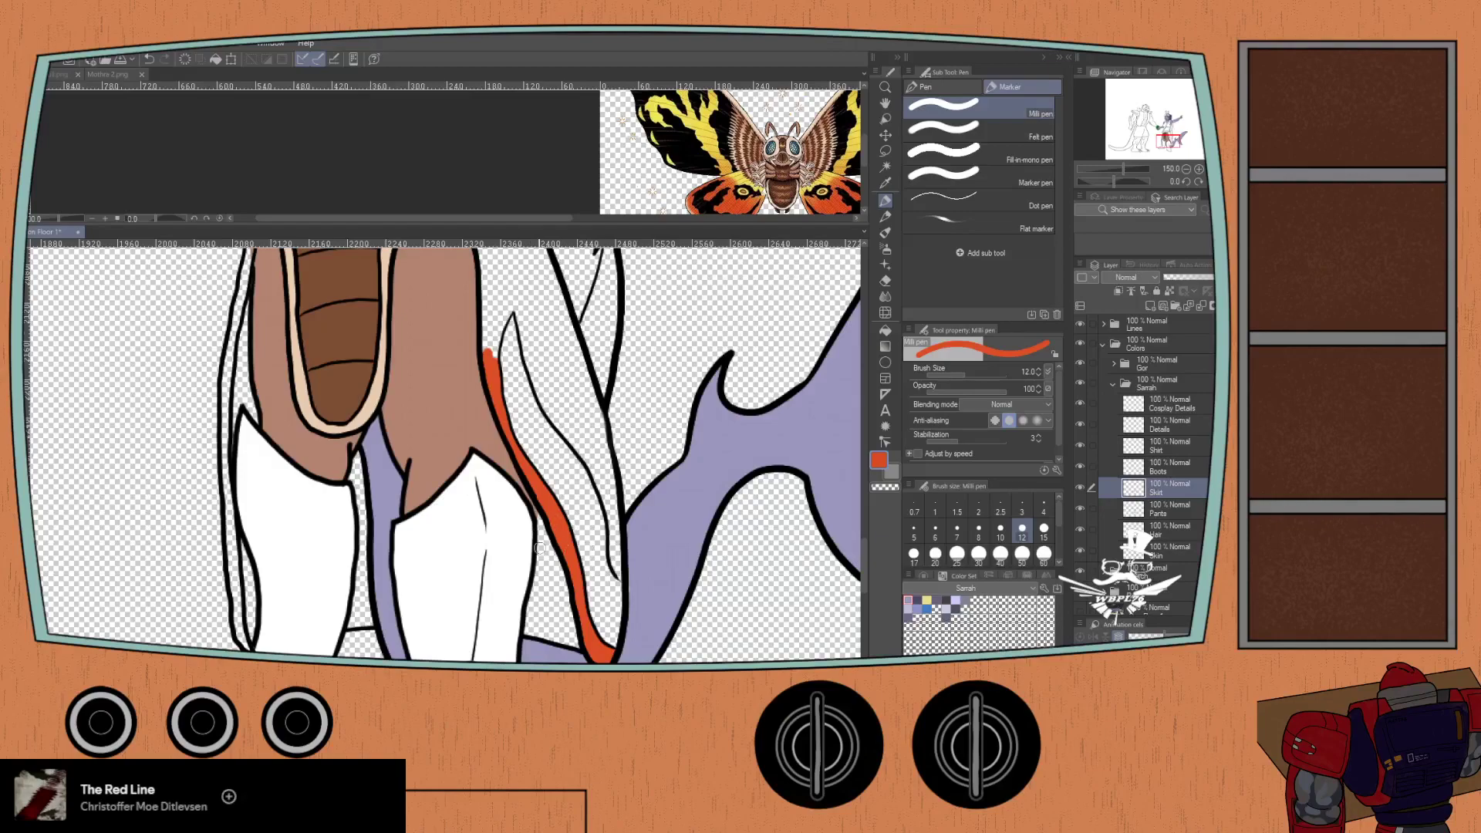
{"action": "left_click_drag", "start_coordinate": [497, 319], "coordinate": [492, 361]}
{"action": "left_click_drag", "start_coordinate": [507, 311], "coordinate": [483, 352]}
- Fill the right side flap with the orange-red up to the belt using the Milli pen at size 30
{"action": "left_click", "coordinate": [978, 553]}
{"action": "mouse_move", "coordinate": [526, 309]}
{"action": "left_mouse_down"}
{"action": "mouse_move", "coordinate": [512, 418]}
{"action": "mouse_move", "coordinate": [549, 485]}
{"action": "mouse_move", "coordinate": [510, 422]}
{"action": "mouse_move", "coordinate": [525, 369]}
{"action": "mouse_move", "coordinate": [606, 642]}
{"action": "mouse_move", "coordinate": [613, 550]}
{"action": "mouse_move", "coordinate": [605, 491]}
{"action": "mouse_move", "coordinate": [599, 590]}
{"action": "mouse_move", "coordinate": [586, 467]}
{"action": "mouse_move", "coordinate": [579, 517]}
{"action": "left_mouse_up"}
{"action": "mouse_move", "coordinate": [530, 389]}
{"action": "left_mouse_down"}
{"action": "mouse_move", "coordinate": [556, 496]}
{"action": "mouse_move", "coordinate": [525, 362]}
{"action": "mouse_move", "coordinate": [513, 432]}
{"action": "mouse_move", "coordinate": [521, 347]}
{"action": "mouse_move", "coordinate": [551, 446]}
{"action": "mouse_move", "coordinate": [617, 567]}
{"action": "left_mouse_up"}
{"action": "mouse_move", "coordinate": [624, 557]}
{"action": "left_mouse_down"}
{"action": "mouse_move", "coordinate": [557, 371]}
{"action": "mouse_move", "coordinate": [598, 463]}
{"action": "mouse_move", "coordinate": [538, 376]}
{"action": "mouse_move", "coordinate": [593, 532]}
{"action": "left_mouse_up"}
{"action": "mouse_move", "coordinate": [533, 409]}
{"action": "left_mouse_down"}
{"action": "mouse_move", "coordinate": [547, 504]}
{"action": "mouse_move", "coordinate": [505, 405]}
{"action": "mouse_move", "coordinate": [574, 407]}
{"action": "mouse_move", "coordinate": [590, 473]}
{"action": "mouse_move", "coordinate": [564, 436]}
{"action": "mouse_move", "coordinate": [553, 445]}
{"action": "mouse_move", "coordinate": [518, 400]}
{"action": "left_mouse_up"}
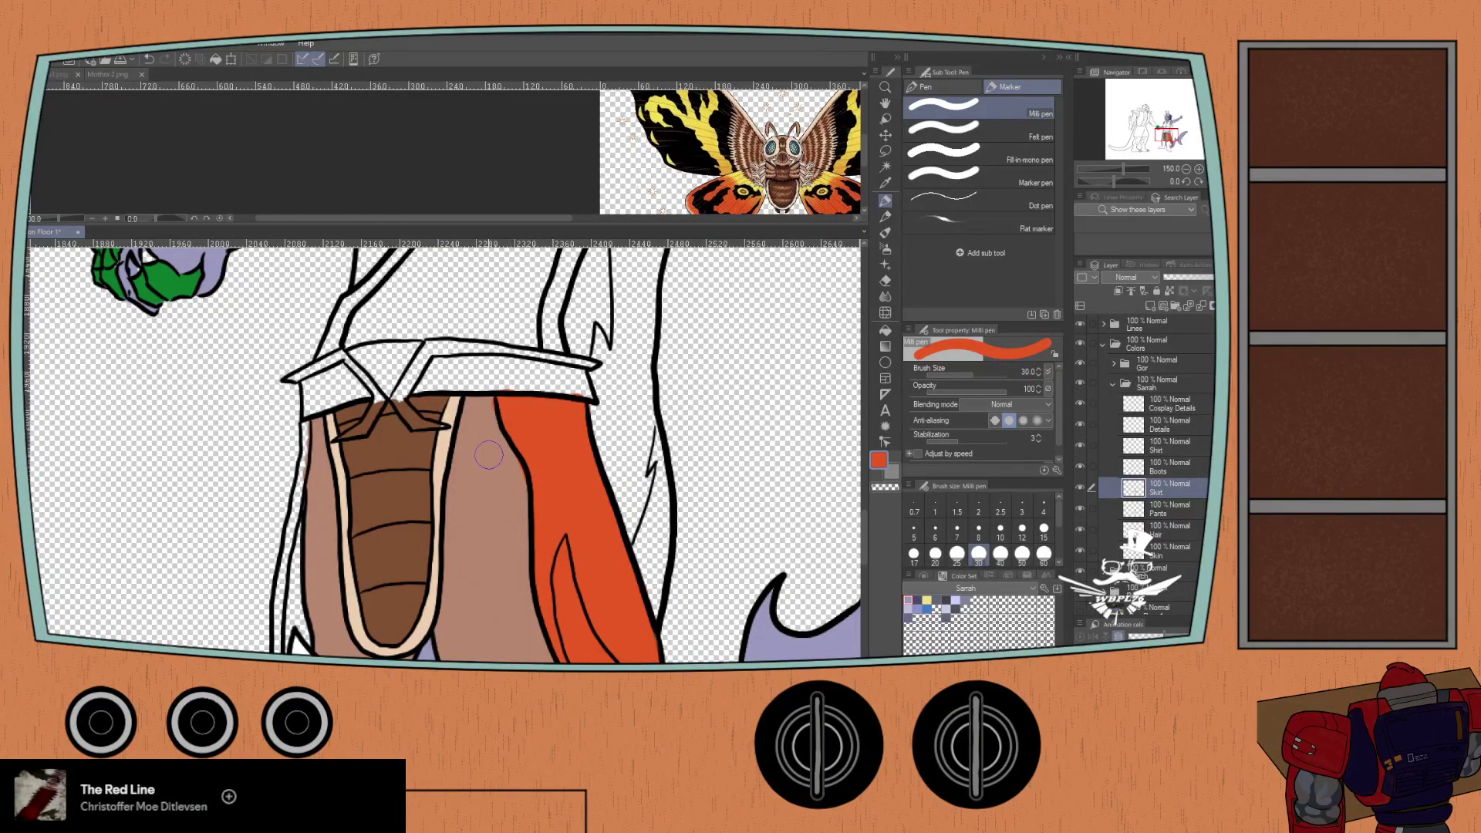
- Clean up the right flap's orange-red edge below the belt with the Hard eraser at size 6
{"action": "scroll", "coordinate": [488, 455], "scroll_direction": "up", "scroll_amount": 1}
{"action": "key", "text": "e"}
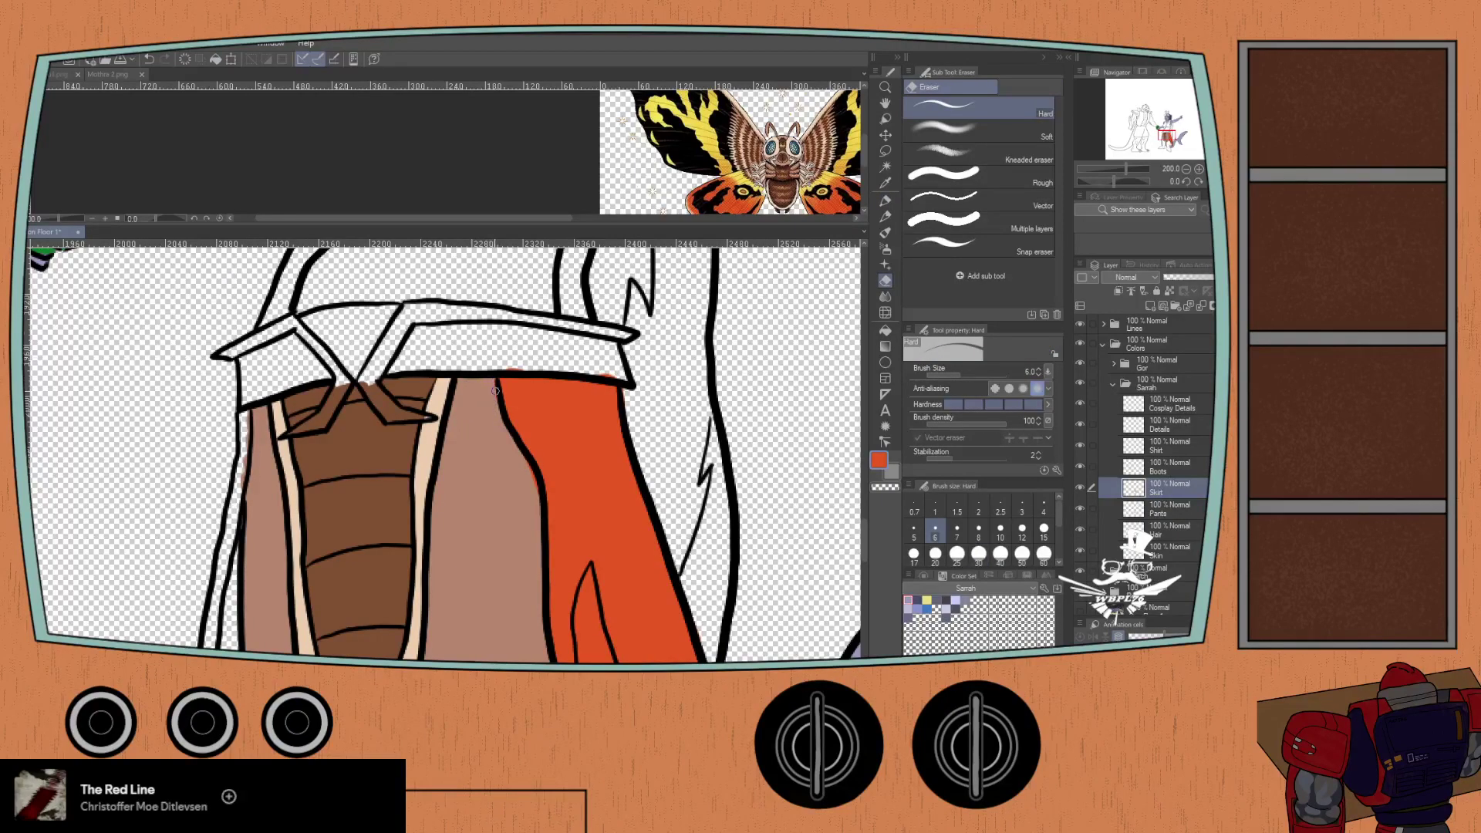
{"action": "left_click_drag", "start_coordinate": [531, 476], "coordinate": [537, 492]}
- Paint the upper part of the skirt's narrow left flap orange-red with the Milli pen at size 10
{"action": "left_click_drag", "start_coordinate": [328, 437], "coordinate": [497, 307]}
{"action": "key", "text": "p"}
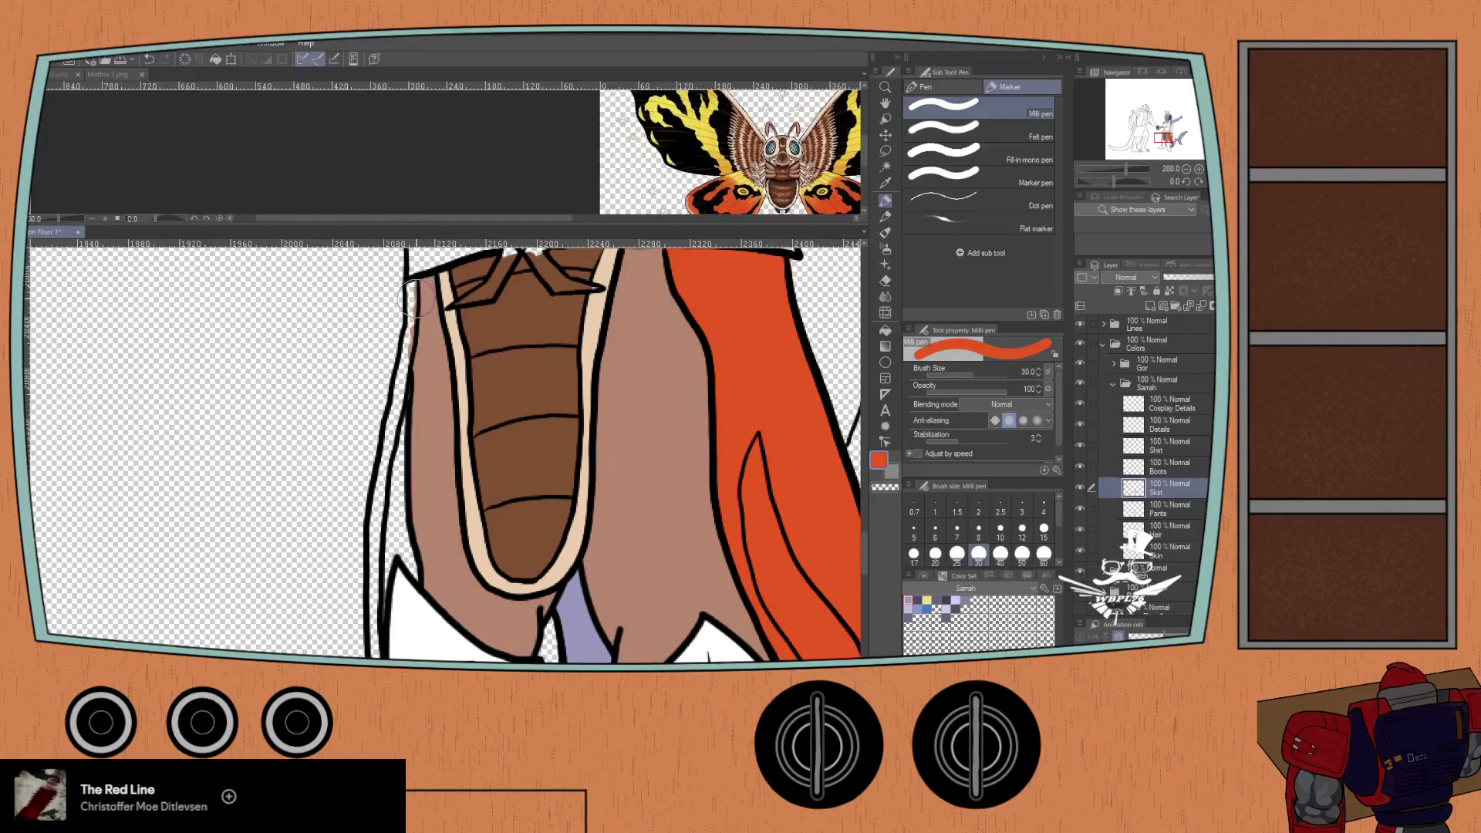
{"action": "scroll", "coordinate": [409, 277], "scroll_direction": "up", "scroll_amount": 2}
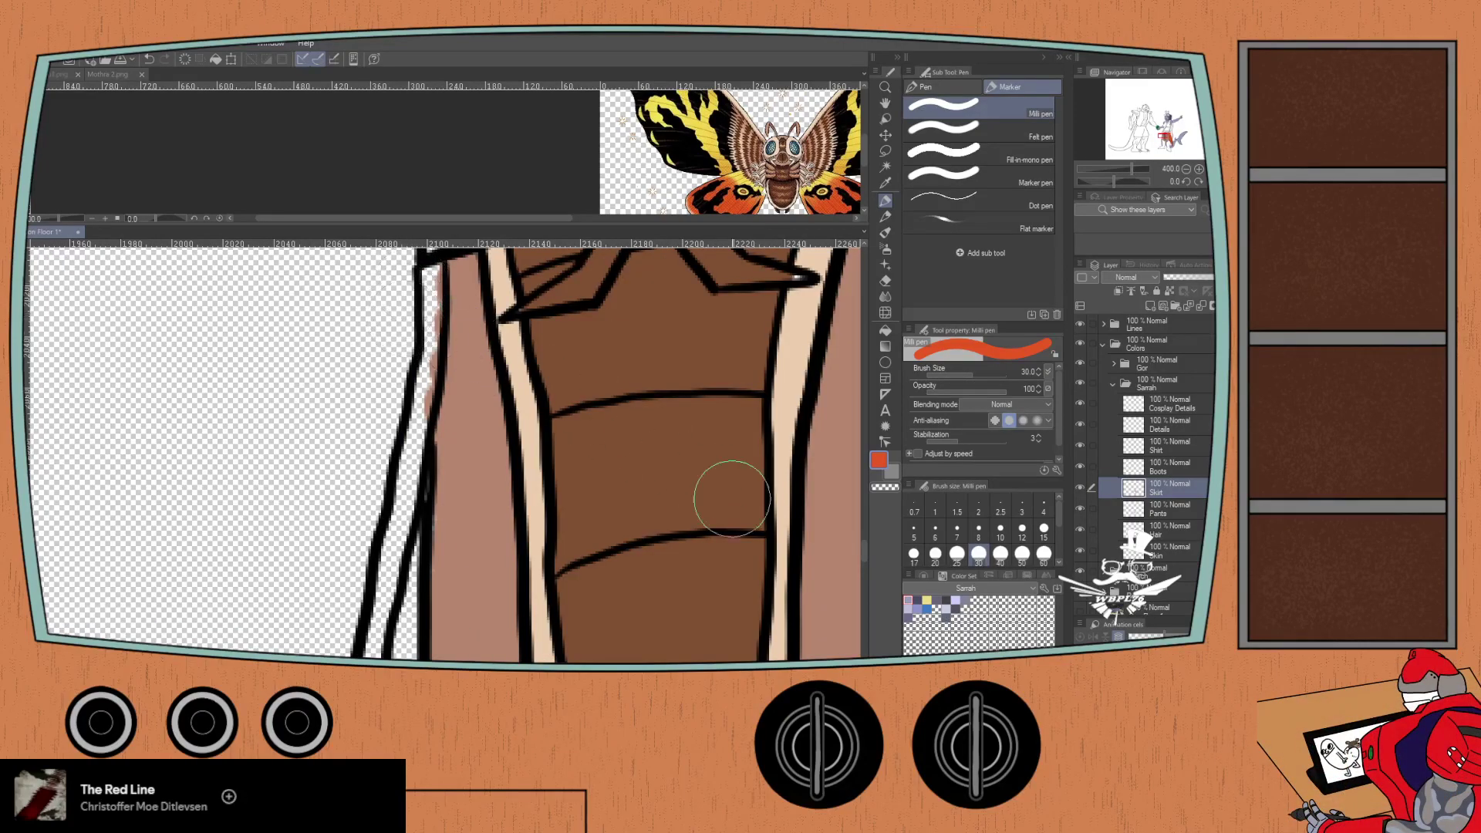
{"action": "left_click", "coordinate": [1000, 530]}
{"action": "left_click_drag", "start_coordinate": [412, 292], "coordinate": [427, 256]}
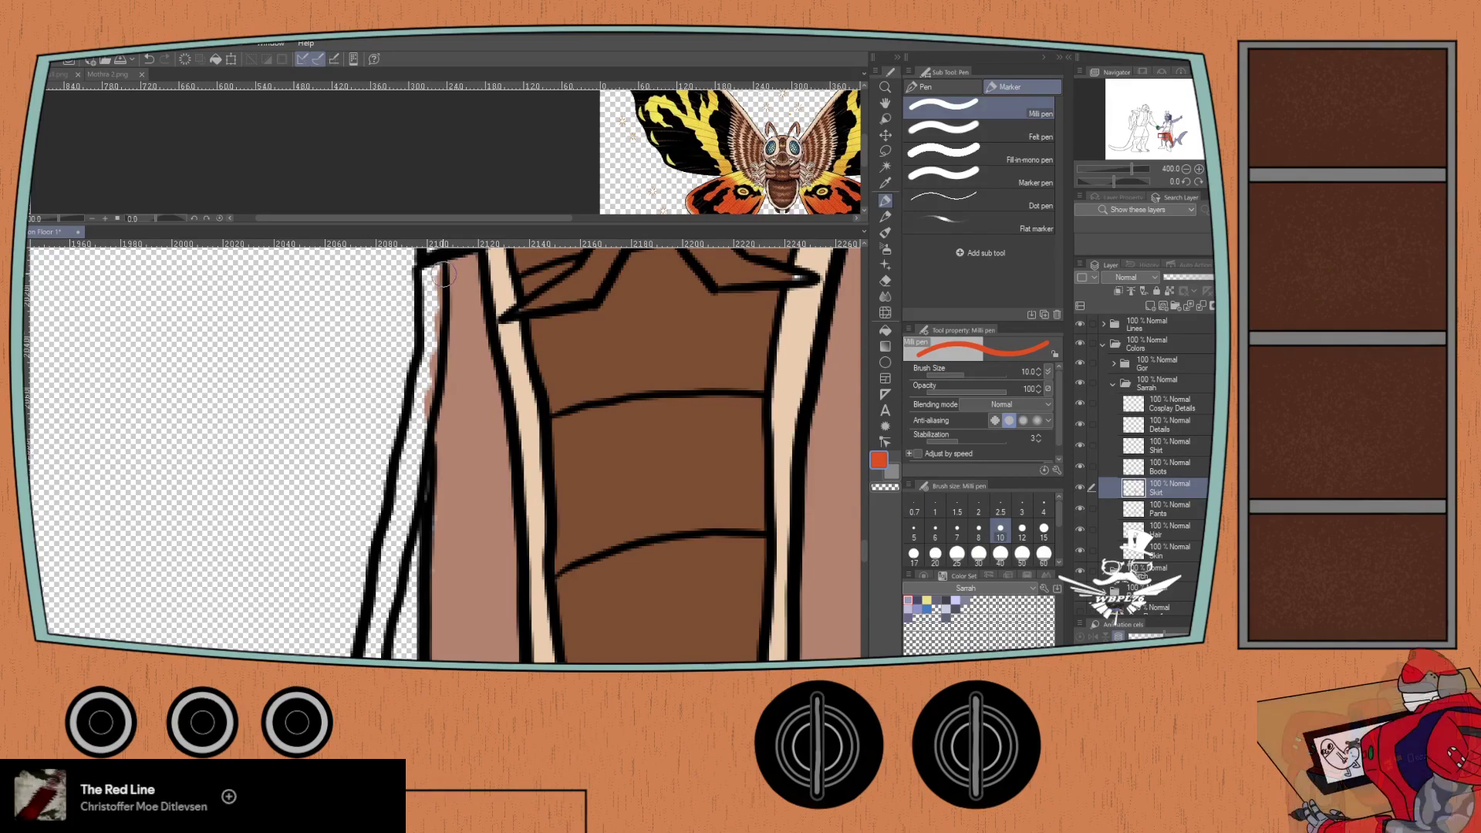
{"action": "mouse_move", "coordinate": [420, 277]}
{"action": "left_mouse_down"}
{"action": "mouse_move", "coordinate": [430, 305]}
{"action": "mouse_move", "coordinate": [432, 269]}
{"action": "mouse_move", "coordinate": [412, 458]}
{"action": "mouse_move", "coordinate": [439, 317]}
{"action": "mouse_move", "coordinate": [424, 437]}
{"action": "mouse_move", "coordinate": [433, 401]}
{"action": "left_mouse_up"}
{"action": "left_click_drag", "start_coordinate": [409, 464], "coordinate": [432, 337]}
{"action": "left_click_drag", "start_coordinate": [434, 328], "coordinate": [412, 472]}
{"action": "mouse_move", "coordinate": [409, 476]}
{"action": "left_mouse_down"}
{"action": "mouse_move", "coordinate": [420, 418]}
{"action": "mouse_move", "coordinate": [421, 499]}
{"action": "mouse_move", "coordinate": [415, 416]}
{"action": "mouse_move", "coordinate": [430, 536]}
{"action": "mouse_move", "coordinate": [424, 435]}
{"action": "left_mouse_up"}
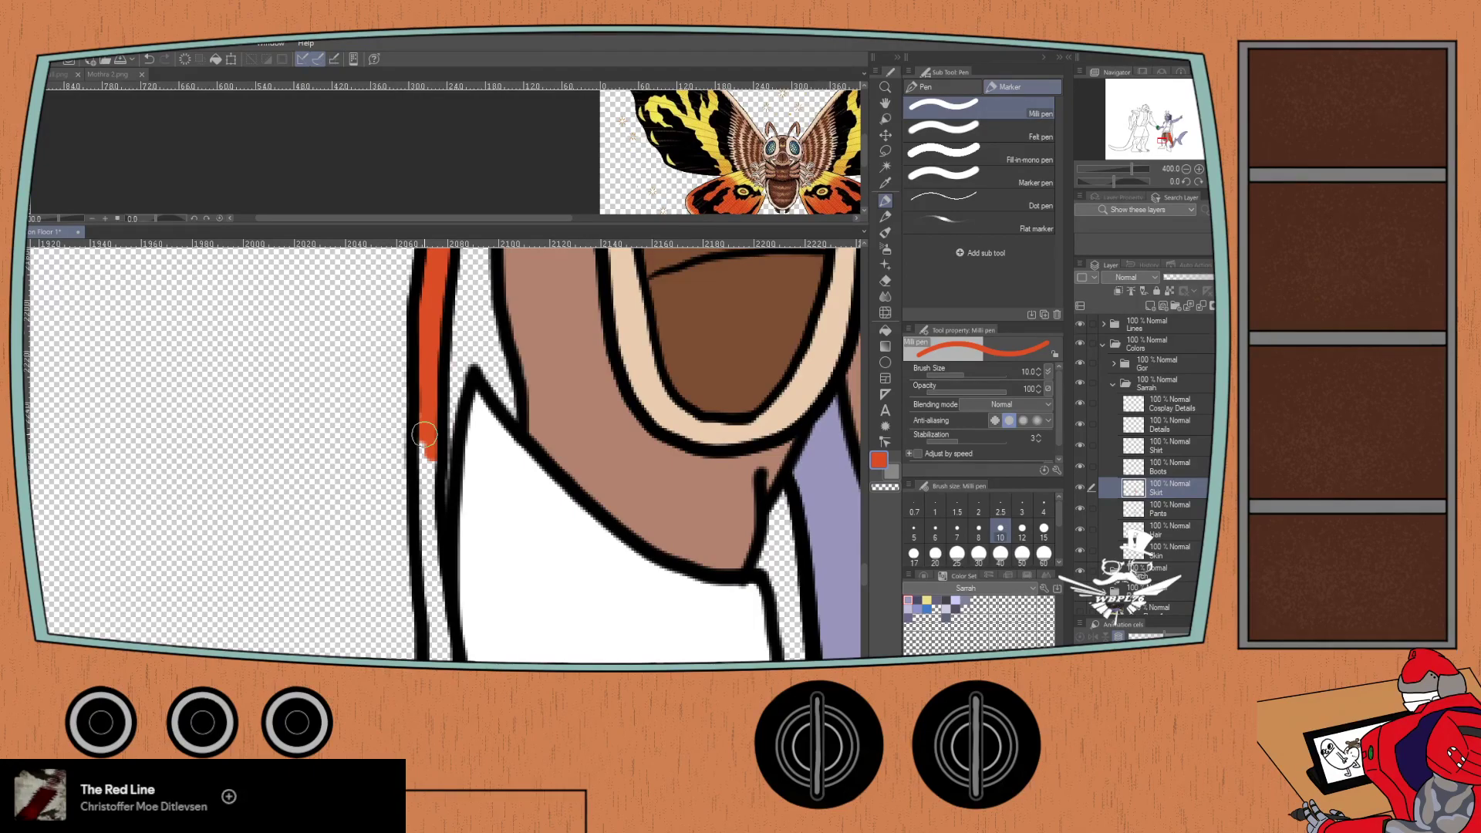
- Continue the orange-red down the narrow left flap to its lower tip beside the boot
{"action": "mouse_move", "coordinate": [425, 435]}
{"action": "left_mouse_down"}
{"action": "mouse_move", "coordinate": [394, 324]}
{"action": "mouse_move", "coordinate": [413, 417]}
{"action": "left_mouse_up"}
{"action": "left_click_drag", "start_coordinate": [407, 359], "coordinate": [417, 499]}
{"action": "mouse_move", "coordinate": [410, 436]}
{"action": "left_mouse_down"}
{"action": "mouse_move", "coordinate": [399, 330]}
{"action": "mouse_move", "coordinate": [409, 411]}
{"action": "left_mouse_up"}
{"action": "mouse_move", "coordinate": [410, 344]}
{"action": "left_mouse_down"}
{"action": "mouse_move", "coordinate": [415, 404]}
{"action": "mouse_move", "coordinate": [402, 334]}
{"action": "mouse_move", "coordinate": [411, 394]}
{"action": "mouse_move", "coordinate": [421, 383]}
{"action": "mouse_move", "coordinate": [422, 528]}
{"action": "left_mouse_up"}
{"action": "mouse_move", "coordinate": [425, 465]}
{"action": "left_mouse_down"}
{"action": "mouse_move", "coordinate": [431, 549]}
{"action": "mouse_move", "coordinate": [408, 355]}
{"action": "left_mouse_up"}
{"action": "mouse_move", "coordinate": [401, 384]}
{"action": "left_mouse_down"}
{"action": "mouse_move", "coordinate": [427, 522]}
{"action": "mouse_move", "coordinate": [419, 509]}
{"action": "mouse_move", "coordinate": [445, 564]}
{"action": "mouse_move", "coordinate": [436, 512]}
{"action": "left_mouse_up"}
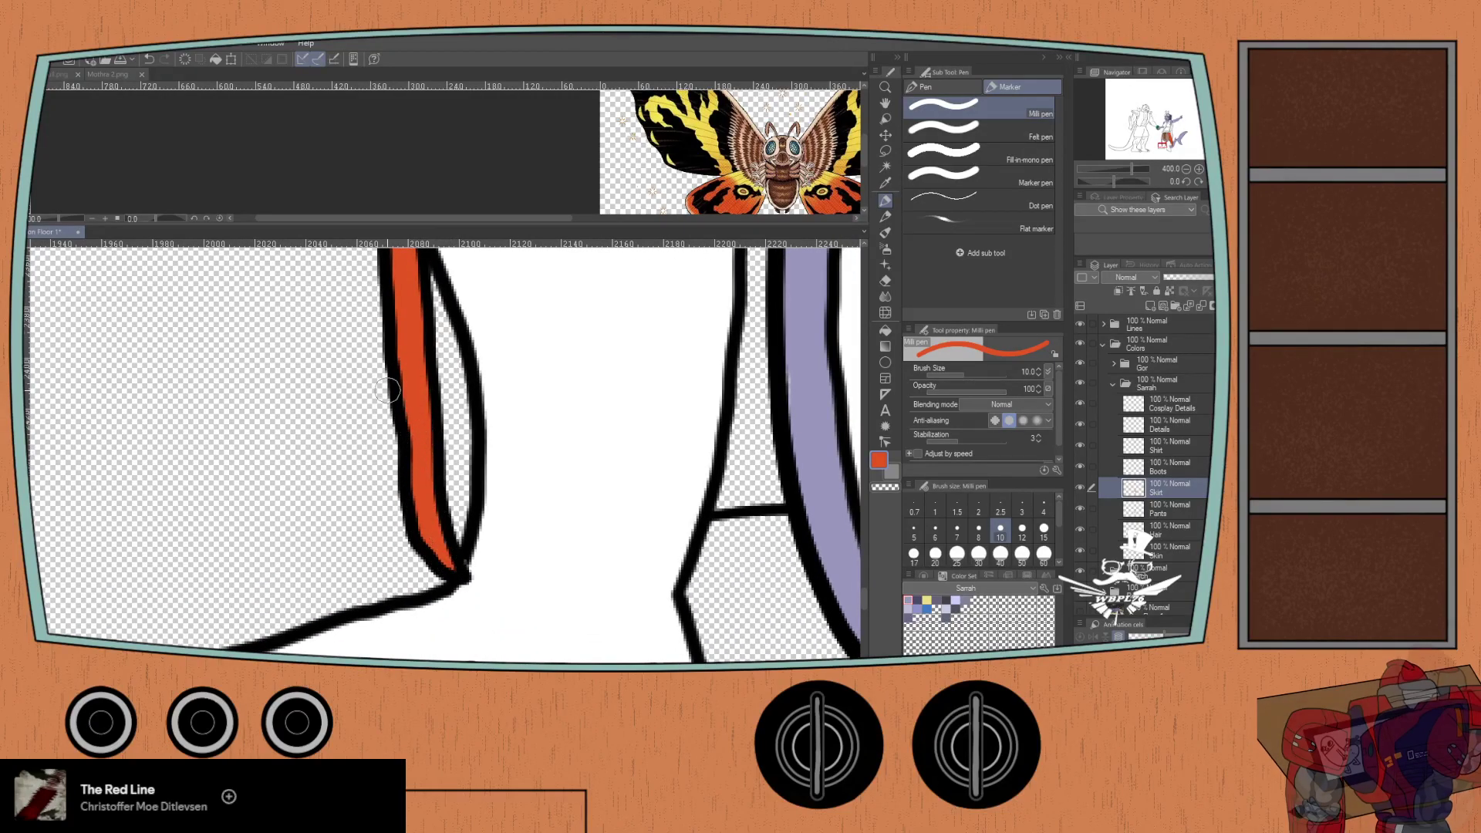
{"action": "scroll", "coordinate": [378, 347], "scroll_direction": "down", "scroll_amount": 4}
{"action": "left_click_drag", "start_coordinate": [370, 321], "coordinate": [410, 440]}
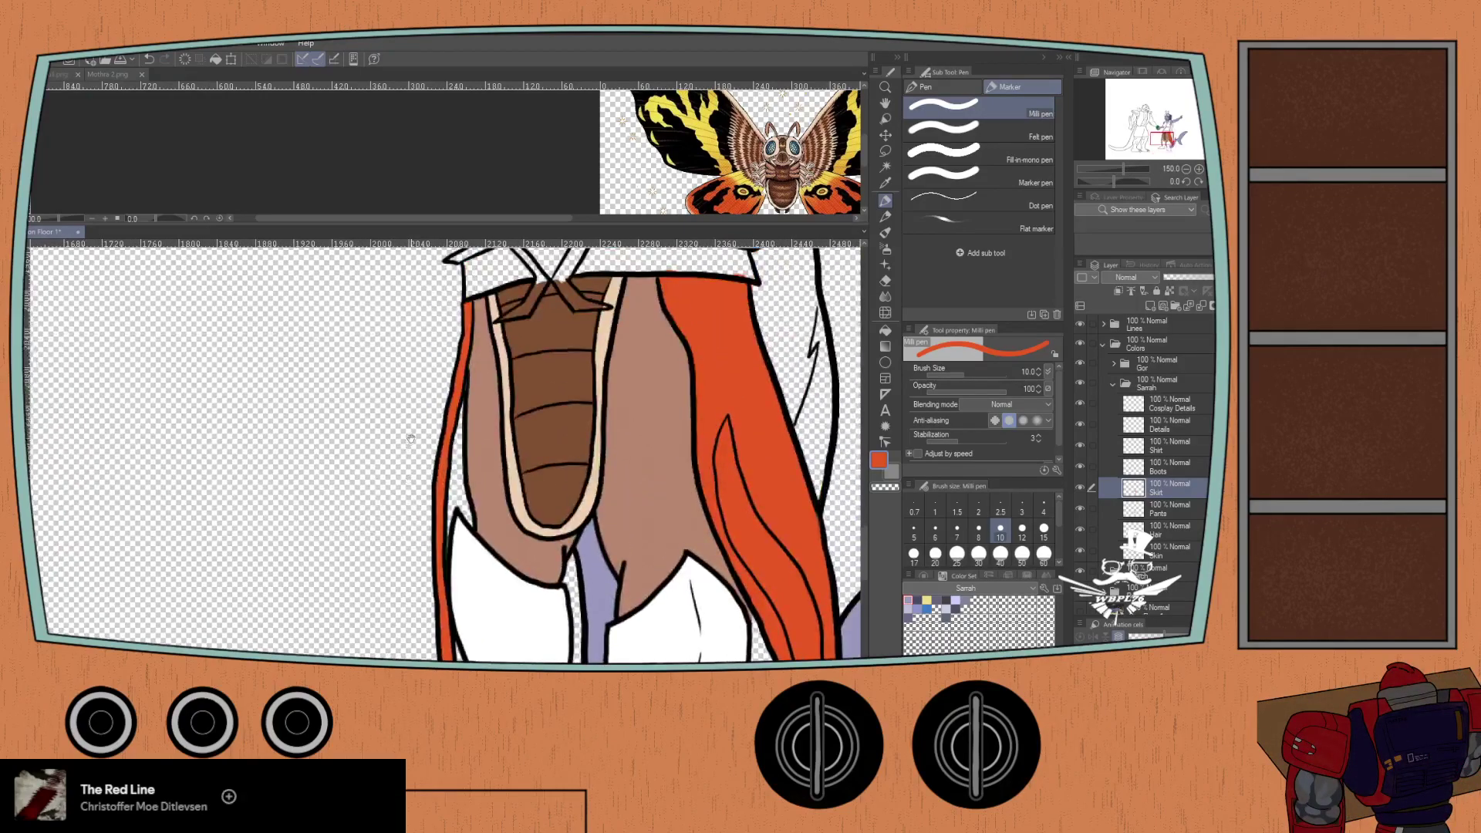
- Darken the drawing color to RGB 178, 77, 34 for the skirt's inner side
{"action": "left_click", "coordinate": [920, 575]}
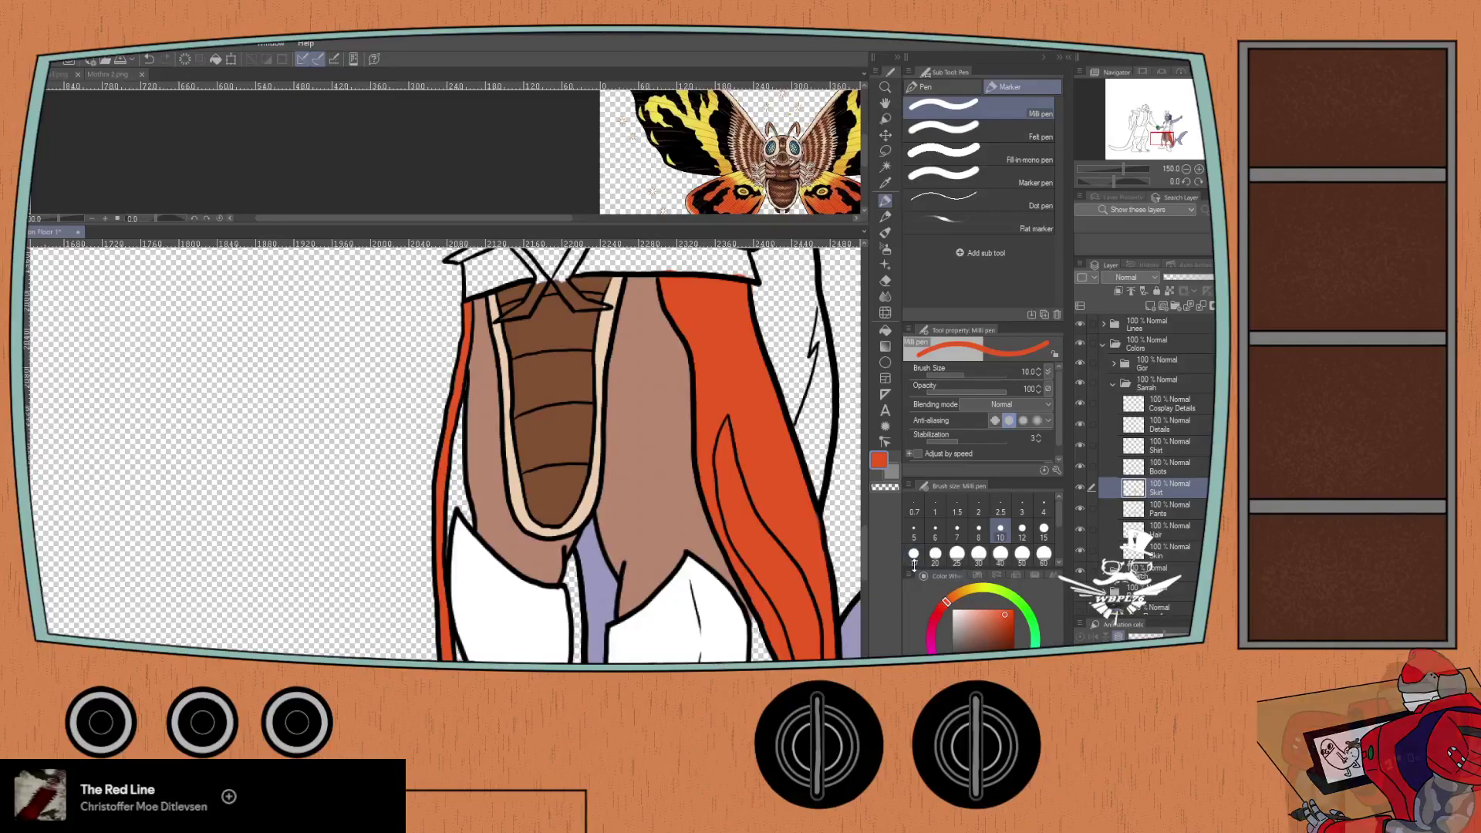
{"action": "left_click", "coordinate": [981, 576]}
{"action": "left_click", "coordinate": [985, 575]}
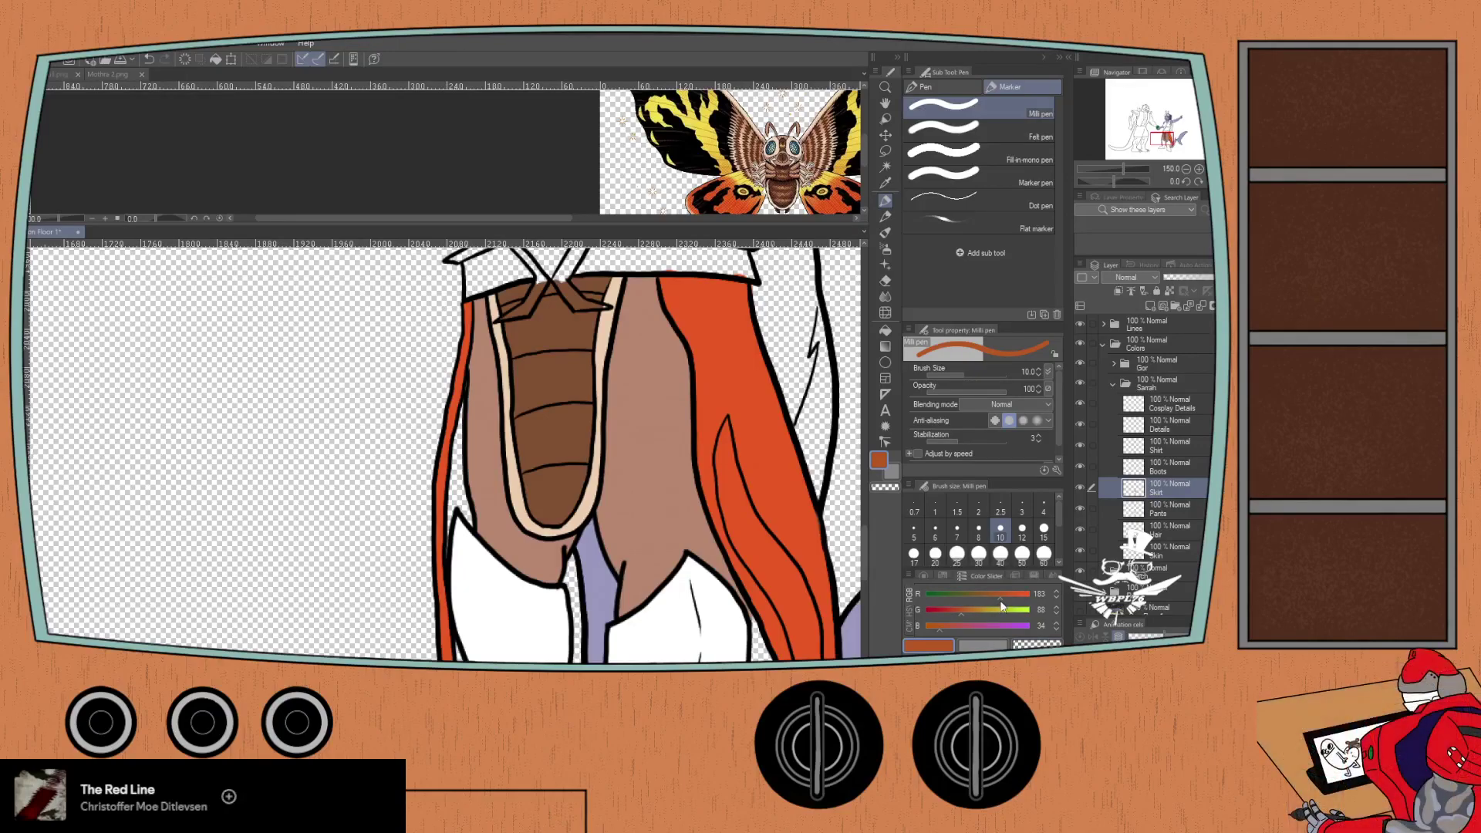
{"action": "left_click_drag", "start_coordinate": [996, 595], "coordinate": [992, 595]}
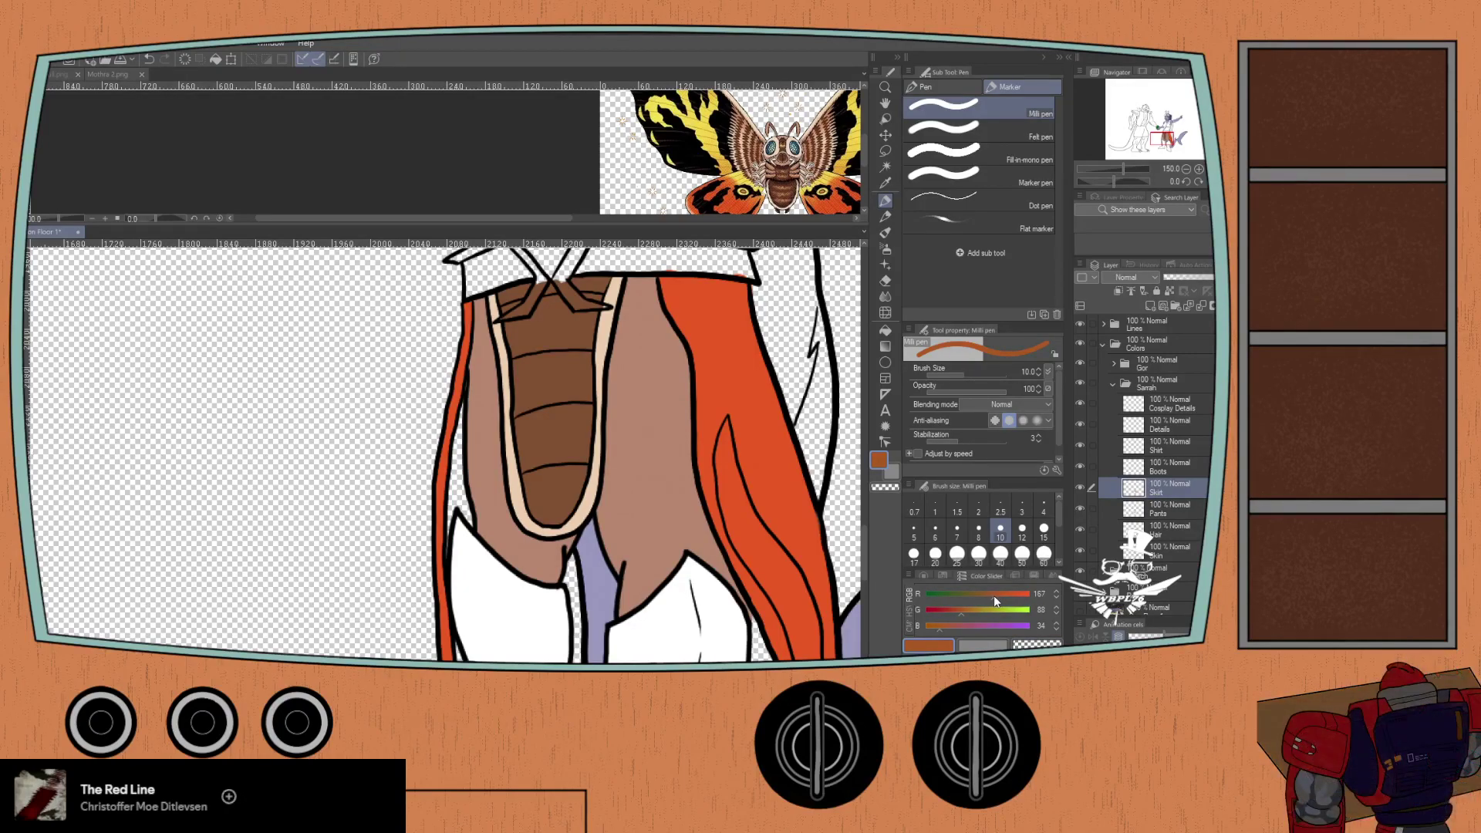
{"action": "left_click_drag", "start_coordinate": [961, 614], "coordinate": [959, 614]}
- On the Hair layer, paint the skirt's inner side dark orange behind the narrow left flap and down along the left boot
{"action": "left_click", "coordinate": [1158, 533]}
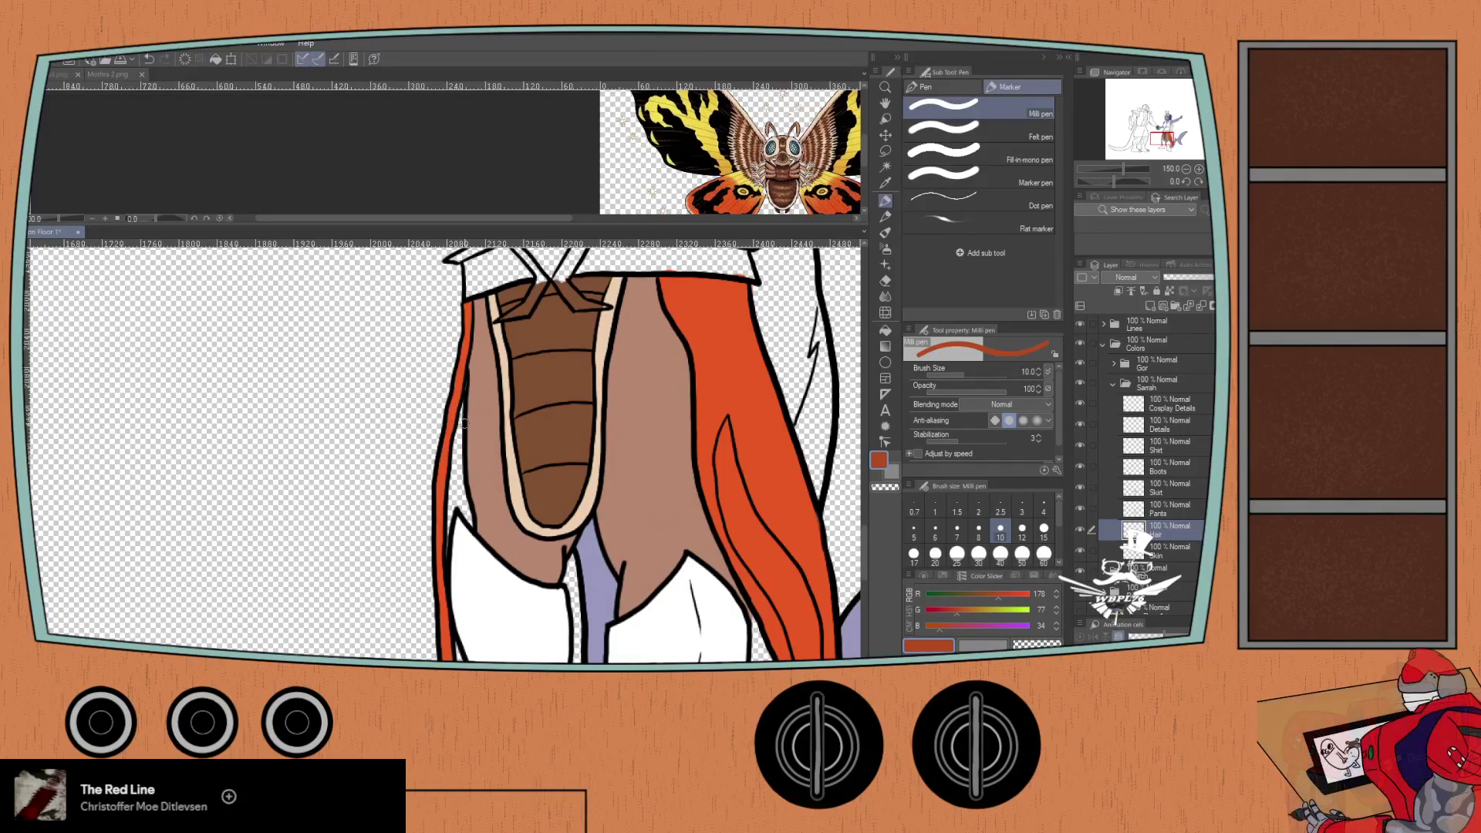
{"action": "left_click_drag", "start_coordinate": [458, 463], "coordinate": [439, 357]}
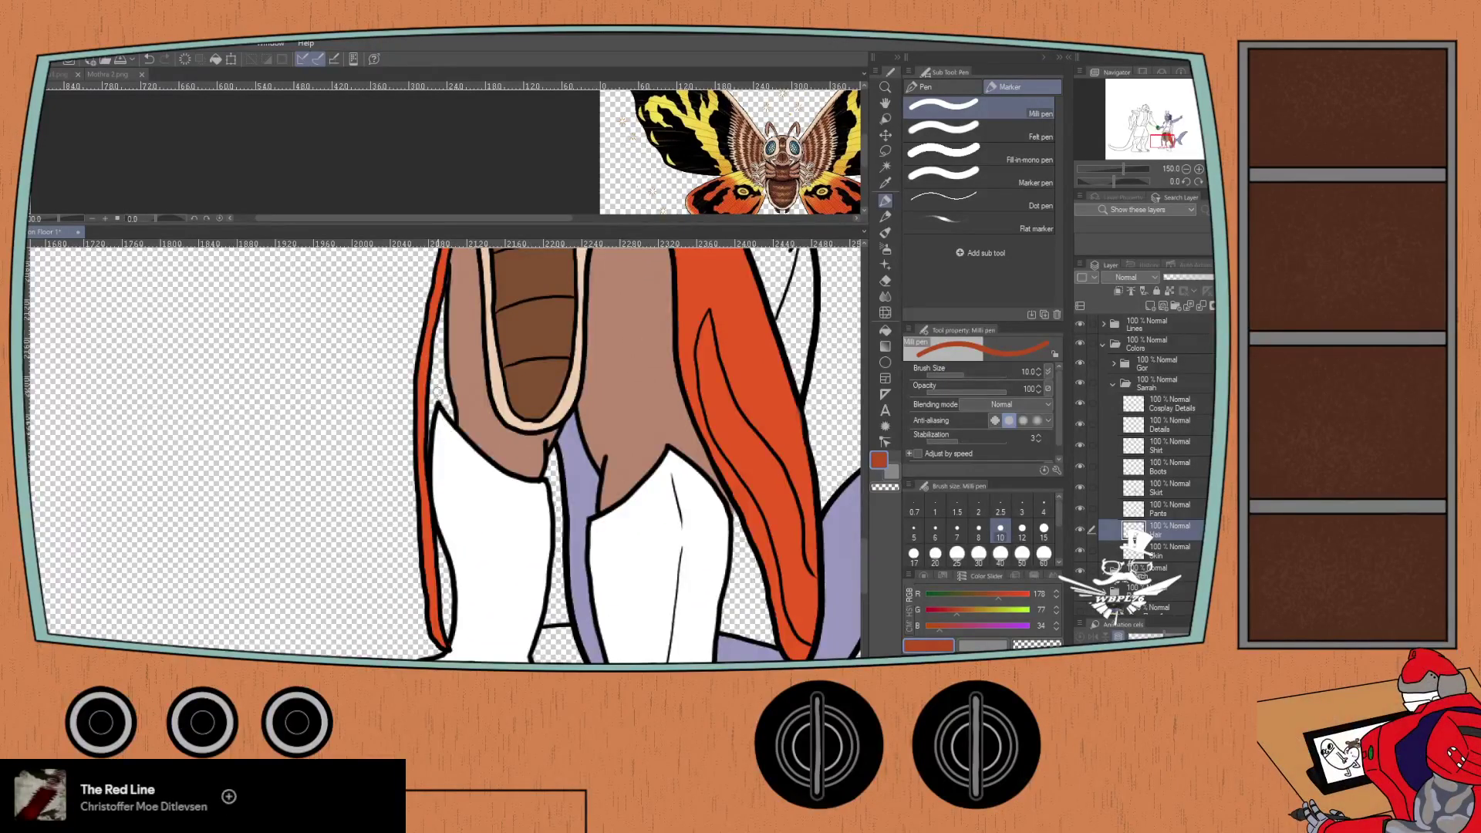
{"action": "left_click_drag", "start_coordinate": [445, 293], "coordinate": [434, 415]}
{"action": "left_click_drag", "start_coordinate": [436, 343], "coordinate": [440, 405]}
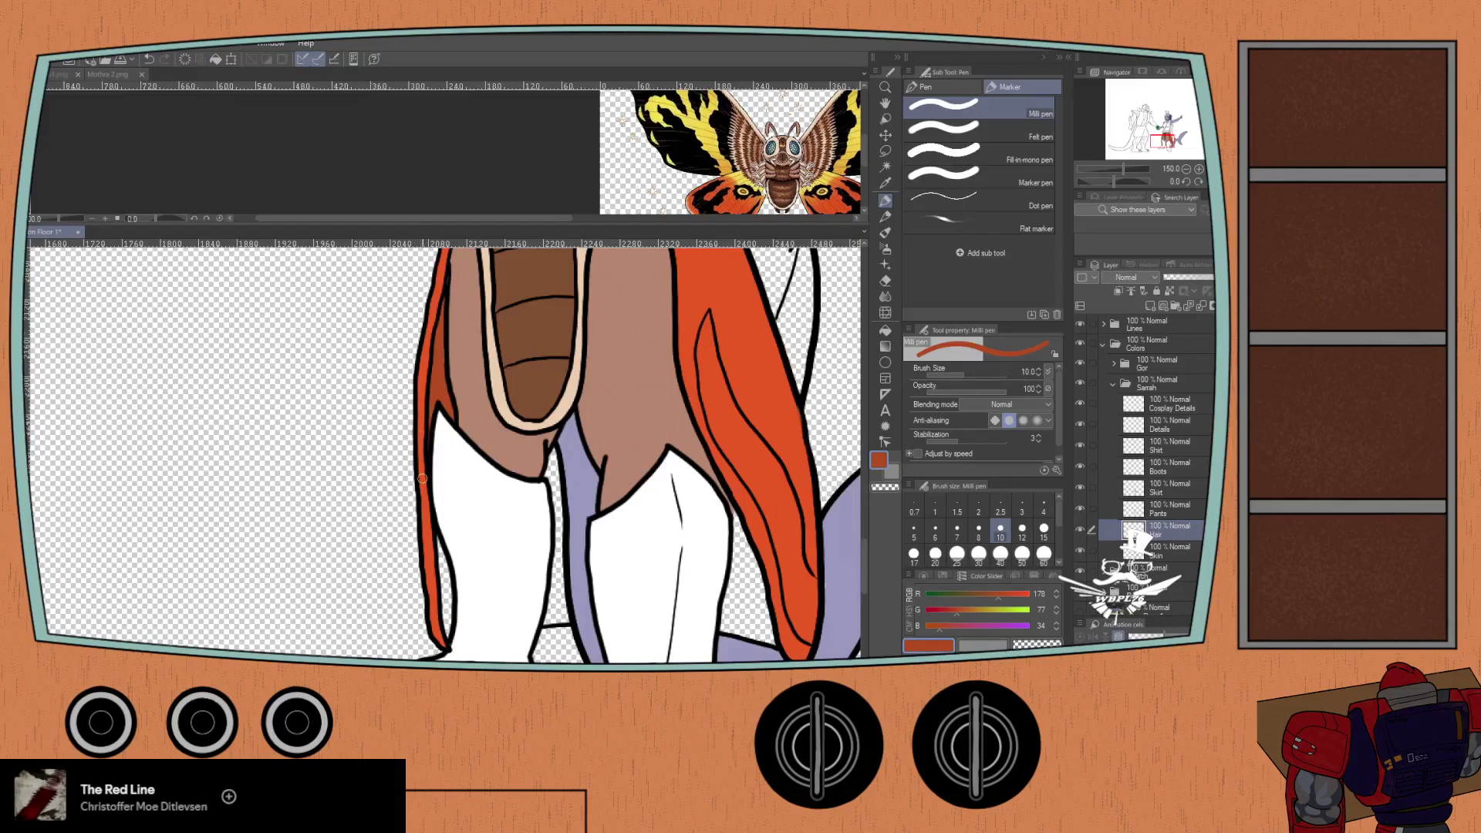
{"action": "scroll", "coordinate": [420, 472], "scroll_direction": "down", "scroll_amount": 3}
{"action": "left_click_drag", "start_coordinate": [440, 524], "coordinate": [433, 477]}
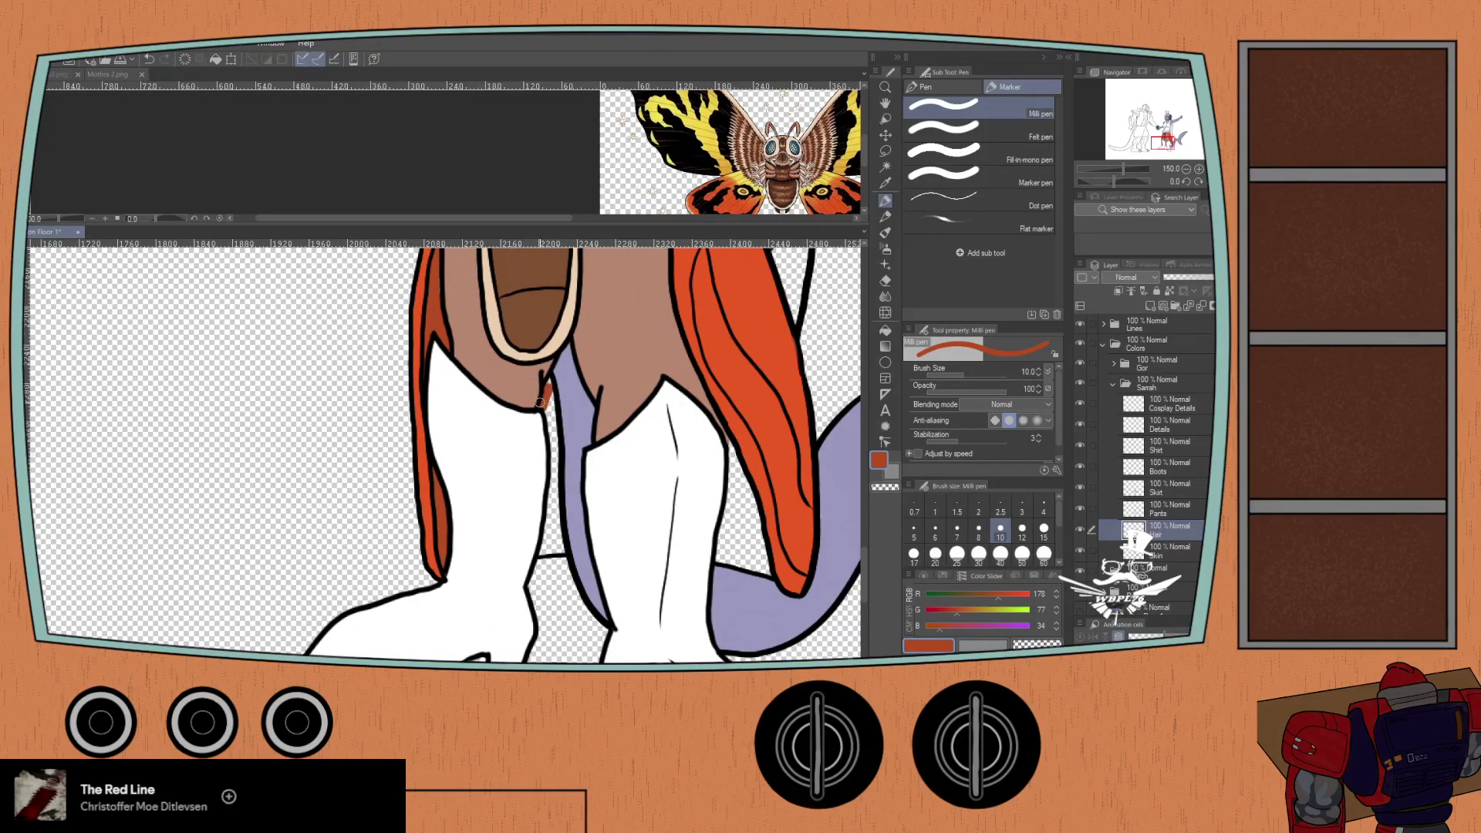
- Fill the skirt's inner side dark orange between the legs and in the gap between the right boot and the right flap
{"action": "mouse_move", "coordinate": [551, 397]}
{"action": "left_mouse_down"}
{"action": "mouse_move", "coordinate": [557, 519]}
{"action": "mouse_move", "coordinate": [544, 541]}
{"action": "left_mouse_up"}
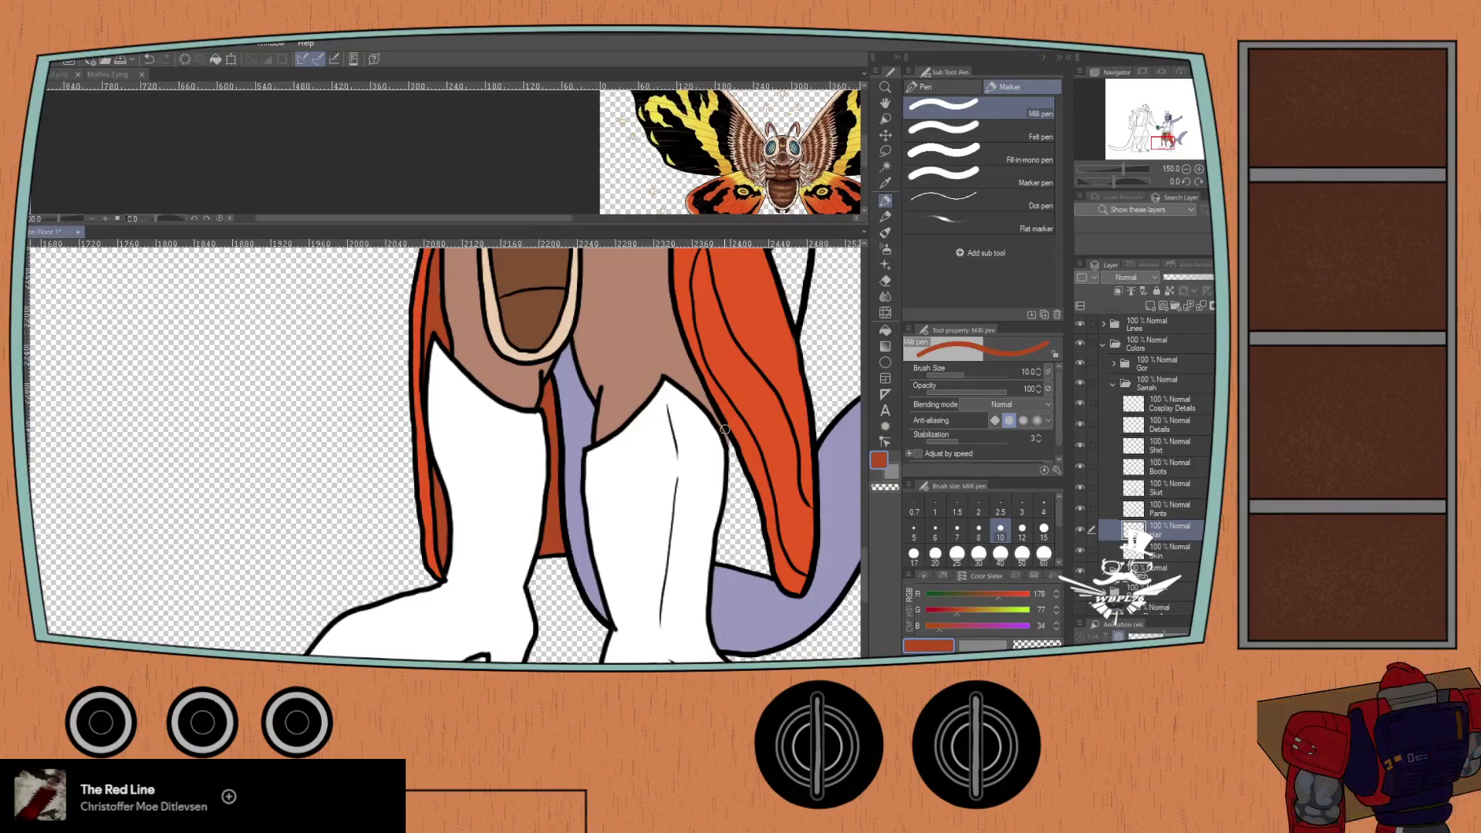
{"action": "mouse_move", "coordinate": [731, 441]}
{"action": "left_mouse_down"}
{"action": "mouse_move", "coordinate": [735, 503]}
{"action": "mouse_move", "coordinate": [757, 534]}
{"action": "left_mouse_up"}
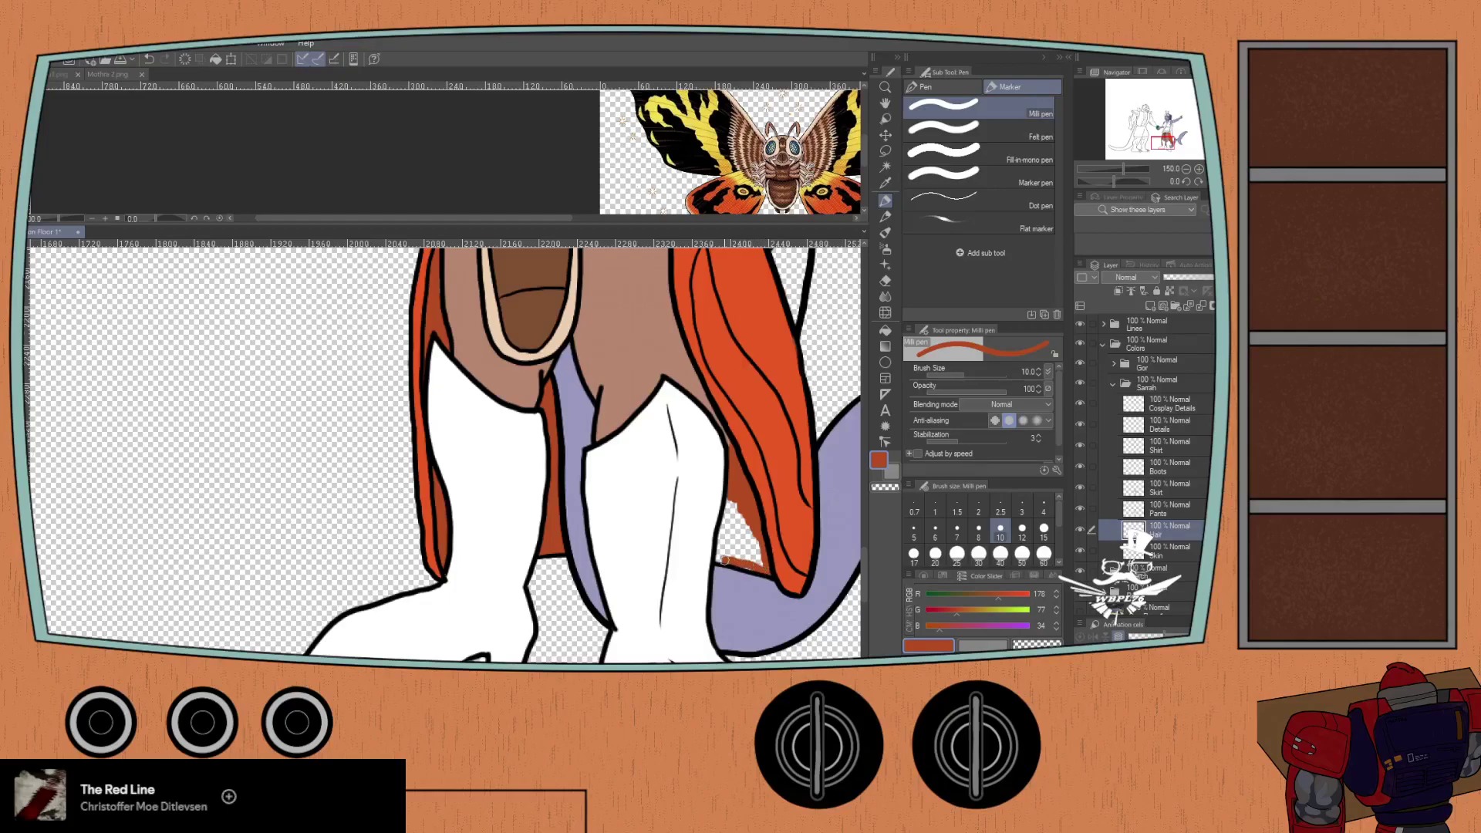
{"action": "mouse_move", "coordinate": [750, 526]}
{"action": "left_mouse_down"}
{"action": "mouse_move", "coordinate": [734, 500]}
{"action": "mouse_move", "coordinate": [720, 549]}
{"action": "mouse_move", "coordinate": [723, 524]}
{"action": "mouse_move", "coordinate": [726, 553]}
{"action": "mouse_move", "coordinate": [744, 545]}
{"action": "left_mouse_up"}
{"action": "scroll", "coordinate": [756, 559], "scroll_direction": "up", "scroll_amount": 3}
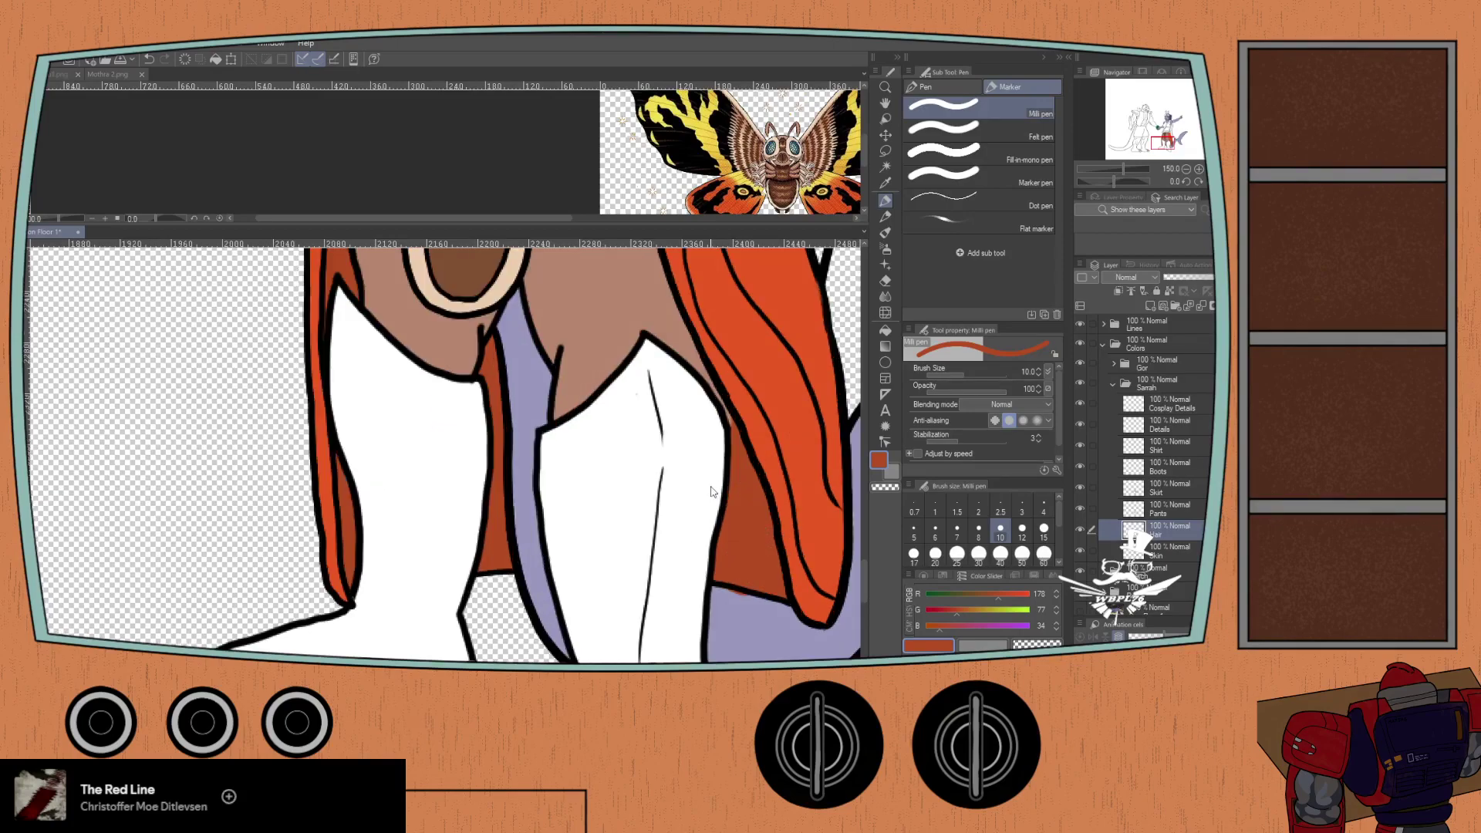
- Erase the dark orange spilling below the inner side's hem onto the tail with the Hard eraser at size 6
{"action": "left_click_drag", "start_coordinate": [658, 581], "coordinate": [518, 325]}
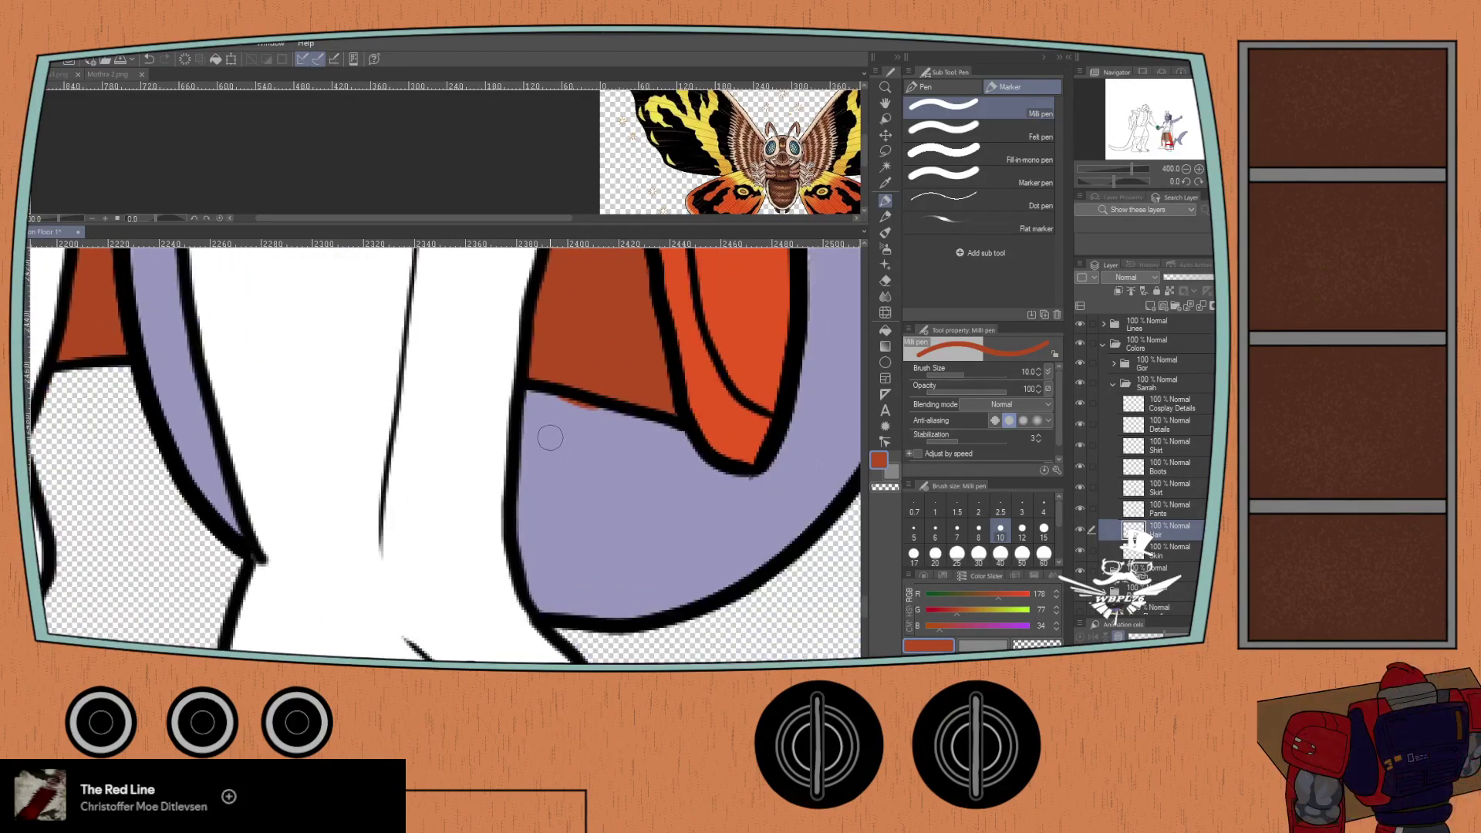
{"action": "key", "text": "e"}
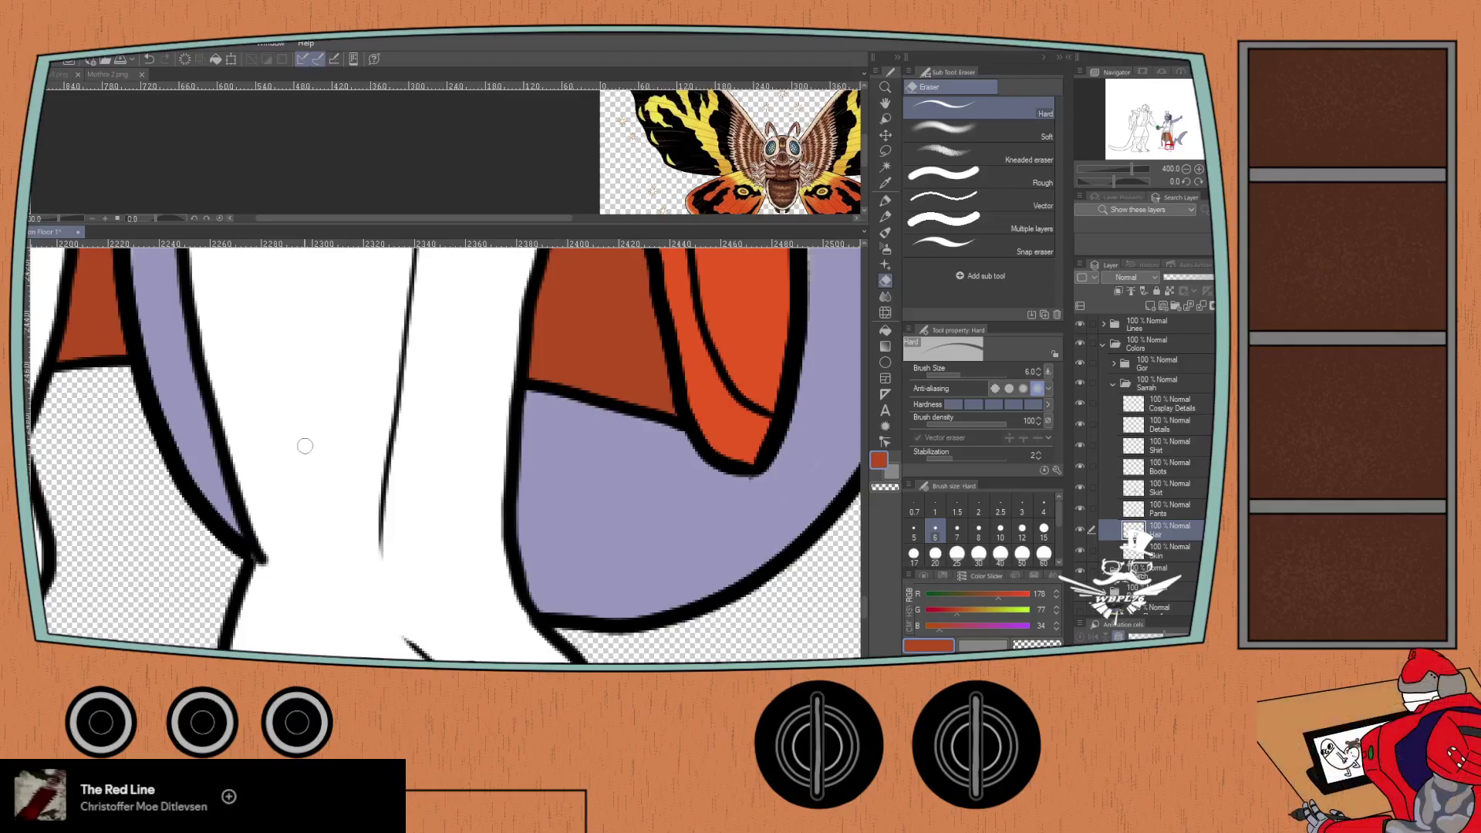
{"action": "scroll", "coordinate": [307, 440], "scroll_direction": "down", "scroll_amount": 7}
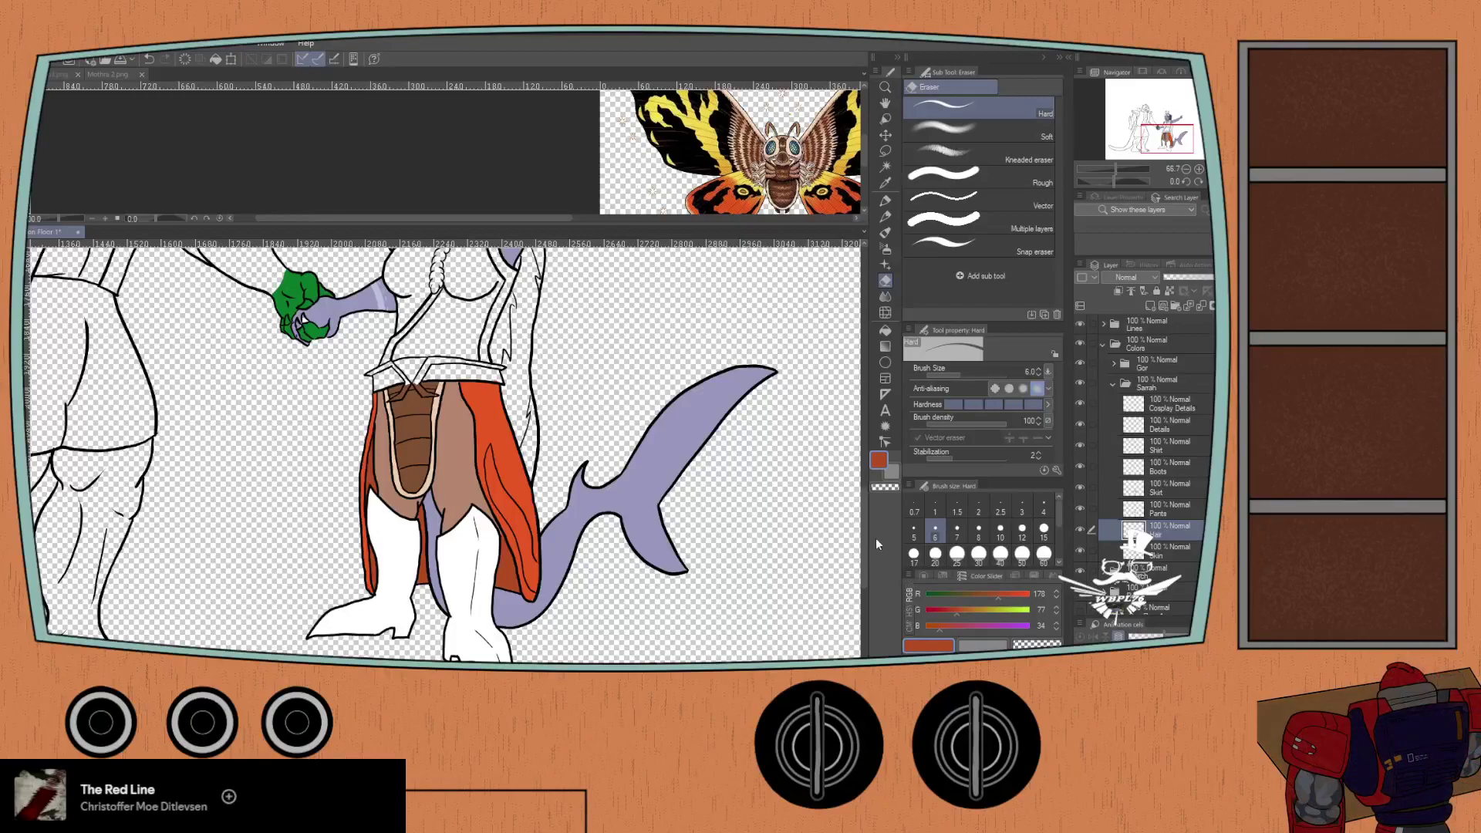
- Sample the wing yellow, RGB 233, 206, 67, from the Mothra reference, return to the drawing and display the color wheel
{"action": "left_click", "coordinate": [660, 159]}
{"action": "scroll", "coordinate": [642, 169], "scroll_direction": "up", "scroll_amount": 4}
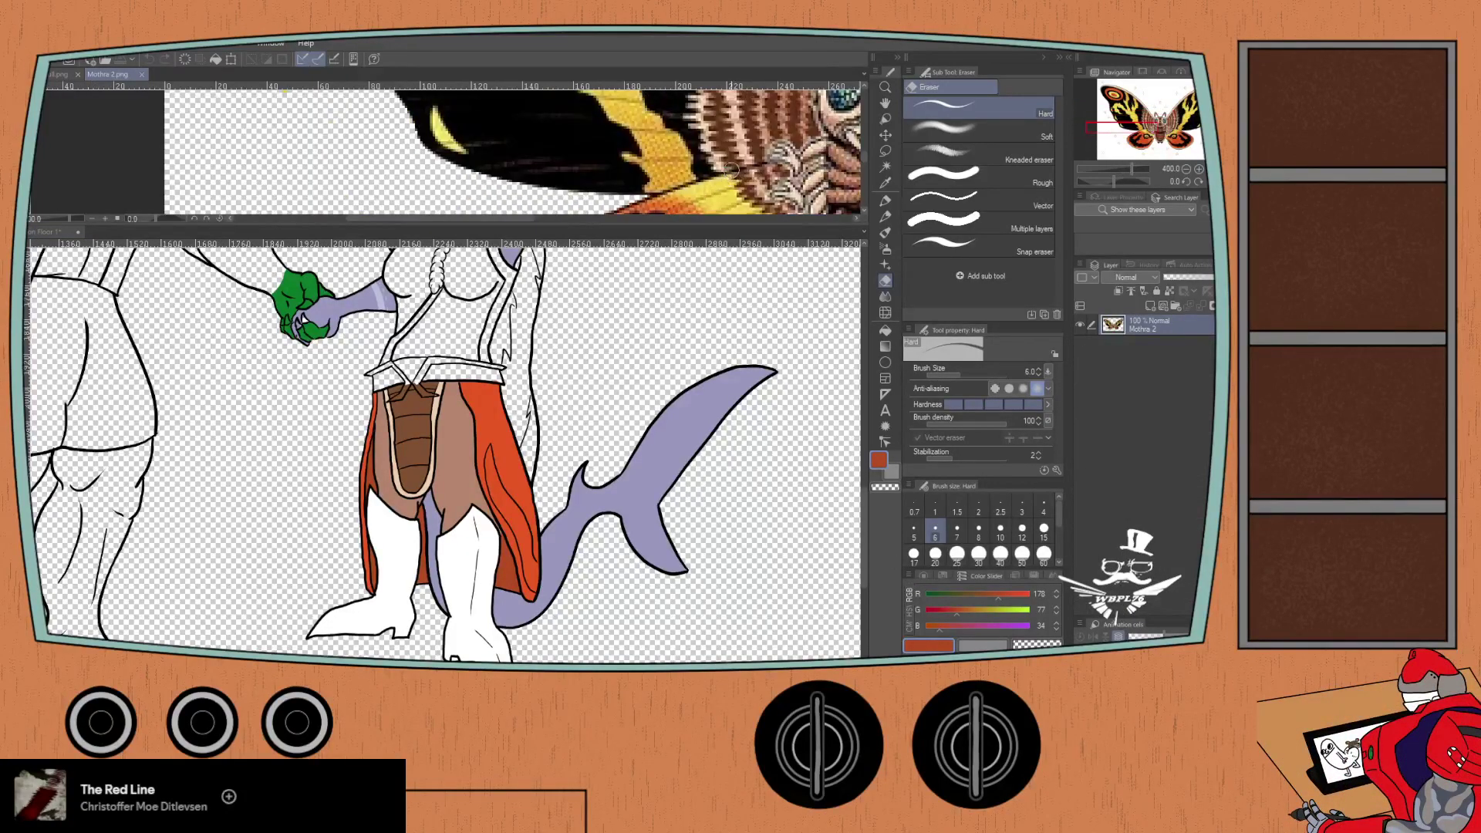
{"action": "left_click", "coordinate": [725, 191], "text": "alt"}
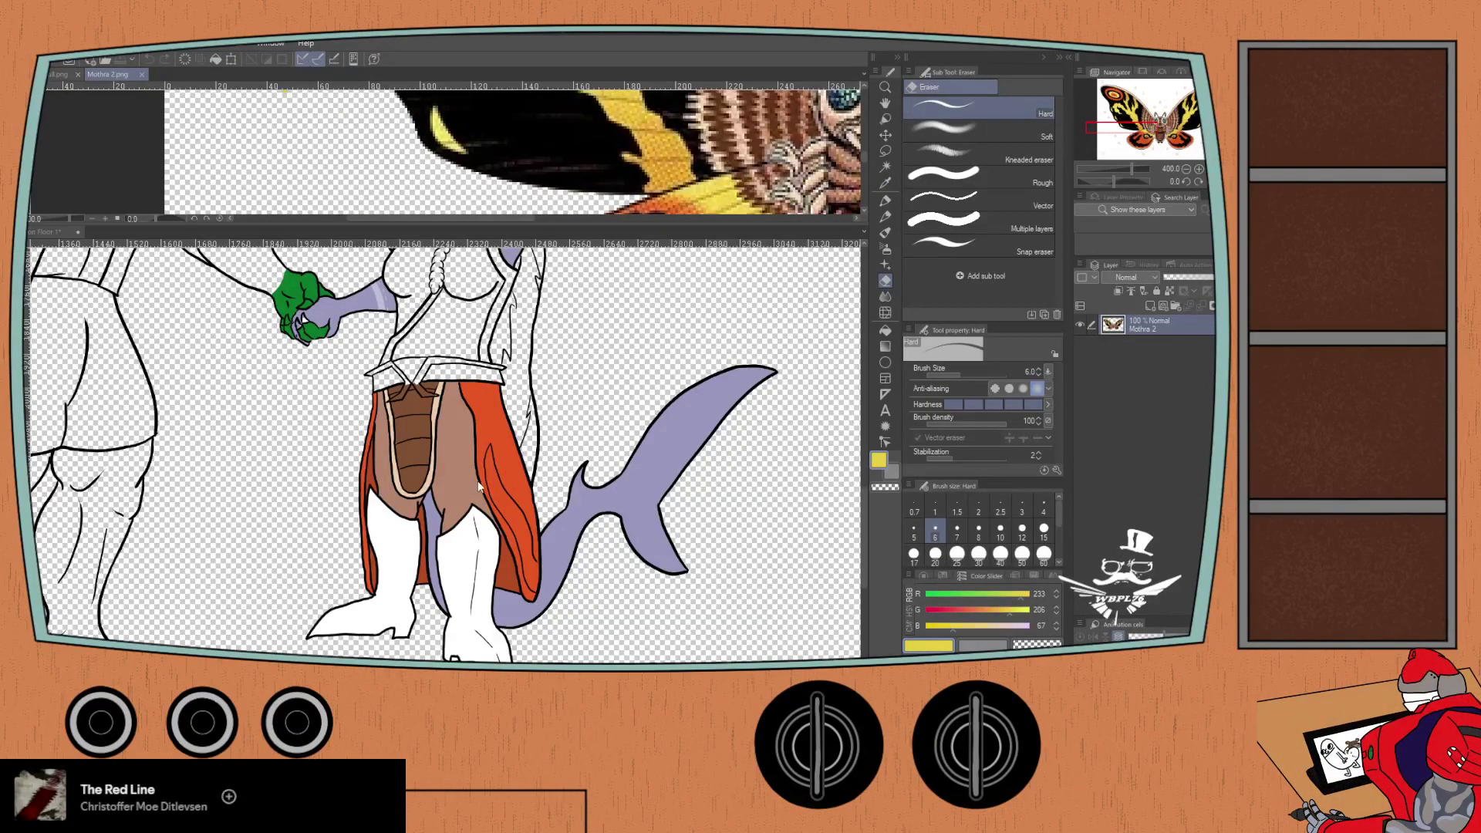
{"action": "left_click", "coordinate": [69, 233]}
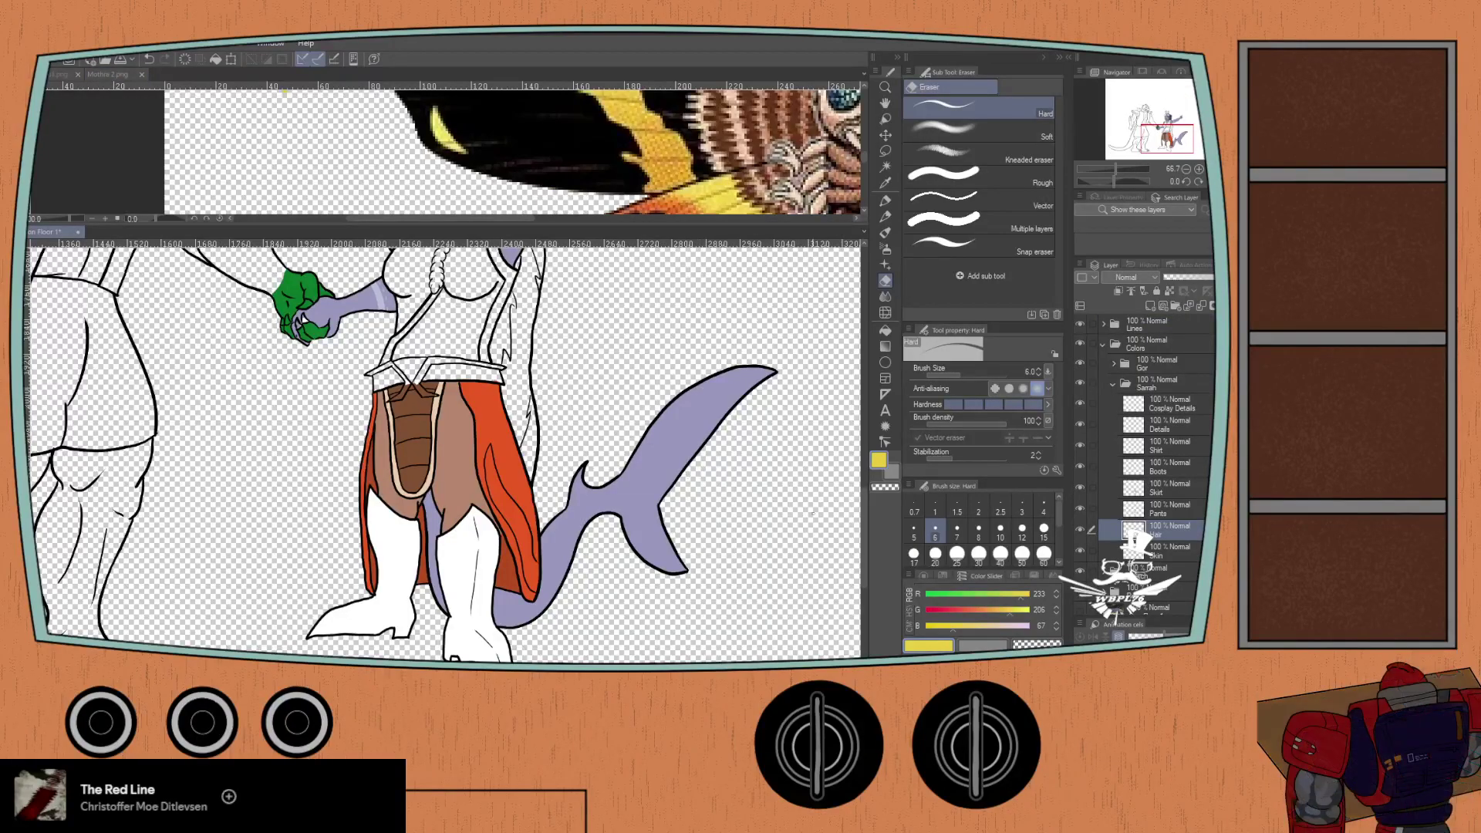
{"action": "left_click", "coordinate": [925, 576]}
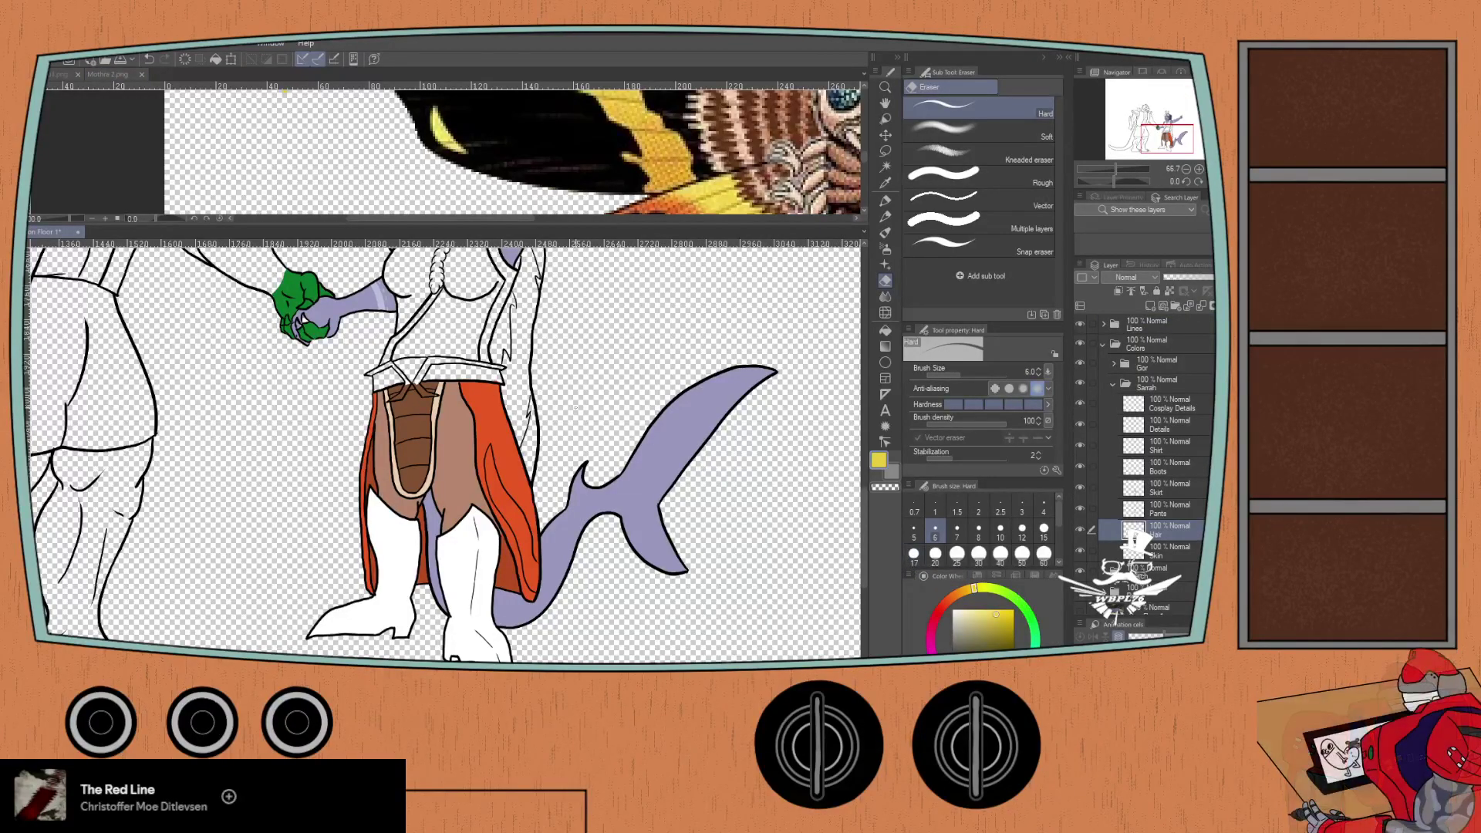
- Choose the Soft airbrush at size 60 and zoom the Mothra reference out to 200% to show more of the wings
{"action": "key", "text": "p"}
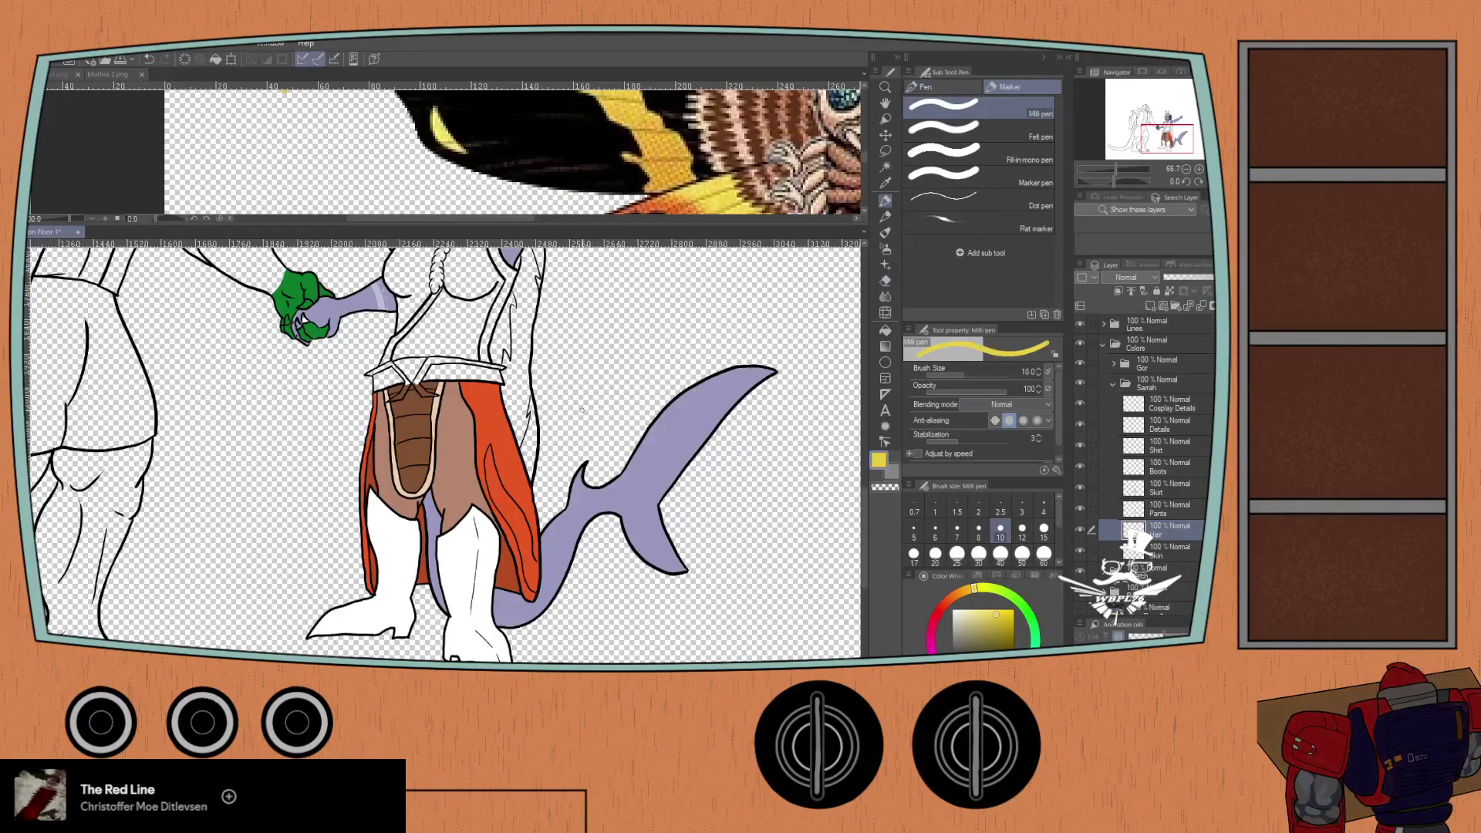
{"action": "key", "text": "e"}
{"action": "key", "text": "b"}
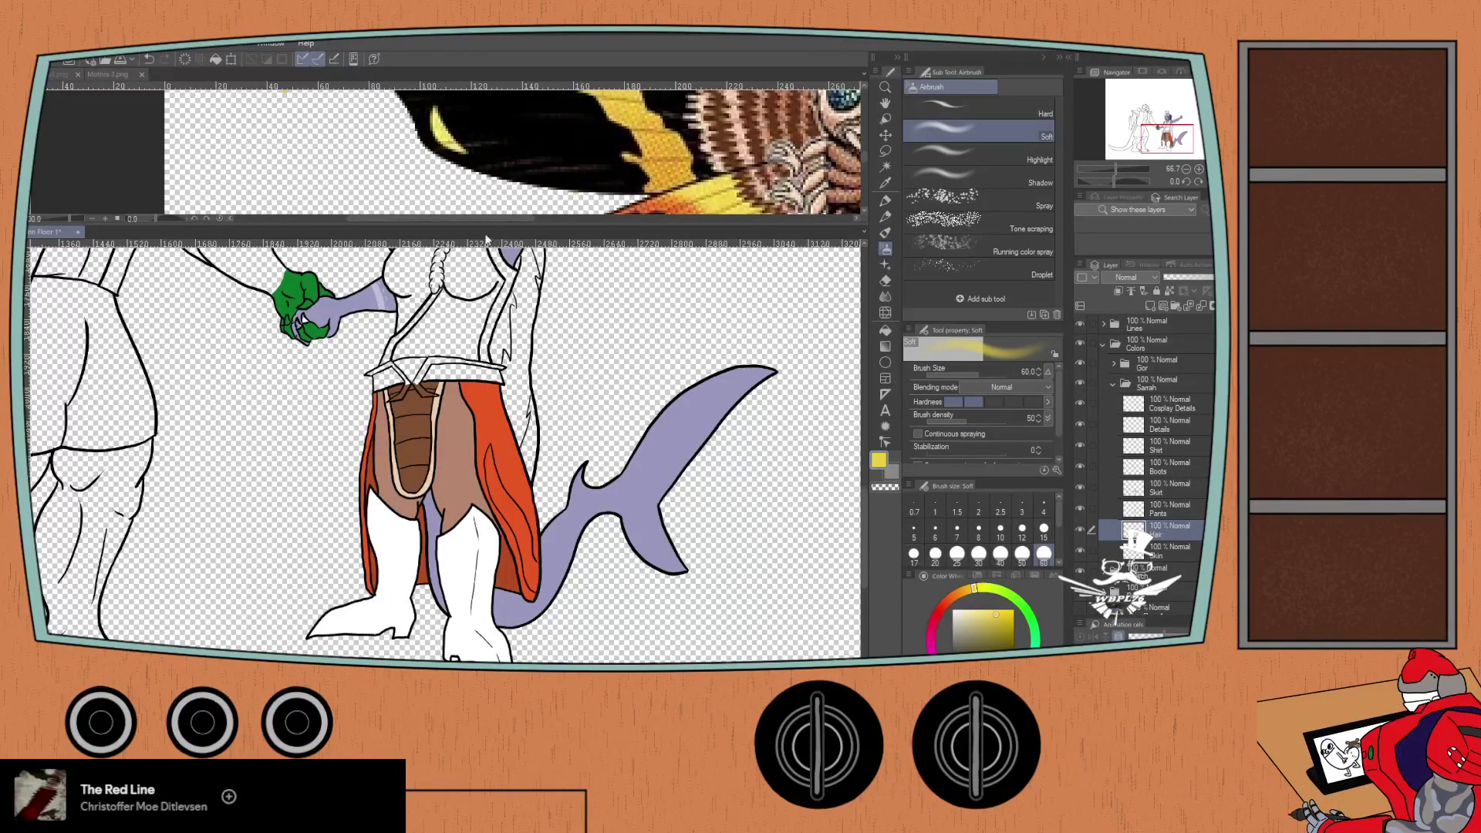
{"action": "left_click", "coordinate": [122, 75]}
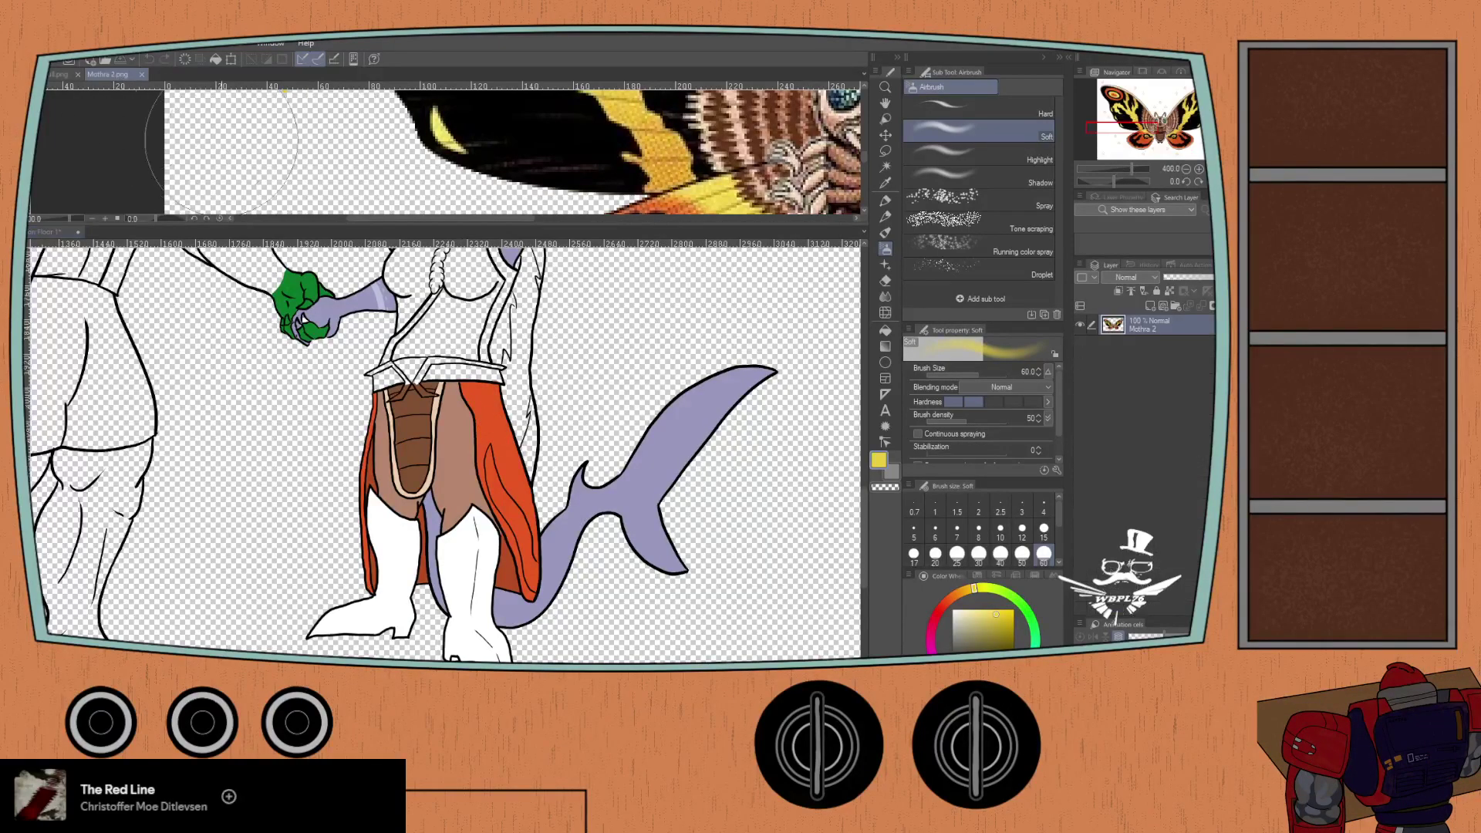
{"action": "scroll", "coordinate": [399, 175], "scroll_direction": "down", "scroll_amount": 2}
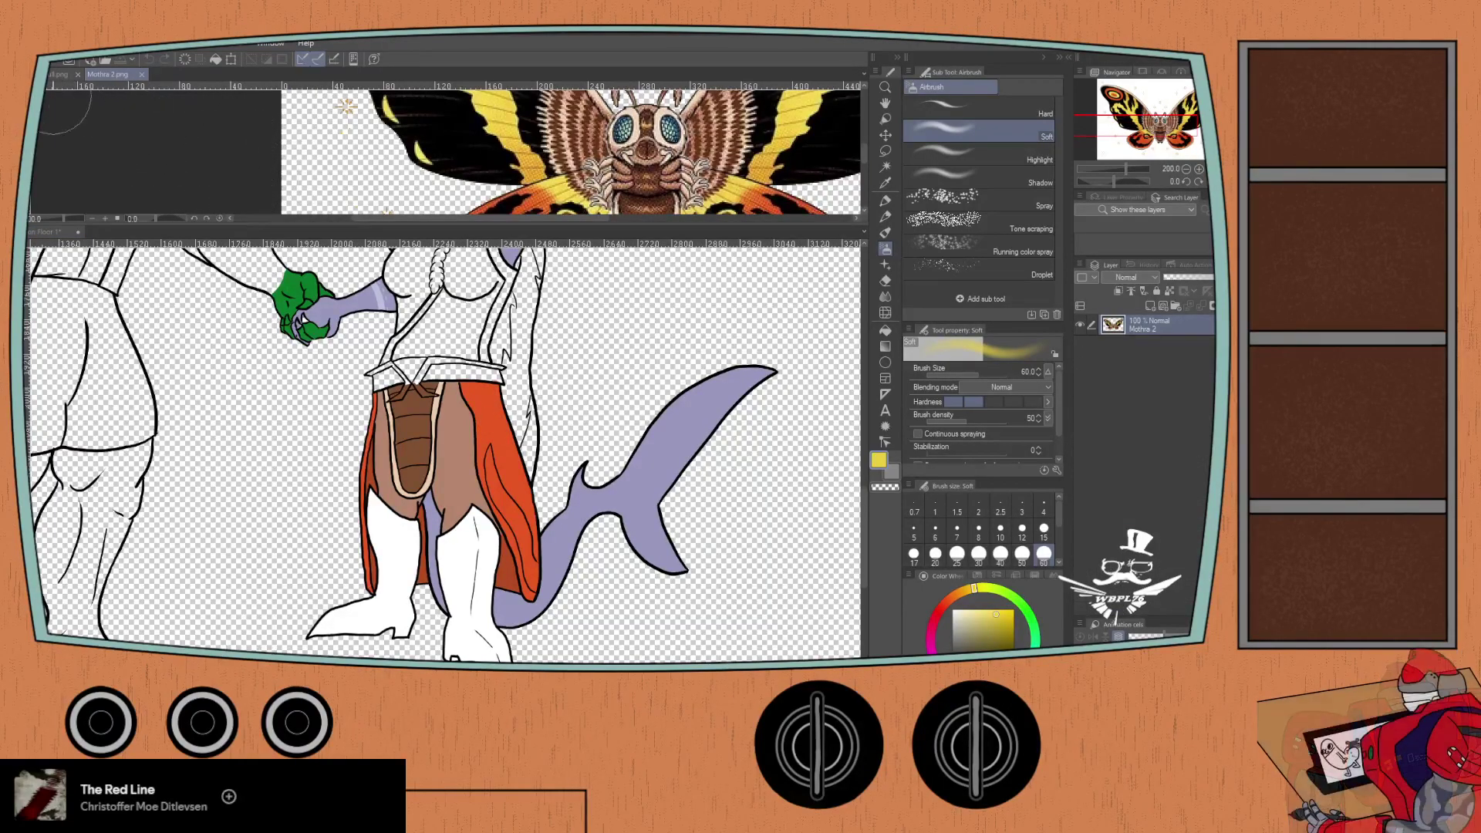
{"action": "left_click", "coordinate": [153, 257]}
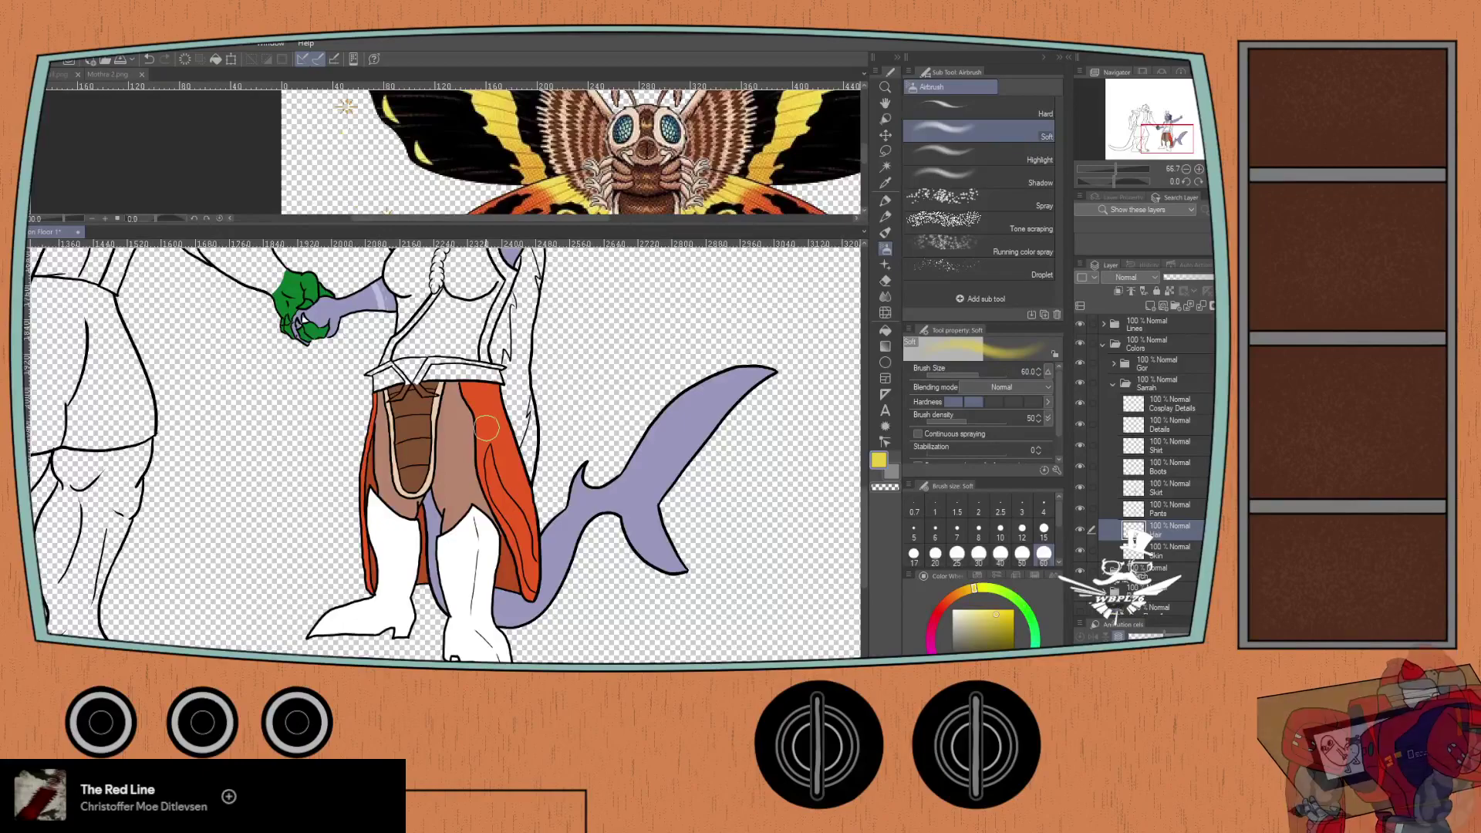
- On the Cosplay Details layer, spray a soft yellow gradient across the upper part of the skirt's right flap
{"action": "scroll", "coordinate": [486, 427], "scroll_direction": "up", "scroll_amount": 1}
{"action": "scroll", "coordinate": [432, 363], "scroll_direction": "up", "scroll_amount": 2}
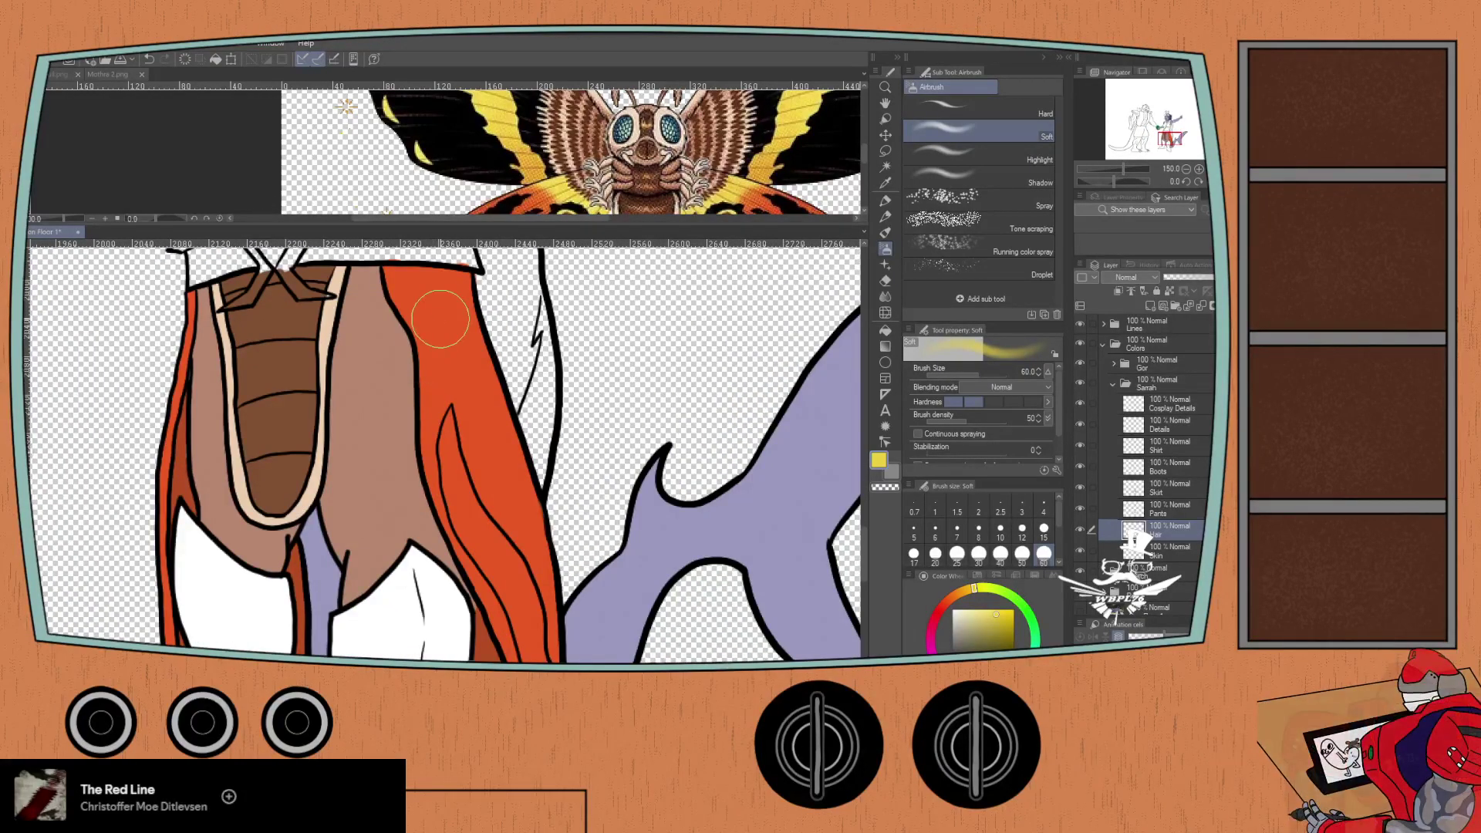
{"action": "left_click", "coordinate": [1151, 405]}
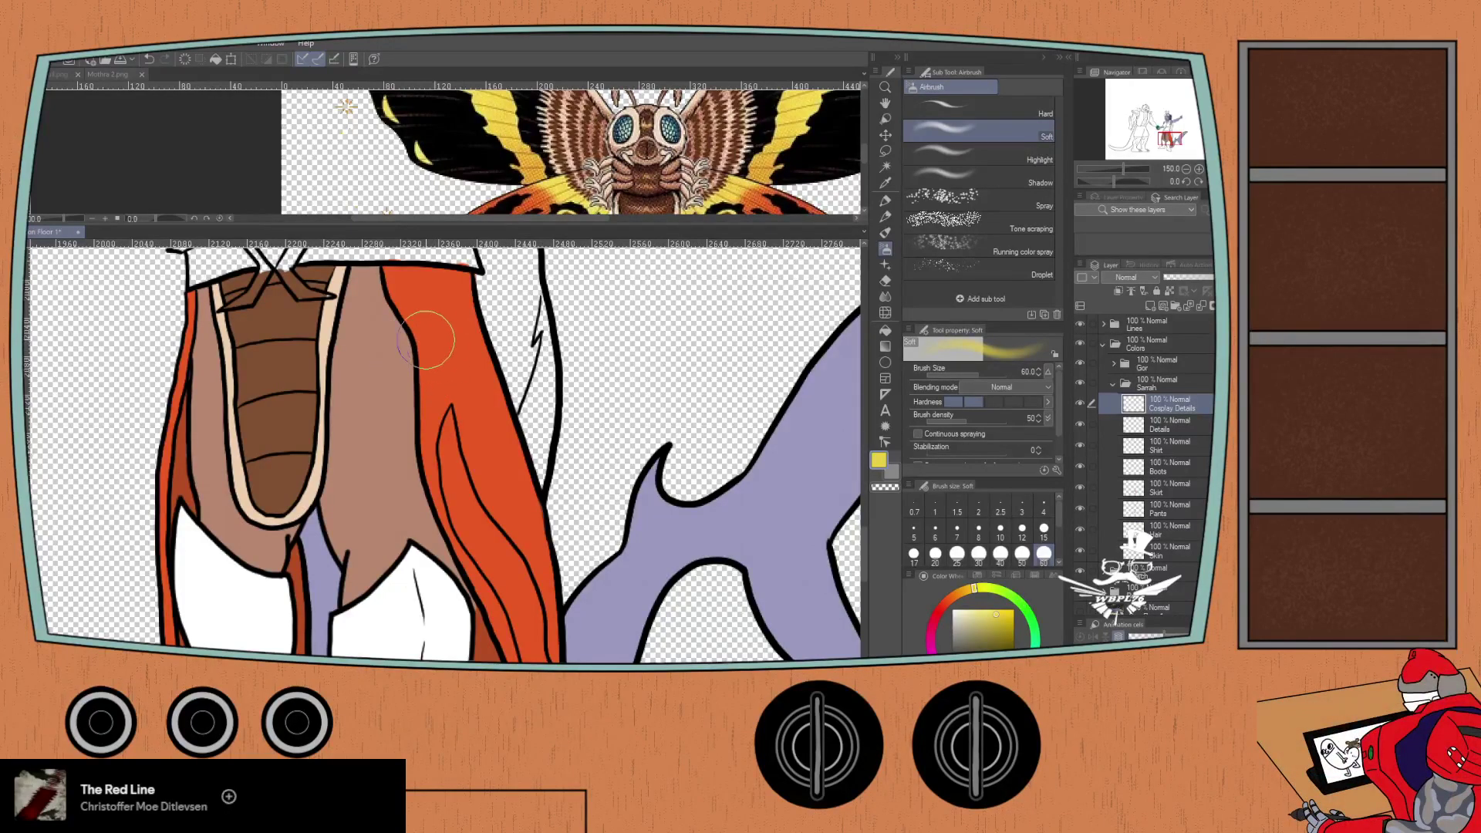
{"action": "left_click_drag", "start_coordinate": [436, 369], "coordinate": [547, 494]}
{"action": "mouse_move", "coordinate": [487, 399]}
{"action": "left_mouse_down"}
{"action": "mouse_move", "coordinate": [403, 347]}
{"action": "mouse_move", "coordinate": [422, 414]}
{"action": "mouse_move", "coordinate": [502, 463]}
{"action": "mouse_move", "coordinate": [409, 355]}
{"action": "left_mouse_up"}
- Fill the right flap's top solid yellow with the Milli pen at size 15 and blend its lower edge with the Soft airbrush
{"action": "key", "text": "p"}
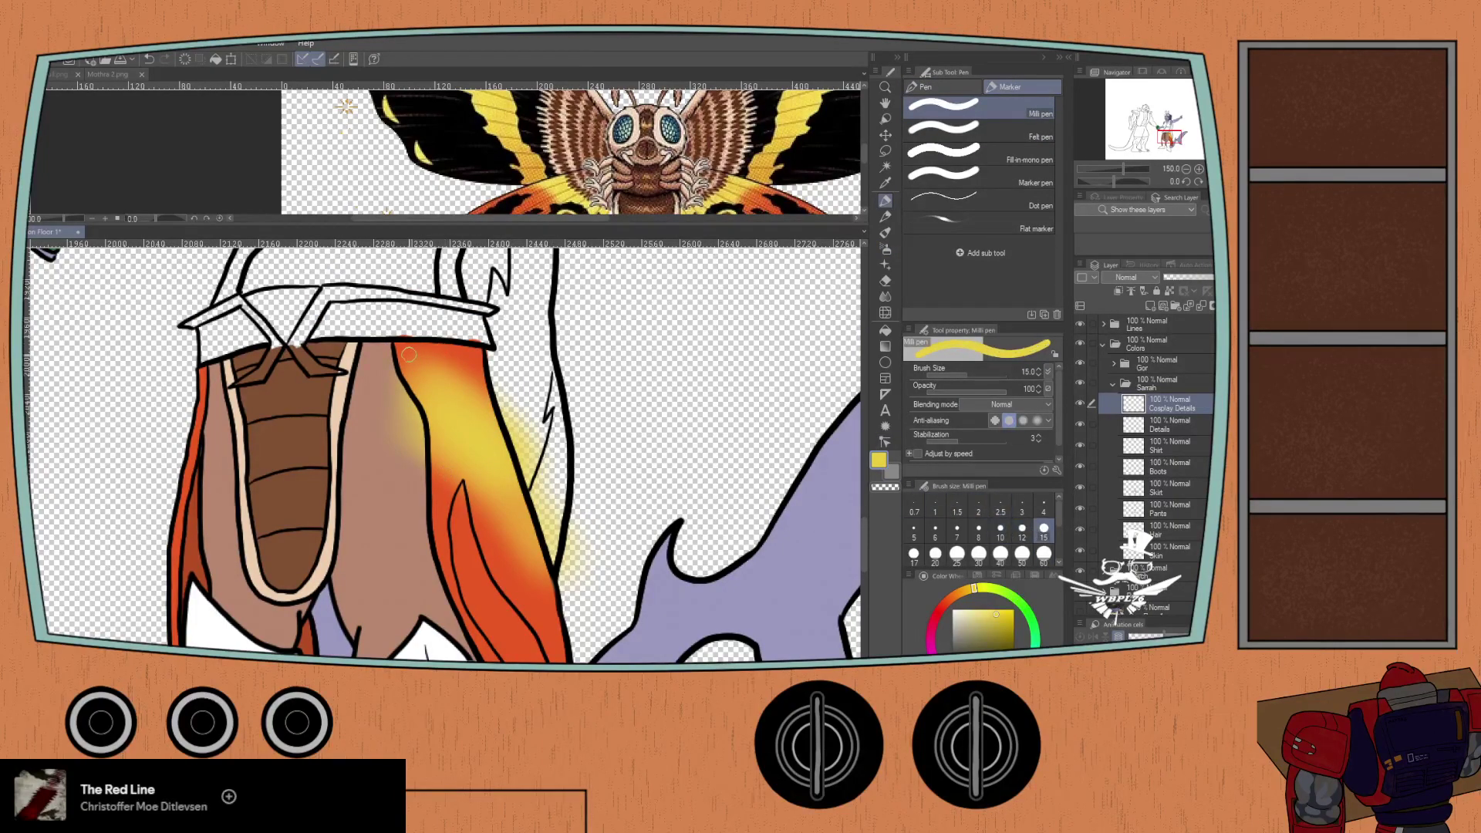
{"action": "scroll", "coordinate": [408, 359], "scroll_direction": "up", "scroll_amount": 1}
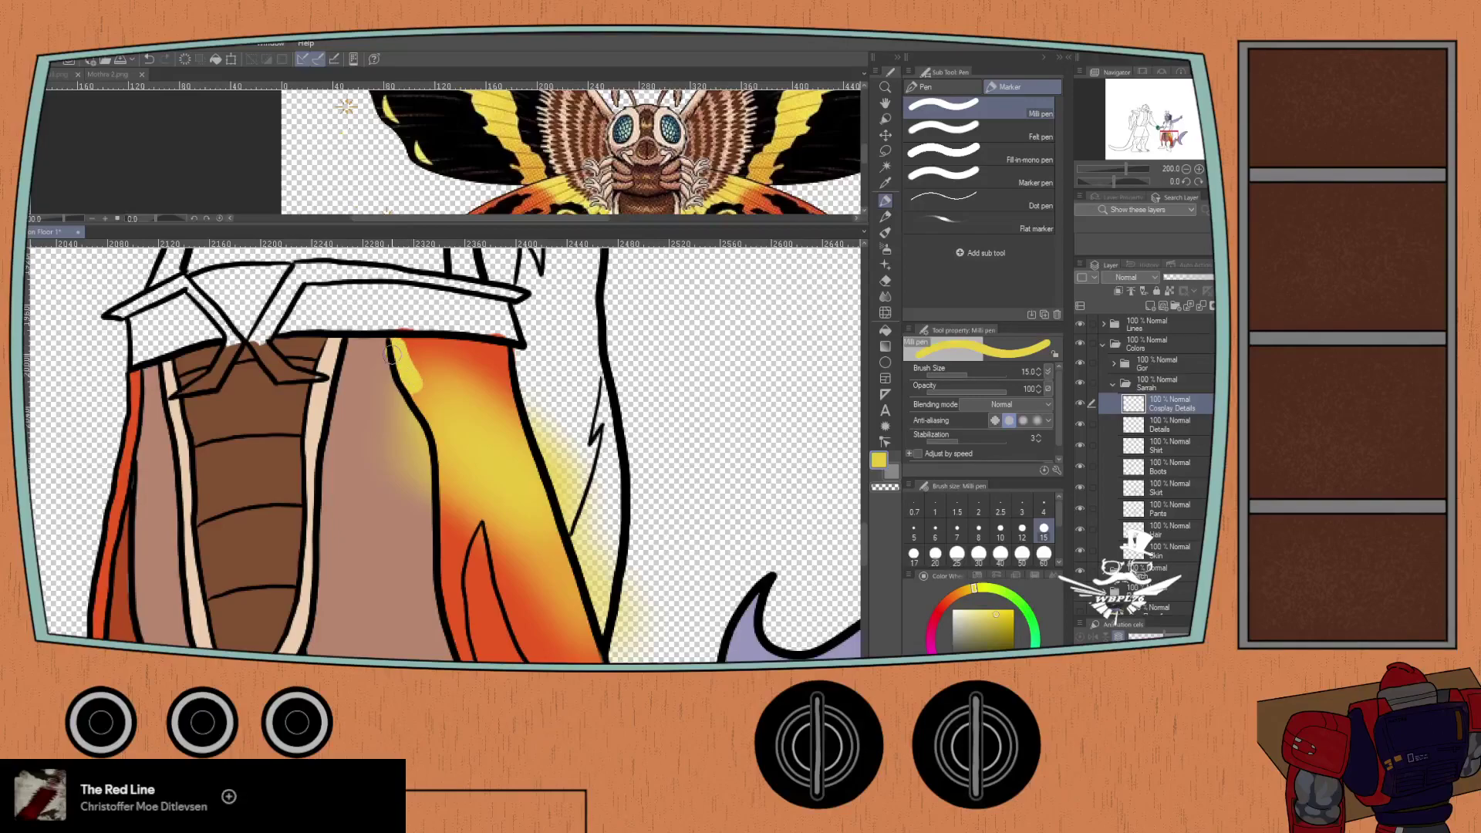
{"action": "mouse_move", "coordinate": [414, 349]}
{"action": "left_mouse_down"}
{"action": "mouse_move", "coordinate": [455, 396]}
{"action": "mouse_move", "coordinate": [460, 350]}
{"action": "mouse_move", "coordinate": [505, 388]}
{"action": "left_mouse_up"}
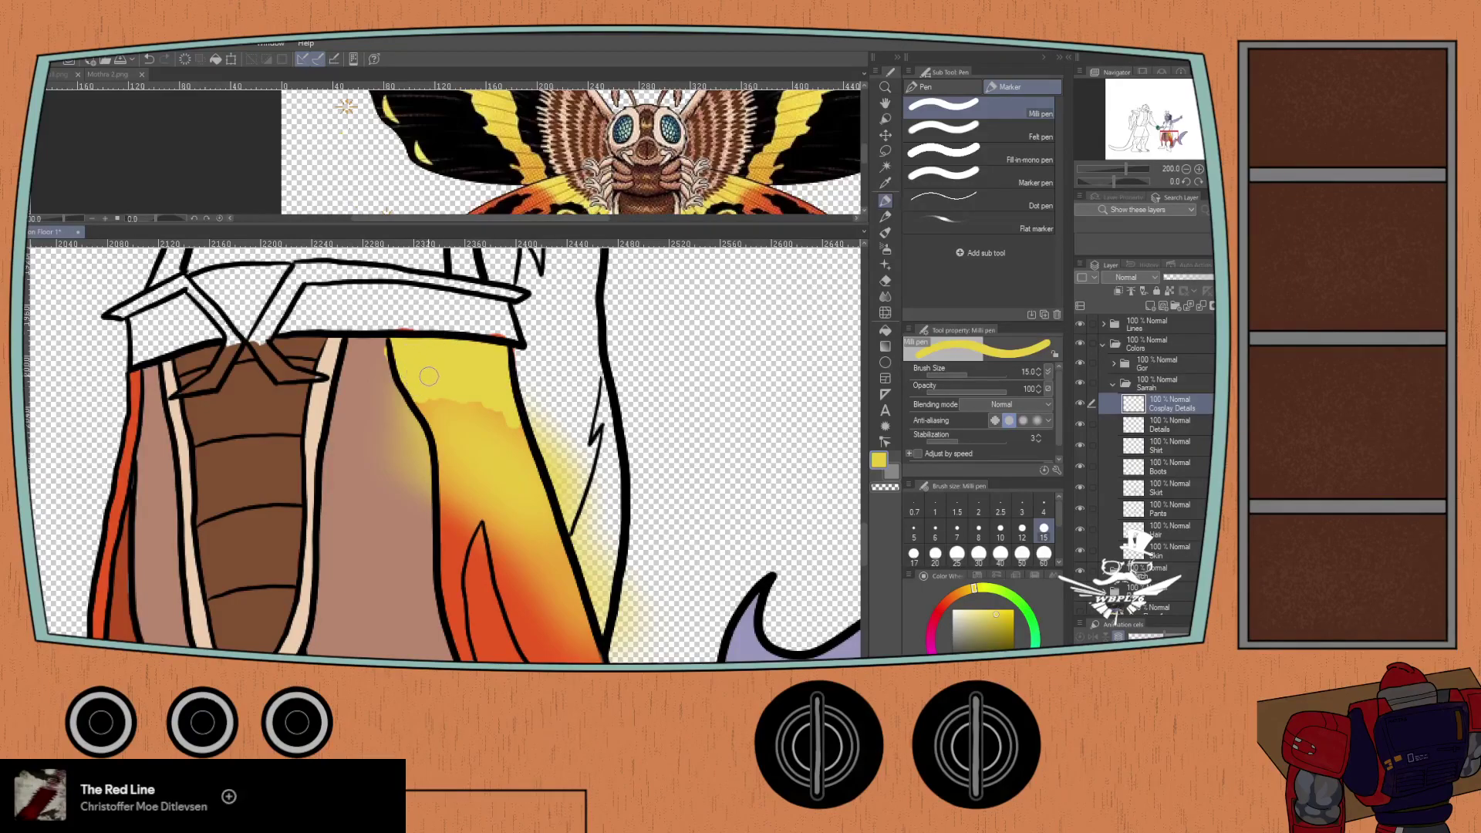
{"action": "key", "text": "b"}
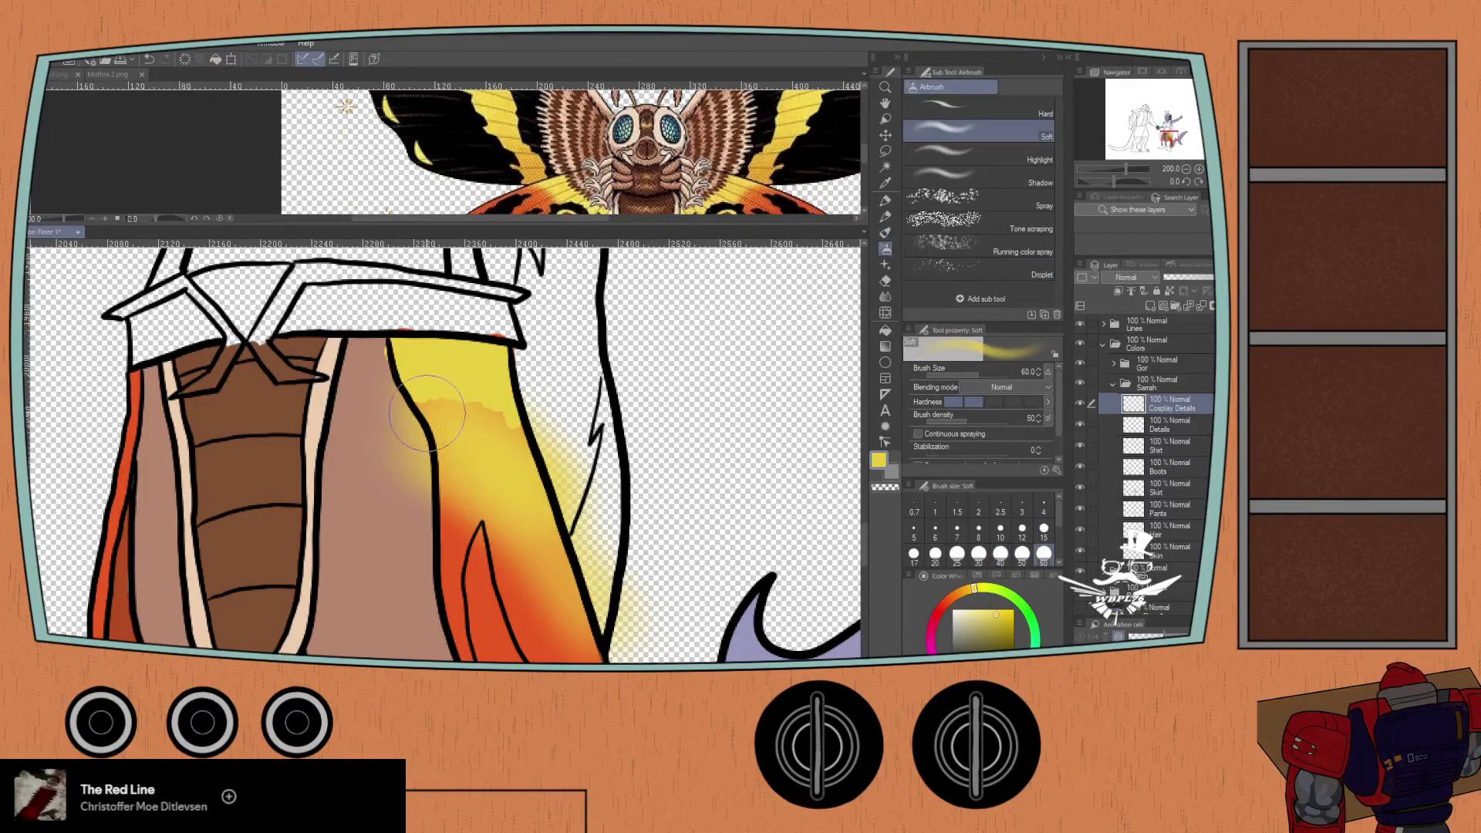
{"action": "mouse_move", "coordinate": [467, 423]}
{"action": "left_mouse_down"}
{"action": "mouse_move", "coordinate": [420, 410]}
{"action": "mouse_move", "coordinate": [528, 450]}
{"action": "mouse_move", "coordinate": [459, 417]}
{"action": "mouse_move", "coordinate": [564, 515]}
{"action": "mouse_move", "coordinate": [392, 404]}
{"action": "mouse_move", "coordinate": [421, 393]}
{"action": "left_mouse_up"}
- Erase the yellow overspray from the leg and along the right flap's outer edge with the Hard eraser at size 25
{"action": "key", "text": "e"}
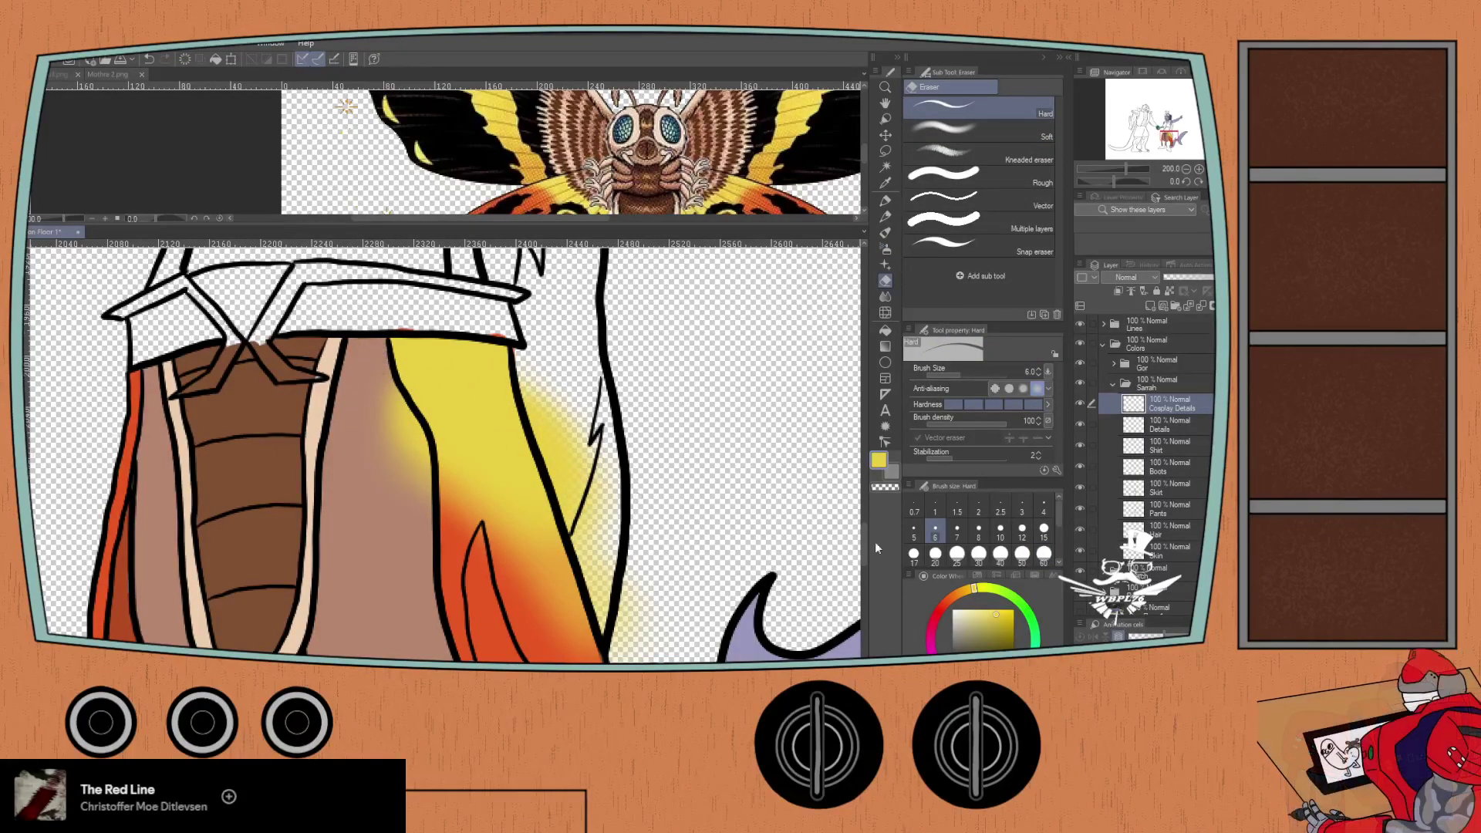
{"action": "left_click", "coordinate": [956, 553]}
{"action": "mouse_move", "coordinate": [385, 393]}
{"action": "left_mouse_down"}
{"action": "mouse_move", "coordinate": [421, 482]}
{"action": "mouse_move", "coordinate": [397, 435]}
{"action": "left_mouse_up"}
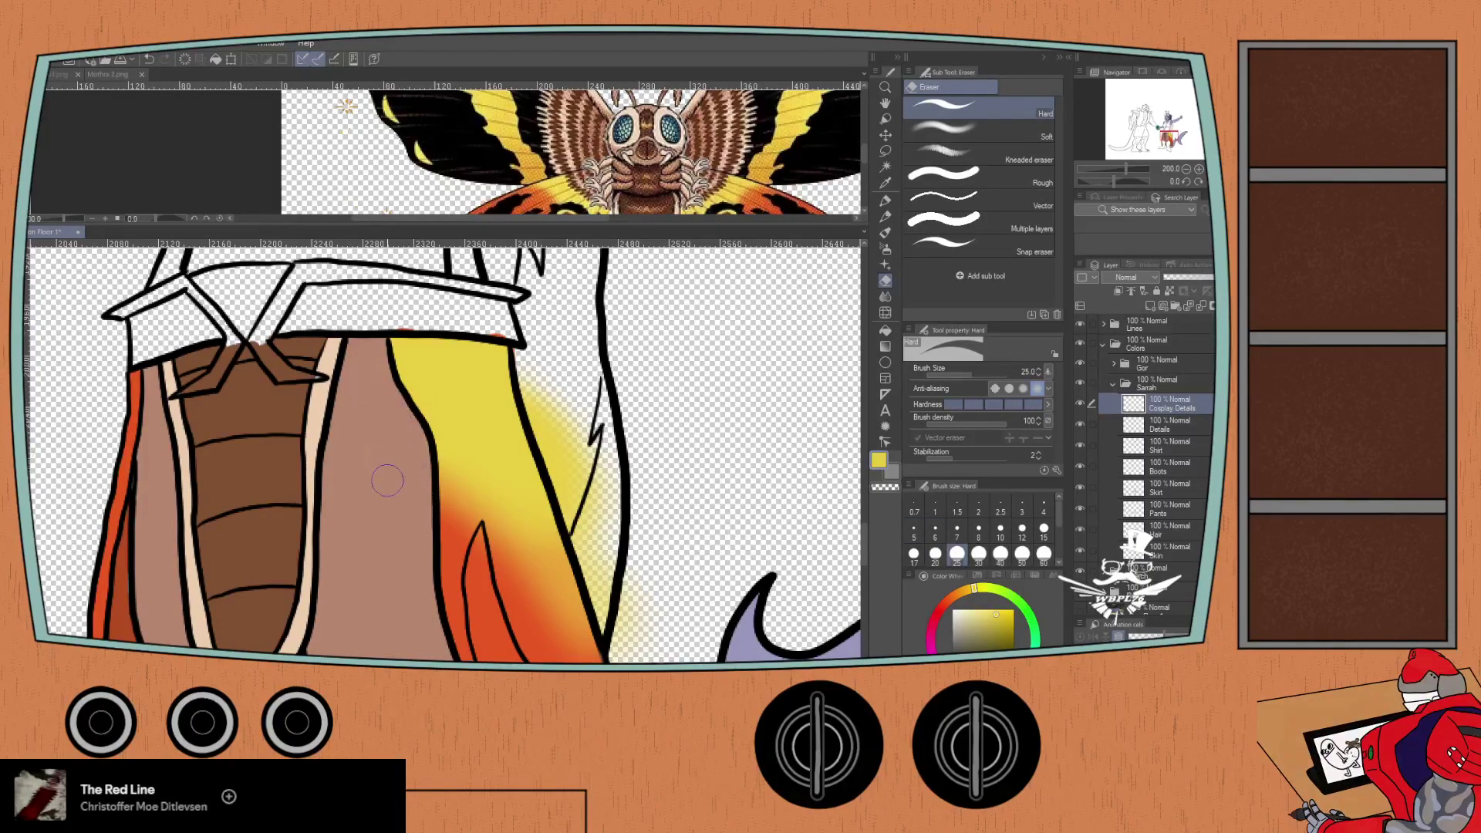
{"action": "left_click_drag", "start_coordinate": [524, 359], "coordinate": [523, 361]}
{"action": "mouse_move", "coordinate": [536, 411]}
{"action": "left_mouse_down"}
{"action": "mouse_move", "coordinate": [589, 531]}
{"action": "mouse_move", "coordinate": [502, 330]}
{"action": "mouse_move", "coordinate": [567, 531]}
{"action": "left_mouse_up"}
{"action": "left_click_drag", "start_coordinate": [517, 351], "coordinate": [572, 455]}
{"action": "left_click_drag", "start_coordinate": [543, 305], "coordinate": [571, 409]}
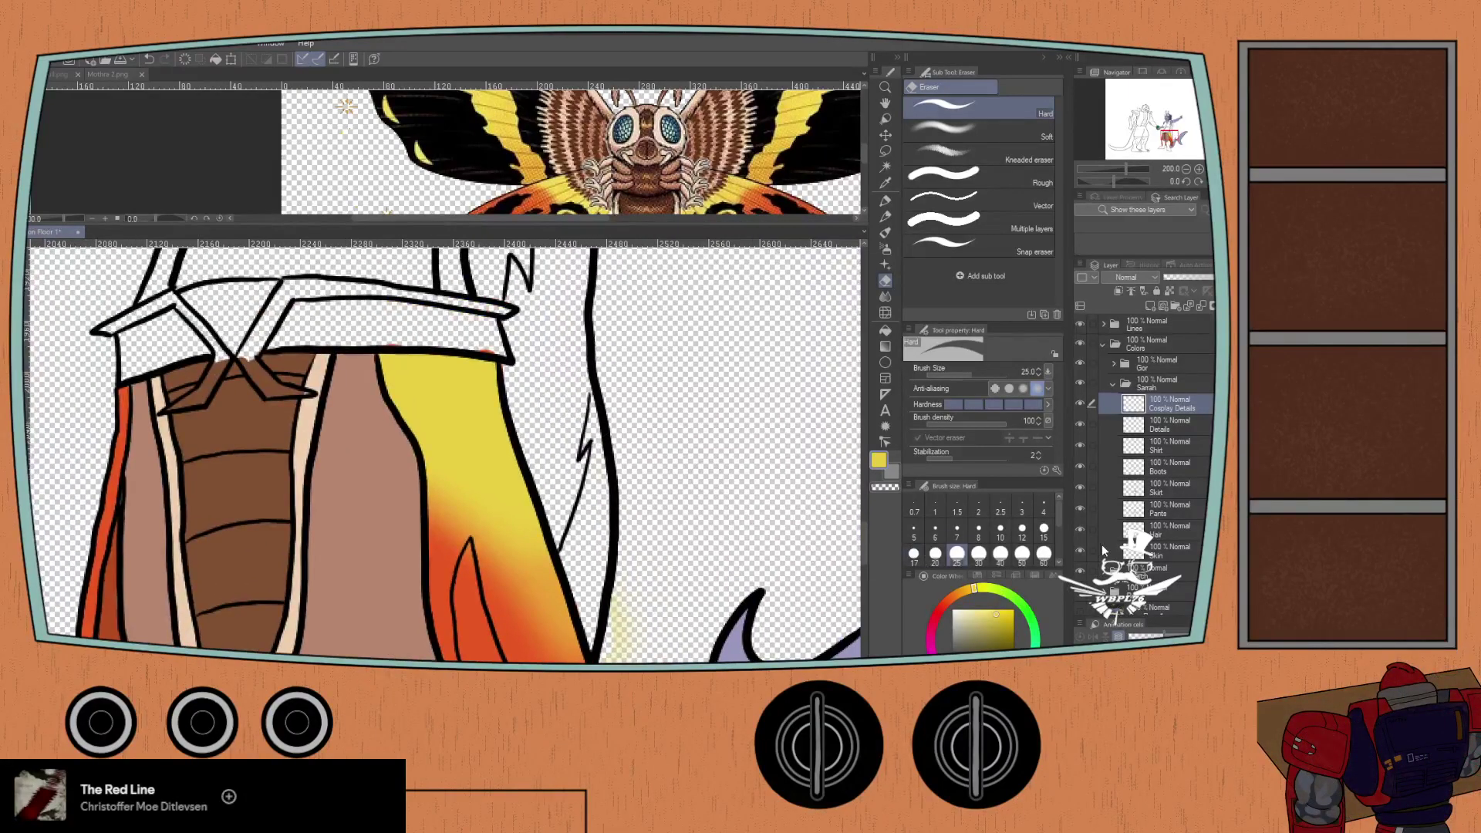
- Show a plain gray backdrop temporarily, erase the remaining yellow overspray around the right flap, and restore the transparent background
{"action": "scroll", "coordinate": [1103, 550], "scroll_direction": "down", "scroll_amount": 1}
{"action": "left_click", "coordinate": [1081, 580]}
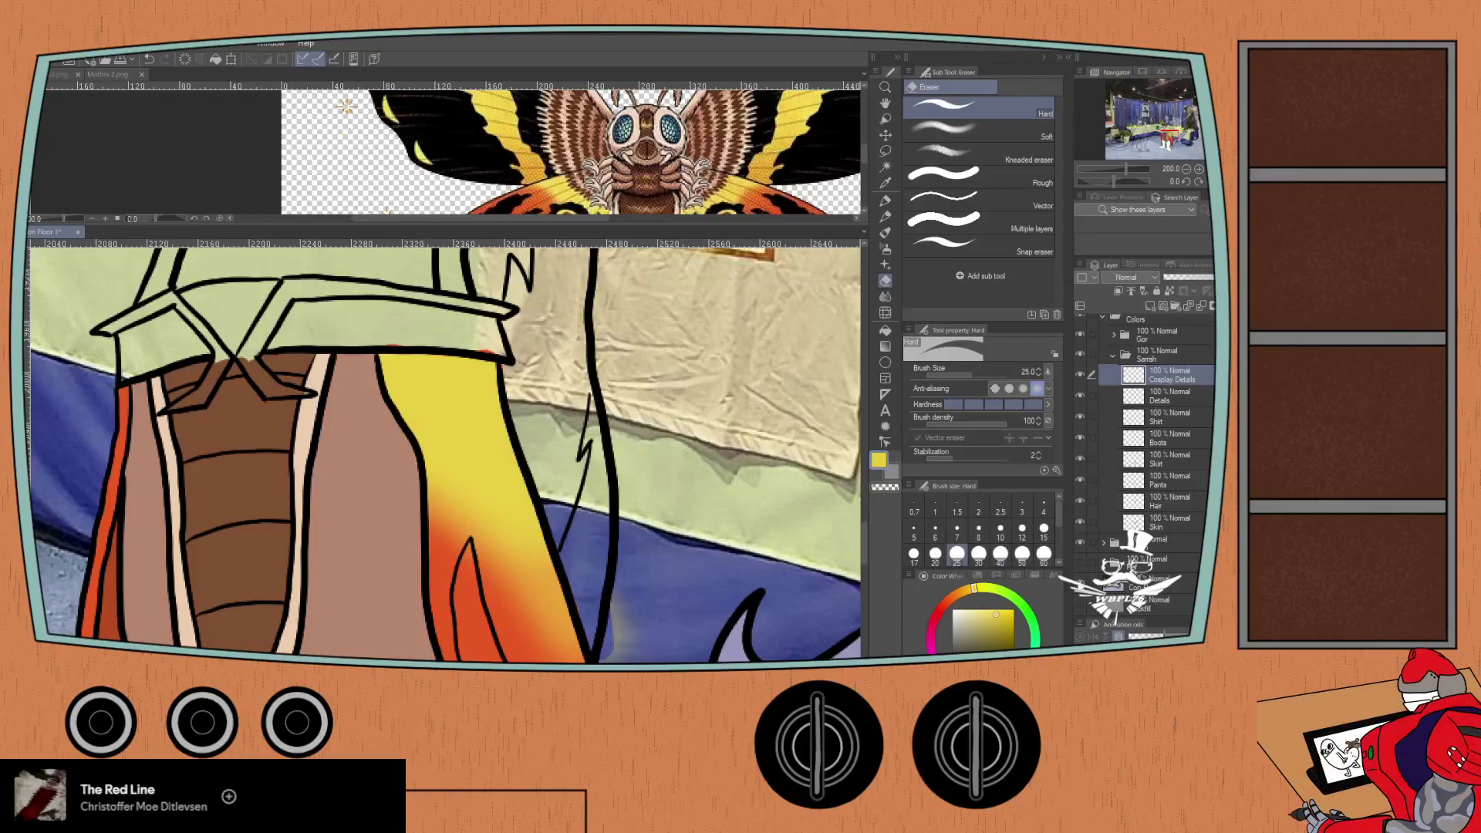
{"action": "left_click", "coordinate": [1081, 584]}
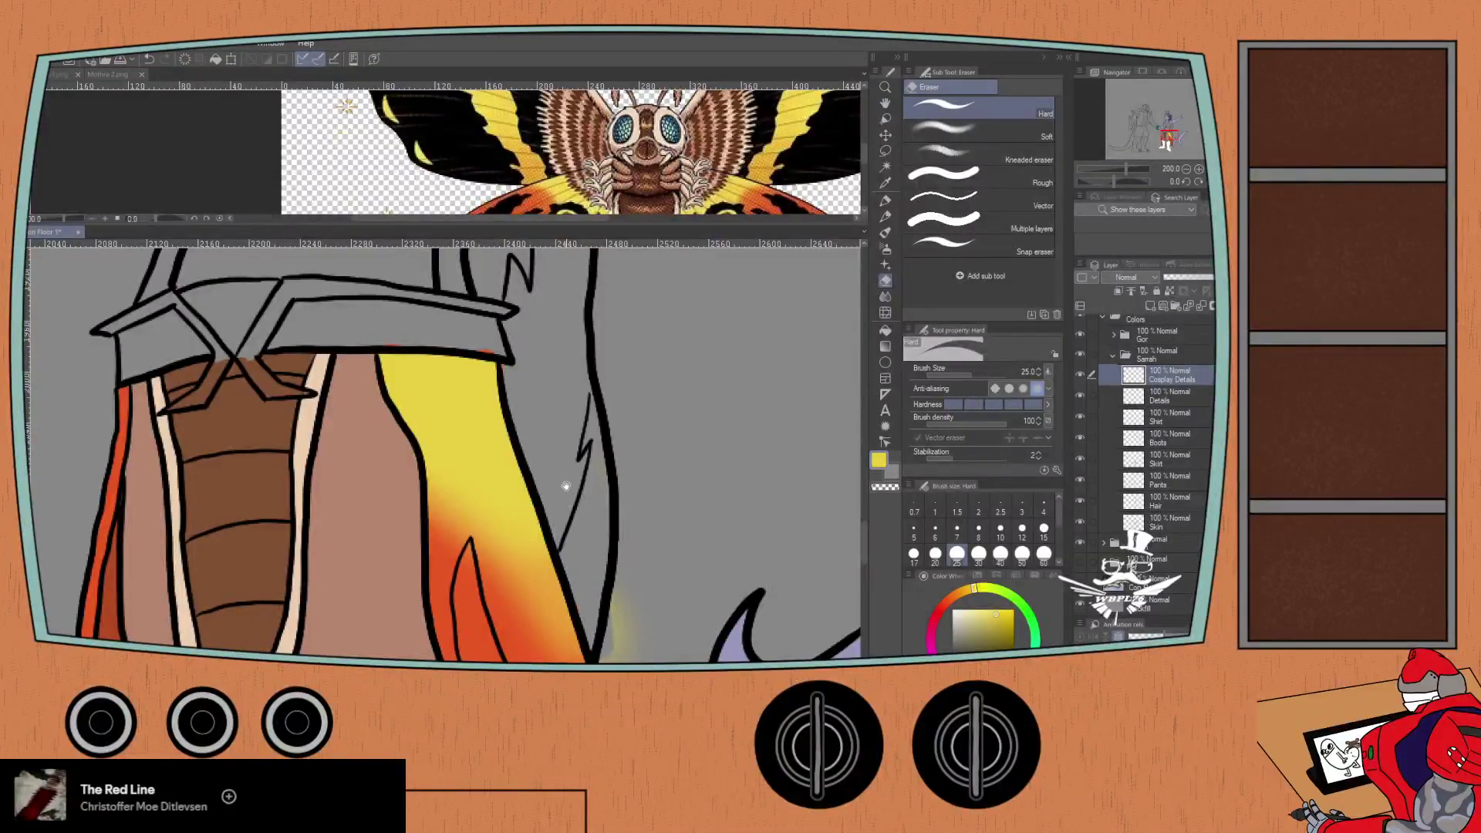
{"action": "left_click_drag", "start_coordinate": [567, 491], "coordinate": [536, 356]}
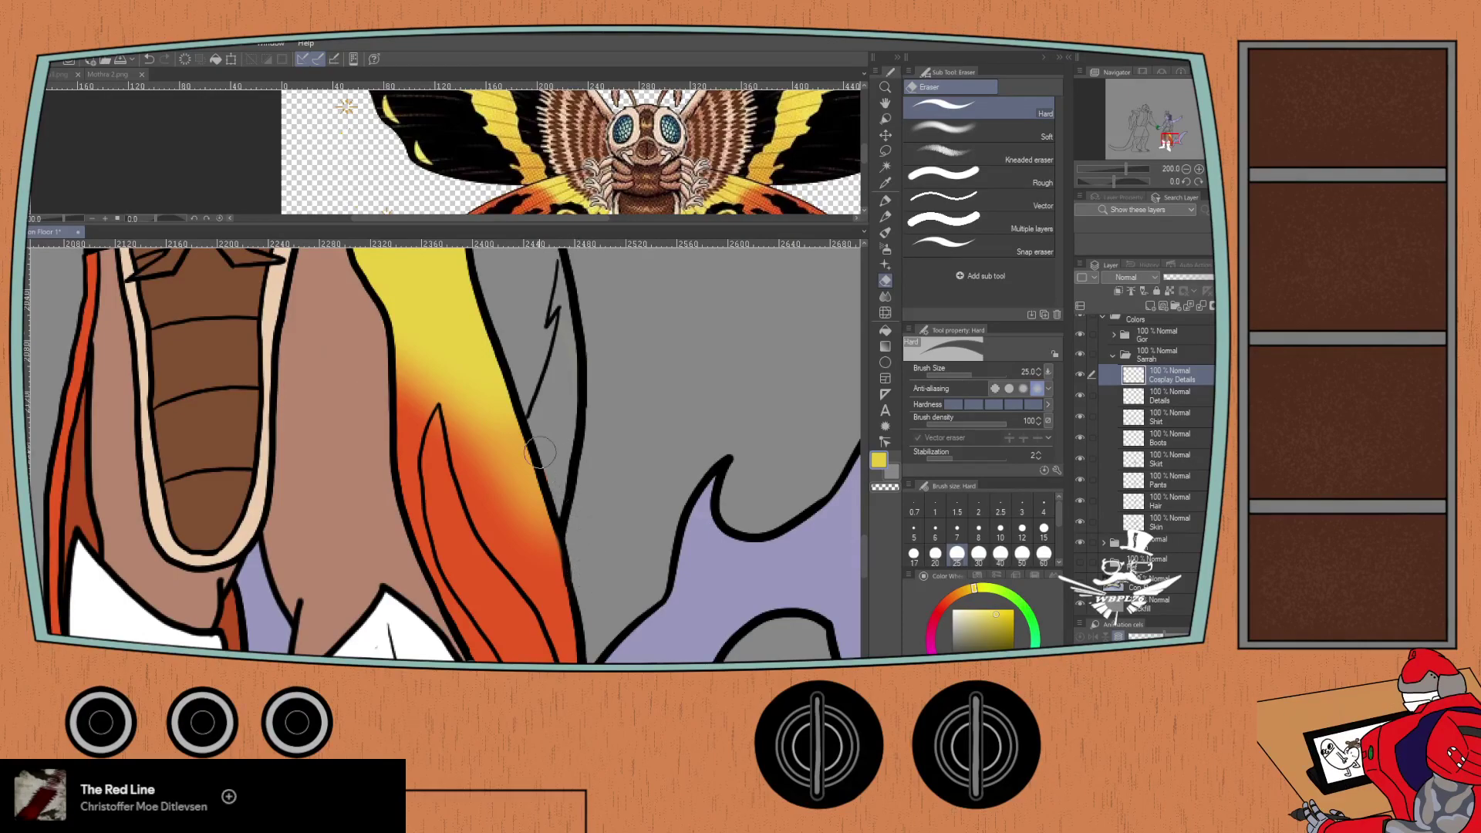
{"action": "scroll", "coordinate": [264, 317], "scroll_direction": "down", "scroll_amount": 1}
{"action": "left_click_drag", "start_coordinate": [318, 374], "coordinate": [318, 403]}
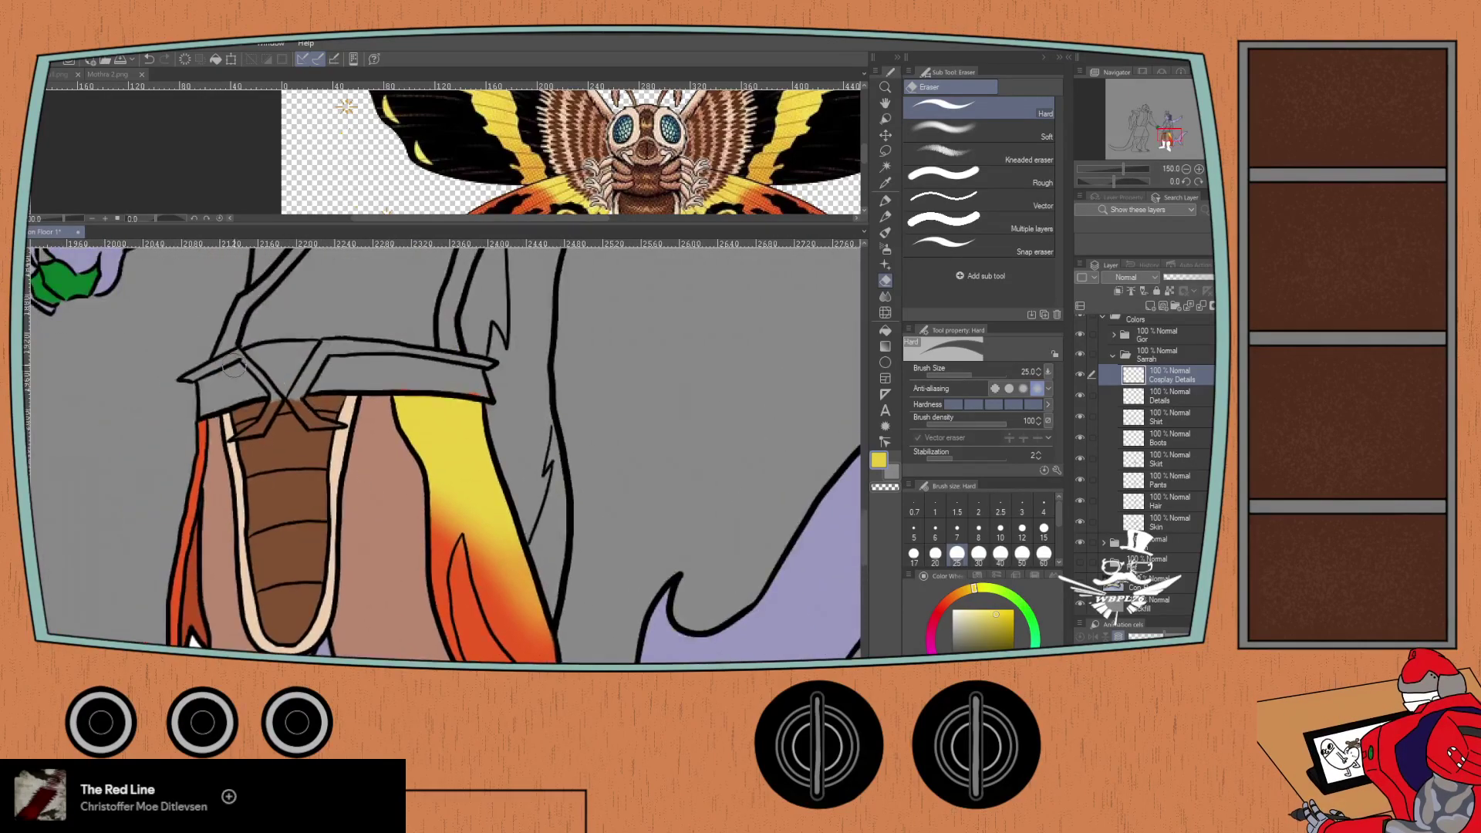
{"action": "scroll", "coordinate": [145, 392], "scroll_direction": "up", "scroll_amount": 1}
{"action": "left_click_drag", "start_coordinate": [277, 507], "coordinate": [173, 278]}
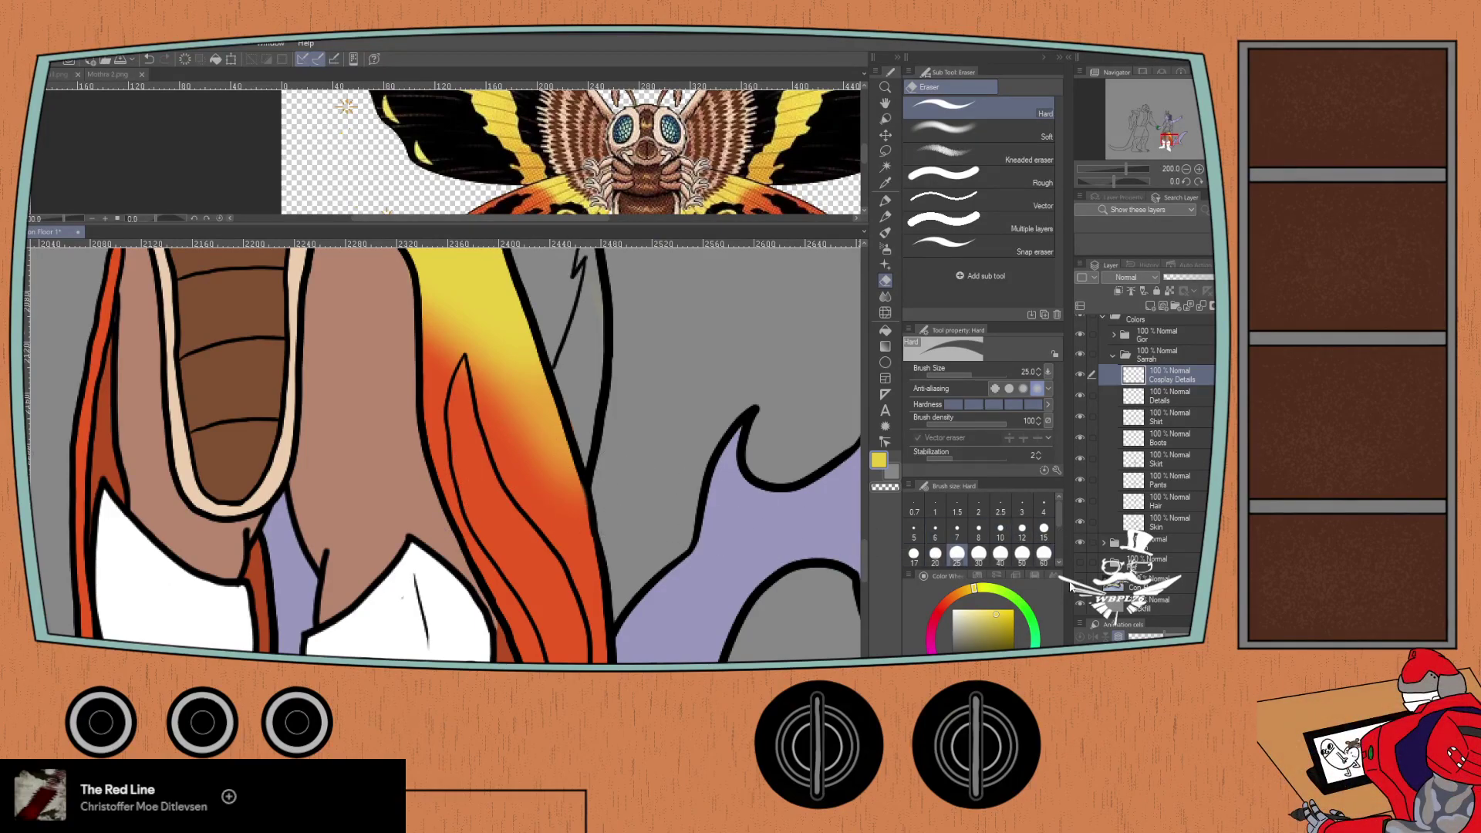
{"action": "left_click", "coordinate": [1079, 605]}
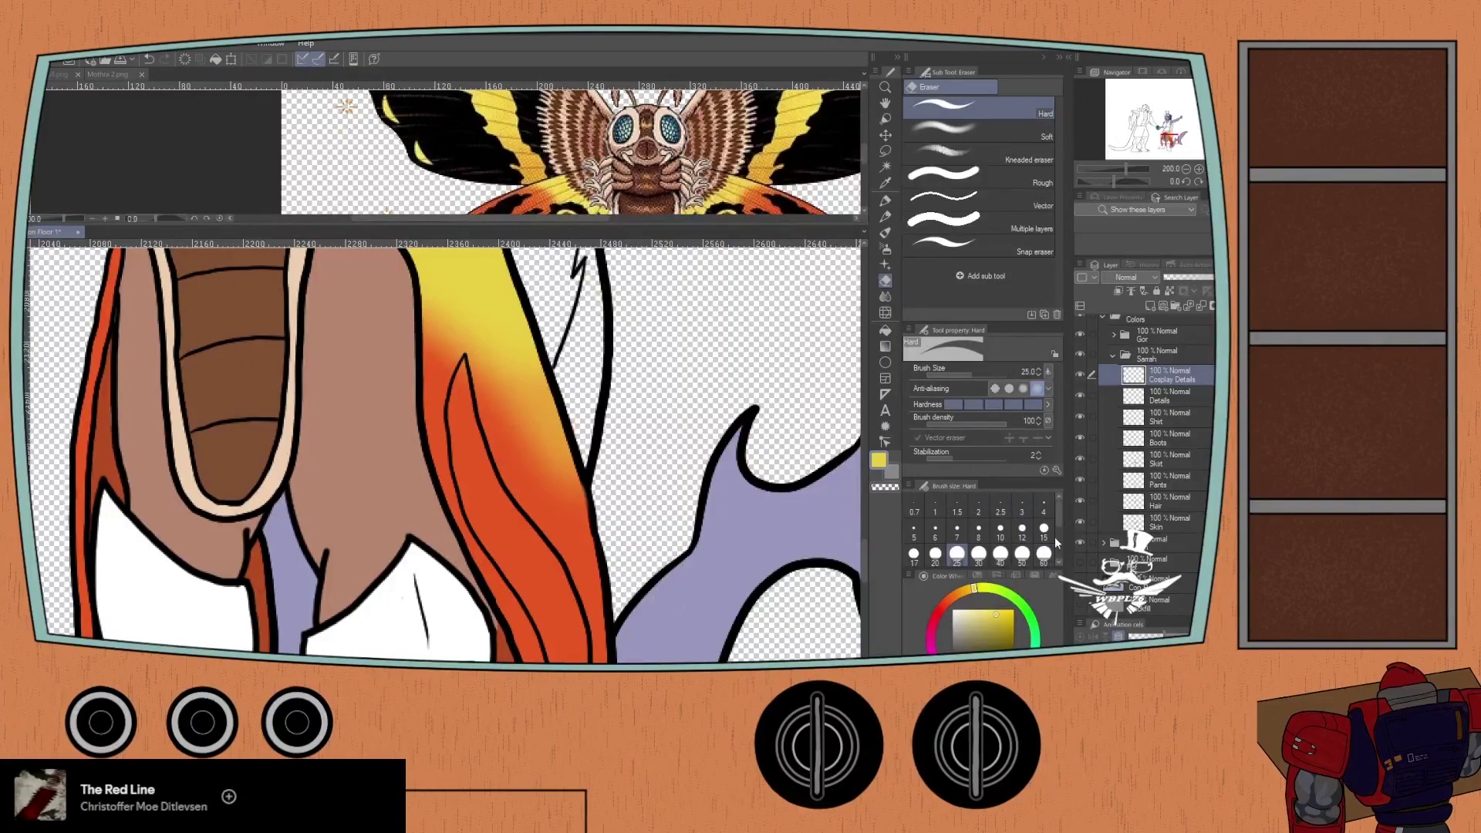
- Sample black from the Mothra reference as the drawing color and return to the drawing
{"action": "left_click", "coordinate": [108, 74]}
{"action": "left_click_drag", "start_coordinate": [231, 193], "coordinate": [243, 118]}
{"action": "left_click", "coordinate": [48, 233]}
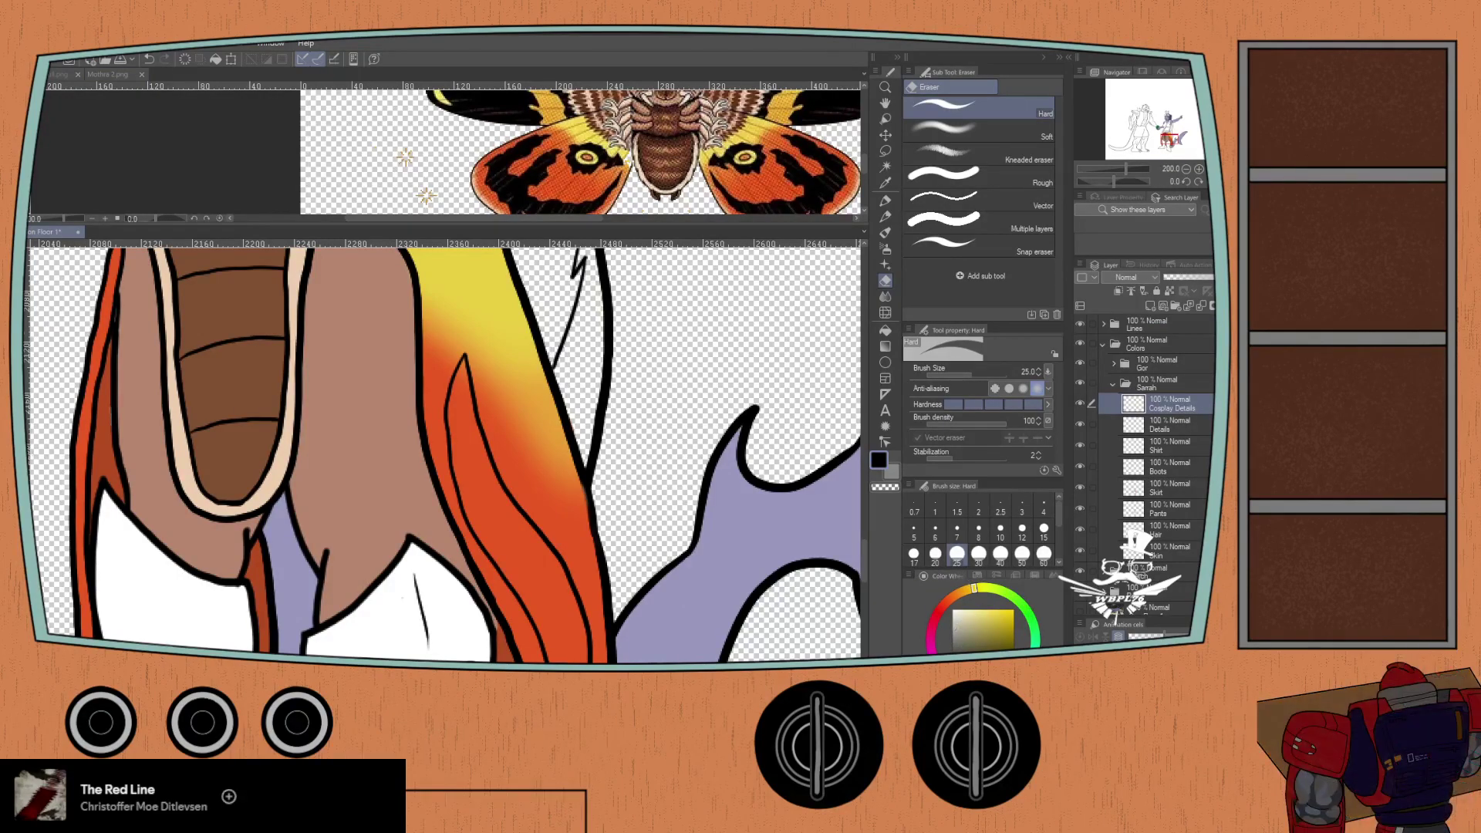
- Shift the drawing color's hue to orange and paint the tip of the right flap's inner stripe near-black with the Milli pen at size 15
{"action": "left_click_drag", "start_coordinate": [941, 605], "coordinate": [959, 601]}
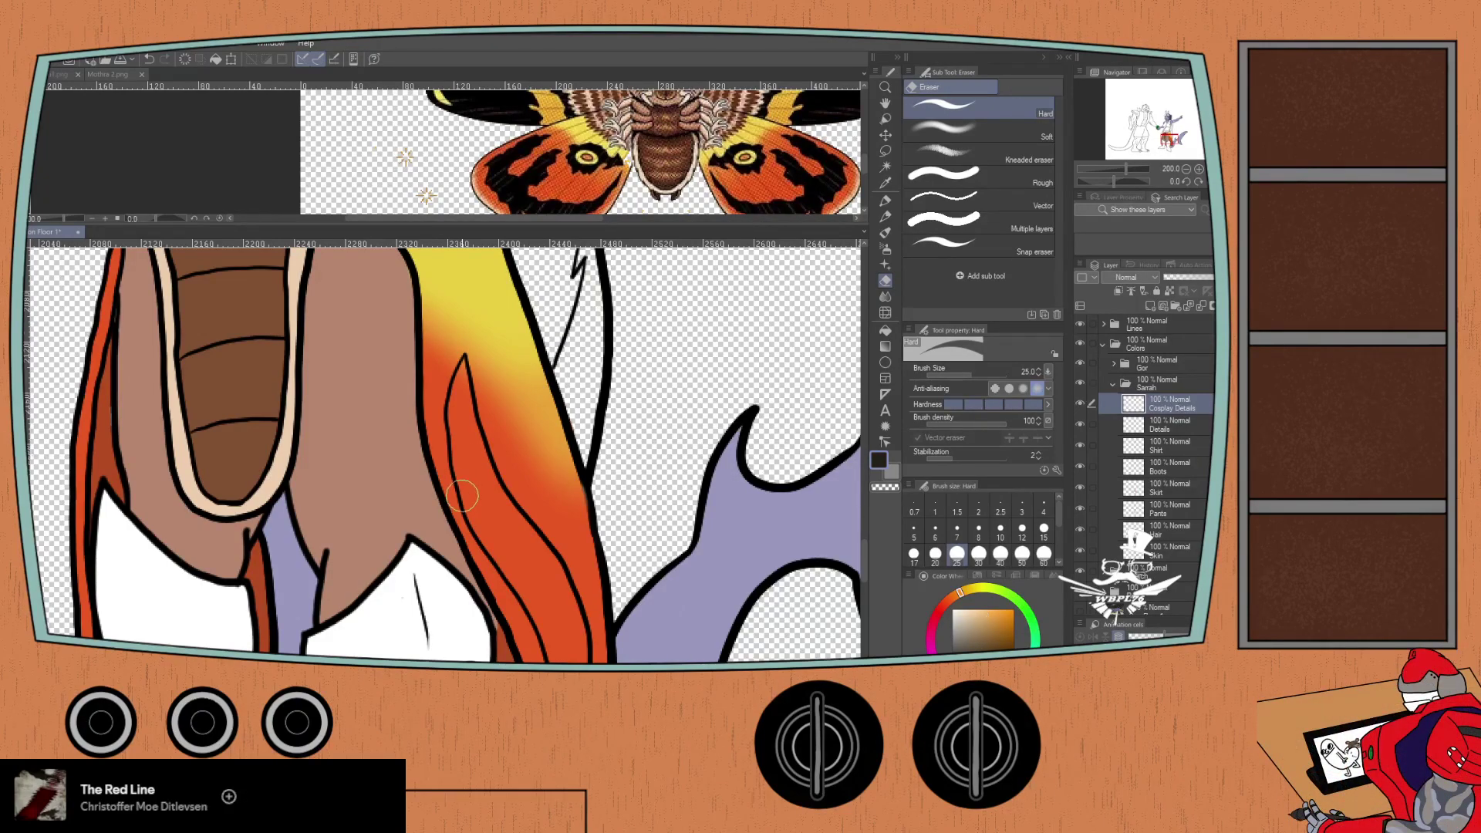
{"action": "key", "text": "p"}
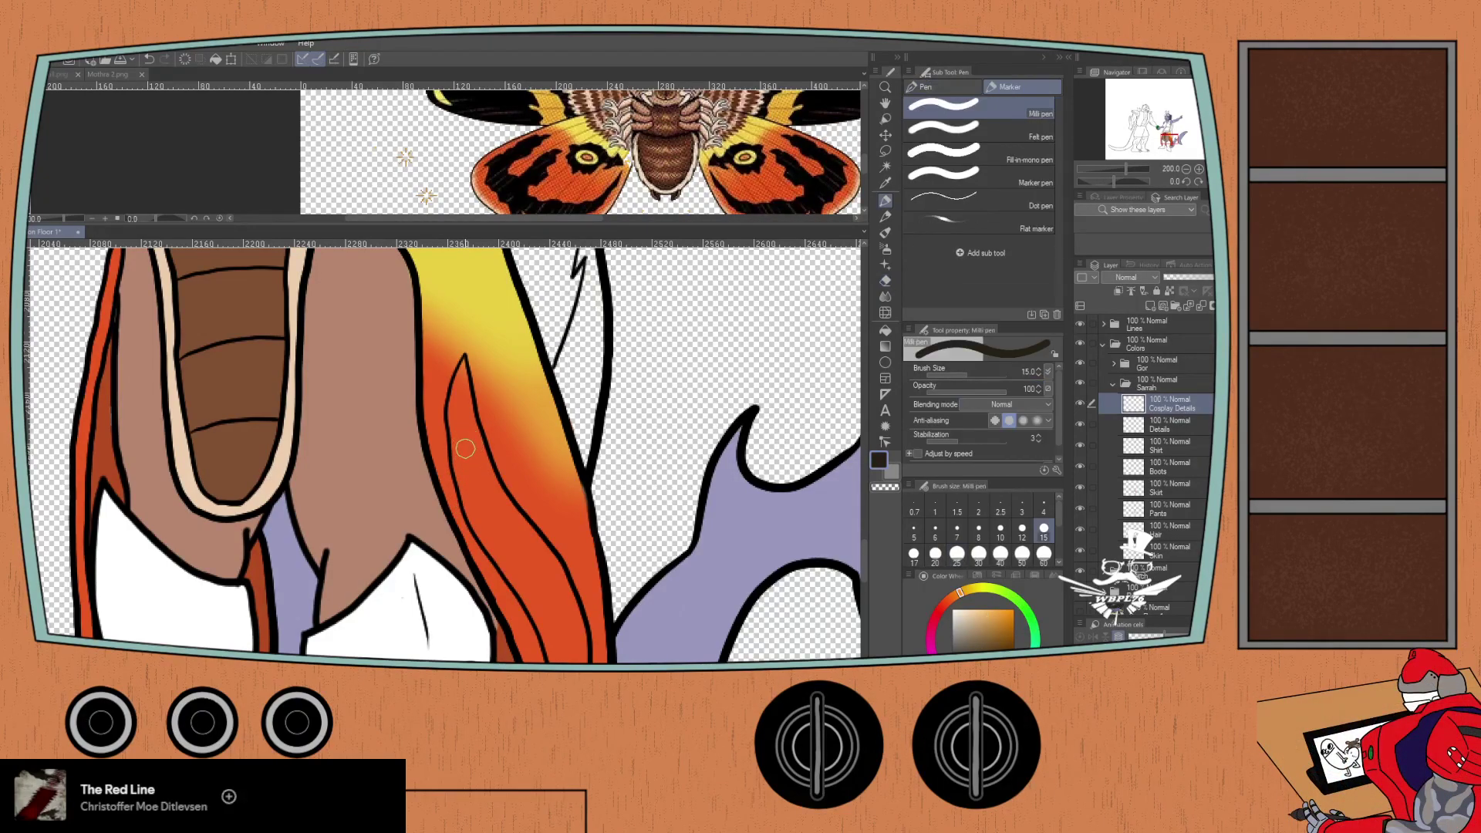
{"action": "scroll", "coordinate": [467, 445], "scroll_direction": "up", "scroll_amount": 2}
{"action": "mouse_move", "coordinate": [452, 369]}
{"action": "left_mouse_down"}
{"action": "mouse_move", "coordinate": [452, 462]}
{"action": "mouse_move", "coordinate": [442, 371]}
{"action": "mouse_move", "coordinate": [454, 404]}
{"action": "mouse_move", "coordinate": [468, 344]}
{"action": "mouse_move", "coordinate": [453, 269]}
{"action": "mouse_move", "coordinate": [455, 316]}
{"action": "left_mouse_up"}
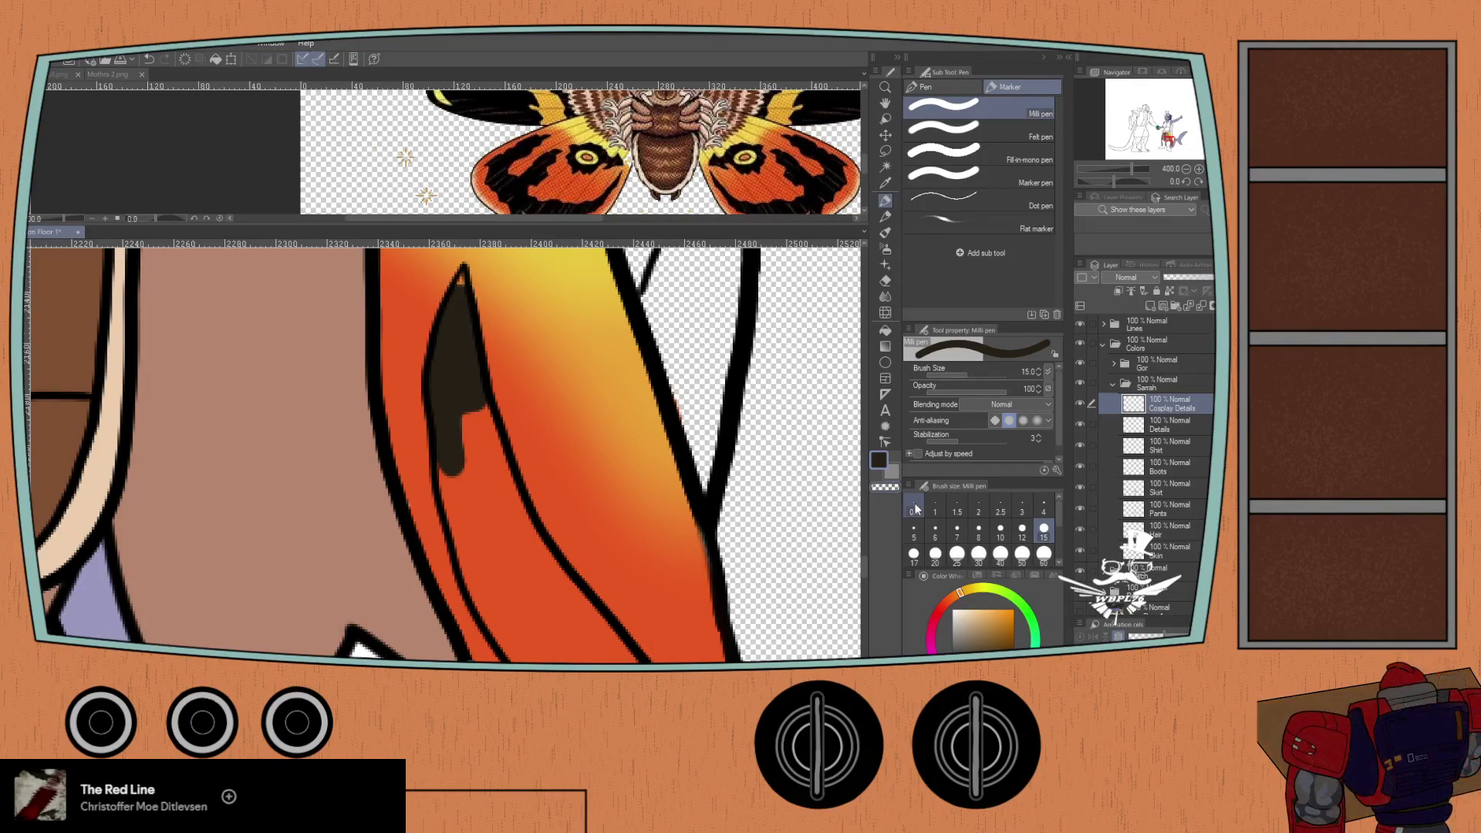
{"action": "key", "text": "bracketleft"}
{"action": "key", "text": "bracketleft"}
{"action": "key", "text": "bracketleft"}
{"action": "key", "text": "bracketleft"}
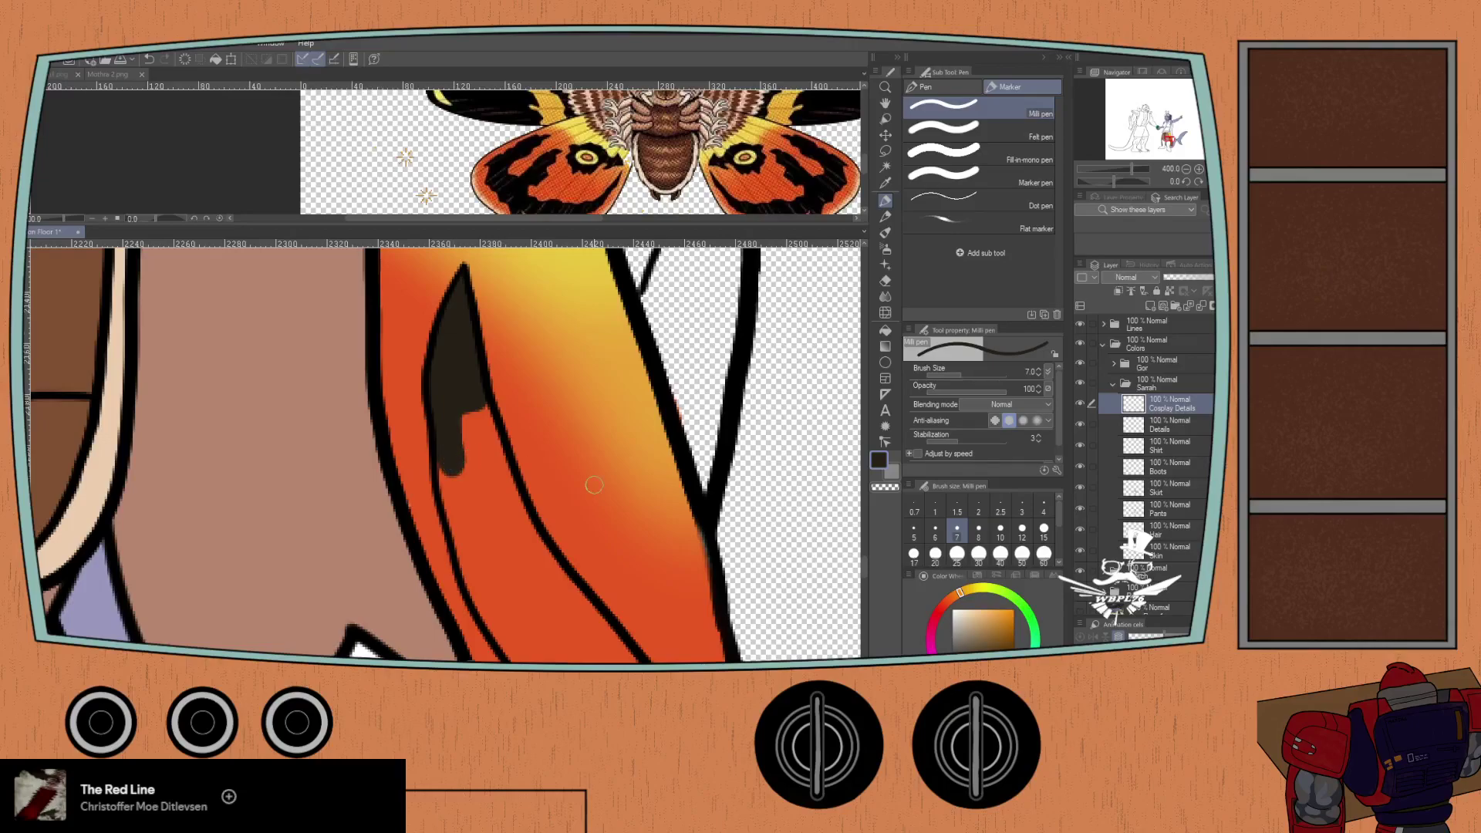
- Fill the rest of the right flap's inner stripe near-black down to its lower end with the Milli pen at size 20
{"action": "left_click", "coordinate": [935, 553]}
{"action": "mouse_move", "coordinate": [463, 423]}
{"action": "left_mouse_down"}
{"action": "mouse_move", "coordinate": [506, 502]}
{"action": "mouse_move", "coordinate": [458, 479]}
{"action": "mouse_move", "coordinate": [419, 325]}
{"action": "mouse_move", "coordinate": [437, 403]}
{"action": "mouse_move", "coordinate": [471, 446]}
{"action": "mouse_move", "coordinate": [496, 406]}
{"action": "mouse_move", "coordinate": [583, 506]}
{"action": "mouse_move", "coordinate": [621, 590]}
{"action": "mouse_move", "coordinate": [549, 489]}
{"action": "mouse_move", "coordinate": [479, 439]}
{"action": "mouse_move", "coordinate": [460, 447]}
{"action": "mouse_move", "coordinate": [569, 582]}
{"action": "mouse_move", "coordinate": [513, 465]}
{"action": "left_mouse_up"}
{"action": "mouse_move", "coordinate": [437, 380]}
{"action": "left_mouse_down"}
{"action": "mouse_move", "coordinate": [526, 511]}
{"action": "mouse_move", "coordinate": [452, 388]}
{"action": "mouse_move", "coordinate": [563, 474]}
{"action": "mouse_move", "coordinate": [594, 525]}
{"action": "mouse_move", "coordinate": [612, 626]}
{"action": "left_mouse_up"}
{"action": "key", "text": "ctrl+z"}
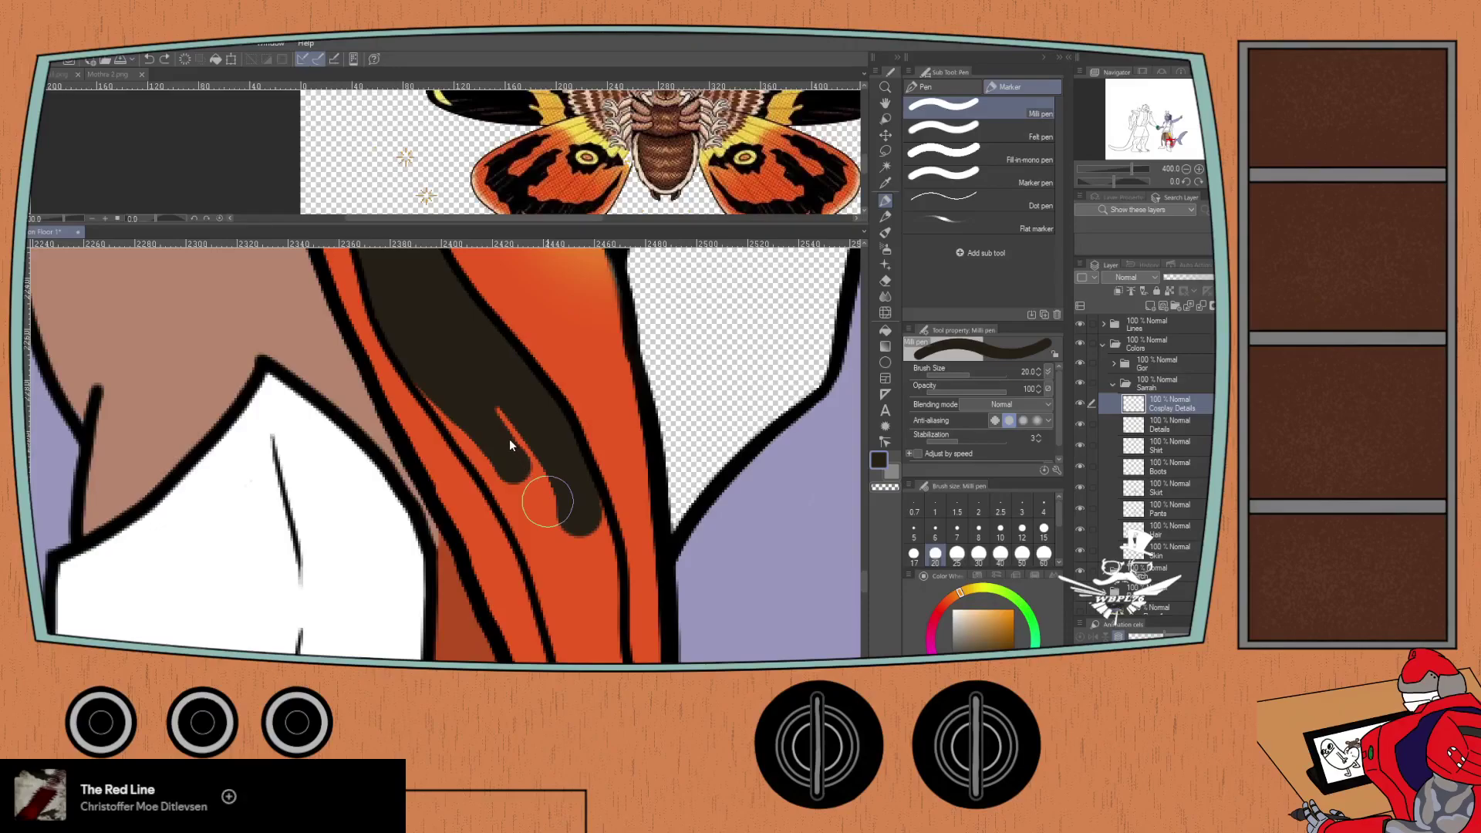
{"action": "mouse_move", "coordinate": [499, 423]}
{"action": "left_mouse_down"}
{"action": "mouse_move", "coordinate": [496, 410]}
{"action": "mouse_move", "coordinate": [568, 588]}
{"action": "mouse_move", "coordinate": [590, 519]}
{"action": "mouse_move", "coordinate": [605, 659]}
{"action": "left_mouse_up"}
{"action": "mouse_move", "coordinate": [443, 390]}
{"action": "left_mouse_down"}
{"action": "mouse_move", "coordinate": [425, 368]}
{"action": "mouse_move", "coordinate": [555, 562]}
{"action": "mouse_move", "coordinate": [530, 450]}
{"action": "left_mouse_up"}
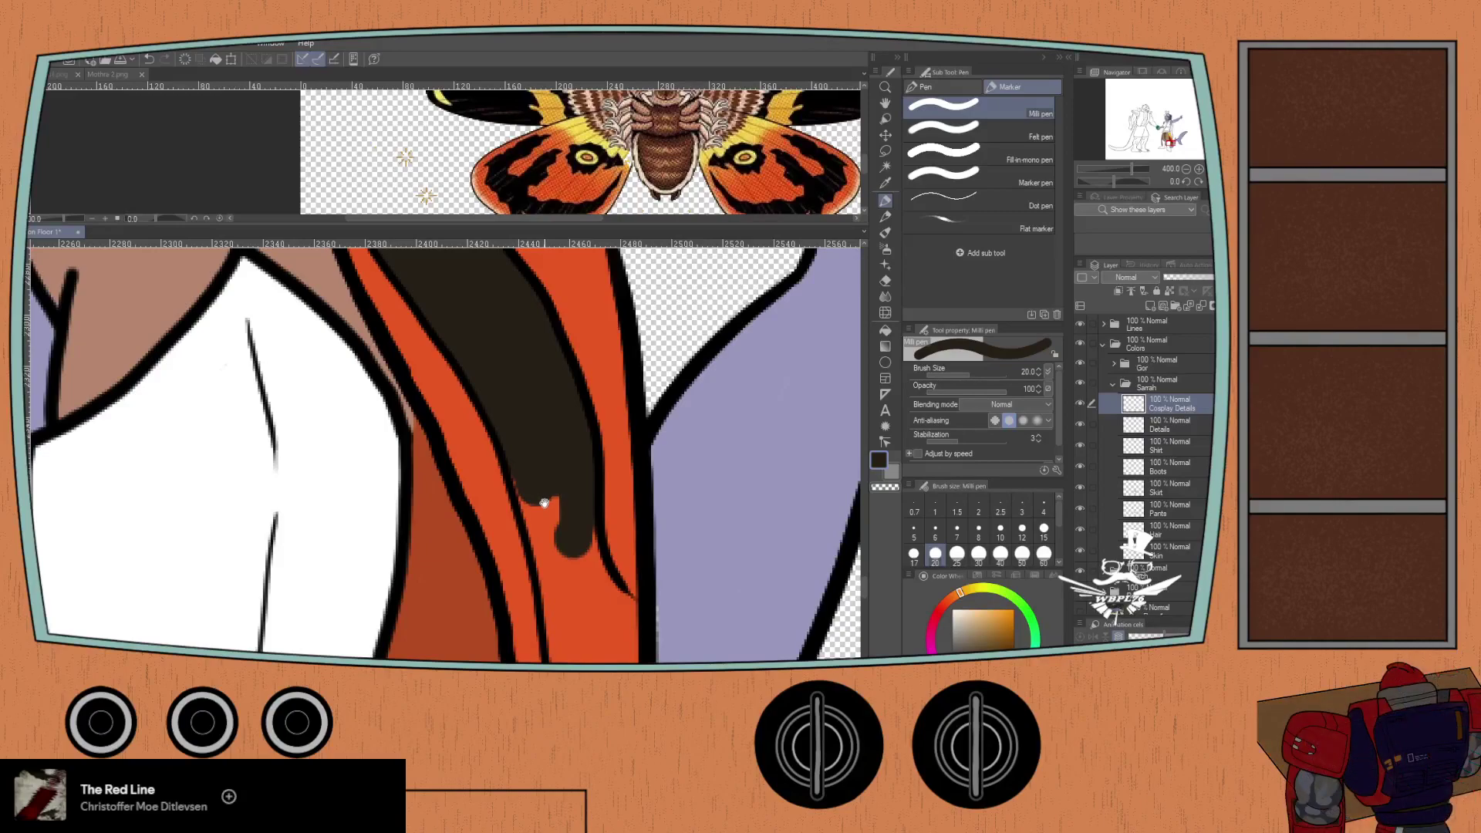
{"action": "mouse_move", "coordinate": [544, 507]}
{"action": "left_mouse_down"}
{"action": "mouse_move", "coordinate": [519, 400]}
{"action": "mouse_move", "coordinate": [539, 400]}
{"action": "mouse_move", "coordinate": [608, 543]}
{"action": "mouse_move", "coordinate": [604, 574]}
{"action": "left_mouse_up"}
{"action": "mouse_move", "coordinate": [539, 447]}
{"action": "left_mouse_down"}
{"action": "mouse_move", "coordinate": [556, 542]}
{"action": "mouse_move", "coordinate": [515, 416]}
{"action": "mouse_move", "coordinate": [545, 519]}
{"action": "mouse_move", "coordinate": [570, 544]}
{"action": "mouse_move", "coordinate": [547, 446]}
{"action": "mouse_move", "coordinate": [530, 405]}
{"action": "mouse_move", "coordinate": [496, 409]}
{"action": "left_mouse_up"}
{"action": "scroll", "coordinate": [496, 409], "scroll_direction": "down", "scroll_amount": 4}
{"action": "left_click_drag", "start_coordinate": [176, 375], "coordinate": [312, 501]}
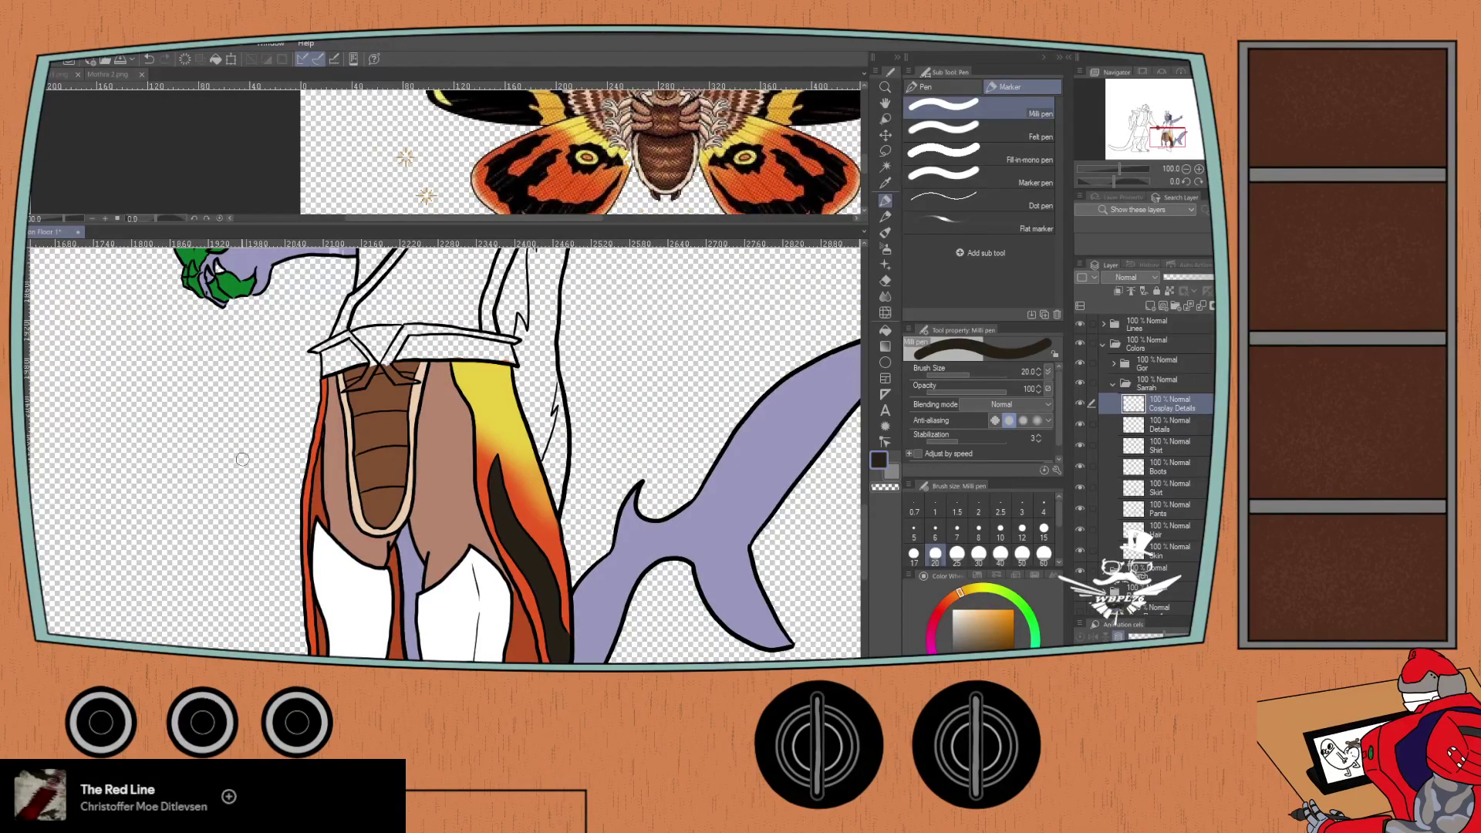
- Dab a spot of the near-black color on the empty canvas beside the woman with the Fill-in mono pen at size 25
{"action": "scroll", "coordinate": [244, 461], "scroll_direction": "down", "scroll_amount": 1}
{"action": "scroll", "coordinate": [245, 434], "scroll_direction": "down", "scroll_amount": 1}
{"action": "left_click_drag", "start_coordinate": [244, 426], "coordinate": [268, 501]}
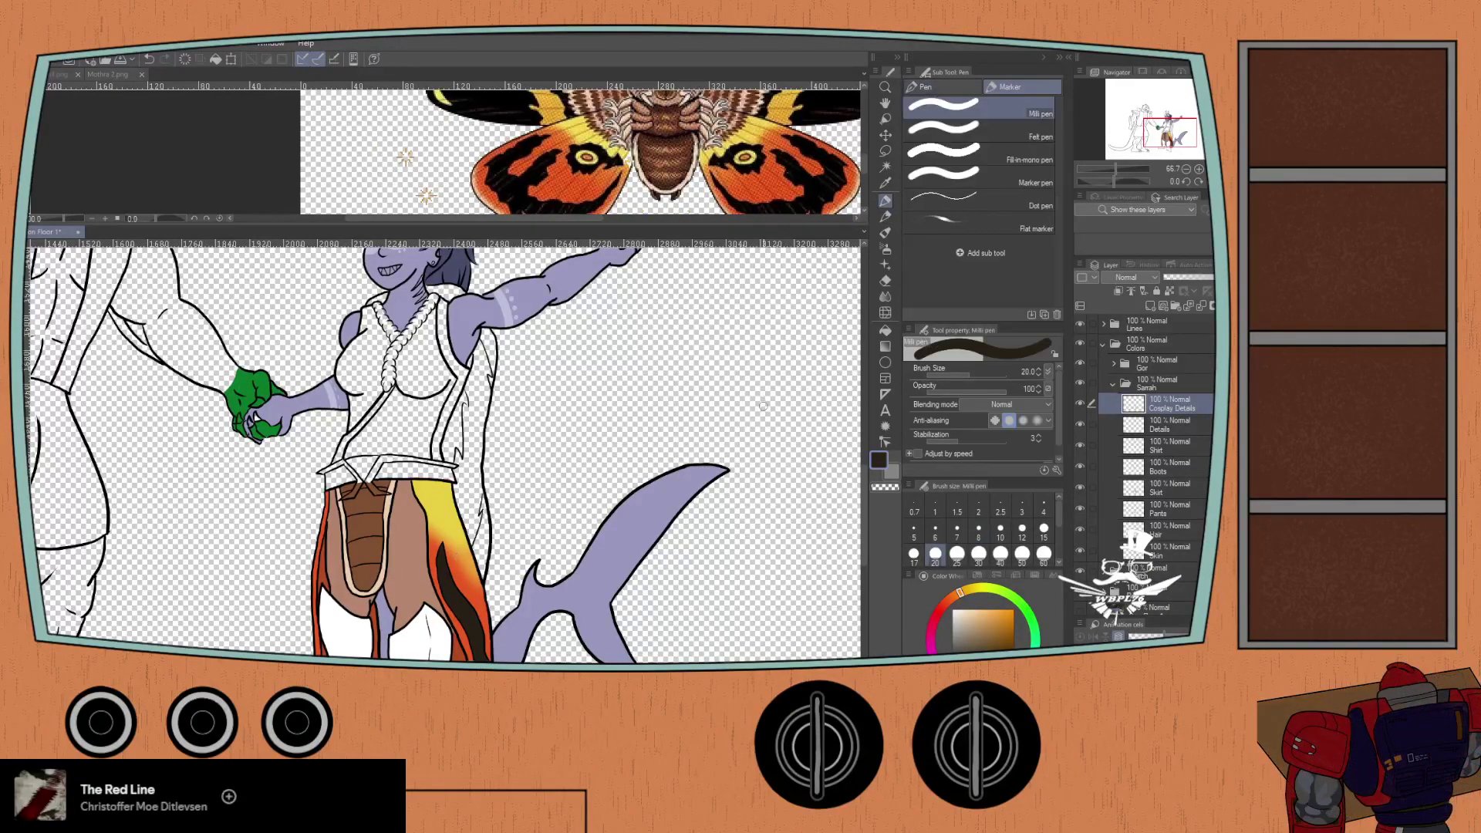
{"action": "left_click", "coordinate": [945, 155]}
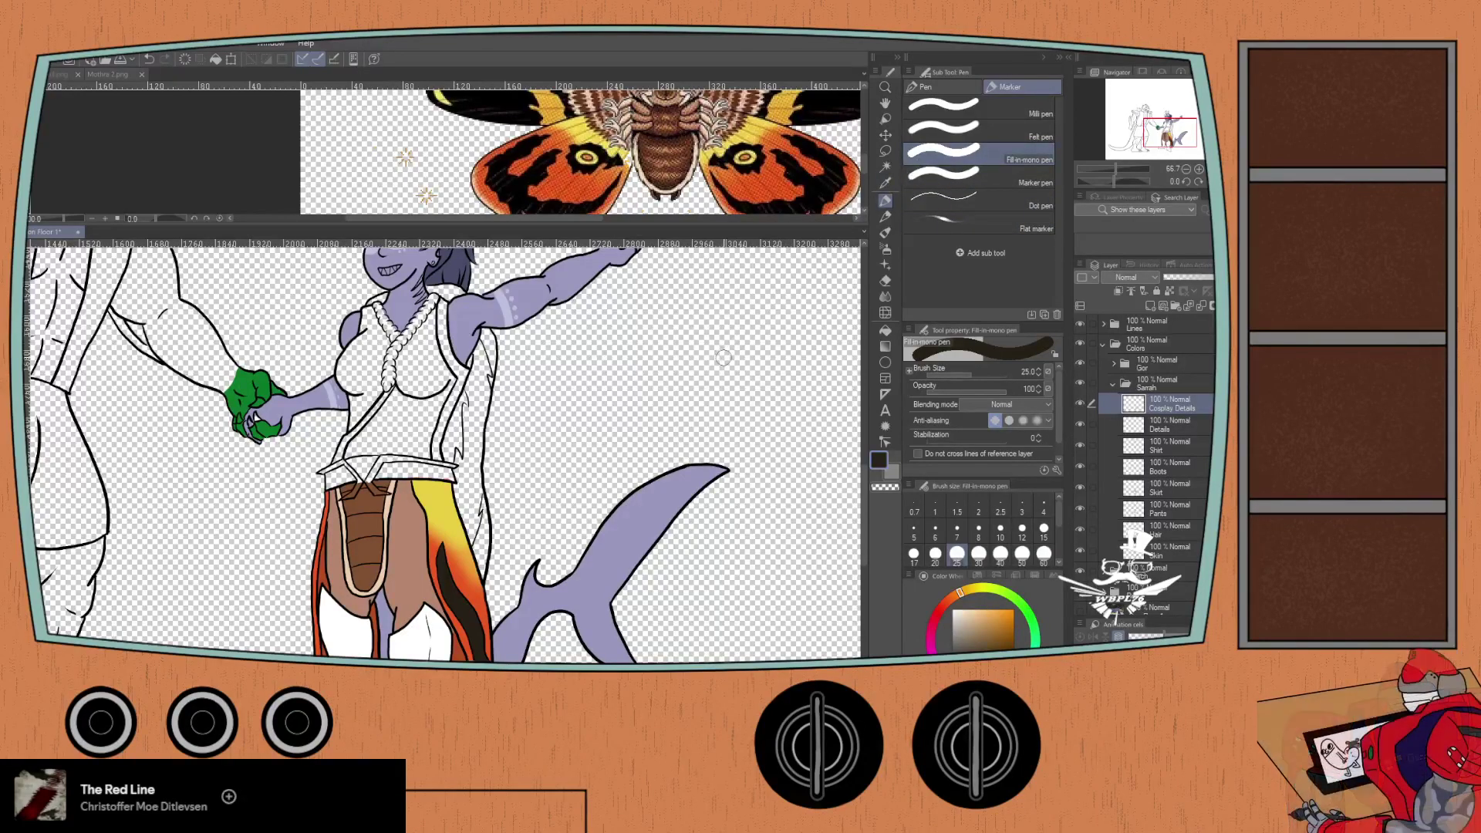
{"action": "left_click_drag", "start_coordinate": [815, 360], "coordinate": [817, 360]}
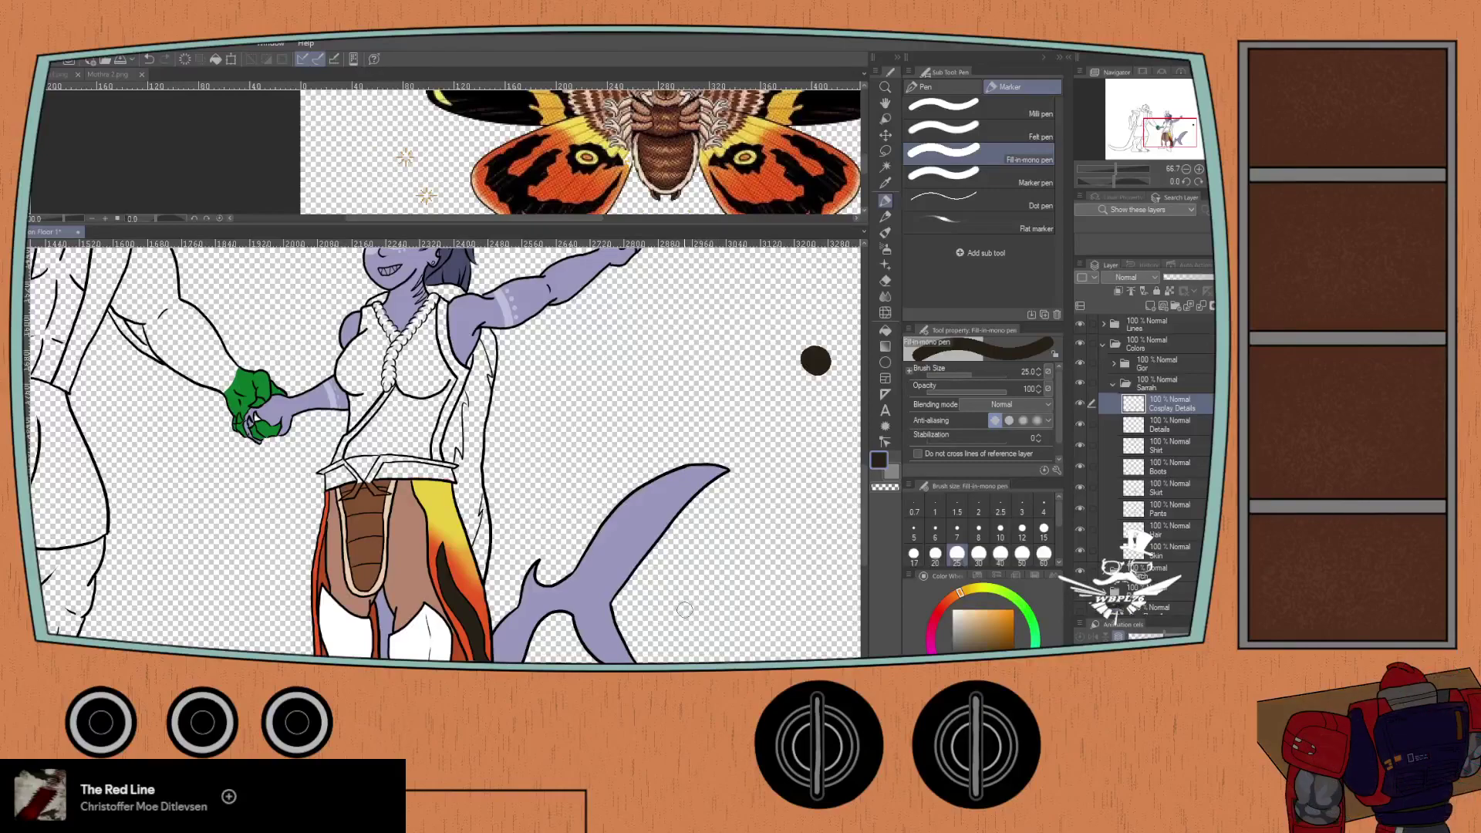
- Create a layer named Belt between the Shirt and Boots layers
{"action": "left_click", "coordinate": [1155, 454]}
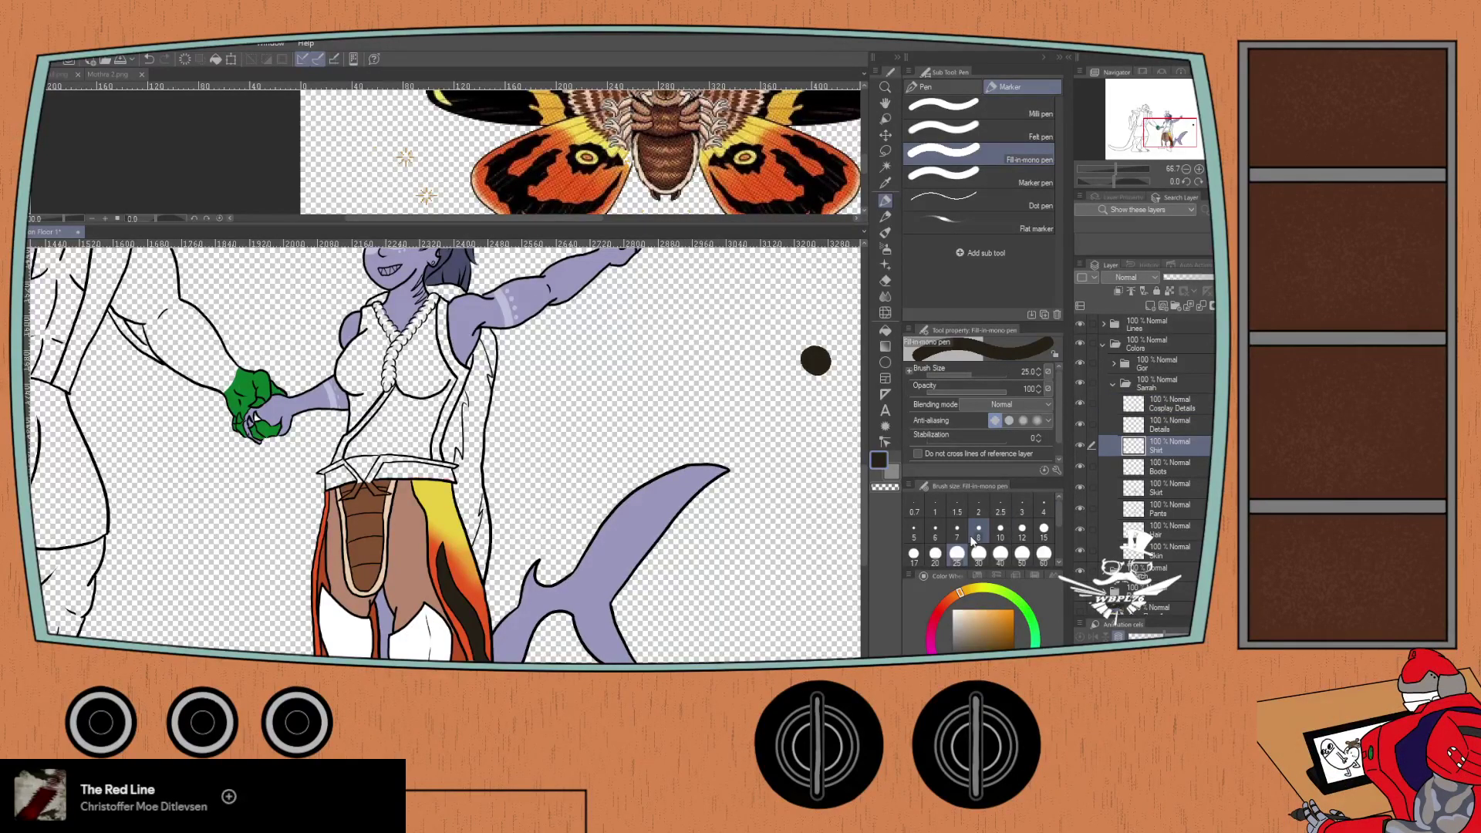
{"action": "left_click", "coordinate": [1149, 468]}
{"action": "left_click", "coordinate": [1148, 307]}
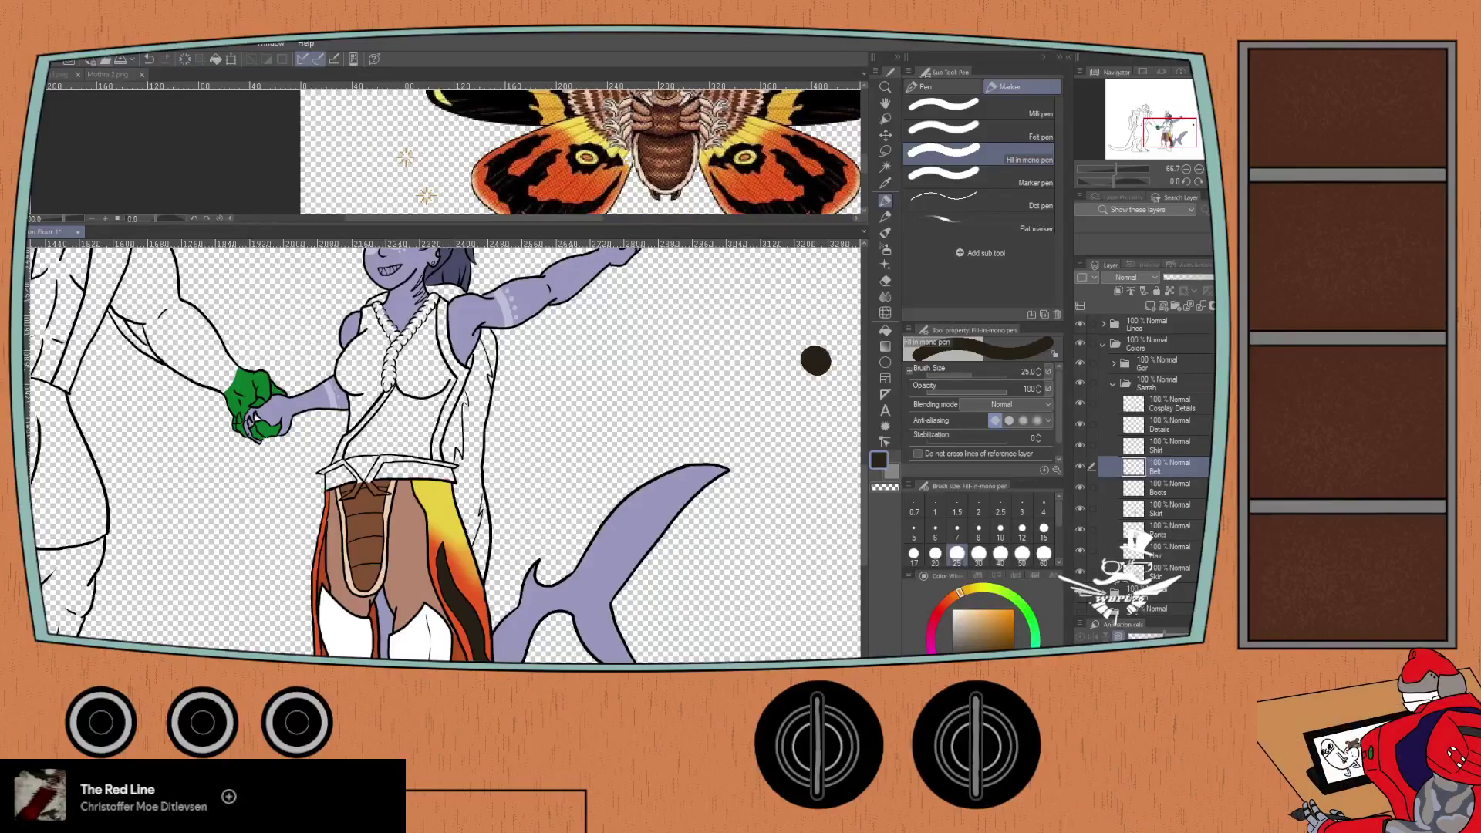
- Sample a very dark reddish brown from Mothra's body in the reference image and return to the drawing
{"action": "left_click", "coordinate": [256, 79]}
{"action": "scroll", "coordinate": [661, 141], "scroll_direction": "up", "scroll_amount": 4}
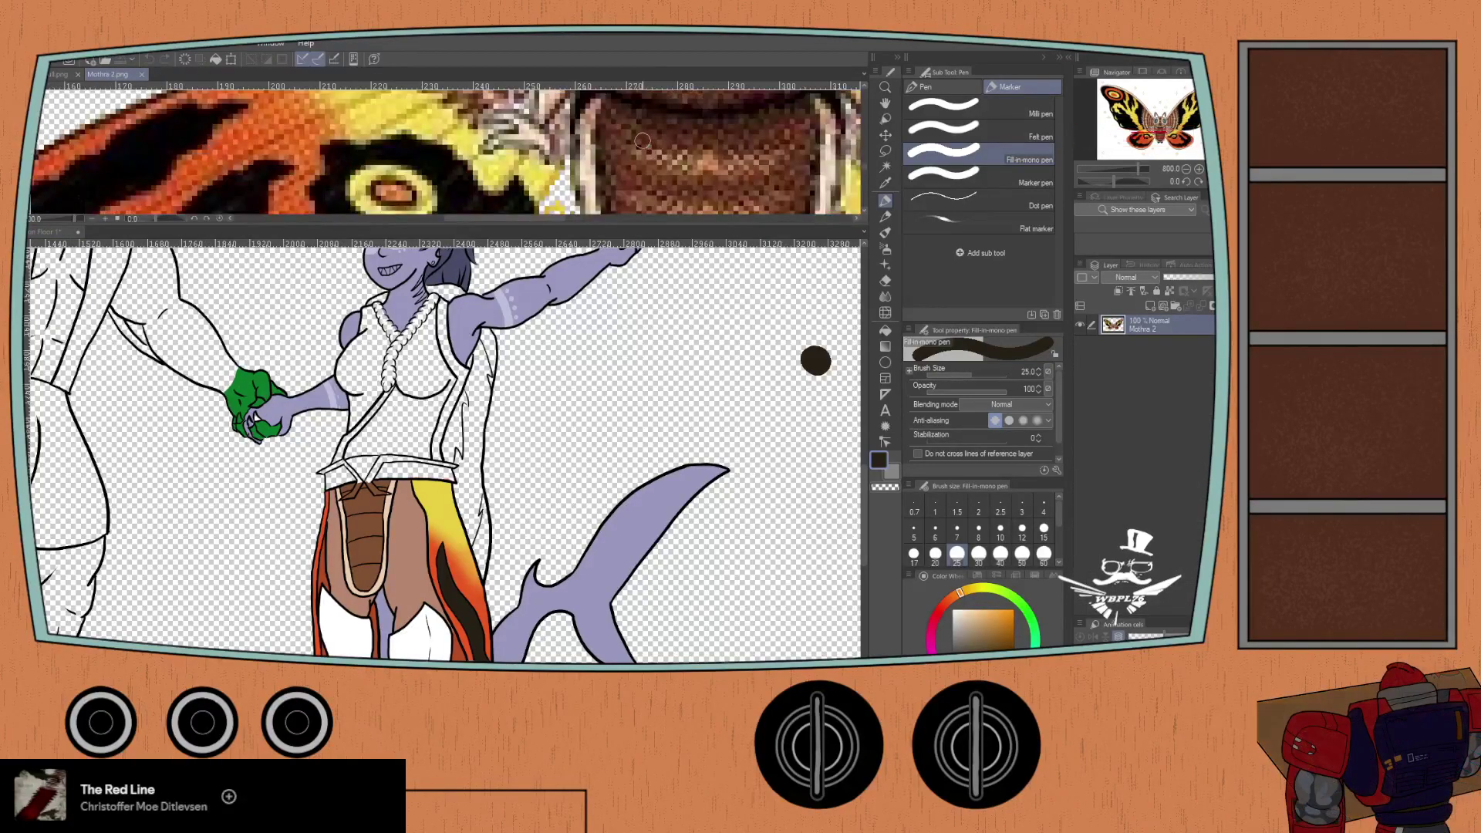
{"action": "key", "text": "i"}
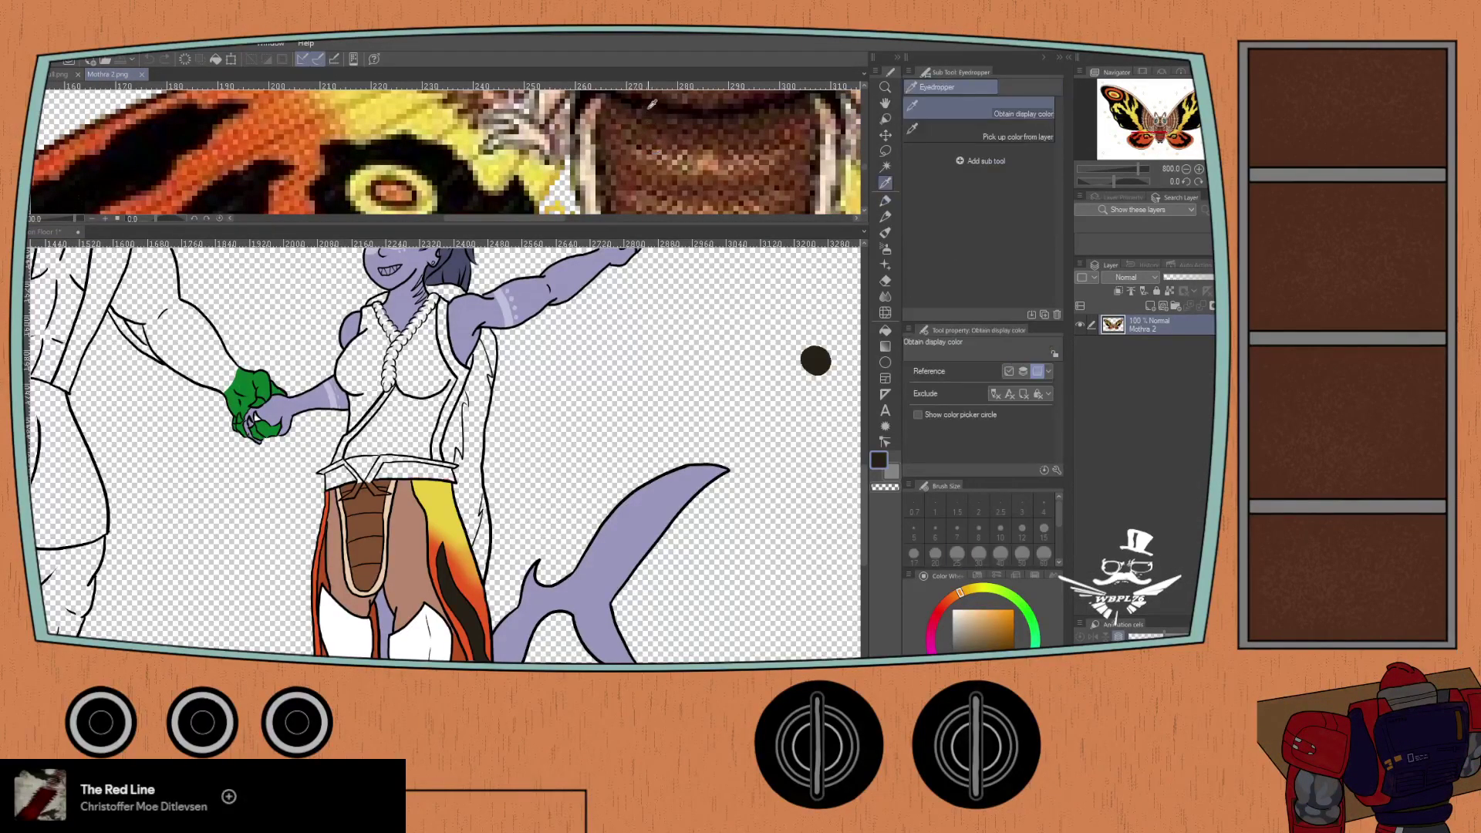
{"action": "scroll", "coordinate": [655, 119], "scroll_direction": "up", "scroll_amount": 2}
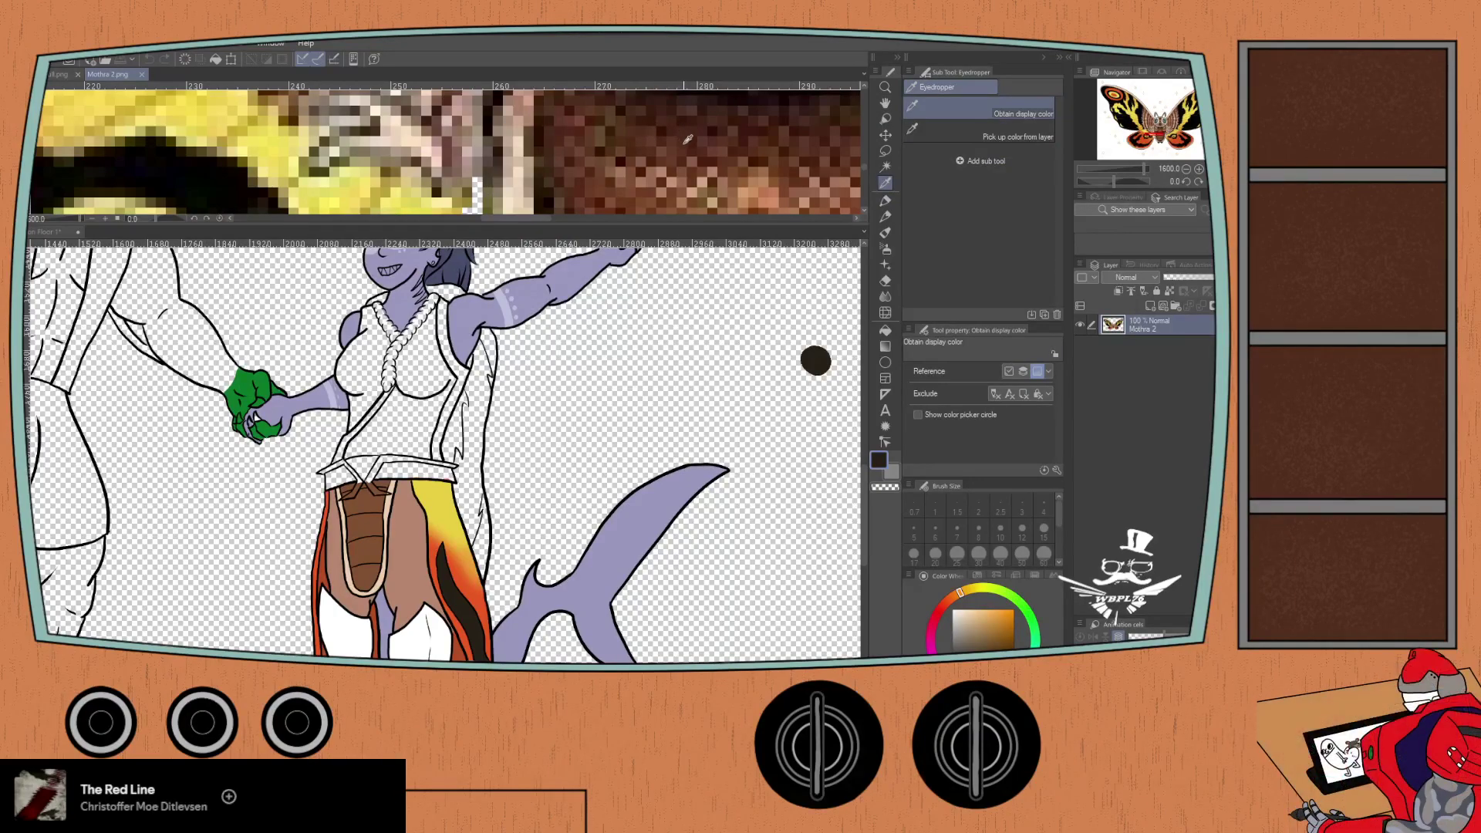
{"action": "left_click", "coordinate": [694, 146]}
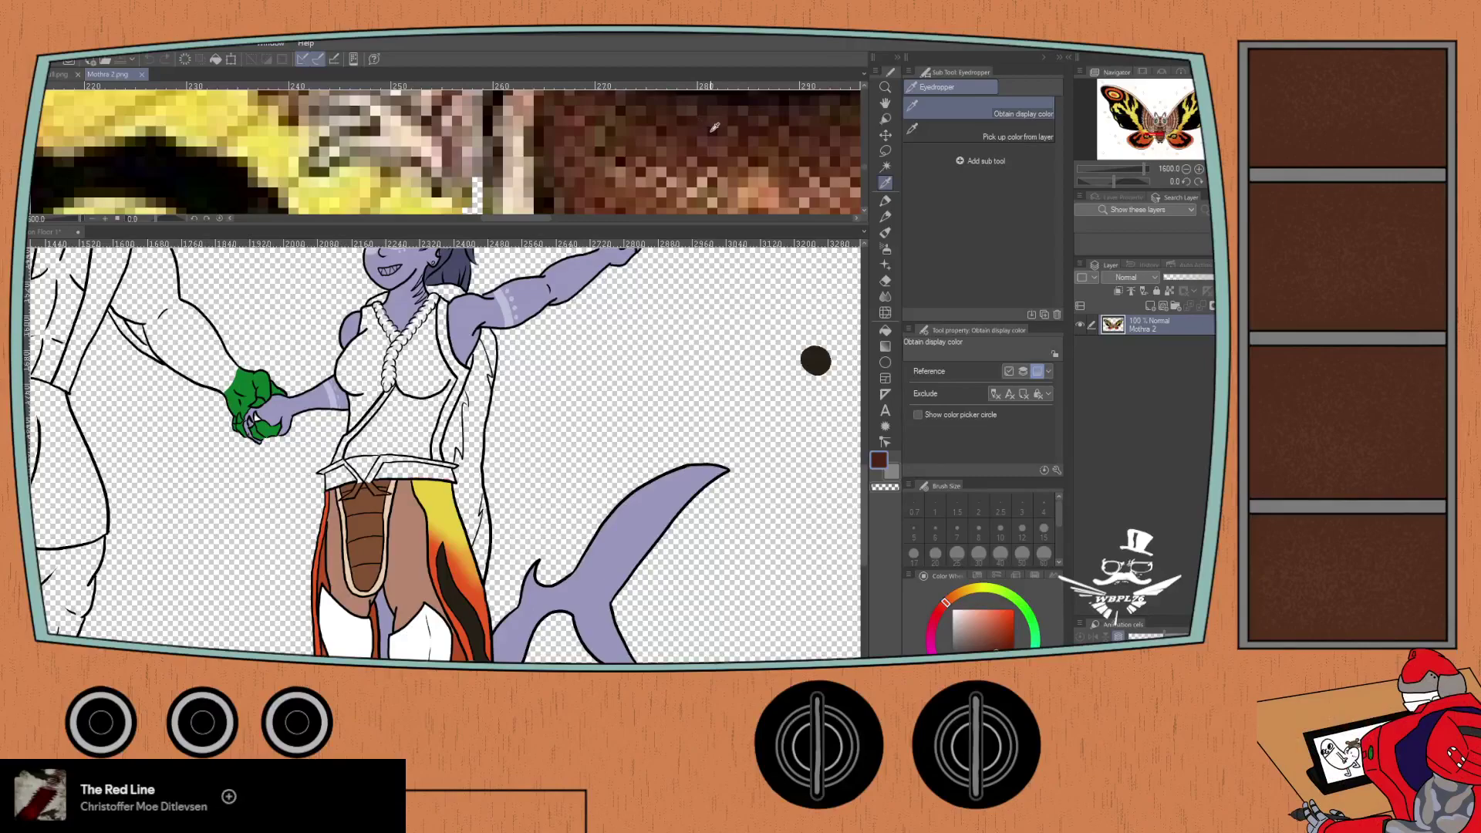
{"action": "left_click", "coordinate": [711, 125]}
{"action": "left_click", "coordinate": [52, 233]}
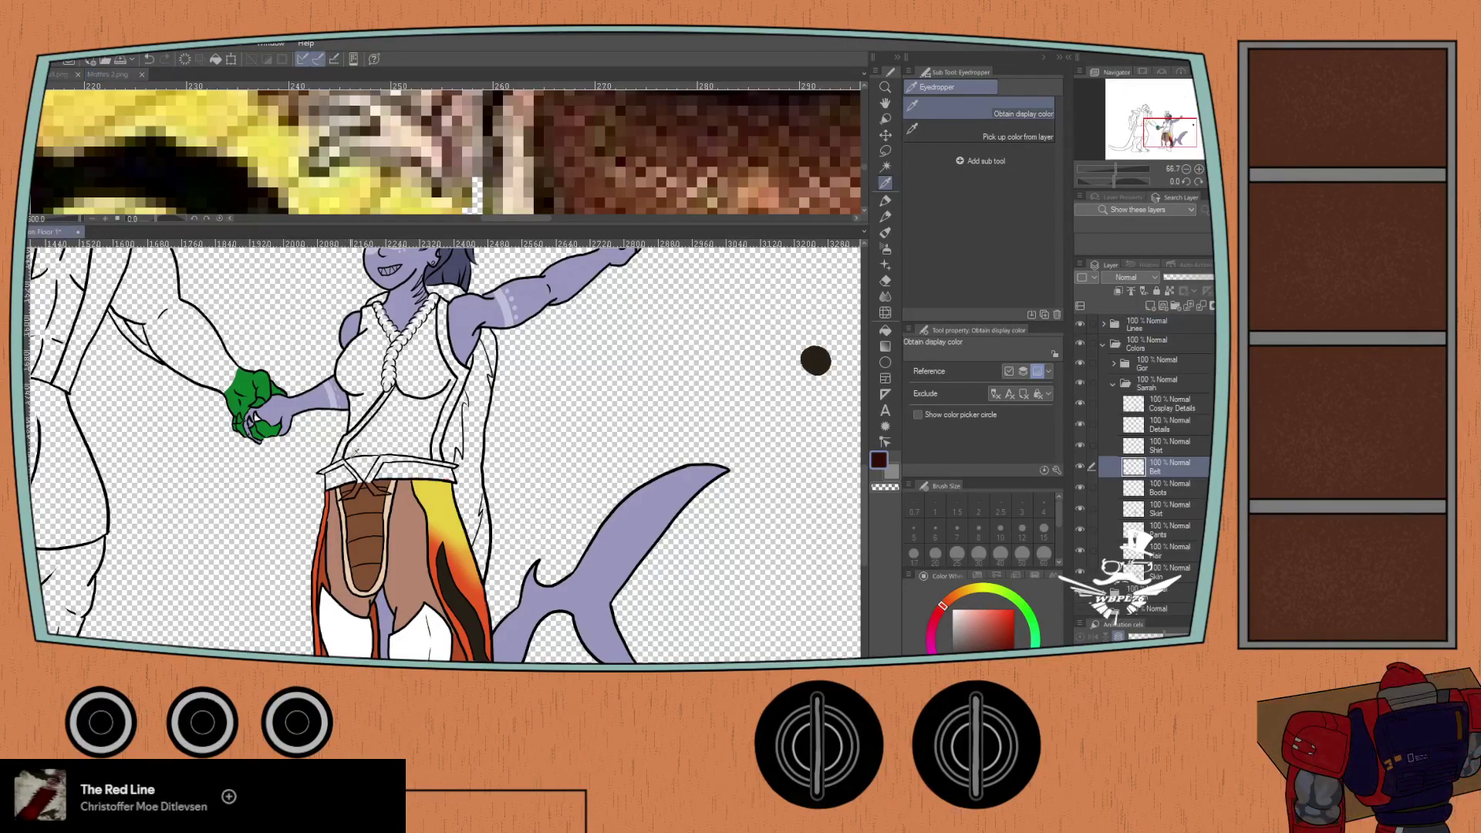
- Fill the woman's belt panels dark reddish brown on the Belt layer with the Milli pen at size 20
{"action": "scroll", "coordinate": [355, 465], "scroll_direction": "up", "scroll_amount": 2}
{"action": "key", "text": "p"}
{"action": "scroll", "coordinate": [329, 482], "scroll_direction": "up", "scroll_amount": 1}
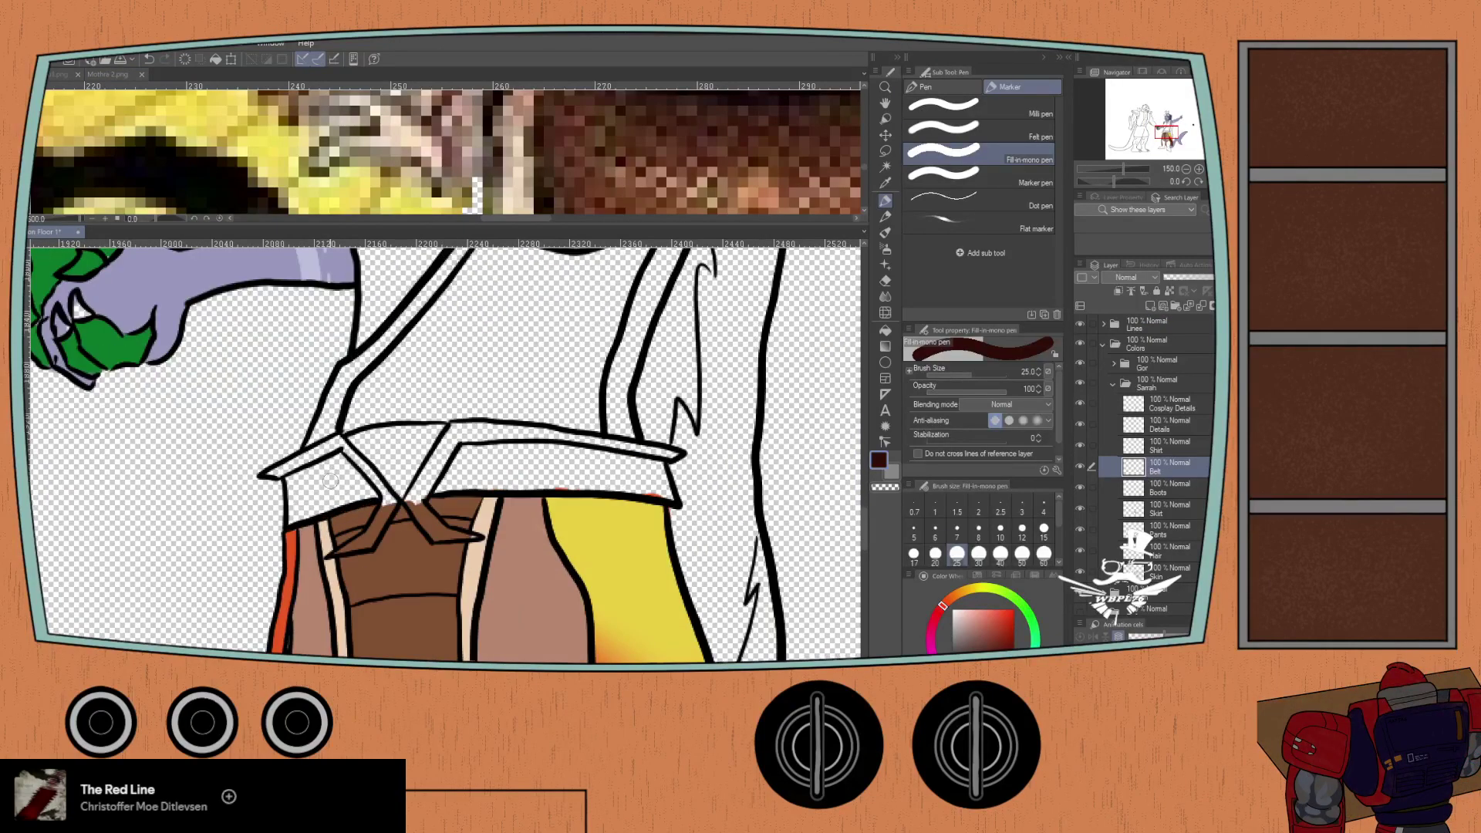
{"action": "left_click", "coordinate": [943, 108]}
{"action": "scroll", "coordinate": [336, 460], "scroll_direction": "up", "scroll_amount": 2}
{"action": "left_click", "coordinate": [336, 461]}
{"action": "mouse_move", "coordinate": [336, 460]}
{"action": "left_mouse_down"}
{"action": "mouse_move", "coordinate": [270, 470]}
{"action": "mouse_move", "coordinate": [247, 493]}
{"action": "mouse_move", "coordinate": [250, 565]}
{"action": "mouse_move", "coordinate": [396, 505]}
{"action": "mouse_move", "coordinate": [362, 497]}
{"action": "mouse_move", "coordinate": [363, 482]}
{"action": "mouse_move", "coordinate": [303, 486]}
{"action": "left_mouse_up"}
{"action": "mouse_move", "coordinate": [353, 416]}
{"action": "left_mouse_down"}
{"action": "mouse_move", "coordinate": [534, 393]}
{"action": "mouse_move", "coordinate": [467, 507]}
{"action": "mouse_move", "coordinate": [382, 425]}
{"action": "mouse_move", "coordinate": [480, 424]}
{"action": "mouse_move", "coordinate": [454, 462]}
{"action": "mouse_move", "coordinate": [417, 410]}
{"action": "mouse_move", "coordinate": [462, 406]}
{"action": "mouse_move", "coordinate": [491, 370]}
{"action": "mouse_move", "coordinate": [501, 457]}
{"action": "mouse_move", "coordinate": [546, 509]}
{"action": "mouse_move", "coordinate": [587, 433]}
{"action": "mouse_move", "coordinate": [724, 437]}
{"action": "mouse_move", "coordinate": [429, 425]}
{"action": "left_mouse_up"}
{"action": "mouse_move", "coordinate": [308, 433]}
{"action": "left_mouse_down"}
{"action": "mouse_move", "coordinate": [296, 485]}
{"action": "mouse_move", "coordinate": [573, 484]}
{"action": "mouse_move", "coordinate": [704, 508]}
{"action": "mouse_move", "coordinate": [679, 451]}
{"action": "mouse_move", "coordinate": [323, 450]}
{"action": "mouse_move", "coordinate": [607, 445]}
{"action": "mouse_move", "coordinate": [447, 420]}
{"action": "left_mouse_up"}
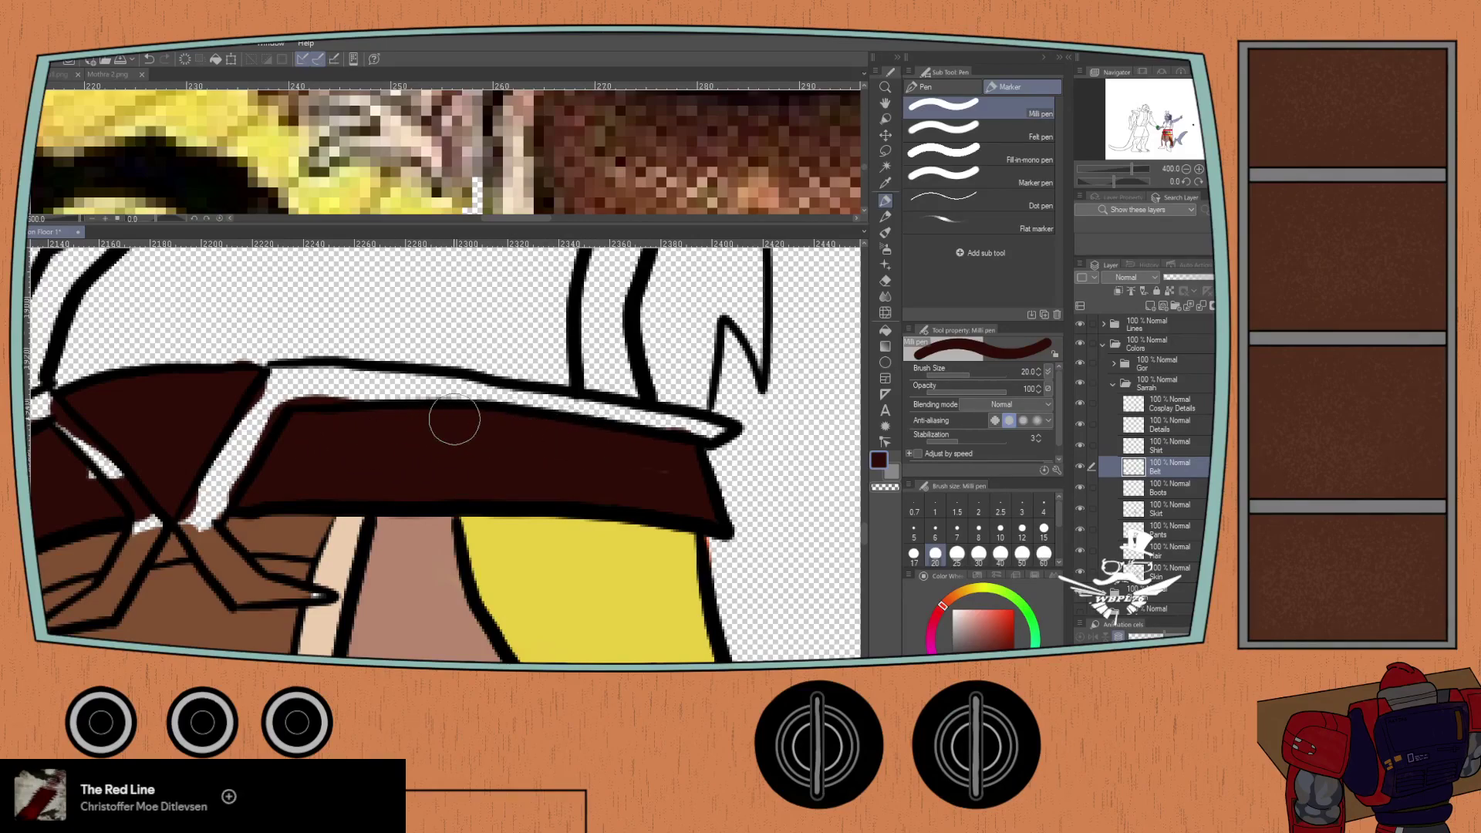
{"action": "scroll", "coordinate": [258, 431], "scroll_direction": "down", "scroll_amount": 3}
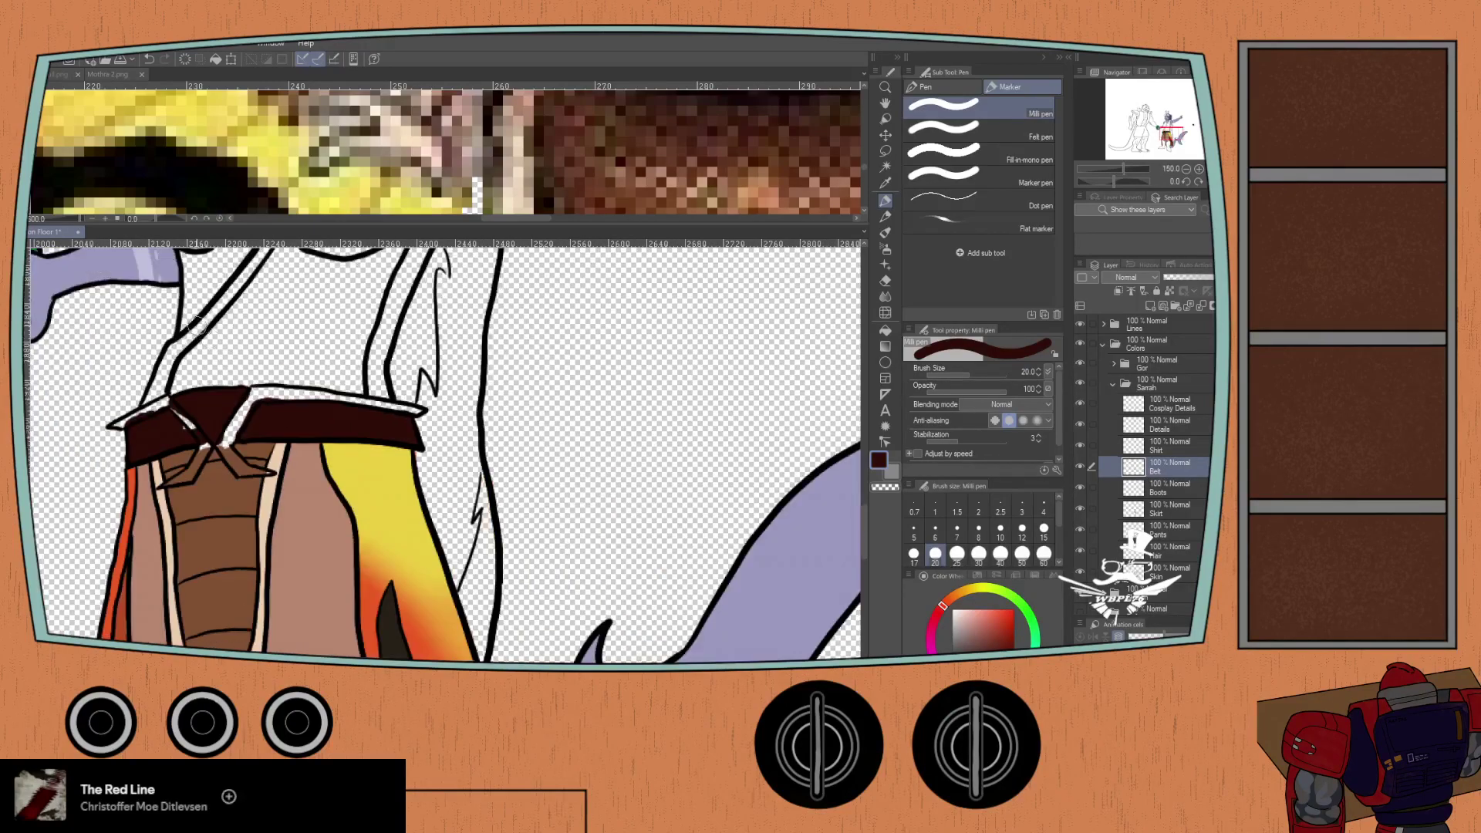
{"action": "left_click_drag", "start_coordinate": [220, 356], "coordinate": [276, 407]}
- Sample bright yellow from Mothra's lower wing in the reference image and return to the drawing
{"action": "left_click", "coordinate": [109, 75]}
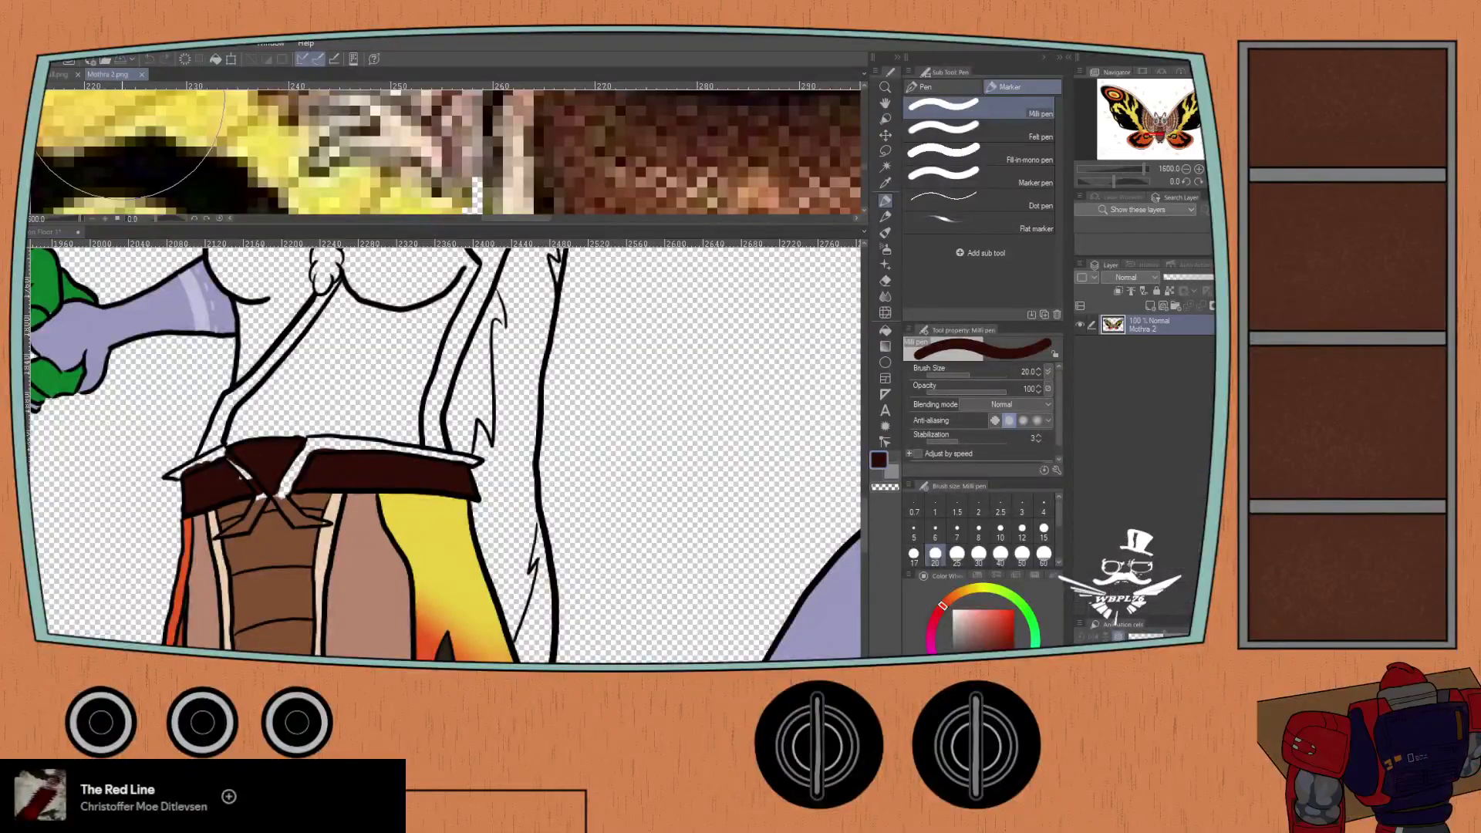
{"action": "scroll", "coordinate": [130, 147], "scroll_direction": "down", "scroll_amount": 6}
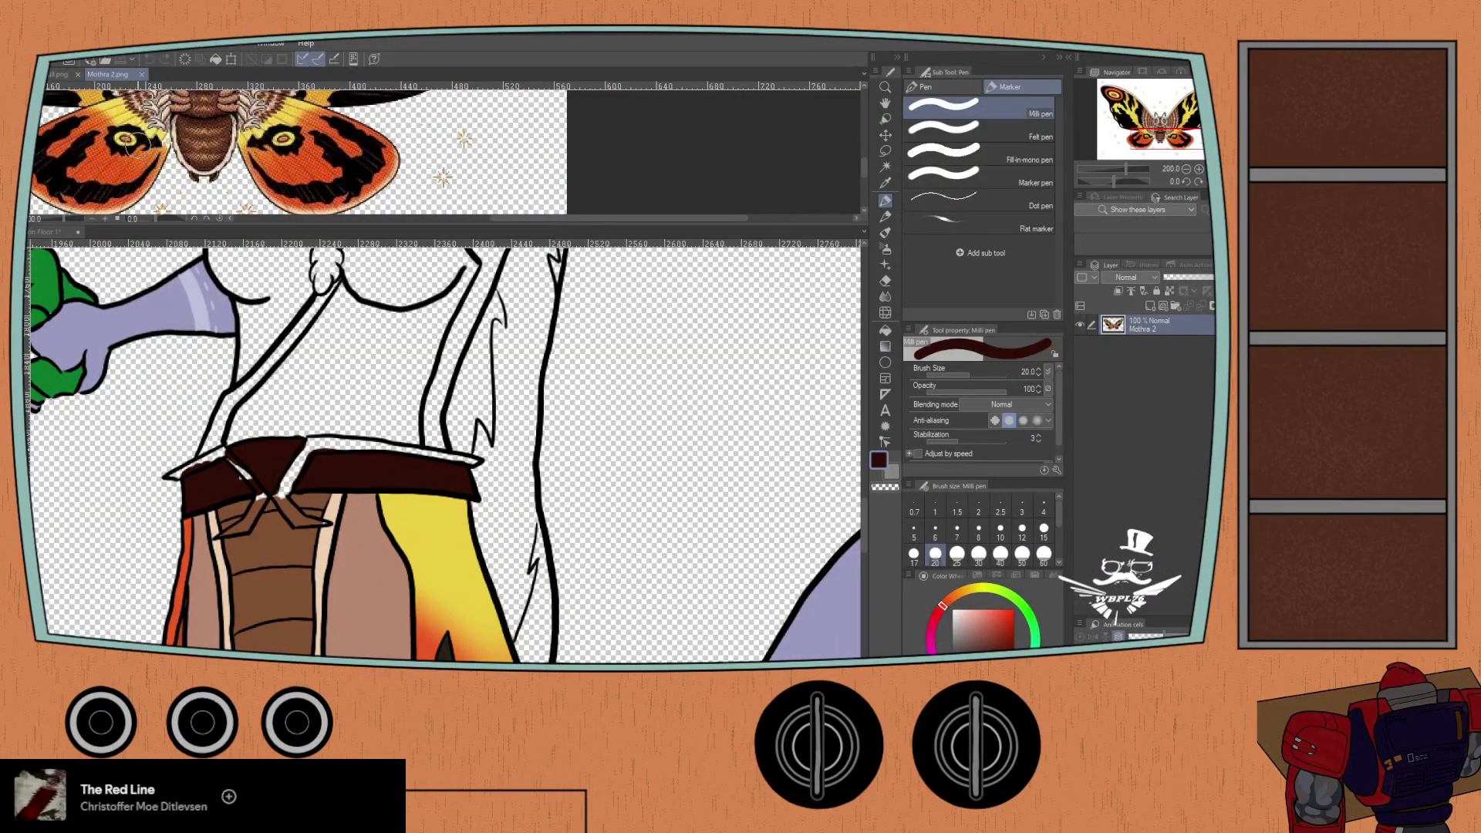
{"action": "key", "text": "i"}
{"action": "left_click_drag", "start_coordinate": [135, 143], "coordinate": [231, 164]}
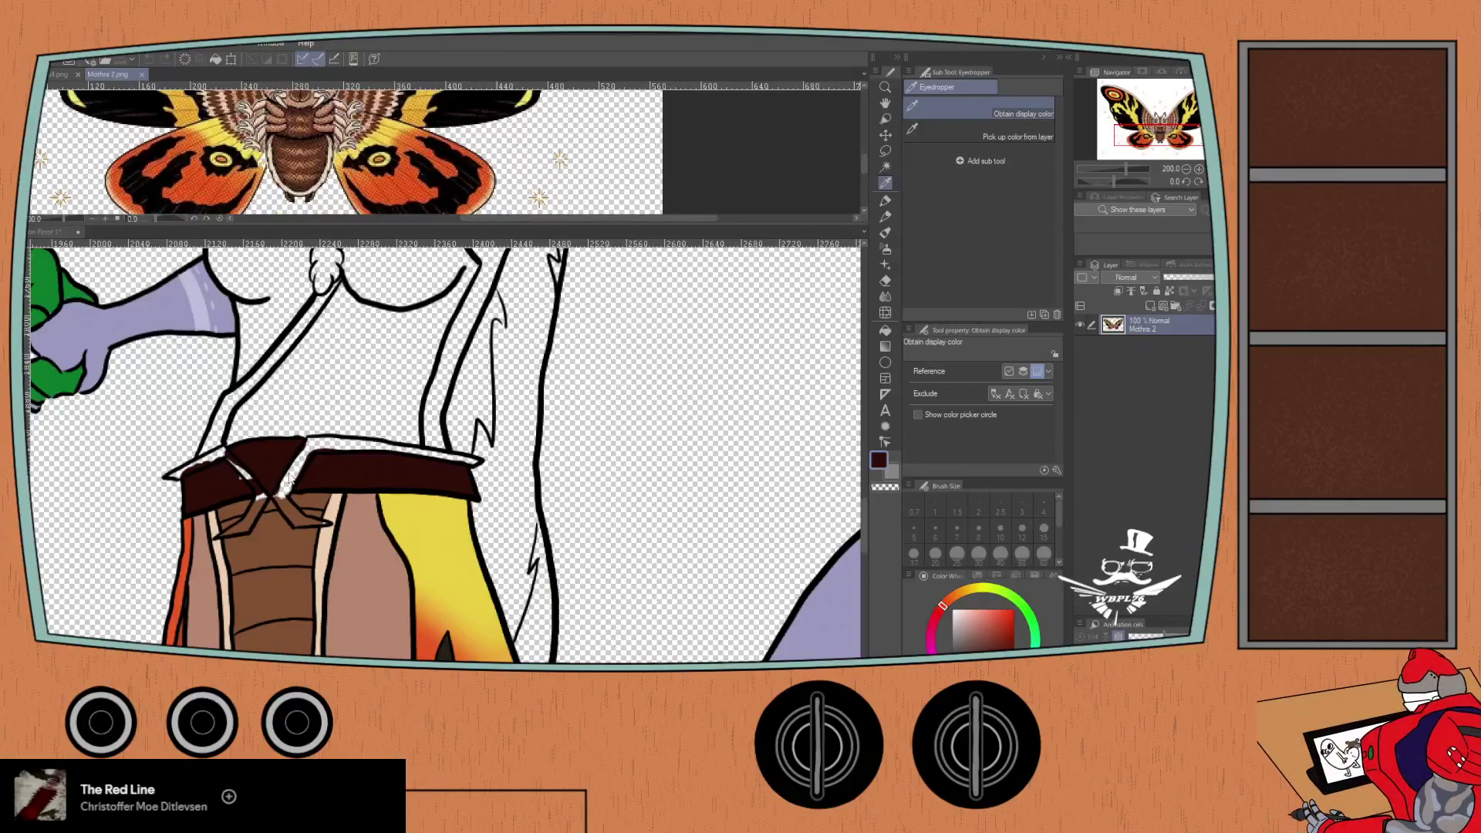
{"action": "scroll", "coordinate": [233, 149], "scroll_direction": "up", "scroll_amount": 4}
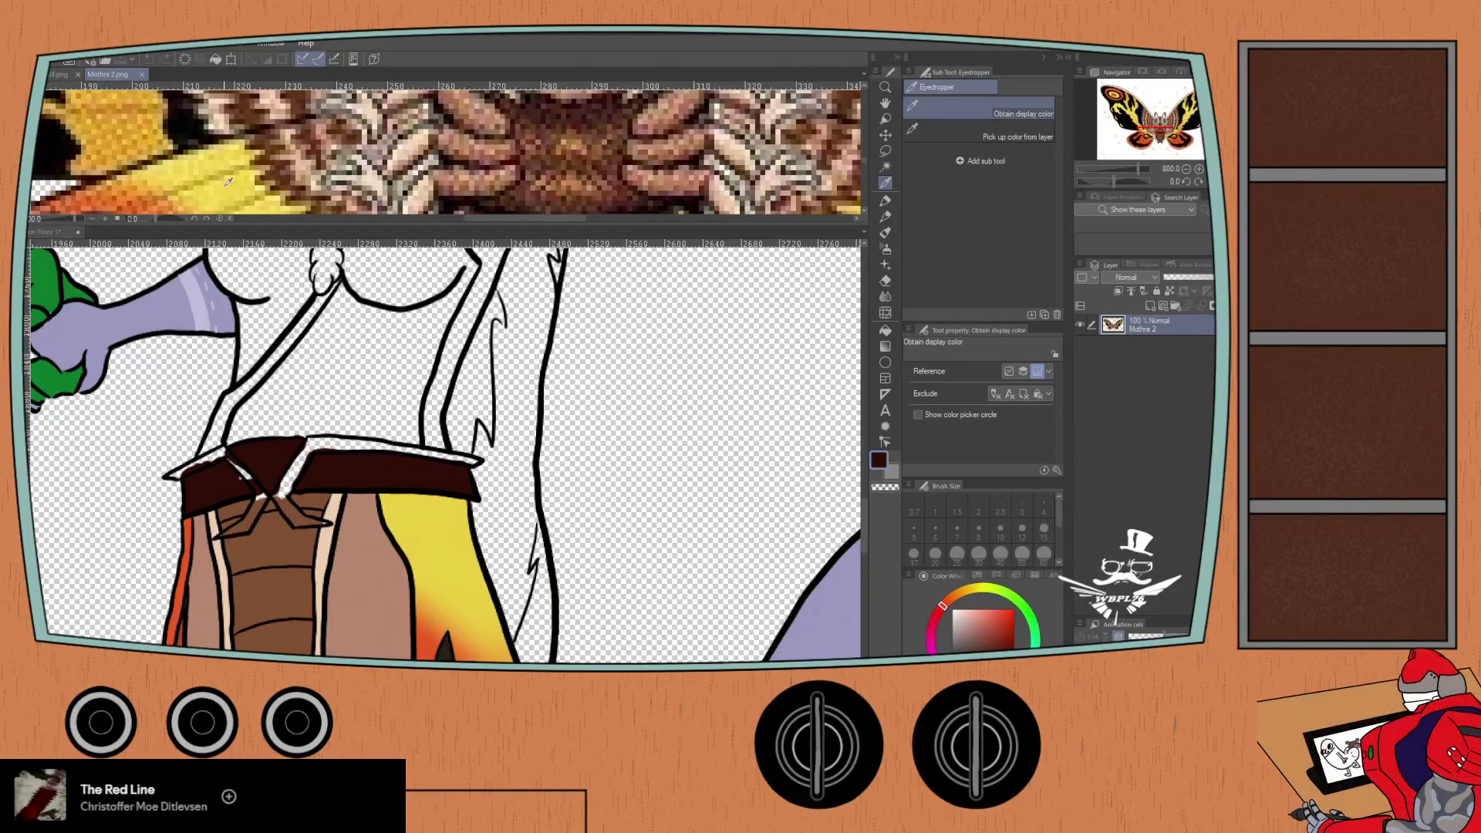
{"action": "left_click", "coordinate": [225, 183]}
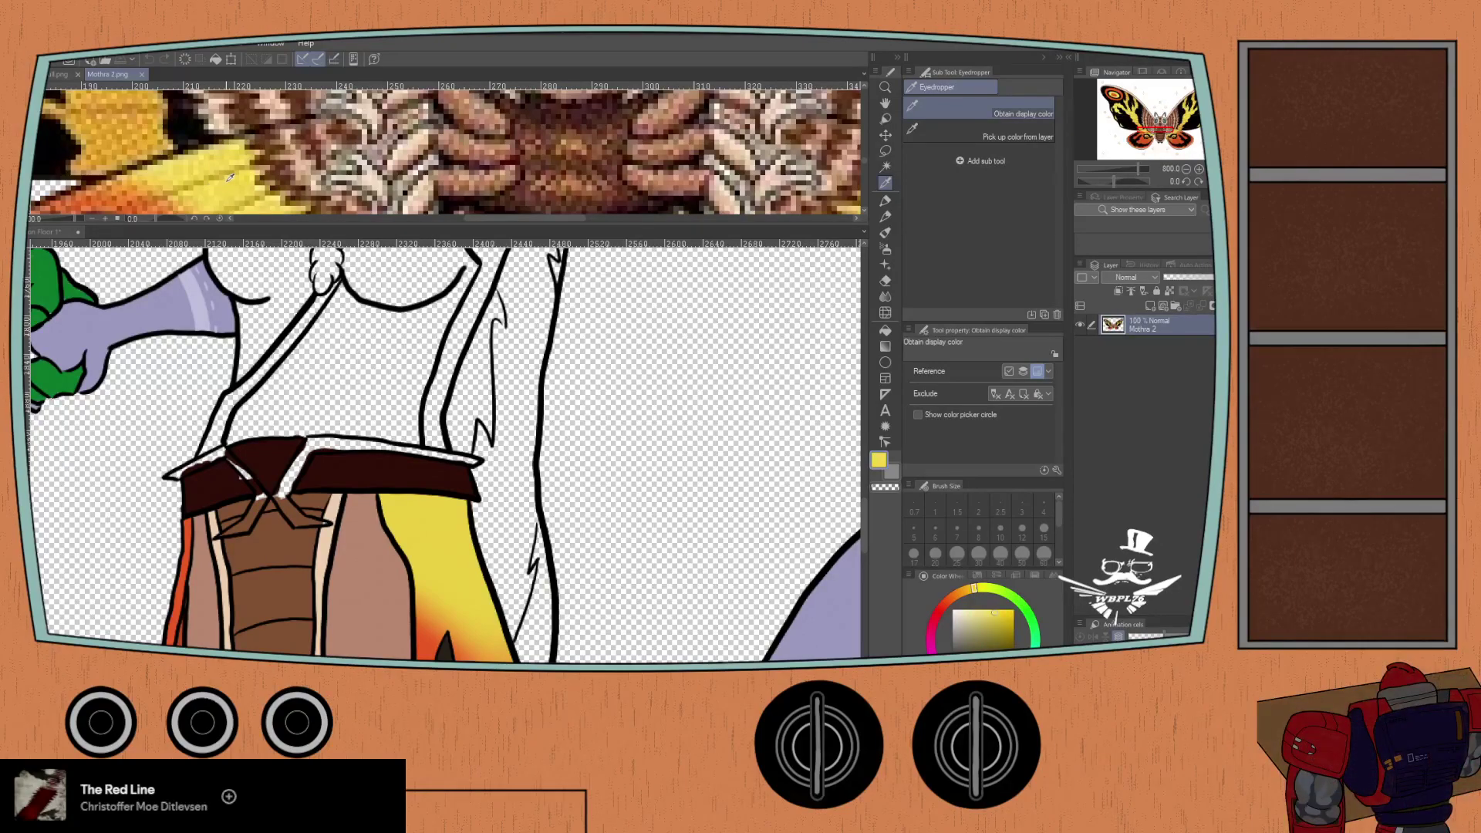
{"action": "left_click", "coordinate": [80, 252]}
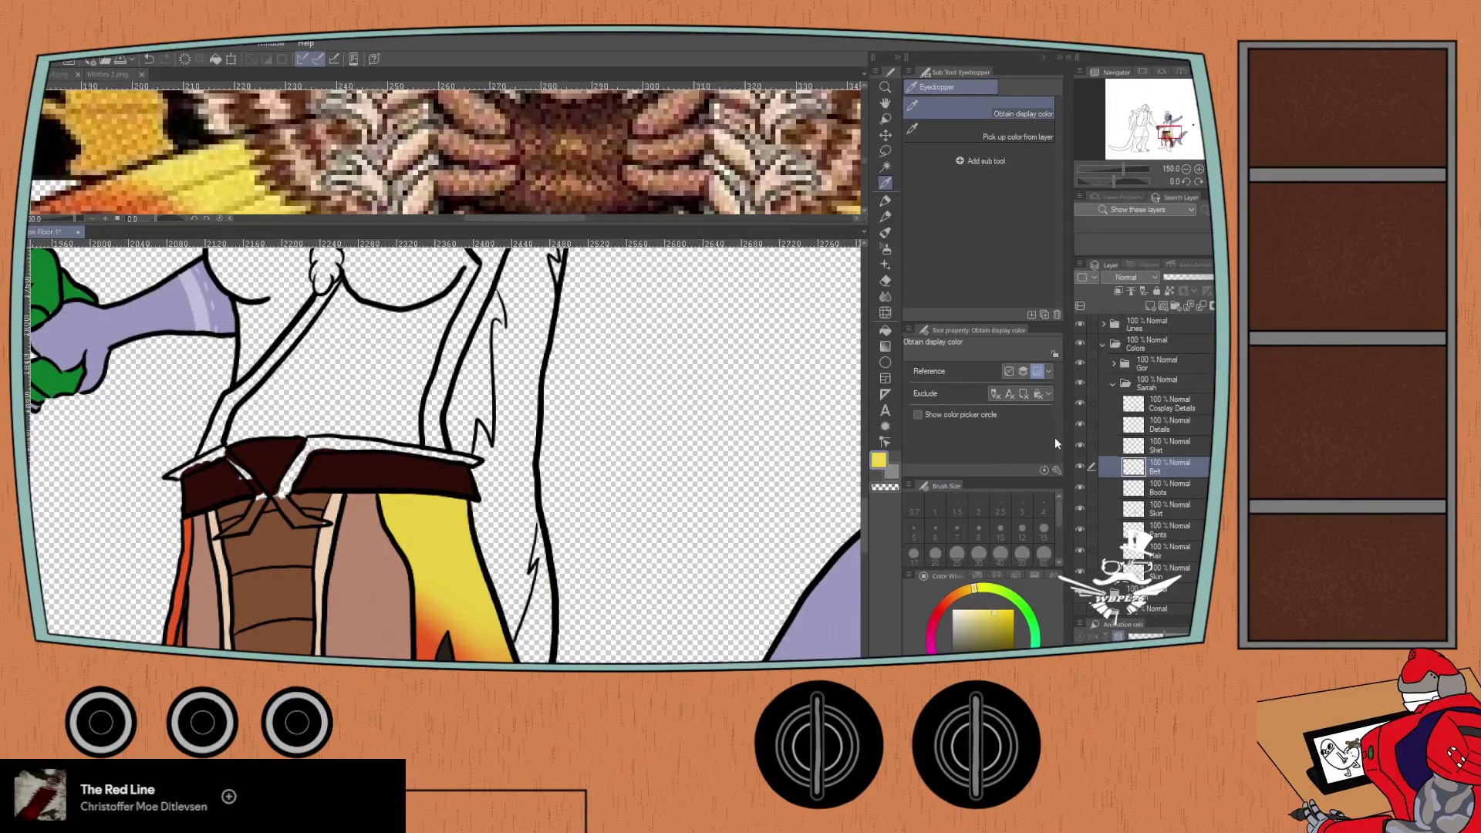
- Fill the belt's left trim and its diagonal strip yellow on the Cosplay Details layer with the Milli pen at size 10
{"action": "left_click", "coordinate": [1149, 400]}
{"action": "scroll", "coordinate": [220, 441], "scroll_direction": "up", "scroll_amount": 1}
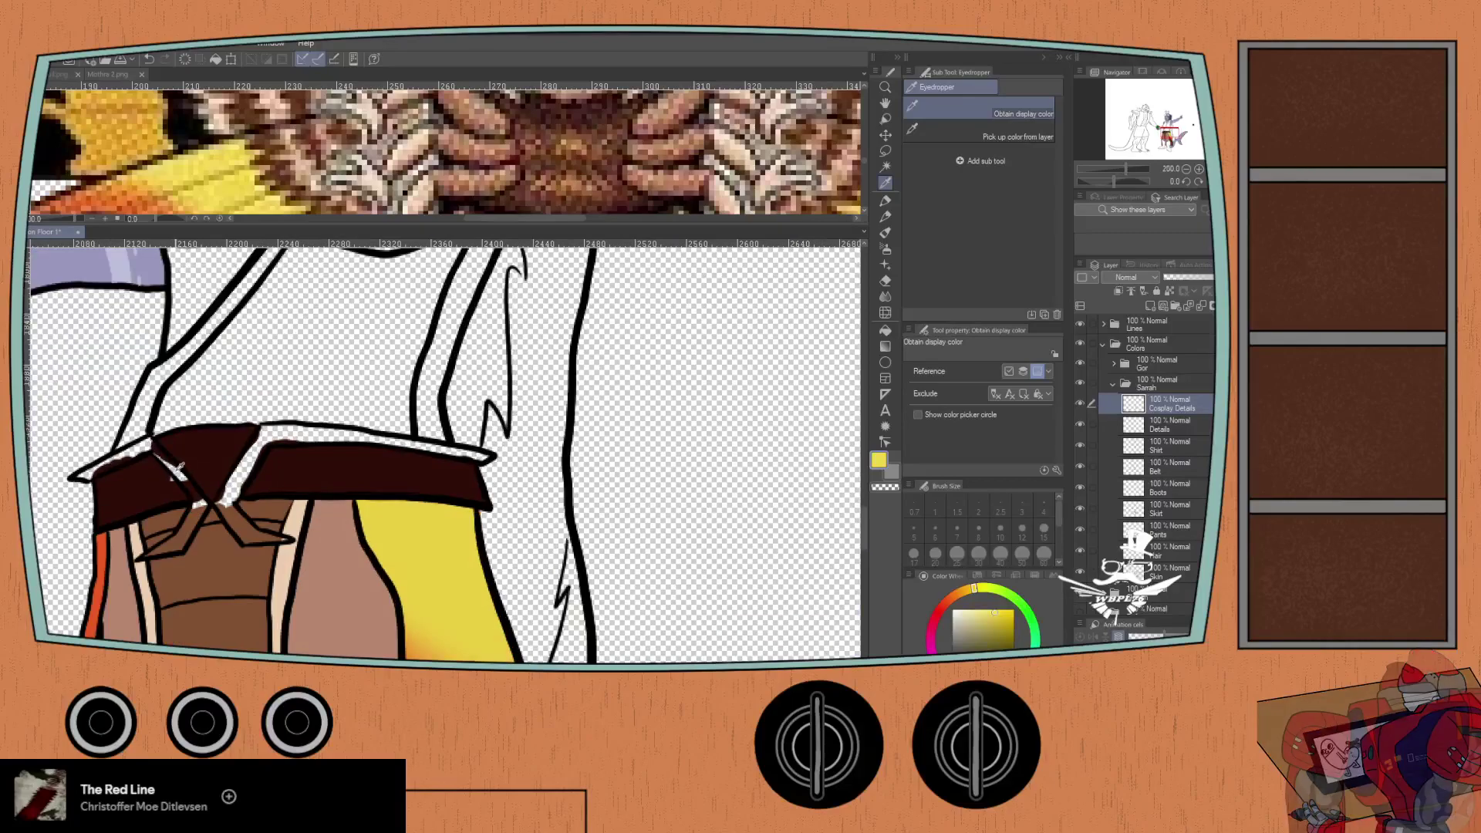
{"action": "left_click_drag", "start_coordinate": [220, 441], "coordinate": [348, 411]}
{"action": "key", "text": "p"}
{"action": "scroll", "coordinate": [348, 417], "scroll_direction": "up", "scroll_amount": 1}
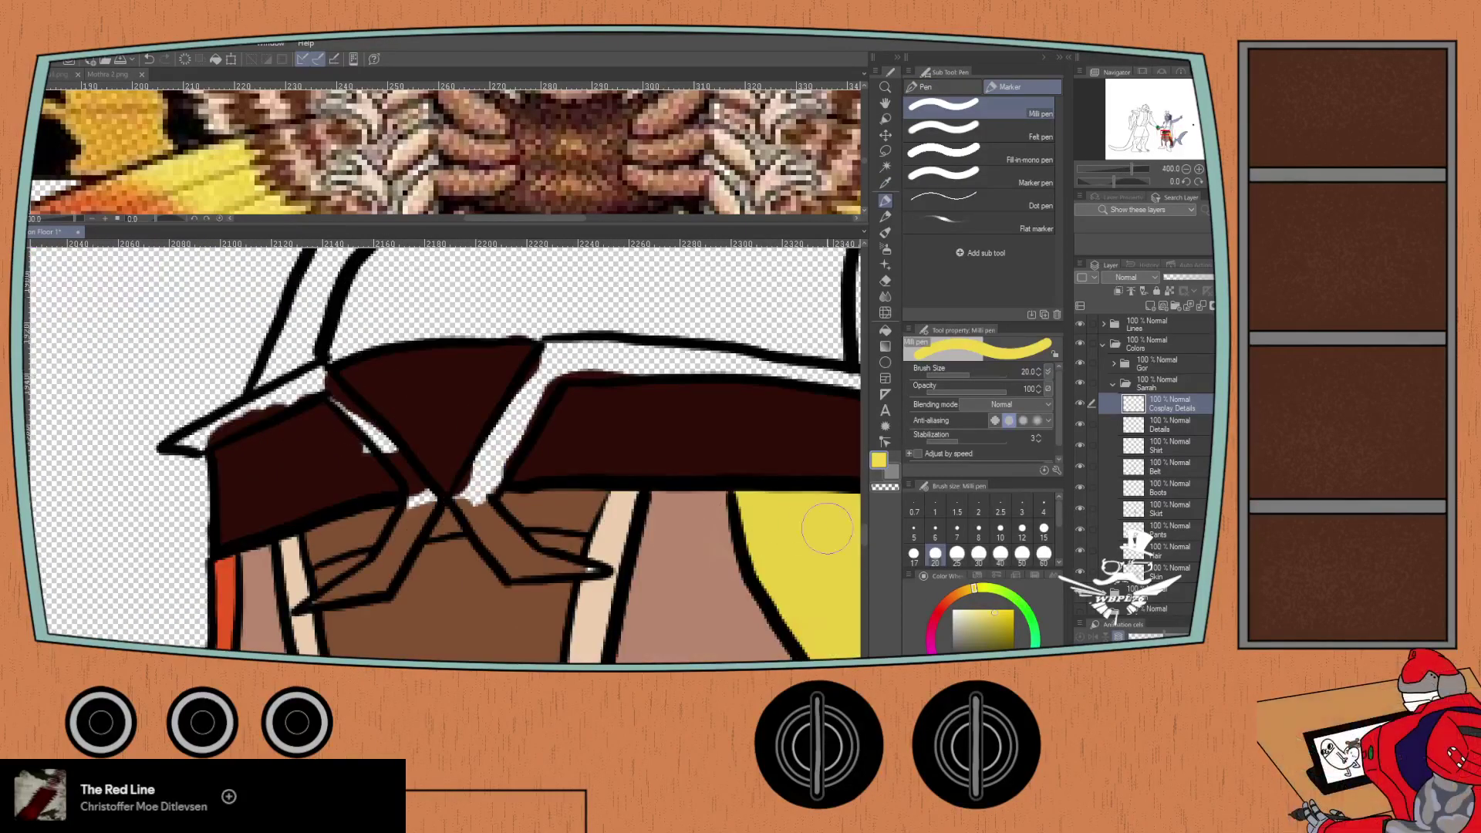
{"action": "left_click", "coordinate": [1022, 531]}
{"action": "scroll", "coordinate": [351, 419], "scroll_direction": "up", "scroll_amount": 1}
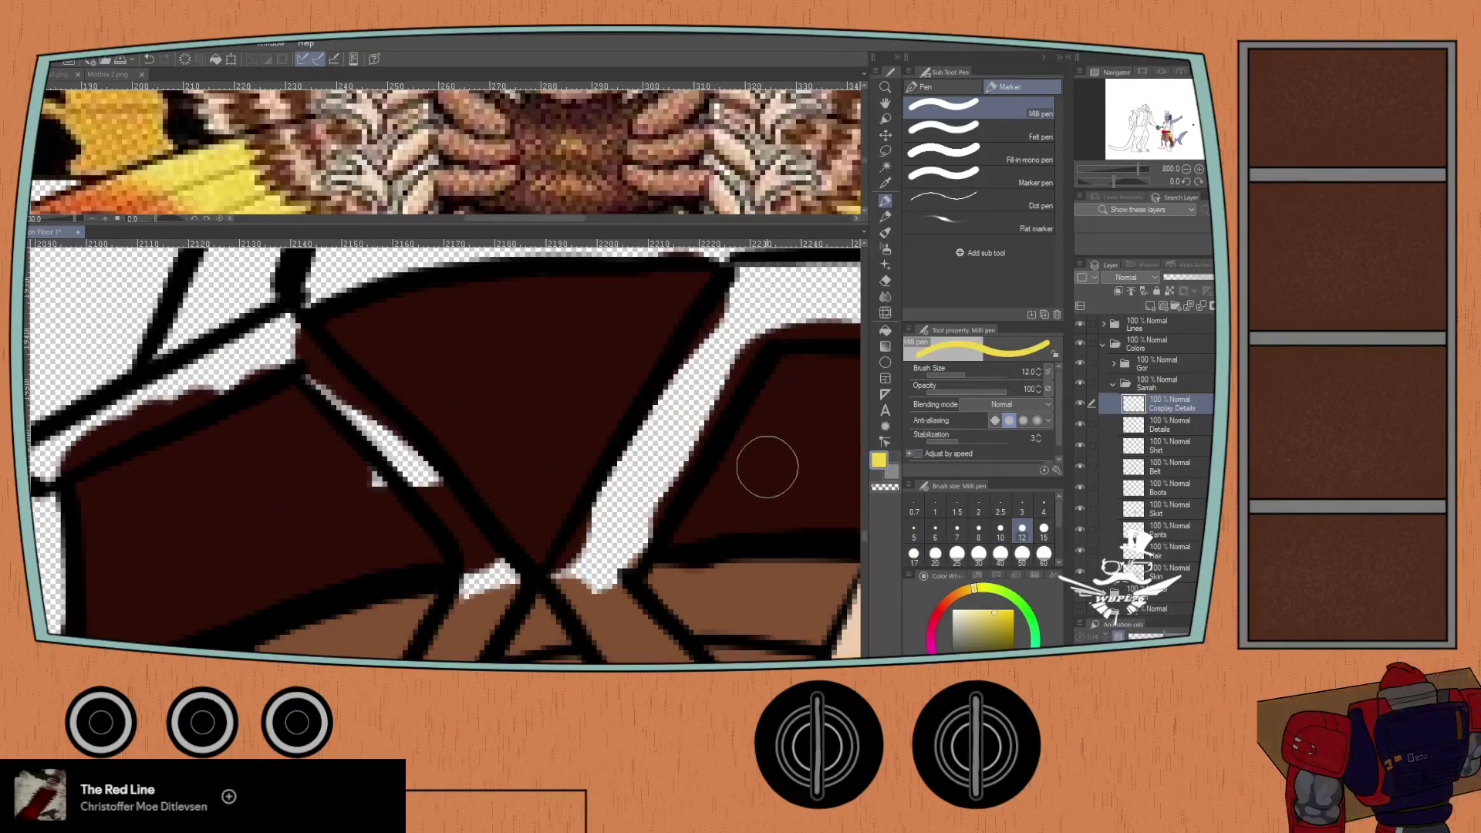
{"action": "key", "text": "bracketleft"}
{"action": "mouse_move", "coordinate": [363, 413]}
{"action": "left_mouse_down"}
{"action": "mouse_move", "coordinate": [330, 379]}
{"action": "mouse_move", "coordinate": [472, 534]}
{"action": "left_mouse_up"}
{"action": "left_click_drag", "start_coordinate": [417, 464], "coordinate": [506, 592]}
{"action": "left_click_drag", "start_coordinate": [470, 447], "coordinate": [532, 294]}
{"action": "mouse_move", "coordinate": [533, 424]}
{"action": "left_mouse_down"}
{"action": "mouse_move", "coordinate": [501, 511]}
{"action": "mouse_move", "coordinate": [549, 462]}
{"action": "mouse_move", "coordinate": [498, 555]}
{"action": "mouse_move", "coordinate": [443, 601]}
{"action": "mouse_move", "coordinate": [404, 613]}
{"action": "mouse_move", "coordinate": [465, 554]}
{"action": "mouse_move", "coordinate": [335, 636]}
{"action": "mouse_move", "coordinate": [348, 628]}
{"action": "left_mouse_up"}
{"action": "left_click_drag", "start_coordinate": [395, 311], "coordinate": [558, 472]}
{"action": "mouse_move", "coordinate": [538, 371]}
{"action": "left_mouse_down"}
{"action": "mouse_move", "coordinate": [443, 390]}
{"action": "mouse_move", "coordinate": [506, 342]}
{"action": "mouse_move", "coordinate": [458, 355]}
{"action": "mouse_move", "coordinate": [331, 435]}
{"action": "mouse_move", "coordinate": [385, 421]}
{"action": "mouse_move", "coordinate": [255, 478]}
{"action": "left_mouse_up"}
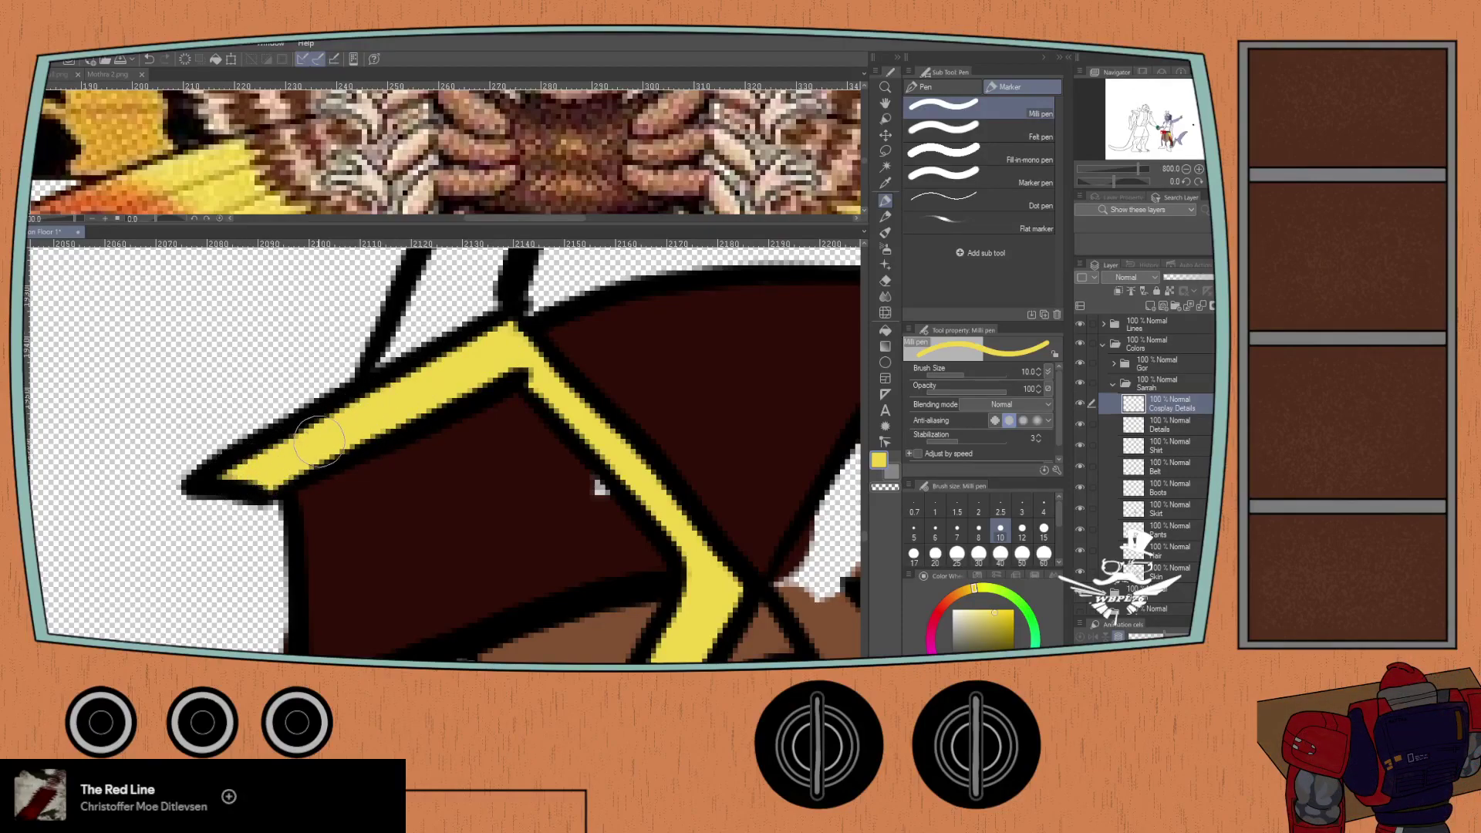
- Fill the belt's right trim and both crossed pointed ends at the front yellow with the Milli pen
{"action": "left_click_drag", "start_coordinate": [701, 464], "coordinate": [498, 486]}
{"action": "mouse_move", "coordinate": [657, 491]}
{"action": "left_mouse_down"}
{"action": "mouse_move", "coordinate": [597, 576]}
{"action": "mouse_move", "coordinate": [625, 594]}
{"action": "mouse_move", "coordinate": [767, 374]}
{"action": "left_mouse_up"}
{"action": "mouse_move", "coordinate": [615, 583]}
{"action": "left_mouse_down"}
{"action": "mouse_move", "coordinate": [741, 347]}
{"action": "mouse_move", "coordinate": [695, 415]}
{"action": "mouse_move", "coordinate": [581, 516]}
{"action": "left_mouse_up"}
{"action": "mouse_move", "coordinate": [639, 427]}
{"action": "left_mouse_down"}
{"action": "mouse_move", "coordinate": [626, 438]}
{"action": "mouse_move", "coordinate": [685, 408]}
{"action": "mouse_move", "coordinate": [671, 447]}
{"action": "mouse_move", "coordinate": [685, 437]}
{"action": "left_mouse_up"}
{"action": "mouse_move", "coordinate": [668, 416]}
{"action": "left_mouse_down"}
{"action": "mouse_move", "coordinate": [605, 480]}
{"action": "mouse_move", "coordinate": [533, 445]}
{"action": "mouse_move", "coordinate": [843, 463]}
{"action": "mouse_move", "coordinate": [744, 482]}
{"action": "mouse_move", "coordinate": [479, 484]}
{"action": "mouse_move", "coordinate": [415, 324]}
{"action": "left_mouse_up"}
{"action": "mouse_move", "coordinate": [683, 370]}
{"action": "left_mouse_down"}
{"action": "mouse_move", "coordinate": [341, 416]}
{"action": "mouse_move", "coordinate": [193, 371]}
{"action": "mouse_move", "coordinate": [698, 451]}
{"action": "left_mouse_up"}
{"action": "left_click_drag", "start_coordinate": [79, 366], "coordinate": [714, 278]}
{"action": "mouse_move", "coordinate": [289, 542]}
{"action": "left_mouse_down"}
{"action": "mouse_move", "coordinate": [333, 376]}
{"action": "mouse_move", "coordinate": [357, 449]}
{"action": "mouse_move", "coordinate": [383, 467]}
{"action": "mouse_move", "coordinate": [411, 457]}
{"action": "mouse_move", "coordinate": [398, 424]}
{"action": "mouse_move", "coordinate": [409, 508]}
{"action": "mouse_move", "coordinate": [451, 532]}
{"action": "mouse_move", "coordinate": [474, 513]}
{"action": "mouse_move", "coordinate": [572, 530]}
{"action": "left_mouse_up"}
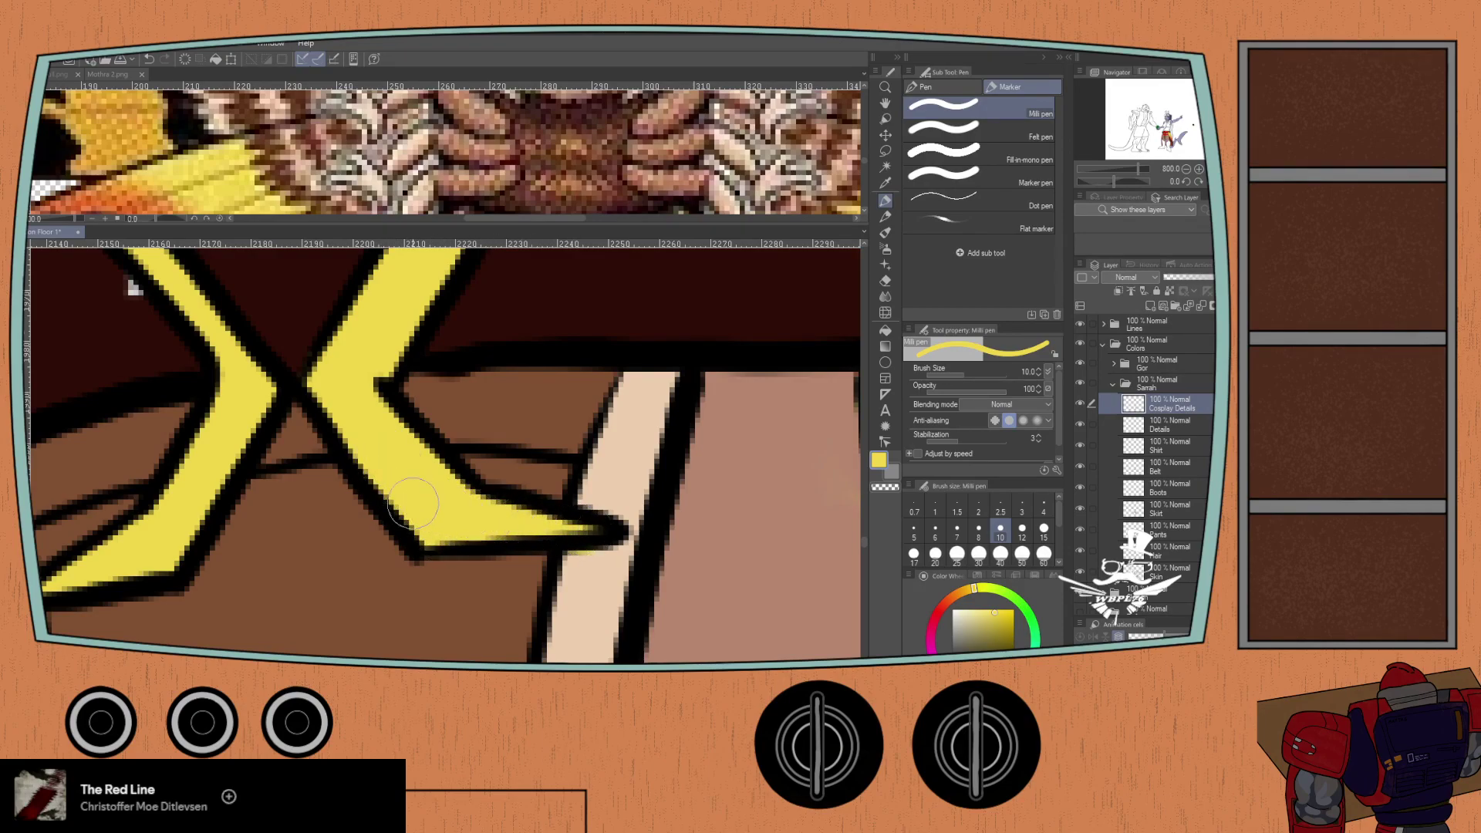
- Clean up stray yellow around the right pointed end of the belt trim with the Hard eraser at size 12
{"action": "key", "text": "e"}
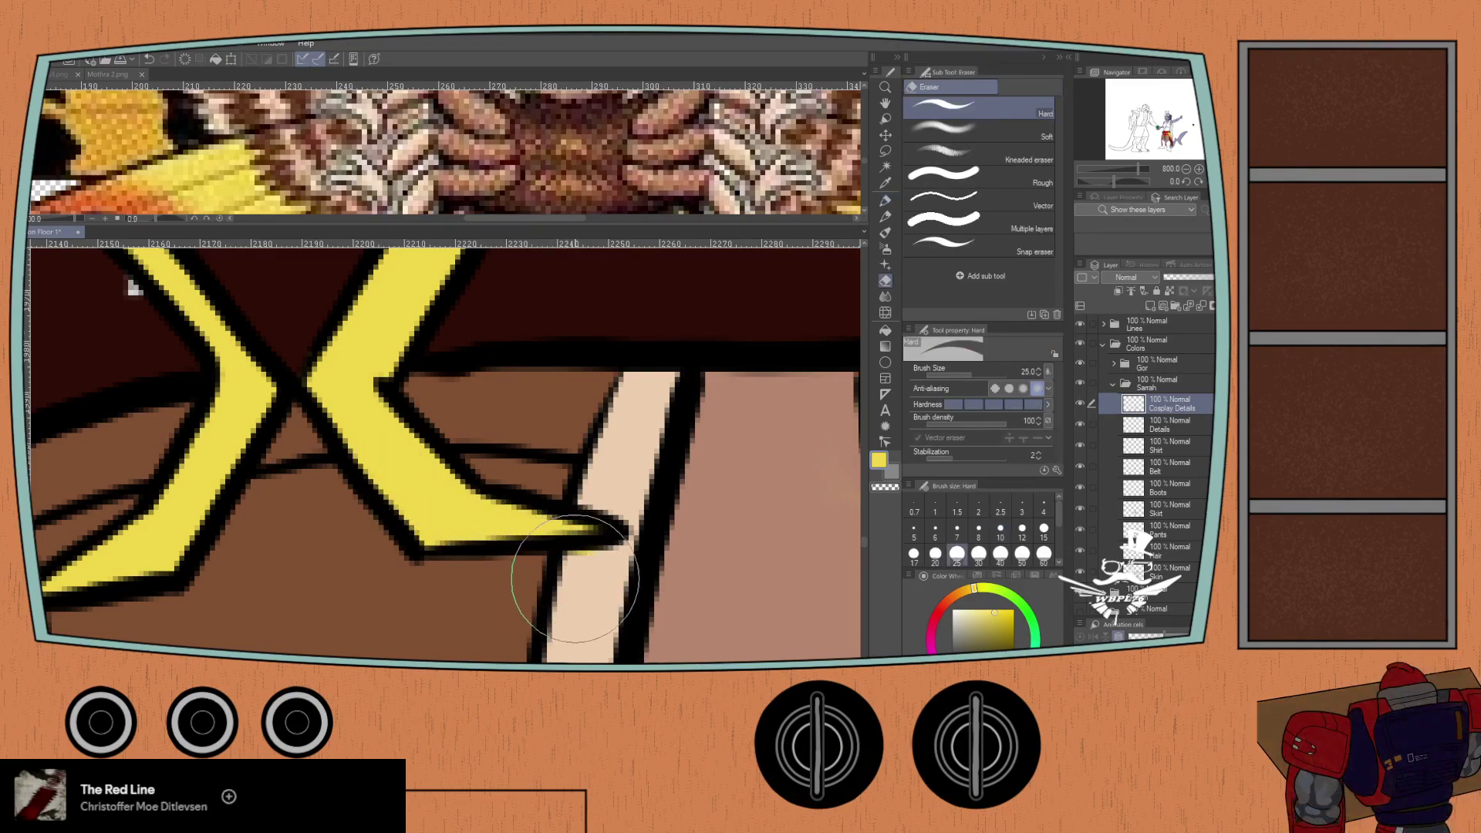
{"action": "left_click", "coordinate": [1022, 530]}
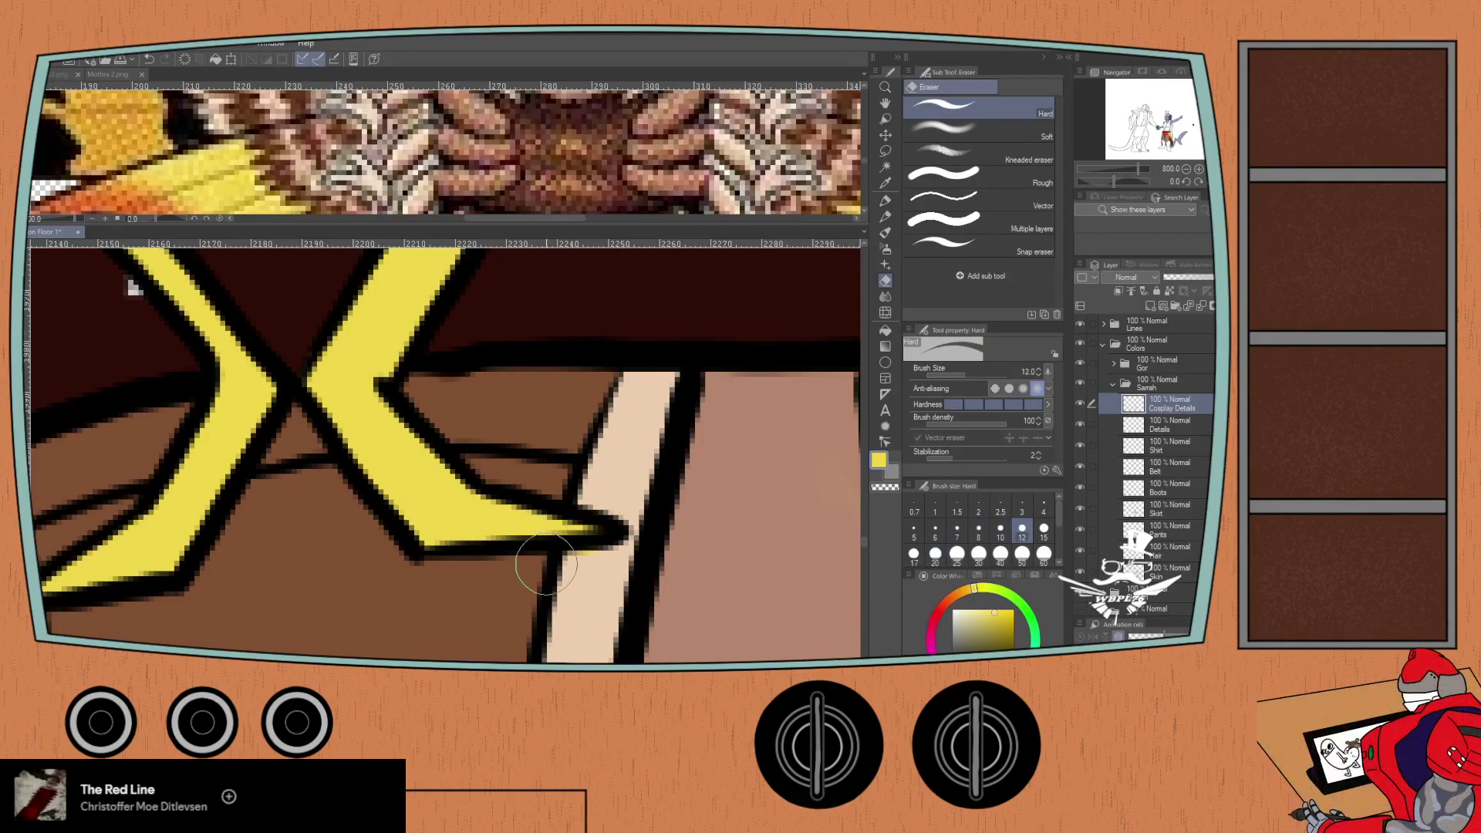
{"action": "scroll", "coordinate": [254, 546], "scroll_direction": "down", "scroll_amount": 4}
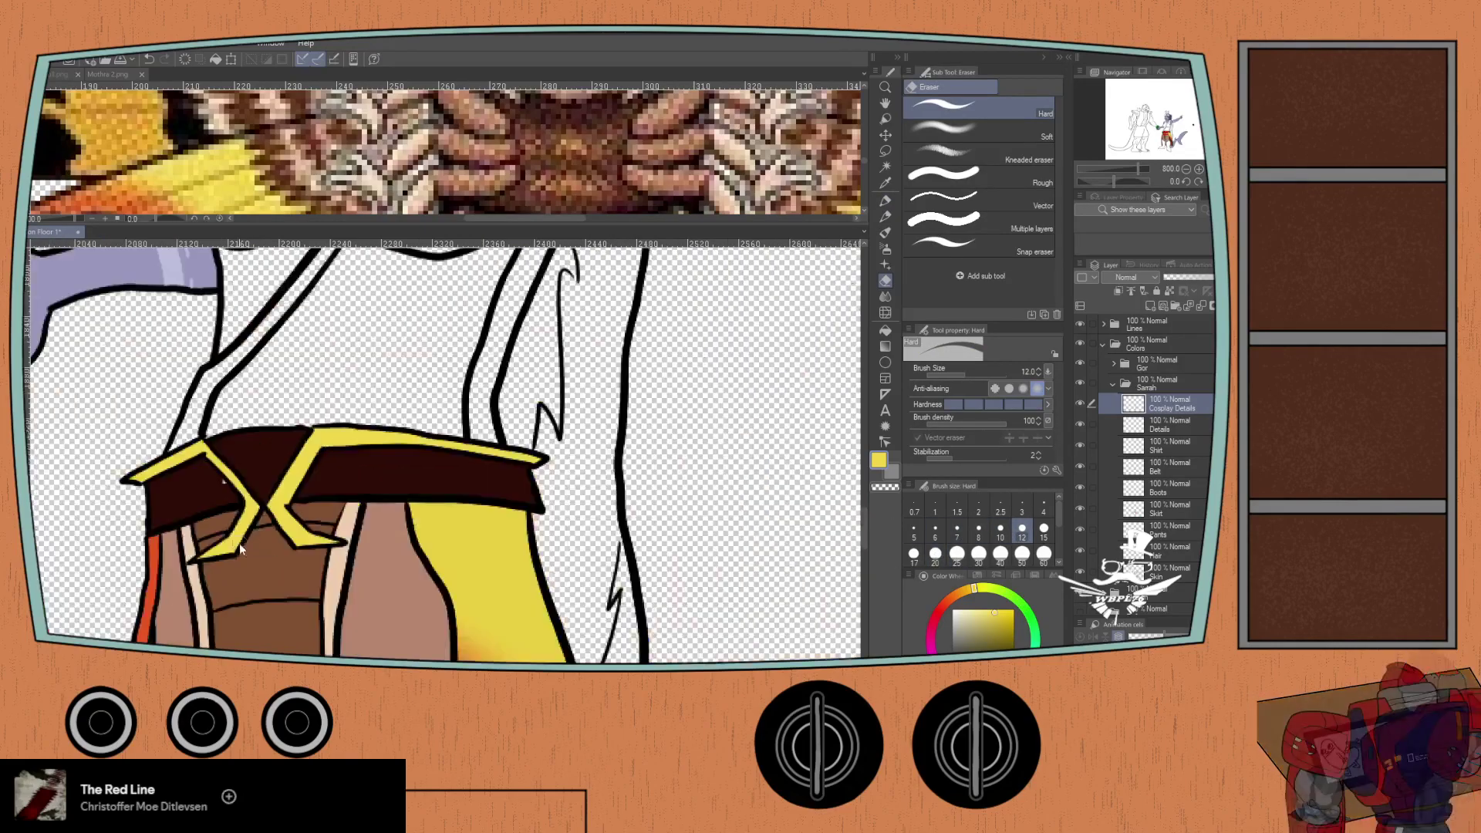
{"action": "left_click_drag", "start_coordinate": [191, 508], "coordinate": [303, 520]}
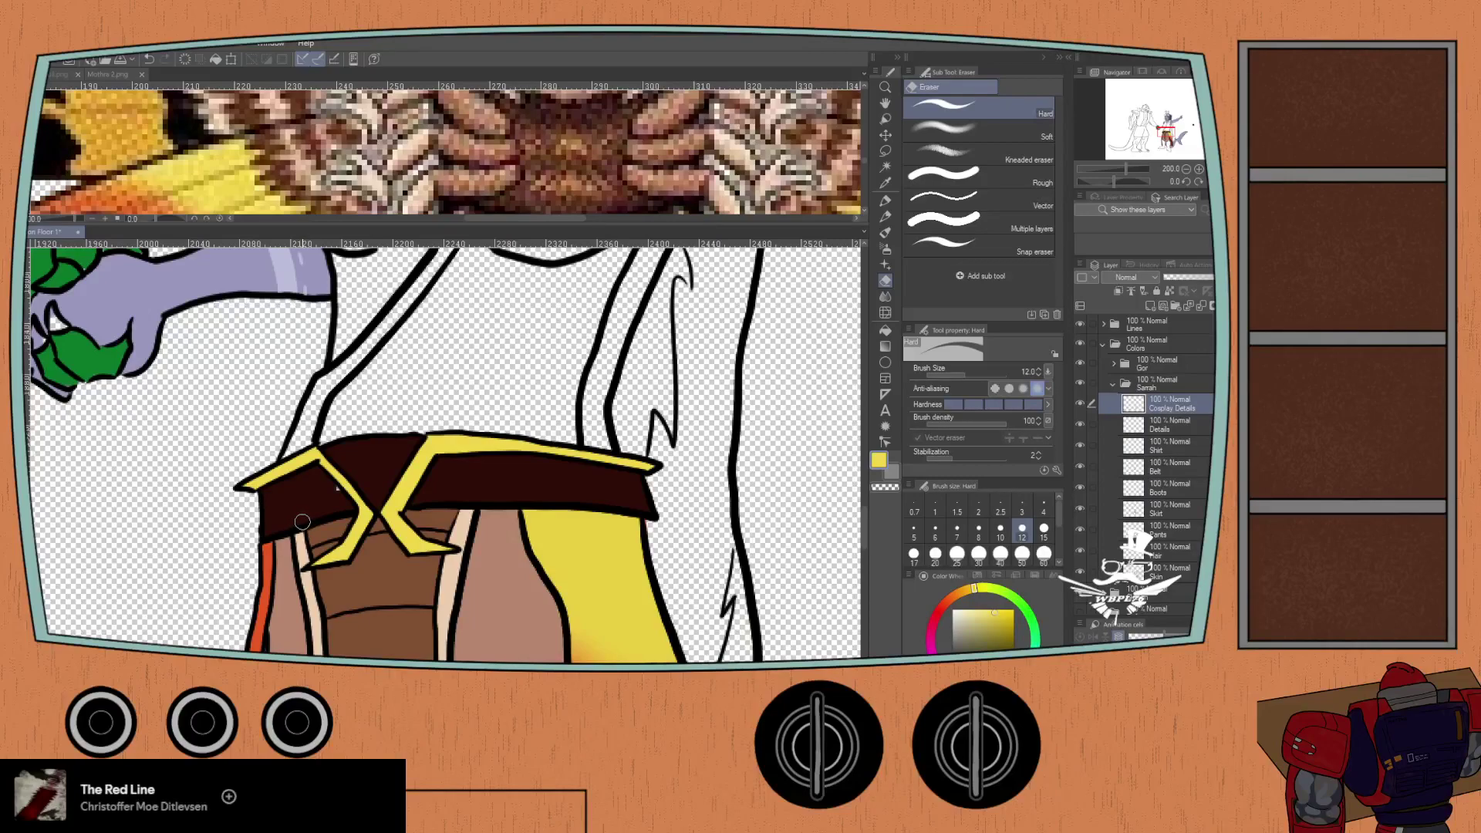
- Pick up the belt's dark brown for the Milli pen and make the Belt layer active
{"action": "left_click", "coordinate": [301, 522], "text": "alt"}
{"action": "key", "text": "p"}
{"action": "scroll", "coordinate": [301, 522], "scroll_direction": "up", "scroll_amount": 2}
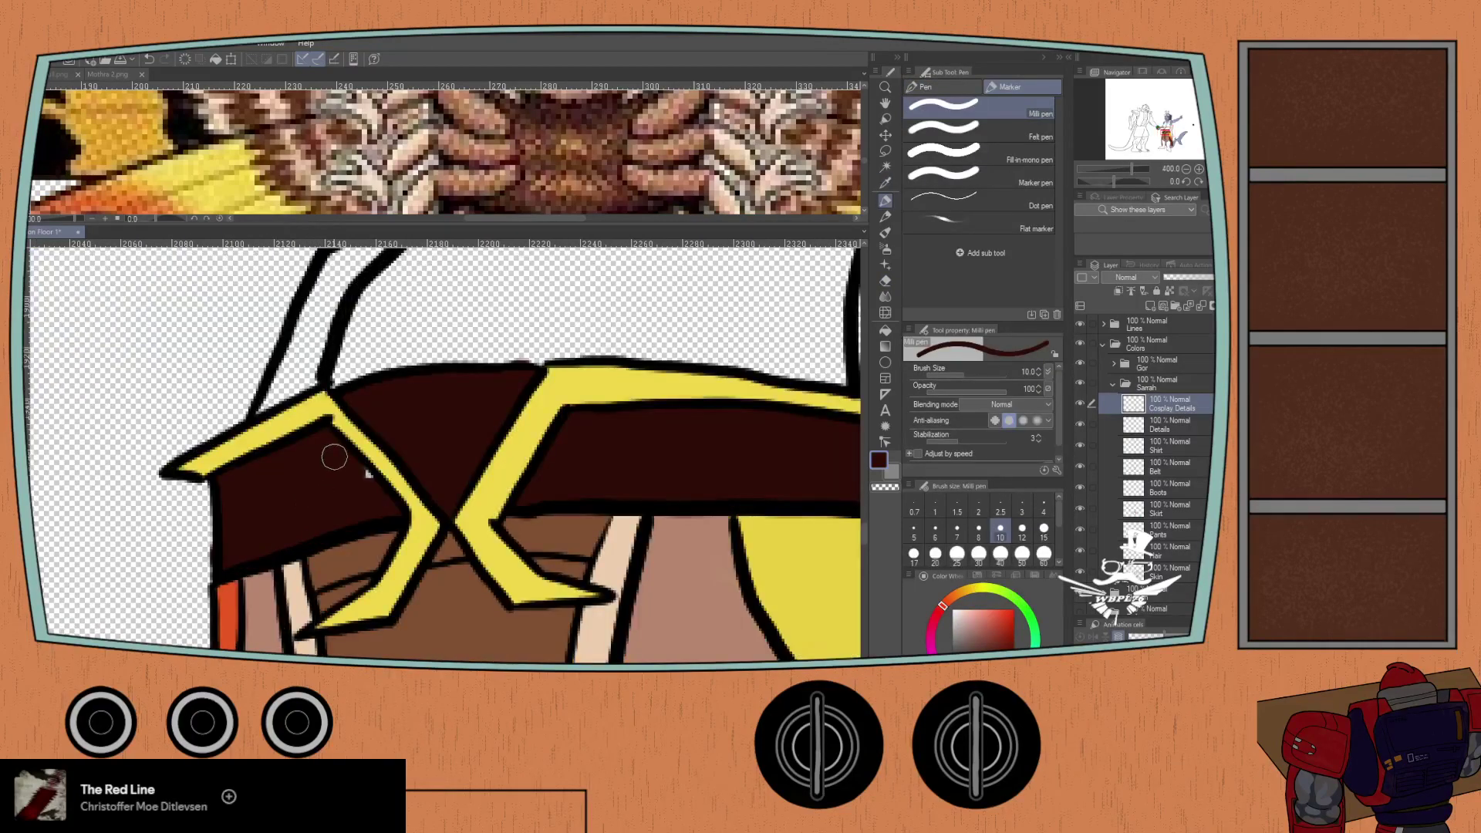
{"action": "scroll", "coordinate": [331, 459], "scroll_direction": "up", "scroll_amount": 2}
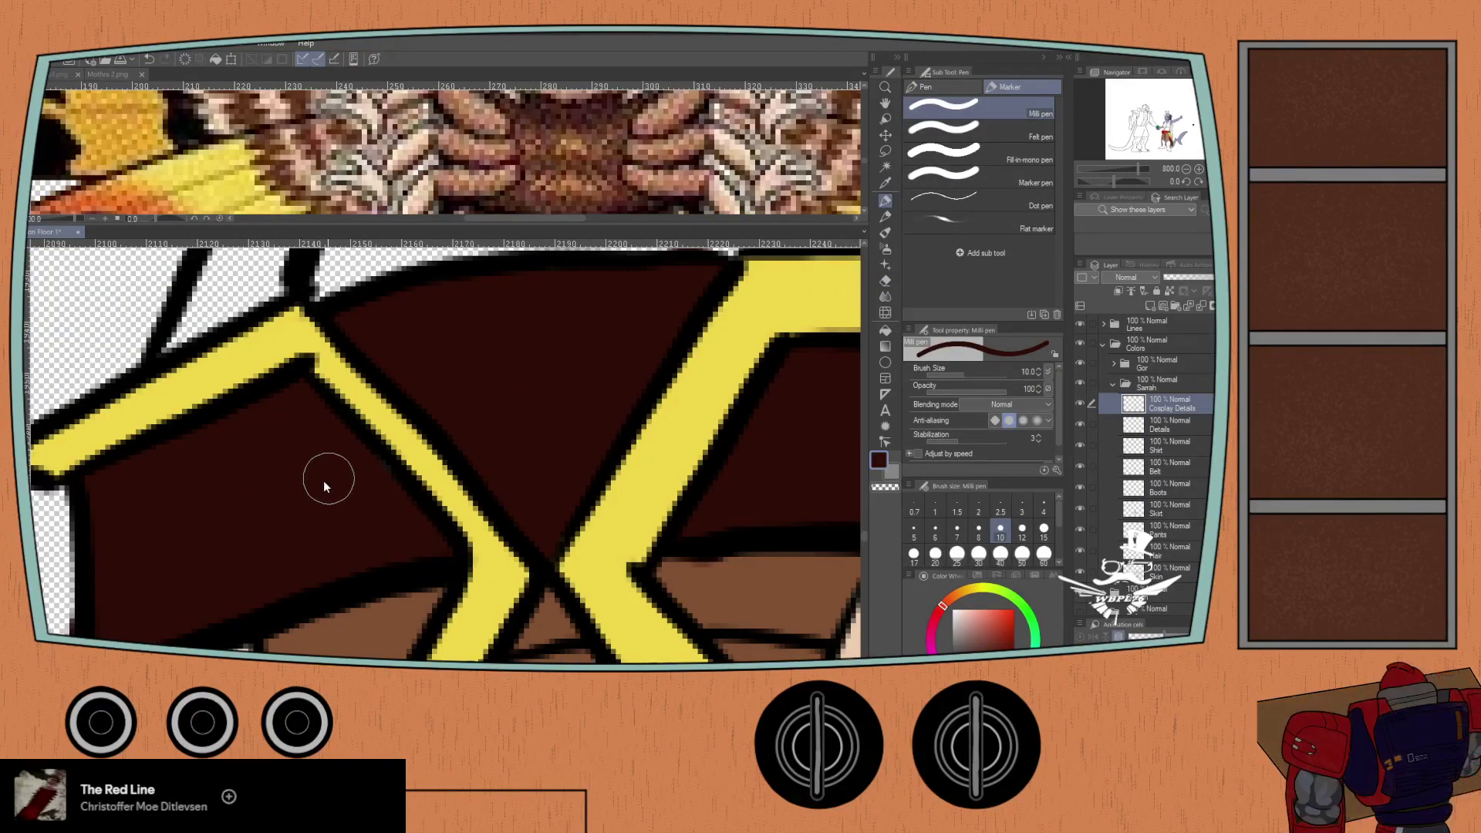
{"action": "left_click", "coordinate": [1157, 469]}
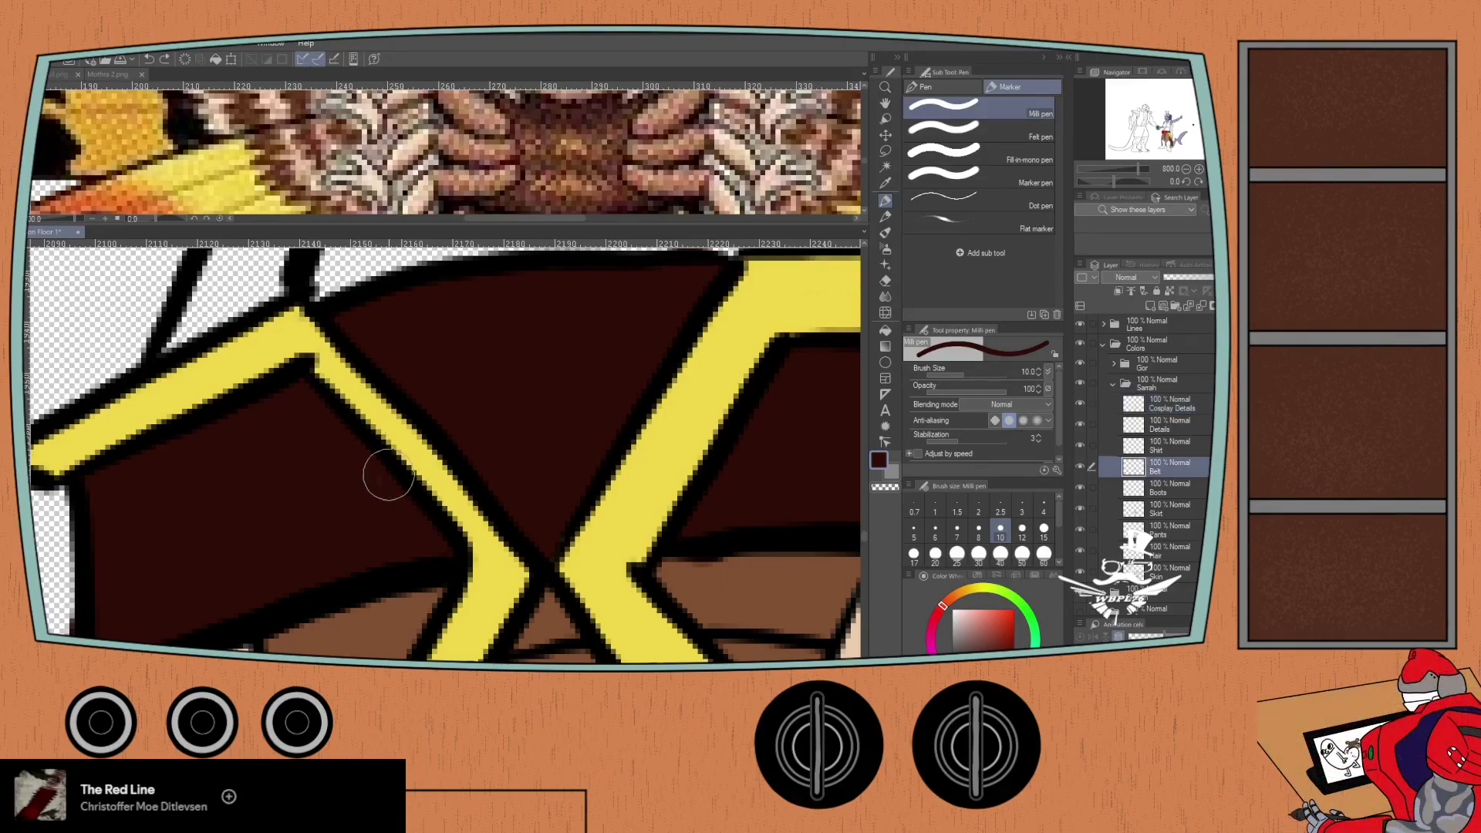
- Check the whole figure against the convention photo background, showing the photo and hiding it again
{"action": "scroll", "coordinate": [134, 526], "scroll_direction": "down", "scroll_amount": 2}
{"action": "scroll", "coordinate": [134, 527], "scroll_direction": "down", "scroll_amount": 4}
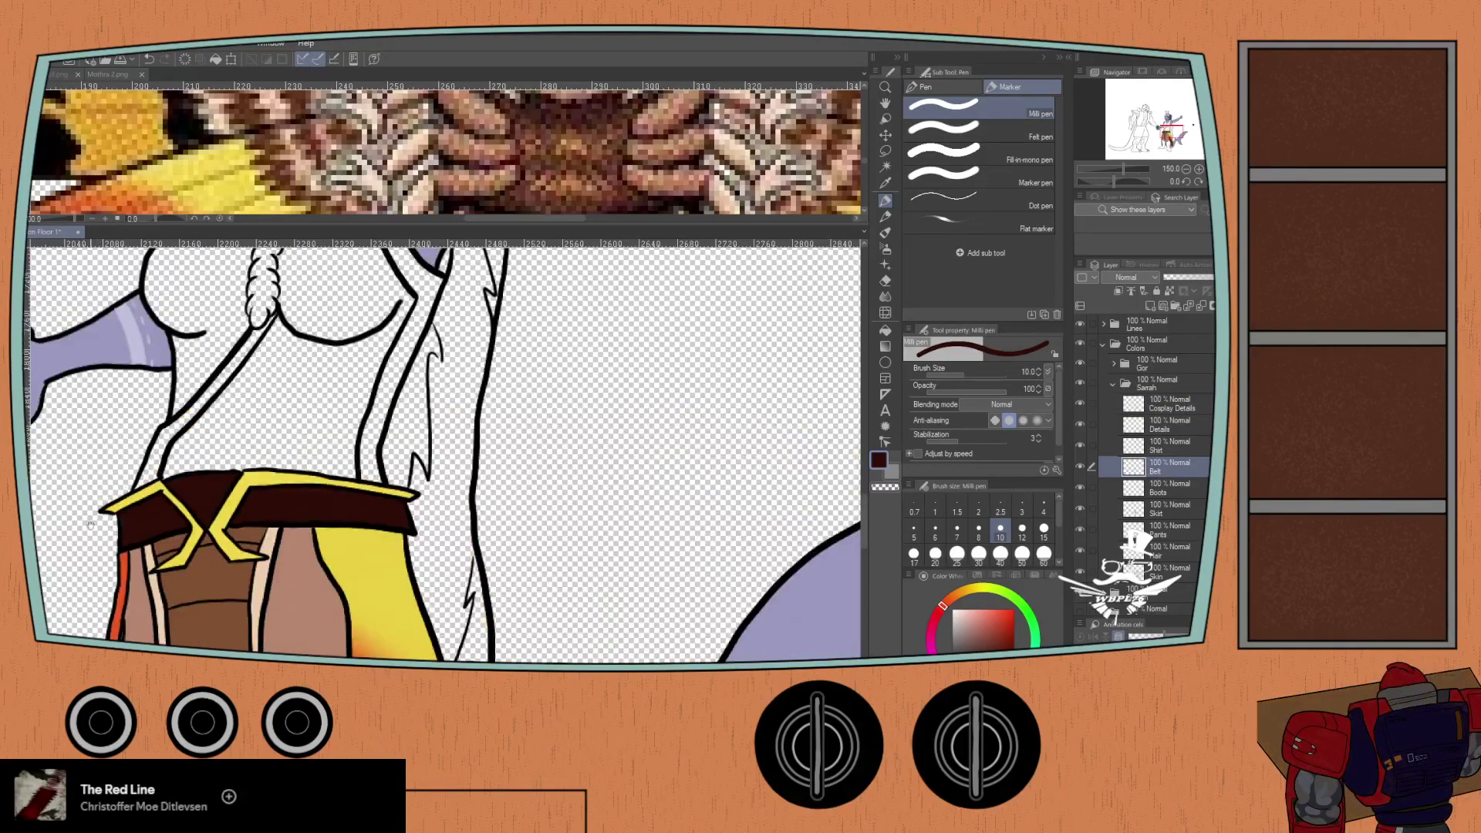
{"action": "scroll", "coordinate": [88, 525], "scroll_direction": "down", "scroll_amount": 3}
{"action": "scroll", "coordinate": [275, 522], "scroll_direction": "down", "scroll_amount": 1}
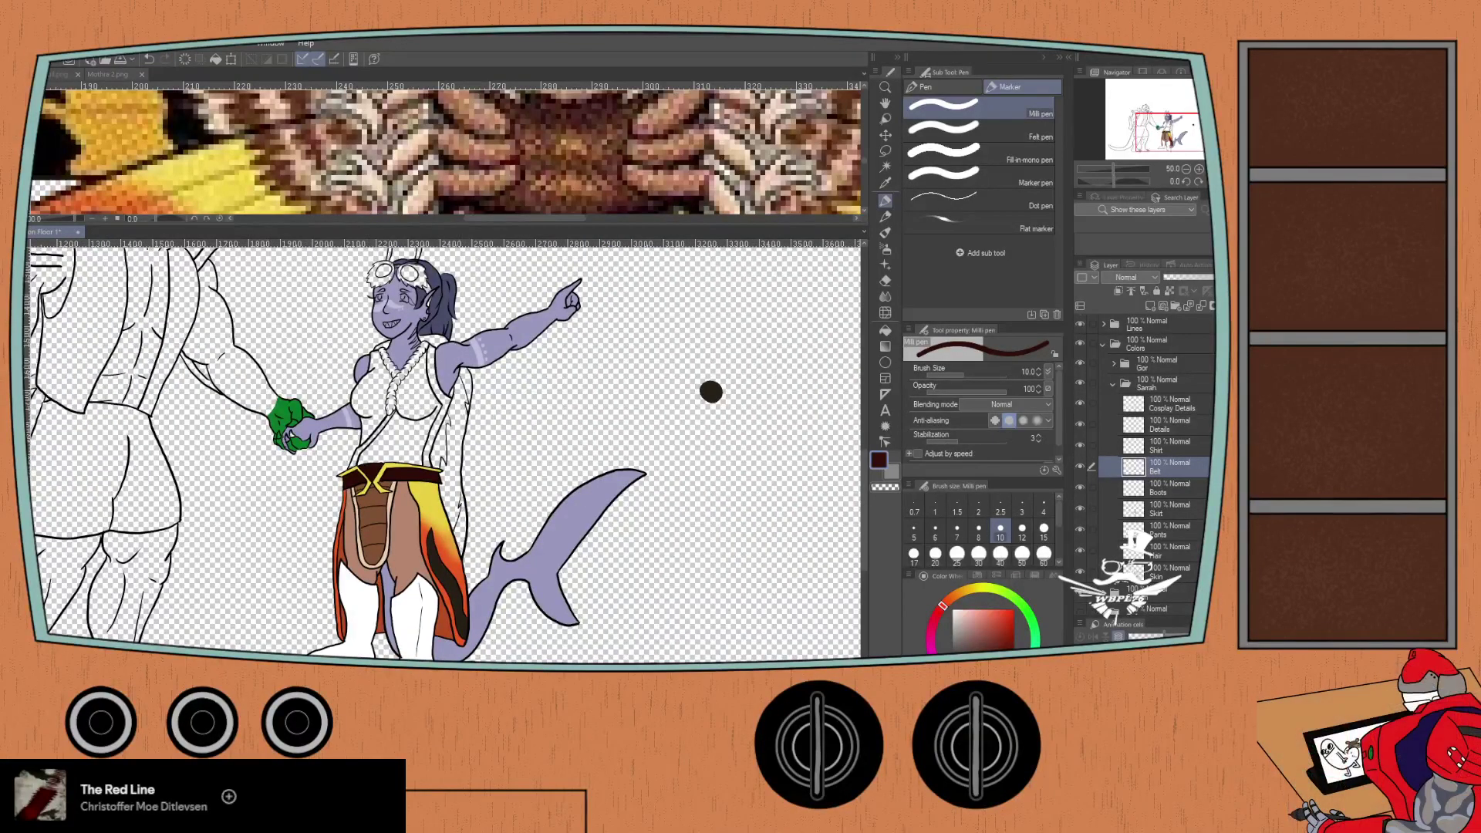
{"action": "scroll", "coordinate": [1142, 501], "scroll_direction": "down", "scroll_amount": 2}
{"action": "left_click", "coordinate": [1081, 600]}
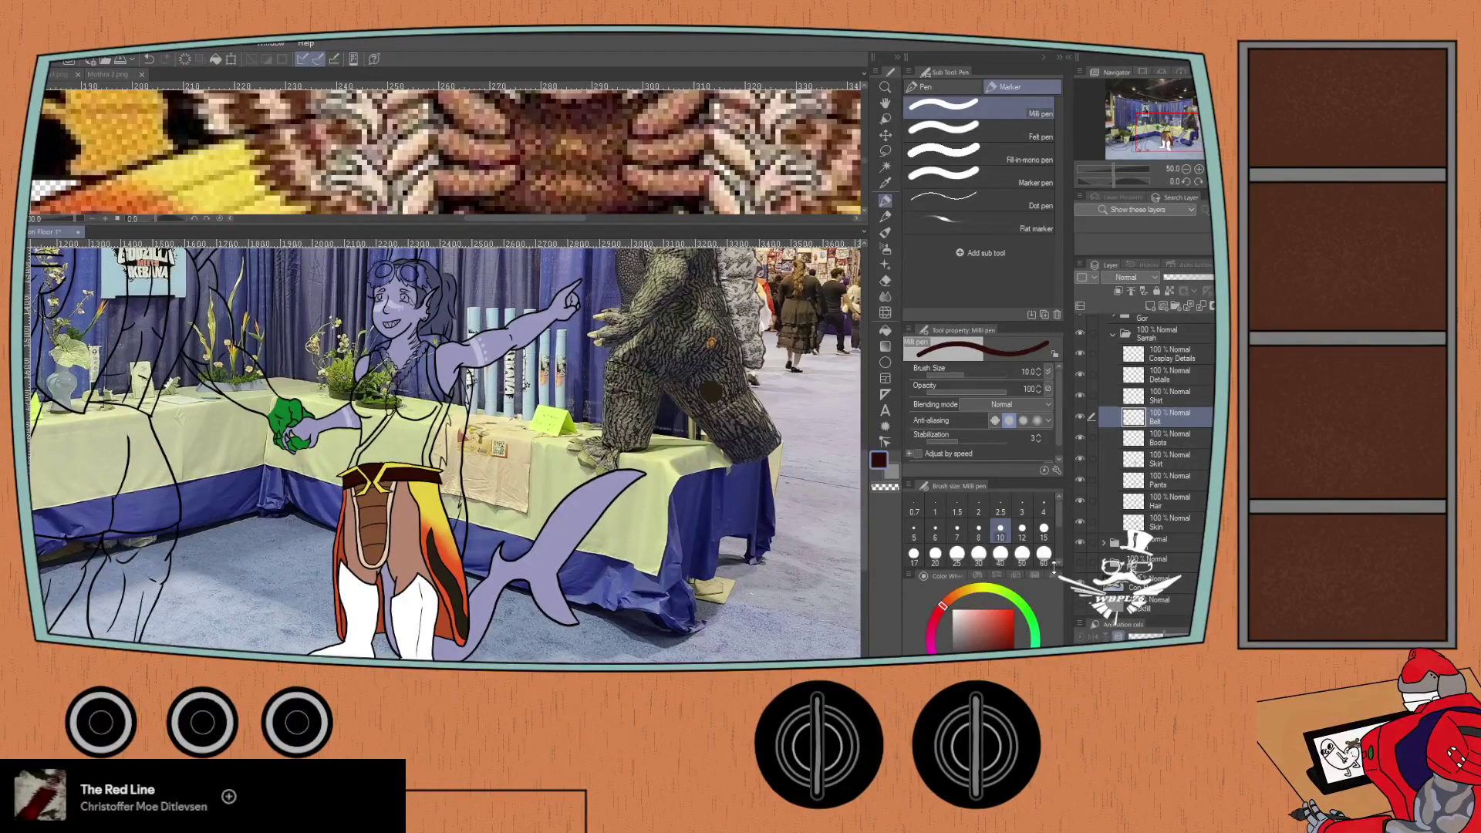
{"action": "left_click", "coordinate": [1080, 587]}
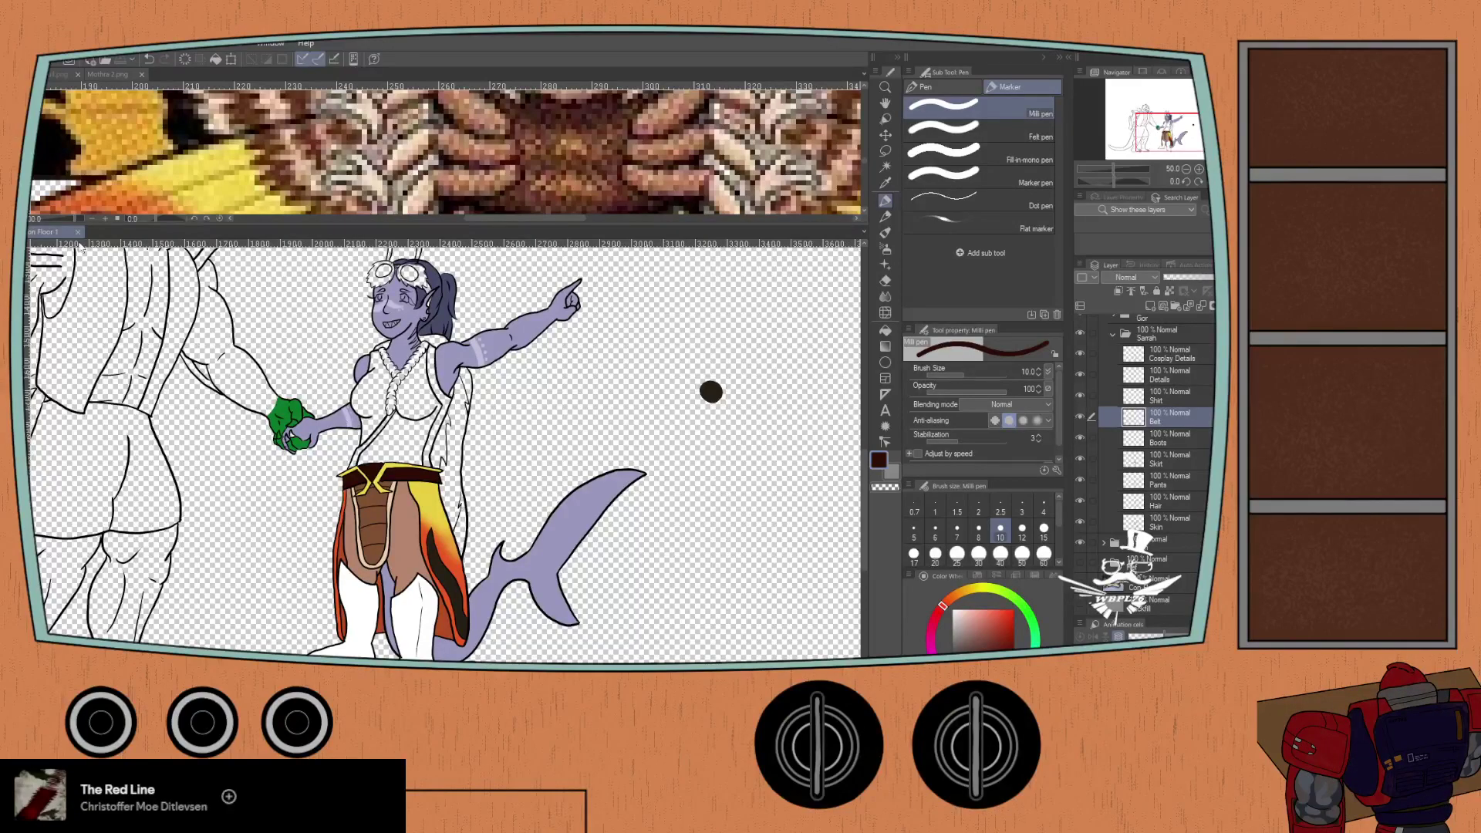
- Sample reddish brown from the body segments in the Mothra 2 reference image and return to the drawing of the woman's torso
{"action": "scroll", "coordinate": [351, 400], "scroll_direction": "up", "scroll_amount": 4}
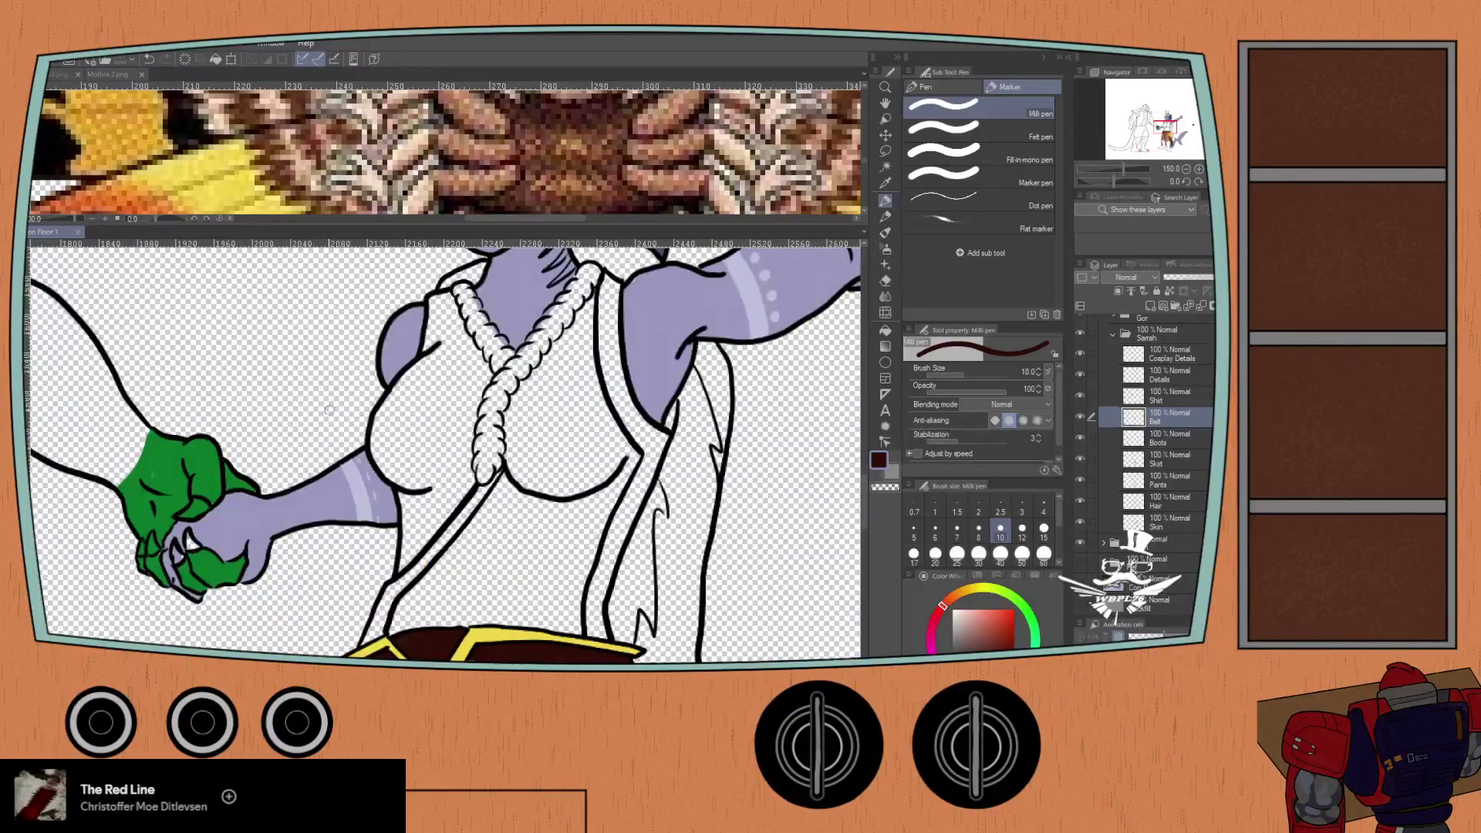
{"action": "left_click", "coordinate": [104, 76]}
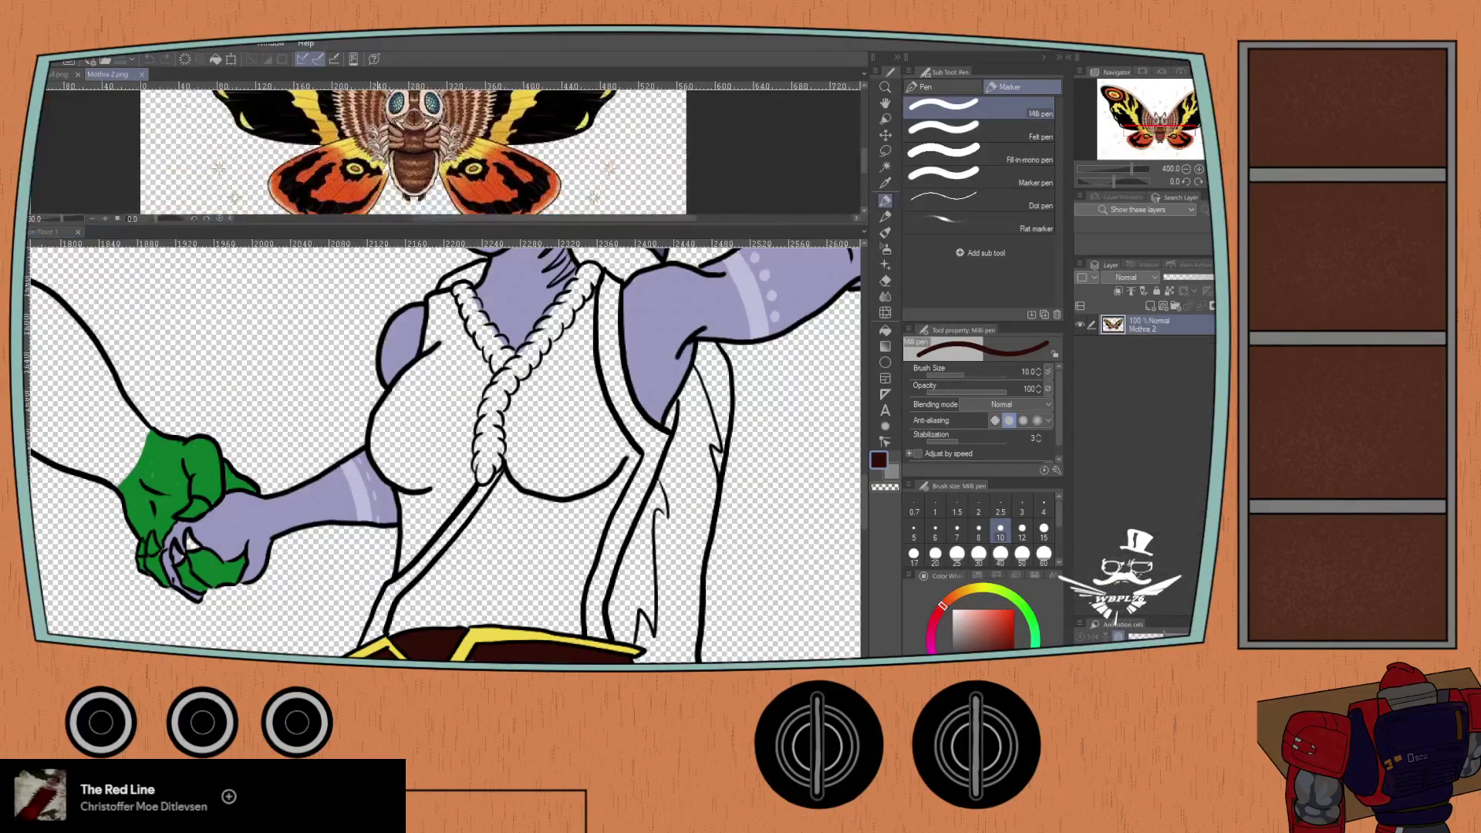
{"action": "scroll", "coordinate": [362, 146], "scroll_direction": "up", "scroll_amount": 2}
{"action": "scroll", "coordinate": [394, 164], "scroll_direction": "up", "scroll_amount": 5}
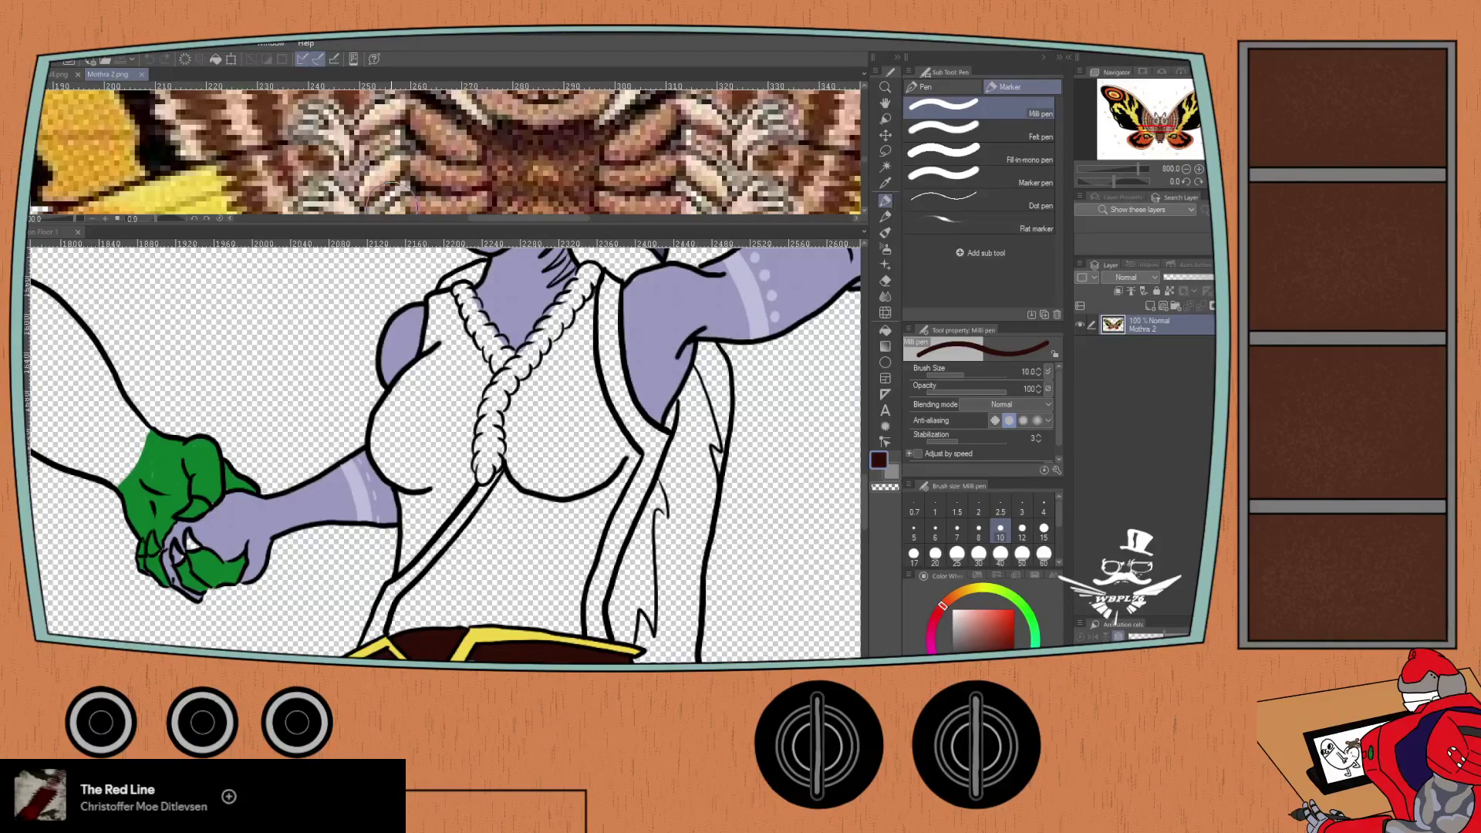
{"action": "key", "text": "i"}
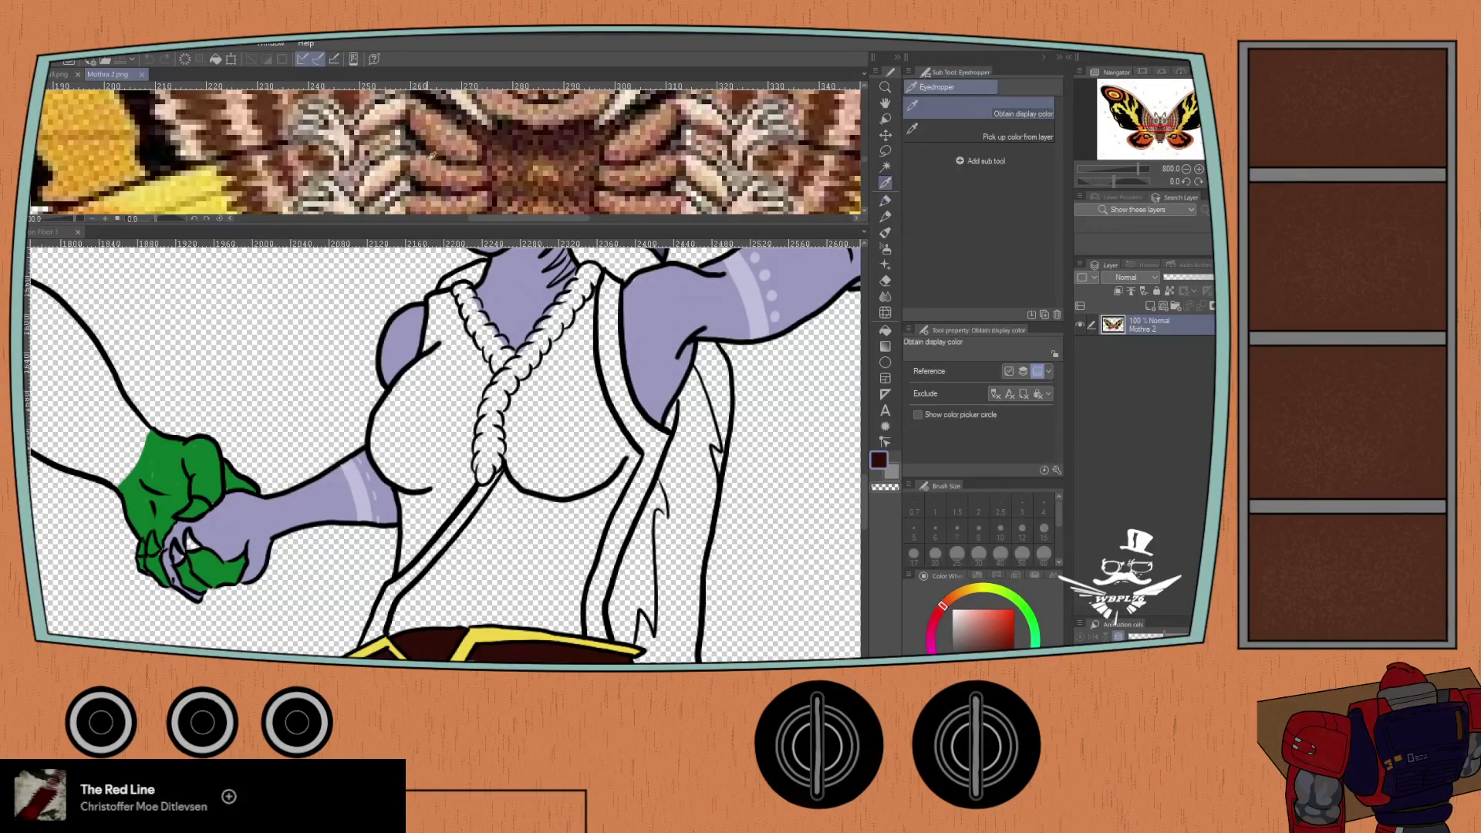
{"action": "scroll", "coordinate": [422, 156], "scroll_direction": "up", "scroll_amount": 1}
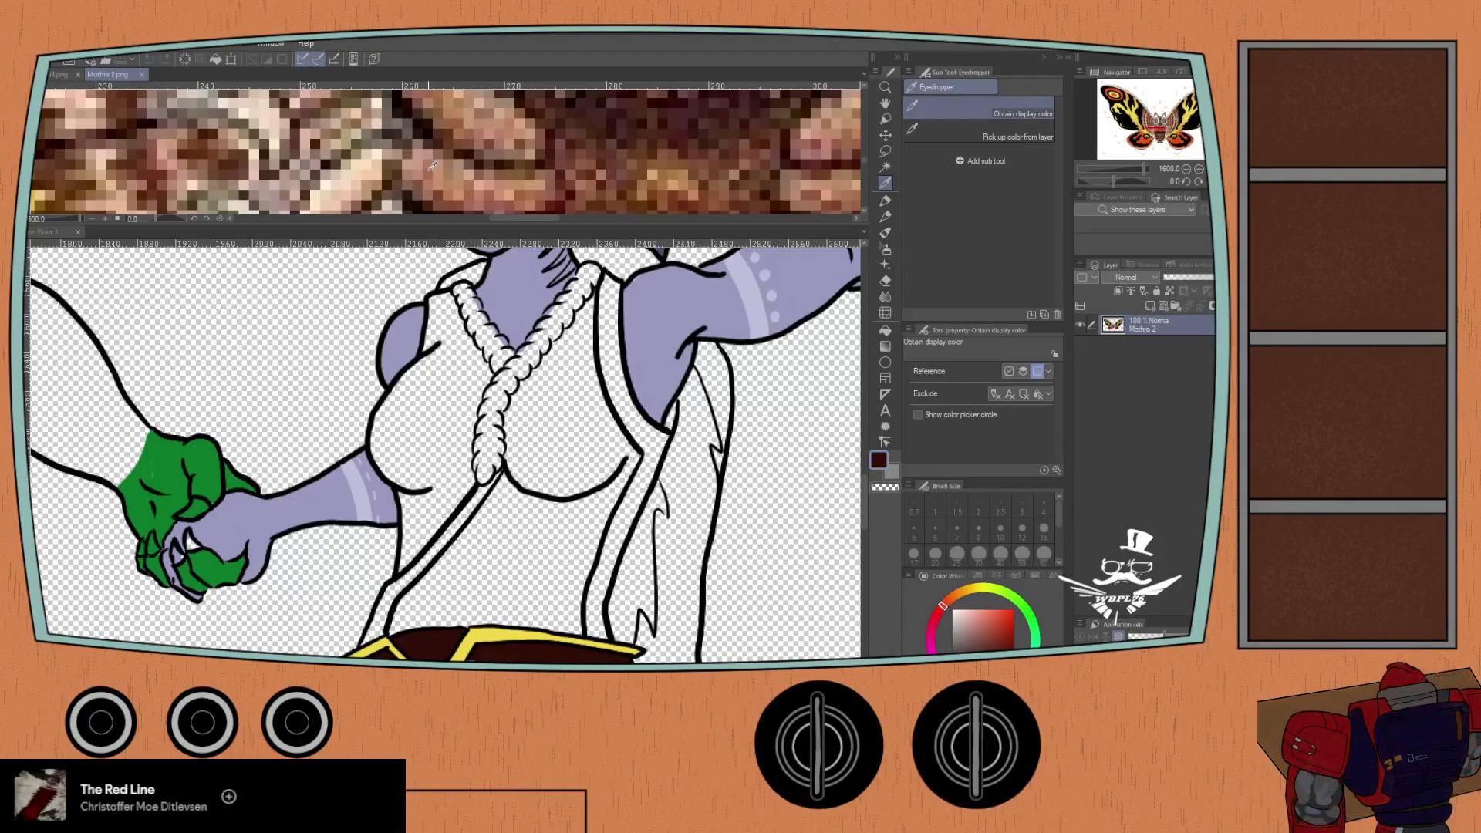
{"action": "left_click", "coordinate": [432, 167]}
{"action": "left_click", "coordinate": [57, 234]}
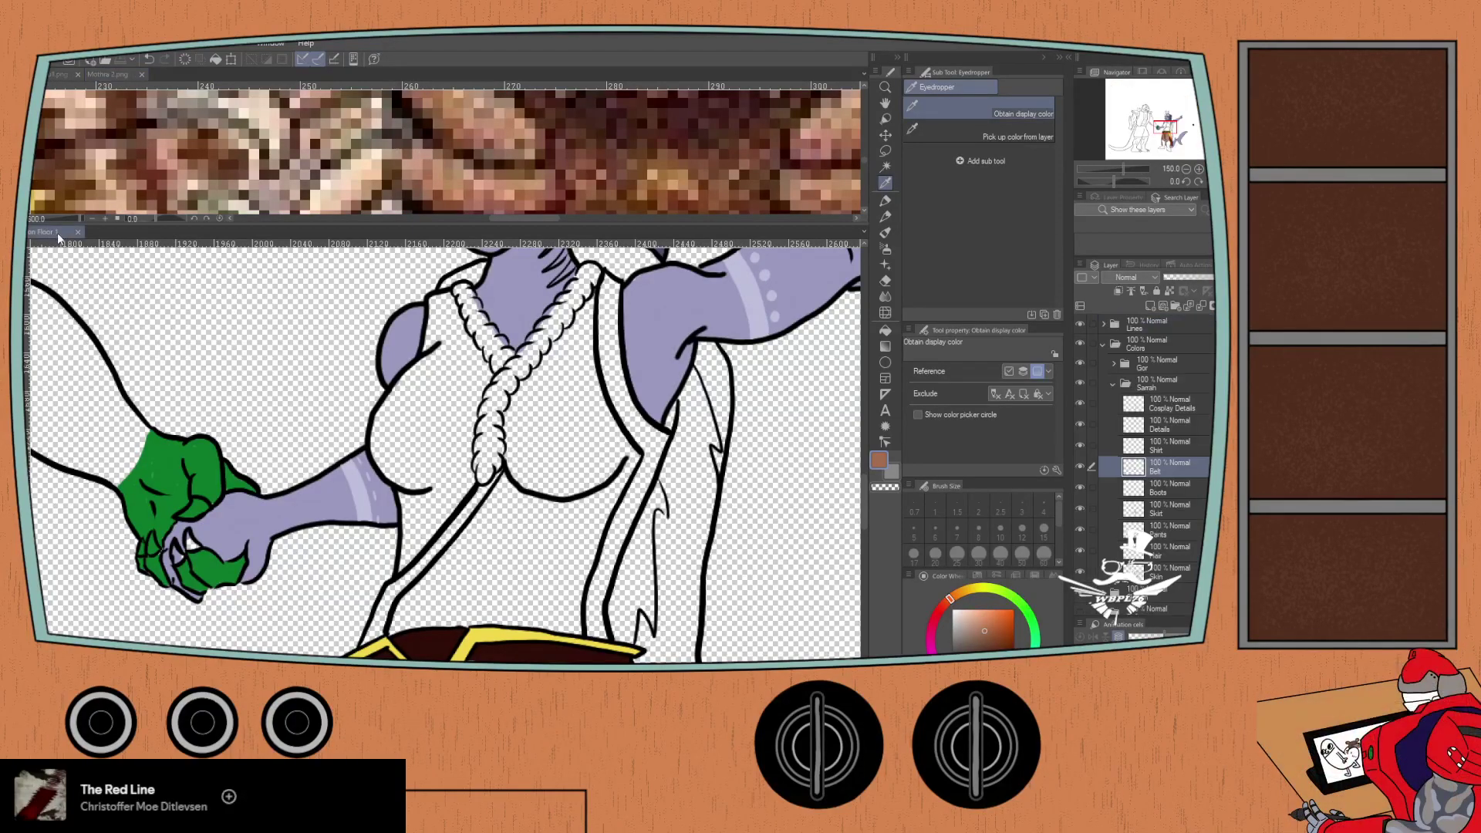
{"action": "left_click", "coordinate": [102, 204]}
{"action": "scroll", "coordinate": [102, 205], "scroll_direction": "down", "scroll_amount": 3}
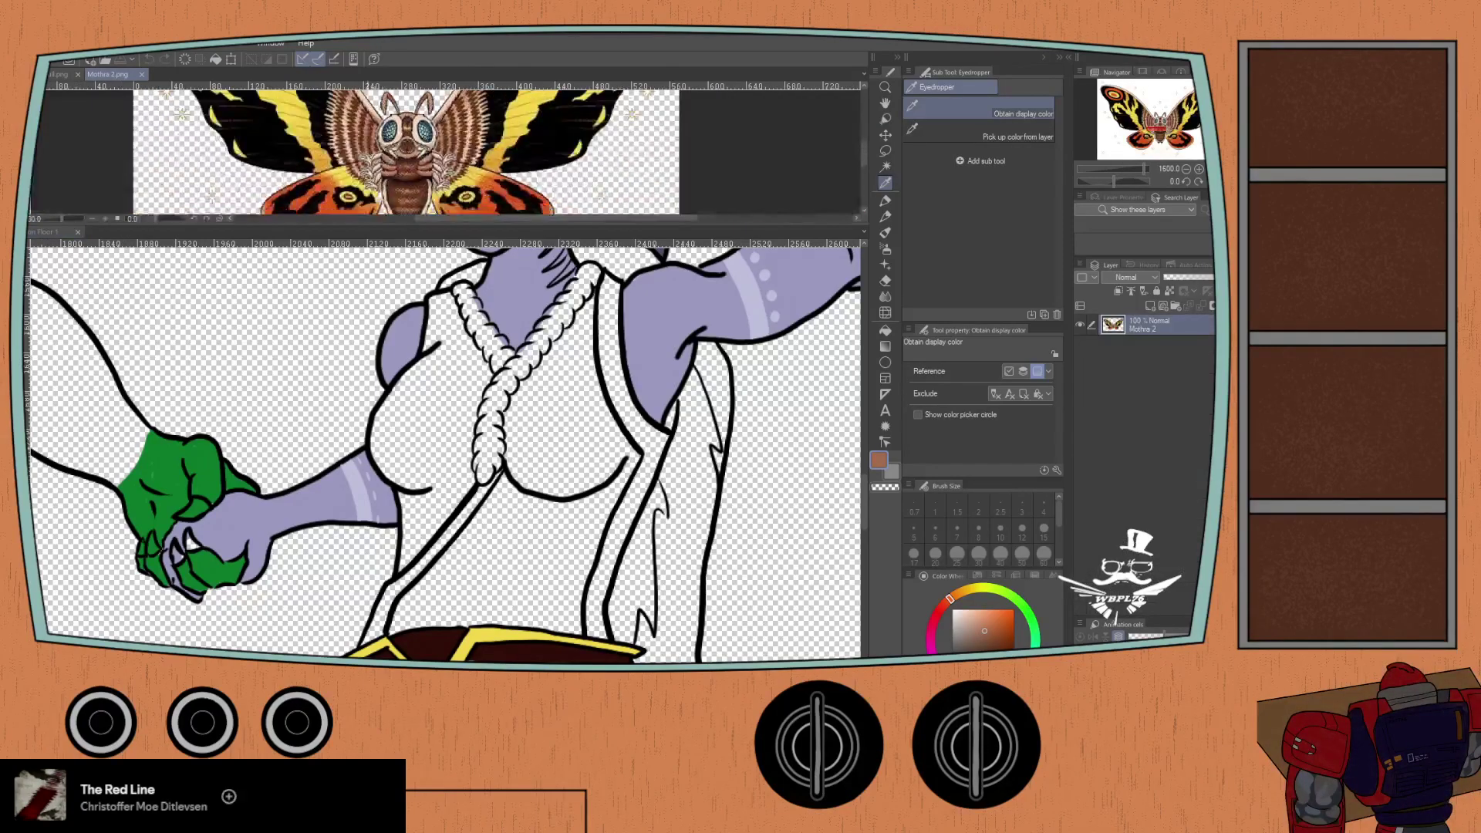
{"action": "left_click", "coordinate": [50, 249]}
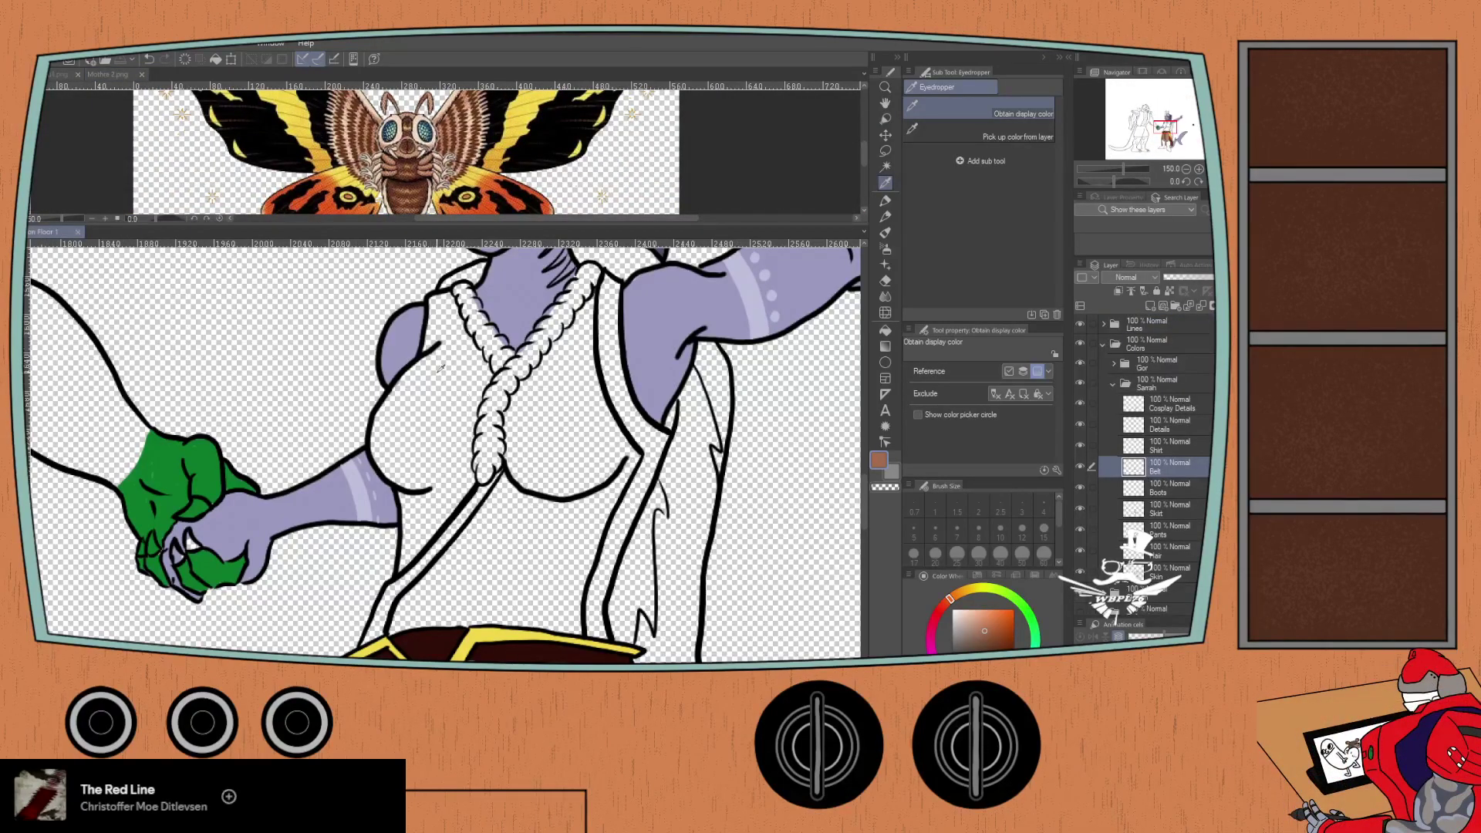
- Fill the chest panel and side of the shirt nearest the held hand reddish brown on the Shirt layer with the Milli pen at size 20
{"action": "left_click", "coordinate": [1152, 453]}
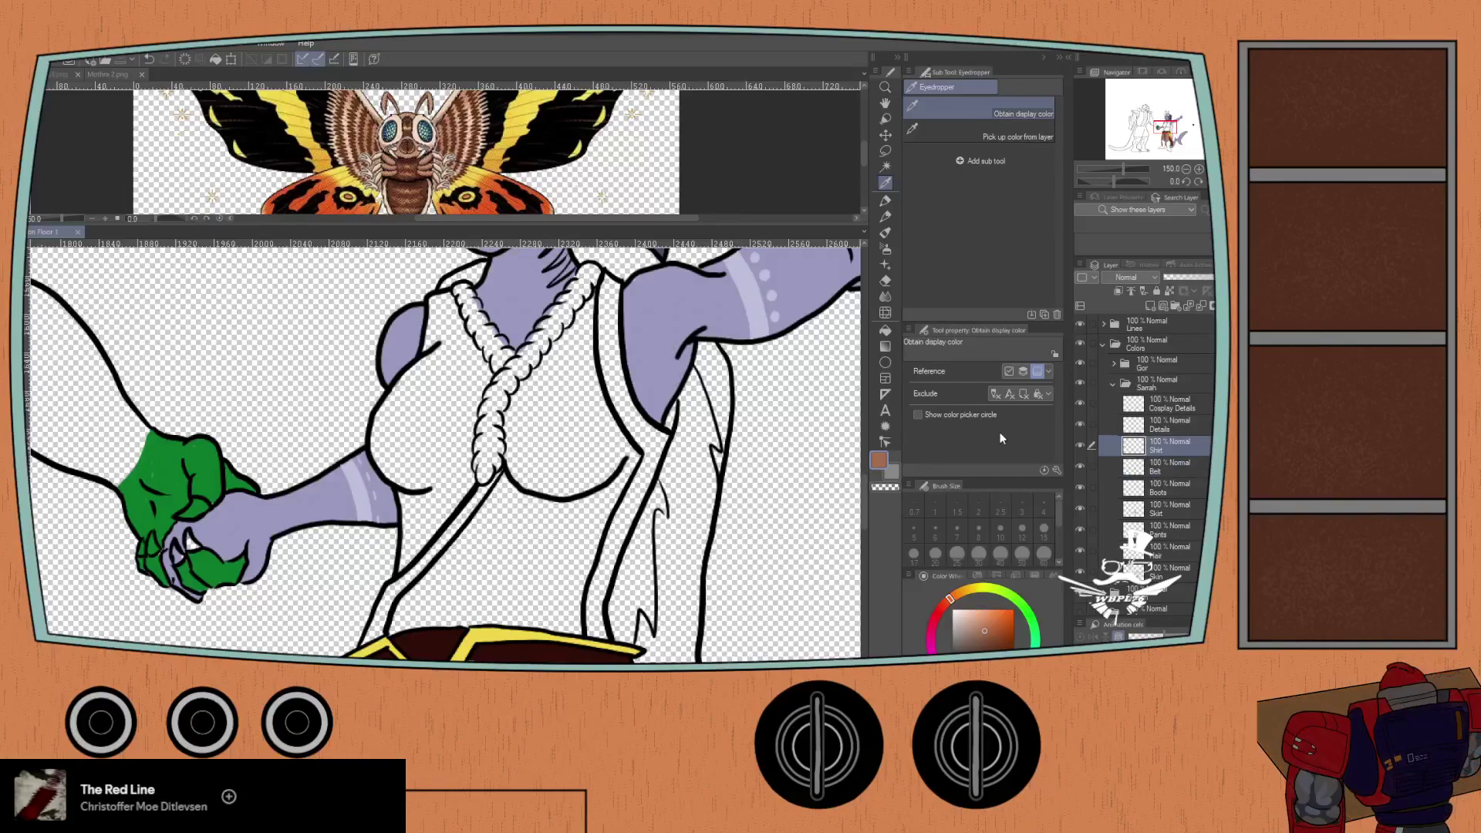
{"action": "key", "text": "p"}
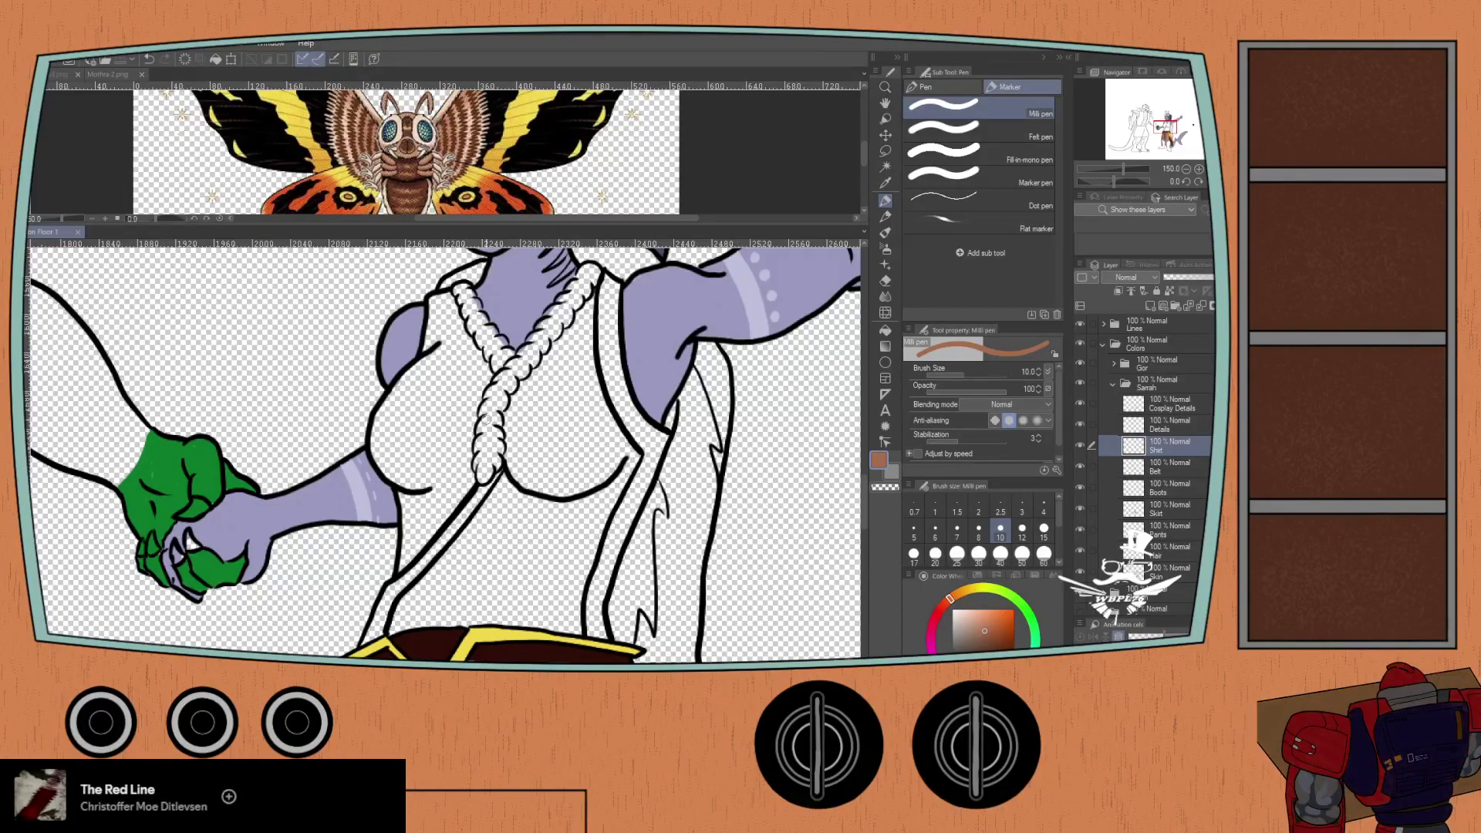
{"action": "left_click", "coordinate": [935, 554]}
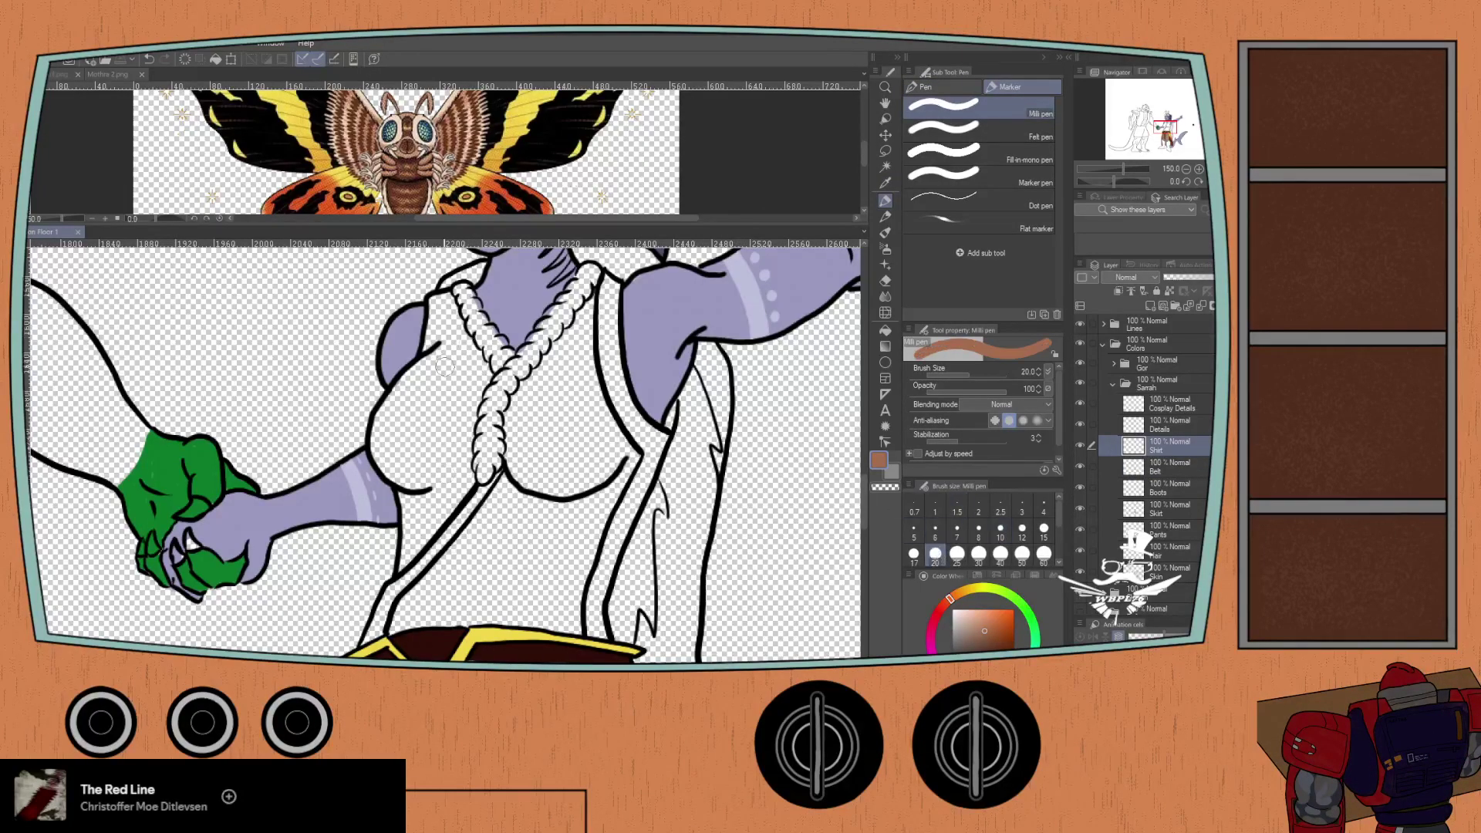
{"action": "key", "text": "ctrl+plus"}
{"action": "mouse_move", "coordinate": [433, 307]}
{"action": "left_mouse_down"}
{"action": "mouse_move", "coordinate": [425, 341]}
{"action": "mouse_move", "coordinate": [431, 285]}
{"action": "left_mouse_up"}
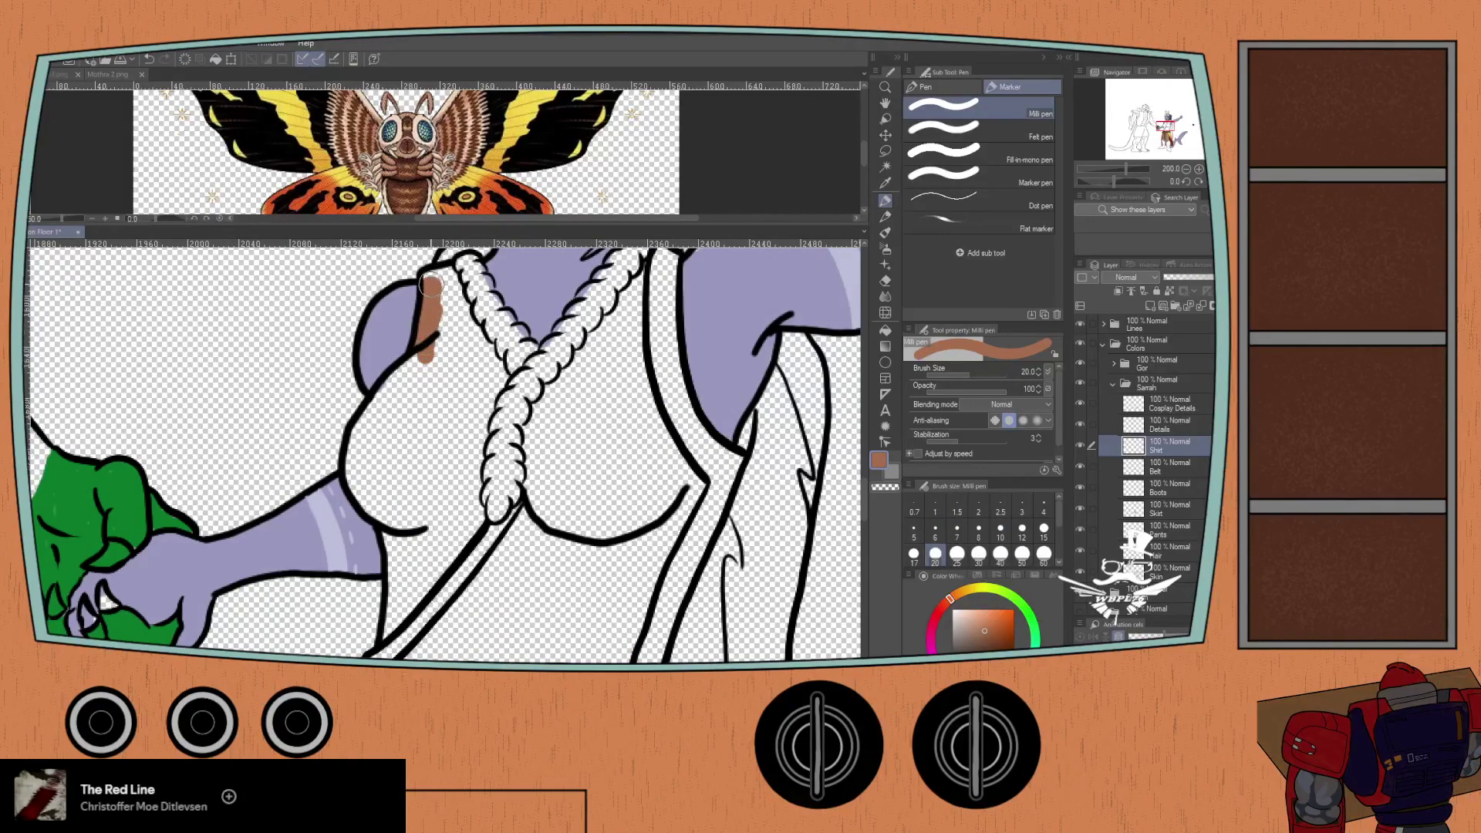
{"action": "mouse_move", "coordinate": [477, 336]}
{"action": "left_mouse_down"}
{"action": "mouse_move", "coordinate": [502, 384]}
{"action": "mouse_move", "coordinate": [484, 516]}
{"action": "mouse_move", "coordinate": [392, 619]}
{"action": "left_mouse_up"}
{"action": "mouse_move", "coordinate": [444, 281]}
{"action": "left_mouse_down"}
{"action": "mouse_move", "coordinate": [425, 361]}
{"action": "mouse_move", "coordinate": [379, 414]}
{"action": "mouse_move", "coordinate": [401, 381]}
{"action": "mouse_move", "coordinate": [385, 396]}
{"action": "mouse_move", "coordinate": [353, 465]}
{"action": "mouse_move", "coordinate": [370, 504]}
{"action": "mouse_move", "coordinate": [393, 519]}
{"action": "mouse_move", "coordinate": [361, 491]}
{"action": "mouse_move", "coordinate": [424, 516]}
{"action": "mouse_move", "coordinate": [373, 497]}
{"action": "mouse_move", "coordinate": [374, 432]}
{"action": "mouse_move", "coordinate": [423, 370]}
{"action": "mouse_move", "coordinate": [374, 447]}
{"action": "mouse_move", "coordinate": [394, 507]}
{"action": "mouse_move", "coordinate": [394, 422]}
{"action": "mouse_move", "coordinate": [448, 325]}
{"action": "mouse_move", "coordinate": [407, 429]}
{"action": "mouse_move", "coordinate": [406, 505]}
{"action": "mouse_move", "coordinate": [454, 322]}
{"action": "mouse_move", "coordinate": [425, 505]}
{"action": "mouse_move", "coordinate": [410, 461]}
{"action": "mouse_move", "coordinate": [428, 479]}
{"action": "mouse_move", "coordinate": [454, 362]}
{"action": "mouse_move", "coordinate": [441, 488]}
{"action": "mouse_move", "coordinate": [473, 351]}
{"action": "mouse_move", "coordinate": [445, 471]}
{"action": "mouse_move", "coordinate": [480, 364]}
{"action": "mouse_move", "coordinate": [462, 525]}
{"action": "mouse_move", "coordinate": [444, 521]}
{"action": "mouse_move", "coordinate": [453, 490]}
{"action": "mouse_move", "coordinate": [401, 549]}
{"action": "mouse_move", "coordinate": [389, 533]}
{"action": "mouse_move", "coordinate": [405, 576]}
{"action": "mouse_move", "coordinate": [390, 634]}
{"action": "left_mouse_up"}
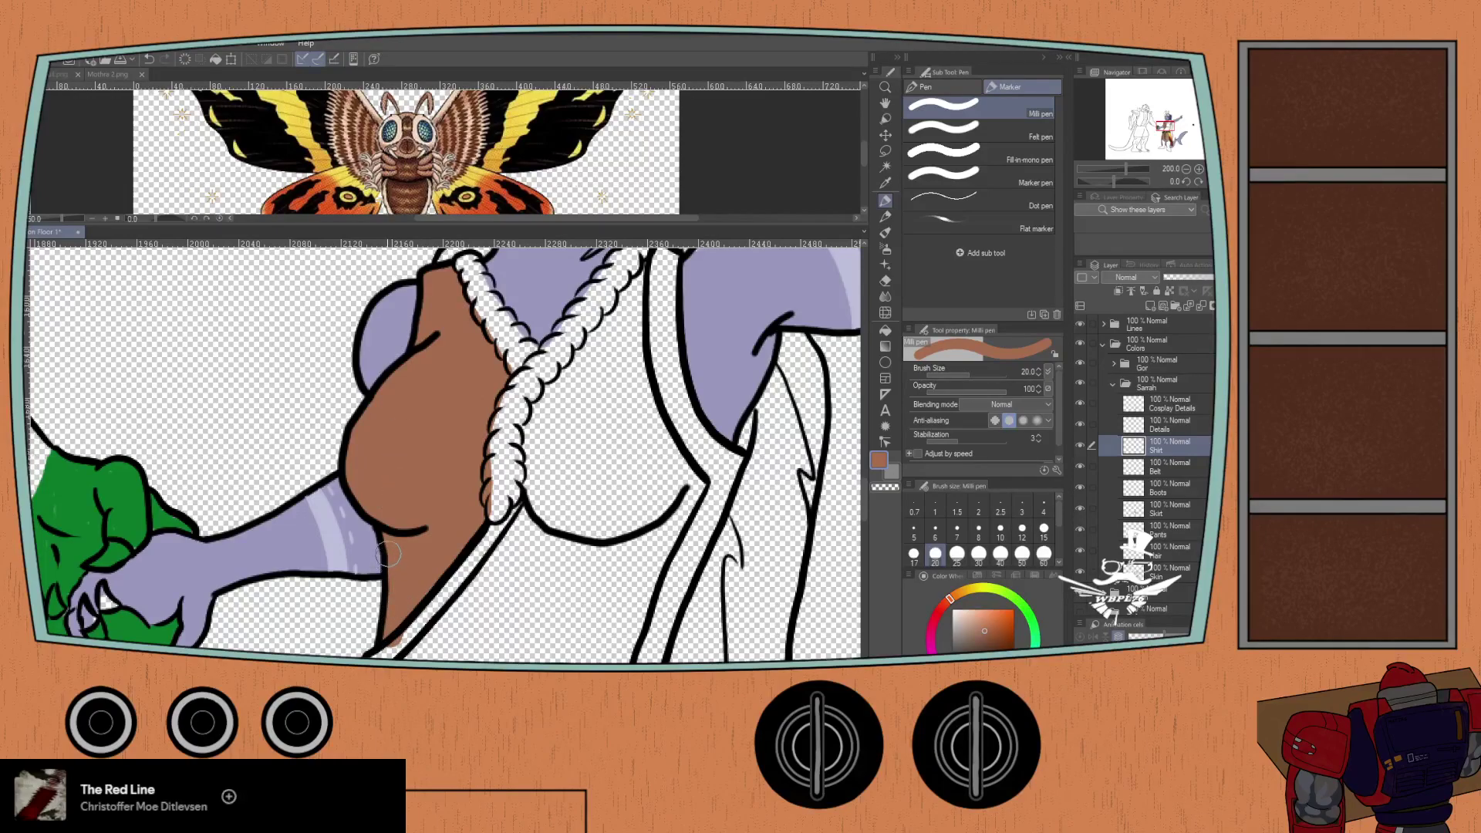
- Examine Mothra's body segments up close and the woman's own reference image for shirt colors, and return to the drawing
{"action": "left_click", "coordinate": [108, 75]}
{"action": "scroll", "coordinate": [369, 165], "scroll_direction": "up", "scroll_amount": 4}
{"action": "left_click_drag", "start_coordinate": [357, 210], "coordinate": [373, 116]}
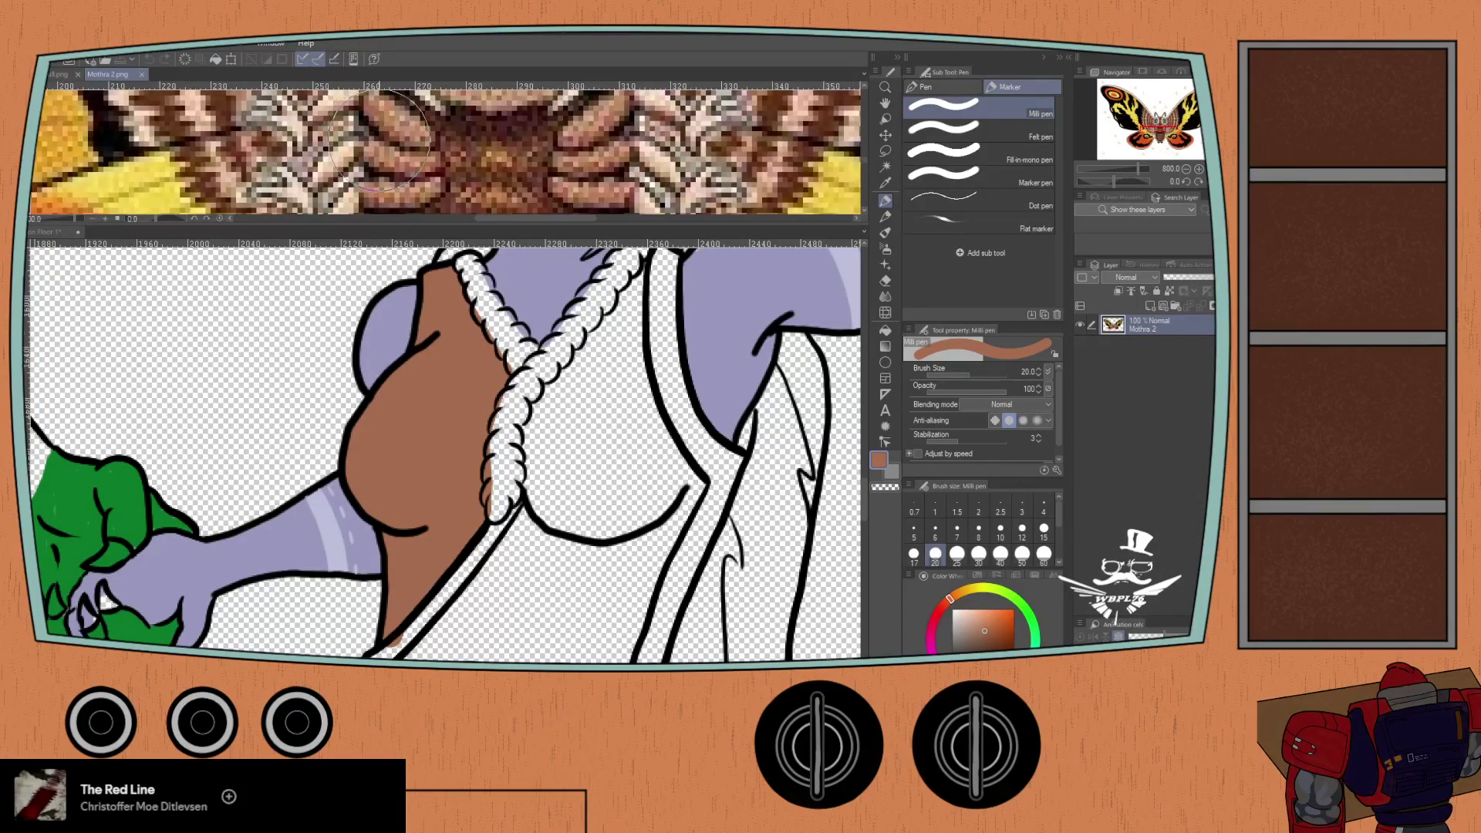
{"action": "key", "text": "i"}
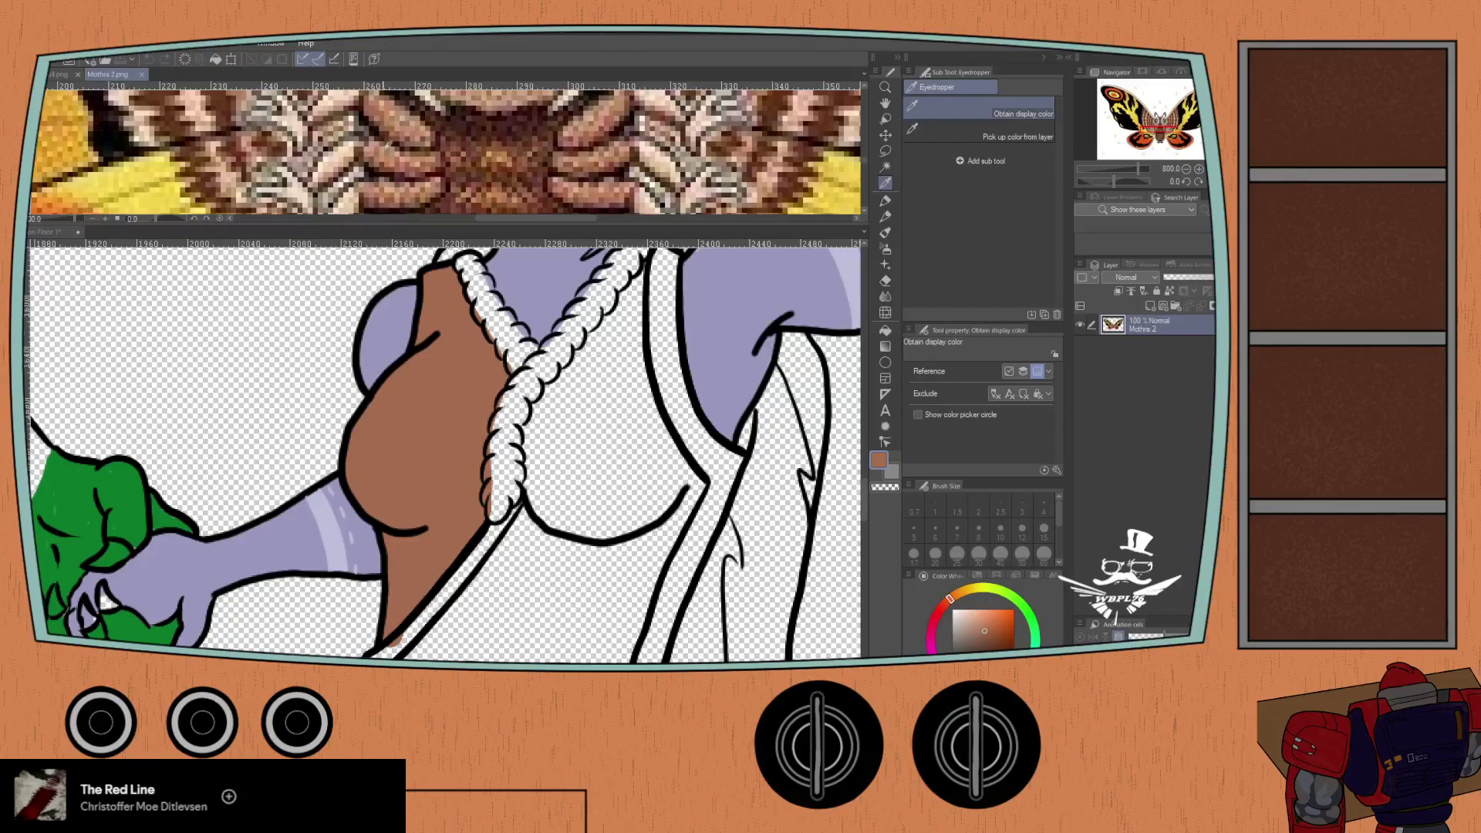
{"action": "scroll", "coordinate": [382, 149], "scroll_direction": "up", "scroll_amount": 2}
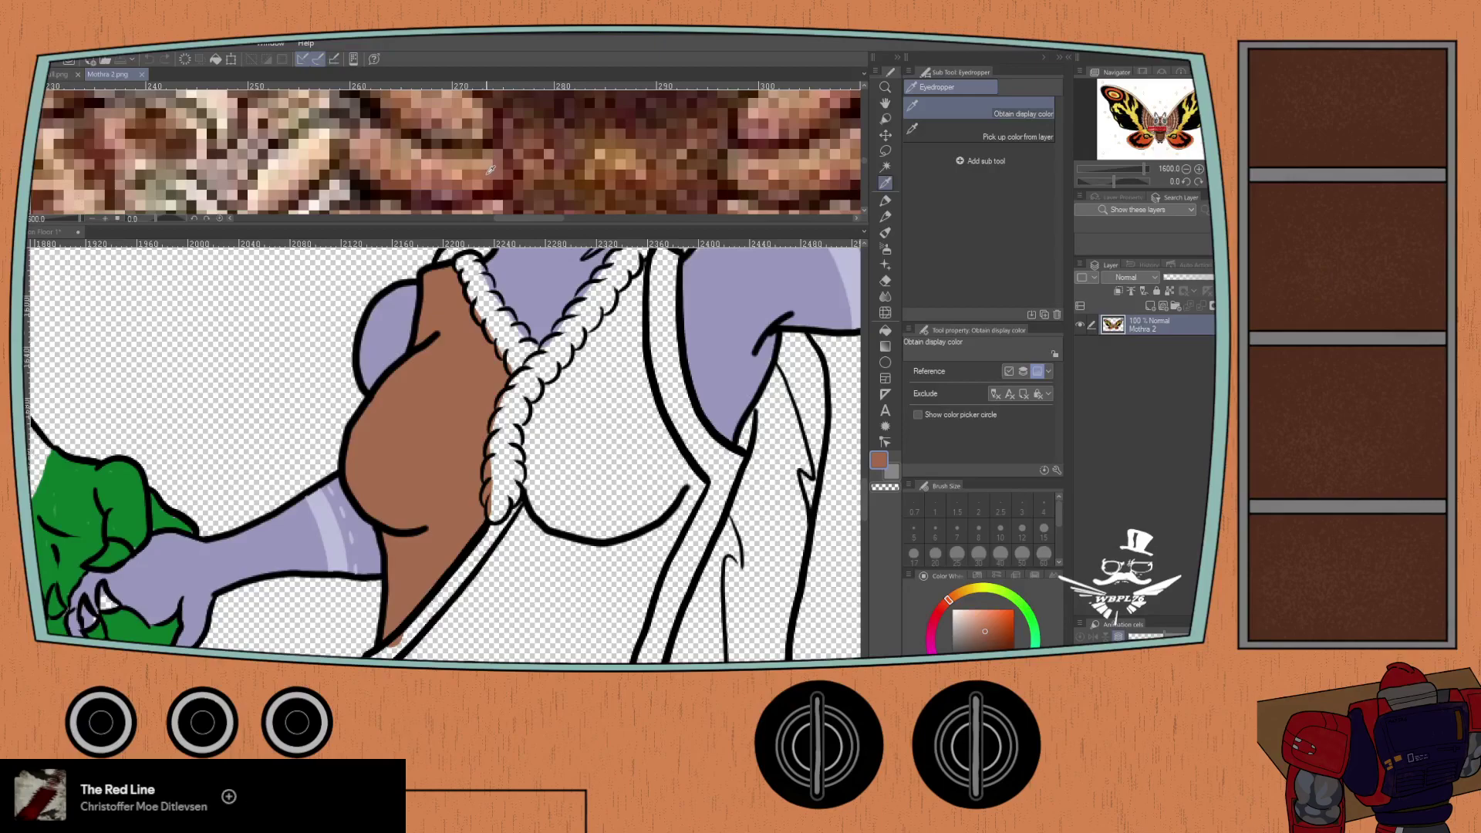
{"action": "left_click", "coordinate": [59, 74]}
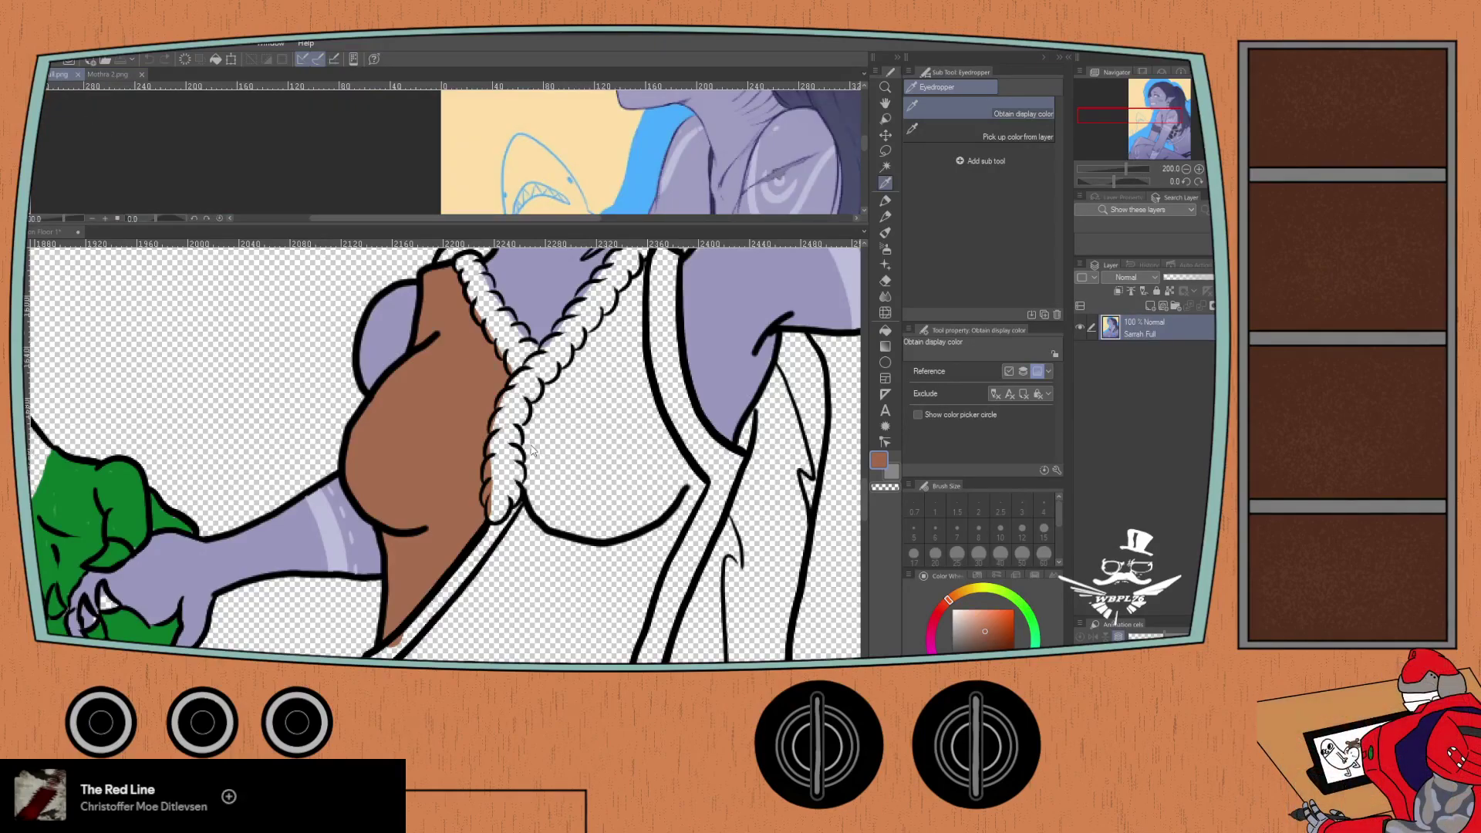
{"action": "key", "text": "p"}
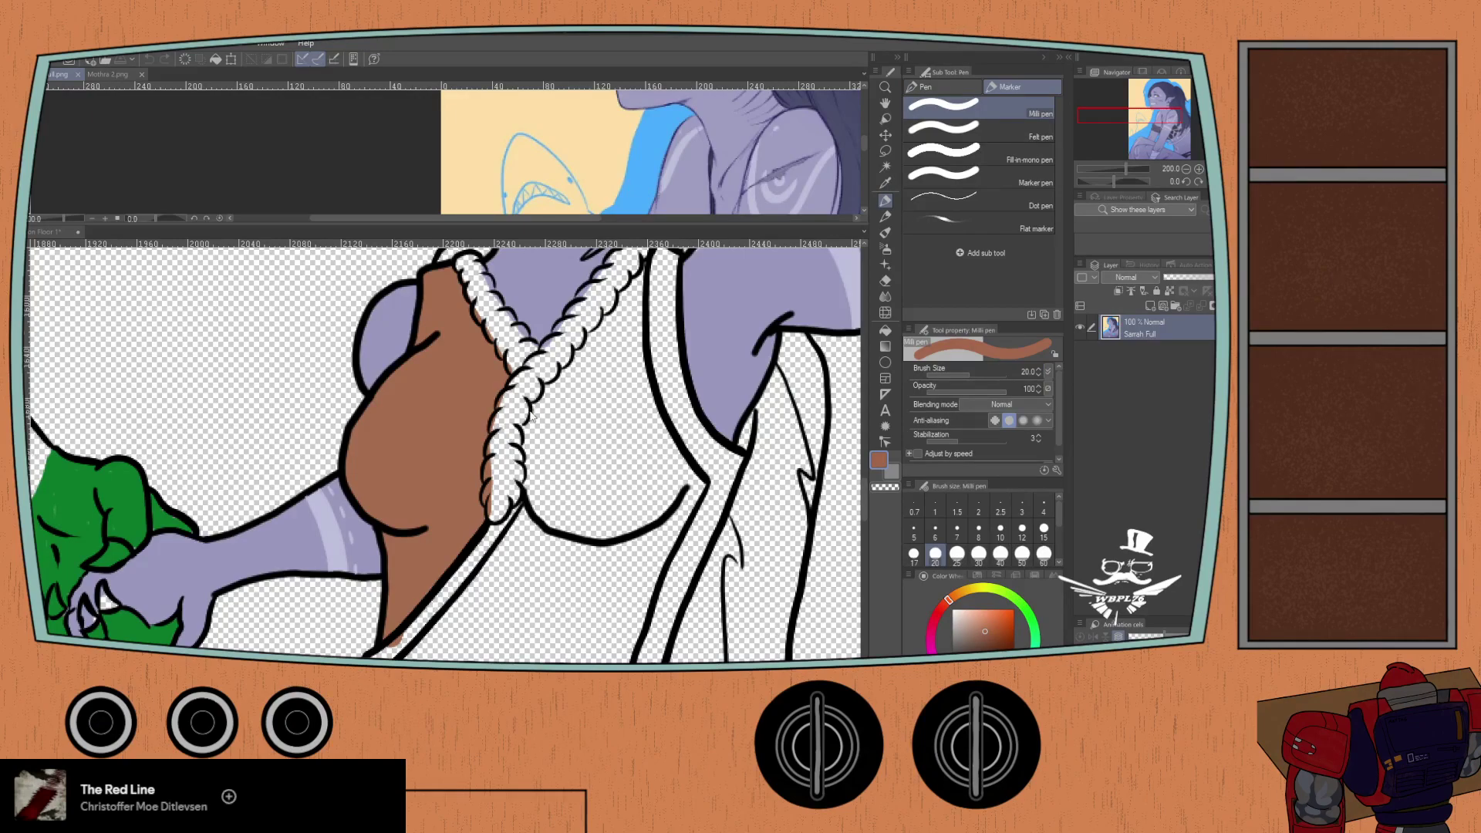
{"action": "left_click", "coordinate": [106, 74]}
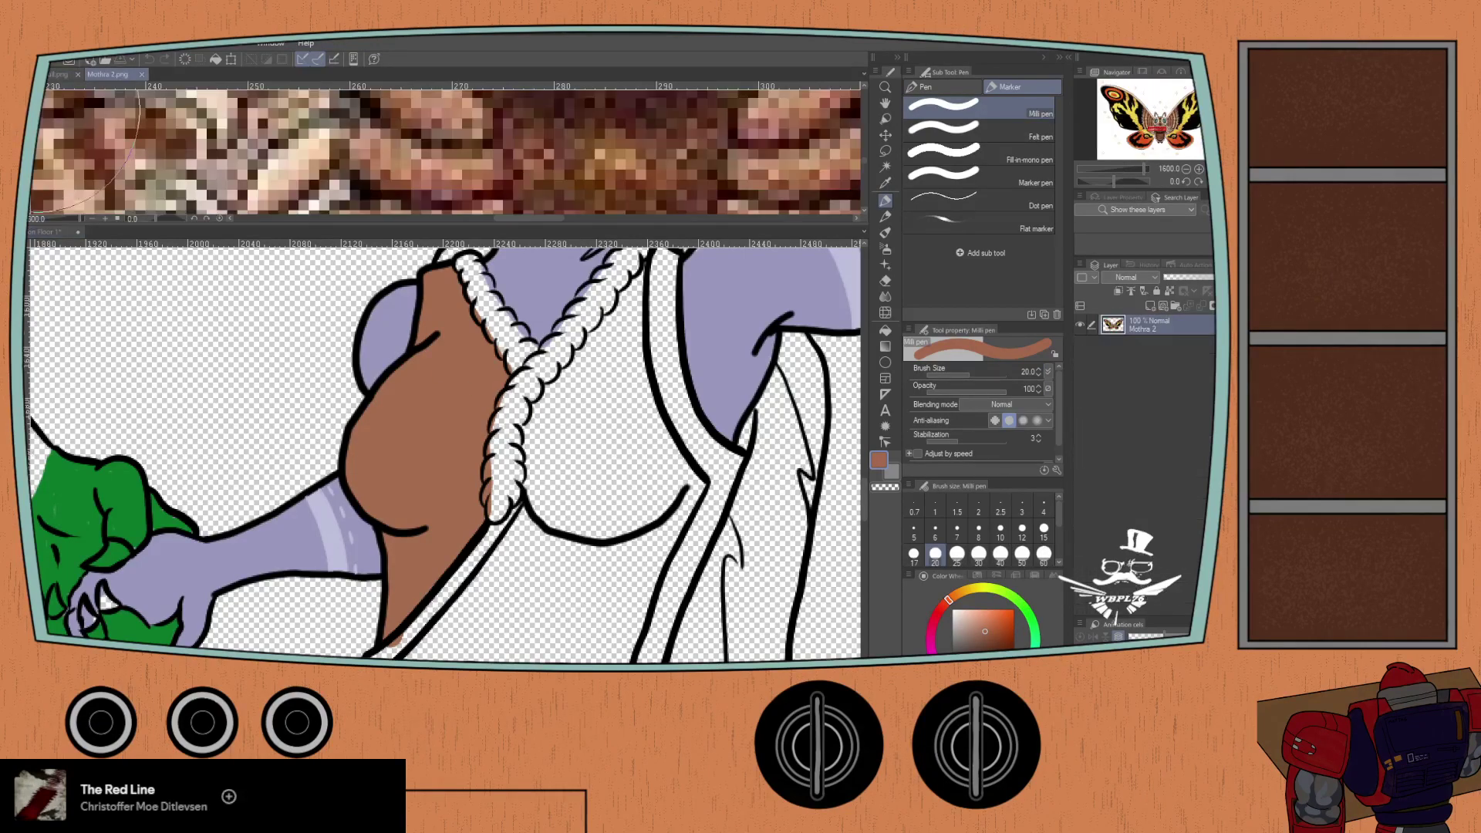
{"action": "left_click", "coordinate": [46, 231]}
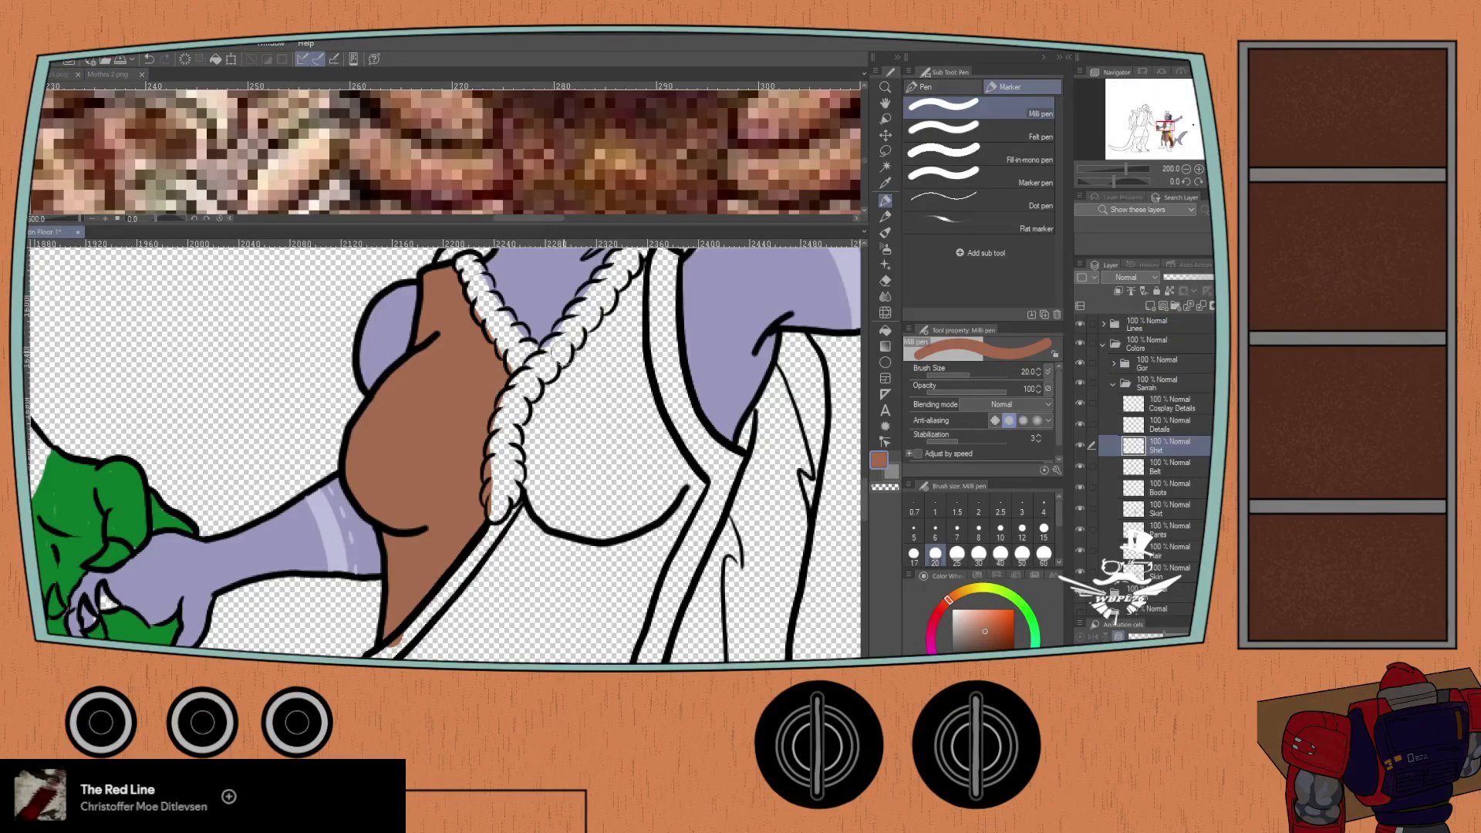
- Fill the shirt's other chest panel, beside the braid and just below the bust, with the same reddish brown using the Milli pen
{"action": "left_click_drag", "start_coordinate": [562, 382], "coordinate": [535, 530]}
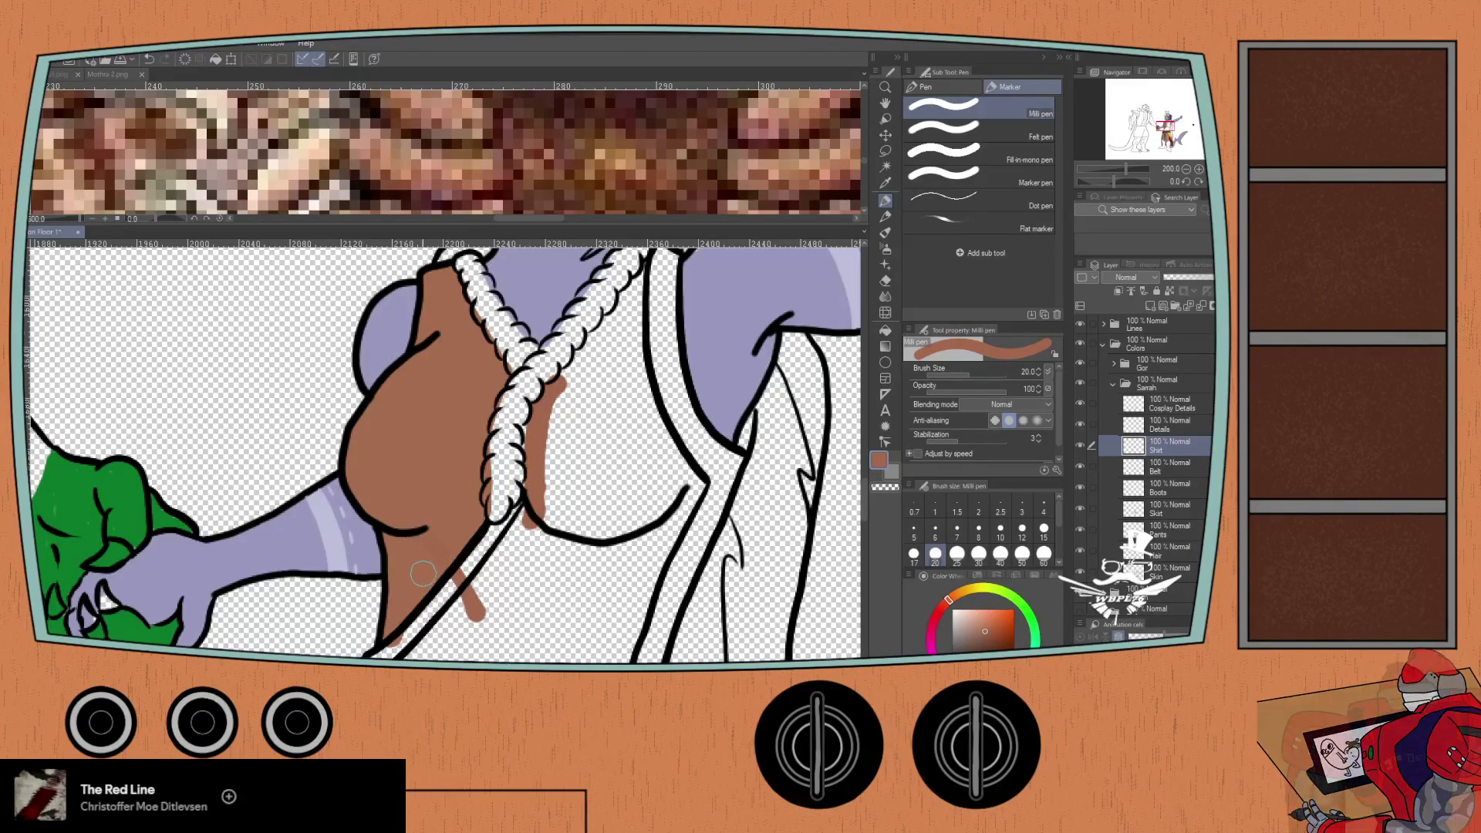
{"action": "left_click_drag", "start_coordinate": [526, 505], "coordinate": [507, 553]}
{"action": "mouse_move", "coordinate": [539, 464]}
{"action": "left_mouse_down"}
{"action": "mouse_move", "coordinate": [545, 428]}
{"action": "mouse_move", "coordinate": [531, 434]}
{"action": "mouse_move", "coordinate": [635, 276]}
{"action": "mouse_move", "coordinate": [636, 376]}
{"action": "mouse_move", "coordinate": [705, 489]}
{"action": "mouse_move", "coordinate": [660, 555]}
{"action": "left_mouse_up"}
{"action": "mouse_move", "coordinate": [508, 540]}
{"action": "left_mouse_down"}
{"action": "mouse_move", "coordinate": [570, 573]}
{"action": "mouse_move", "coordinate": [658, 552]}
{"action": "mouse_move", "coordinate": [505, 561]}
{"action": "mouse_move", "coordinate": [639, 549]}
{"action": "mouse_move", "coordinate": [673, 507]}
{"action": "mouse_move", "coordinate": [643, 534]}
{"action": "mouse_move", "coordinate": [666, 479]}
{"action": "mouse_move", "coordinate": [608, 552]}
{"action": "mouse_move", "coordinate": [660, 474]}
{"action": "mouse_move", "coordinate": [579, 554]}
{"action": "mouse_move", "coordinate": [538, 560]}
{"action": "mouse_move", "coordinate": [560, 438]}
{"action": "mouse_move", "coordinate": [553, 449]}
{"action": "mouse_move", "coordinate": [583, 375]}
{"action": "mouse_move", "coordinate": [601, 351]}
{"action": "mouse_move", "coordinate": [561, 428]}
{"action": "mouse_move", "coordinate": [623, 329]}
{"action": "mouse_move", "coordinate": [563, 449]}
{"action": "mouse_move", "coordinate": [617, 372]}
{"action": "mouse_move", "coordinate": [568, 465]}
{"action": "mouse_move", "coordinate": [630, 386]}
{"action": "mouse_move", "coordinate": [561, 491]}
{"action": "mouse_move", "coordinate": [624, 407]}
{"action": "mouse_move", "coordinate": [559, 510]}
{"action": "mouse_move", "coordinate": [632, 423]}
{"action": "mouse_move", "coordinate": [561, 523]}
{"action": "mouse_move", "coordinate": [637, 436]}
{"action": "mouse_move", "coordinate": [575, 518]}
{"action": "mouse_move", "coordinate": [640, 454]}
{"action": "mouse_move", "coordinate": [604, 494]}
{"action": "mouse_move", "coordinate": [646, 482]}
{"action": "mouse_move", "coordinate": [611, 507]}
{"action": "left_mouse_up"}
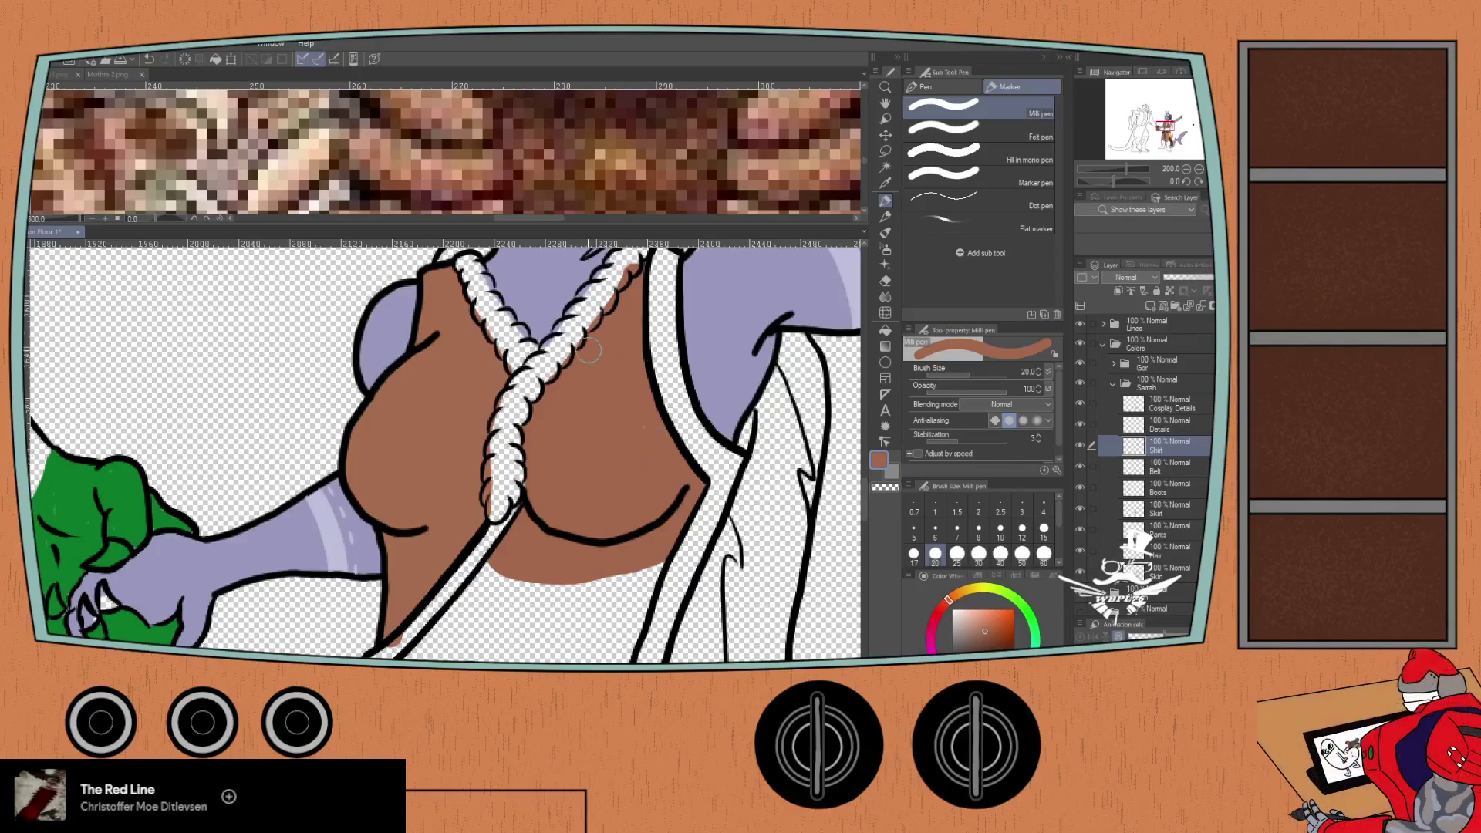
- Add short reddish-brown strokes on the armhole trim and the braid with the Fill-in-mono pen at size 25
{"action": "left_click", "coordinate": [964, 155]}
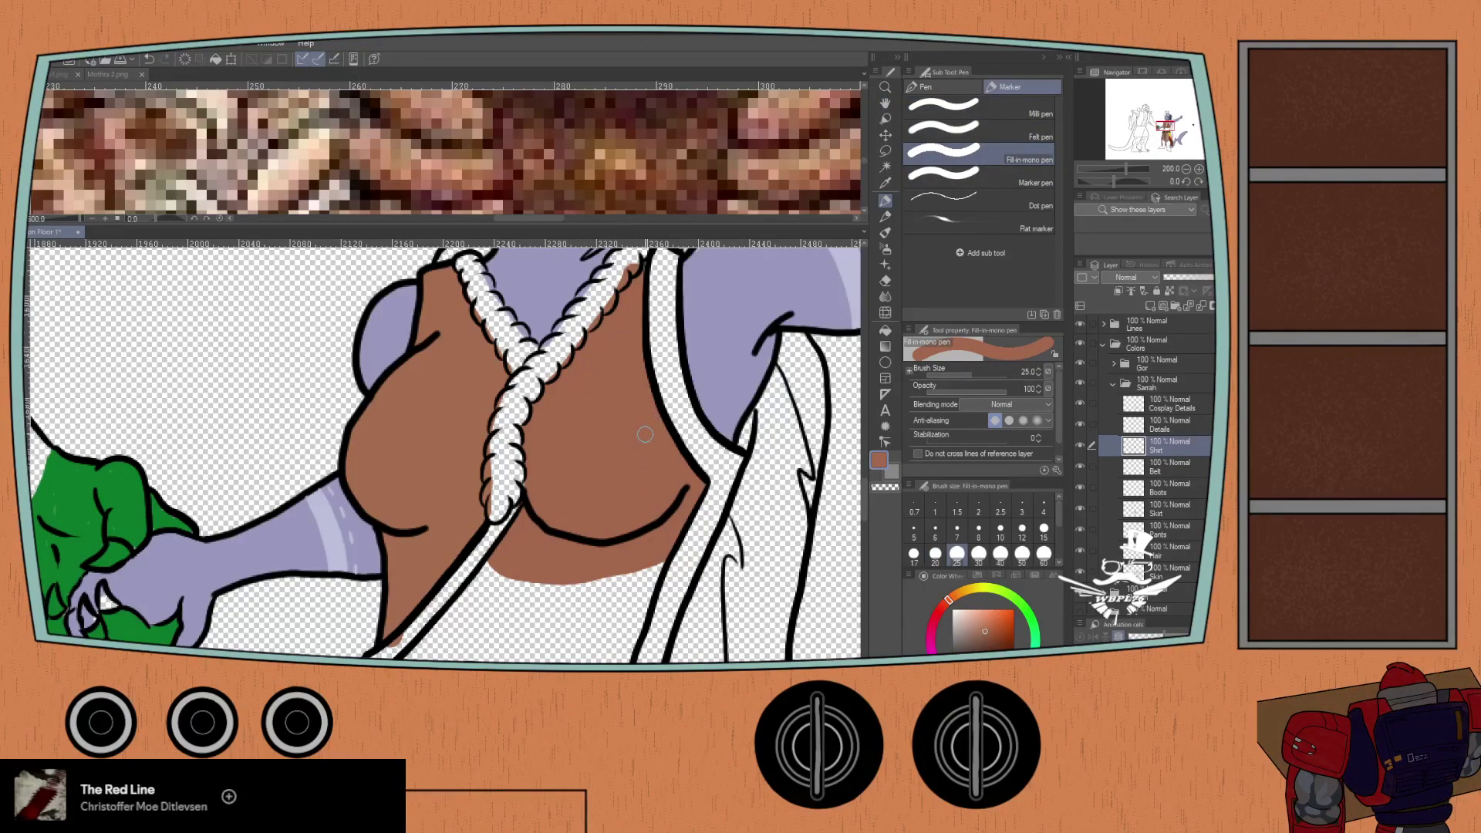
{"action": "left_click_drag", "start_coordinate": [647, 433], "coordinate": [656, 419]}
{"action": "left_click_drag", "start_coordinate": [500, 395], "coordinate": [483, 429]}
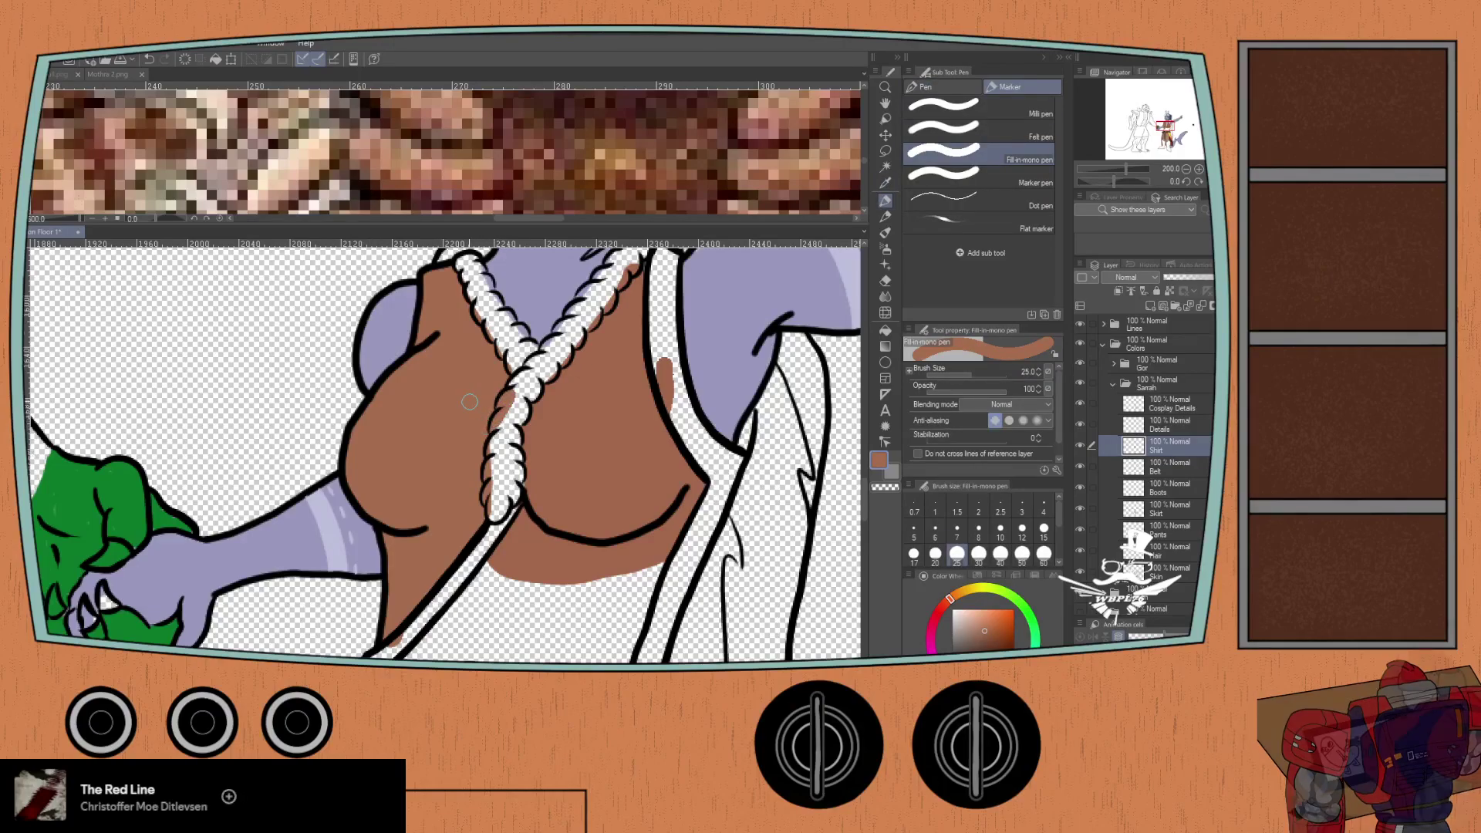
- Sample a darker brown from Mothra's body in the reference image and return to the drawing with the pen
{"action": "left_click", "coordinate": [99, 74]}
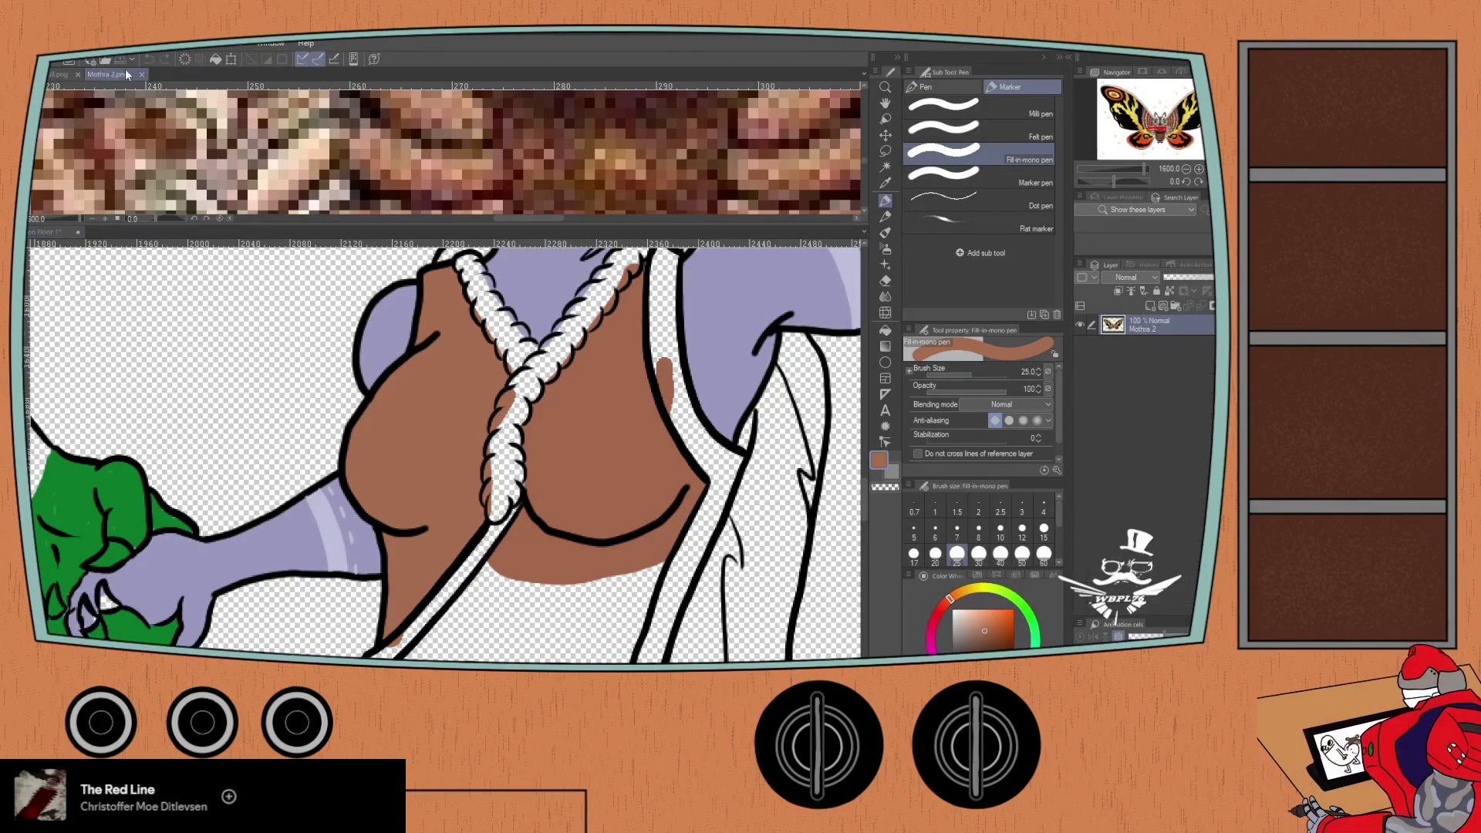
{"action": "key", "text": "i"}
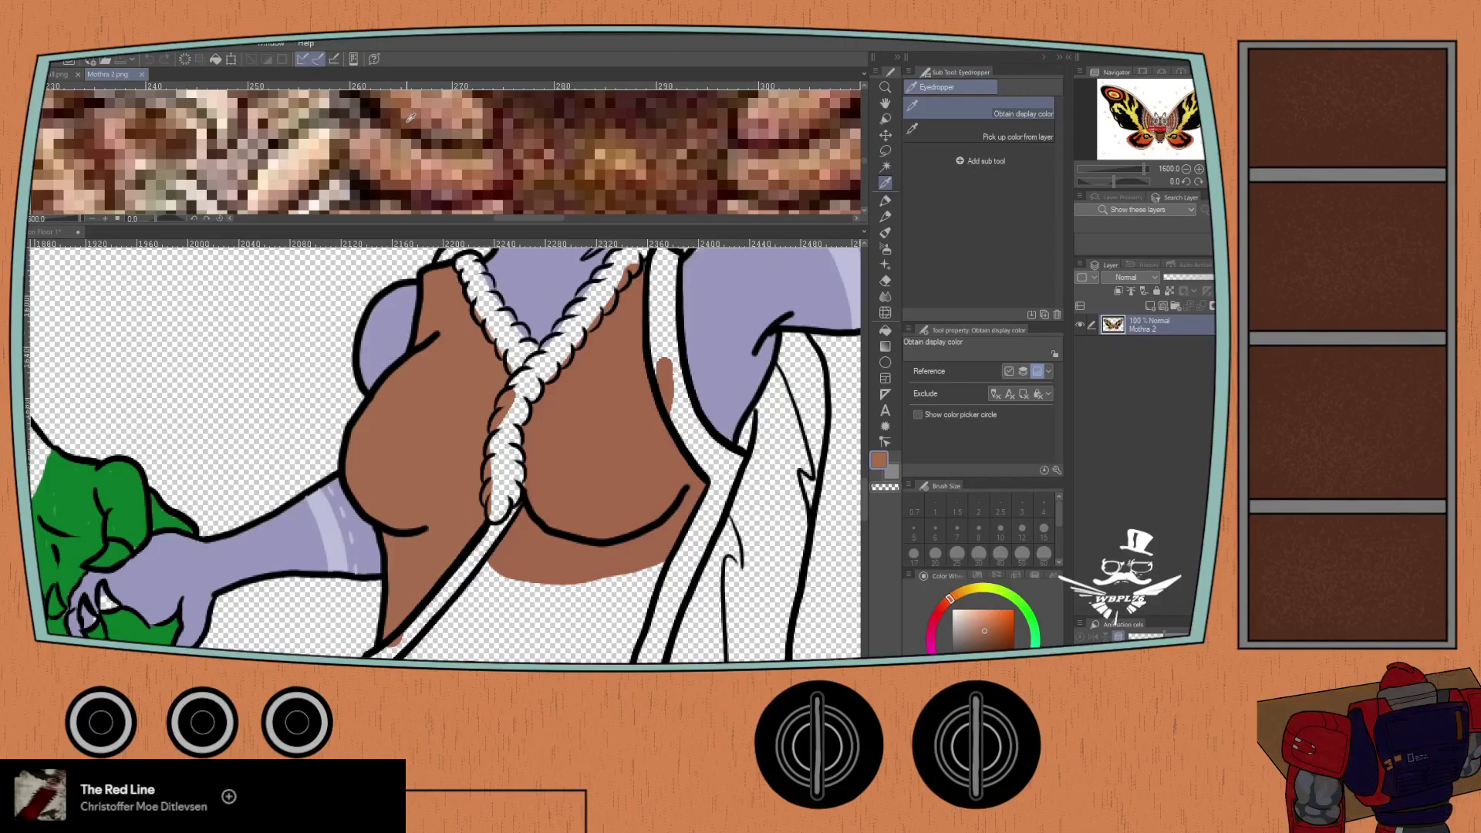
{"action": "left_click", "coordinate": [242, 391]}
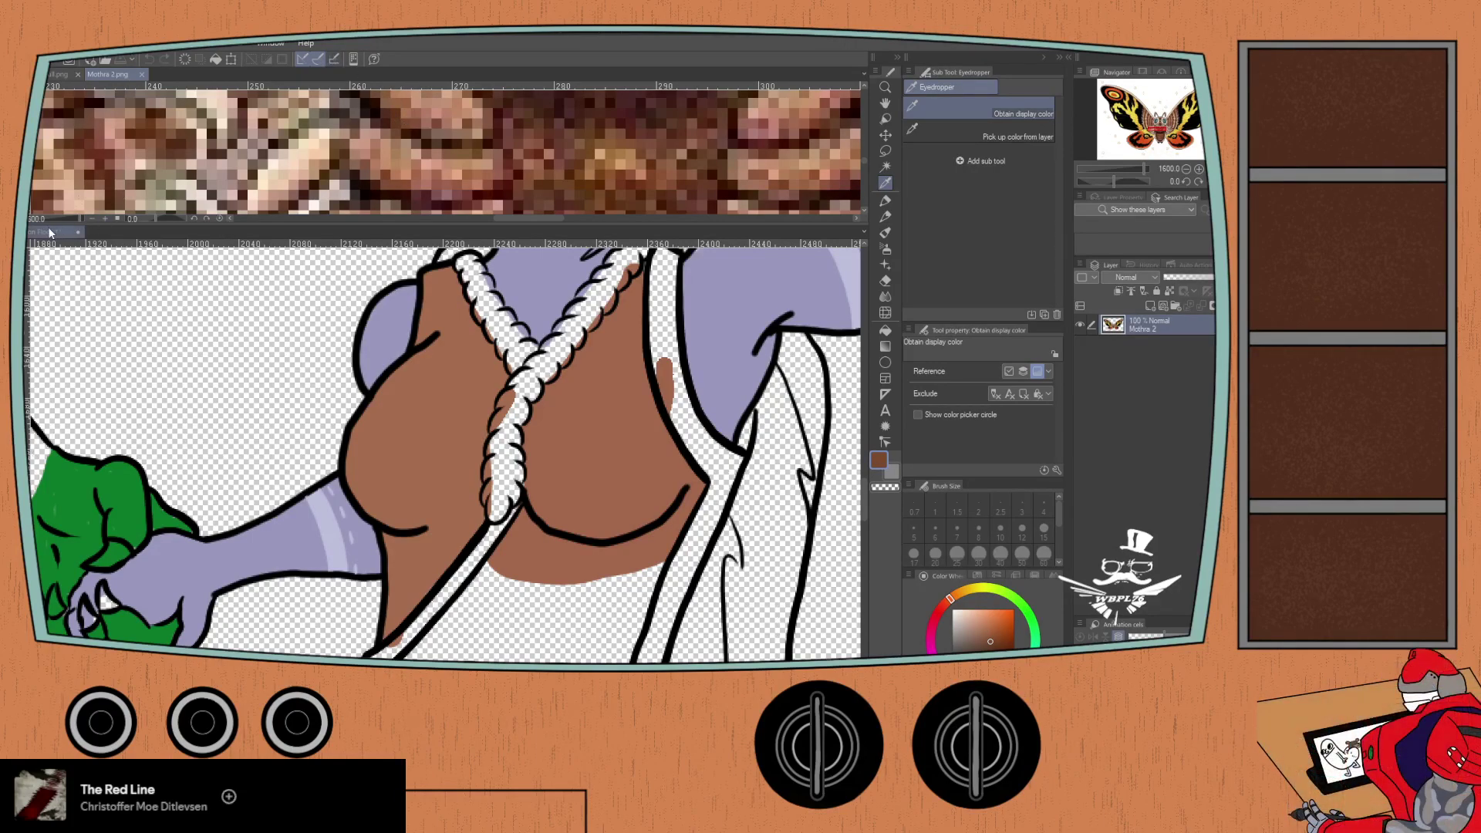
{"action": "scroll", "coordinate": [468, 517], "scroll_direction": "down", "scroll_amount": 5}
{"action": "key", "text": "p"}
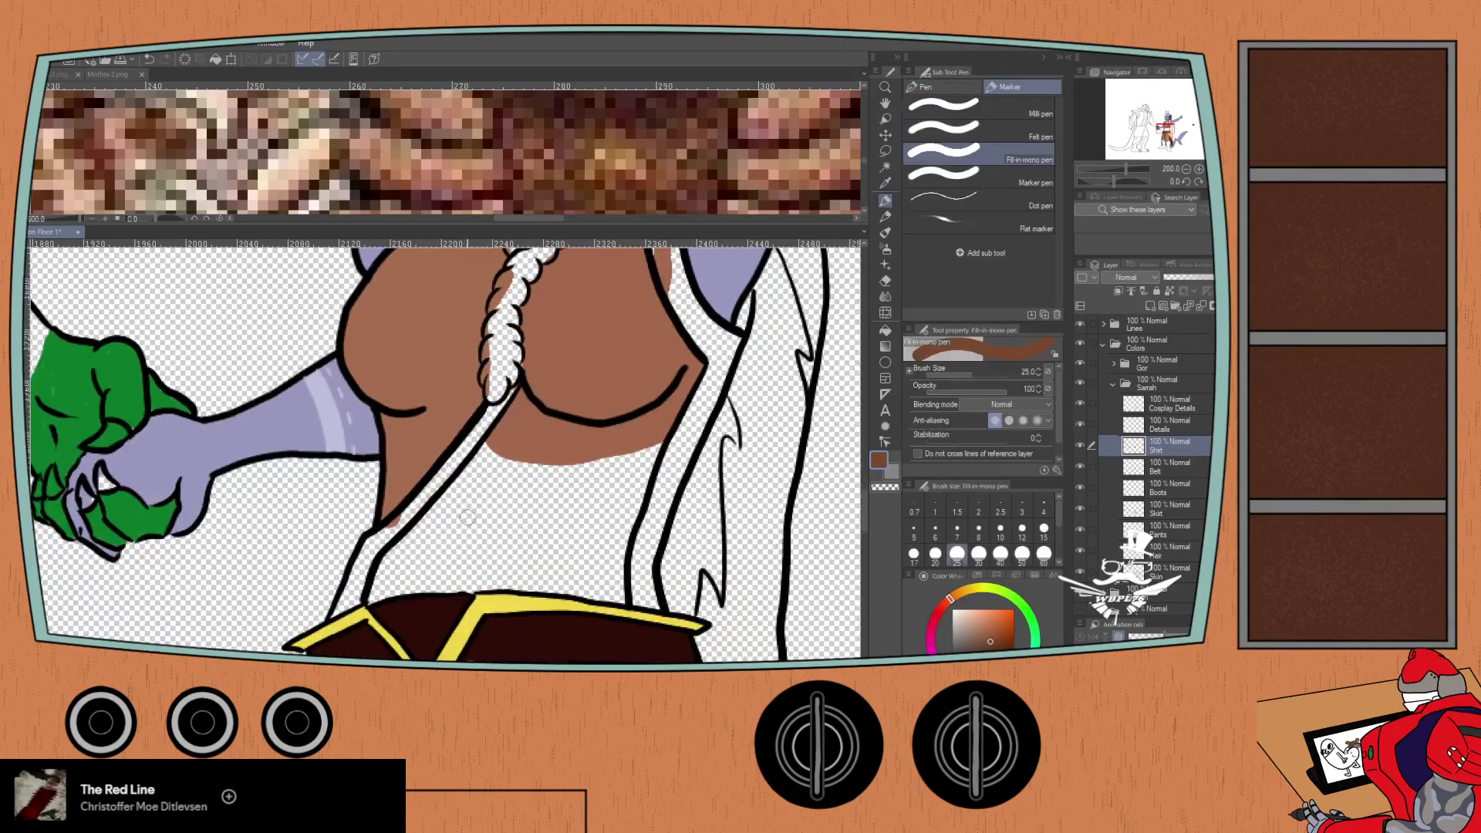
- Fill the shirt's midriff above the belt darker brown with the Milli pen at size 20, and switch to the Fill-in-mono pen at size 25
{"action": "left_click", "coordinate": [979, 108]}
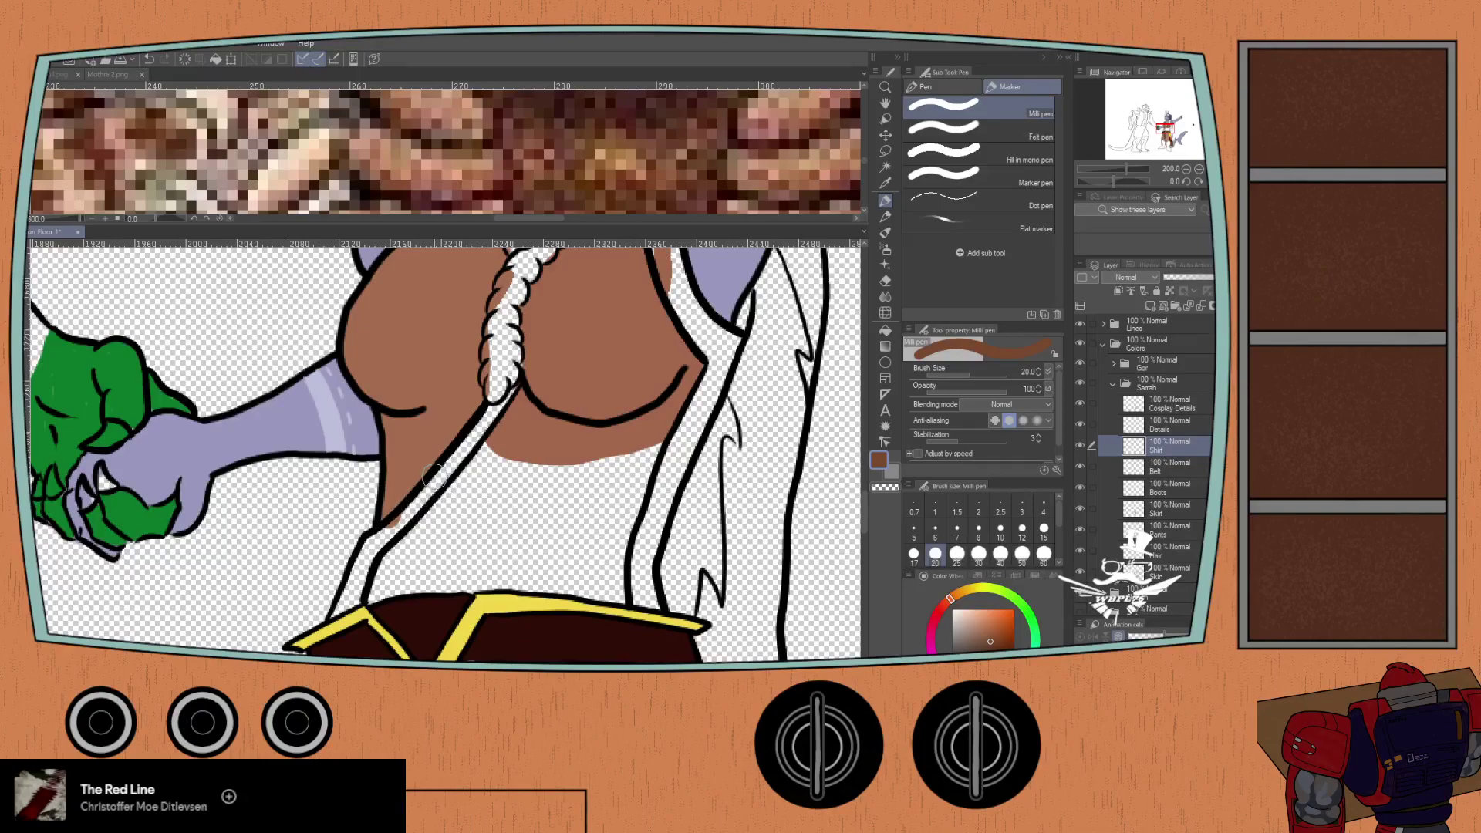
{"action": "mouse_move", "coordinate": [442, 463]}
{"action": "left_mouse_down"}
{"action": "mouse_move", "coordinate": [570, 471]}
{"action": "mouse_move", "coordinate": [654, 447]}
{"action": "mouse_move", "coordinate": [617, 595]}
{"action": "mouse_move", "coordinate": [443, 578]}
{"action": "mouse_move", "coordinate": [371, 595]}
{"action": "mouse_move", "coordinate": [462, 472]}
{"action": "mouse_move", "coordinate": [438, 504]}
{"action": "mouse_move", "coordinate": [492, 465]}
{"action": "mouse_move", "coordinate": [481, 447]}
{"action": "mouse_move", "coordinate": [496, 462]}
{"action": "mouse_move", "coordinate": [392, 577]}
{"action": "mouse_move", "coordinate": [488, 560]}
{"action": "mouse_move", "coordinate": [588, 574]}
{"action": "mouse_move", "coordinate": [608, 555]}
{"action": "mouse_move", "coordinate": [623, 472]}
{"action": "mouse_move", "coordinate": [501, 486]}
{"action": "mouse_move", "coordinate": [446, 514]}
{"action": "mouse_move", "coordinate": [414, 562]}
{"action": "mouse_move", "coordinate": [493, 486]}
{"action": "mouse_move", "coordinate": [444, 562]}
{"action": "mouse_move", "coordinate": [508, 492]}
{"action": "mouse_move", "coordinate": [445, 562]}
{"action": "mouse_move", "coordinate": [523, 490]}
{"action": "mouse_move", "coordinate": [481, 564]}
{"action": "mouse_move", "coordinate": [546, 488]}
{"action": "mouse_move", "coordinate": [471, 557]}
{"action": "mouse_move", "coordinate": [545, 491]}
{"action": "mouse_move", "coordinate": [503, 557]}
{"action": "mouse_move", "coordinate": [561, 491]}
{"action": "mouse_move", "coordinate": [530, 538]}
{"action": "mouse_move", "coordinate": [569, 503]}
{"action": "mouse_move", "coordinate": [558, 525]}
{"action": "mouse_move", "coordinate": [598, 501]}
{"action": "mouse_move", "coordinate": [585, 557]}
{"action": "left_mouse_up"}
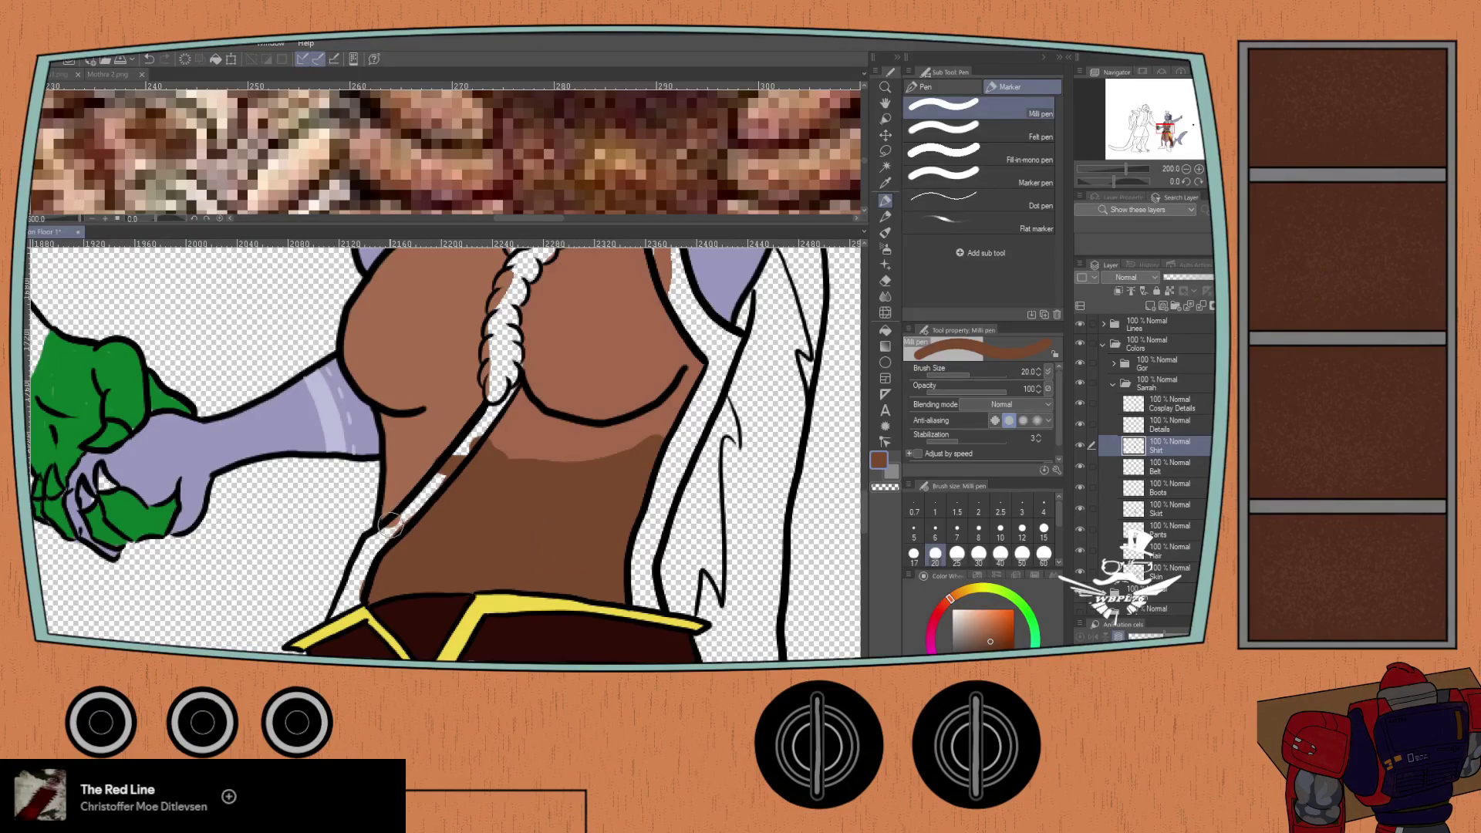
{"action": "scroll", "coordinate": [389, 522], "scroll_direction": "down", "scroll_amount": 2}
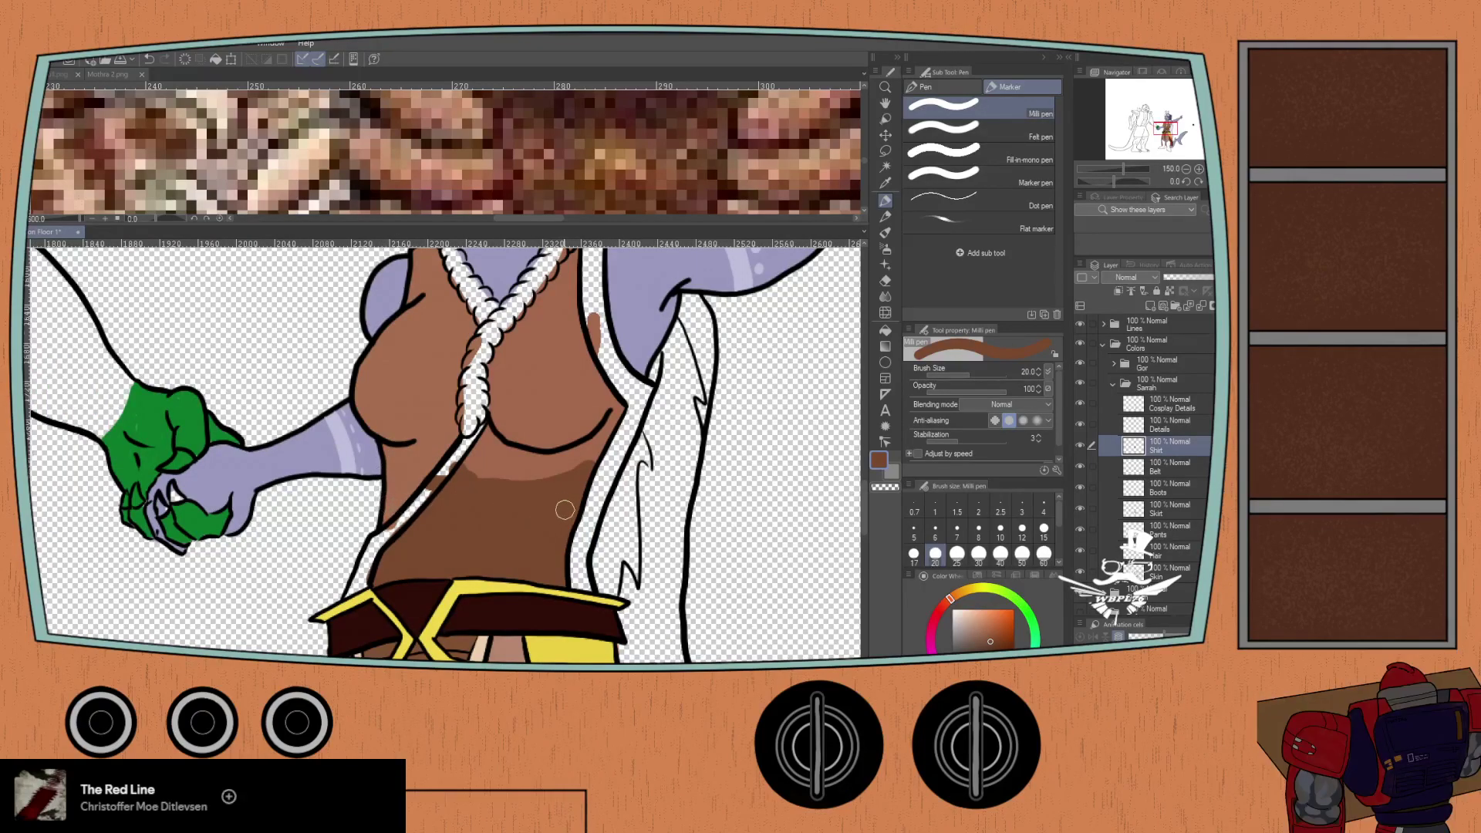
{"action": "left_click", "coordinate": [980, 155]}
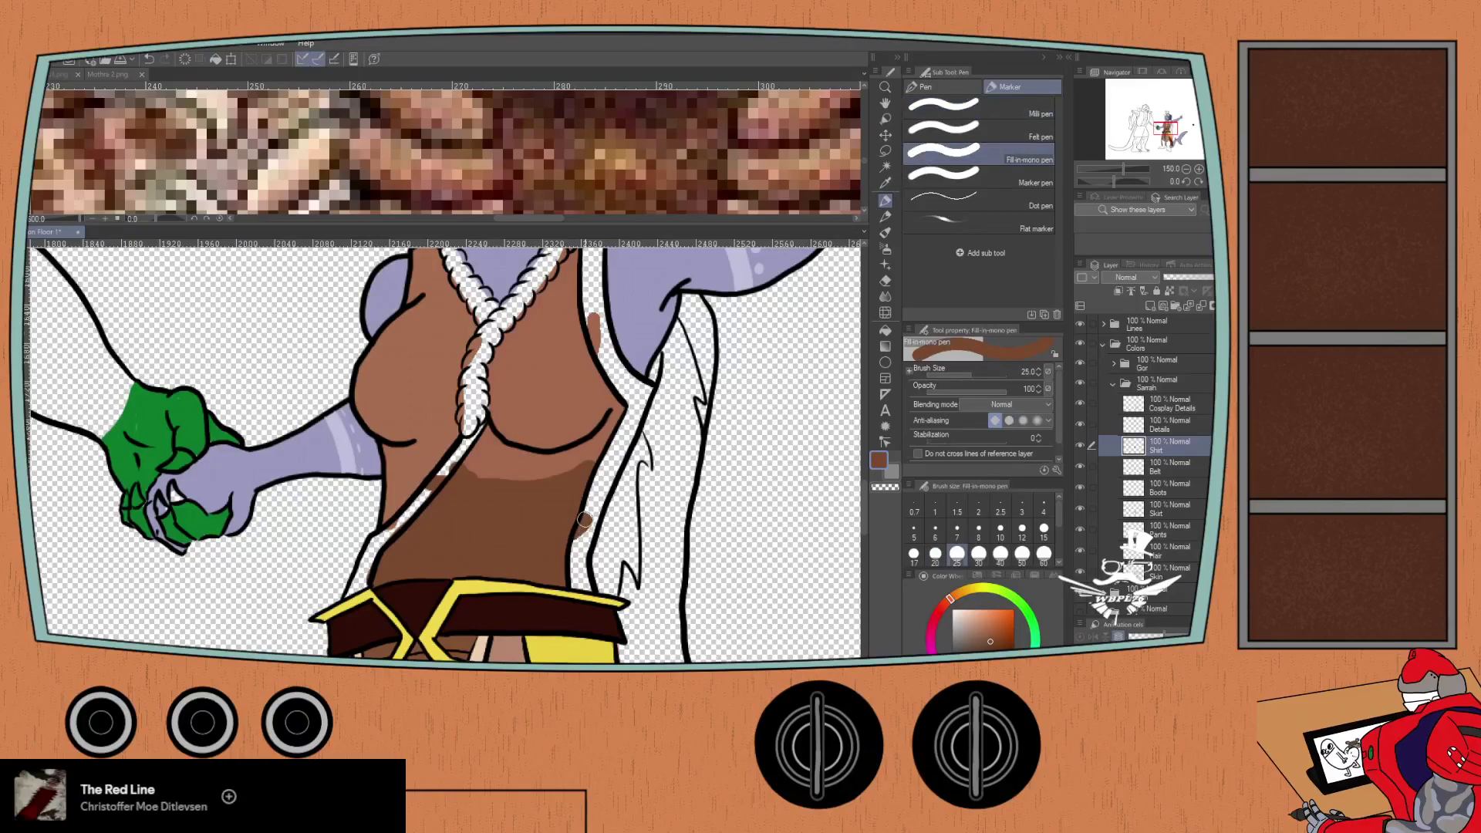
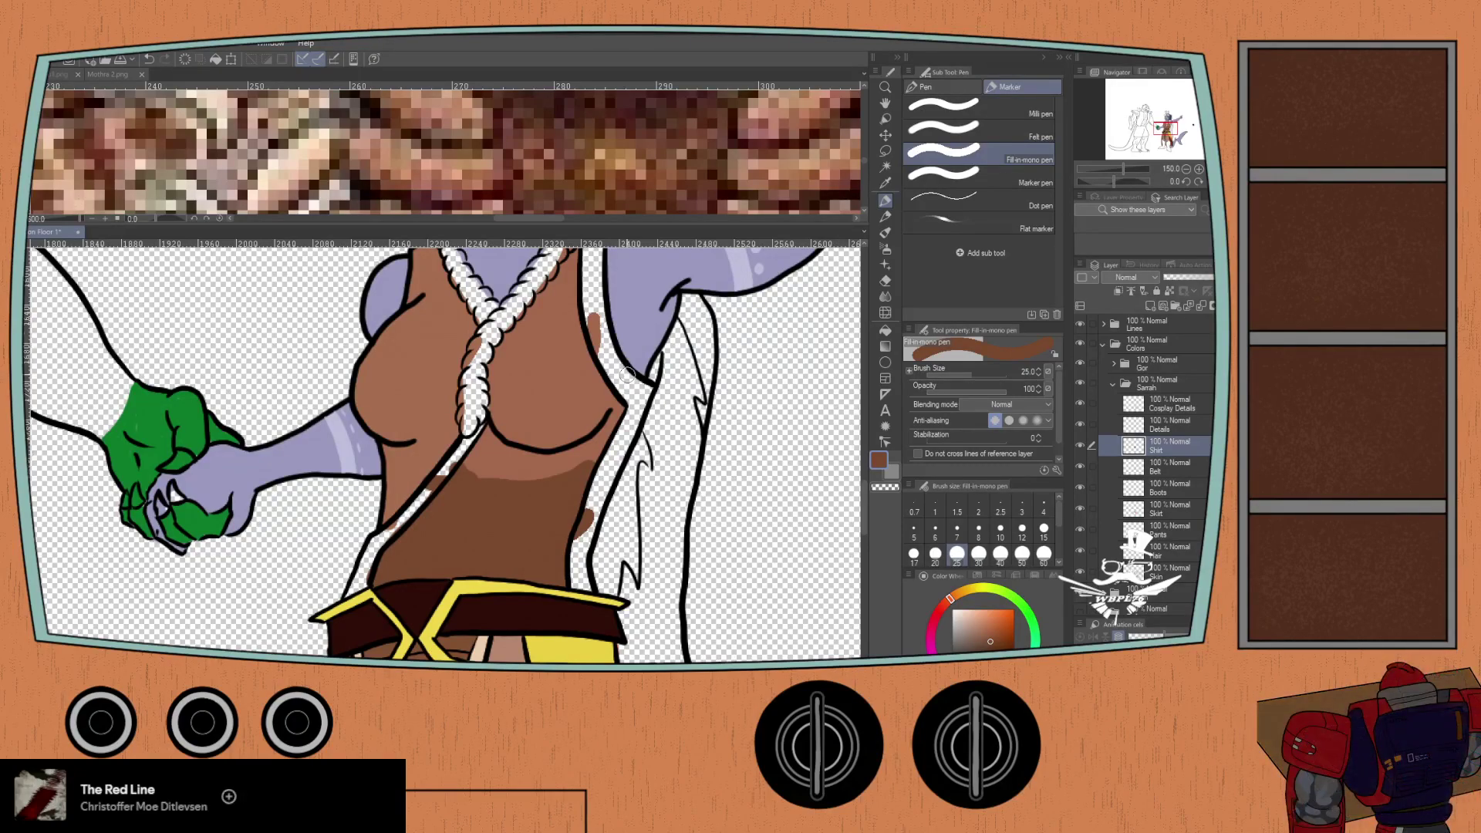
- Sample the shirt's lighter reddish brown and recolor the darker midriff with it using the Fill-in-mono pen at size 25
{"action": "key", "text": "i"}
{"action": "left_click", "coordinate": [595, 325]}
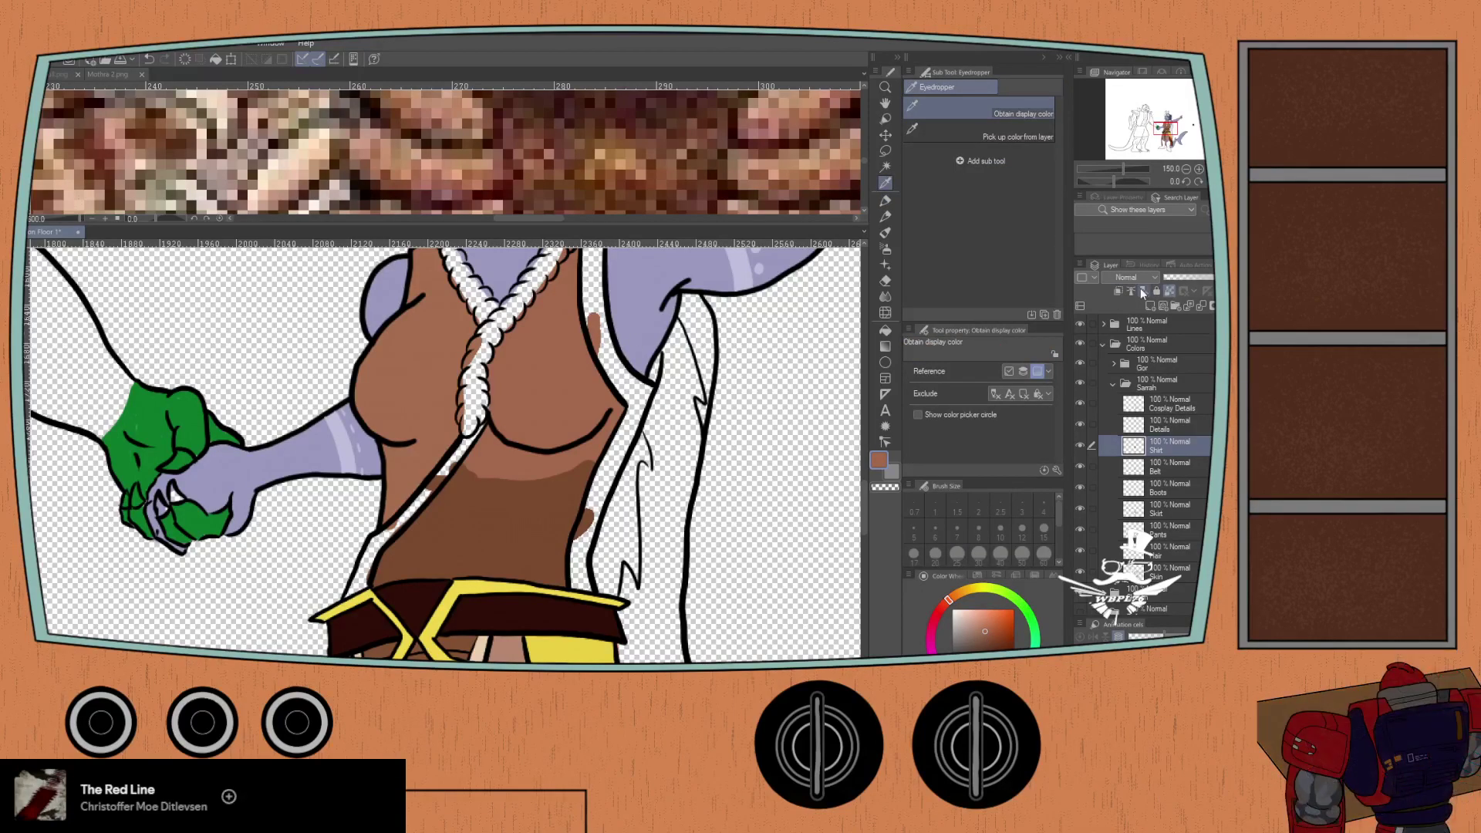
{"action": "key", "text": "p"}
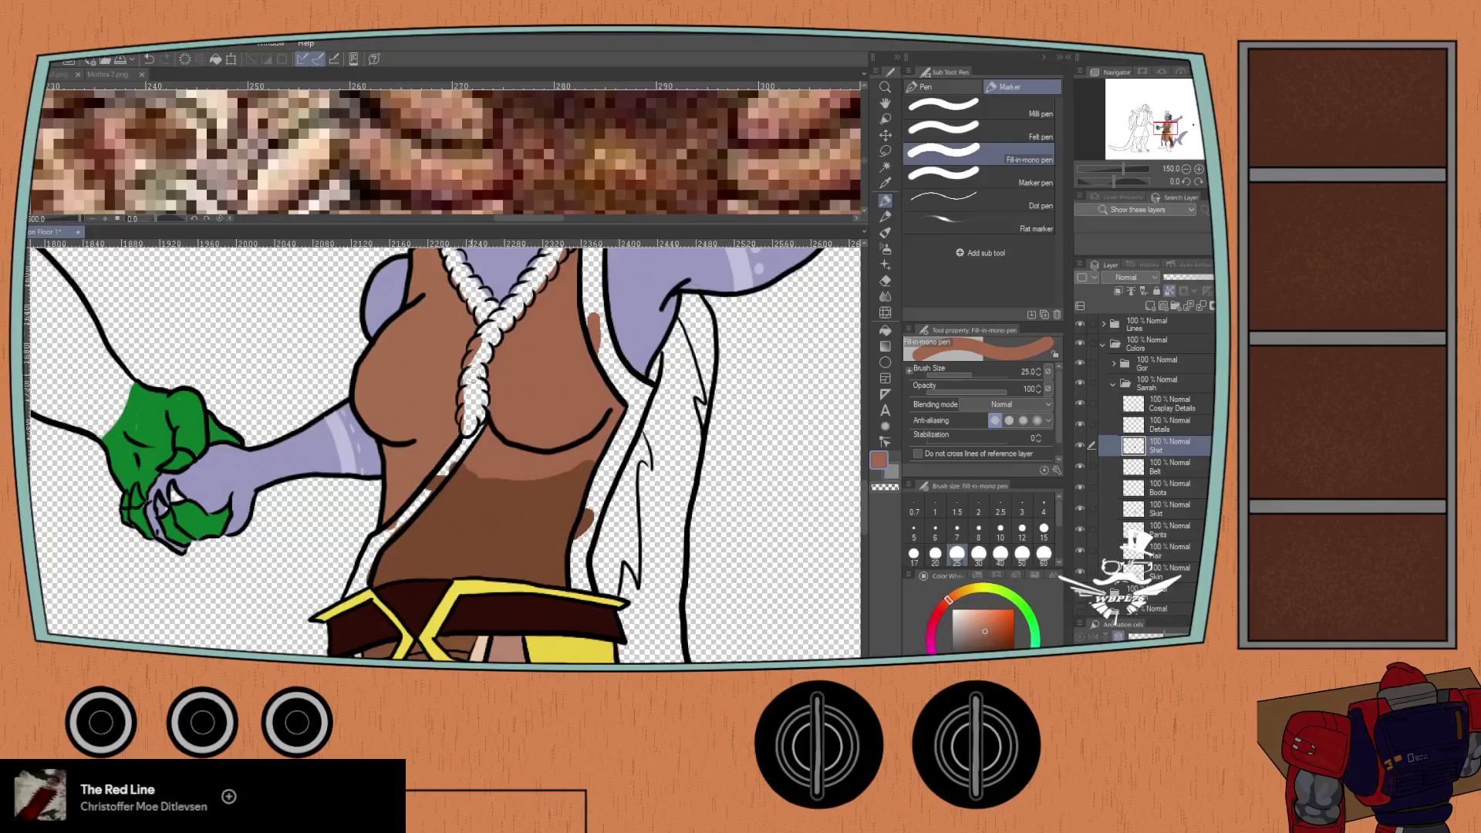
{"action": "scroll", "coordinate": [386, 397], "scroll_direction": "down", "scroll_amount": 2}
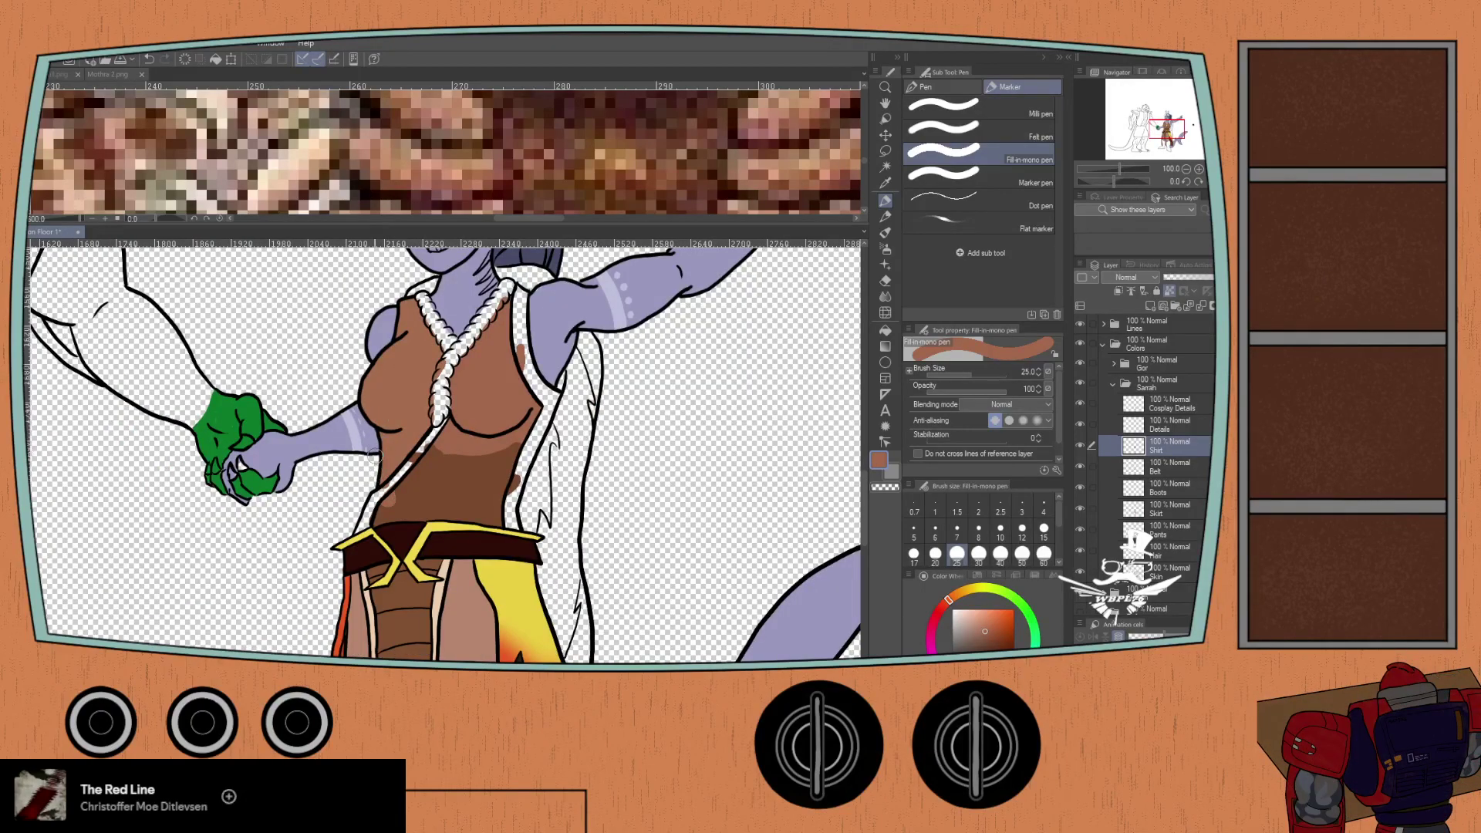
{"action": "mouse_move", "coordinate": [416, 458]}
{"action": "left_mouse_down"}
{"action": "mouse_move", "coordinate": [437, 431]}
{"action": "mouse_move", "coordinate": [467, 481]}
{"action": "mouse_move", "coordinate": [462, 449]}
{"action": "mouse_move", "coordinate": [499, 476]}
{"action": "mouse_move", "coordinate": [497, 442]}
{"action": "mouse_move", "coordinate": [513, 445]}
{"action": "mouse_move", "coordinate": [499, 461]}
{"action": "mouse_move", "coordinate": [515, 506]}
{"action": "mouse_move", "coordinate": [490, 479]}
{"action": "mouse_move", "coordinate": [501, 521]}
{"action": "mouse_move", "coordinate": [475, 489]}
{"action": "mouse_move", "coordinate": [478, 525]}
{"action": "mouse_move", "coordinate": [426, 480]}
{"action": "mouse_move", "coordinate": [438, 523]}
{"action": "mouse_move", "coordinate": [402, 501]}
{"action": "left_mouse_up"}
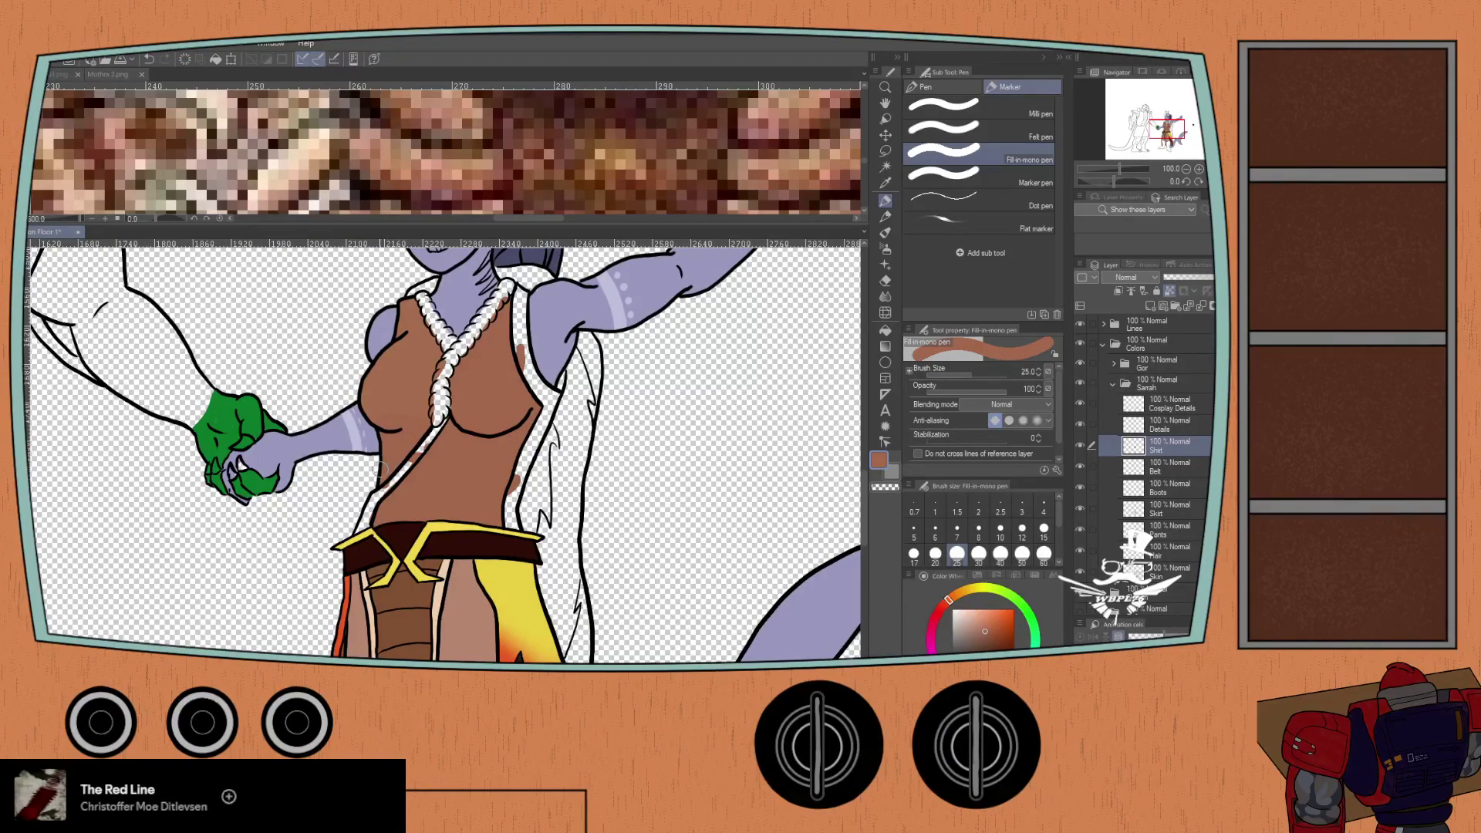
{"action": "left_click_drag", "start_coordinate": [365, 472], "coordinate": [392, 498]}
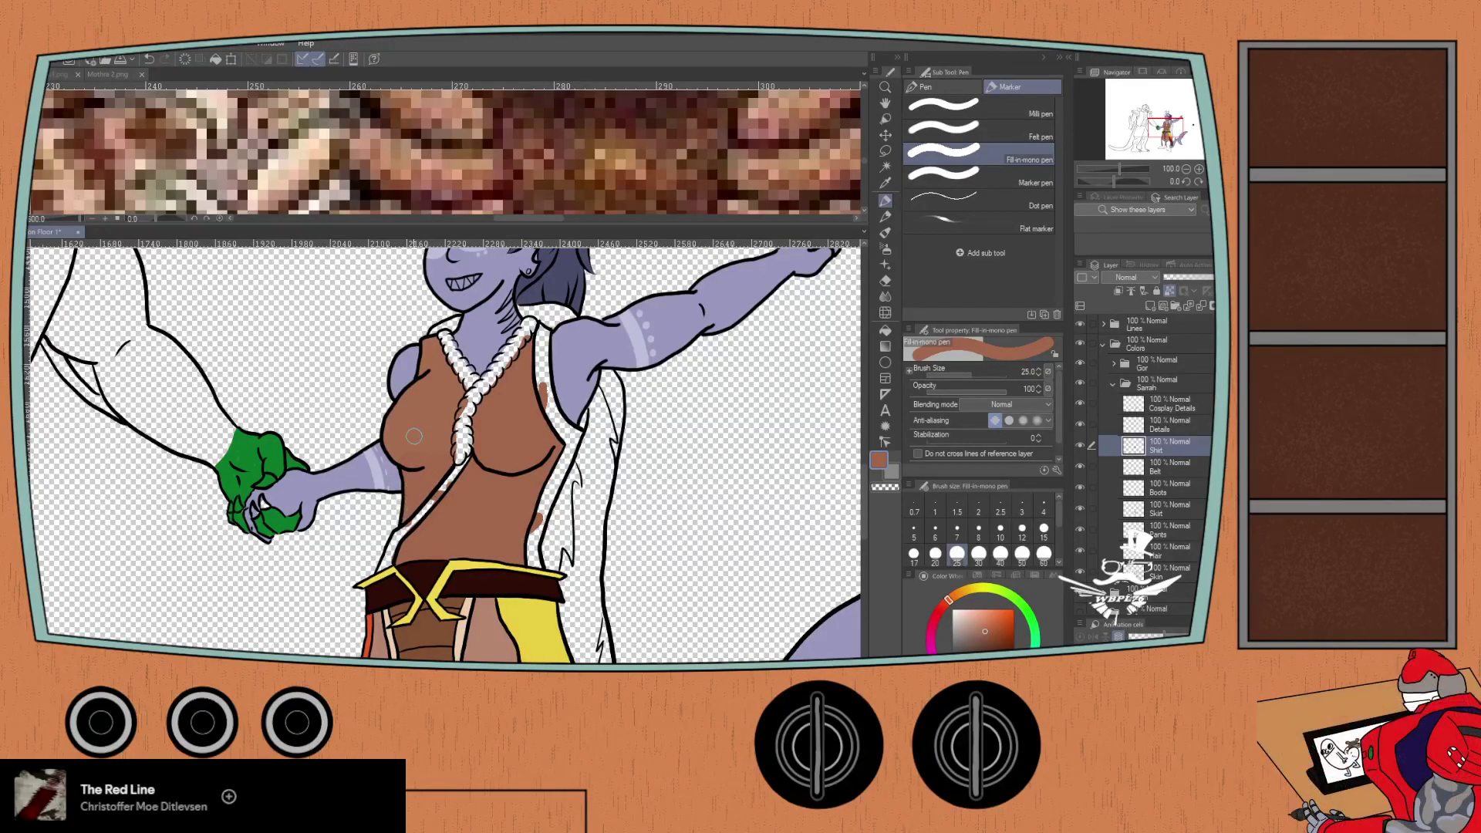
- Dab a reddish-brown color spot on the blank canvas beside the woman's shoulder, and set the Fill-in-mono pen's size to 50
{"action": "key", "text": "i"}
{"action": "key", "text": "p"}
{"action": "left_click_drag", "start_coordinate": [349, 398], "coordinate": [350, 401]}
{"action": "key", "text": "i"}
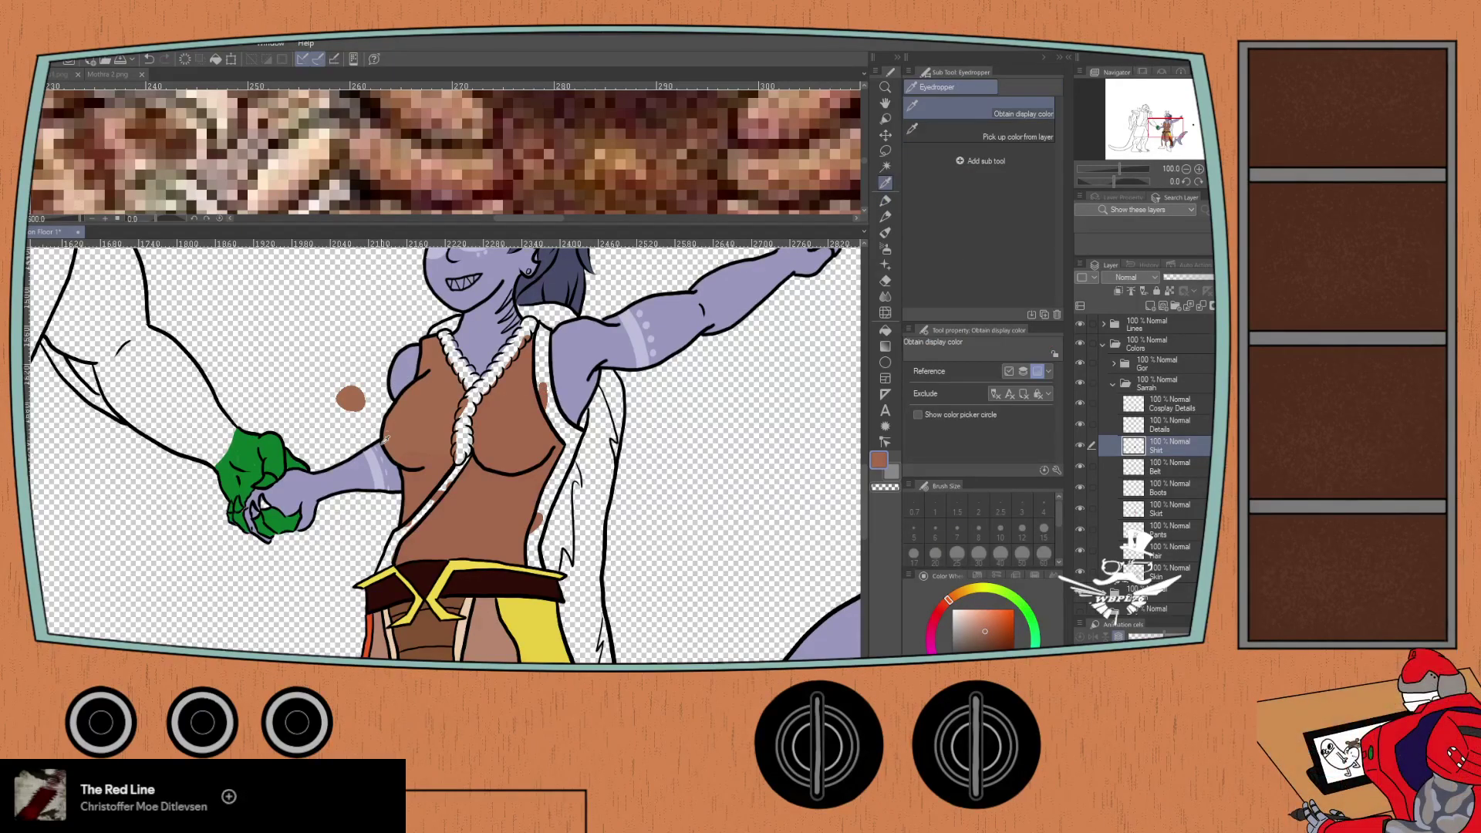
{"action": "key", "text": "p"}
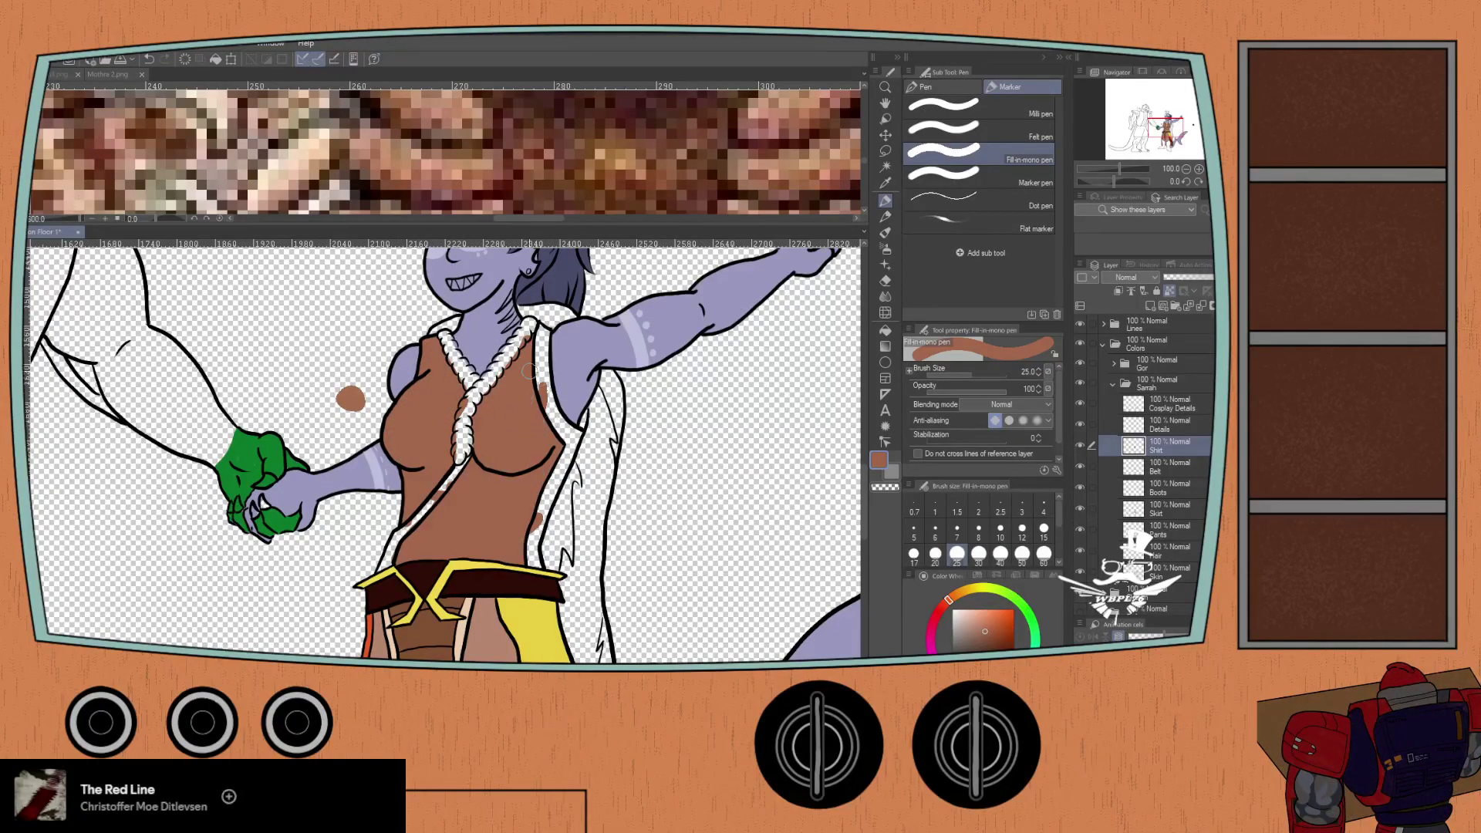
{"action": "scroll", "coordinate": [415, 452], "scroll_direction": "down", "scroll_amount": 3}
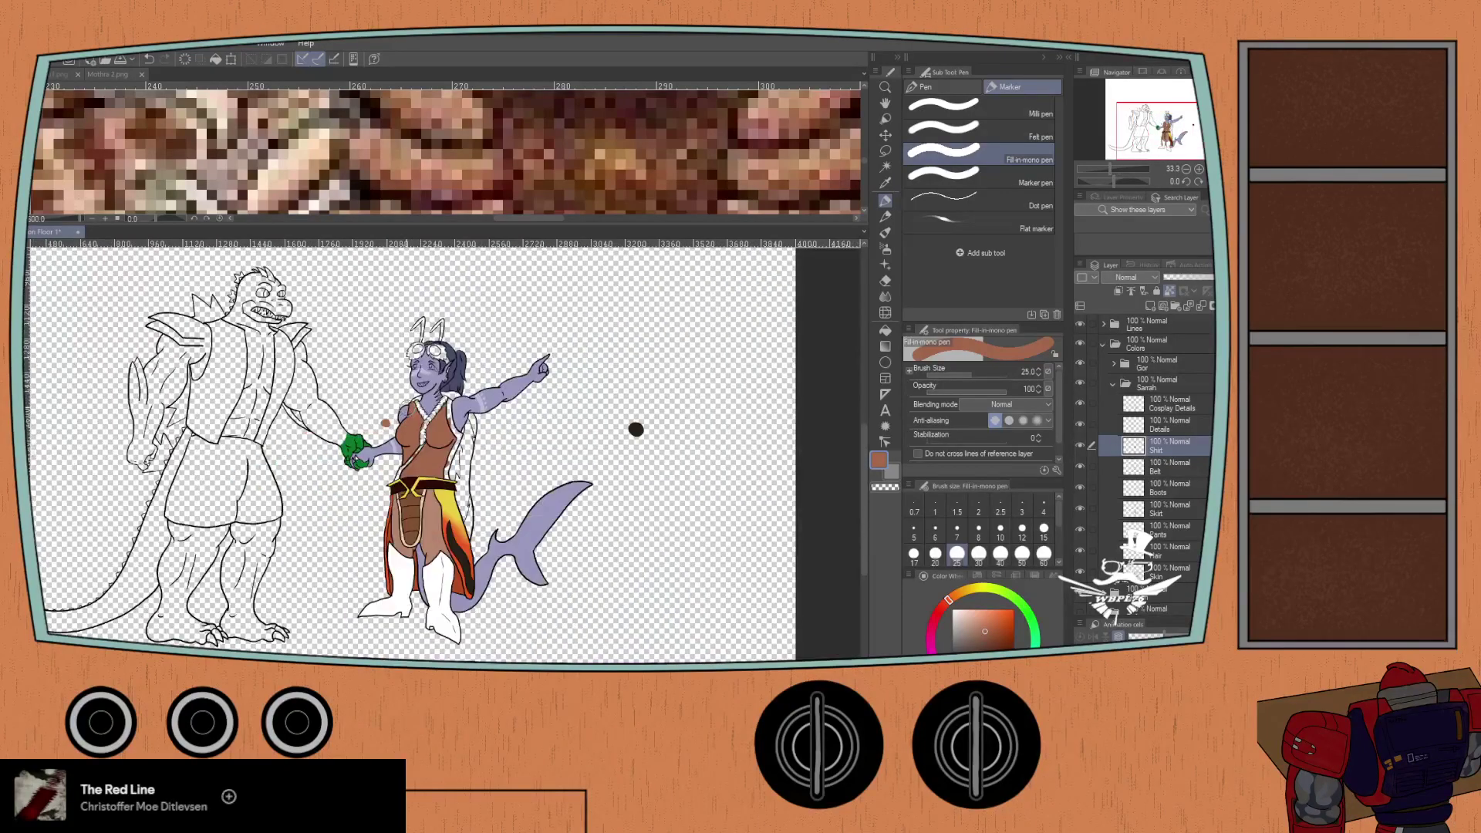
{"action": "left_click", "coordinate": [1022, 553]}
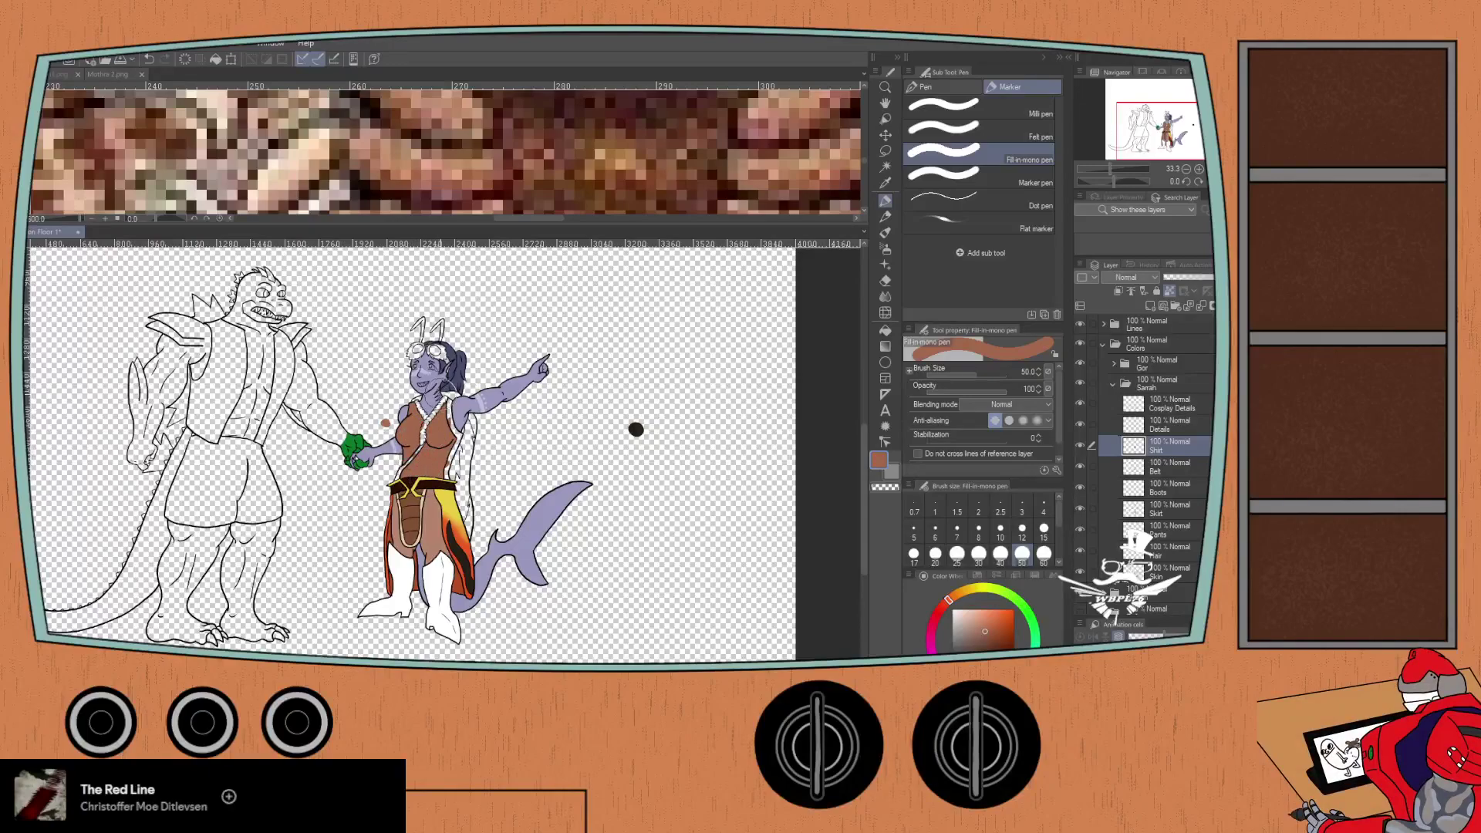
{"action": "scroll", "coordinate": [410, 463], "scroll_direction": "up", "scroll_amount": 5}
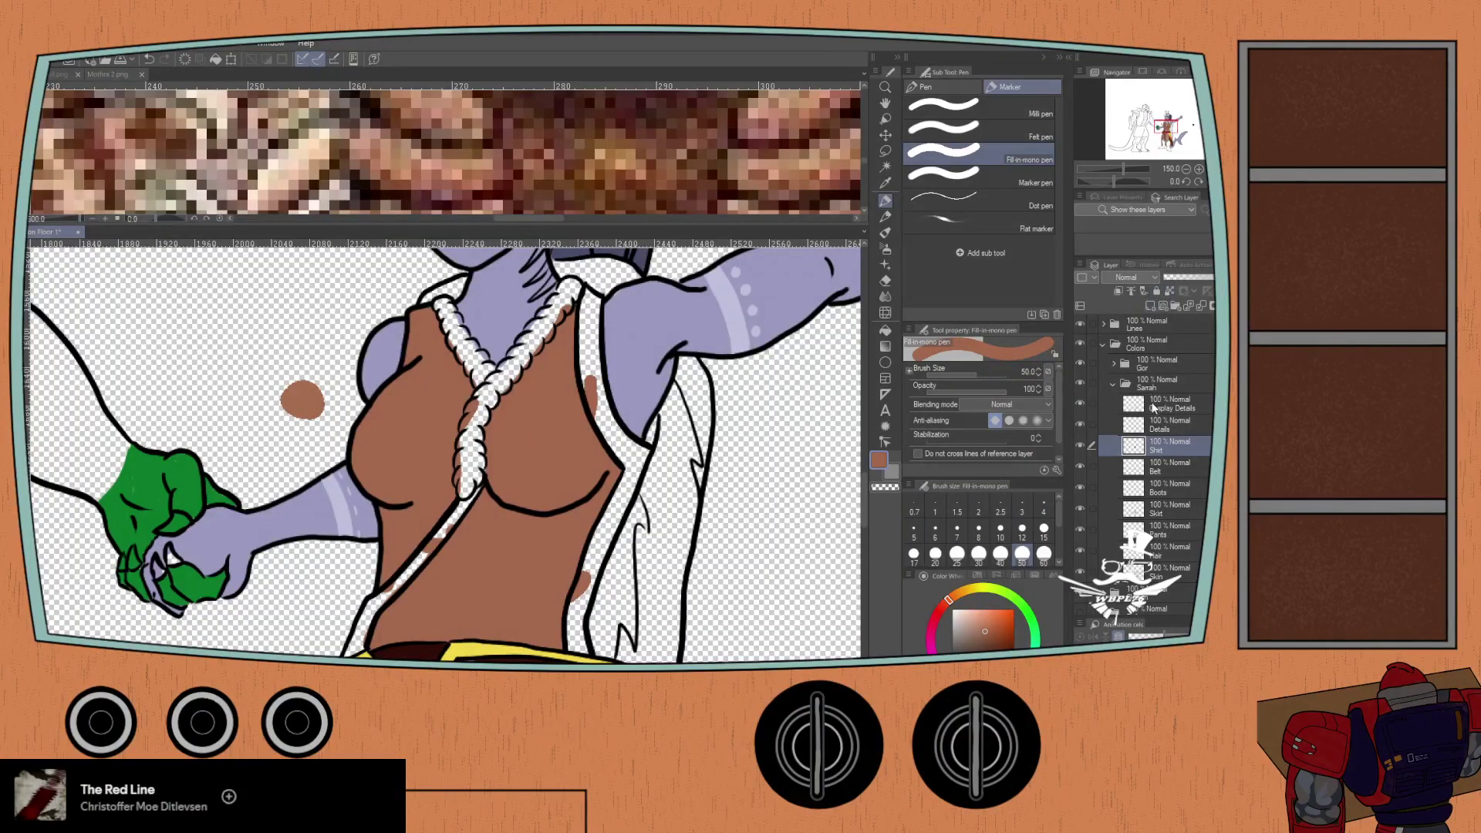
- Select the Cosplay Details layer, sample a pale pink from around Mothra's eyes in the reference, and return to the drawing with the pen
{"action": "left_click", "coordinate": [1153, 406]}
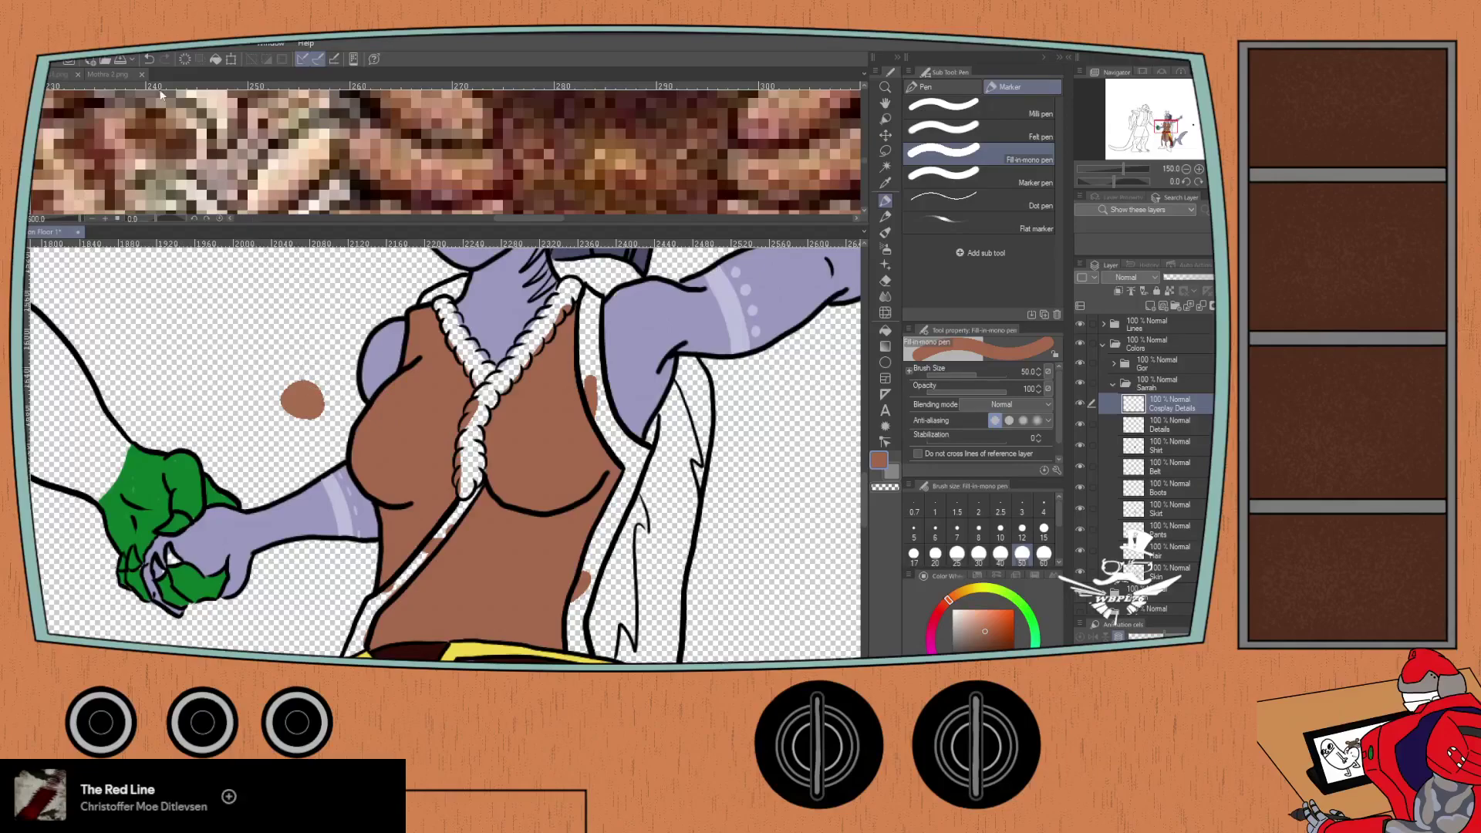
{"action": "scroll", "coordinate": [193, 124], "scroll_direction": "down", "scroll_amount": 8}
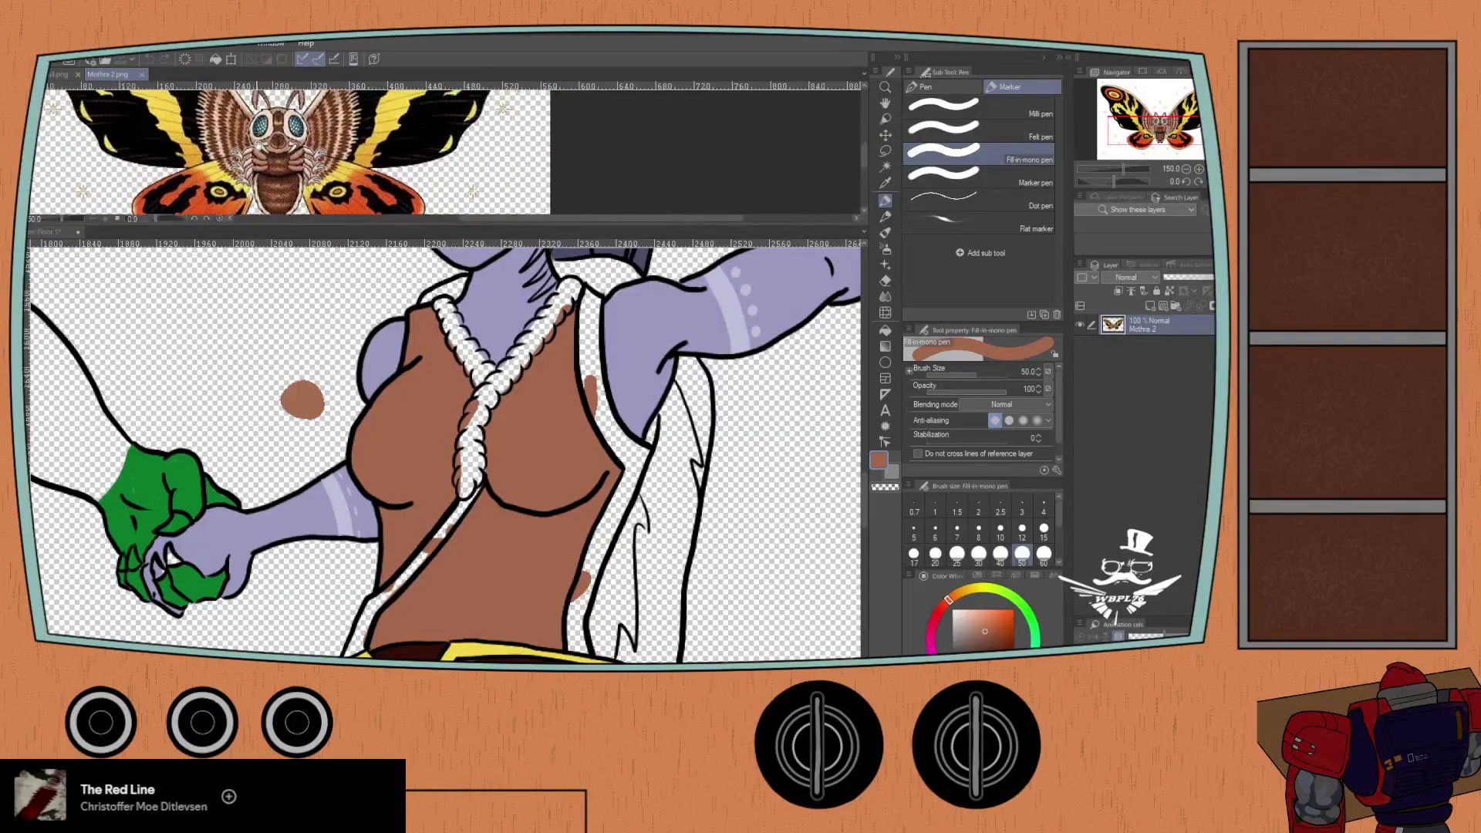
{"action": "scroll", "coordinate": [308, 178], "scroll_direction": "up", "scroll_amount": 5}
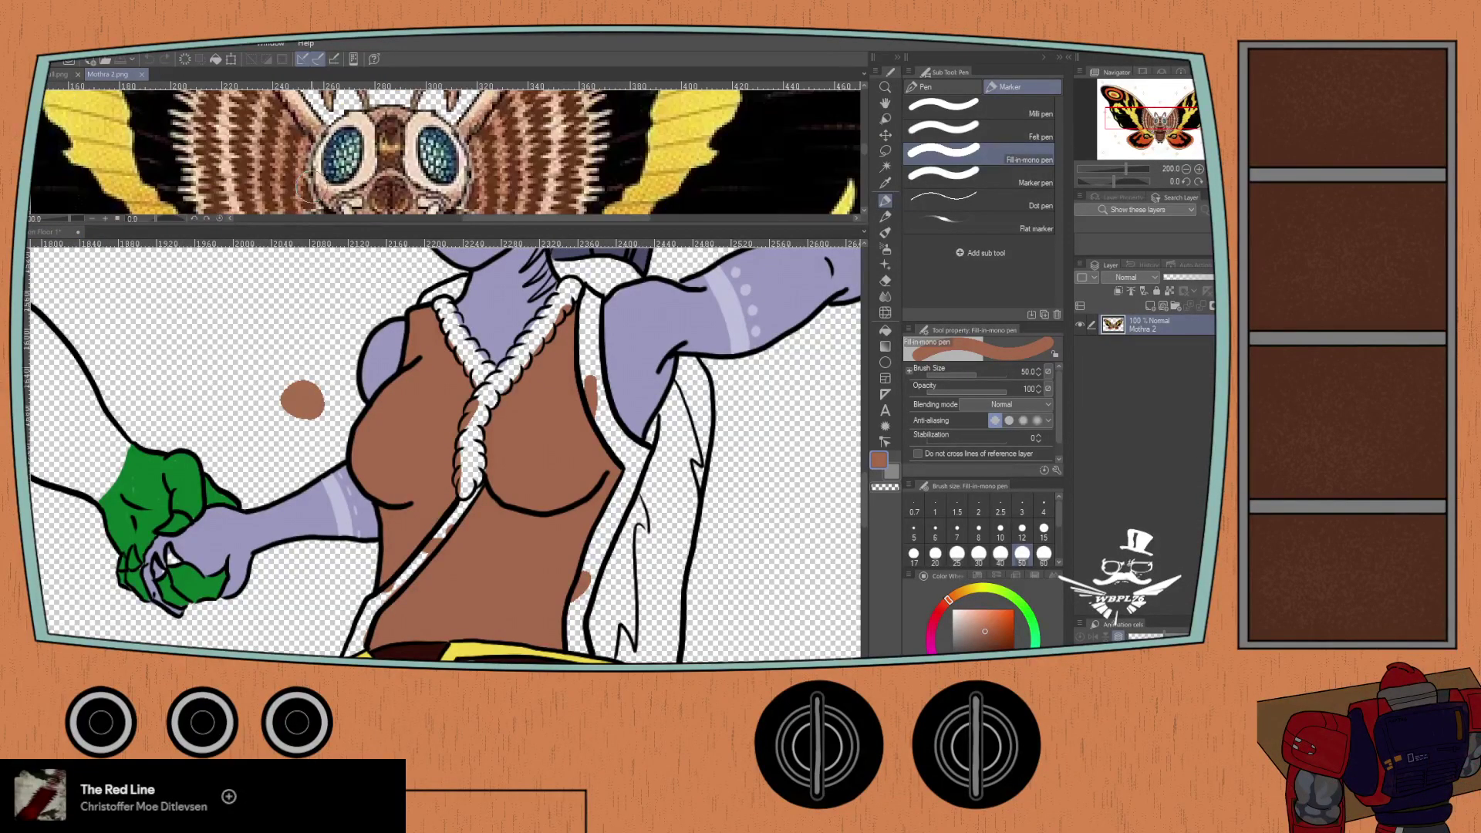
{"action": "key", "text": "i"}
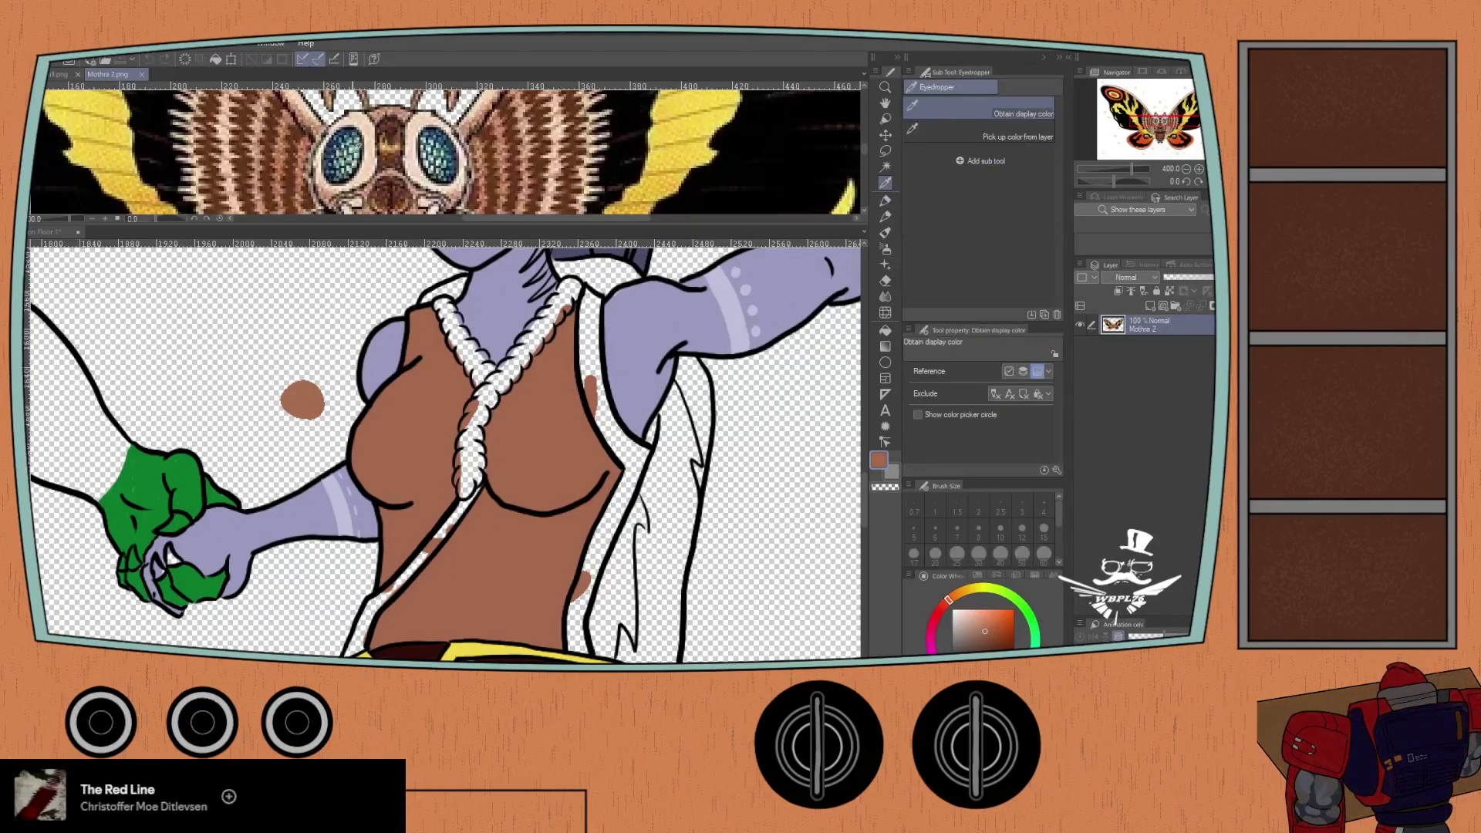
{"action": "scroll", "coordinate": [355, 142], "scroll_direction": "up", "scroll_amount": 3}
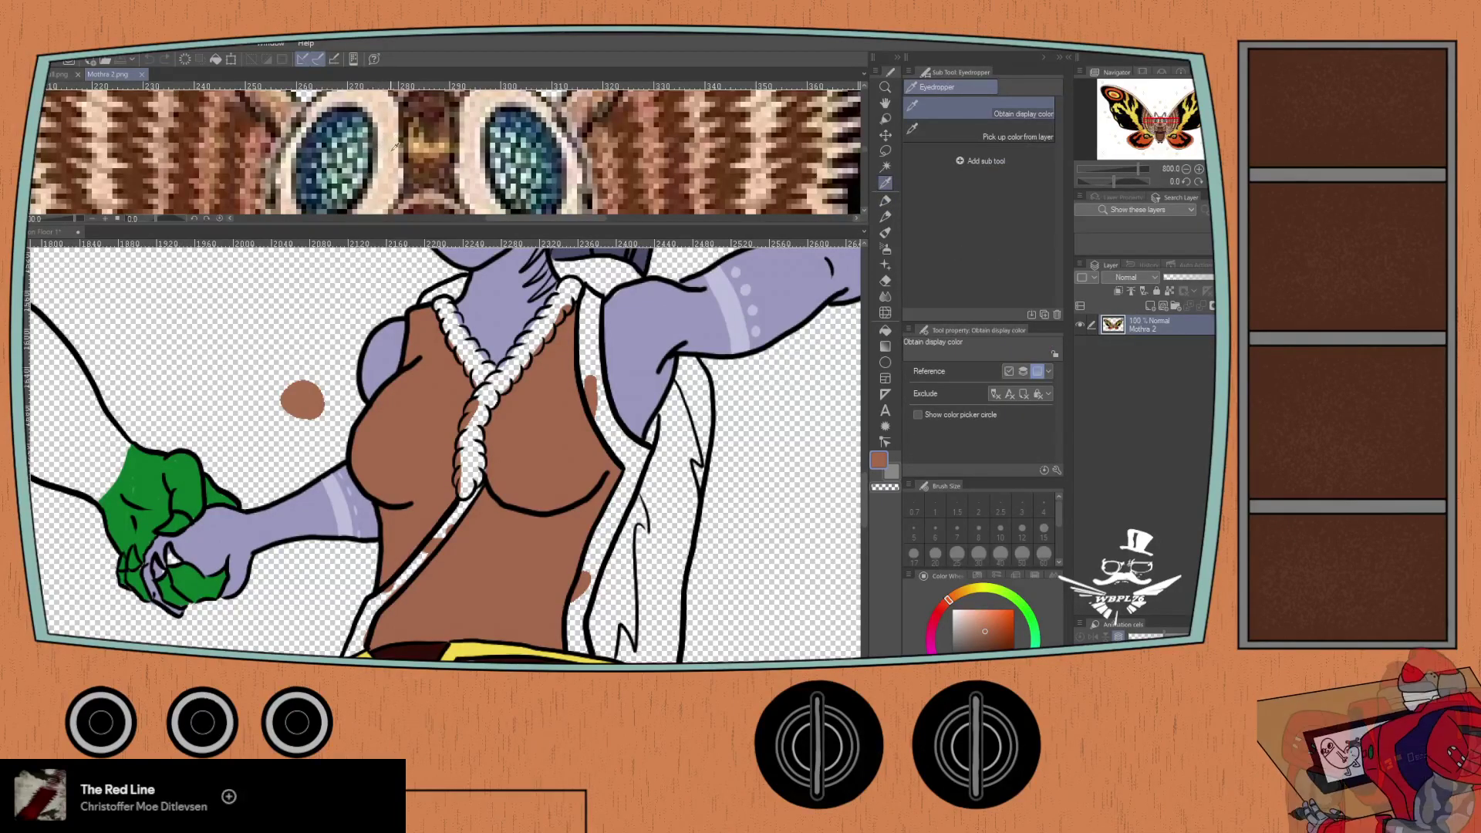
{"action": "scroll", "coordinate": [390, 146], "scroll_direction": "up", "scroll_amount": 2}
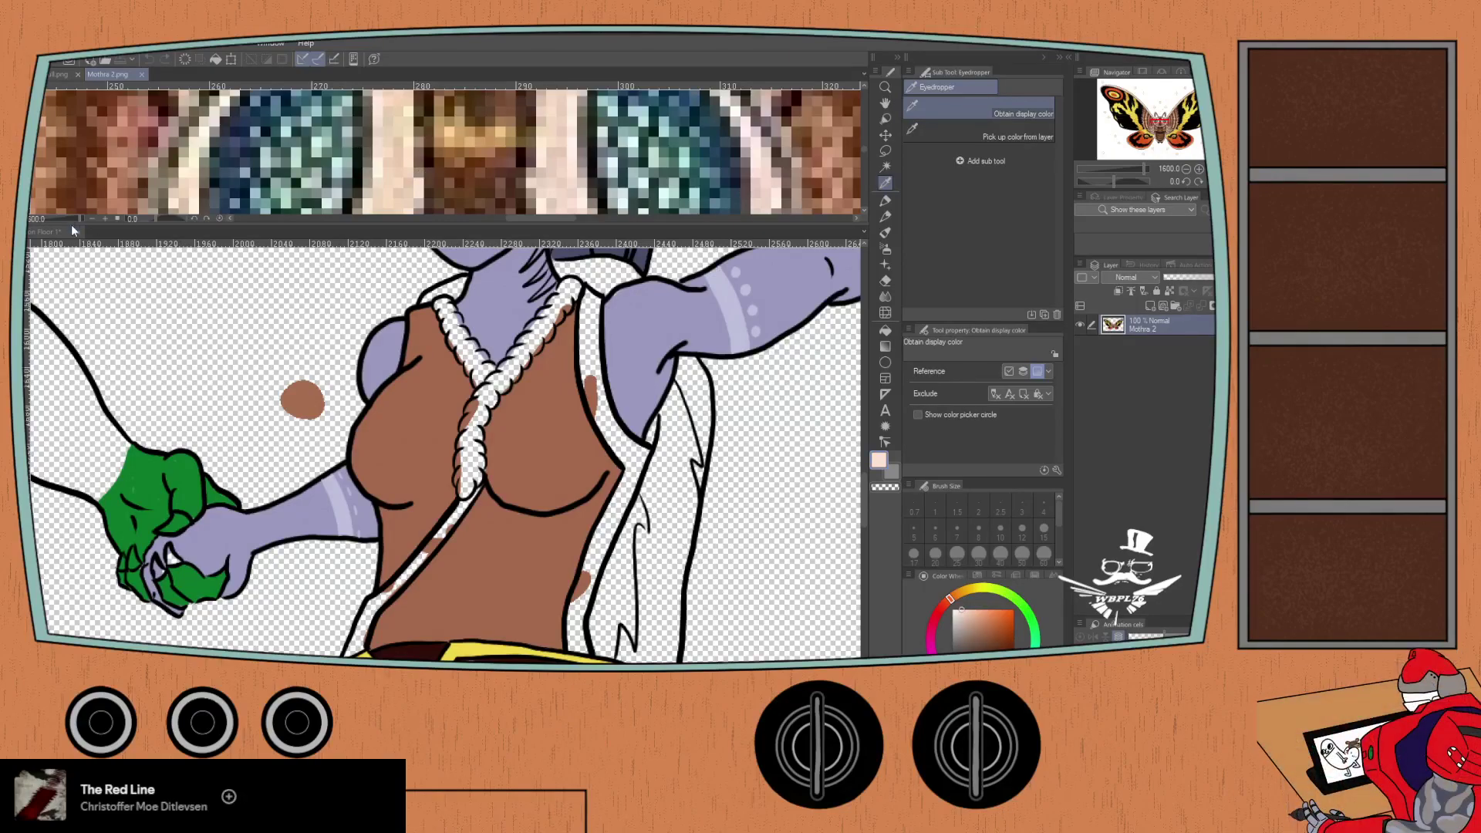
{"action": "scroll", "coordinate": [285, 154], "scroll_direction": "down", "scroll_amount": 8}
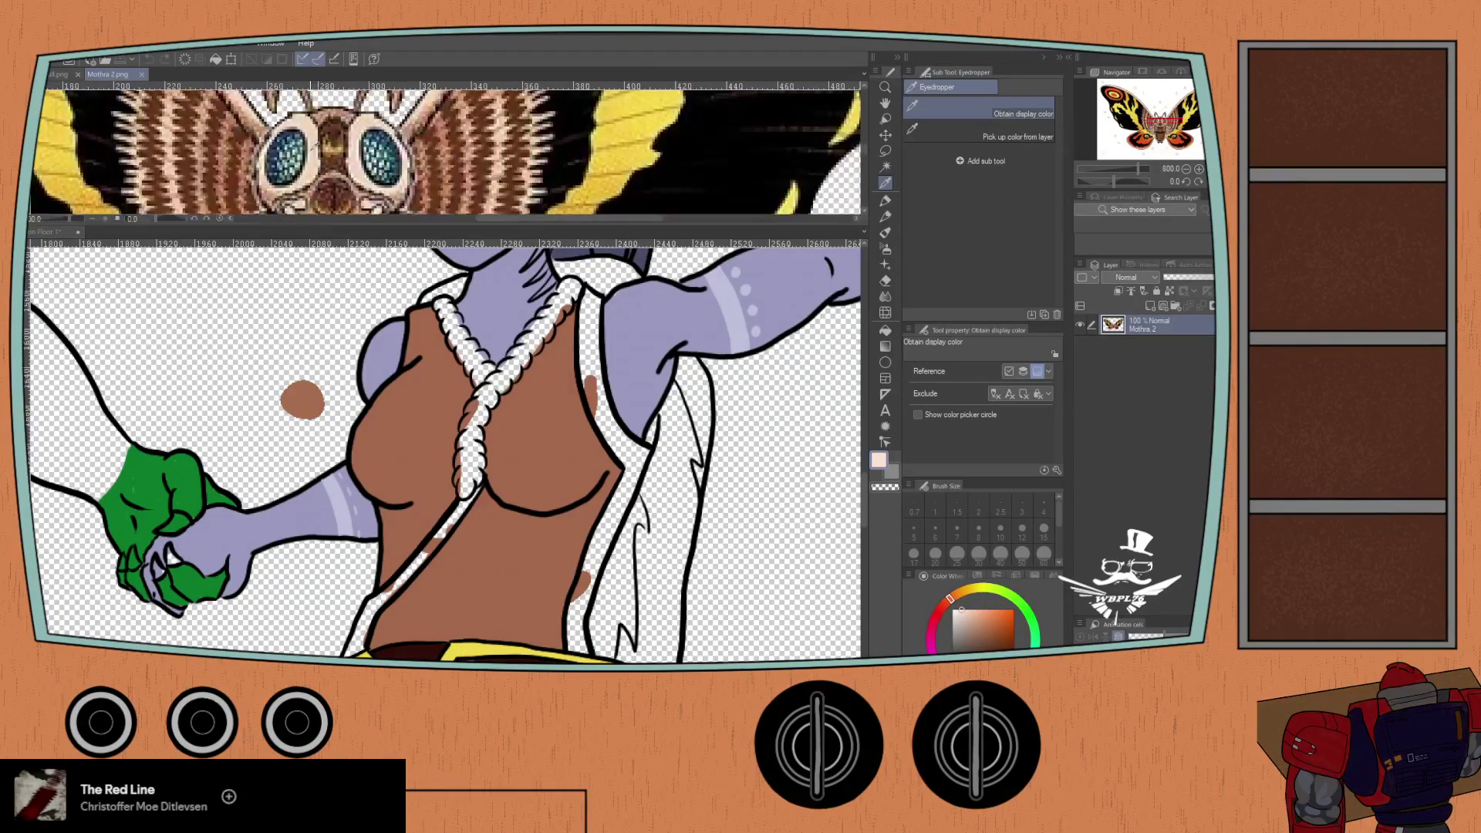
{"action": "left_click", "coordinate": [47, 240]}
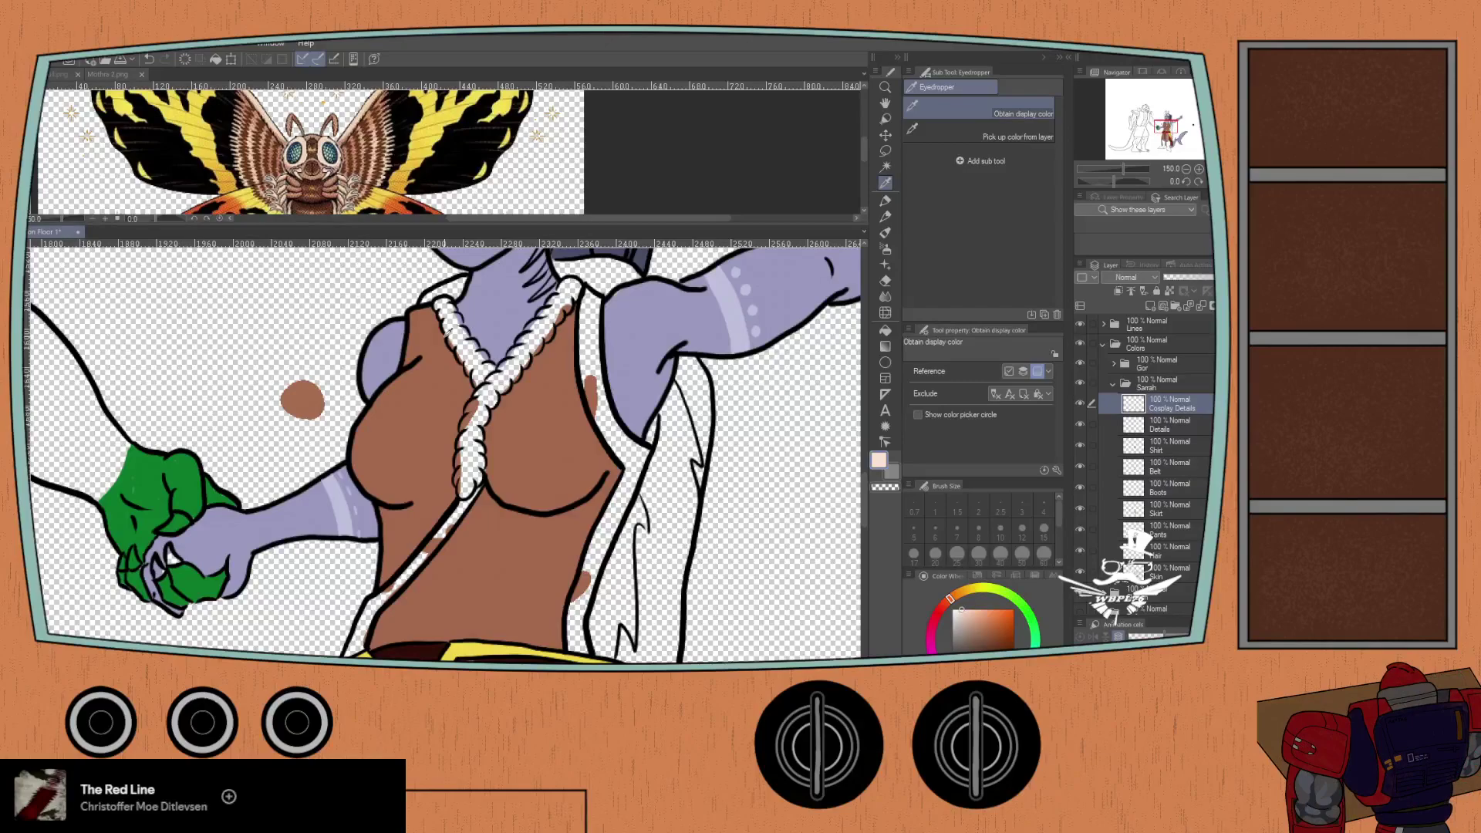
{"action": "key", "text": "p"}
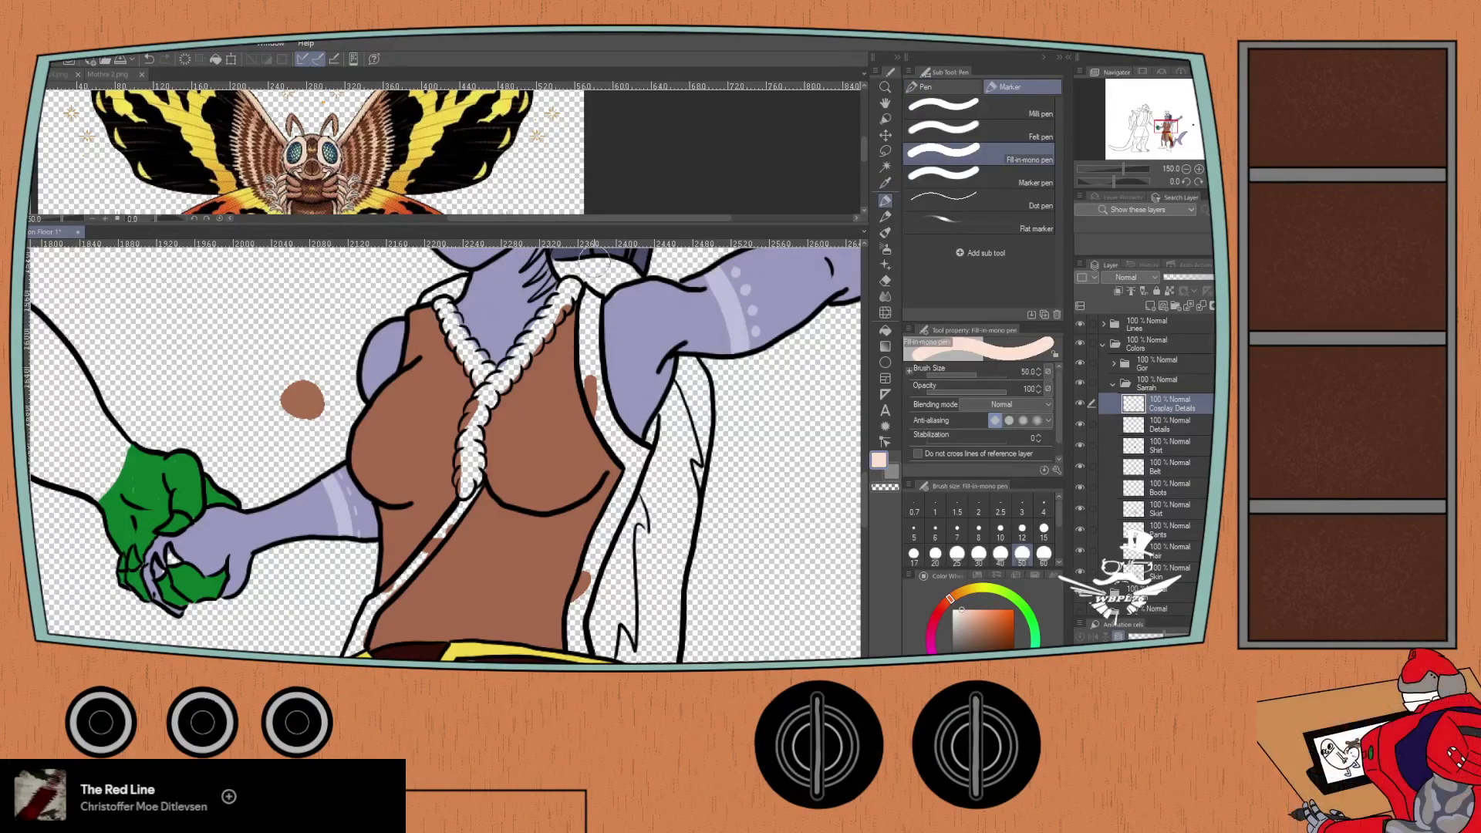
- Fill both upper strands of the shirt's braided neckline pale pink with the Milli pen at size 15
{"action": "left_click", "coordinate": [918, 117]}
{"action": "scroll", "coordinate": [467, 334], "scroll_direction": "up", "scroll_amount": 1}
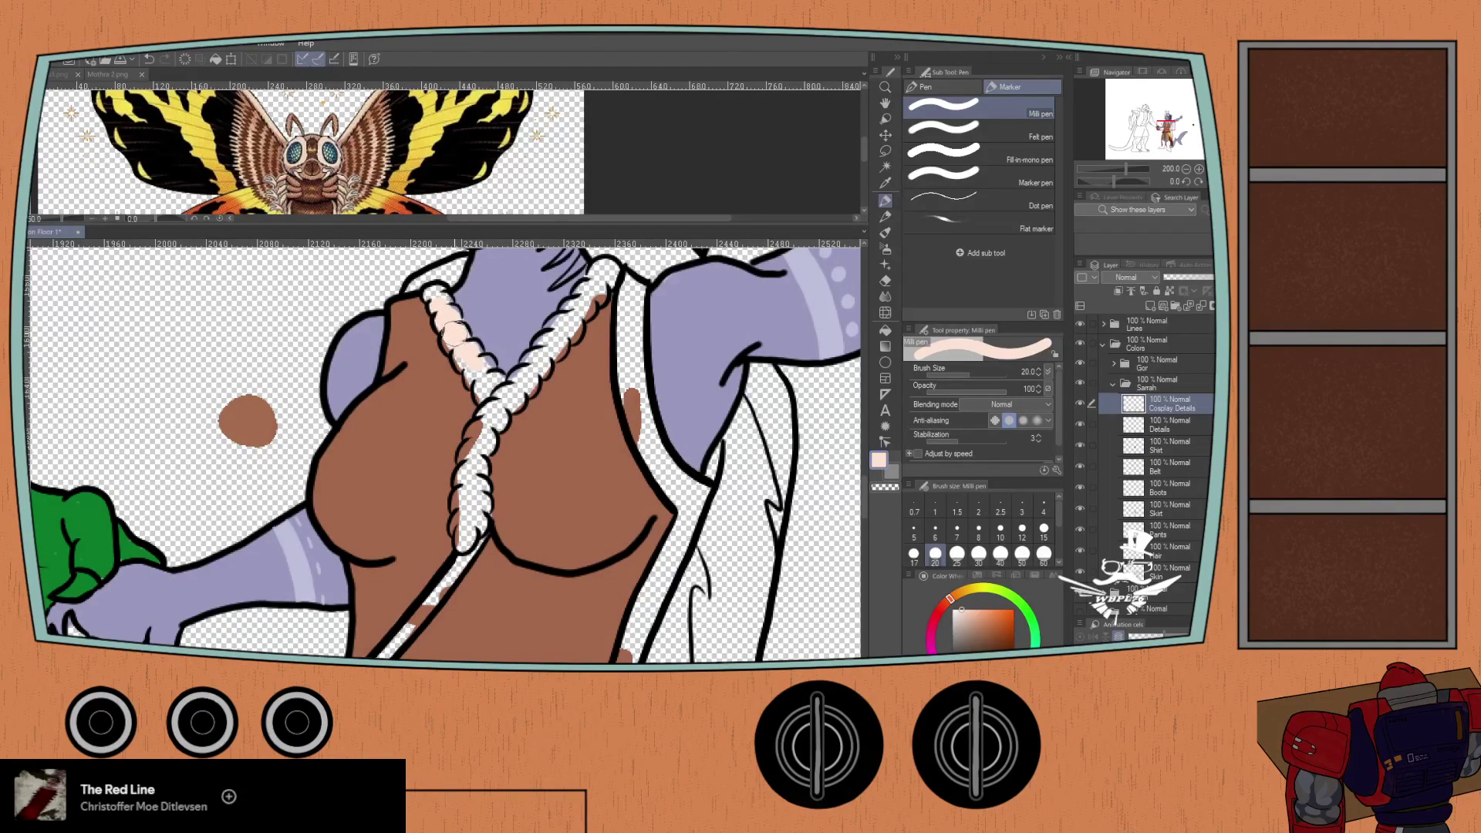
{"action": "left_click", "coordinate": [1043, 529]}
{"action": "key", "text": "ctrl+plus"}
{"action": "left_click_drag", "start_coordinate": [487, 282], "coordinate": [542, 491]}
{"action": "mouse_move", "coordinate": [472, 344]}
{"action": "left_mouse_down"}
{"action": "mouse_move", "coordinate": [515, 364]}
{"action": "mouse_move", "coordinate": [487, 384]}
{"action": "mouse_move", "coordinate": [475, 344]}
{"action": "mouse_move", "coordinate": [553, 499]}
{"action": "mouse_move", "coordinate": [559, 472]}
{"action": "mouse_move", "coordinate": [582, 466]}
{"action": "mouse_move", "coordinate": [541, 430]}
{"action": "mouse_move", "coordinate": [568, 488]}
{"action": "mouse_move", "coordinate": [560, 449]}
{"action": "left_mouse_up"}
{"action": "mouse_move", "coordinate": [559, 449]}
{"action": "left_mouse_down"}
{"action": "mouse_move", "coordinate": [551, 486]}
{"action": "mouse_move", "coordinate": [586, 455]}
{"action": "mouse_move", "coordinate": [643, 440]}
{"action": "mouse_move", "coordinate": [663, 455]}
{"action": "mouse_move", "coordinate": [651, 474]}
{"action": "mouse_move", "coordinate": [681, 424]}
{"action": "mouse_move", "coordinate": [667, 413]}
{"action": "mouse_move", "coordinate": [688, 381]}
{"action": "mouse_move", "coordinate": [677, 378]}
{"action": "mouse_move", "coordinate": [712, 378]}
{"action": "mouse_move", "coordinate": [653, 495]}
{"action": "left_mouse_up"}
{"action": "mouse_move", "coordinate": [679, 433]}
{"action": "left_mouse_down"}
{"action": "mouse_move", "coordinate": [645, 449]}
{"action": "mouse_move", "coordinate": [671, 429]}
{"action": "mouse_move", "coordinate": [661, 445]}
{"action": "mouse_move", "coordinate": [682, 440]}
{"action": "mouse_move", "coordinate": [677, 468]}
{"action": "mouse_move", "coordinate": [722, 399]}
{"action": "mouse_move", "coordinate": [677, 409]}
{"action": "mouse_move", "coordinate": [706, 391]}
{"action": "mouse_move", "coordinate": [671, 422]}
{"action": "mouse_move", "coordinate": [744, 324]}
{"action": "mouse_move", "coordinate": [759, 326]}
{"action": "mouse_move", "coordinate": [765, 340]}
{"action": "mouse_move", "coordinate": [721, 380]}
{"action": "left_mouse_up"}
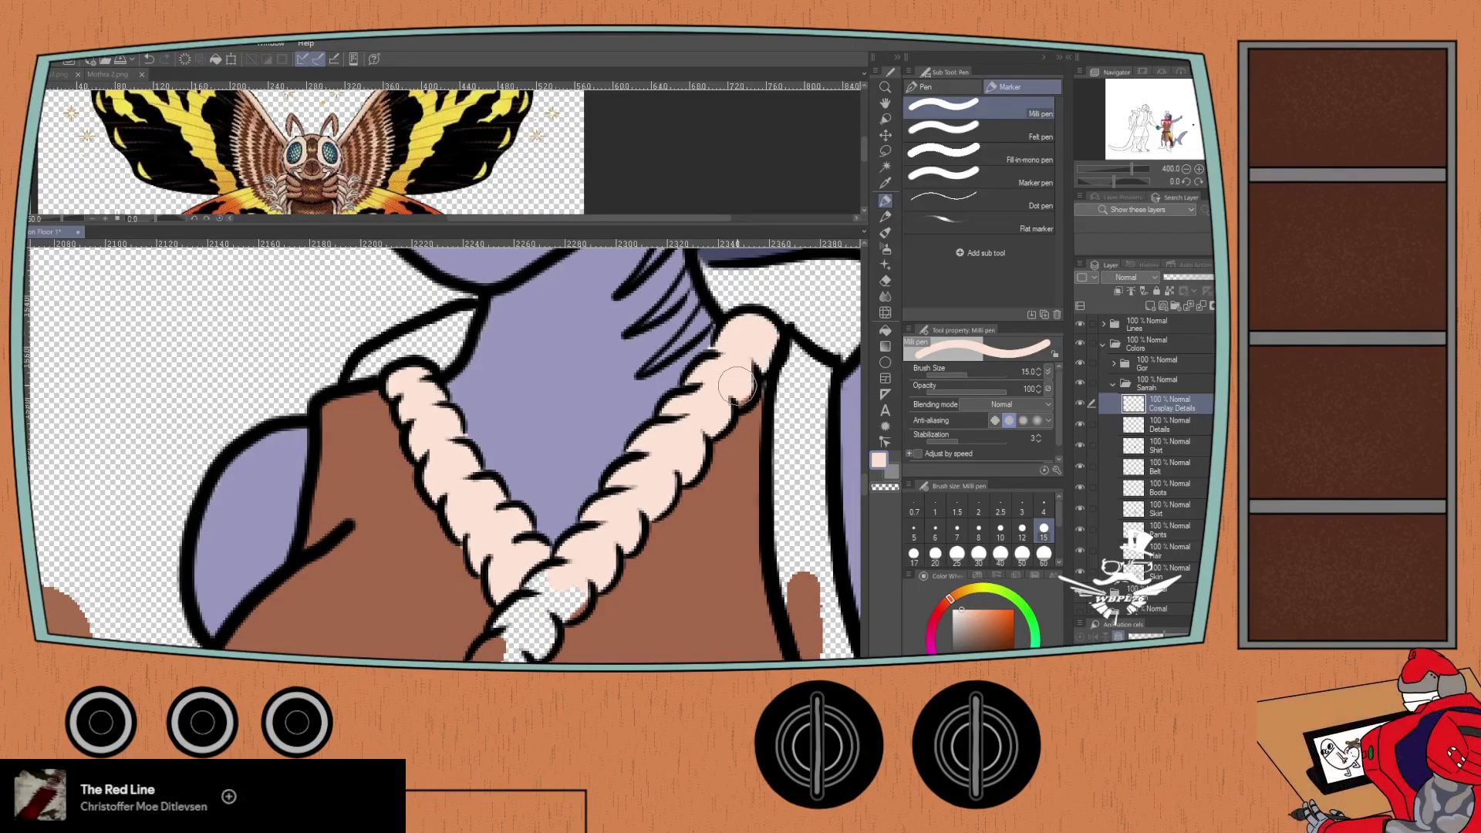
{"action": "mouse_move", "coordinate": [644, 483]}
{"action": "left_mouse_down"}
{"action": "mouse_move", "coordinate": [683, 401]}
{"action": "mouse_move", "coordinate": [621, 481]}
{"action": "left_mouse_up"}
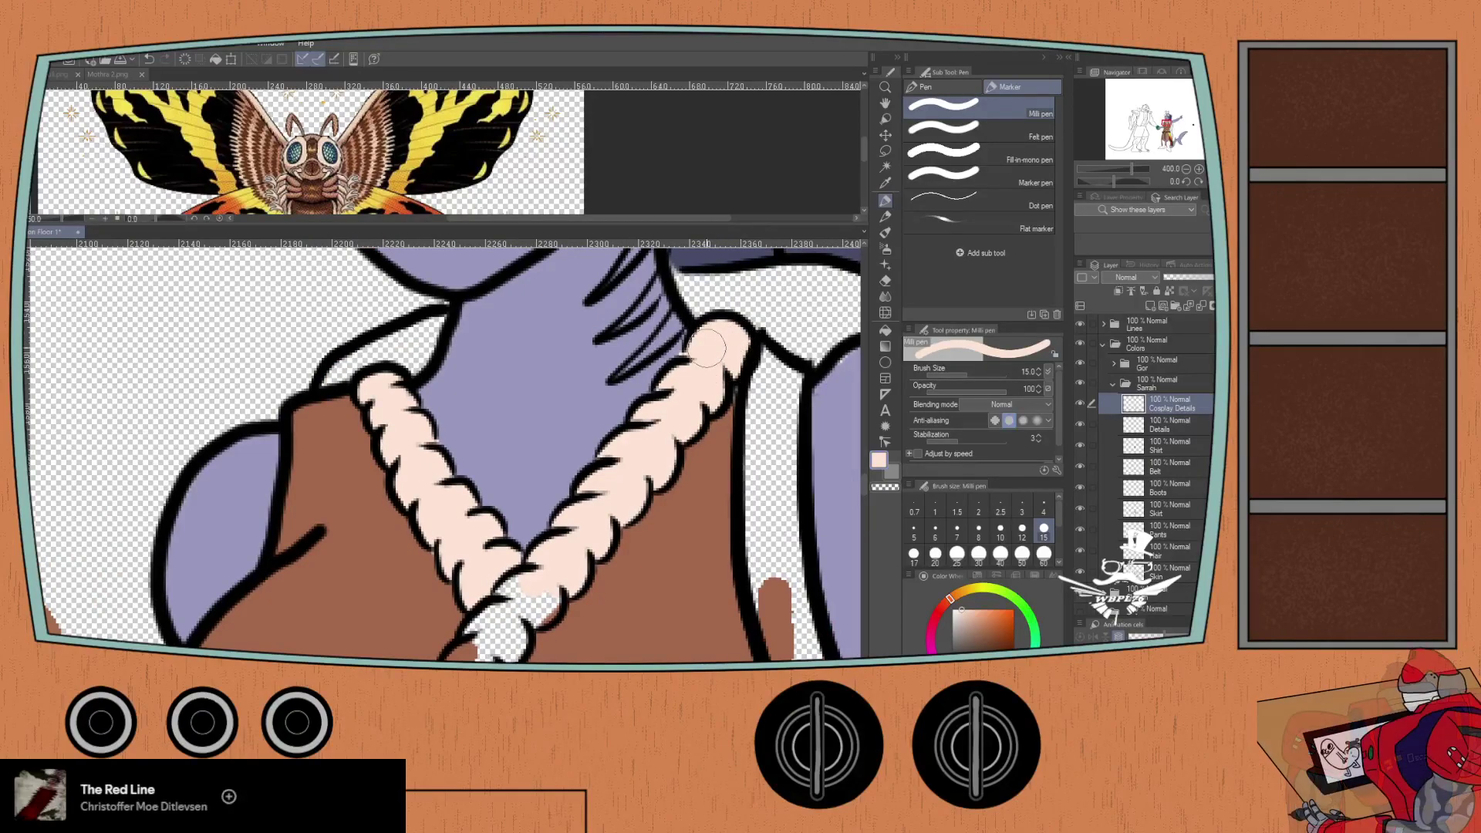
{"action": "left_click", "coordinate": [1103, 325]}
{"action": "left_click", "coordinate": [1113, 362]}
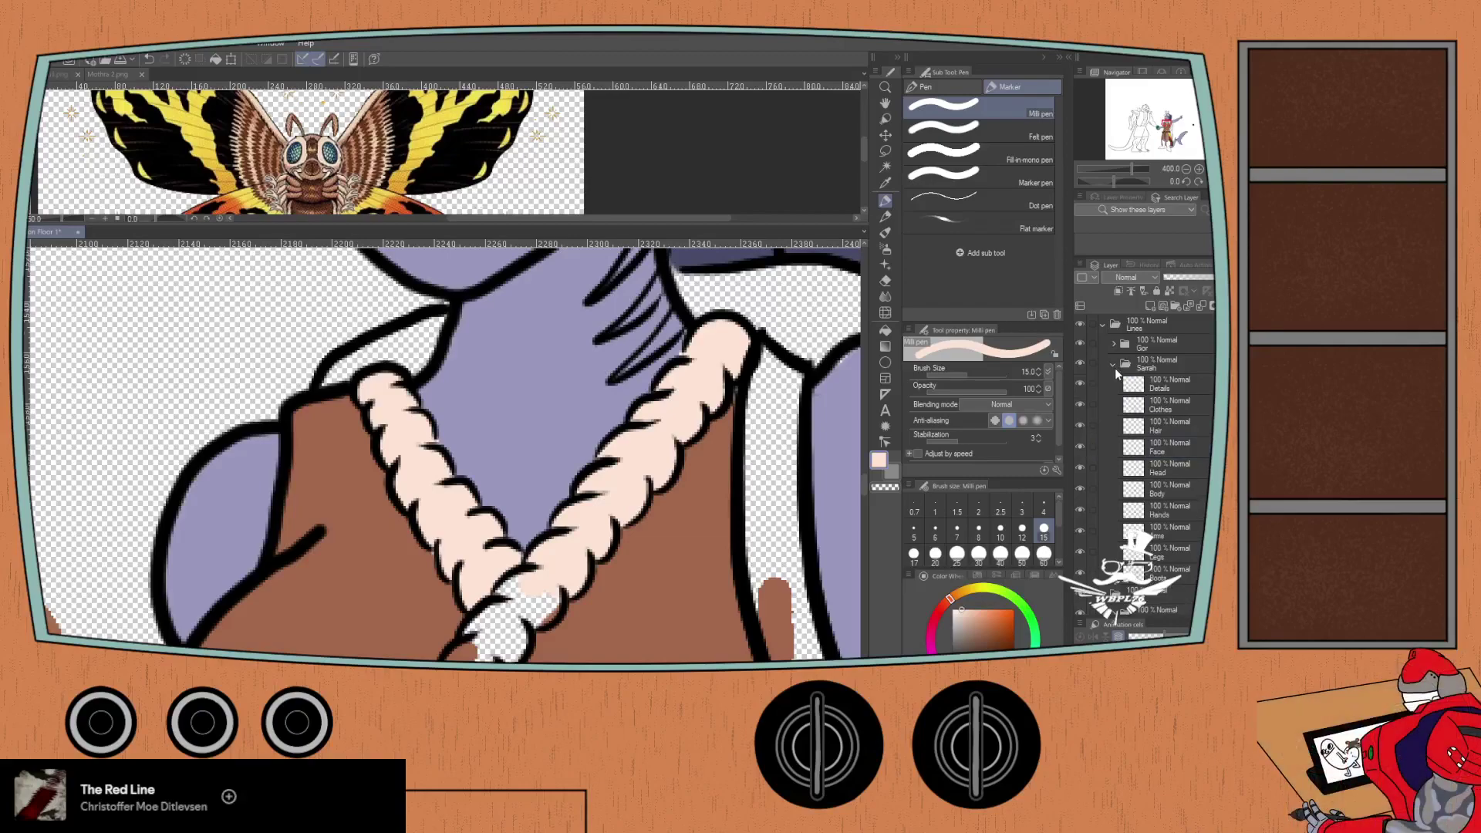
{"action": "left_click", "coordinate": [1153, 404]}
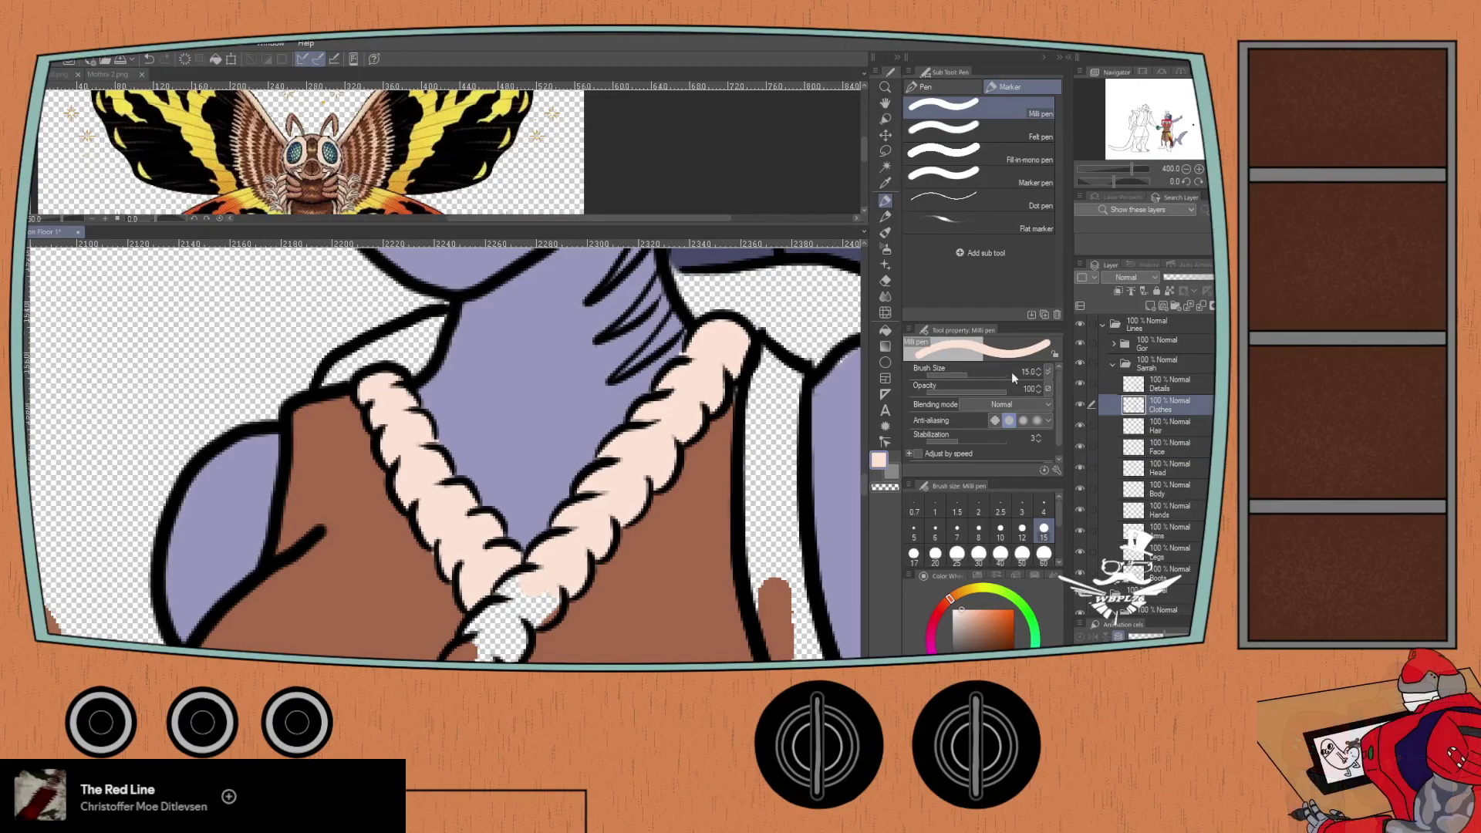
{"action": "key", "text": "e"}
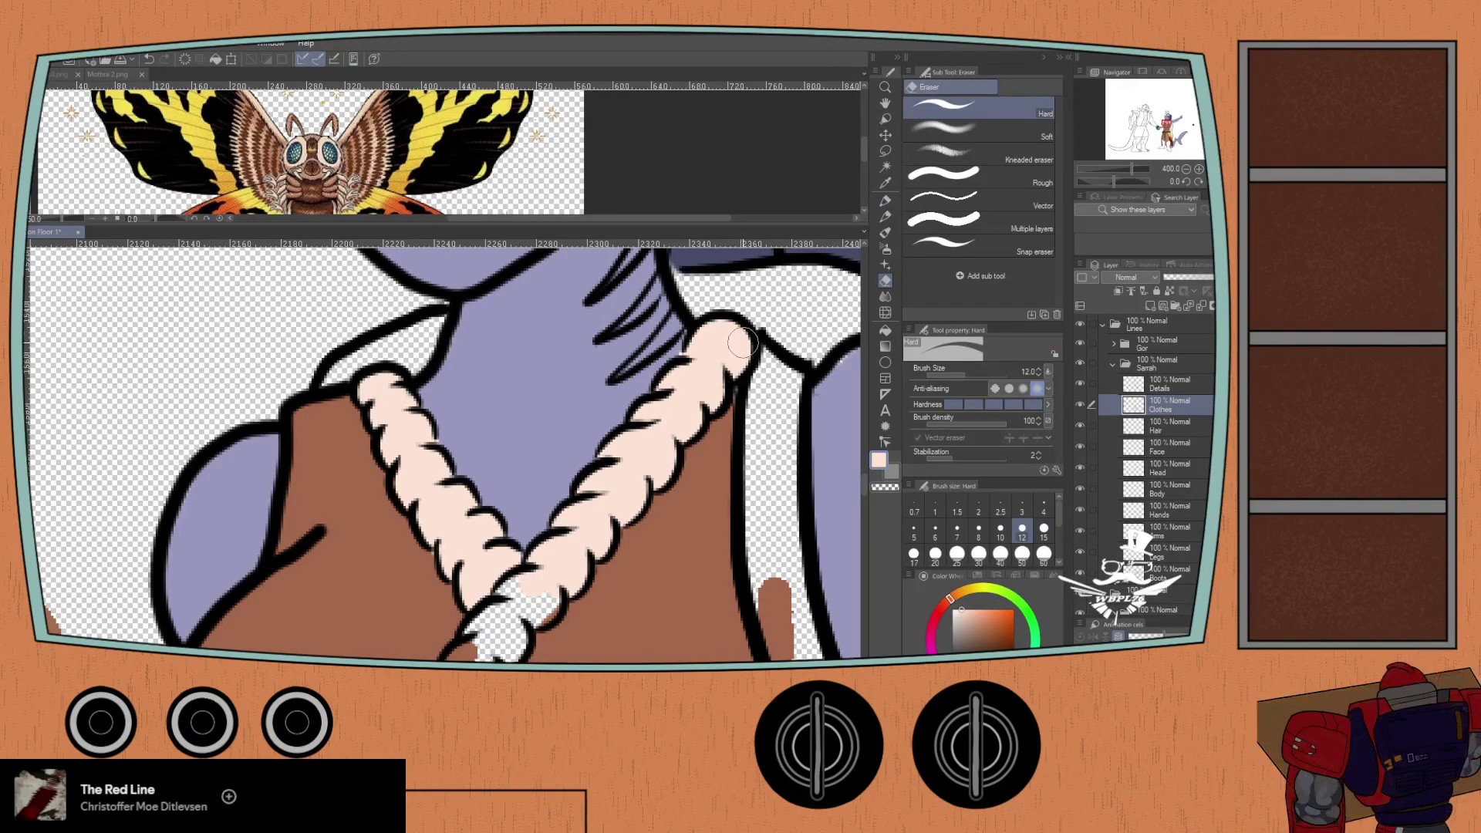
{"action": "left_click", "coordinate": [1114, 362]}
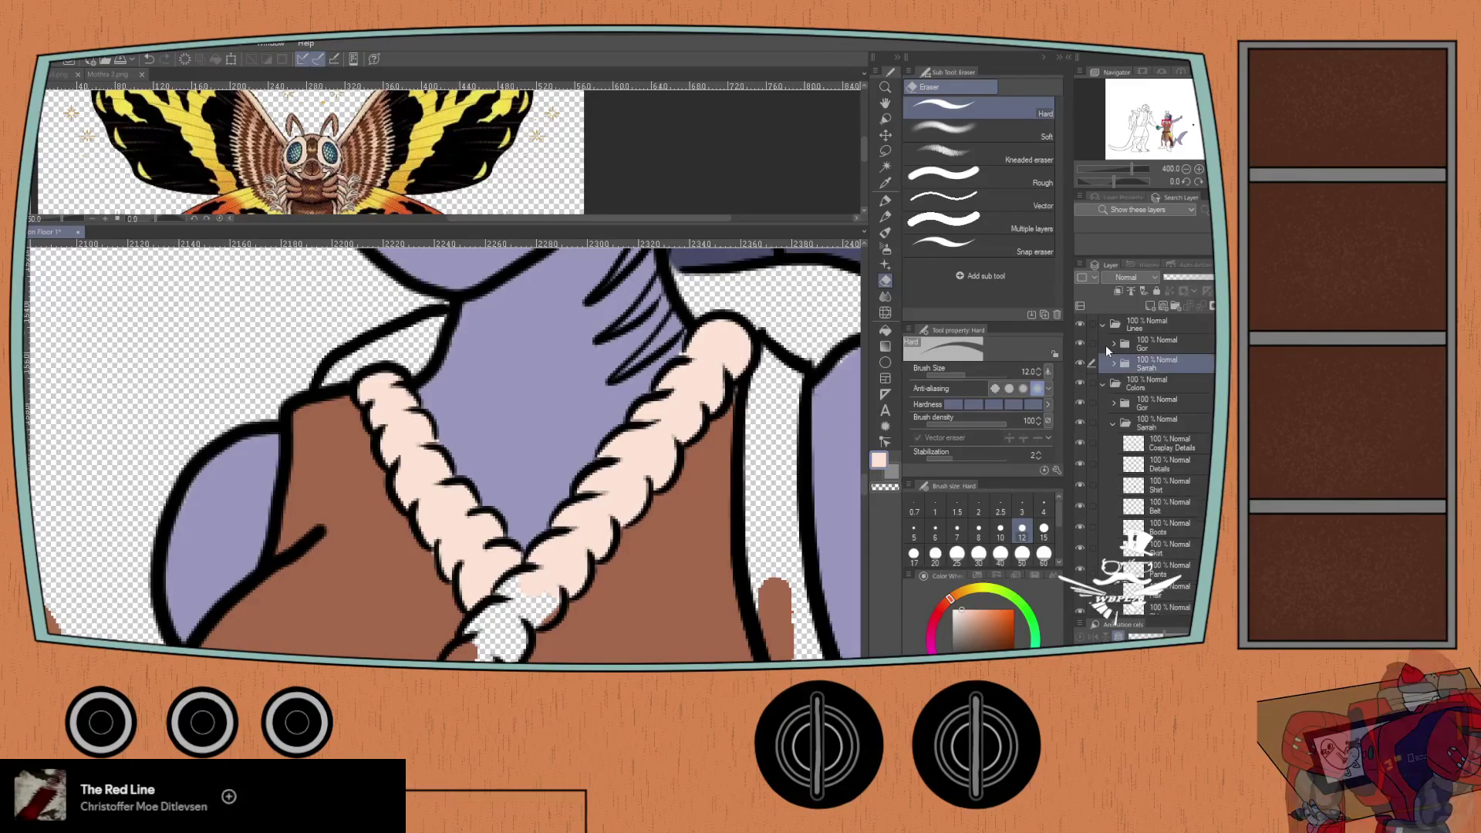
{"action": "left_click", "coordinate": [1102, 324]}
{"action": "left_click", "coordinate": [1157, 404]}
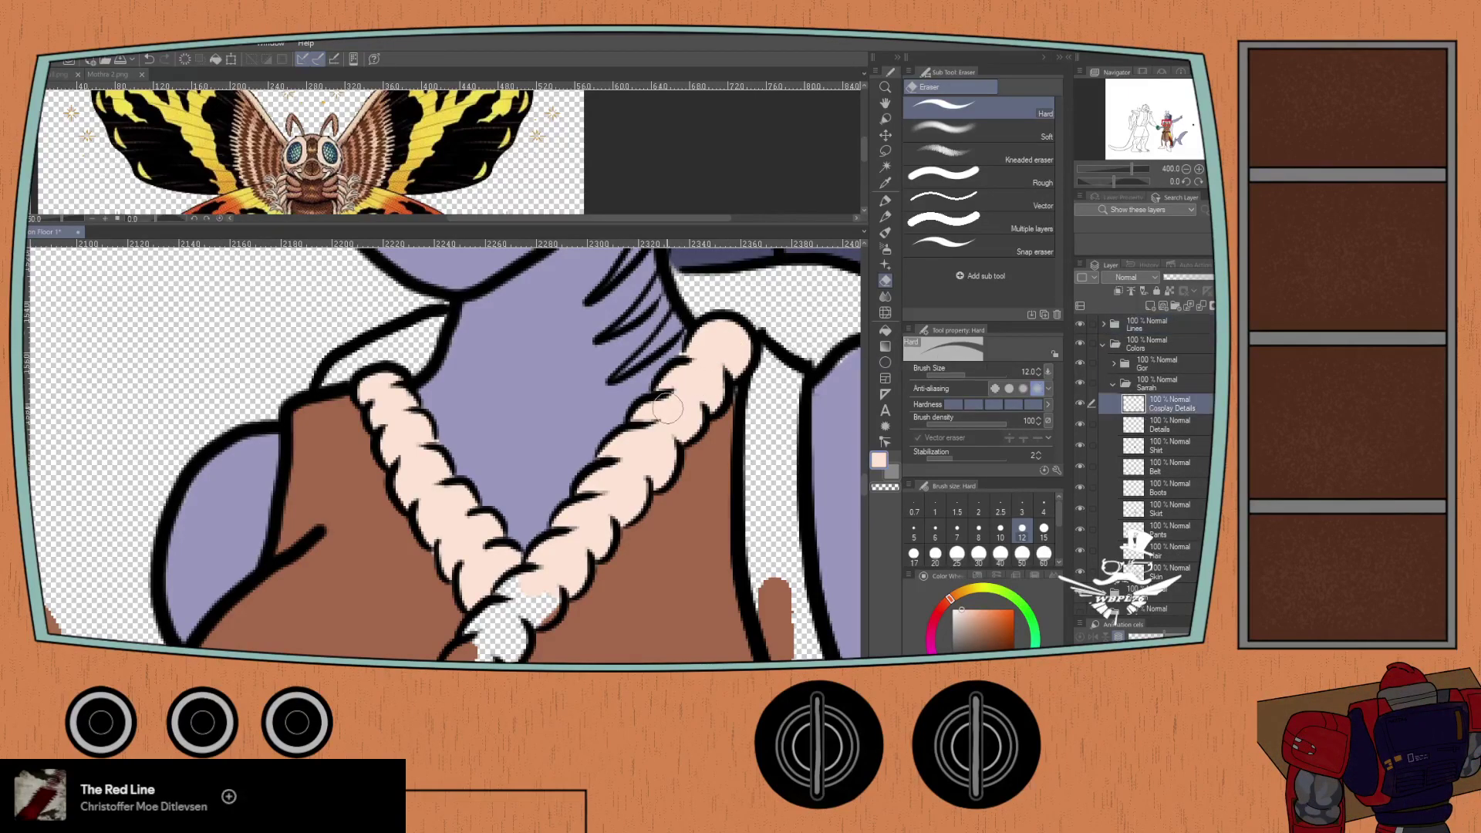
- Fill the crossing and hanging end of the neckline braid pale pink with the Milli pen at size 15
{"action": "key", "text": "p"}
{"action": "left_click_drag", "start_coordinate": [624, 468], "coordinate": [679, 353]}
{"action": "mouse_move", "coordinate": [600, 475]}
{"action": "left_mouse_down"}
{"action": "mouse_move", "coordinate": [565, 483]}
{"action": "mouse_move", "coordinate": [530, 527]}
{"action": "mouse_move", "coordinate": [562, 514]}
{"action": "mouse_move", "coordinate": [542, 437]}
{"action": "left_mouse_up"}
{"action": "mouse_move", "coordinate": [571, 385]}
{"action": "left_mouse_down"}
{"action": "mouse_move", "coordinate": [524, 472]}
{"action": "mouse_move", "coordinate": [568, 427]}
{"action": "mouse_move", "coordinate": [570, 444]}
{"action": "mouse_move", "coordinate": [516, 540]}
{"action": "left_mouse_up"}
{"action": "scroll", "coordinate": [517, 542], "scroll_direction": "down", "scroll_amount": 2}
{"action": "mouse_move", "coordinate": [529, 472]}
{"action": "left_mouse_down"}
{"action": "mouse_move", "coordinate": [563, 503]}
{"action": "mouse_move", "coordinate": [529, 580]}
{"action": "mouse_move", "coordinate": [544, 488]}
{"action": "mouse_move", "coordinate": [527, 536]}
{"action": "mouse_move", "coordinate": [525, 494]}
{"action": "mouse_move", "coordinate": [512, 497]}
{"action": "mouse_move", "coordinate": [517, 549]}
{"action": "left_mouse_up"}
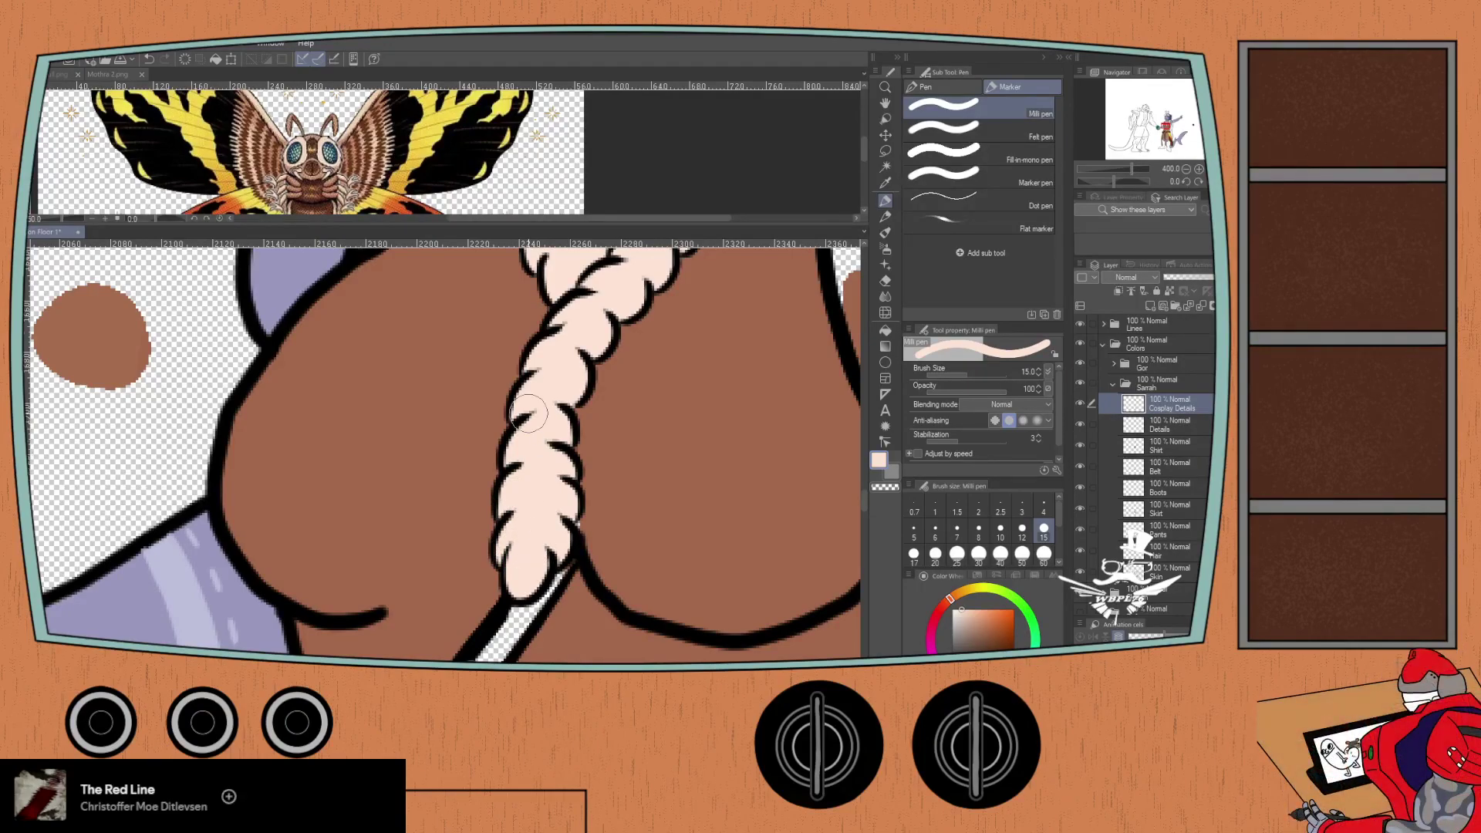
- Sample the shirt's reddish brown and return to the Shirt layer with the Milli pen
{"action": "key", "text": "alt"}
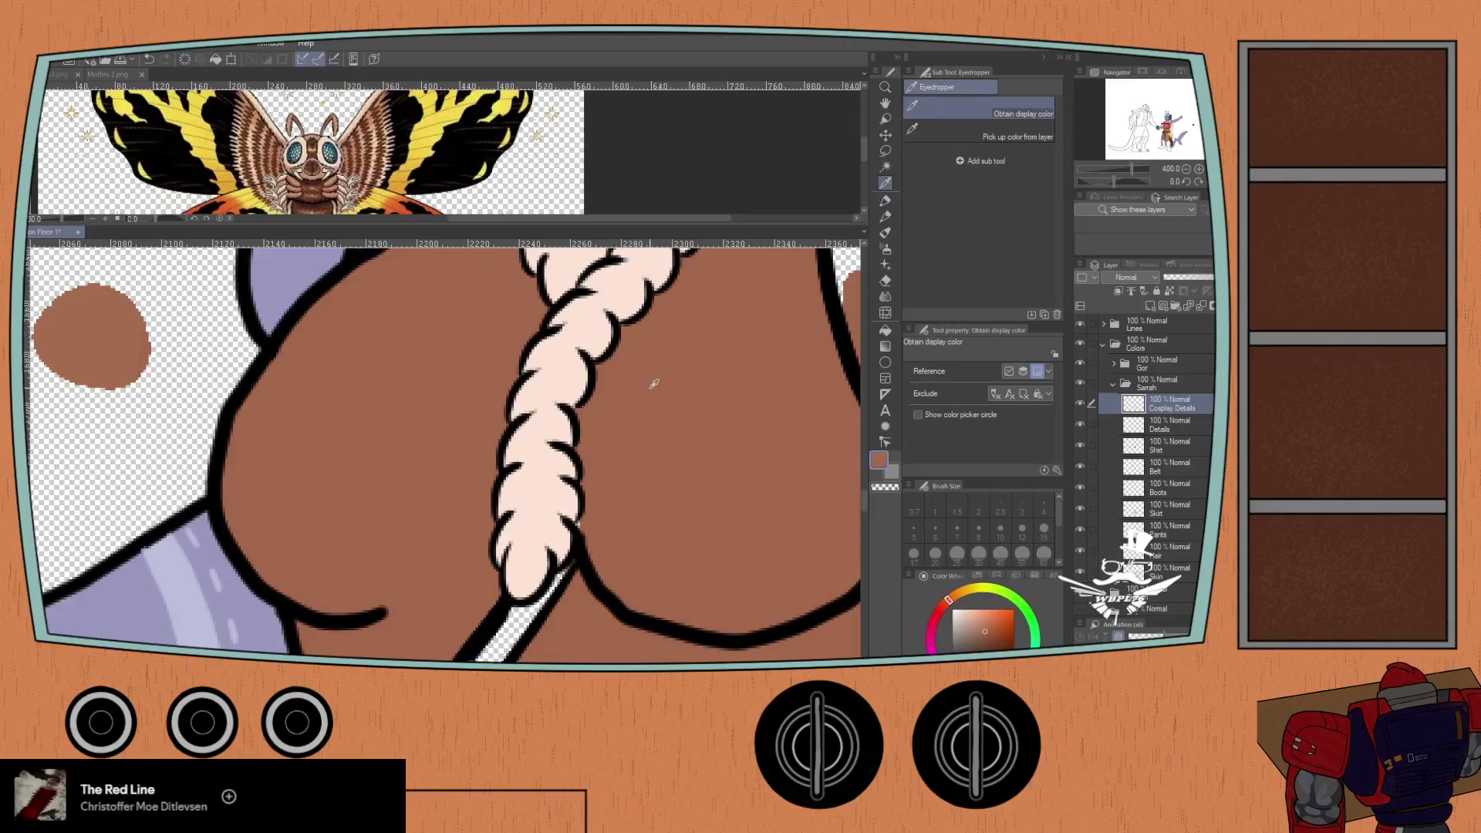
{"action": "left_click", "coordinate": [1152, 451]}
{"action": "key", "text": "p"}
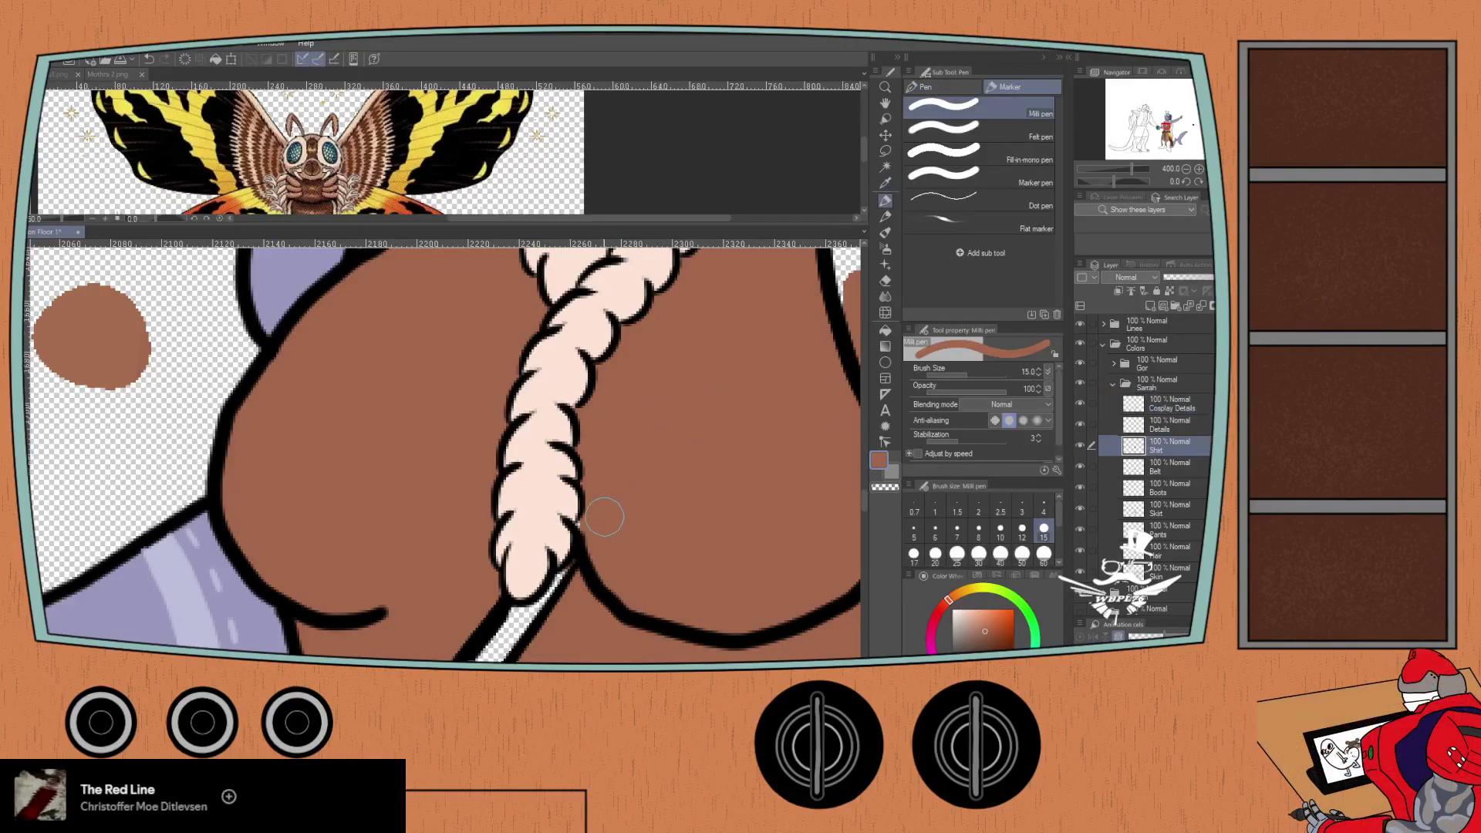
{"action": "scroll", "coordinate": [415, 447], "scroll_direction": "down", "scroll_amount": 4}
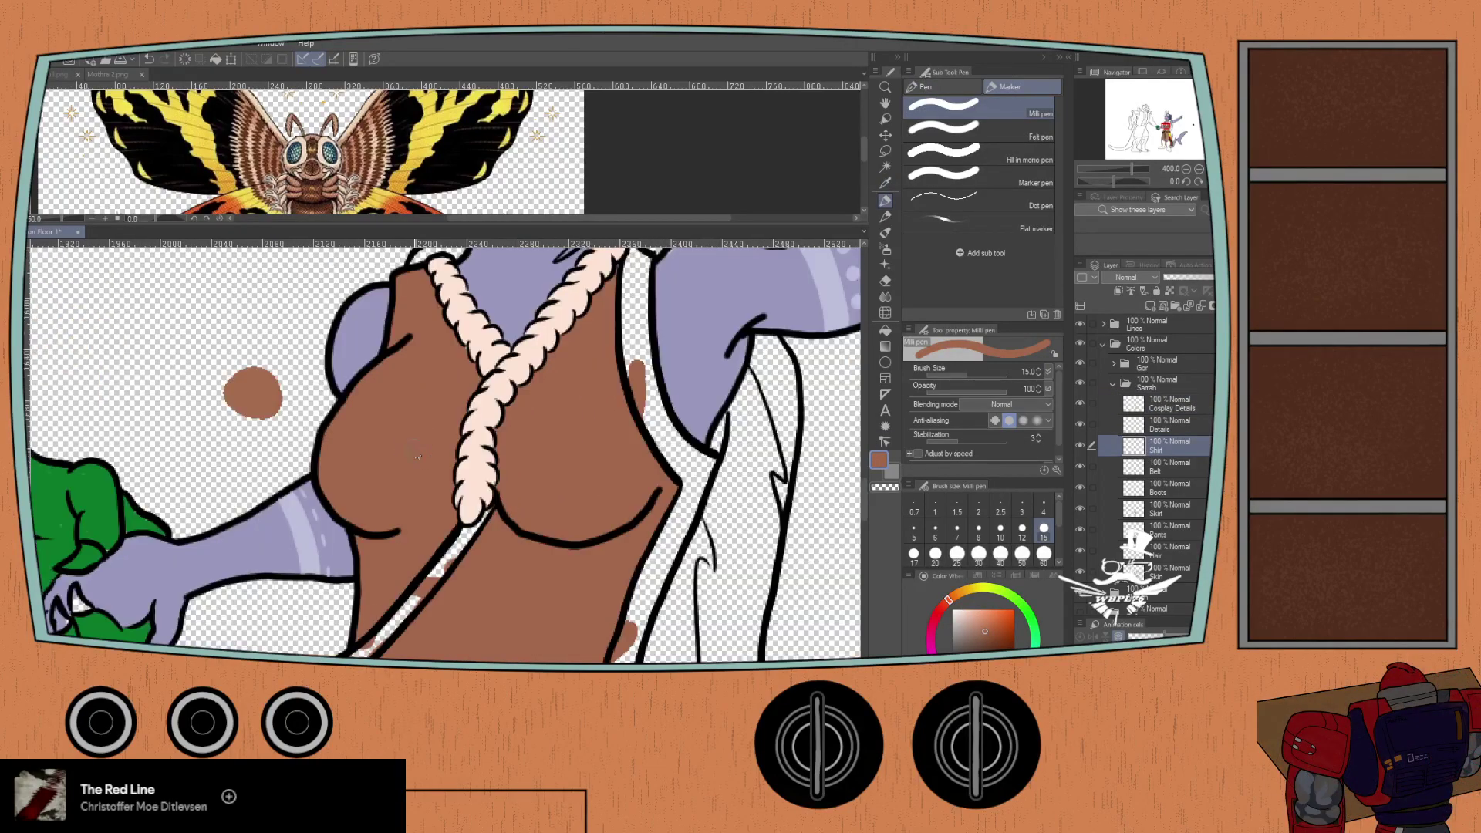
{"action": "left_click_drag", "start_coordinate": [395, 425], "coordinate": [423, 374]}
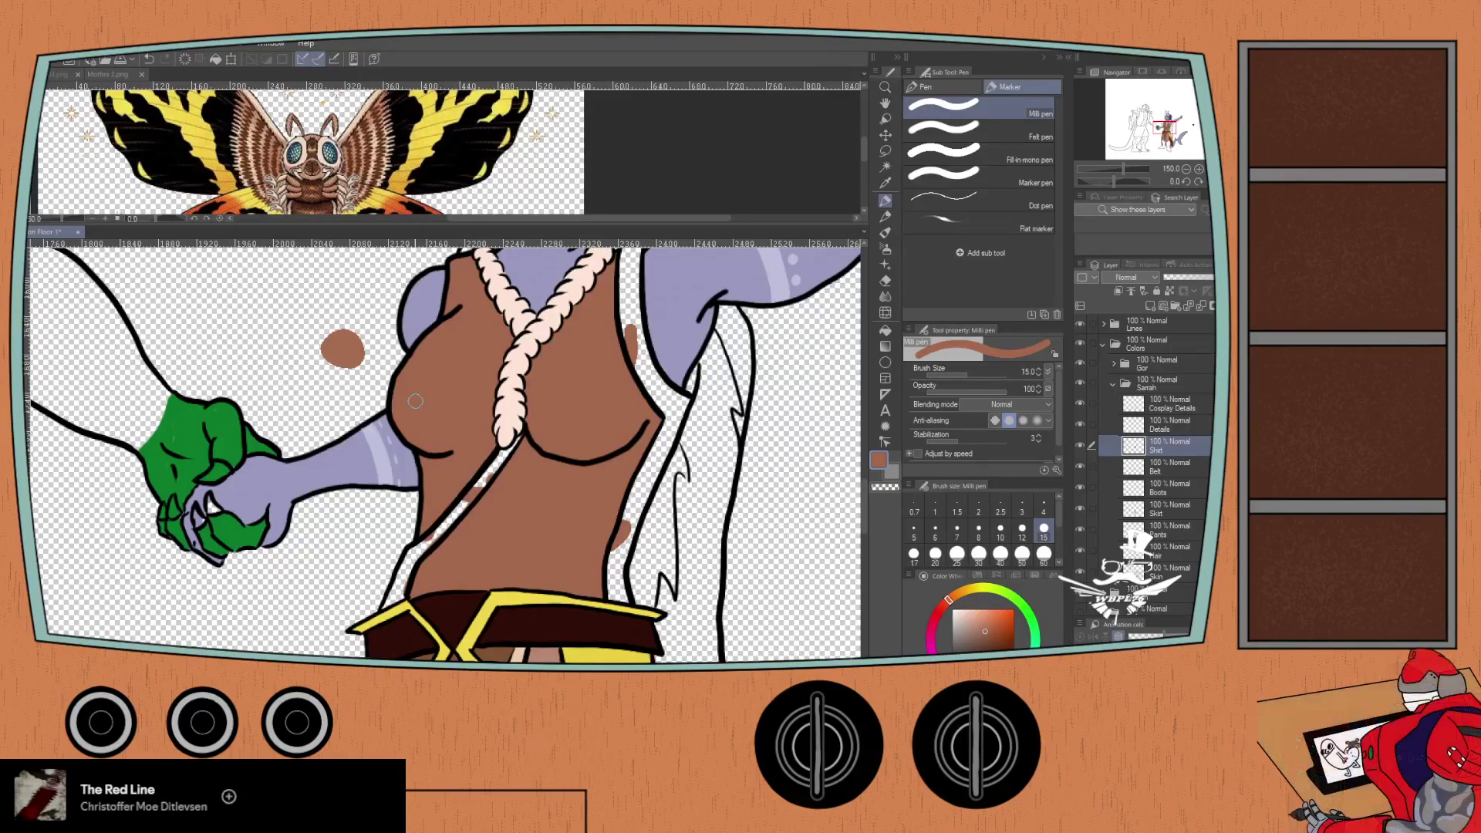
- Sample a golden yellow from the wing marking beside Mothra's body in the reference and return to the drawing
{"action": "scroll", "coordinate": [445, 351], "scroll_direction": "down", "scroll_amount": 2}
{"action": "left_click_drag", "start_coordinate": [434, 319], "coordinate": [423, 394]}
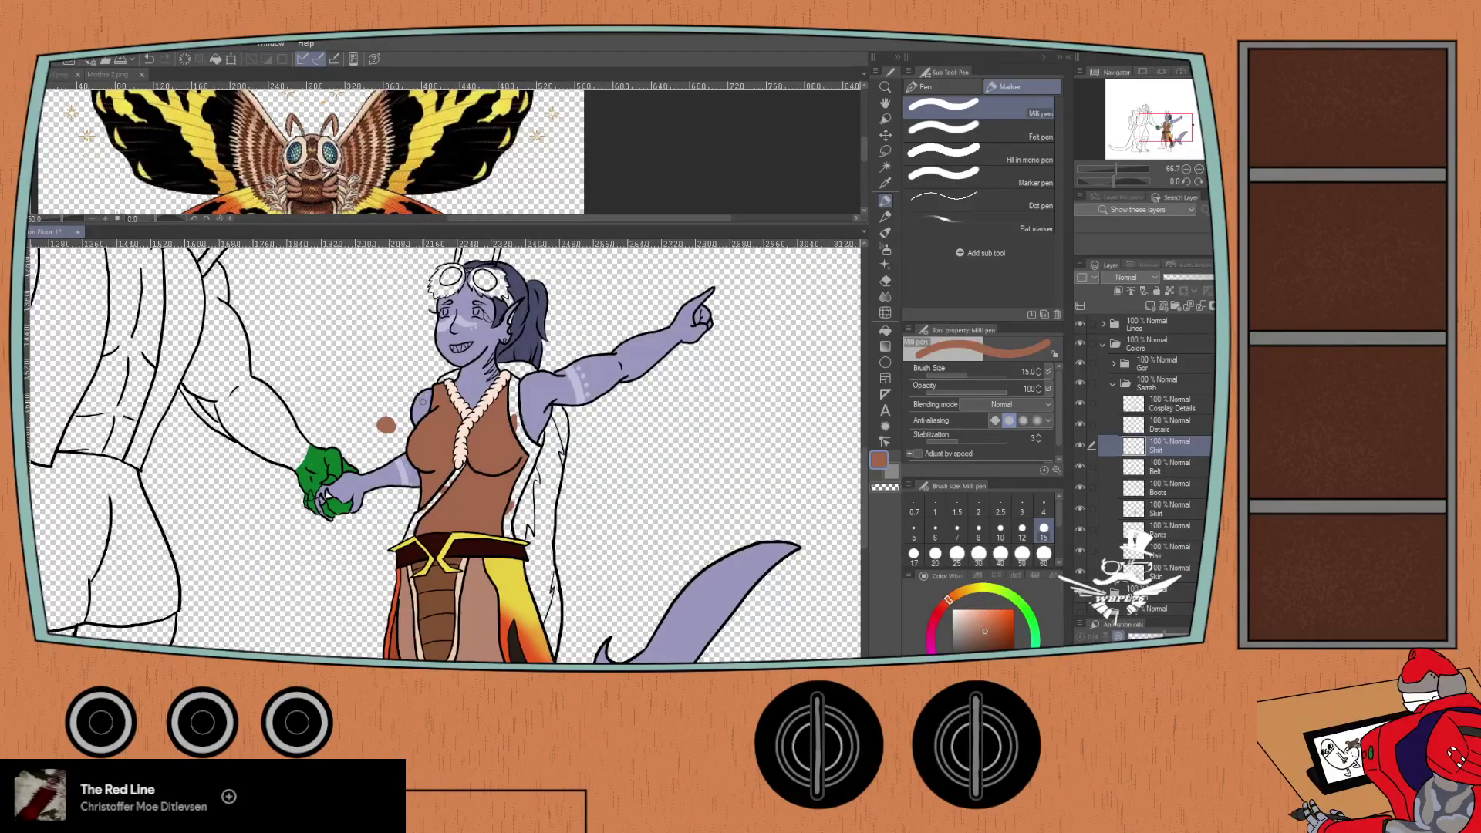
{"action": "scroll", "coordinate": [415, 426], "scroll_direction": "up", "scroll_amount": 2}
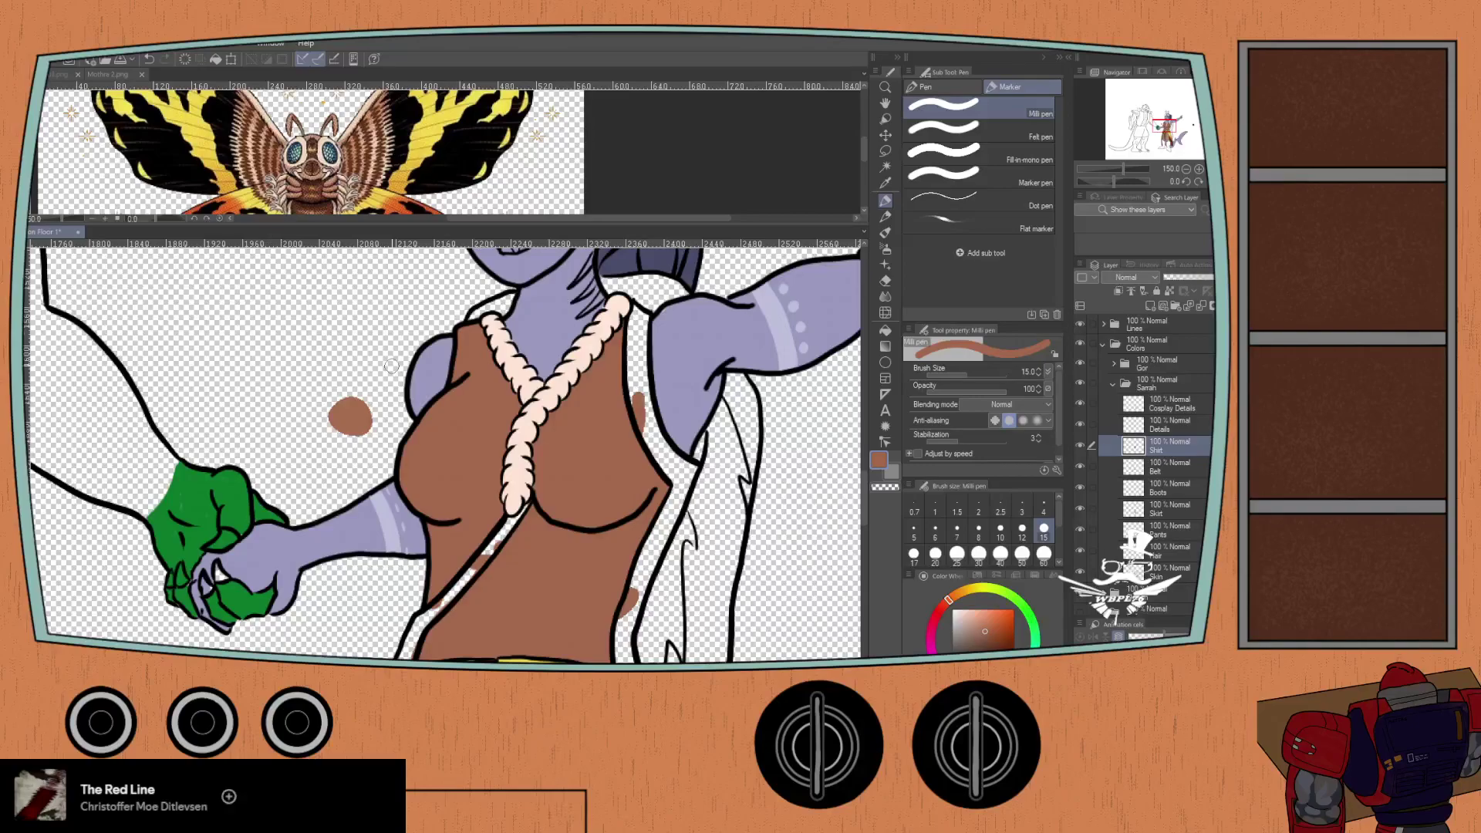
{"action": "left_click", "coordinate": [110, 75]}
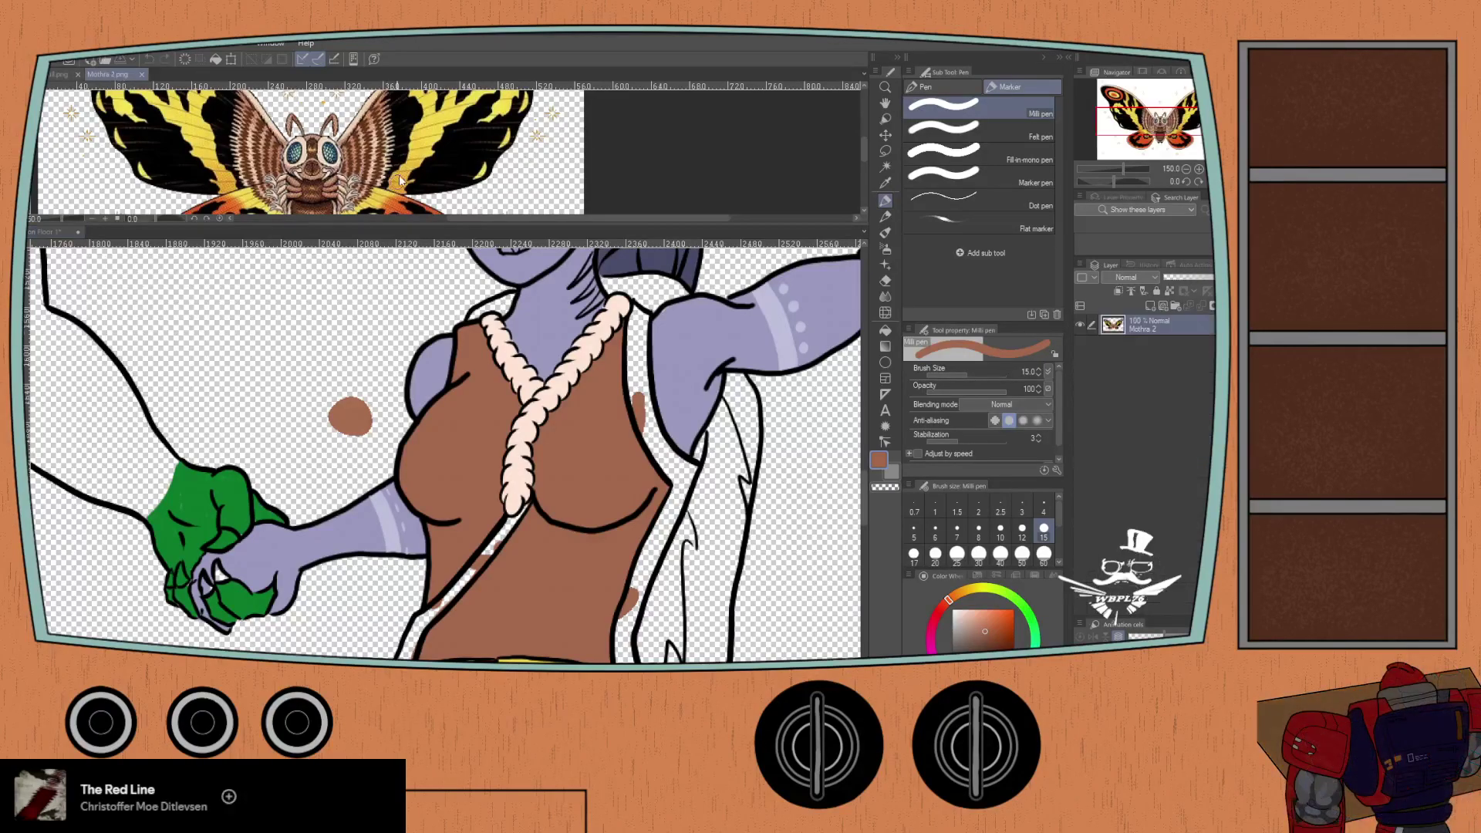
{"action": "scroll", "coordinate": [368, 170], "scroll_direction": "up", "scroll_amount": 5}
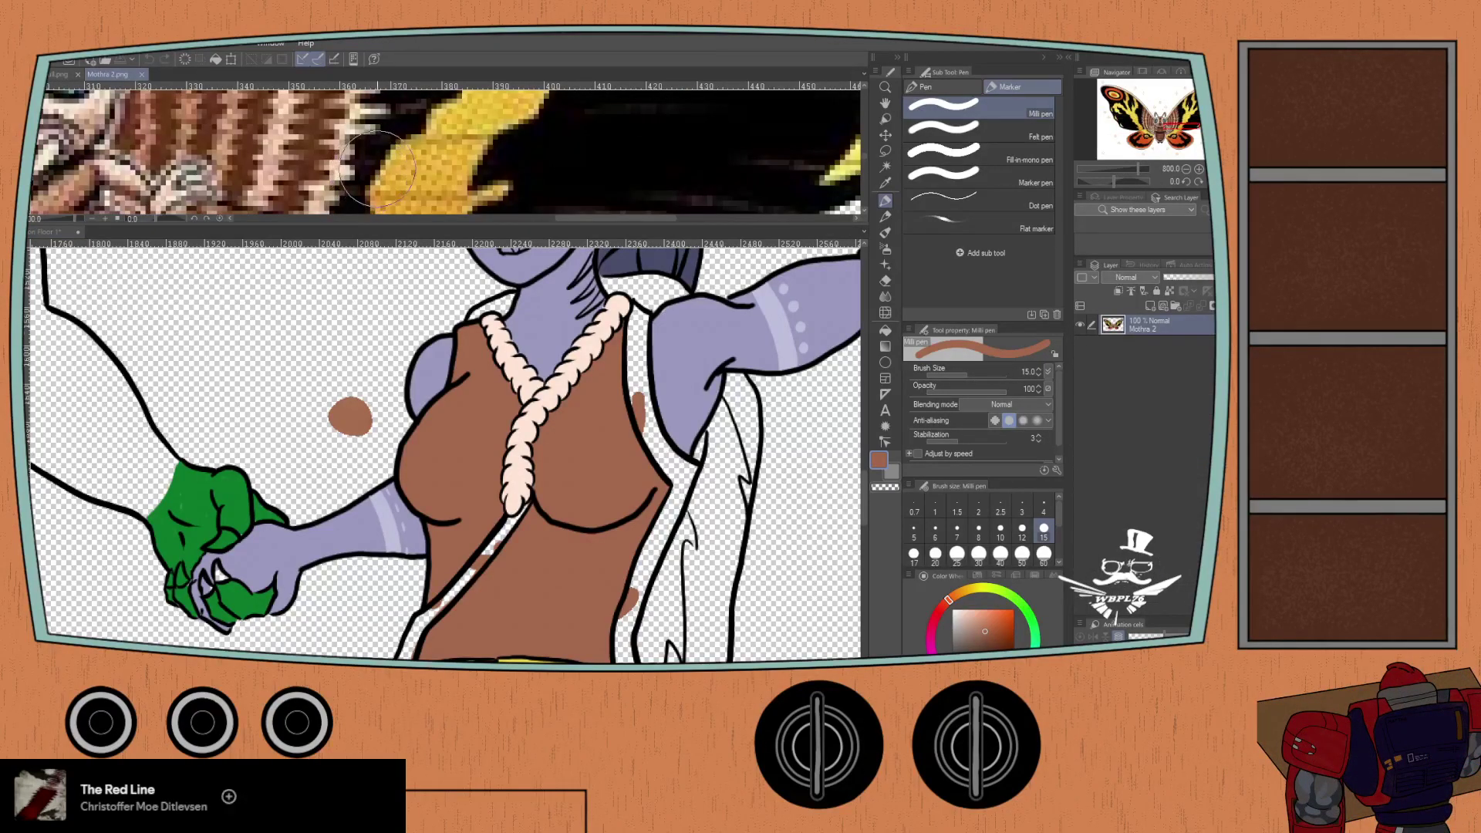
{"action": "key", "text": "i"}
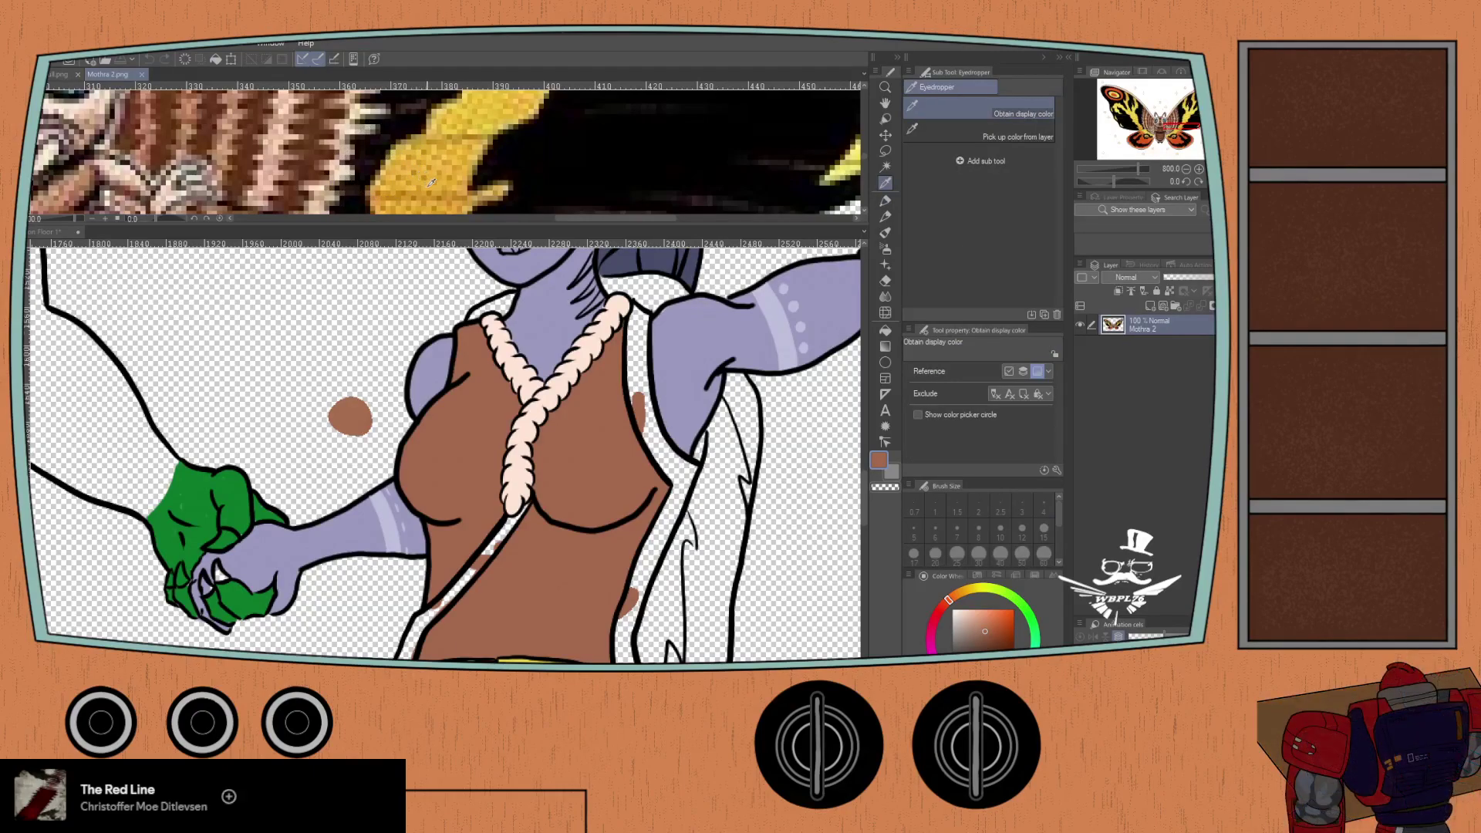
{"action": "left_click", "coordinate": [430, 181]}
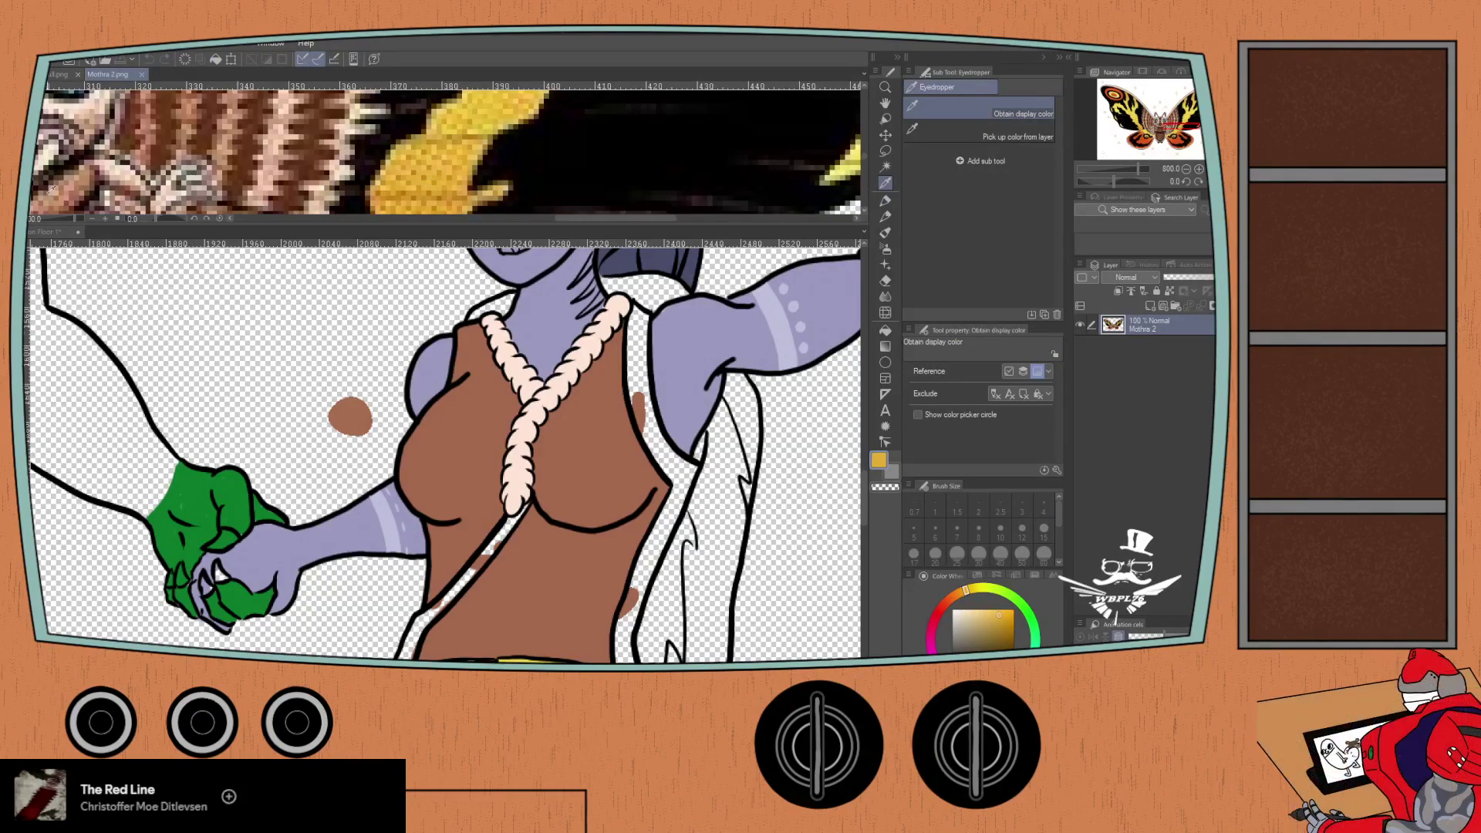
{"action": "left_click", "coordinate": [56, 231]}
{"action": "scroll", "coordinate": [428, 542], "scroll_direction": "down", "scroll_amount": 2}
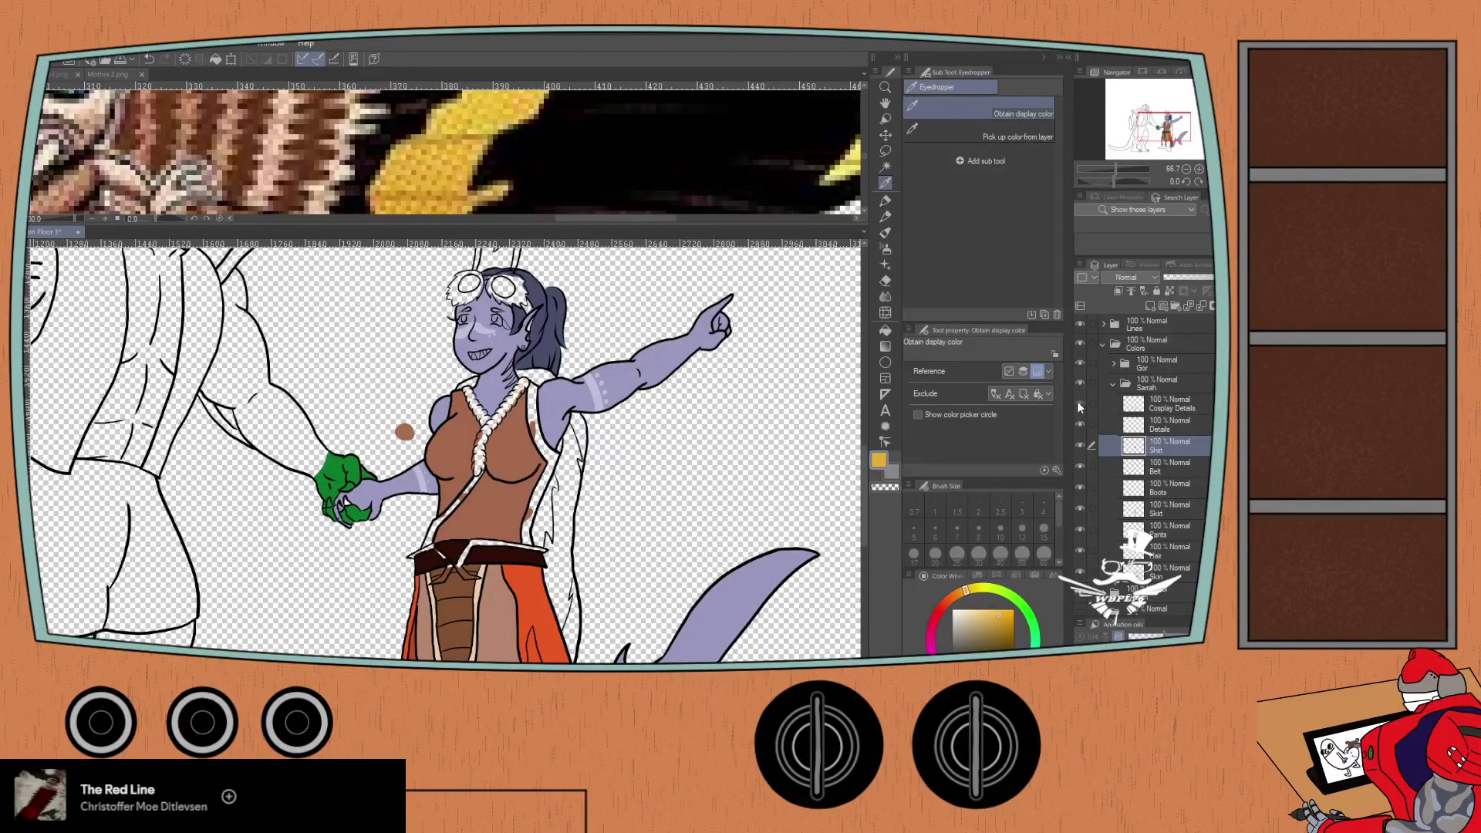
- Recolor the belt's yellow trim golden yellow on the Cosplay Details layer with the Fill-in-mono pen at size 50
{"action": "scroll", "coordinate": [403, 528], "scroll_direction": "up", "scroll_amount": 1}
{"action": "scroll", "coordinate": [403, 528], "scroll_direction": "up", "scroll_amount": 2}
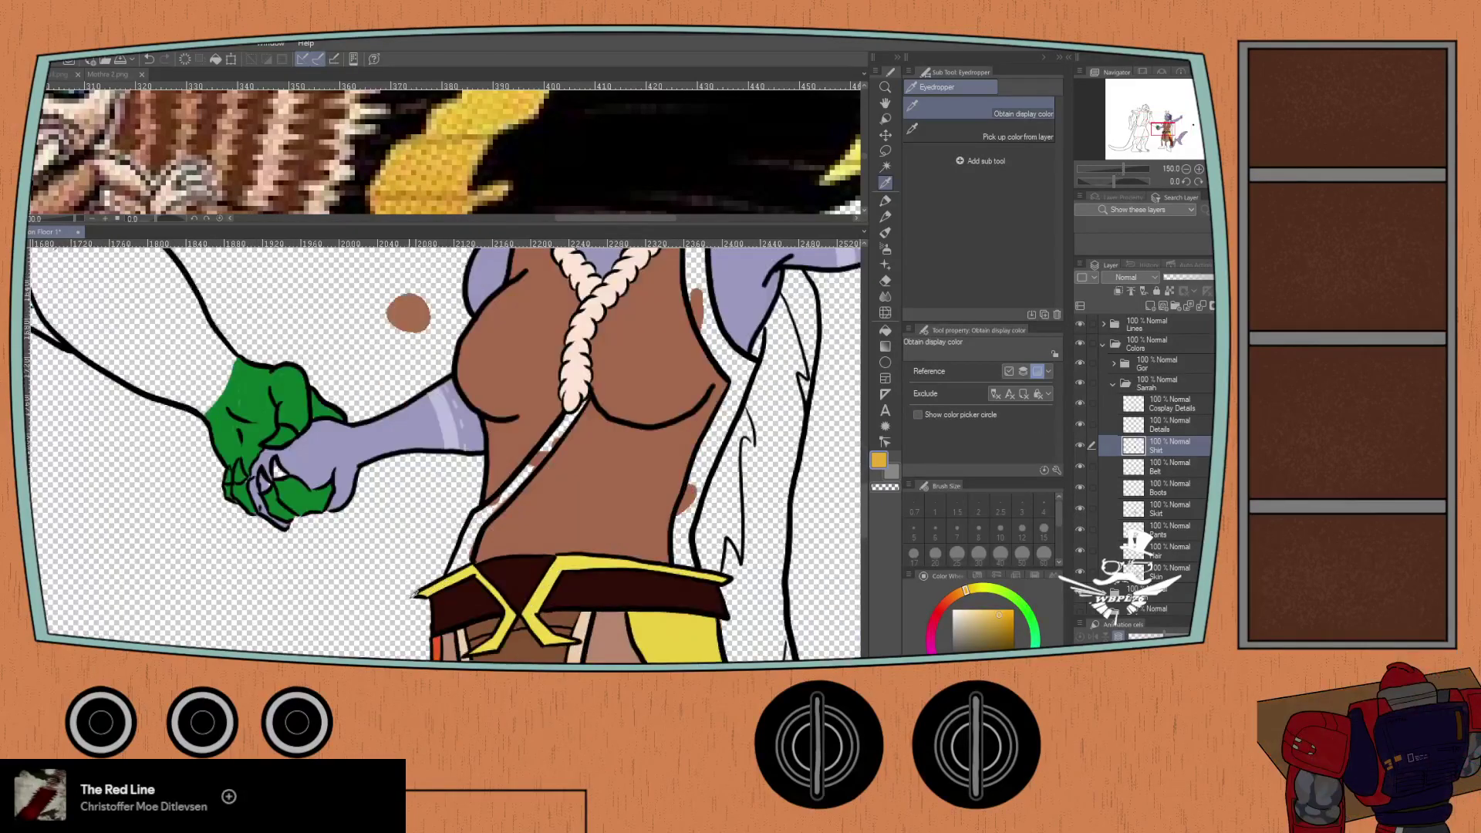
{"action": "key", "text": "p"}
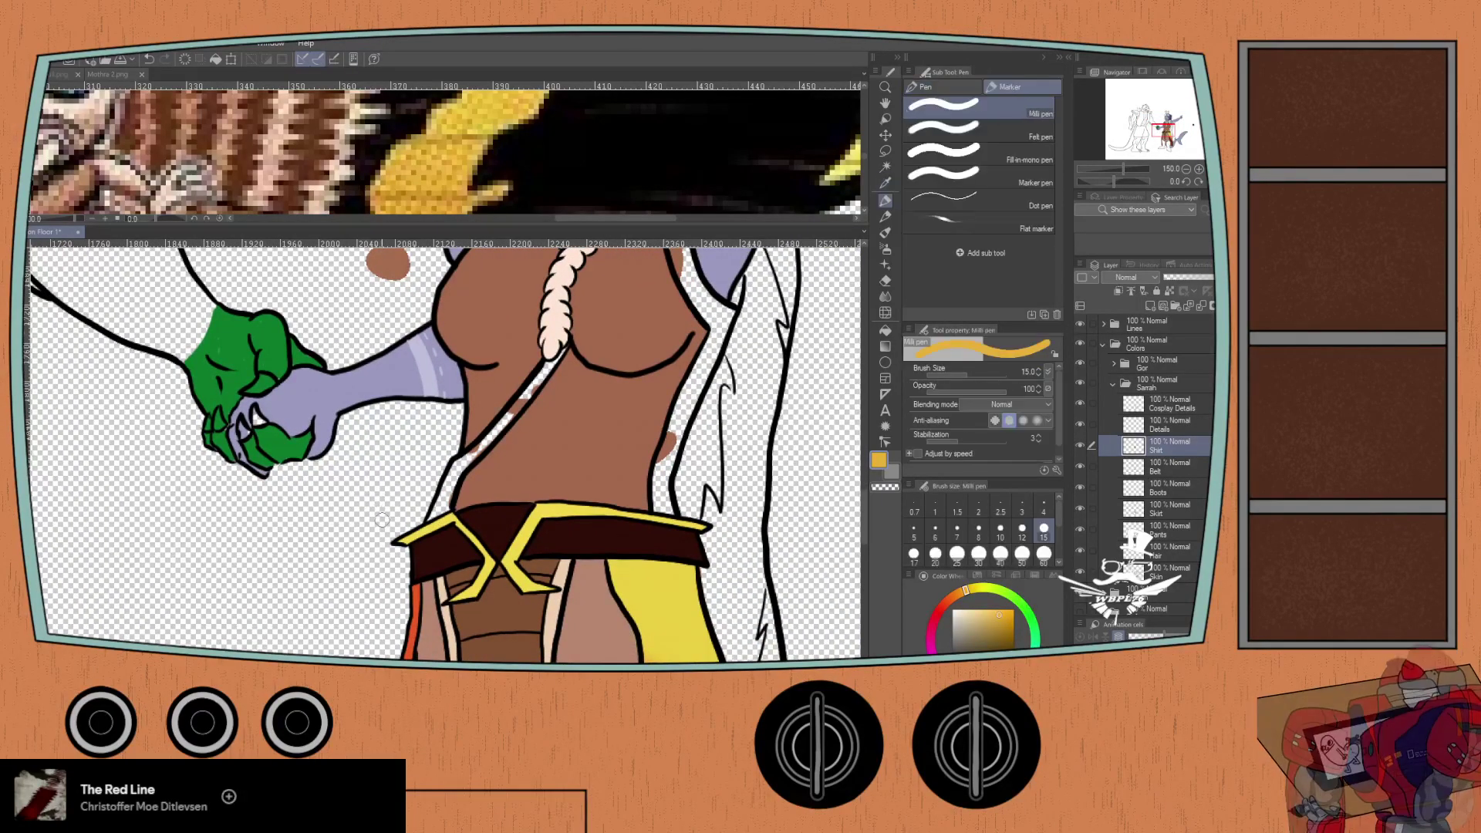
{"action": "left_click", "coordinate": [1158, 403]}
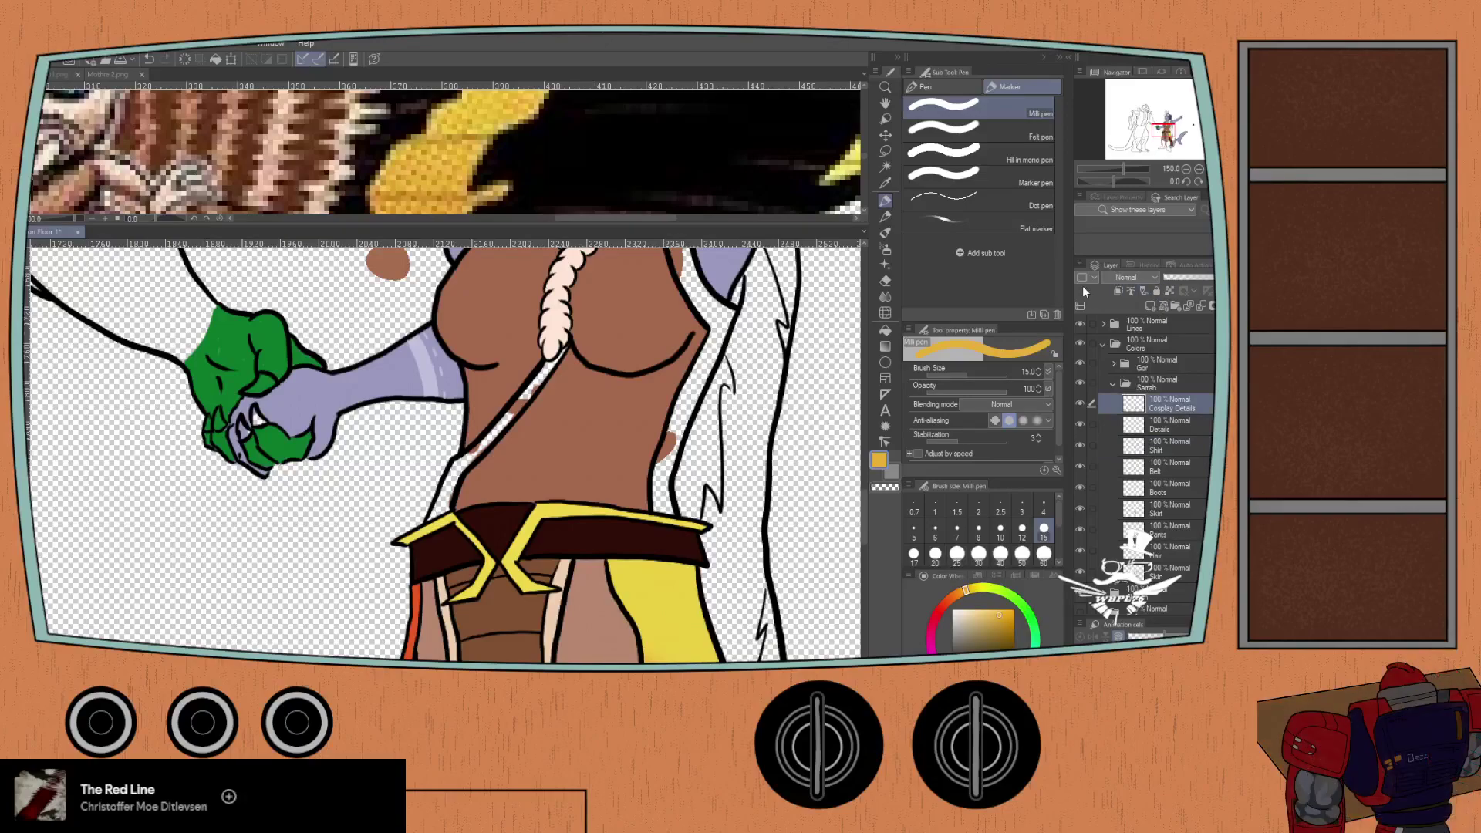
{"action": "left_click", "coordinate": [948, 154]}
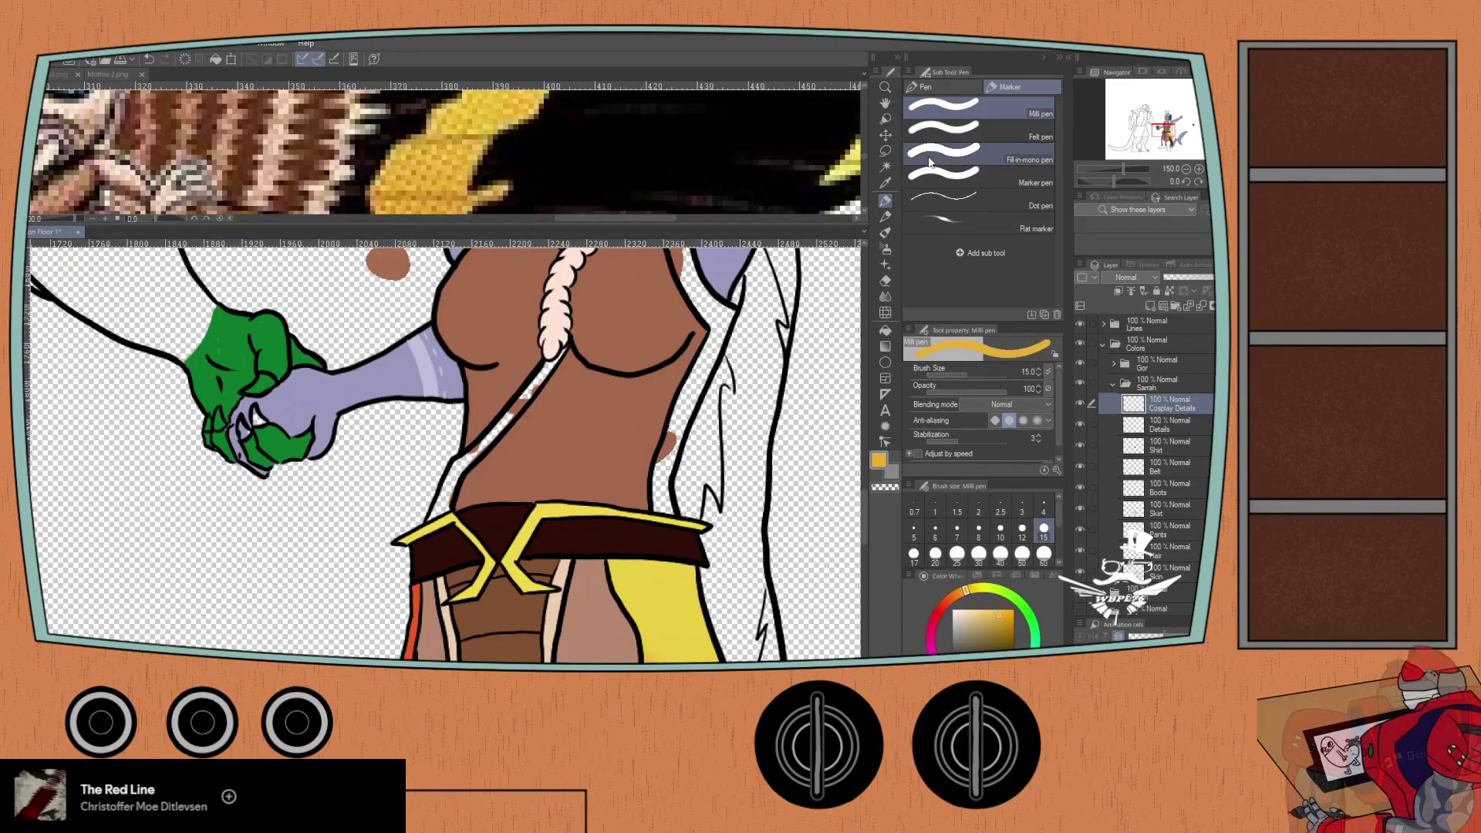
{"action": "scroll", "coordinate": [389, 542], "scroll_direction": "up", "scroll_amount": 1}
{"action": "mouse_move", "coordinate": [396, 534]}
{"action": "left_mouse_down"}
{"action": "mouse_move", "coordinate": [413, 564]}
{"action": "mouse_move", "coordinate": [398, 531]}
{"action": "left_mouse_up"}
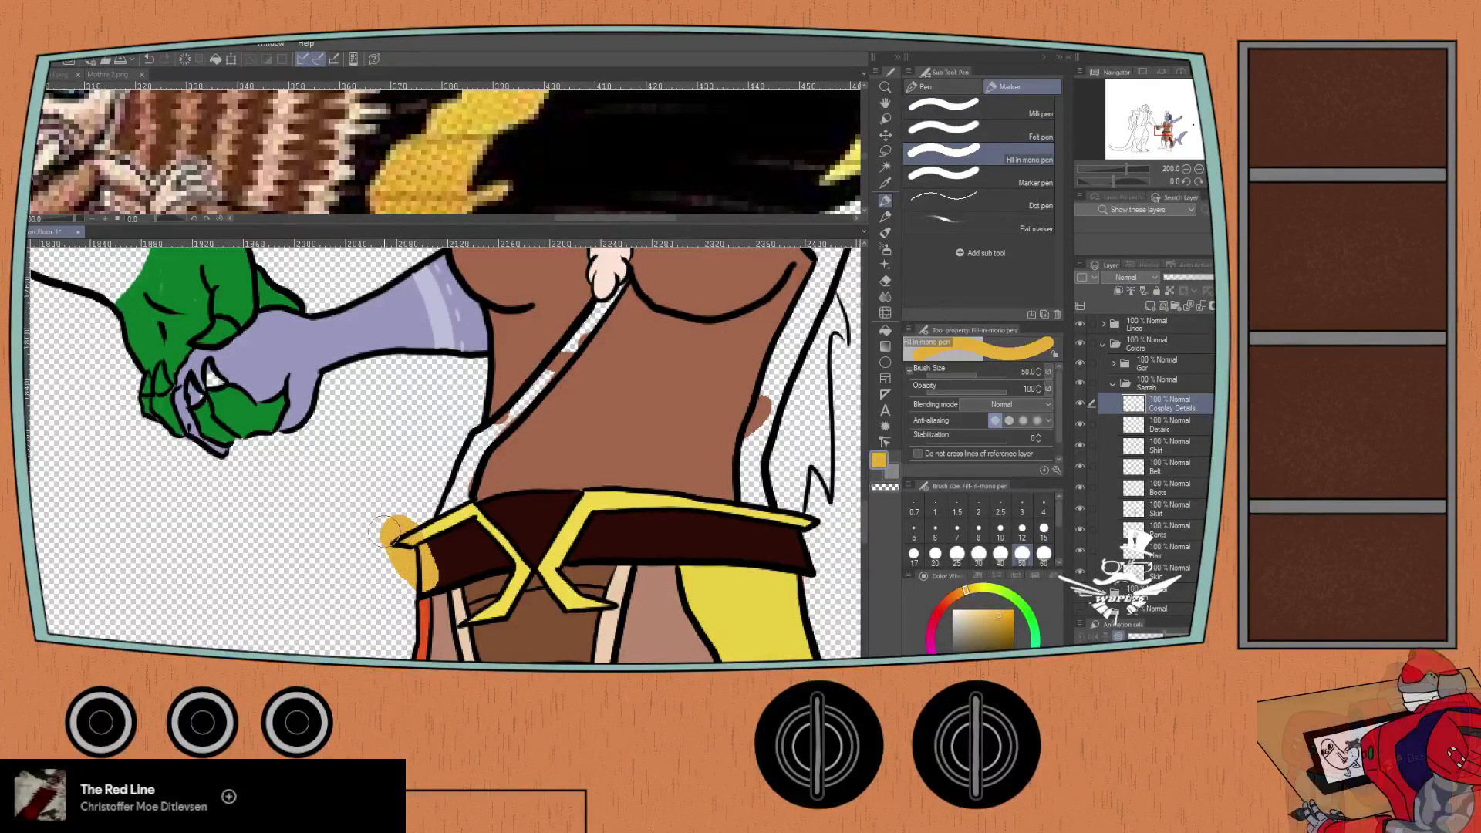
{"action": "key", "text": "ctrl+z"}
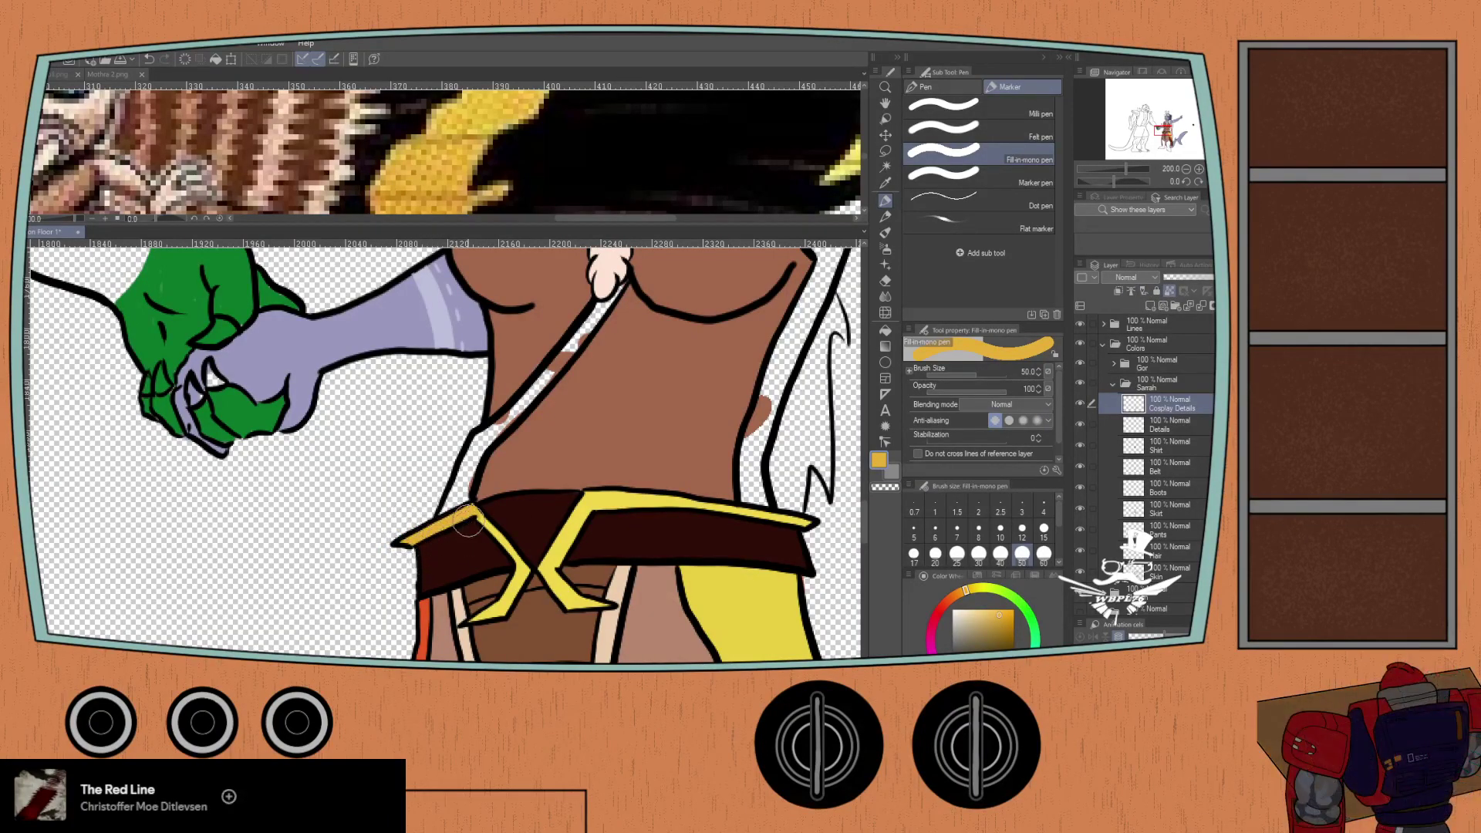
{"action": "mouse_move", "coordinate": [491, 532]}
{"action": "left_mouse_down"}
{"action": "mouse_move", "coordinate": [513, 575]}
{"action": "mouse_move", "coordinate": [494, 596]}
{"action": "left_mouse_up"}
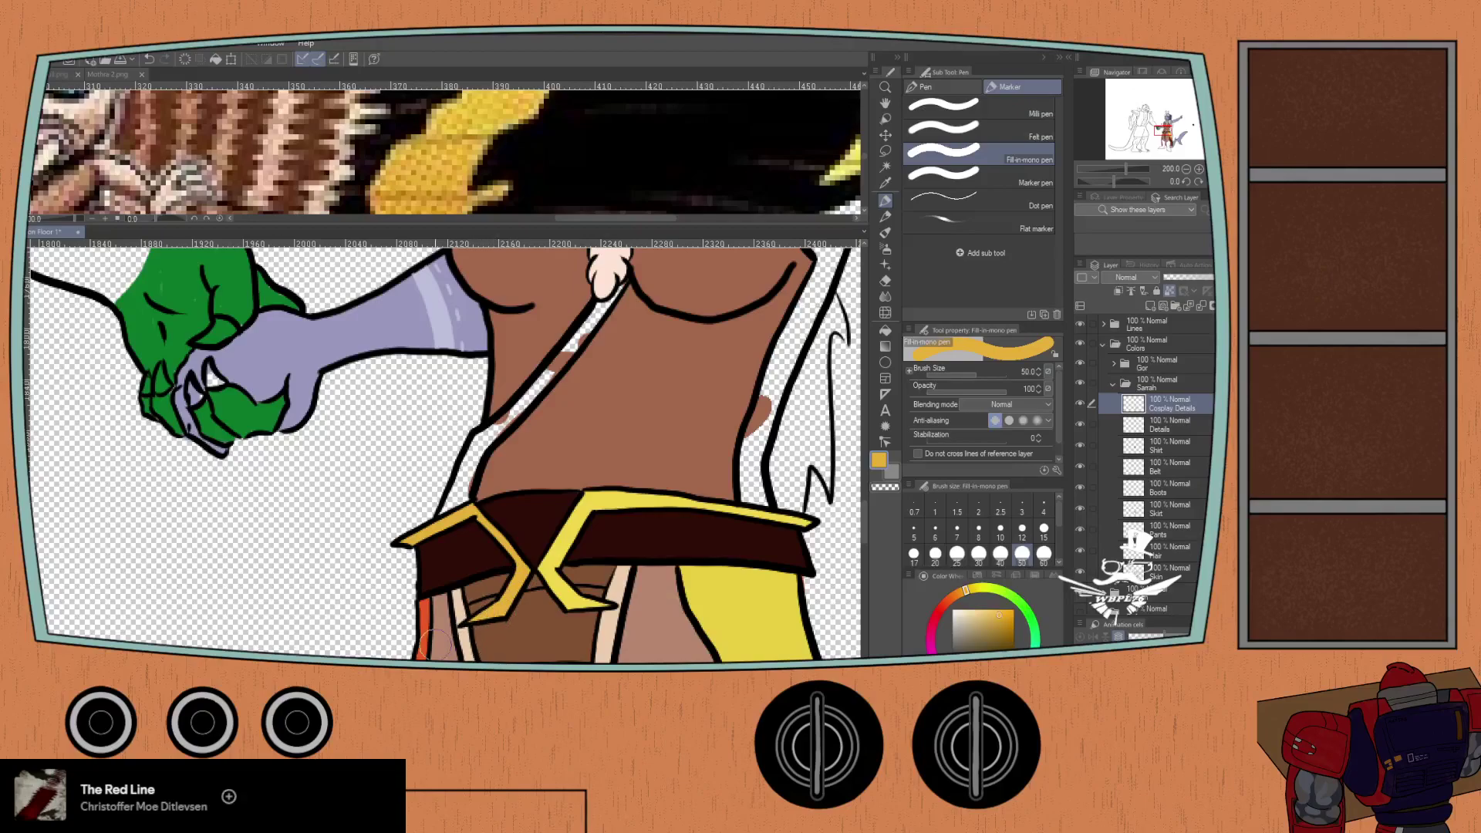
{"action": "mouse_move", "coordinate": [605, 617]}
{"action": "left_mouse_down"}
{"action": "mouse_move", "coordinate": [555, 585]}
{"action": "mouse_move", "coordinate": [572, 510]}
{"action": "mouse_move", "coordinate": [700, 501]}
{"action": "mouse_move", "coordinate": [794, 522]}
{"action": "left_mouse_up"}
- Fill the lower part of the shirt's diagonal front trim golden yellow with the Milli pen at size 15
{"action": "key", "text": "p"}
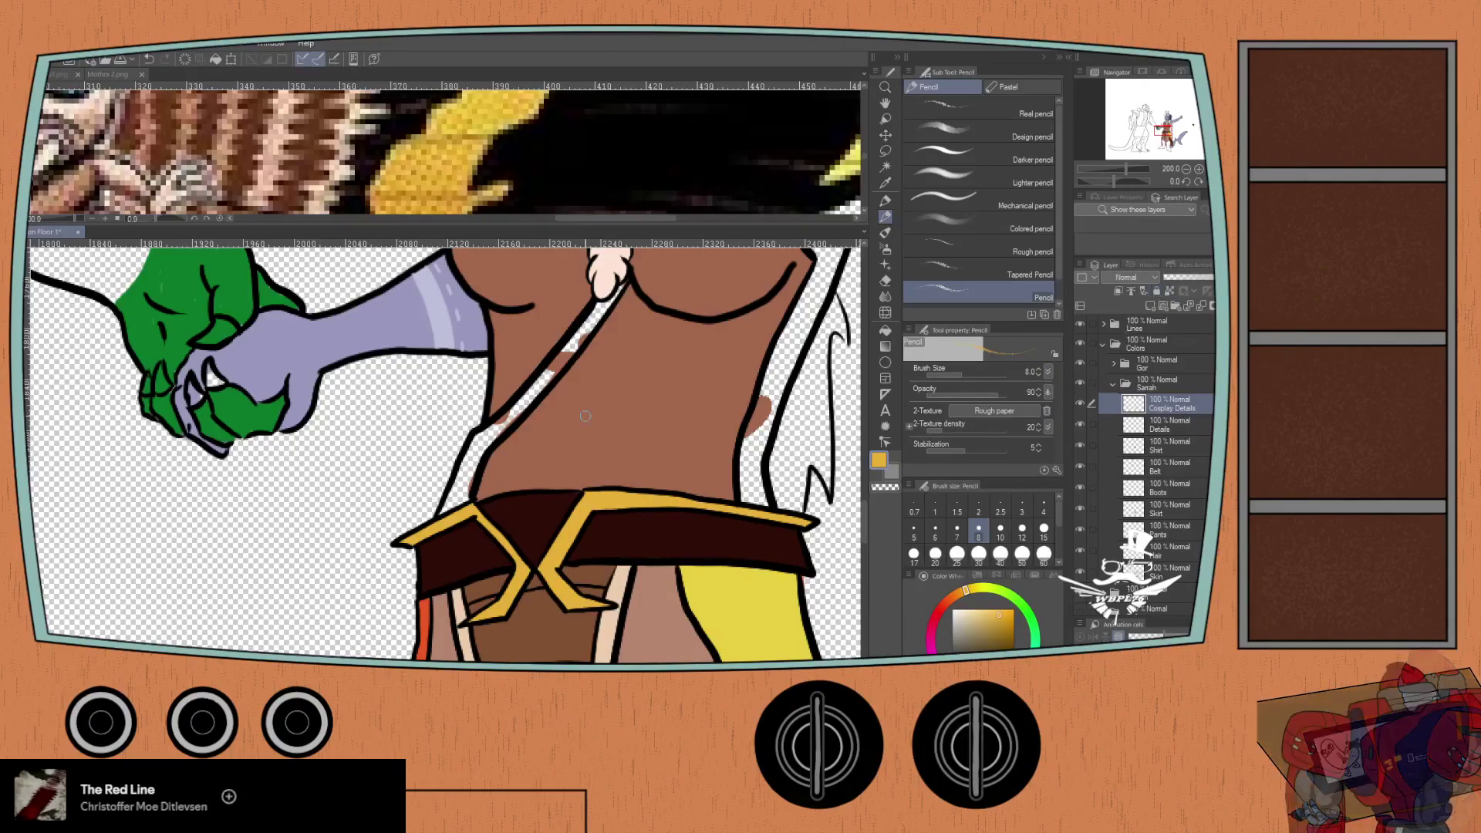
{"action": "key", "text": "p"}
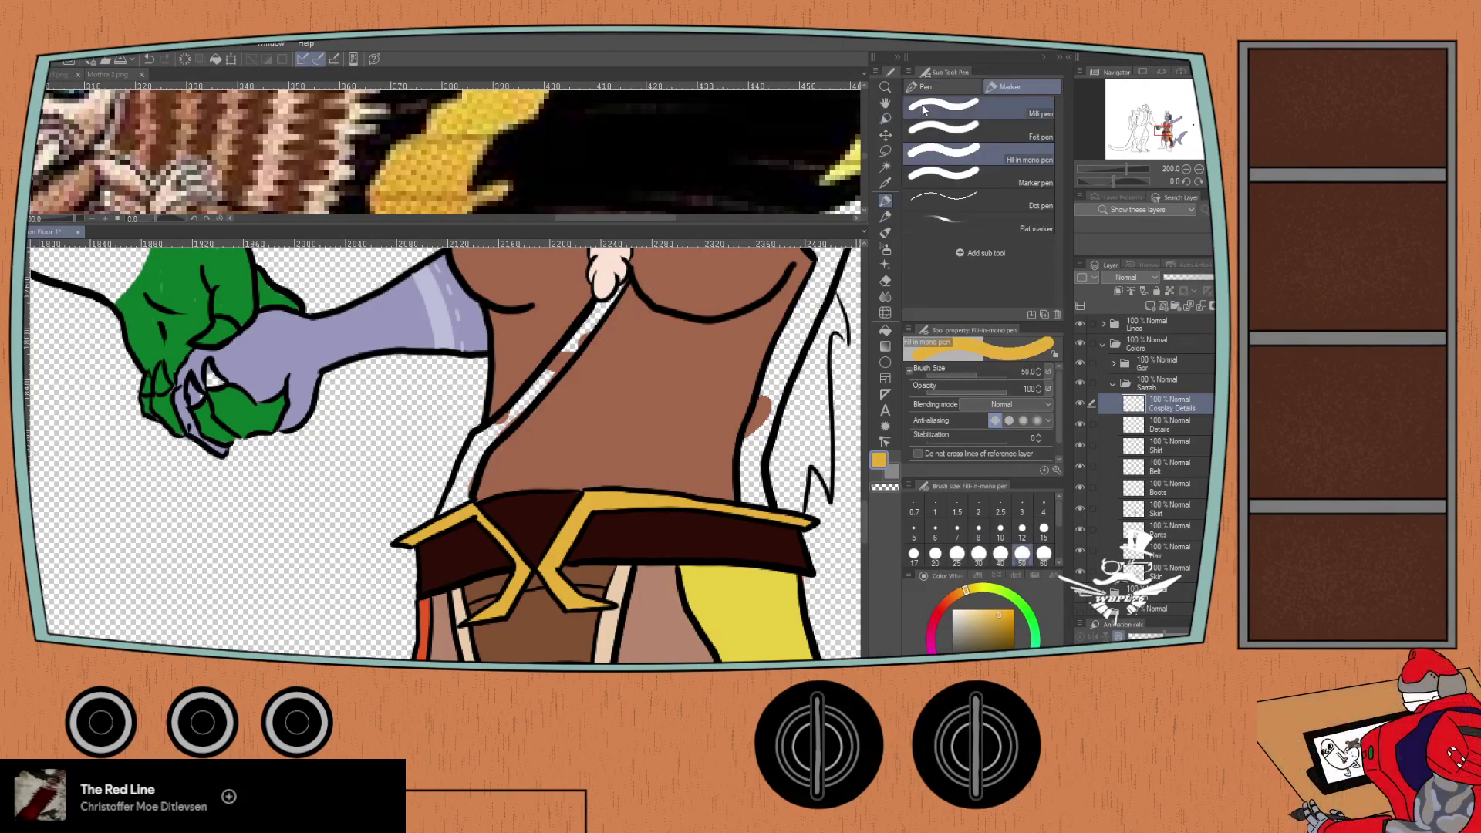
{"action": "left_click", "coordinate": [947, 110]}
{"action": "scroll", "coordinate": [465, 485], "scroll_direction": "up", "scroll_amount": 2}
{"action": "mouse_move", "coordinate": [454, 501]}
{"action": "left_mouse_down"}
{"action": "mouse_move", "coordinate": [432, 538]}
{"action": "mouse_move", "coordinate": [452, 461]}
{"action": "mouse_move", "coordinate": [549, 356]}
{"action": "mouse_move", "coordinate": [517, 369]}
{"action": "mouse_move", "coordinate": [433, 480]}
{"action": "left_mouse_up"}
{"action": "mouse_move", "coordinate": [553, 353]}
{"action": "left_mouse_down"}
{"action": "mouse_move", "coordinate": [478, 443]}
{"action": "mouse_move", "coordinate": [570, 353]}
{"action": "mouse_move", "coordinate": [603, 297]}
{"action": "left_mouse_up"}
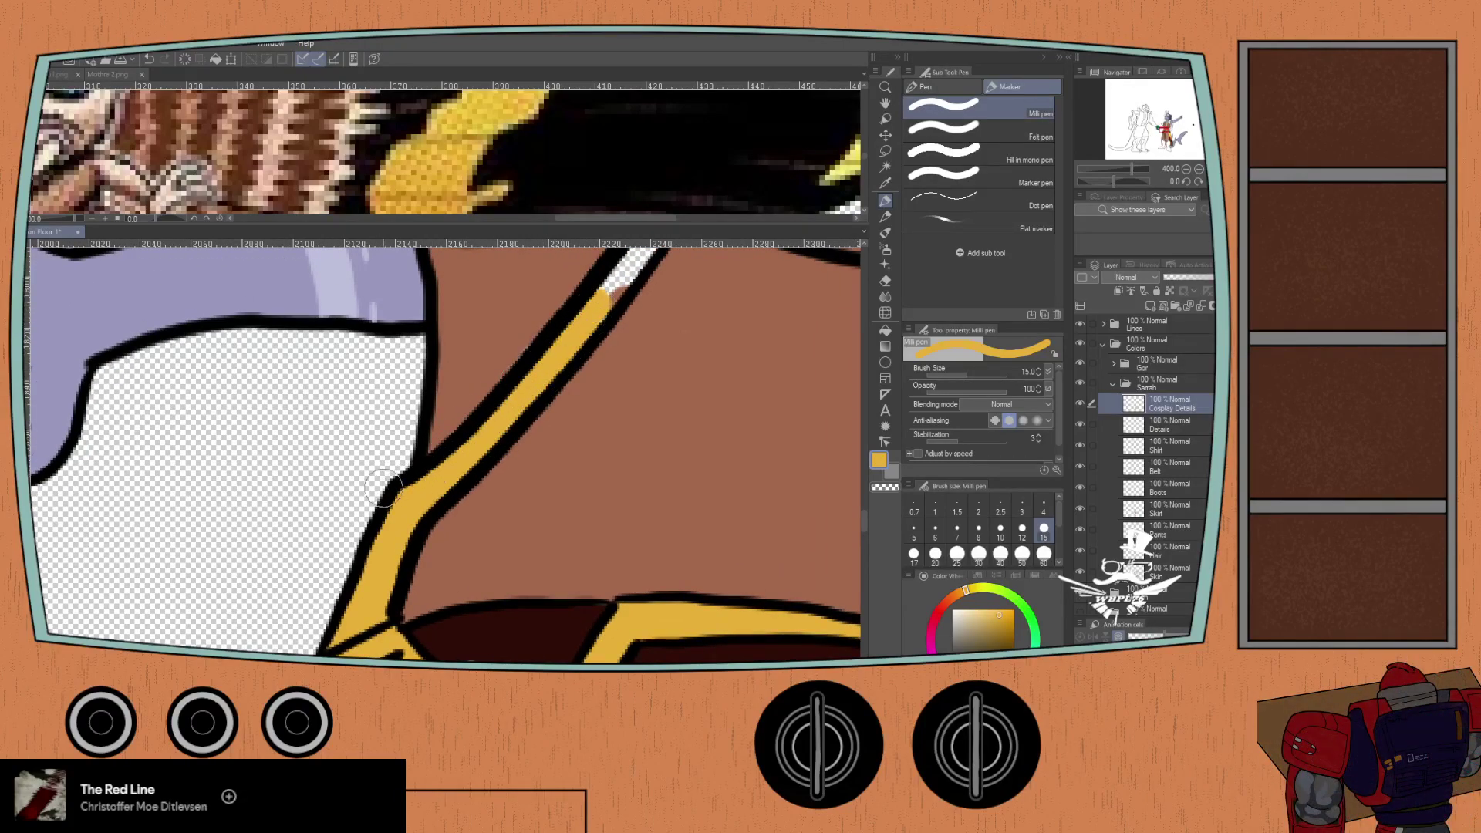
{"action": "scroll", "coordinate": [378, 491], "scroll_direction": "down", "scroll_amount": 3}
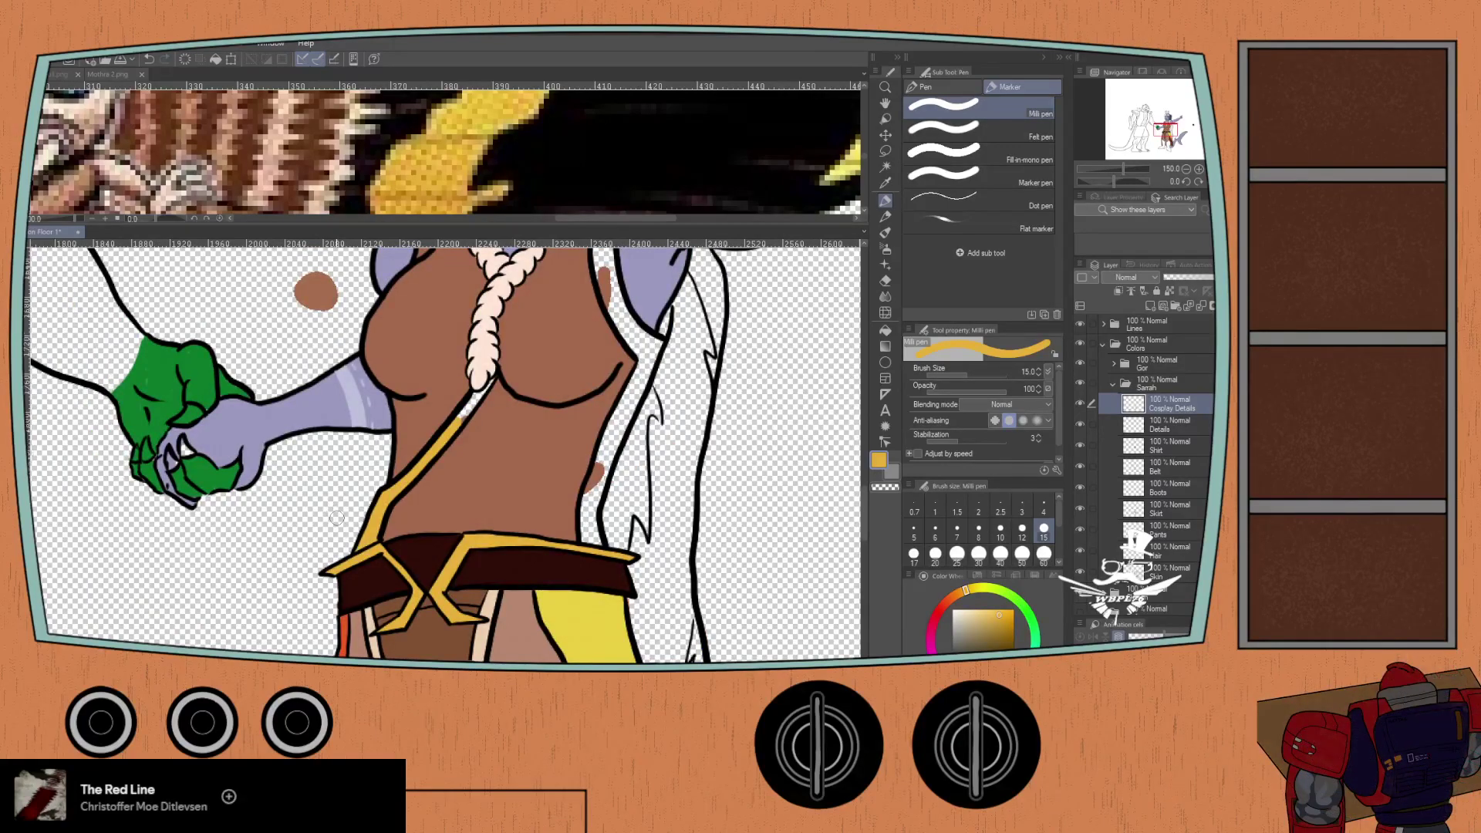
- Fill the diagonal trim's narrow upper end up to the braid tip golden yellow with the Milli pen at size 7
{"action": "scroll", "coordinate": [456, 426], "scroll_direction": "up", "scroll_amount": 1}
{"action": "left_click_drag", "start_coordinate": [457, 426], "coordinate": [487, 383]}
{"action": "scroll", "coordinate": [487, 384], "scroll_direction": "up", "scroll_amount": 2}
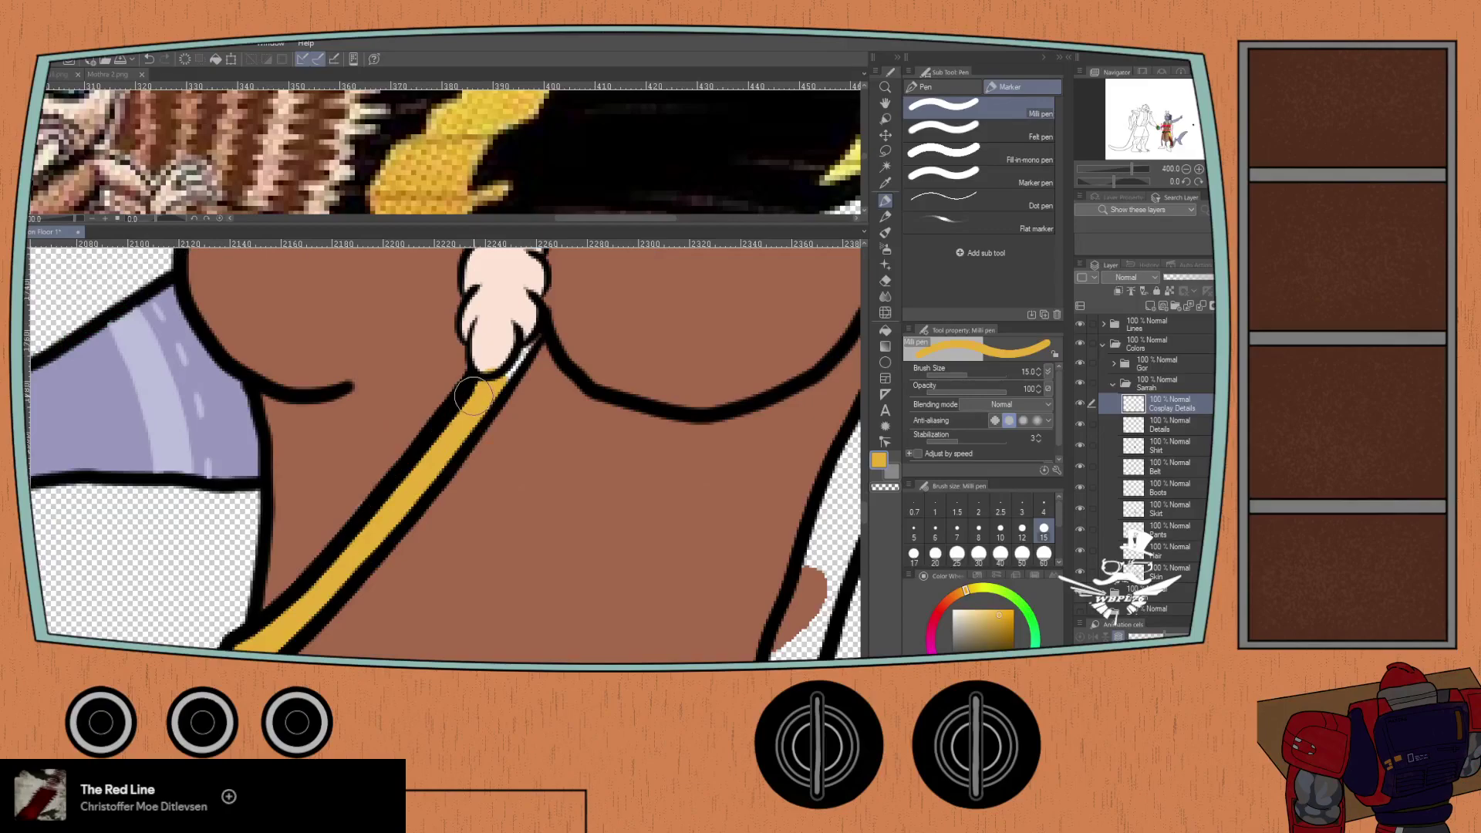
{"action": "key", "text": "ctrl+z"}
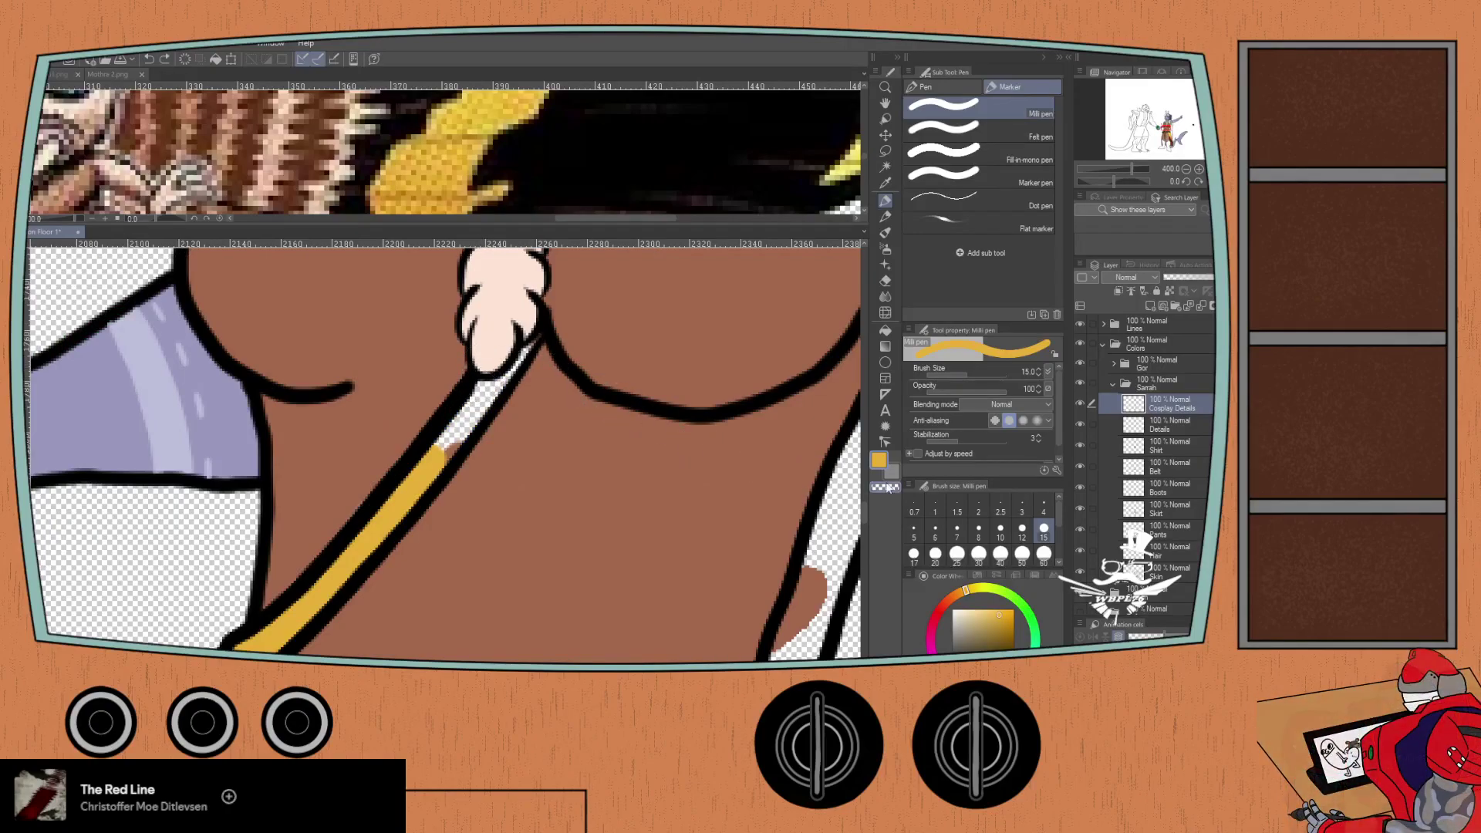
{"action": "left_click", "coordinate": [956, 529]}
{"action": "mouse_move", "coordinate": [462, 414]}
{"action": "left_mouse_down"}
{"action": "mouse_move", "coordinate": [448, 461]}
{"action": "mouse_move", "coordinate": [503, 378]}
{"action": "mouse_move", "coordinate": [465, 407]}
{"action": "mouse_move", "coordinate": [523, 353]}
{"action": "mouse_move", "coordinate": [507, 369]}
{"action": "left_mouse_up"}
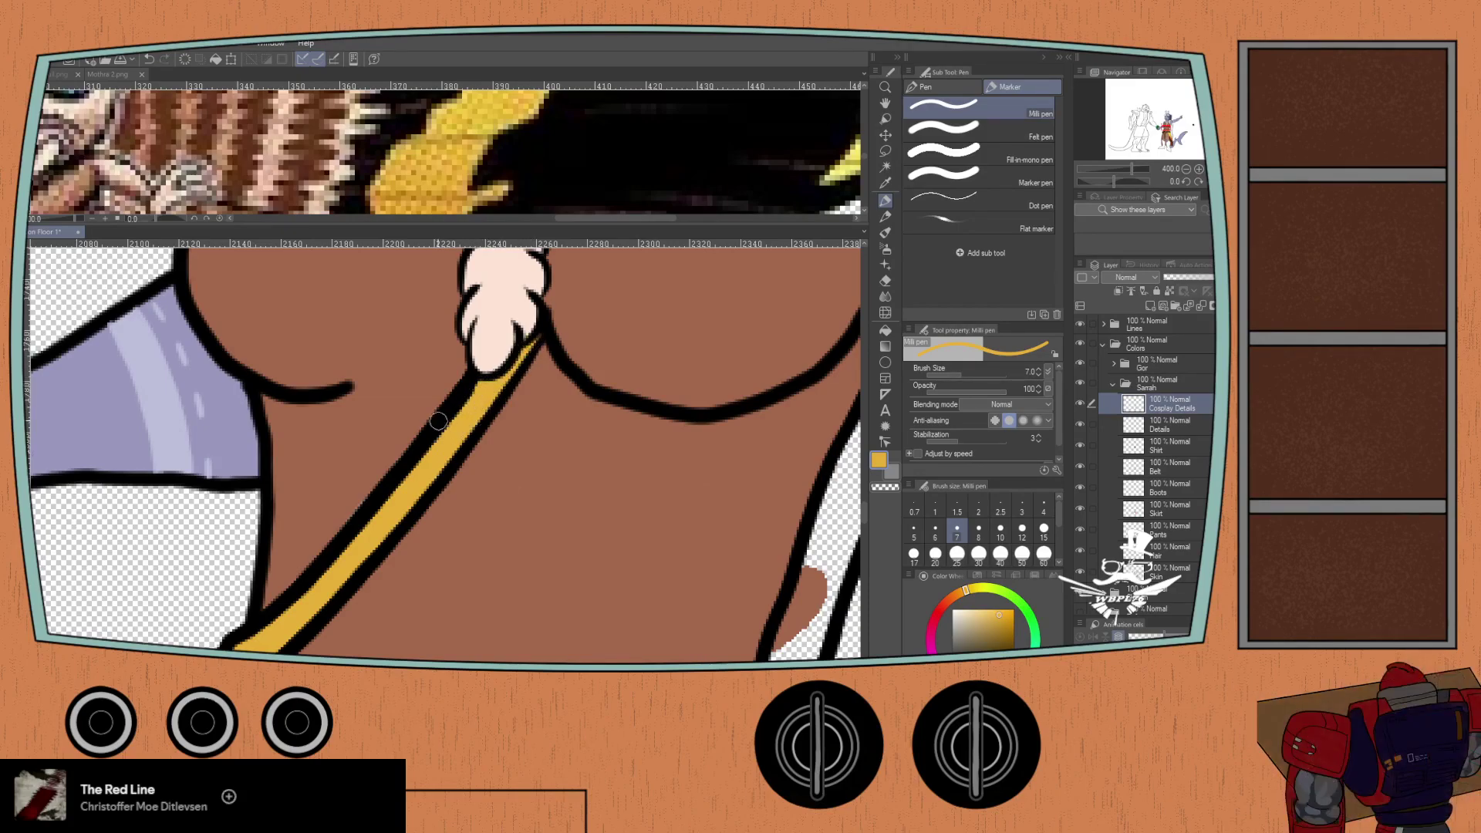
- Fill the upper armhole trim beside the raised arm golden yellow with the Milli pen at size 10
{"action": "scroll", "coordinate": [442, 422], "scroll_direction": "down", "scroll_amount": 4}
{"action": "scroll", "coordinate": [442, 325], "scroll_direction": "up", "scroll_amount": 2}
{"action": "left_click_drag", "start_coordinate": [495, 304], "coordinate": [492, 330]}
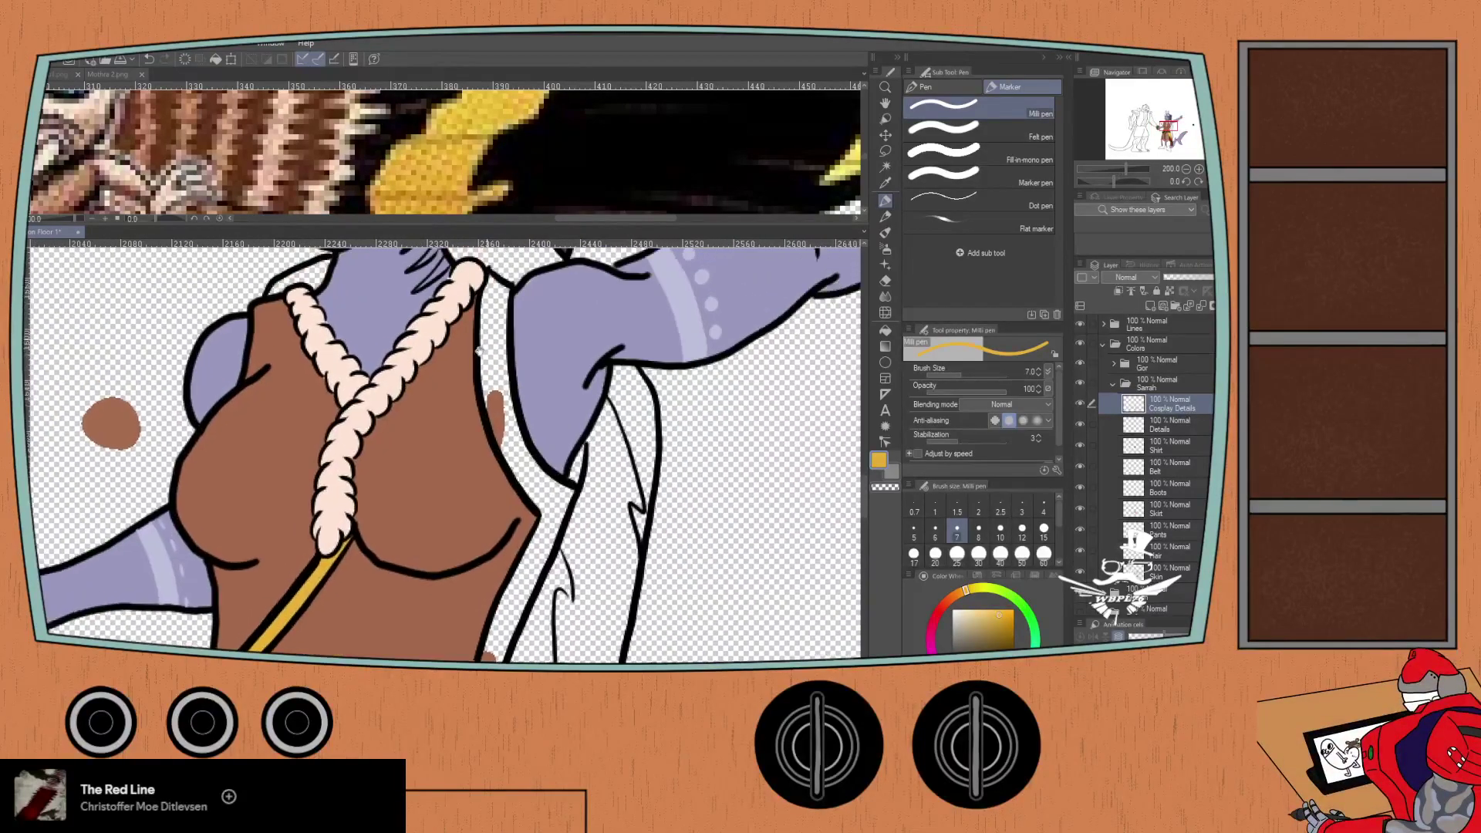
{"action": "left_click", "coordinate": [1000, 532]}
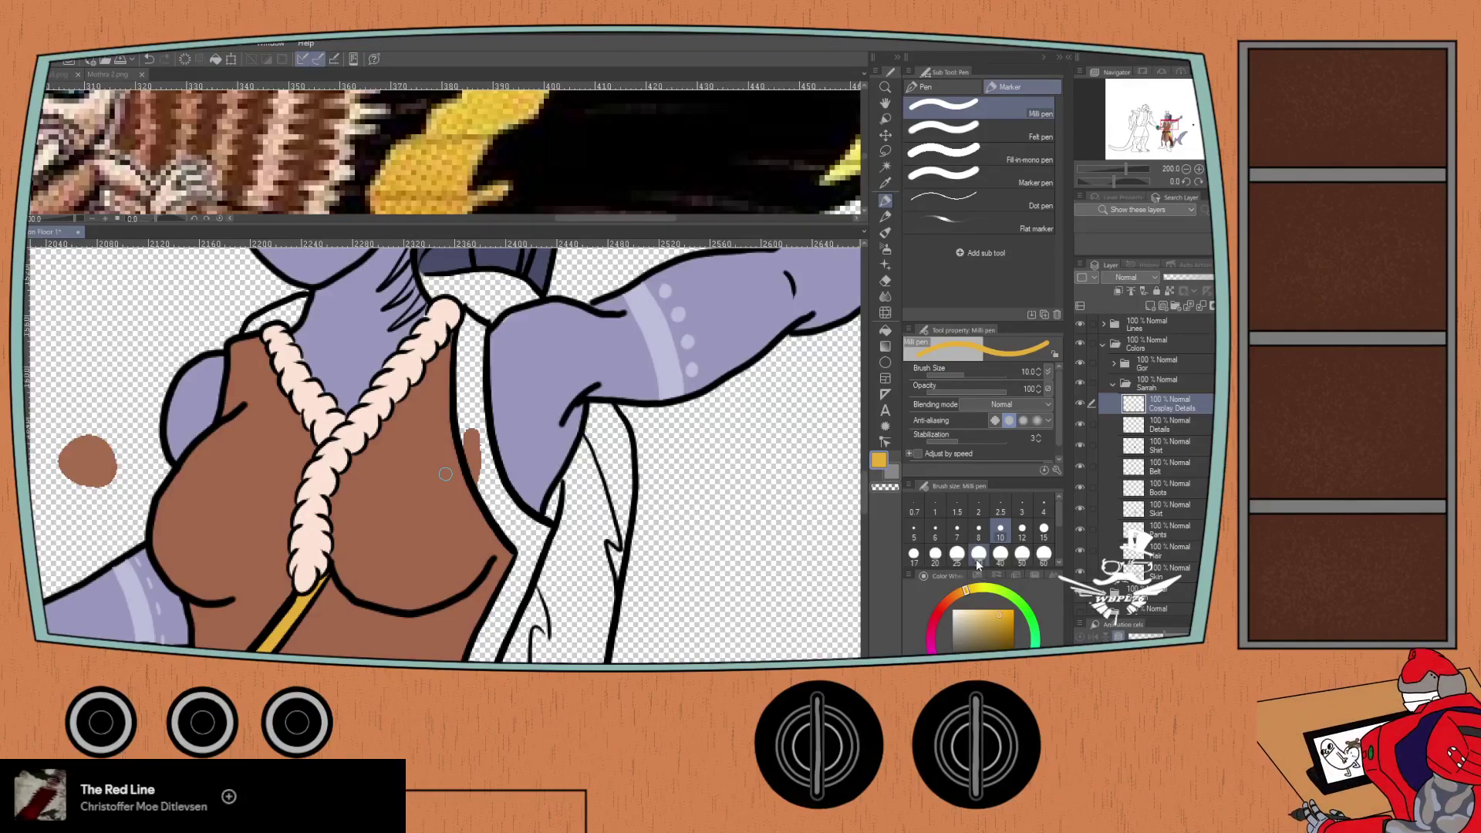
{"action": "scroll", "coordinate": [470, 348], "scroll_direction": "up", "scroll_amount": 2}
{"action": "mouse_move", "coordinate": [466, 319]}
{"action": "left_mouse_down"}
{"action": "mouse_move", "coordinate": [458, 360]}
{"action": "mouse_move", "coordinate": [468, 288]}
{"action": "mouse_move", "coordinate": [500, 307]}
{"action": "mouse_move", "coordinate": [493, 389]}
{"action": "mouse_move", "coordinate": [479, 315]}
{"action": "mouse_move", "coordinate": [455, 420]}
{"action": "mouse_move", "coordinate": [454, 475]}
{"action": "mouse_move", "coordinate": [463, 403]}
{"action": "mouse_move", "coordinate": [478, 490]}
{"action": "mouse_move", "coordinate": [494, 393]}
{"action": "mouse_move", "coordinate": [466, 481]}
{"action": "left_mouse_up"}
{"action": "scroll", "coordinate": [451, 458], "scroll_direction": "down", "scroll_amount": 2}
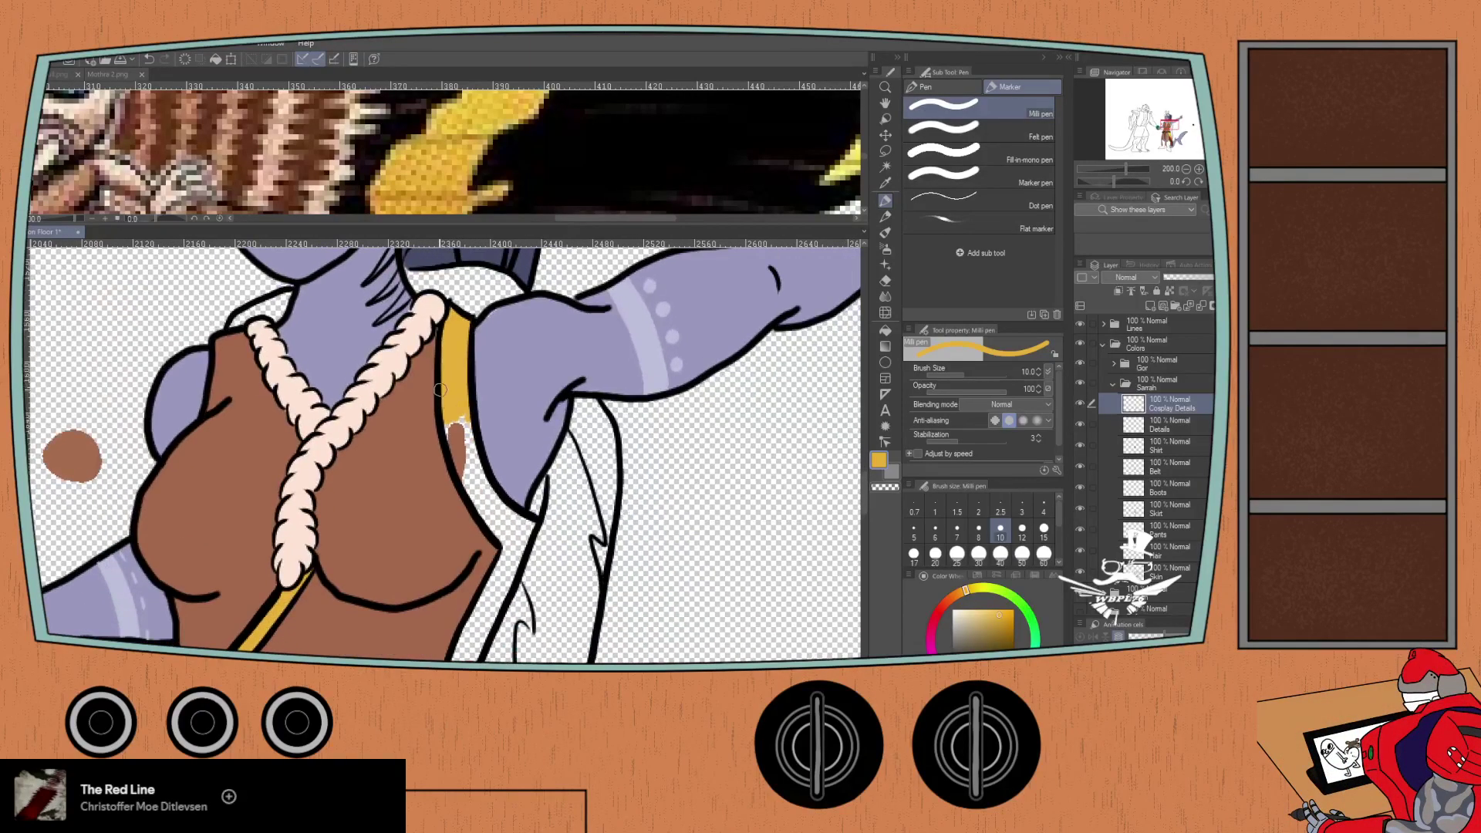
- Fill the rest of the armhole trim and the shirt's side trim down to the belt golden yellow
{"action": "scroll", "coordinate": [448, 413], "scroll_direction": "up", "scroll_amount": 2}
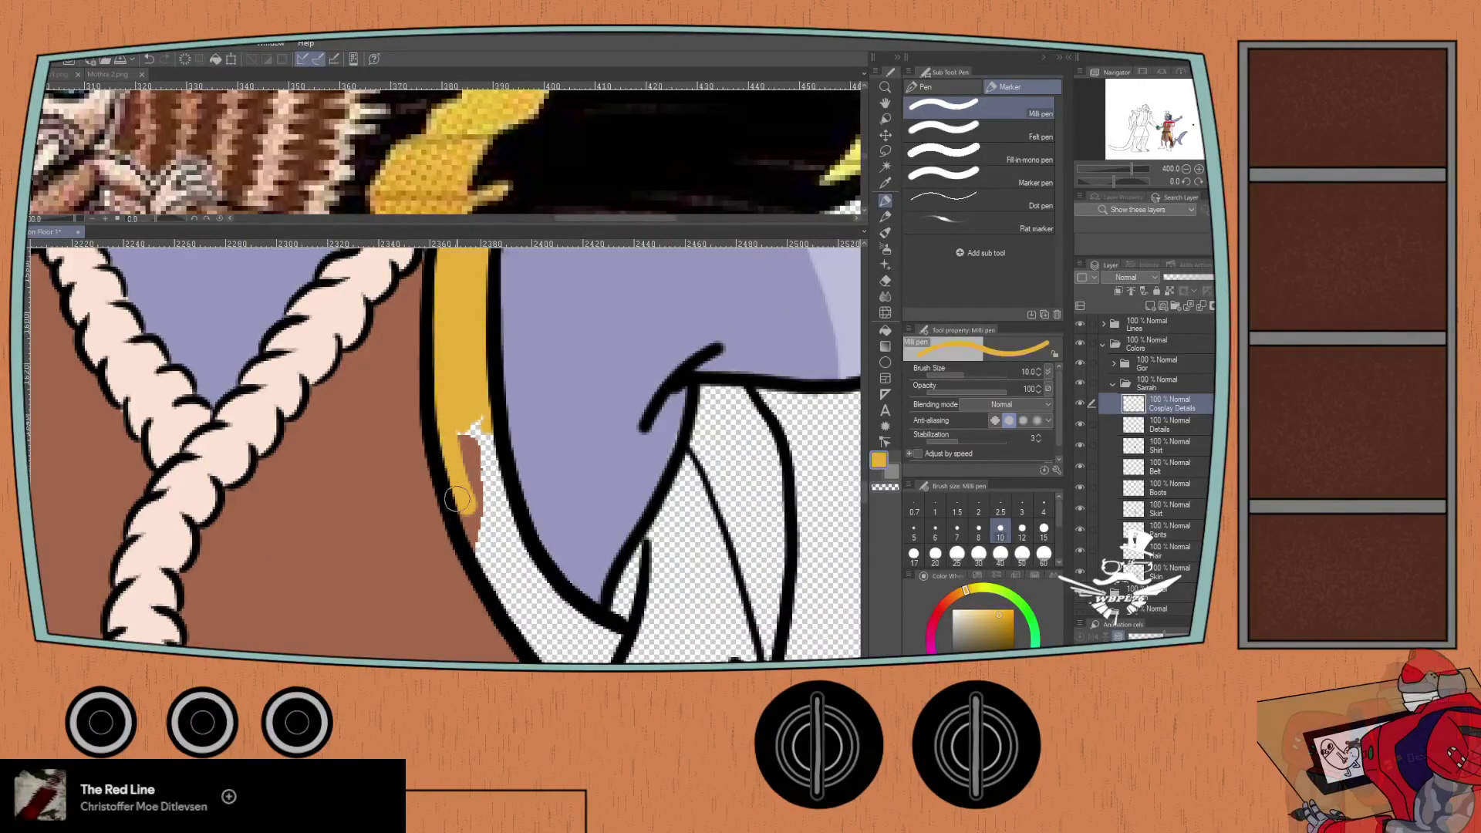
{"action": "mouse_move", "coordinate": [462, 505]}
{"action": "left_mouse_down"}
{"action": "mouse_move", "coordinate": [462, 402]}
{"action": "mouse_move", "coordinate": [495, 486]}
{"action": "mouse_move", "coordinate": [491, 457]}
{"action": "mouse_move", "coordinate": [513, 592]}
{"action": "mouse_move", "coordinate": [478, 539]}
{"action": "mouse_move", "coordinate": [443, 407]}
{"action": "mouse_move", "coordinate": [477, 465]}
{"action": "mouse_move", "coordinate": [493, 476]}
{"action": "mouse_move", "coordinate": [483, 418]}
{"action": "mouse_move", "coordinate": [545, 489]}
{"action": "mouse_move", "coordinate": [600, 389]}
{"action": "left_mouse_up"}
{"action": "mouse_move", "coordinate": [574, 463]}
{"action": "left_mouse_down"}
{"action": "mouse_move", "coordinate": [549, 532]}
{"action": "mouse_move", "coordinate": [540, 480]}
{"action": "mouse_move", "coordinate": [528, 532]}
{"action": "mouse_move", "coordinate": [503, 500]}
{"action": "mouse_move", "coordinate": [516, 543]}
{"action": "mouse_move", "coordinate": [507, 451]}
{"action": "left_mouse_up"}
{"action": "scroll", "coordinate": [498, 446], "scroll_direction": "down", "scroll_amount": 2}
{"action": "mouse_move", "coordinate": [542, 387]}
{"action": "left_mouse_down"}
{"action": "mouse_move", "coordinate": [513, 431]}
{"action": "mouse_move", "coordinate": [520, 402]}
{"action": "mouse_move", "coordinate": [544, 395]}
{"action": "mouse_move", "coordinate": [492, 502]}
{"action": "mouse_move", "coordinate": [501, 447]}
{"action": "mouse_move", "coordinate": [483, 522]}
{"action": "mouse_move", "coordinate": [481, 411]}
{"action": "mouse_move", "coordinate": [463, 486]}
{"action": "mouse_move", "coordinate": [469, 444]}
{"action": "mouse_move", "coordinate": [453, 569]}
{"action": "mouse_move", "coordinate": [491, 577]}
{"action": "mouse_move", "coordinate": [508, 421]}
{"action": "mouse_move", "coordinate": [479, 542]}
{"action": "mouse_move", "coordinate": [495, 425]}
{"action": "mouse_move", "coordinate": [478, 562]}
{"action": "mouse_move", "coordinate": [497, 404]}
{"action": "left_mouse_up"}
{"action": "scroll", "coordinate": [485, 514], "scroll_direction": "up", "scroll_amount": 2}
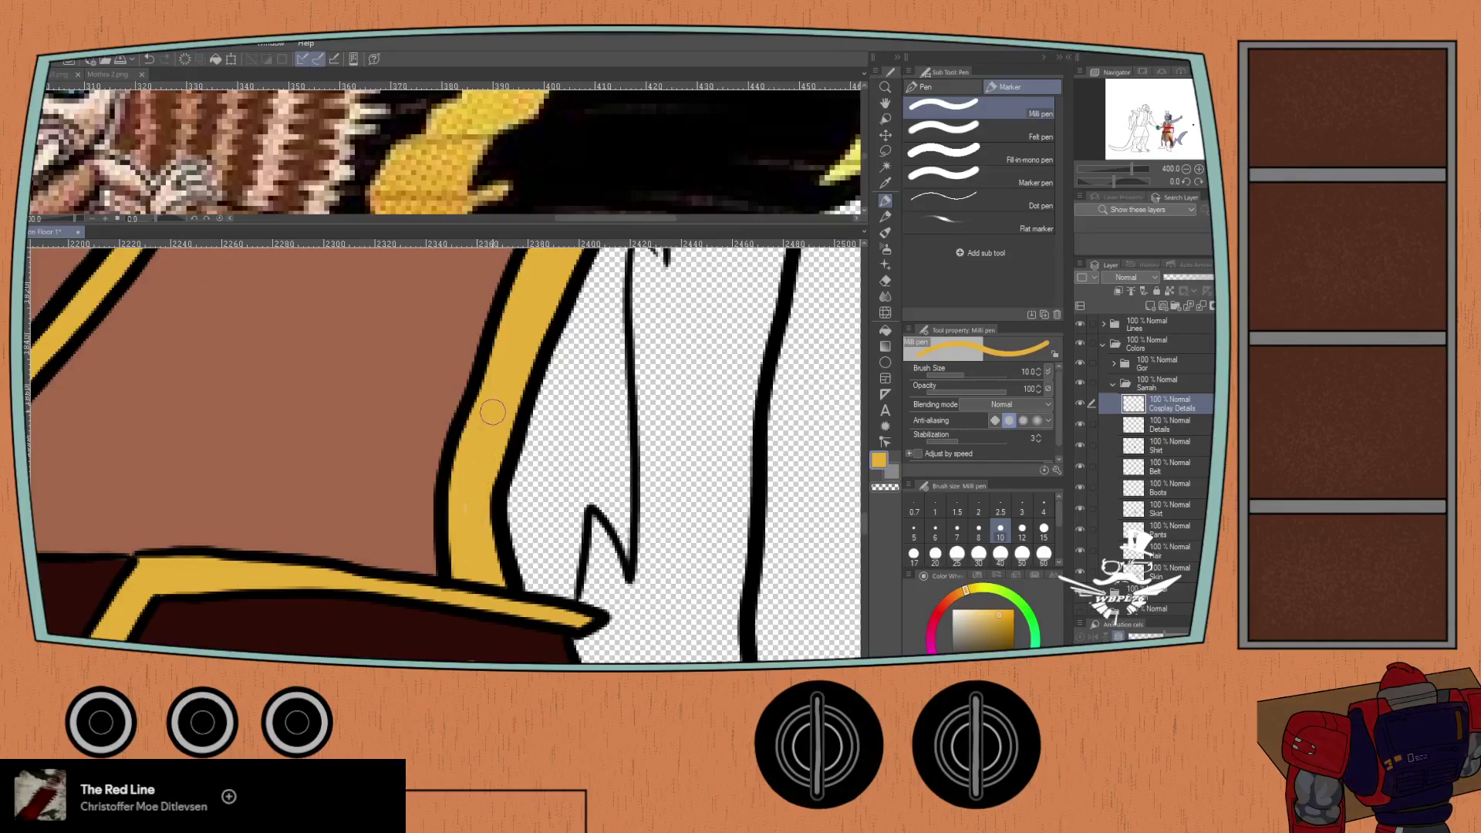
{"action": "scroll", "coordinate": [478, 453], "scroll_direction": "down", "scroll_amount": 7}
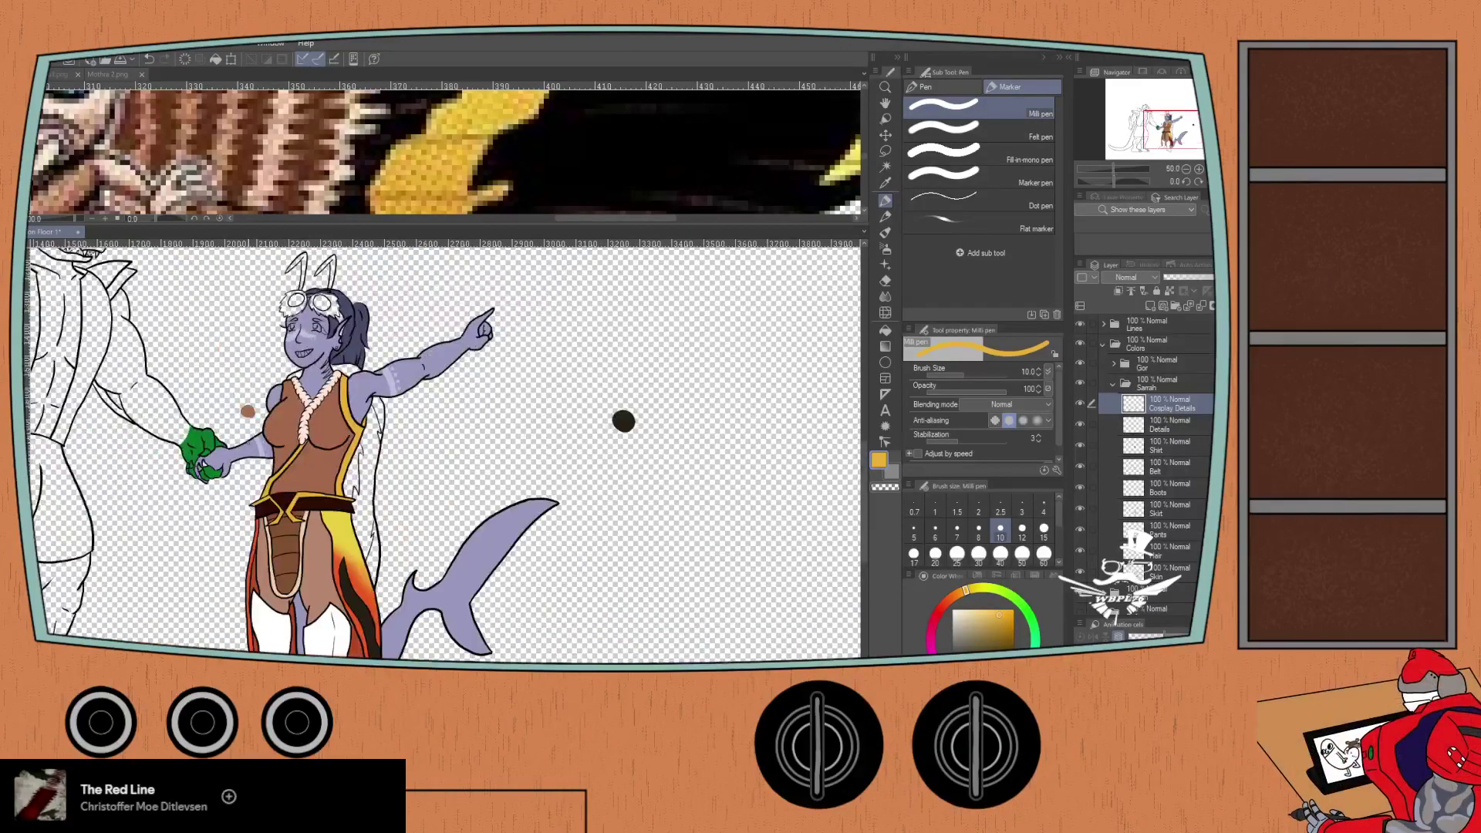
- Select the Details layer and choose the light yellow from the woman's saved color set
{"action": "left_click_drag", "start_coordinate": [496, 430], "coordinate": [696, 479]}
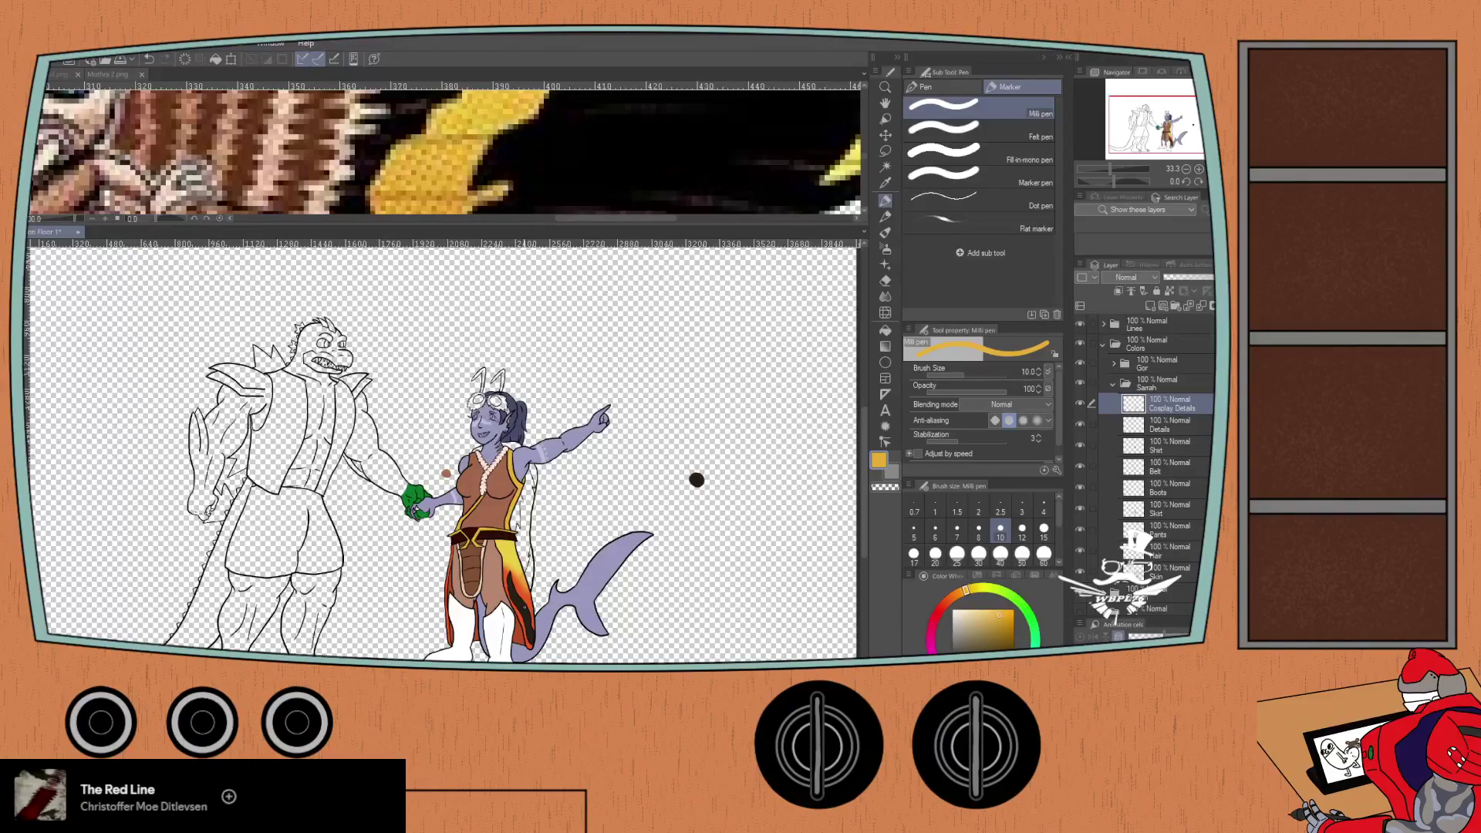
{"action": "scroll", "coordinate": [461, 474], "scroll_direction": "up", "scroll_amount": 4}
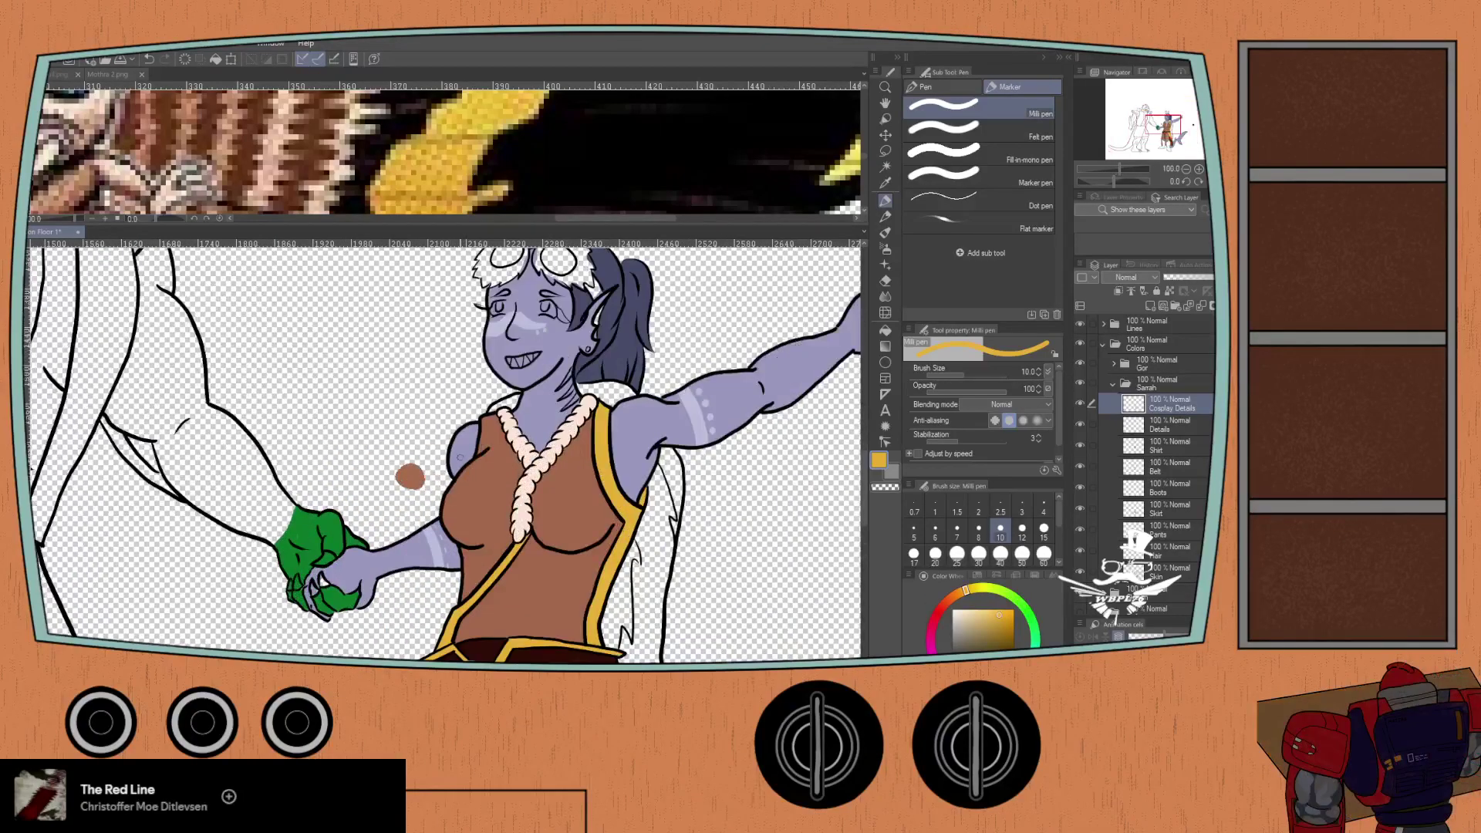
{"action": "scroll", "coordinate": [469, 438], "scroll_direction": "down", "scroll_amount": 1}
{"action": "left_click_drag", "start_coordinate": [497, 411], "coordinate": [469, 473]}
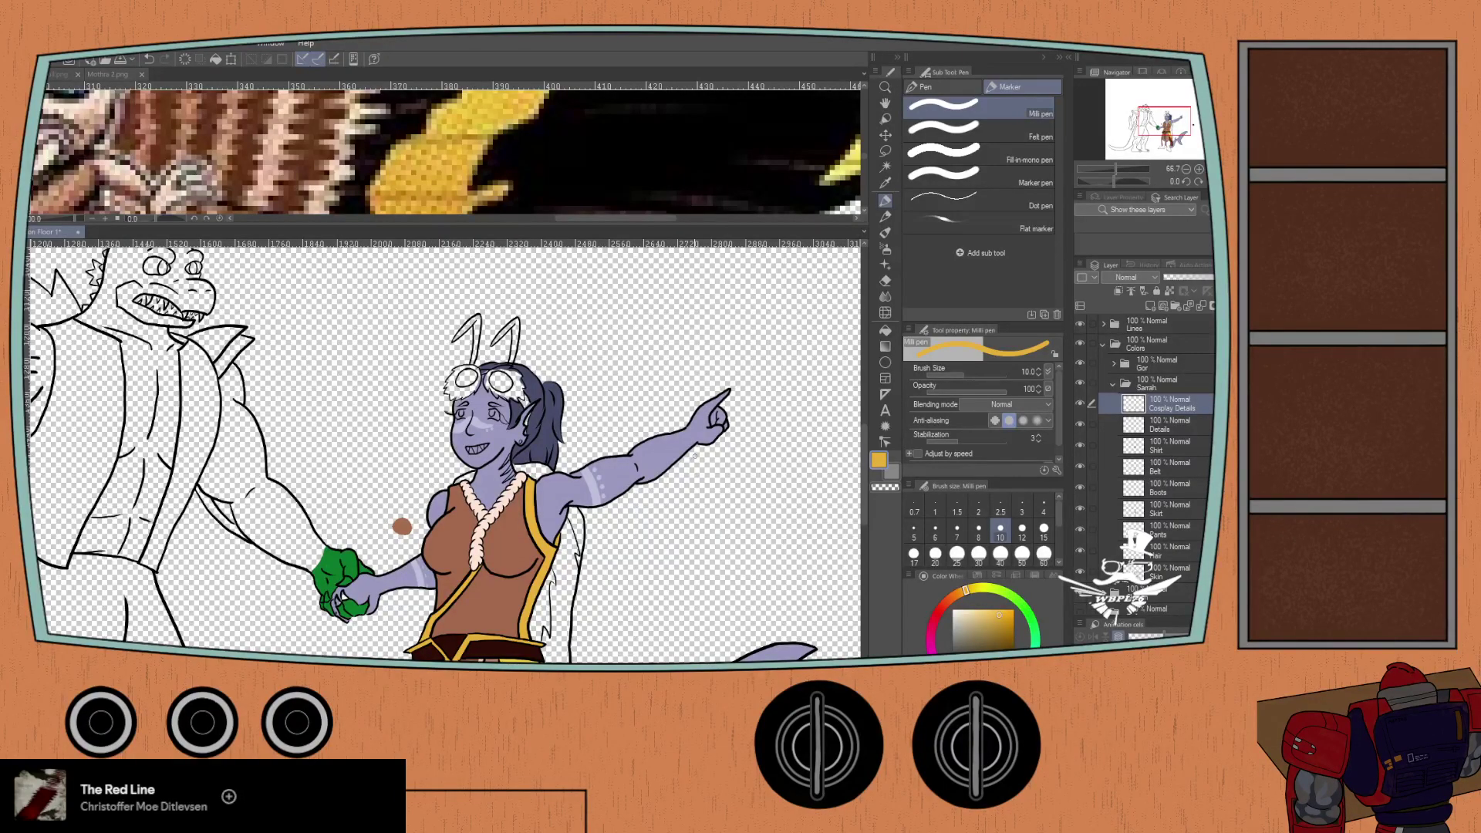
{"action": "left_click", "coordinate": [1157, 429]}
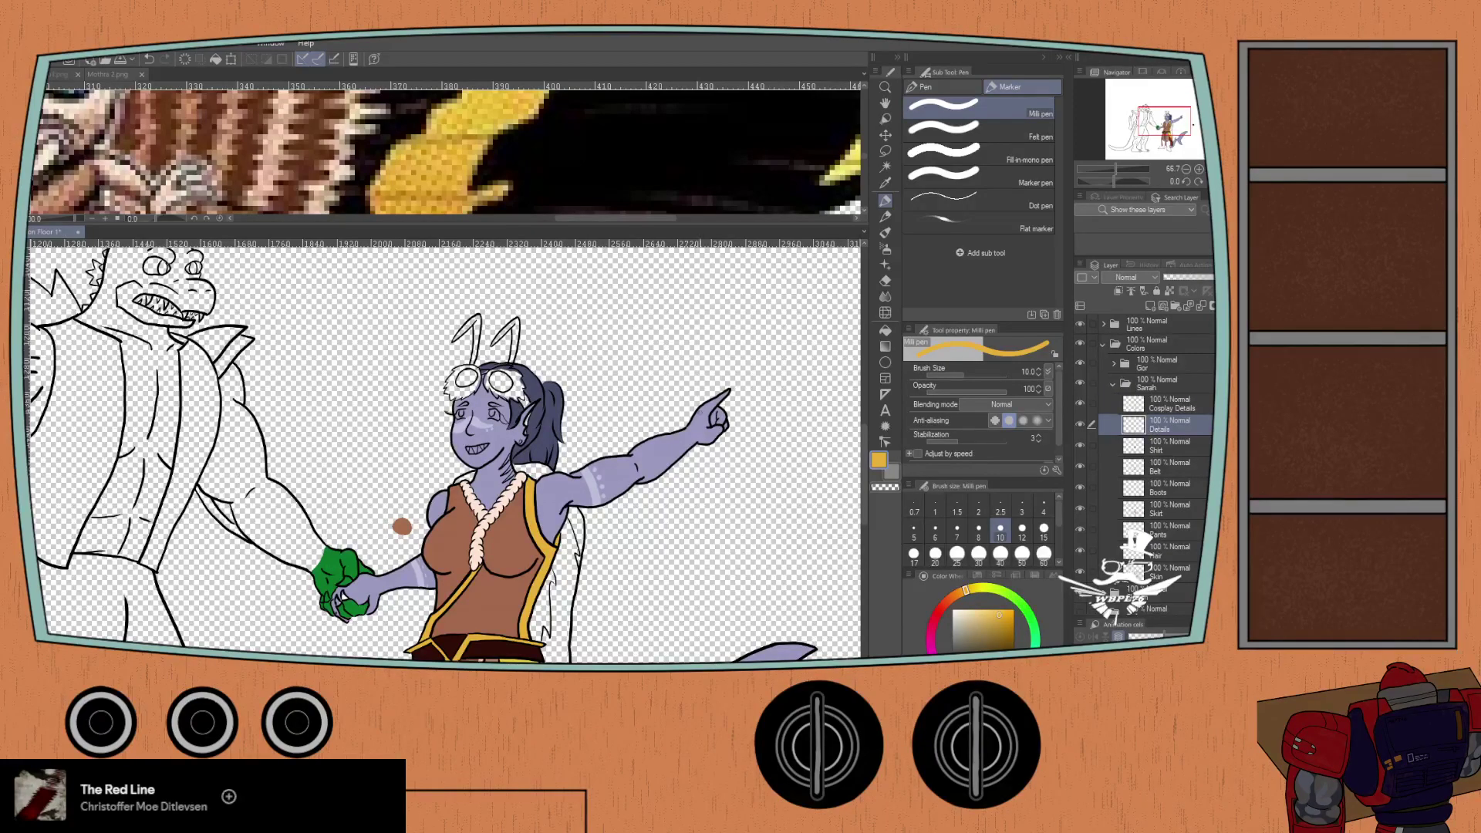
{"action": "left_click", "coordinate": [974, 578]}
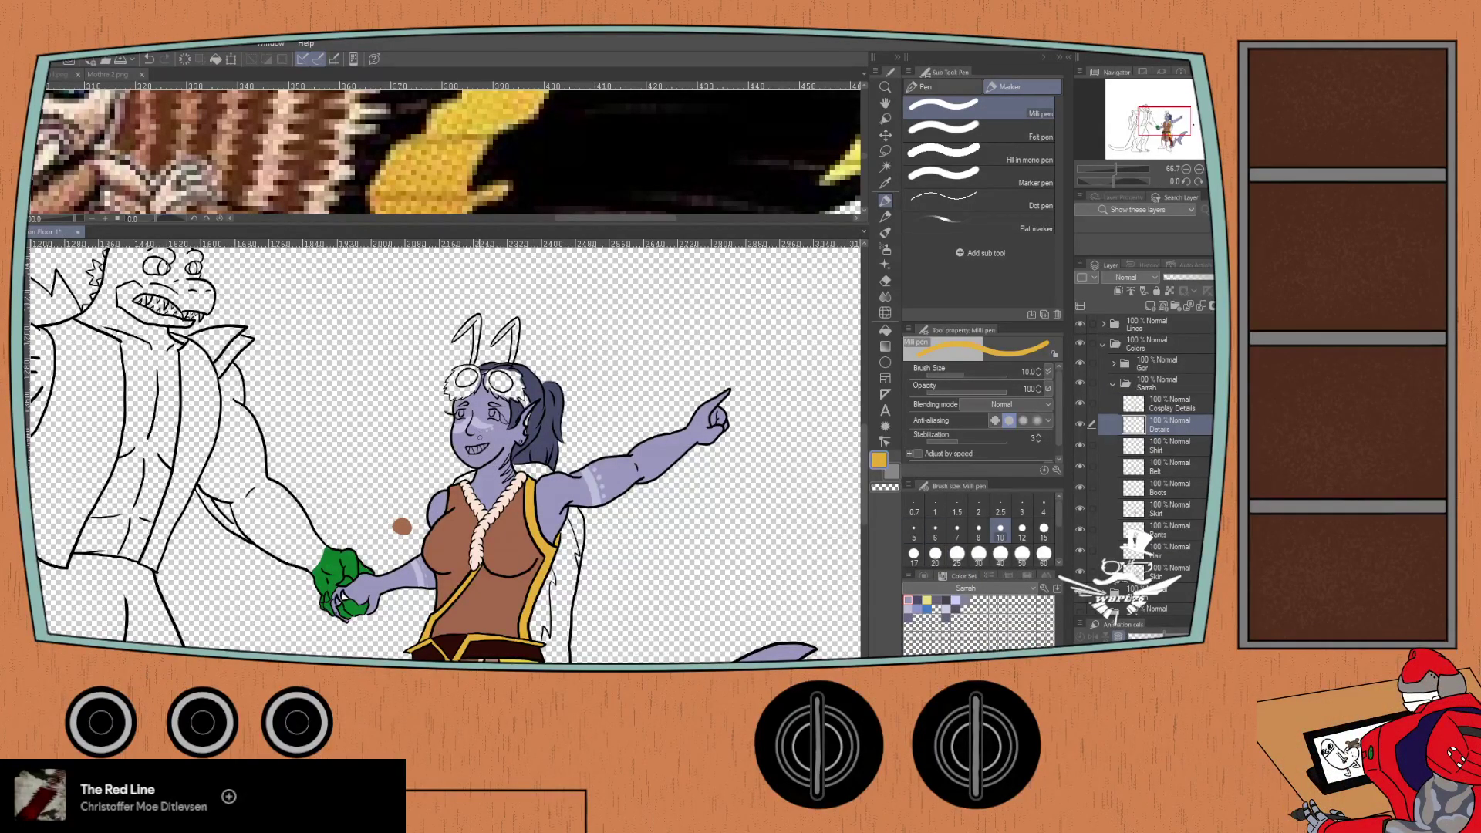
{"action": "scroll", "coordinate": [480, 437], "scroll_direction": "up", "scroll_amount": 2}
{"action": "left_click", "coordinate": [928, 599]}
- Fill both of the woman's irises light yellow with the Fill-in-mono pen at size 20
{"action": "key", "text": "ctrl+plus"}
{"action": "left_click_drag", "start_coordinate": [431, 398], "coordinate": [437, 424]}
{"action": "left_click", "coordinate": [980, 154]}
{"action": "scroll", "coordinate": [486, 425], "scroll_direction": "up", "scroll_amount": 2}
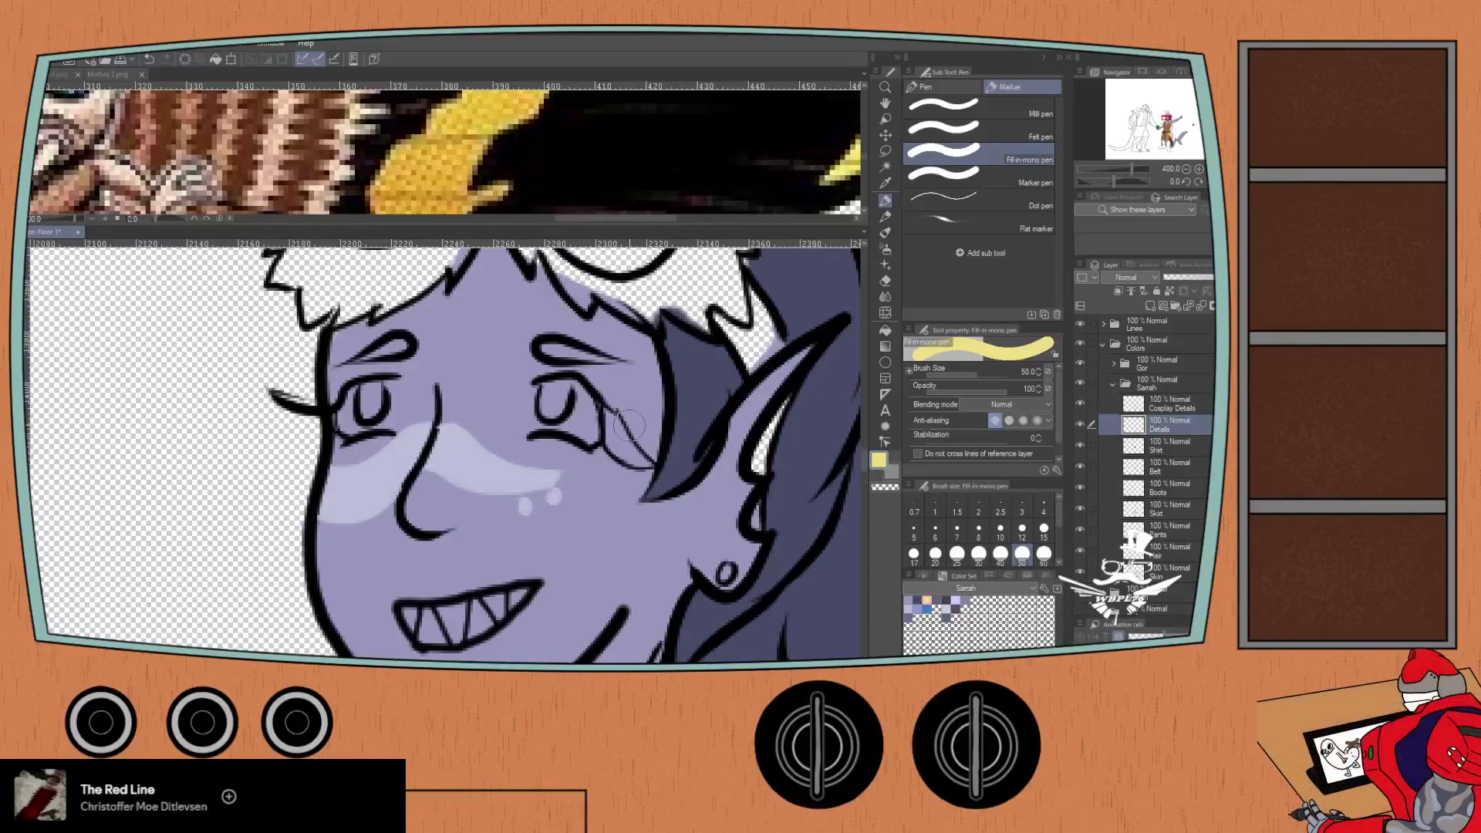
{"action": "left_click", "coordinate": [977, 530]}
{"action": "key", "text": "bracketright"}
{"action": "key", "text": "bracketright"}
{"action": "key", "text": "bracketright"}
{"action": "key", "text": "bracketright"}
{"action": "key", "text": "bracketright"}
{"action": "left_click_drag", "start_coordinate": [544, 393], "coordinate": [559, 406]}
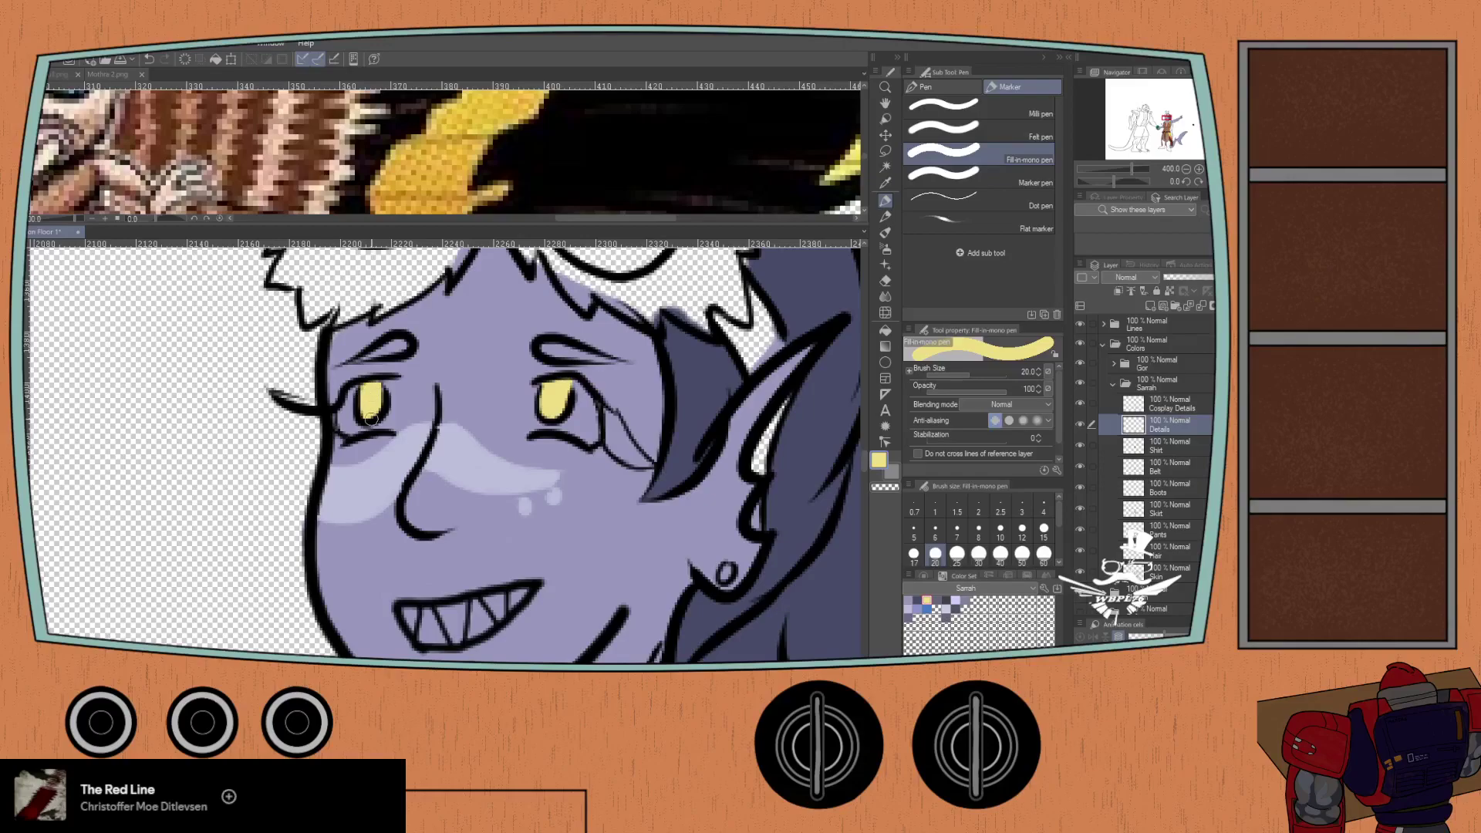
- Sample the pale lavender of the teeth from the woman's full reference image with the Eyedropper
{"action": "left_click", "coordinate": [945, 609]}
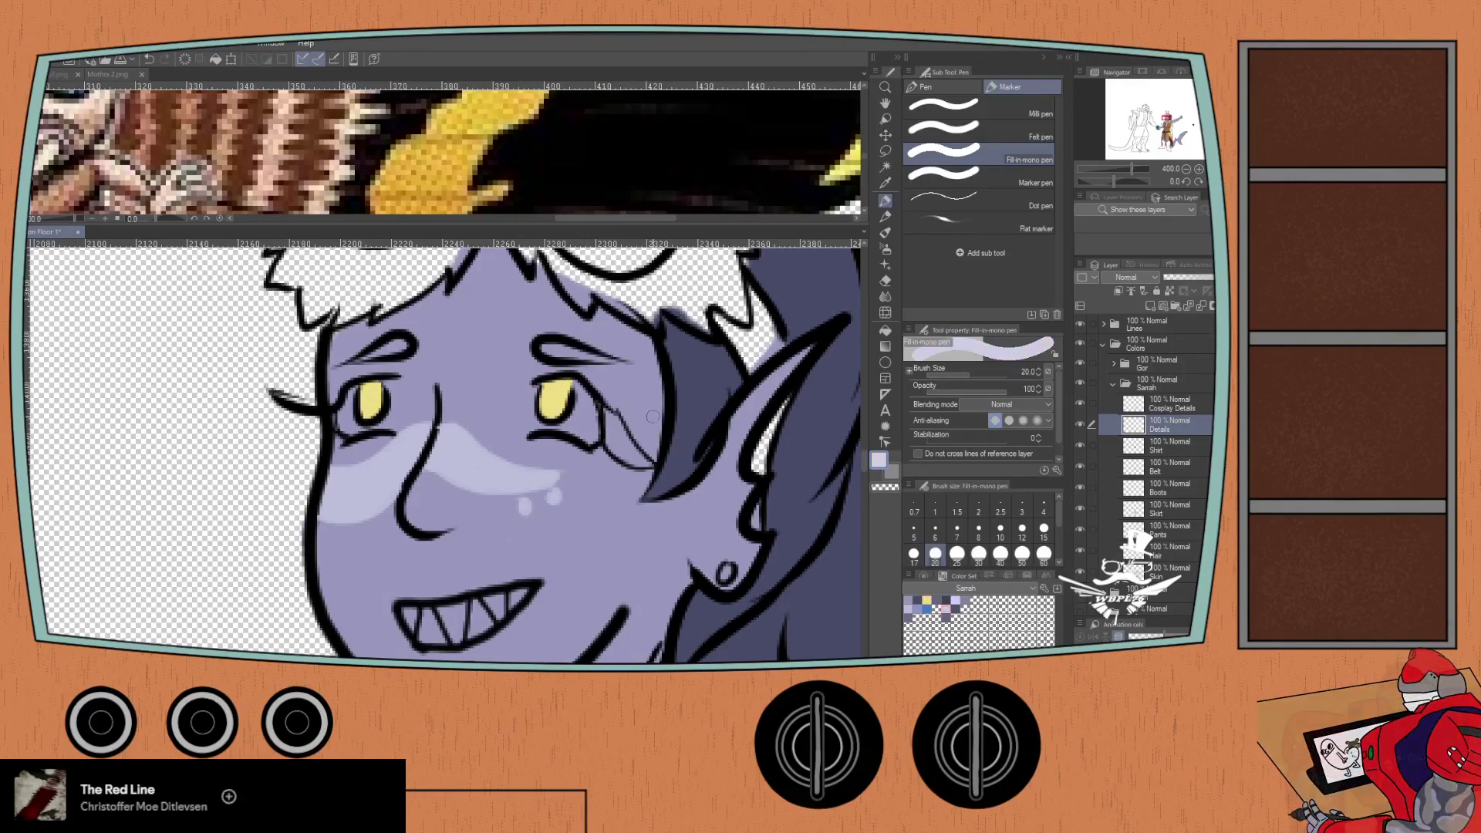
{"action": "left_click", "coordinate": [60, 74]}
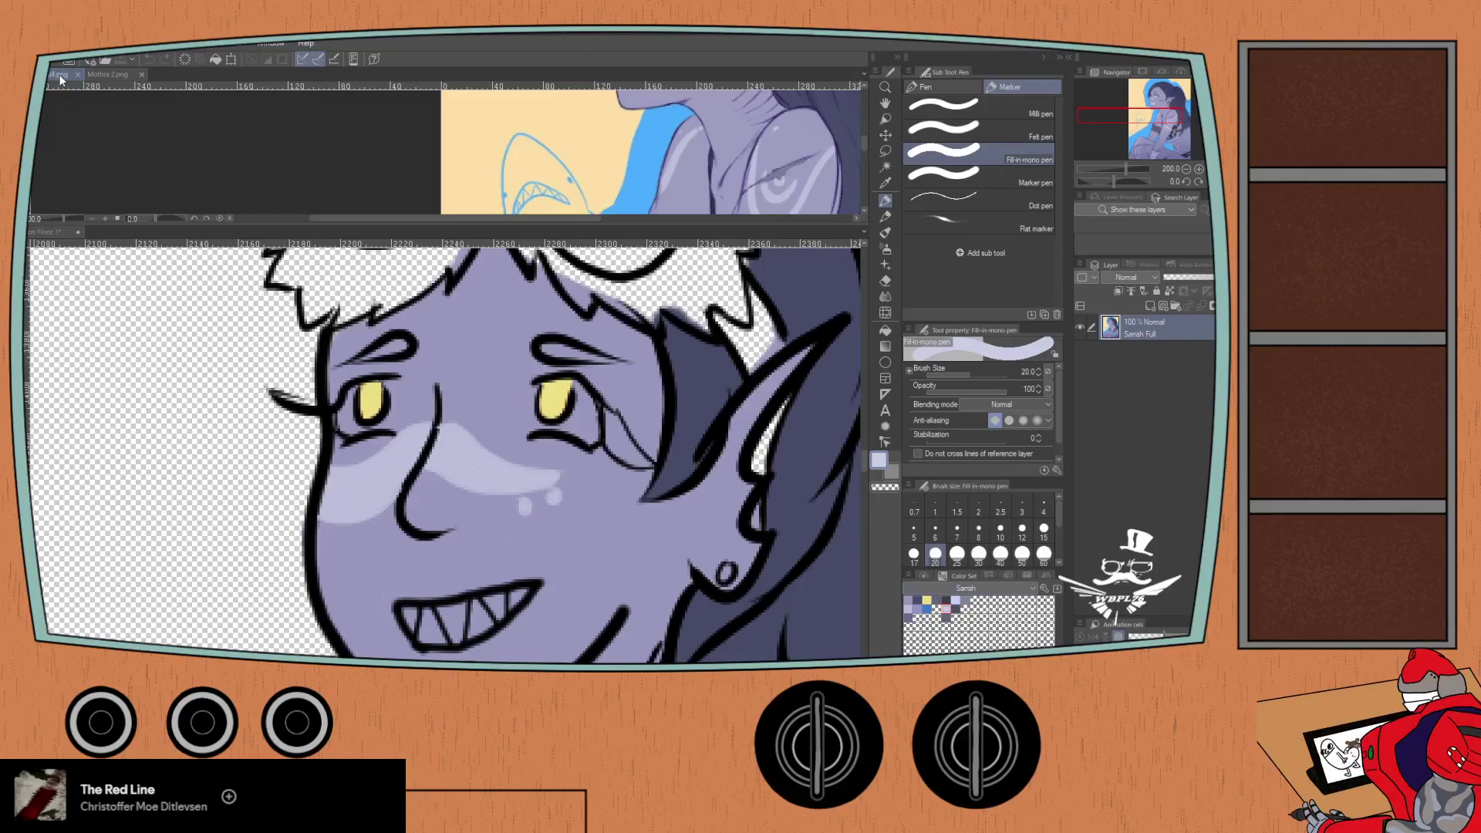
{"action": "left_click_drag", "start_coordinate": [628, 104], "coordinate": [614, 207]}
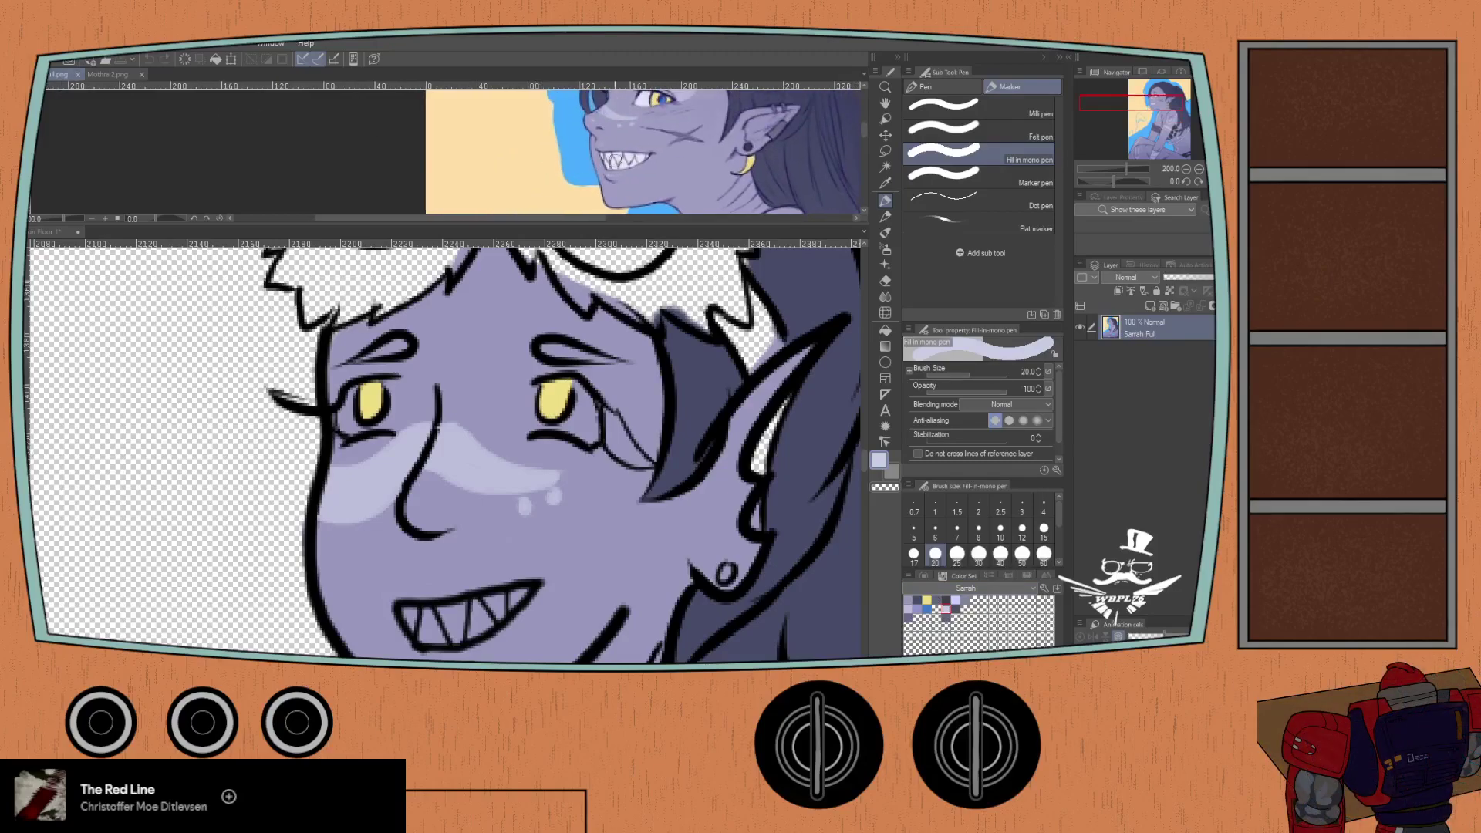
{"action": "key", "text": "i"}
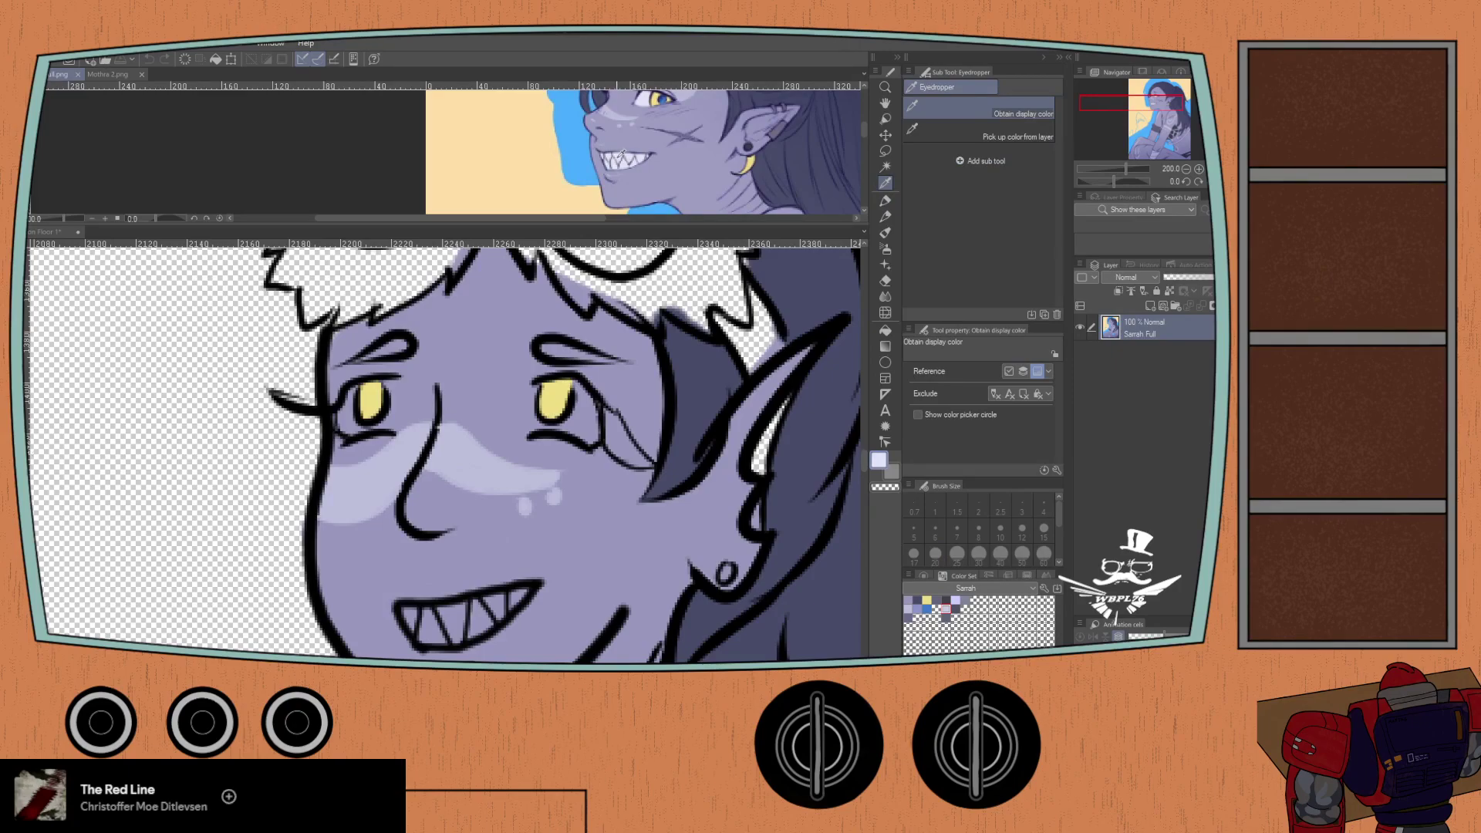
{"action": "left_click", "coordinate": [923, 576]}
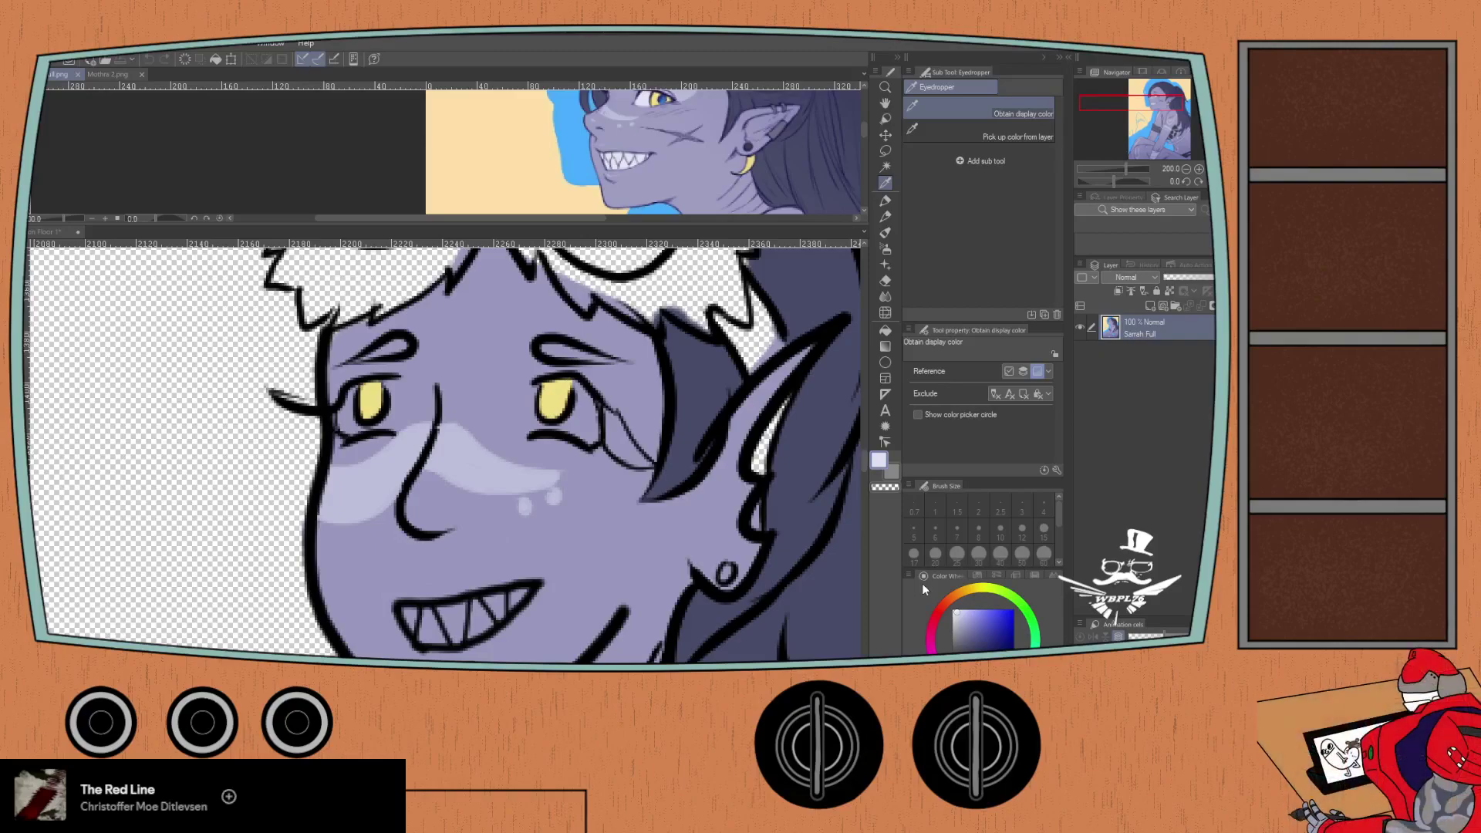
{"action": "left_click", "coordinate": [975, 575]}
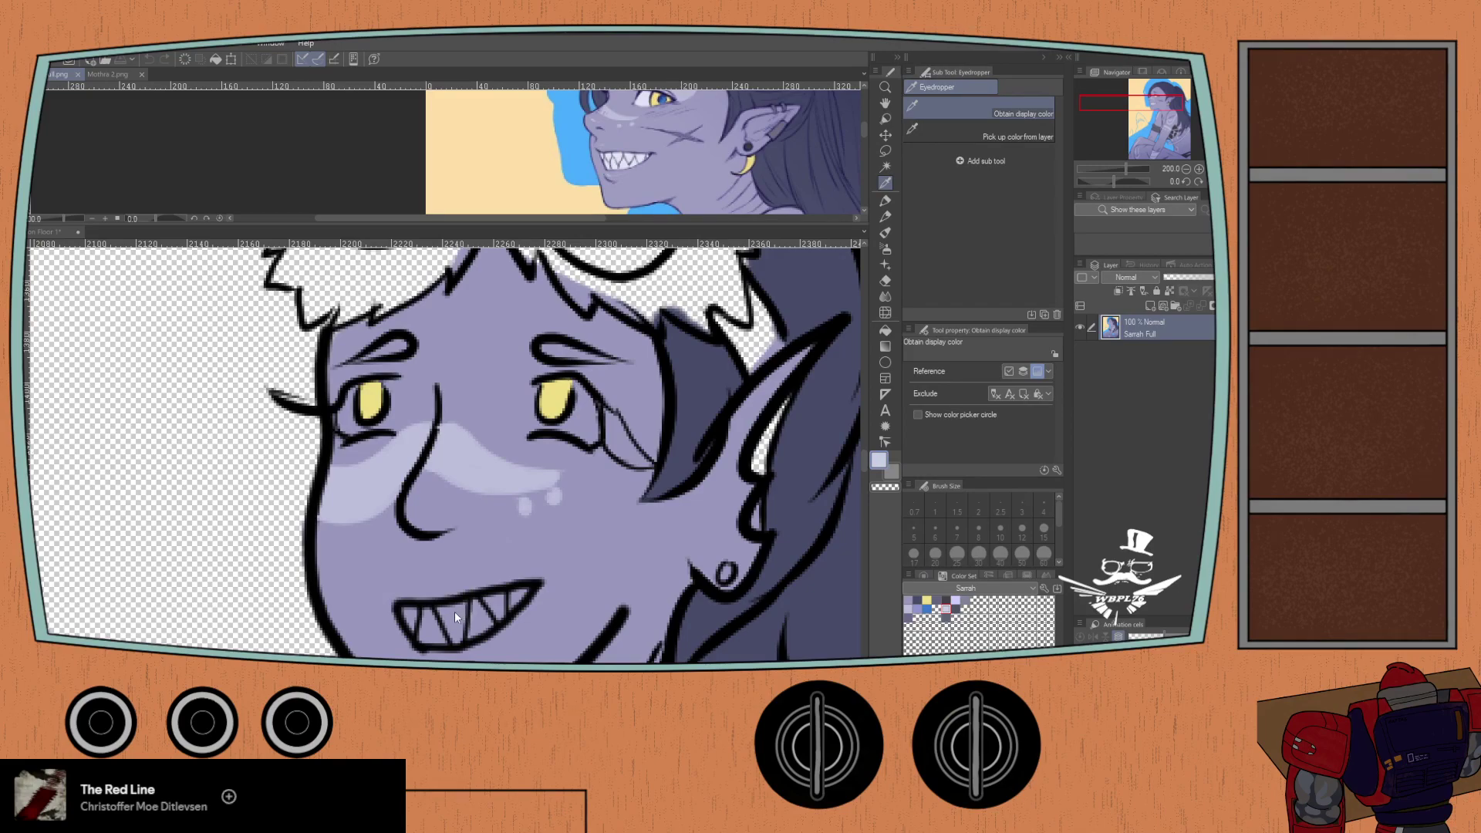
- Fill the woman's teeth and eye whites pale lavender on the color Details layer with the Fill-in-mono pen at size 20
{"action": "left_click", "coordinate": [63, 233]}
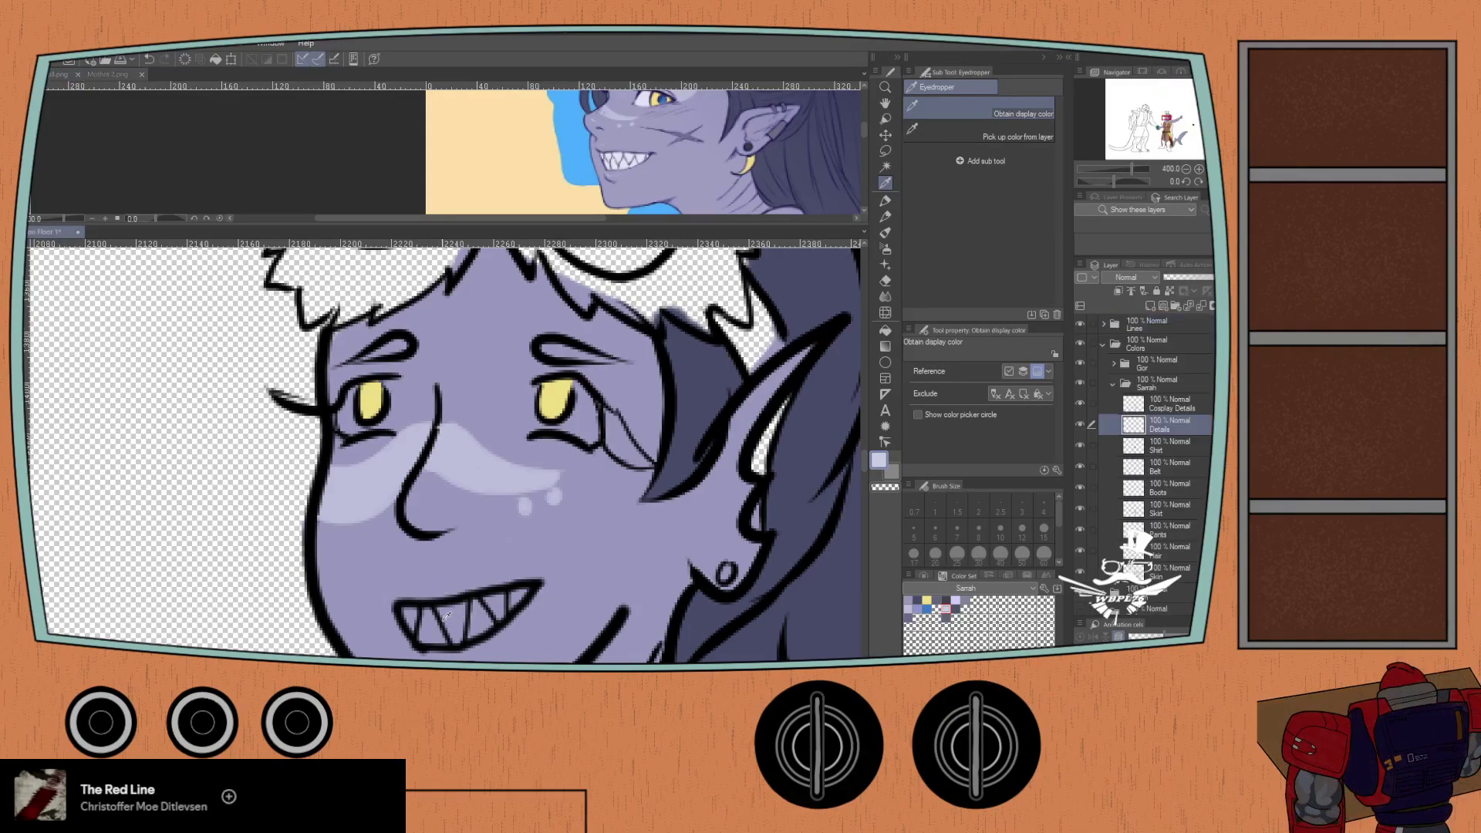
{"action": "key", "text": "p"}
{"action": "mouse_move", "coordinate": [439, 613]}
{"action": "left_mouse_down"}
{"action": "mouse_move", "coordinate": [548, 516]}
{"action": "mouse_move", "coordinate": [504, 532]}
{"action": "mouse_move", "coordinate": [488, 543]}
{"action": "mouse_move", "coordinate": [506, 553]}
{"action": "mouse_move", "coordinate": [456, 562]}
{"action": "left_mouse_up"}
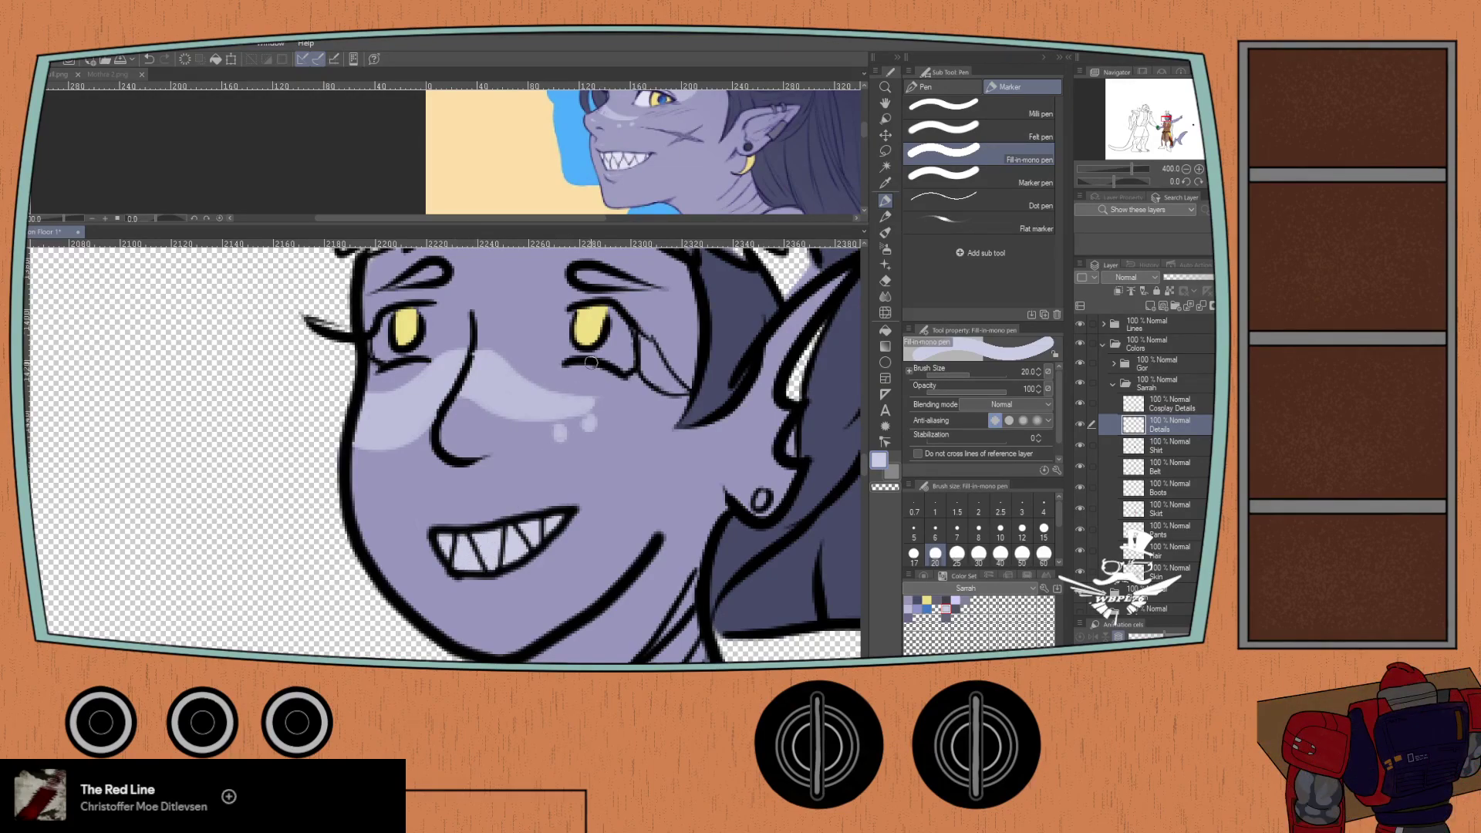
{"action": "left_click", "coordinate": [1023, 420]}
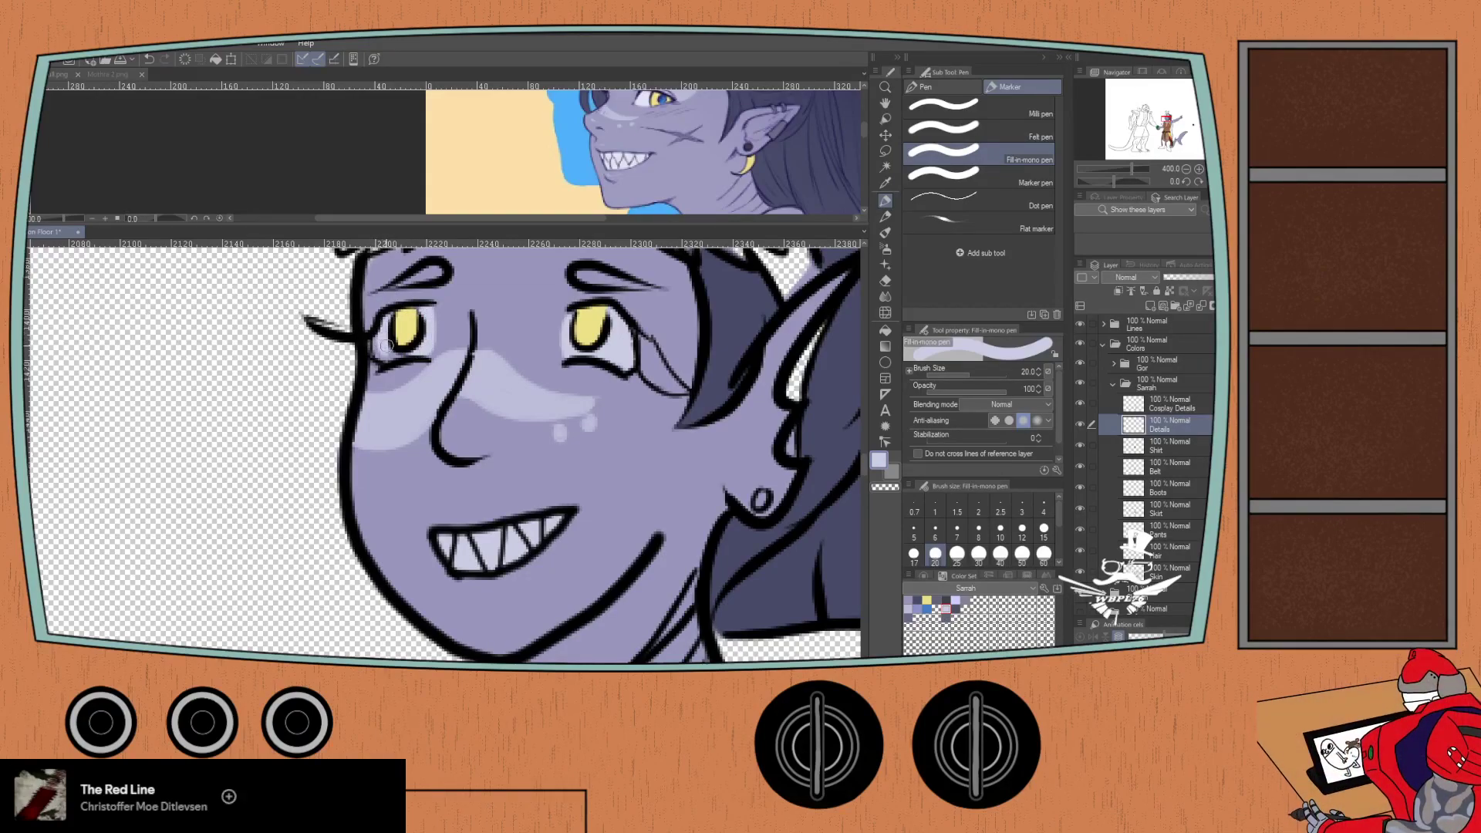
- Turn off the pen's anti-aliasing and select the Face layer in the woman's Lines folder, toggling layer visibility to identify it
{"action": "left_click", "coordinate": [1102, 325]}
{"action": "left_click", "coordinate": [1112, 363]}
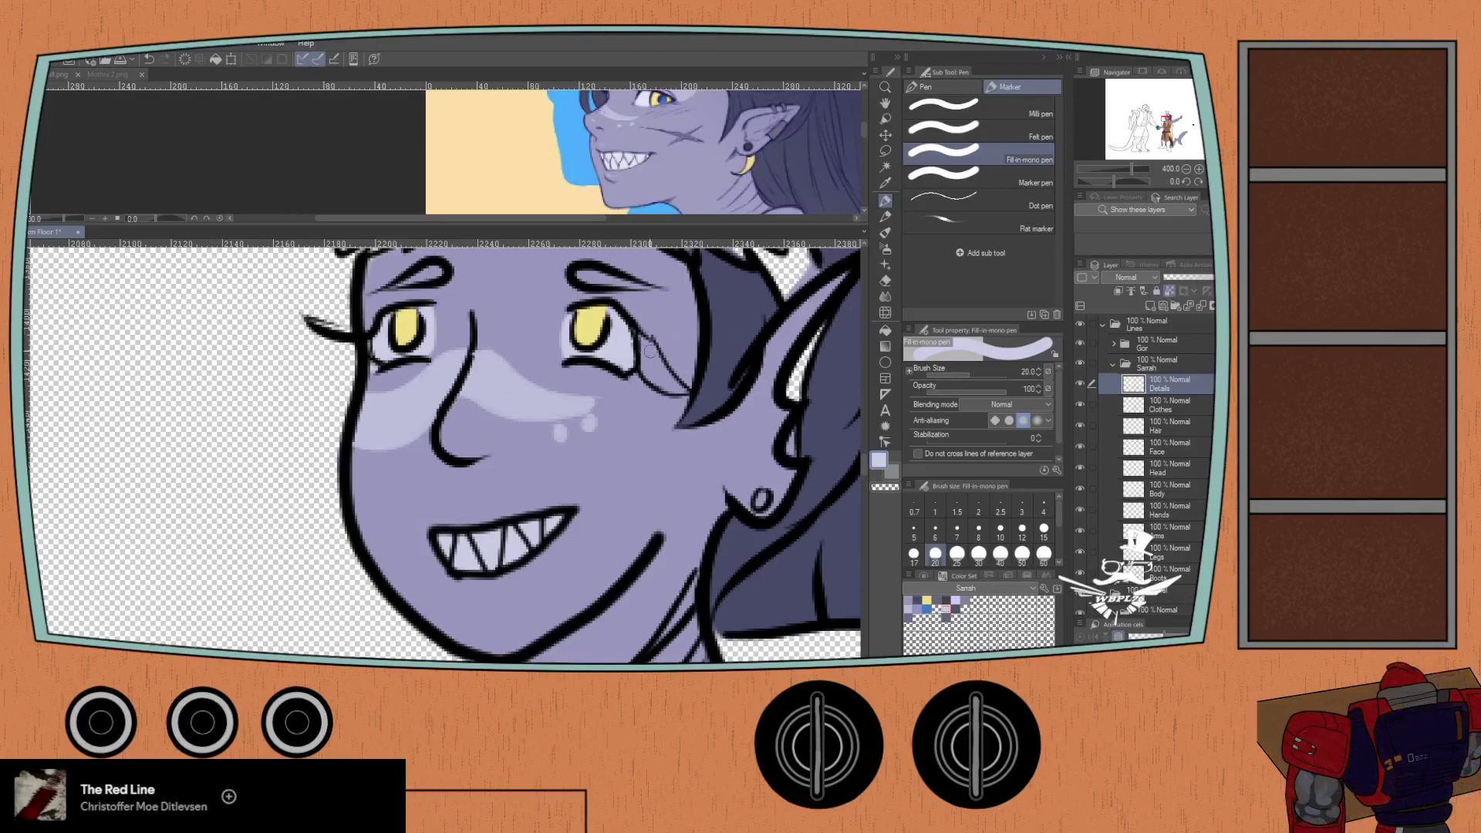
{"action": "left_click", "coordinate": [994, 420]}
{"action": "left_click", "coordinate": [1080, 384]}
{"action": "left_click", "coordinate": [1080, 384]}
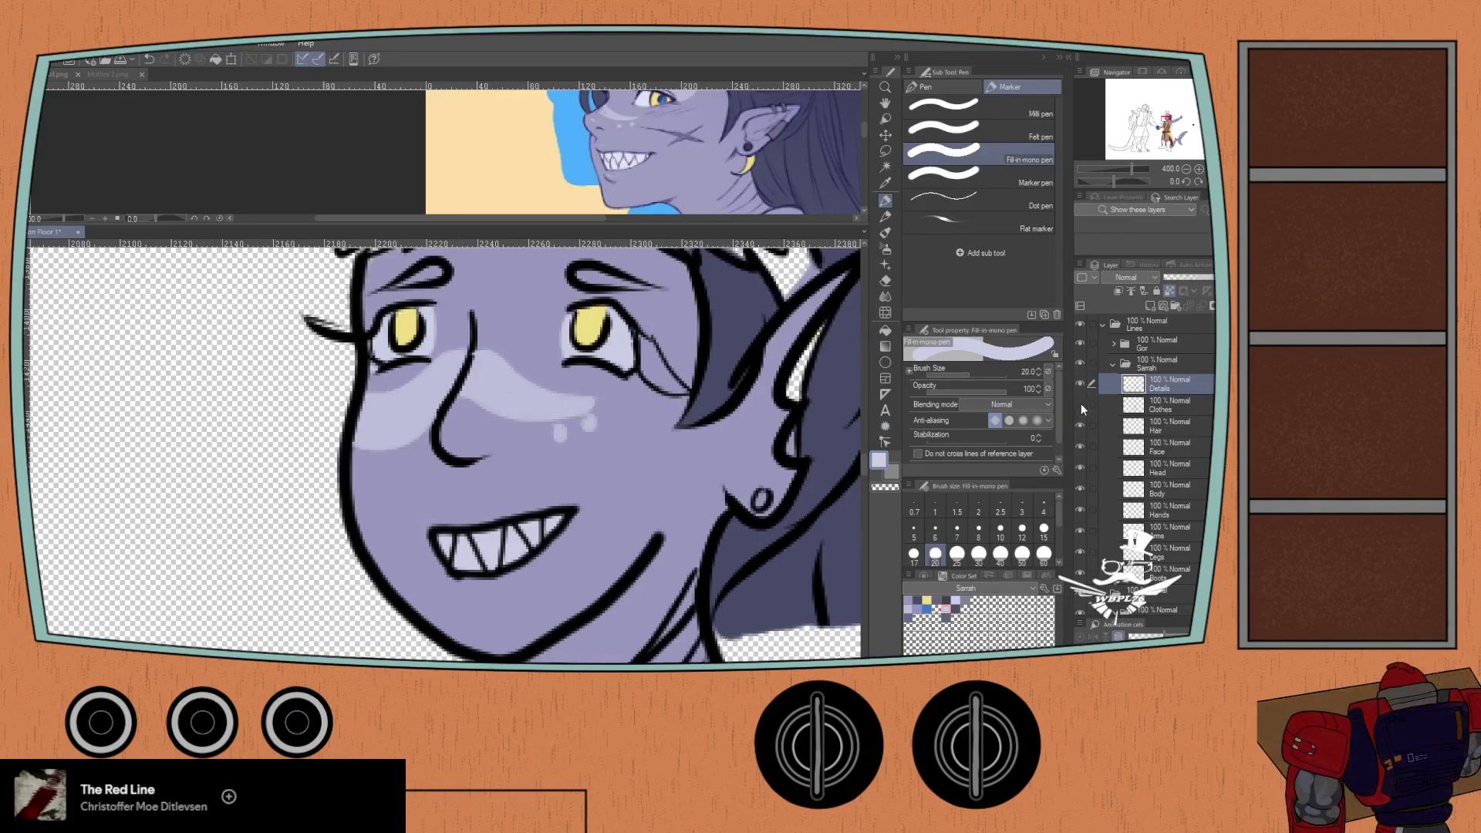
{"action": "left_click", "coordinate": [1080, 447]}
{"action": "left_click", "coordinate": [1079, 447]}
{"action": "left_click", "coordinate": [1109, 442]}
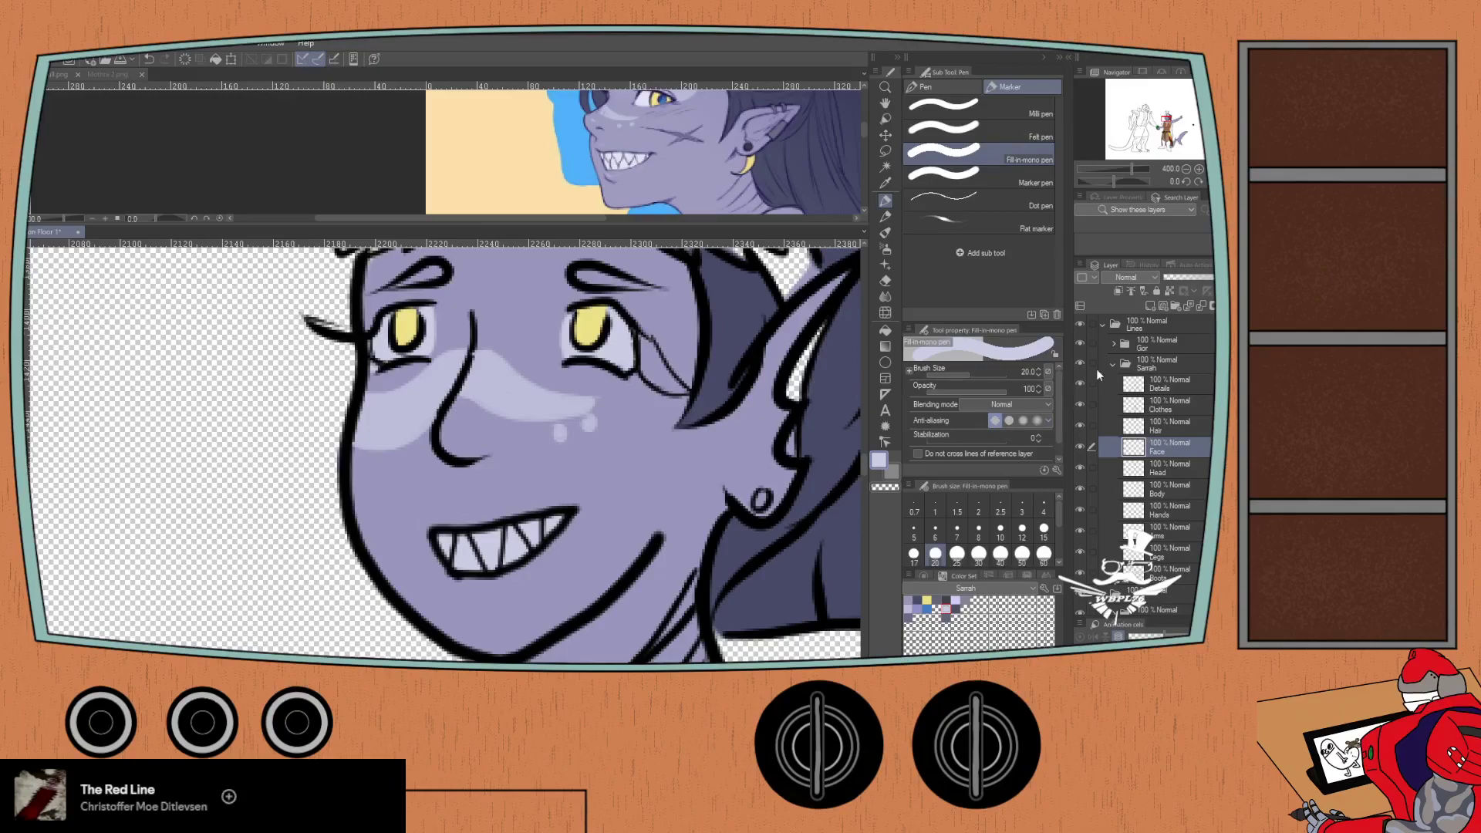
{"action": "left_click", "coordinate": [1177, 385]}
{"action": "left_click", "coordinate": [1172, 445]}
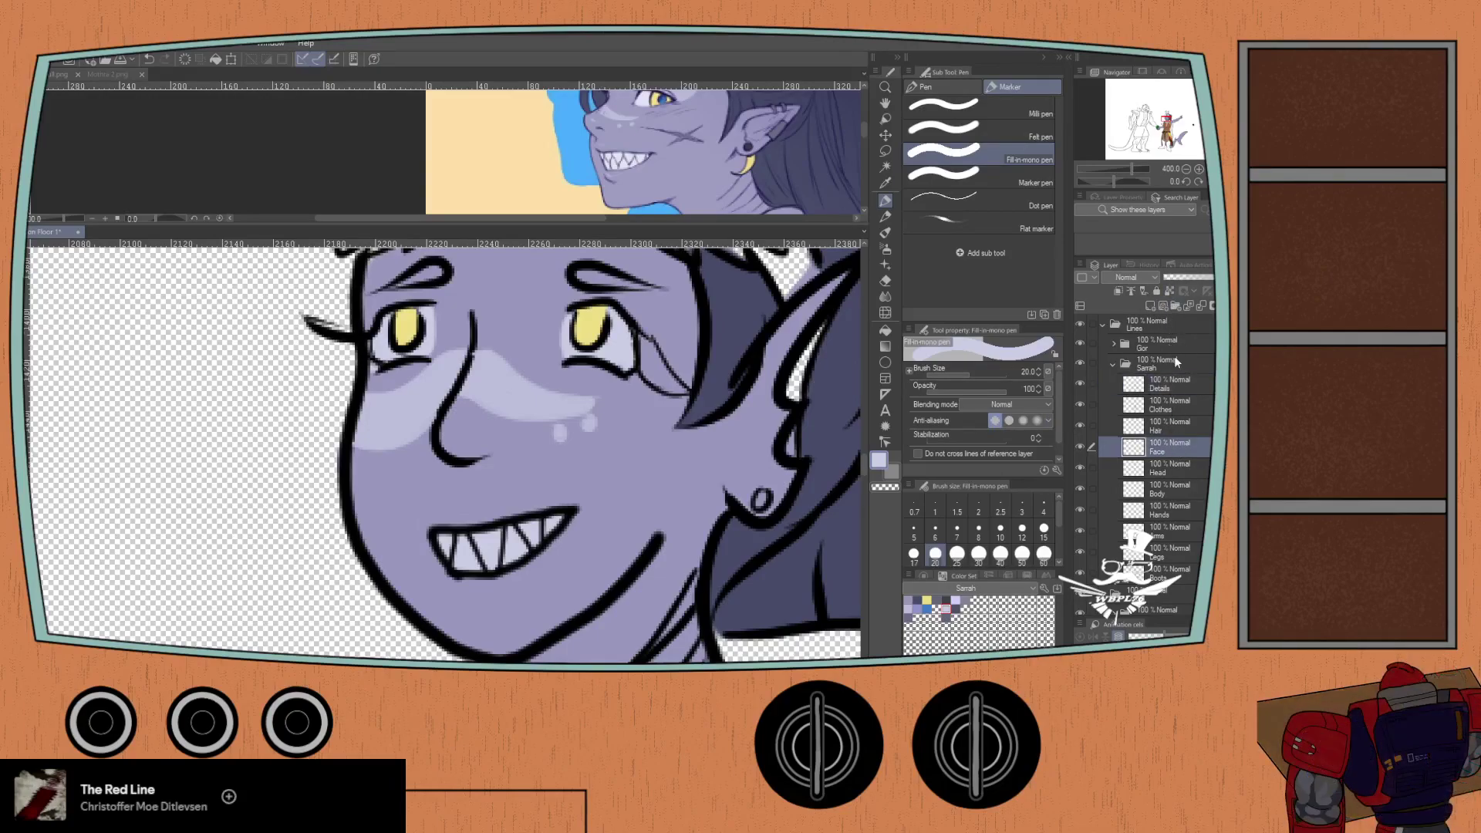
- Recolor the marking's outline beside the eye pale lavender on the Face line layer, using locked transparent pixels
{"action": "mouse_move", "coordinate": [657, 364]}
{"action": "left_mouse_down"}
{"action": "mouse_move", "coordinate": [656, 340]}
{"action": "mouse_move", "coordinate": [685, 381]}
{"action": "left_mouse_up"}
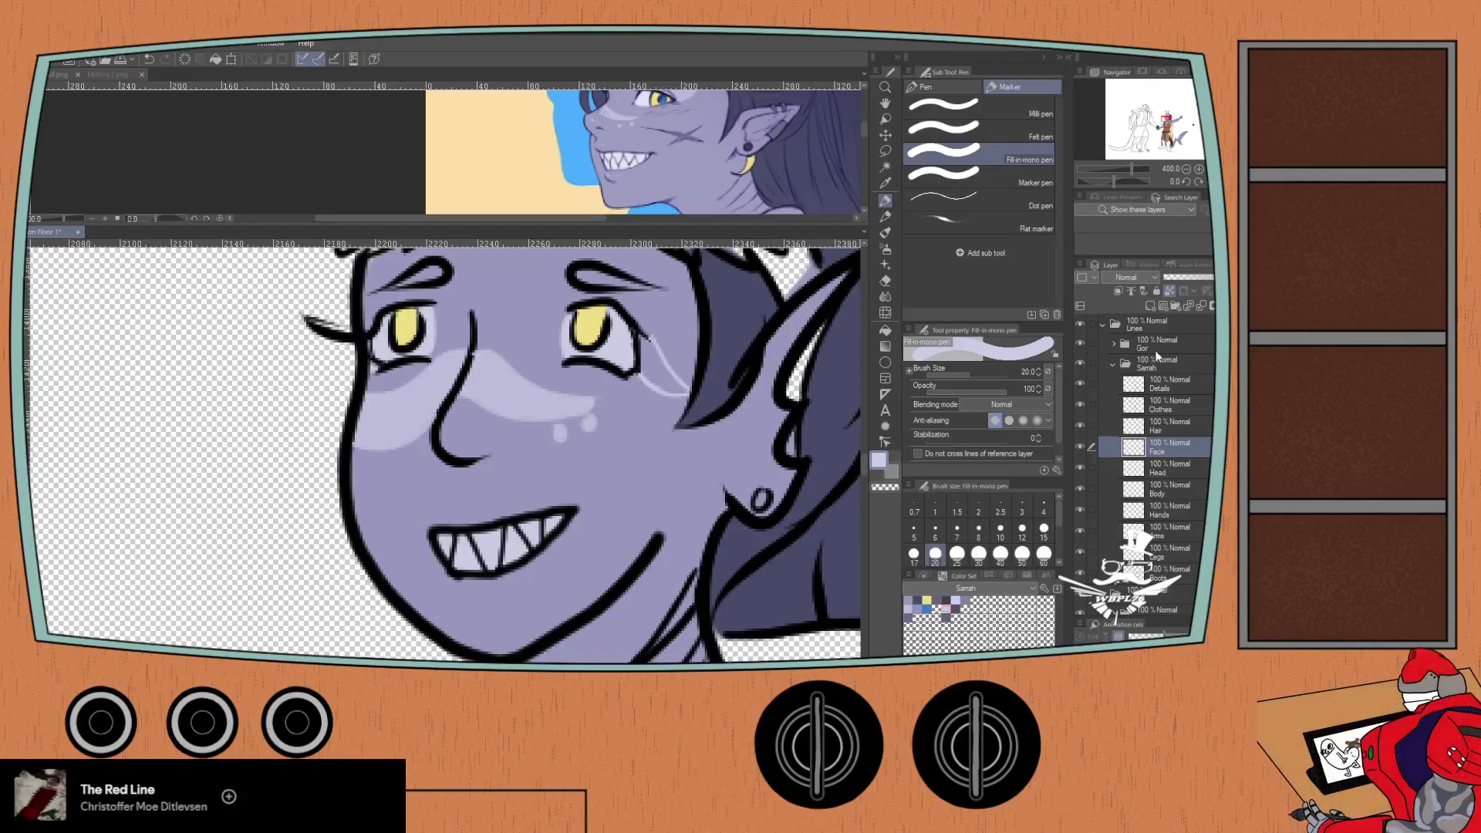
{"action": "left_click", "coordinate": [1169, 293]}
{"action": "left_click", "coordinate": [1112, 364]}
{"action": "left_click", "coordinate": [1103, 325]}
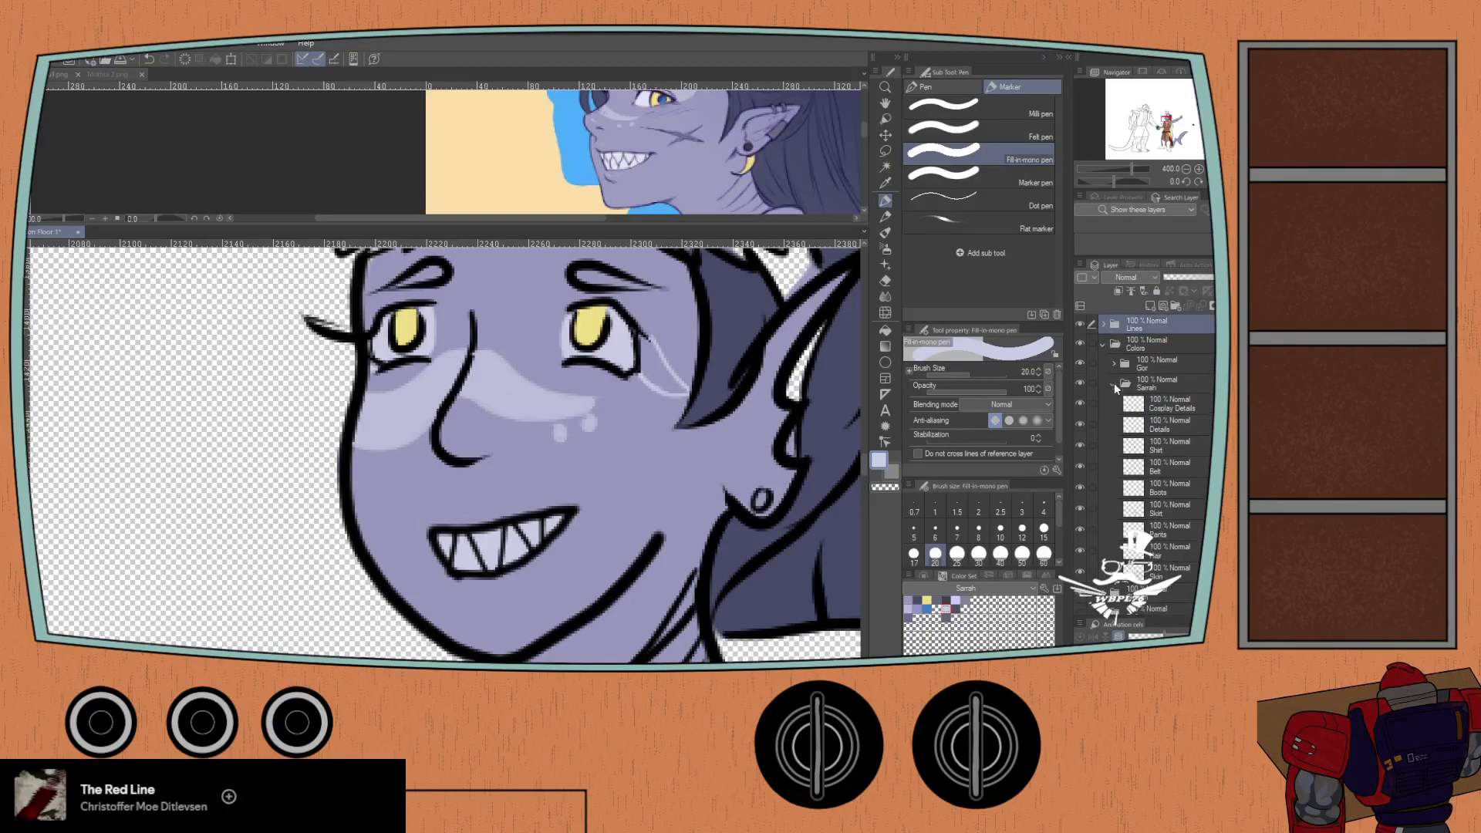
- Fill the marking beside the eye pale lavender on the woman's color Details layer
{"action": "left_click", "coordinate": [1149, 427]}
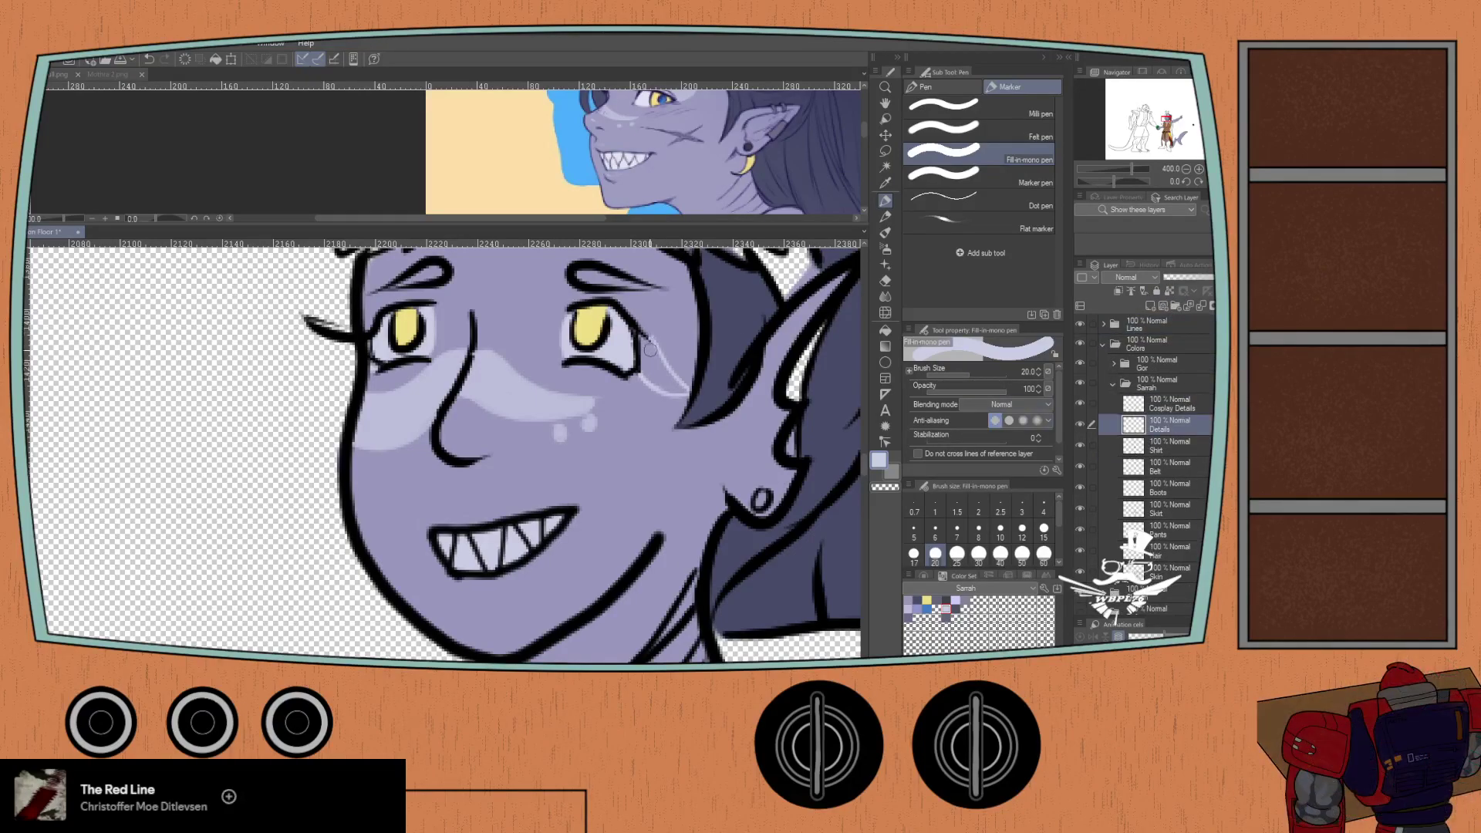
{"action": "scroll", "coordinate": [645, 349], "scroll_direction": "up", "scroll_amount": 2}
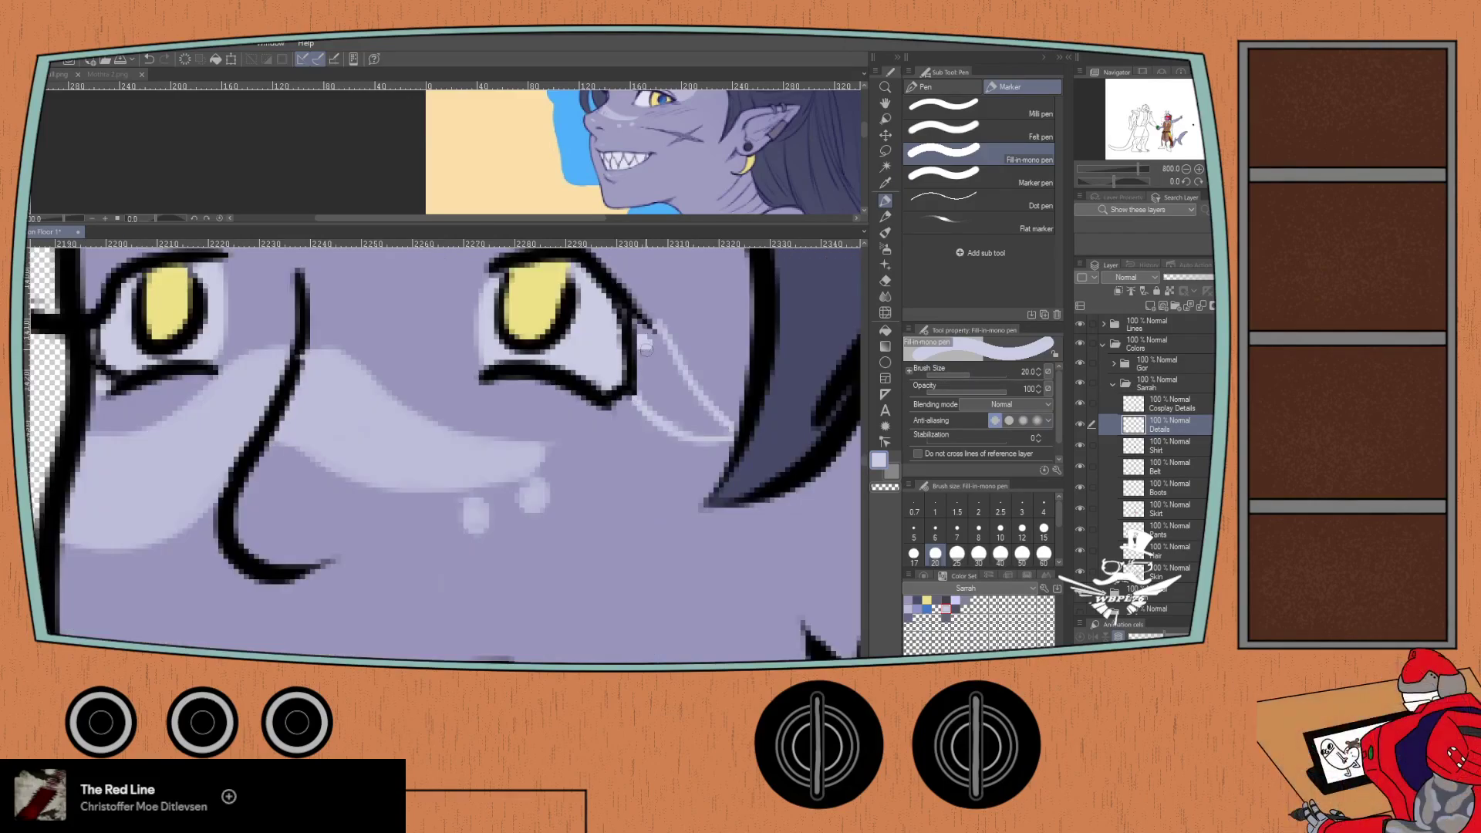
{"action": "mouse_move", "coordinate": [661, 341]}
{"action": "left_mouse_down"}
{"action": "mouse_move", "coordinate": [678, 372]}
{"action": "mouse_move", "coordinate": [647, 344]}
{"action": "mouse_move", "coordinate": [656, 377]}
{"action": "mouse_move", "coordinate": [641, 390]}
{"action": "mouse_move", "coordinate": [679, 426]}
{"action": "mouse_move", "coordinate": [729, 429]}
{"action": "mouse_move", "coordinate": [664, 374]}
{"action": "mouse_move", "coordinate": [707, 427]}
{"action": "mouse_move", "coordinate": [639, 330]}
{"action": "mouse_move", "coordinate": [722, 434]}
{"action": "mouse_move", "coordinate": [679, 428]}
{"action": "mouse_move", "coordinate": [639, 394]}
{"action": "mouse_move", "coordinate": [642, 346]}
{"action": "mouse_move", "coordinate": [642, 387]}
{"action": "mouse_move", "coordinate": [654, 357]}
{"action": "mouse_move", "coordinate": [663, 409]}
{"action": "mouse_move", "coordinate": [658, 365]}
{"action": "mouse_move", "coordinate": [694, 413]}
{"action": "left_mouse_up"}
{"action": "key", "text": "ctrl+z"}
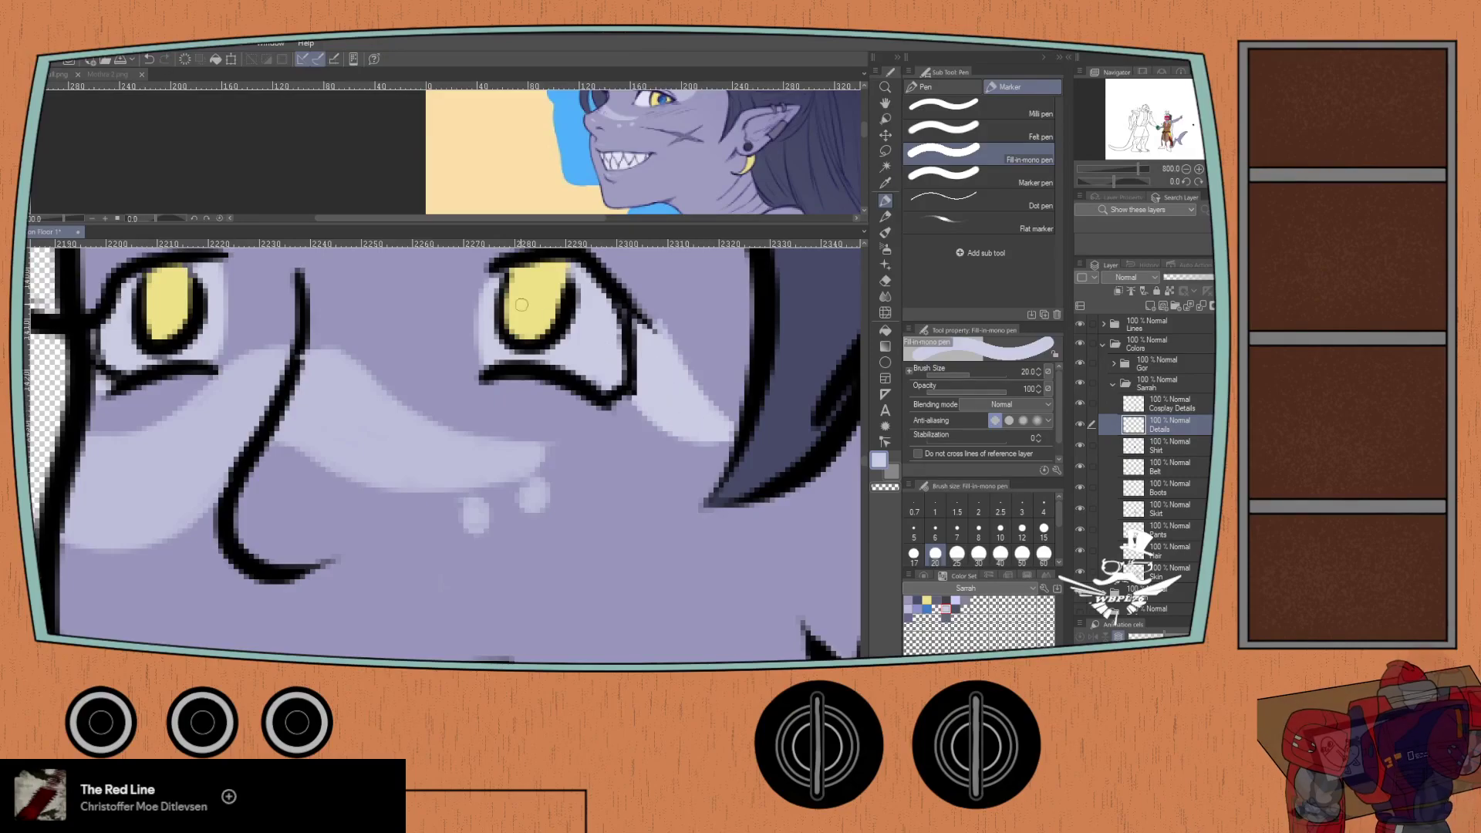
{"action": "scroll", "coordinate": [341, 329], "scroll_direction": "down", "scroll_amount": 4}
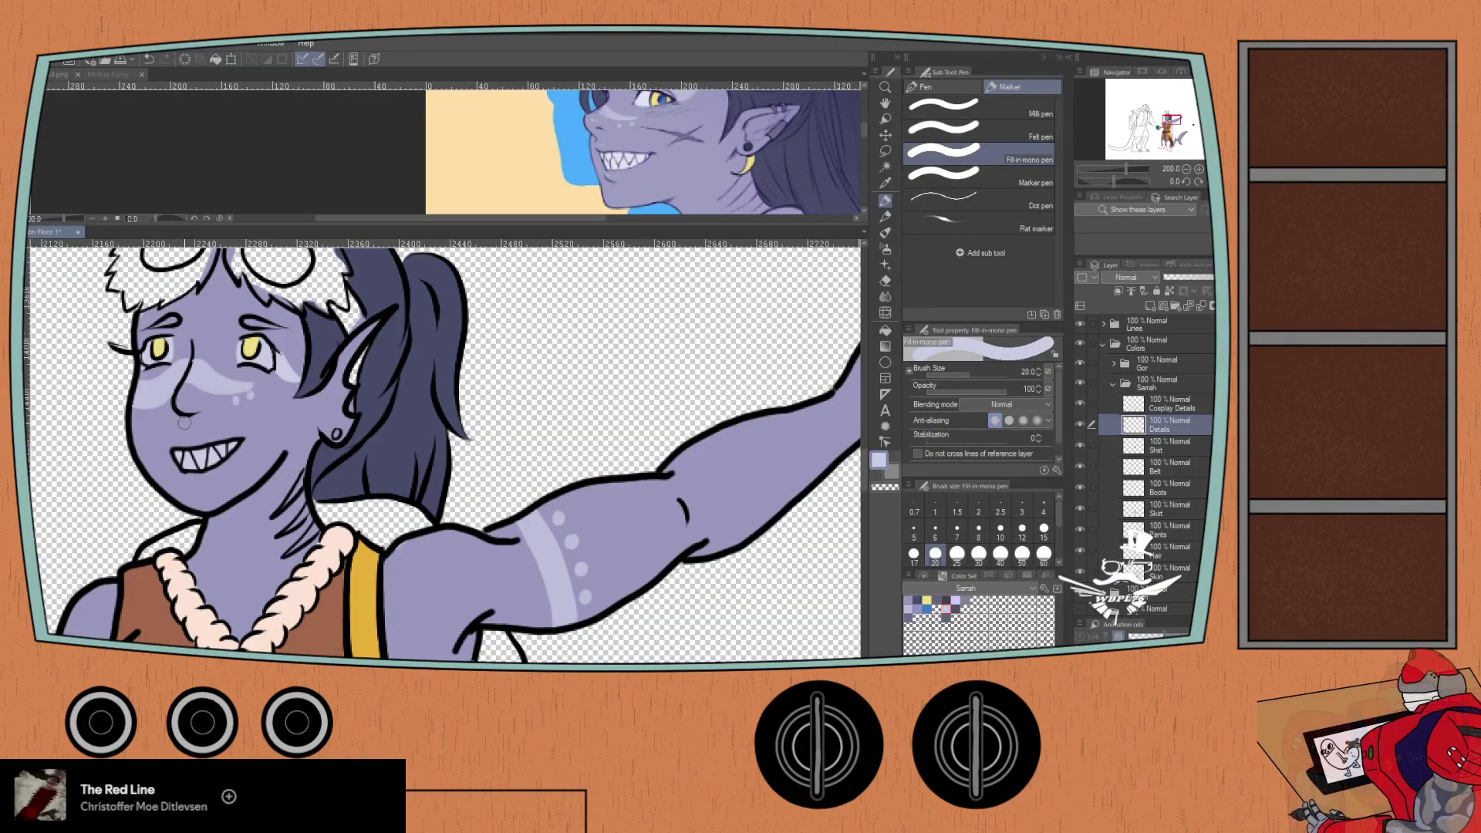
- Fill both of the woman's eyebrows with the dark indigo hair color on the Hair layer
{"action": "left_click", "coordinate": [918, 599]}
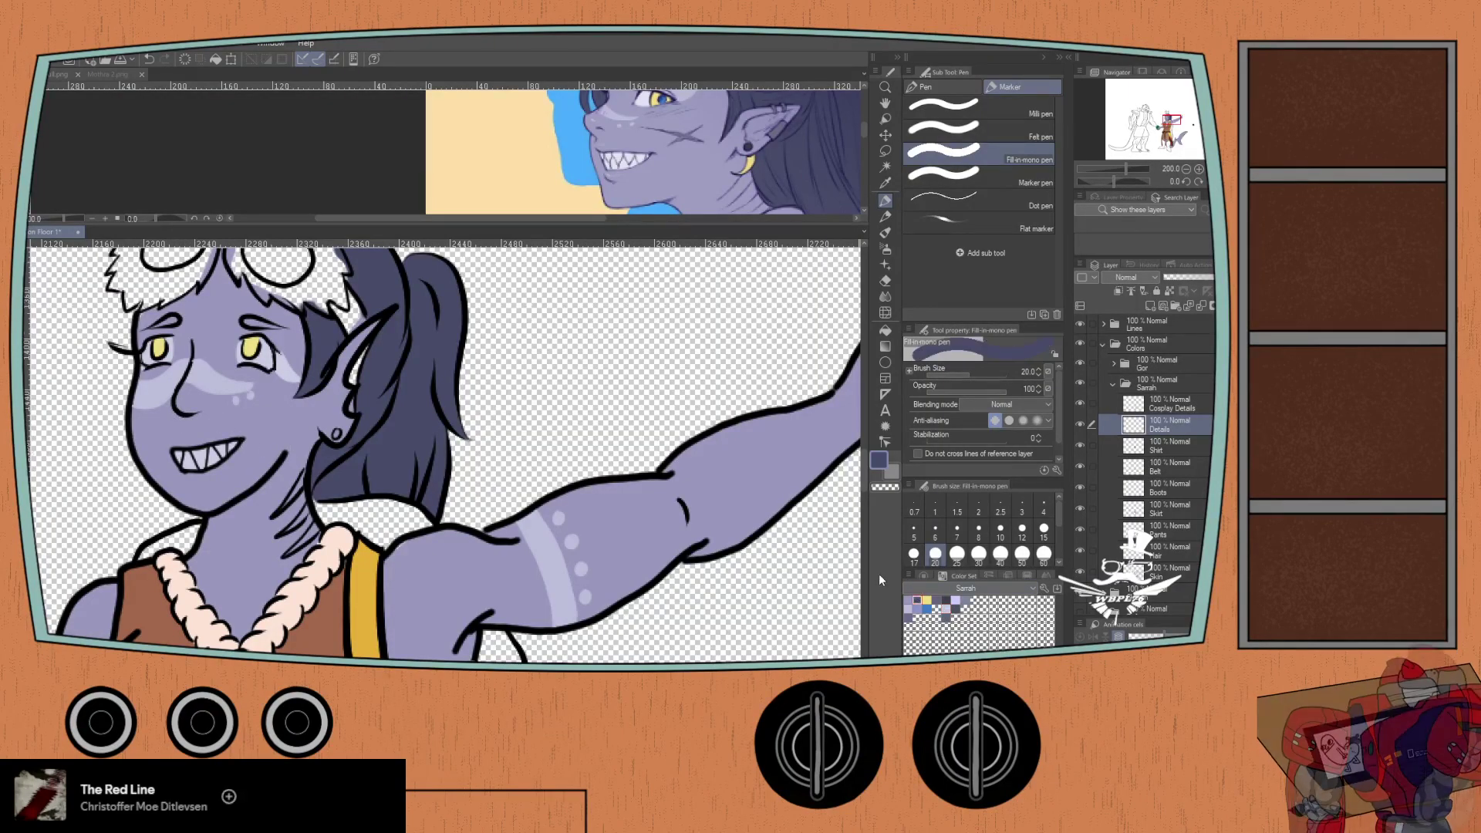
{"action": "left_click", "coordinate": [1156, 447]}
{"action": "left_click", "coordinate": [1157, 555]}
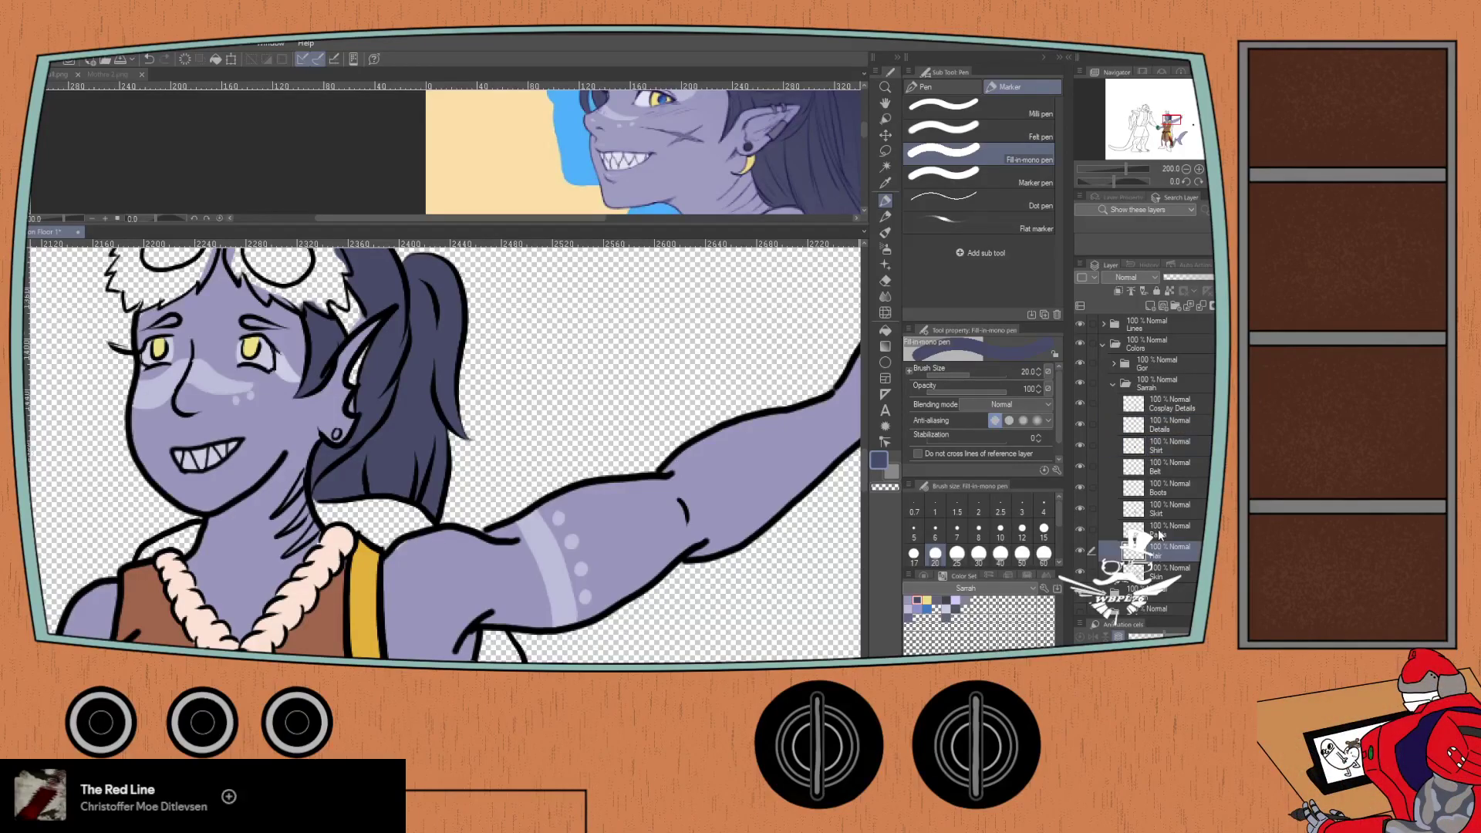
{"action": "scroll", "coordinate": [162, 316], "scroll_direction": "up", "scroll_amount": 2}
{"action": "mouse_move", "coordinate": [218, 310]}
{"action": "left_mouse_down"}
{"action": "mouse_move", "coordinate": [371, 314]}
{"action": "mouse_move", "coordinate": [331, 312]}
{"action": "mouse_move", "coordinate": [355, 305]}
{"action": "mouse_move", "coordinate": [285, 334]}
{"action": "left_mouse_up"}
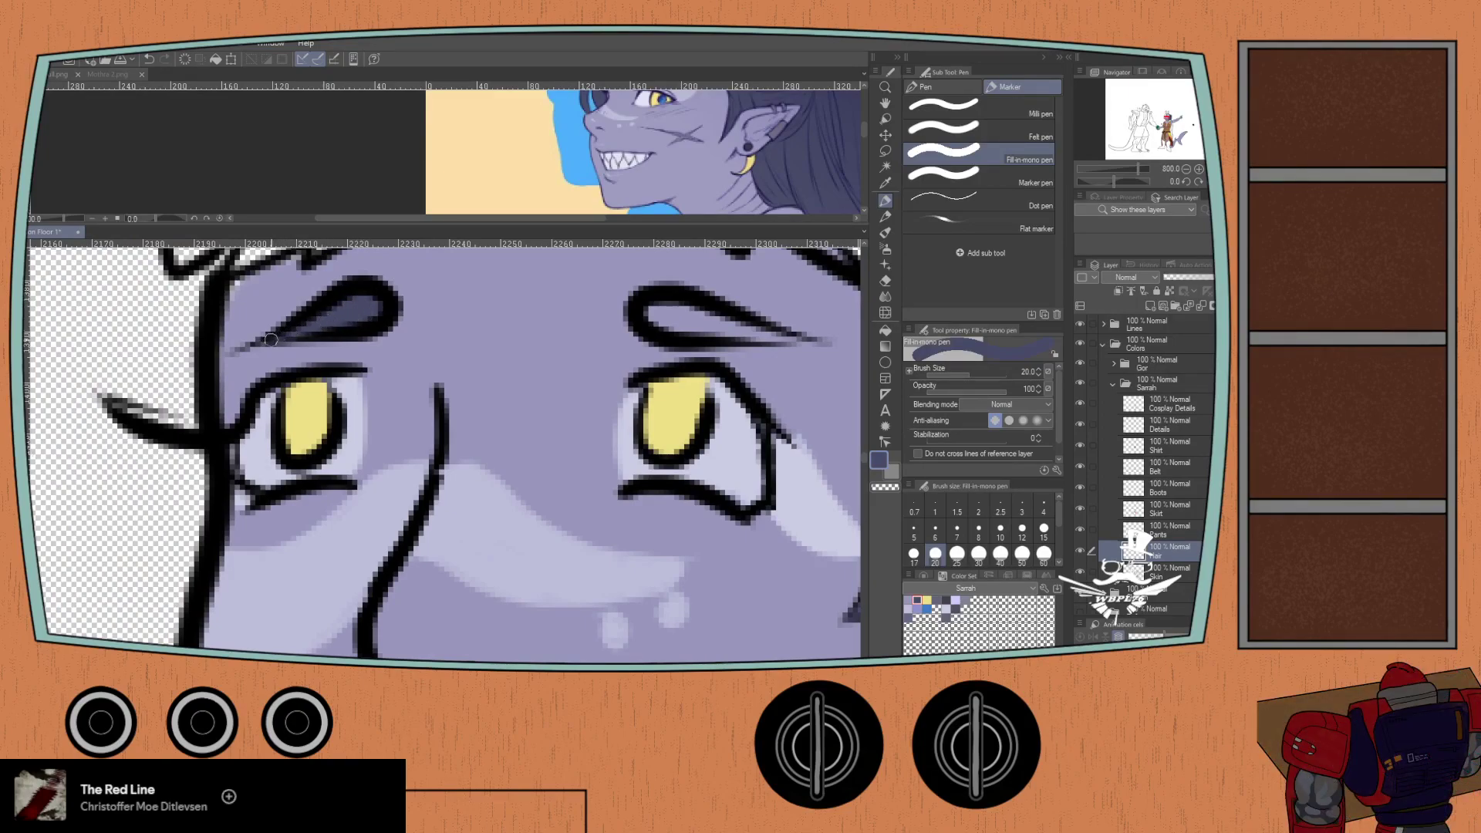
{"action": "mouse_move", "coordinate": [662, 295]}
{"action": "left_mouse_down"}
{"action": "mouse_move", "coordinate": [640, 310]}
{"action": "mouse_move", "coordinate": [690, 309]}
{"action": "mouse_move", "coordinate": [651, 320]}
{"action": "mouse_move", "coordinate": [768, 335]}
{"action": "left_mouse_up"}
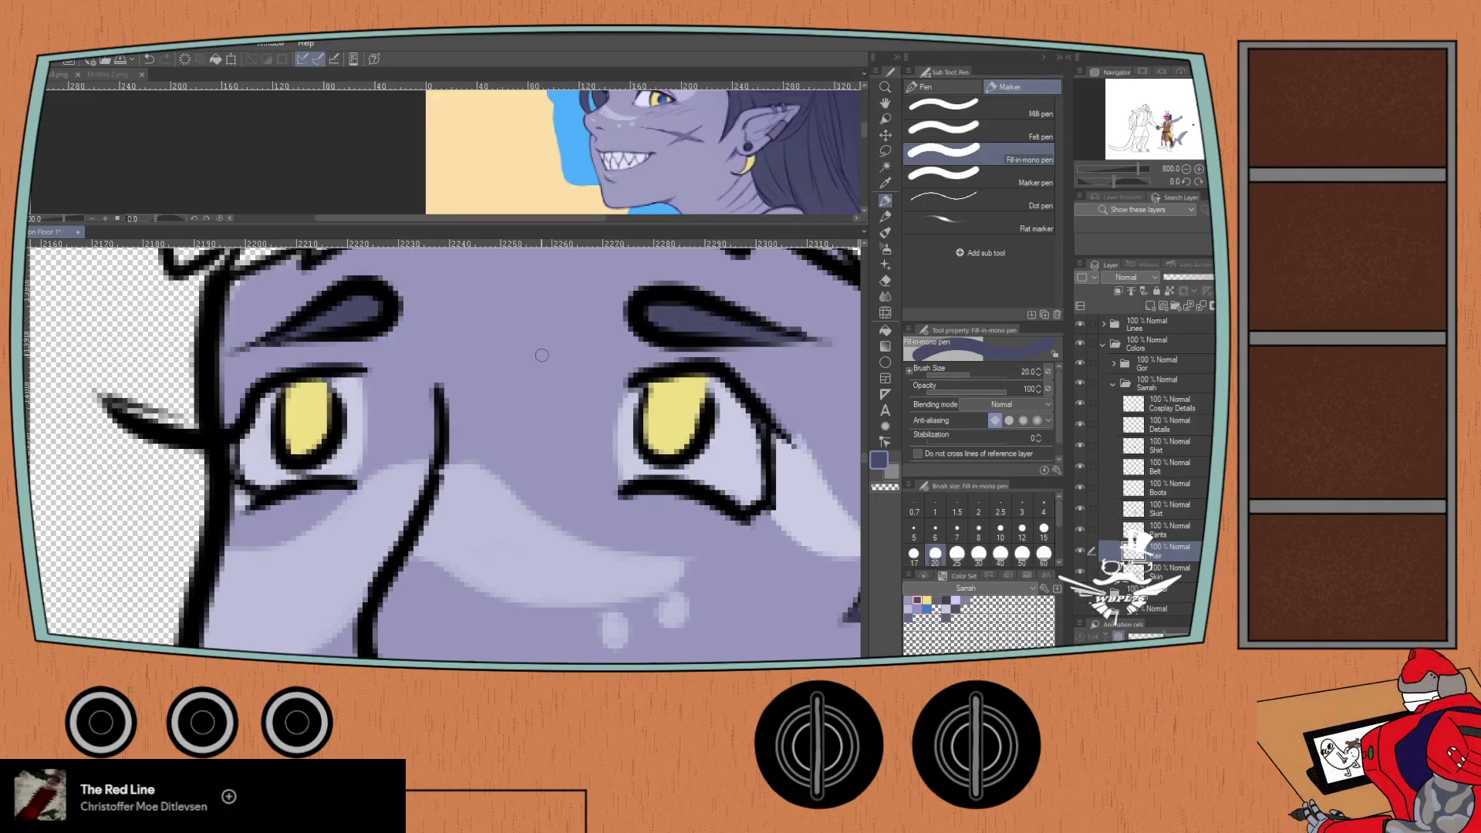
{"action": "scroll", "coordinate": [426, 377], "scroll_direction": "down", "scroll_amount": 5}
- Fill the notched fin sections along the back of the woman's ear blue on the Details layer
{"action": "left_click", "coordinate": [1156, 426]}
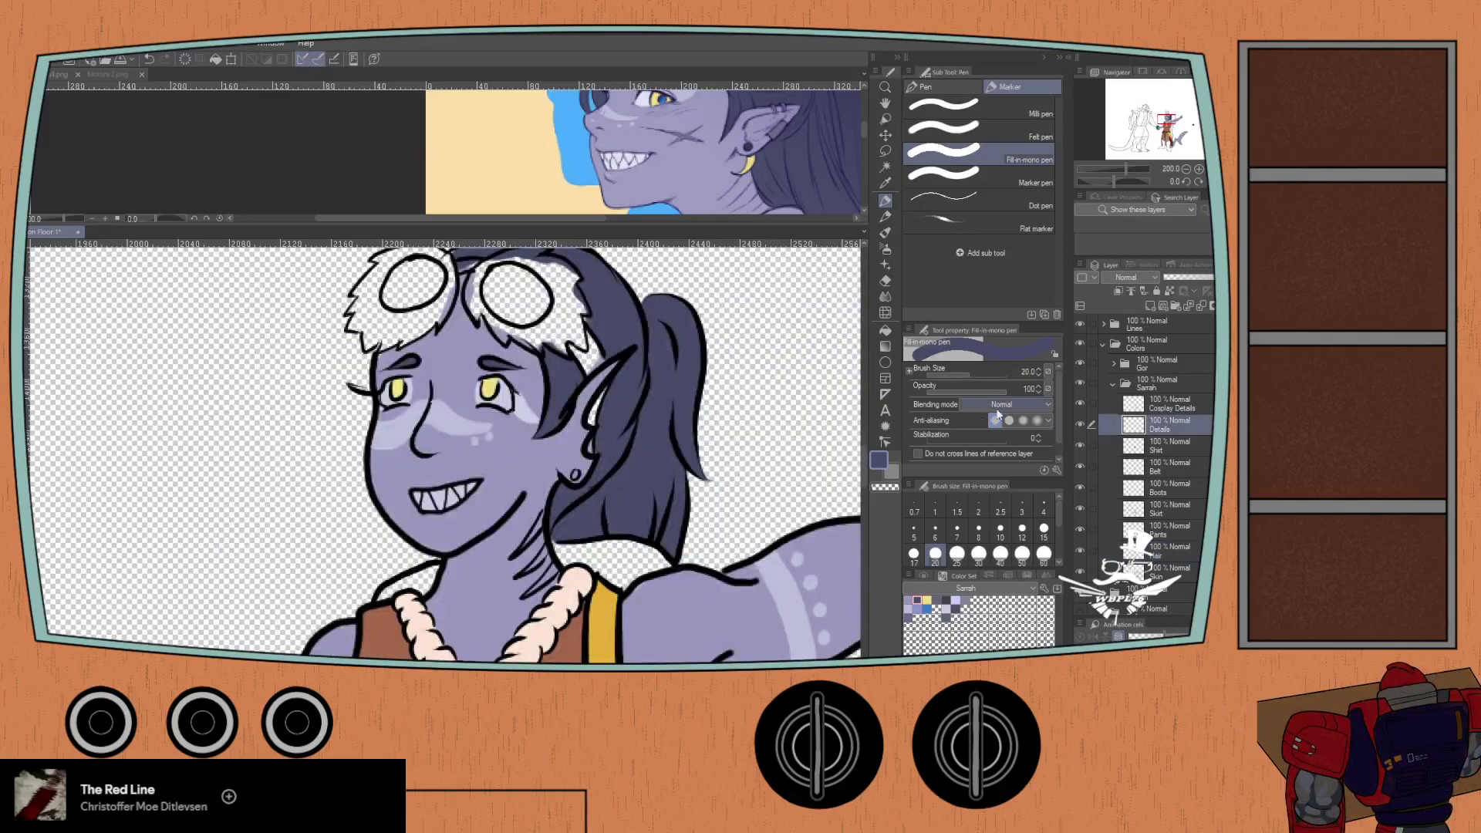
{"action": "left_click", "coordinate": [925, 601]}
{"action": "scroll", "coordinate": [590, 393], "scroll_direction": "up", "scroll_amount": 3}
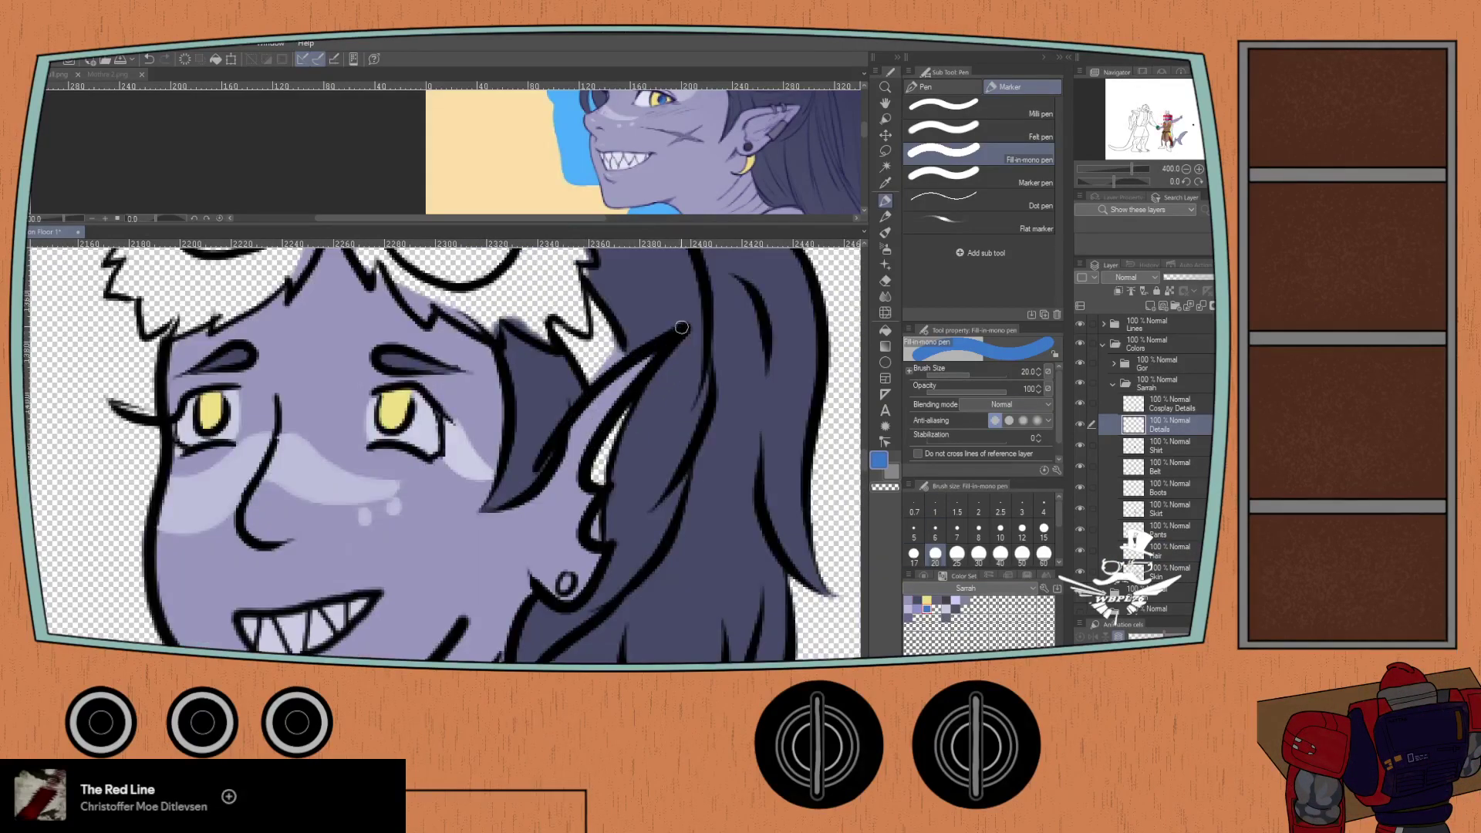
{"action": "left_click_drag", "start_coordinate": [627, 409], "coordinate": [600, 463]}
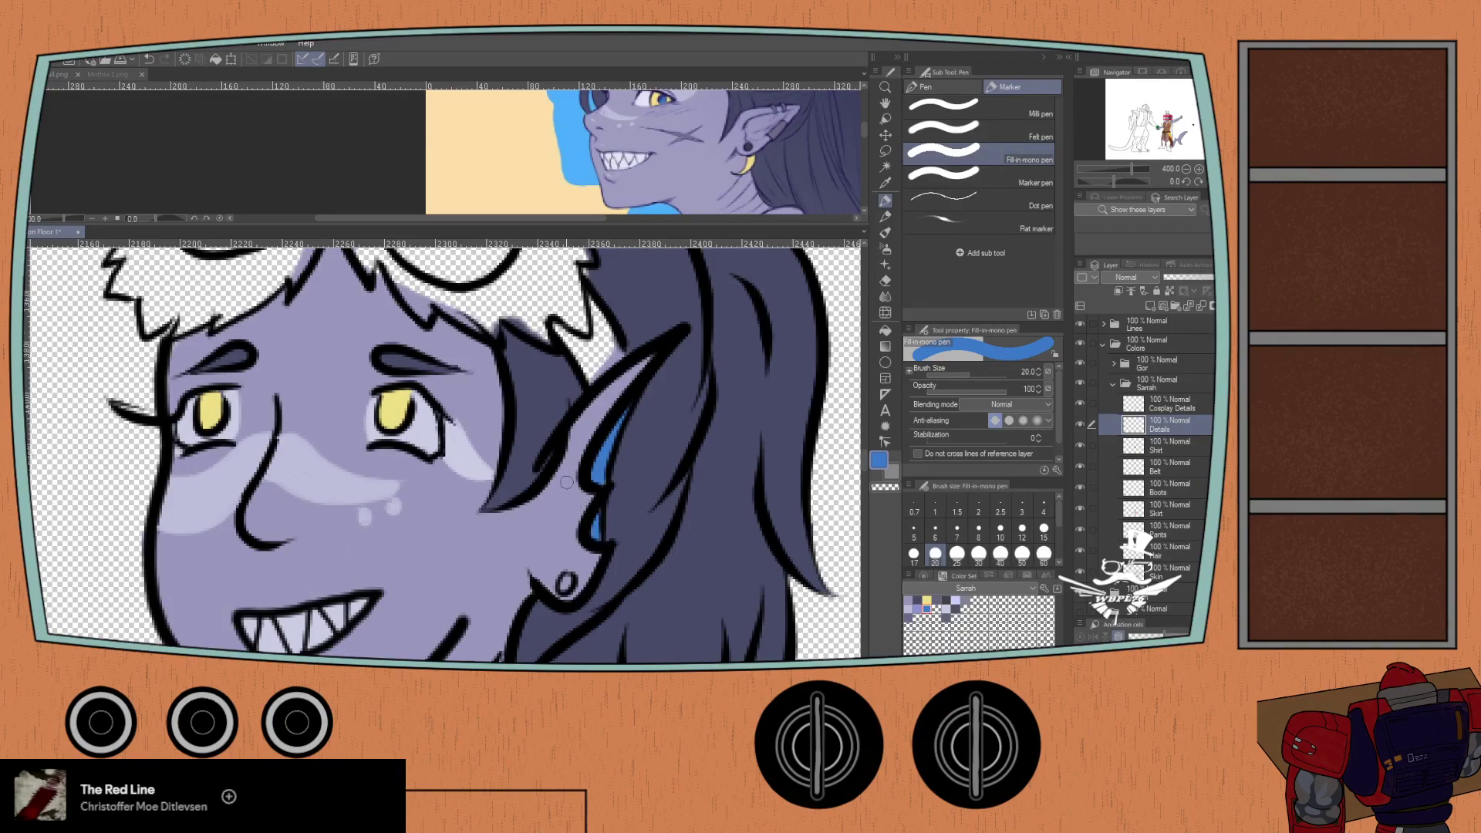
- Fill the woman's round earring light yellow from the saved color set
{"action": "left_click", "coordinate": [927, 600]}
{"action": "left_click_drag", "start_coordinate": [575, 579], "coordinate": [565, 586]}
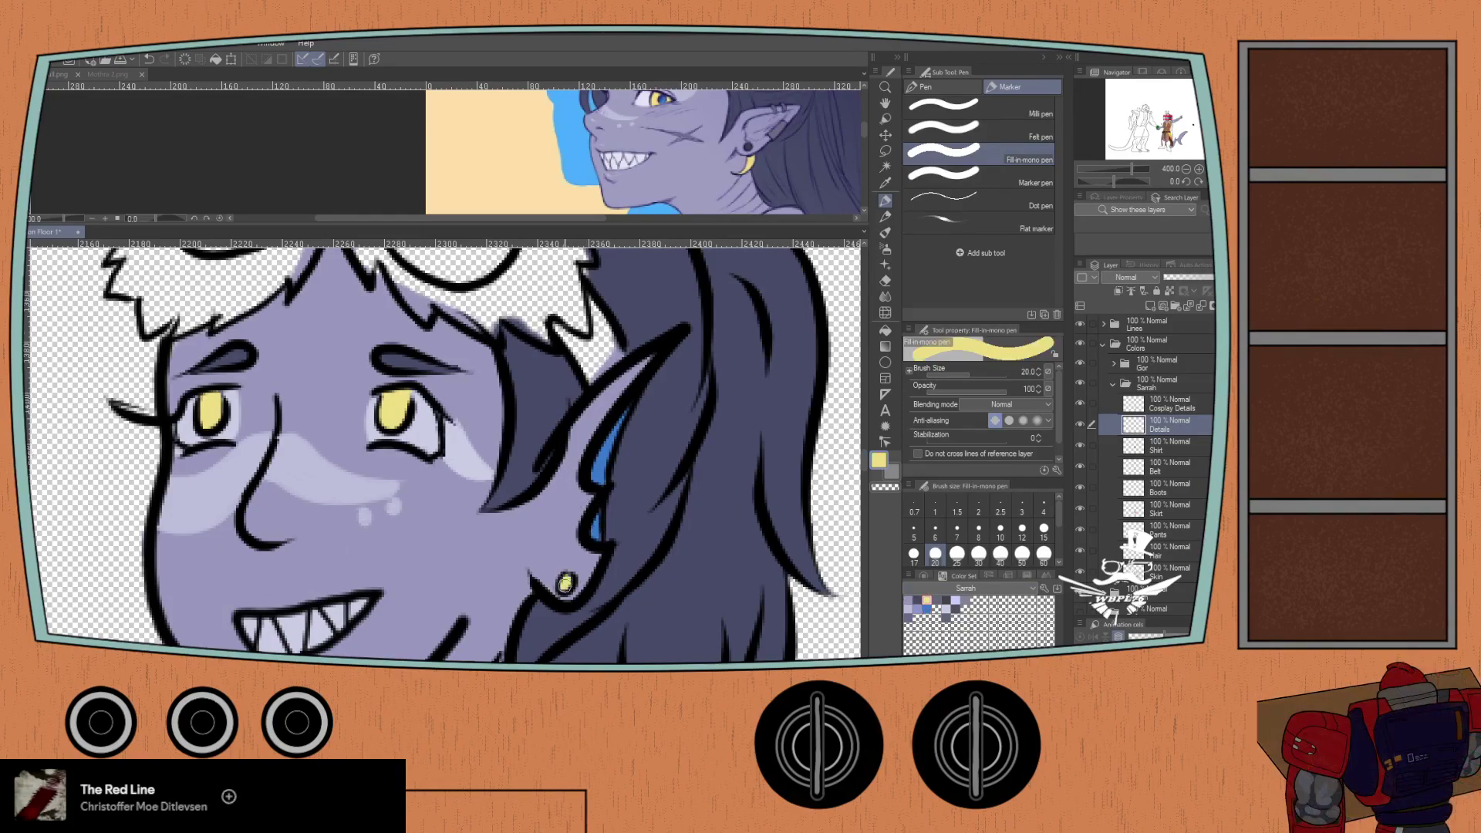
{"action": "scroll", "coordinate": [193, 413], "scroll_direction": "down", "scroll_amount": 5}
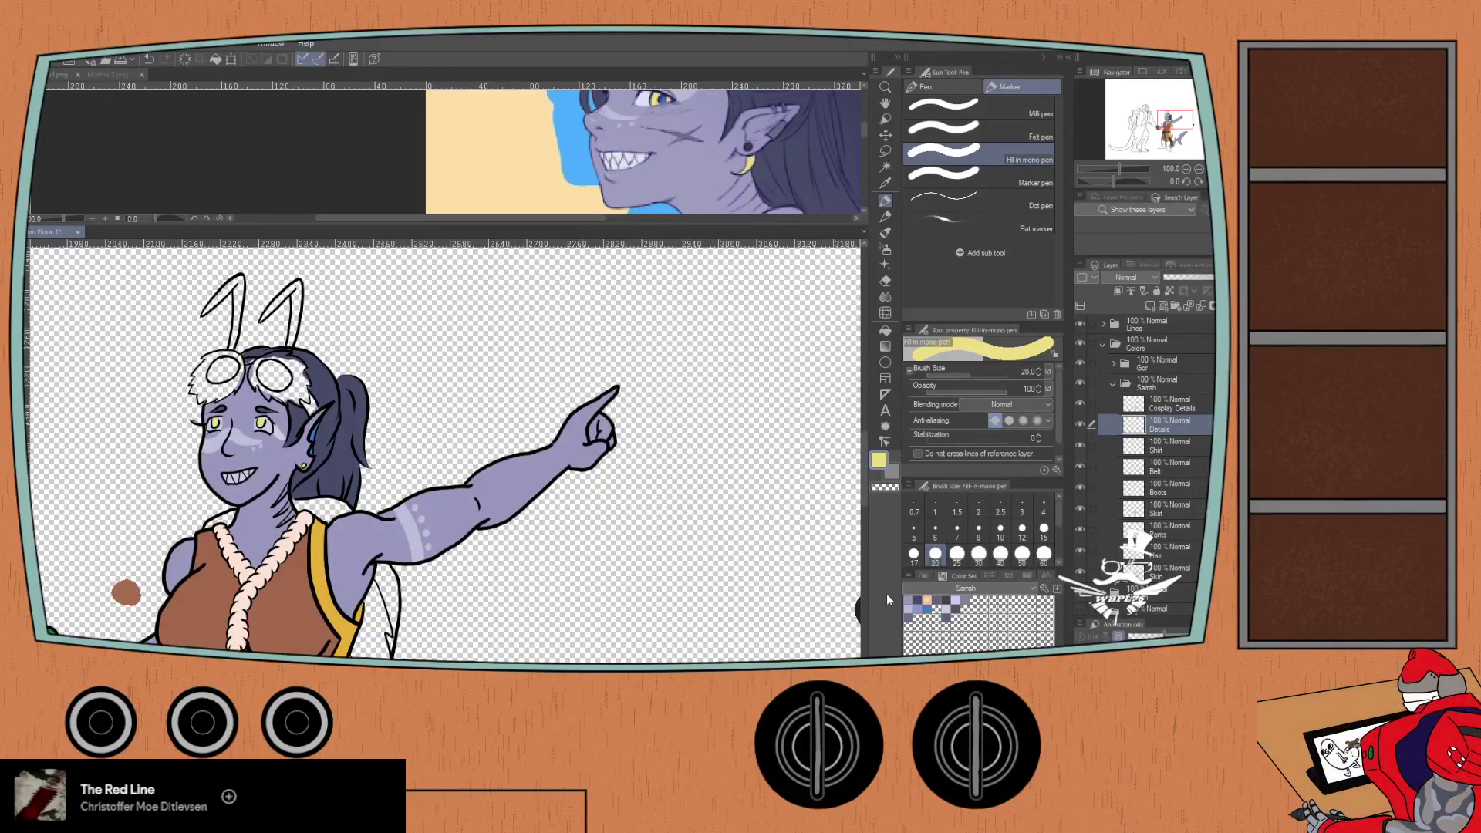
- Mix a coral red drawing color on the color wheel
{"action": "left_click", "coordinate": [918, 624]}
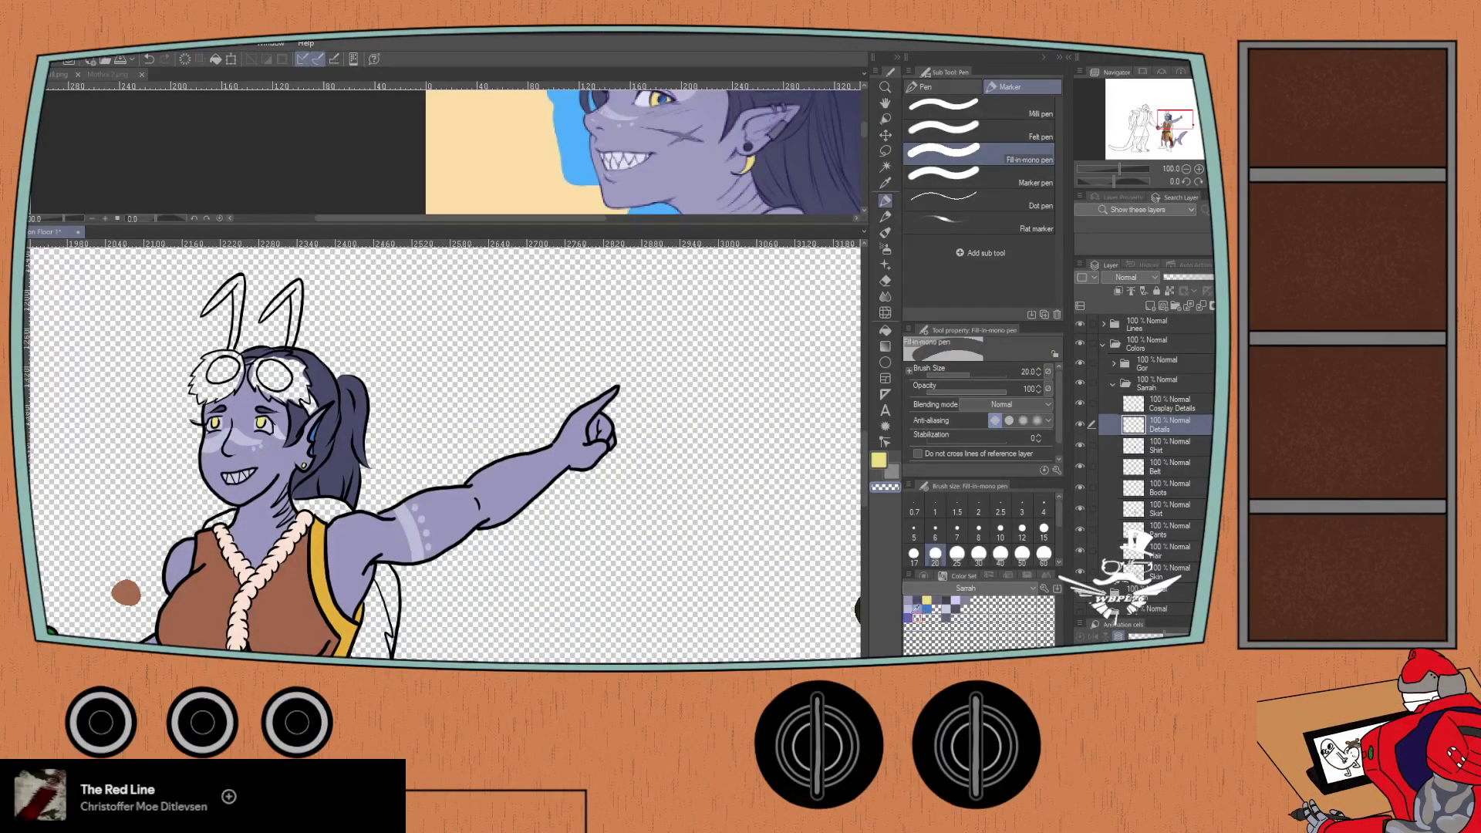
{"action": "left_click", "coordinate": [922, 576]}
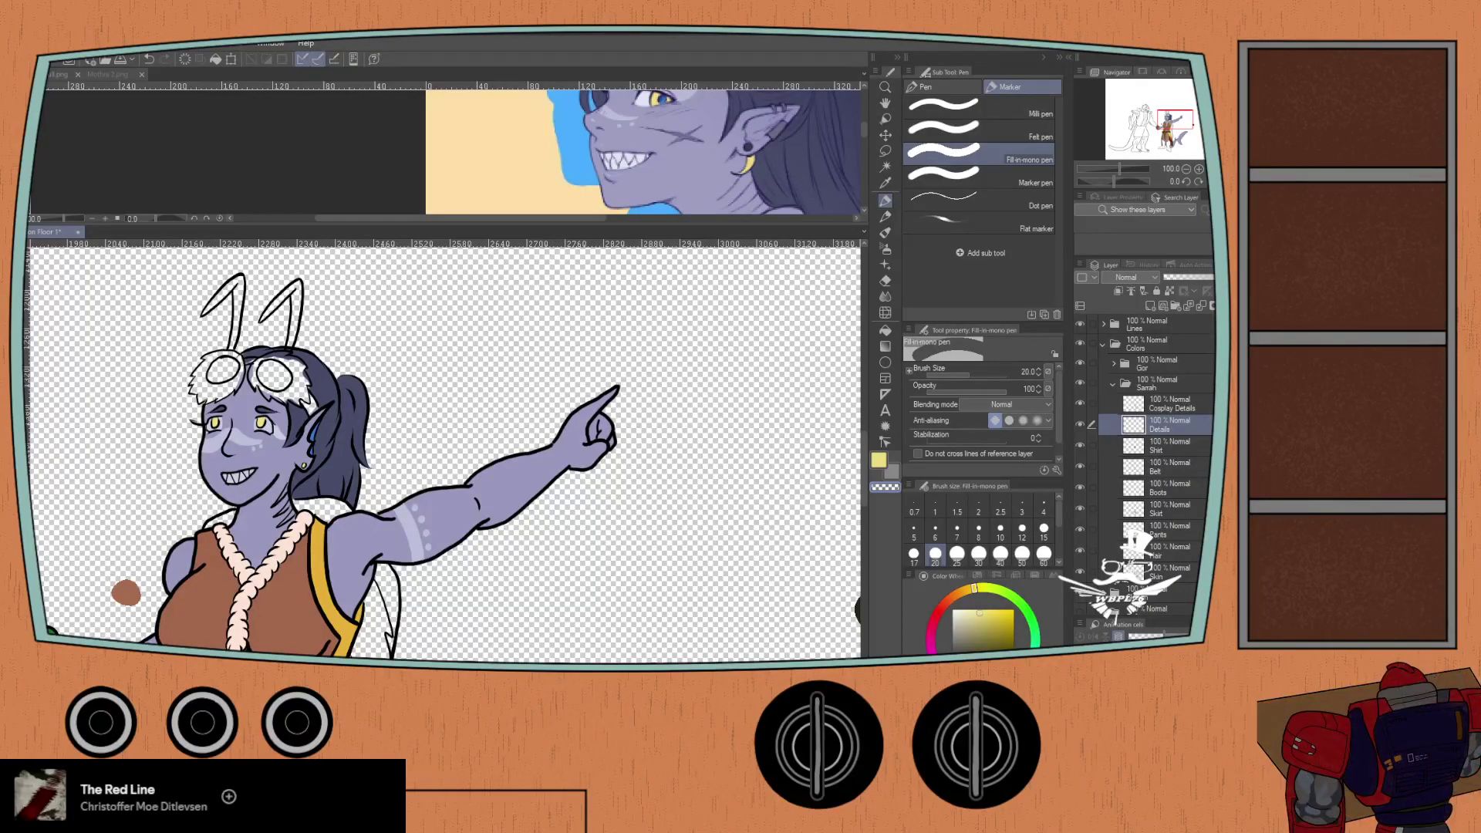
{"action": "left_click", "coordinate": [932, 650]}
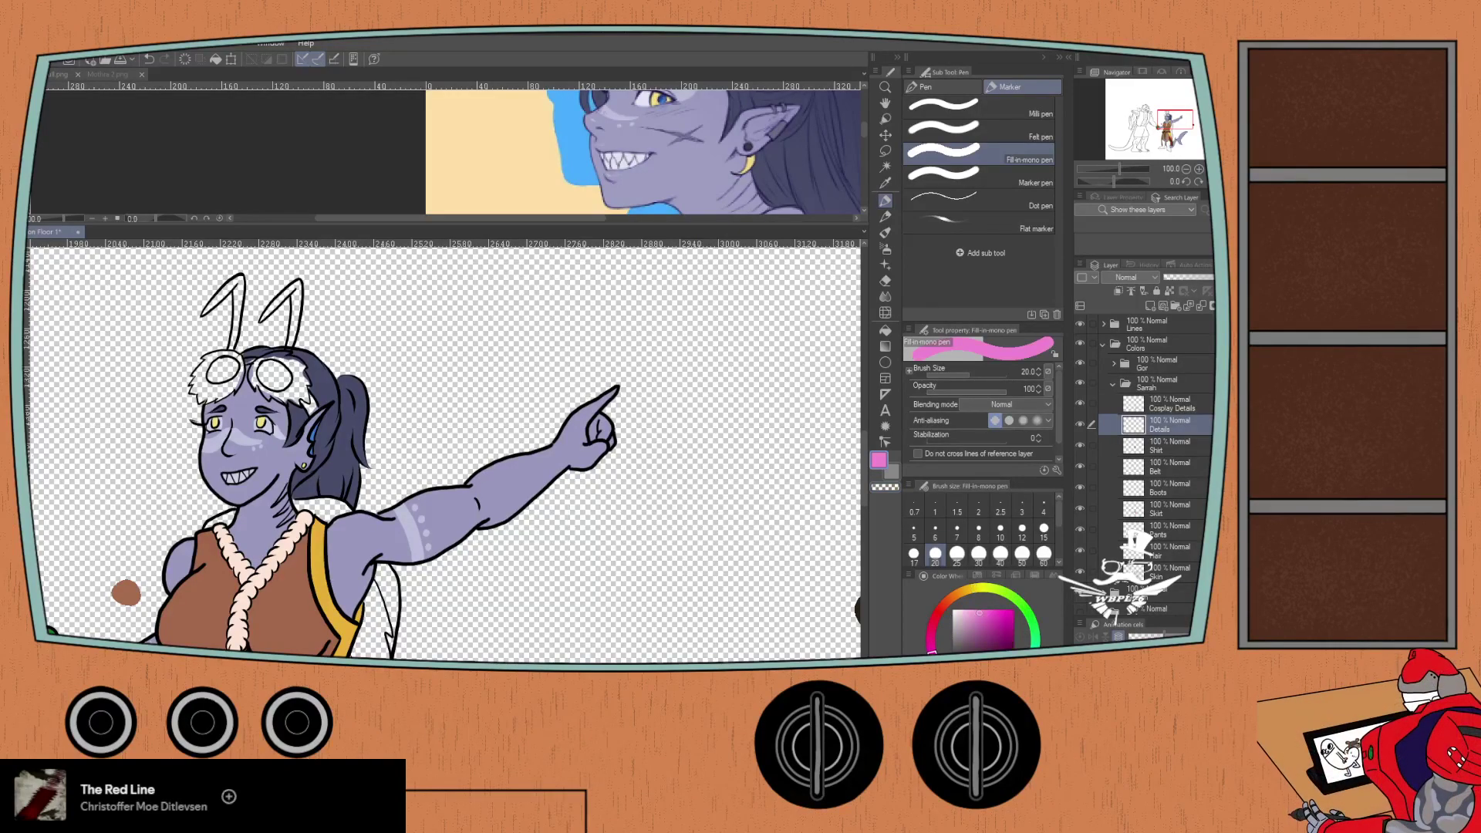
{"action": "left_click", "coordinate": [979, 611]}
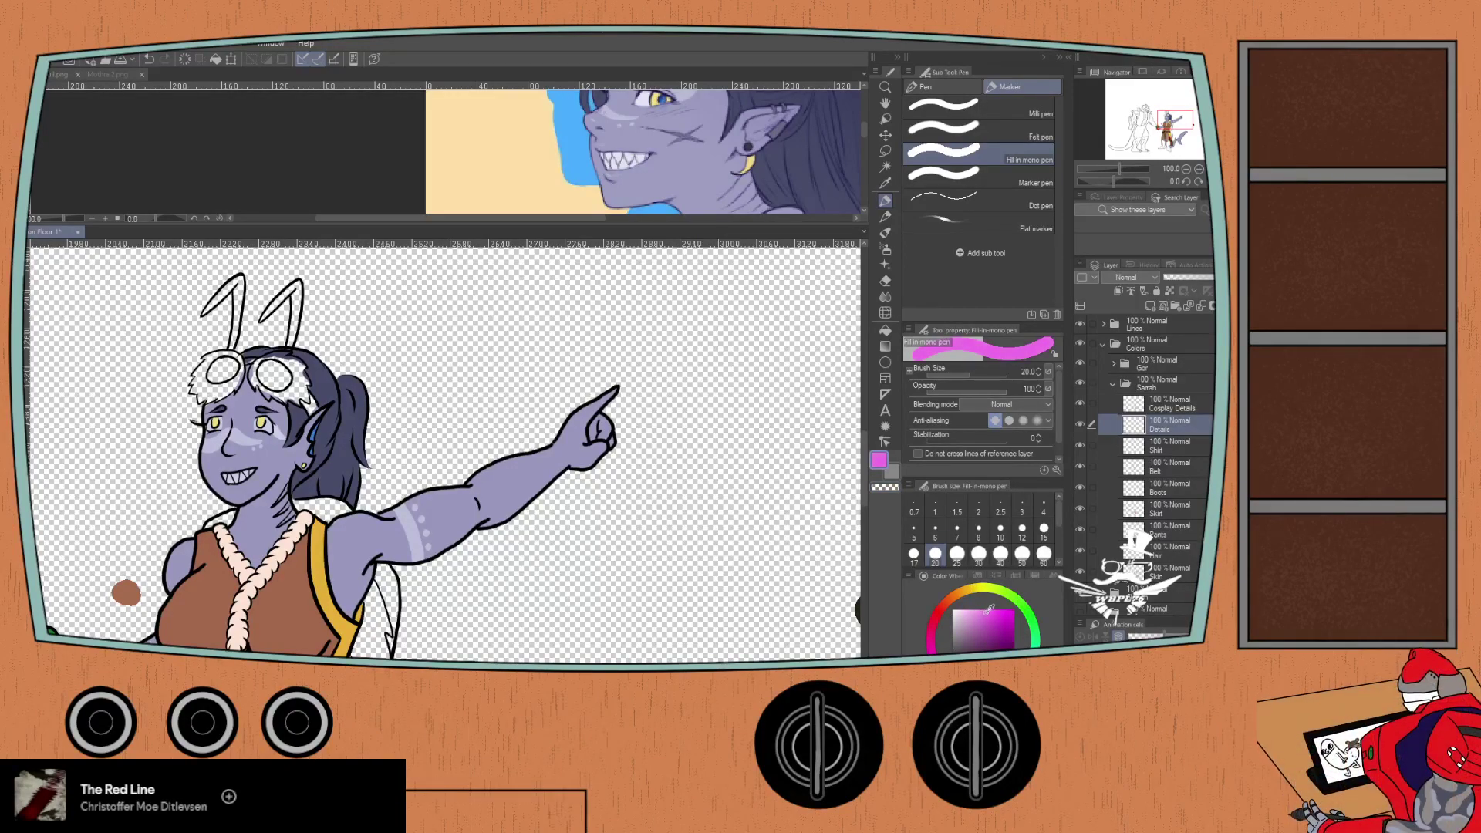
{"action": "mouse_move", "coordinate": [960, 593]}
{"action": "left_mouse_down"}
{"action": "mouse_move", "coordinate": [978, 591]}
{"action": "mouse_move", "coordinate": [948, 606]}
{"action": "left_mouse_up"}
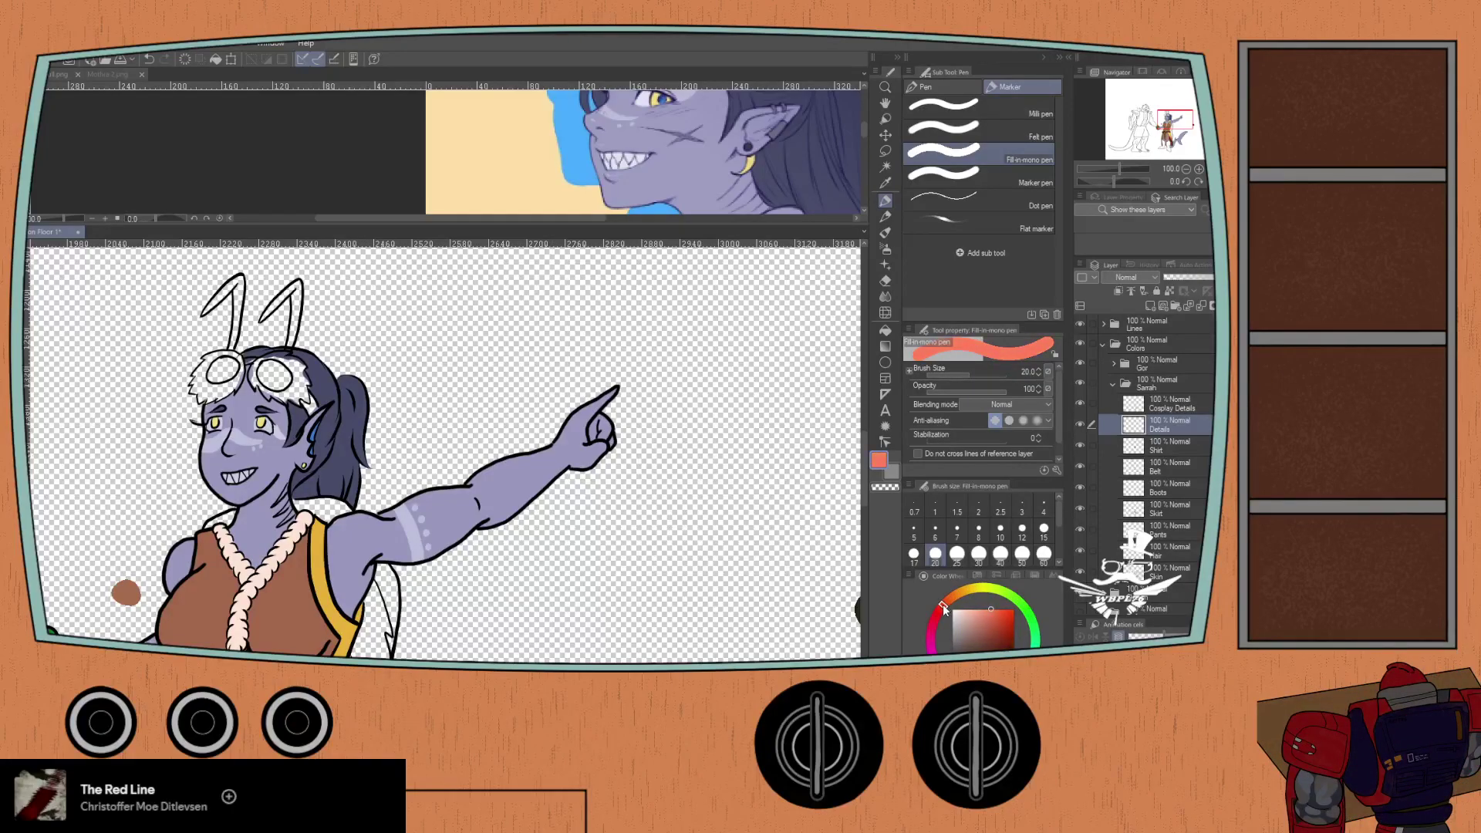
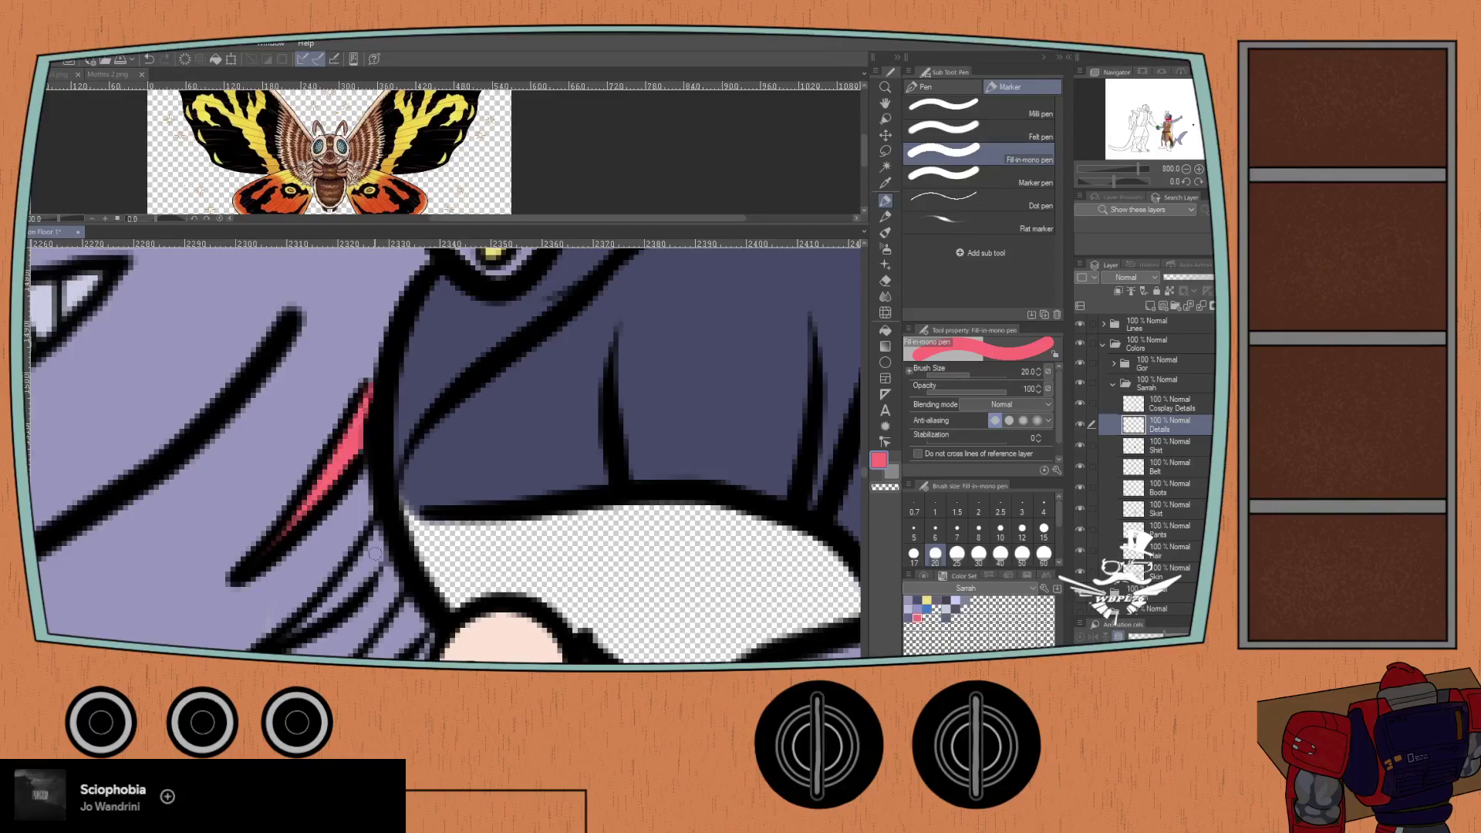
- Fill the remaining gill slits on the woman's neck coral red on the Details layer
{"action": "left_click_drag", "start_coordinate": [380, 527], "coordinate": [337, 599]}
{"action": "left_click_drag", "start_coordinate": [305, 623], "coordinate": [289, 637]}
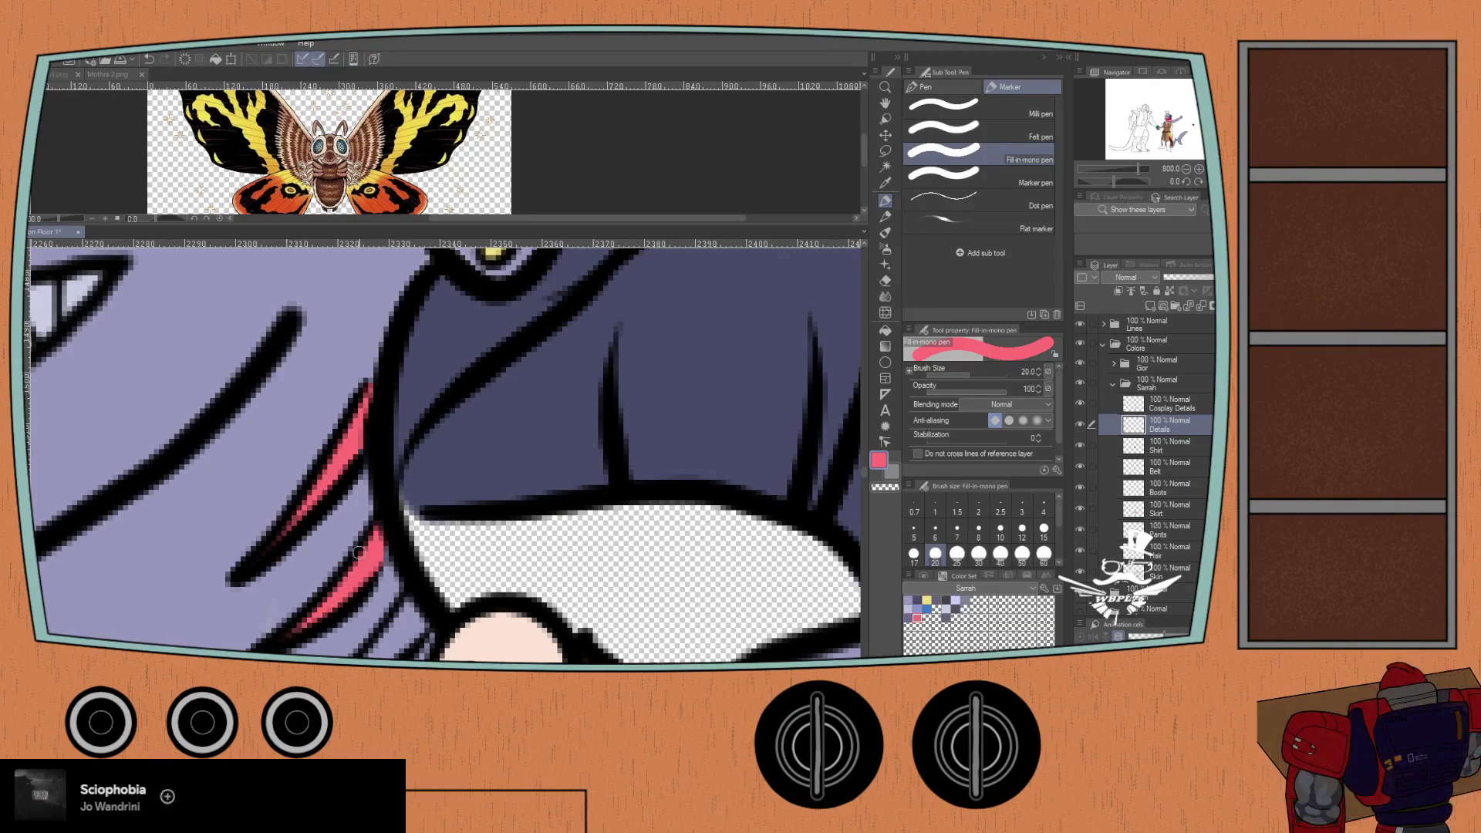
{"action": "left_click_drag", "start_coordinate": [399, 606], "coordinate": [443, 448]}
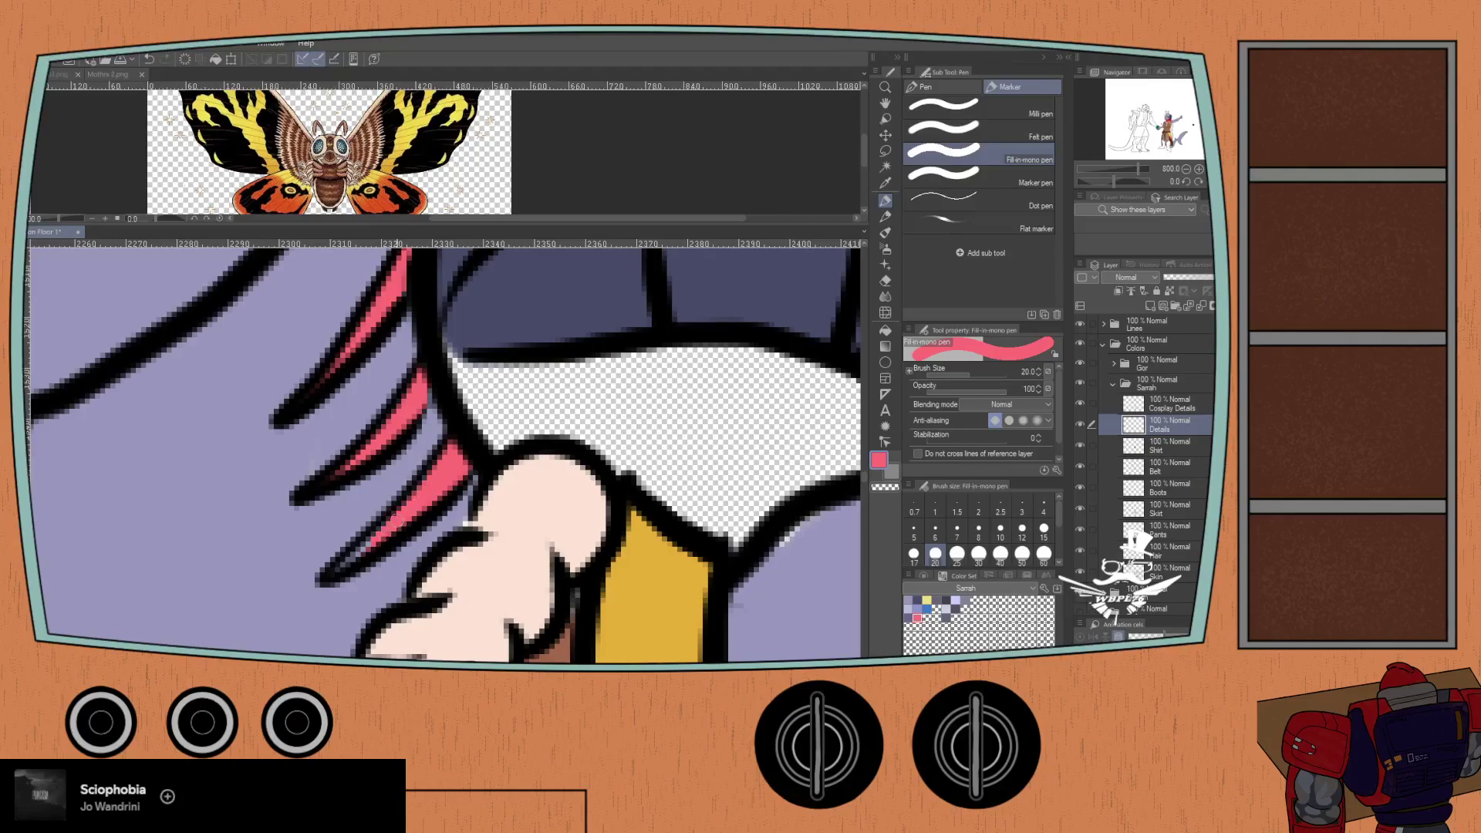
{"action": "scroll", "coordinate": [342, 549], "scroll_direction": "down", "scroll_amount": 10}
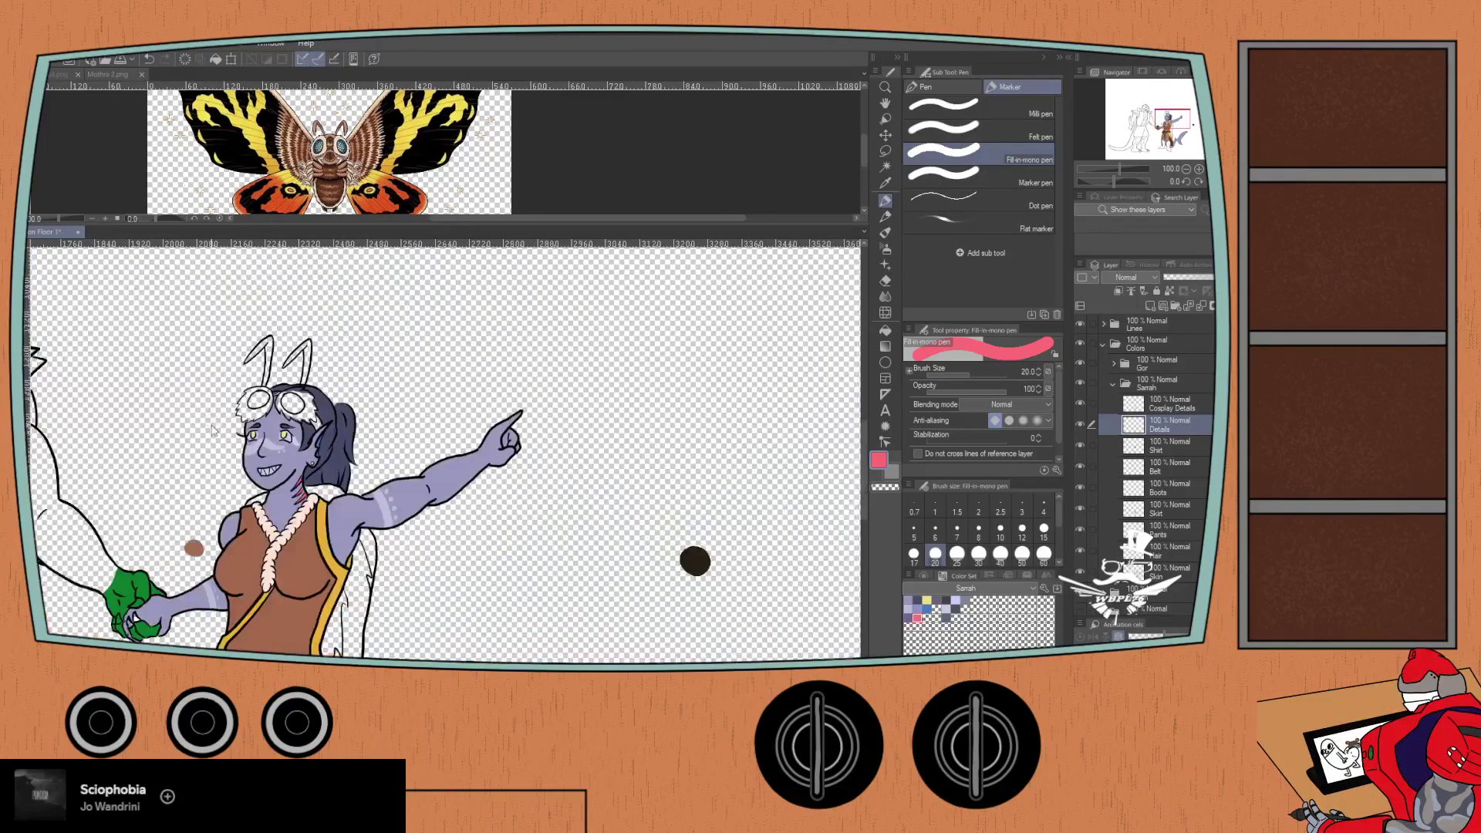
{"action": "left_click_drag", "start_coordinate": [165, 384], "coordinate": [234, 332]}
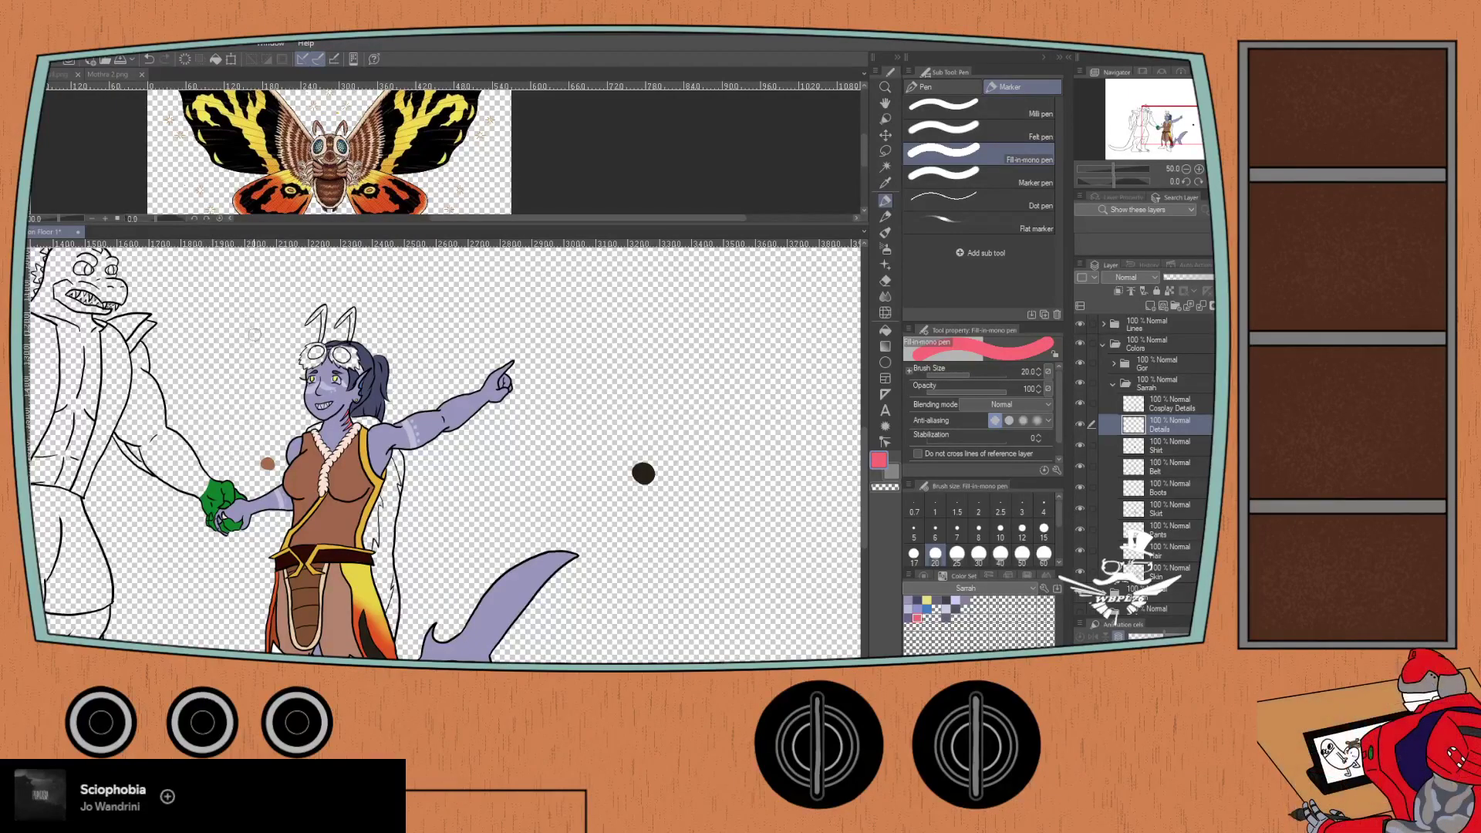
- Make Cosplay Details the working layer and sample the pale peach color from the braided collar trim
{"action": "left_click", "coordinate": [923, 577]}
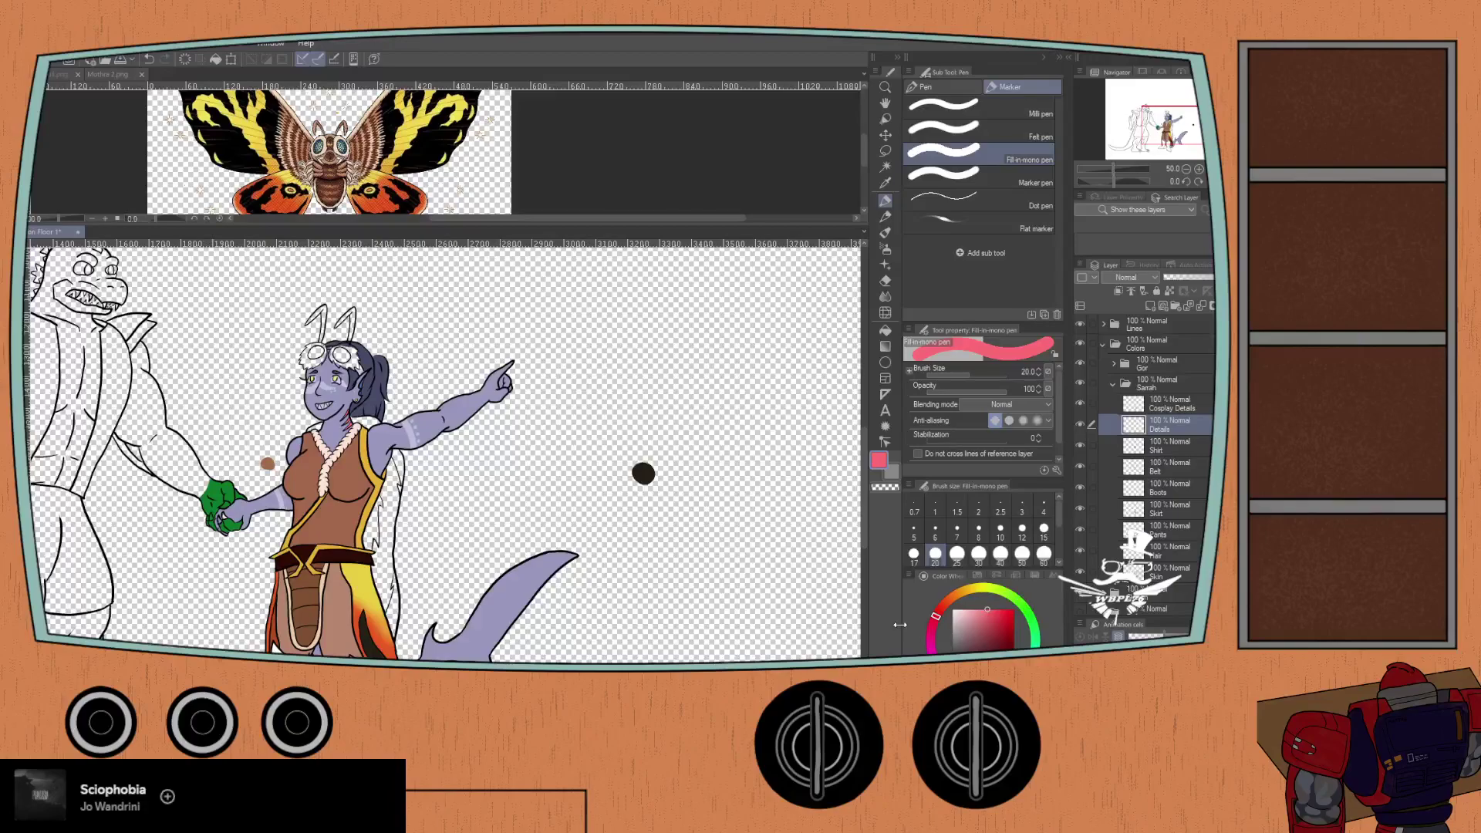
{"action": "left_click", "coordinate": [1111, 401]}
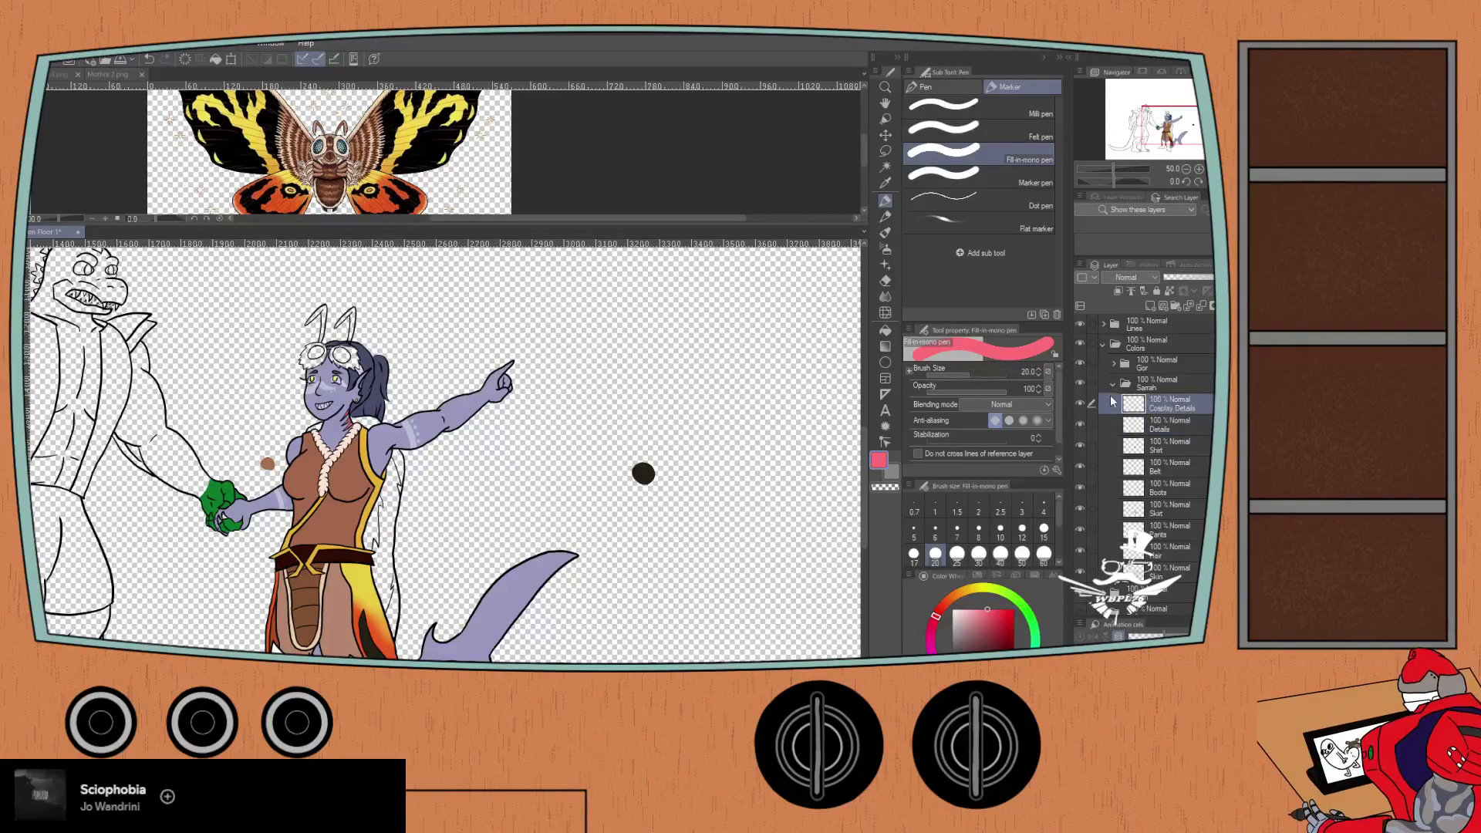
{"action": "scroll", "coordinate": [299, 464], "scroll_direction": "up", "scroll_amount": 3}
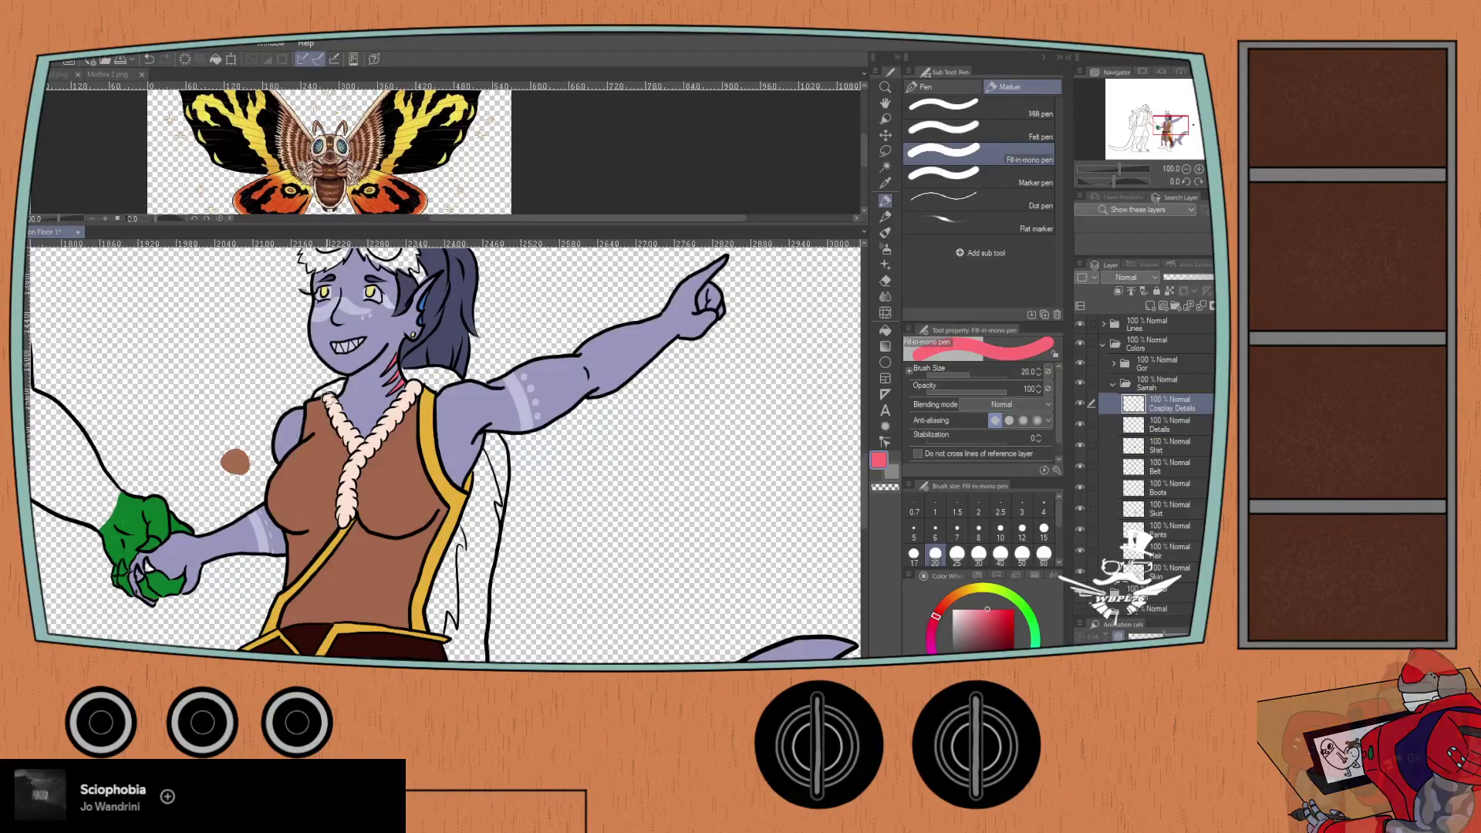
{"action": "left_click", "coordinate": [349, 469], "text": "alt"}
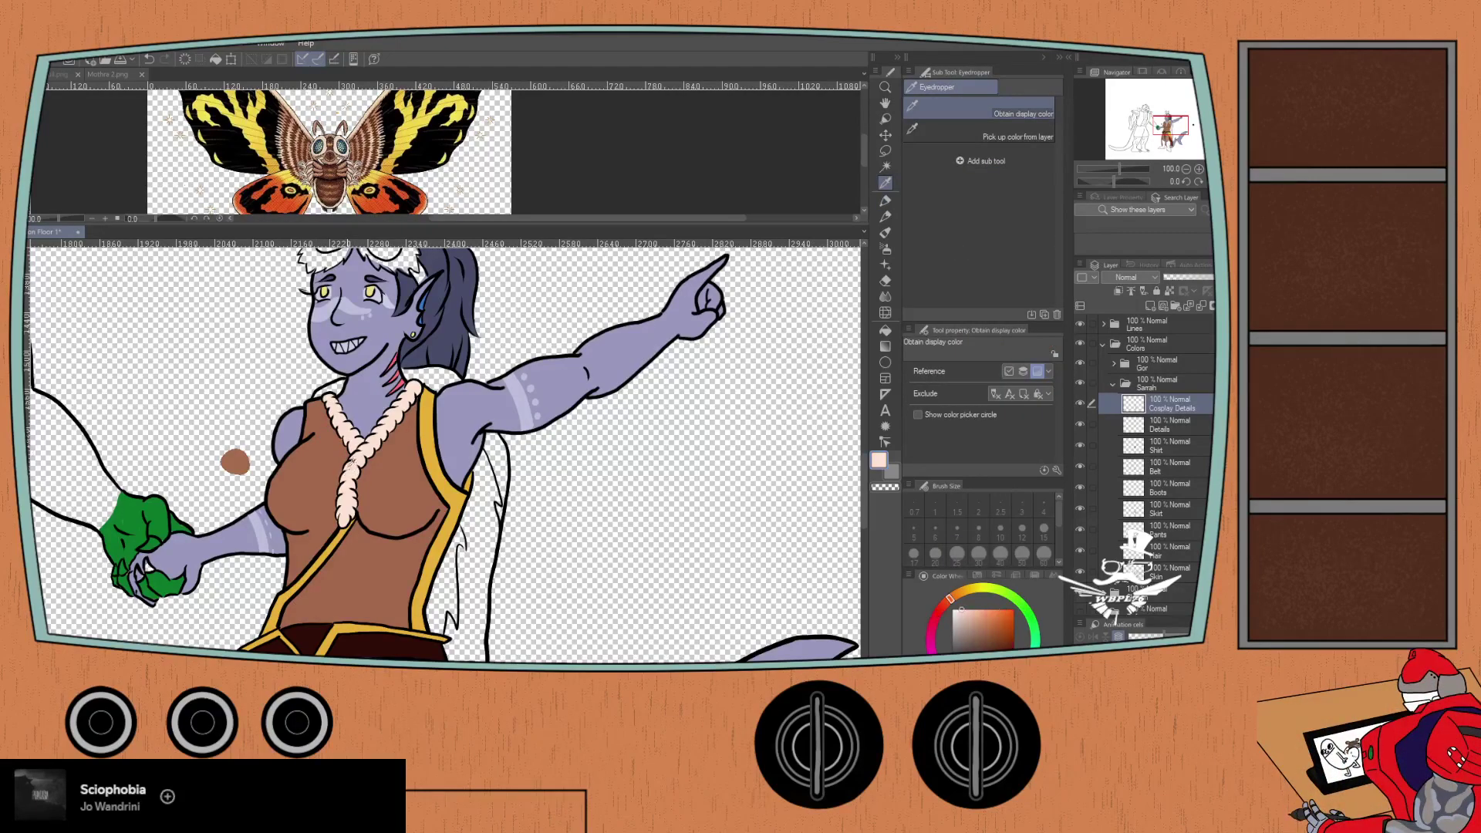
{"action": "left_click_drag", "start_coordinate": [320, 396], "coordinate": [325, 498]}
{"action": "scroll", "coordinate": [308, 348], "scroll_direction": "up", "scroll_amount": 2}
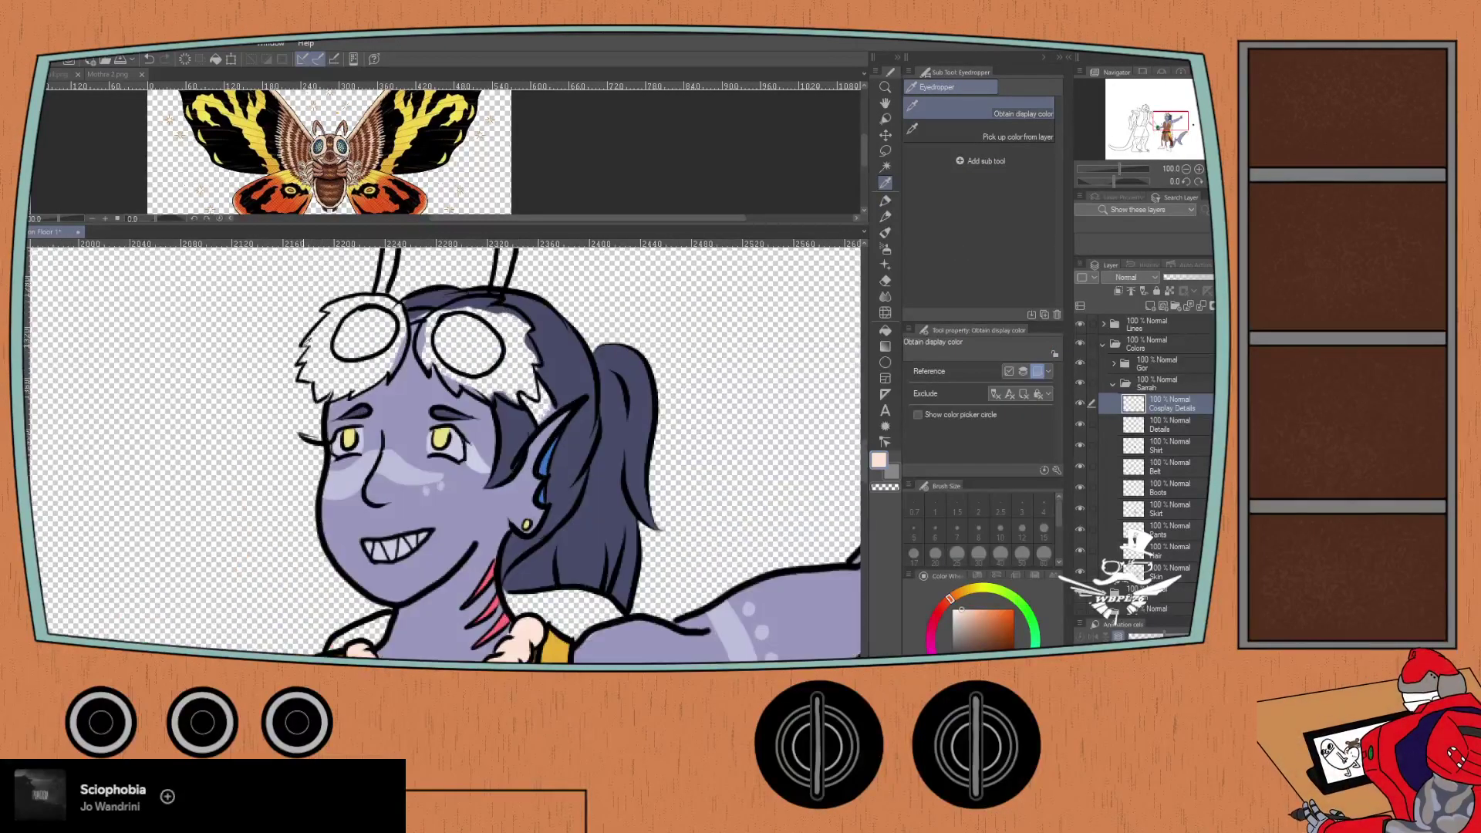
- Paint the furry headpiece around both round lenses pale peach with the Milli pen, leaving the lenses empty
{"action": "key", "text": "p"}
{"action": "scroll", "coordinate": [311, 353], "scroll_direction": "up", "scroll_amount": 2}
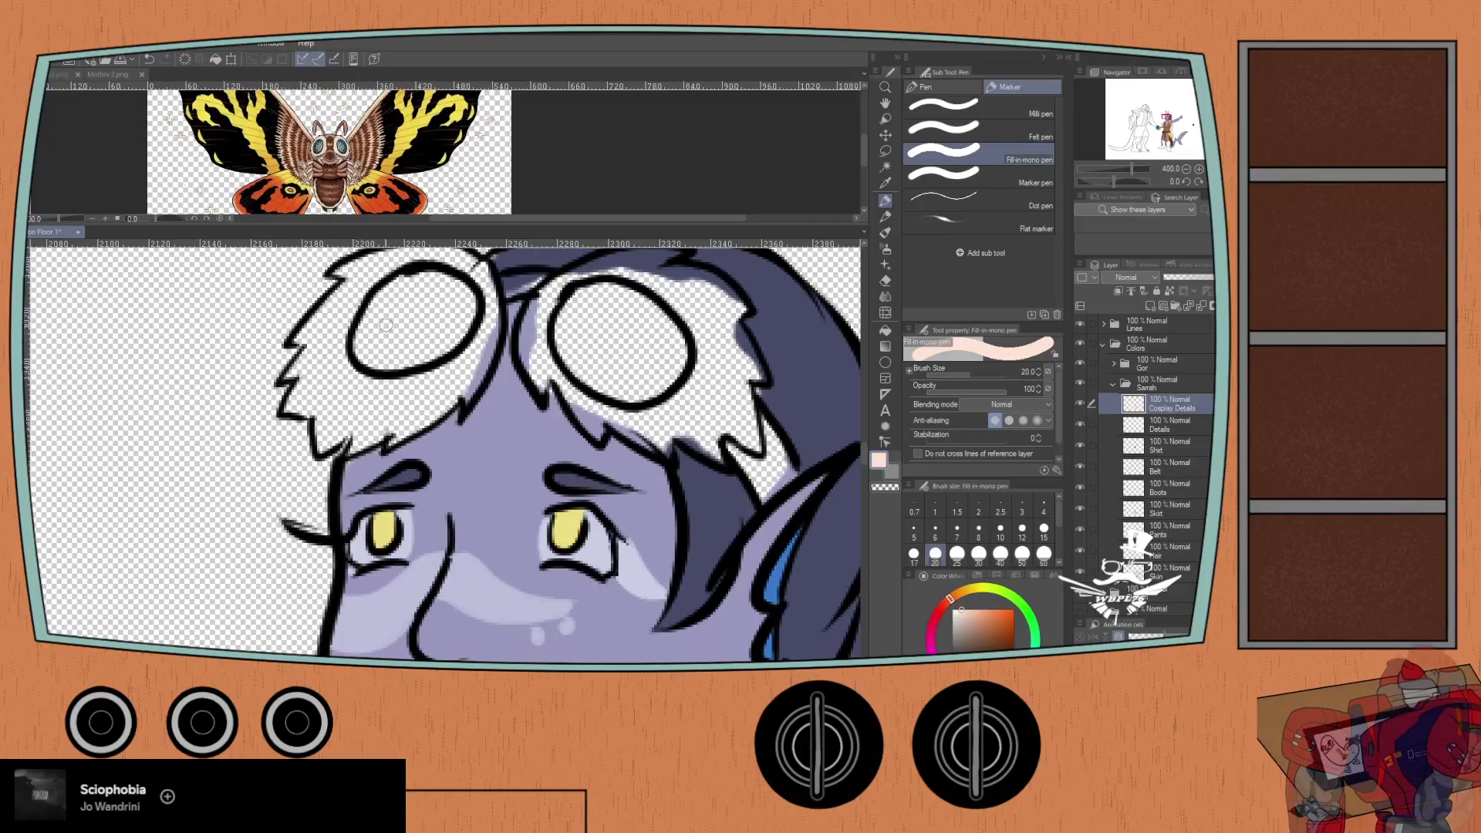
{"action": "left_click", "coordinate": [968, 109]}
{"action": "mouse_move", "coordinate": [321, 370]}
{"action": "left_mouse_down"}
{"action": "mouse_move", "coordinate": [314, 351]}
{"action": "mouse_move", "coordinate": [310, 410]}
{"action": "mouse_move", "coordinate": [338, 424]}
{"action": "mouse_move", "coordinate": [327, 390]}
{"action": "mouse_move", "coordinate": [357, 277]}
{"action": "mouse_move", "coordinate": [357, 320]}
{"action": "left_mouse_up"}
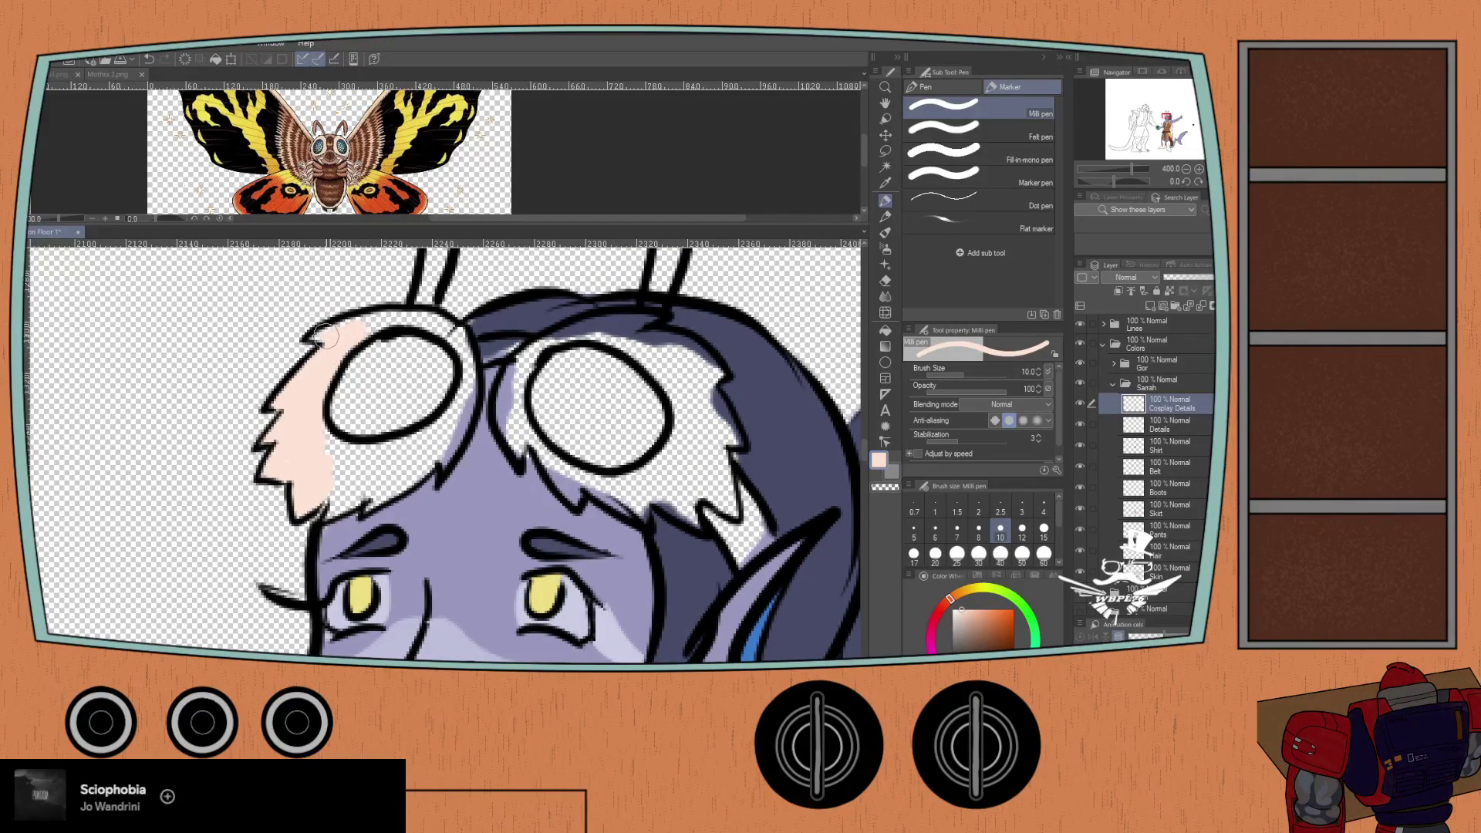
{"action": "mouse_move", "coordinate": [347, 328]}
{"action": "left_mouse_down"}
{"action": "mouse_move", "coordinate": [413, 316]}
{"action": "mouse_move", "coordinate": [452, 330]}
{"action": "mouse_move", "coordinate": [465, 393]}
{"action": "mouse_move", "coordinate": [448, 454]}
{"action": "mouse_move", "coordinate": [423, 455]}
{"action": "mouse_move", "coordinate": [468, 395]}
{"action": "mouse_move", "coordinate": [400, 429]}
{"action": "mouse_move", "coordinate": [475, 370]}
{"action": "mouse_move", "coordinate": [434, 390]}
{"action": "mouse_move", "coordinate": [453, 377]}
{"action": "mouse_move", "coordinate": [395, 380]}
{"action": "mouse_move", "coordinate": [253, 327]}
{"action": "mouse_move", "coordinate": [255, 370]}
{"action": "left_mouse_up"}
{"action": "mouse_move", "coordinate": [424, 332]}
{"action": "left_mouse_down"}
{"action": "mouse_move", "coordinate": [420, 375]}
{"action": "mouse_move", "coordinate": [410, 319]}
{"action": "mouse_move", "coordinate": [428, 316]}
{"action": "mouse_move", "coordinate": [396, 316]}
{"action": "mouse_move", "coordinate": [438, 317]}
{"action": "mouse_move", "coordinate": [421, 378]}
{"action": "mouse_move", "coordinate": [430, 349]}
{"action": "mouse_move", "coordinate": [431, 397]}
{"action": "mouse_move", "coordinate": [420, 395]}
{"action": "mouse_move", "coordinate": [483, 438]}
{"action": "mouse_move", "coordinate": [436, 386]}
{"action": "mouse_move", "coordinate": [441, 326]}
{"action": "mouse_move", "coordinate": [491, 295]}
{"action": "mouse_move", "coordinate": [479, 328]}
{"action": "mouse_move", "coordinate": [517, 321]}
{"action": "mouse_move", "coordinate": [495, 337]}
{"action": "mouse_move", "coordinate": [450, 332]}
{"action": "mouse_move", "coordinate": [487, 340]}
{"action": "mouse_move", "coordinate": [447, 335]}
{"action": "mouse_move", "coordinate": [517, 361]}
{"action": "mouse_move", "coordinate": [487, 339]}
{"action": "mouse_move", "coordinate": [551, 344]}
{"action": "mouse_move", "coordinate": [581, 365]}
{"action": "mouse_move", "coordinate": [527, 353]}
{"action": "mouse_move", "coordinate": [550, 405]}
{"action": "mouse_move", "coordinate": [572, 416]}
{"action": "mouse_move", "coordinate": [562, 381]}
{"action": "mouse_move", "coordinate": [578, 389]}
{"action": "mouse_move", "coordinate": [606, 439]}
{"action": "mouse_move", "coordinate": [570, 405]}
{"action": "mouse_move", "coordinate": [548, 408]}
{"action": "mouse_move", "coordinate": [634, 530]}
{"action": "mouse_move", "coordinate": [627, 548]}
{"action": "mouse_move", "coordinate": [628, 518]}
{"action": "mouse_move", "coordinate": [596, 530]}
{"action": "mouse_move", "coordinate": [628, 516]}
{"action": "mouse_move", "coordinate": [592, 523]}
{"action": "mouse_move", "coordinate": [613, 559]}
{"action": "mouse_move", "coordinate": [601, 501]}
{"action": "mouse_move", "coordinate": [567, 455]}
{"action": "mouse_move", "coordinate": [544, 478]}
{"action": "mouse_move", "coordinate": [563, 509]}
{"action": "left_mouse_up"}
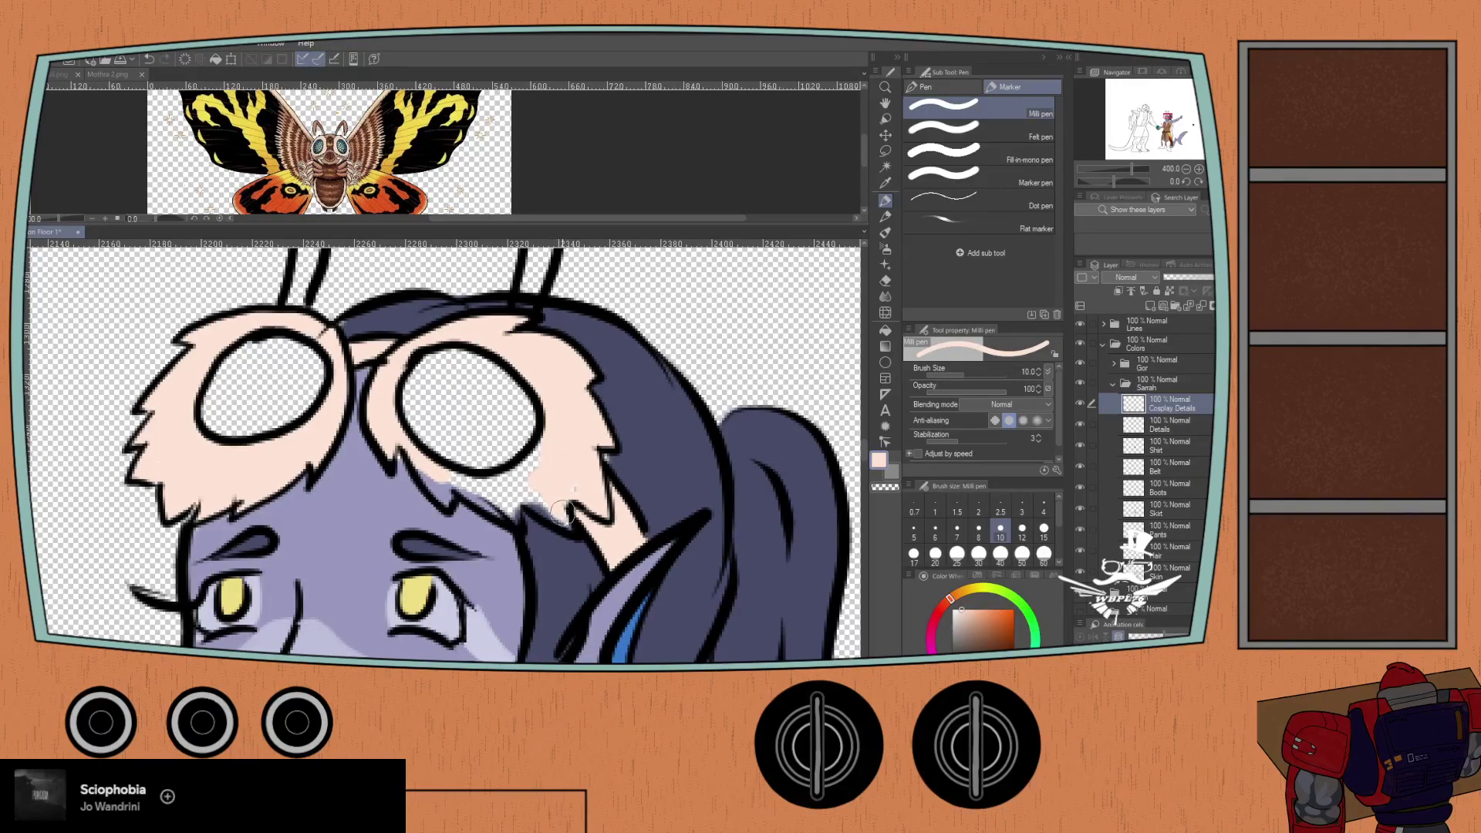
{"action": "mouse_move", "coordinate": [415, 457]}
{"action": "left_mouse_down"}
{"action": "mouse_move", "coordinate": [444, 500]}
{"action": "mouse_move", "coordinate": [440, 476]}
{"action": "mouse_move", "coordinate": [515, 476]}
{"action": "mouse_move", "coordinate": [539, 448]}
{"action": "left_mouse_up"}
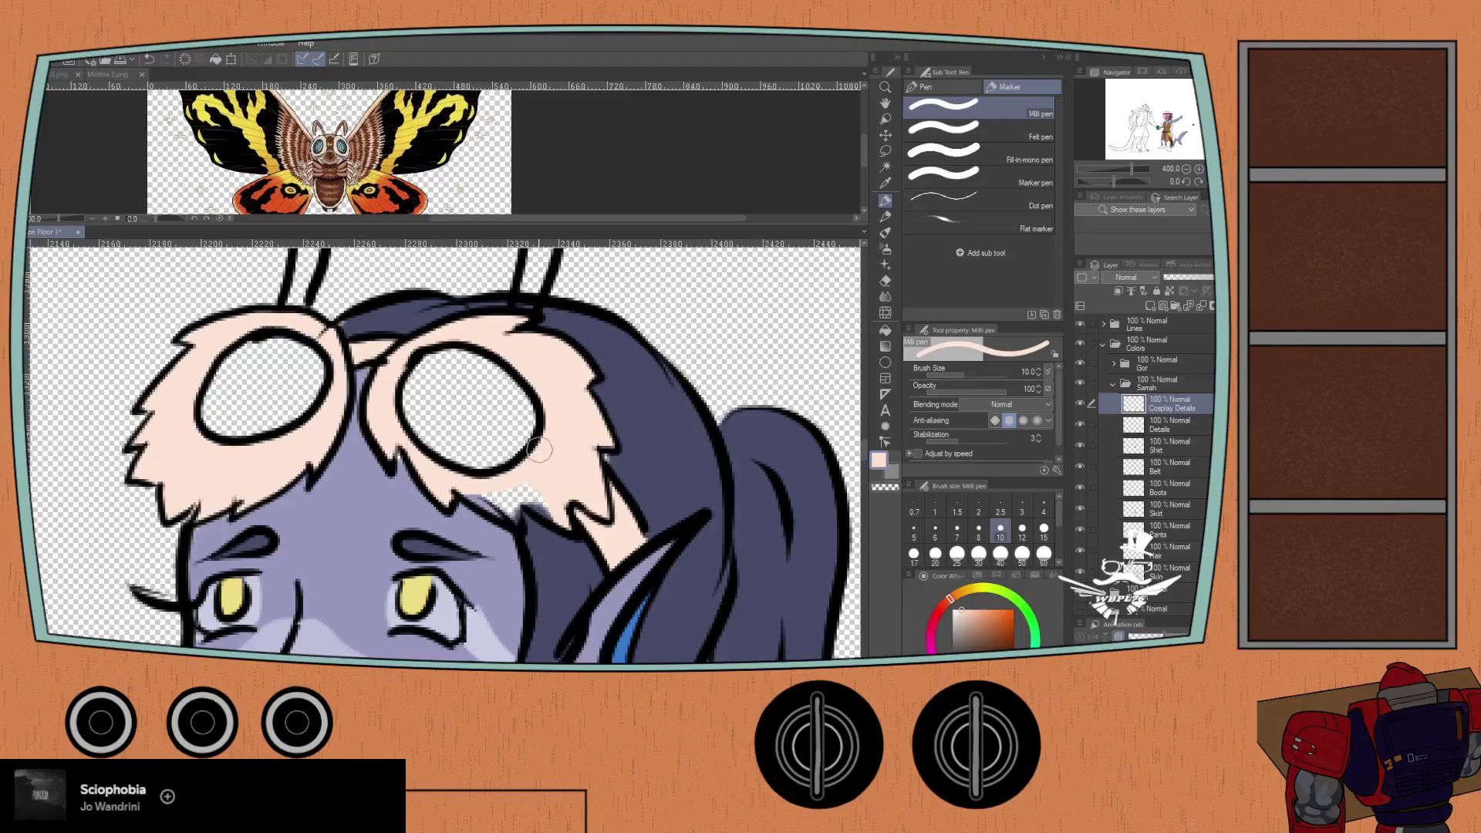
{"action": "mouse_move", "coordinate": [461, 480]}
{"action": "left_mouse_down"}
{"action": "mouse_move", "coordinate": [512, 517]}
{"action": "mouse_move", "coordinate": [514, 488]}
{"action": "mouse_move", "coordinate": [542, 509]}
{"action": "left_mouse_up"}
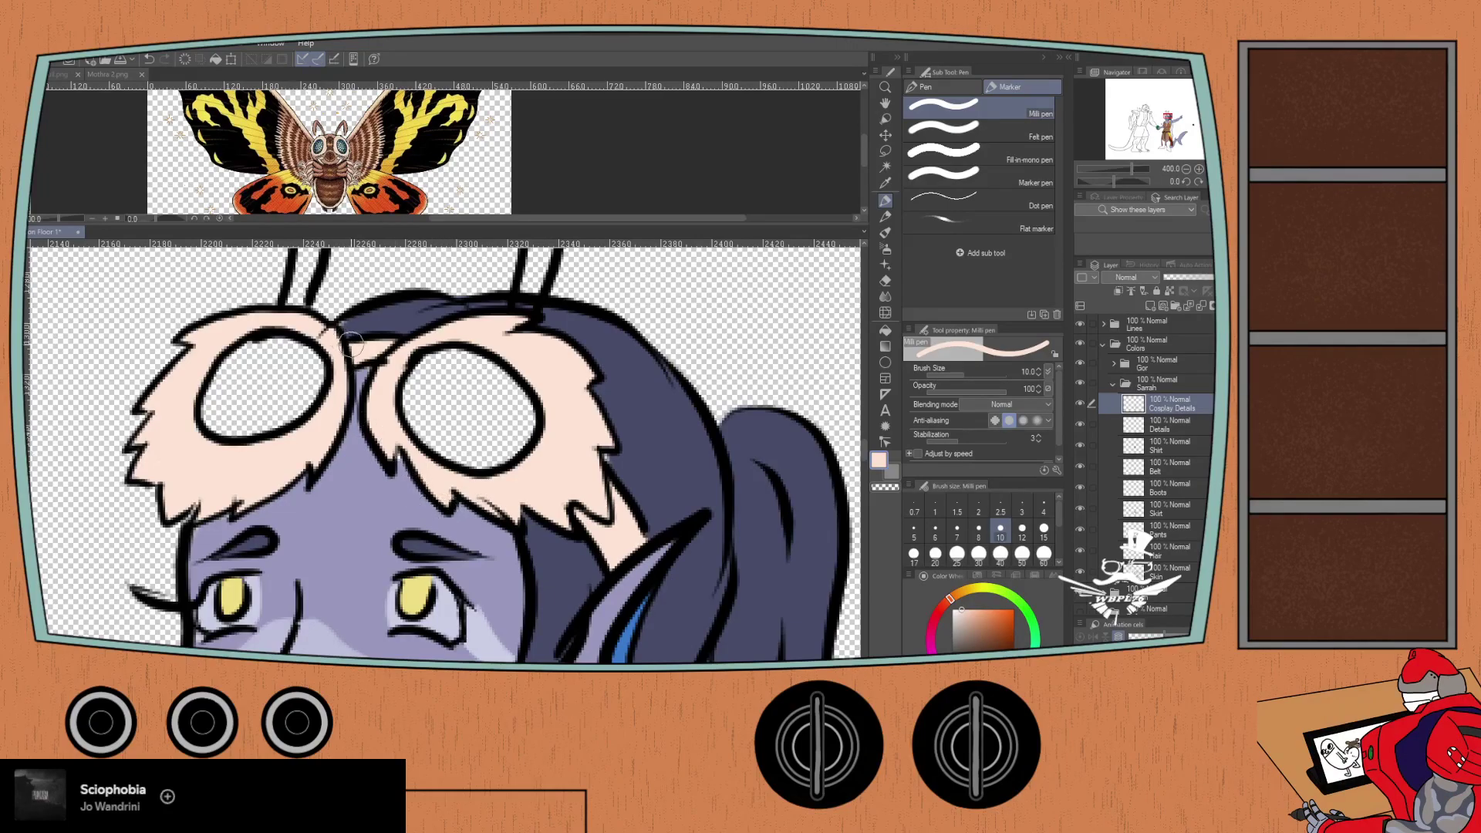
- Touch up color around the furry headpiece with dark indigo on the Hair layer and lavender on the skin layer
{"action": "left_click", "coordinate": [1161, 551]}
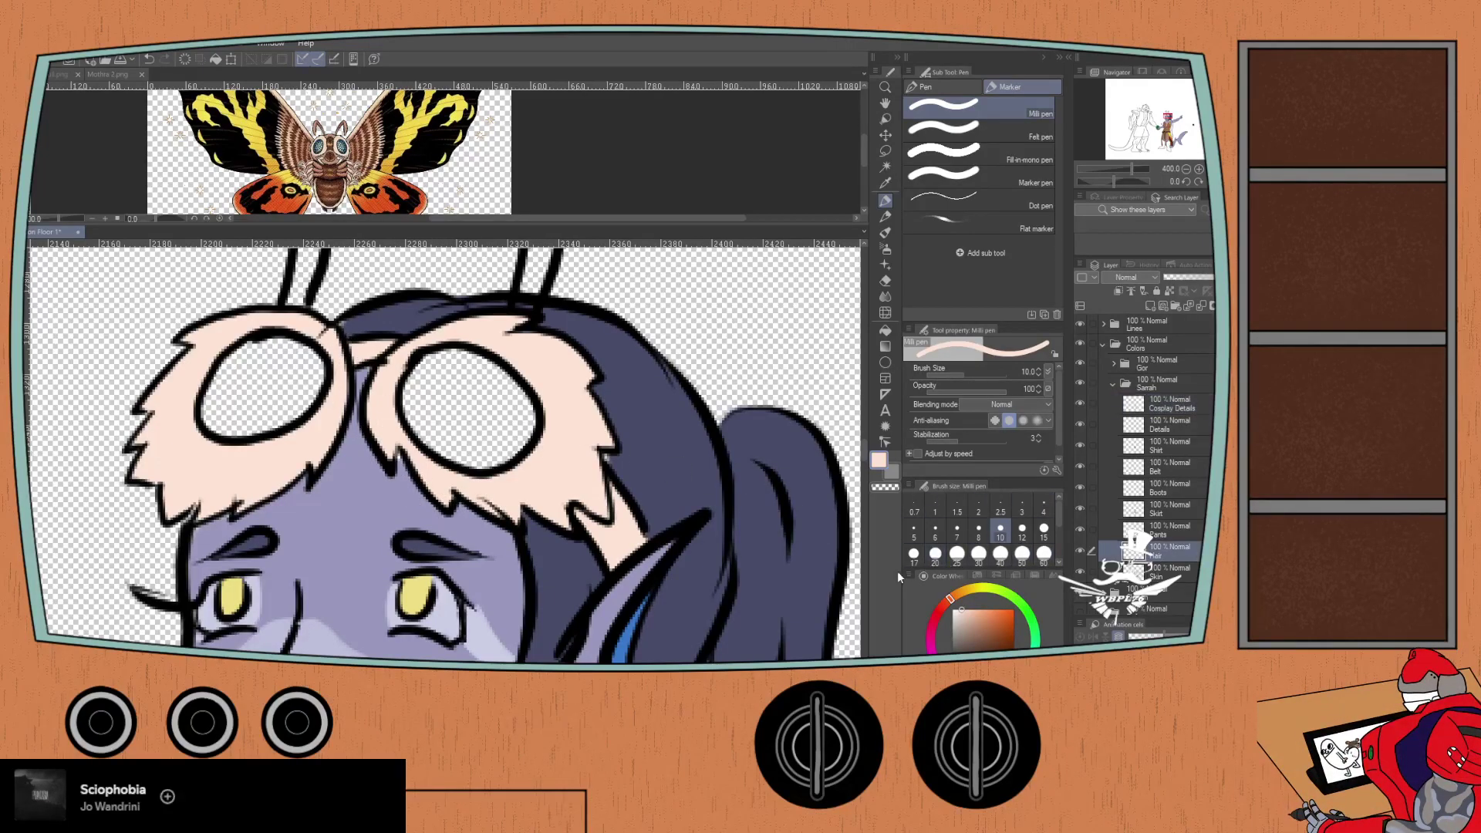
{"action": "left_click", "coordinate": [980, 576]}
{"action": "left_click", "coordinate": [917, 600]}
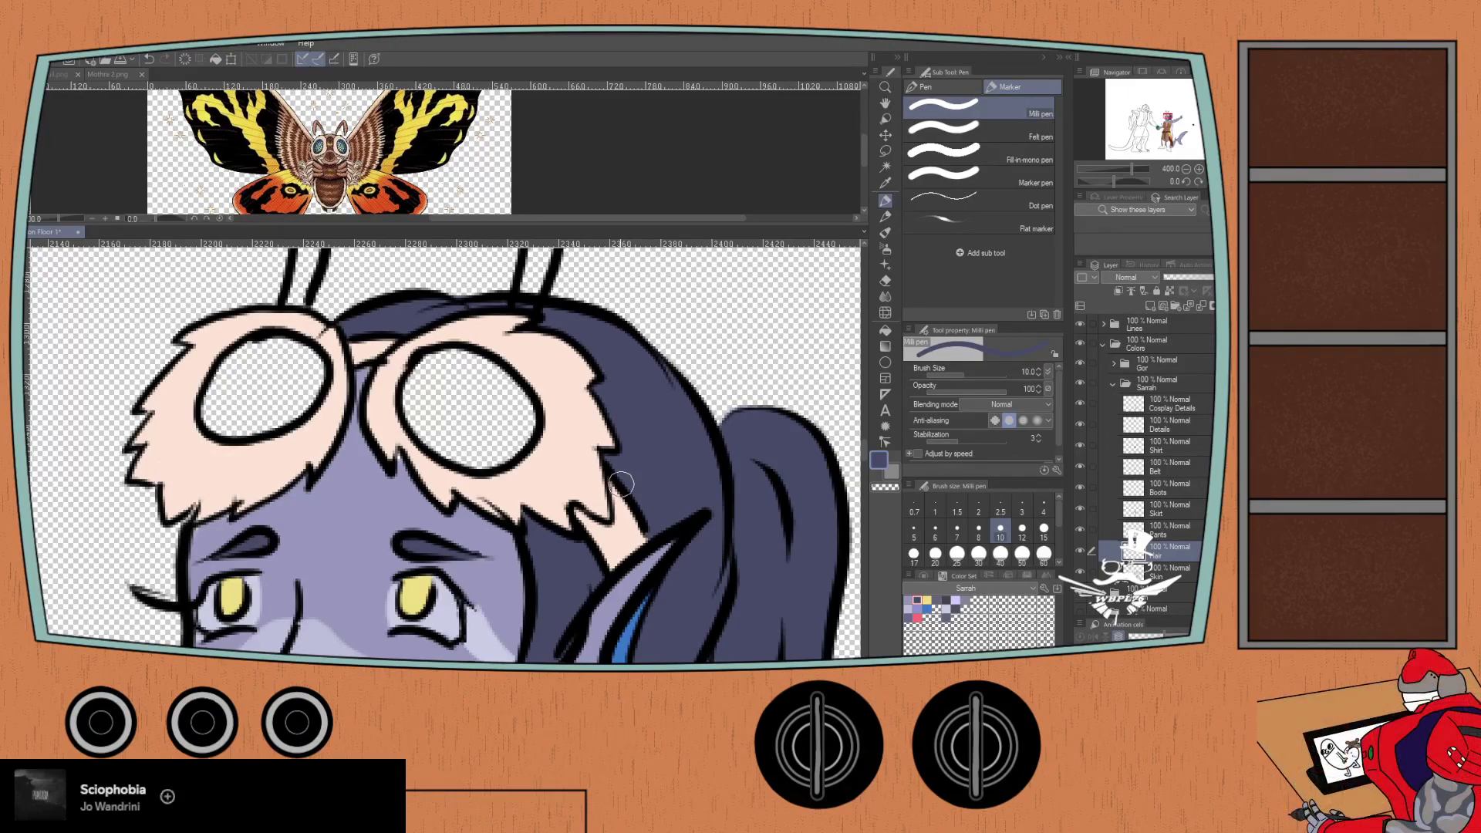
{"action": "left_click", "coordinate": [1151, 573]}
{"action": "left_click", "coordinate": [909, 599]}
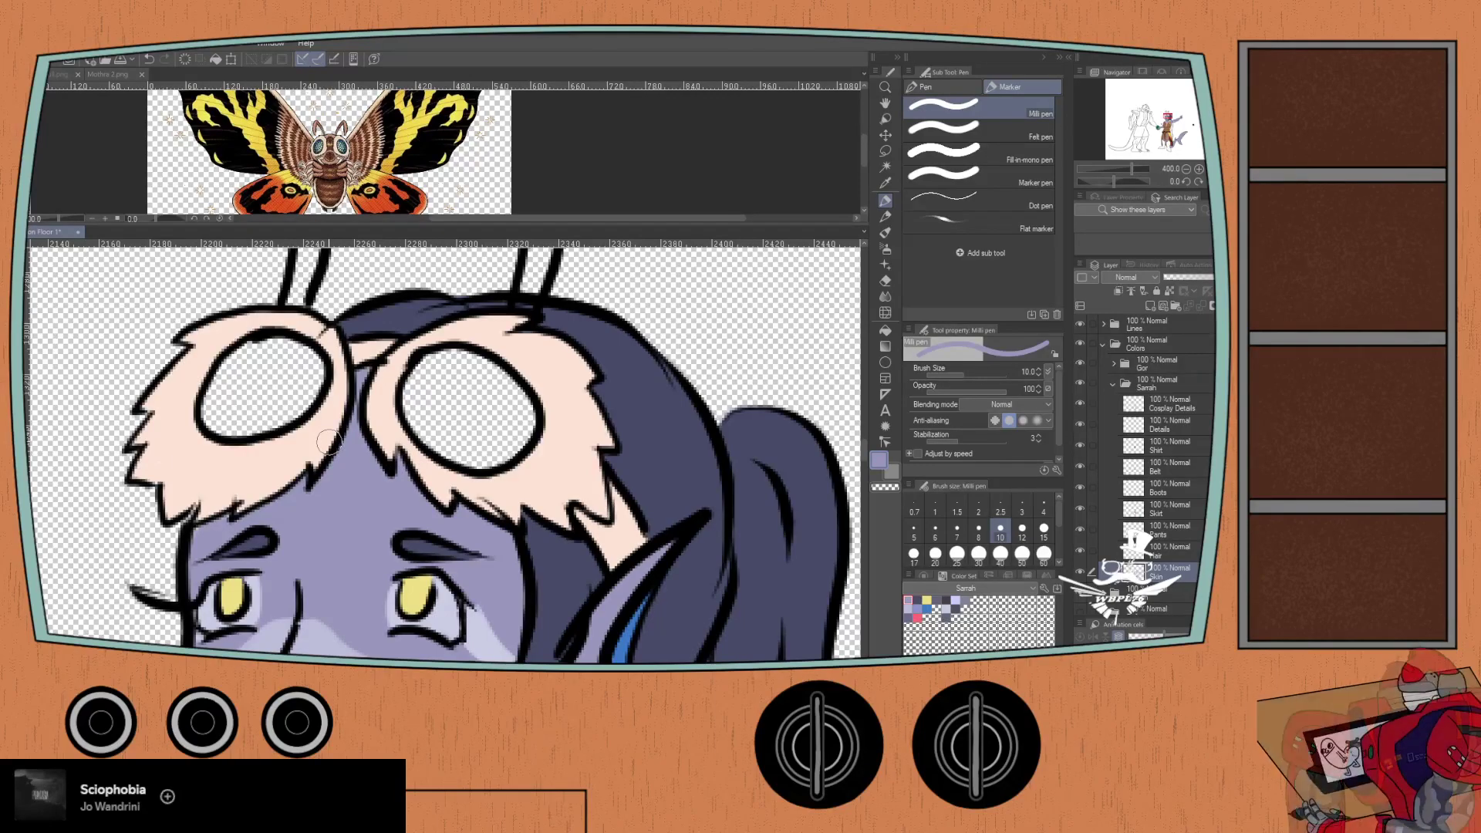
- Clean up the line around the headpiece lens farther from the ear with the Hard eraser on the woman's line-art Details layer
{"action": "left_click", "coordinate": [1150, 426]}
{"action": "left_click", "coordinate": [1100, 330]}
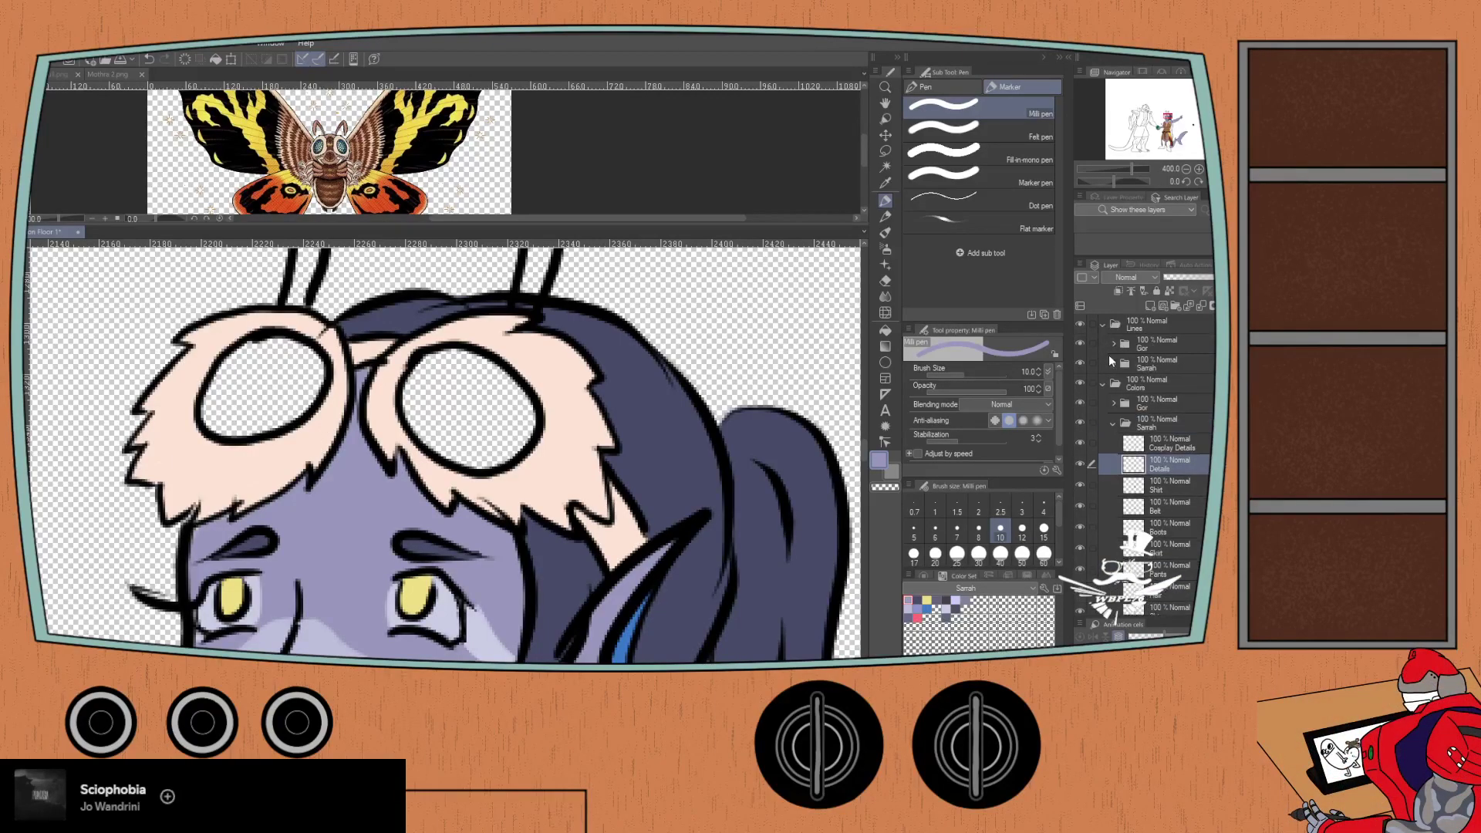
{"action": "left_click", "coordinate": [1111, 364]}
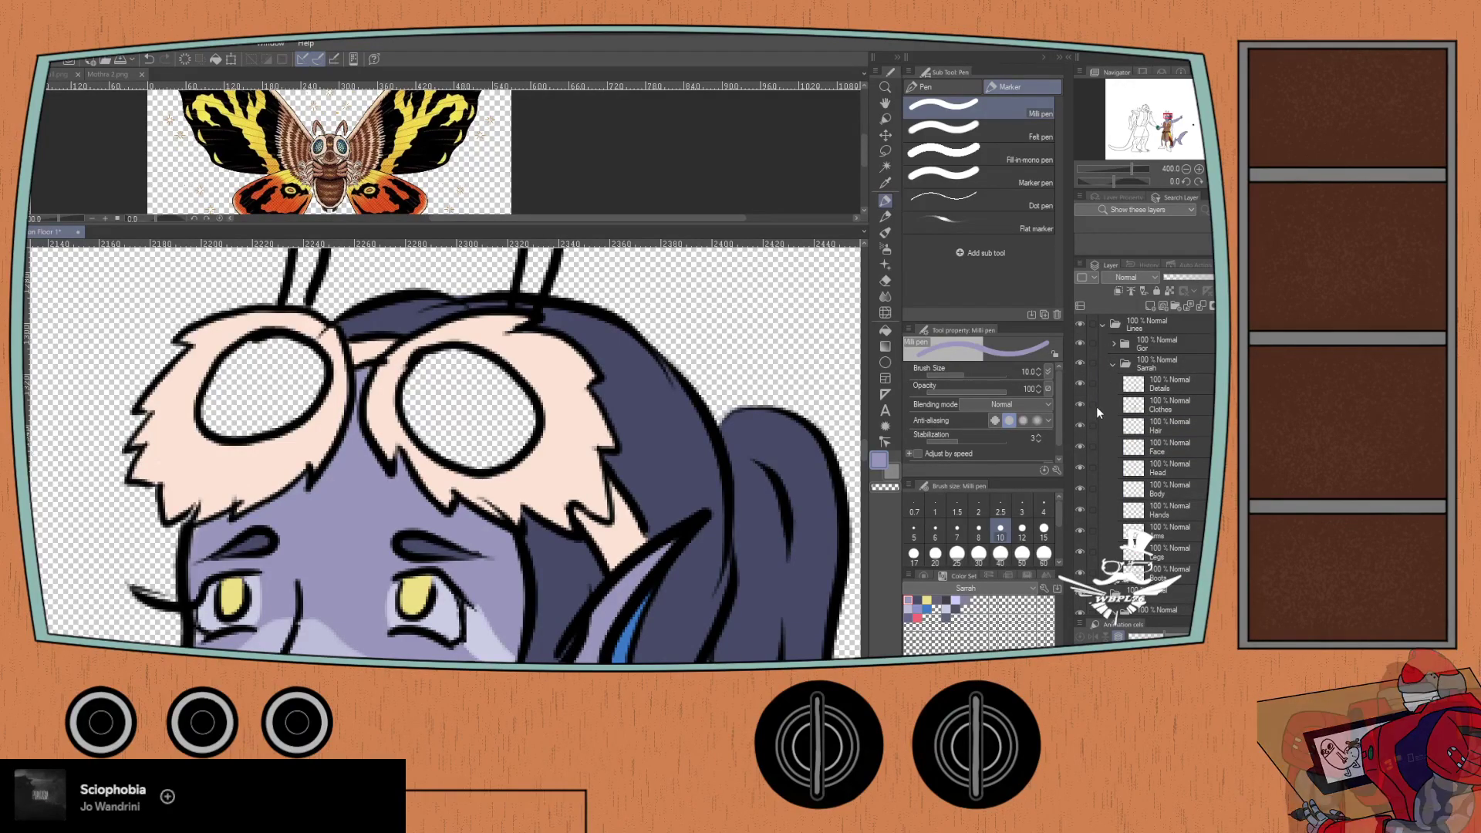
{"action": "left_click", "coordinate": [1151, 389]}
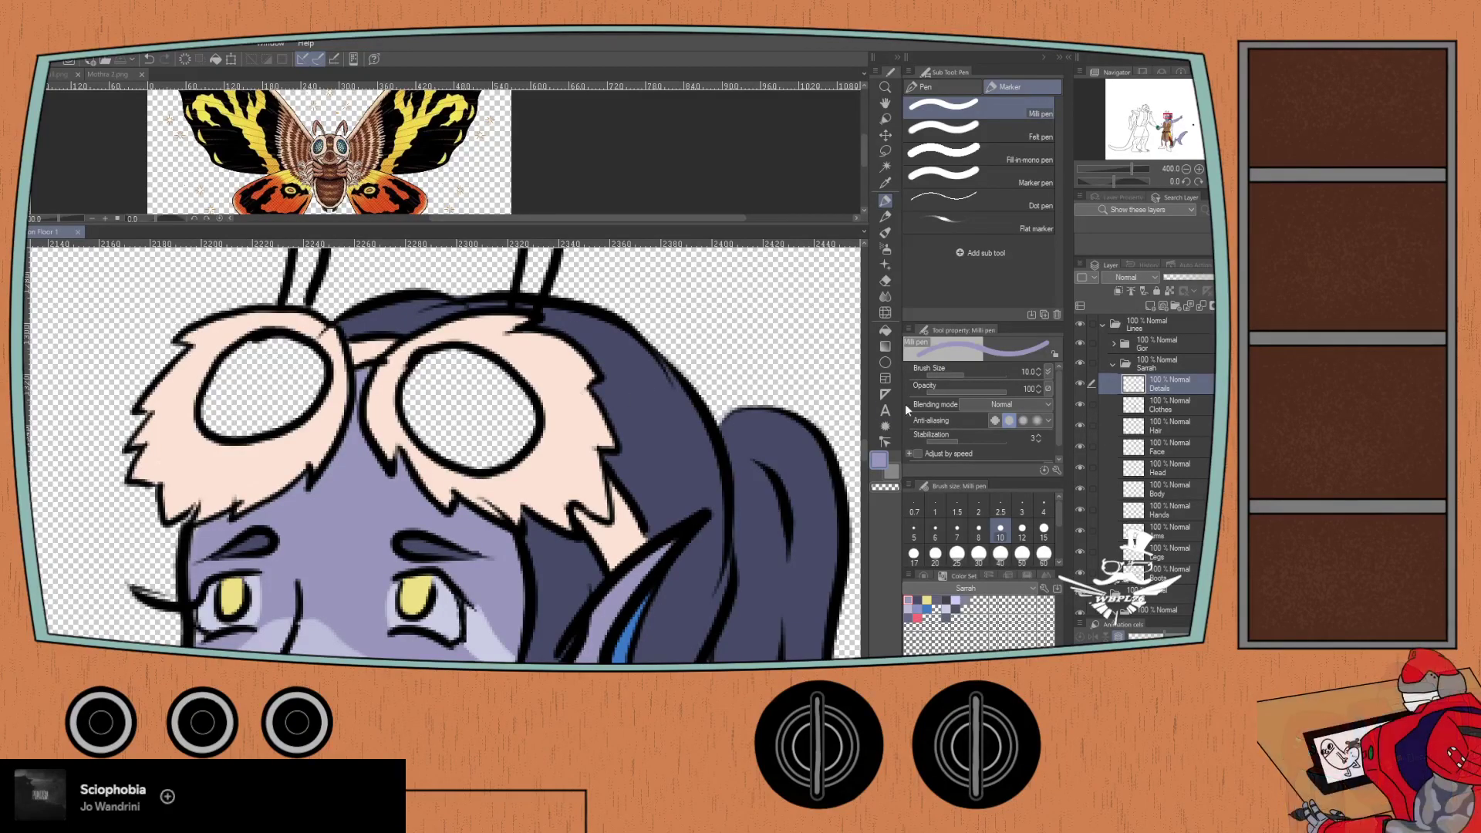
{"action": "left_click", "coordinate": [1078, 384]}
{"action": "left_click", "coordinate": [1079, 384]}
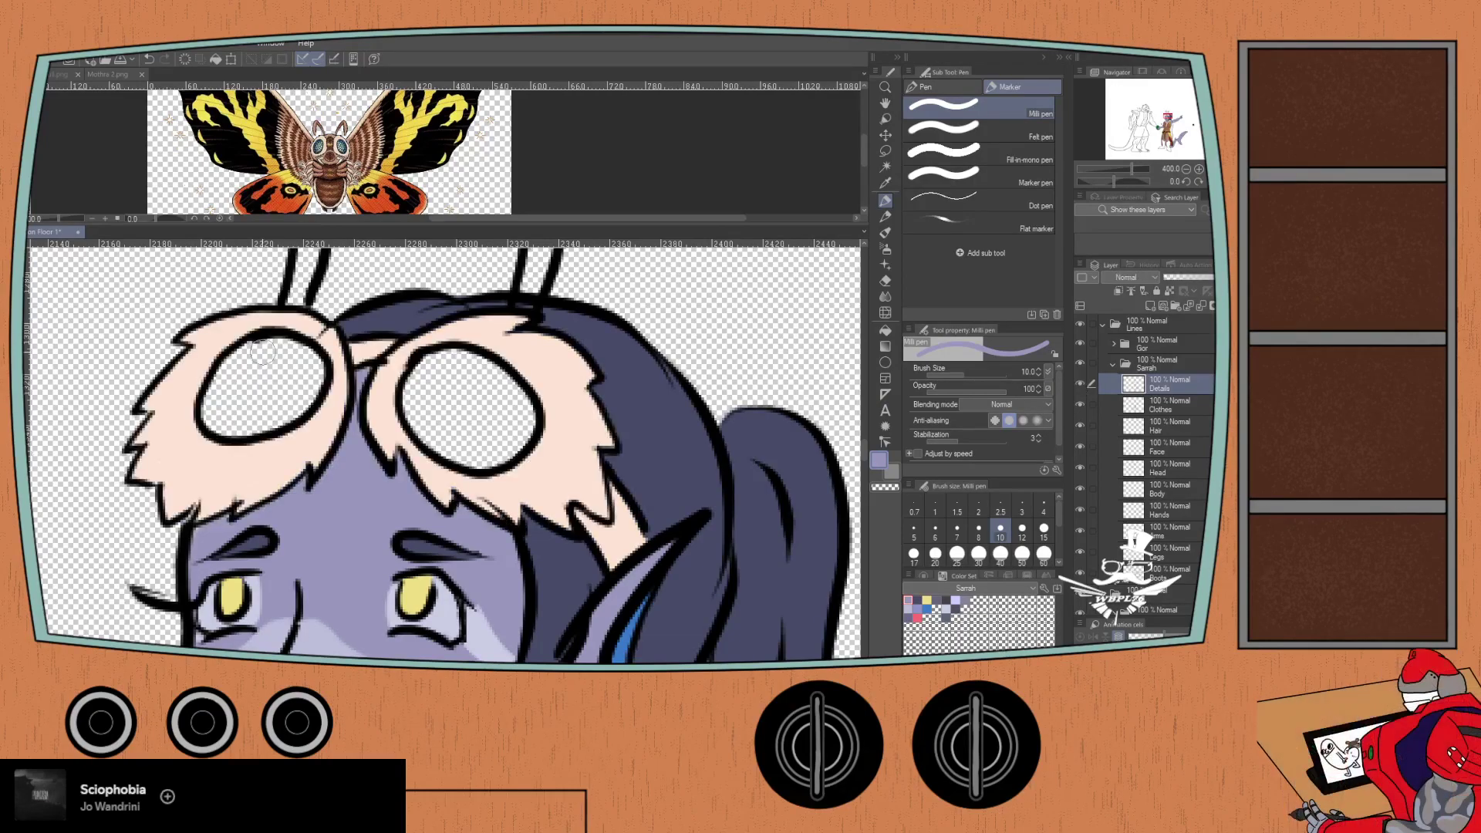
{"action": "scroll", "coordinate": [261, 355], "scroll_direction": "up", "scroll_amount": 2}
{"action": "key", "text": "e"}
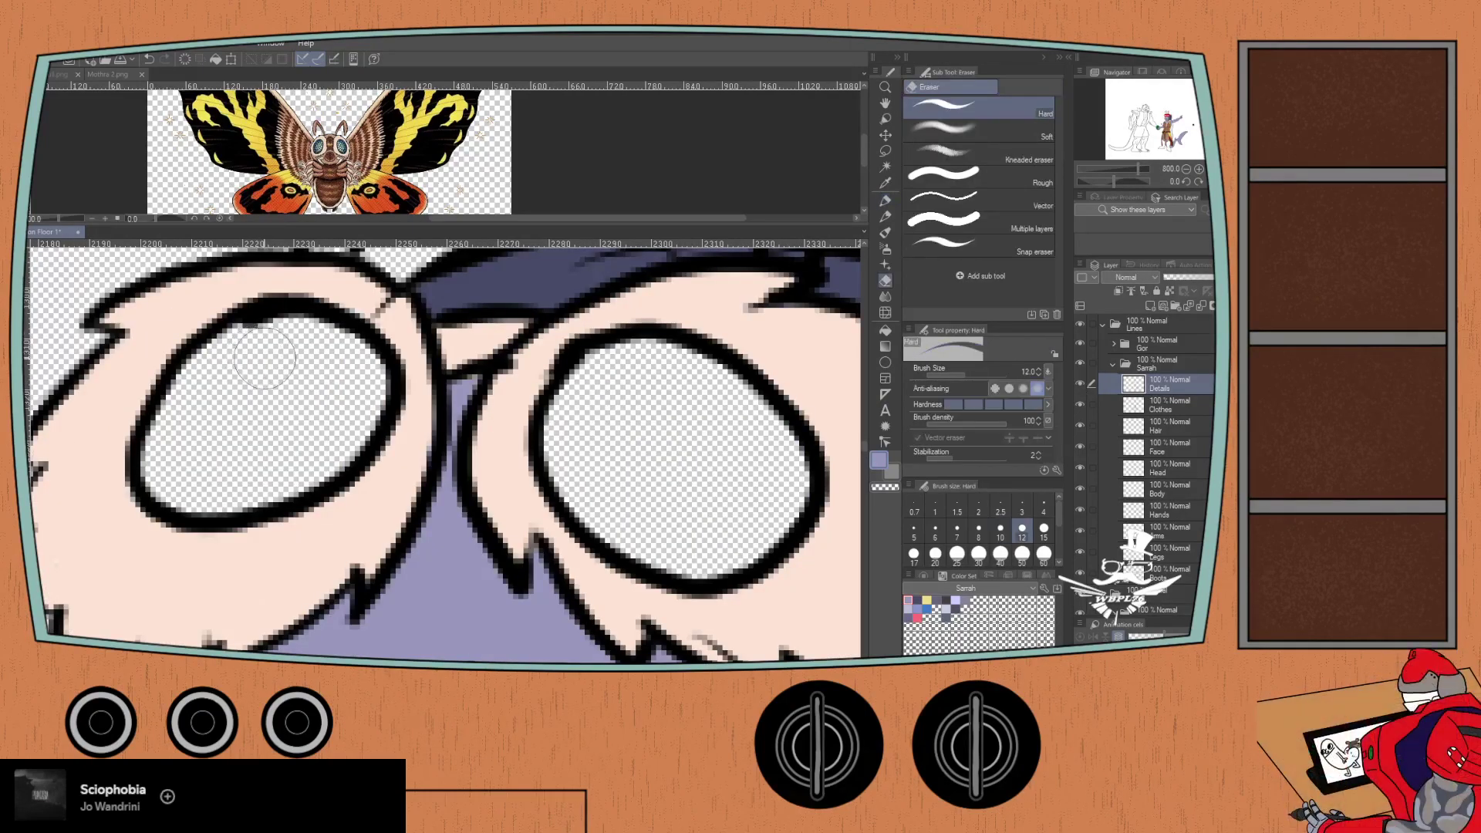
{"action": "left_click_drag", "start_coordinate": [259, 353], "coordinate": [272, 397]}
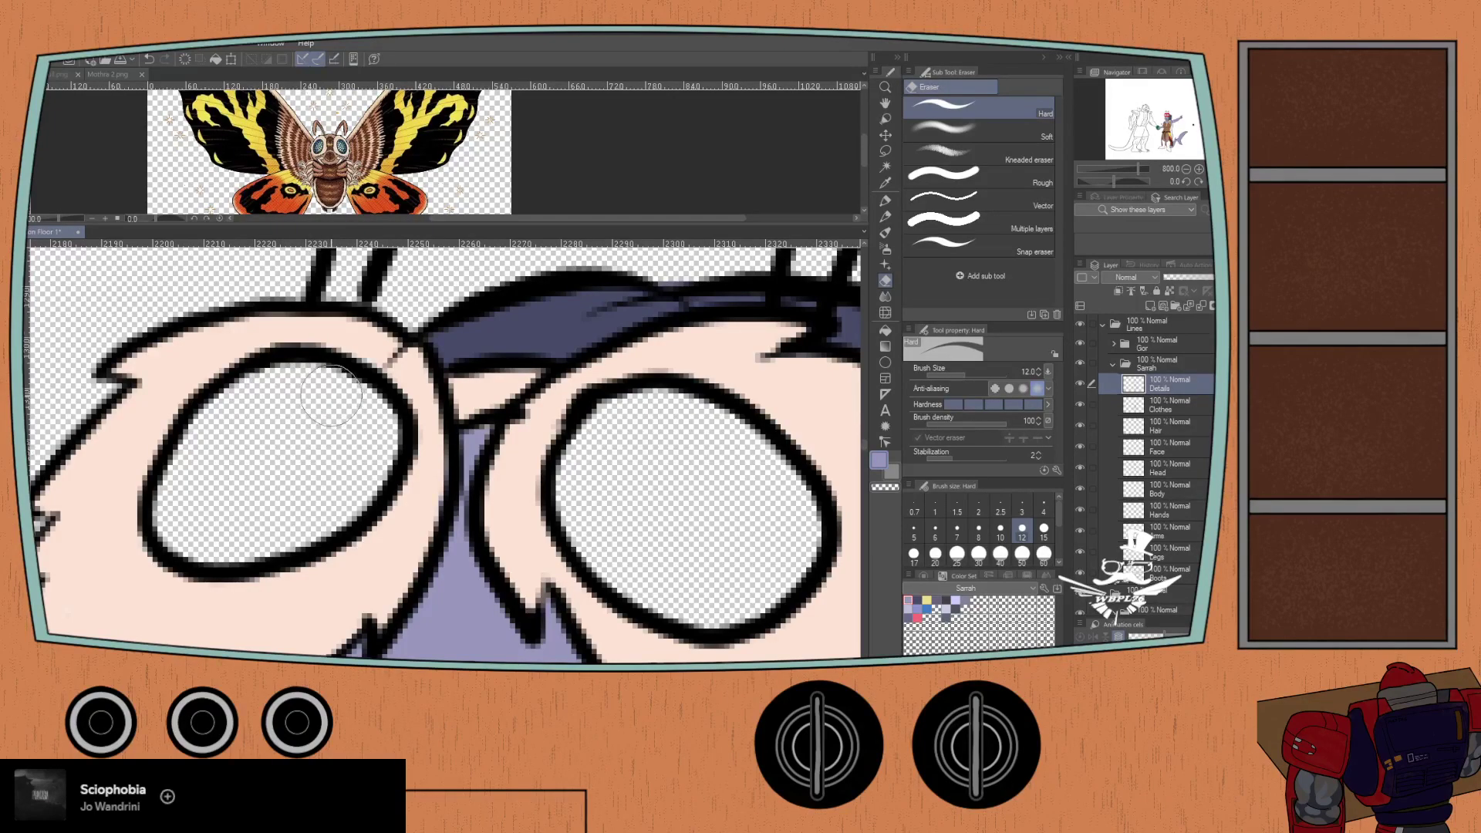
{"action": "scroll", "coordinate": [205, 503], "scroll_direction": "down", "scroll_amount": 4}
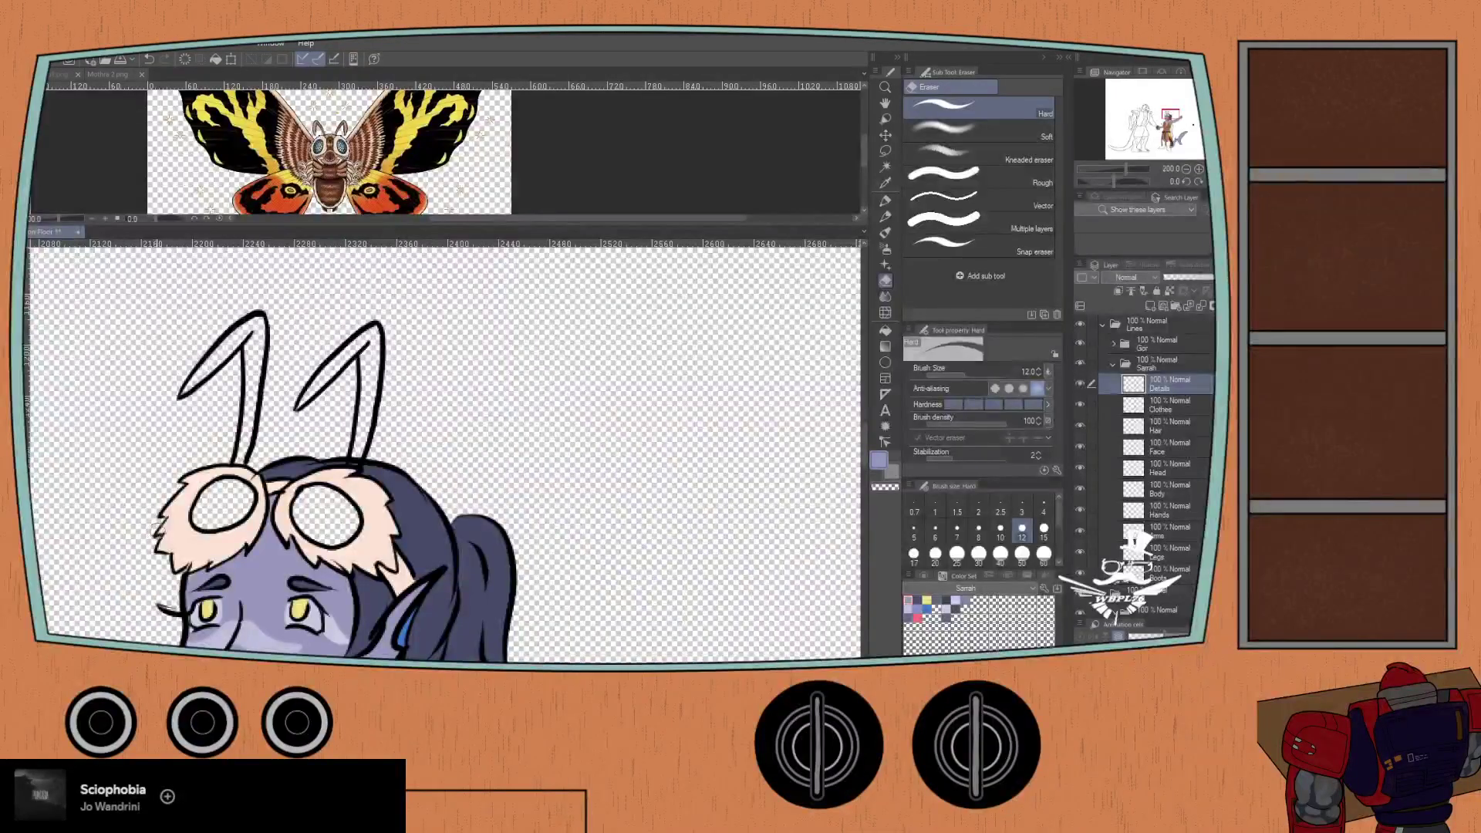
{"action": "left_click_drag", "start_coordinate": [207, 501], "coordinate": [292, 397]}
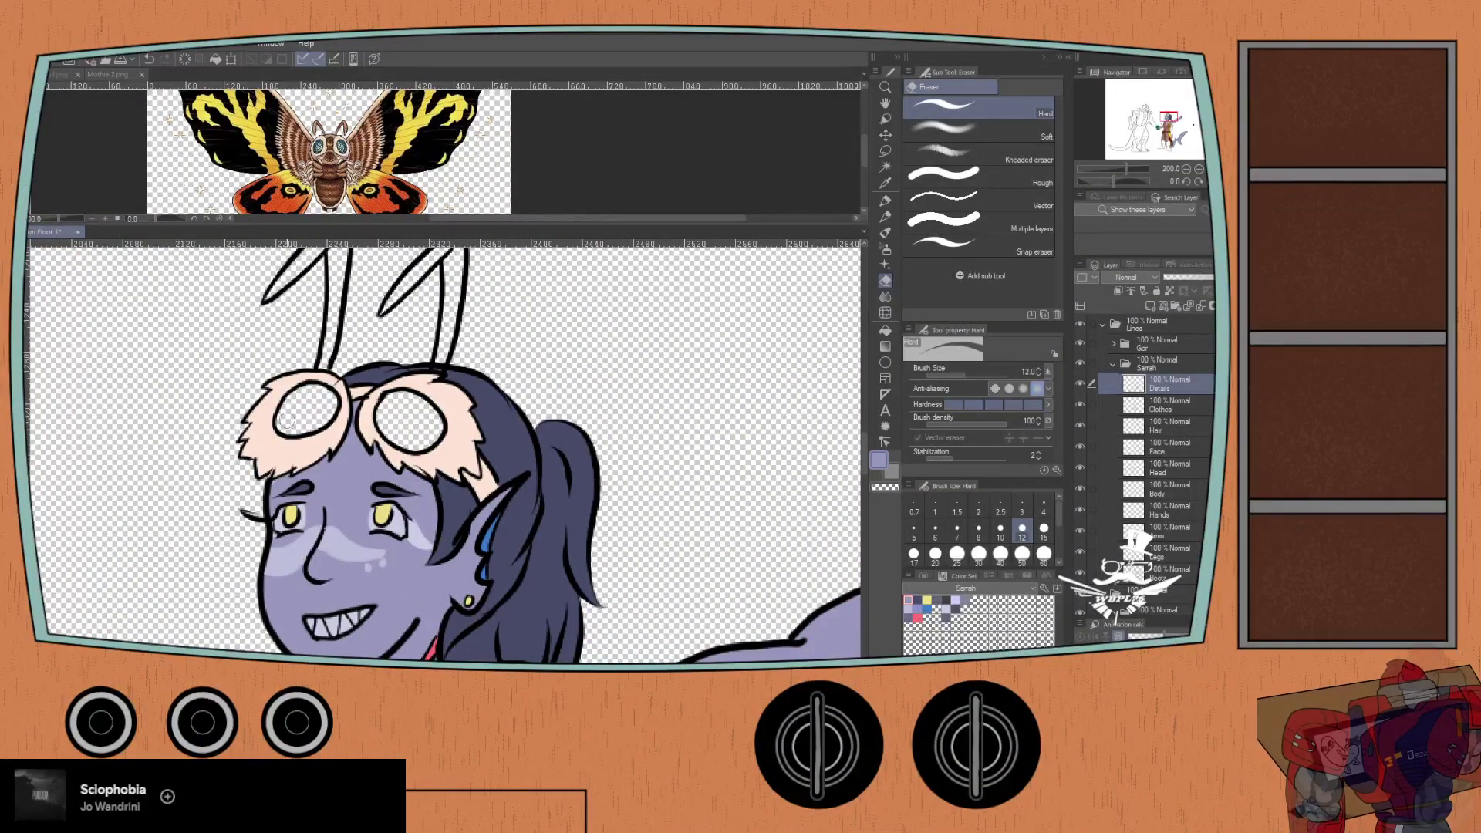
{"action": "scroll", "coordinate": [295, 418], "scroll_direction": "up", "scroll_amount": 4}
{"action": "left_click_drag", "start_coordinate": [306, 401], "coordinate": [279, 460]}
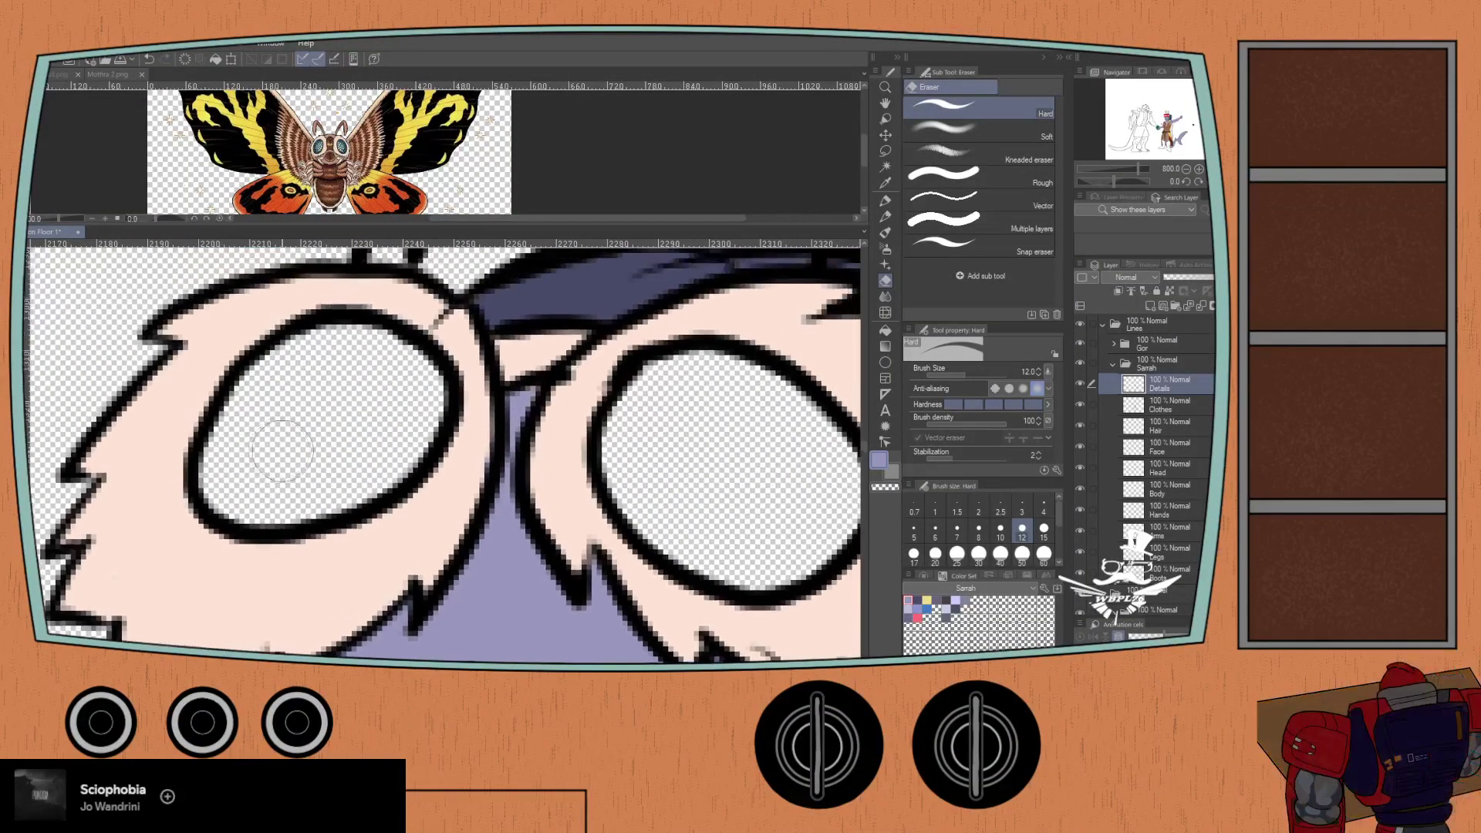
{"action": "left_click", "coordinate": [1103, 325]}
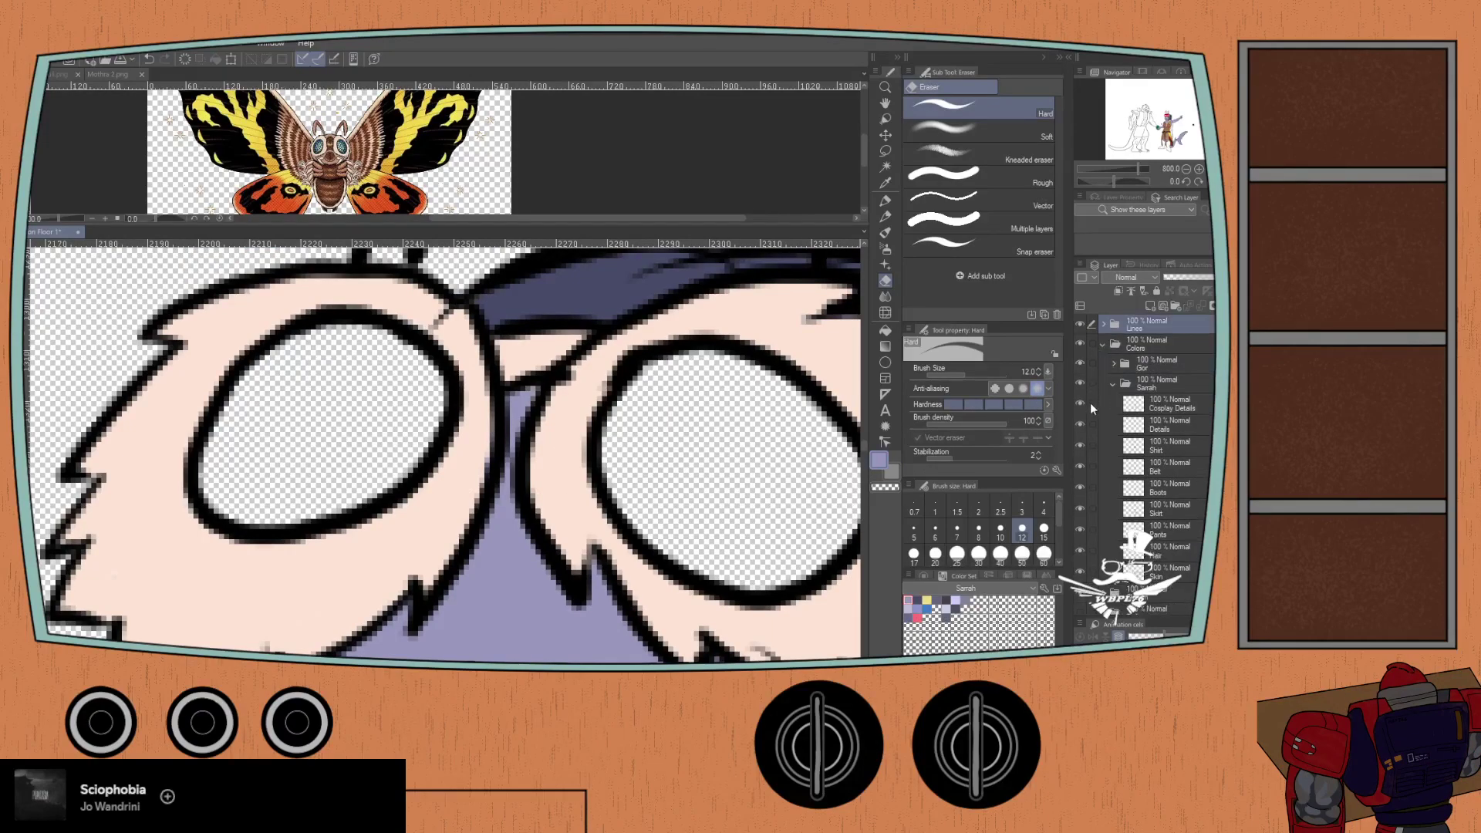
- Sample a muted blue from the moth's eye in the Mothra 2 reference image
{"action": "left_click", "coordinate": [98, 75]}
{"action": "scroll", "coordinate": [312, 152], "scroll_direction": "up", "scroll_amount": 4}
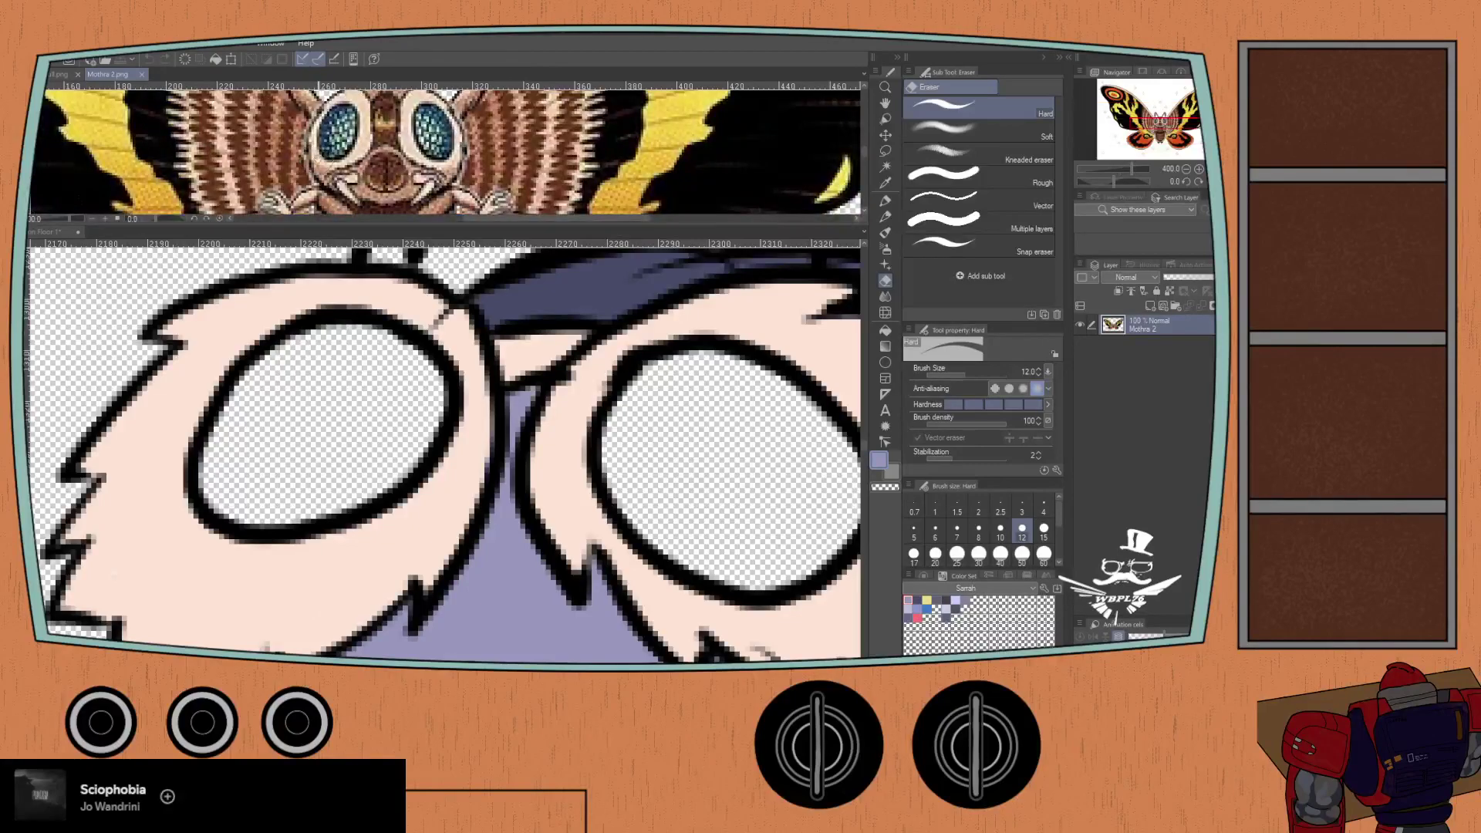
{"action": "left_click_drag", "start_coordinate": [324, 152], "coordinate": [331, 187]}
{"action": "scroll", "coordinate": [324, 182], "scroll_direction": "up", "scroll_amount": 2}
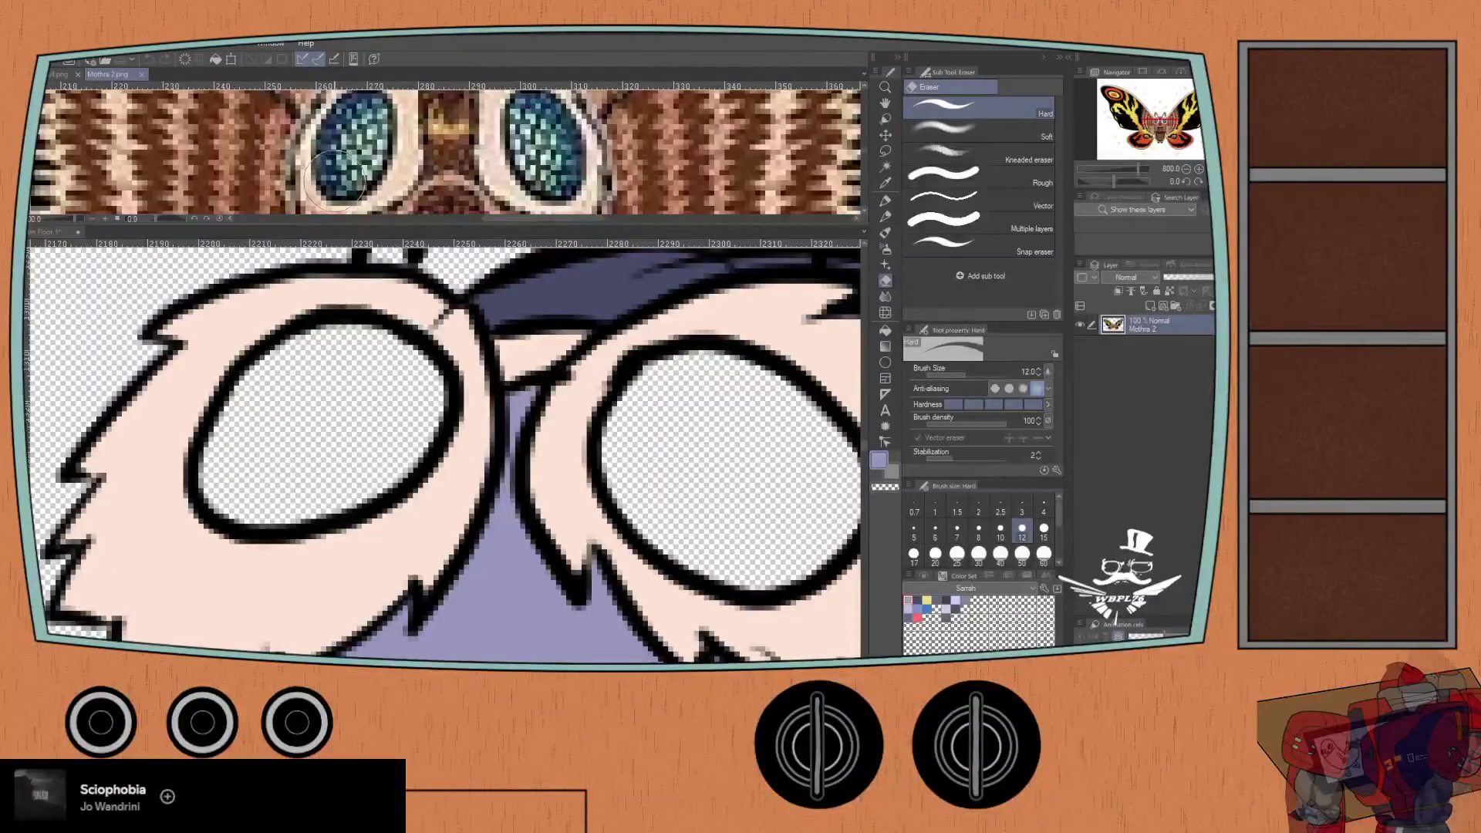
{"action": "key", "text": "t"}
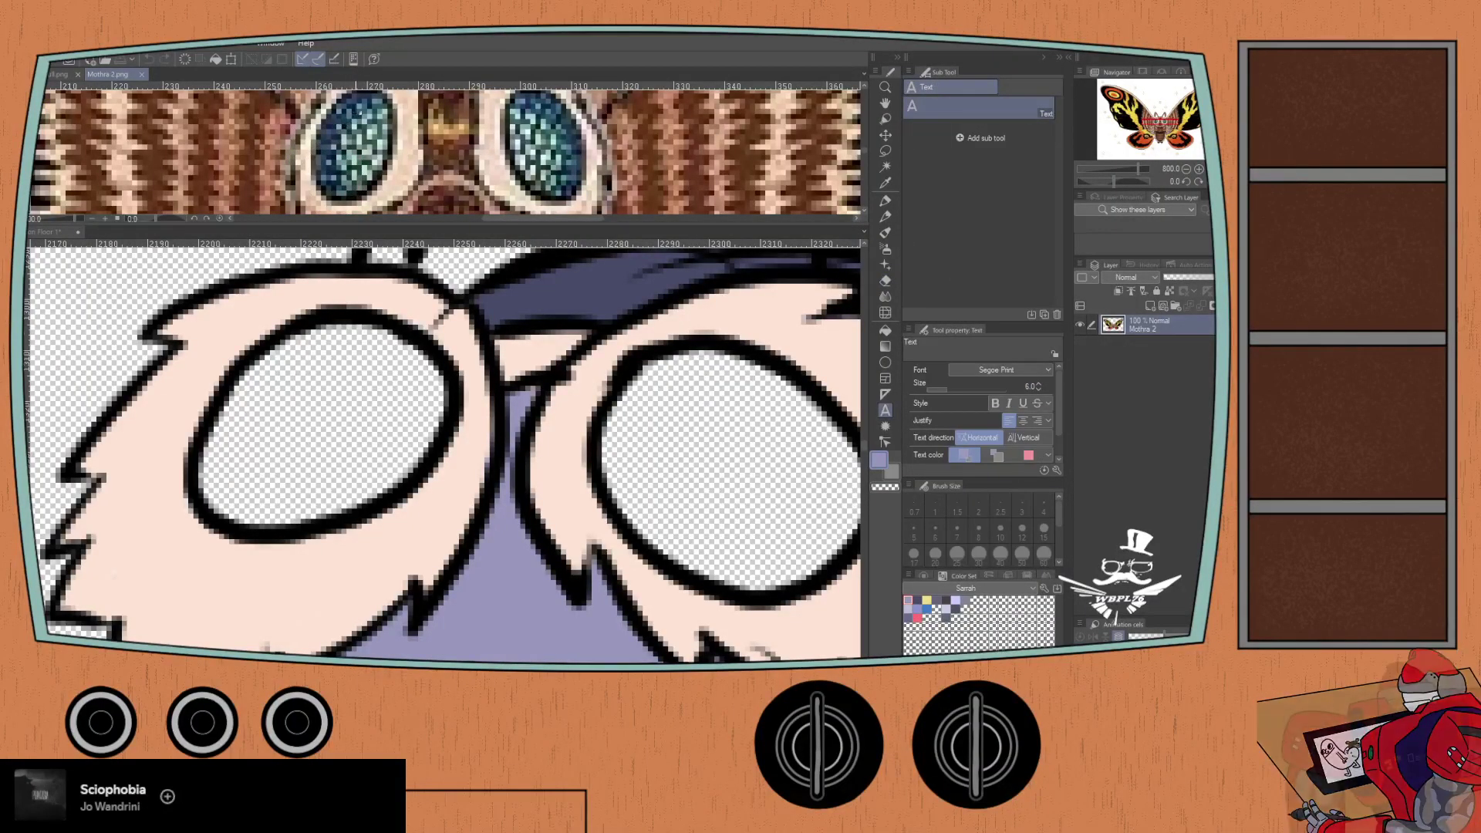
{"action": "scroll", "coordinate": [351, 125], "scroll_direction": "up", "scroll_amount": 1}
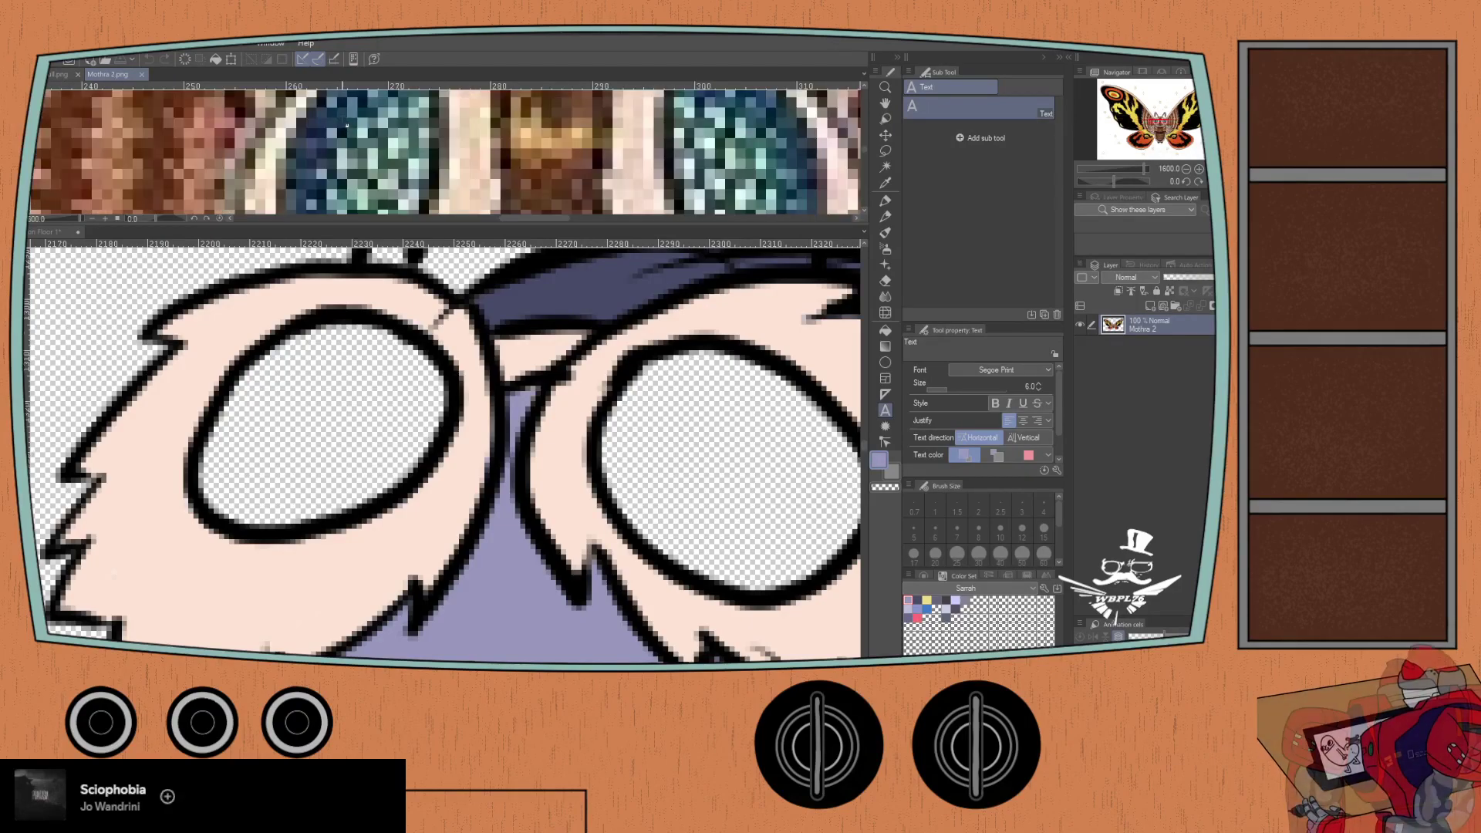
{"action": "key", "text": "i"}
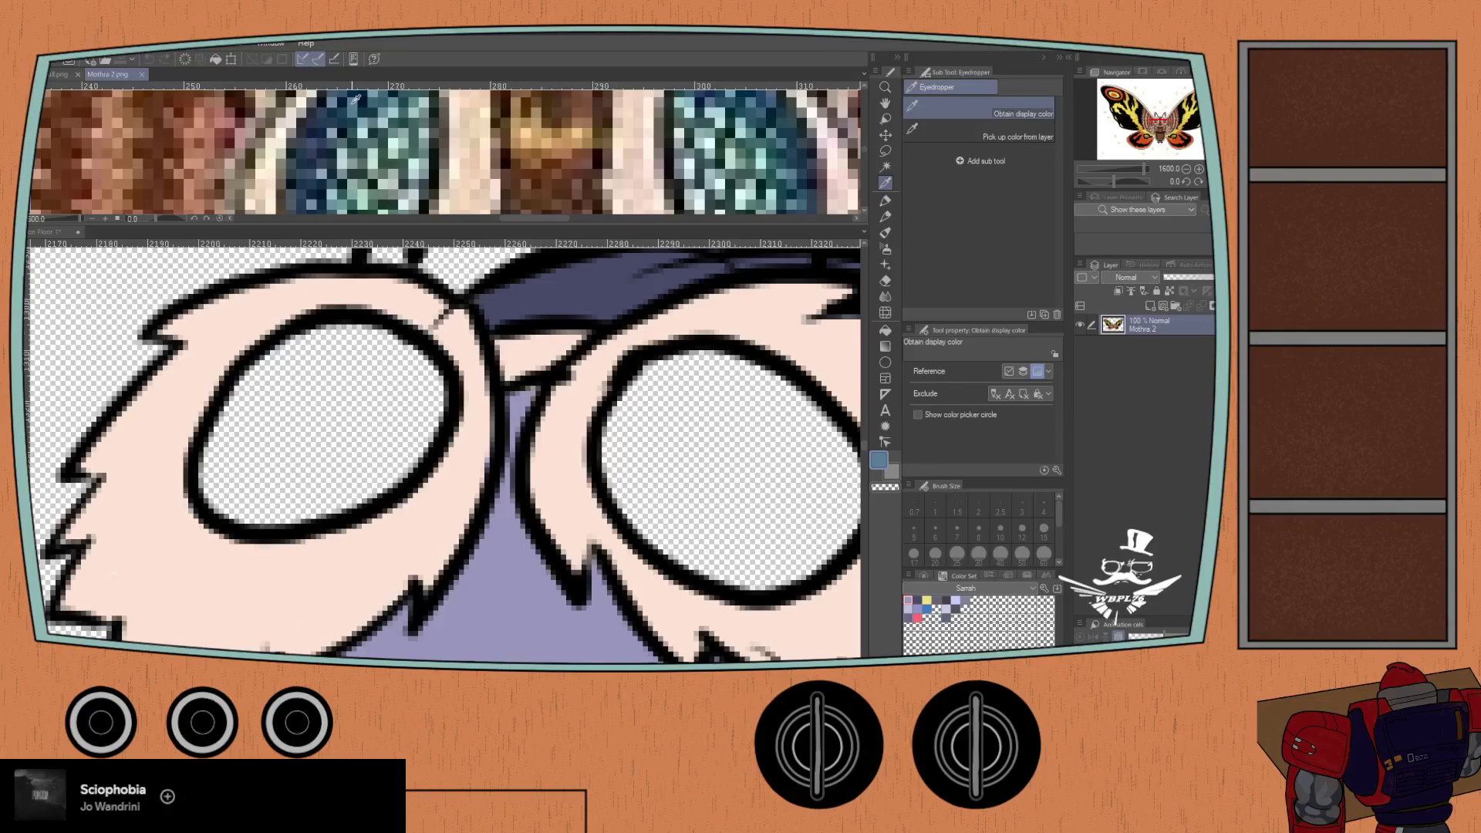
- Fill the headpiece lens nearer the ear with muted blue using the Milli pen on the woman's color Details layer
{"action": "left_click", "coordinate": [43, 233]}
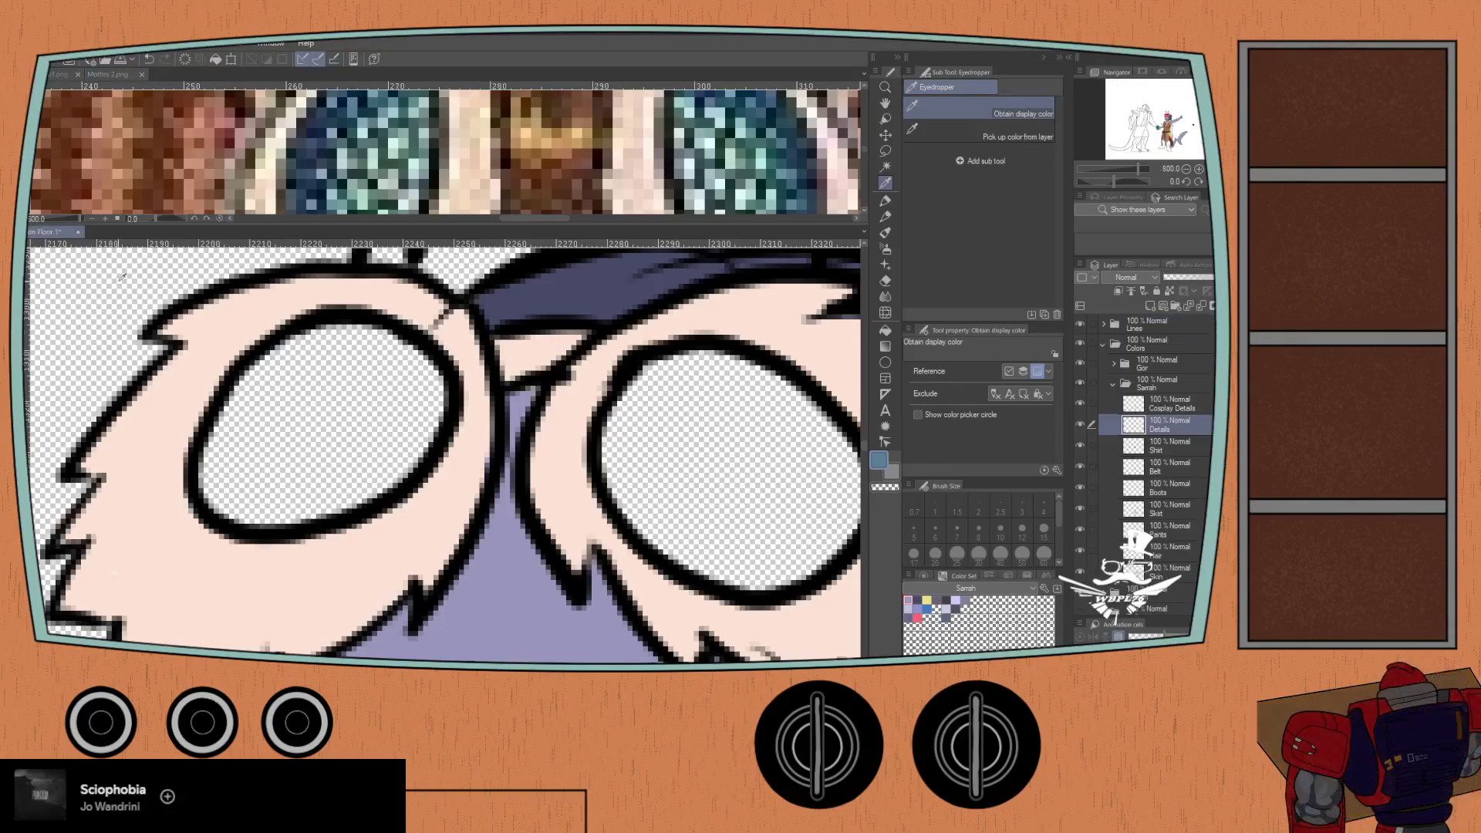
{"action": "scroll", "coordinate": [152, 370], "scroll_direction": "down", "scroll_amount": 4}
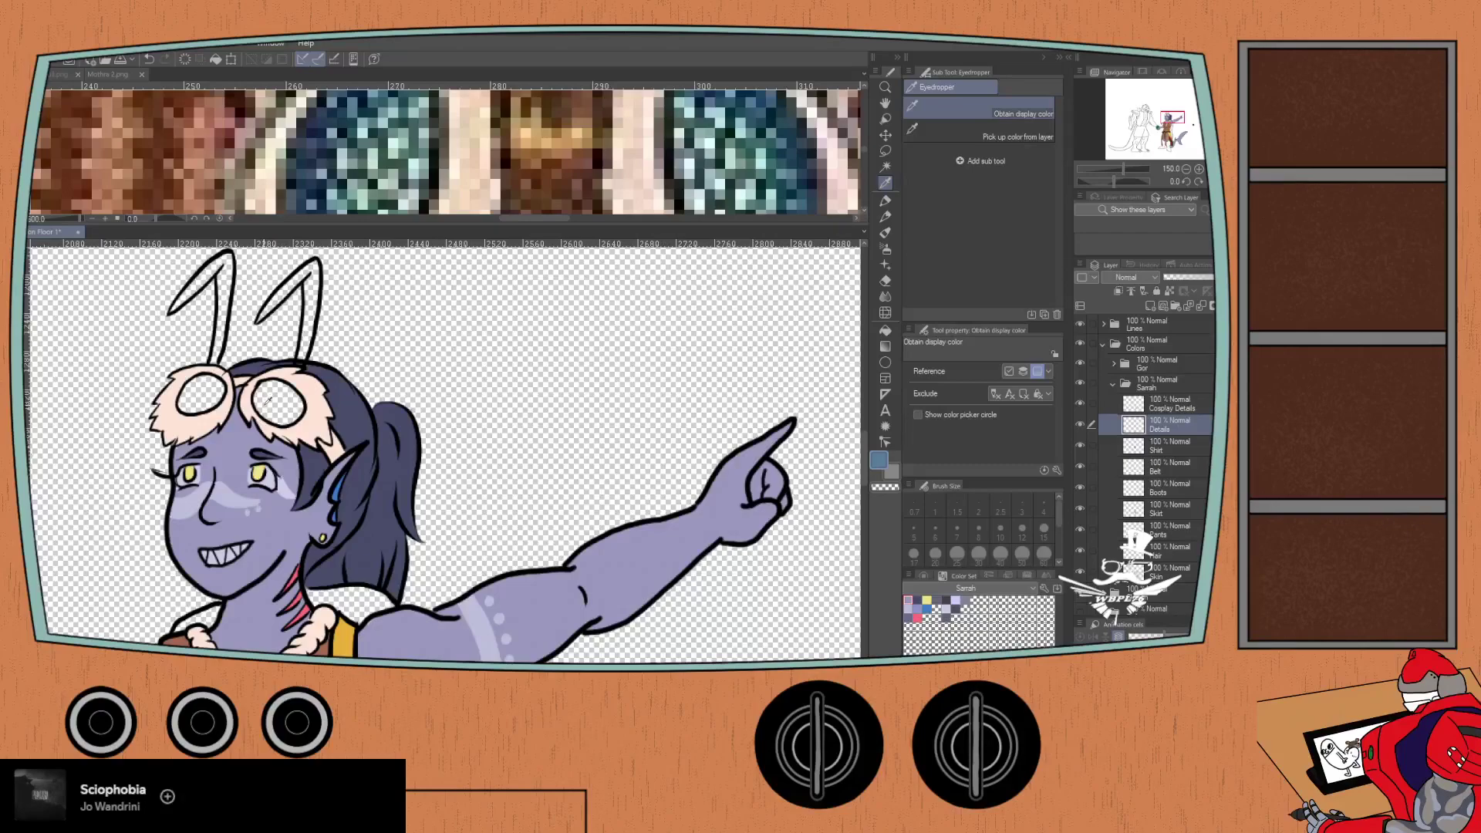
{"action": "scroll", "coordinate": [267, 400], "scroll_direction": "up", "scroll_amount": 1}
{"action": "key", "text": "p"}
{"action": "scroll", "coordinate": [262, 376], "scroll_direction": "up", "scroll_amount": 2}
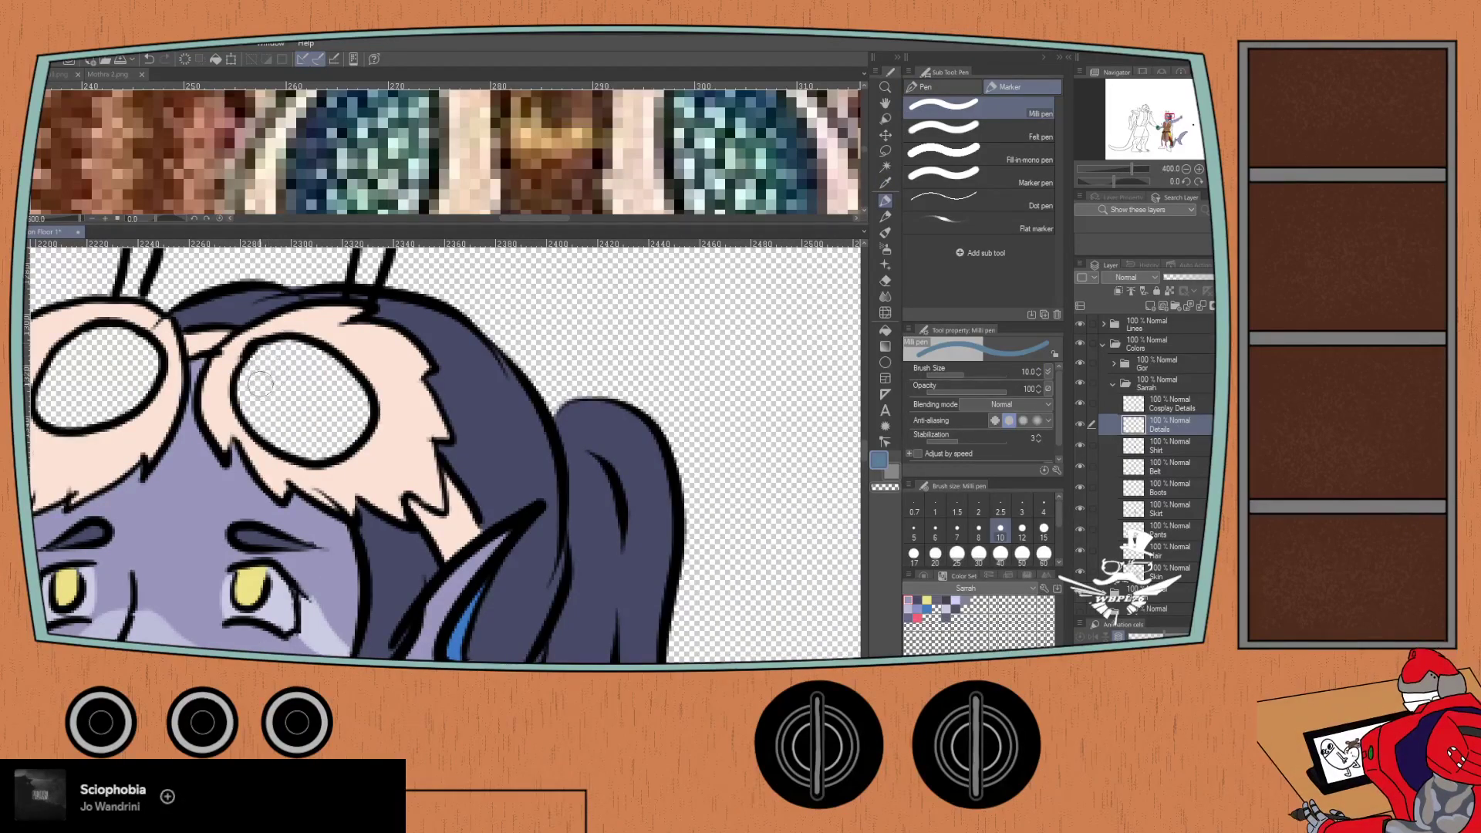
{"action": "mouse_move", "coordinate": [261, 383]}
{"action": "left_mouse_down"}
{"action": "mouse_move", "coordinate": [317, 358]}
{"action": "mouse_move", "coordinate": [359, 397]}
{"action": "mouse_move", "coordinate": [334, 447]}
{"action": "mouse_move", "coordinate": [282, 441]}
{"action": "mouse_move", "coordinate": [248, 391]}
{"action": "mouse_move", "coordinate": [266, 361]}
{"action": "mouse_move", "coordinate": [252, 378]}
{"action": "mouse_move", "coordinate": [262, 416]}
{"action": "mouse_move", "coordinate": [294, 432]}
{"action": "mouse_move", "coordinate": [342, 404]}
{"action": "mouse_move", "coordinate": [302, 429]}
{"action": "mouse_move", "coordinate": [265, 381]}
{"action": "mouse_move", "coordinate": [310, 372]}
{"action": "mouse_move", "coordinate": [300, 400]}
{"action": "left_mouse_up"}
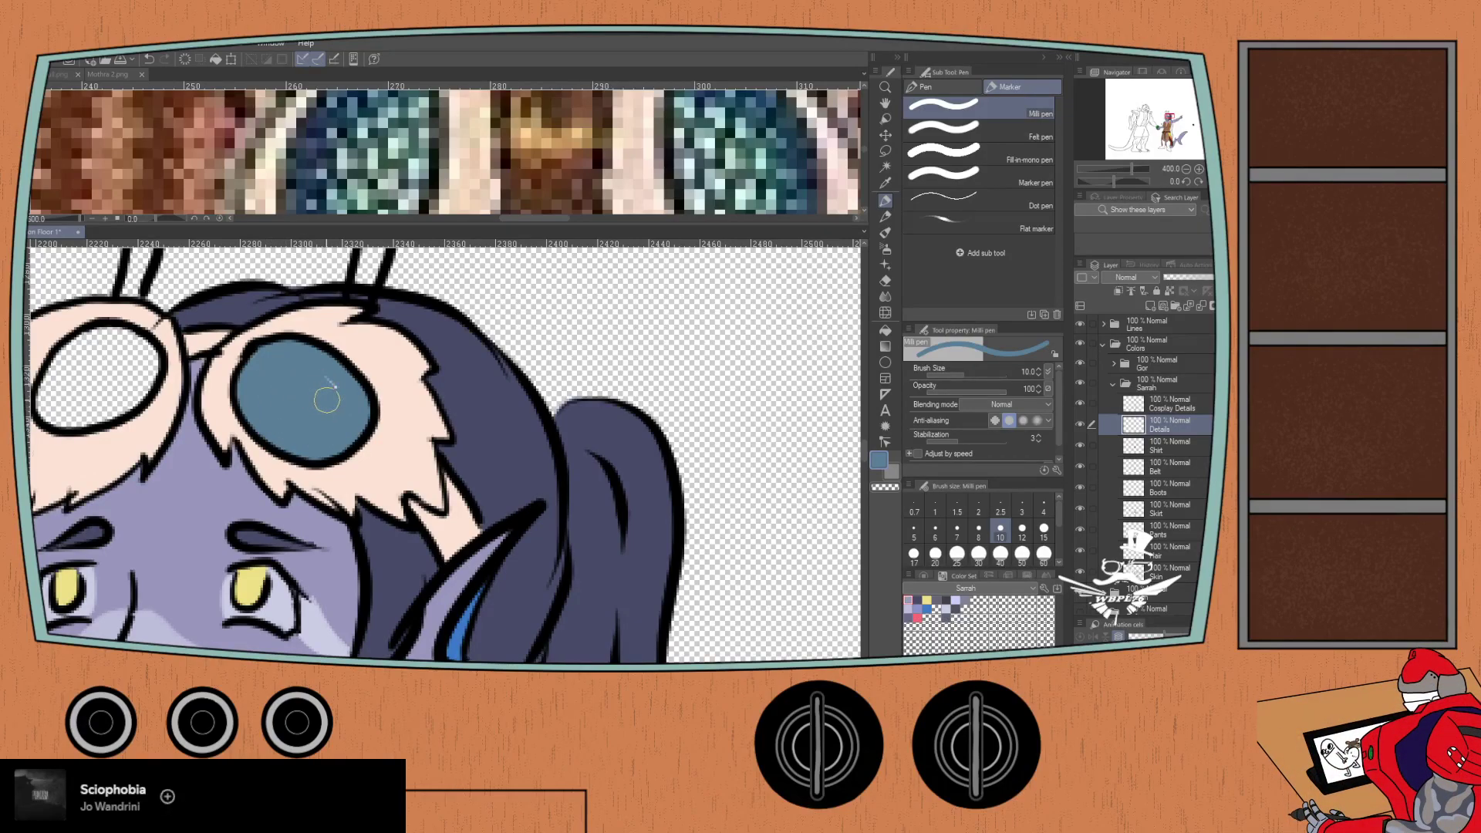
- Check the moth reference at a wider view and fill the headpiece's other lens with the same muted blue
{"action": "scroll", "coordinate": [141, 382], "scroll_direction": "down", "scroll_amount": 2}
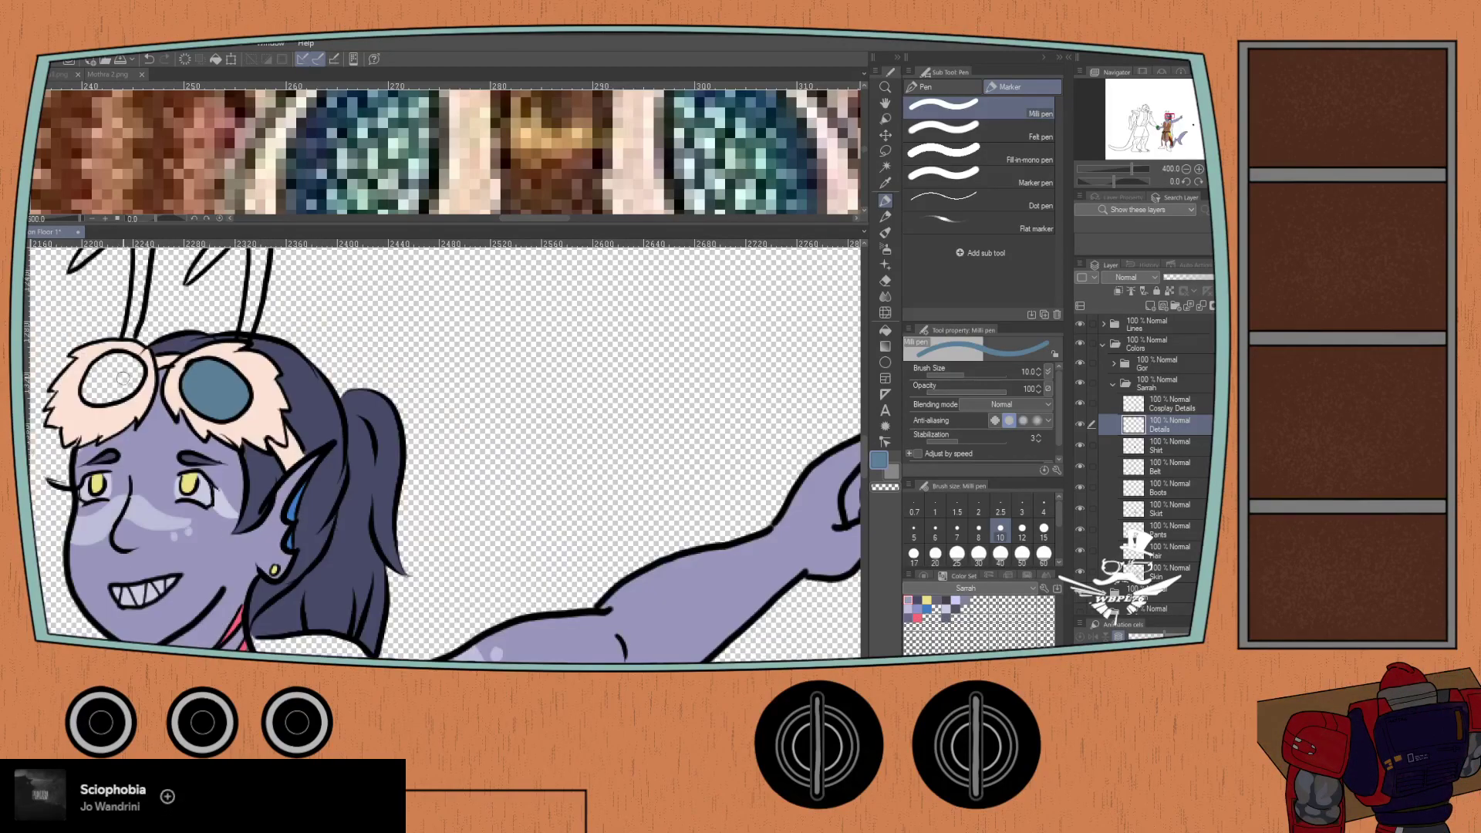
{"action": "left_click", "coordinate": [108, 74]}
{"action": "scroll", "coordinate": [270, 150], "scroll_direction": "down", "scroll_amount": 4}
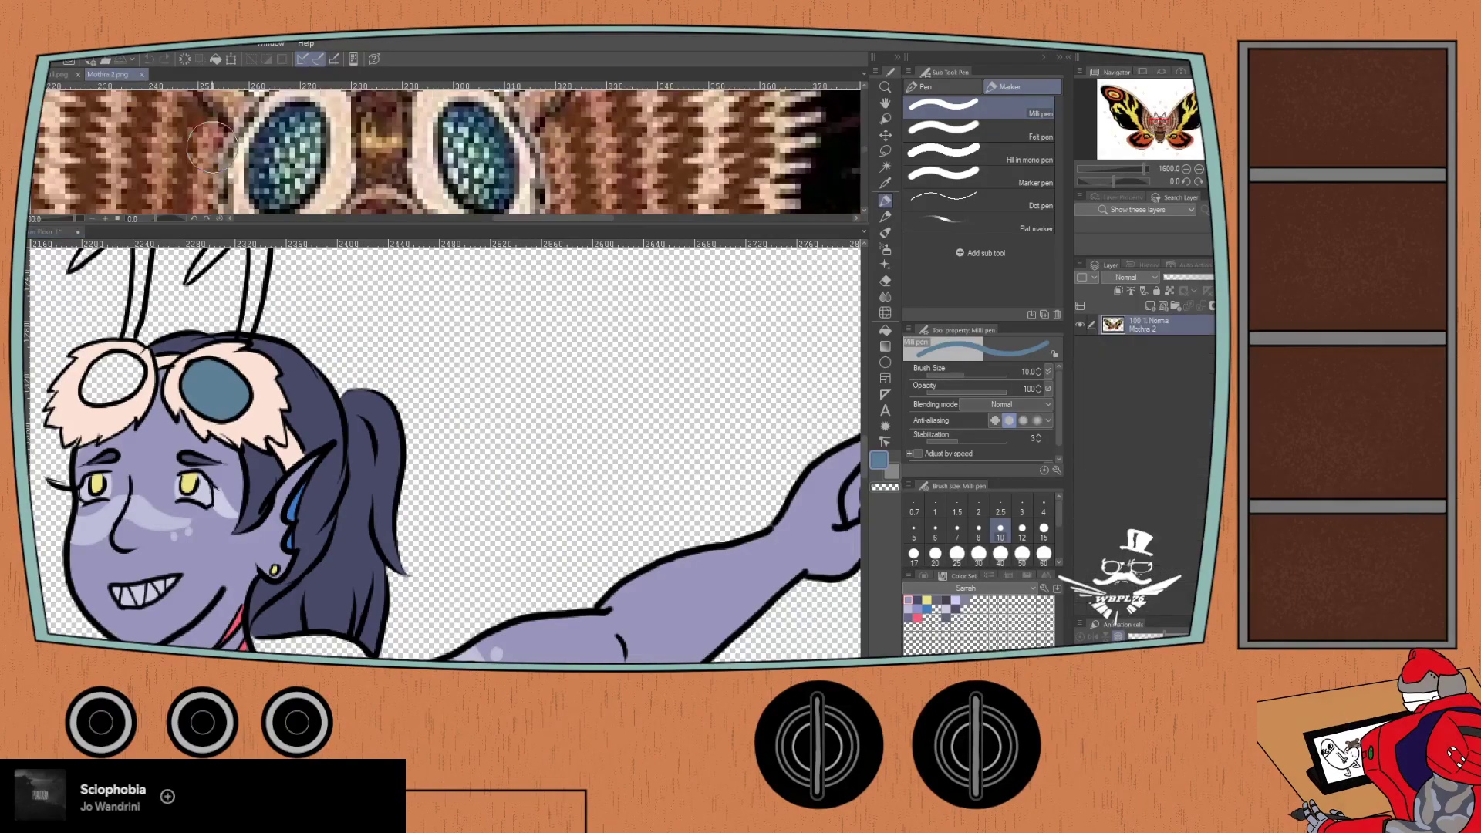
{"action": "left_click", "coordinate": [48, 233]}
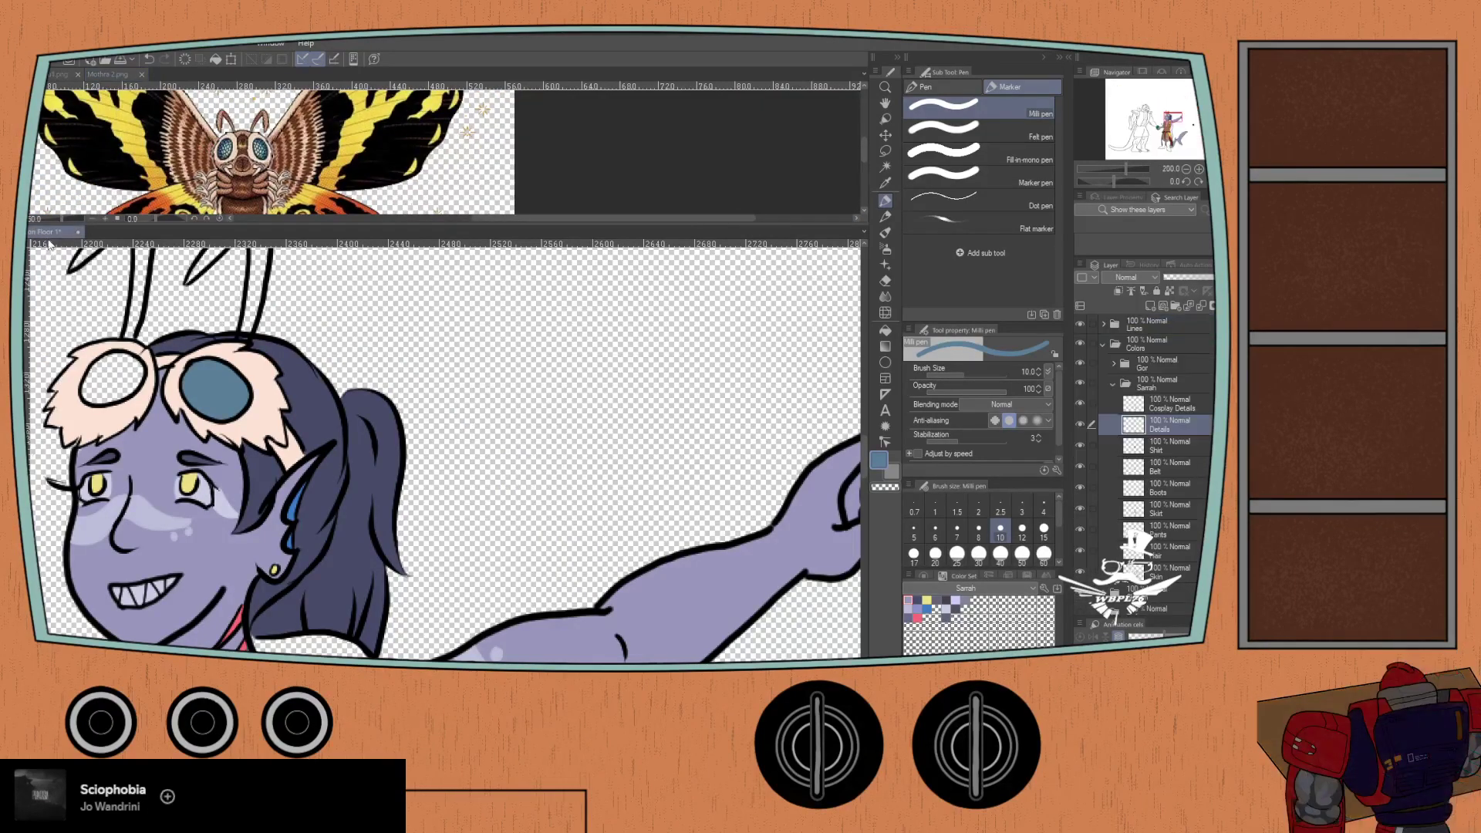
{"action": "key", "text": "ctrl+plus"}
{"action": "key", "text": "ctrl+plus"}
{"action": "left_click_drag", "start_coordinate": [254, 328], "coordinate": [766, 341]}
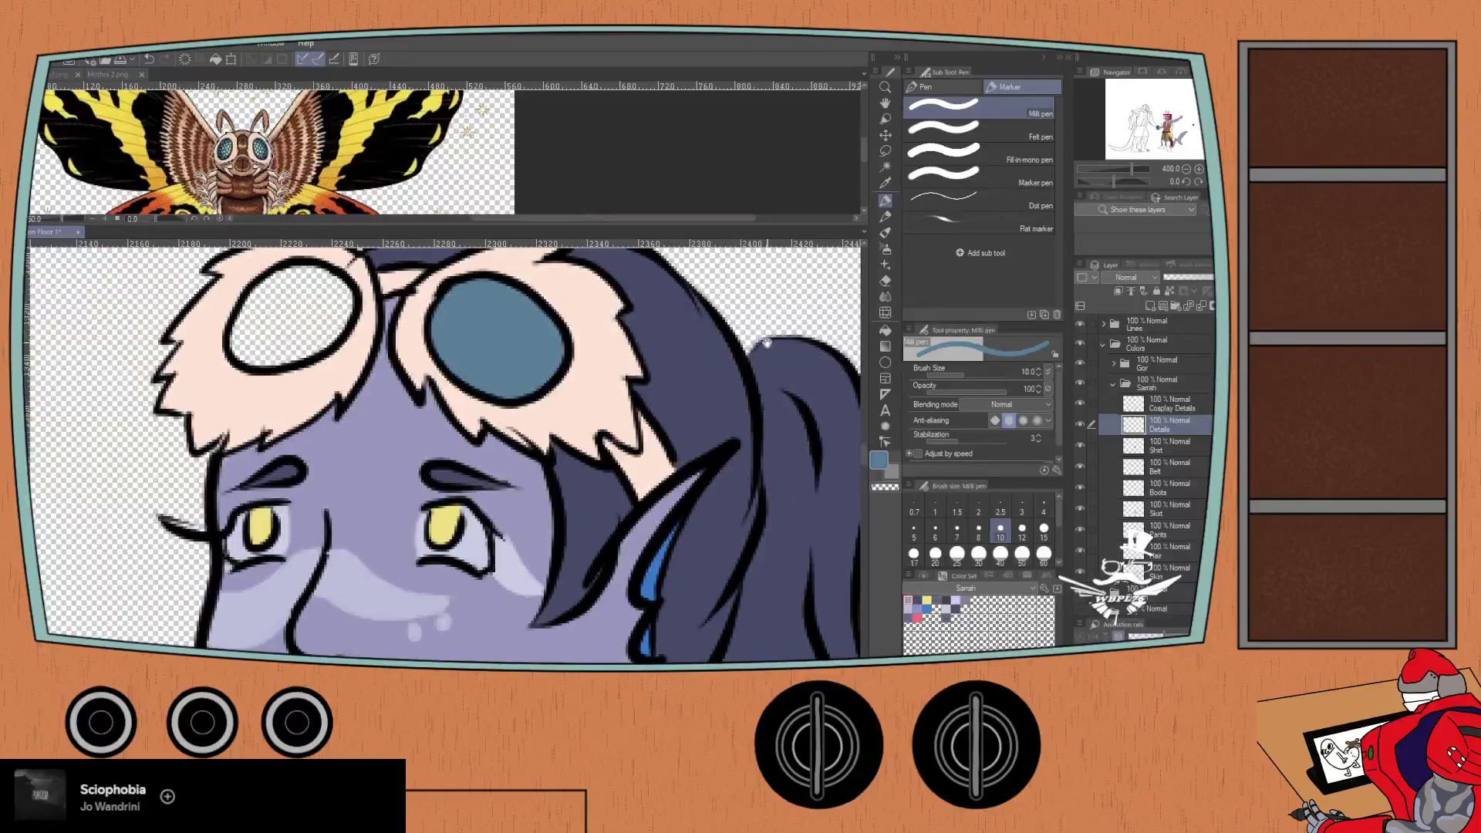
{"action": "mouse_move", "coordinate": [277, 281]}
{"action": "left_mouse_down"}
{"action": "mouse_move", "coordinate": [265, 287]}
{"action": "mouse_move", "coordinate": [237, 337]}
{"action": "mouse_move", "coordinate": [247, 357]}
{"action": "mouse_move", "coordinate": [313, 346]}
{"action": "mouse_move", "coordinate": [341, 317]}
{"action": "mouse_move", "coordinate": [340, 287]}
{"action": "mouse_move", "coordinate": [299, 276]}
{"action": "mouse_move", "coordinate": [247, 327]}
{"action": "mouse_move", "coordinate": [287, 276]}
{"action": "mouse_move", "coordinate": [246, 328]}
{"action": "mouse_move", "coordinate": [265, 349]}
{"action": "mouse_move", "coordinate": [310, 330]}
{"action": "mouse_move", "coordinate": [314, 286]}
{"action": "mouse_move", "coordinate": [261, 331]}
{"action": "mouse_move", "coordinate": [301, 304]}
{"action": "left_mouse_up"}
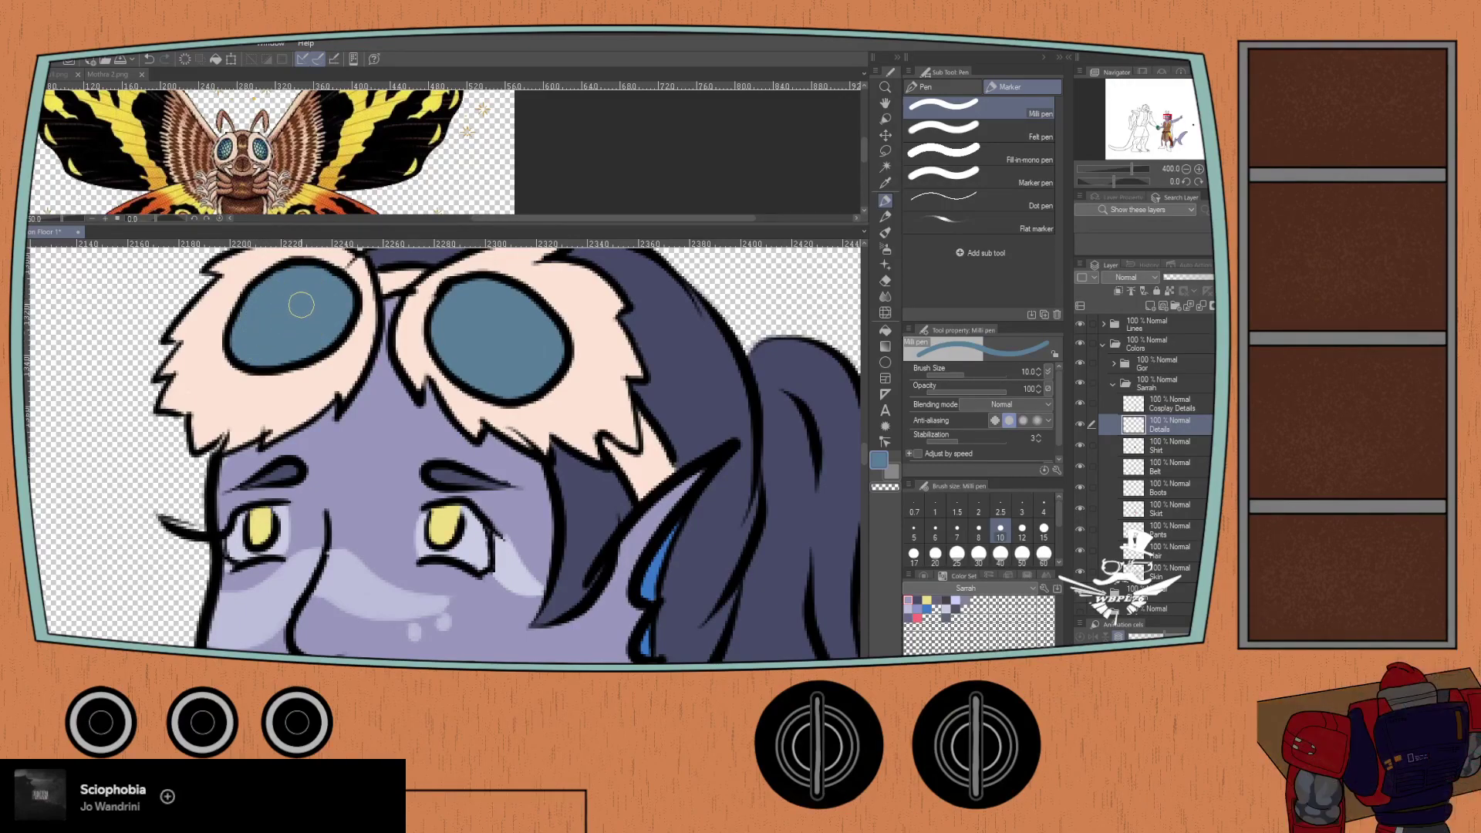
- Sample the reddish brown of the woman's sleeveless top as the drawing color
{"action": "scroll", "coordinate": [267, 341], "scroll_direction": "down", "scroll_amount": 4}
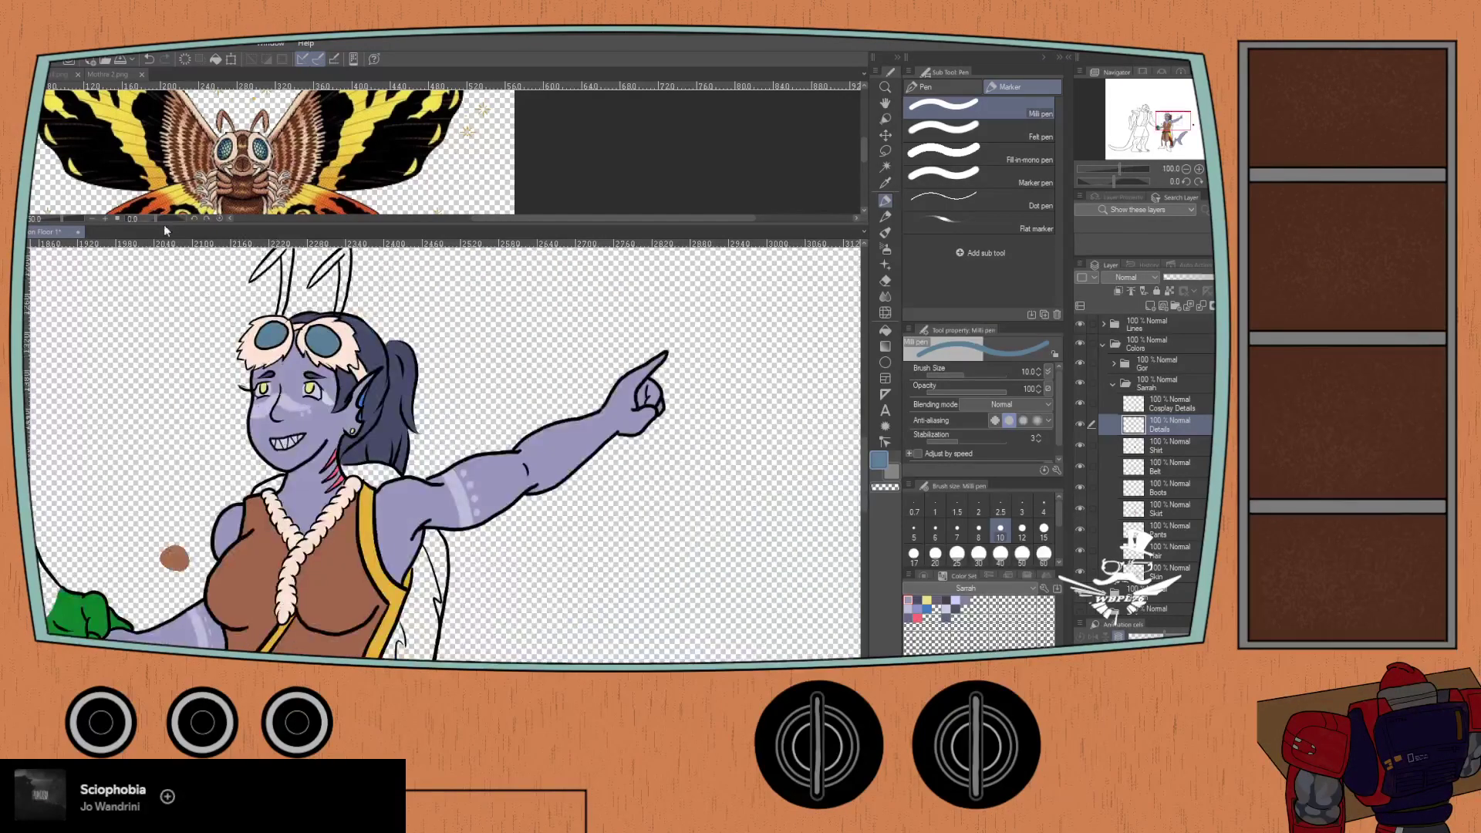
{"action": "left_click_drag", "start_coordinate": [248, 562], "coordinate": [264, 491]}
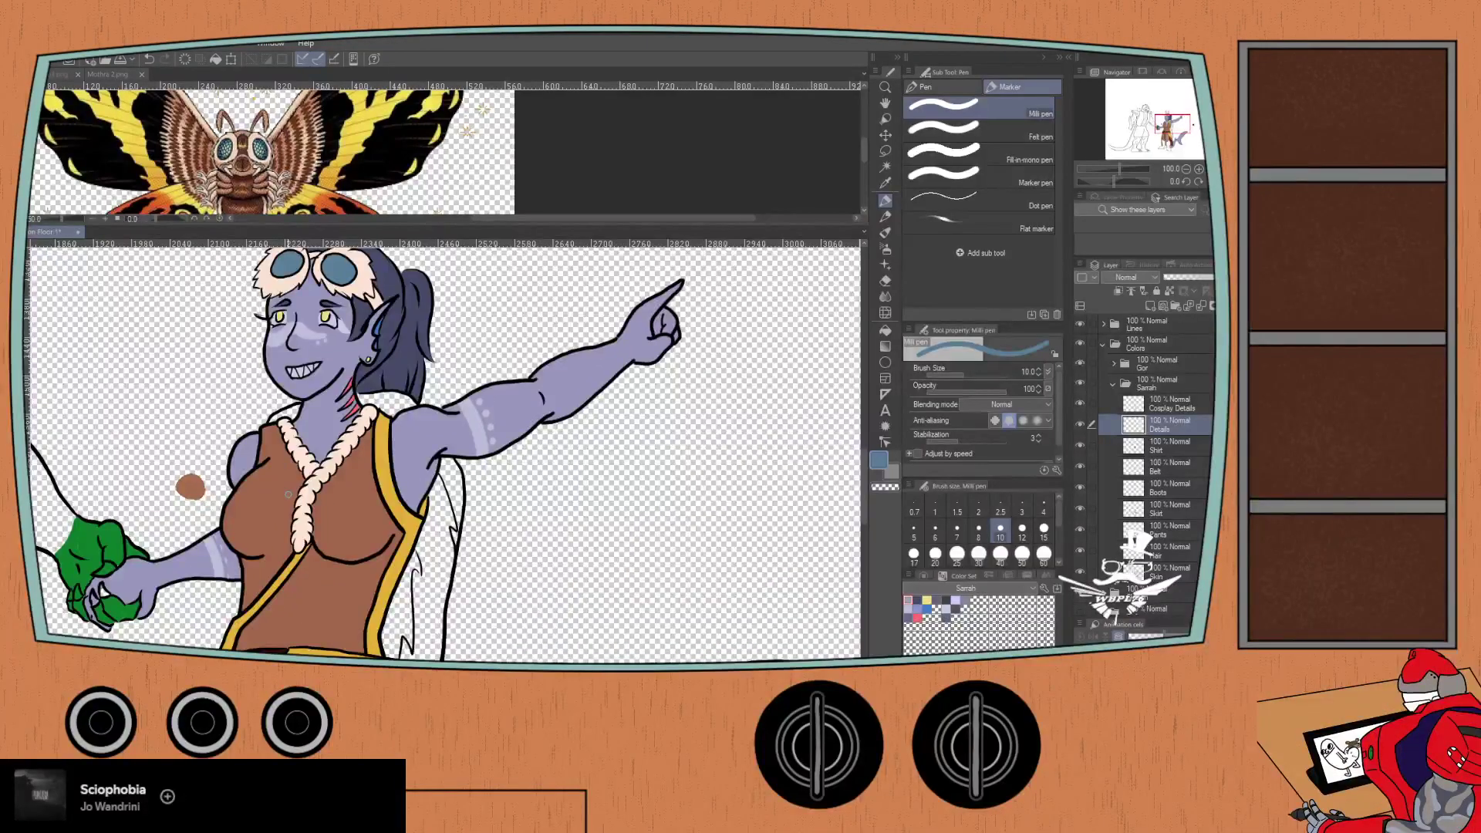
{"action": "key", "text": "i"}
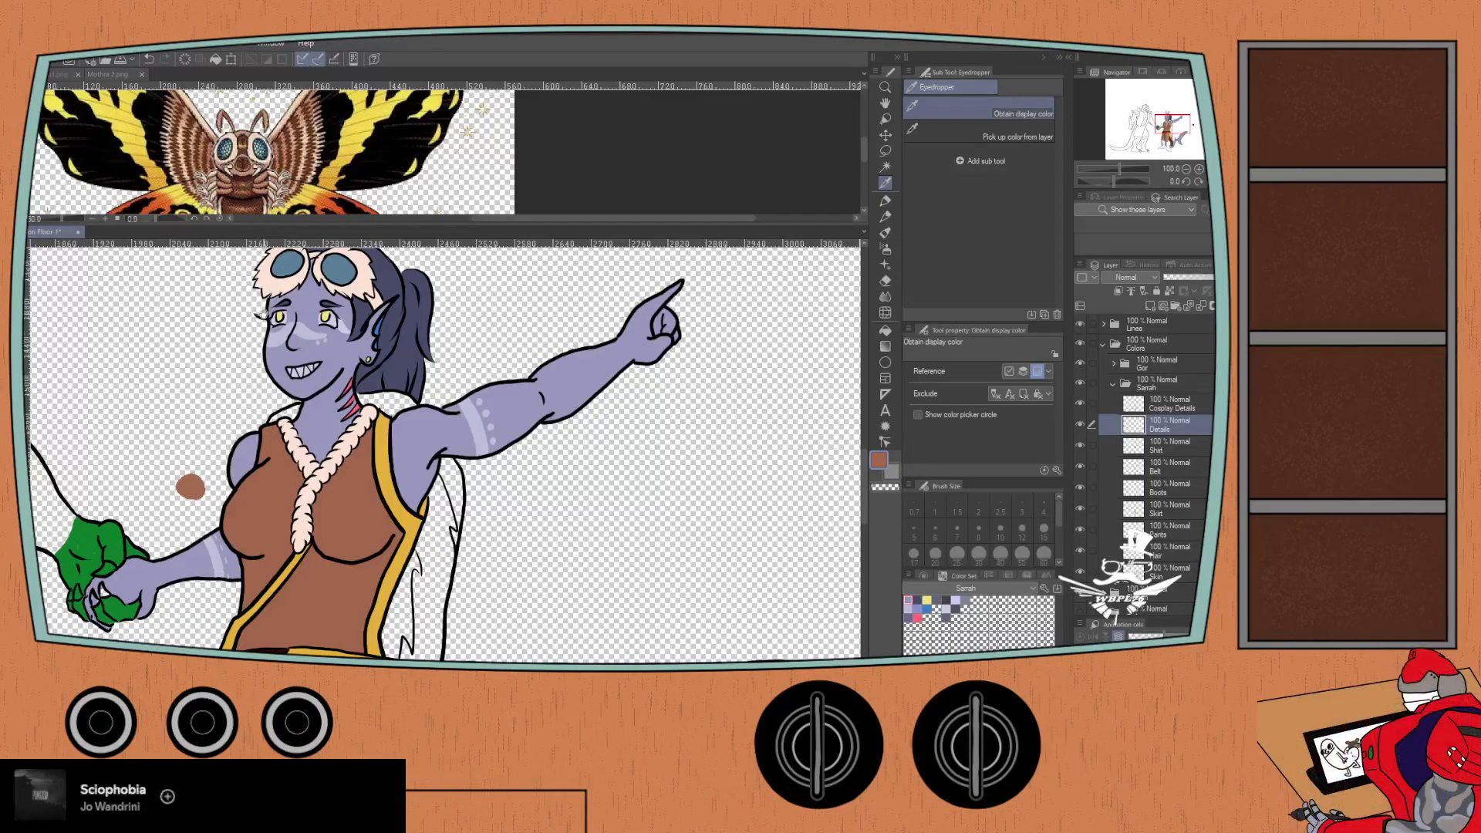
- Paint the headpiece antenna nearer the ear reddish brown with the Milli pen, from its base to its bent tip
{"action": "left_click_drag", "start_coordinate": [262, 314], "coordinate": [306, 448]}
{"action": "scroll", "coordinate": [341, 354], "scroll_direction": "up", "scroll_amount": 2}
{"action": "scroll", "coordinate": [438, 343], "scroll_direction": "up", "scroll_amount": 2}
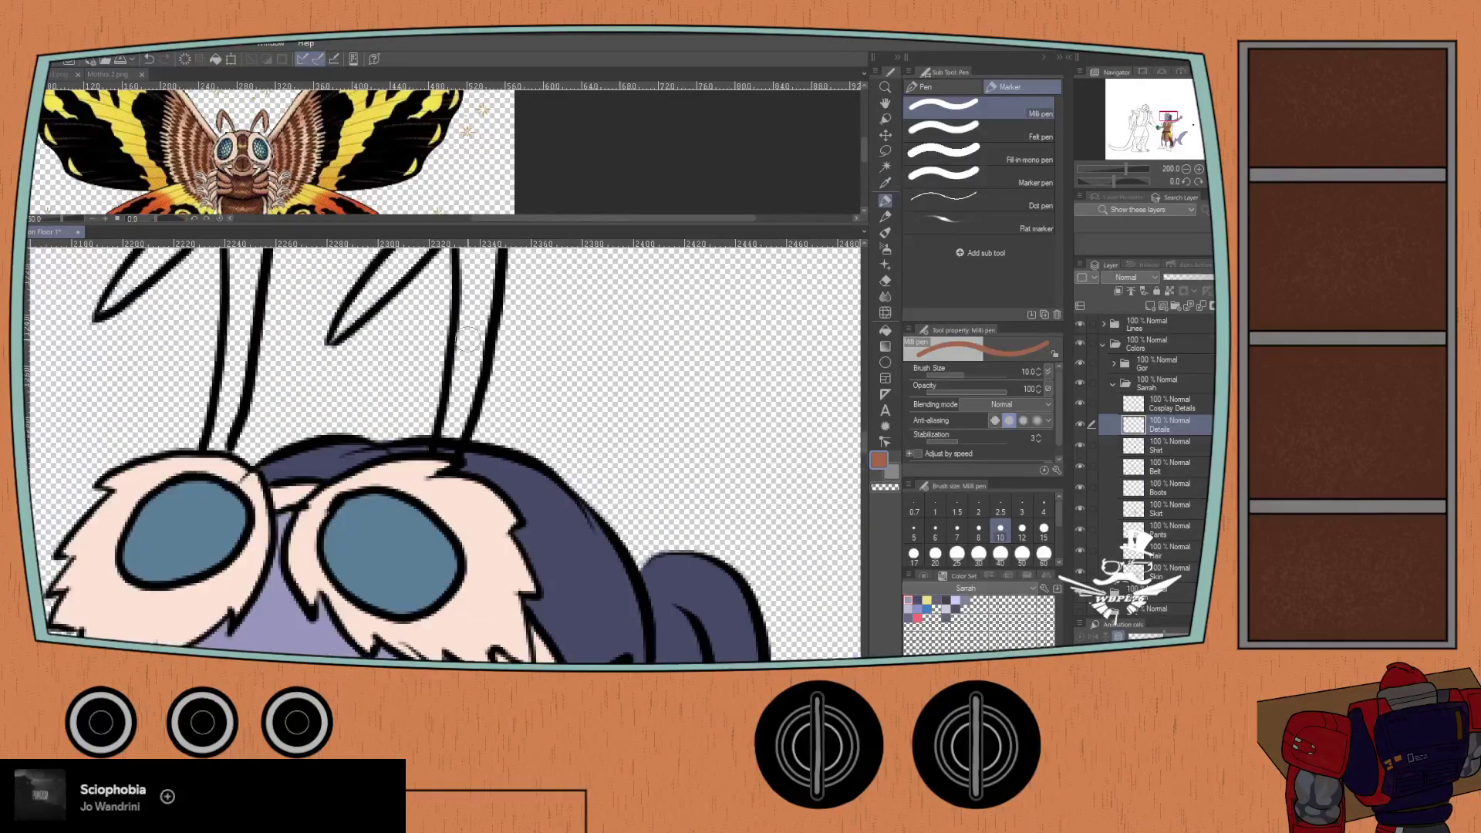
{"action": "mouse_move", "coordinate": [468, 323]}
{"action": "left_mouse_down"}
{"action": "mouse_move", "coordinate": [450, 425]}
{"action": "mouse_move", "coordinate": [467, 403]}
{"action": "mouse_move", "coordinate": [443, 442]}
{"action": "left_mouse_up"}
{"action": "mouse_move", "coordinate": [471, 382]}
{"action": "left_mouse_down"}
{"action": "mouse_move", "coordinate": [475, 331]}
{"action": "mouse_move", "coordinate": [477, 402]}
{"action": "left_mouse_up"}
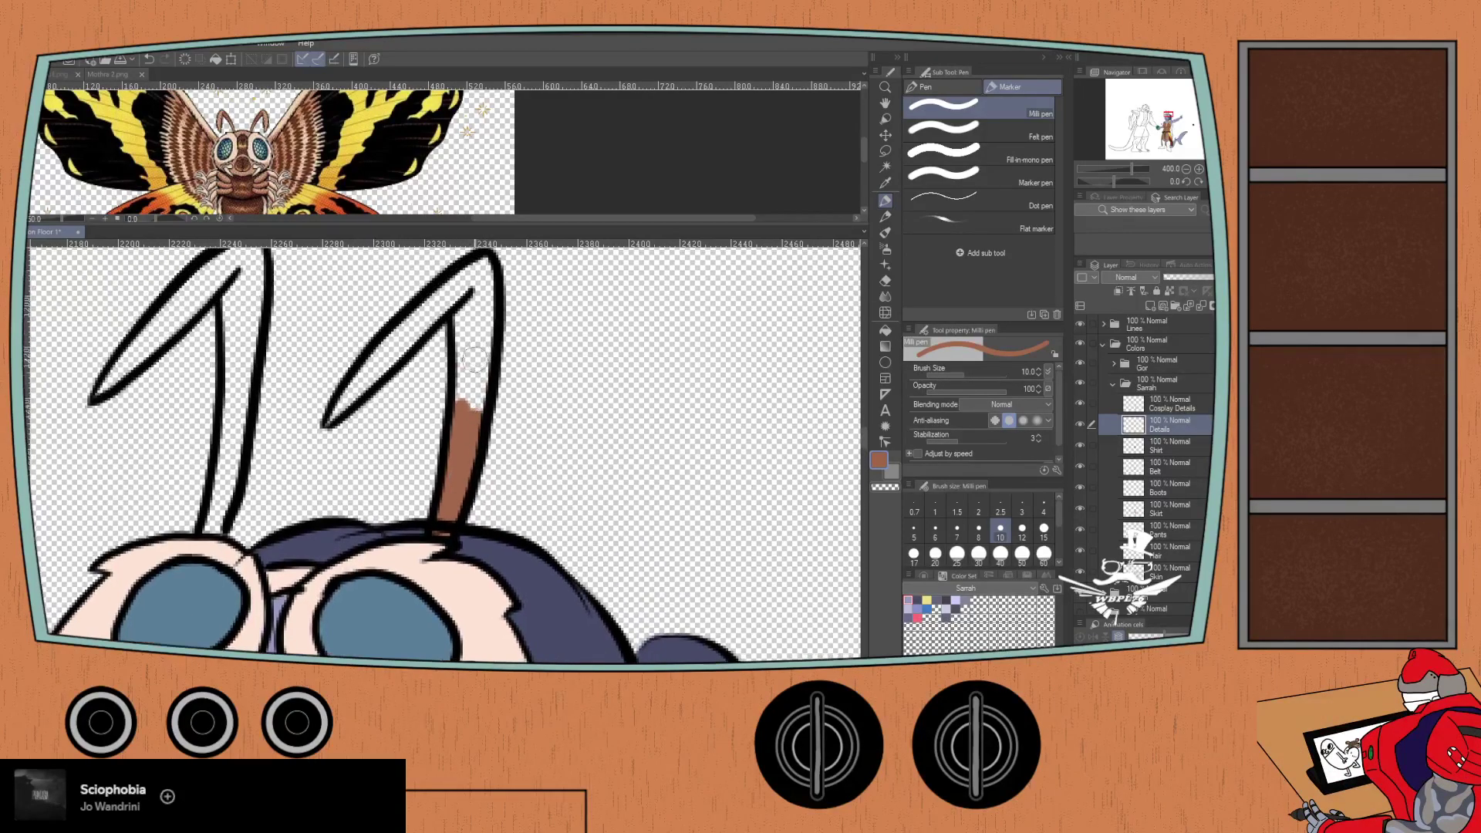
{"action": "mouse_move", "coordinate": [468, 344]}
{"action": "left_mouse_down"}
{"action": "mouse_move", "coordinate": [471, 418]}
{"action": "mouse_move", "coordinate": [485, 327]}
{"action": "mouse_move", "coordinate": [487, 349]}
{"action": "mouse_move", "coordinate": [472, 305]}
{"action": "mouse_move", "coordinate": [465, 319]}
{"action": "mouse_move", "coordinate": [474, 266]}
{"action": "mouse_move", "coordinate": [488, 292]}
{"action": "mouse_move", "coordinate": [479, 273]}
{"action": "mouse_move", "coordinate": [444, 307]}
{"action": "mouse_move", "coordinate": [445, 289]}
{"action": "mouse_move", "coordinate": [333, 417]}
{"action": "mouse_move", "coordinate": [359, 386]}
{"action": "left_mouse_up"}
- Erase the brown spilling past the tip of the antenna nearer the ear with the Hard eraser
{"action": "key", "text": "e"}
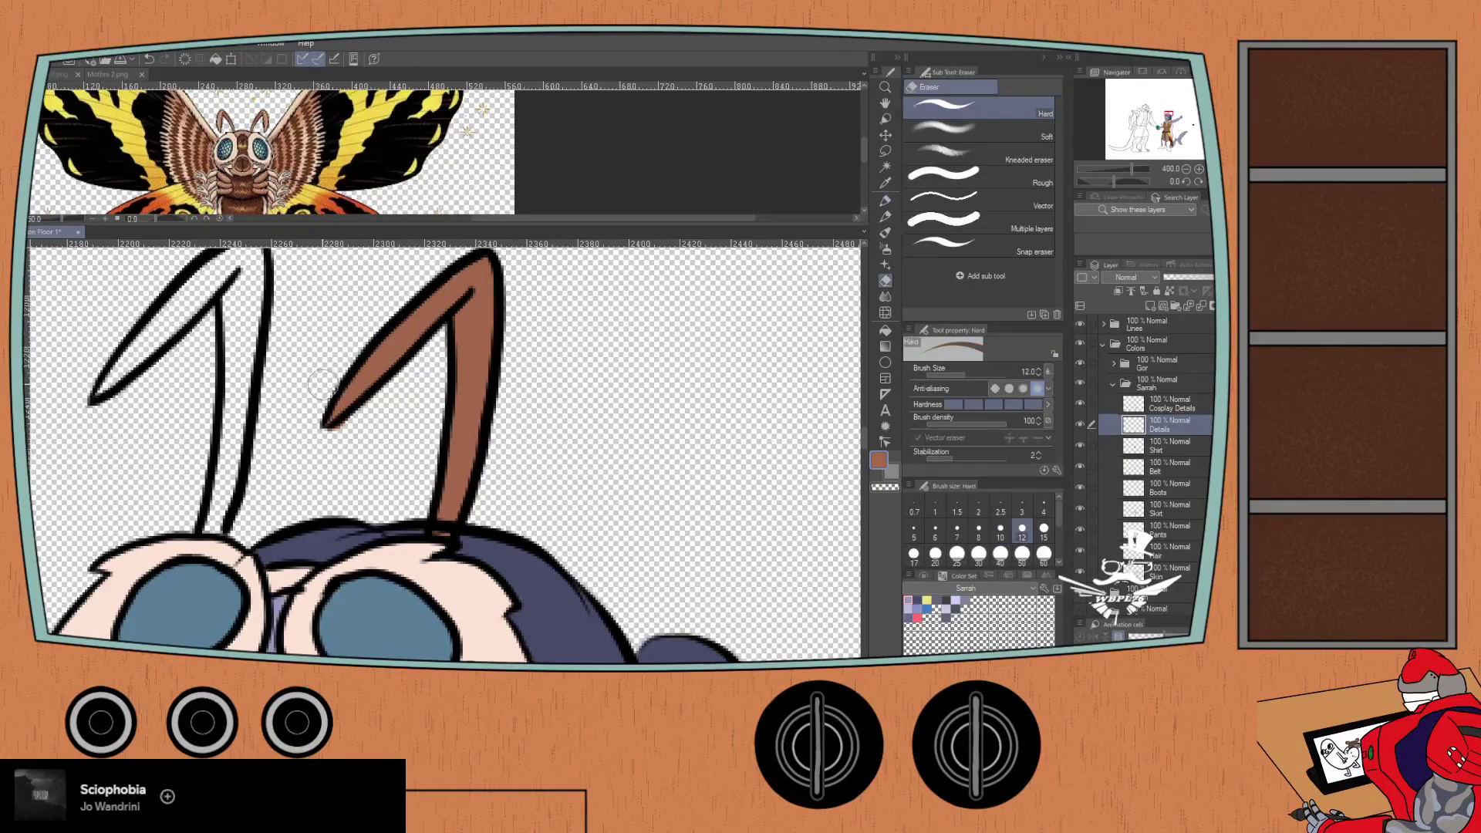
{"action": "scroll", "coordinate": [326, 380], "scroll_direction": "up", "scroll_amount": 1}
{"action": "mouse_move", "coordinate": [398, 446]}
{"action": "left_mouse_down"}
{"action": "mouse_move", "coordinate": [330, 496]}
{"action": "mouse_move", "coordinate": [313, 430]}
{"action": "left_mouse_up"}
{"action": "key", "text": "p"}
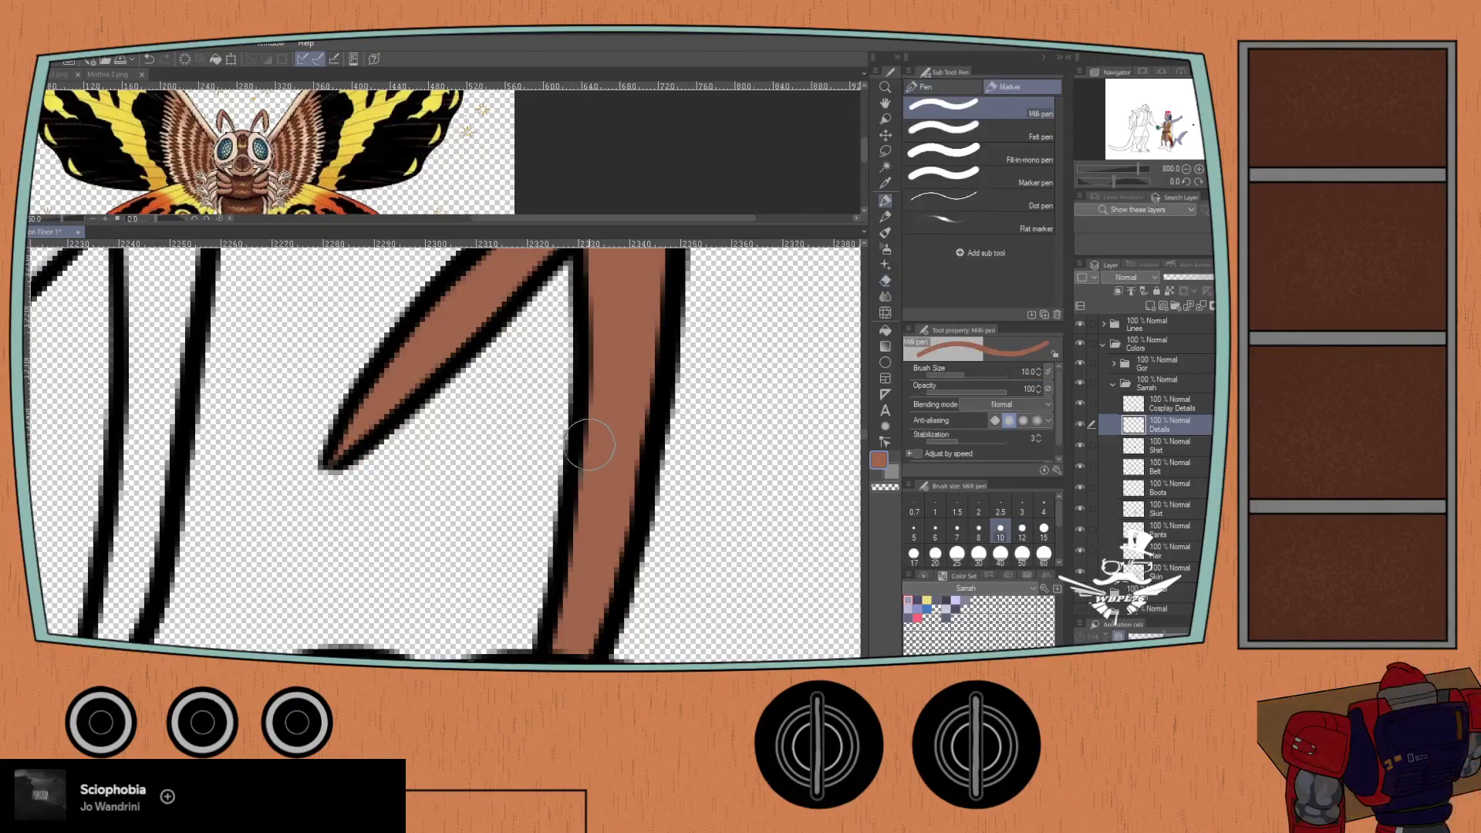
- Paint the antenna farther from the ear reddish brown from its base to its bent tip
{"action": "scroll", "coordinate": [210, 402], "scroll_direction": "down", "scroll_amount": 1}
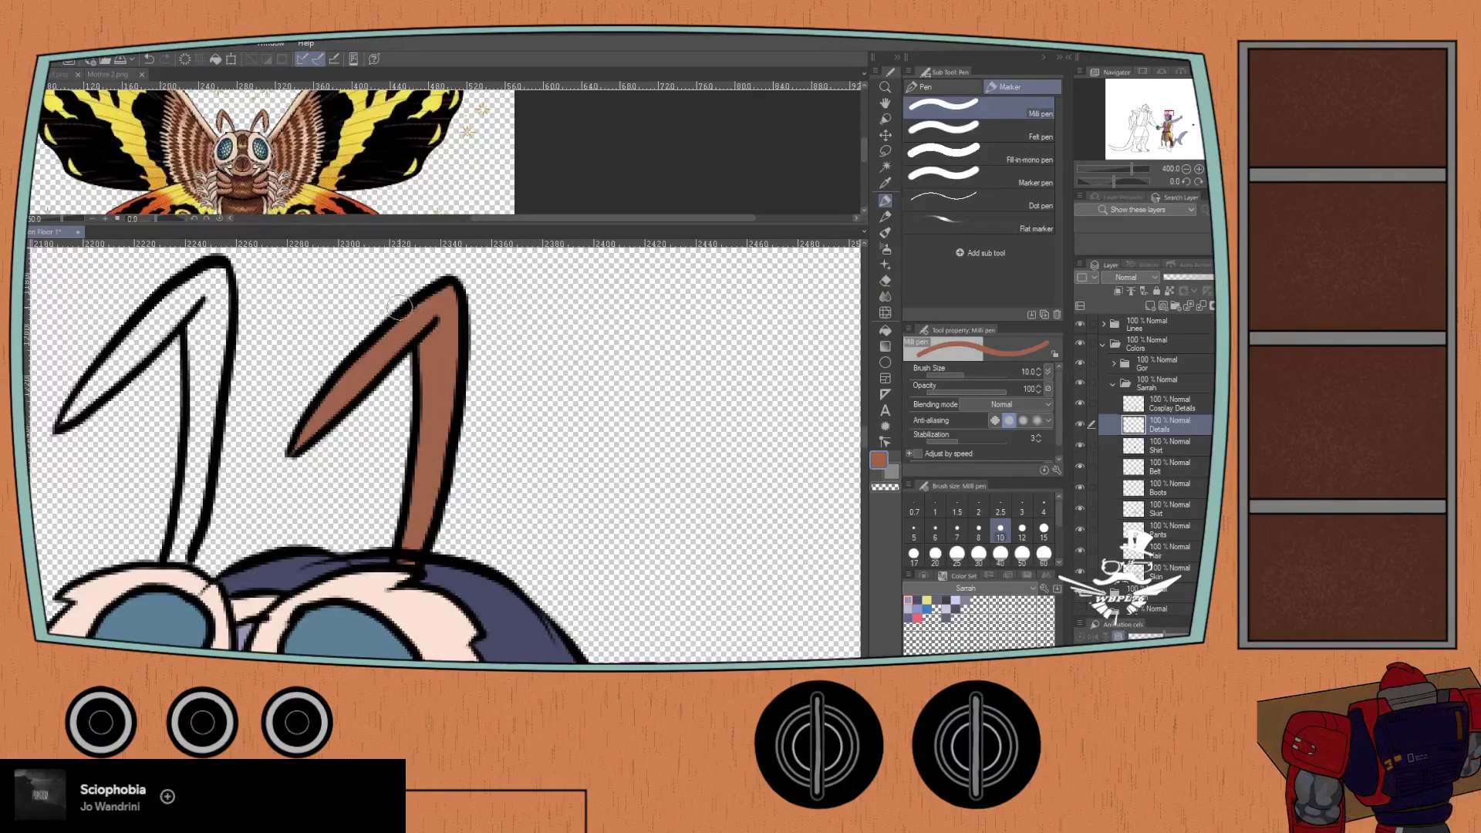
{"action": "left_click_drag", "start_coordinate": [236, 375], "coordinate": [364, 472]}
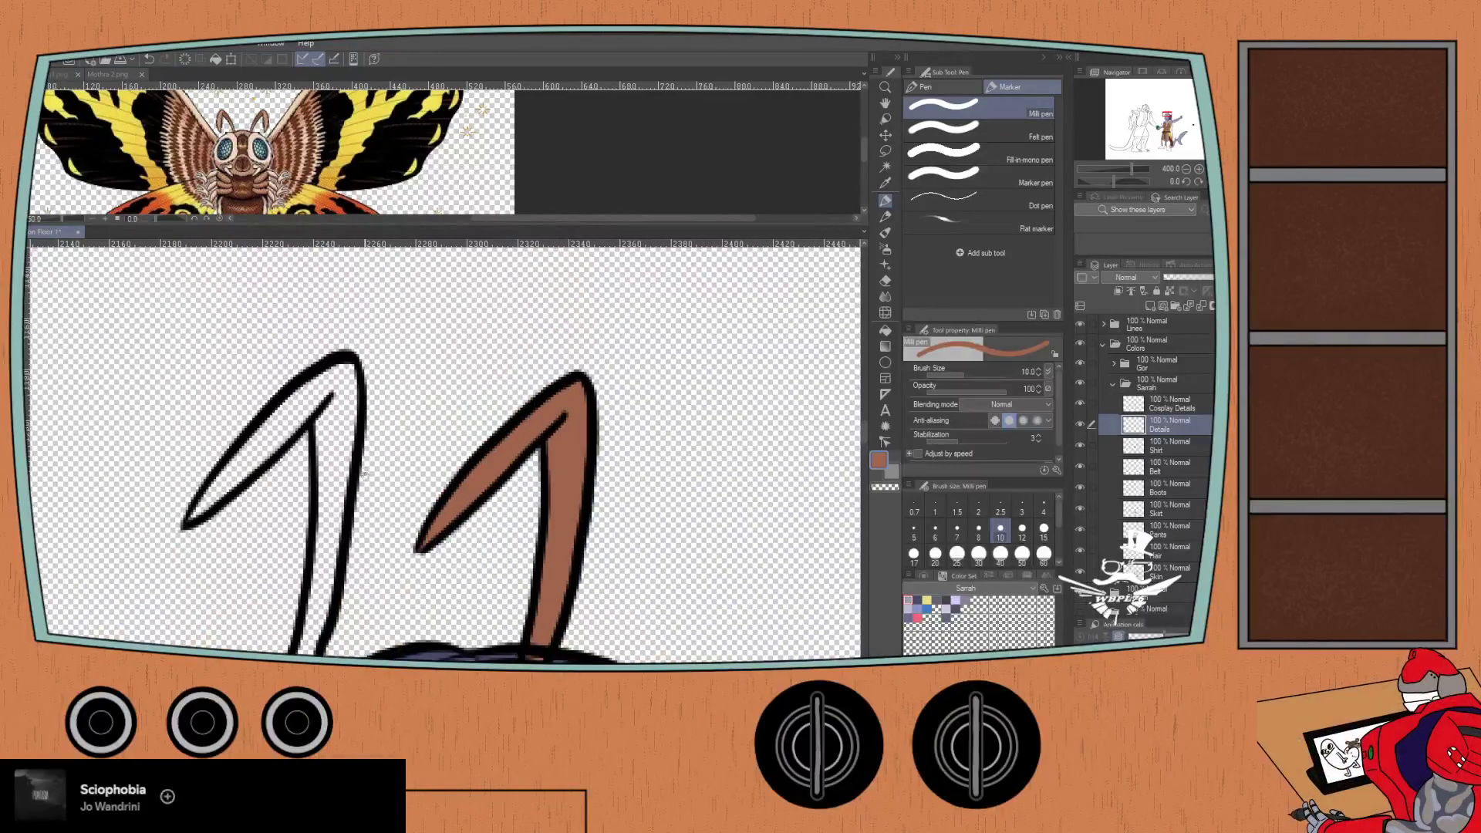
{"action": "left_click_drag", "start_coordinate": [324, 422], "coordinate": [332, 541]}
{"action": "left_click_drag", "start_coordinate": [333, 543], "coordinate": [339, 454]}
{"action": "mouse_move", "coordinate": [337, 401]}
{"action": "left_mouse_down"}
{"action": "mouse_move", "coordinate": [322, 488]}
{"action": "mouse_move", "coordinate": [333, 451]}
{"action": "mouse_move", "coordinate": [338, 480]}
{"action": "mouse_move", "coordinate": [304, 561]}
{"action": "mouse_move", "coordinate": [332, 532]}
{"action": "left_mouse_up"}
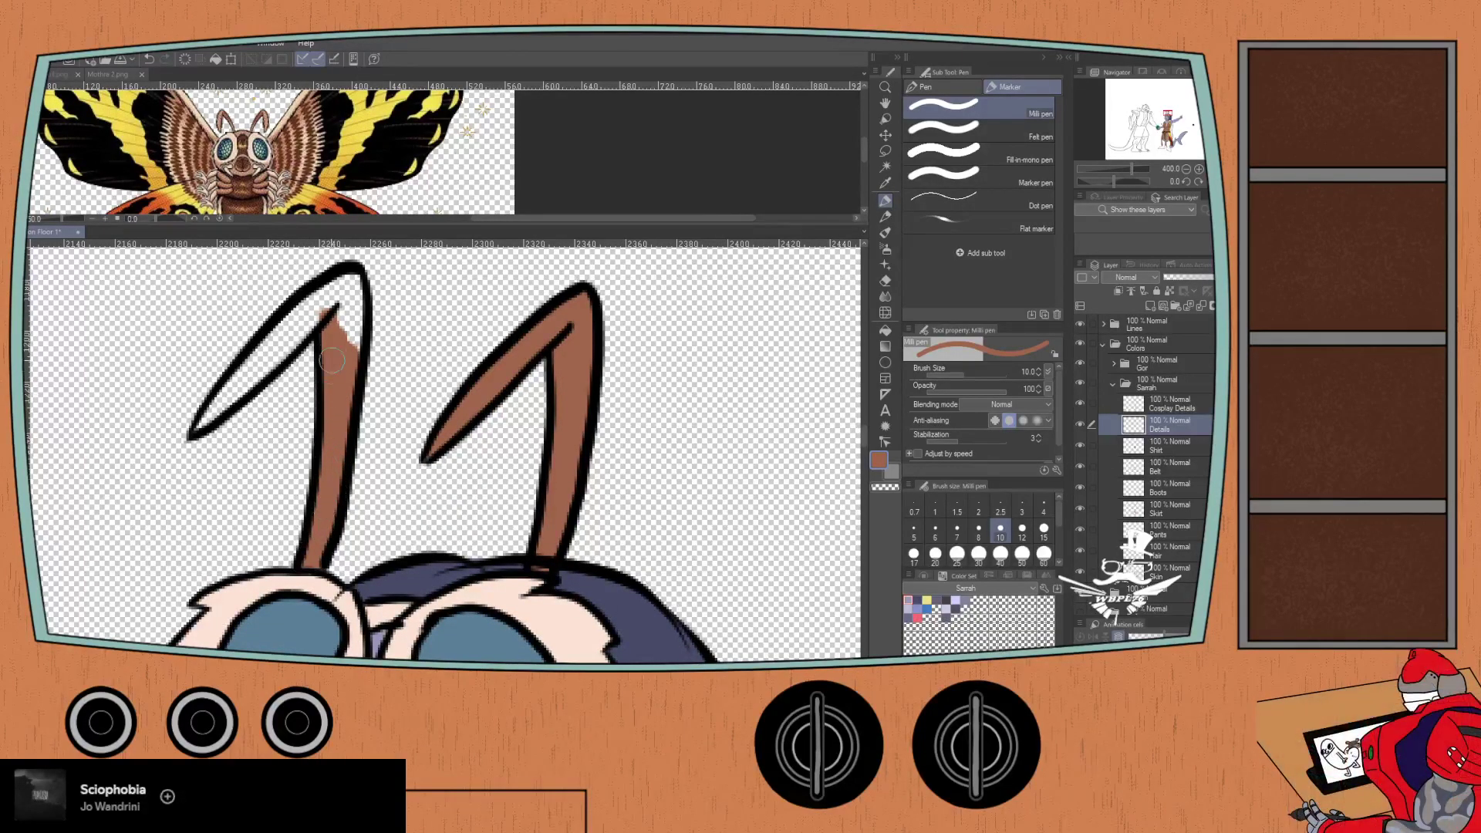
{"action": "mouse_move", "coordinate": [332, 359]}
{"action": "left_mouse_down"}
{"action": "mouse_move", "coordinate": [339, 306]}
{"action": "mouse_move", "coordinate": [350, 352]}
{"action": "mouse_move", "coordinate": [347, 277]}
{"action": "mouse_move", "coordinate": [288, 320]}
{"action": "mouse_move", "coordinate": [358, 289]}
{"action": "mouse_move", "coordinate": [308, 352]}
{"action": "mouse_move", "coordinate": [322, 320]}
{"action": "mouse_move", "coordinate": [309, 331]}
{"action": "mouse_move", "coordinate": [370, 268]}
{"action": "mouse_move", "coordinate": [254, 397]}
{"action": "left_mouse_up"}
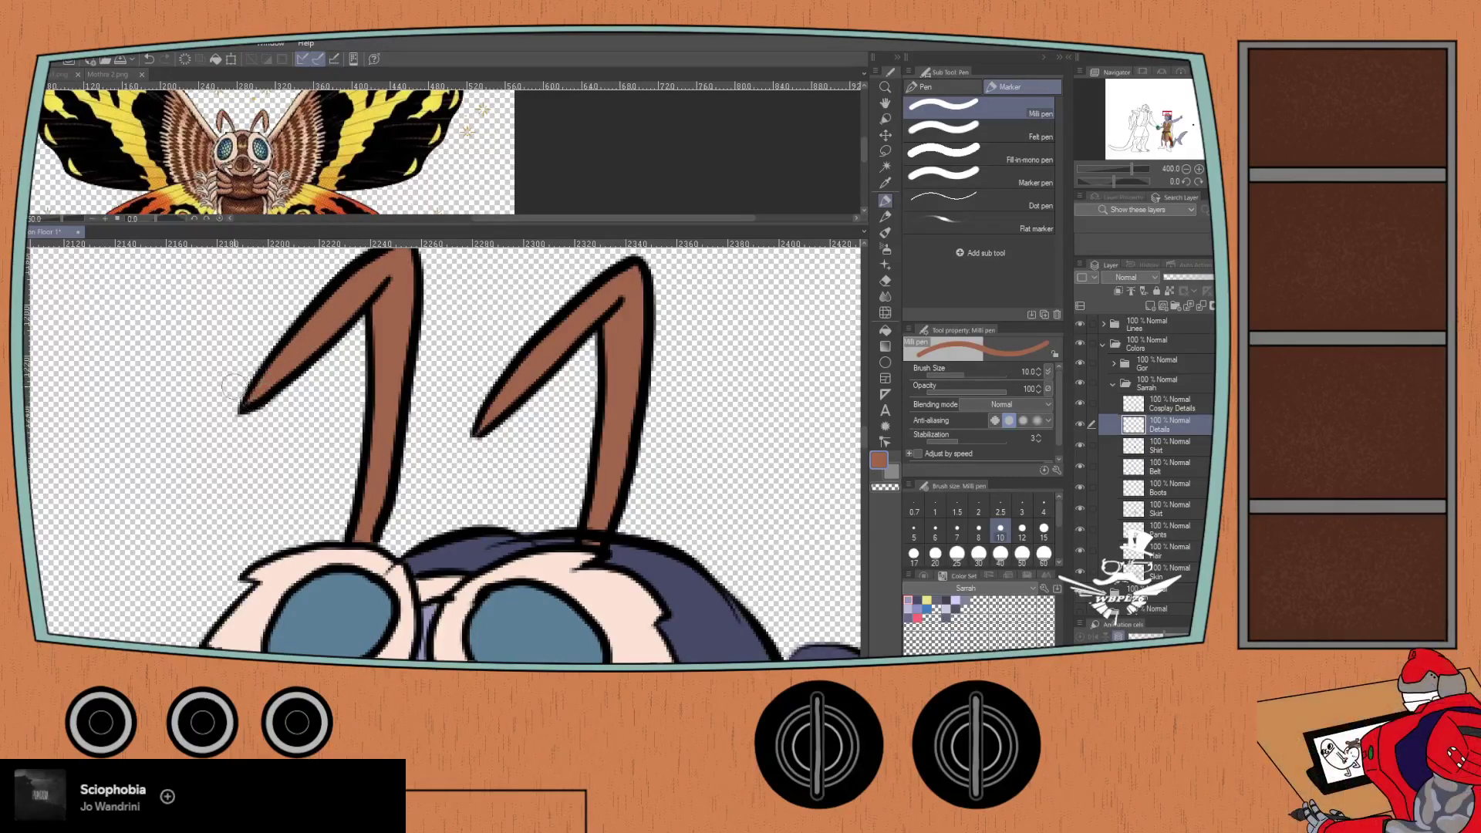
- Clean up the color around the tip of the antenna farther from the ear with the Hard eraser
{"action": "scroll", "coordinate": [234, 402], "scroll_direction": "up", "scroll_amount": 2}
{"action": "key", "text": "e"}
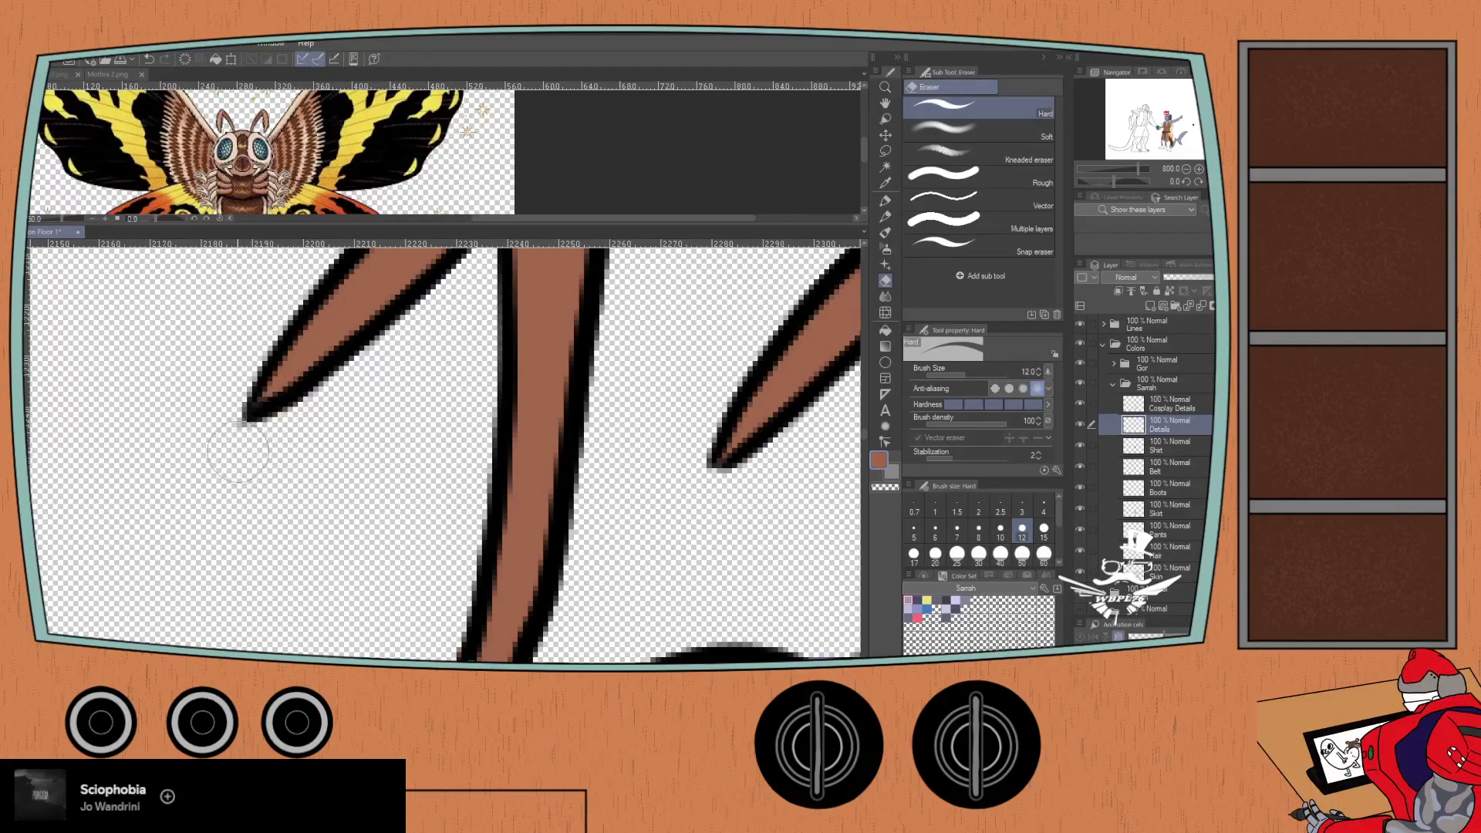
{"action": "scroll", "coordinate": [234, 436], "scroll_direction": "down", "scroll_amount": 2}
{"action": "key", "text": "p"}
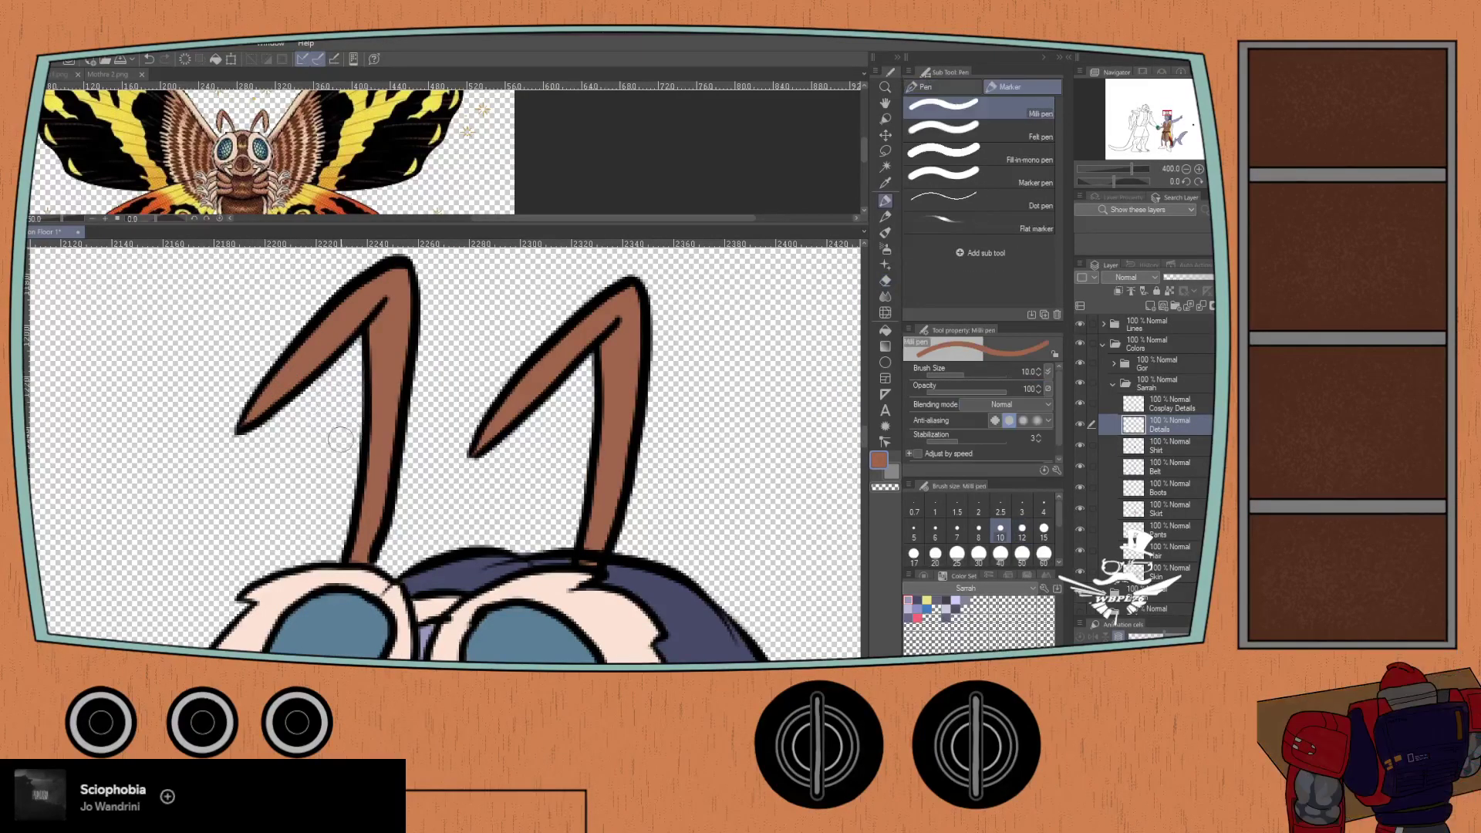
- Erase the hair outline crossing the base of the antenna nearer the ear on the woman's line-art Hair layer
{"action": "scroll", "coordinate": [336, 505], "scroll_direction": "down", "scroll_amount": 2}
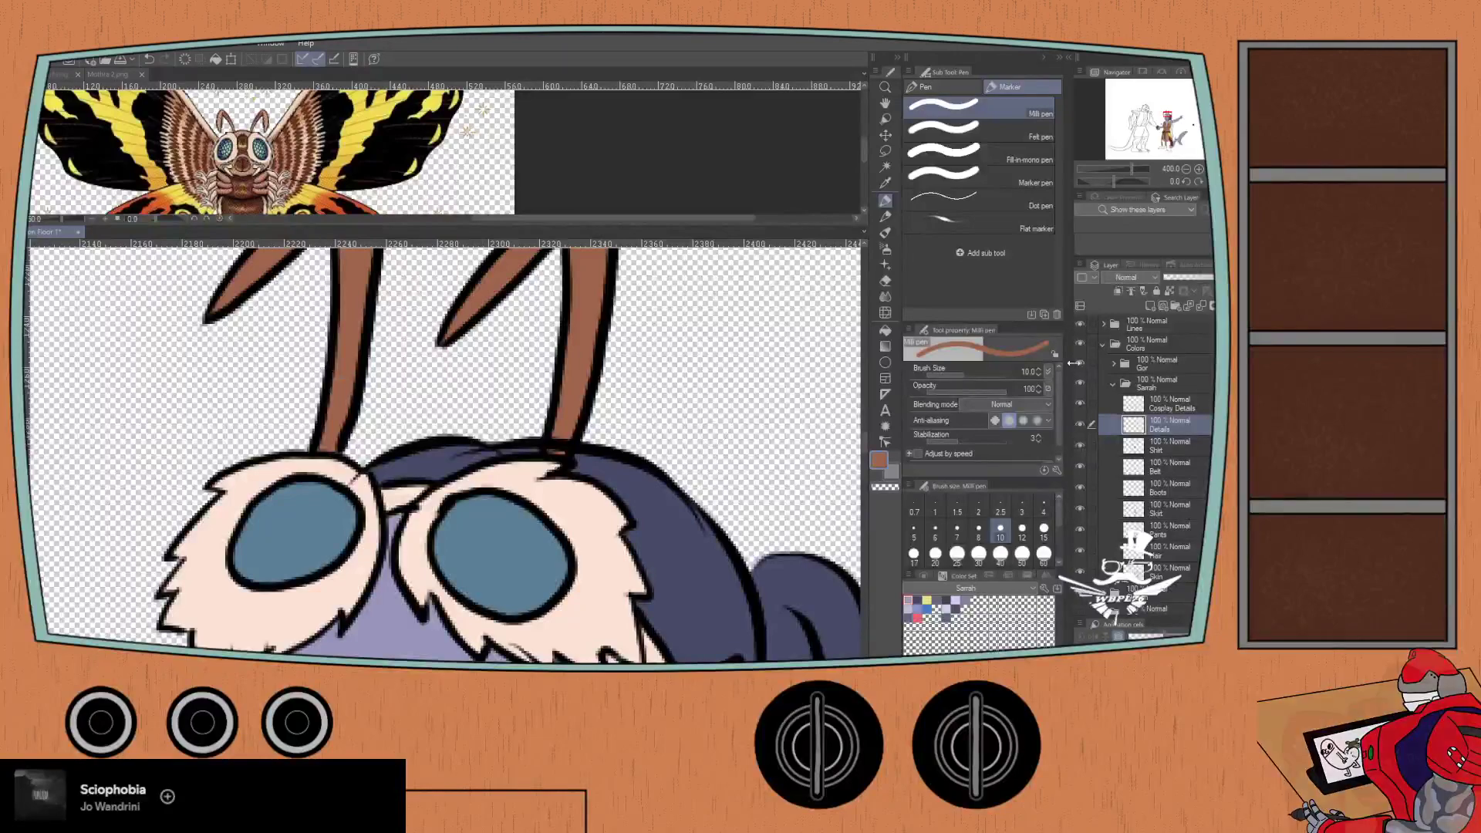
{"action": "left_click", "coordinate": [1102, 324]}
{"action": "left_click", "coordinate": [1113, 363]}
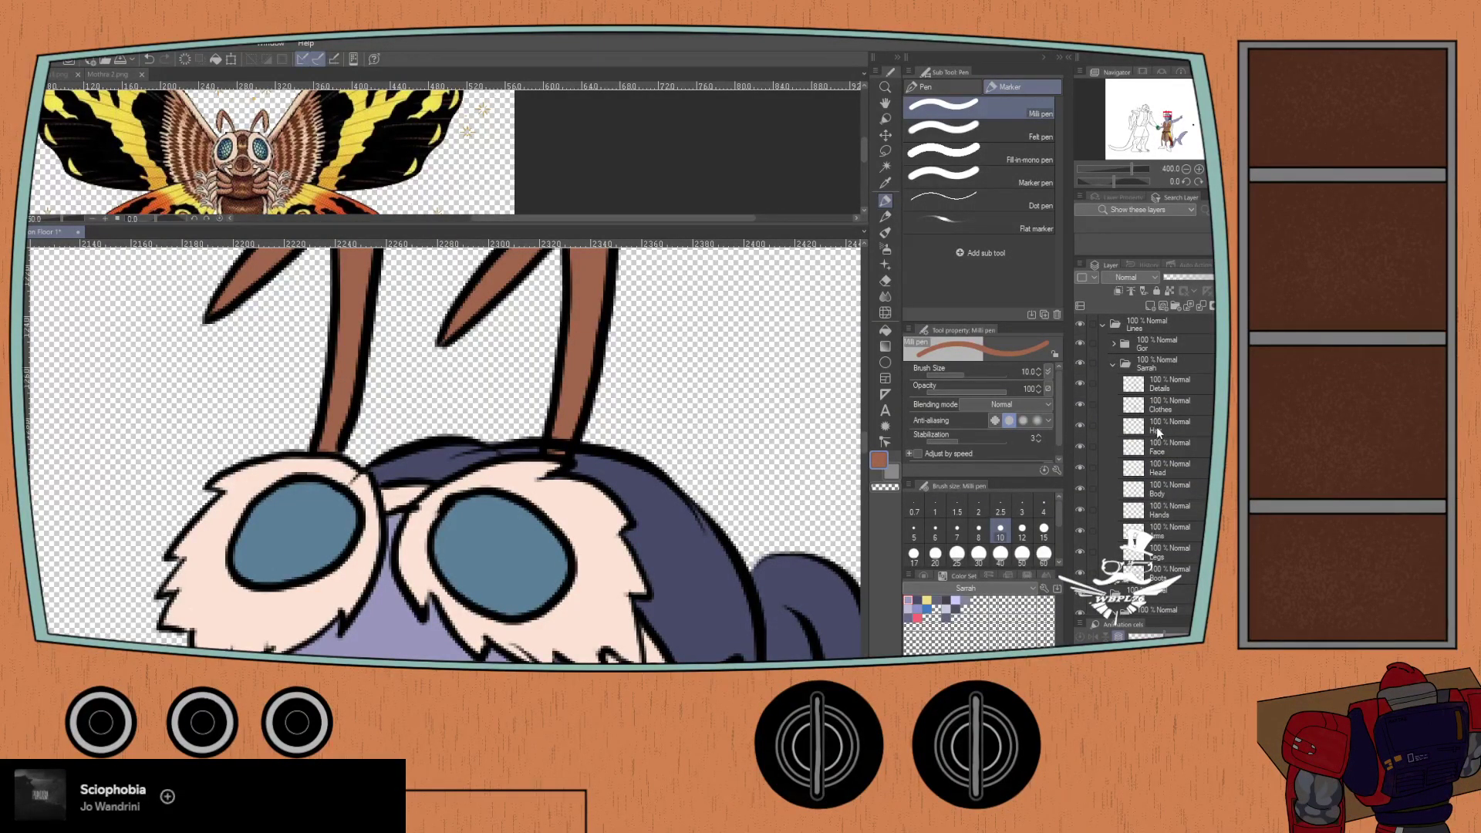
{"action": "key", "text": "e"}
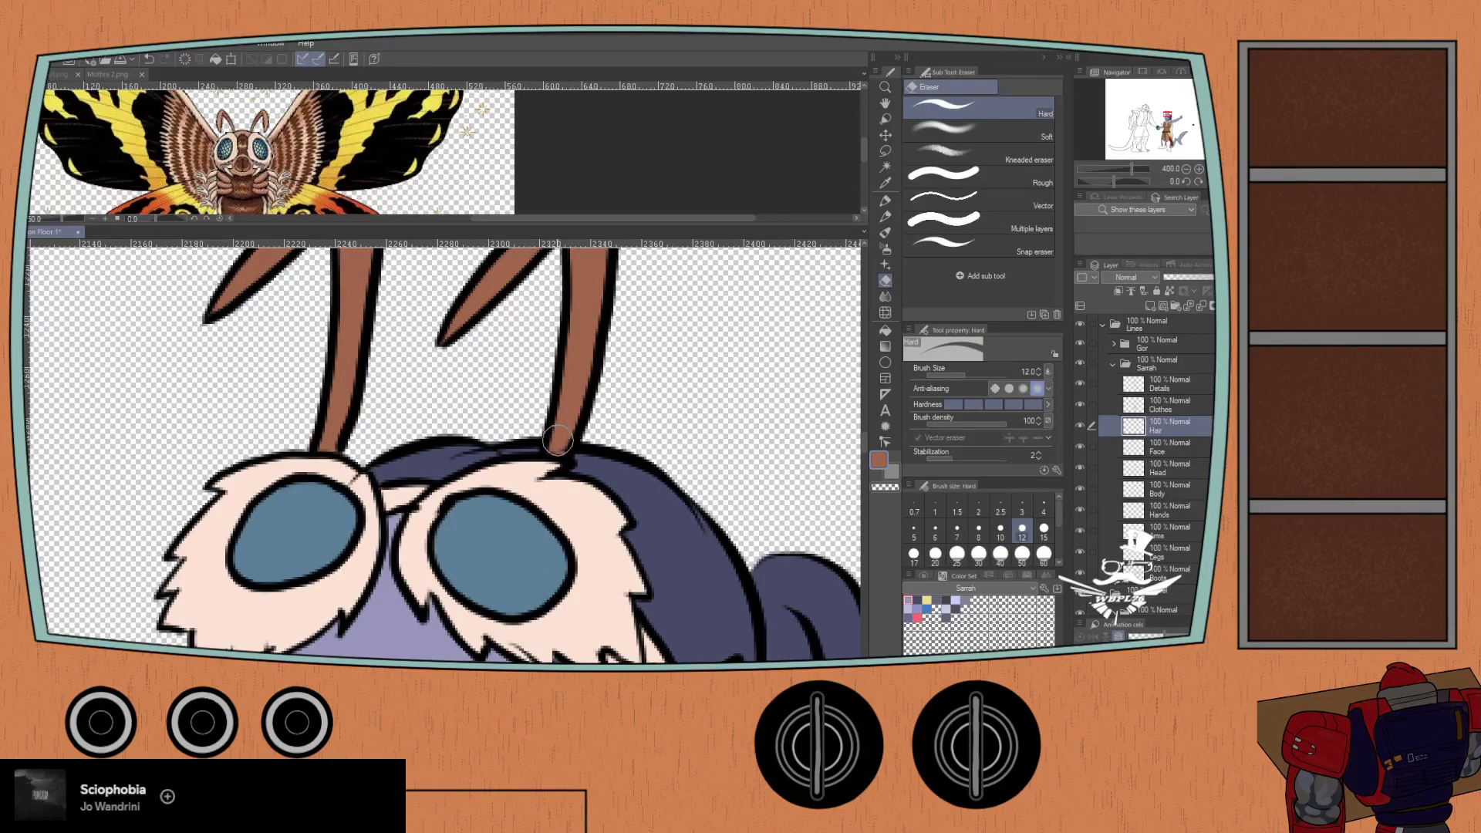
- Sample the near-black color from the dark swatch blob on the empty canvas beside the woman
{"action": "scroll", "coordinate": [241, 434], "scroll_direction": "down", "scroll_amount": 5}
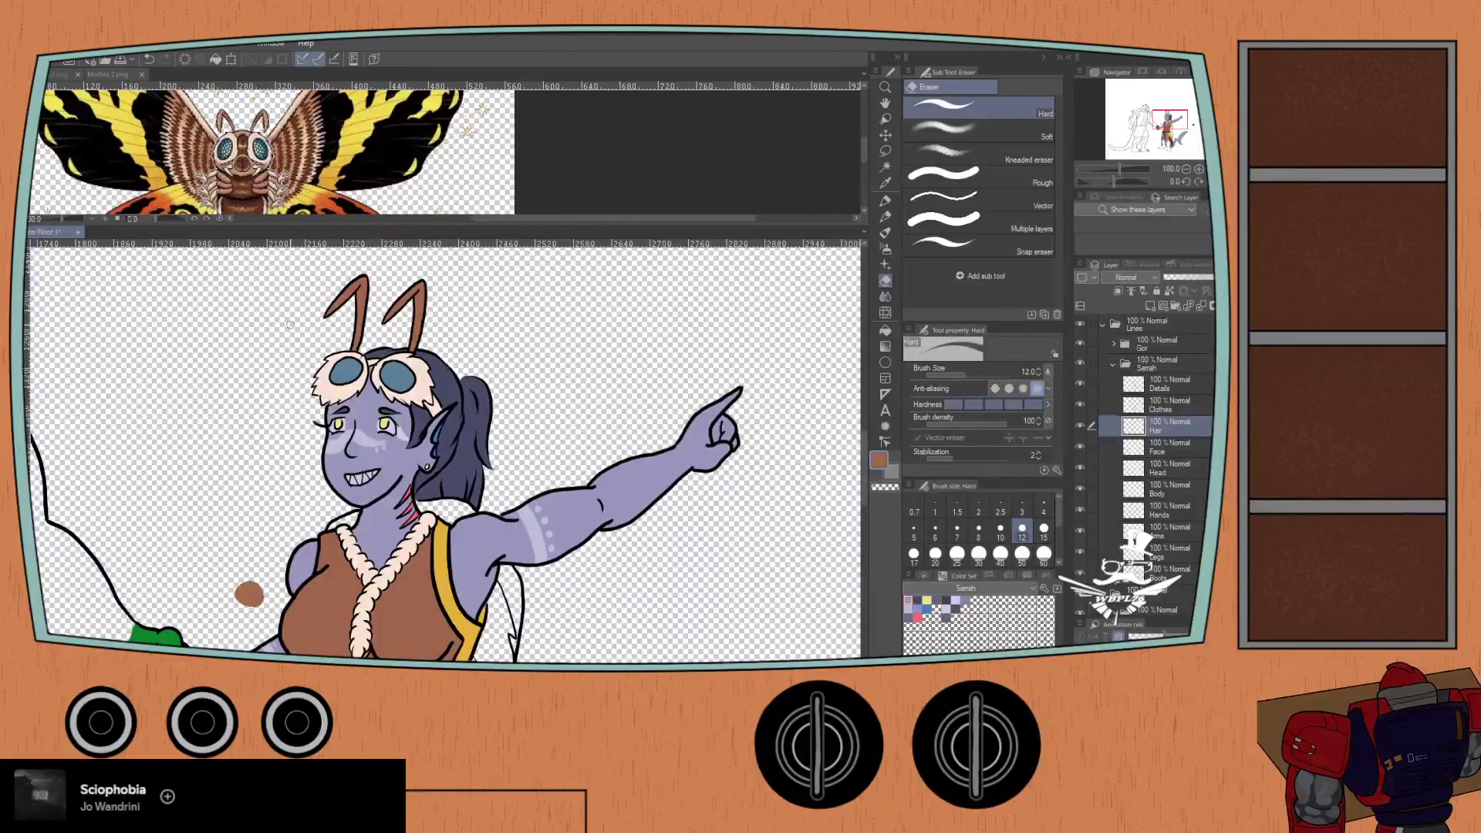
{"action": "scroll", "coordinate": [290, 325], "scroll_direction": "down", "scroll_amount": 2}
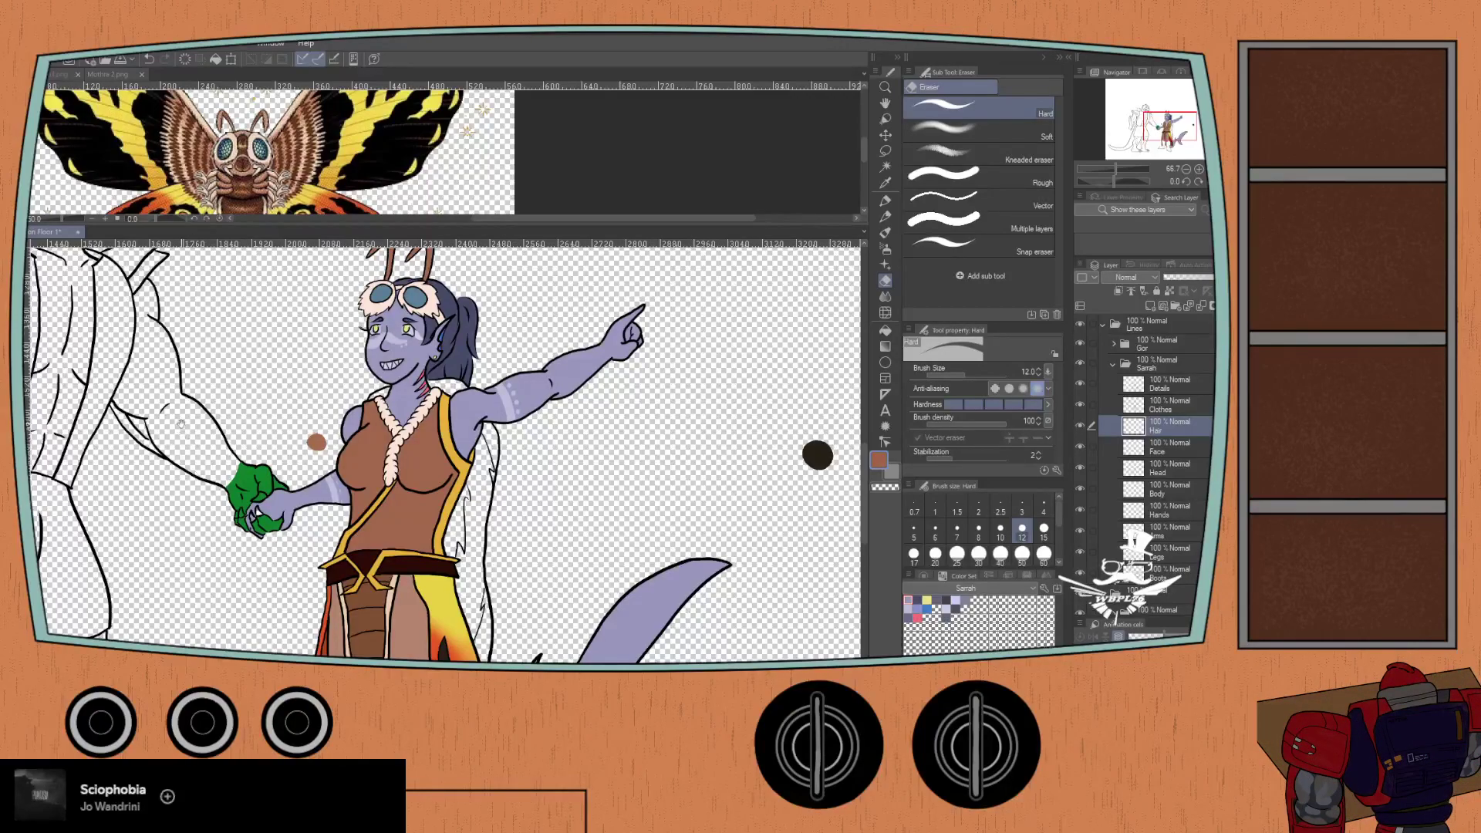
{"action": "left_click_drag", "start_coordinate": [180, 423], "coordinate": [211, 472]}
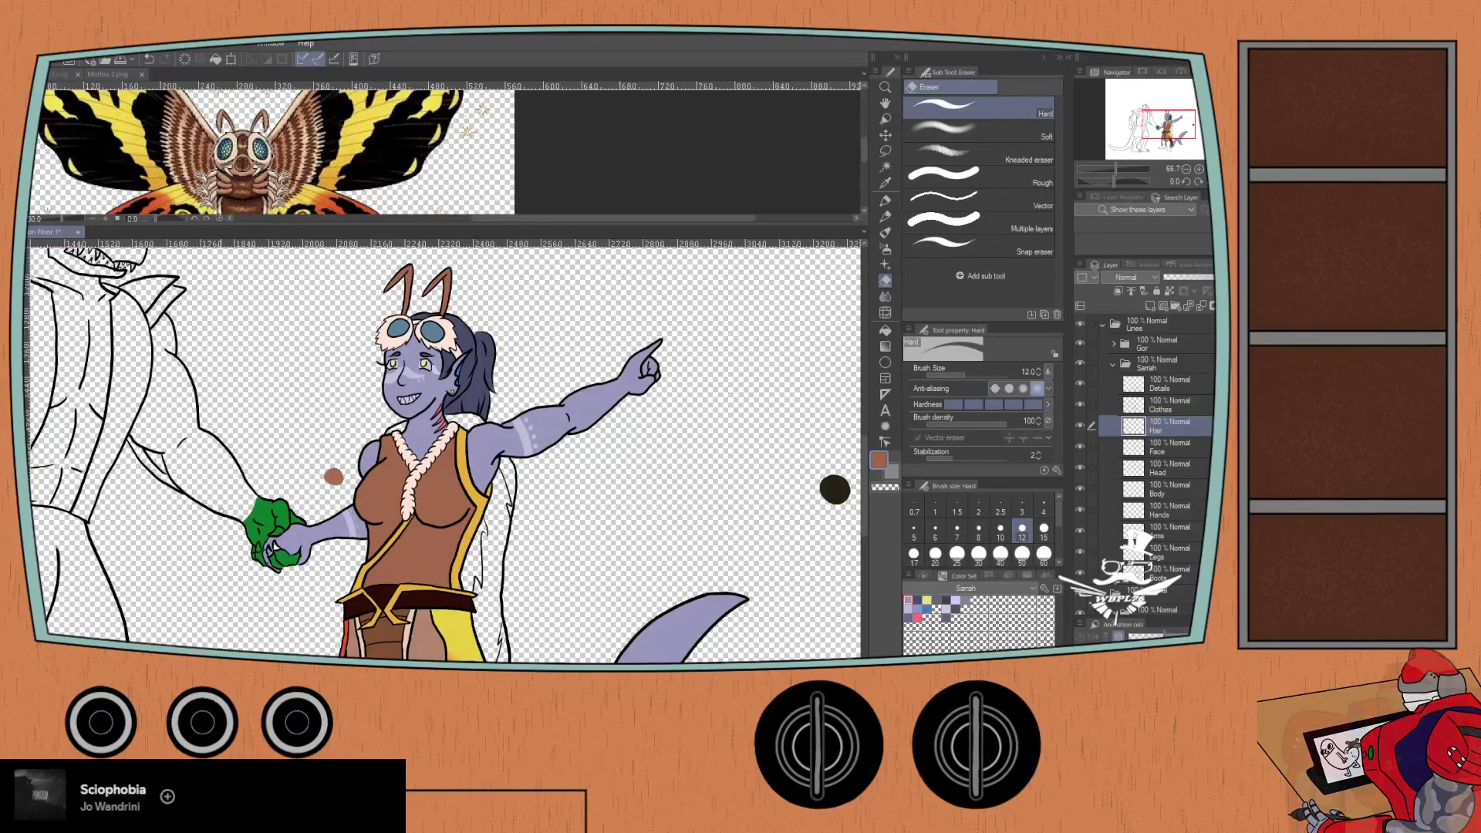
{"action": "left_click_drag", "start_coordinate": [486, 575], "coordinate": [448, 384]}
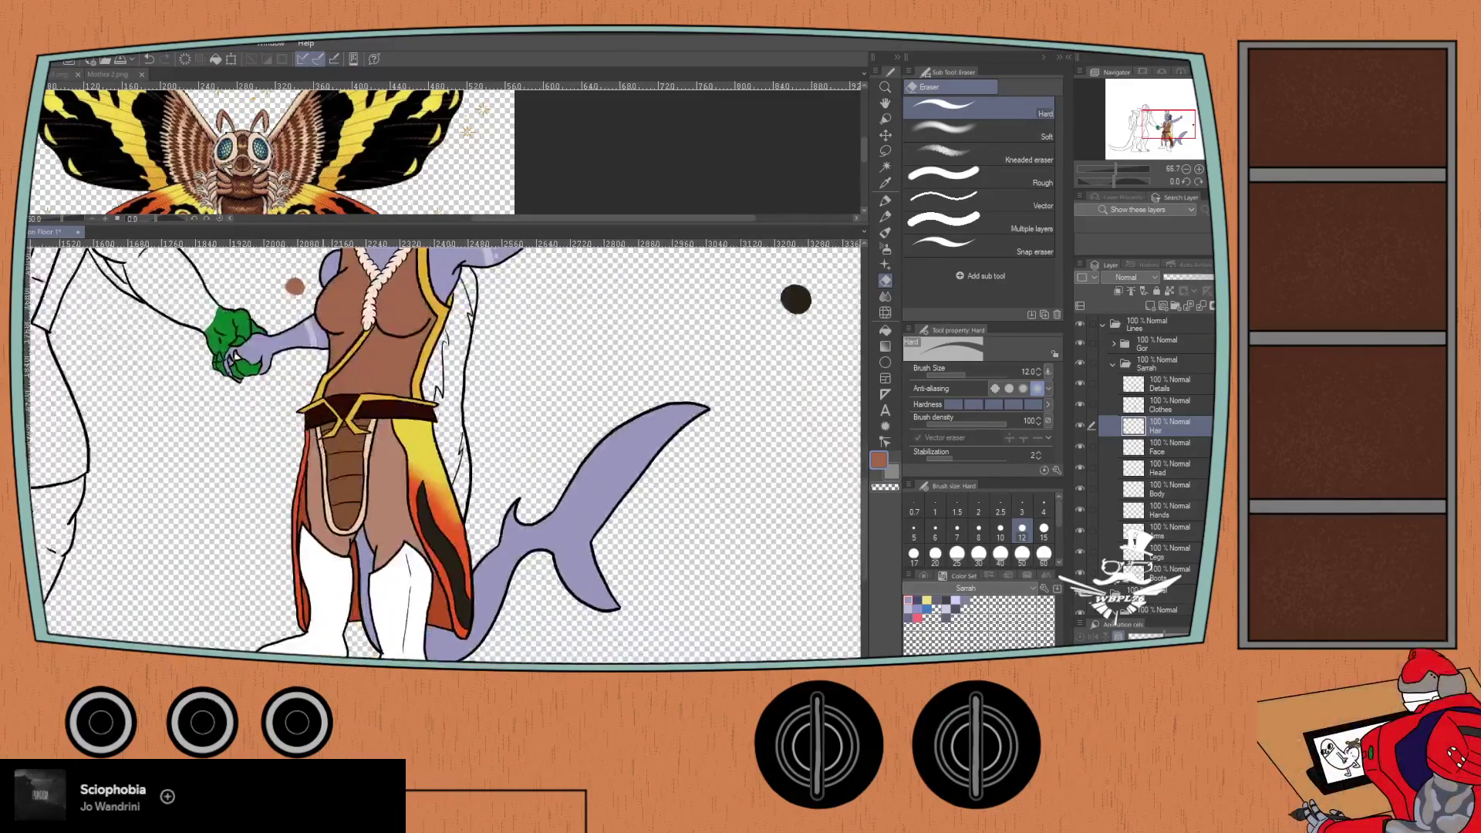
{"action": "key", "text": "i"}
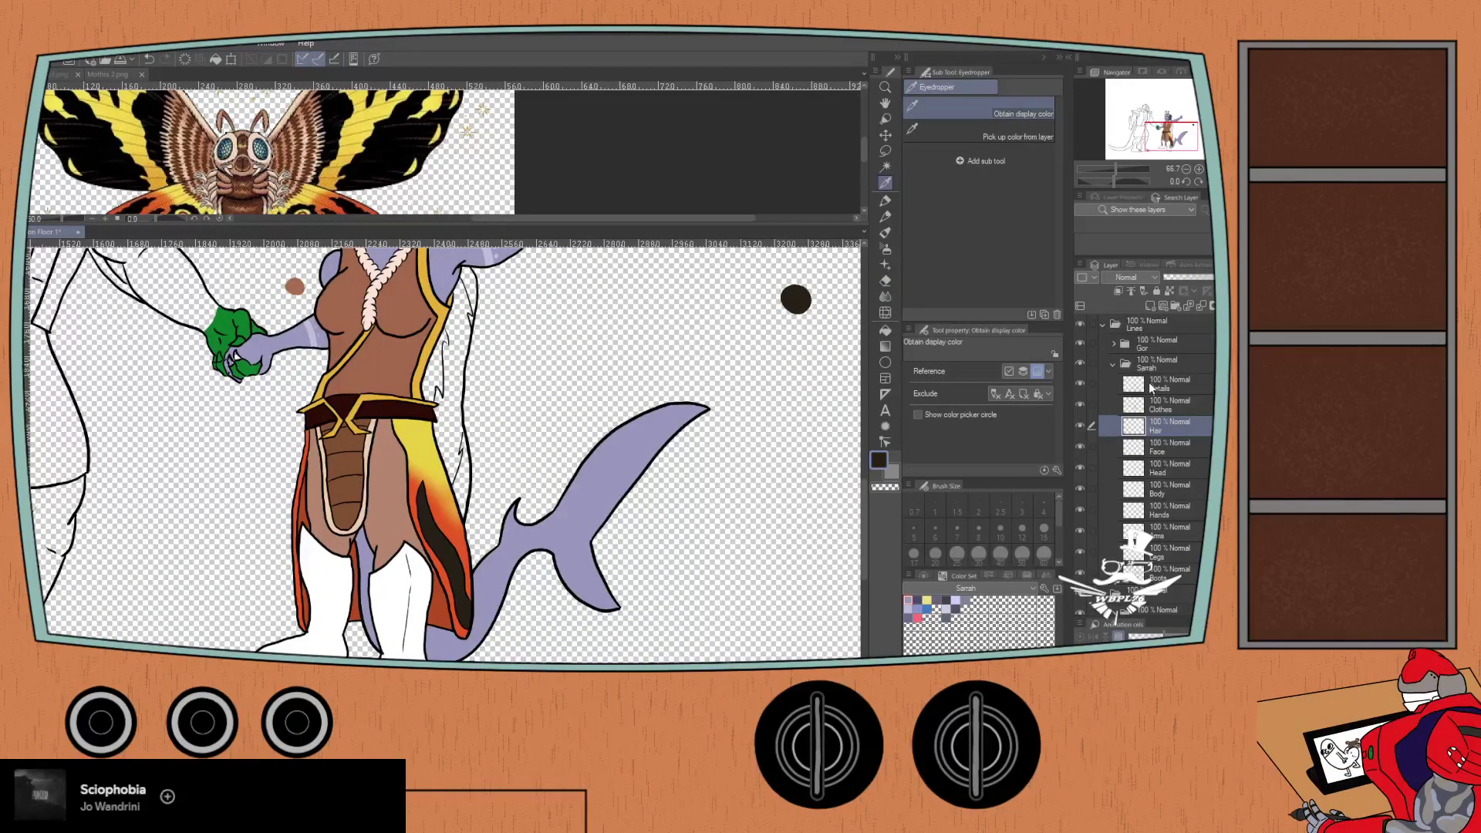
- Add a layer named Cape to the woman's line art between Legs and Boots, and check the colors with the line art hidden briefly
{"action": "left_click", "coordinate": [1149, 306]}
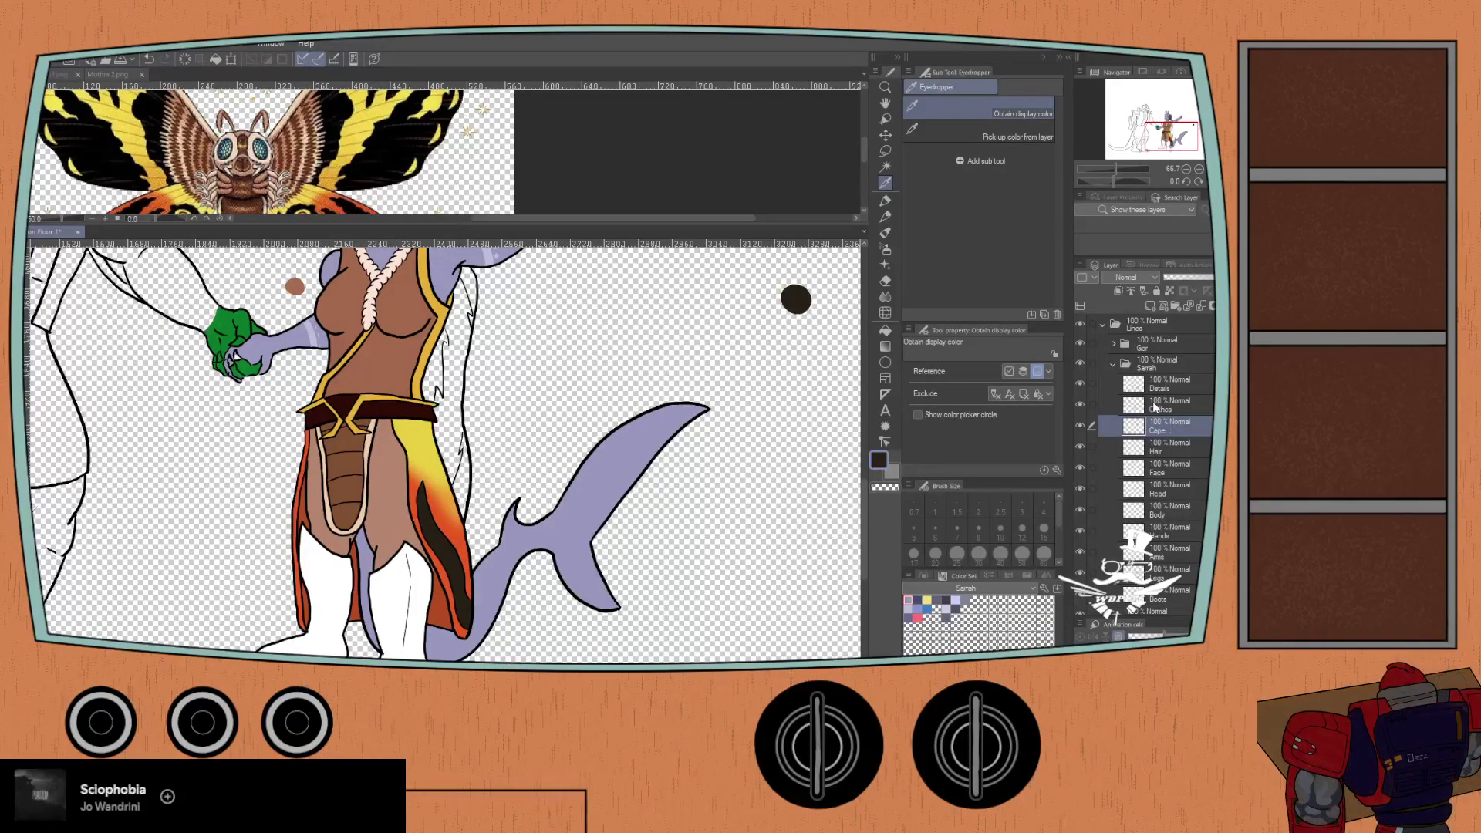
{"action": "left_click_drag", "start_coordinate": [409, 332], "coordinate": [415, 391]}
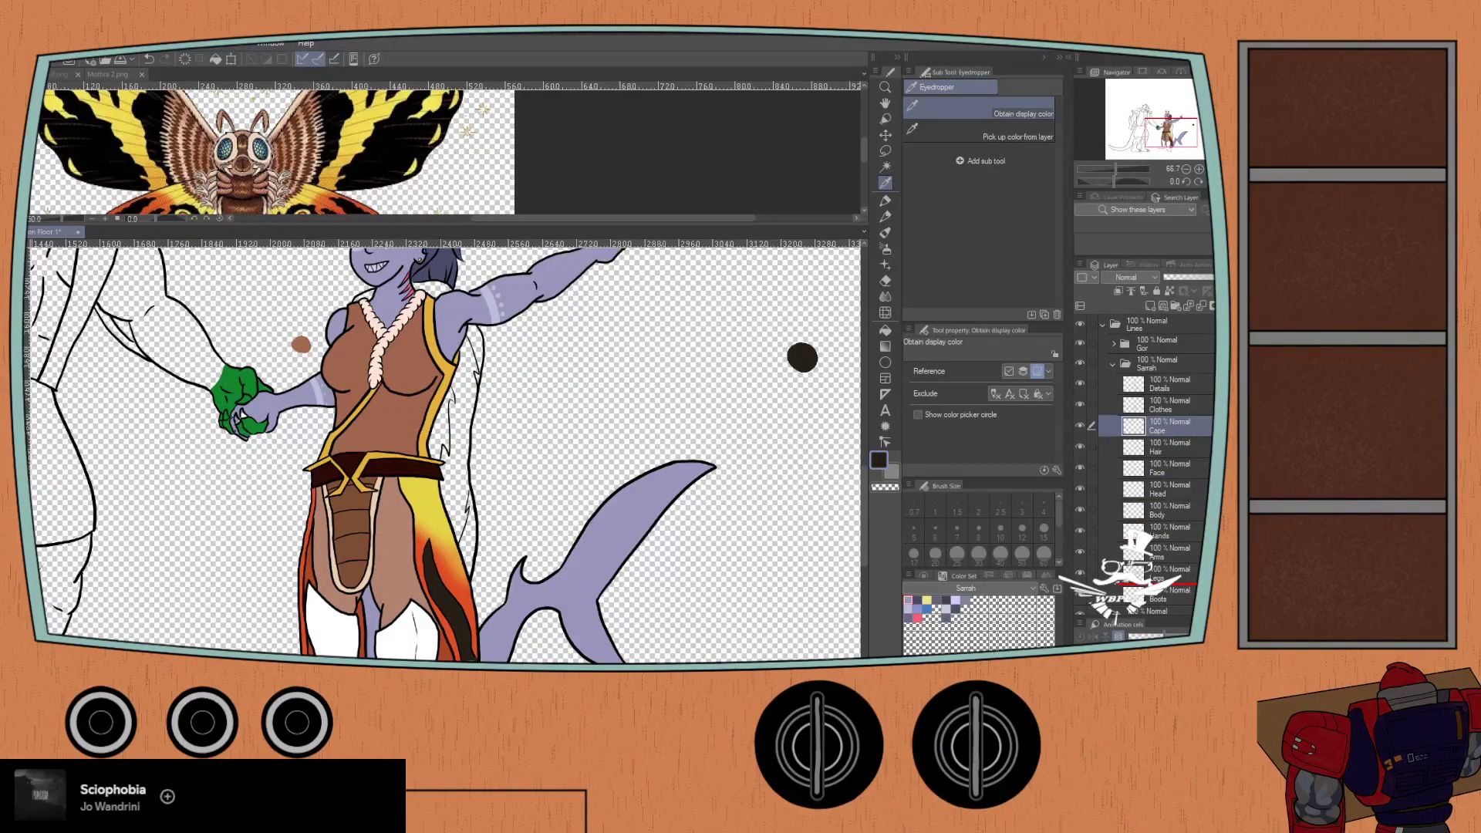
{"action": "left_click_drag", "start_coordinate": [1160, 425], "coordinate": [1083, 572]}
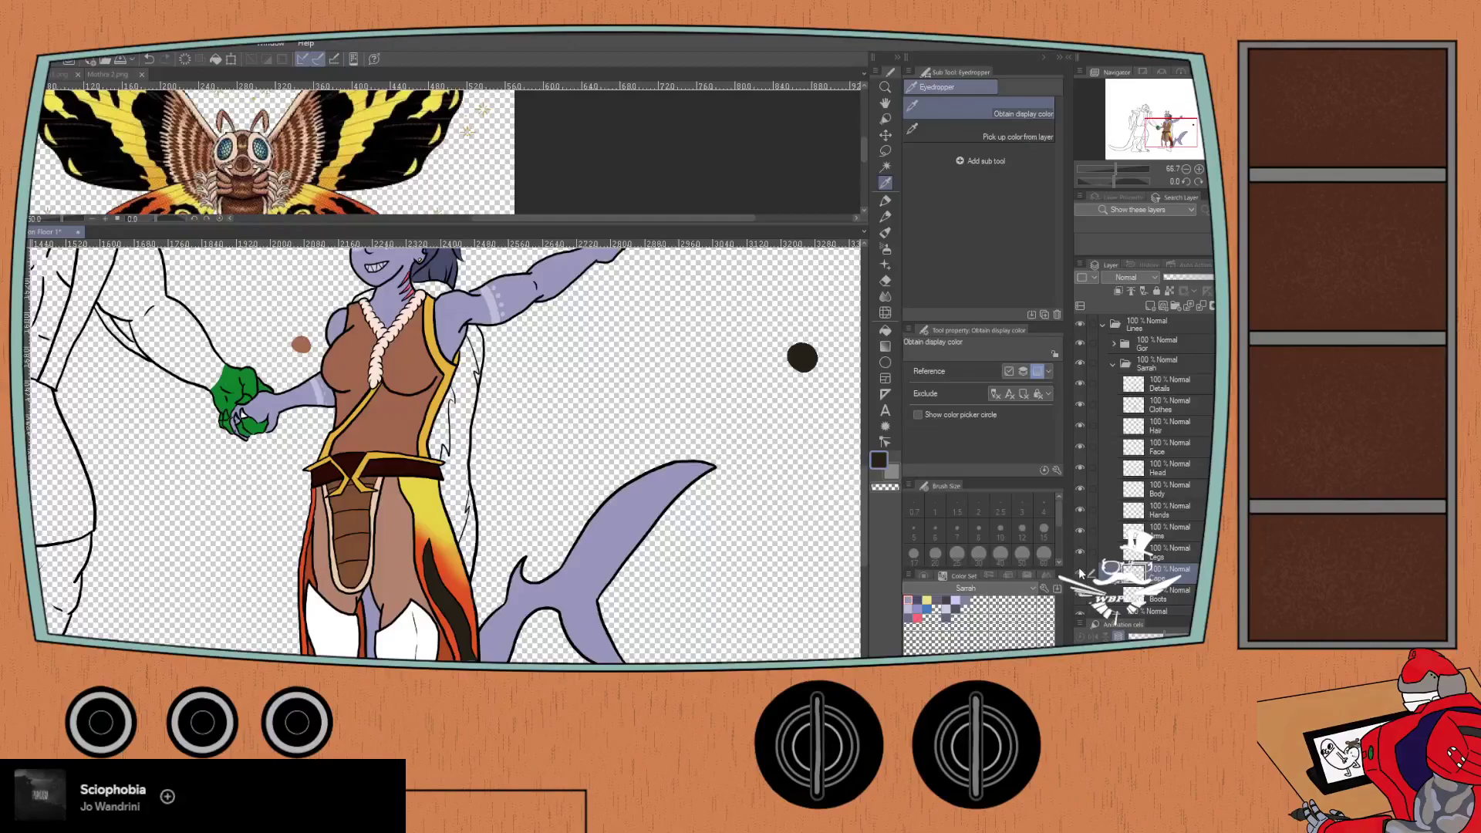
{"action": "left_click", "coordinate": [1079, 324]}
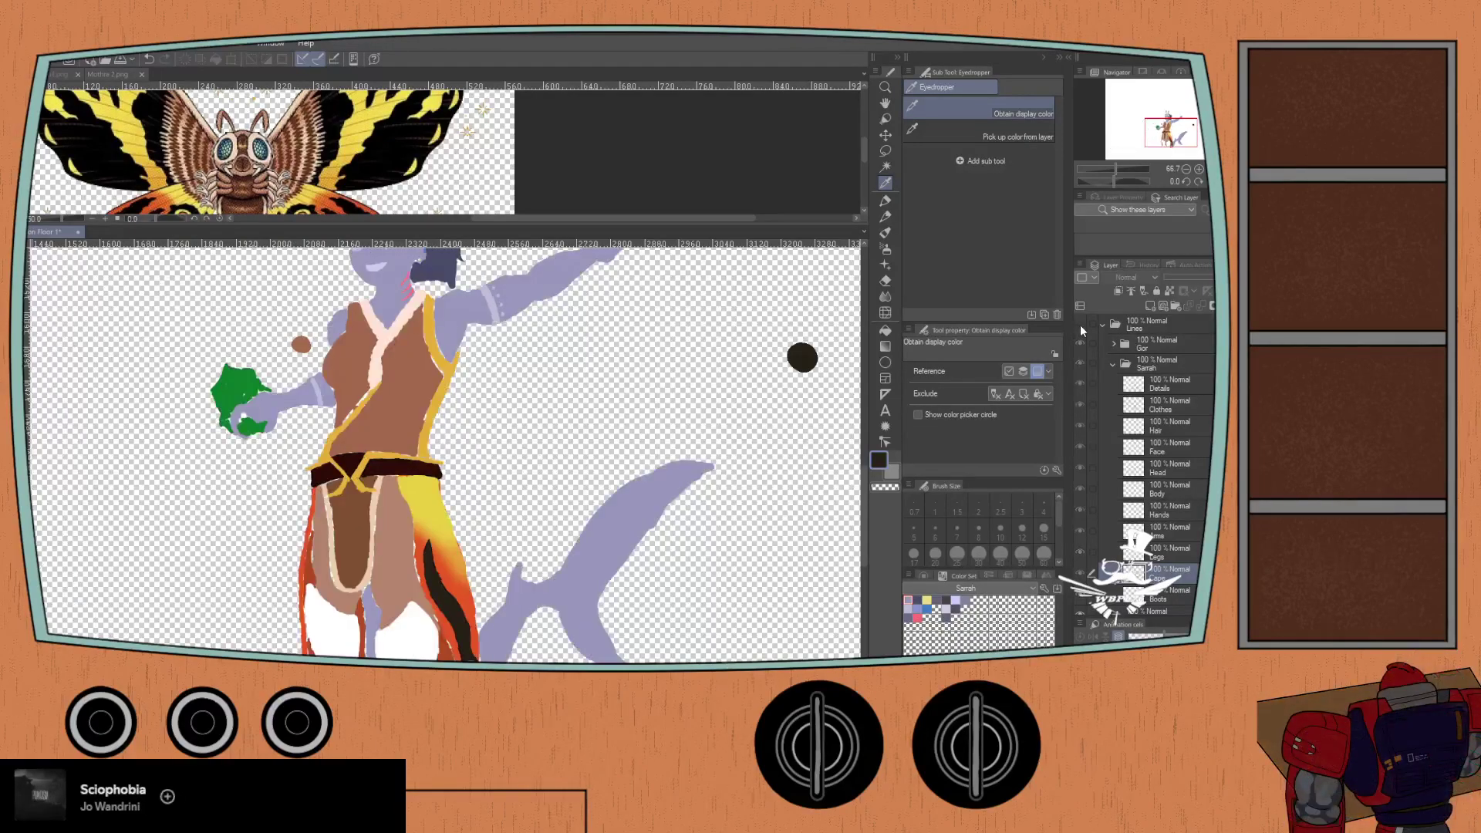
{"action": "left_click", "coordinate": [1080, 325]}
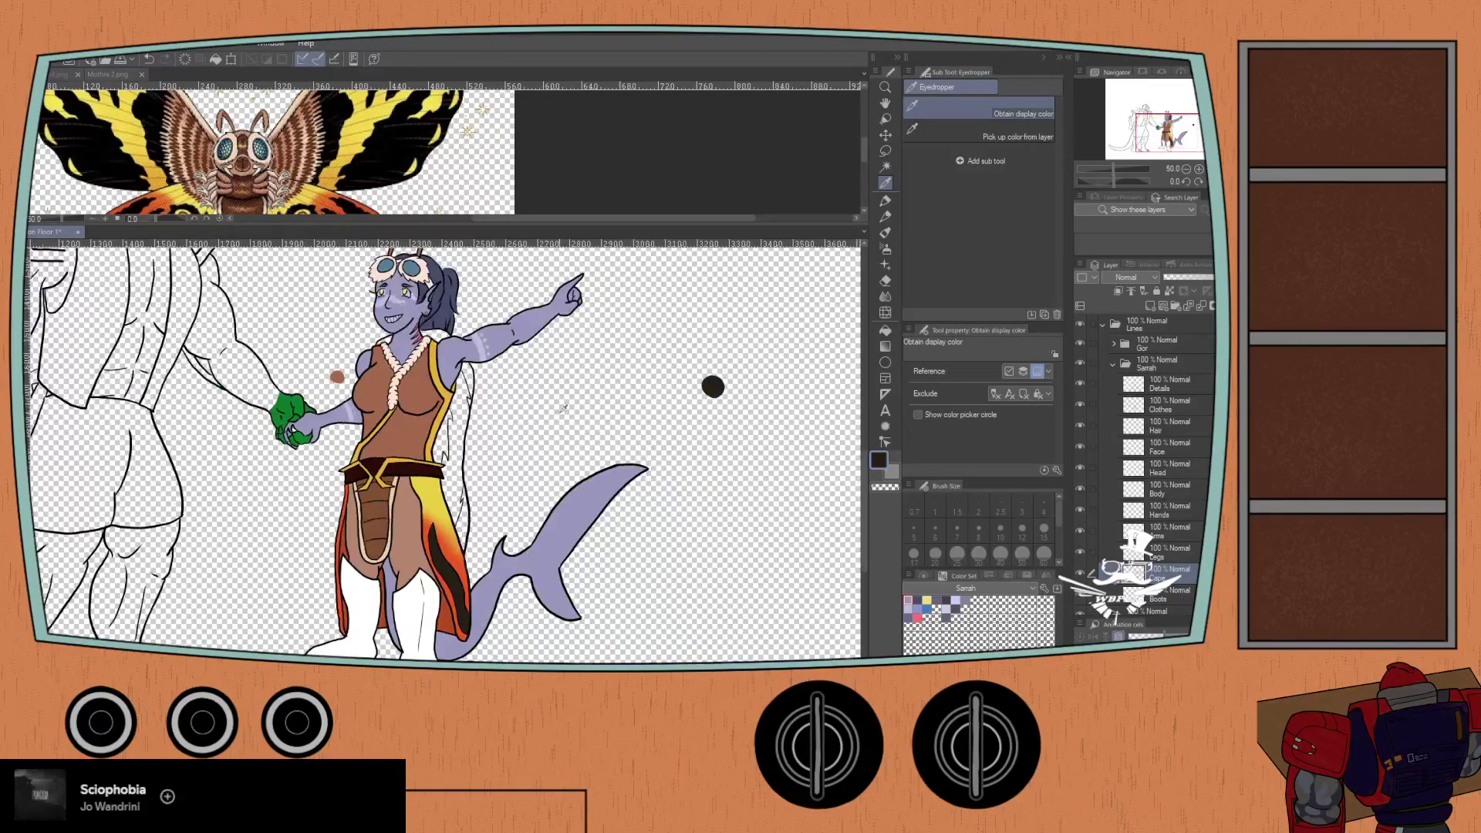
- Move the Cape layer out of the line art into the woman's color folder, directly below Cosplay Details, and collapse the Lines folder
{"action": "left_click_drag", "start_coordinate": [435, 417], "coordinate": [459, 504]}
{"action": "left_click", "coordinate": [1081, 325]}
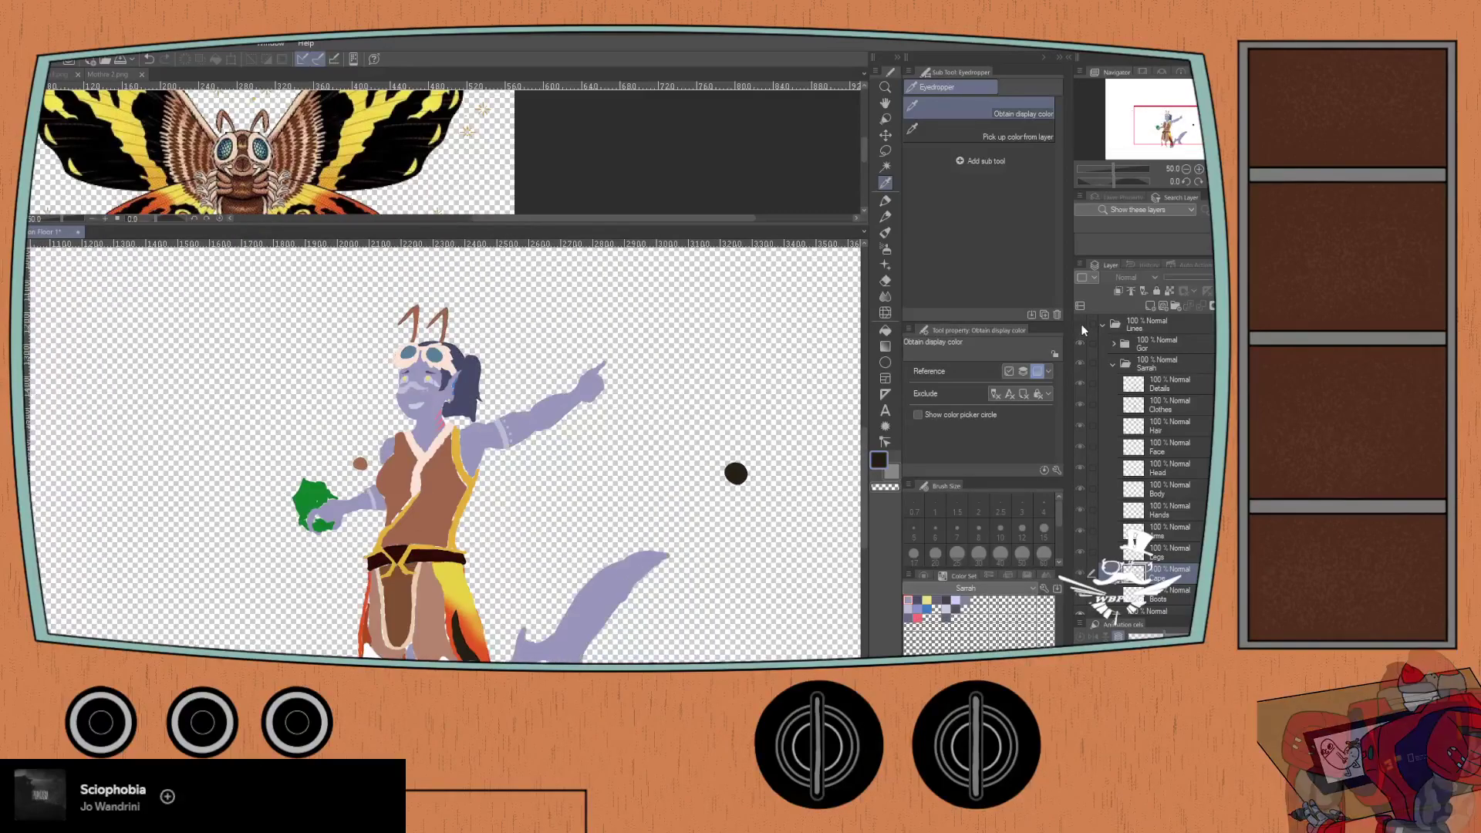
{"action": "left_click", "coordinate": [1080, 325]}
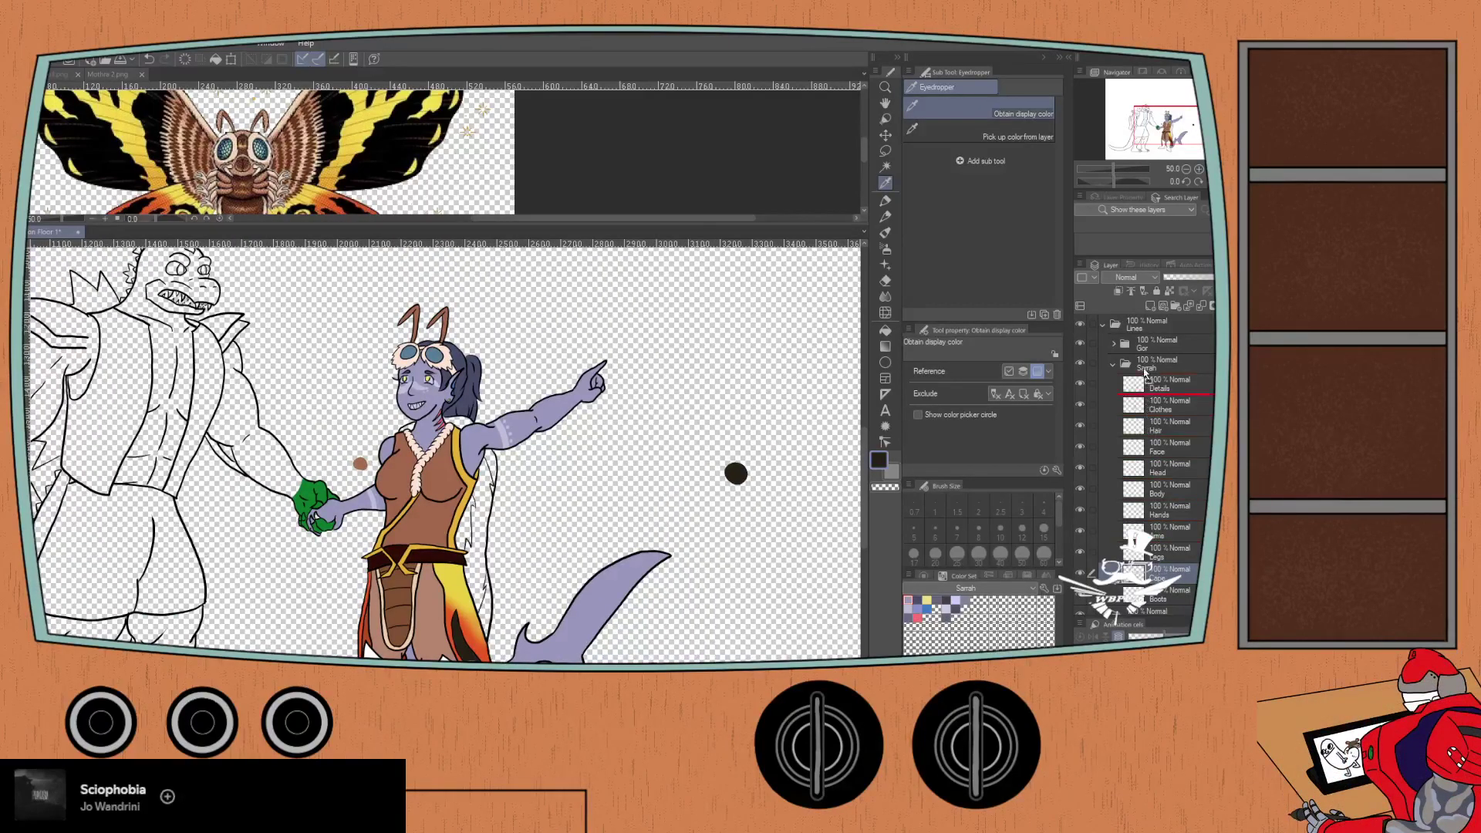
{"action": "left_click_drag", "start_coordinate": [1146, 376], "coordinate": [1106, 337]}
{"action": "left_click", "coordinate": [1112, 384]}
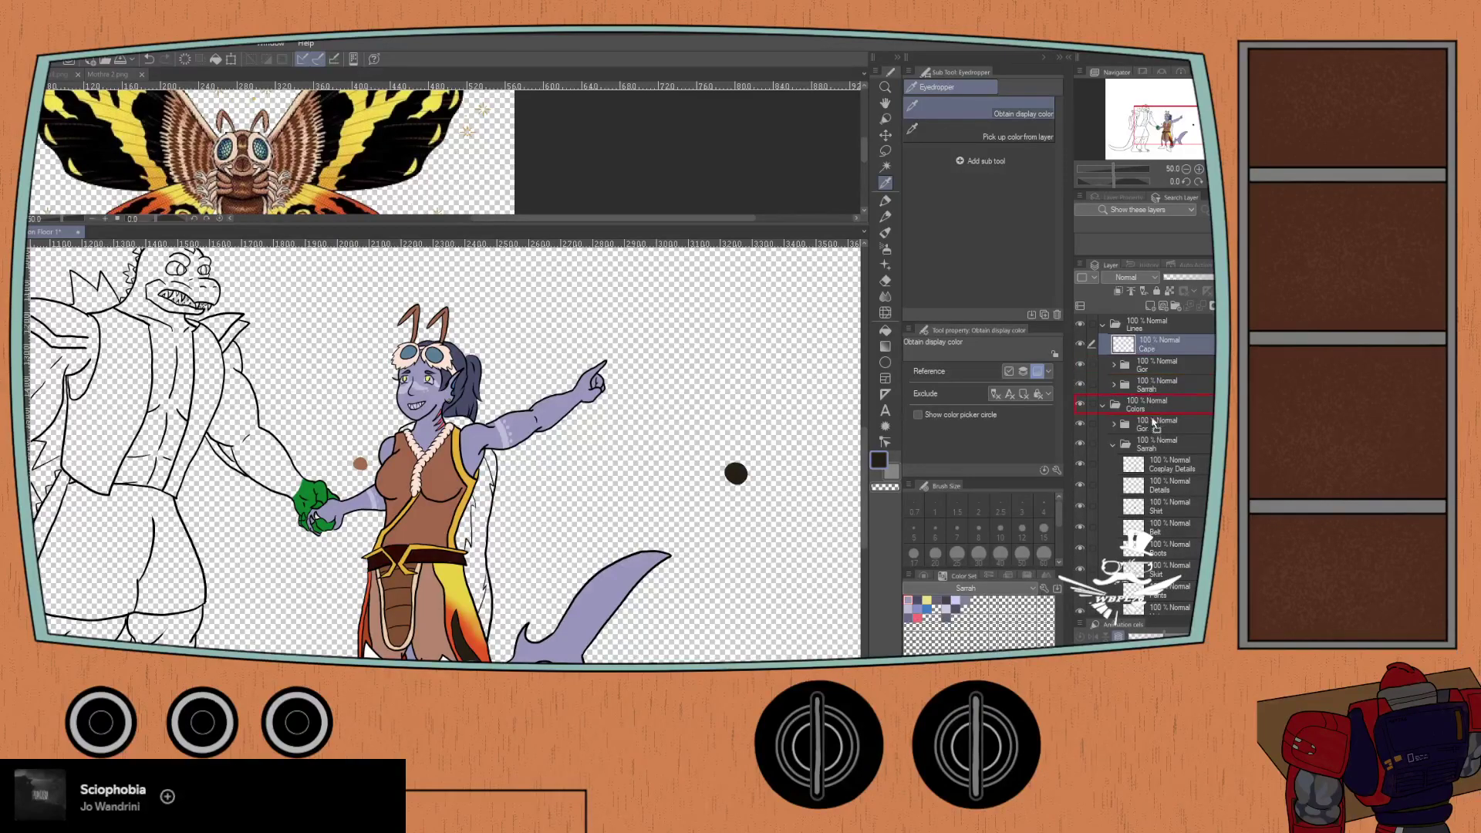
{"action": "left_click_drag", "start_coordinate": [1154, 483], "coordinate": [1154, 482]}
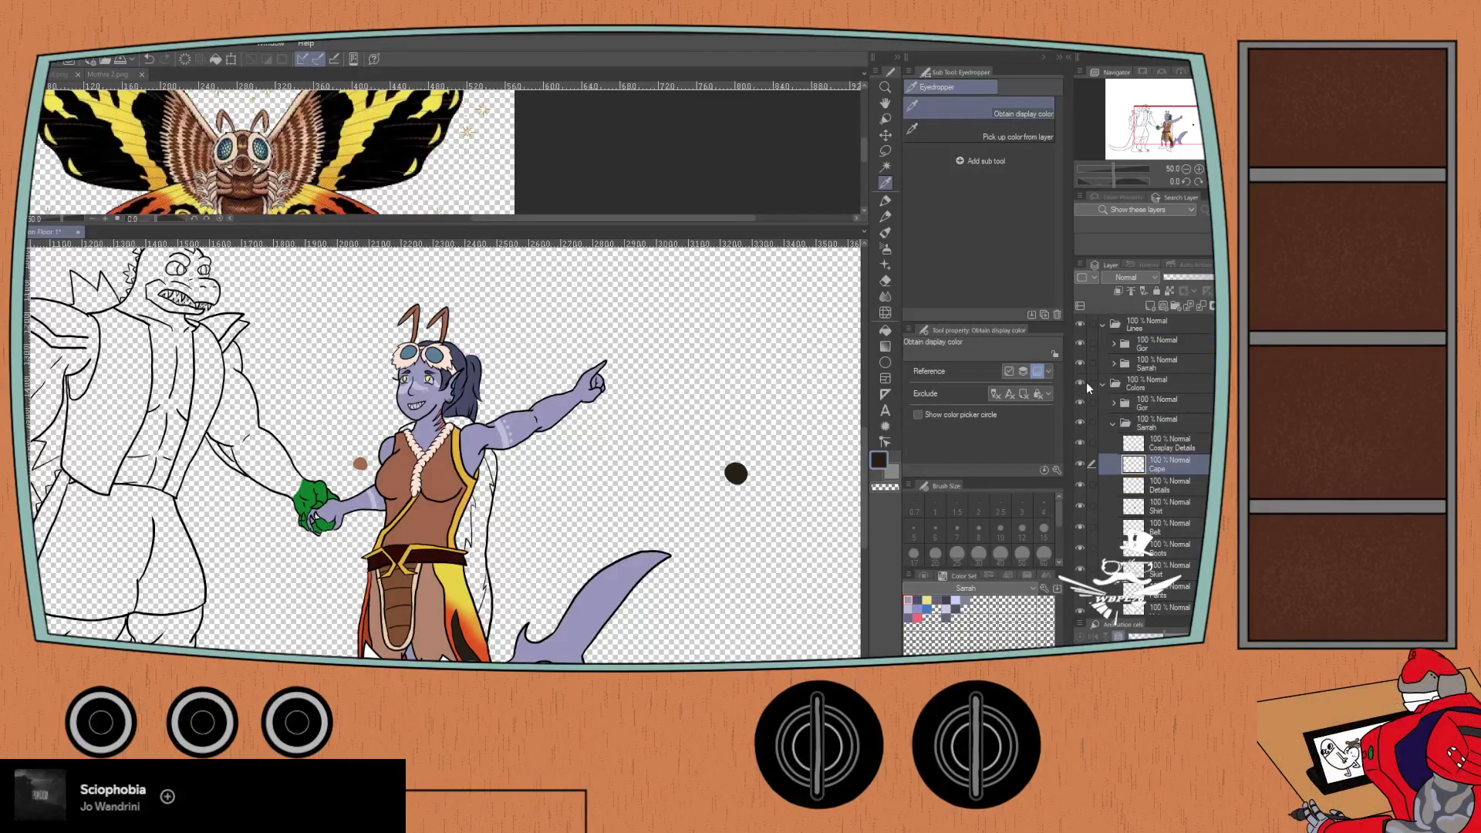
{"action": "left_click", "coordinate": [1102, 323]}
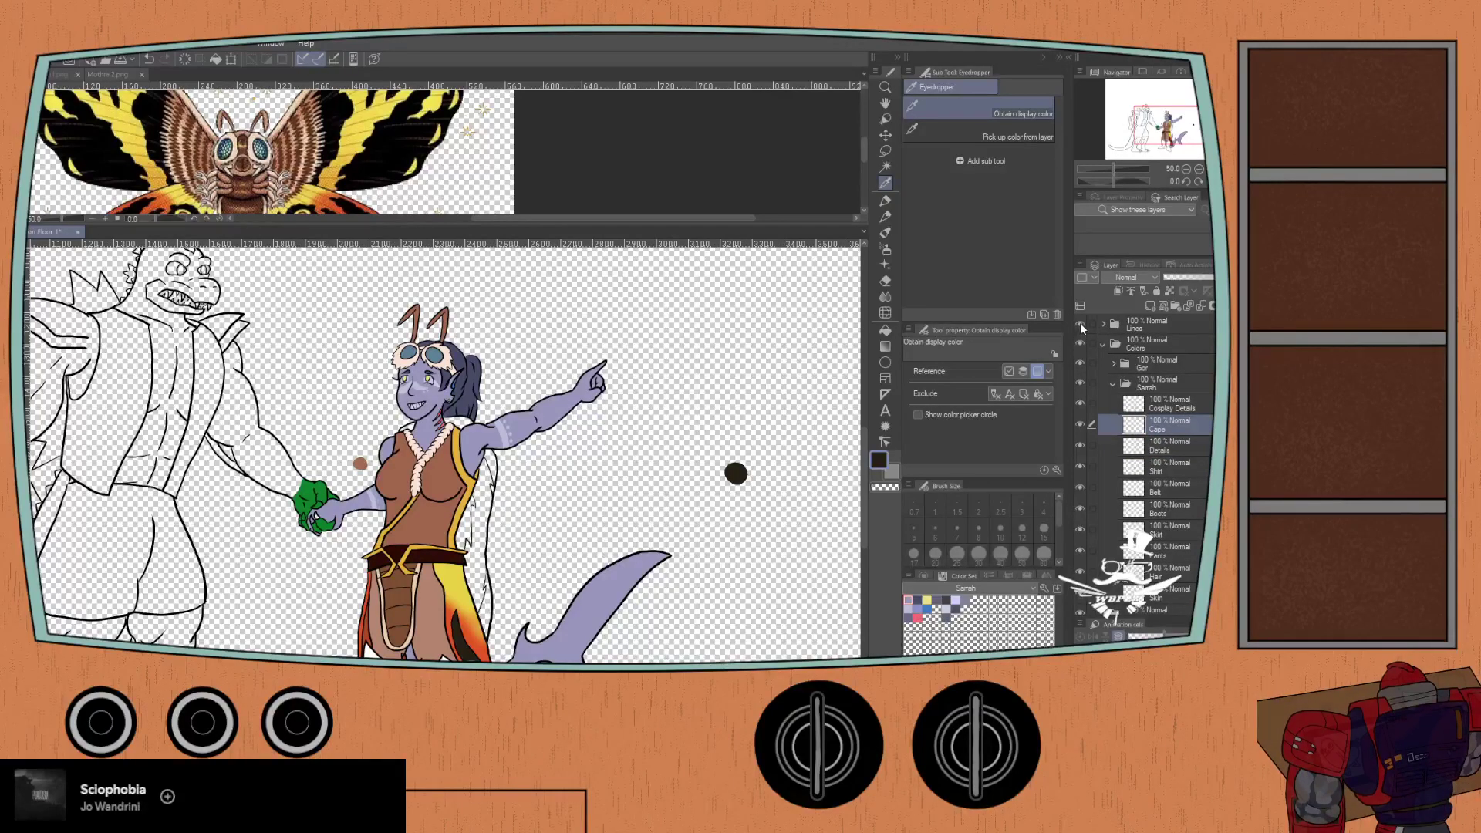
- Toggle the Lines folder's visibility to compare the flat colors with and without the line art
{"action": "left_click", "coordinate": [1080, 325]}
{"action": "left_click", "coordinate": [1081, 325]}
{"action": "left_click", "coordinate": [1081, 325]}
{"action": "left_click", "coordinate": [1081, 325]}
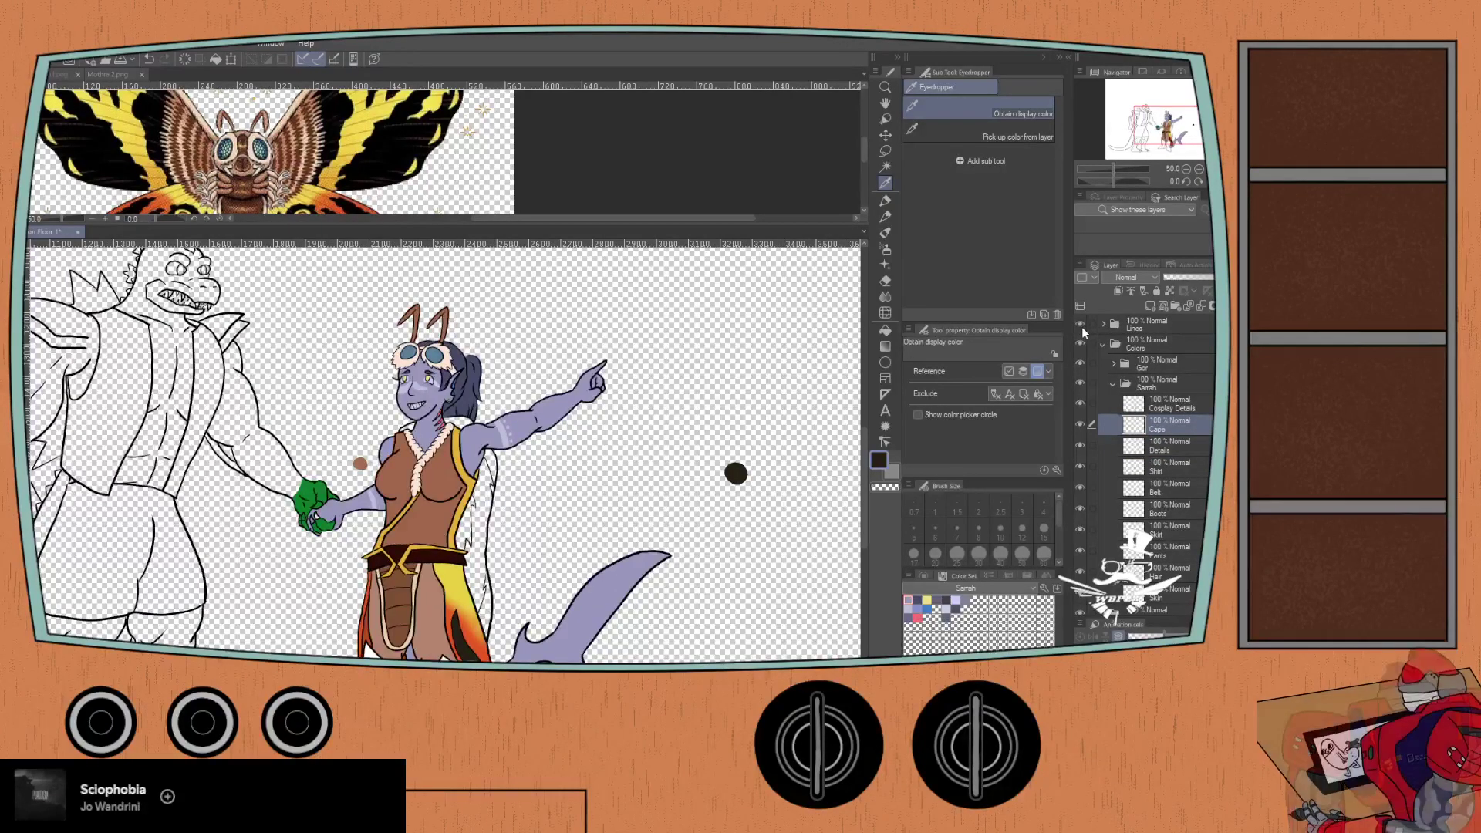
{"action": "left_click", "coordinate": [1081, 326]}
{"action": "left_click", "coordinate": [1080, 327]}
{"action": "left_click", "coordinate": [1080, 329]}
{"action": "left_click", "coordinate": [1080, 330]}
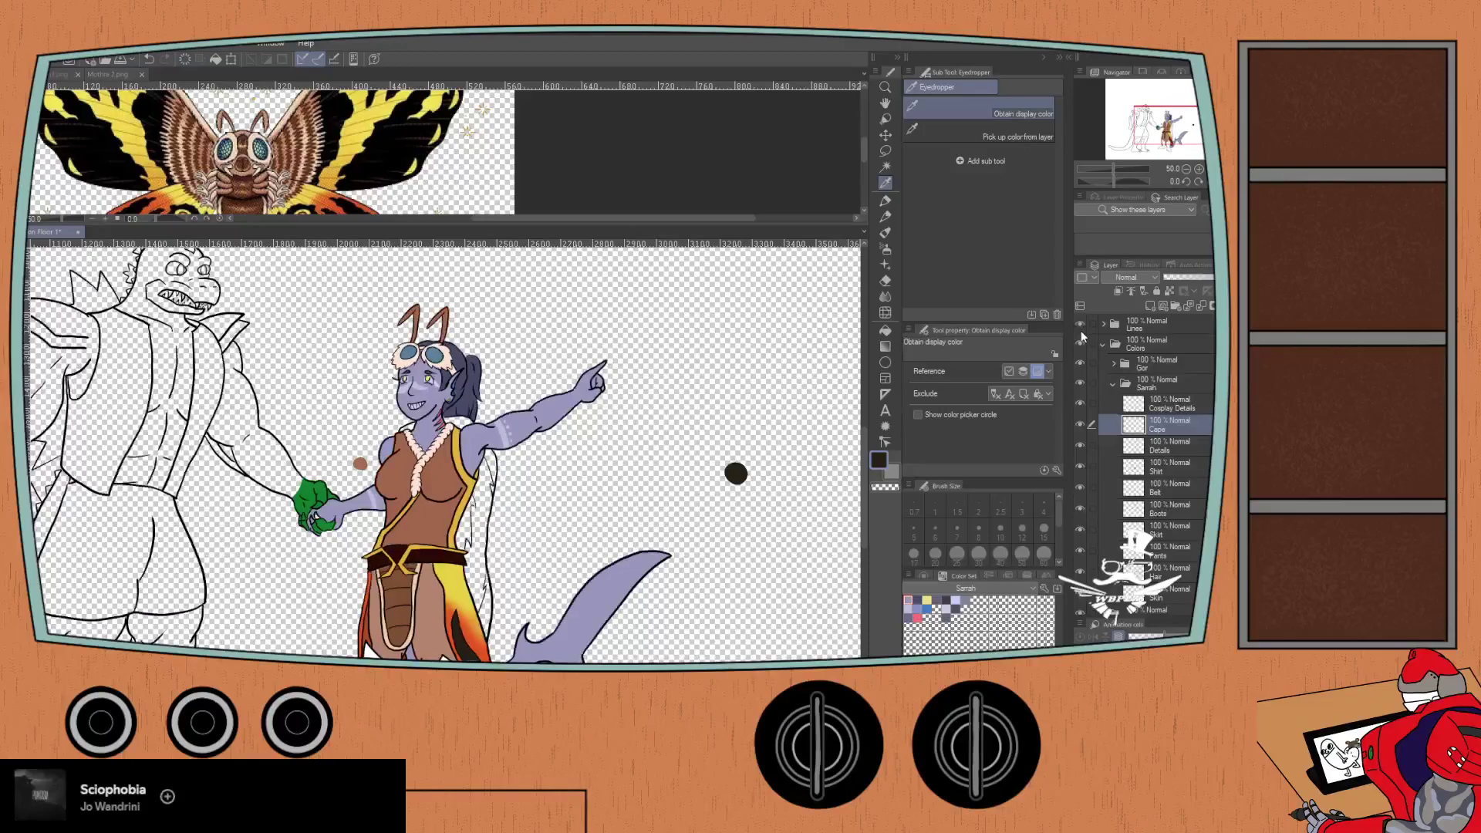
- Move the Cape layer down the woman's color stack to sit between Skirt and Pants
{"action": "scroll", "coordinate": [413, 578], "scroll_direction": "up", "scroll_amount": 1}
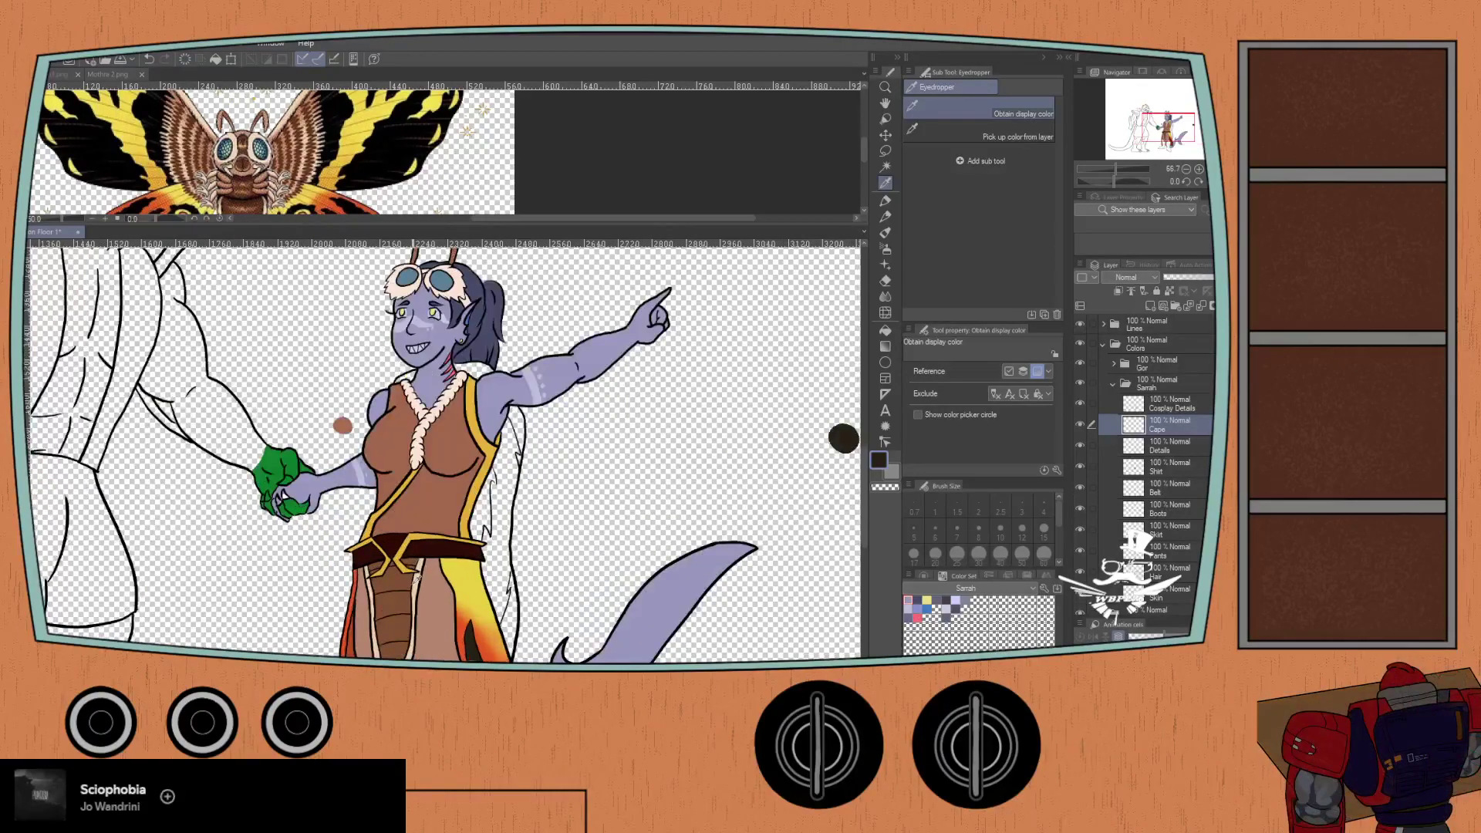
{"action": "left_click_drag", "start_coordinate": [413, 583], "coordinate": [370, 508]}
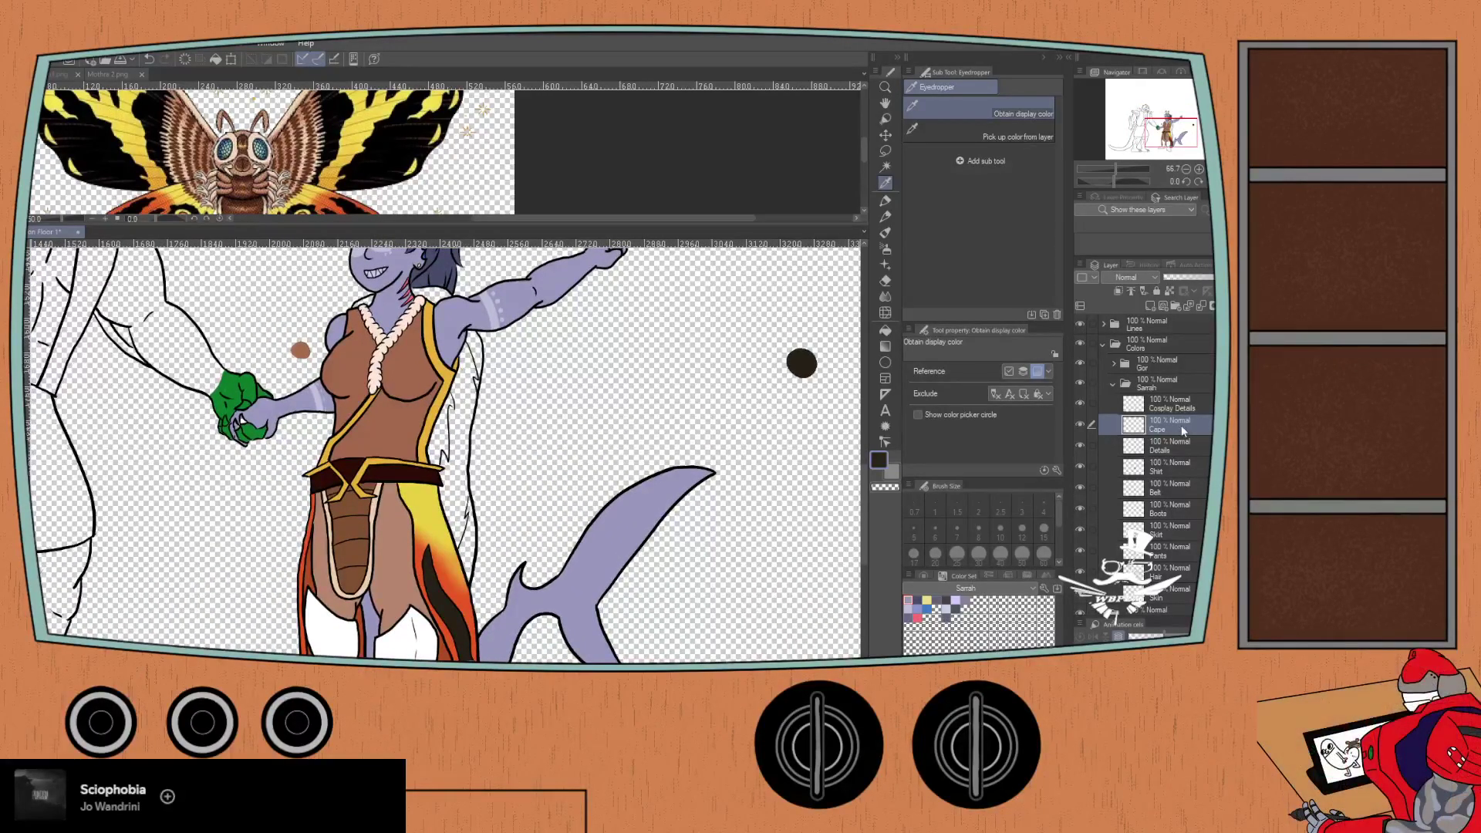
{"action": "left_click_drag", "start_coordinate": [1163, 431], "coordinate": [1164, 542]}
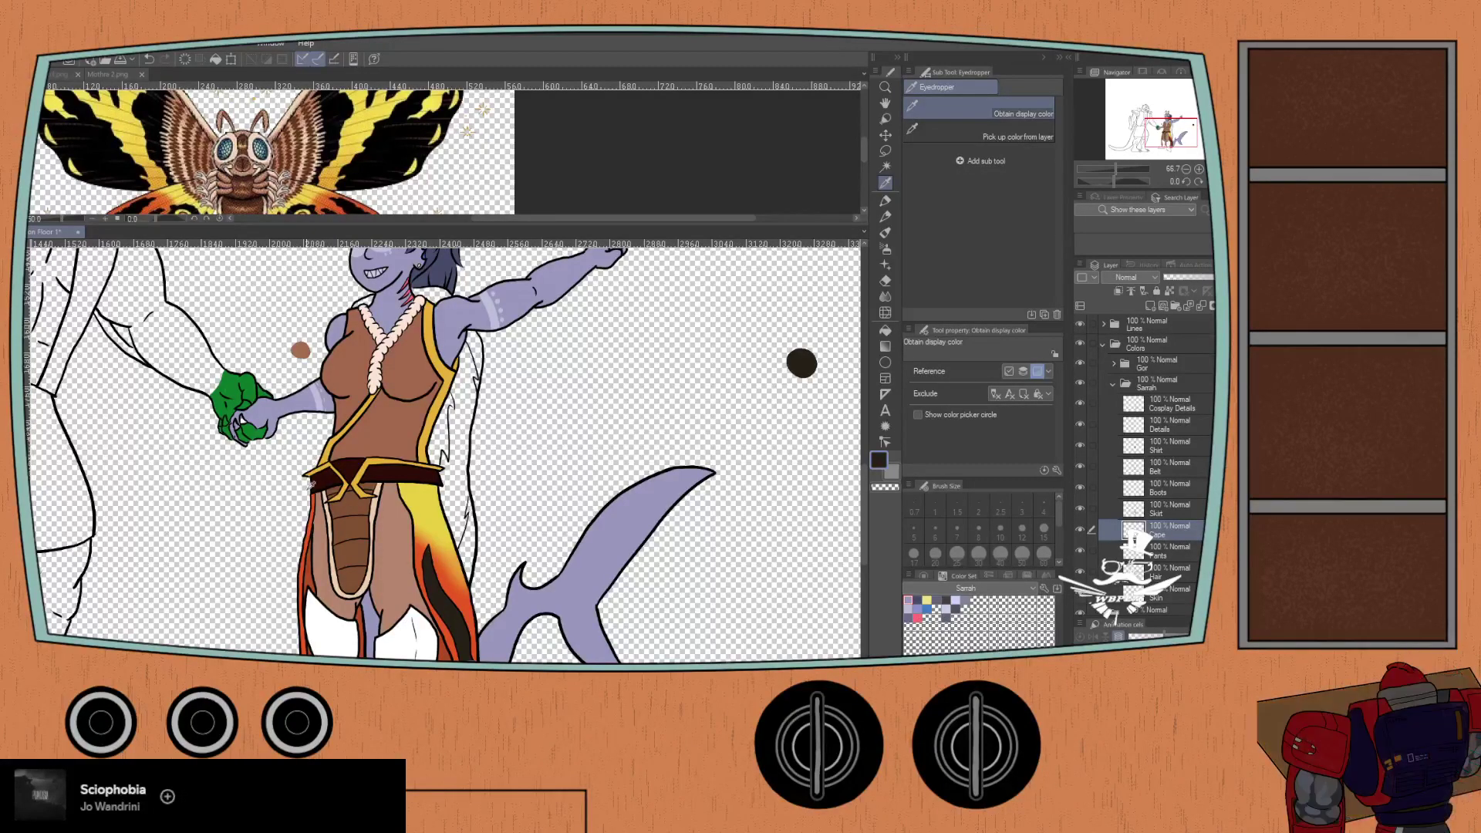
- Fill the jagged cape section beside her waist, above the belt, with near-black using the Milli pen at size 10
{"action": "key", "text": "p"}
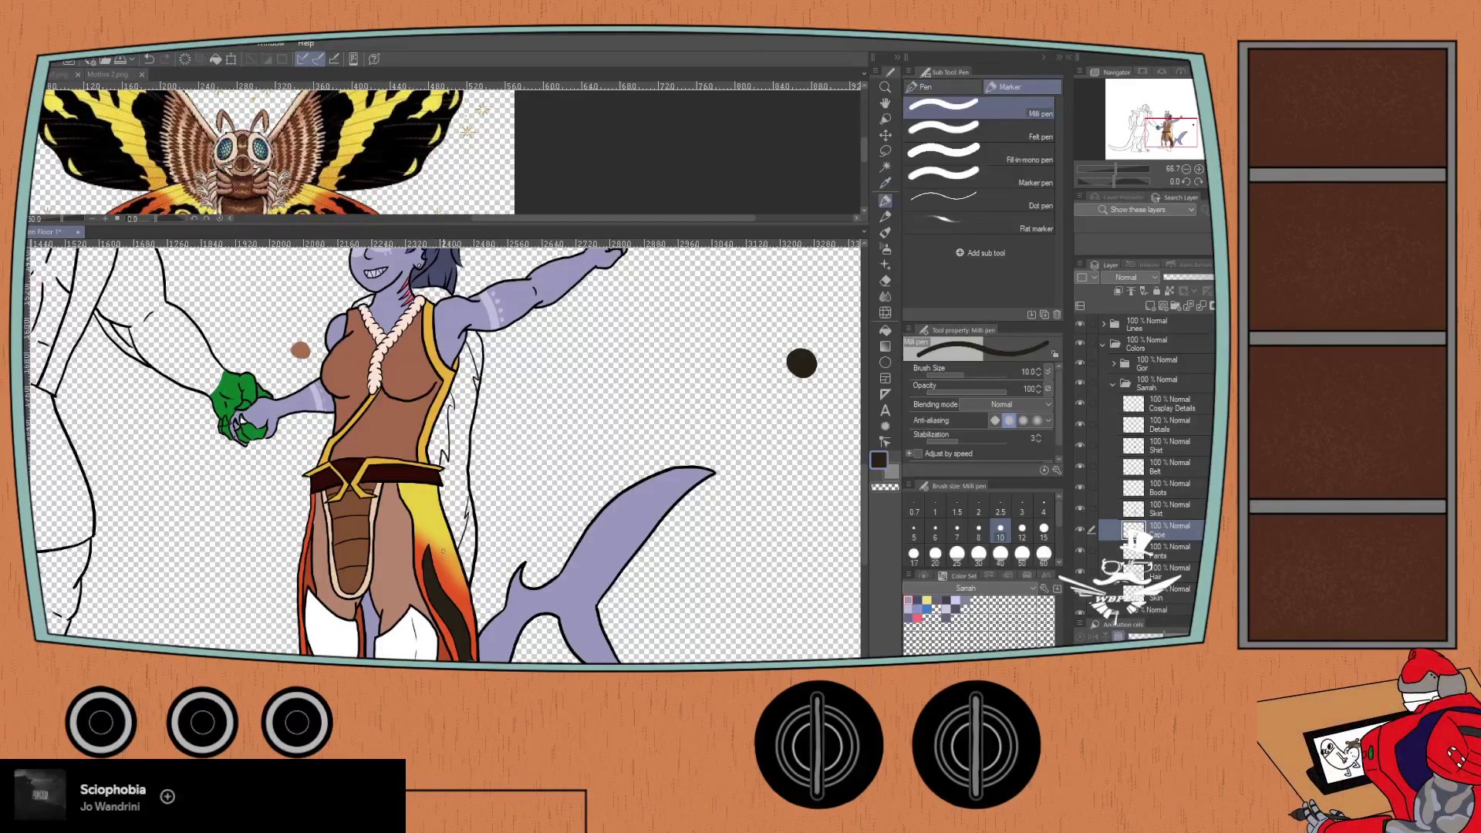
{"action": "scroll", "coordinate": [442, 392], "scroll_direction": "up", "scroll_amount": 3}
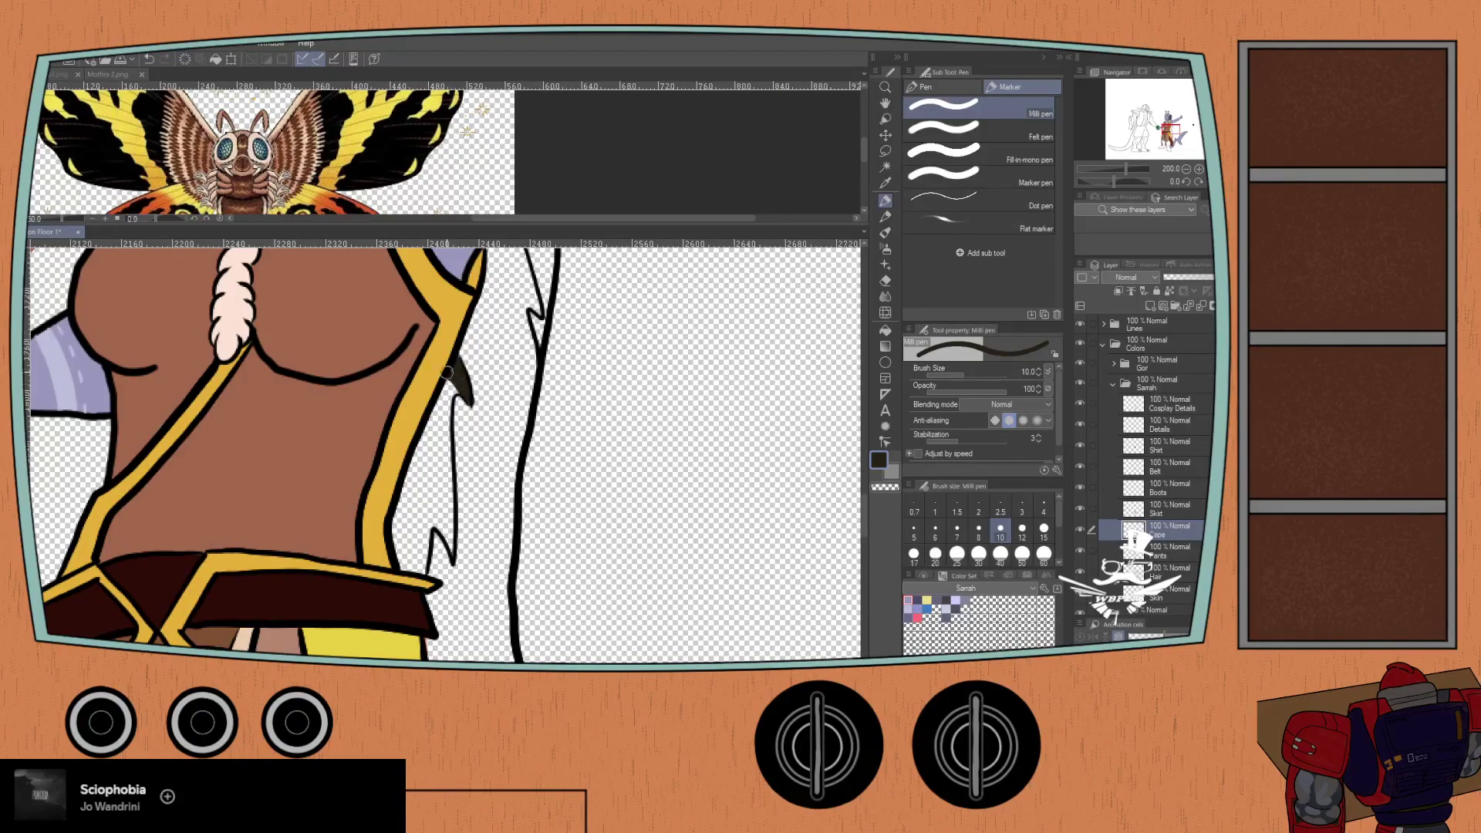
{"action": "scroll", "coordinate": [432, 415], "scroll_direction": "up", "scroll_amount": 2}
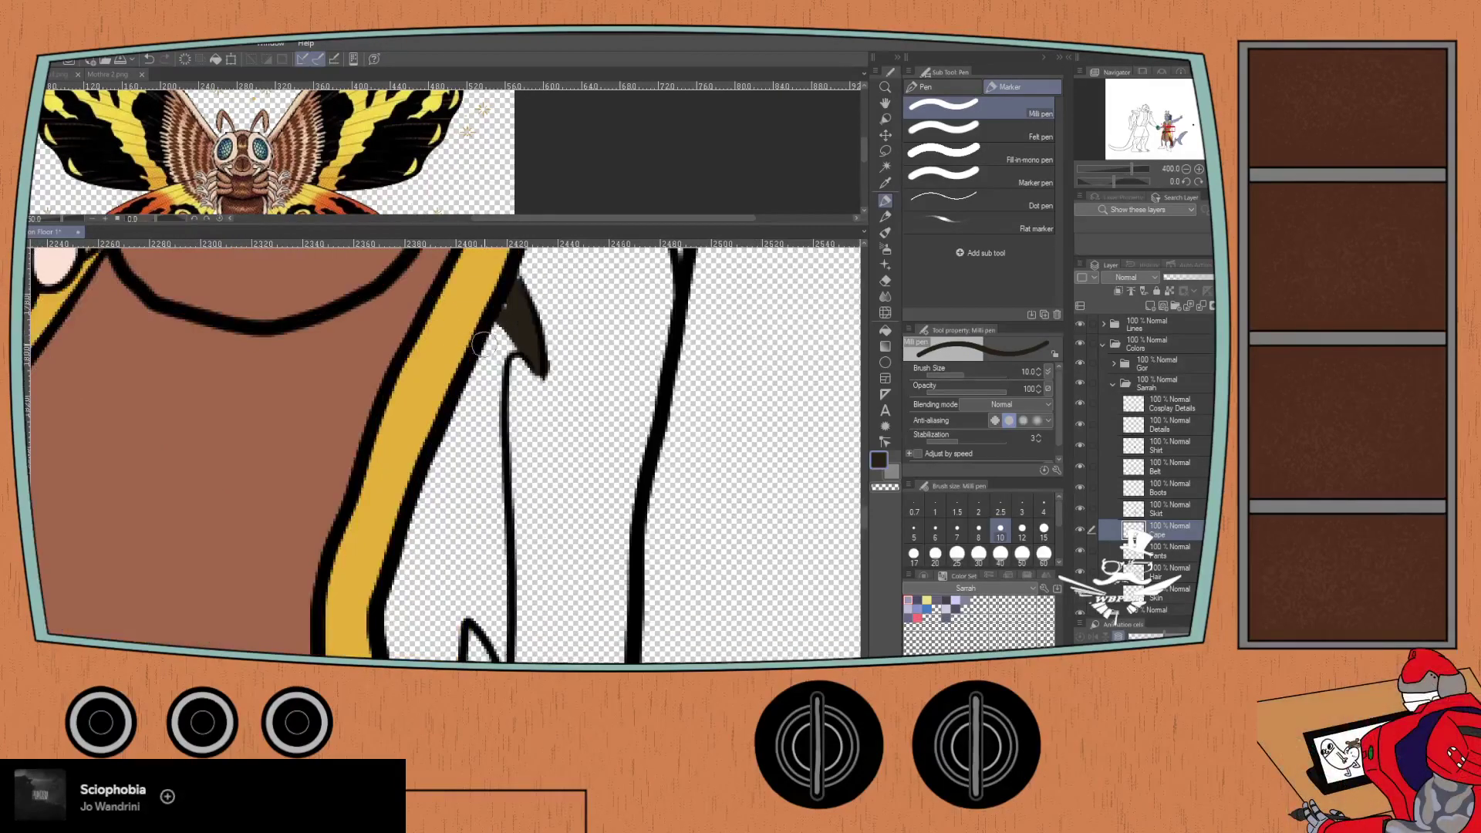
{"action": "mouse_move", "coordinate": [497, 334]}
{"action": "left_mouse_down"}
{"action": "mouse_move", "coordinate": [494, 379]}
{"action": "mouse_move", "coordinate": [486, 351]}
{"action": "mouse_move", "coordinate": [478, 363]}
{"action": "mouse_move", "coordinate": [414, 524]}
{"action": "mouse_move", "coordinate": [471, 424]}
{"action": "mouse_move", "coordinate": [483, 482]}
{"action": "mouse_move", "coordinate": [501, 356]}
{"action": "mouse_move", "coordinate": [502, 655]}
{"action": "mouse_move", "coordinate": [492, 615]}
{"action": "mouse_move", "coordinate": [495, 636]}
{"action": "mouse_move", "coordinate": [470, 608]}
{"action": "mouse_move", "coordinate": [487, 623]}
{"action": "mouse_move", "coordinate": [494, 502]}
{"action": "mouse_move", "coordinate": [447, 451]}
{"action": "mouse_move", "coordinate": [445, 478]}
{"action": "mouse_move", "coordinate": [471, 465]}
{"action": "mouse_move", "coordinate": [402, 567]}
{"action": "mouse_move", "coordinate": [479, 488]}
{"action": "mouse_move", "coordinate": [399, 582]}
{"action": "mouse_move", "coordinate": [486, 496]}
{"action": "mouse_move", "coordinate": [403, 605]}
{"action": "mouse_move", "coordinate": [459, 509]}
{"action": "mouse_move", "coordinate": [423, 546]}
{"action": "mouse_move", "coordinate": [414, 456]}
{"action": "left_mouse_up"}
{"action": "mouse_move", "coordinate": [403, 480]}
{"action": "left_mouse_down"}
{"action": "mouse_move", "coordinate": [409, 570]}
{"action": "mouse_move", "coordinate": [455, 592]}
{"action": "mouse_move", "coordinate": [466, 485]}
{"action": "mouse_move", "coordinate": [464, 532]}
{"action": "mouse_move", "coordinate": [466, 501]}
{"action": "mouse_move", "coordinate": [451, 535]}
{"action": "mouse_move", "coordinate": [444, 514]}
{"action": "mouse_move", "coordinate": [423, 570]}
{"action": "mouse_move", "coordinate": [415, 555]}
{"action": "mouse_move", "coordinate": [438, 456]}
{"action": "mouse_move", "coordinate": [457, 427]}
{"action": "mouse_move", "coordinate": [423, 529]}
{"action": "mouse_move", "coordinate": [478, 397]}
{"action": "mouse_move", "coordinate": [450, 496]}
{"action": "mouse_move", "coordinate": [487, 406]}
{"action": "mouse_move", "coordinate": [496, 436]}
{"action": "mouse_move", "coordinate": [463, 399]}
{"action": "left_mouse_up"}
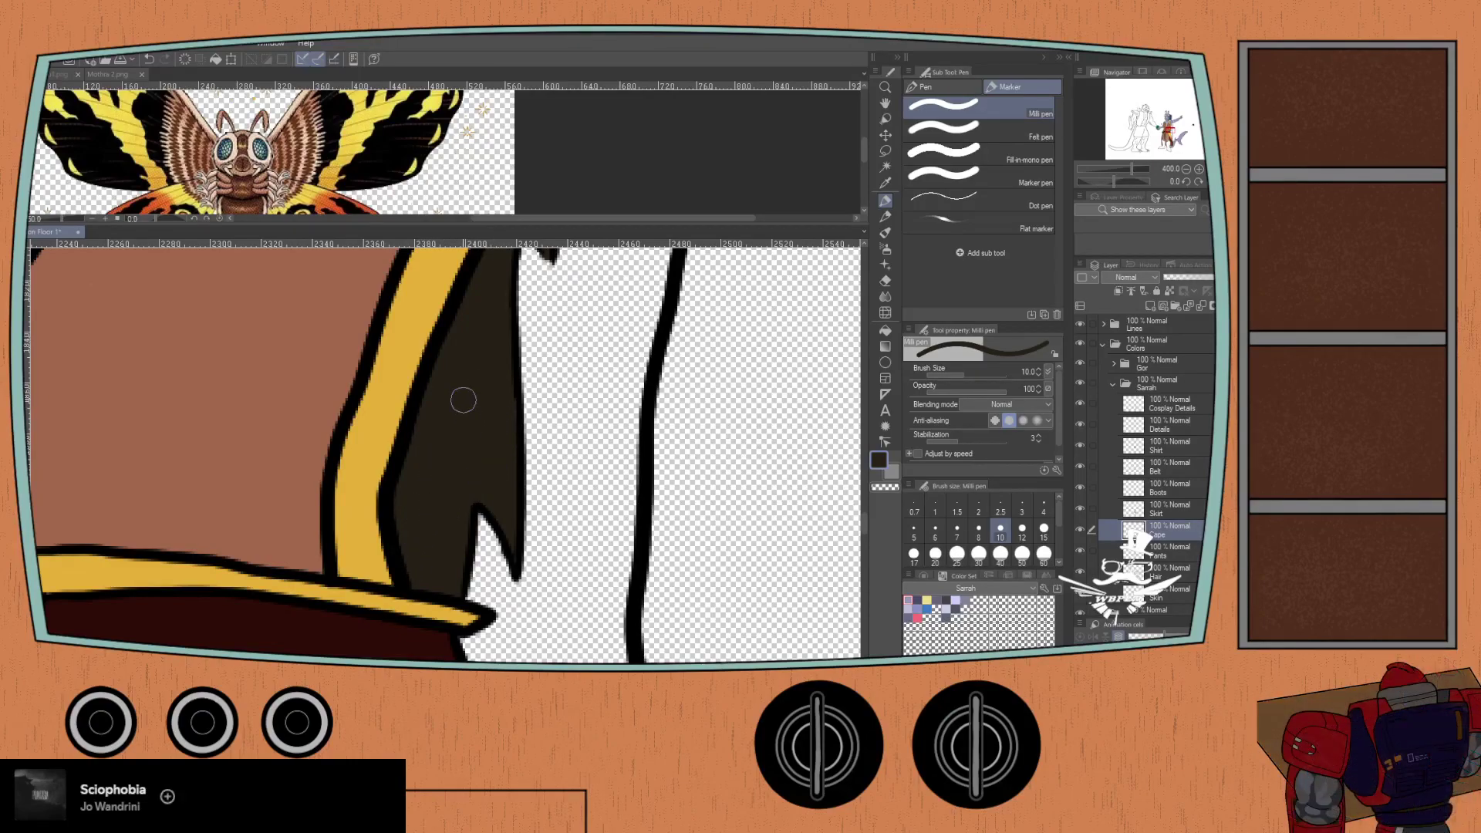
- Fill the narrow cape strip hanging below the woman's raised arm with near-black
{"action": "scroll", "coordinate": [463, 400], "scroll_direction": "down", "scroll_amount": 4}
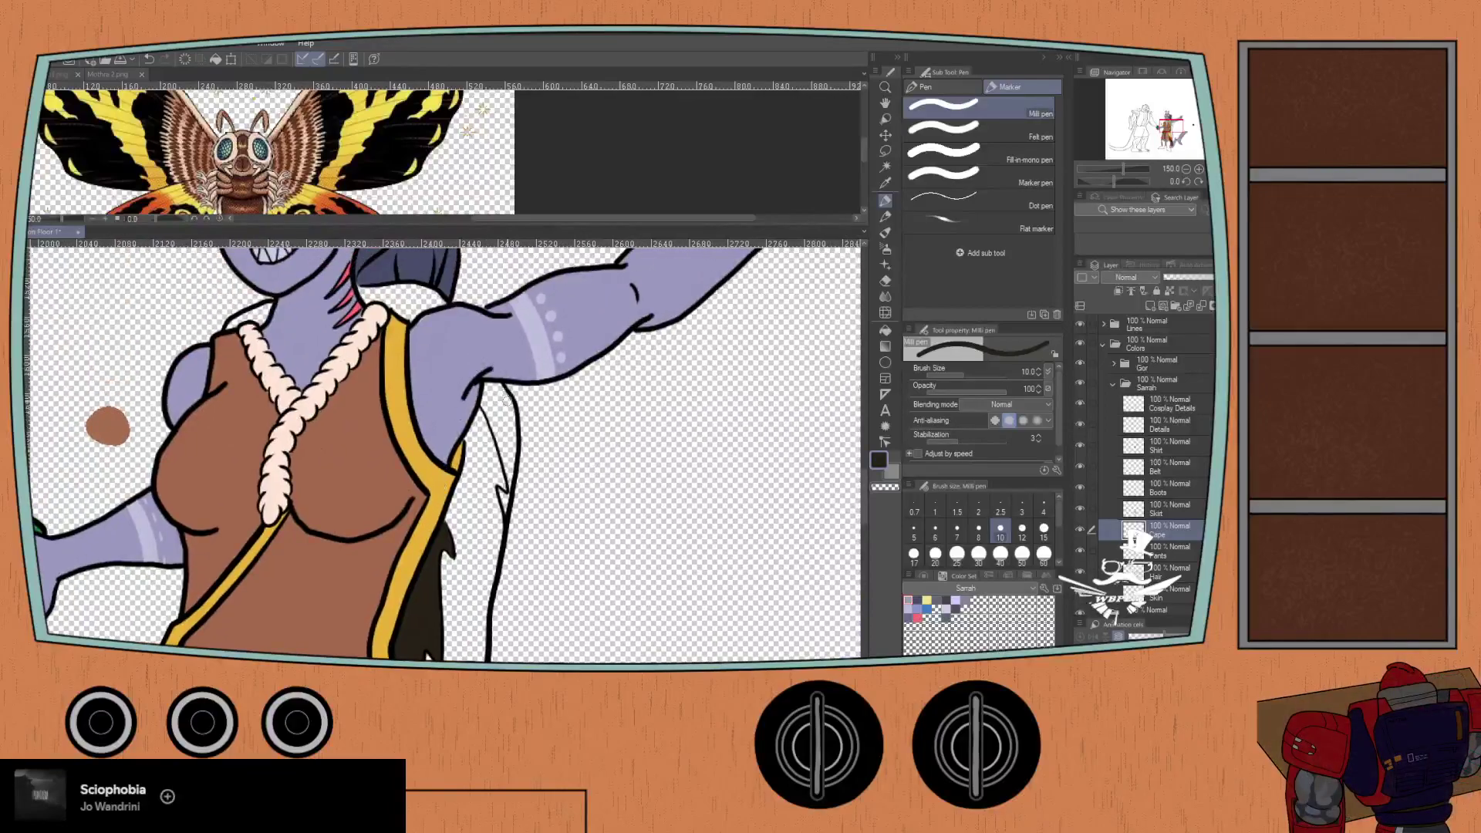
{"action": "scroll", "coordinate": [503, 397], "scroll_direction": "up", "scroll_amount": 4}
{"action": "mouse_move", "coordinate": [497, 432]}
{"action": "left_mouse_down"}
{"action": "mouse_move", "coordinate": [482, 400]}
{"action": "mouse_move", "coordinate": [507, 479]}
{"action": "mouse_move", "coordinate": [478, 389]}
{"action": "mouse_move", "coordinate": [482, 339]}
{"action": "mouse_move", "coordinate": [516, 346]}
{"action": "mouse_move", "coordinate": [549, 409]}
{"action": "mouse_move", "coordinate": [553, 551]}
{"action": "mouse_move", "coordinate": [509, 364]}
{"action": "mouse_move", "coordinate": [526, 476]}
{"action": "mouse_move", "coordinate": [482, 333]}
{"action": "left_mouse_up"}
{"action": "mouse_move", "coordinate": [482, 356]}
{"action": "left_mouse_down"}
{"action": "mouse_move", "coordinate": [509, 440]}
{"action": "mouse_move", "coordinate": [588, 512]}
{"action": "mouse_move", "coordinate": [662, 631]}
{"action": "left_mouse_up"}
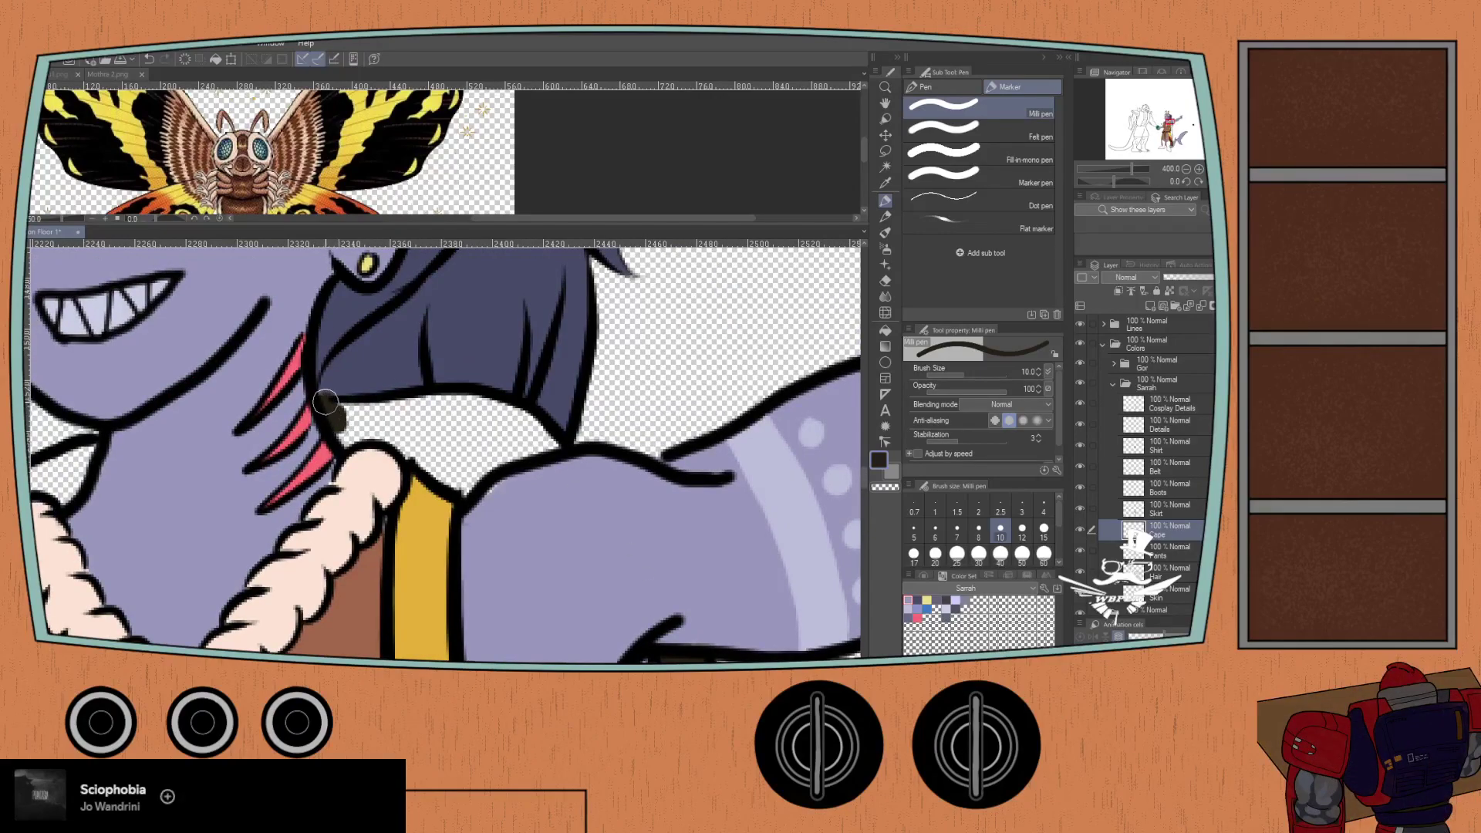
- Fill the cape collar behind her neck, between the ponytail and the shoulder, with near-black
{"action": "mouse_move", "coordinate": [325, 402]}
{"action": "left_mouse_down"}
{"action": "mouse_move", "coordinate": [345, 442]}
{"action": "mouse_move", "coordinate": [408, 448]}
{"action": "mouse_move", "coordinate": [394, 438]}
{"action": "mouse_move", "coordinate": [464, 488]}
{"action": "mouse_move", "coordinate": [549, 444]}
{"action": "mouse_move", "coordinate": [487, 401]}
{"action": "mouse_move", "coordinate": [329, 413]}
{"action": "mouse_move", "coordinate": [458, 465]}
{"action": "mouse_move", "coordinate": [526, 437]}
{"action": "mouse_move", "coordinate": [479, 414]}
{"action": "mouse_move", "coordinate": [387, 423]}
{"action": "mouse_move", "coordinate": [450, 419]}
{"action": "mouse_move", "coordinate": [488, 429]}
{"action": "mouse_move", "coordinate": [418, 433]}
{"action": "mouse_move", "coordinate": [484, 438]}
{"action": "left_mouse_up"}
{"action": "key", "text": "ctrl+z"}
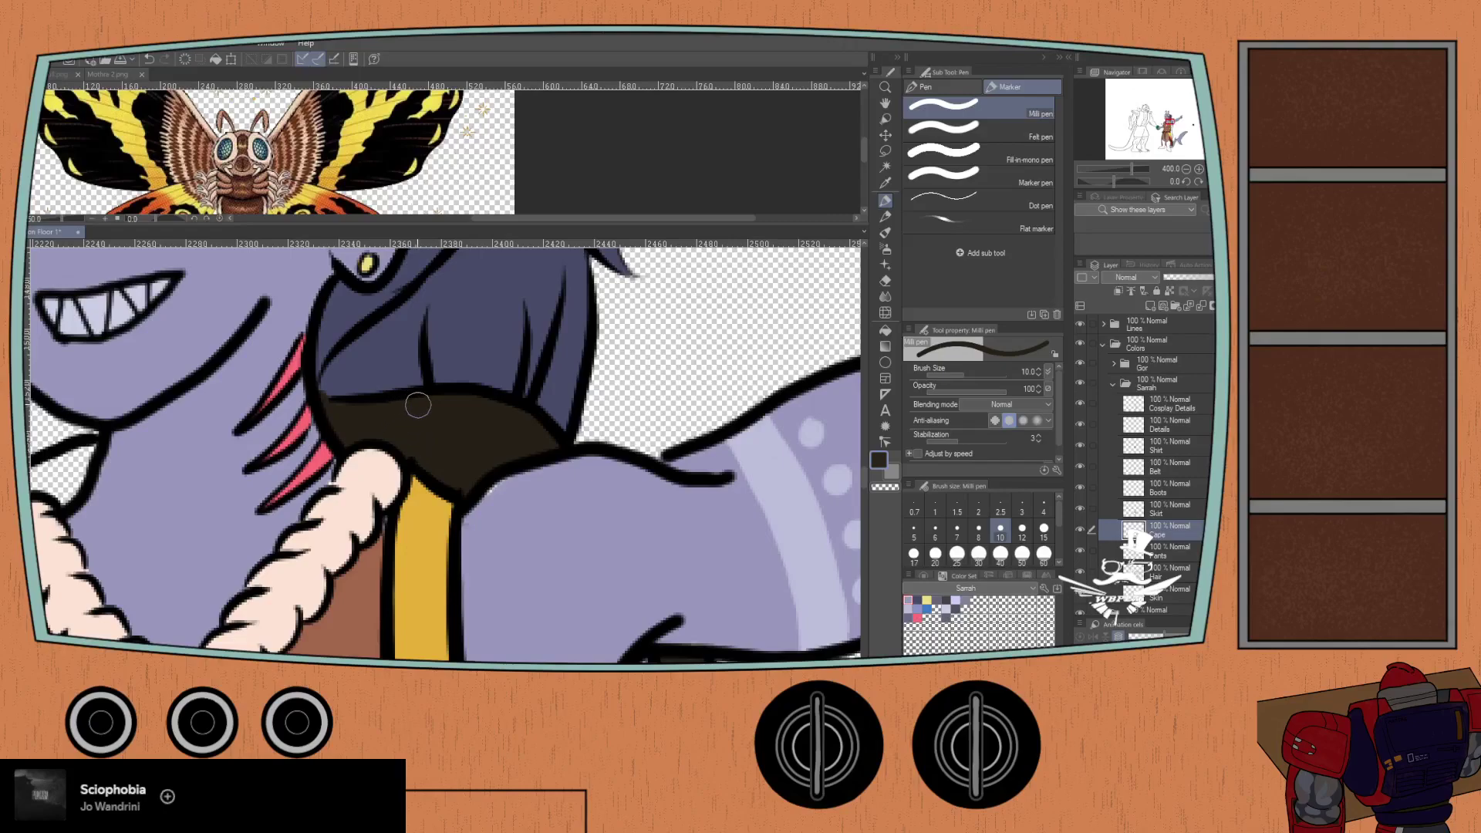
{"action": "left_click", "coordinate": [1150, 596]}
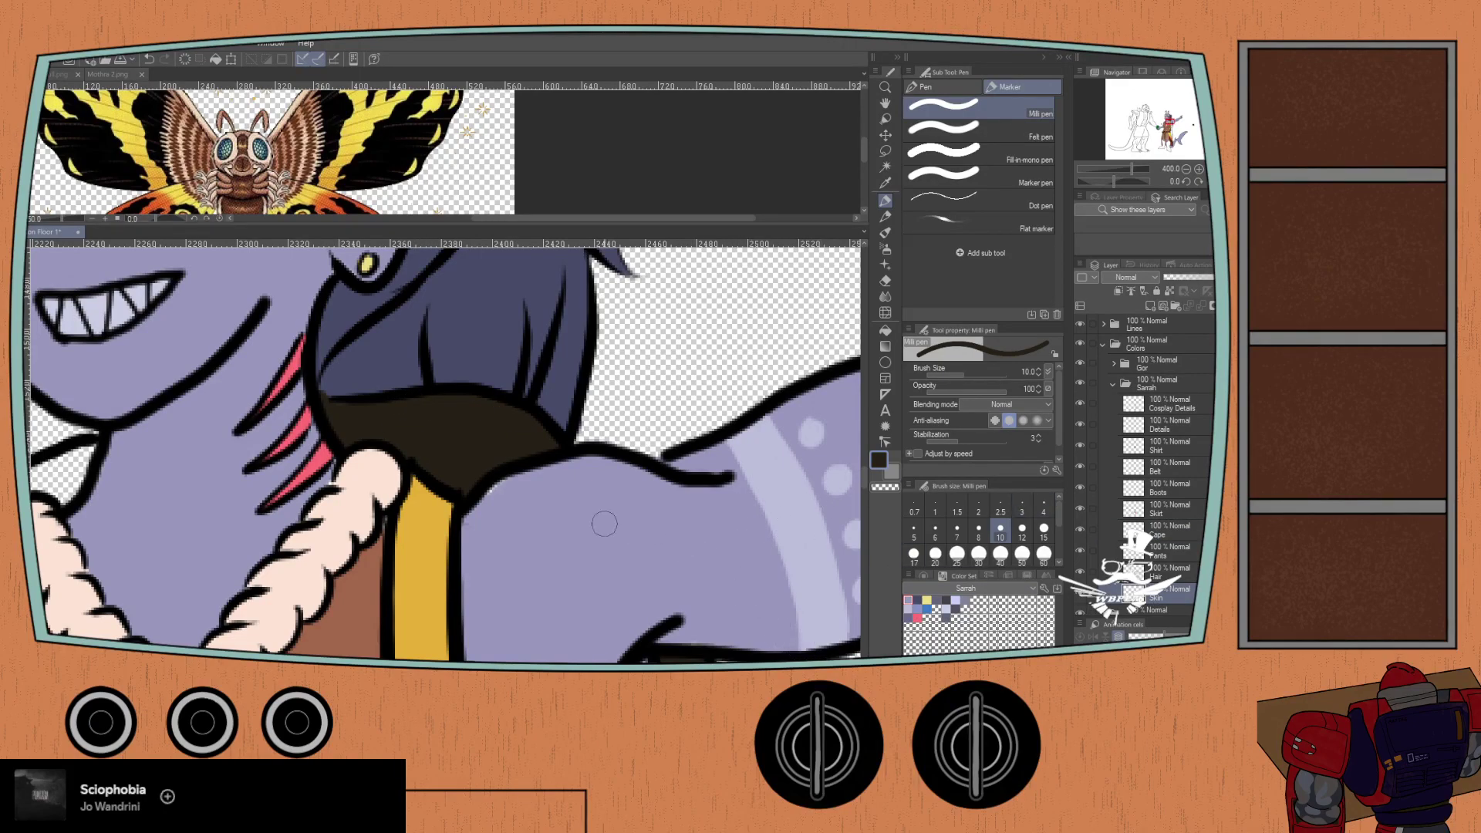
{"action": "left_click", "coordinate": [909, 600]}
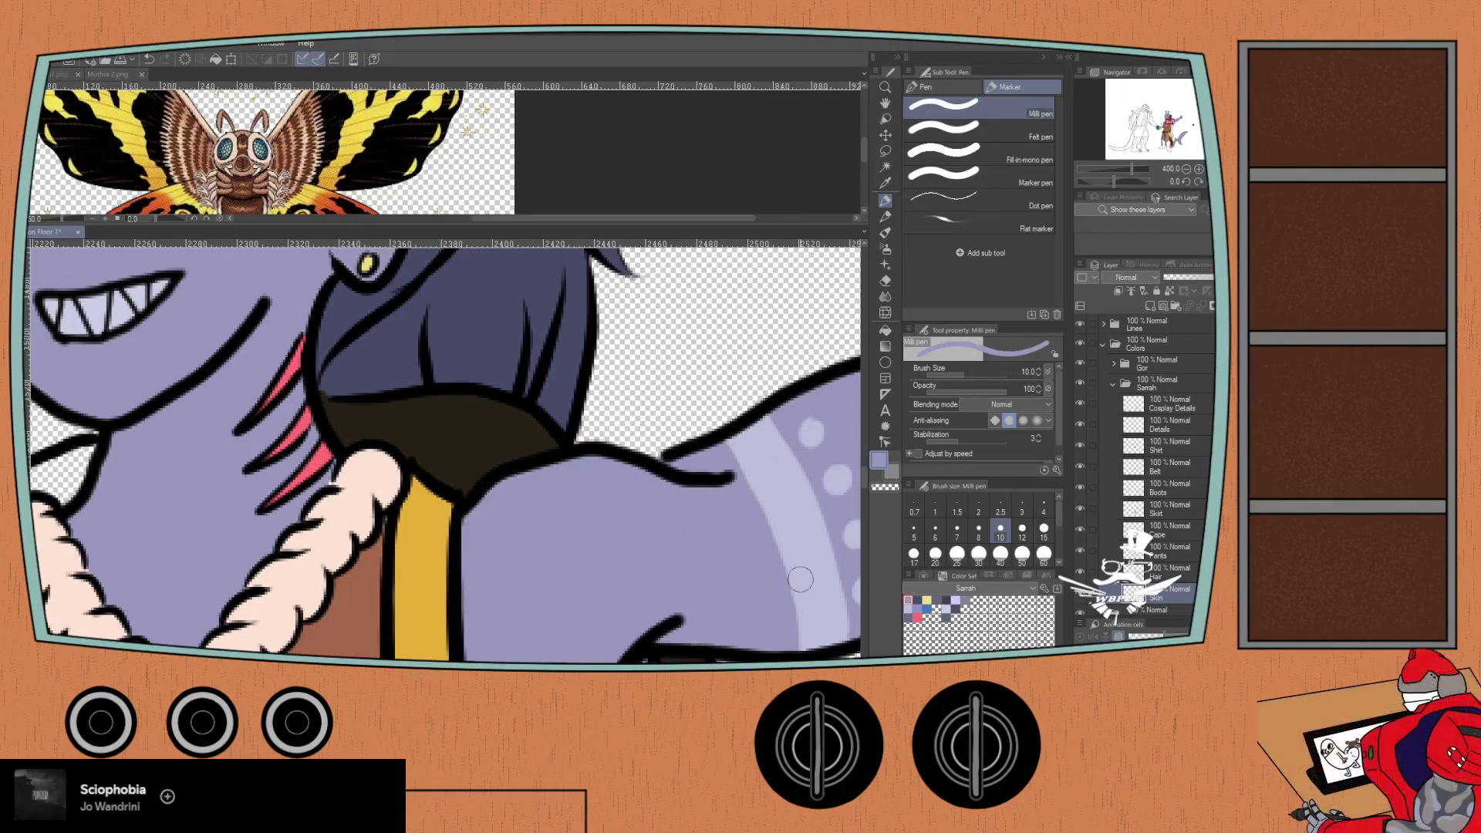
{"action": "left_click", "coordinate": [1158, 534]}
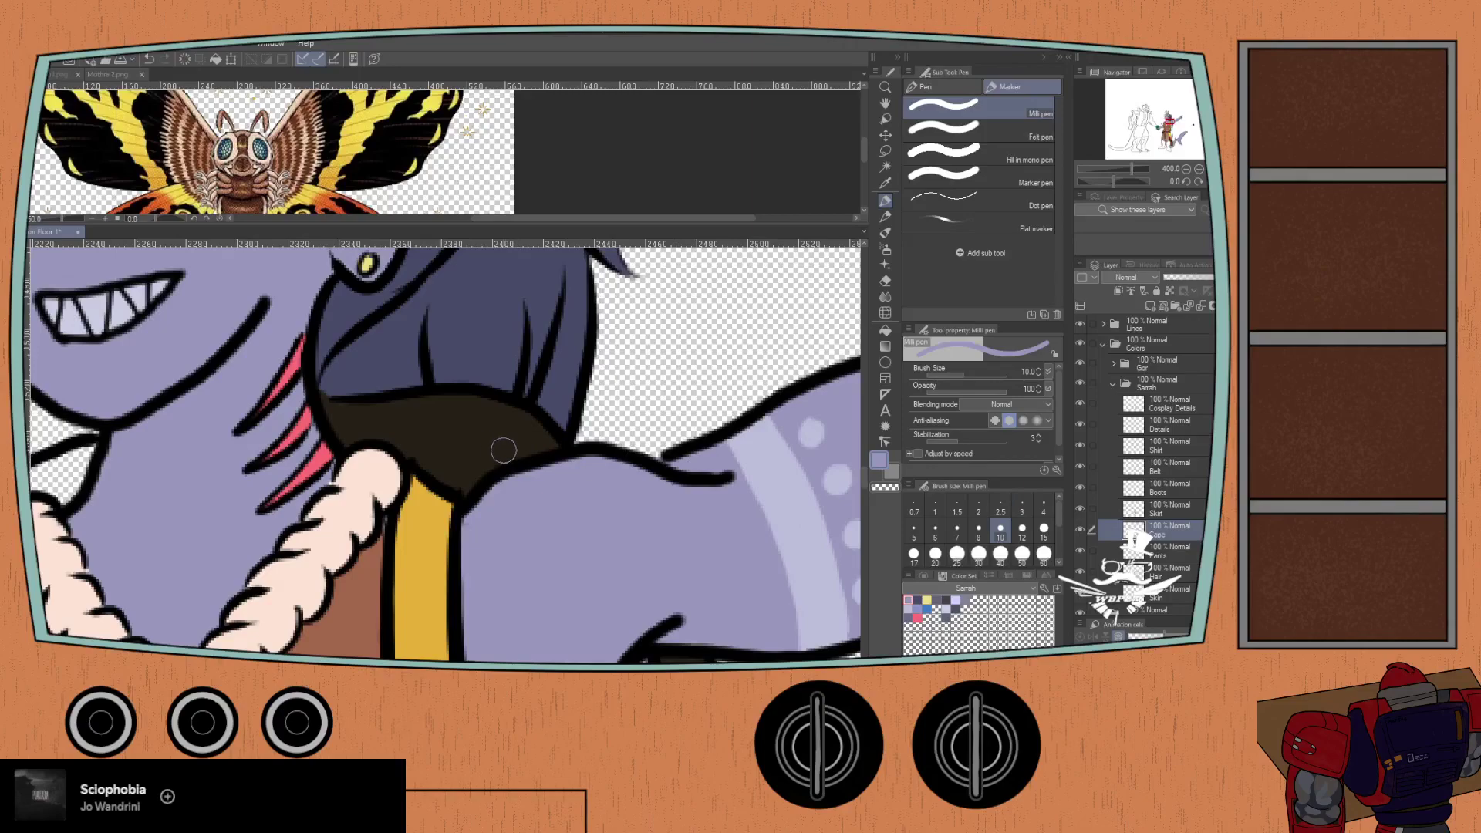
{"action": "key", "text": "i"}
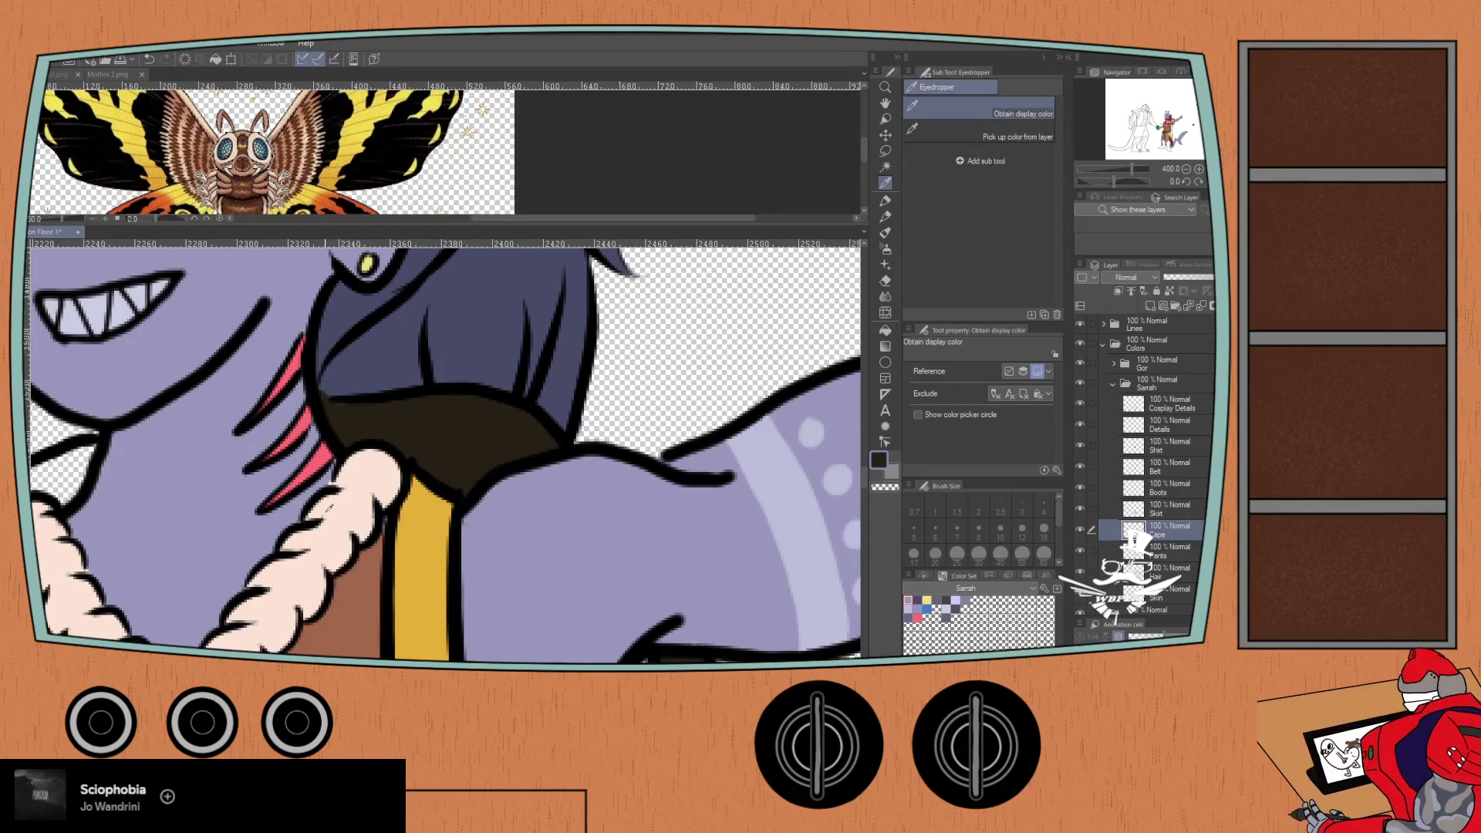
- Fill the remaining notched tip of the cape strip under the raised arm with near-black
{"action": "scroll", "coordinate": [329, 509], "scroll_direction": "down", "scroll_amount": 4}
{"action": "left_click_drag", "start_coordinate": [287, 522], "coordinate": [376, 358]}
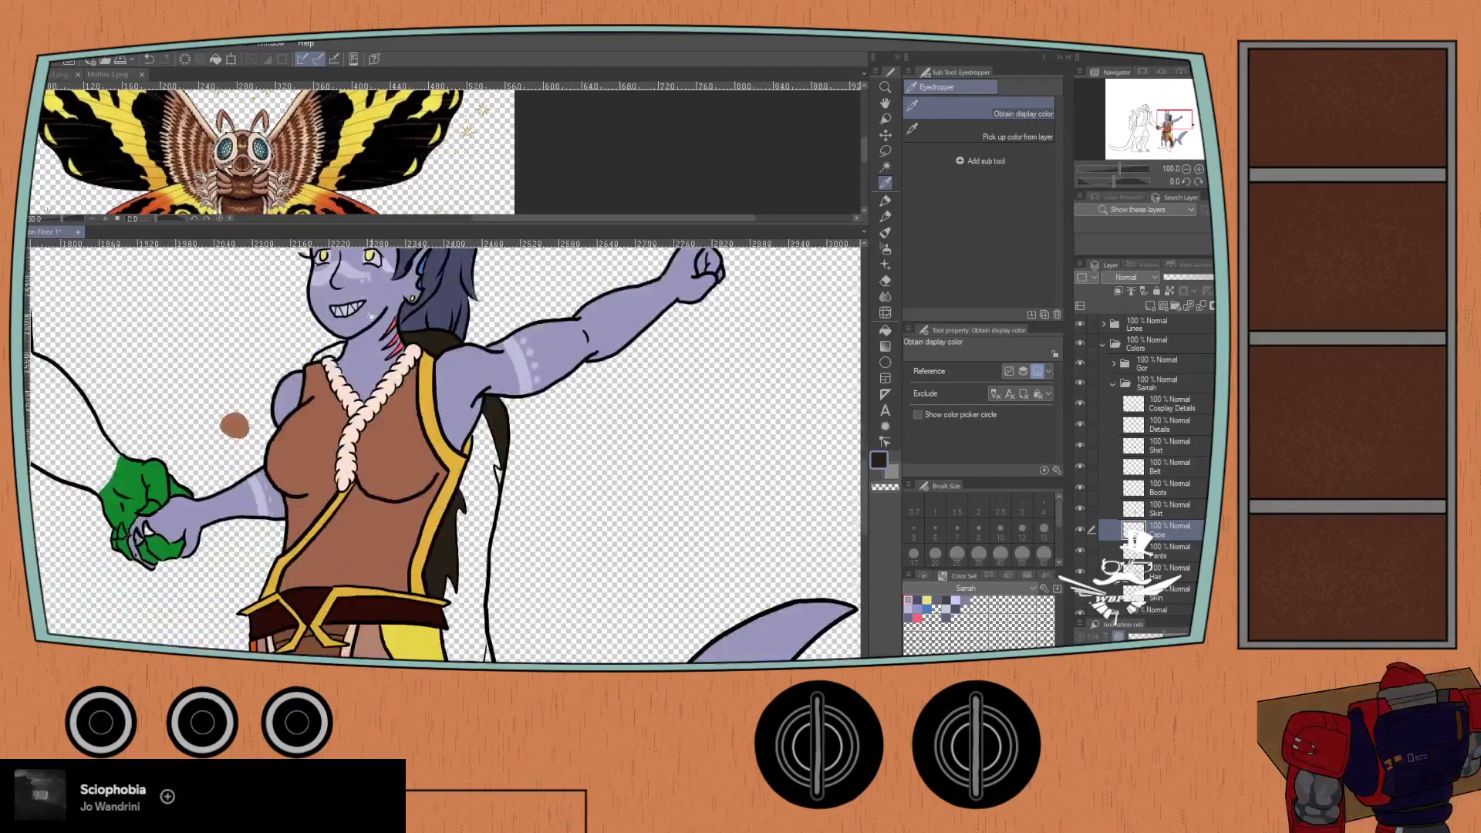
{"action": "scroll", "coordinate": [494, 469], "scroll_direction": "up", "scroll_amount": 1}
{"action": "key", "text": "p"}
{"action": "scroll", "coordinate": [496, 463], "scroll_direction": "up", "scroll_amount": 1}
{"action": "scroll", "coordinate": [497, 459], "scroll_direction": "up", "scroll_amount": 2}
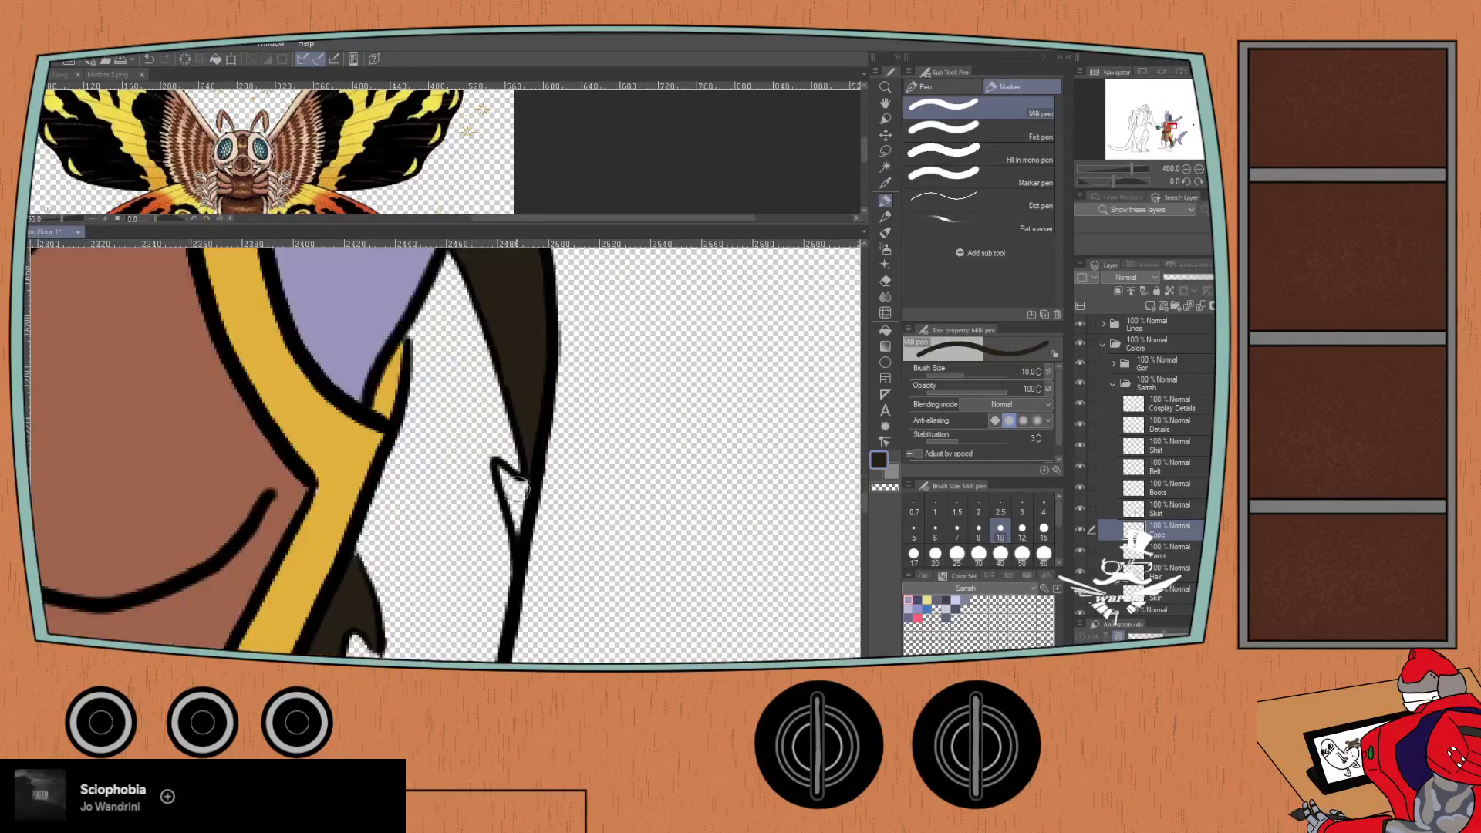
{"action": "left_click_drag", "start_coordinate": [509, 485], "coordinate": [521, 477]}
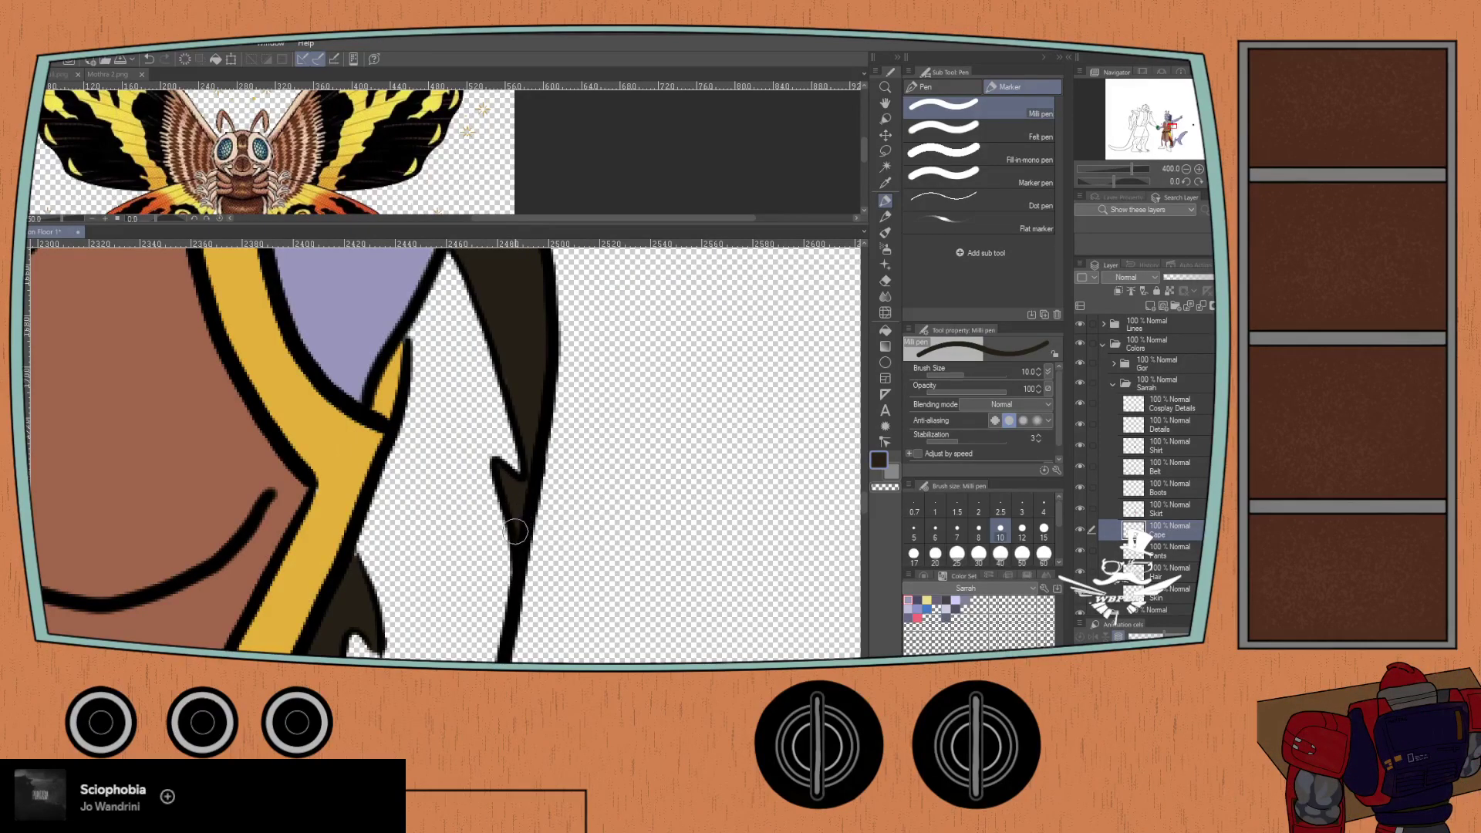
- Paint near-black inside the upper part of the jagged cape strip below the belt, beside the skirt
{"action": "scroll", "coordinate": [509, 557], "scroll_direction": "down", "scroll_amount": 3}
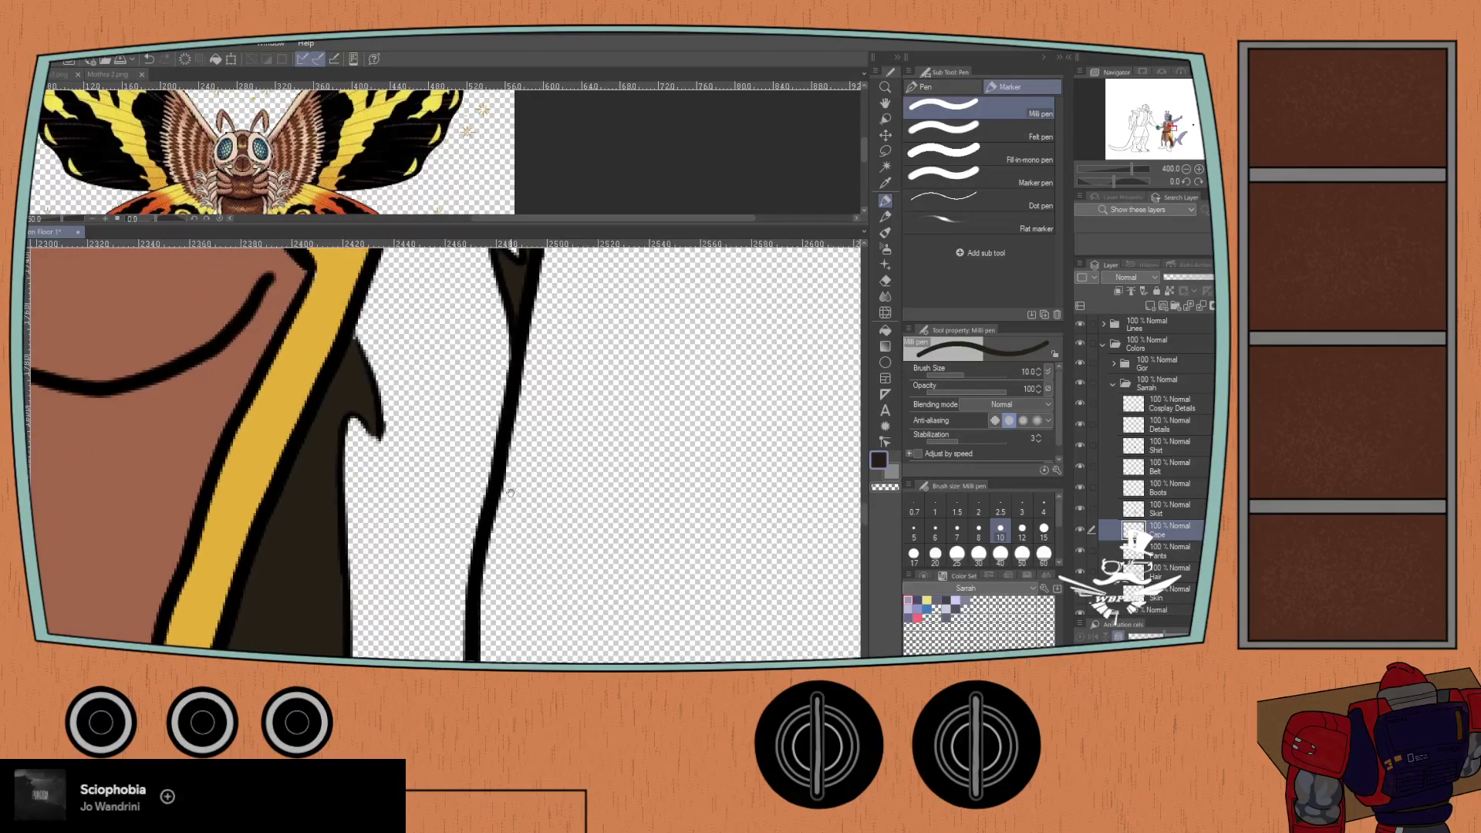
{"action": "left_click_drag", "start_coordinate": [512, 526], "coordinate": [509, 495]}
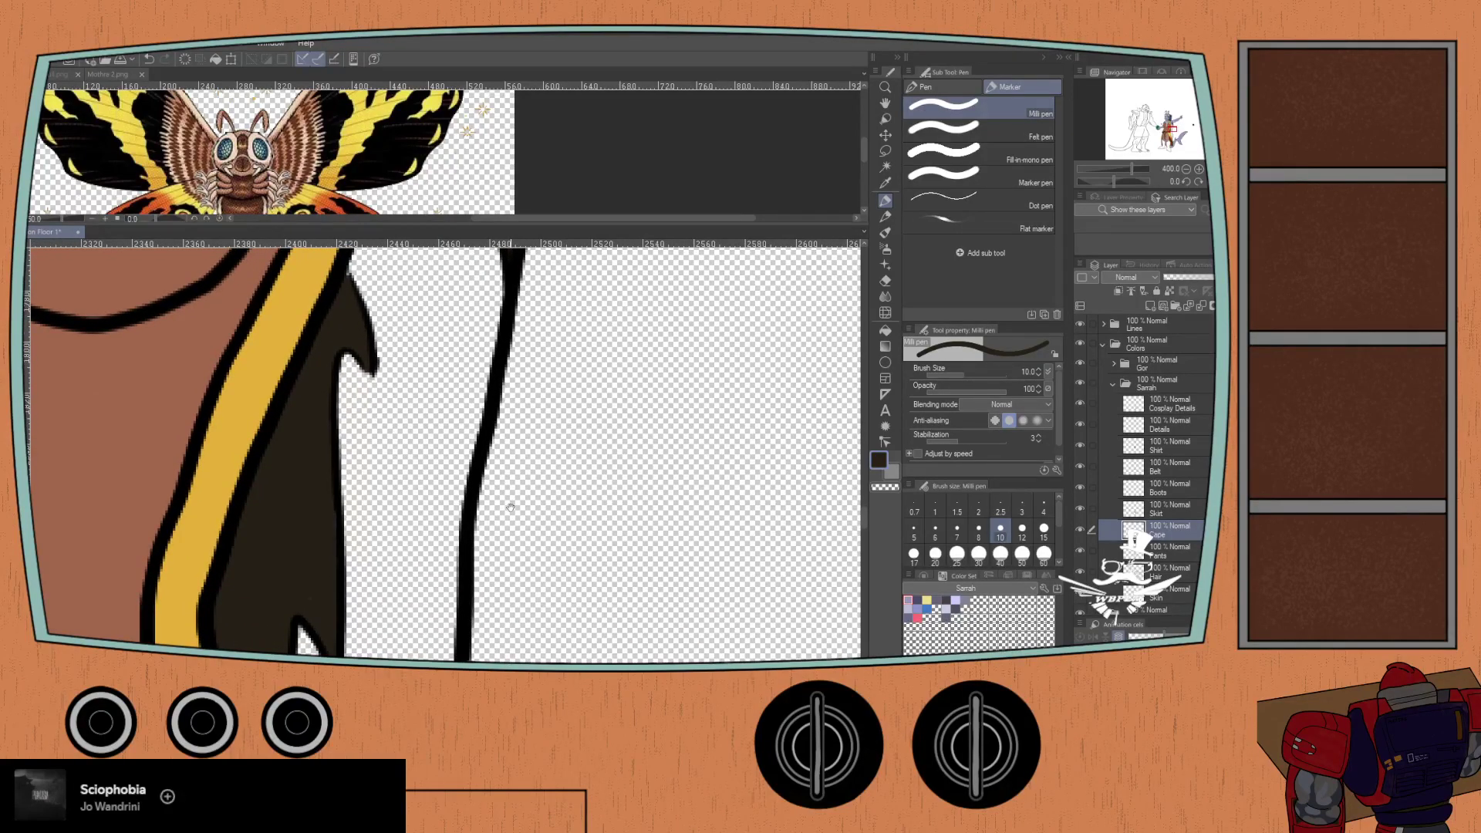
{"action": "scroll", "coordinate": [476, 545], "scroll_direction": "down", "scroll_amount": 4}
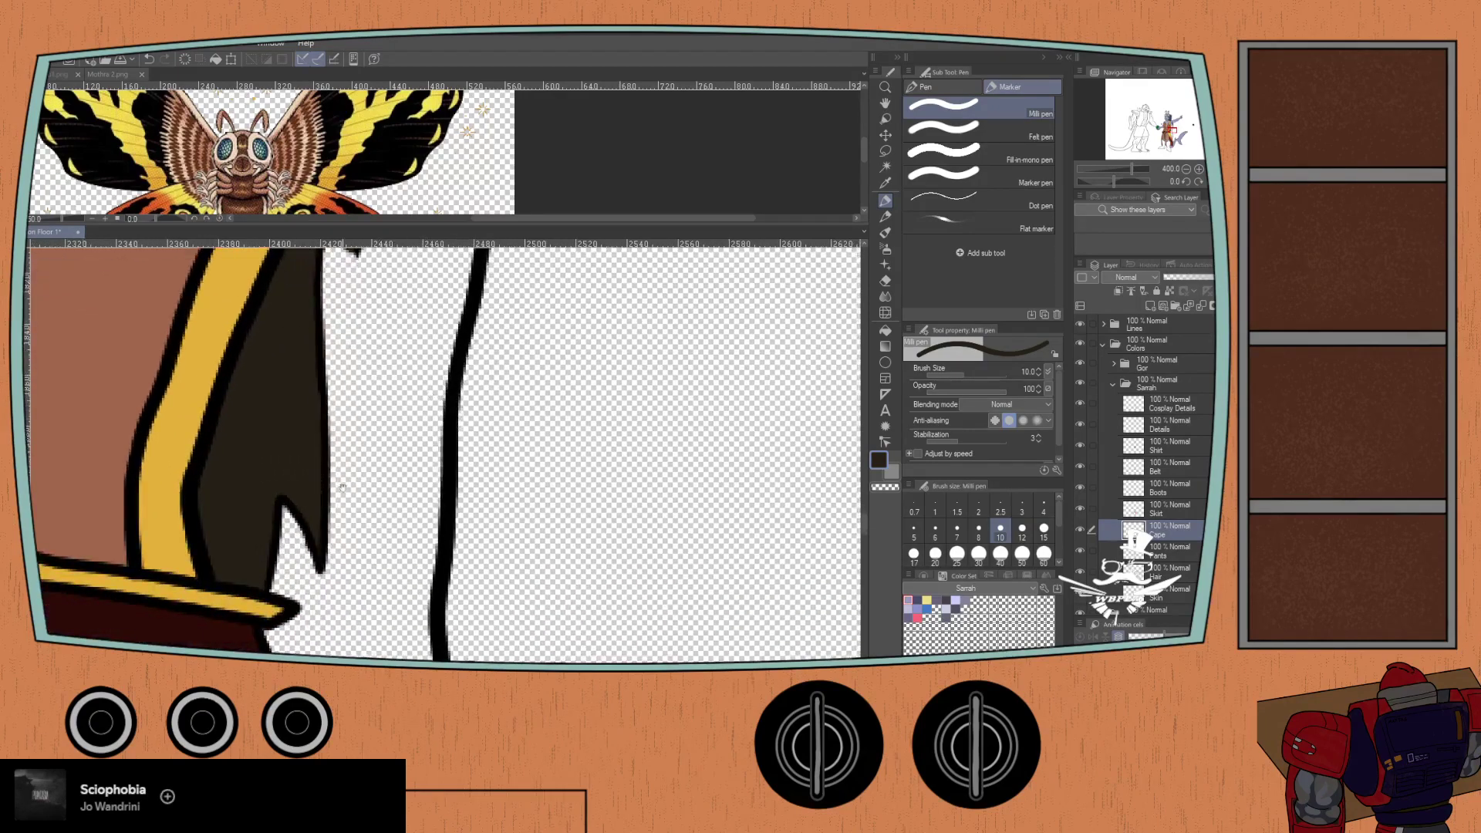
{"action": "scroll", "coordinate": [295, 543], "scroll_direction": "up", "scroll_amount": 4}
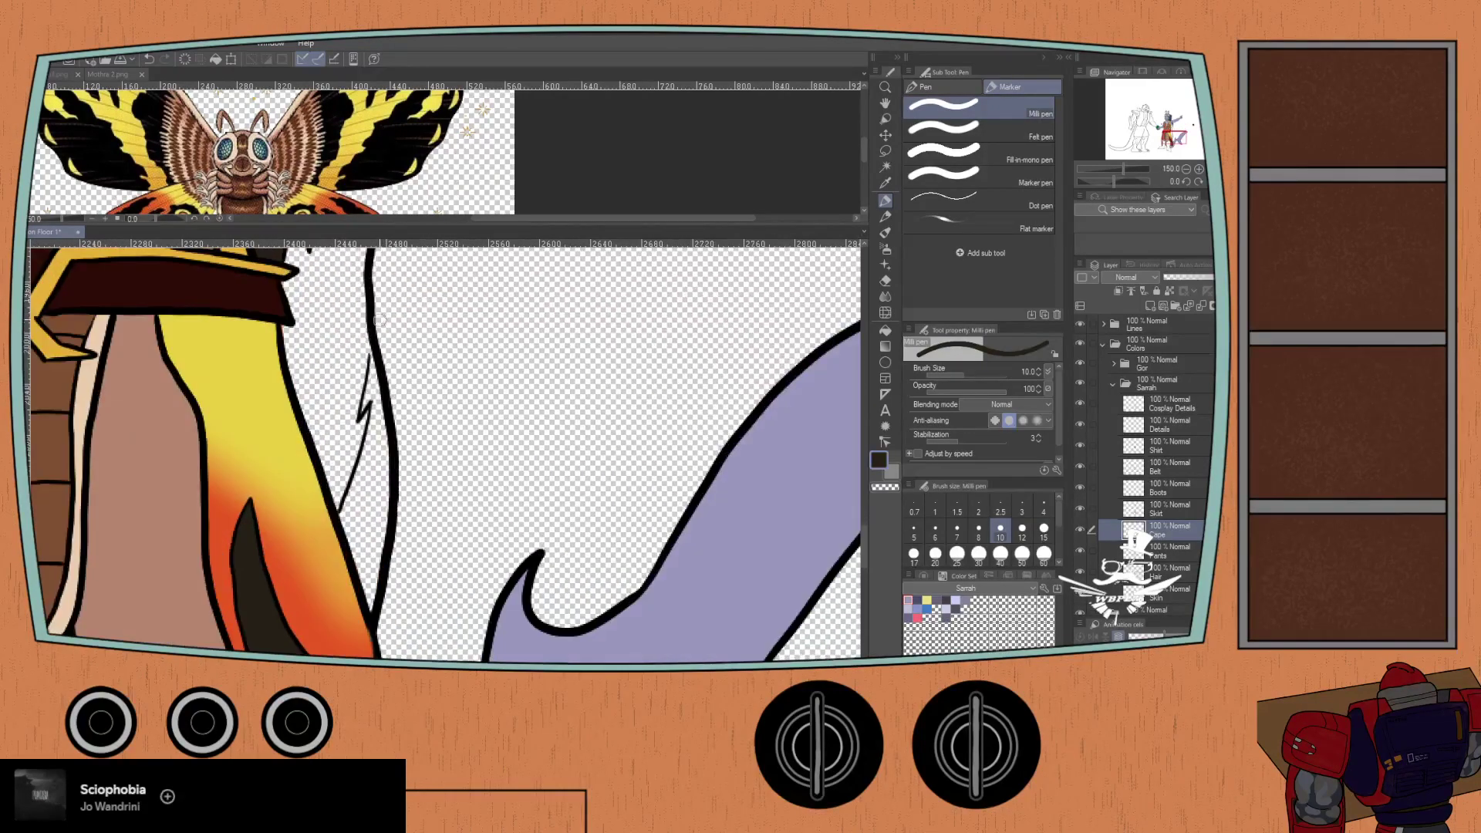
{"action": "mouse_move", "coordinate": [362, 391]}
{"action": "left_mouse_down"}
{"action": "mouse_move", "coordinate": [343, 494]}
{"action": "mouse_move", "coordinate": [367, 453]}
{"action": "mouse_move", "coordinate": [372, 505]}
{"action": "mouse_move", "coordinate": [397, 350]}
{"action": "mouse_move", "coordinate": [372, 458]}
{"action": "mouse_move", "coordinate": [398, 362]}
{"action": "mouse_move", "coordinate": [388, 442]}
{"action": "mouse_move", "coordinate": [415, 374]}
{"action": "mouse_move", "coordinate": [423, 457]}
{"action": "mouse_move", "coordinate": [374, 490]}
{"action": "mouse_move", "coordinate": [396, 418]}
{"action": "mouse_move", "coordinate": [397, 478]}
{"action": "mouse_move", "coordinate": [405, 394]}
{"action": "mouse_move", "coordinate": [364, 526]}
{"action": "left_mouse_up"}
- Undo the last strokes on the cape strip beside the skirt and redo them
{"action": "key", "text": "ctrl+z"}
{"action": "key", "text": "ctrl+z"}
{"action": "key", "text": "ctrl+z"}
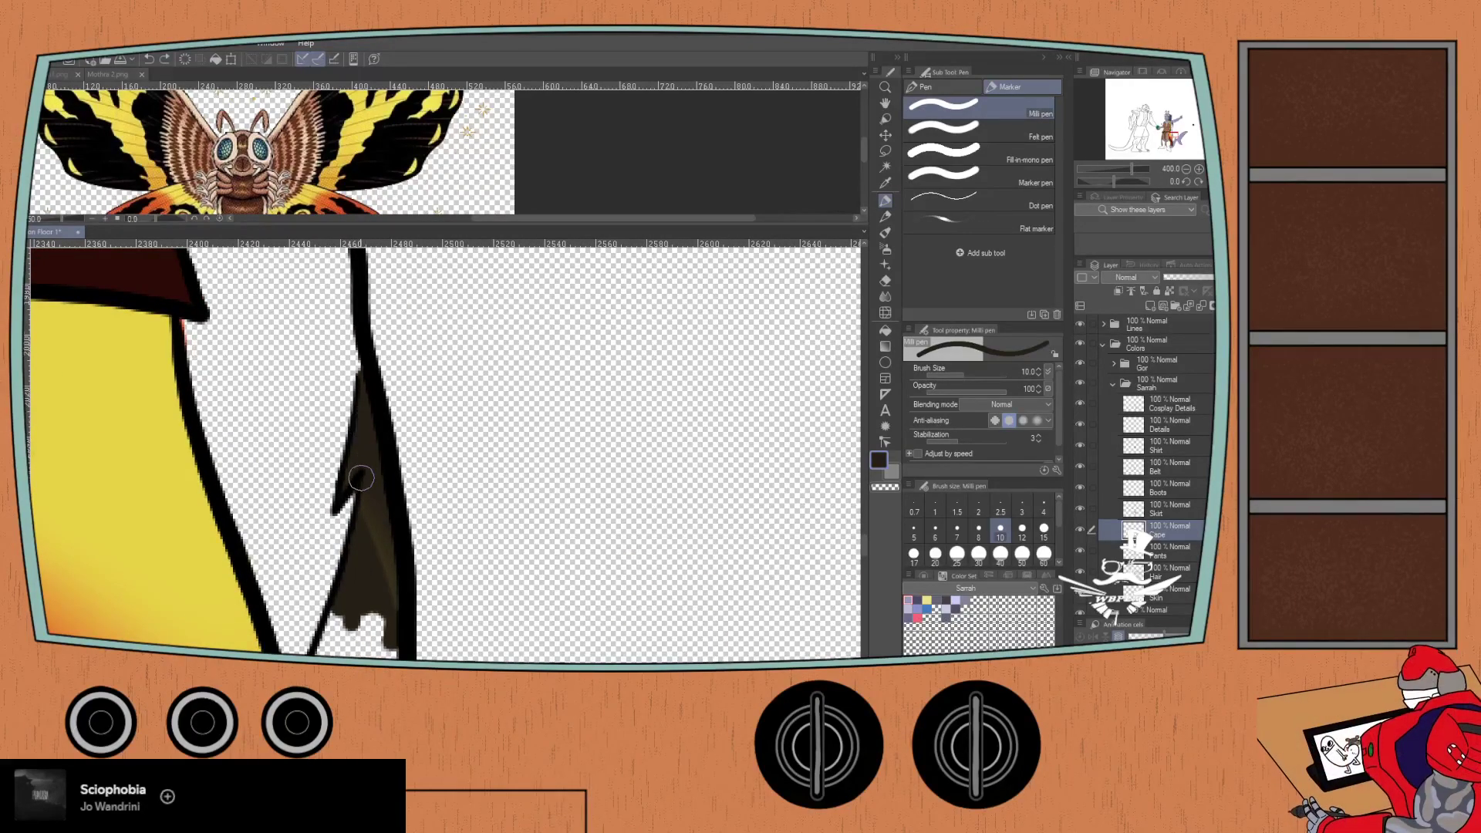
{"action": "key", "text": "ctrl+z"}
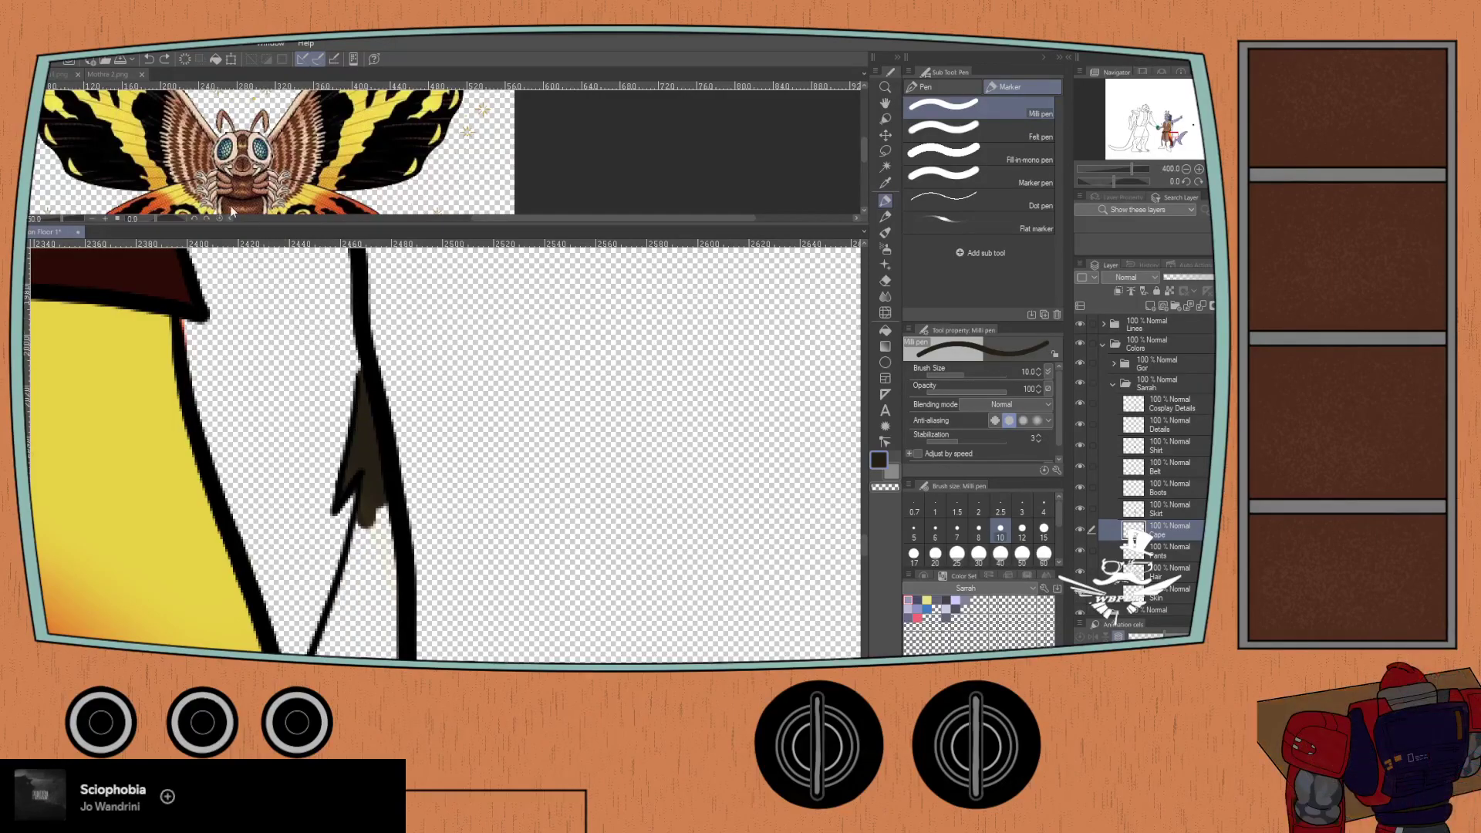
{"action": "left_click", "coordinate": [164, 59]}
{"action": "left_click", "coordinate": [164, 59]}
{"action": "left_click", "coordinate": [165, 59]}
{"action": "left_click", "coordinate": [165, 59]}
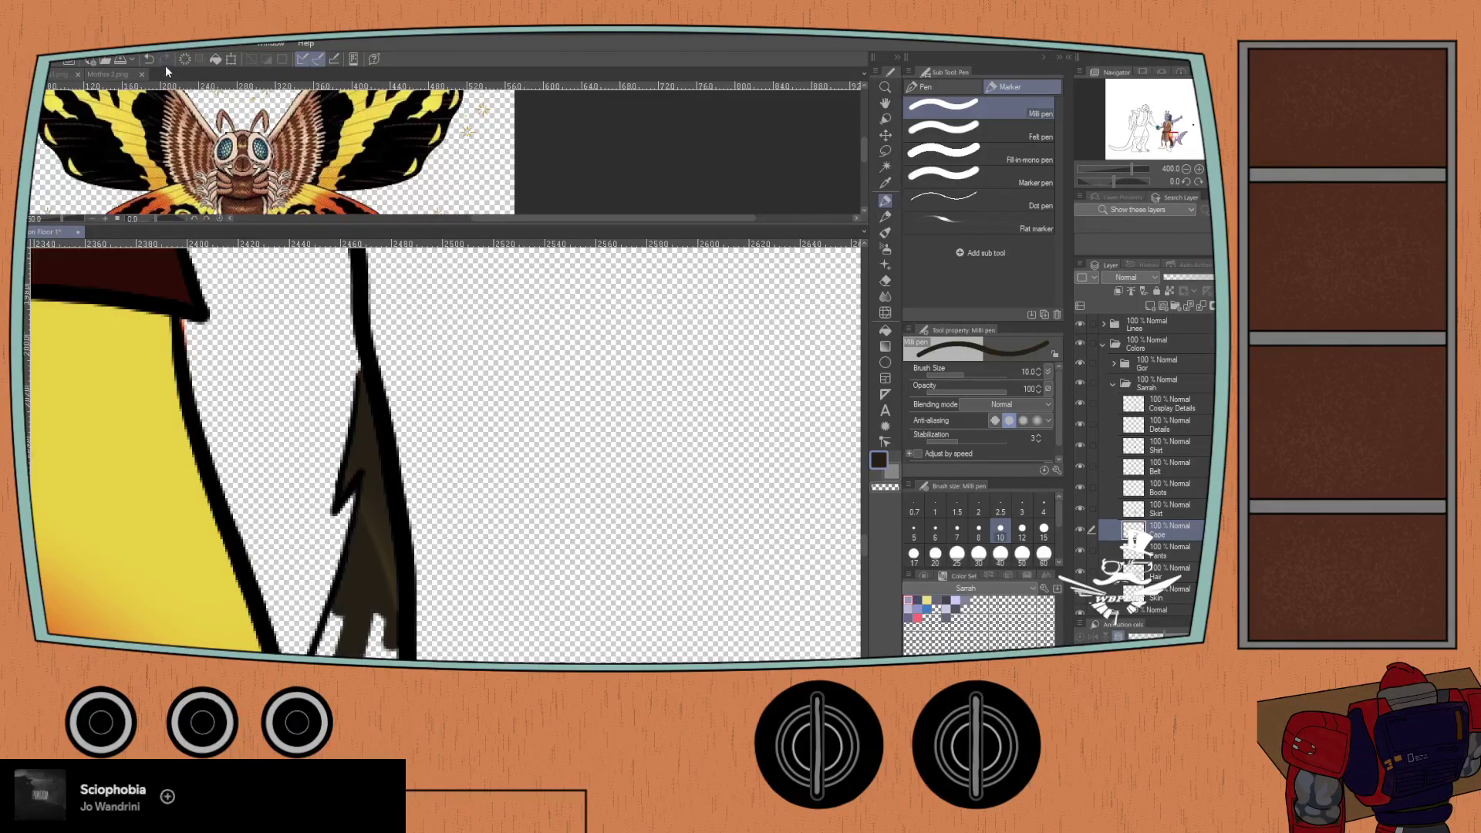
- Extend the near-black fill down the cape strip to where it meets the flame-colored skirt, and inspect its jagged notch
{"action": "left_click_drag", "start_coordinate": [364, 485], "coordinate": [390, 282]}
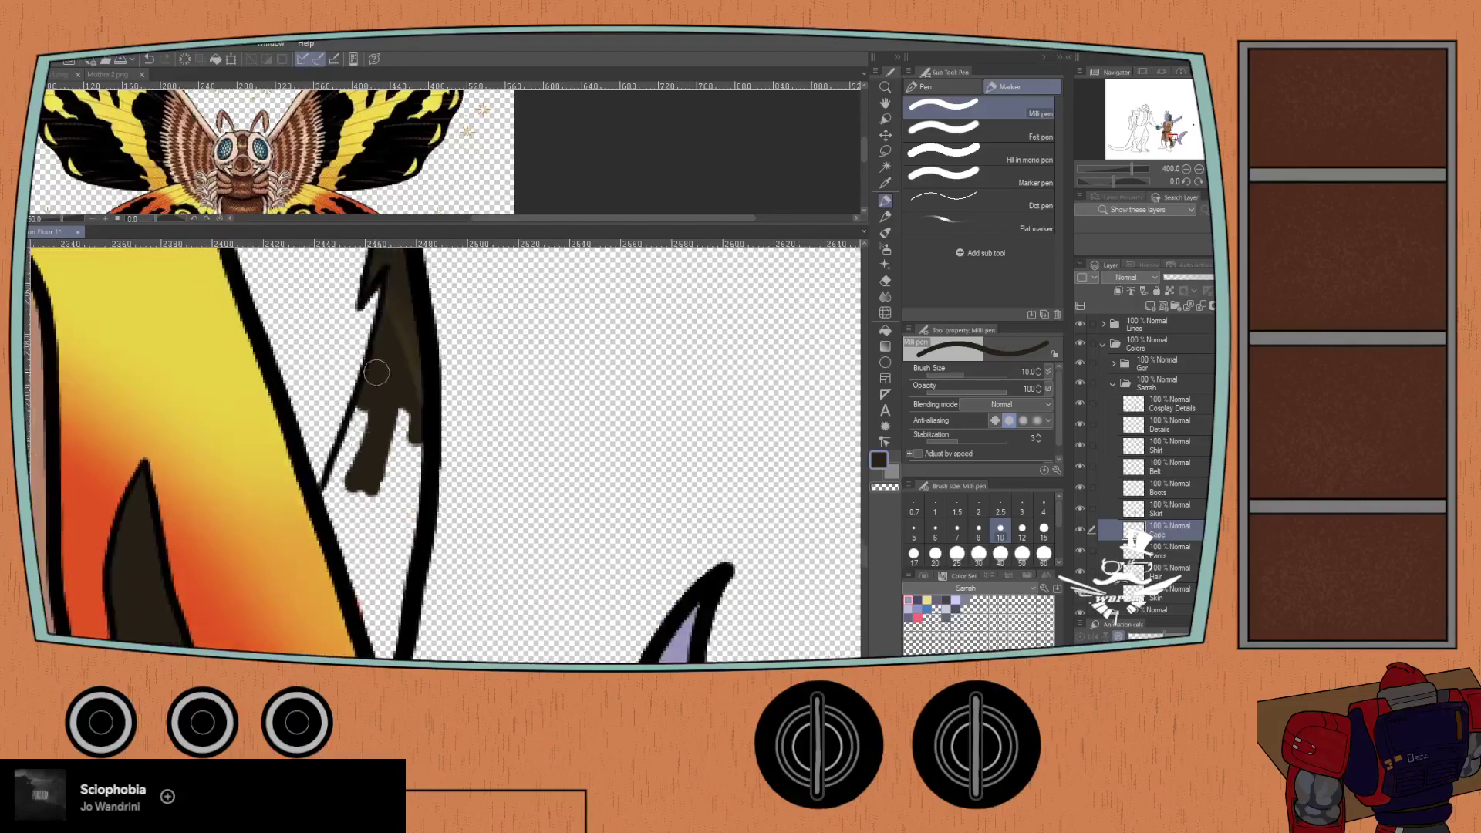
{"action": "mouse_move", "coordinate": [377, 372]}
{"action": "left_mouse_down"}
{"action": "mouse_move", "coordinate": [347, 476]}
{"action": "mouse_move", "coordinate": [385, 451]}
{"action": "mouse_move", "coordinate": [411, 563]}
{"action": "mouse_move", "coordinate": [404, 540]}
{"action": "left_mouse_up"}
{"action": "mouse_move", "coordinate": [381, 413]}
{"action": "left_mouse_down"}
{"action": "mouse_move", "coordinate": [389, 609]}
{"action": "mouse_move", "coordinate": [405, 399]}
{"action": "mouse_move", "coordinate": [371, 416]}
{"action": "mouse_move", "coordinate": [351, 494]}
{"action": "mouse_move", "coordinate": [428, 586]}
{"action": "mouse_move", "coordinate": [423, 565]}
{"action": "mouse_move", "coordinate": [408, 644]}
{"action": "mouse_move", "coordinate": [389, 628]}
{"action": "mouse_move", "coordinate": [395, 640]}
{"action": "mouse_move", "coordinate": [356, 474]}
{"action": "mouse_move", "coordinate": [350, 492]}
{"action": "mouse_move", "coordinate": [403, 590]}
{"action": "left_mouse_up"}
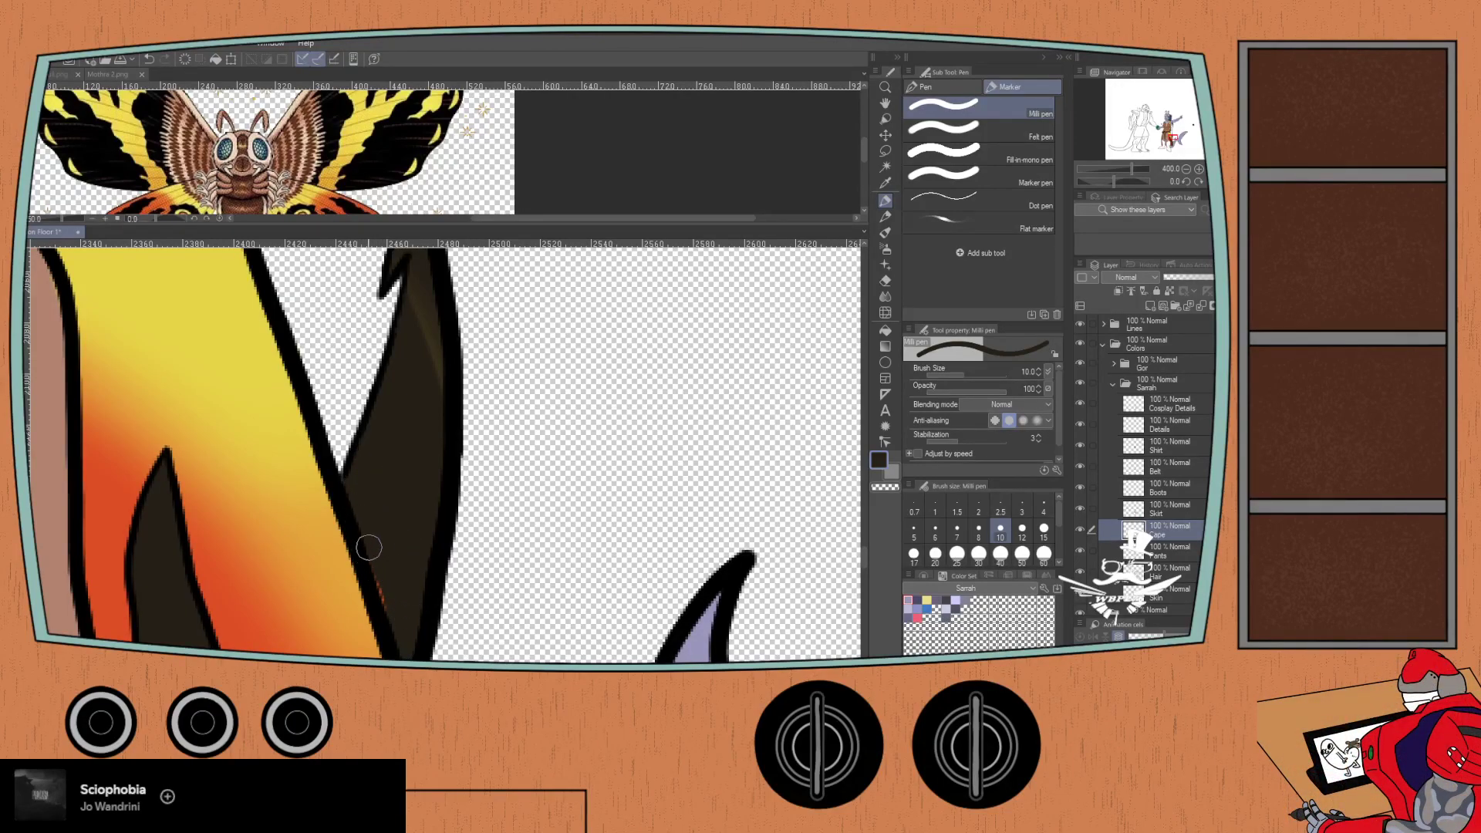
{"action": "scroll", "coordinate": [389, 544], "scroll_direction": "up", "scroll_amount": 3}
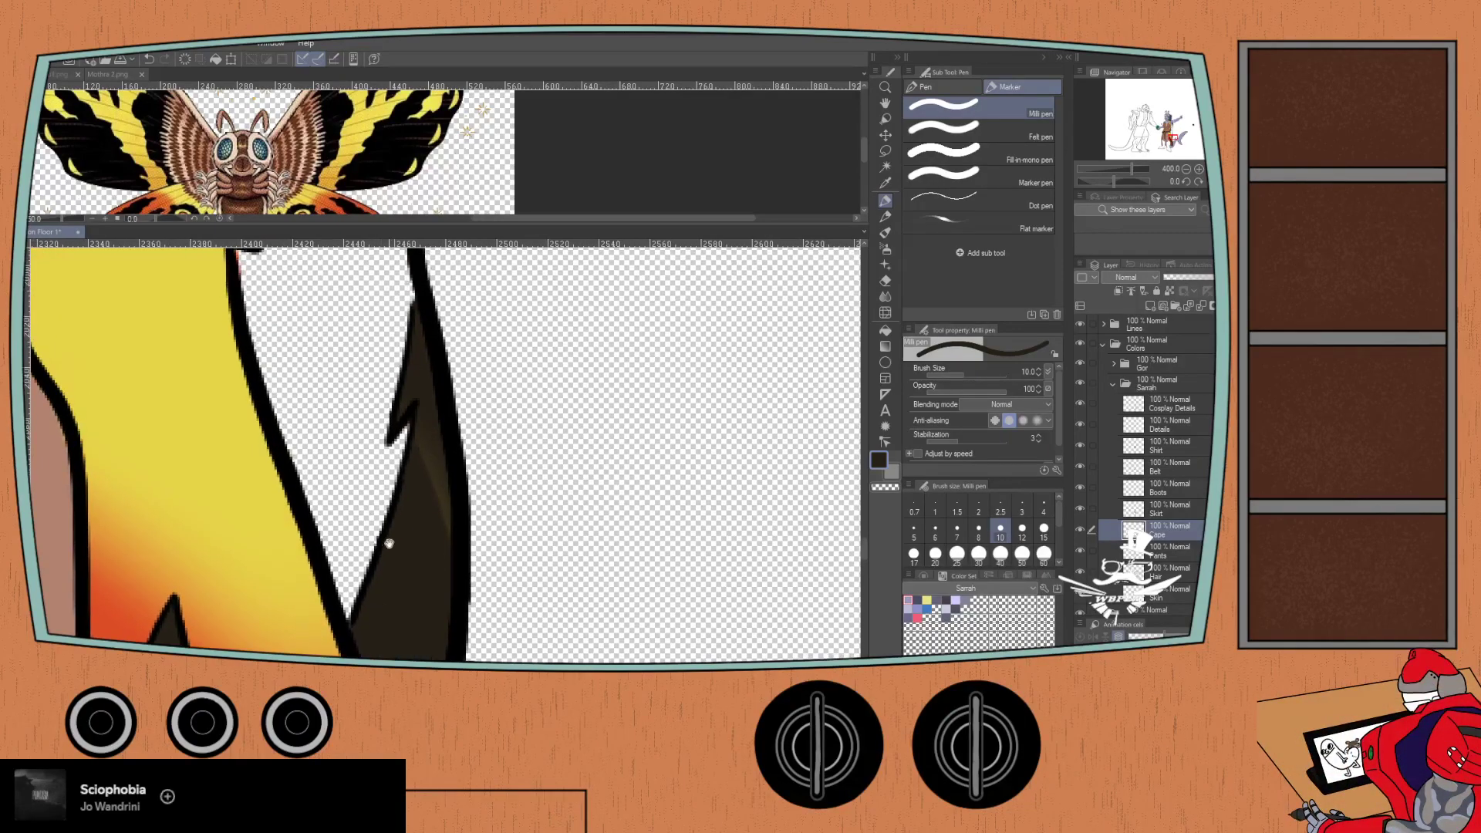
{"action": "left_click_drag", "start_coordinate": [389, 544], "coordinate": [391, 596]}
{"action": "scroll", "coordinate": [339, 528], "scroll_direction": "down", "scroll_amount": 1}
{"action": "scroll", "coordinate": [340, 539], "scroll_direction": "up", "scroll_amount": 2}
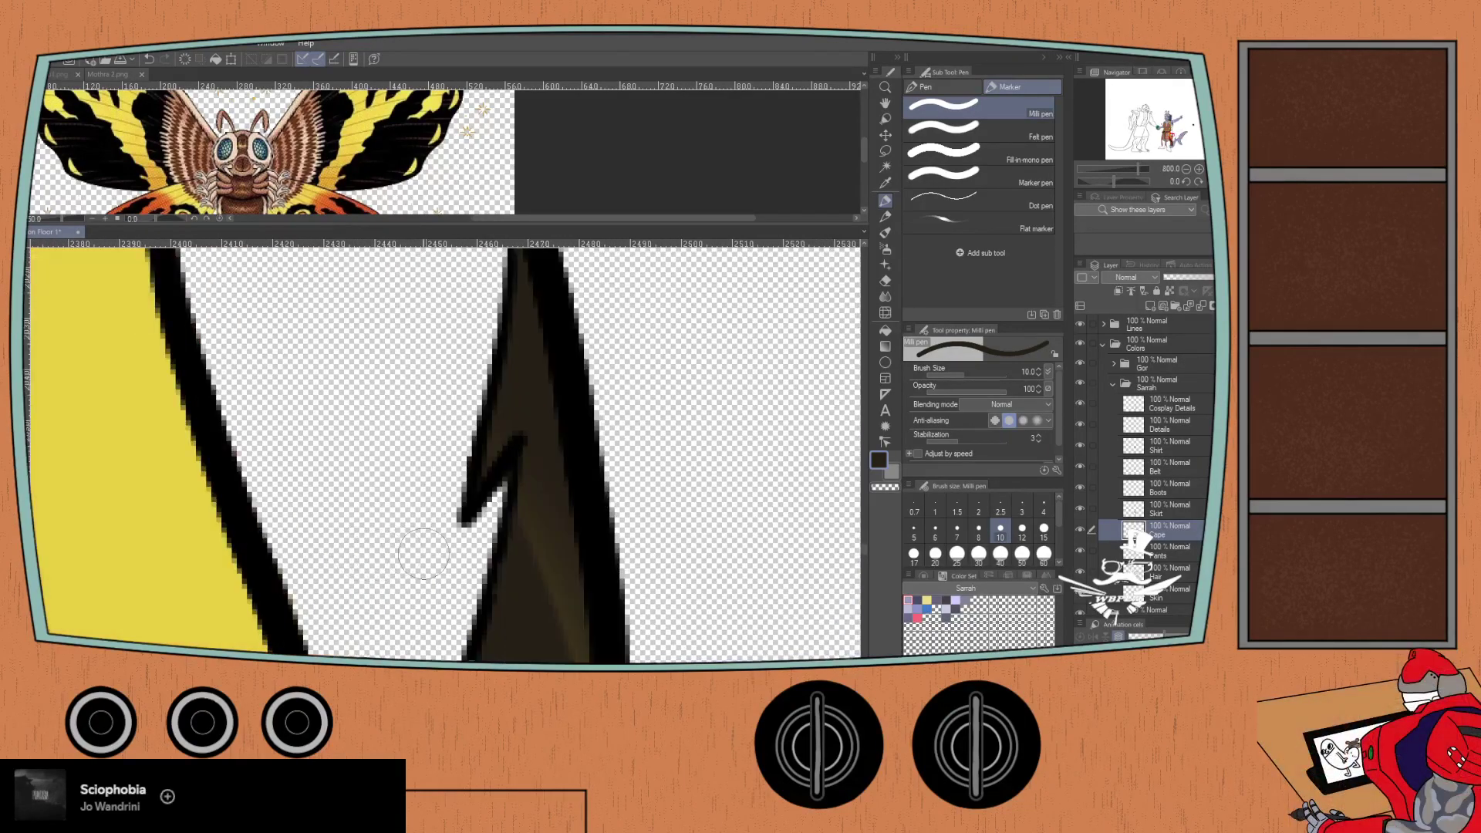
- Erase the stray gradient color overlapping the near-black cape strip beside the skirt on the Cosplay Details layer
{"action": "scroll", "coordinate": [463, 451], "scroll_direction": "down", "scroll_amount": 3}
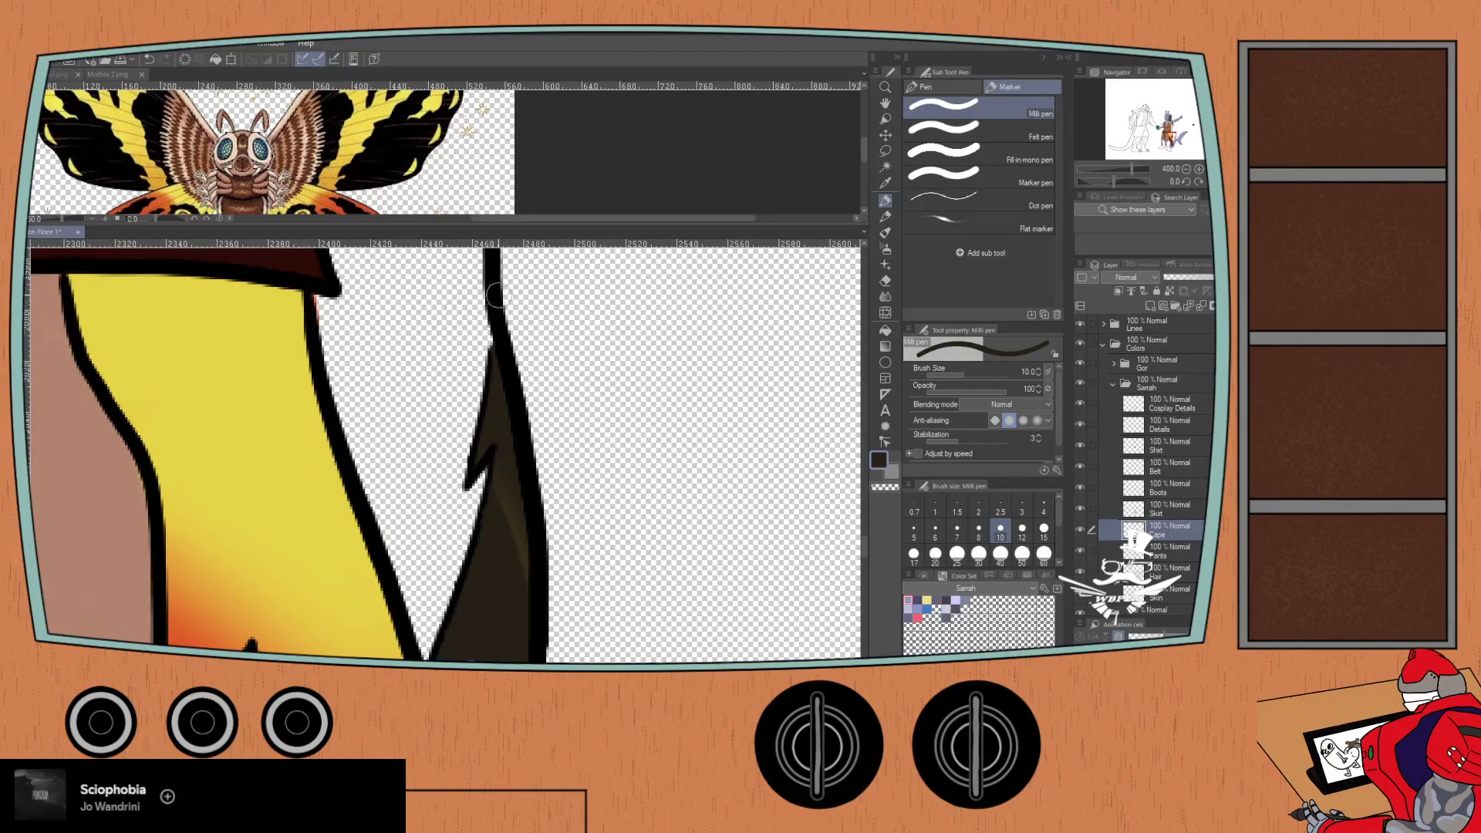
{"action": "left_click", "coordinate": [1136, 399]}
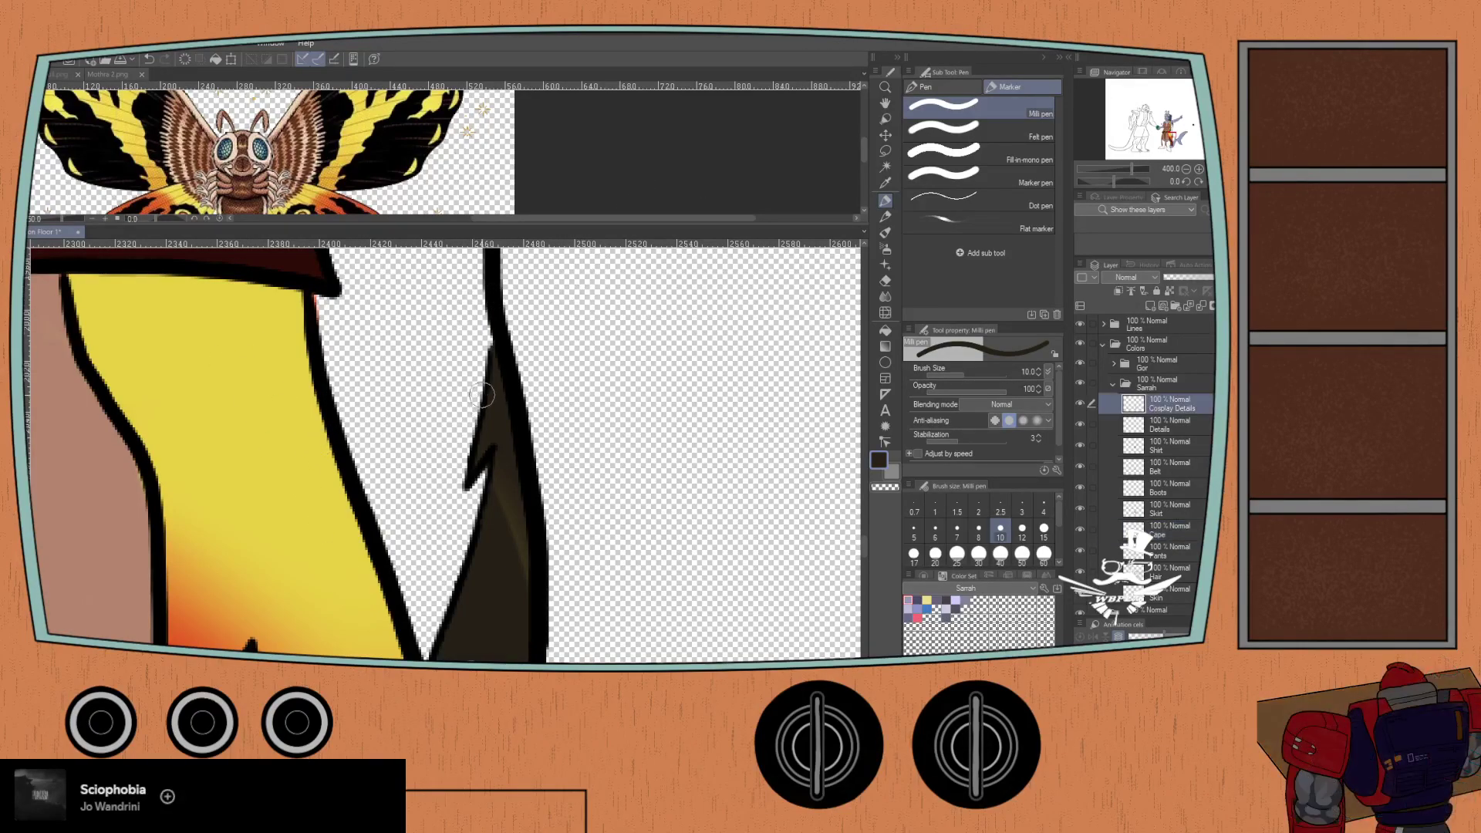
{"action": "key", "text": "e"}
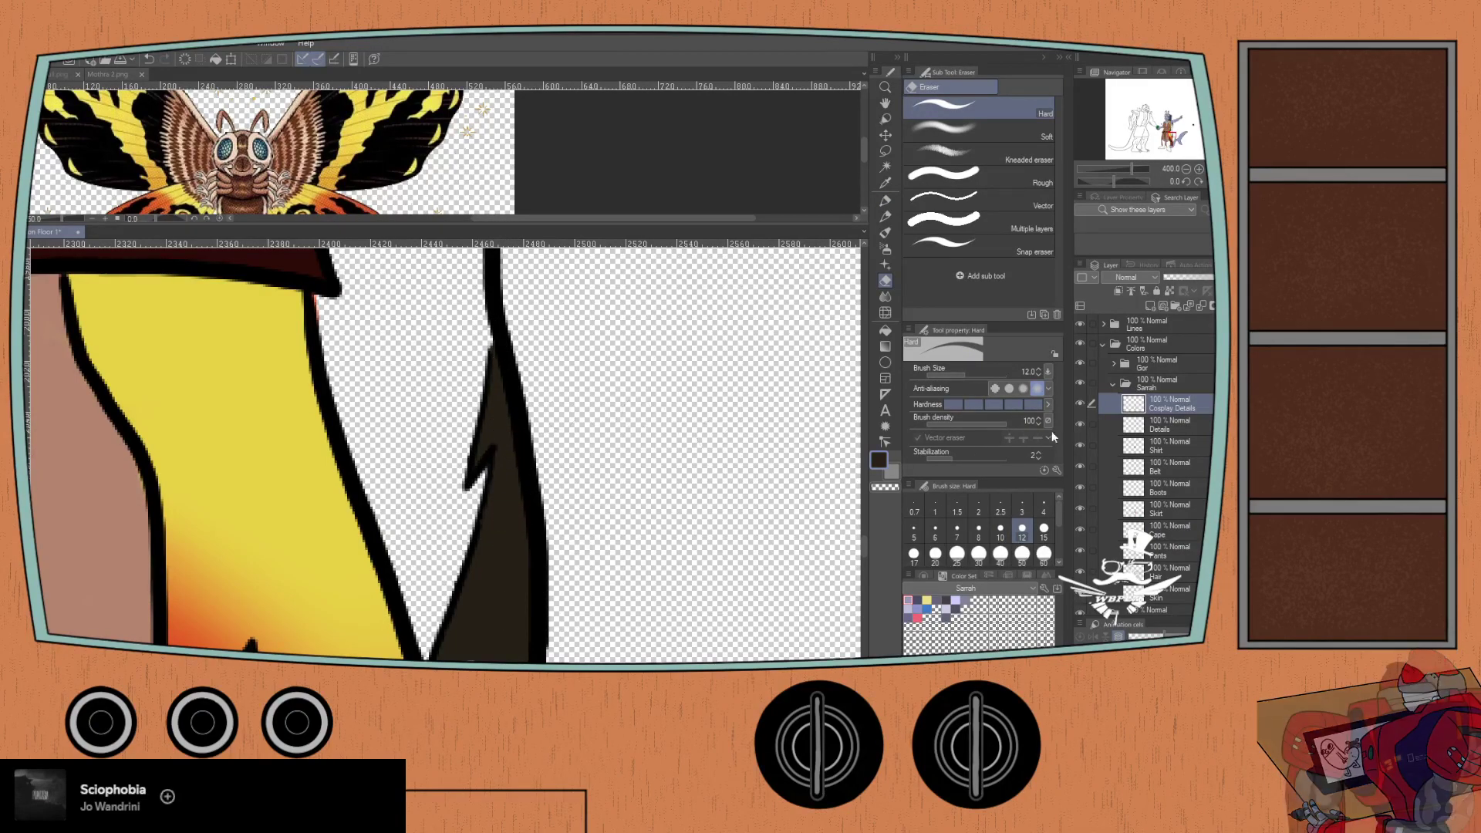
{"action": "left_click", "coordinate": [1153, 526]}
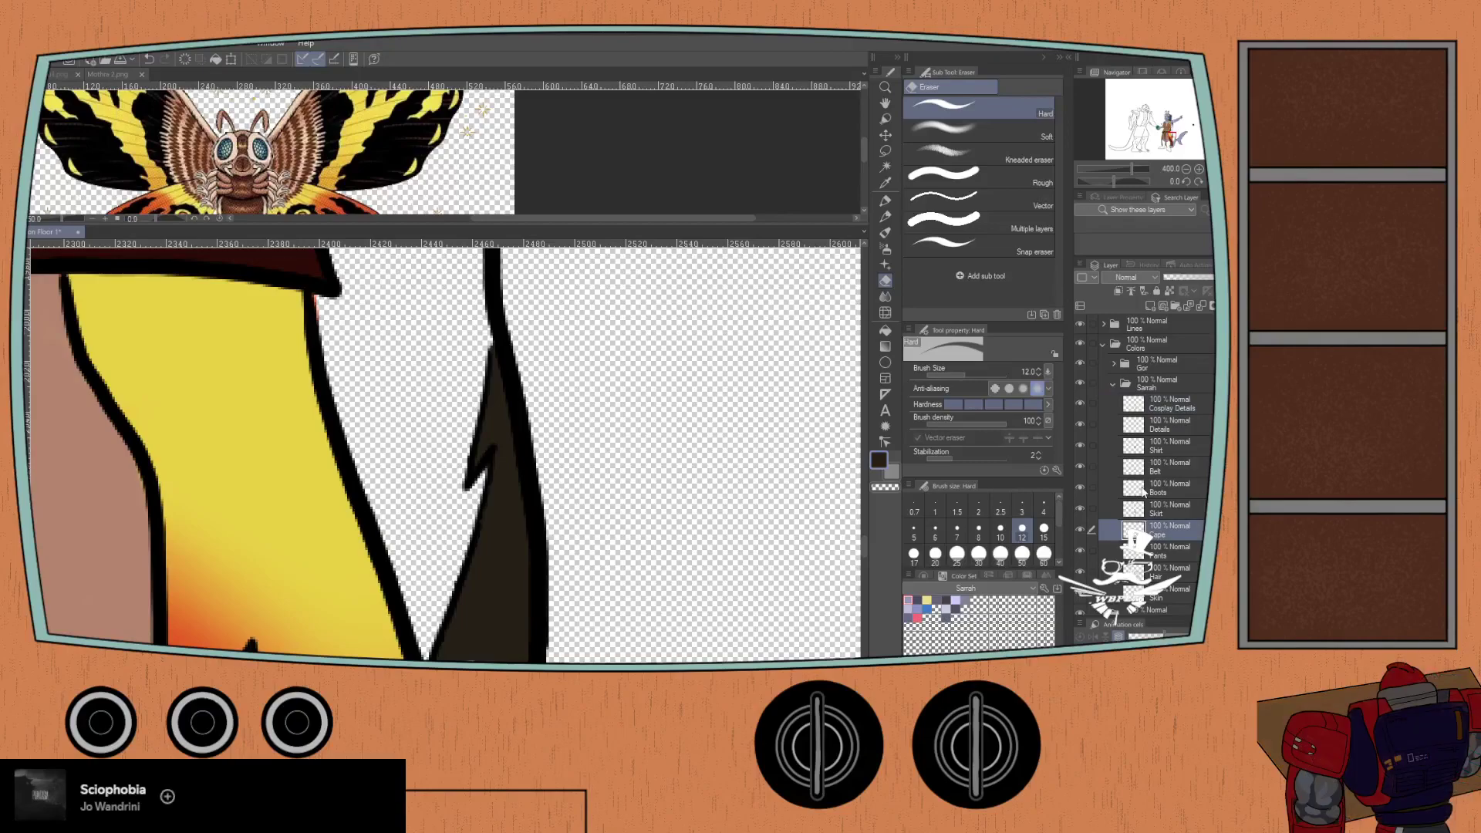
- Erase the orange-red skirt color spilling past the outline onto the cape strip on the Skirt layer, and reactivate the Cosplay Details layer
{"action": "left_click_drag", "start_coordinate": [482, 562], "coordinate": [468, 331]}
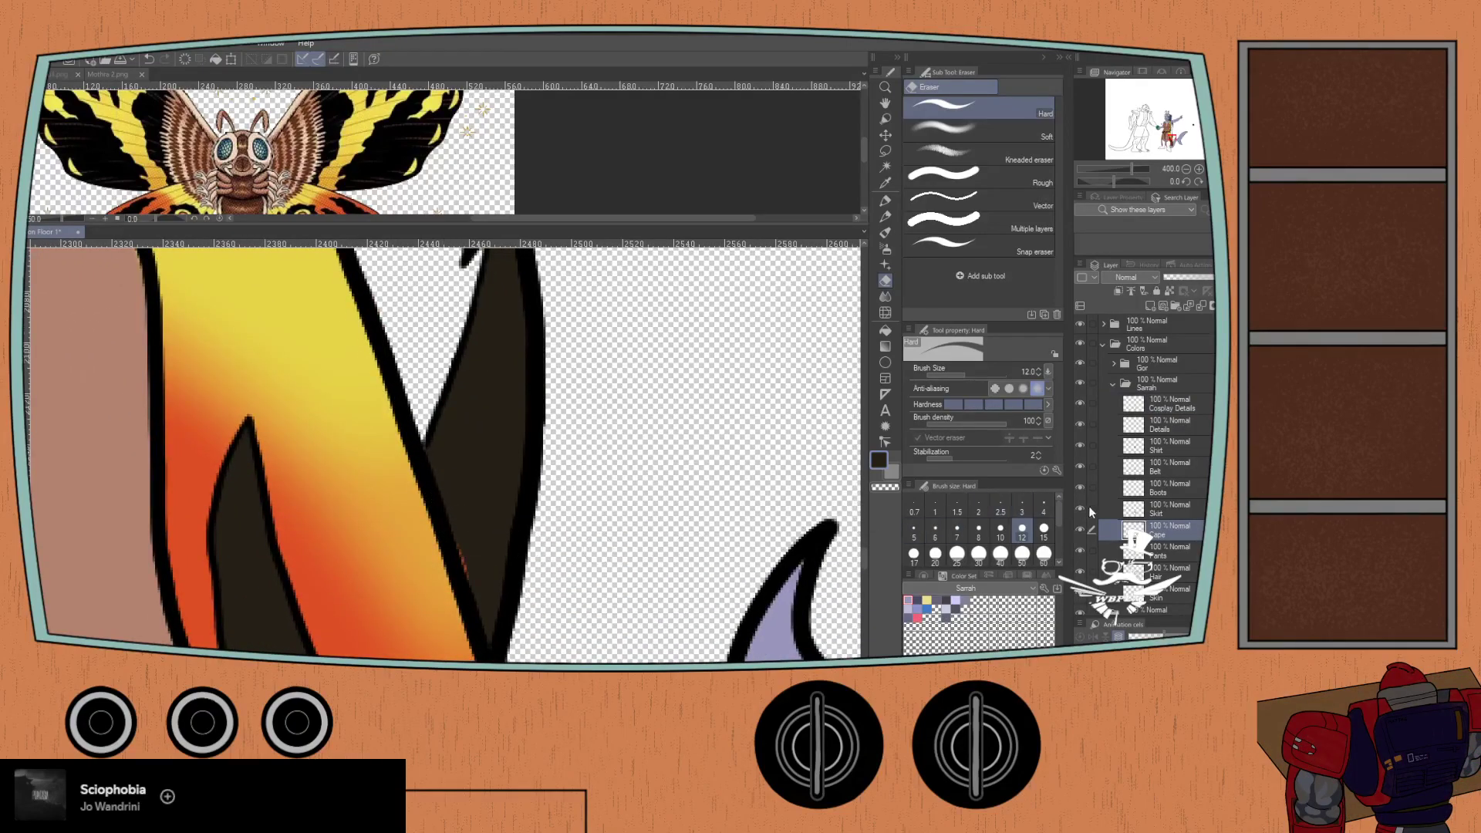
{"action": "left_click", "coordinate": [1157, 550]}
{"action": "left_click", "coordinate": [1148, 510]}
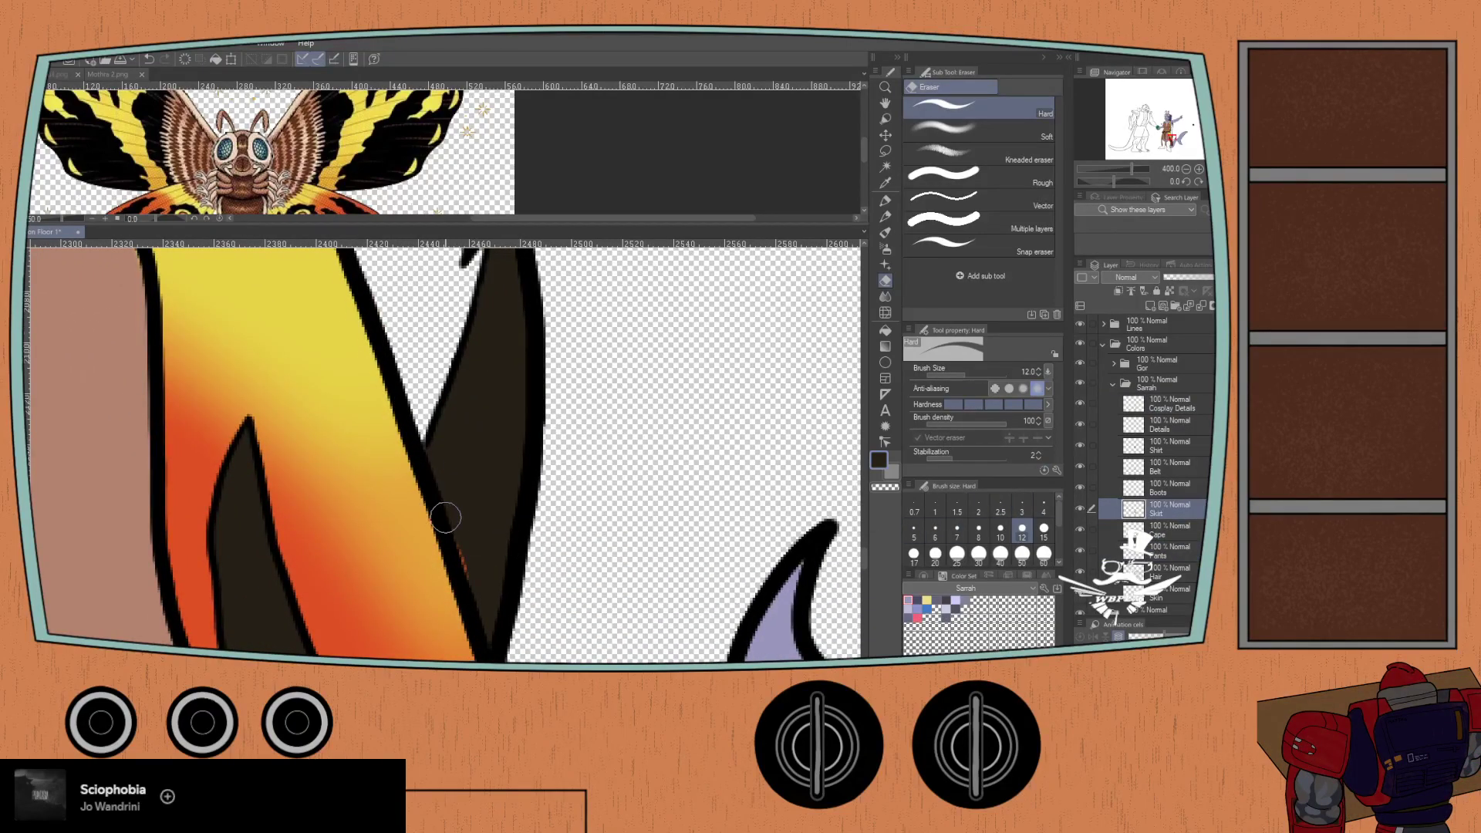
{"action": "left_click_drag", "start_coordinate": [437, 453], "coordinate": [490, 618]}
{"action": "left_click", "coordinate": [1150, 400]}
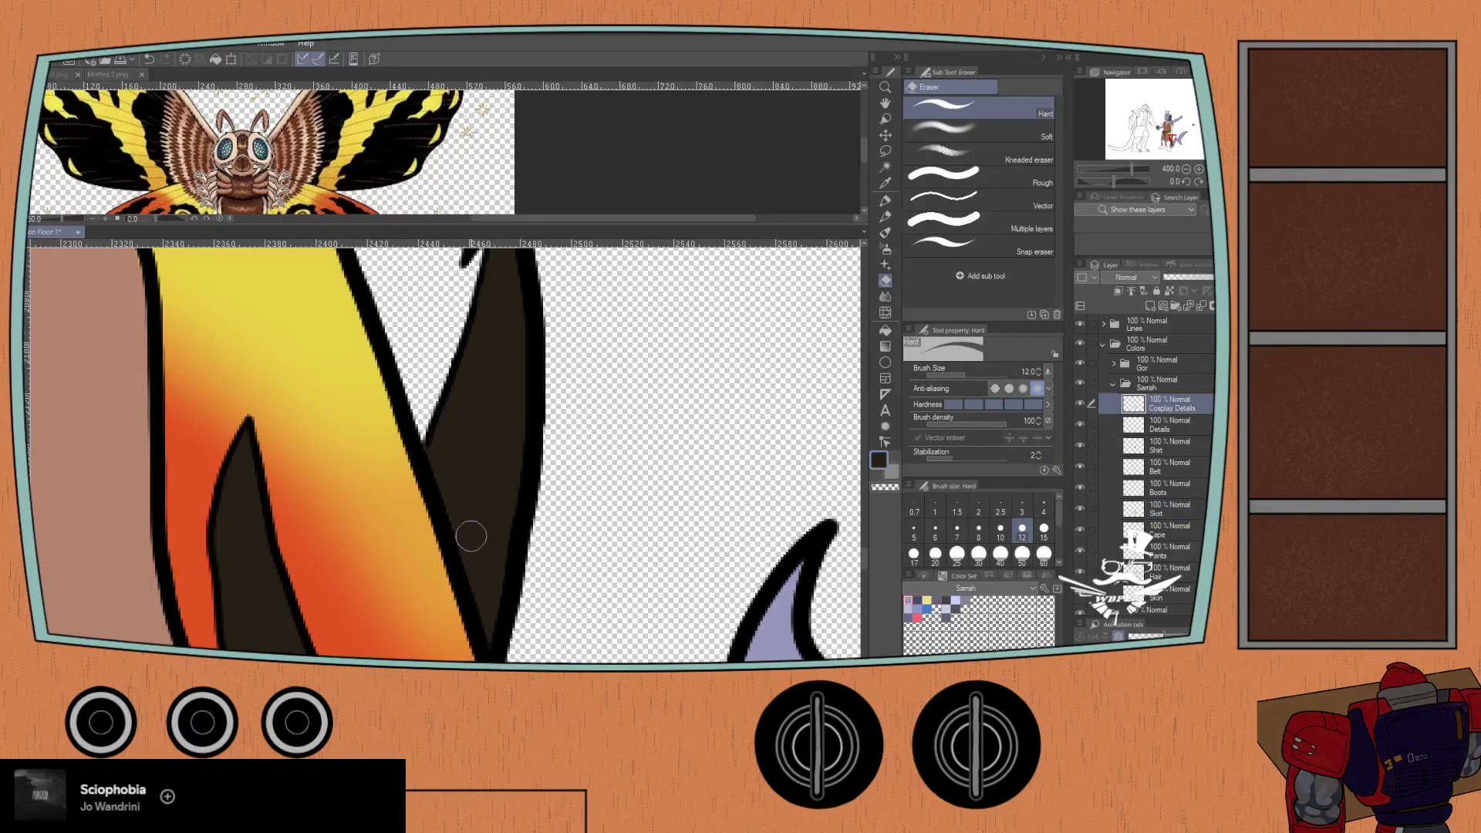
- Examine the cape coloring across the woman's whole figure and around her collar, with the pen ready on the Cape layer
{"action": "key", "text": "ctrl+minus"}
{"action": "key", "text": "ctrl+minus"}
{"action": "key", "text": "ctrl+minus"}
{"action": "left_click_drag", "start_coordinate": [412, 380], "coordinate": [545, 591]}
{"action": "left_click_drag", "start_coordinate": [501, 408], "coordinate": [541, 515]}
{"action": "scroll", "coordinate": [418, 438], "scroll_direction": "down", "scroll_amount": 1}
{"action": "key", "text": "ctrl+minus"}
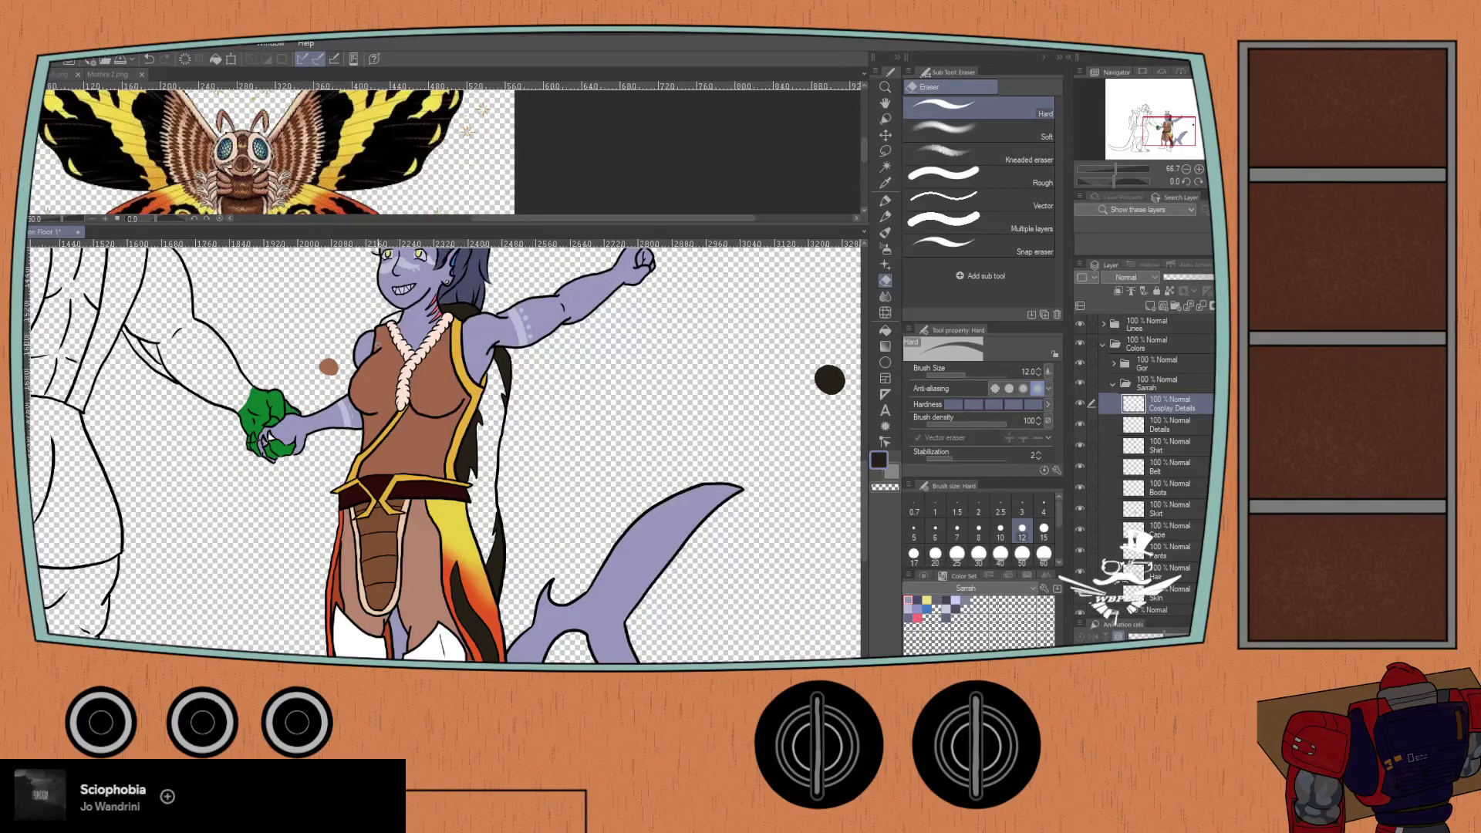
{"action": "key", "text": "p"}
{"action": "left_click", "coordinate": [1170, 530]}
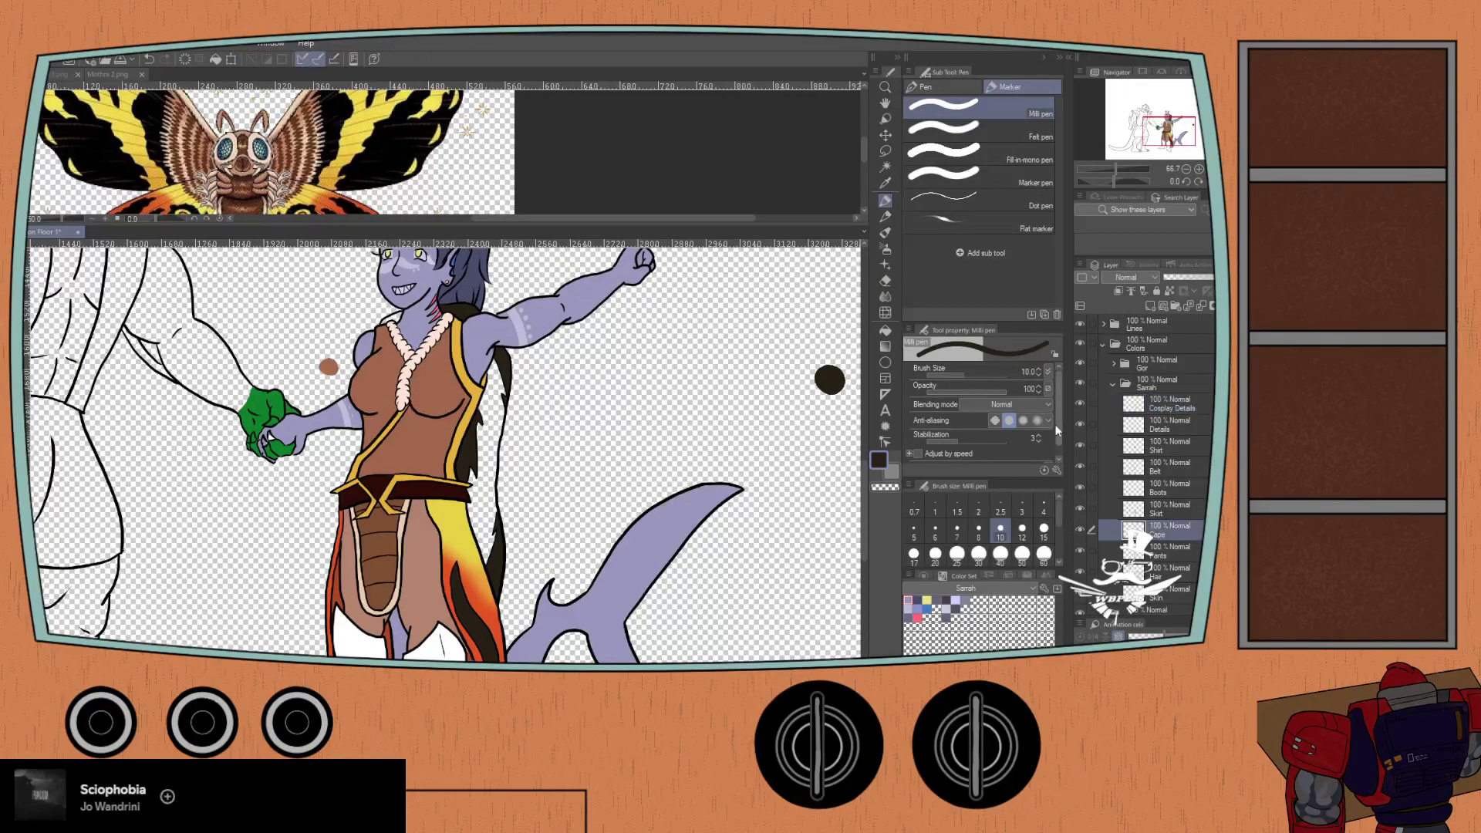
{"action": "scroll", "coordinate": [427, 411], "scroll_direction": "up", "scroll_amount": 2}
{"action": "left_click_drag", "start_coordinate": [333, 304], "coordinate": [487, 461]}
{"action": "scroll", "coordinate": [447, 333], "scroll_direction": "up", "scroll_amount": 1}
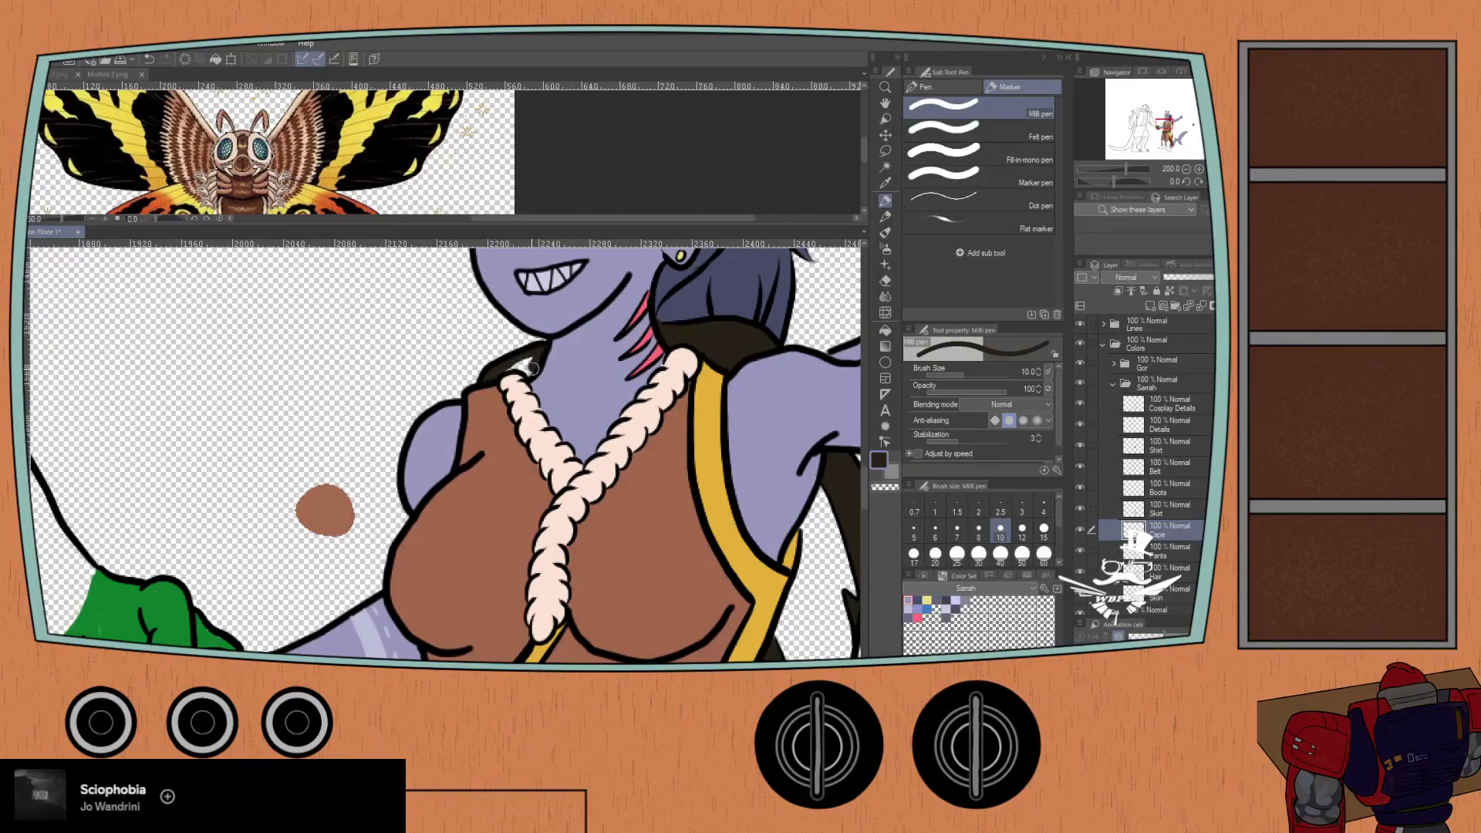
{"action": "scroll", "coordinate": [525, 368], "scroll_direction": "down", "scroll_amount": 5}
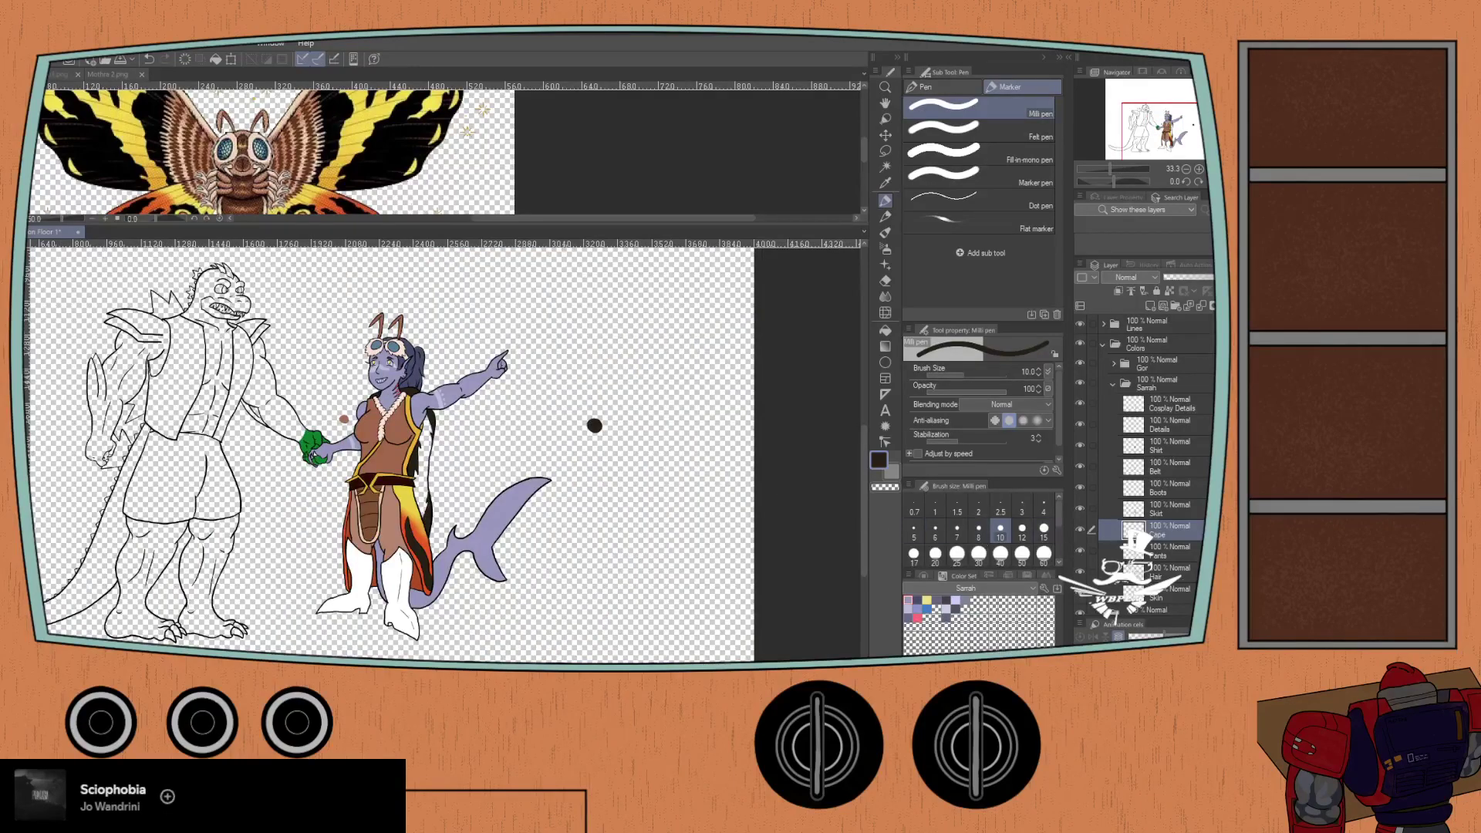
- Compare the flat colors against the convention booth photo with the line art hidden and shown, and hide the photo again
{"action": "scroll", "coordinate": [1141, 463], "scroll_direction": "down", "scroll_amount": 2}
{"action": "left_click", "coordinate": [1078, 599]}
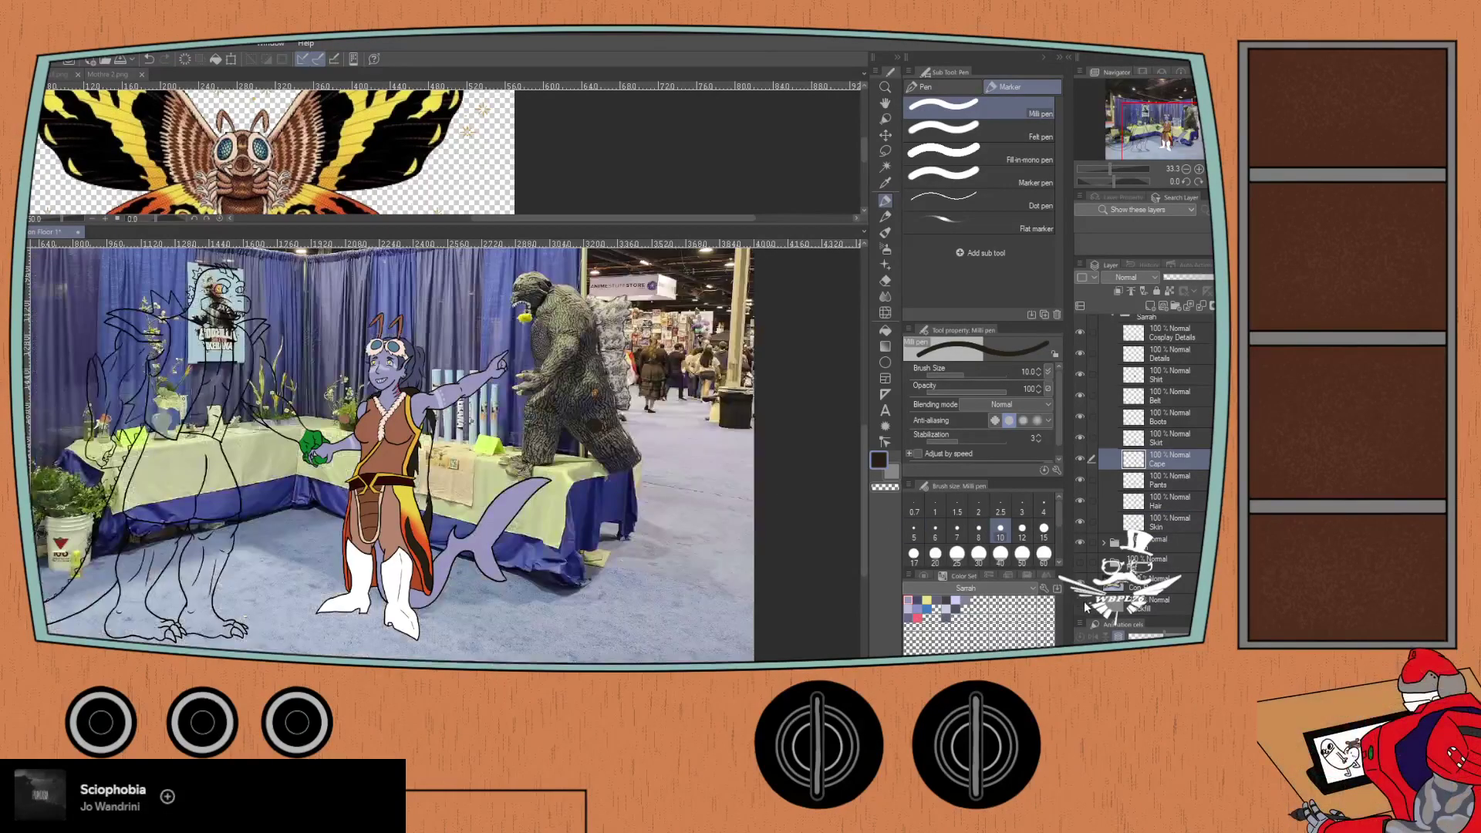
{"action": "left_click_drag", "start_coordinate": [125, 480], "coordinate": [242, 494]}
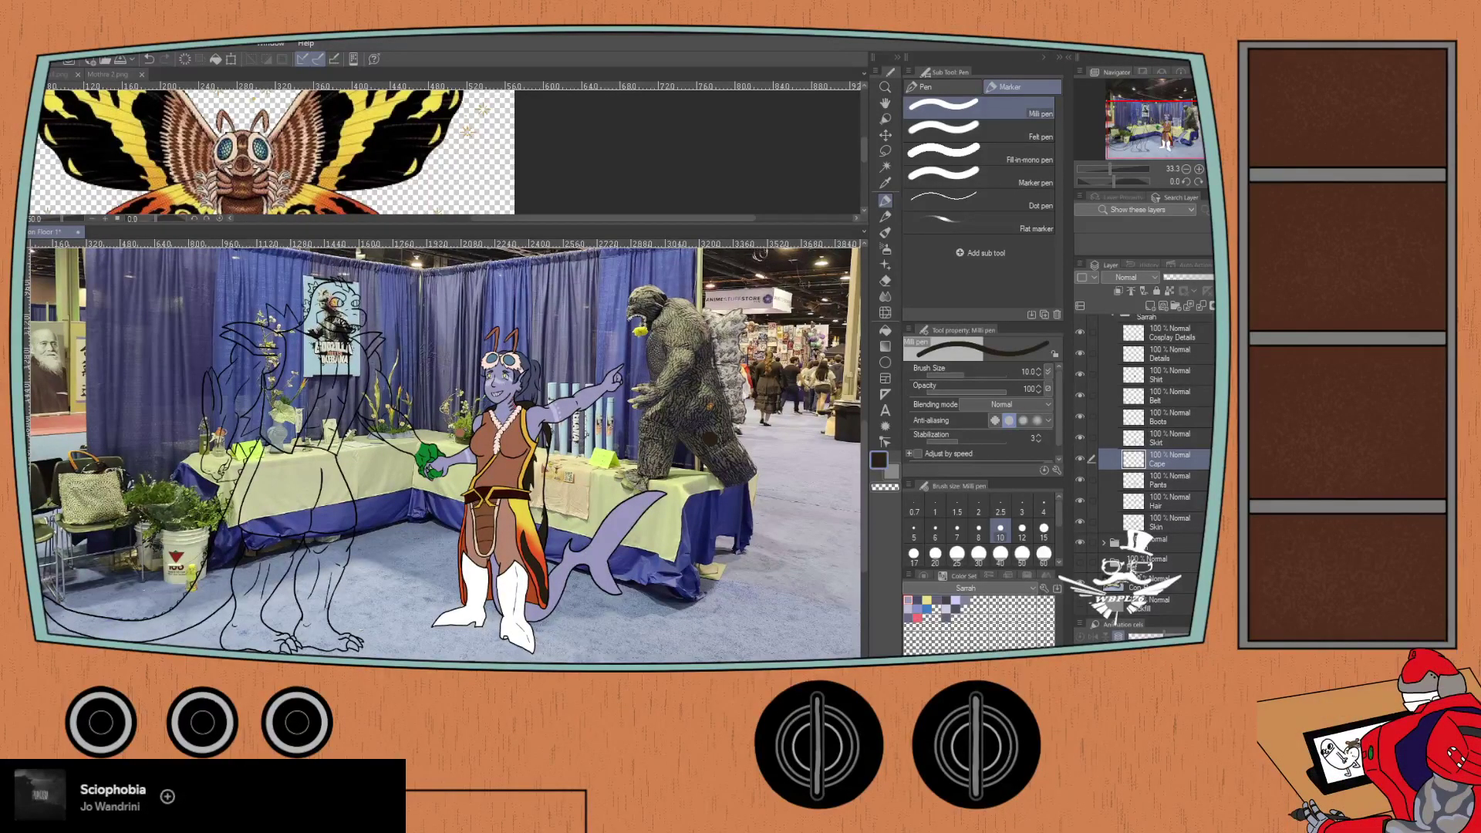
{"action": "scroll", "coordinate": [1165, 355], "scroll_direction": "up", "scroll_amount": 3}
{"action": "left_click", "coordinate": [1078, 324]}
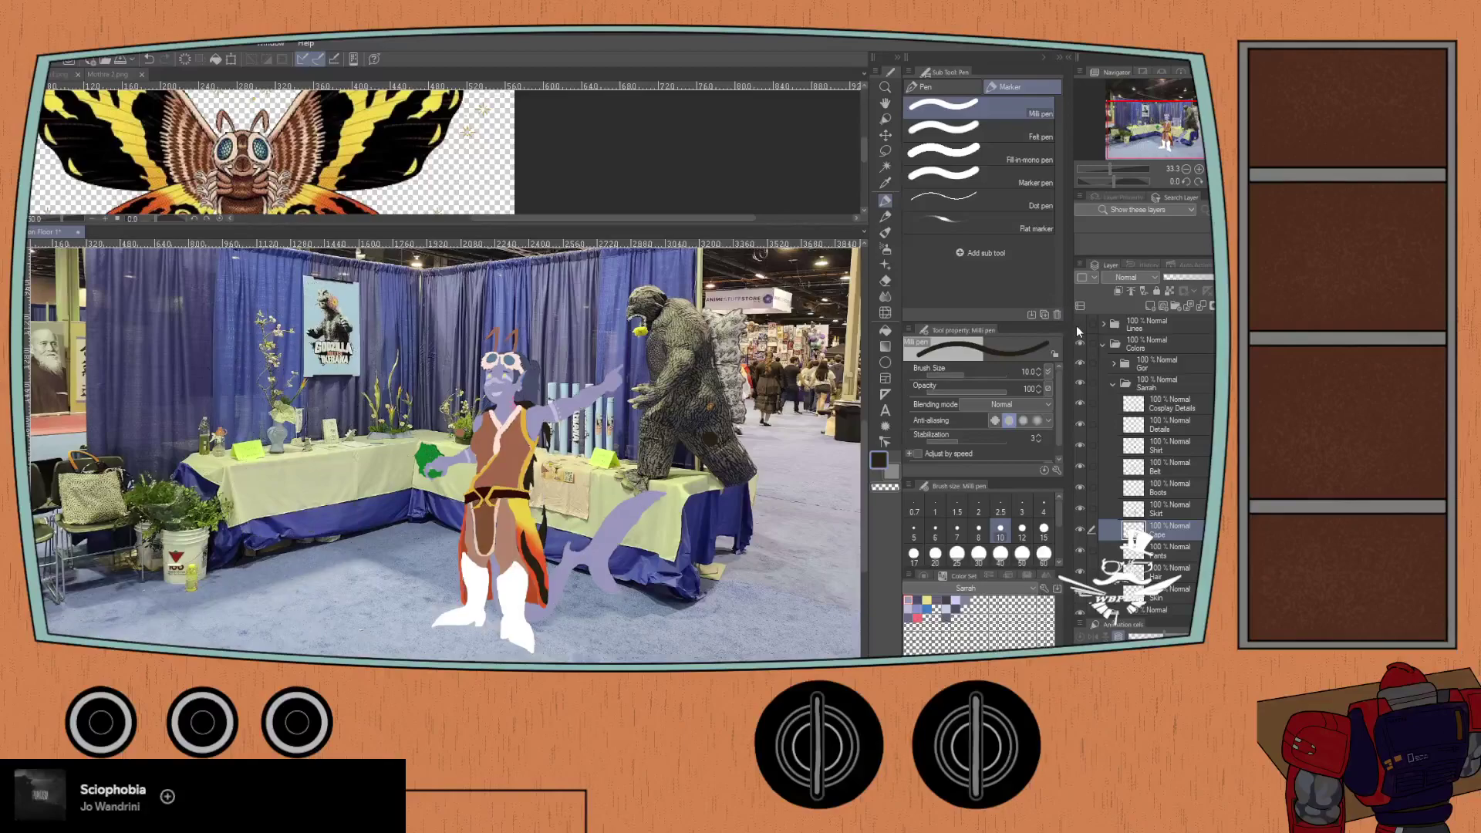
{"action": "scroll", "coordinate": [330, 359], "scroll_direction": "up", "scroll_amount": 1}
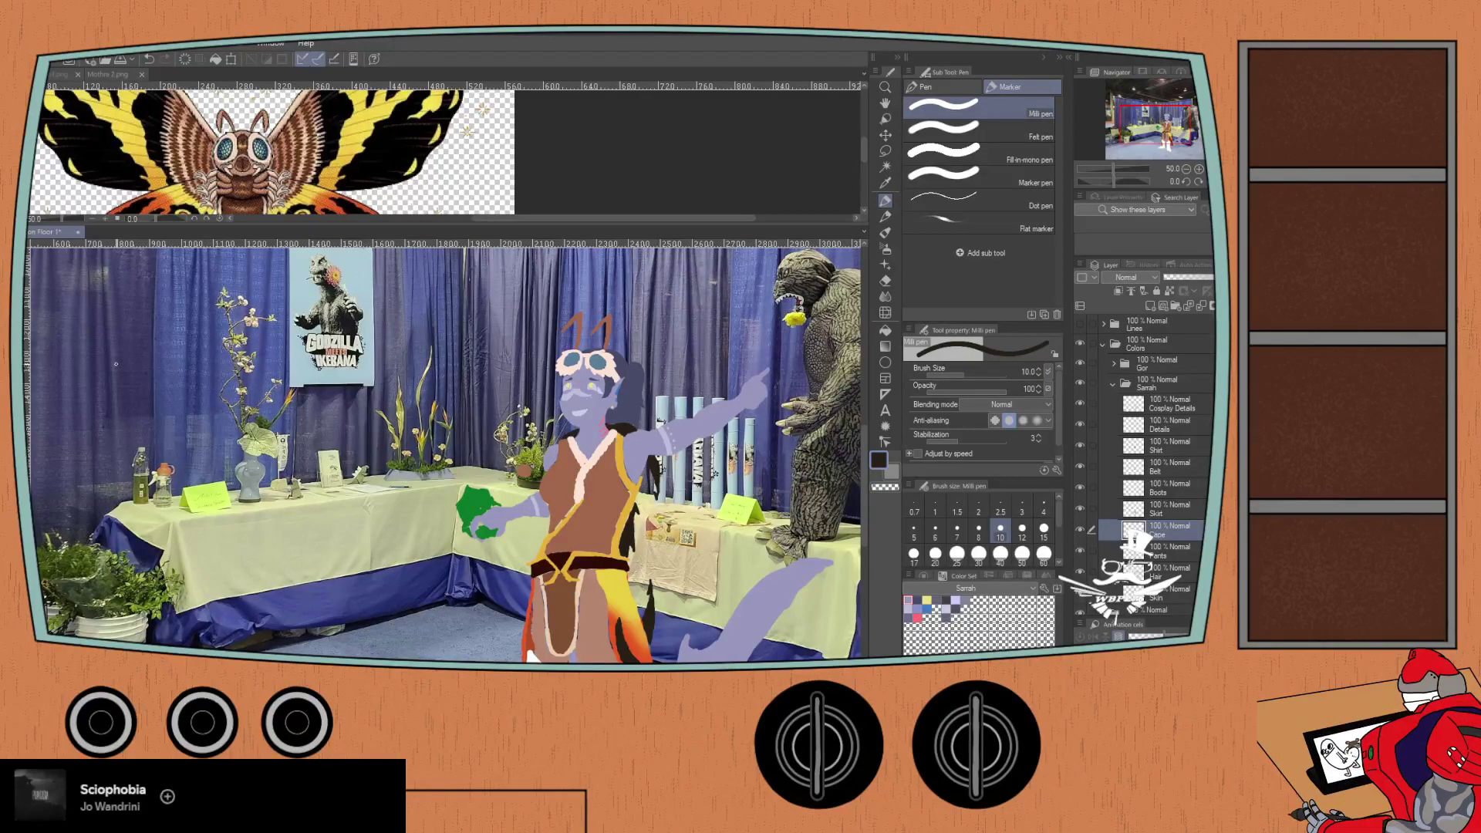
{"action": "left_click", "coordinate": [1080, 324]}
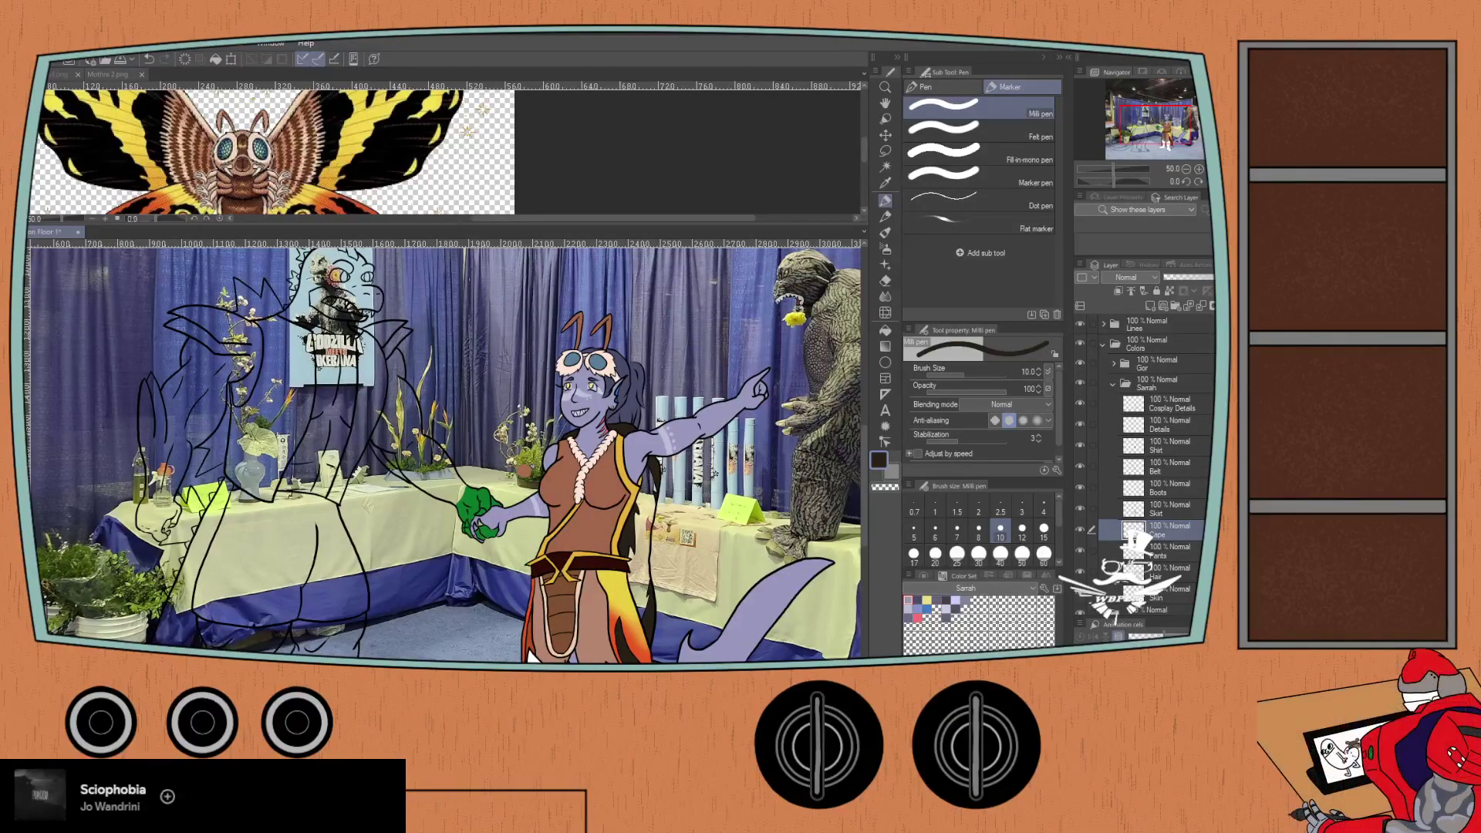
{"action": "scroll", "coordinate": [1114, 613], "scroll_direction": "down", "scroll_amount": 3}
{"action": "left_click", "coordinate": [1080, 581]}
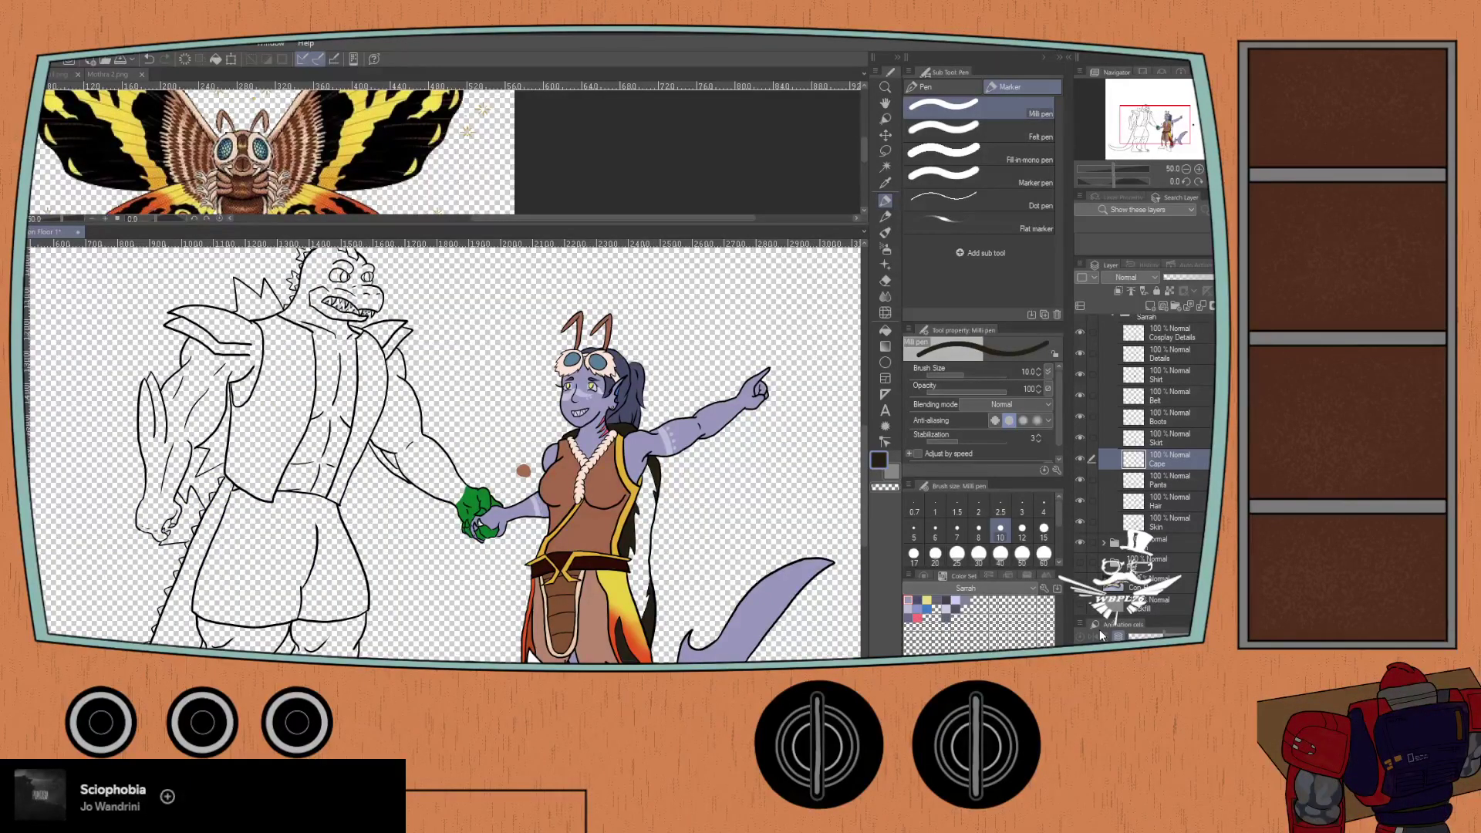
- View more of the wing pattern in the moth reference image at 100% zoom and return to the character drawing
{"action": "left_click", "coordinate": [108, 75]}
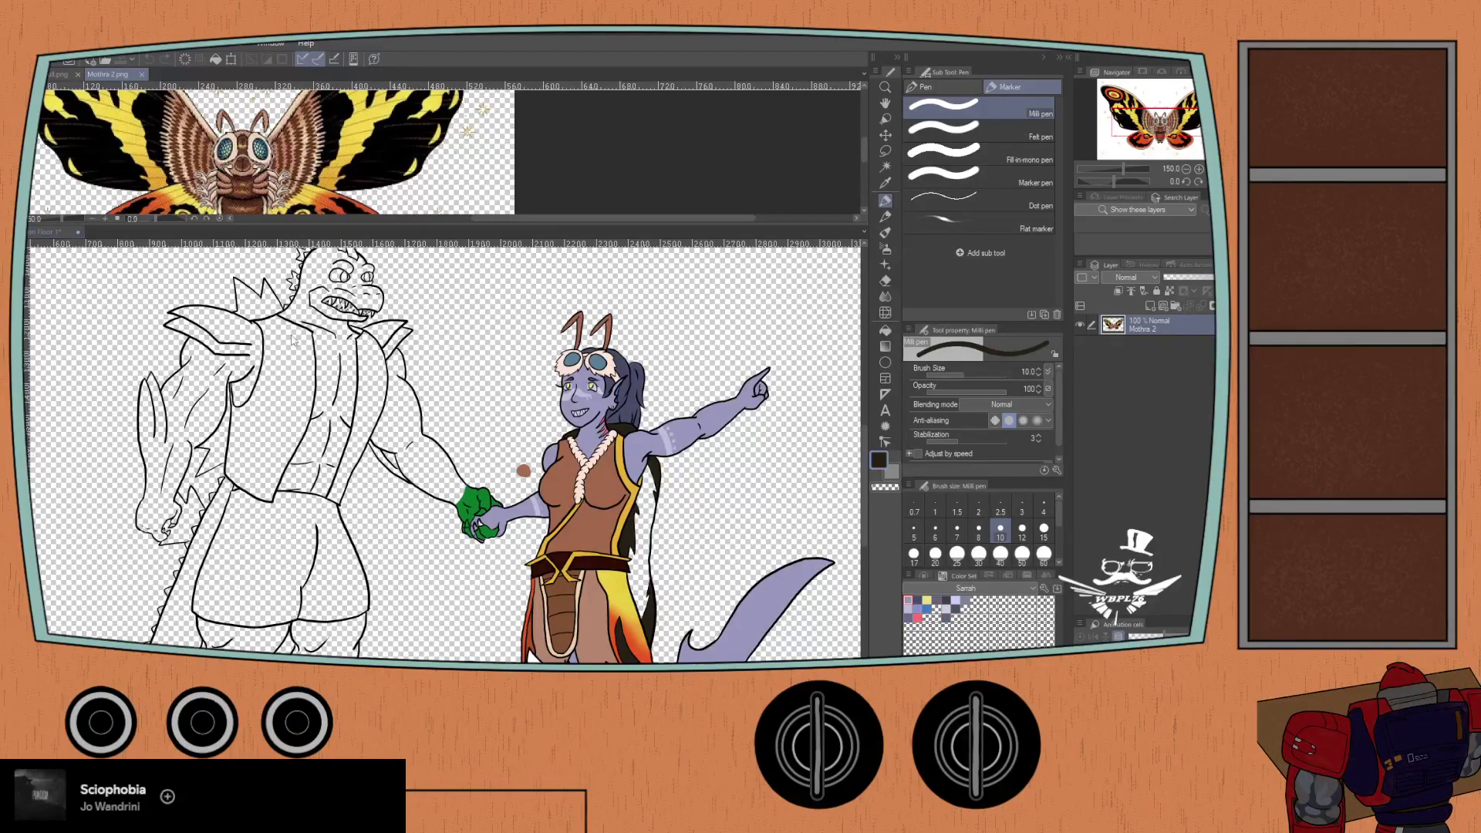
{"action": "key", "text": "ctrl+plus"}
{"action": "key", "text": "ctrl+plus"}
{"action": "key", "text": "ctrl+minus"}
{"action": "key", "text": "ctrl+minus"}
{"action": "key", "text": "ctrl+minus"}
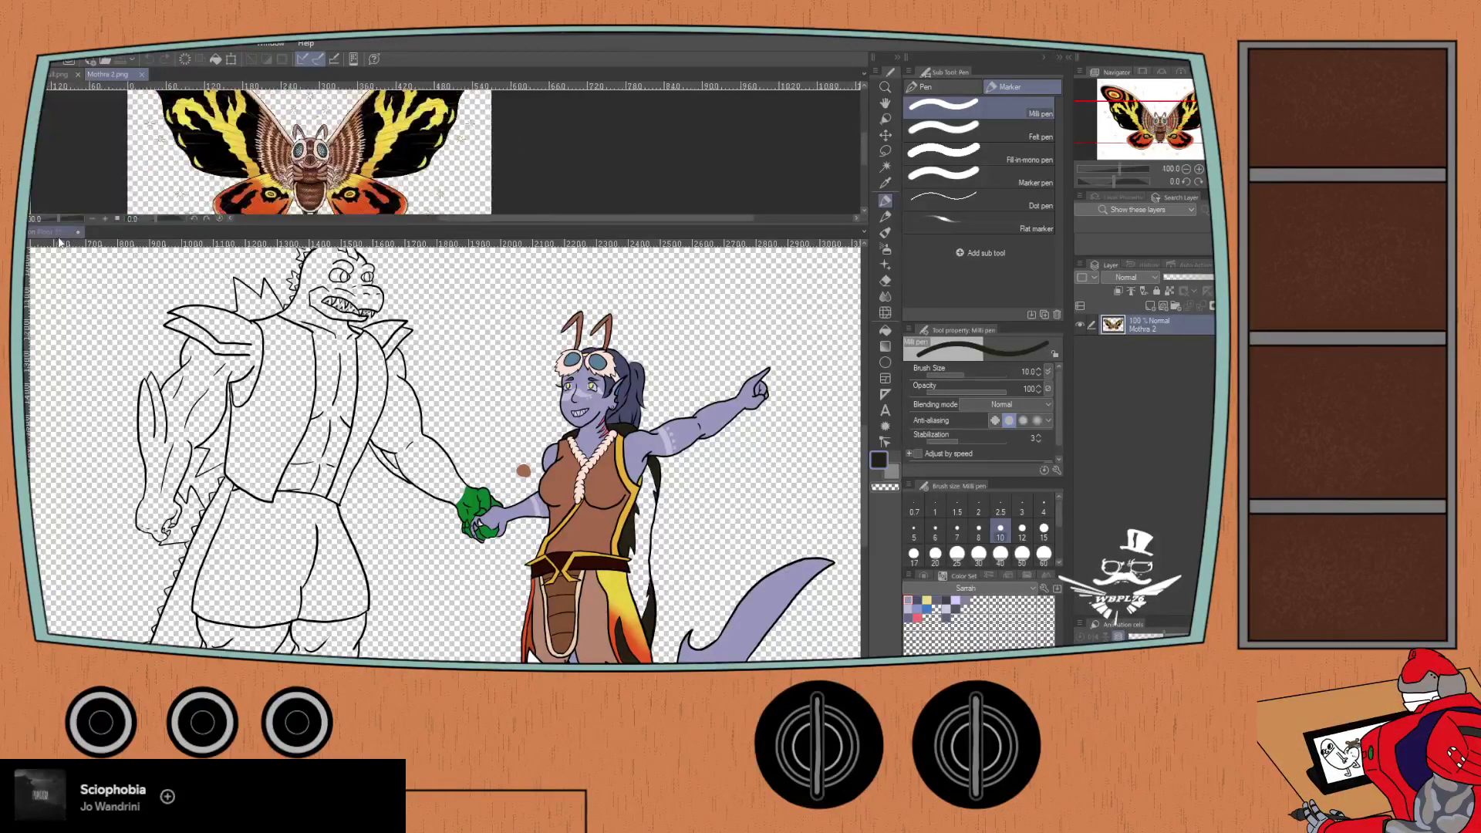
{"action": "left_click", "coordinate": [70, 232]}
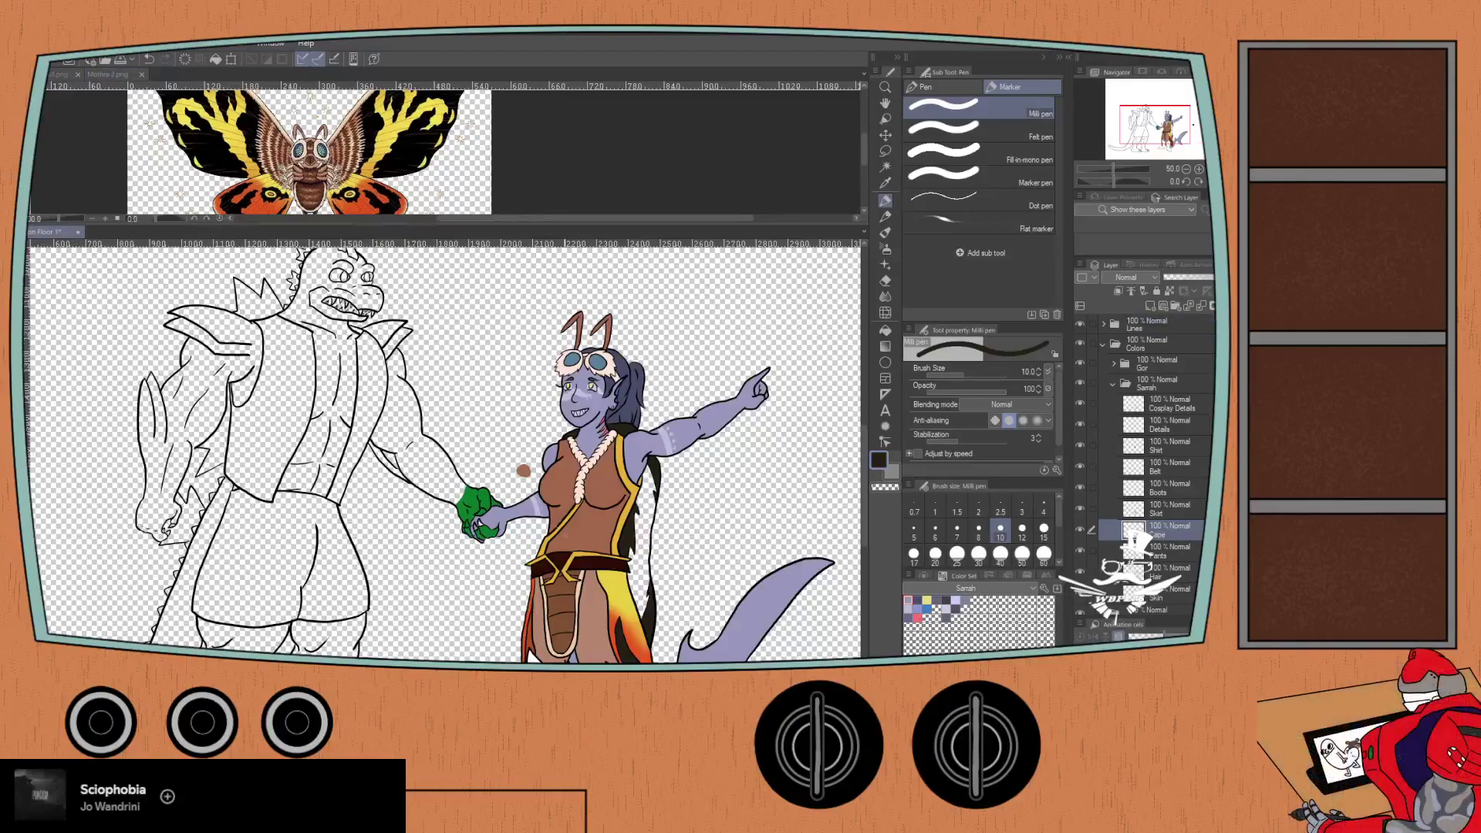
- Sample the skirt's yellow and paint it along the outer edge of the gold vest trim on the Cosplay Details layer
{"action": "scroll", "coordinate": [596, 569], "scroll_direction": "up", "scroll_amount": 2}
{"action": "scroll", "coordinate": [630, 589], "scroll_direction": "up", "scroll_amount": 1}
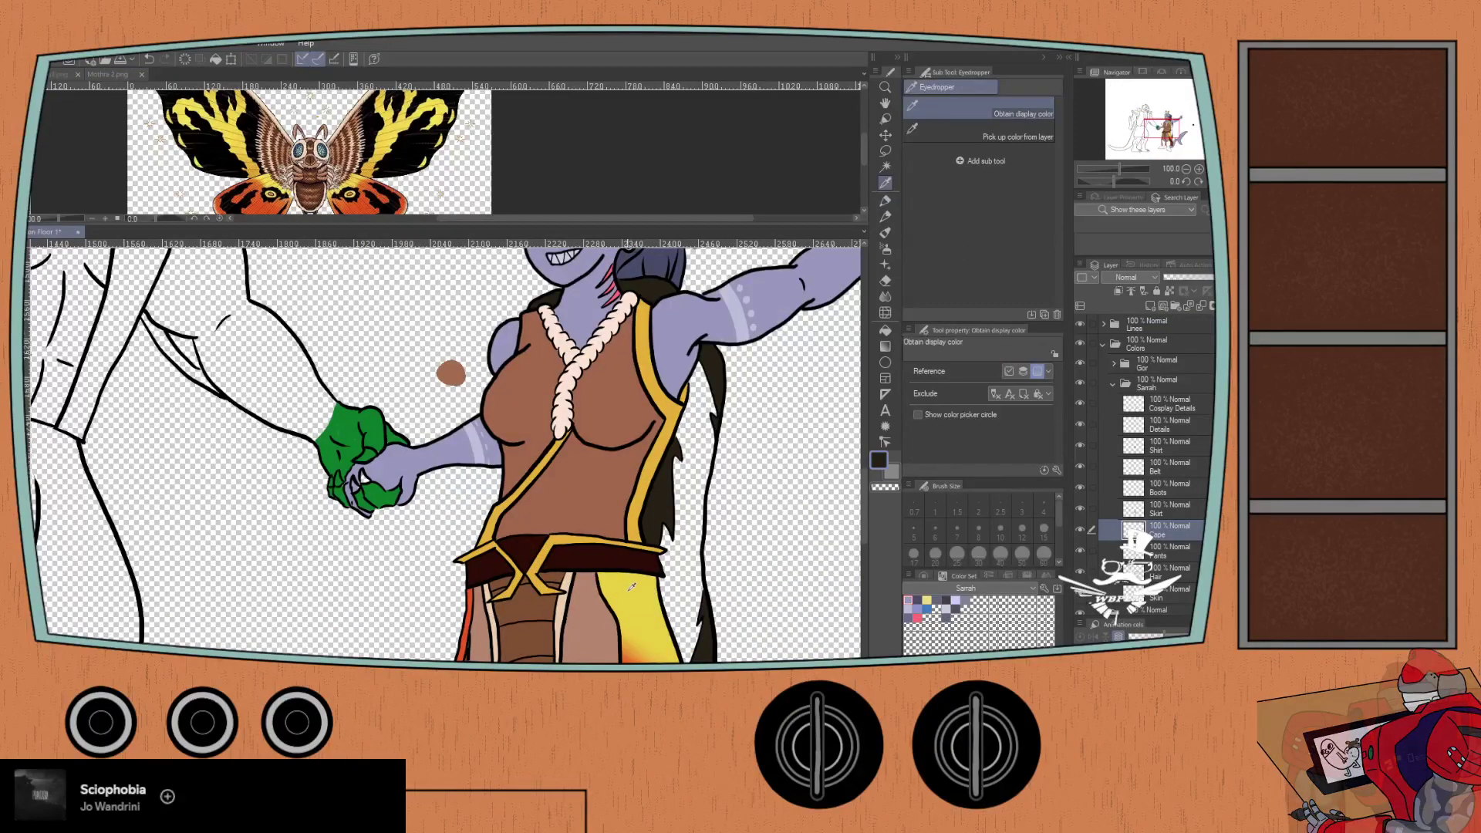
{"action": "left_click", "coordinate": [644, 587], "text": "alt"}
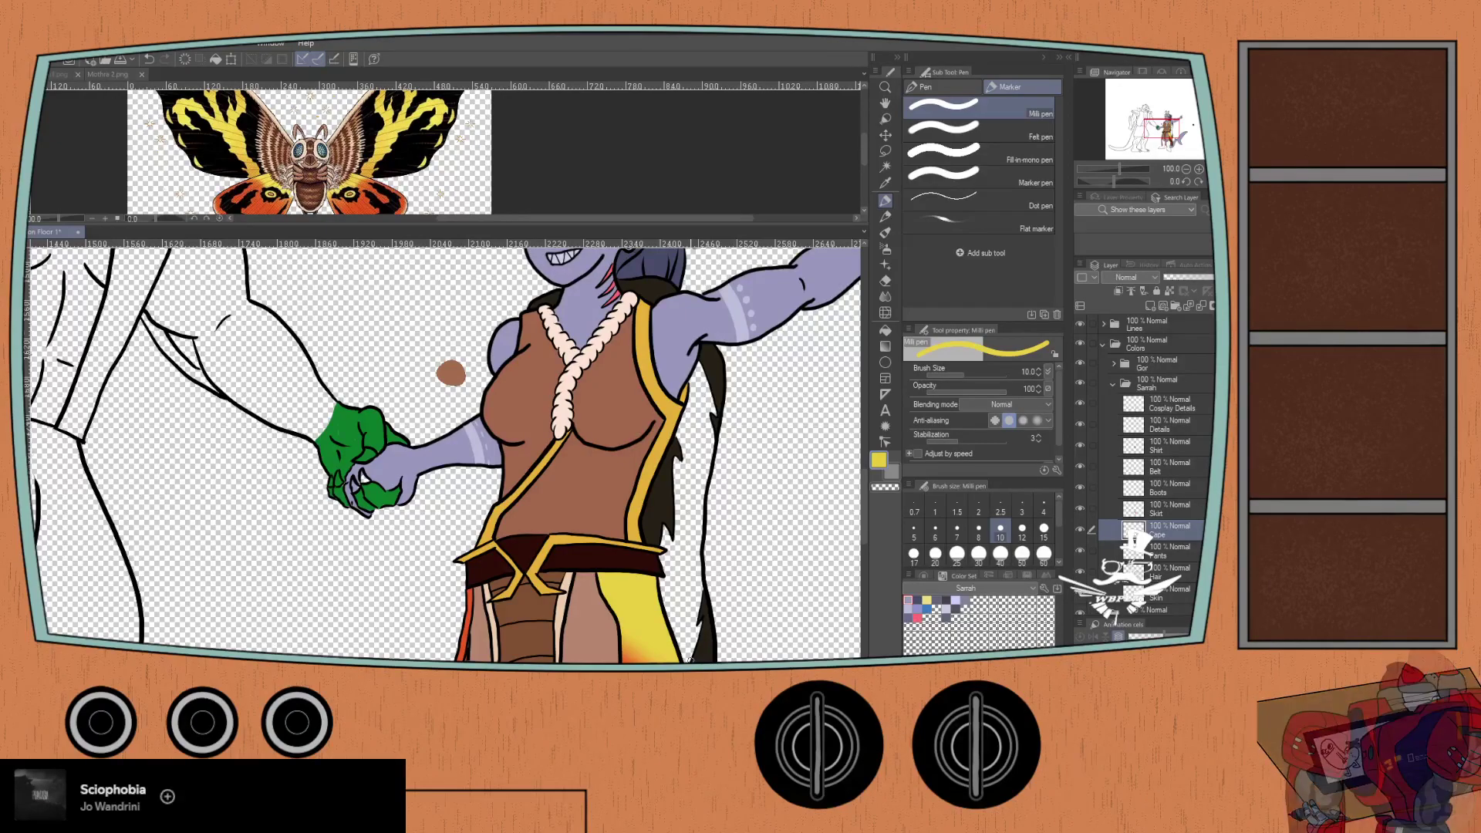
{"action": "left_click", "coordinate": [1153, 407]}
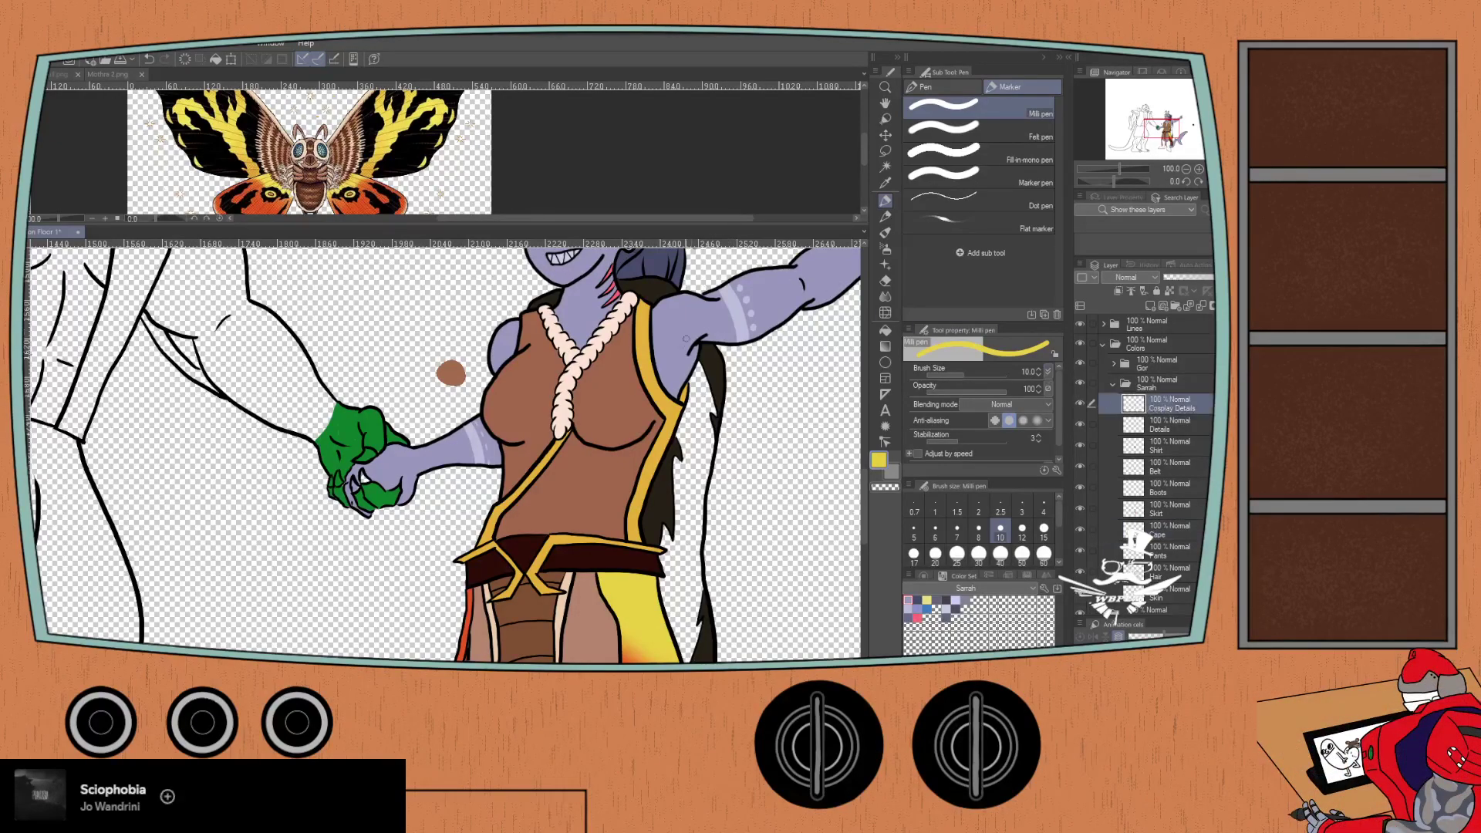
{"action": "scroll", "coordinate": [673, 409], "scroll_direction": "up", "scroll_amount": 1}
{"action": "mouse_move", "coordinate": [665, 383]}
{"action": "left_mouse_down"}
{"action": "mouse_move", "coordinate": [628, 329]}
{"action": "mouse_move", "coordinate": [638, 392]}
{"action": "left_mouse_up"}
{"action": "scroll", "coordinate": [682, 344], "scroll_direction": "up", "scroll_amount": 1}
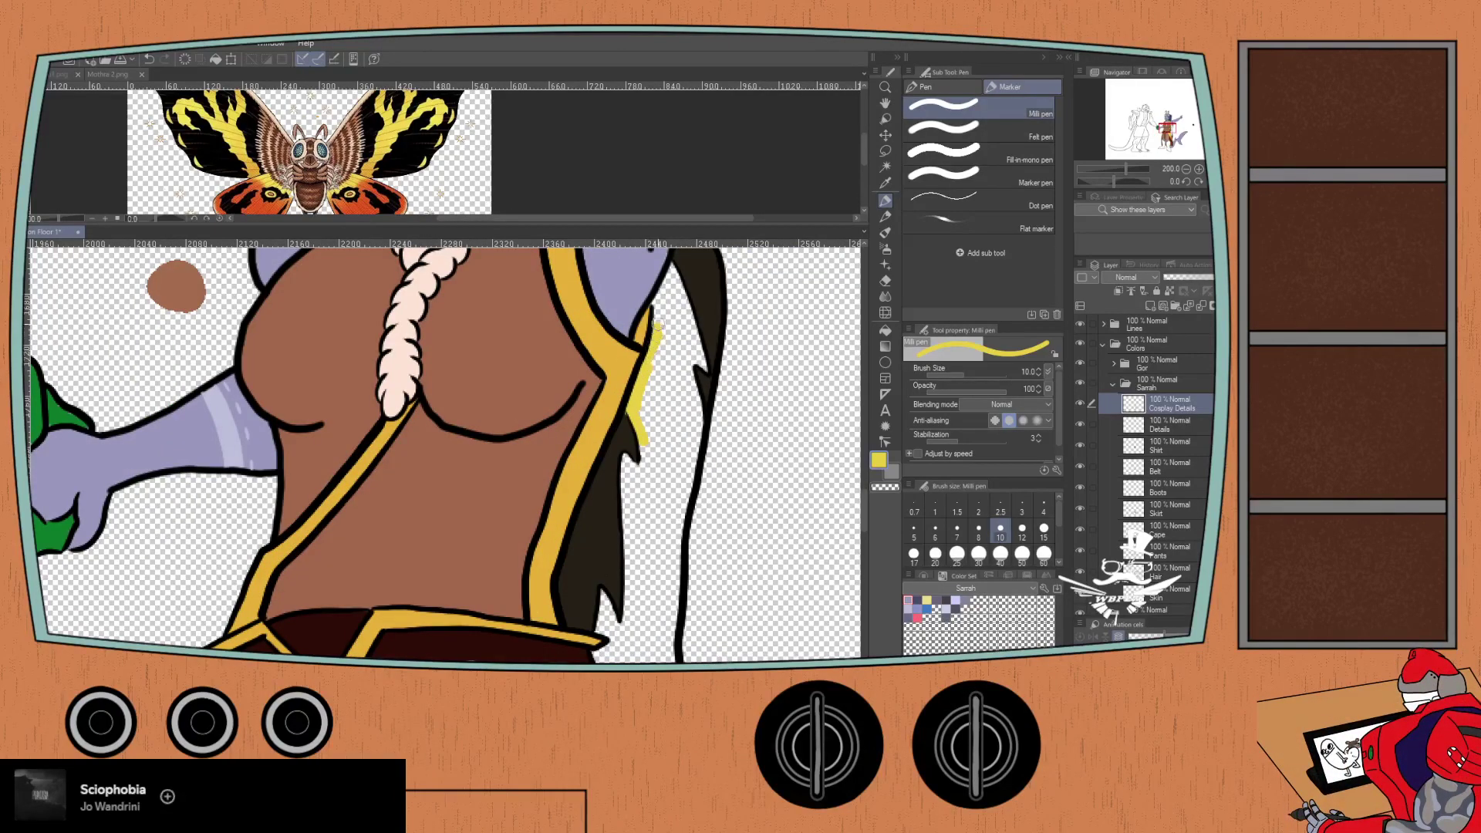
- Fill the cape's inner area under the raised arm with yellow up to its dark border, undoing a stray stroke
{"action": "scroll", "coordinate": [644, 296], "scroll_direction": "up", "scroll_amount": 2}
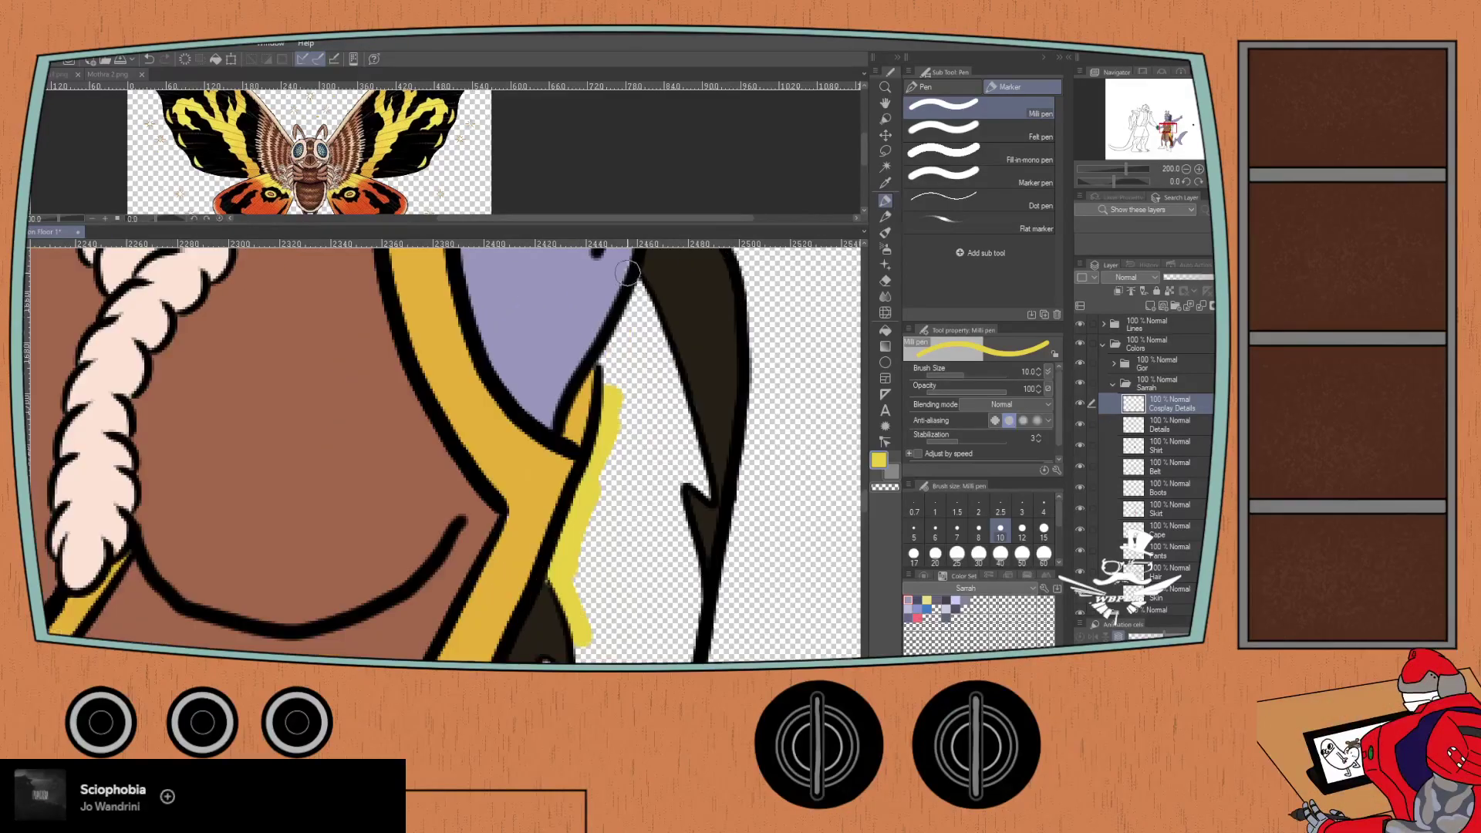
{"action": "mouse_move", "coordinate": [610, 371]}
{"action": "left_mouse_down"}
{"action": "mouse_move", "coordinate": [636, 287]}
{"action": "mouse_move", "coordinate": [664, 360]}
{"action": "mouse_move", "coordinate": [651, 343]}
{"action": "mouse_move", "coordinate": [652, 369]}
{"action": "mouse_move", "coordinate": [633, 336]}
{"action": "mouse_move", "coordinate": [625, 346]}
{"action": "mouse_move", "coordinate": [606, 487]}
{"action": "mouse_move", "coordinate": [649, 379]}
{"action": "mouse_move", "coordinate": [671, 459]}
{"action": "left_mouse_up"}
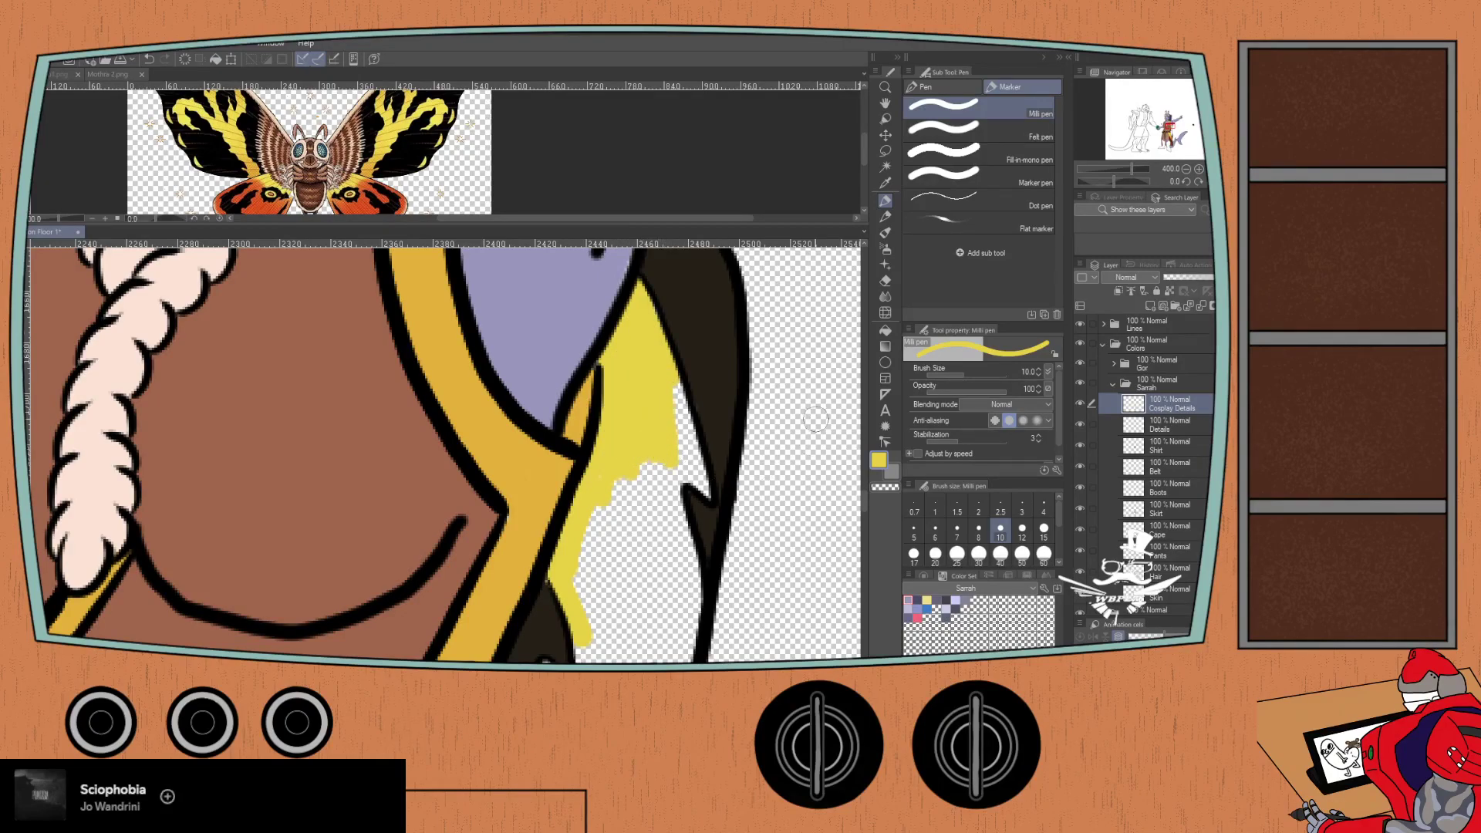
{"action": "mouse_move", "coordinate": [671, 390]}
{"action": "left_mouse_down"}
{"action": "mouse_move", "coordinate": [703, 492]}
{"action": "mouse_move", "coordinate": [679, 468]}
{"action": "left_mouse_up"}
{"action": "key", "text": "ctrl+z"}
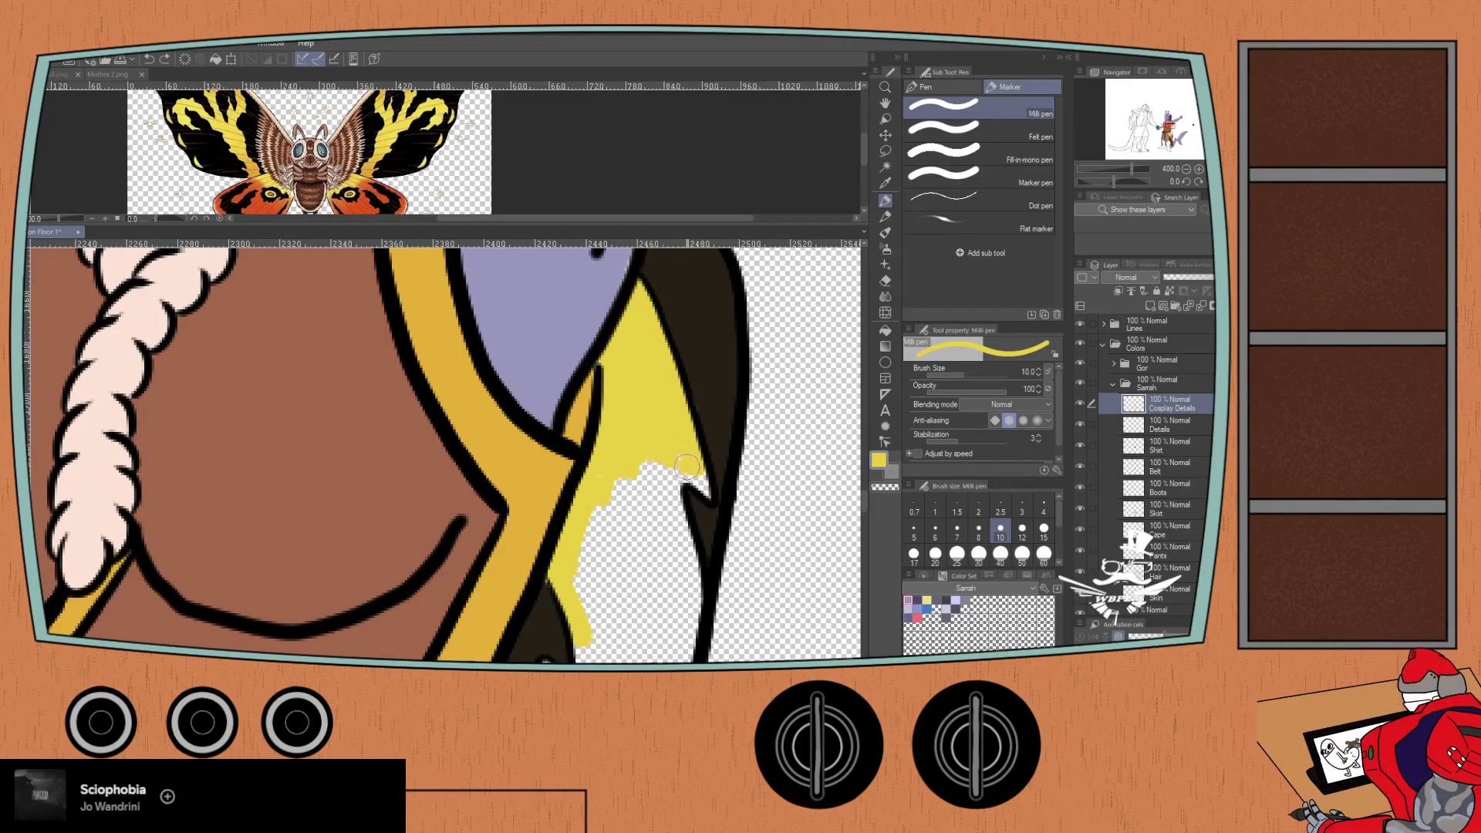
{"action": "mouse_move", "coordinate": [670, 455]}
{"action": "left_mouse_down"}
{"action": "mouse_move", "coordinate": [682, 553]}
{"action": "mouse_move", "coordinate": [657, 463]}
{"action": "mouse_move", "coordinate": [646, 543]}
{"action": "mouse_move", "coordinate": [603, 502]}
{"action": "mouse_move", "coordinate": [571, 591]}
{"action": "mouse_move", "coordinate": [566, 315]}
{"action": "mouse_move", "coordinate": [589, 443]}
{"action": "mouse_move", "coordinate": [610, 324]}
{"action": "mouse_move", "coordinate": [626, 348]}
{"action": "mouse_move", "coordinate": [638, 289]}
{"action": "mouse_move", "coordinate": [669, 340]}
{"action": "mouse_move", "coordinate": [681, 324]}
{"action": "mouse_move", "coordinate": [642, 503]}
{"action": "left_mouse_up"}
- Enlarge the pen to size 20 and fill the cape's inner area with yellow down past the belt
{"action": "left_click", "coordinate": [934, 553]}
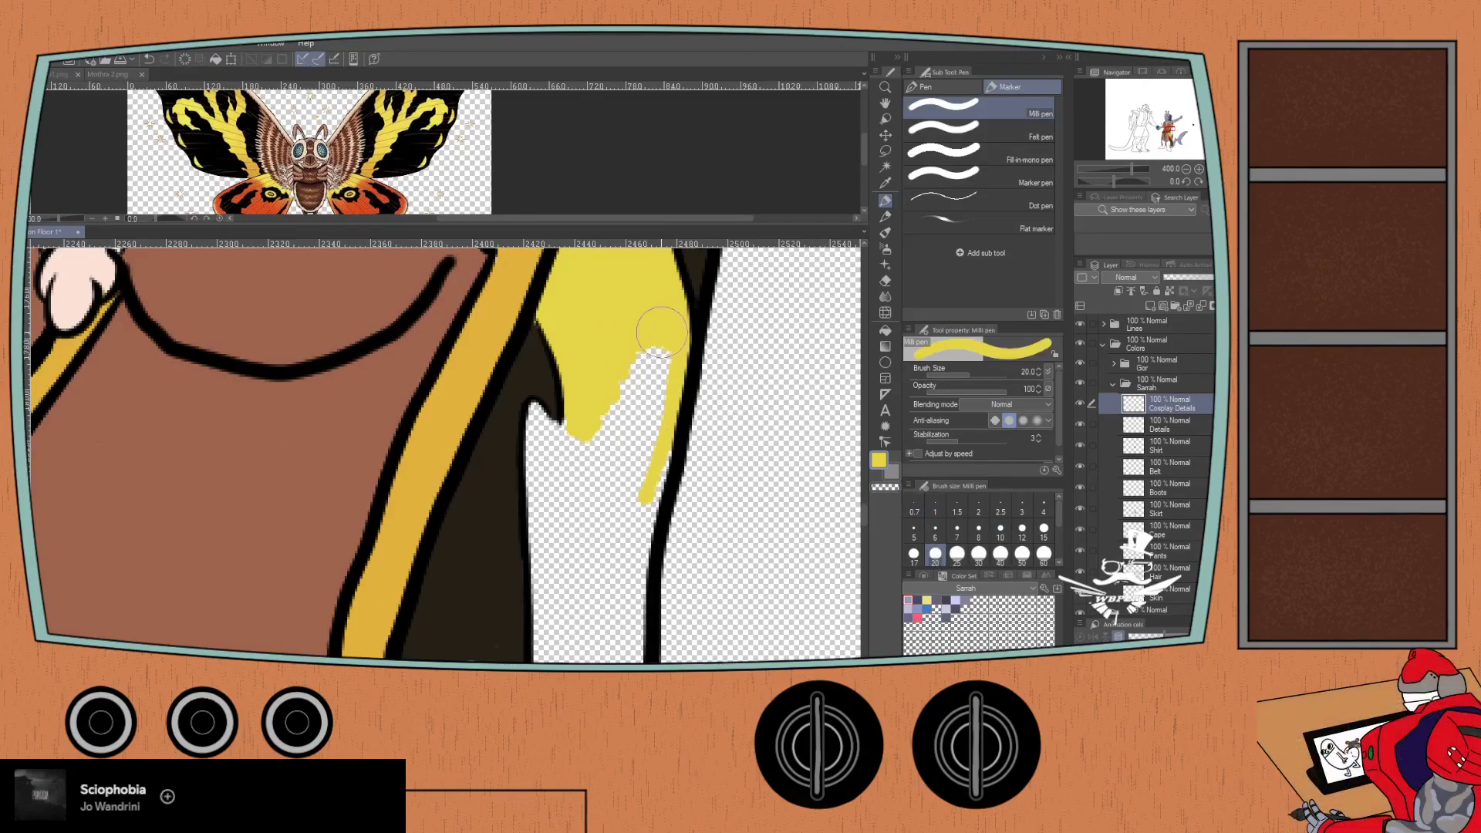
{"action": "mouse_move", "coordinate": [663, 331]}
{"action": "left_mouse_down"}
{"action": "mouse_move", "coordinate": [637, 545]}
{"action": "mouse_move", "coordinate": [643, 393]}
{"action": "mouse_move", "coordinate": [617, 478]}
{"action": "mouse_move", "coordinate": [632, 377]}
{"action": "mouse_move", "coordinate": [613, 431]}
{"action": "mouse_move", "coordinate": [561, 453]}
{"action": "mouse_move", "coordinate": [566, 442]}
{"action": "mouse_move", "coordinate": [563, 527]}
{"action": "mouse_move", "coordinate": [529, 358]}
{"action": "mouse_move", "coordinate": [540, 512]}
{"action": "left_mouse_up"}
{"action": "mouse_move", "coordinate": [530, 430]}
{"action": "left_mouse_down"}
{"action": "mouse_move", "coordinate": [523, 518]}
{"action": "mouse_move", "coordinate": [552, 354]}
{"action": "mouse_move", "coordinate": [573, 540]}
{"action": "mouse_move", "coordinate": [592, 480]}
{"action": "mouse_move", "coordinate": [609, 481]}
{"action": "mouse_move", "coordinate": [613, 567]}
{"action": "left_mouse_up"}
{"action": "mouse_move", "coordinate": [609, 532]}
{"action": "left_mouse_down"}
{"action": "mouse_move", "coordinate": [592, 310]}
{"action": "mouse_move", "coordinate": [580, 474]}
{"action": "mouse_move", "coordinate": [561, 309]}
{"action": "mouse_move", "coordinate": [528, 432]}
{"action": "mouse_move", "coordinate": [515, 381]}
{"action": "mouse_move", "coordinate": [513, 524]}
{"action": "mouse_move", "coordinate": [556, 447]}
{"action": "mouse_move", "coordinate": [587, 504]}
{"action": "mouse_move", "coordinate": [579, 598]}
{"action": "mouse_move", "coordinate": [560, 359]}
{"action": "mouse_move", "coordinate": [559, 494]}
{"action": "mouse_move", "coordinate": [602, 421]}
{"action": "mouse_move", "coordinate": [571, 609]}
{"action": "mouse_move", "coordinate": [513, 532]}
{"action": "mouse_move", "coordinate": [540, 602]}
{"action": "mouse_move", "coordinate": [545, 548]}
{"action": "mouse_move", "coordinate": [498, 467]}
{"action": "mouse_move", "coordinate": [476, 371]}
{"action": "mouse_move", "coordinate": [522, 457]}
{"action": "mouse_move", "coordinate": [532, 417]}
{"action": "mouse_move", "coordinate": [498, 363]}
{"action": "mouse_move", "coordinate": [553, 490]}
{"action": "left_mouse_up"}
{"action": "mouse_move", "coordinate": [538, 419]}
{"action": "left_mouse_down"}
{"action": "mouse_move", "coordinate": [553, 453]}
{"action": "mouse_move", "coordinate": [539, 420]}
{"action": "left_mouse_up"}
- Reduce the pen to size 10 and fill the gaps above the belt tip and in the wedge between skirt and cape strip with yellow
{"action": "left_click", "coordinate": [1001, 530]}
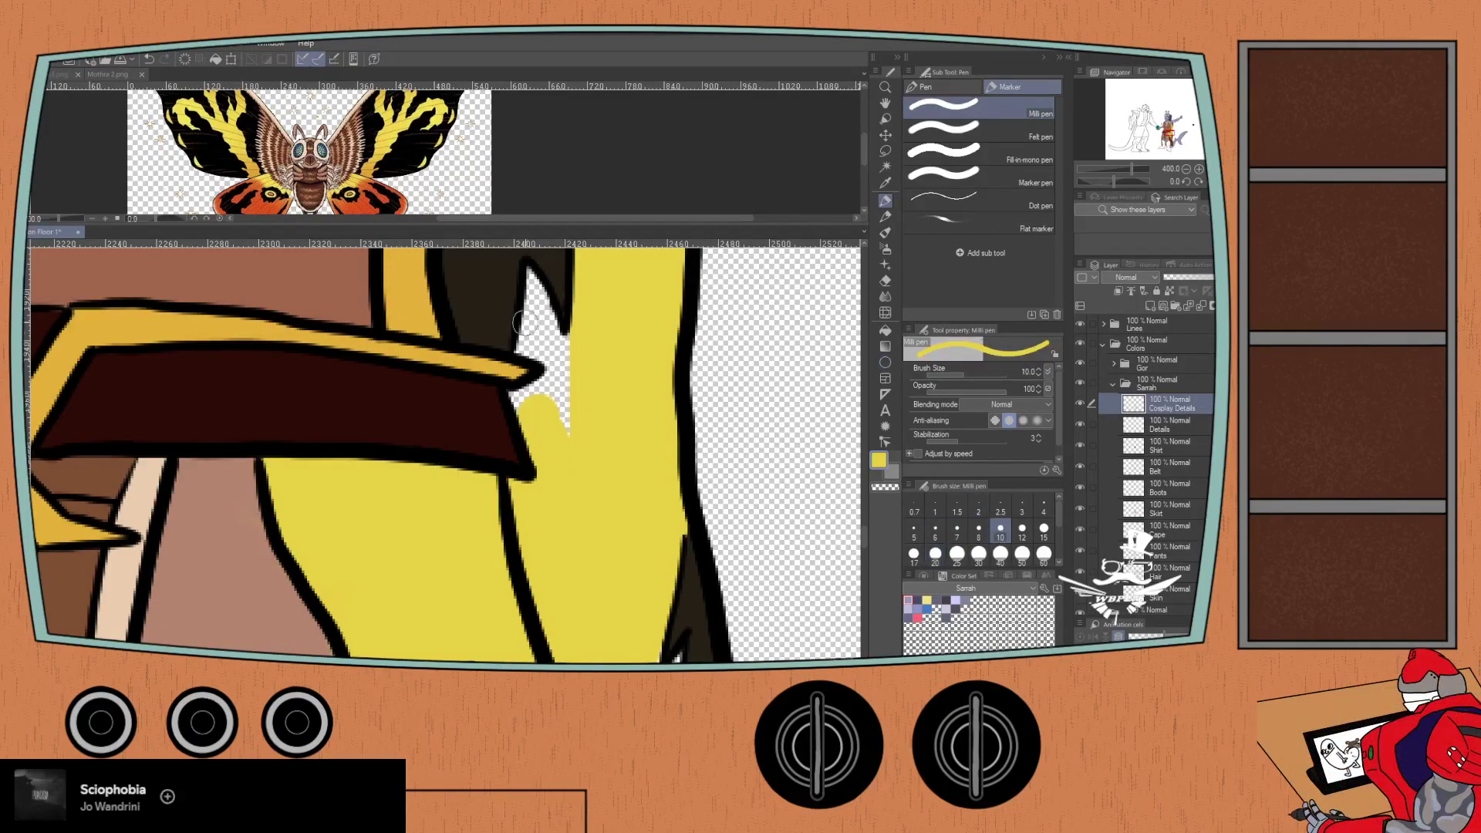
{"action": "mouse_move", "coordinate": [525, 337]}
{"action": "left_mouse_down"}
{"action": "mouse_move", "coordinate": [549, 371]}
{"action": "mouse_move", "coordinate": [515, 397]}
{"action": "mouse_move", "coordinate": [541, 386]}
{"action": "mouse_move", "coordinate": [562, 425]}
{"action": "mouse_move", "coordinate": [567, 339]}
{"action": "mouse_move", "coordinate": [557, 352]}
{"action": "mouse_move", "coordinate": [532, 276]}
{"action": "left_mouse_up"}
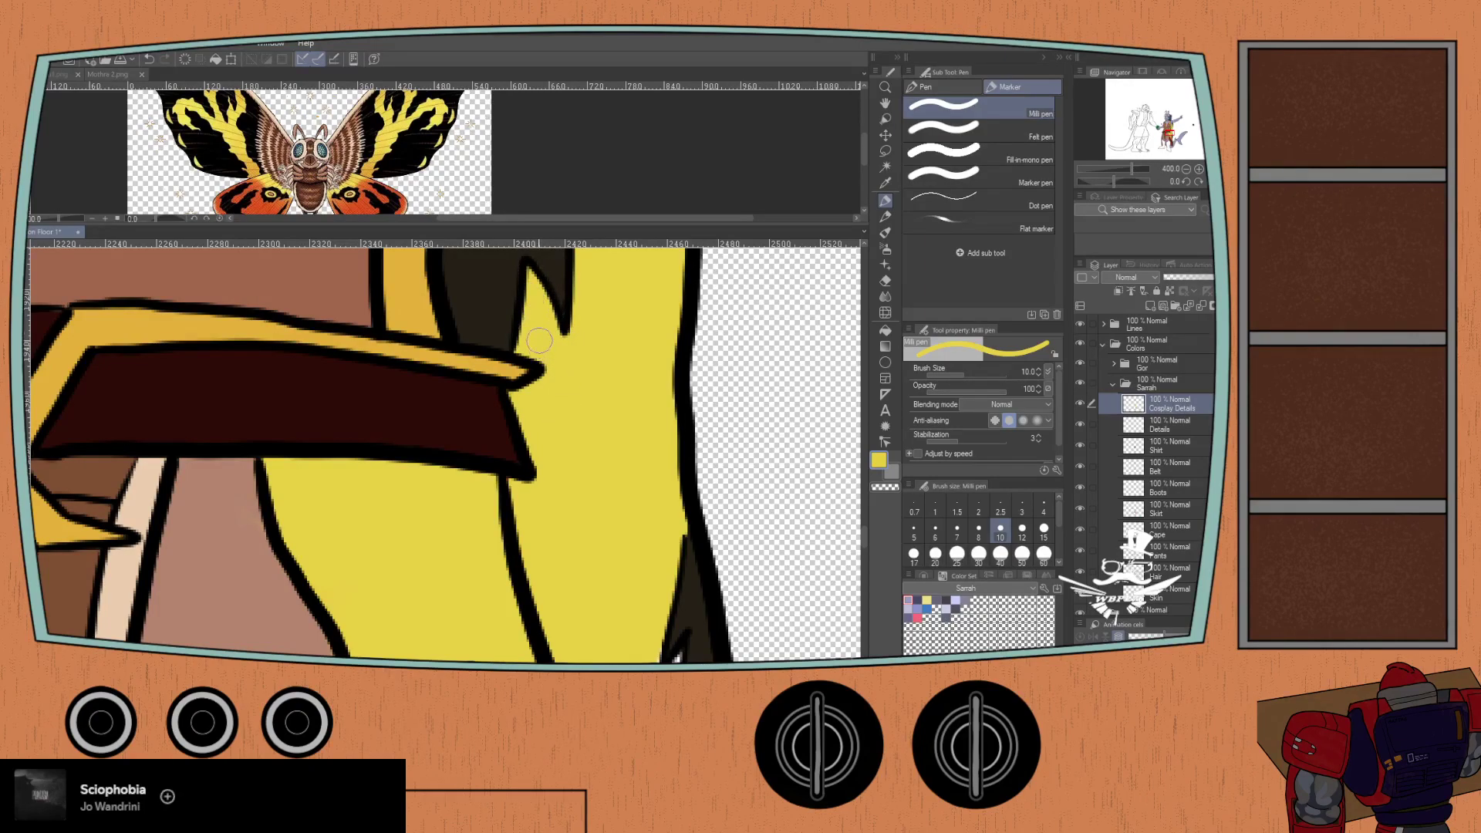
{"action": "mouse_move", "coordinate": [617, 645]}
{"action": "left_mouse_down"}
{"action": "mouse_move", "coordinate": [550, 365]}
{"action": "mouse_move", "coordinate": [591, 408]}
{"action": "mouse_move", "coordinate": [609, 378]}
{"action": "left_mouse_up"}
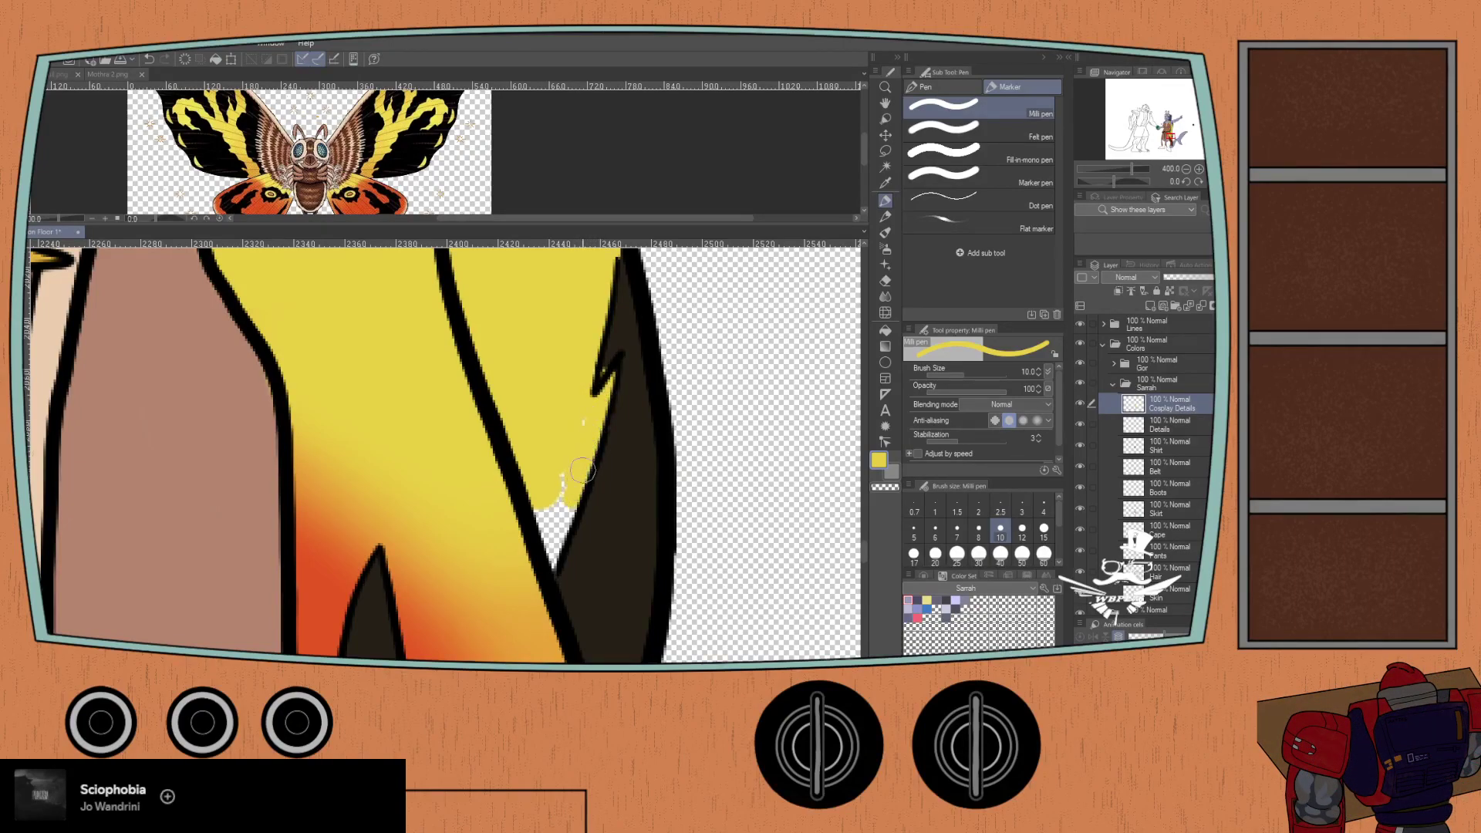
{"action": "mouse_move", "coordinate": [578, 457]}
{"action": "left_mouse_down"}
{"action": "mouse_move", "coordinate": [540, 504]}
{"action": "mouse_move", "coordinate": [551, 564]}
{"action": "mouse_move", "coordinate": [574, 479]}
{"action": "mouse_move", "coordinate": [560, 527]}
{"action": "left_mouse_up"}
- Erase the yellow overlapping the cape strip's jagged notch with the hard eraser at size 6, and check the yellow area for gaps
{"action": "key", "text": "e"}
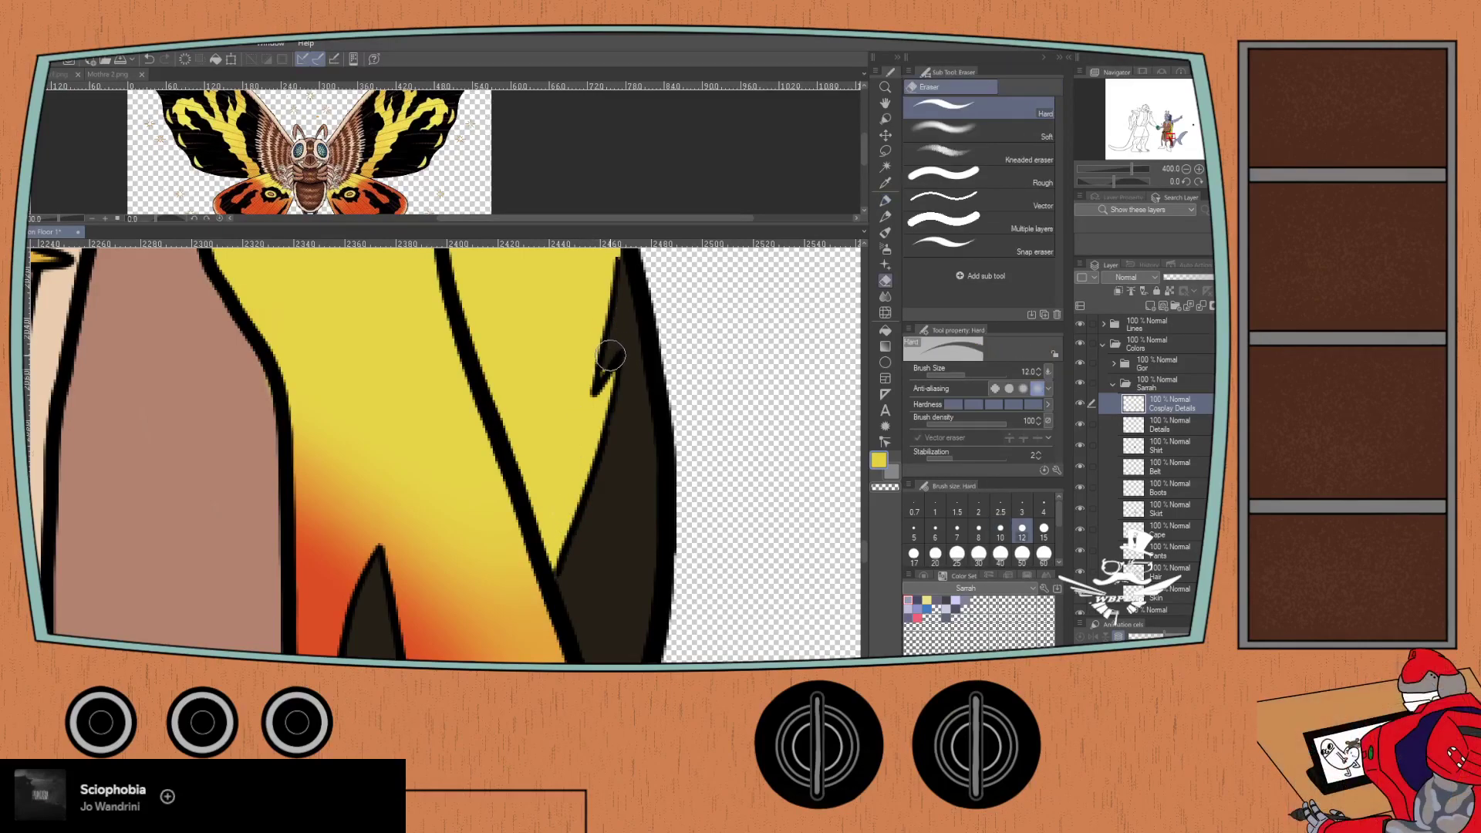
{"action": "left_click", "coordinate": [934, 532]}
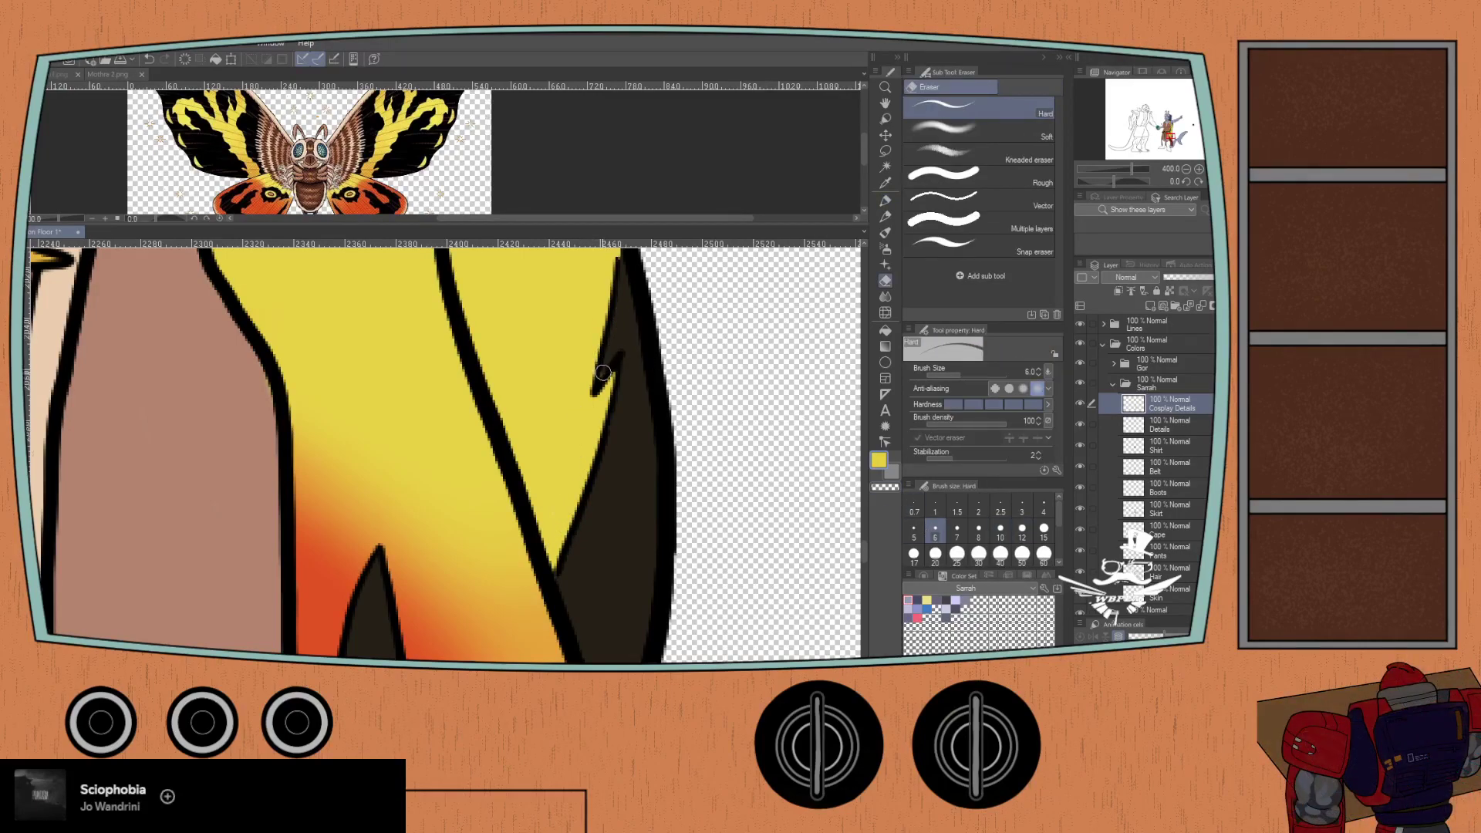
{"action": "scroll", "coordinate": [592, 280], "scroll_direction": "down", "scroll_amount": 4}
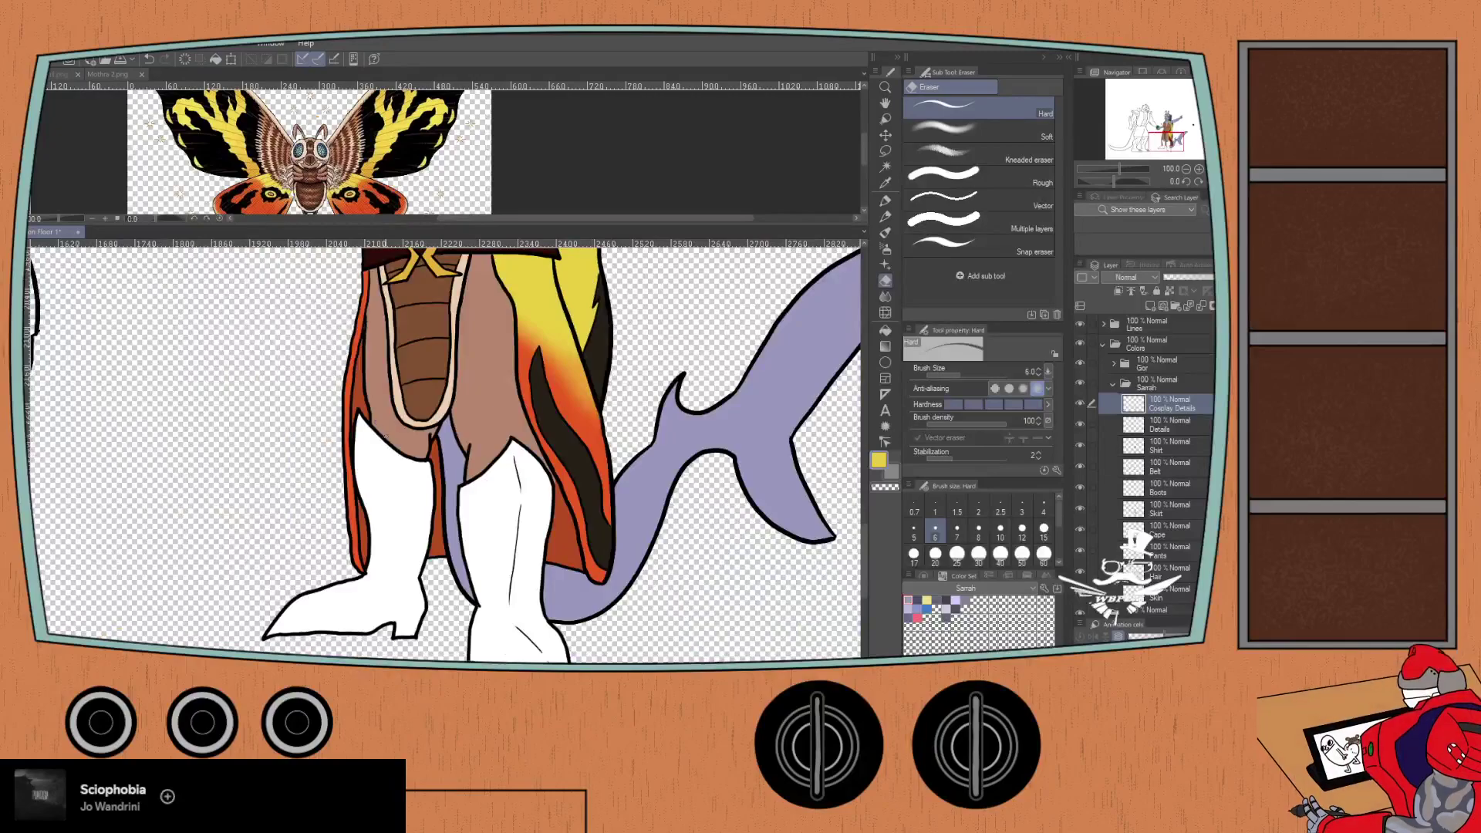
{"action": "left_click_drag", "start_coordinate": [401, 331], "coordinate": [410, 525]}
{"action": "key", "text": "p"}
{"action": "scroll", "coordinate": [600, 501], "scroll_direction": "up", "scroll_amount": 4}
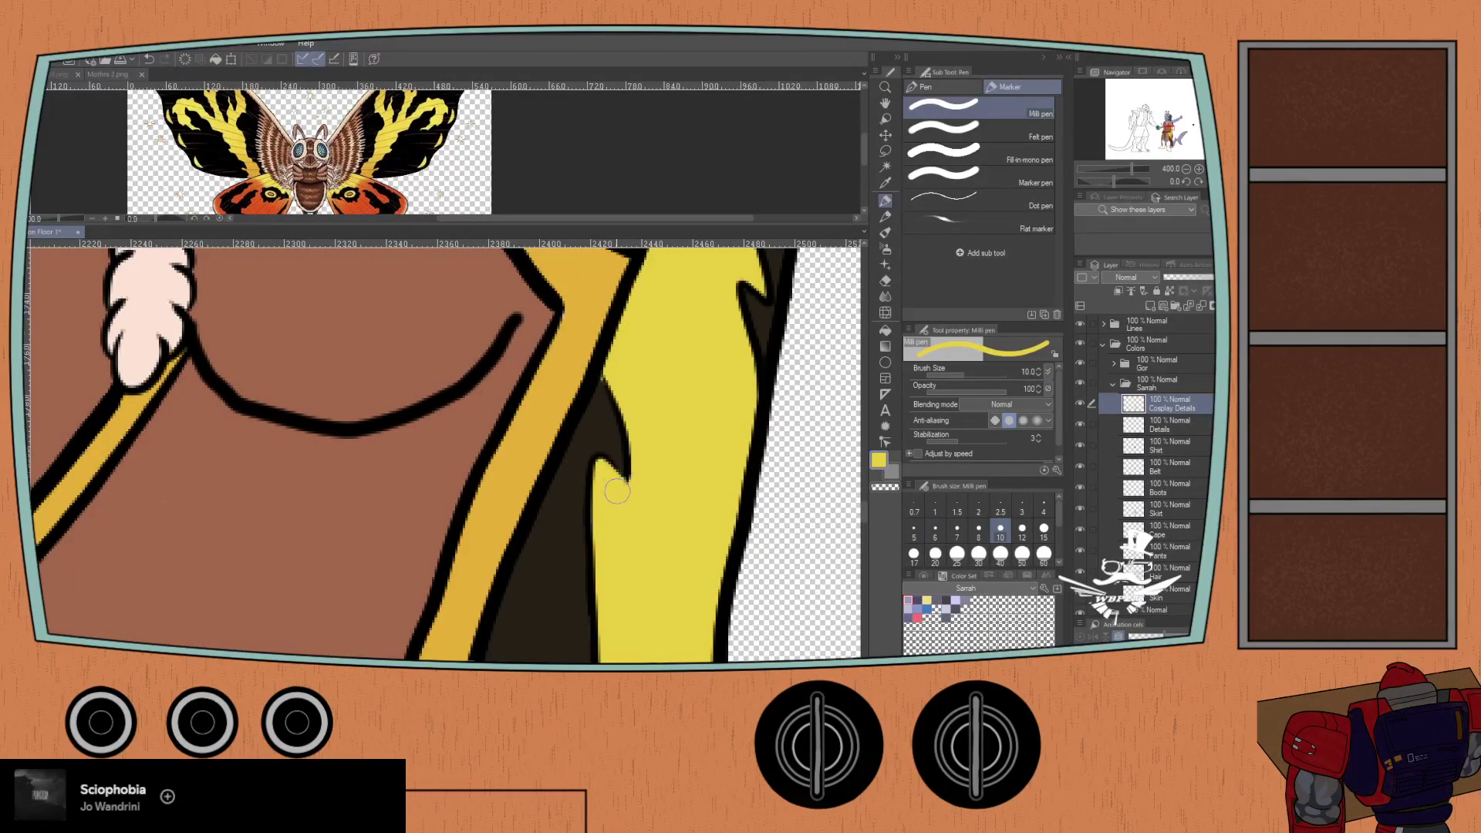
- Reposition the moth reference to show its upper wings and compare them with the whole colored figure
{"action": "scroll", "coordinate": [605, 524], "scroll_direction": "down", "scroll_amount": 6}
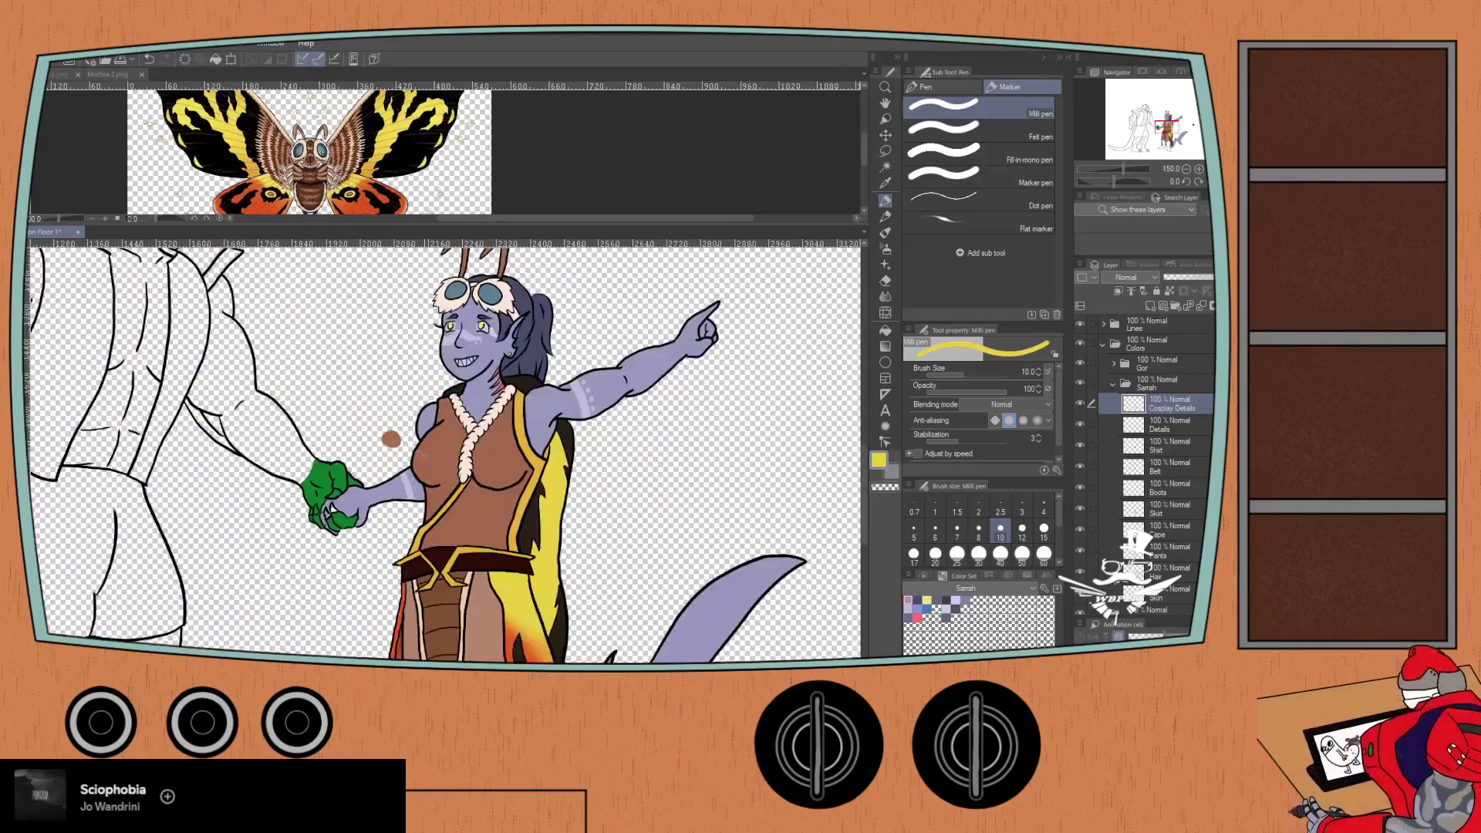
{"action": "left_click_drag", "start_coordinate": [322, 502], "coordinate": [345, 543]}
{"action": "left_click", "coordinate": [98, 81]}
{"action": "left_click_drag", "start_coordinate": [120, 172], "coordinate": [220, 205]}
{"action": "left_click", "coordinate": [61, 234]}
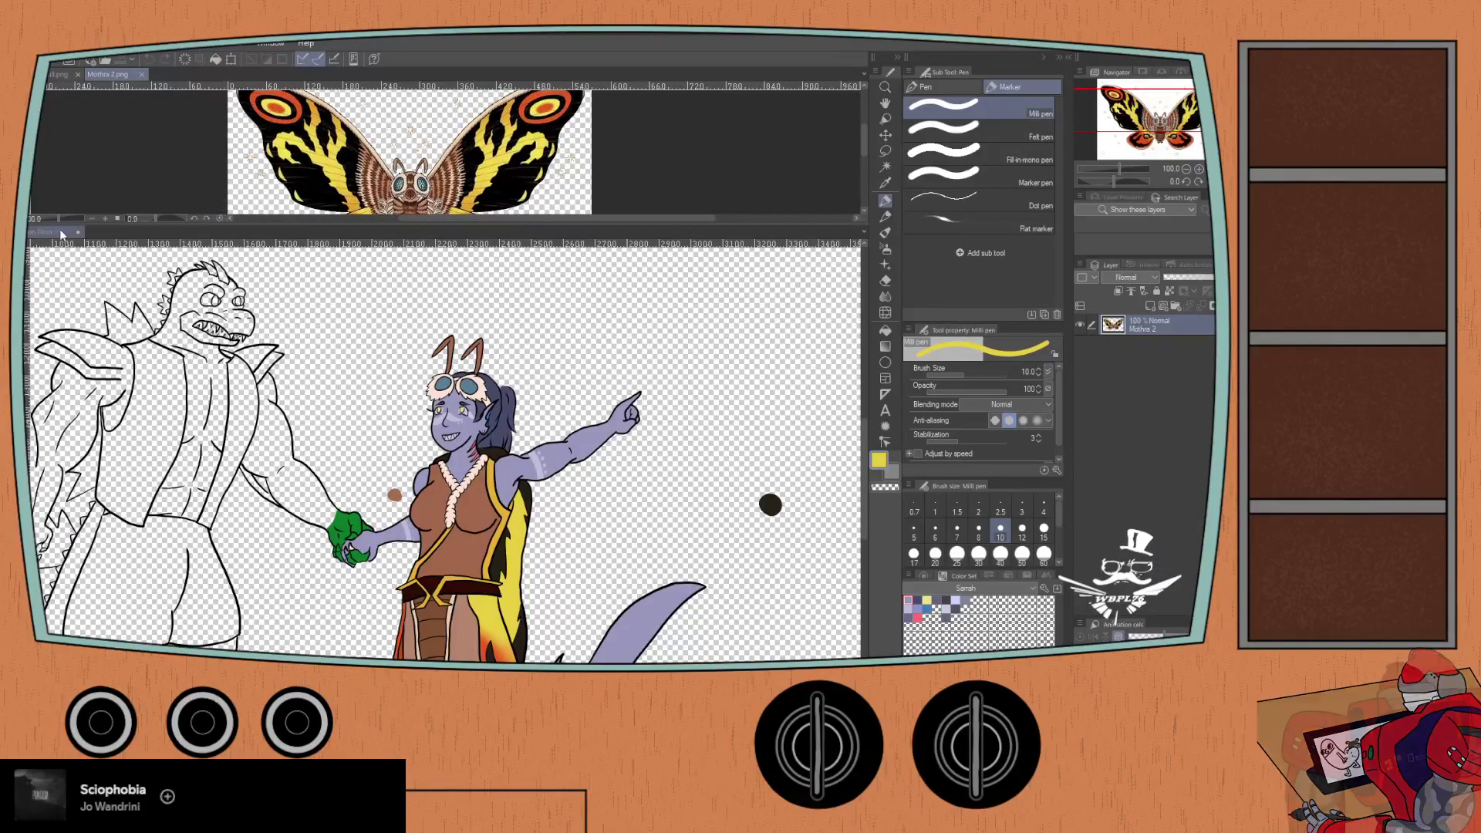
{"action": "scroll", "coordinate": [388, 544], "scroll_direction": "down", "scroll_amount": 1}
{"action": "left_click_drag", "start_coordinate": [384, 553], "coordinate": [401, 458]}
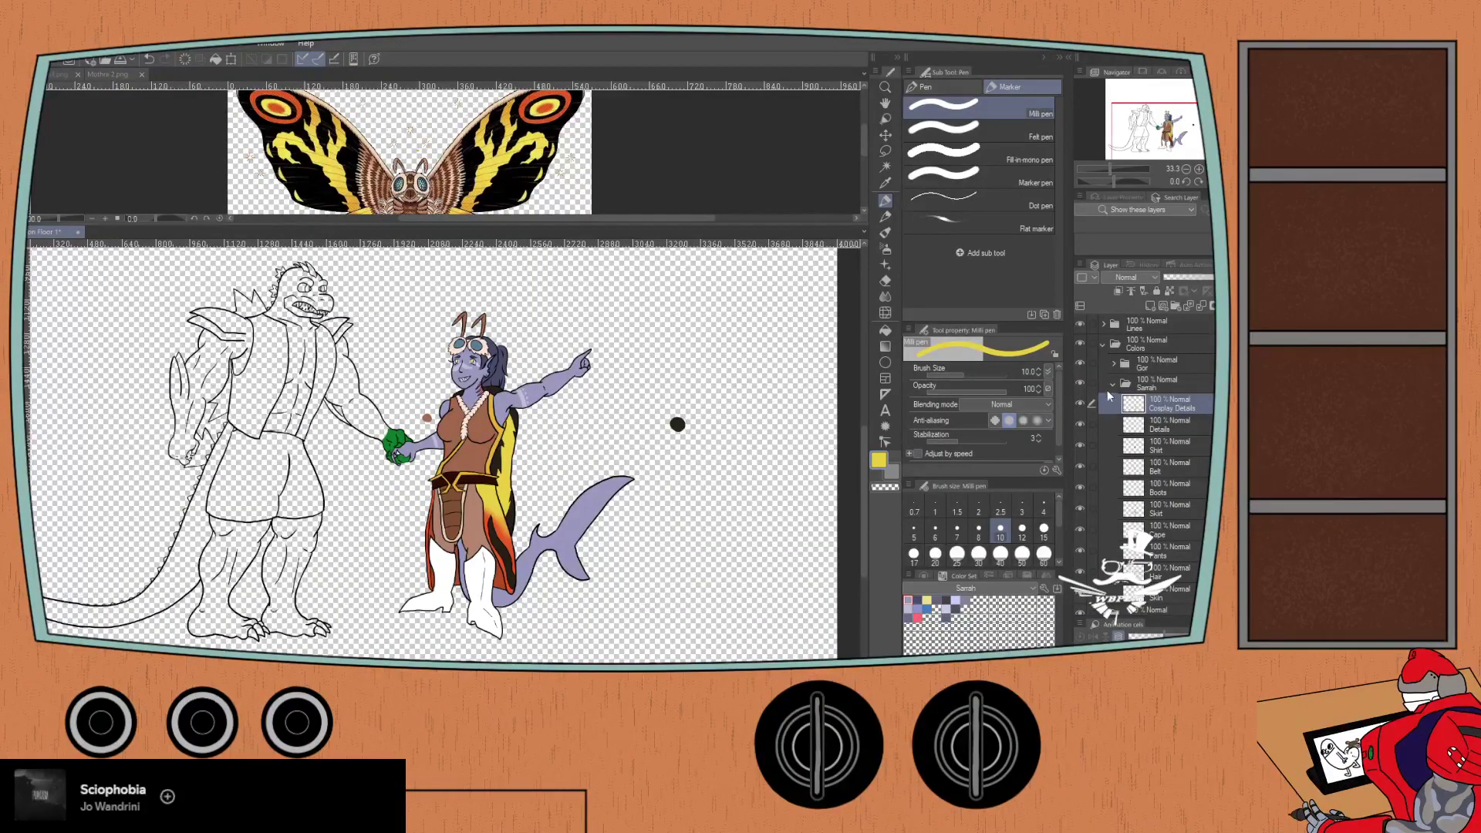
- Collapse the woman's color folder and check her colors against the convention photo by temporarily showing the background layer
{"action": "left_click", "coordinate": [1126, 384]}
{"action": "left_click", "coordinate": [1113, 383]}
{"action": "left_click", "coordinate": [1080, 443]}
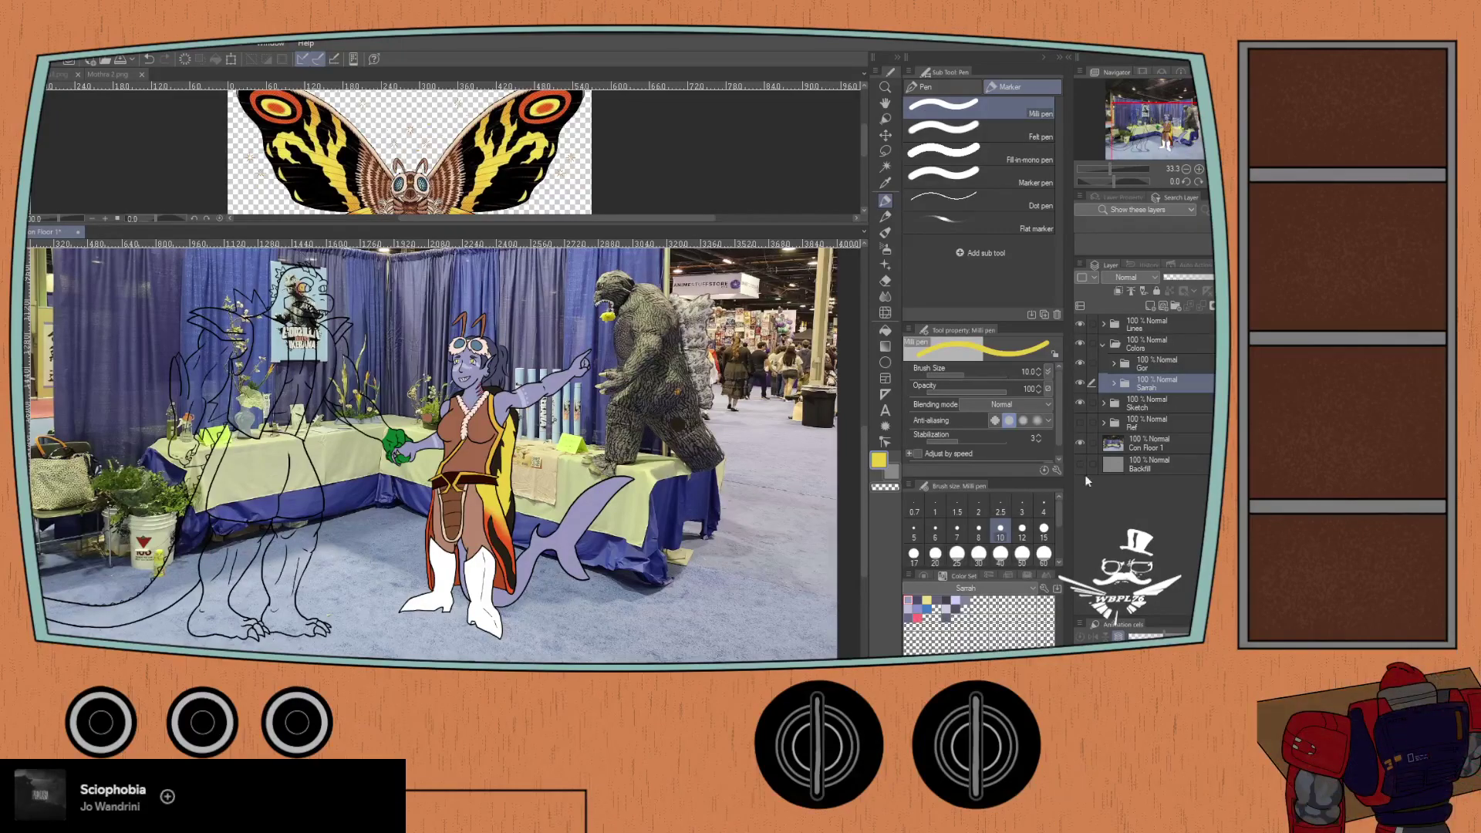
{"action": "left_click", "coordinate": [1080, 444]}
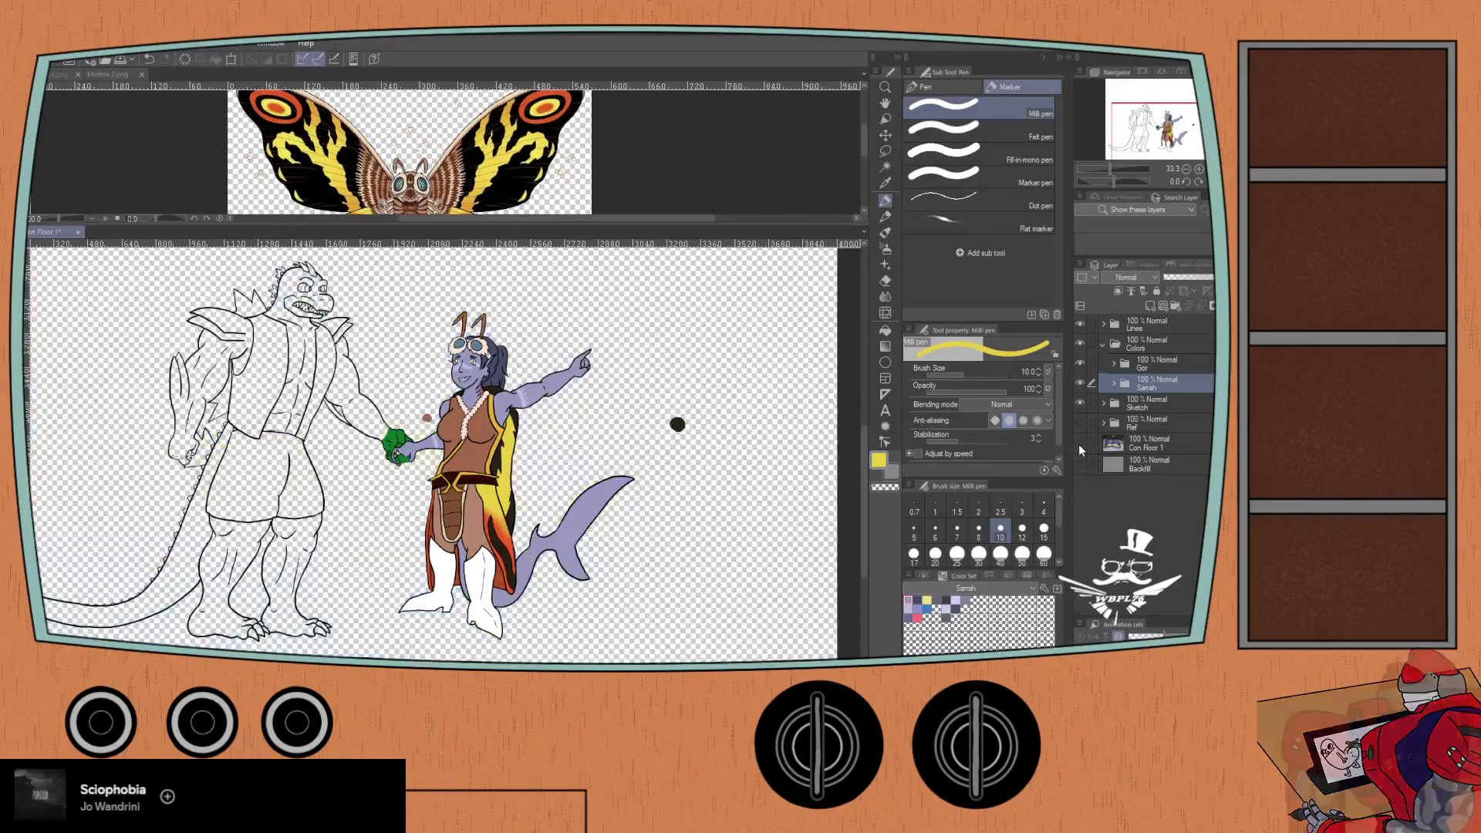
{"action": "left_click", "coordinate": [1078, 443]}
{"action": "left_click", "coordinate": [1077, 445]}
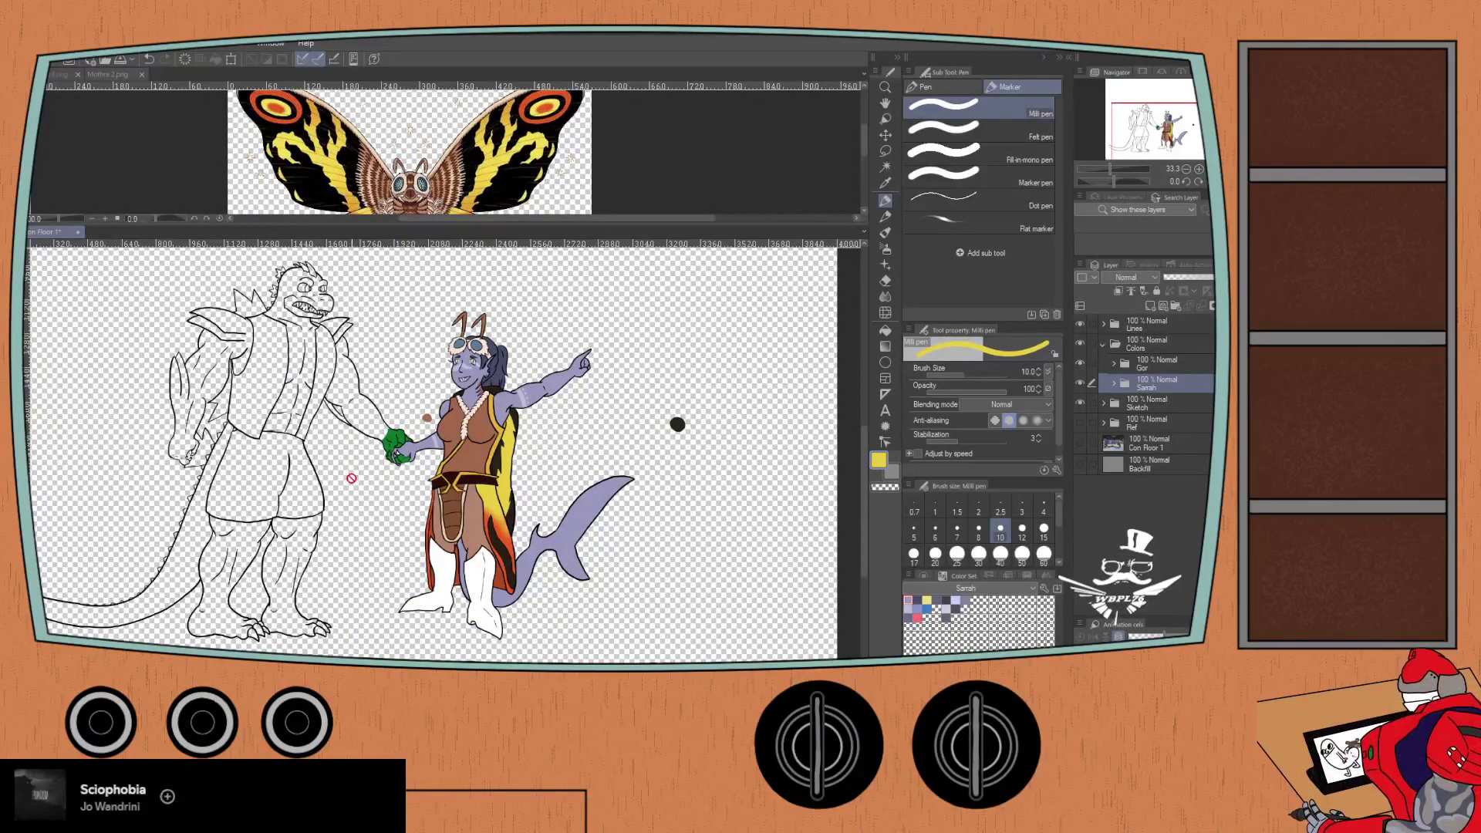
{"action": "scroll", "coordinate": [355, 505], "scroll_direction": "up", "scroll_amount": 3}
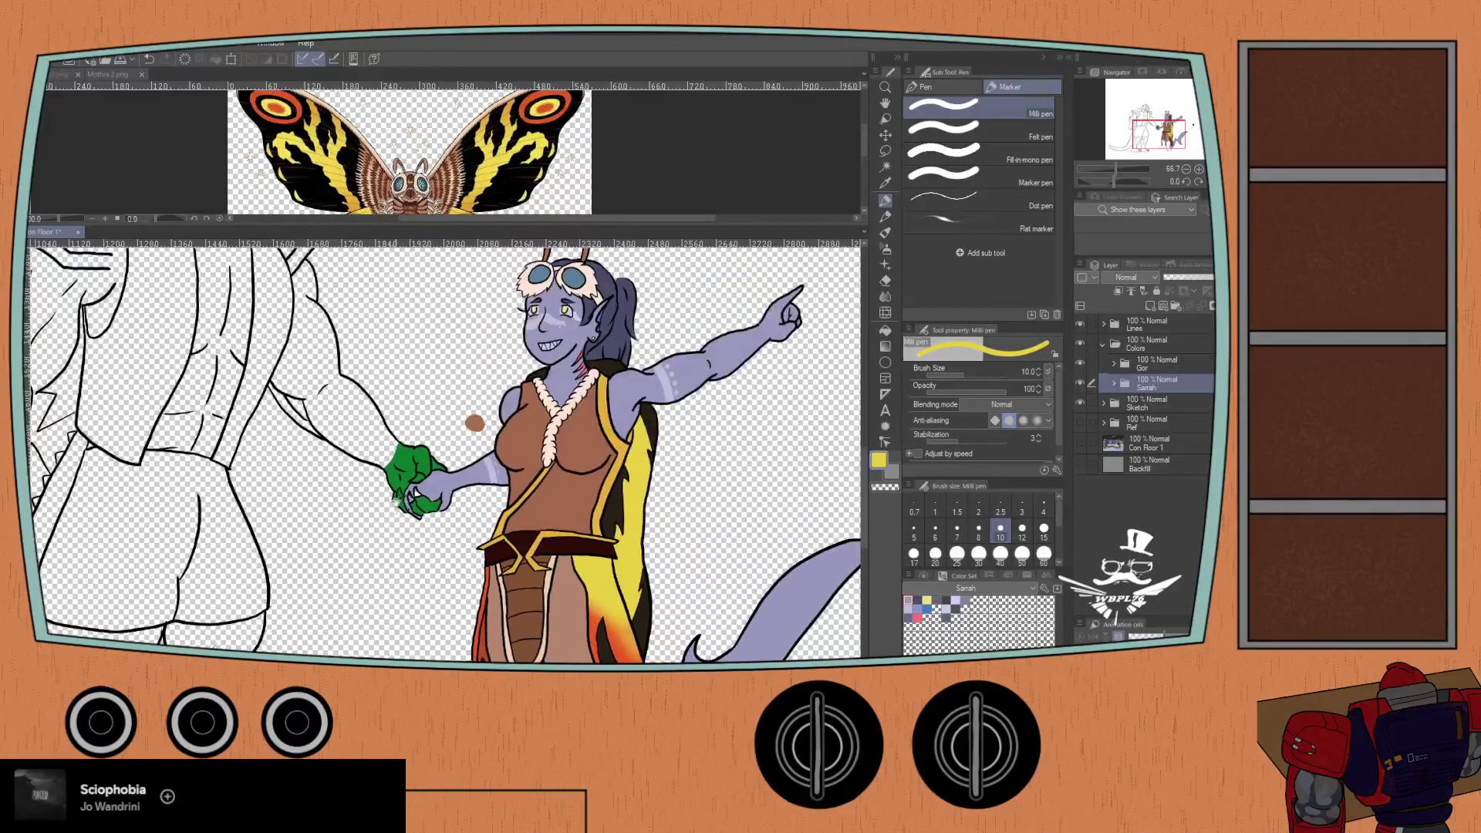
{"action": "left_click_drag", "start_coordinate": [396, 503], "coordinate": [322, 546]}
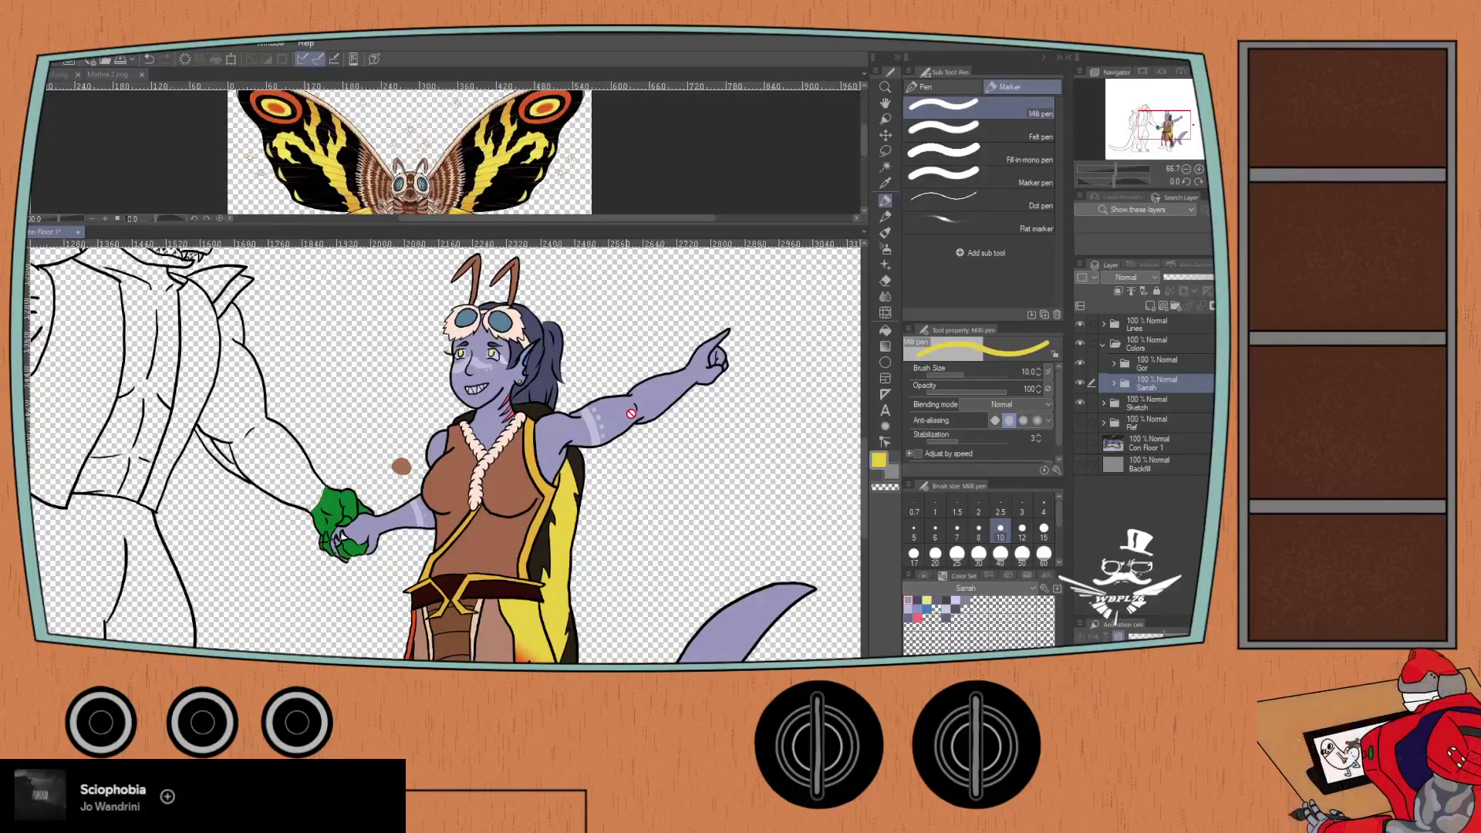
- Create two subfolders one above the other in the woman's color folder and name the lower one Flats
{"action": "left_click", "coordinate": [1113, 383]}
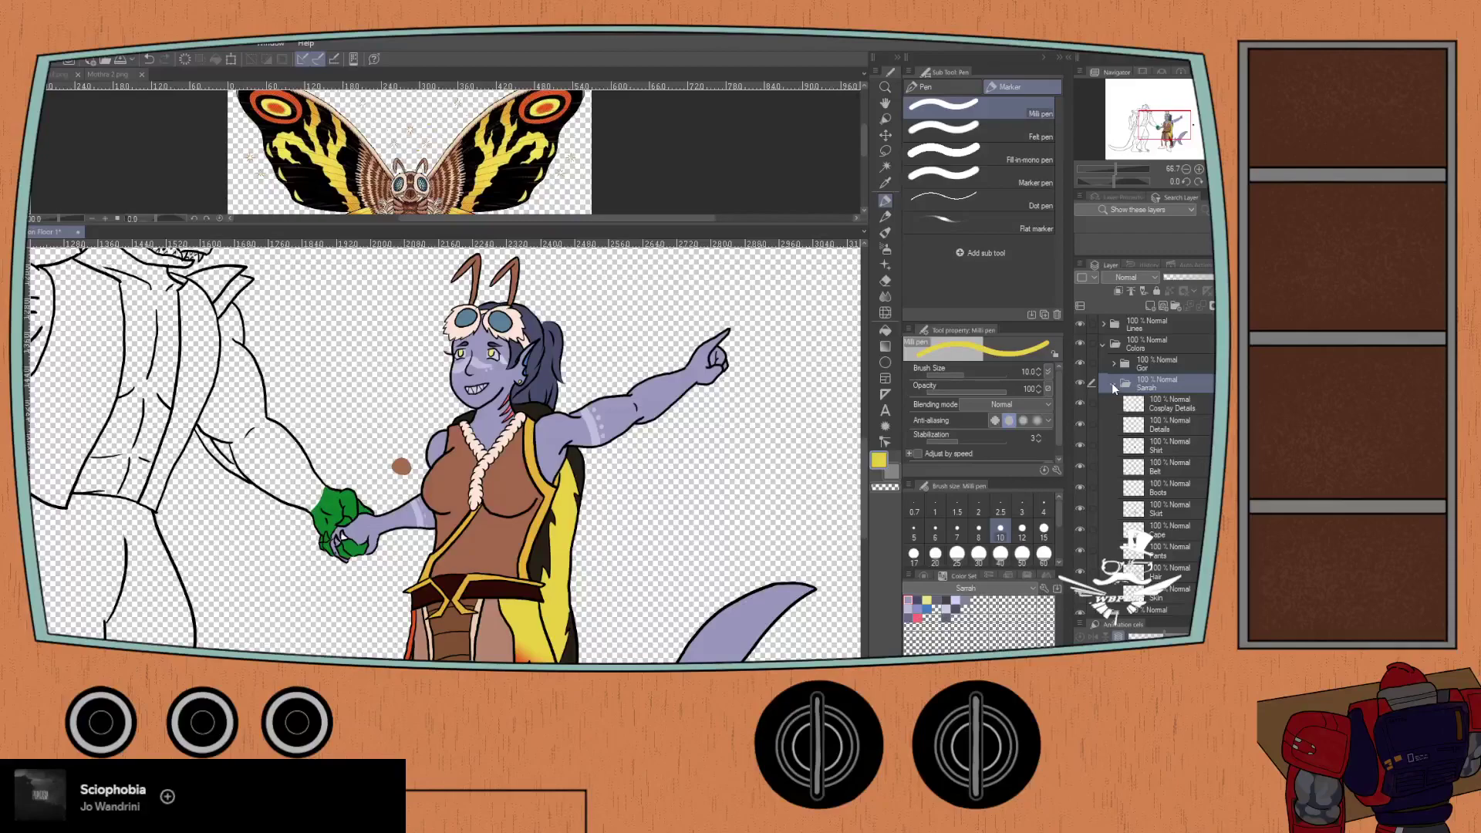
{"action": "left_click", "coordinate": [1173, 307]}
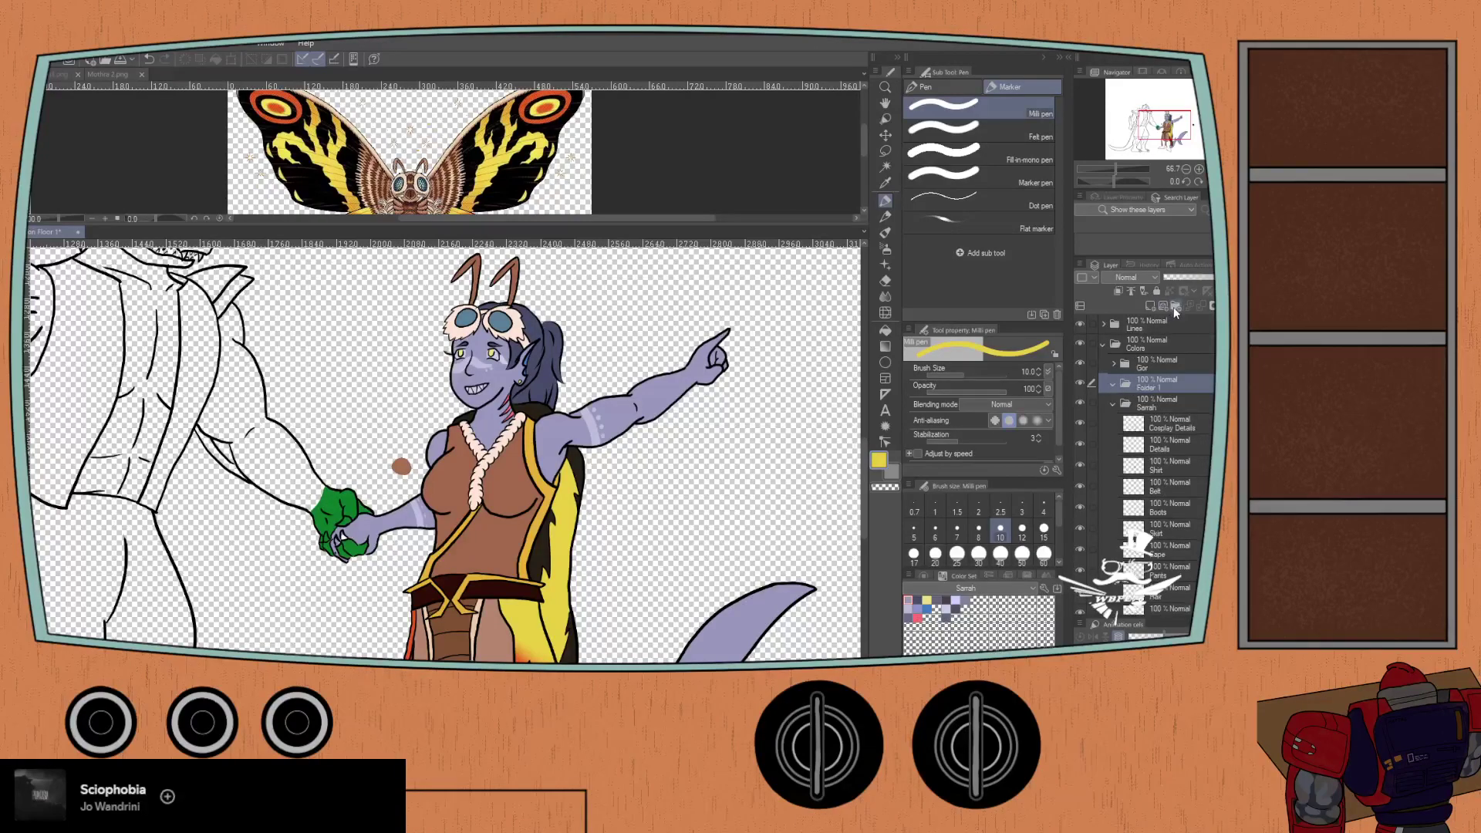
{"action": "left_click", "coordinate": [1173, 307]}
{"action": "mouse_move", "coordinate": [1138, 410]}
{"action": "left_mouse_down"}
{"action": "mouse_move", "coordinate": [1144, 436]}
{"action": "mouse_move", "coordinate": [1136, 427]}
{"action": "left_mouse_up"}
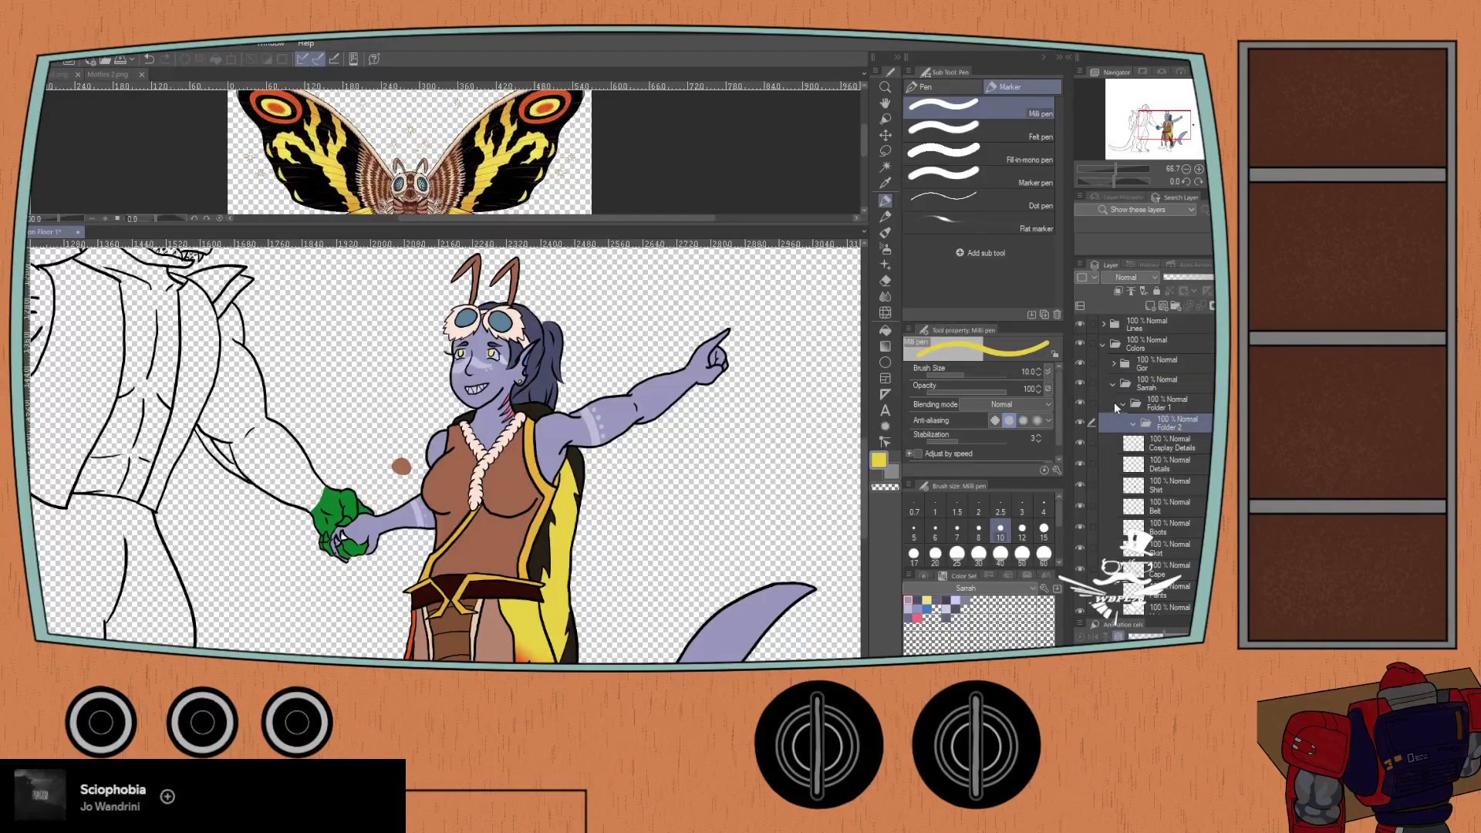
{"action": "left_click_drag", "start_coordinate": [1148, 409], "coordinate": [1146, 398]}
{"action": "left_click", "coordinate": [1150, 422]}
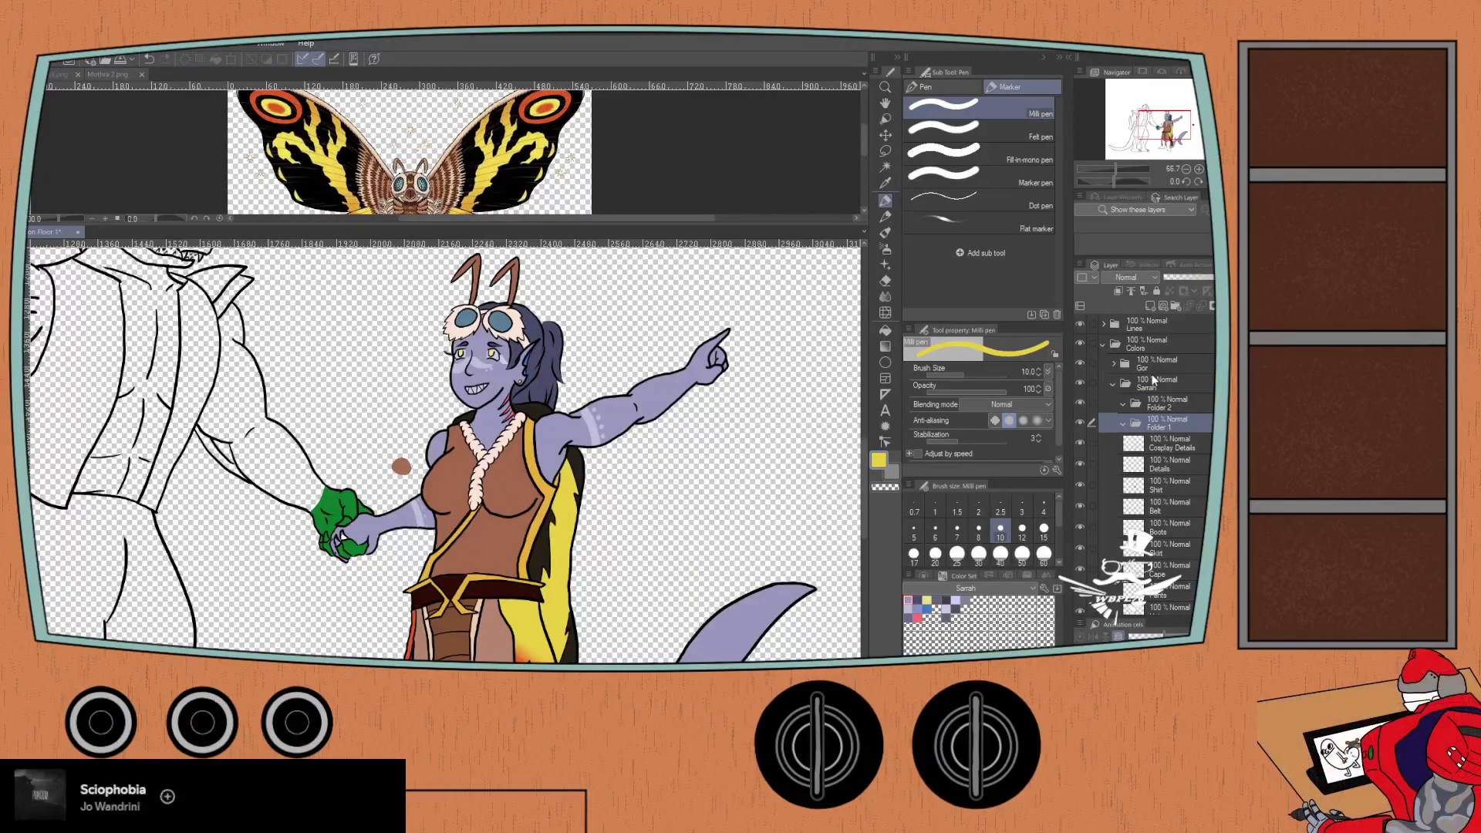
{"action": "left_click", "coordinate": [1152, 451]}
- Select all of the woman's color layers from Cosplay Details down, move them into the Flats folder and collapse it
{"action": "key", "text": "ctrl+minus"}
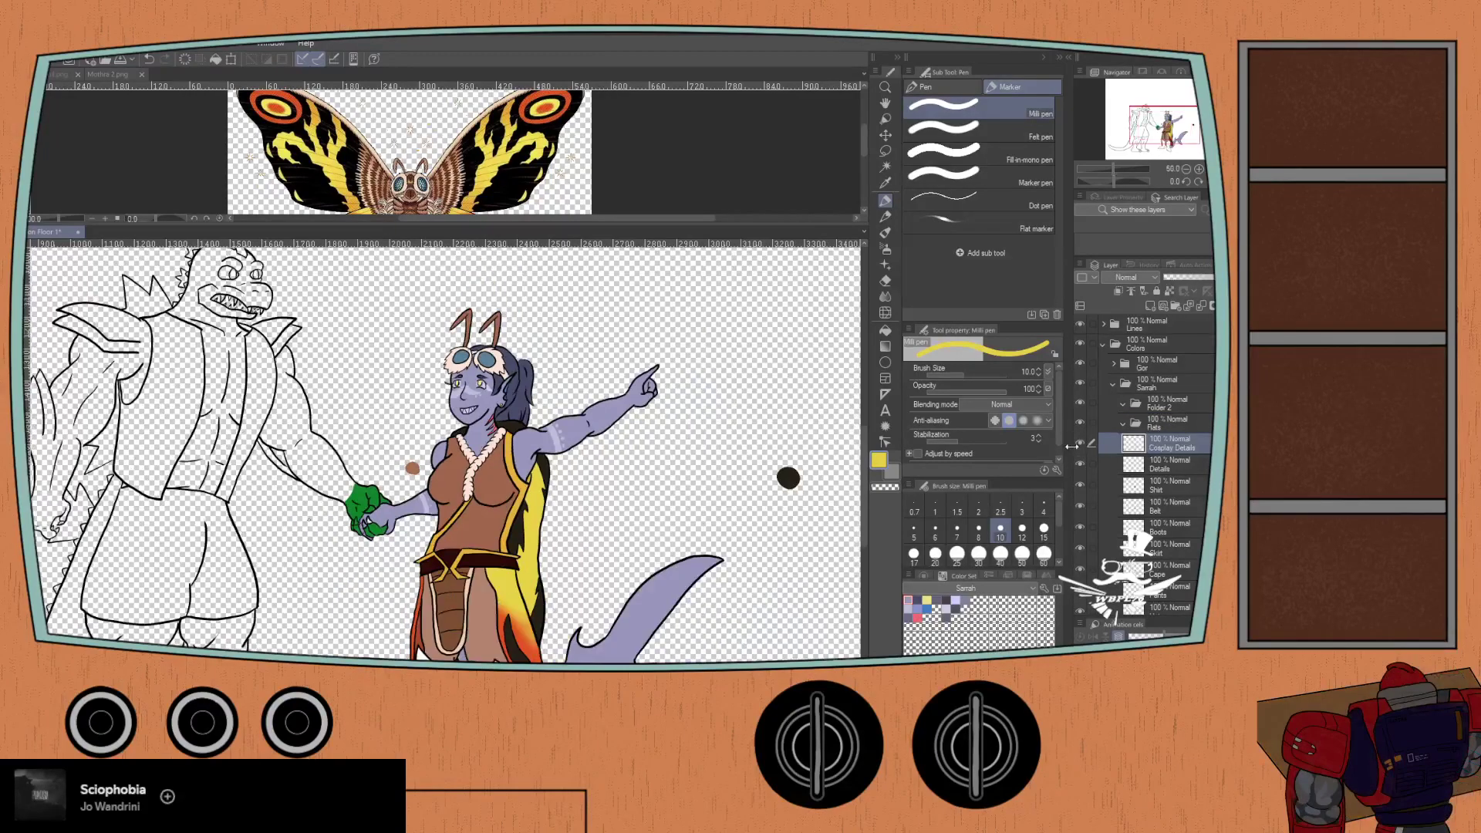
{"action": "key", "text": "ctrl+plus"}
{"action": "scroll", "coordinate": [1114, 463], "scroll_direction": "down", "scroll_amount": 3}
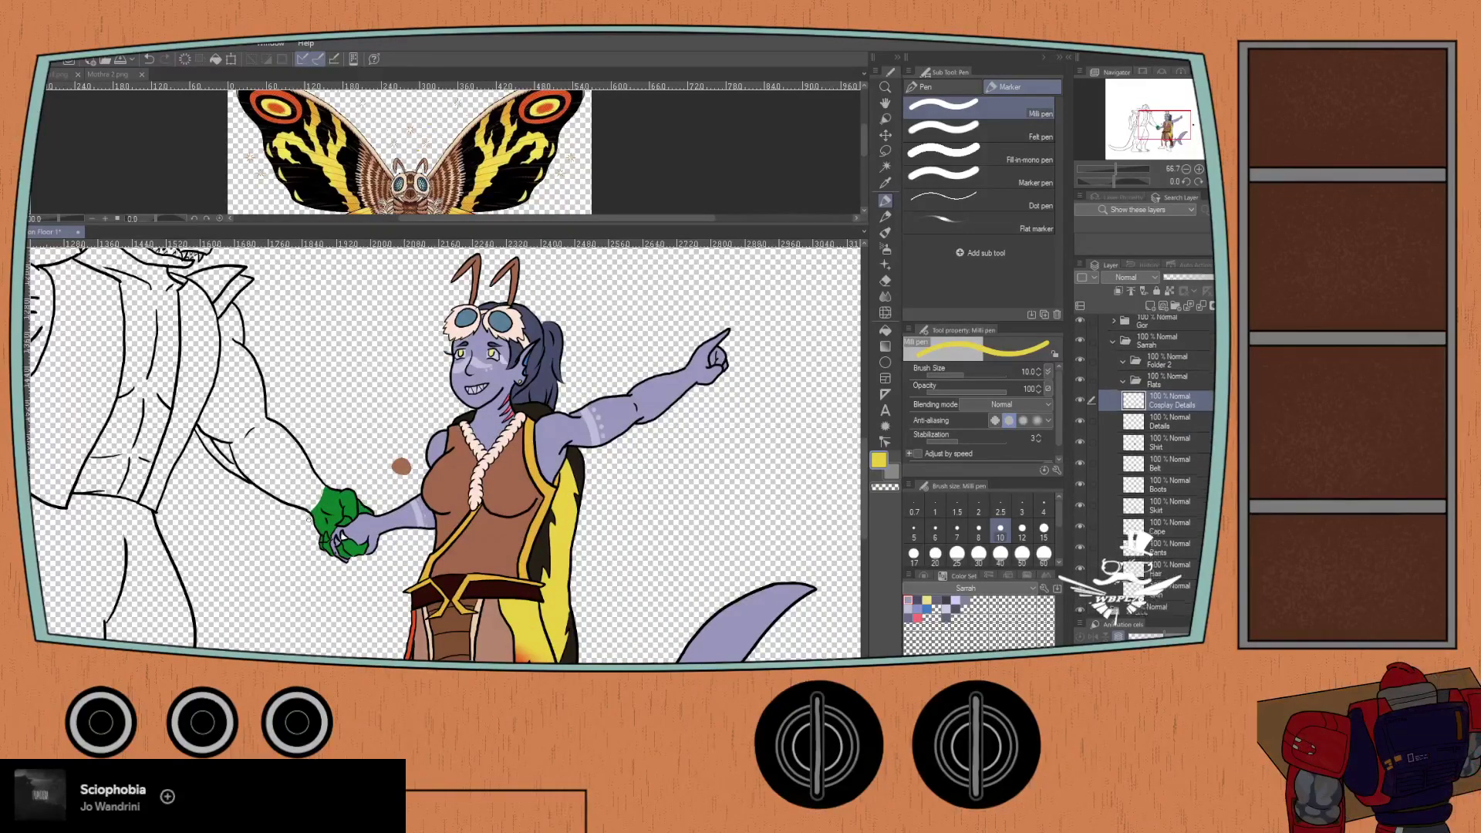
{"action": "left_click_drag", "start_coordinate": [1091, 394], "coordinate": [1094, 567]}
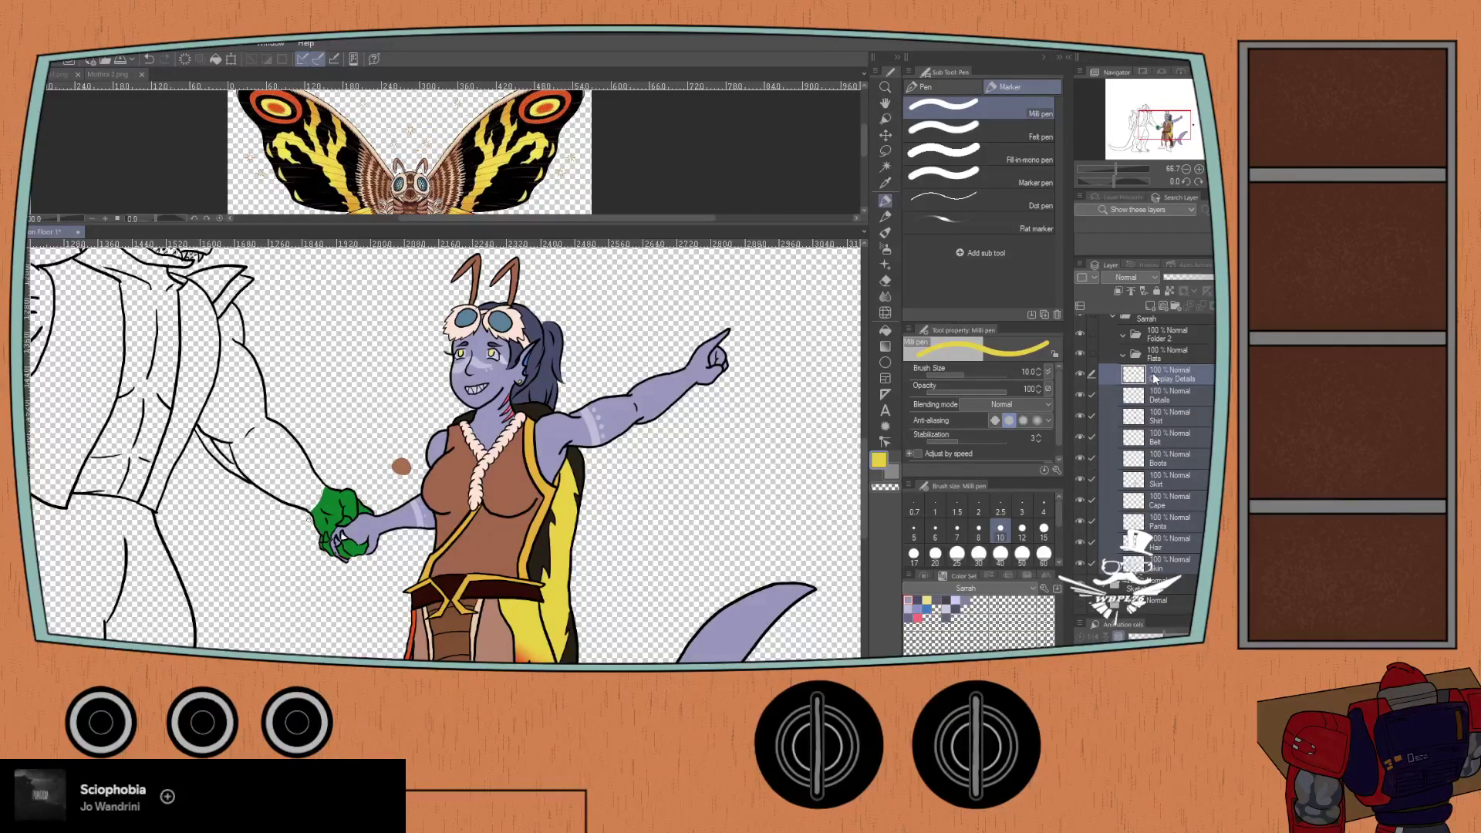
{"action": "left_click_drag", "start_coordinate": [1152, 360], "coordinate": [1143, 351]}
{"action": "left_click", "coordinate": [1122, 355]}
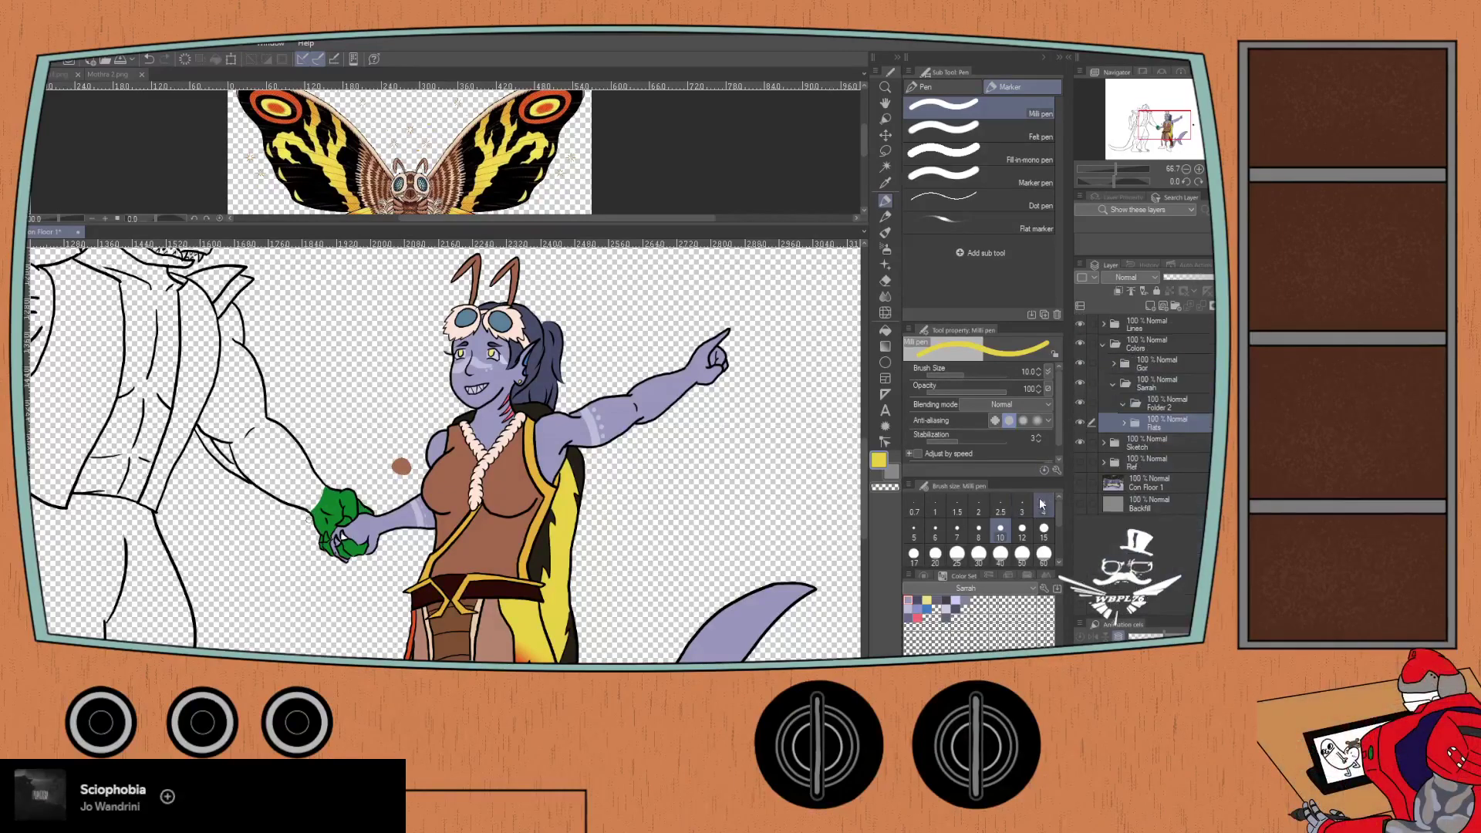
- Rename the empty folder above Flats as Shades
{"action": "left_click", "coordinate": [1154, 414]}
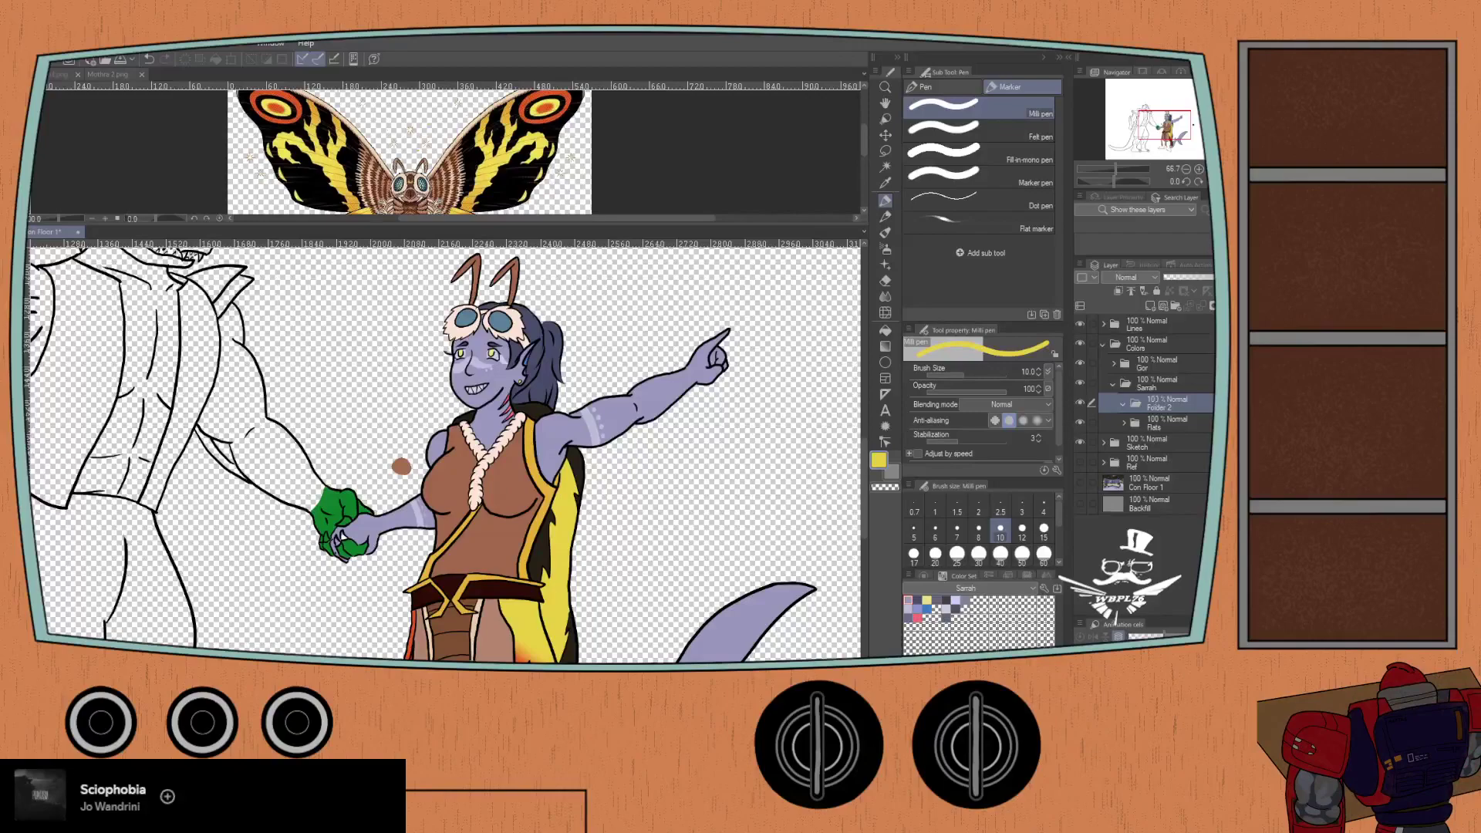
{"action": "type", "text": "Shades"}
{"action": "key", "text": "Return"}
- Add two layers inside the Shades folder, naming the upper one Dark and the lower one Light
{"action": "left_click", "coordinate": [1150, 306]}
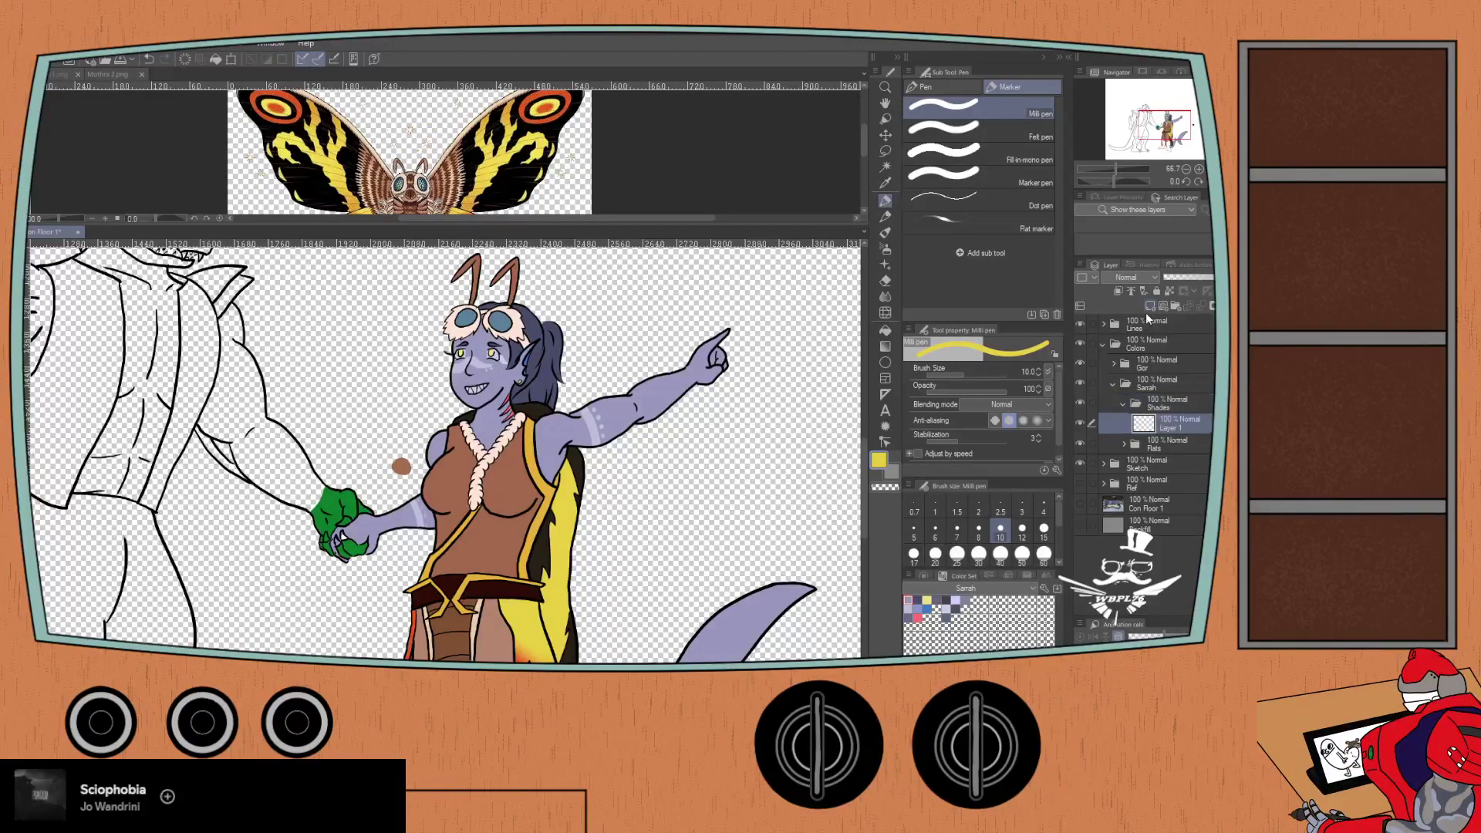
{"action": "left_click", "coordinate": [1150, 306]}
{"action": "left_click", "coordinate": [1162, 448]}
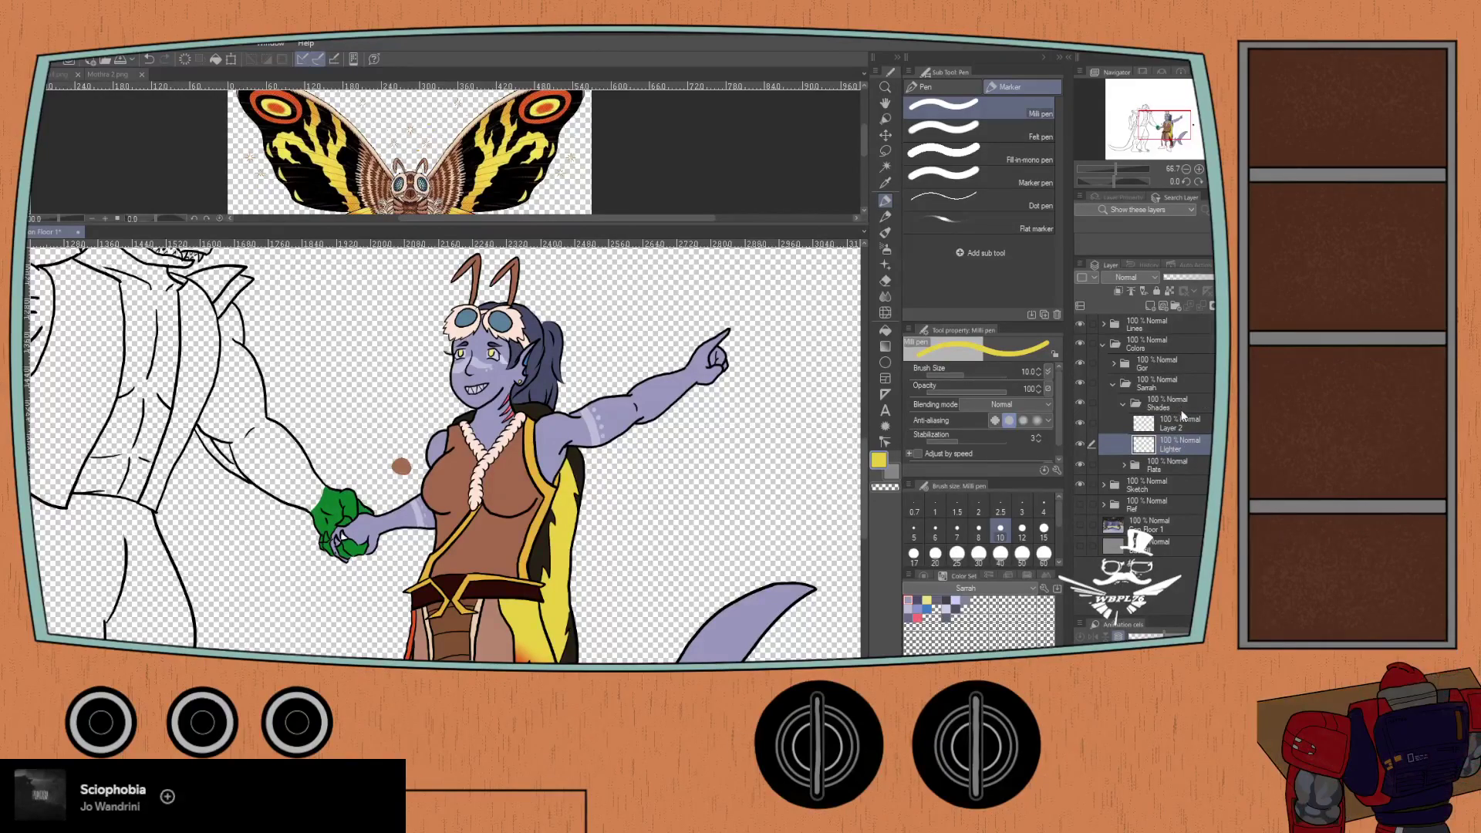
{"action": "left_click", "coordinate": [1163, 424]}
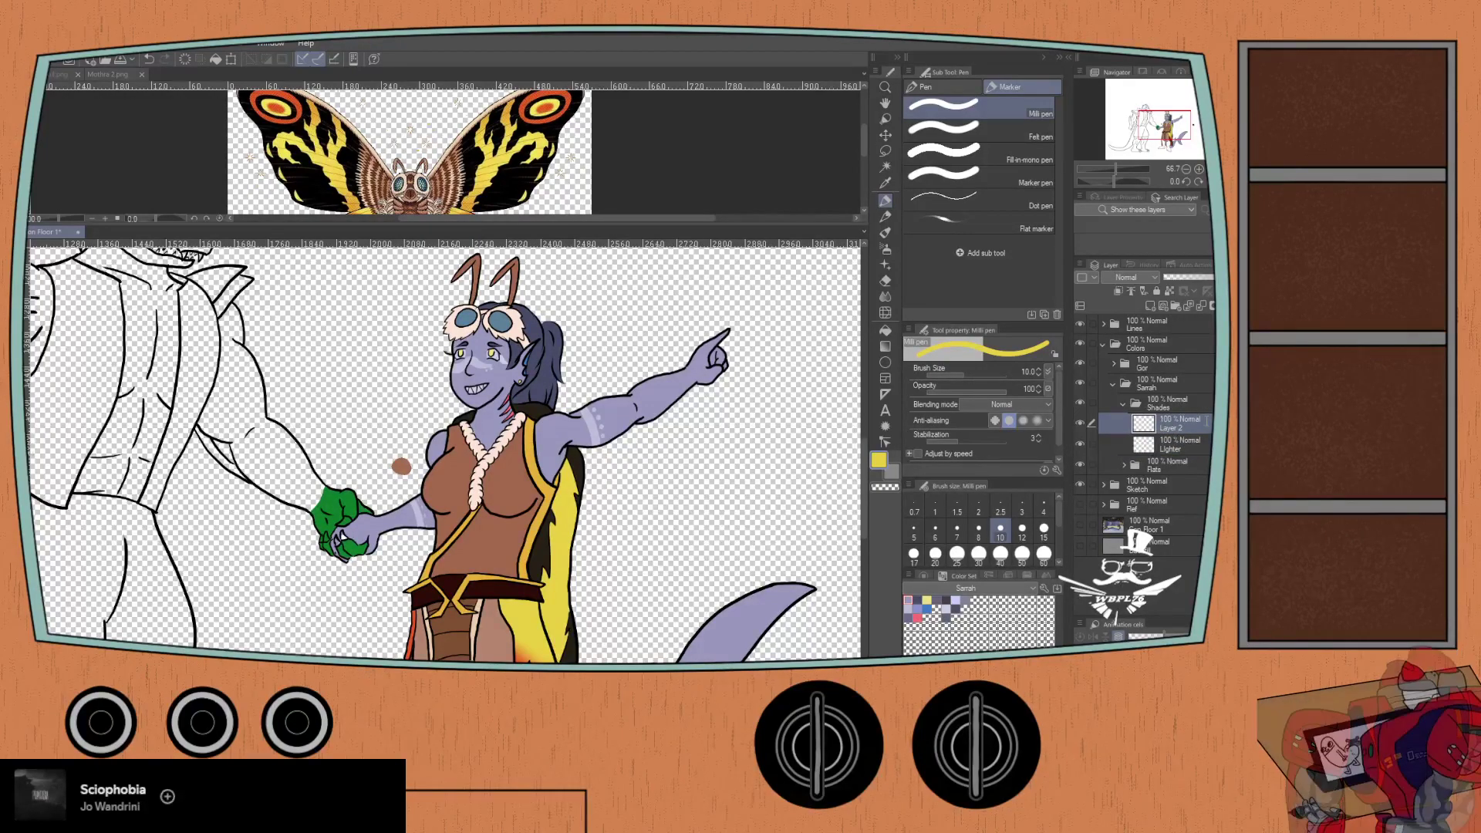
{"action": "double_click", "coordinate": [1169, 423]}
{"action": "type", "text": "Dark"}
{"action": "key", "text": "Return"}
{"action": "left_click", "coordinate": [1164, 446]}
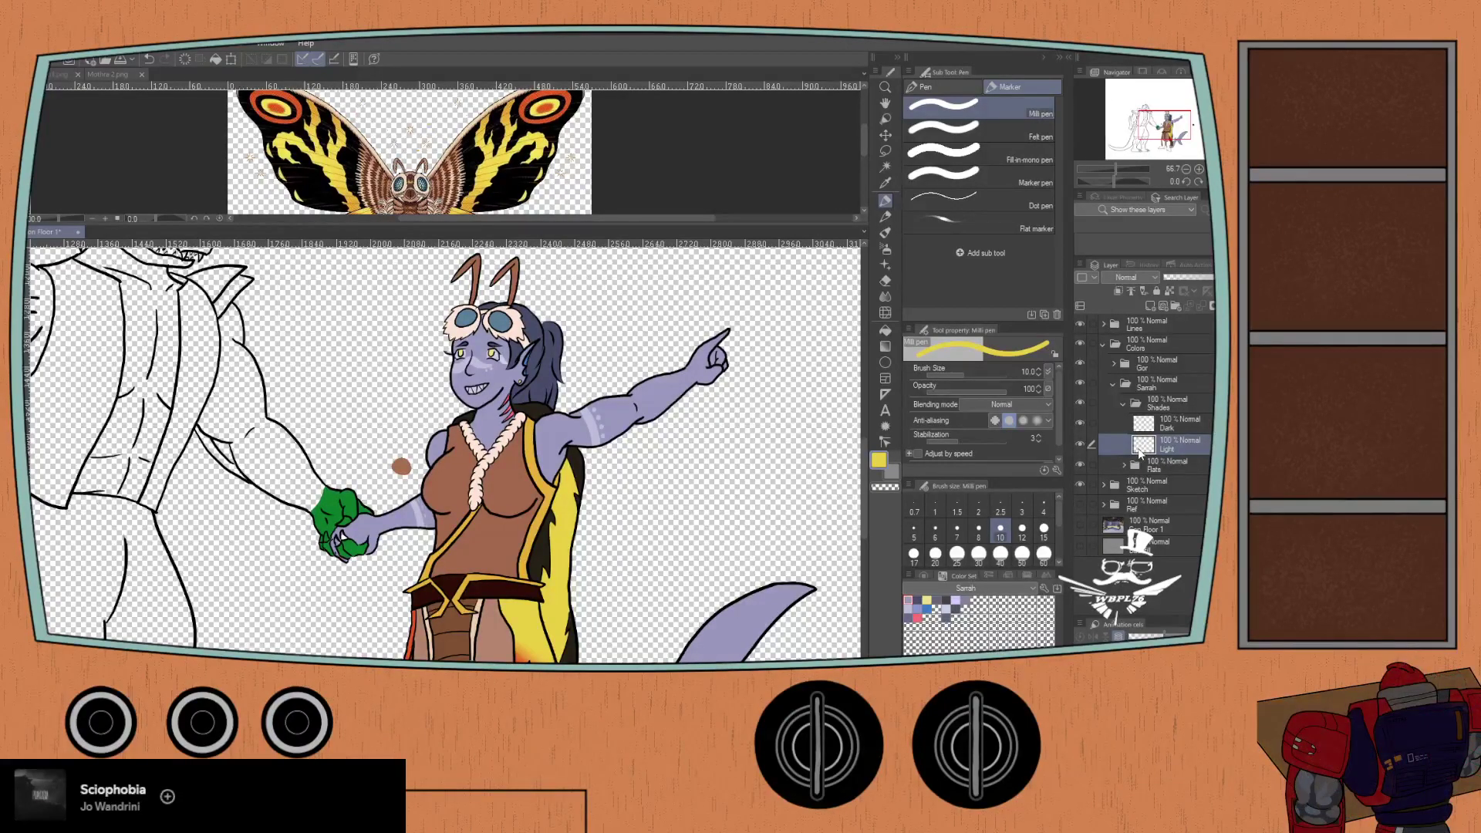
- Show the convention photo layer behind the two characters
{"action": "scroll", "coordinate": [264, 416], "scroll_direction": "down", "scroll_amount": 3}
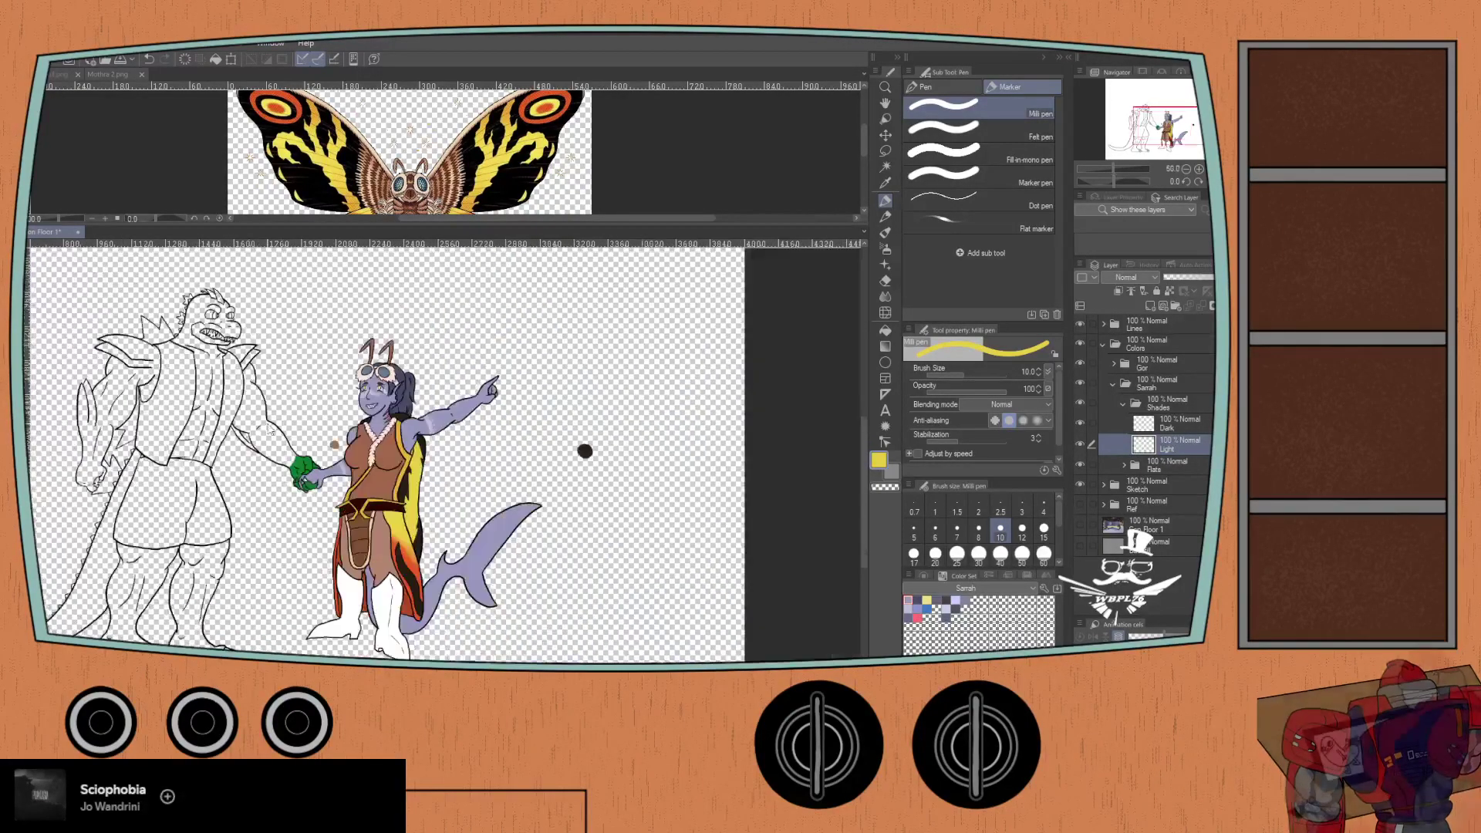
{"action": "left_click_drag", "start_coordinate": [263, 417], "coordinate": [377, 425]}
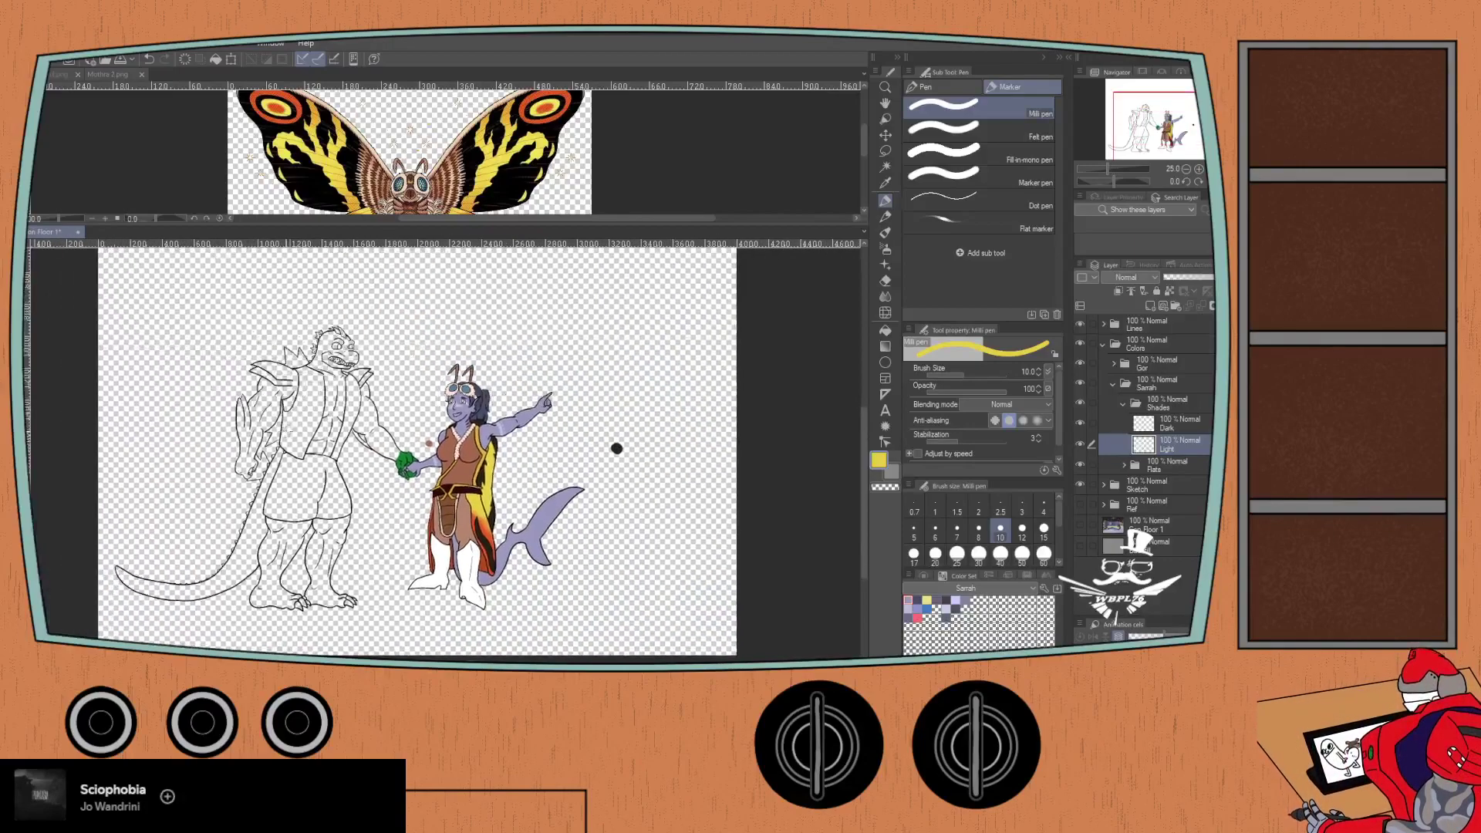
{"action": "left_click", "coordinate": [1080, 527]}
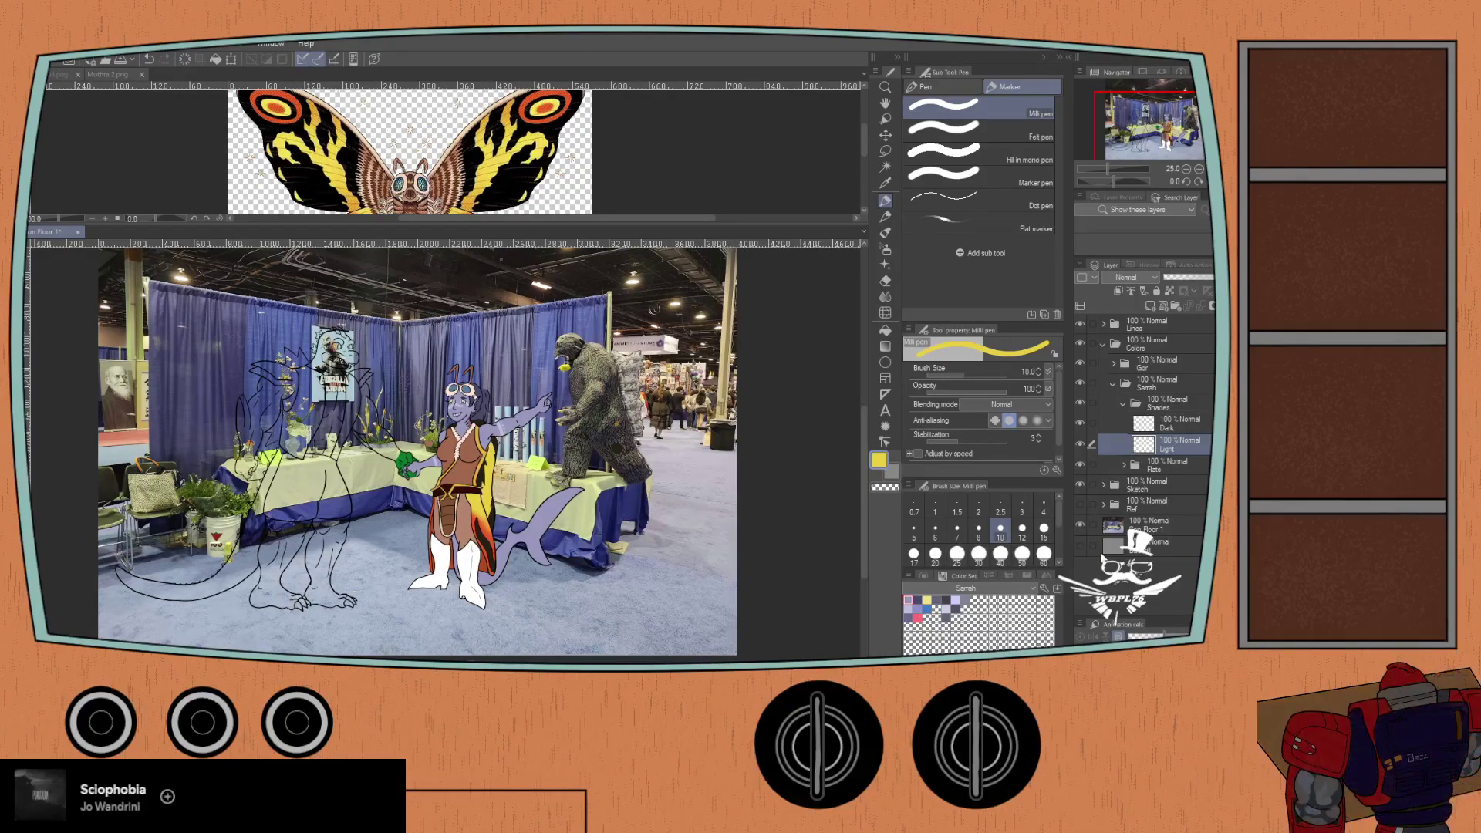
{"action": "scroll", "coordinate": [433, 475], "scroll_direction": "up", "scroll_amount": 1}
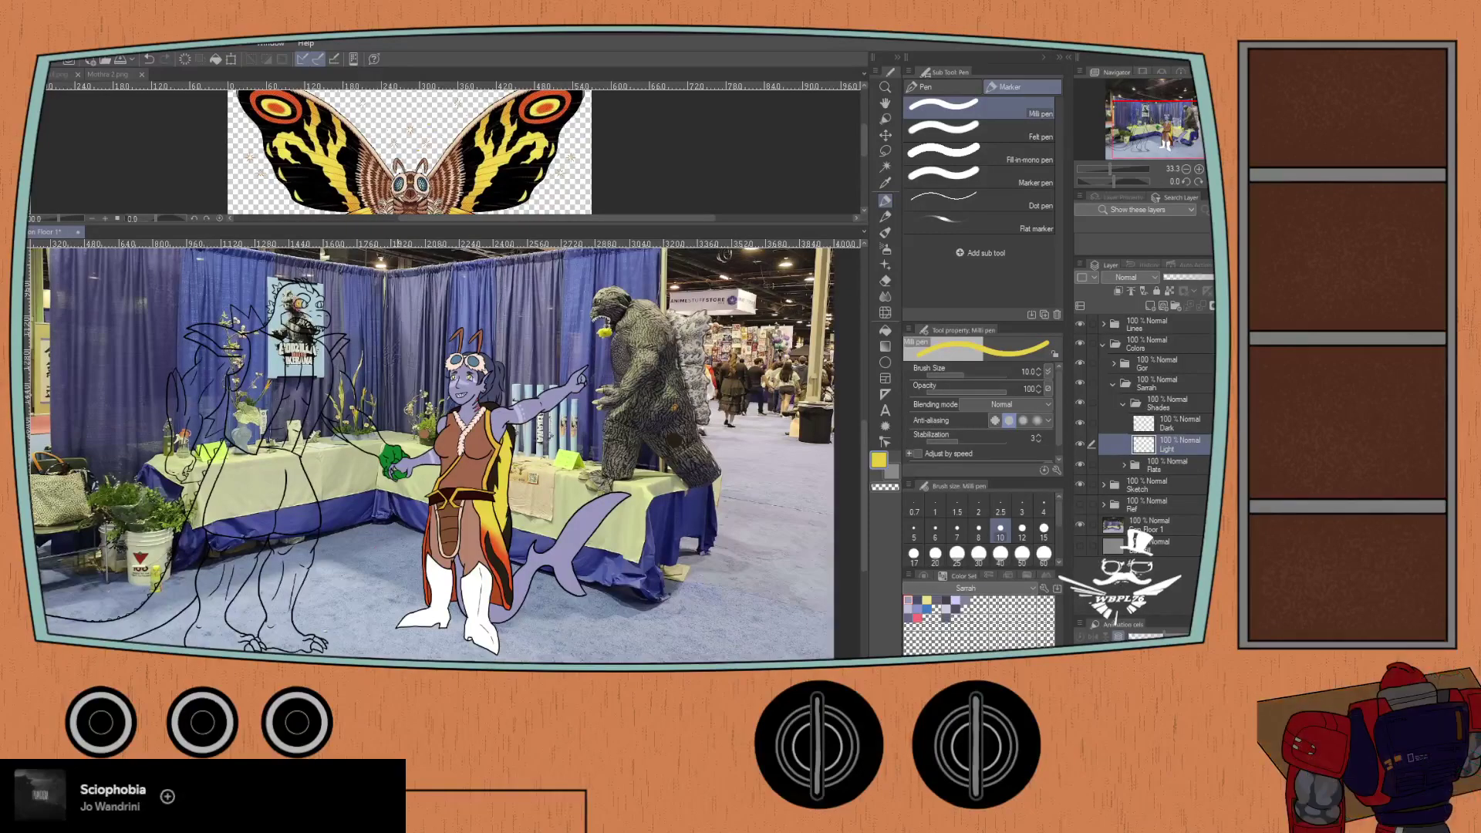
- Paint a dark blue floor shadow under the woman's boots on the Dark layer with the Thick oil paint brush, and lower the layer's opacity
{"action": "left_click", "coordinate": [1163, 426]}
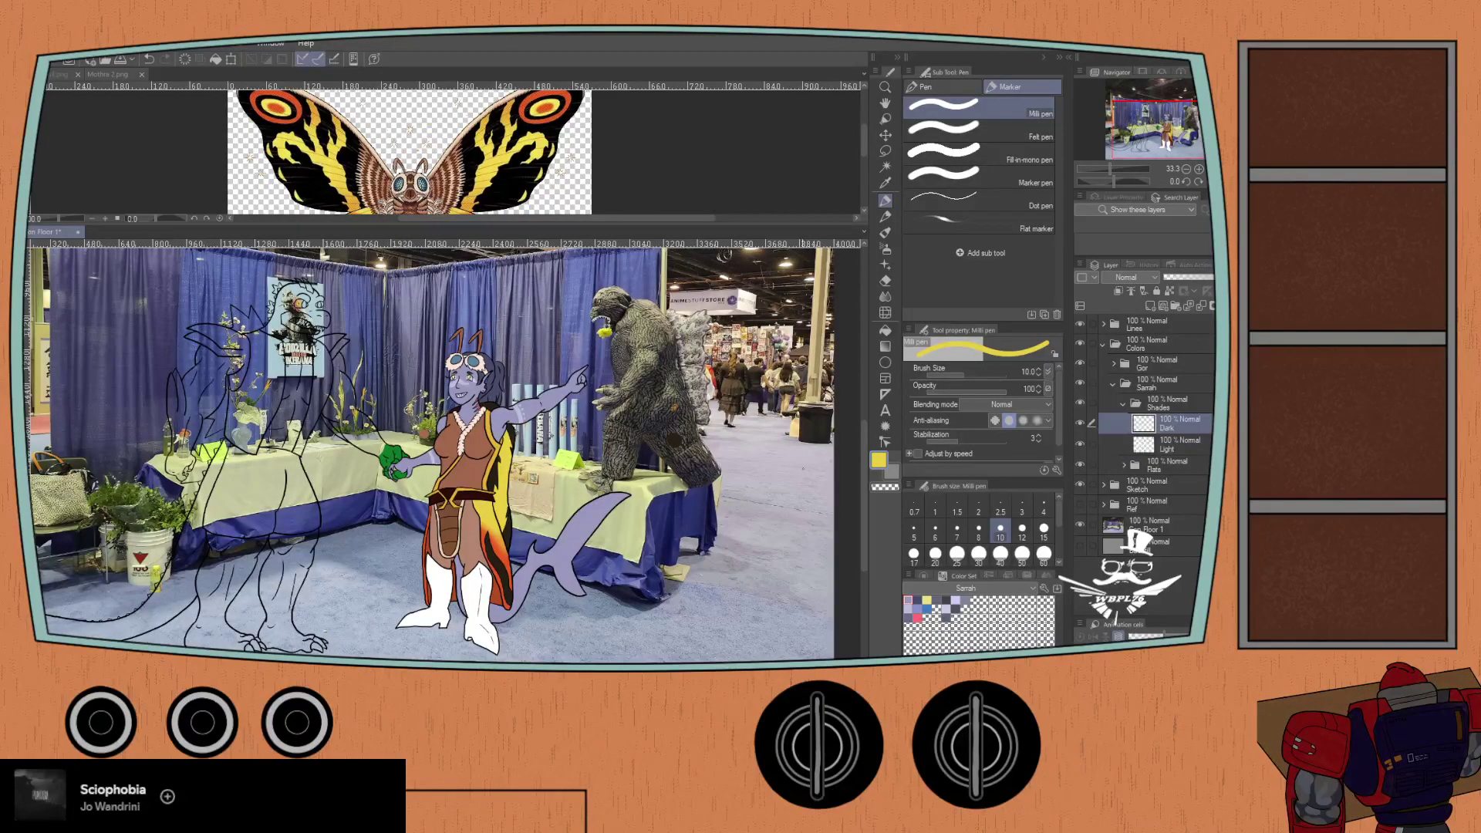
{"action": "left_click", "coordinate": [916, 600]}
{"action": "key", "text": "b"}
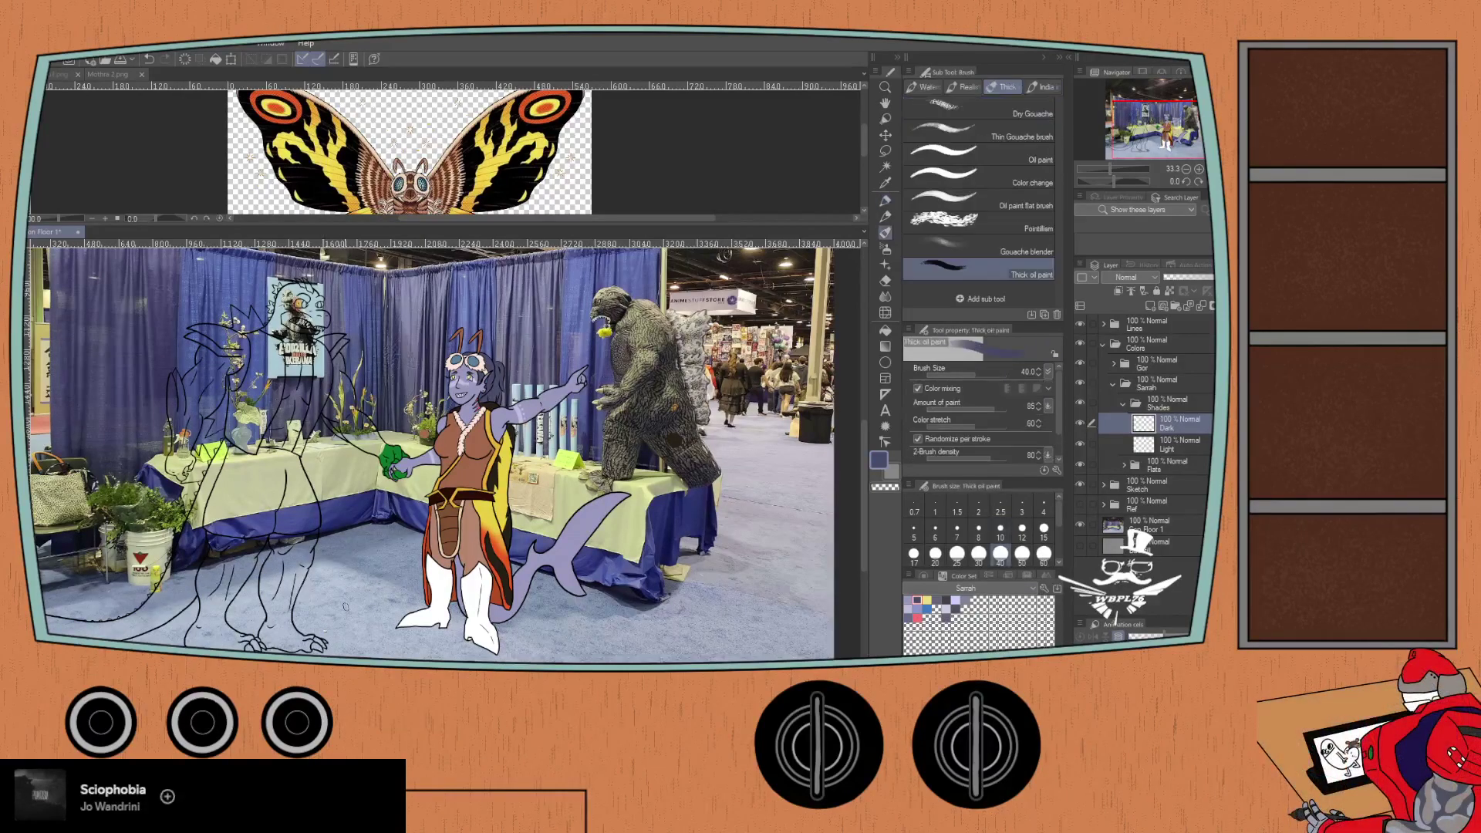
{"action": "mouse_move", "coordinate": [408, 605]}
{"action": "left_mouse_down"}
{"action": "mouse_move", "coordinate": [383, 636]}
{"action": "mouse_move", "coordinate": [429, 638]}
{"action": "mouse_move", "coordinate": [434, 591]}
{"action": "left_mouse_up"}
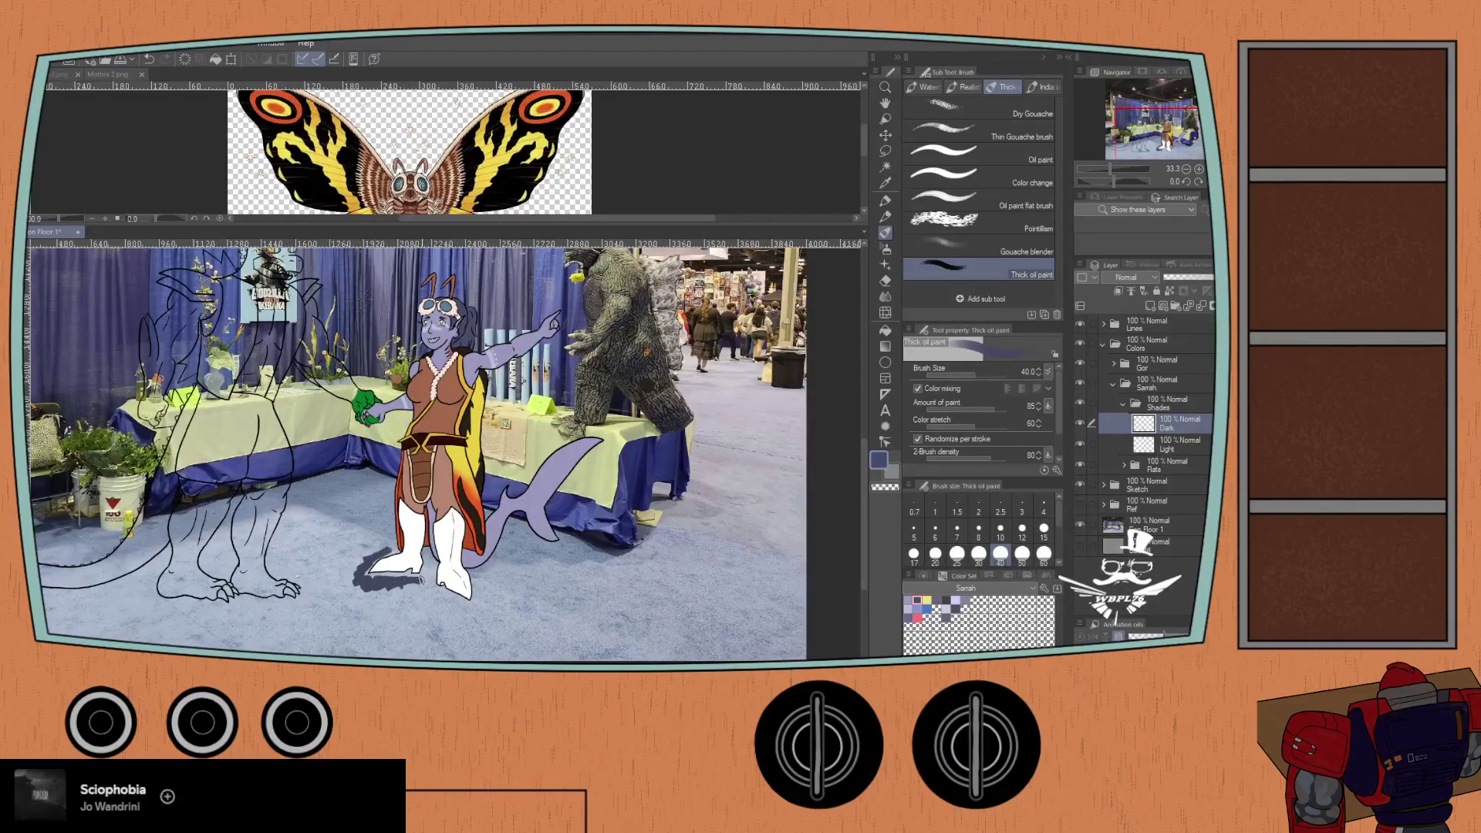
{"action": "mouse_move", "coordinate": [453, 601]}
{"action": "left_mouse_down"}
{"action": "mouse_move", "coordinate": [490, 620]}
{"action": "mouse_move", "coordinate": [476, 584]}
{"action": "mouse_move", "coordinate": [498, 607]}
{"action": "mouse_move", "coordinate": [481, 583]}
{"action": "mouse_move", "coordinate": [498, 623]}
{"action": "left_mouse_up"}
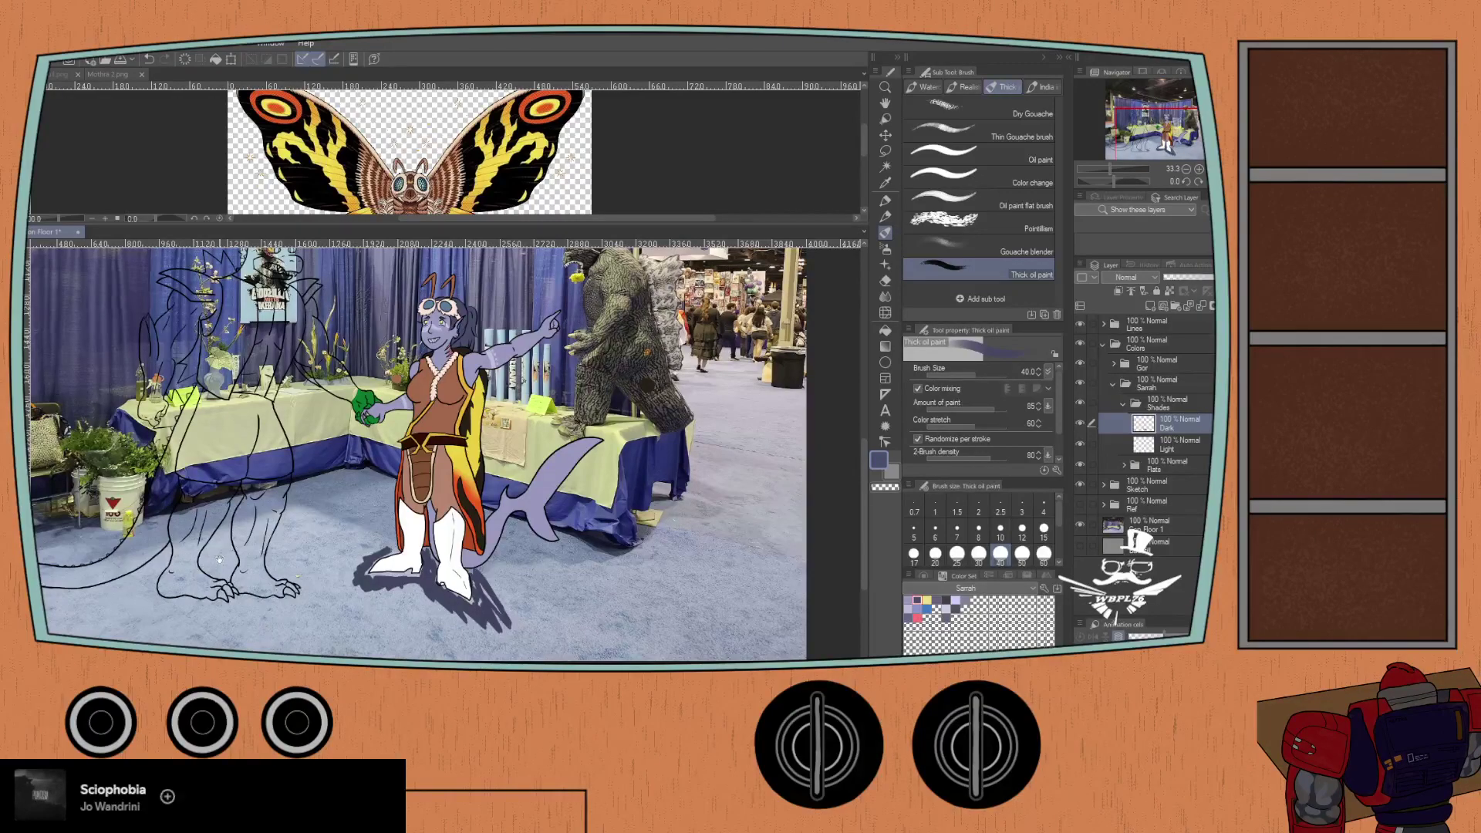
{"action": "left_click_drag", "start_coordinate": [220, 559], "coordinate": [266, 599]}
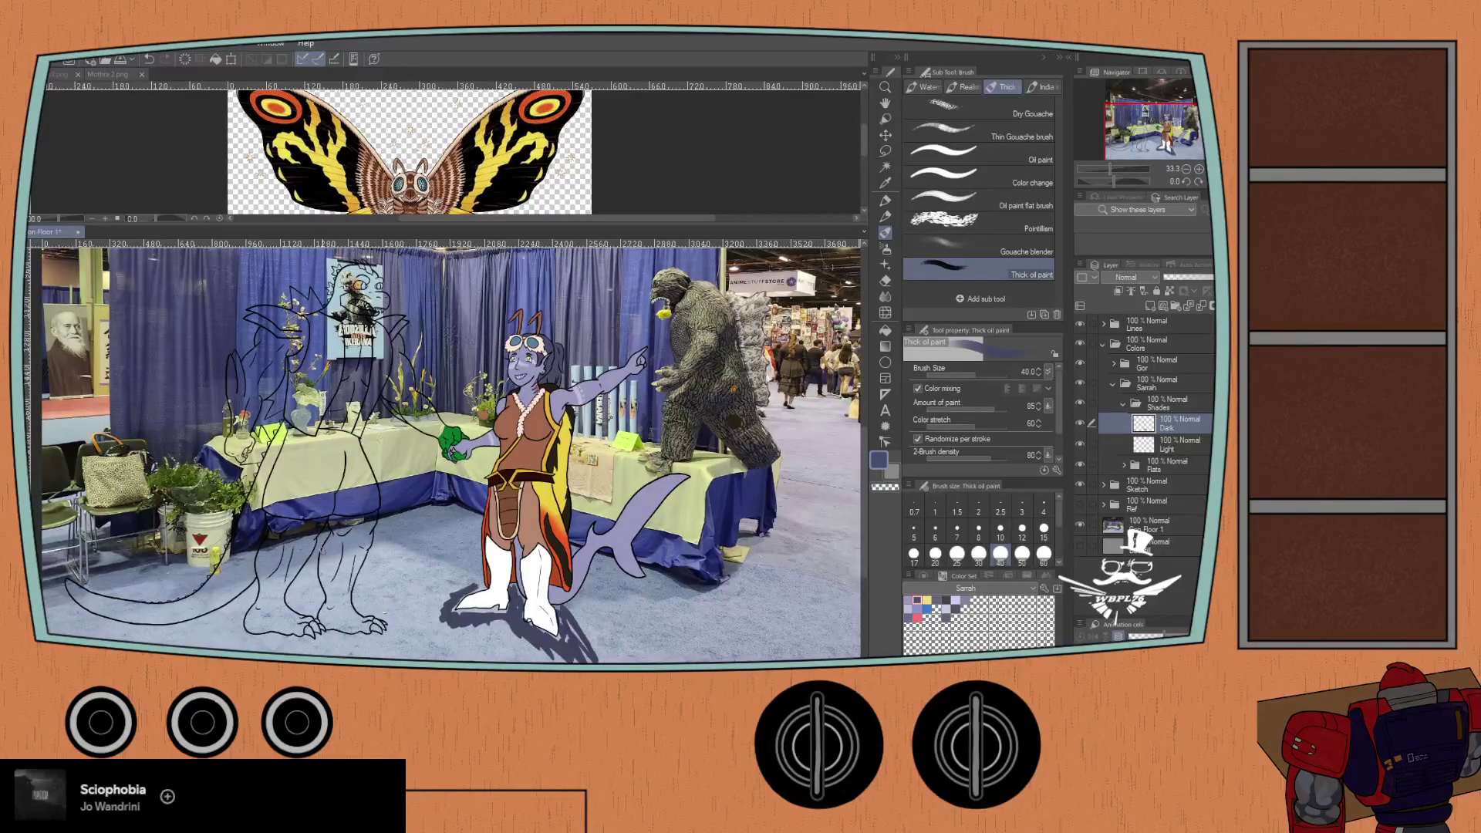
{"action": "left_click", "coordinate": [1186, 276]}
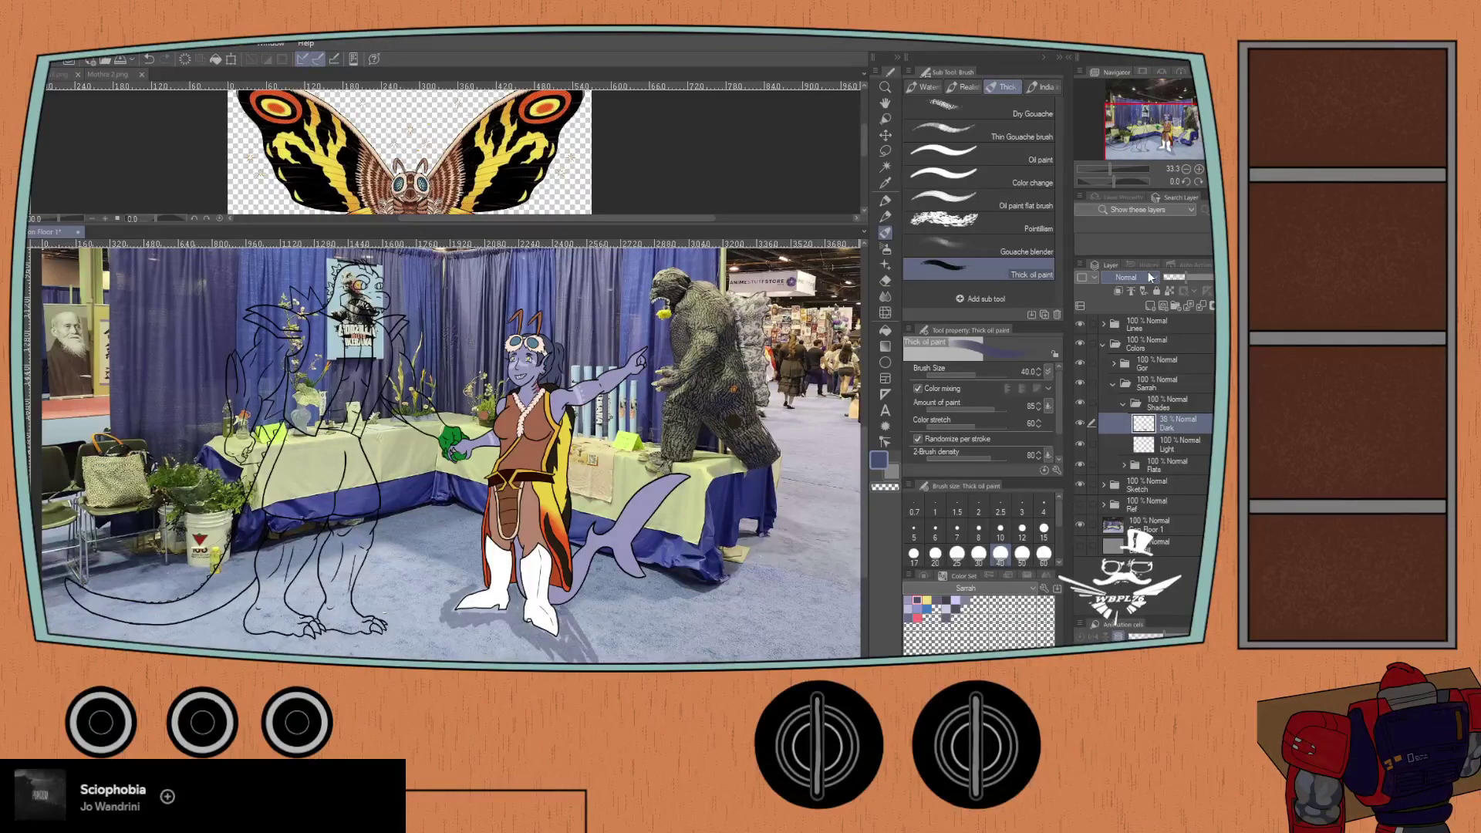
- Try painting floor shadows by the feet of the ruffled-skirt visitor in the background photo, and undo the strokes
{"action": "left_click_drag", "start_coordinate": [660, 533], "coordinate": [432, 589]}
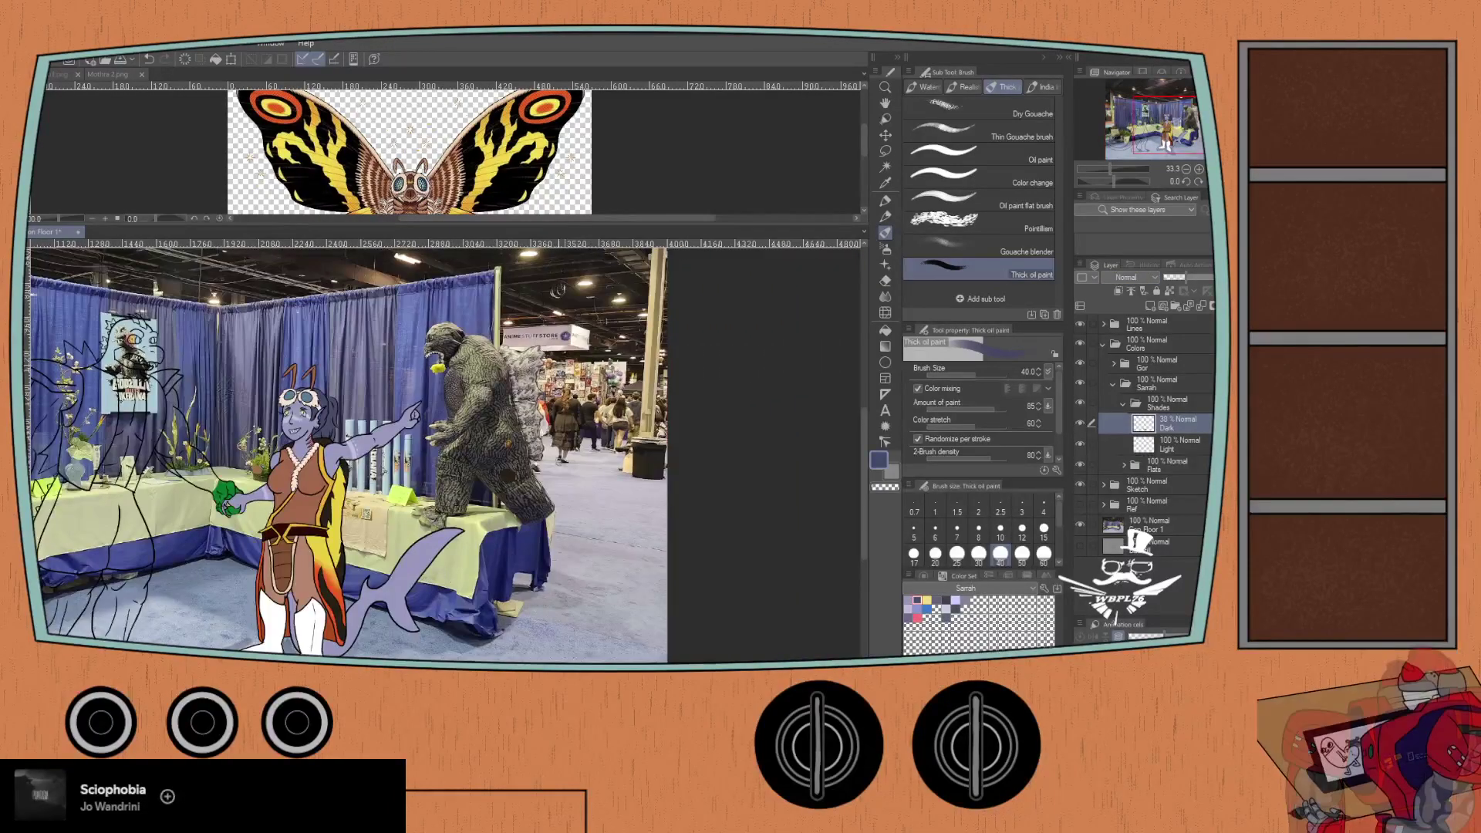
{"action": "scroll", "coordinate": [550, 452], "scroll_direction": "up", "scroll_amount": 2}
{"action": "scroll", "coordinate": [549, 453], "scroll_direction": "up", "scroll_amount": 3}
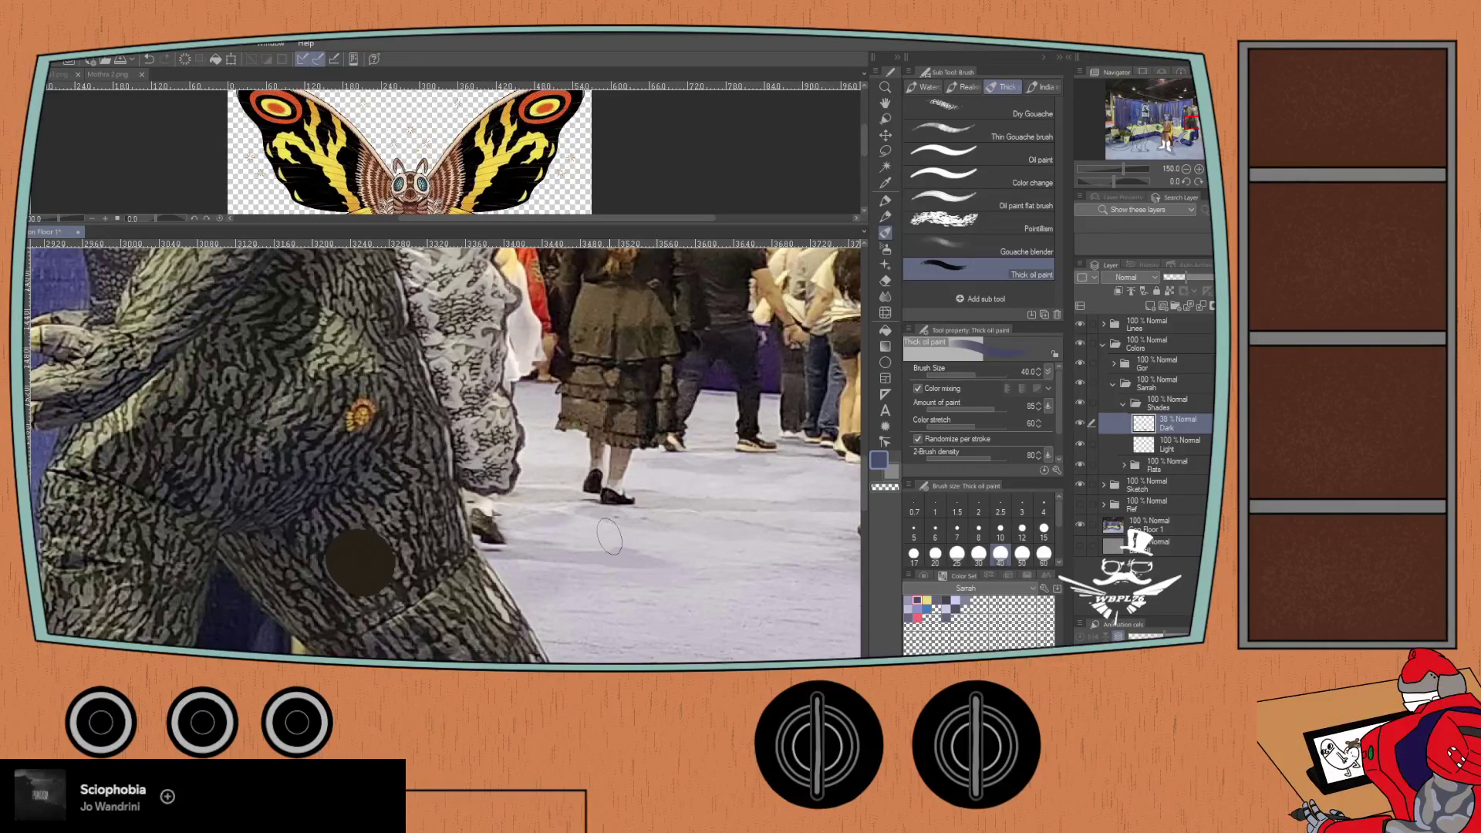
{"action": "mouse_move", "coordinate": [640, 498]}
{"action": "left_mouse_down"}
{"action": "mouse_move", "coordinate": [736, 500]}
{"action": "mouse_move", "coordinate": [694, 549]}
{"action": "left_mouse_up"}
{"action": "mouse_move", "coordinate": [530, 477]}
{"action": "left_mouse_down"}
{"action": "mouse_move", "coordinate": [578, 501]}
{"action": "mouse_move", "coordinate": [513, 460]}
{"action": "mouse_move", "coordinate": [541, 629]}
{"action": "mouse_move", "coordinate": [595, 511]}
{"action": "mouse_move", "coordinate": [528, 551]}
{"action": "left_mouse_up"}
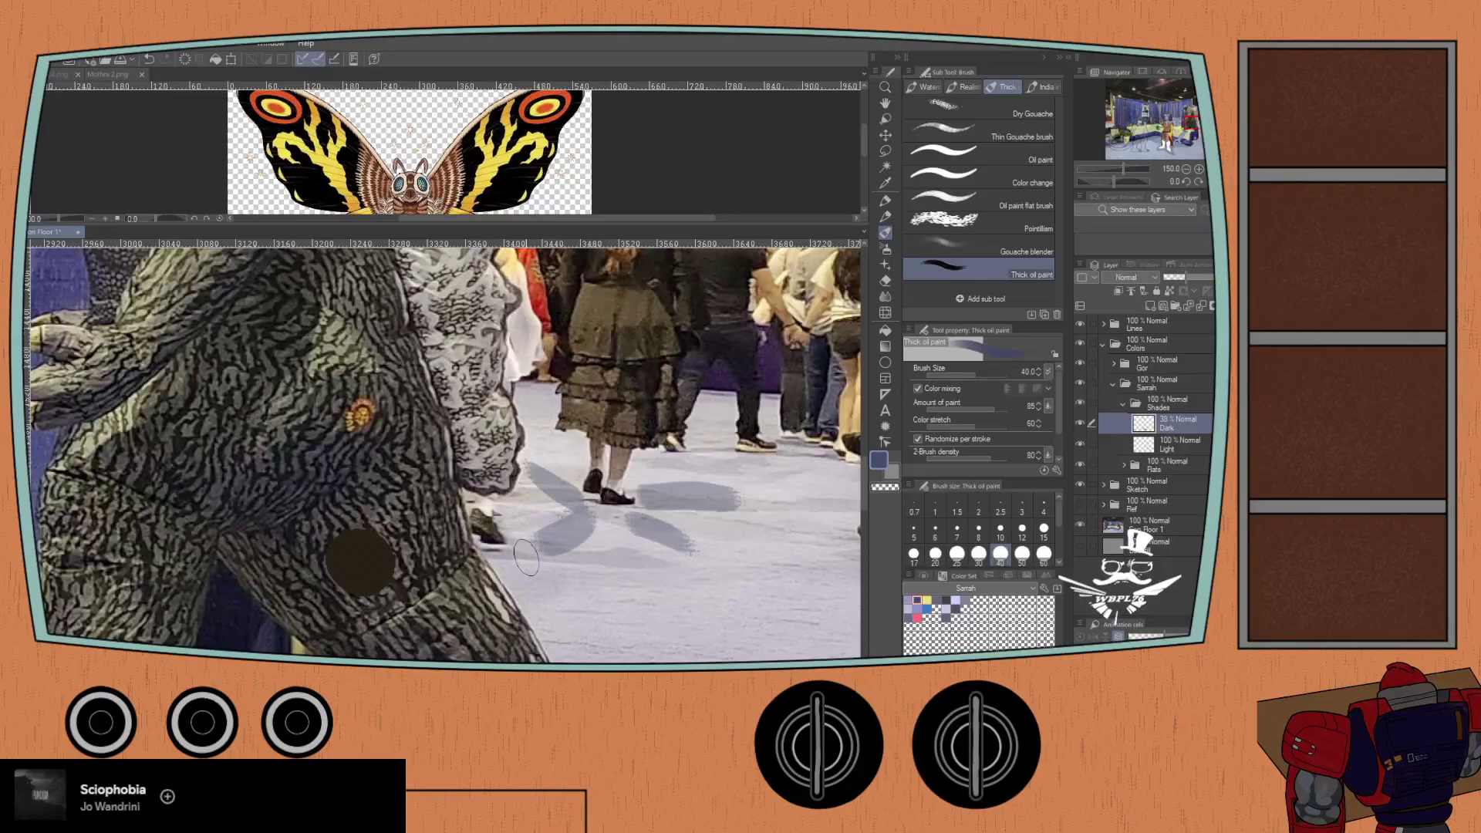
{"action": "key", "text": "ctrl+z"}
{"action": "key", "text": "ctrl+z"}
{"action": "key", "text": "ctrl+z"}
{"action": "key", "text": "ctrl+z"}
{"action": "key", "text": "ctrl+z"}
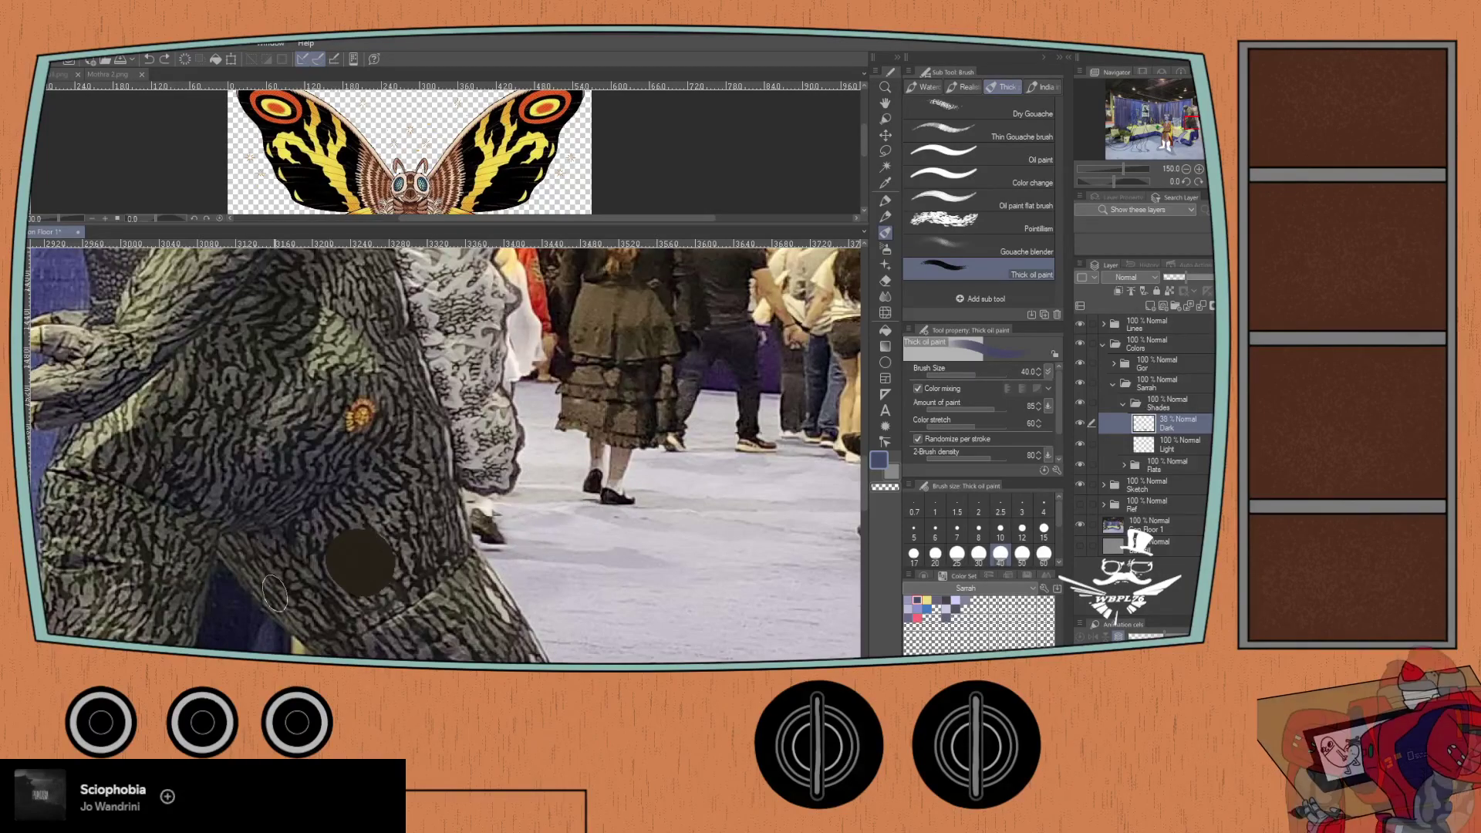
- Undo the dark blue floor shadow painted under the woman's boots
{"action": "scroll", "coordinate": [276, 593], "scroll_direction": "down", "scroll_amount": 3}
{"action": "left_click_drag", "start_coordinate": [55, 626], "coordinate": [337, 519]}
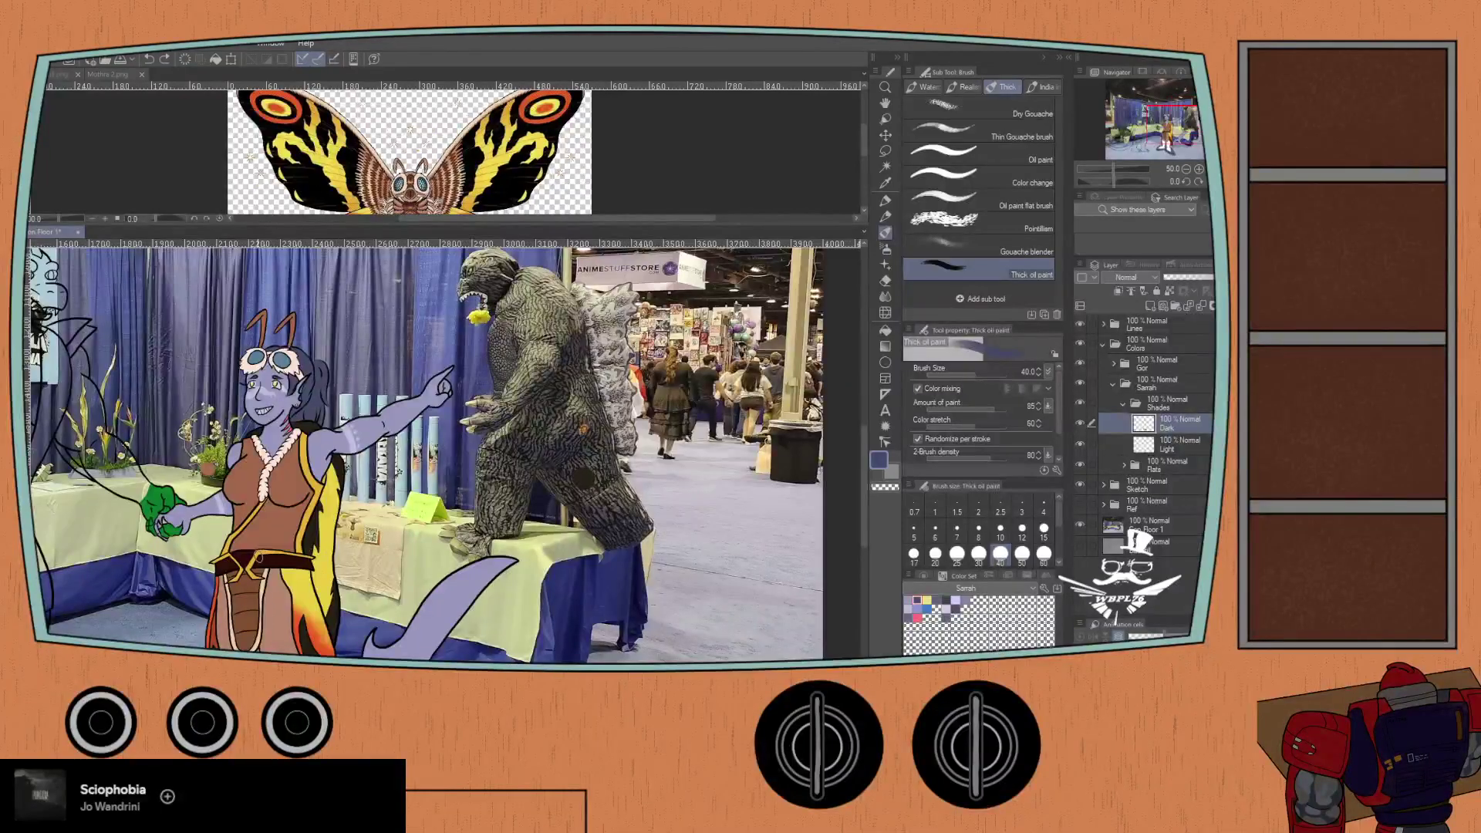
{"action": "key", "text": "ctrl+minus"}
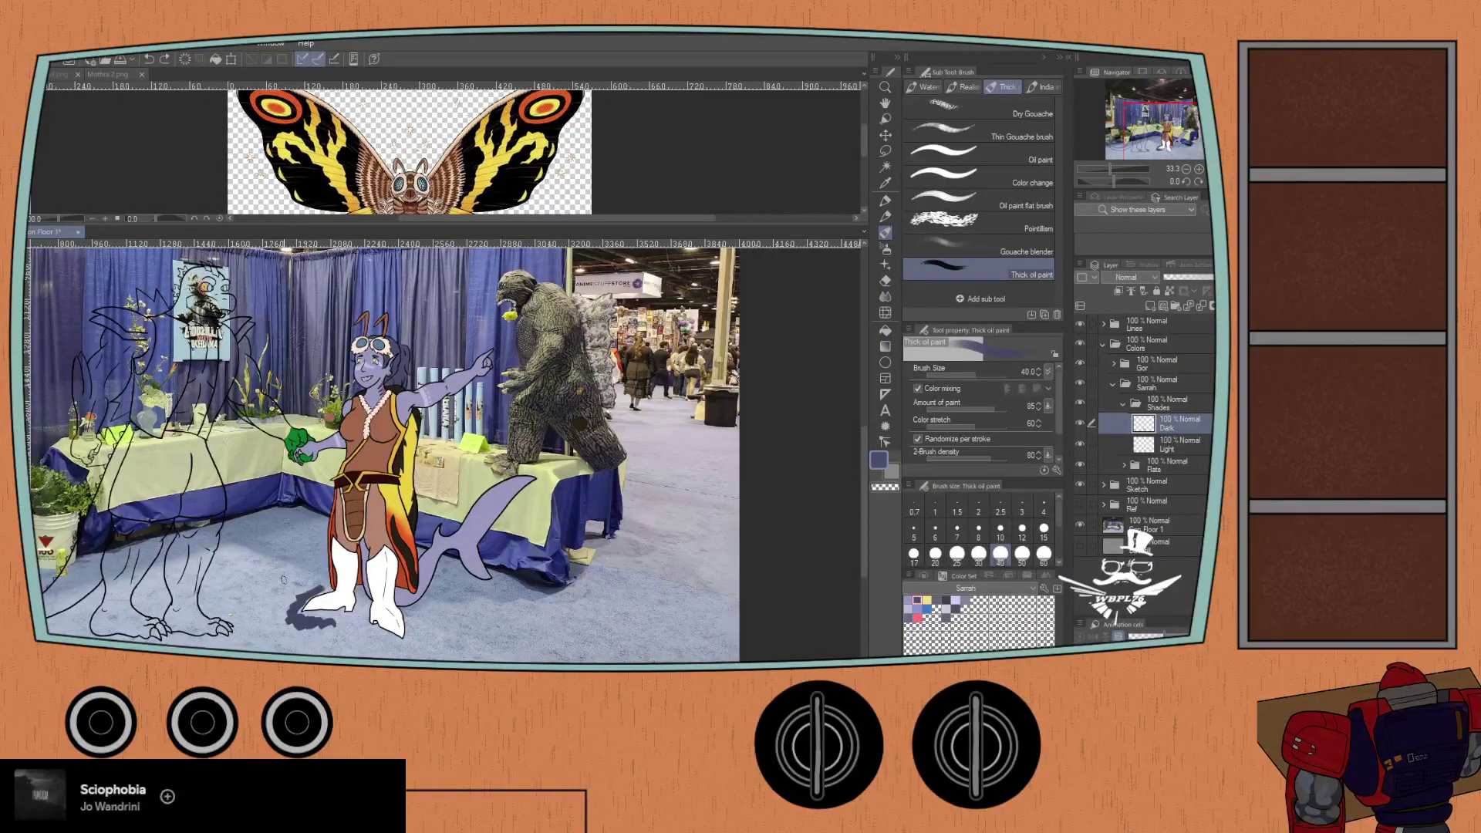
{"action": "key", "text": "ctrl+z"}
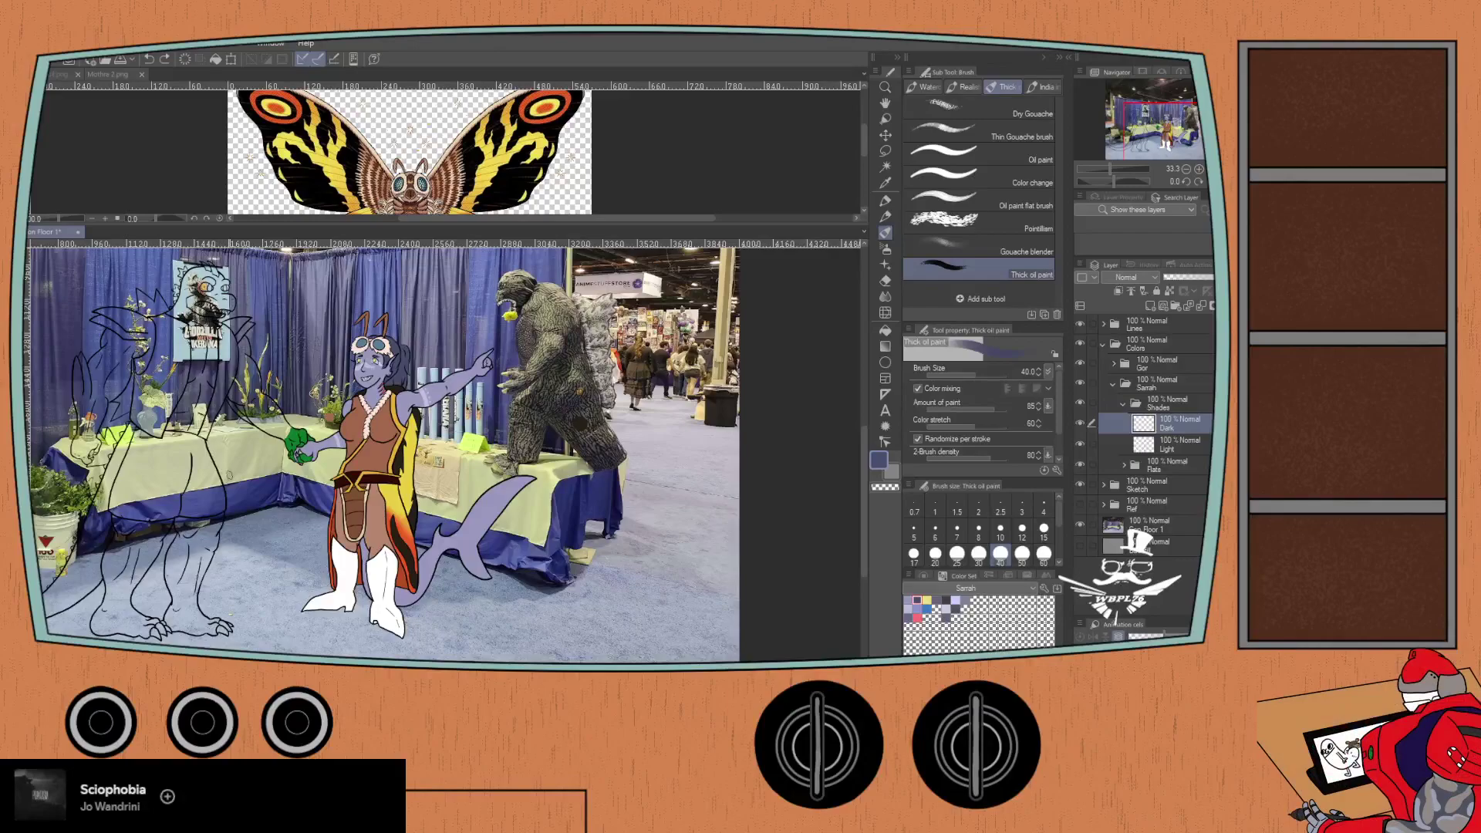
{"action": "key", "text": "ctrl+plus"}
{"action": "left_click_drag", "start_coordinate": [412, 401], "coordinate": [452, 586]}
{"action": "scroll", "coordinate": [432, 594], "scroll_direction": "down", "scroll_amount": 2}
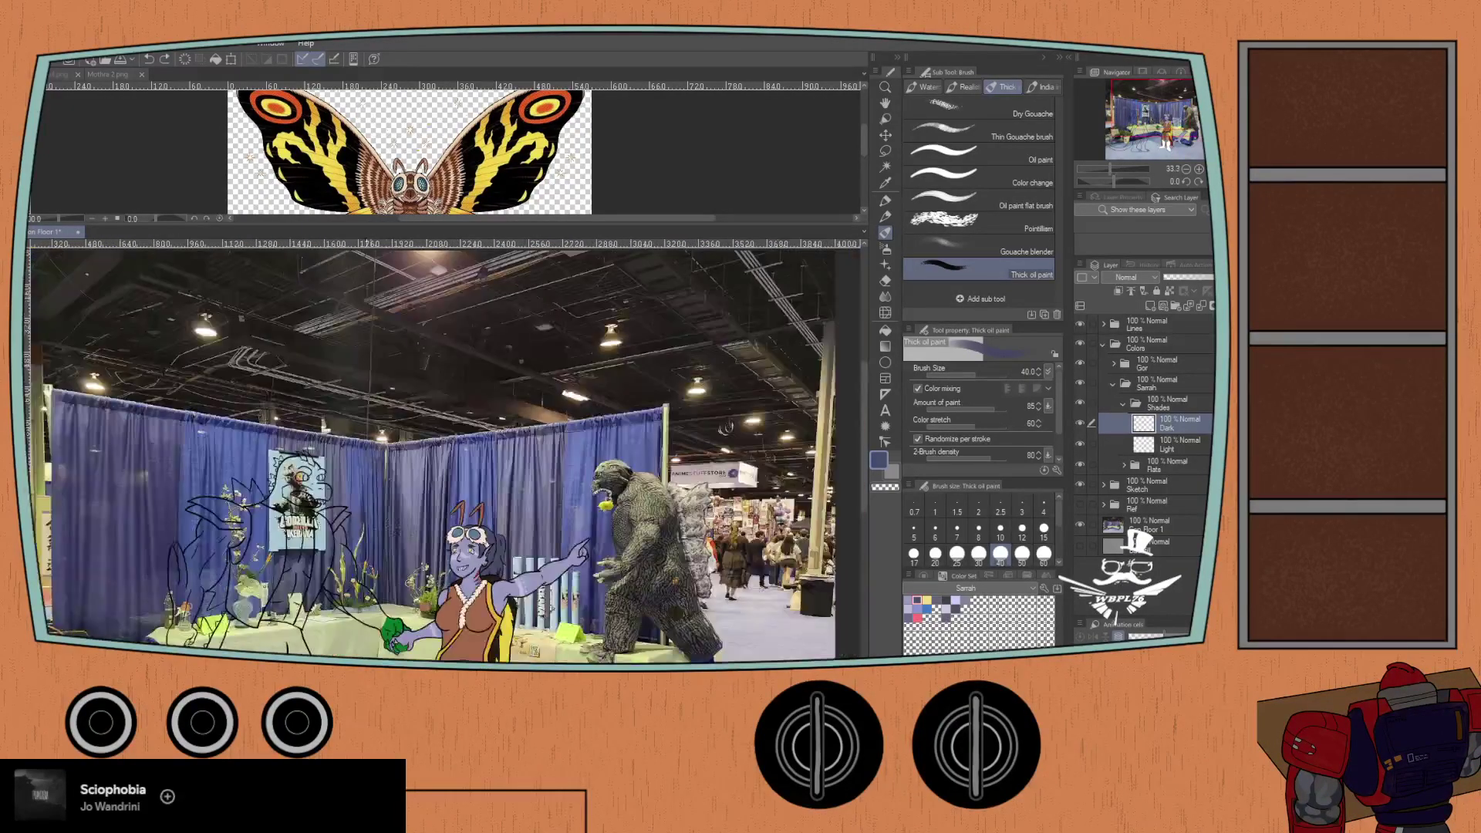
{"action": "scroll", "coordinate": [316, 525], "scroll_direction": "down", "scroll_amount": 1}
{"action": "left_click_drag", "start_coordinate": [278, 482], "coordinate": [291, 470]}
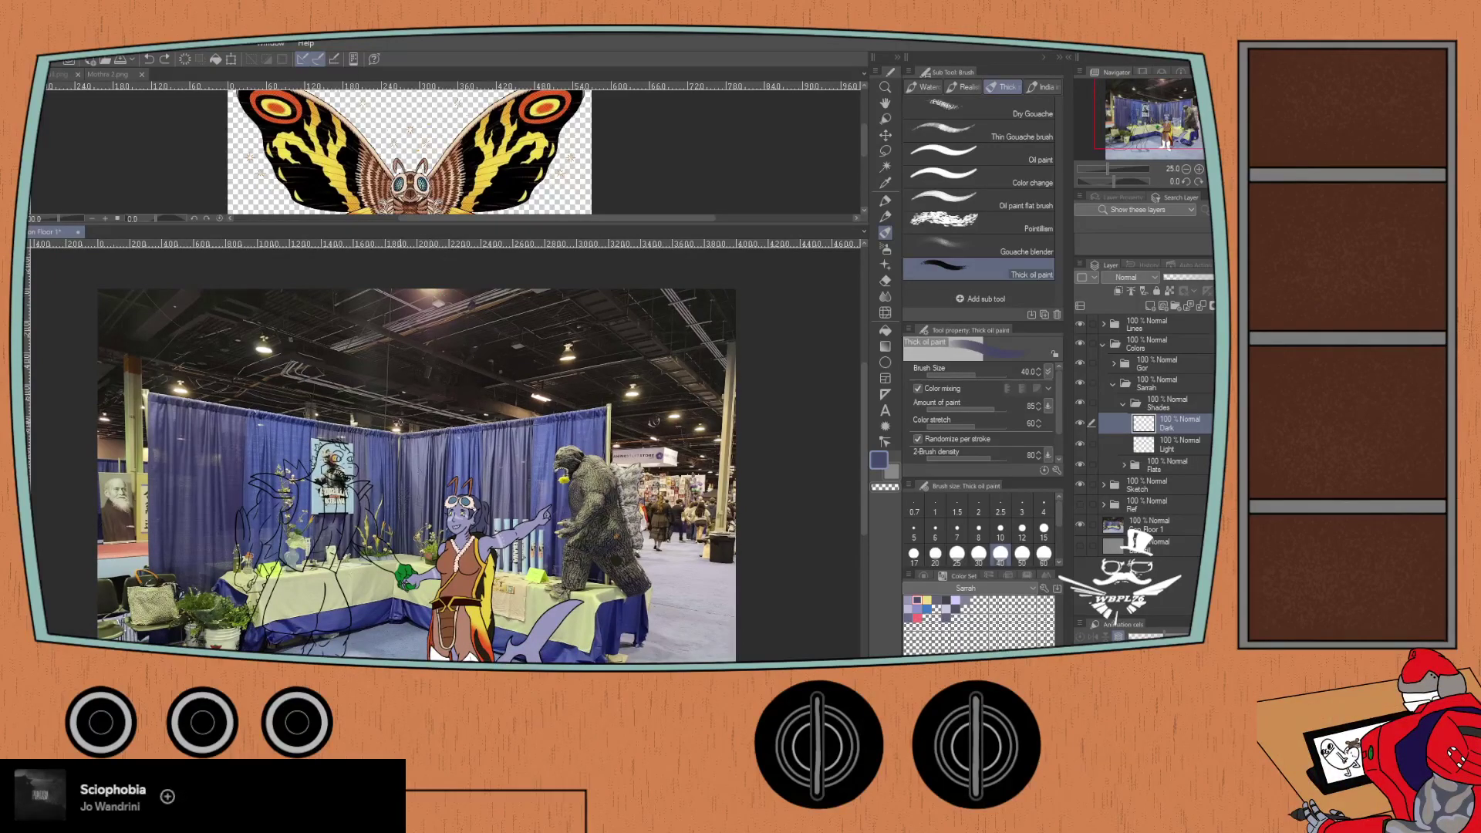
{"action": "scroll", "coordinate": [359, 546], "scroll_direction": "up", "scroll_amount": 4}
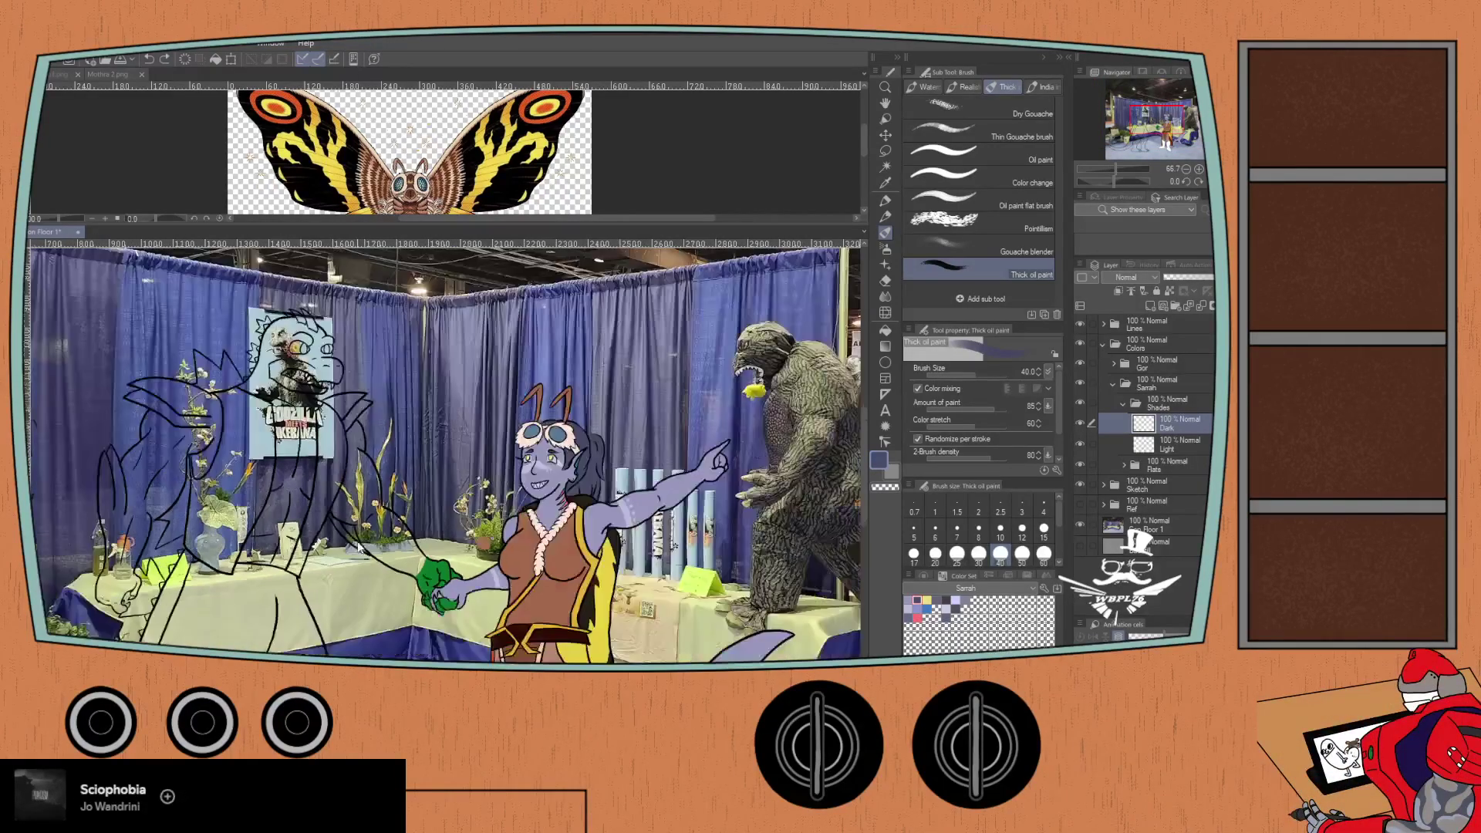
{"action": "scroll", "coordinate": [359, 546], "scroll_direction": "down", "scroll_amount": 1}
- Save the drawing and hide the convention photo layer
{"action": "key", "text": "ctrl+s"}
{"action": "key", "text": "b"}
{"action": "scroll", "coordinate": [479, 554], "scroll_direction": "up", "scroll_amount": 1}
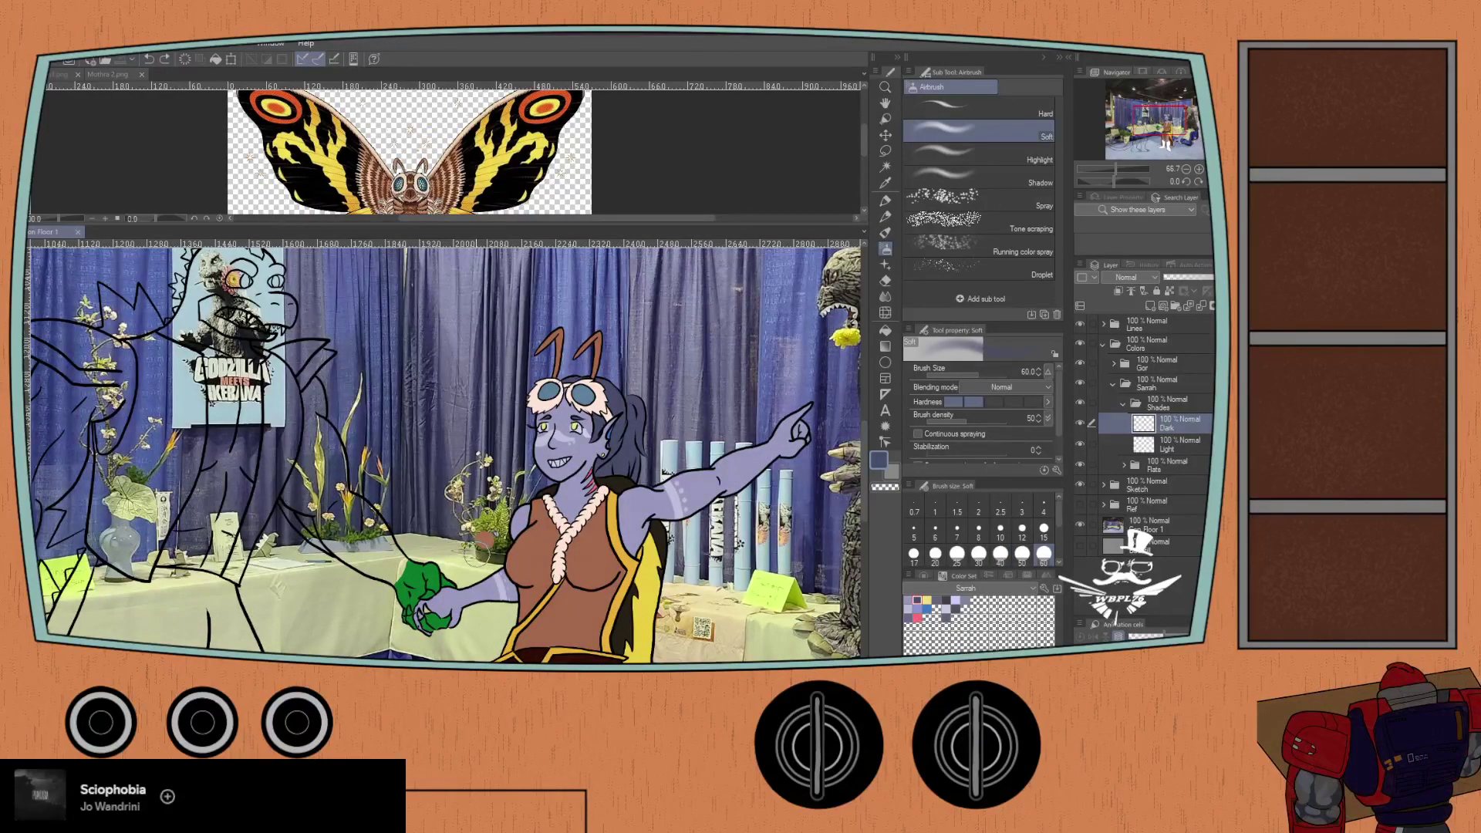
{"action": "left_click", "coordinate": [1079, 524]}
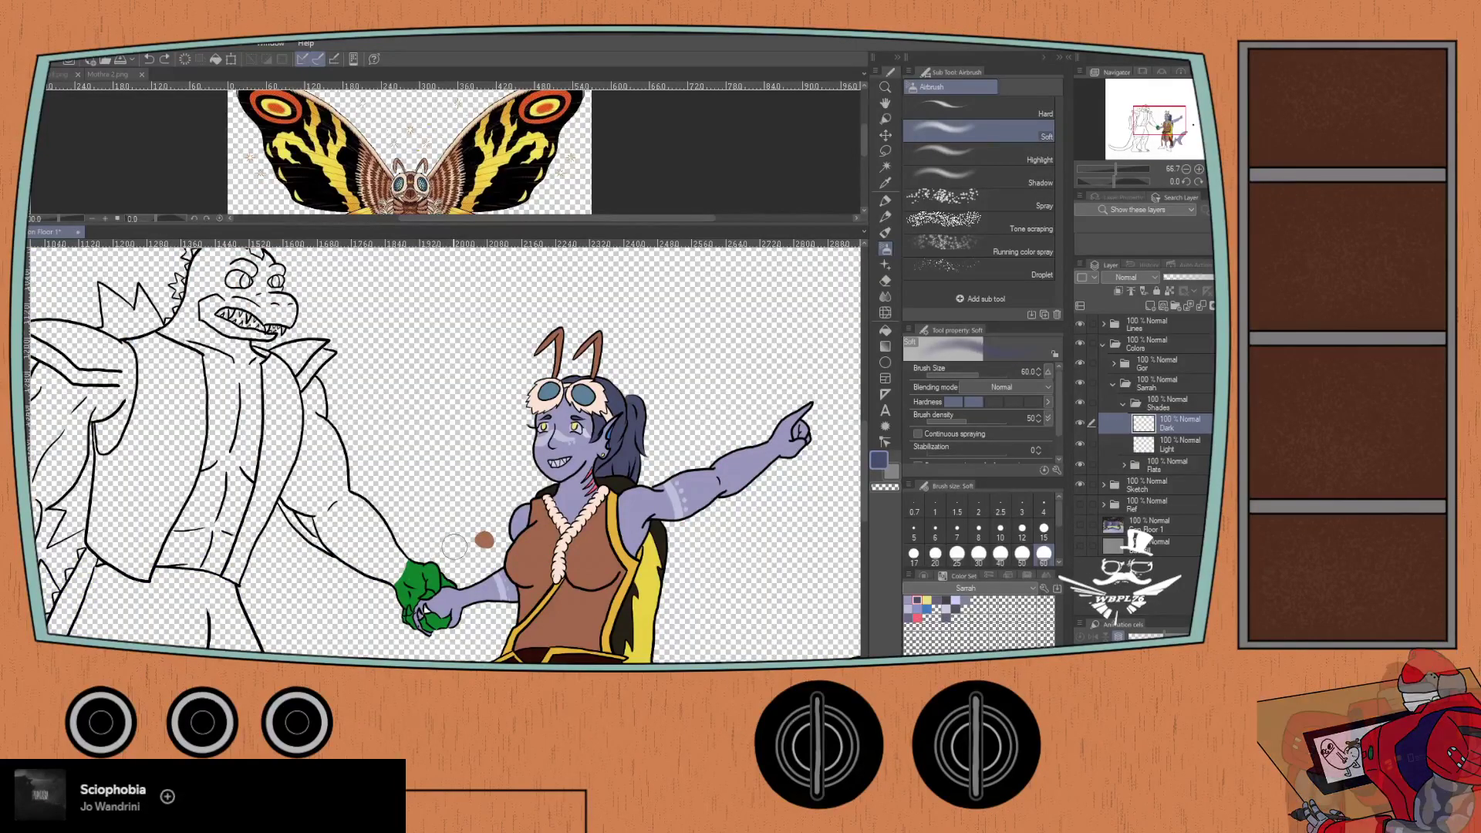
{"action": "scroll", "coordinate": [451, 546], "scroll_direction": "up", "scroll_amount": 1}
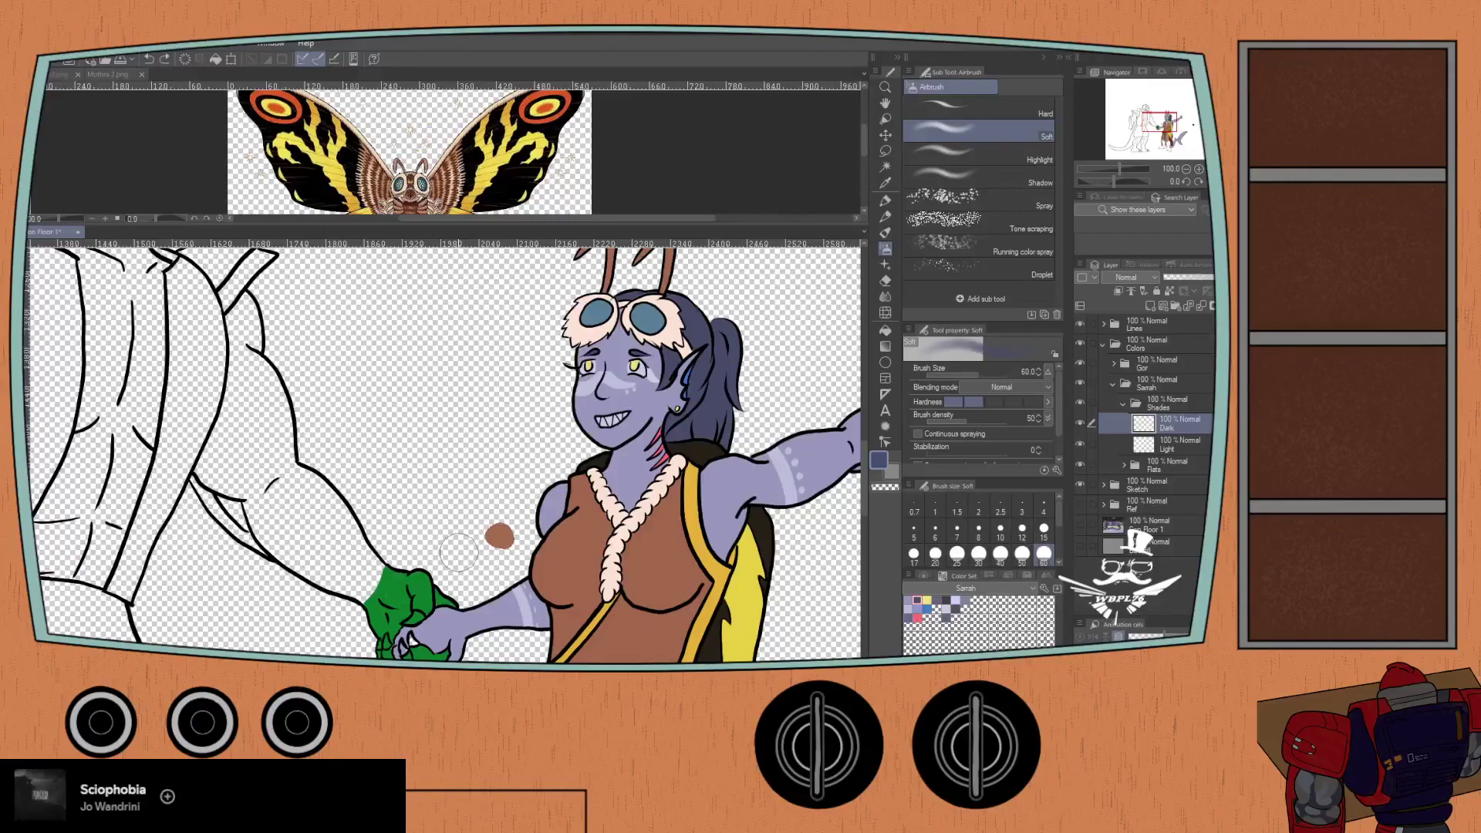
- Sample the brown from the stray blob beside the woman and set the Soft airbrush to size 10
{"action": "key", "text": "i"}
{"action": "left_click", "coordinate": [497, 532]}
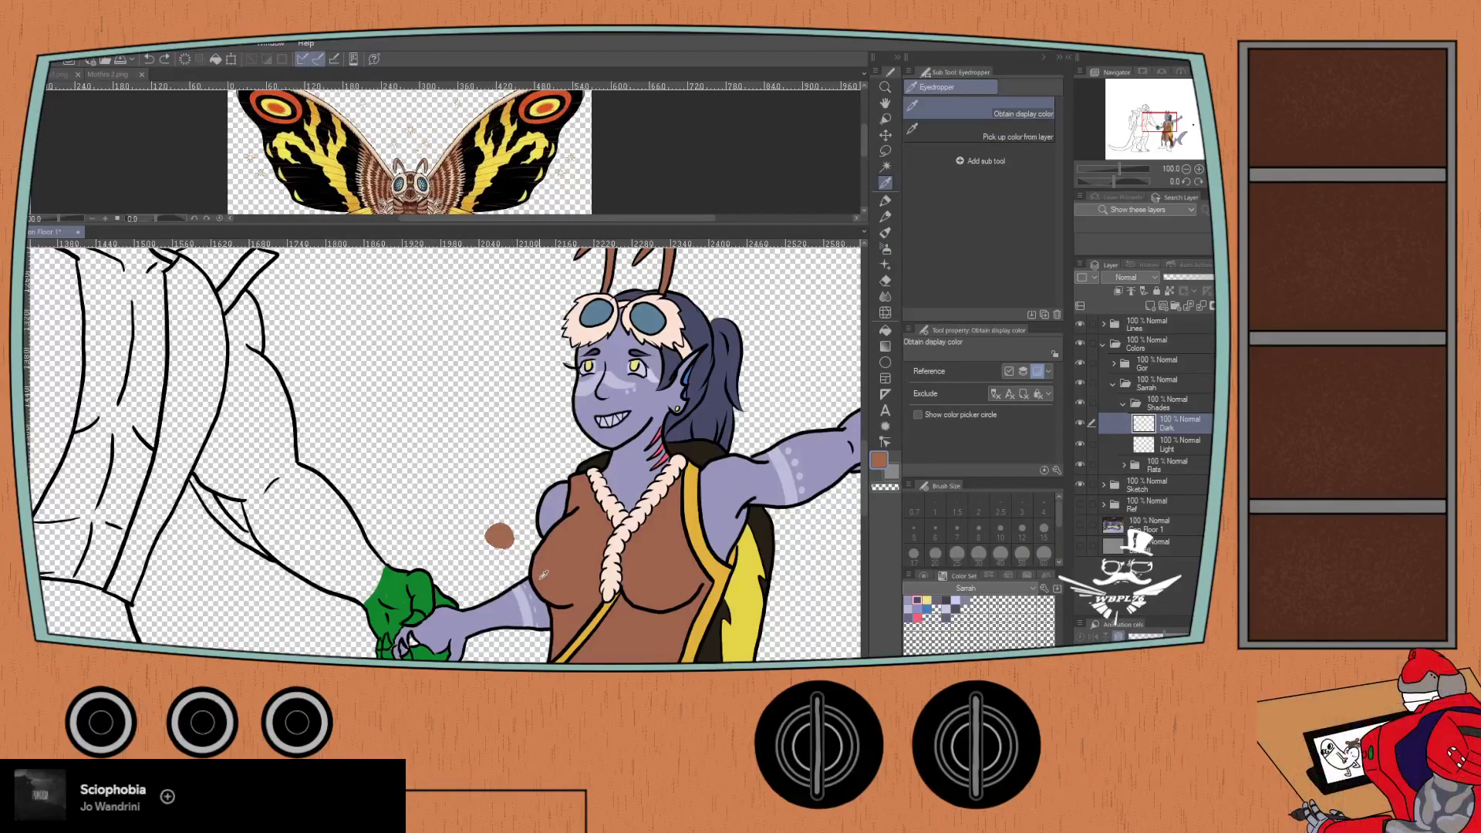
{"action": "key", "text": "b"}
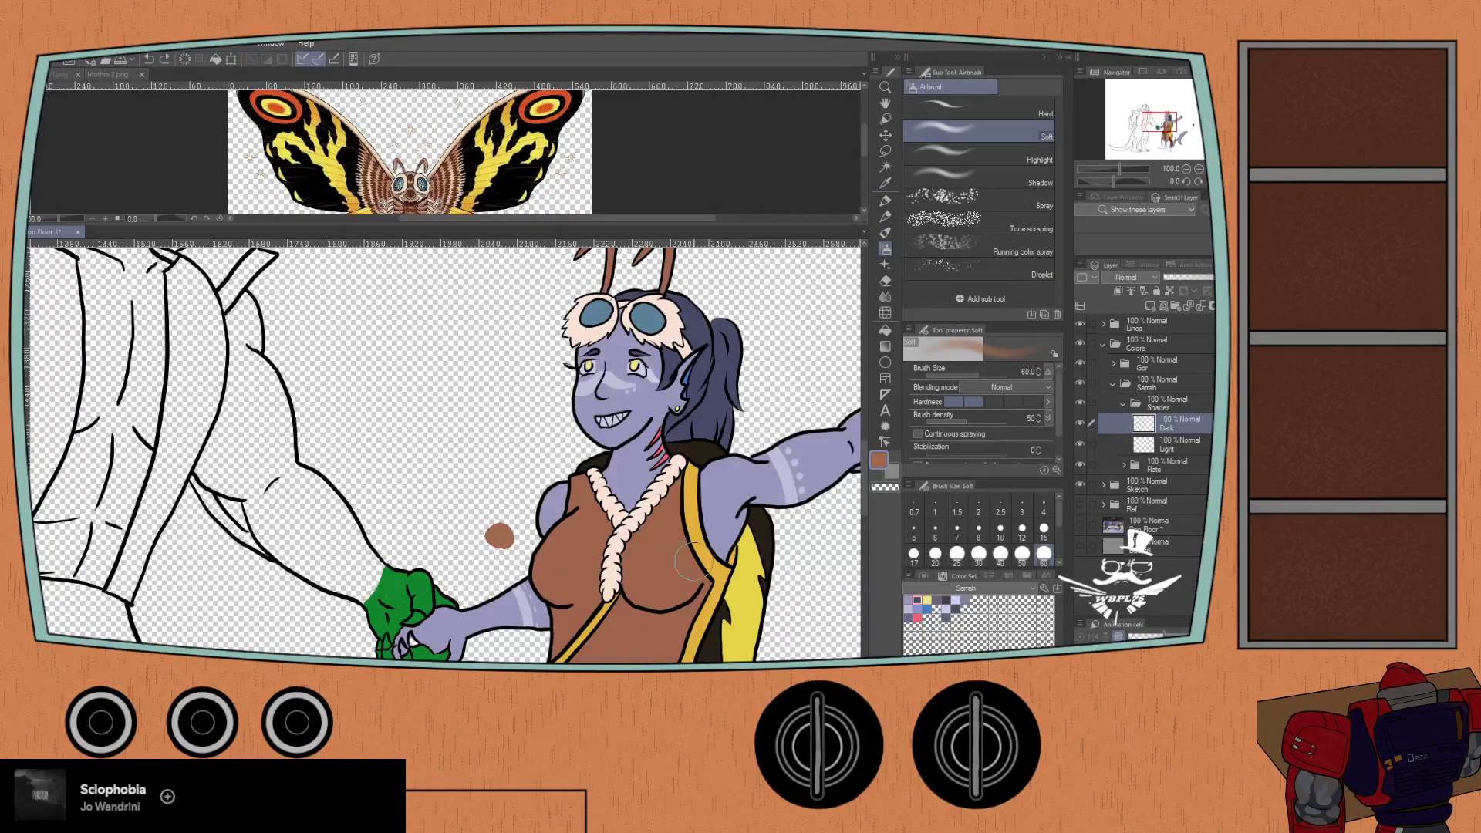
{"action": "left_click", "coordinate": [978, 529]}
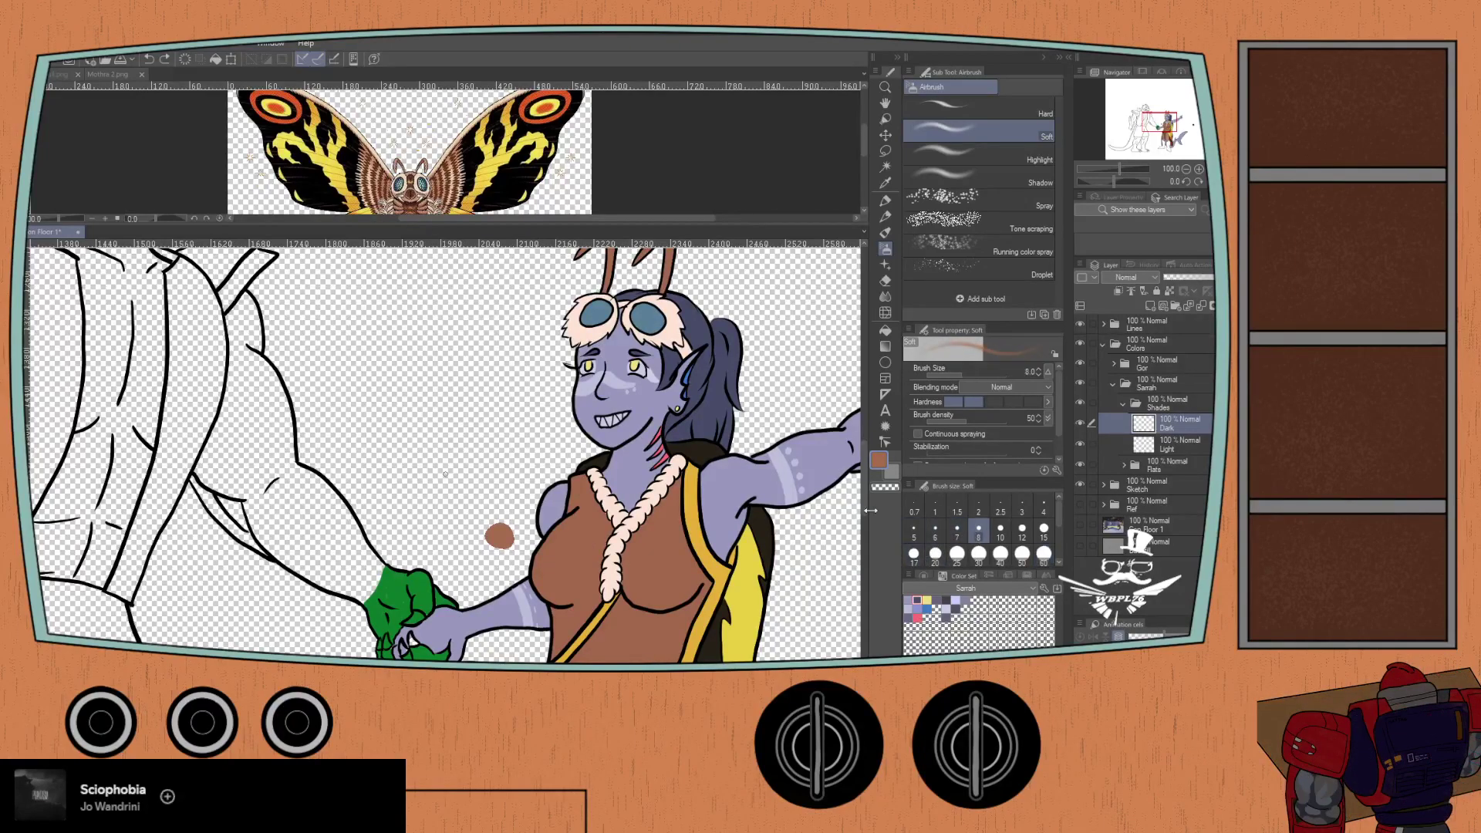
{"action": "left_click", "coordinate": [1000, 529]}
{"action": "key", "text": "ctrl+plus"}
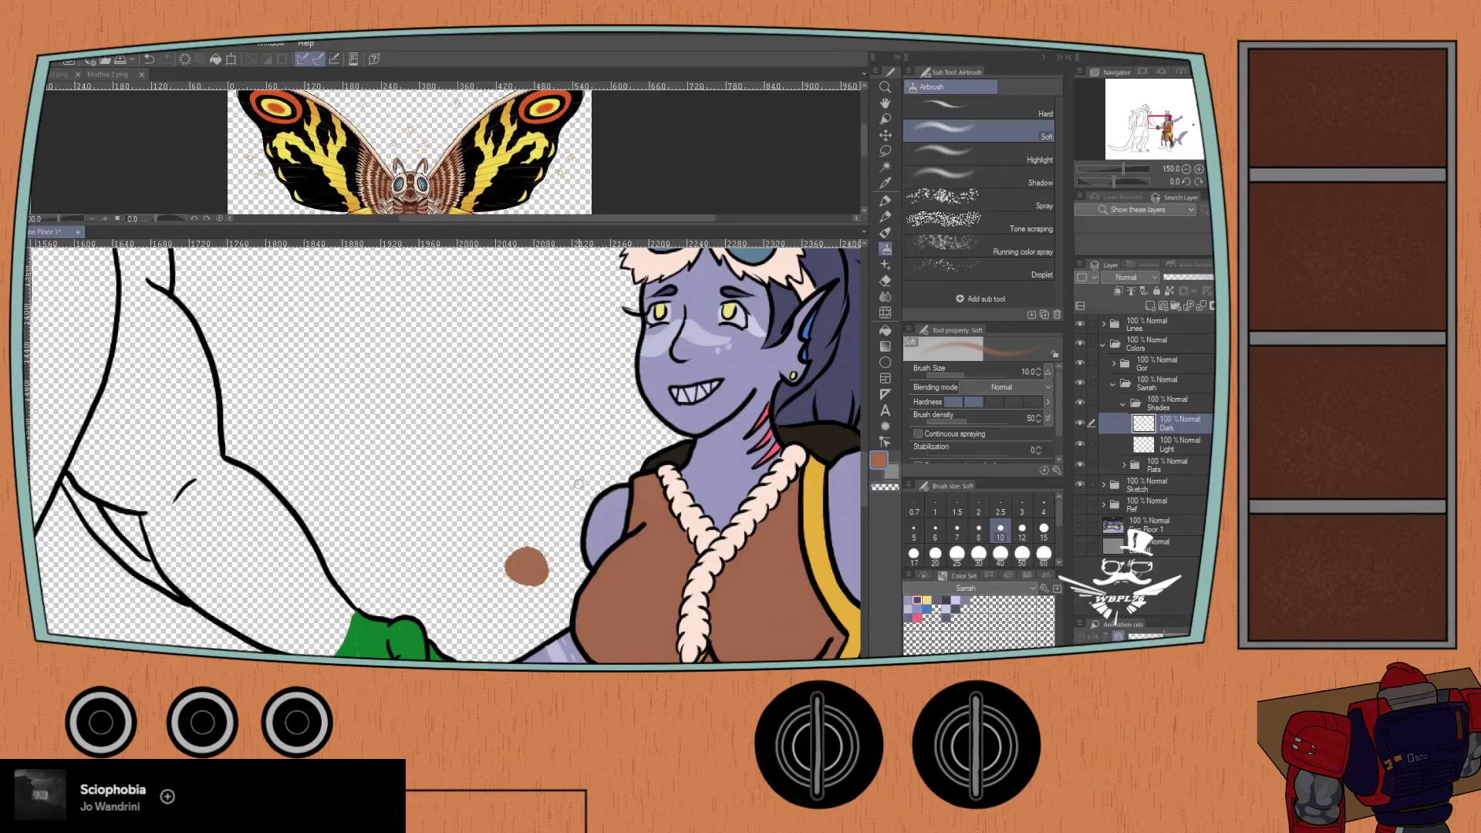
{"action": "scroll", "coordinate": [552, 459], "scroll_direction": "down", "scroll_amount": 2}
{"action": "scroll", "coordinate": [555, 461], "scroll_direction": "up", "scroll_amount": 6}
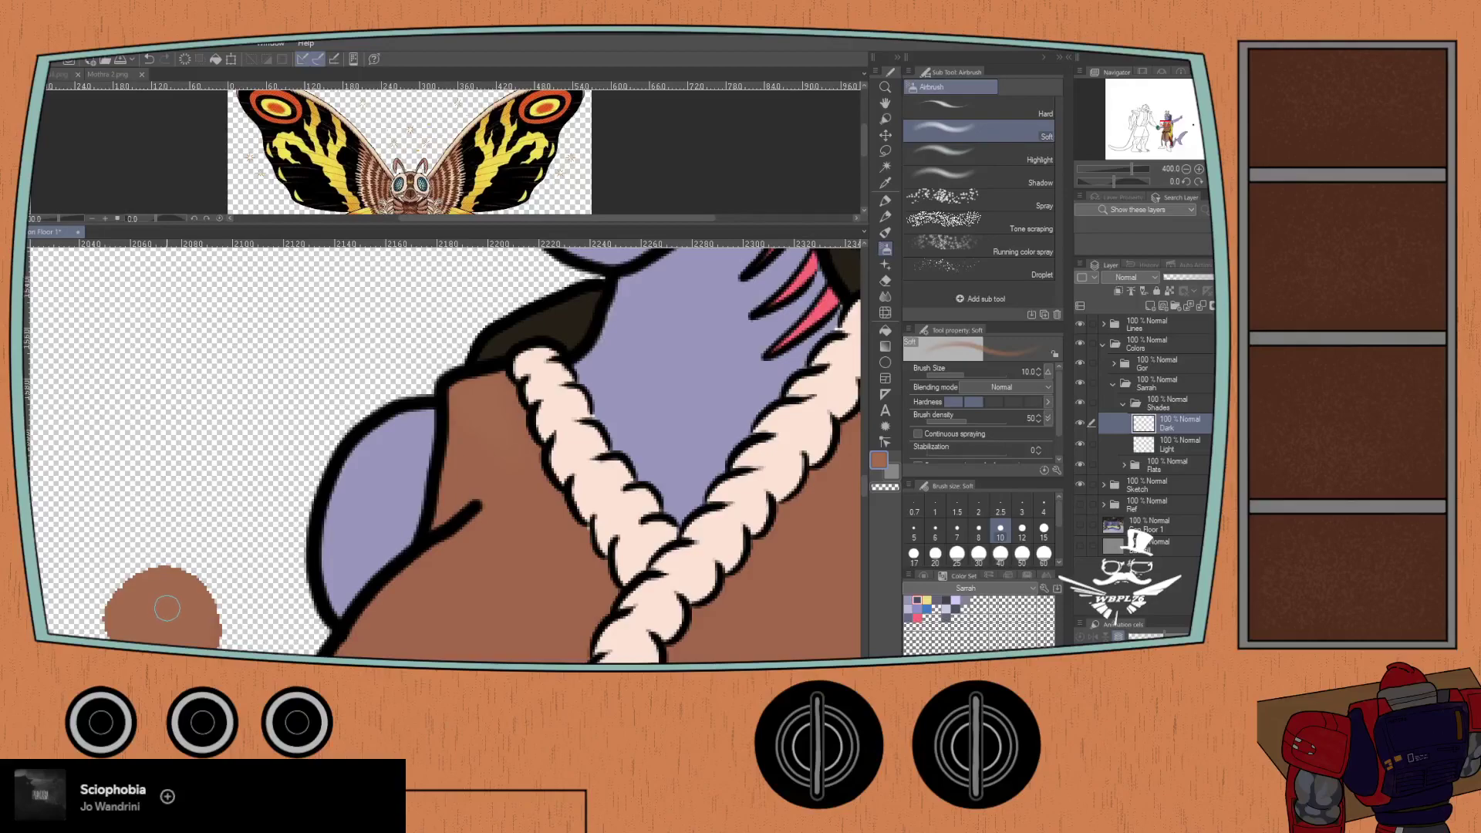
{"action": "key", "text": "i"}
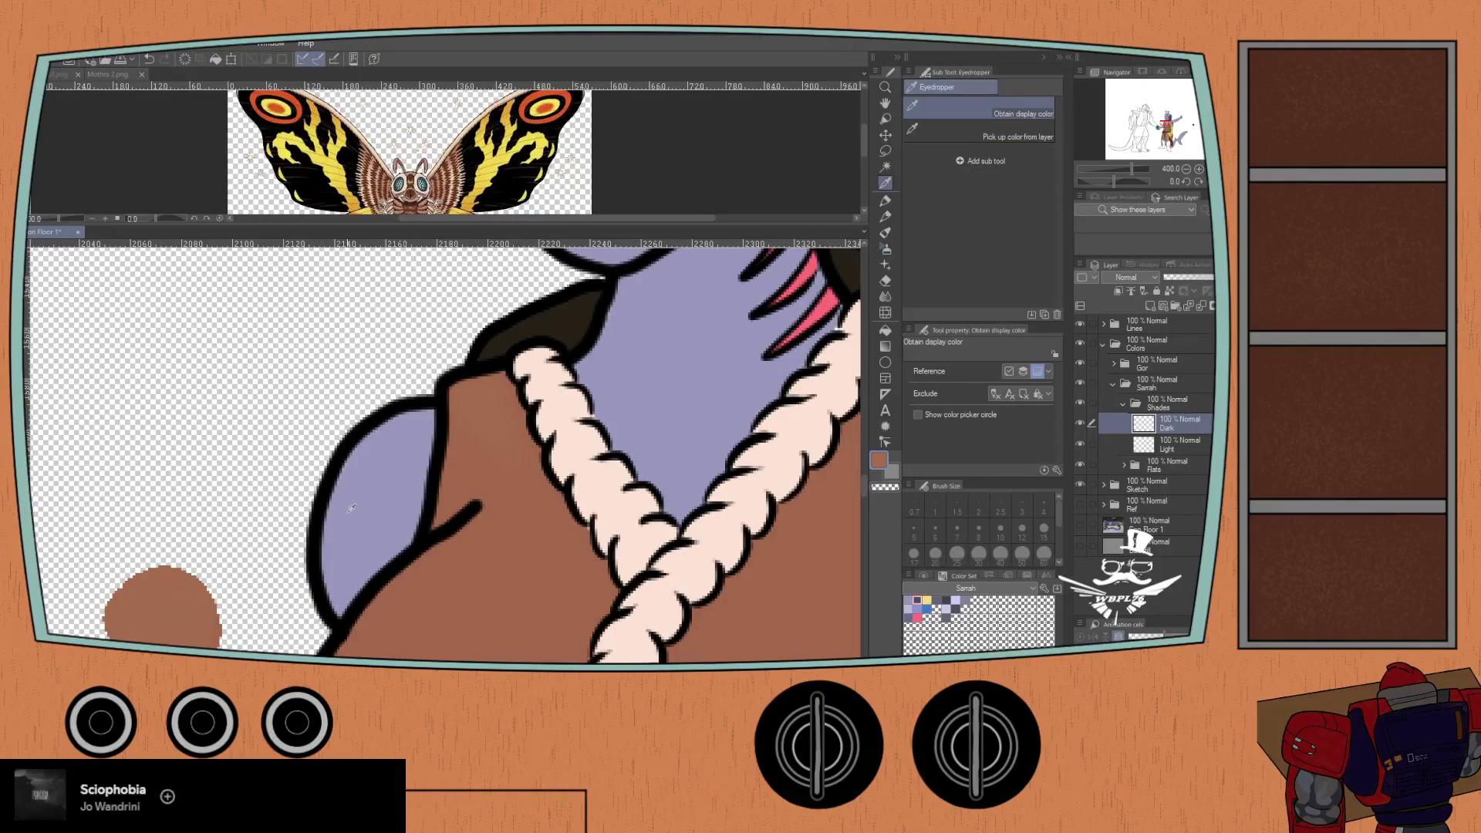
{"action": "key", "text": "b"}
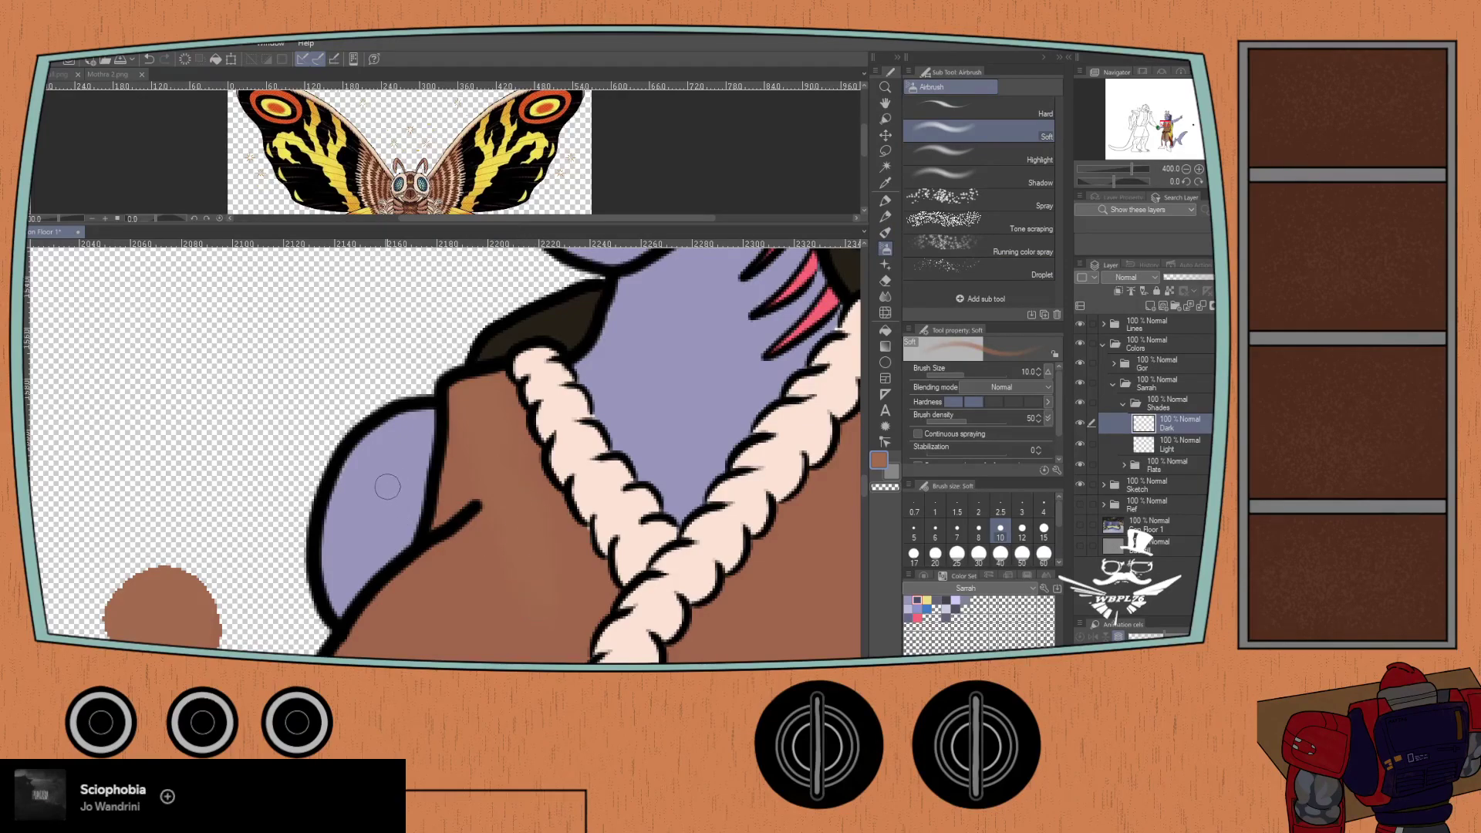
{"action": "scroll", "coordinate": [339, 459], "scroll_direction": "down", "scroll_amount": 3}
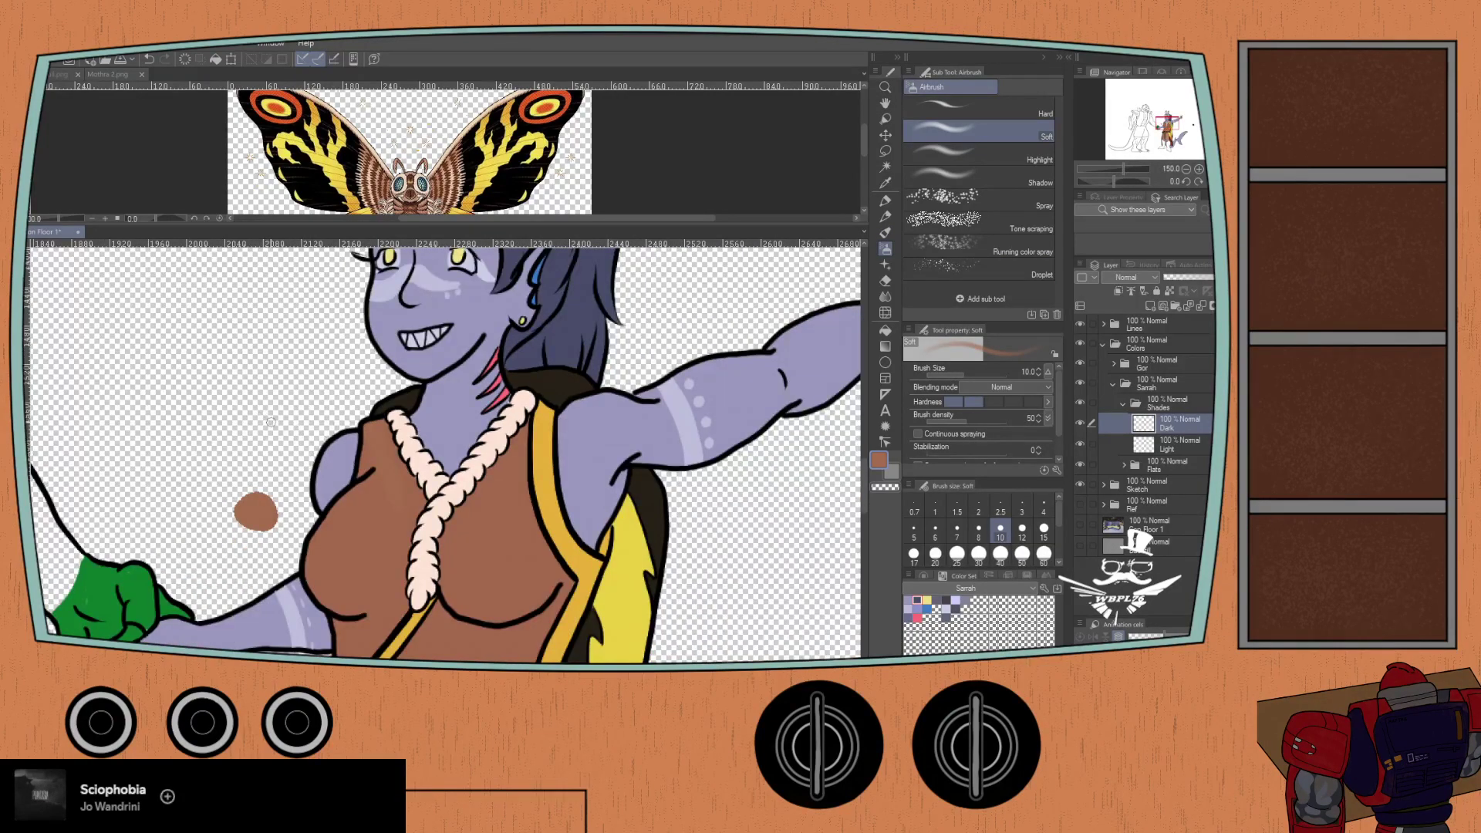
{"action": "scroll", "coordinate": [354, 467], "scroll_direction": "up", "scroll_amount": 3}
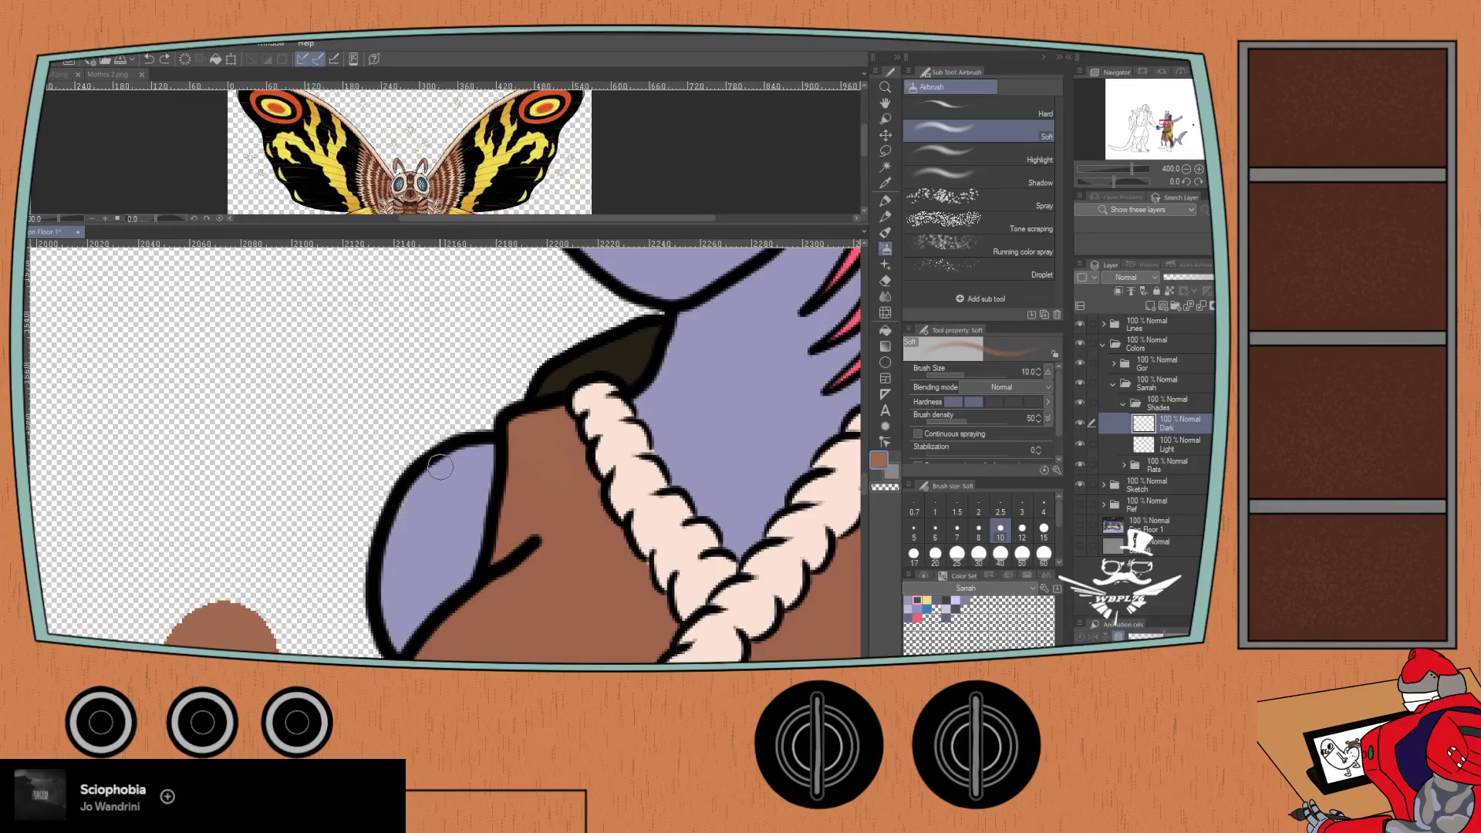
{"action": "scroll", "coordinate": [416, 457], "scroll_direction": "down", "scroll_amount": 5}
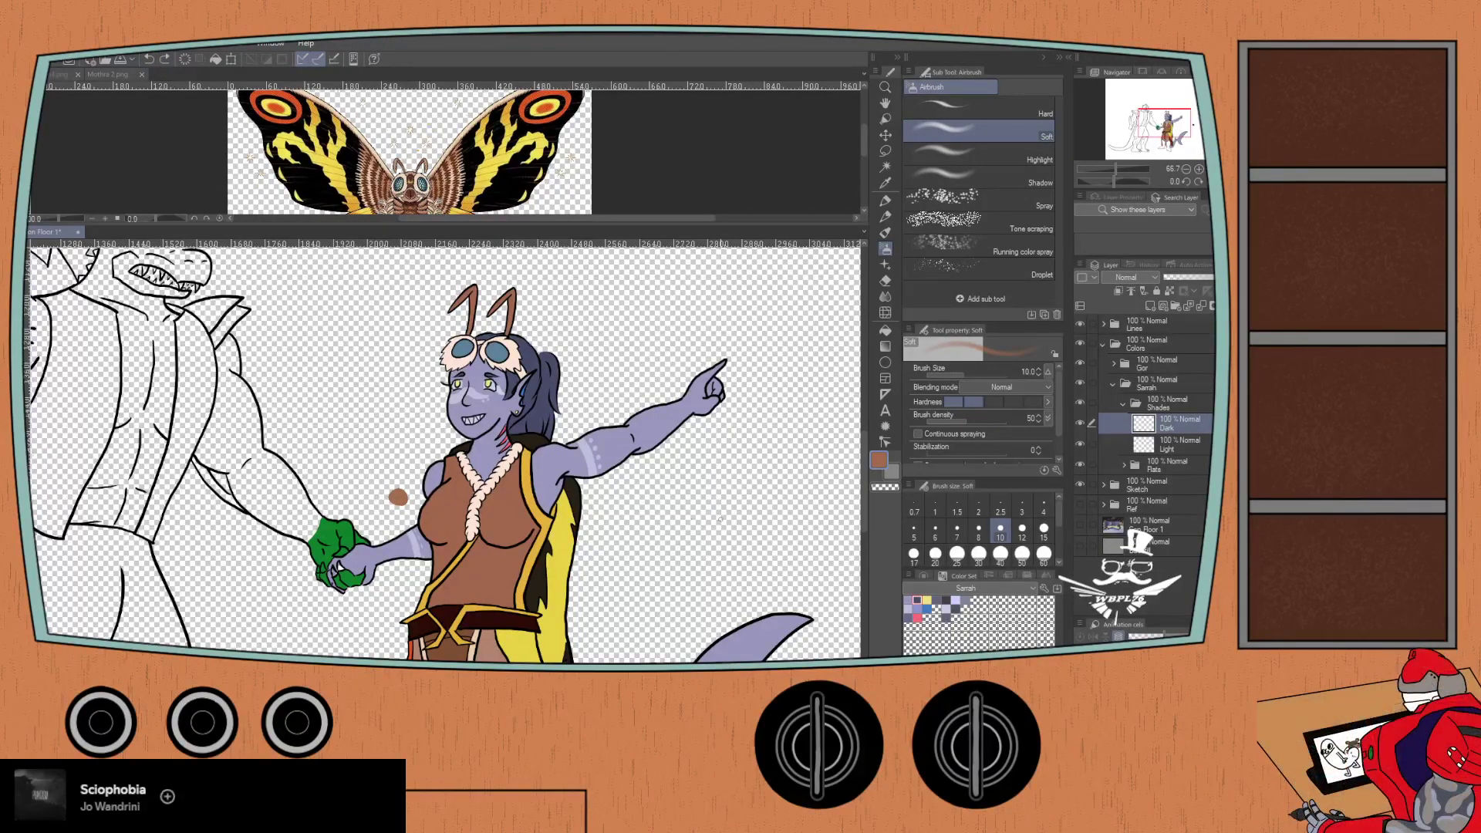
- Erase the stray brown blob beside the woman from the Shirt layer in the Flats folder with the Hard eraser, ending at size 30
{"action": "left_click", "coordinate": [1123, 465]}
{"action": "scroll", "coordinate": [1149, 503], "scroll_direction": "down", "scroll_amount": 3}
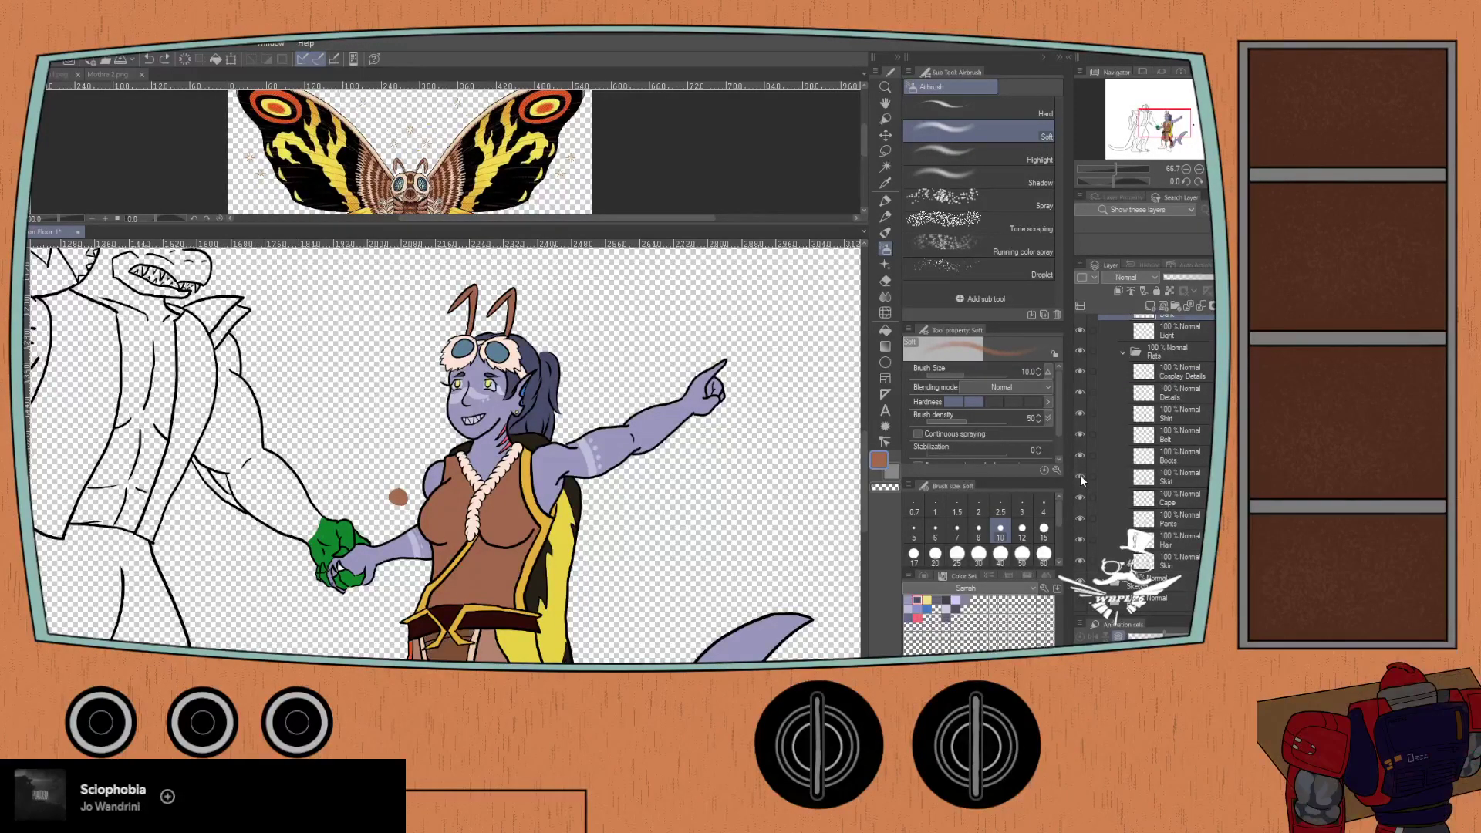
{"action": "left_click", "coordinate": [1080, 413]}
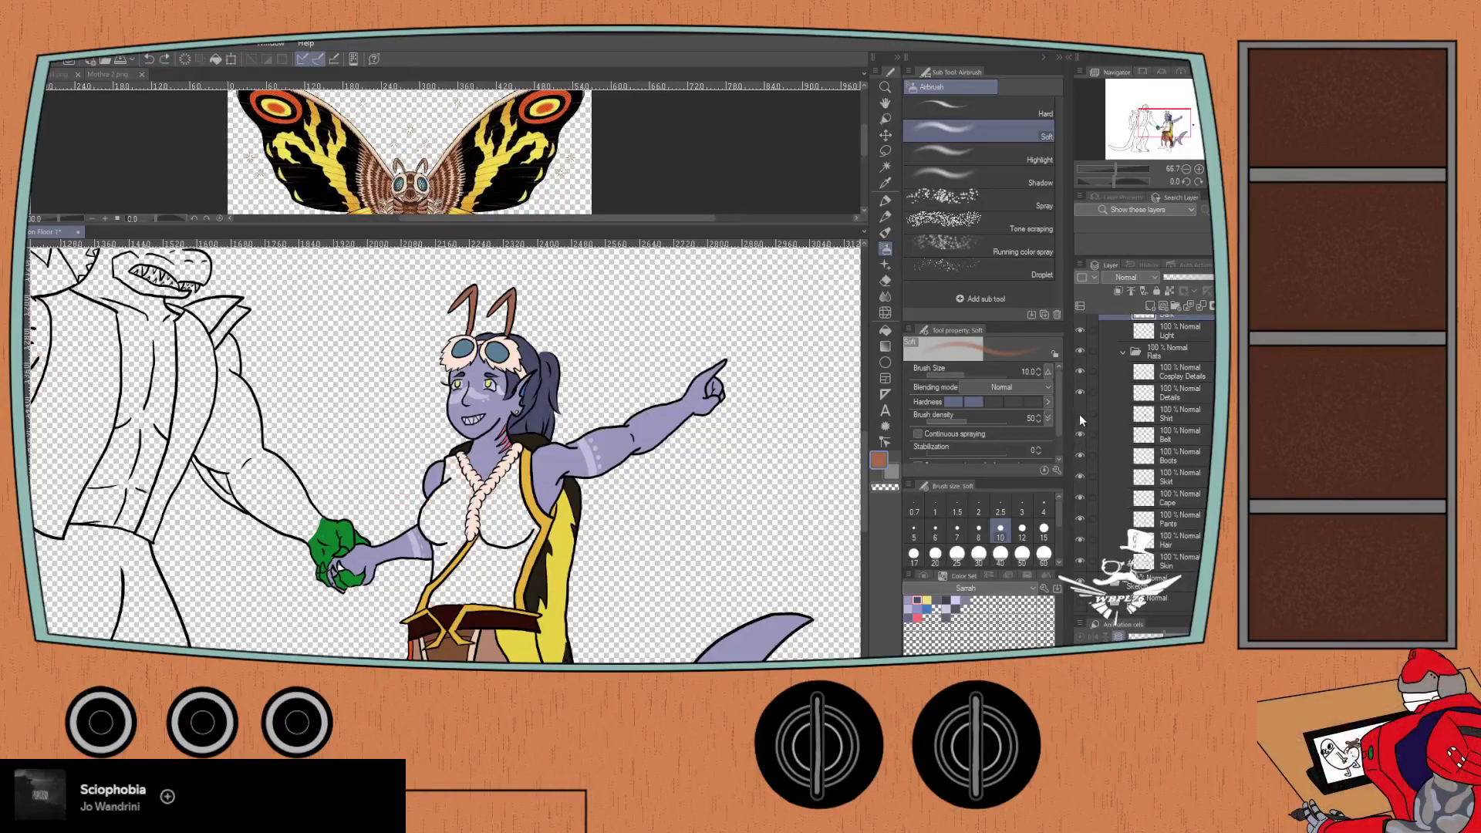
{"action": "left_click", "coordinate": [1079, 414]}
{"action": "left_click", "coordinate": [1171, 414]}
{"action": "key", "text": "e"}
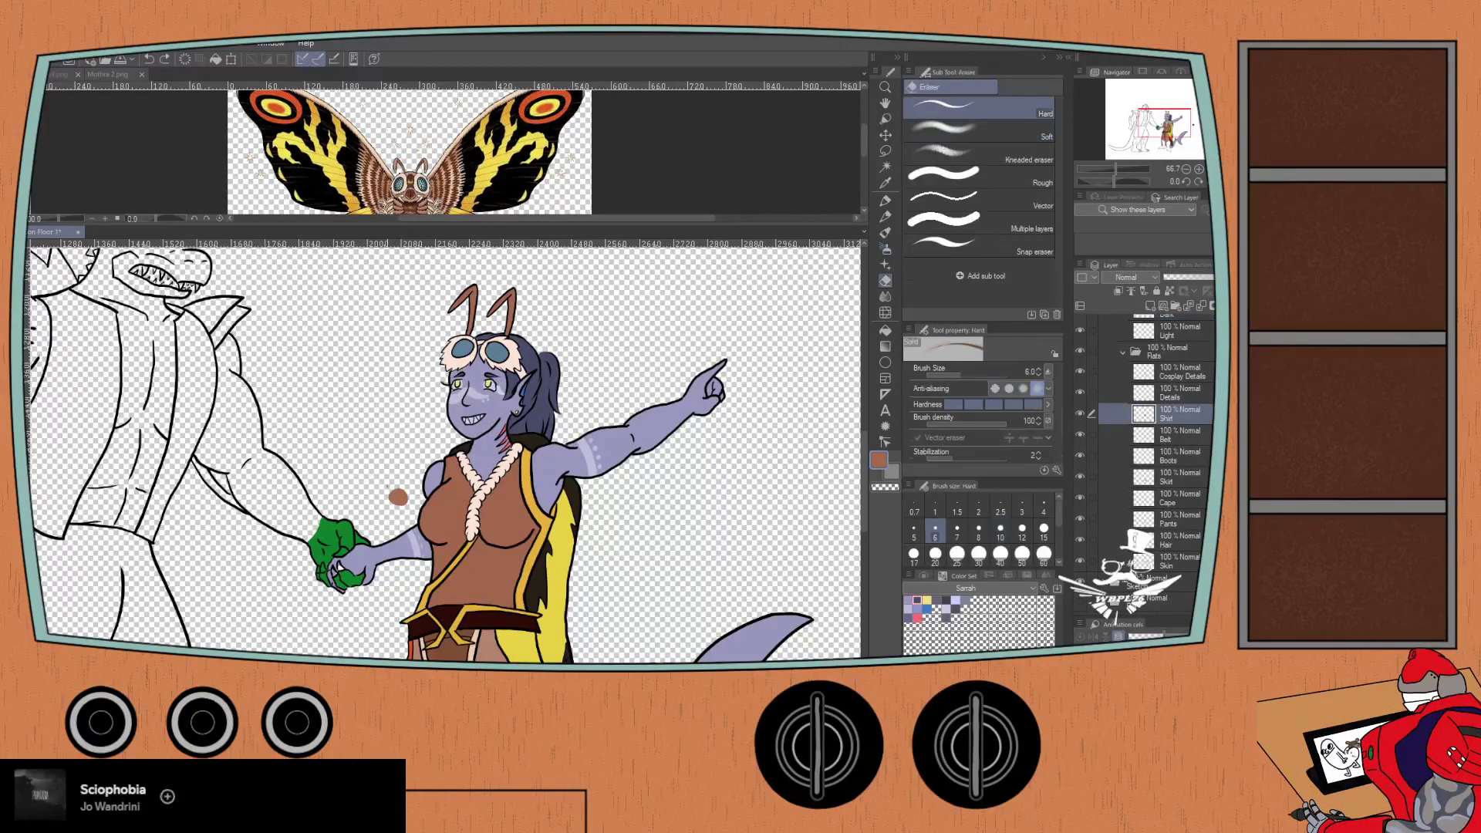
{"action": "scroll", "coordinate": [388, 499], "scroll_direction": "up", "scroll_amount": 3}
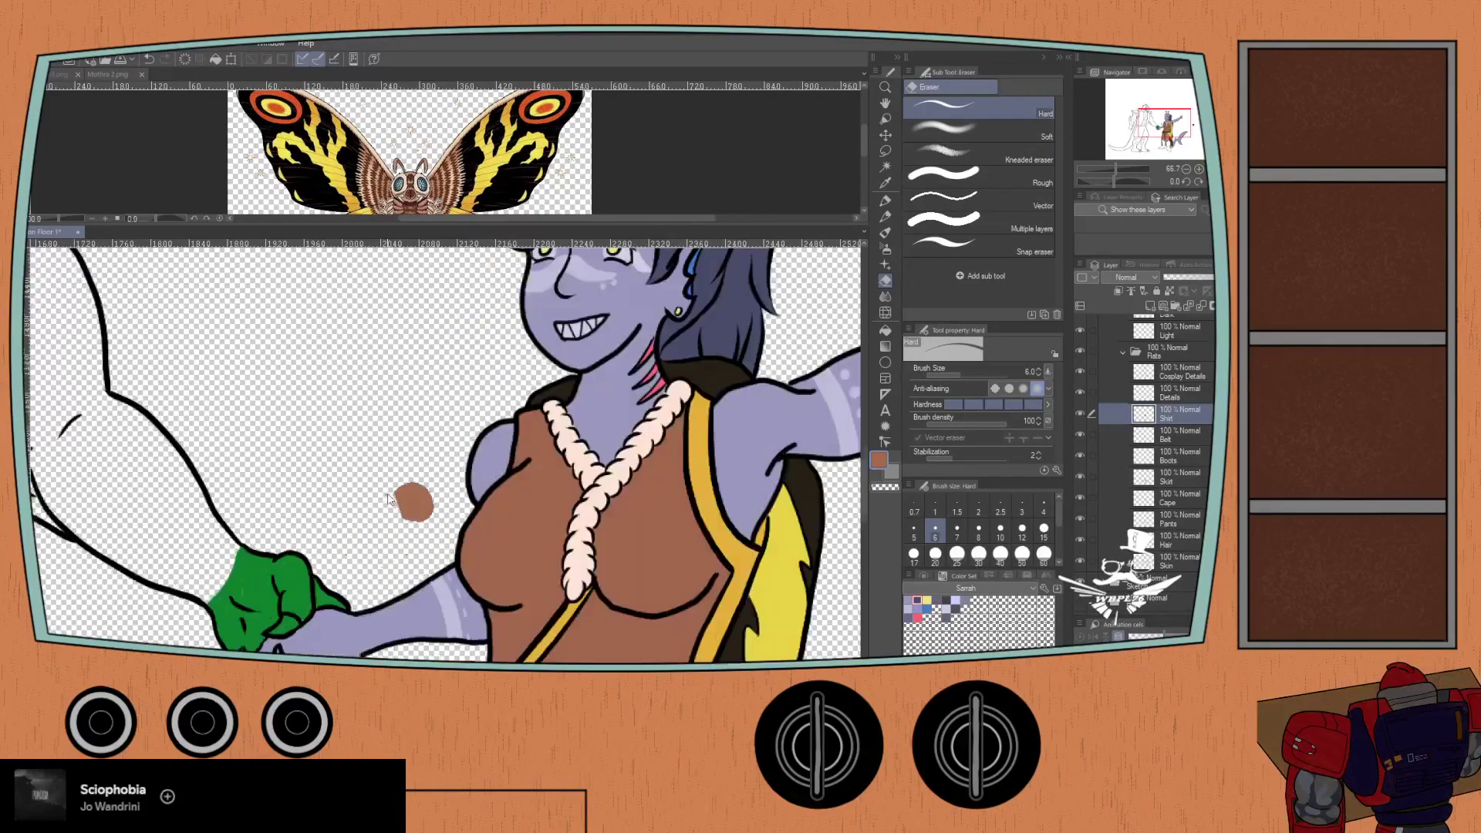
{"action": "mouse_move", "coordinate": [395, 483]}
{"action": "left_mouse_down"}
{"action": "mouse_move", "coordinate": [424, 522]}
{"action": "mouse_move", "coordinate": [427, 491]}
{"action": "left_mouse_up"}
{"action": "key", "text": "bracketright"}
{"action": "key", "text": "bracketright"}
{"action": "key", "text": "bracketright"}
{"action": "key", "text": "bracketright"}
{"action": "key", "text": "bracketright"}
{"action": "key", "text": "bracketright"}
{"action": "key", "text": "bracketright"}
{"action": "key", "text": "bracketright"}
{"action": "key", "text": "bracketright"}
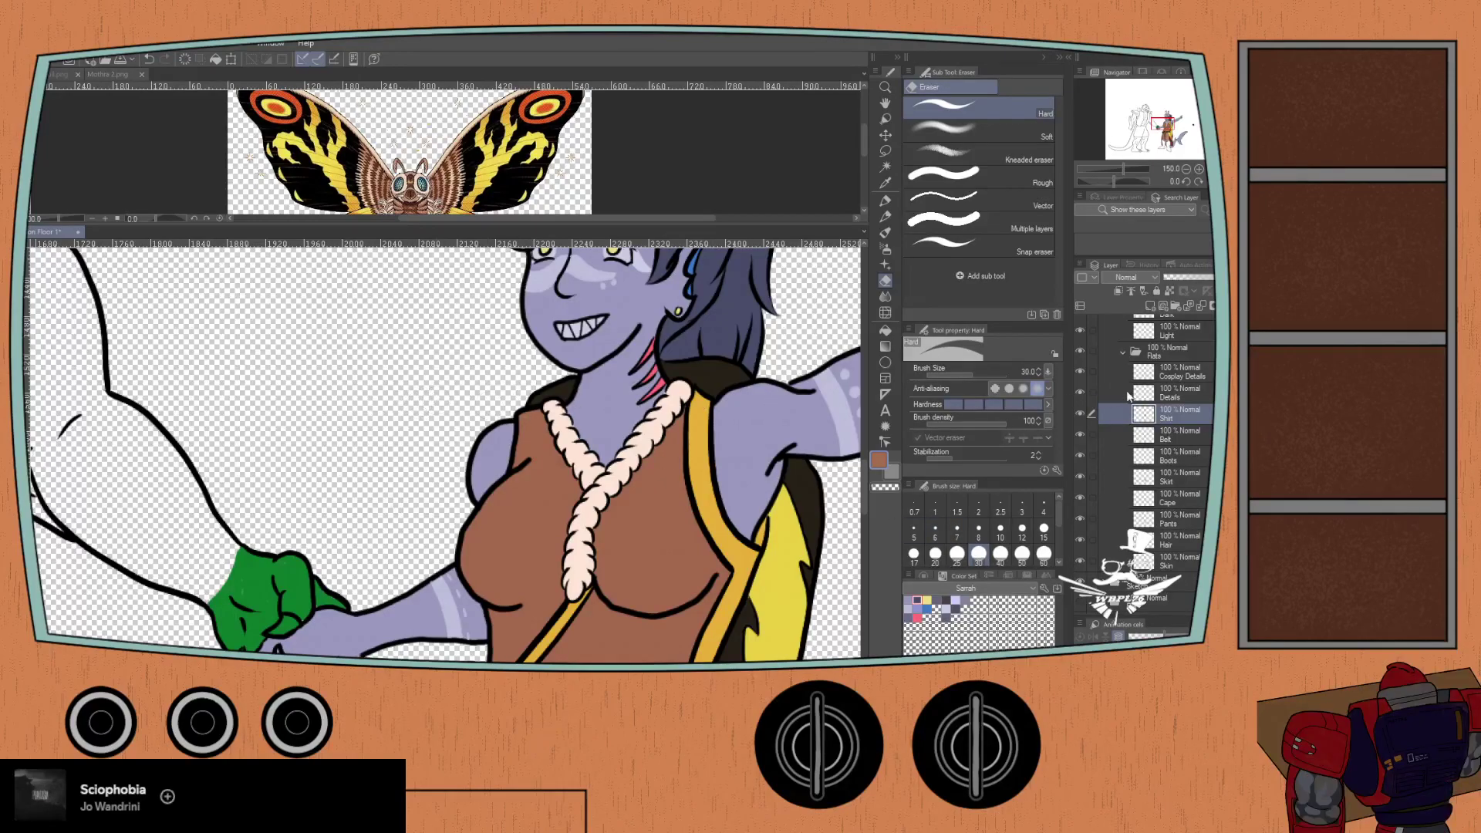
{"action": "left_click", "coordinate": [1122, 352]}
- For the Light layer, sample the shirt's brown and brighten it to H 19, S 53%, V 81%
{"action": "left_click", "coordinate": [1161, 446]}
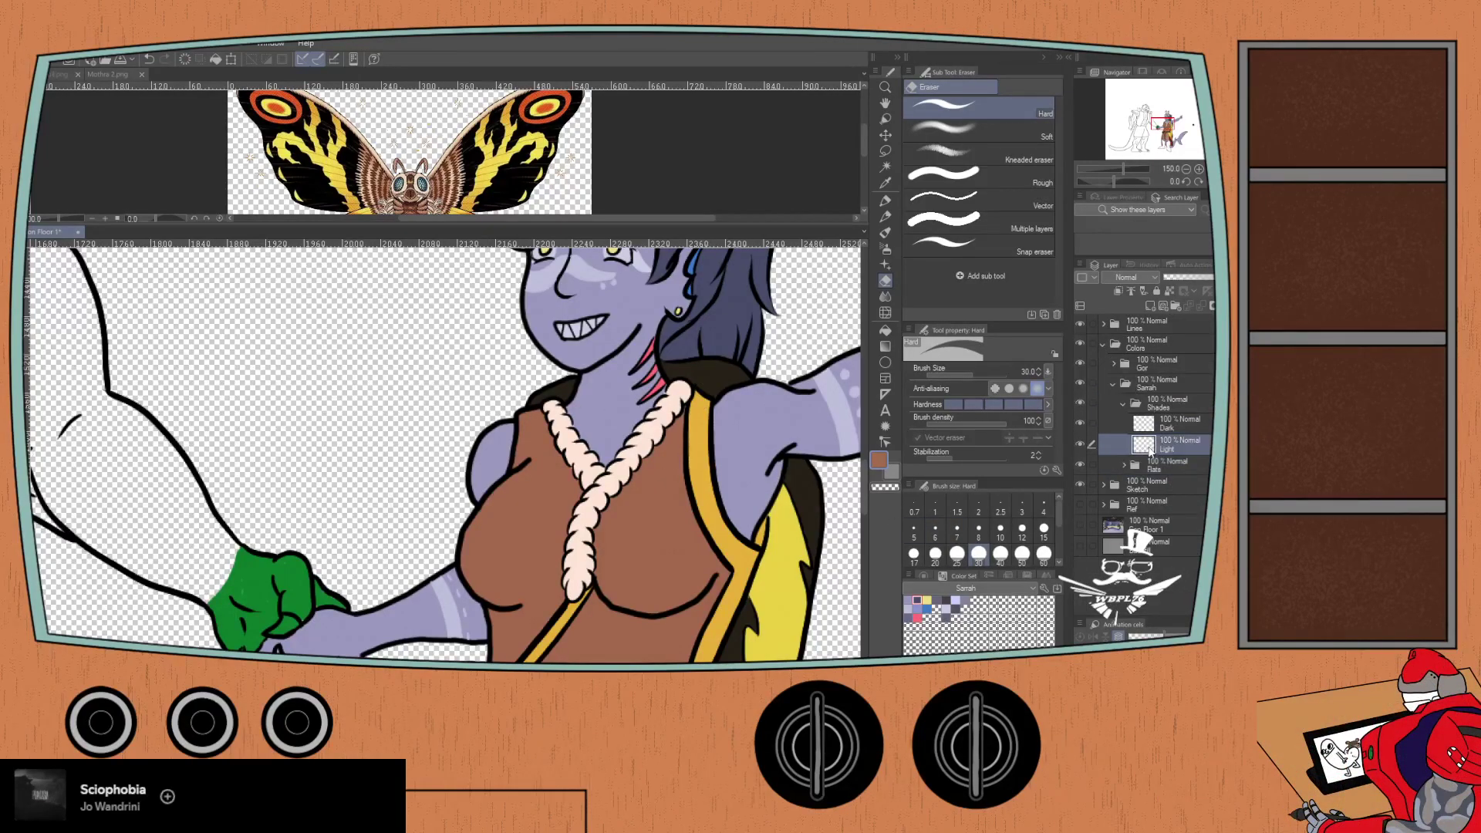
{"action": "key", "text": "i"}
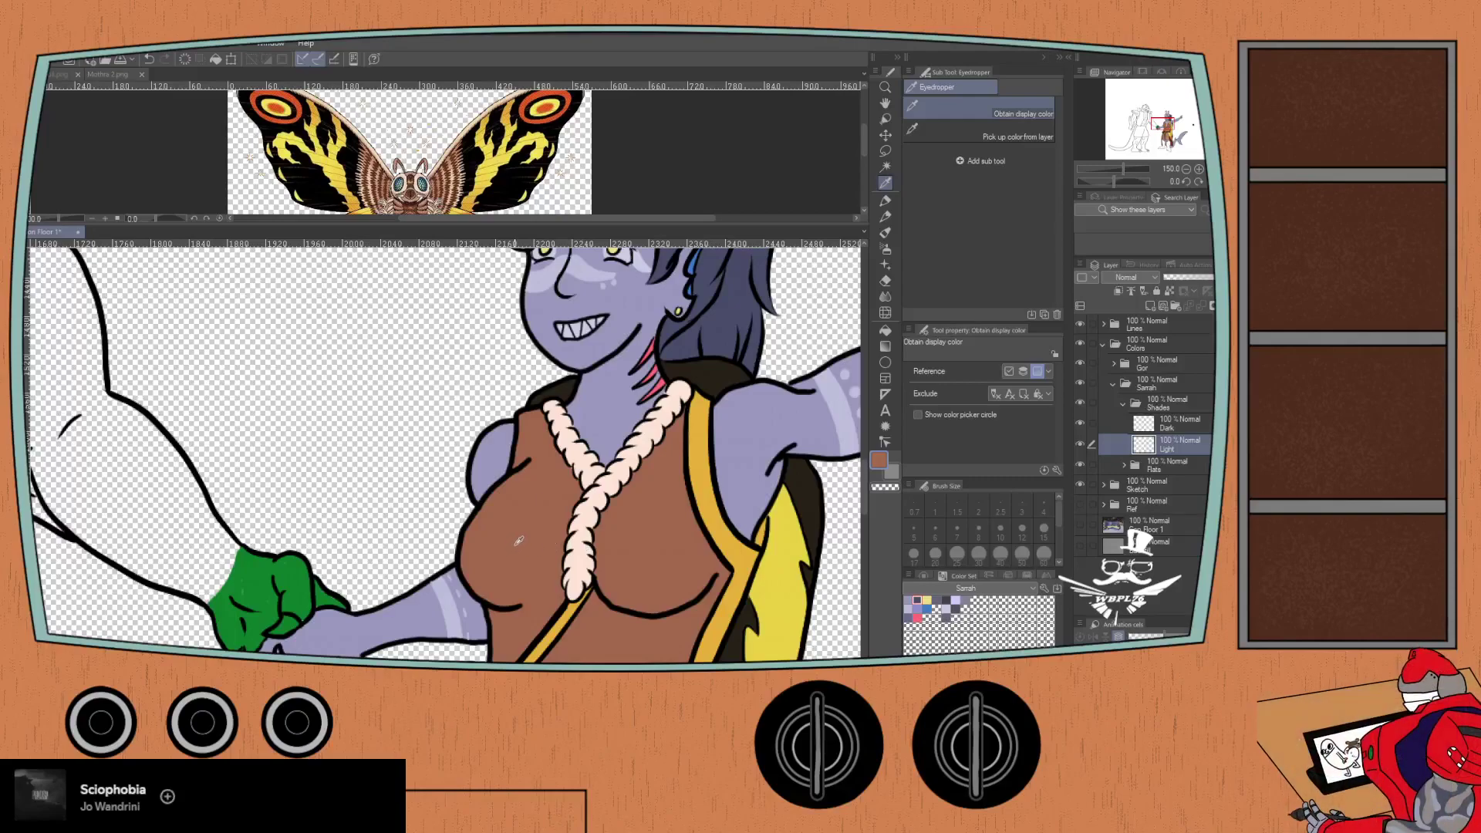
{"action": "left_click", "coordinate": [923, 576]}
{"action": "left_click", "coordinate": [999, 576]}
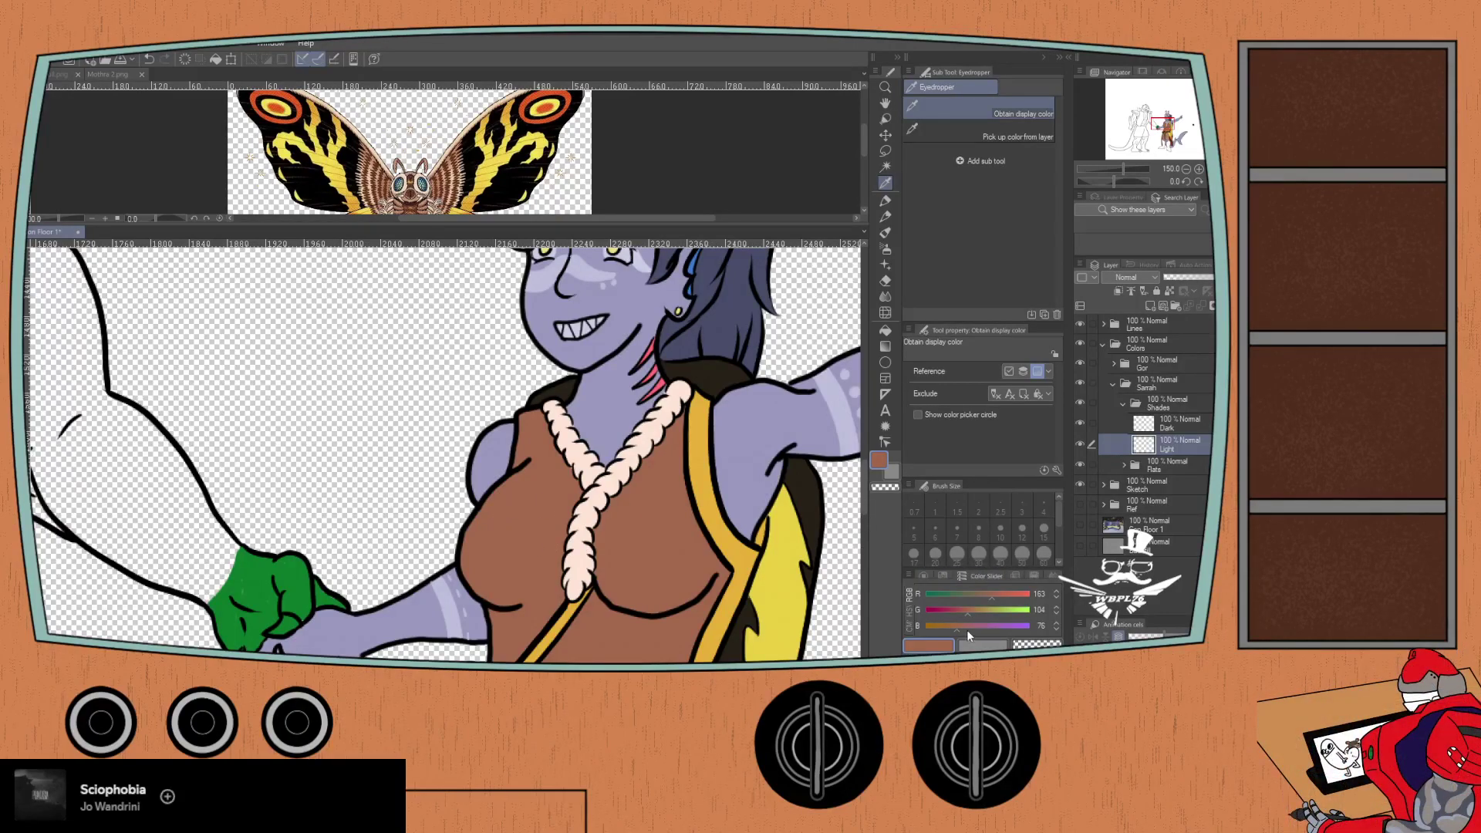
{"action": "left_click_drag", "start_coordinate": [955, 628], "coordinate": [956, 631]}
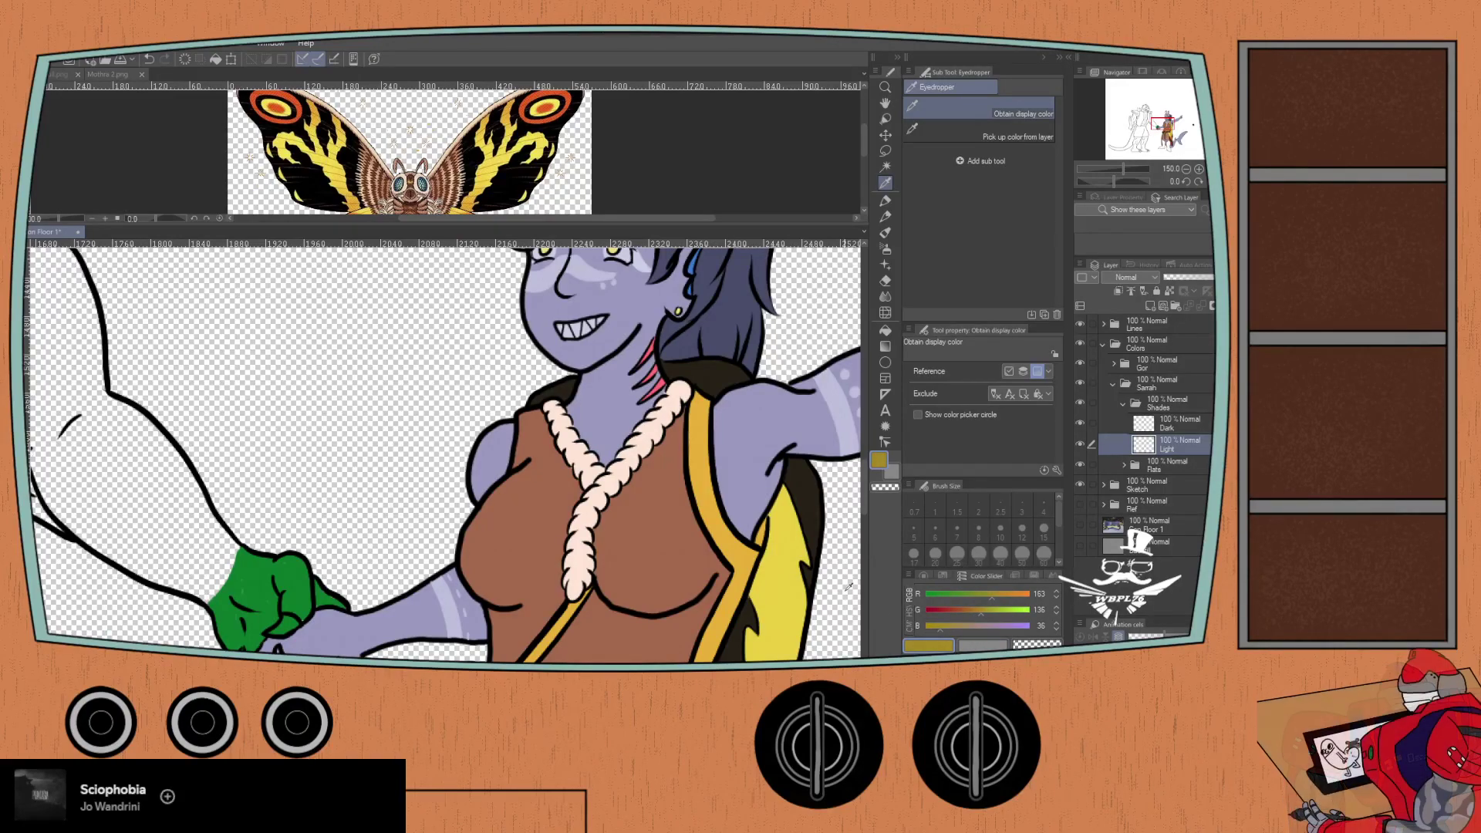
{"action": "left_click", "coordinate": [517, 537]}
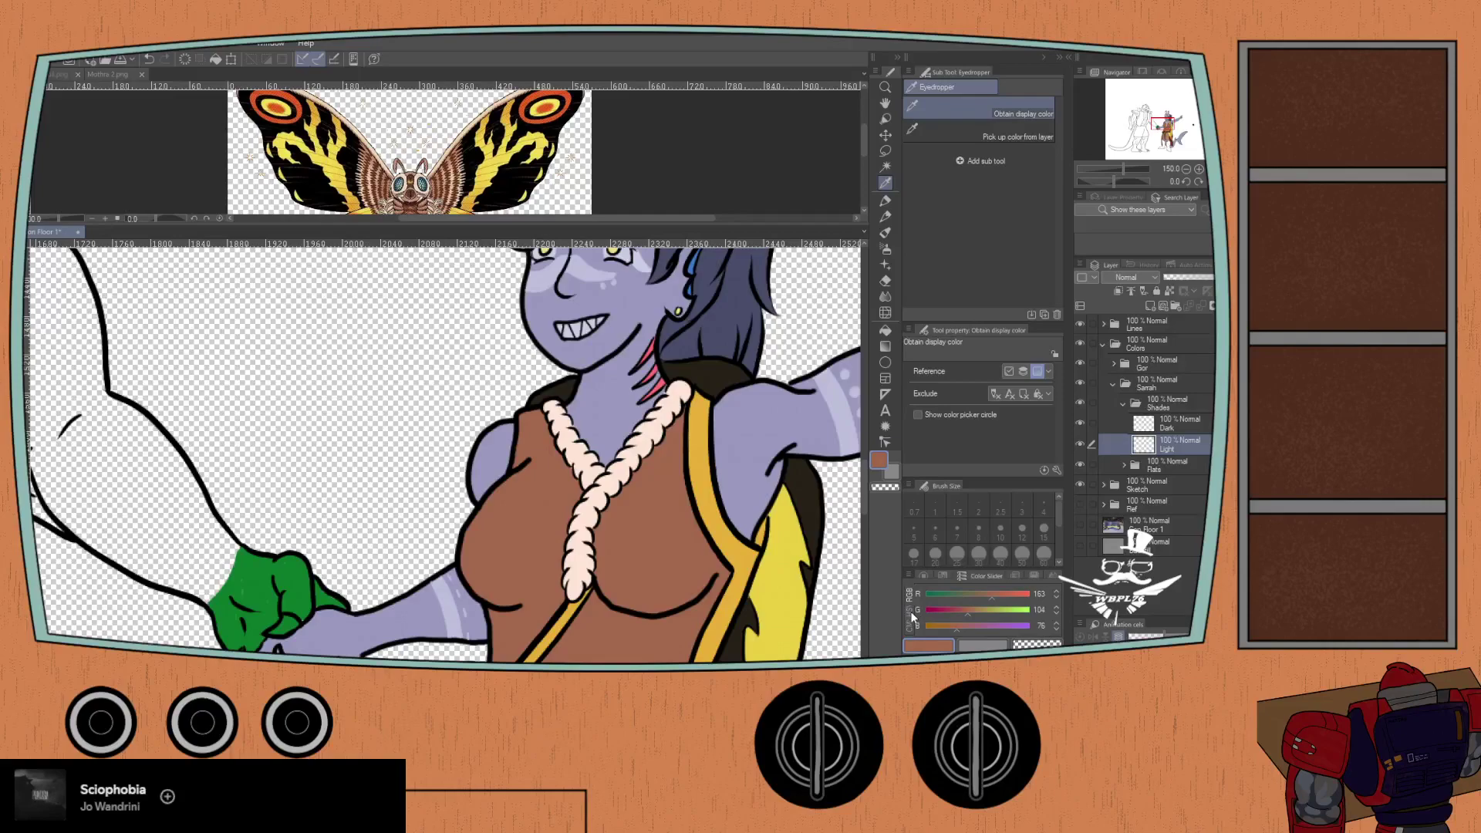
{"action": "left_click", "coordinate": [909, 612]}
{"action": "left_click", "coordinate": [911, 629]}
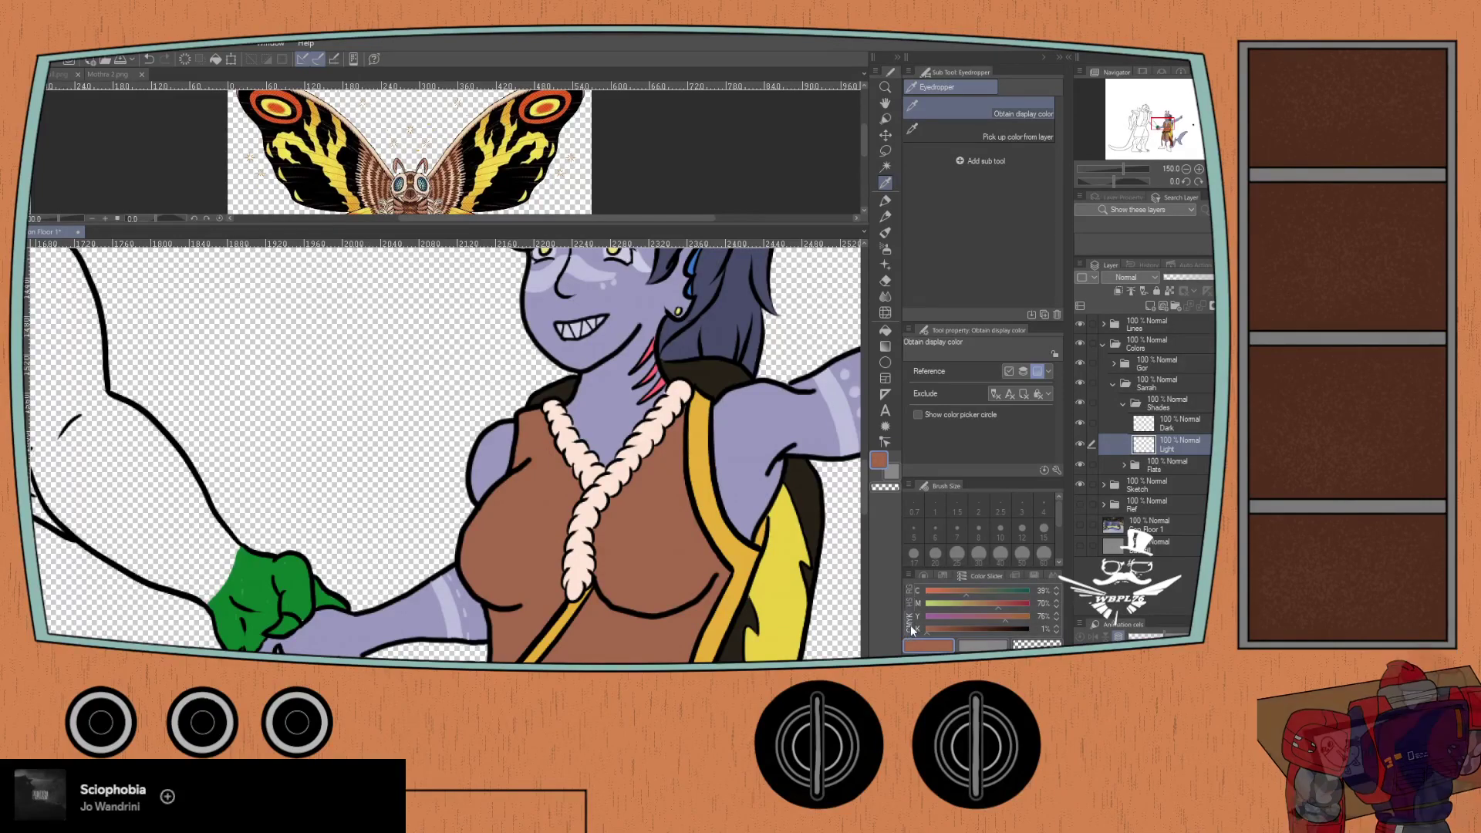
{"action": "left_click", "coordinate": [908, 602]}
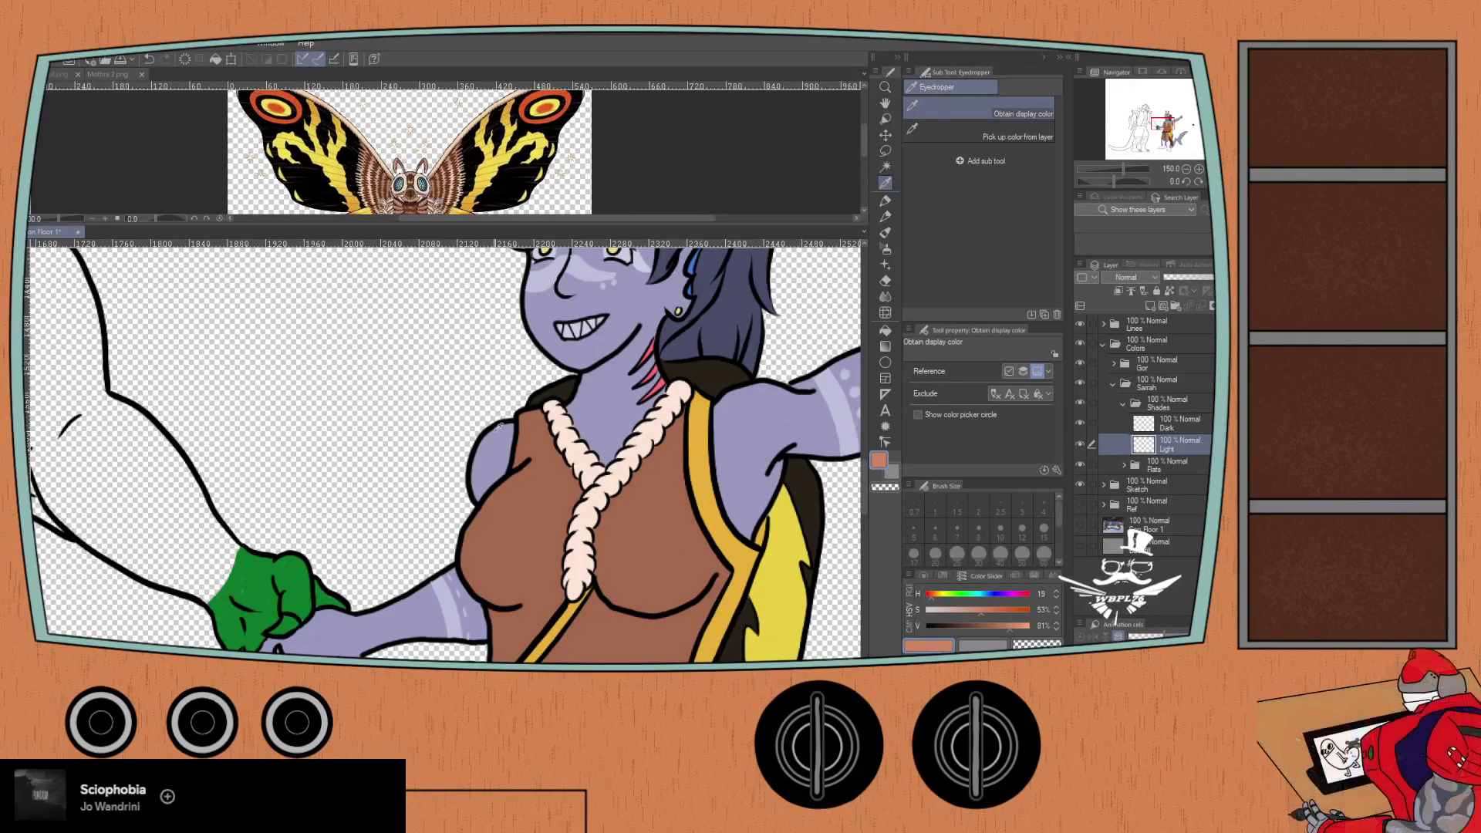
- Paint the lighter brown highlight over the shirt's left shoulder and left chest on the Light layer with the Soft airbrush at size 10
{"action": "key", "text": "m"}
{"action": "key", "text": "b"}
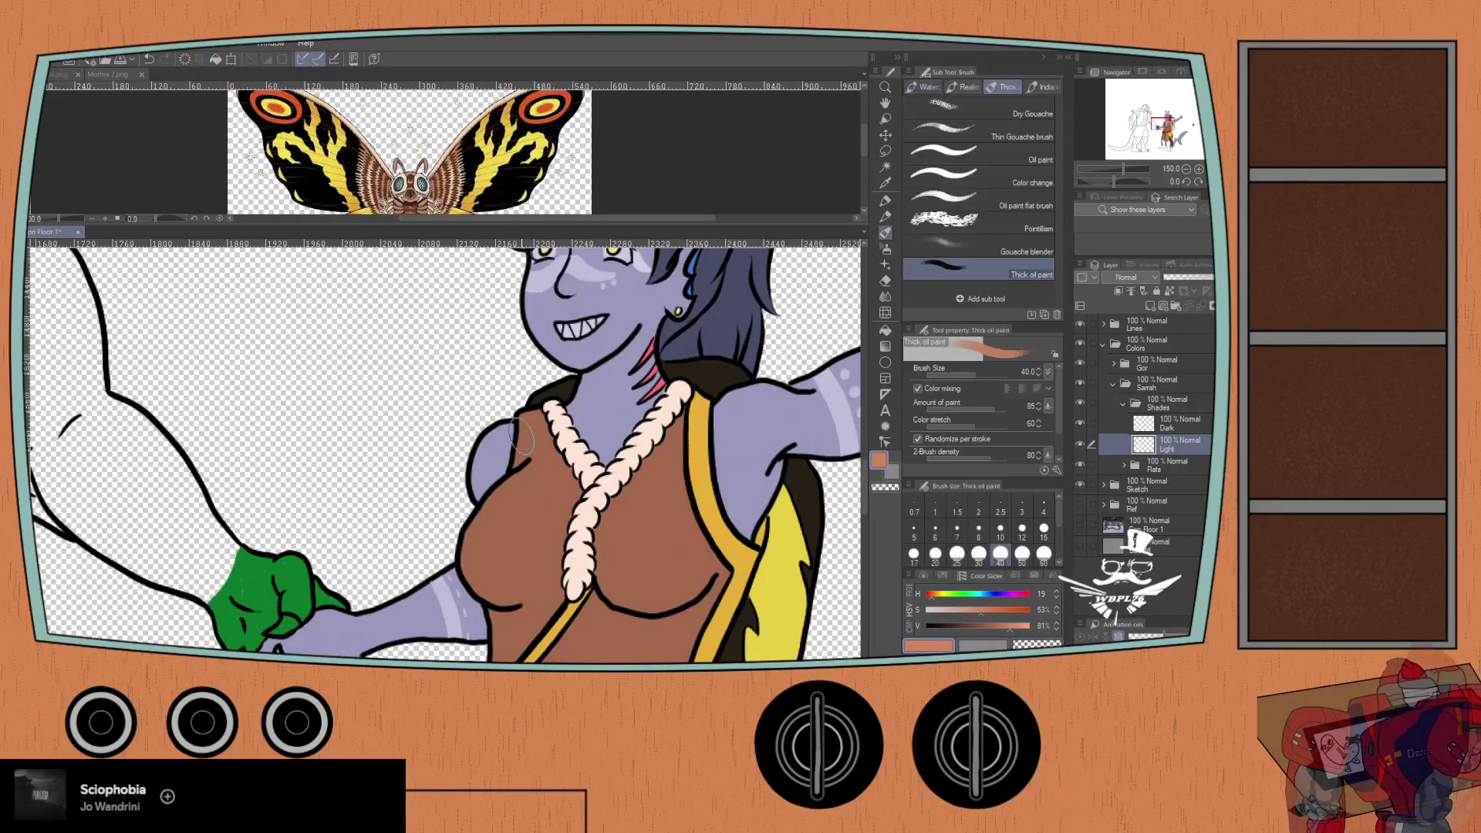
{"action": "scroll", "coordinate": [522, 431], "scroll_direction": "up", "scroll_amount": 1}
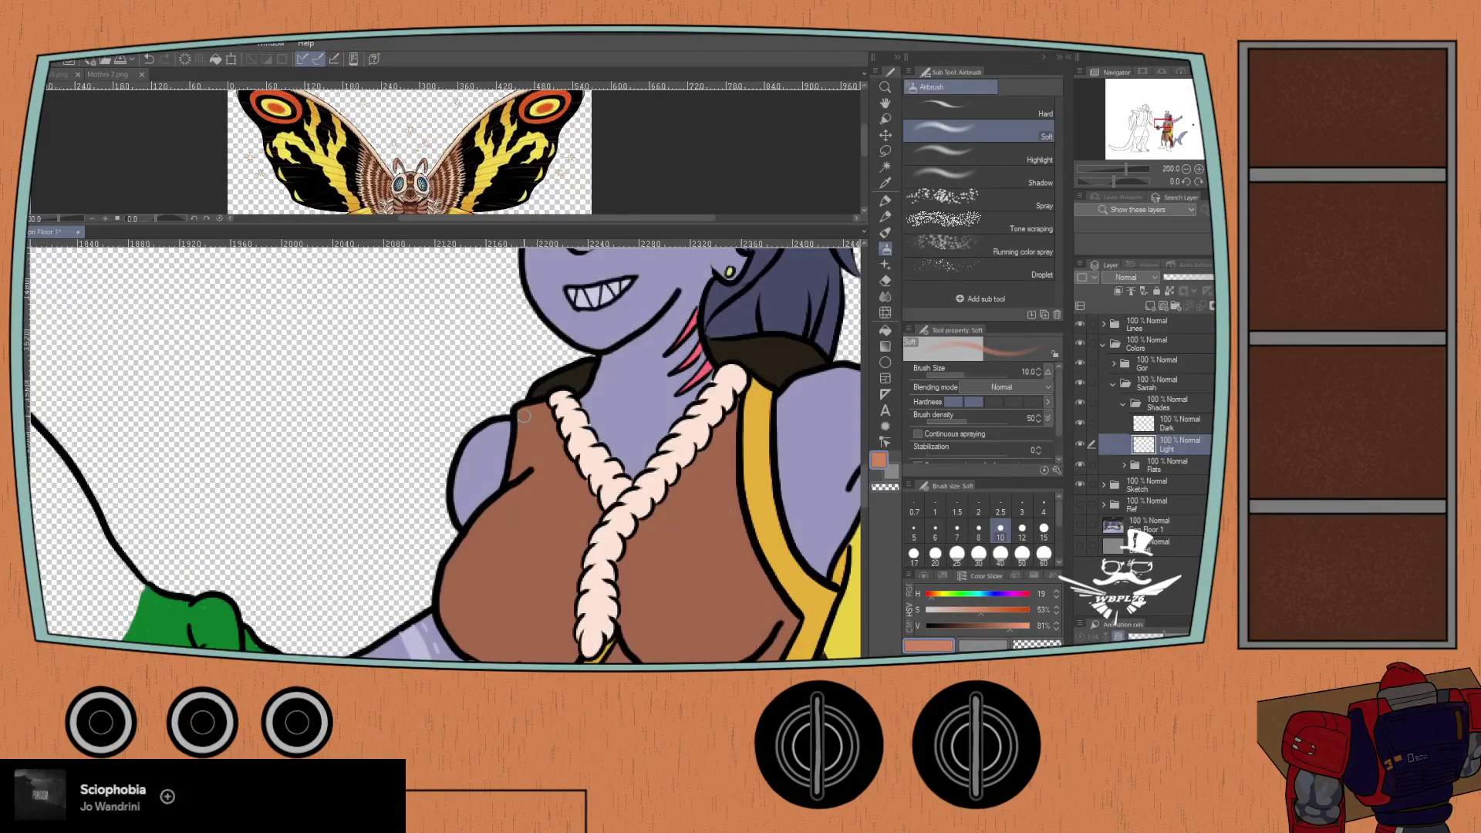
{"action": "mouse_move", "coordinate": [521, 411]}
{"action": "left_mouse_down"}
{"action": "mouse_move", "coordinate": [540, 406]}
{"action": "mouse_move", "coordinate": [523, 414]}
{"action": "mouse_move", "coordinate": [552, 438]}
{"action": "mouse_move", "coordinate": [519, 429]}
{"action": "left_mouse_up"}
{"action": "left_click_drag", "start_coordinate": [525, 441], "coordinate": [541, 443]}
{"action": "mouse_move", "coordinate": [512, 492]}
{"action": "left_mouse_down"}
{"action": "mouse_move", "coordinate": [478, 535]}
{"action": "mouse_move", "coordinate": [554, 450]}
{"action": "mouse_move", "coordinate": [516, 484]}
{"action": "mouse_move", "coordinate": [551, 444]}
{"action": "mouse_move", "coordinate": [523, 453]}
{"action": "mouse_move", "coordinate": [518, 470]}
{"action": "mouse_move", "coordinate": [559, 446]}
{"action": "mouse_move", "coordinate": [524, 482]}
{"action": "mouse_move", "coordinate": [565, 450]}
{"action": "mouse_move", "coordinate": [479, 531]}
{"action": "mouse_move", "coordinate": [486, 546]}
{"action": "mouse_move", "coordinate": [445, 598]}
{"action": "mouse_move", "coordinate": [478, 546]}
{"action": "mouse_move", "coordinate": [465, 544]}
{"action": "mouse_move", "coordinate": [459, 583]}
{"action": "mouse_move", "coordinate": [562, 468]}
{"action": "left_mouse_up"}
{"action": "mouse_move", "coordinate": [515, 520]}
{"action": "left_mouse_down"}
{"action": "mouse_move", "coordinate": [452, 600]}
{"action": "mouse_move", "coordinate": [484, 565]}
{"action": "left_mouse_up"}
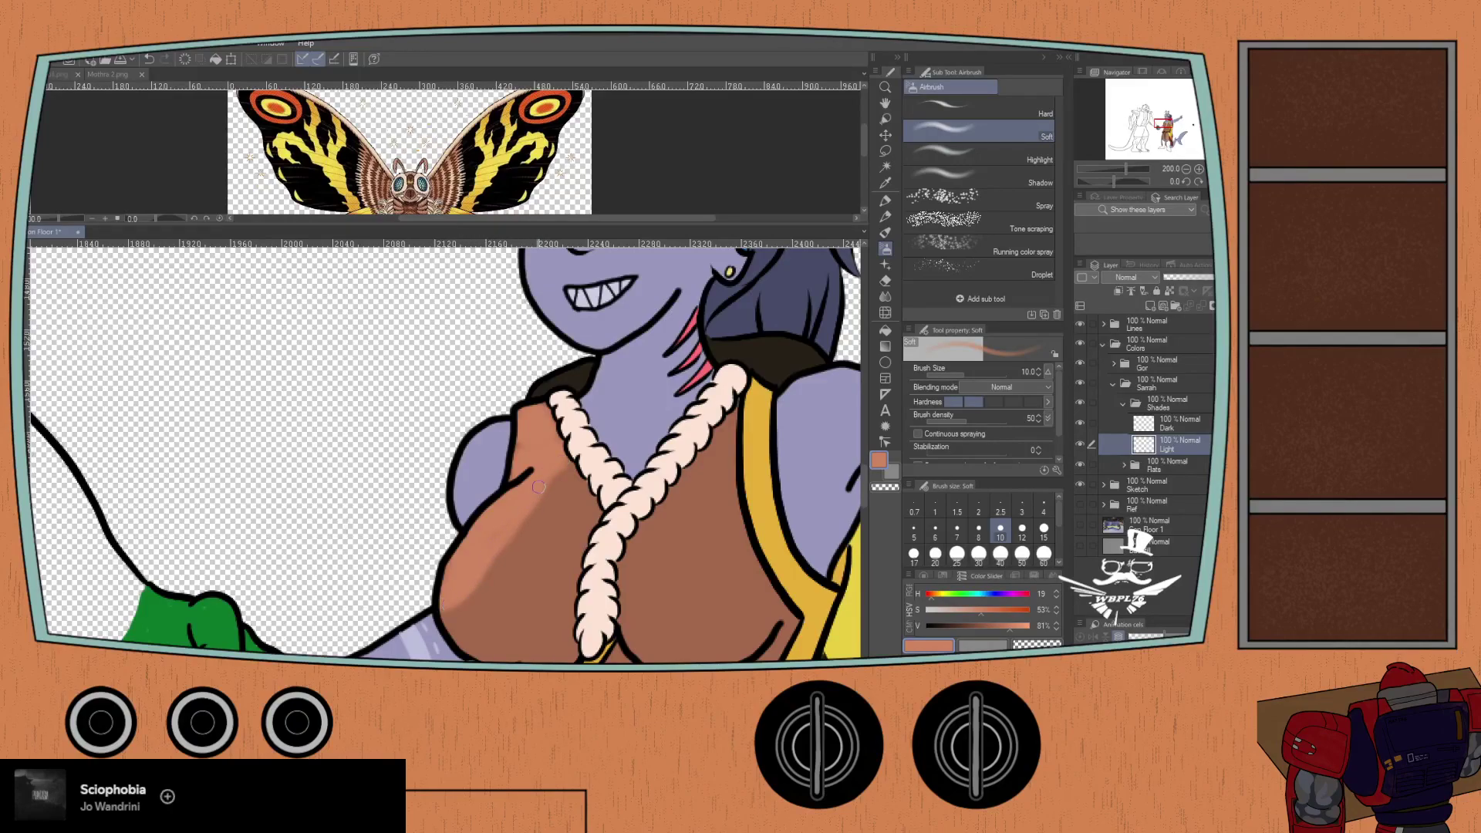
{"action": "mouse_move", "coordinate": [517, 512]}
{"action": "left_mouse_down"}
{"action": "mouse_move", "coordinate": [449, 602]}
{"action": "mouse_move", "coordinate": [562, 477]}
{"action": "mouse_move", "coordinate": [474, 555]}
{"action": "mouse_move", "coordinate": [440, 610]}
{"action": "left_mouse_up"}
{"action": "mouse_move", "coordinate": [567, 469]}
{"action": "left_mouse_down"}
{"action": "mouse_move", "coordinate": [557, 520]}
{"action": "mouse_move", "coordinate": [504, 553]}
{"action": "mouse_move", "coordinate": [546, 522]}
{"action": "mouse_move", "coordinate": [511, 557]}
{"action": "left_mouse_up"}
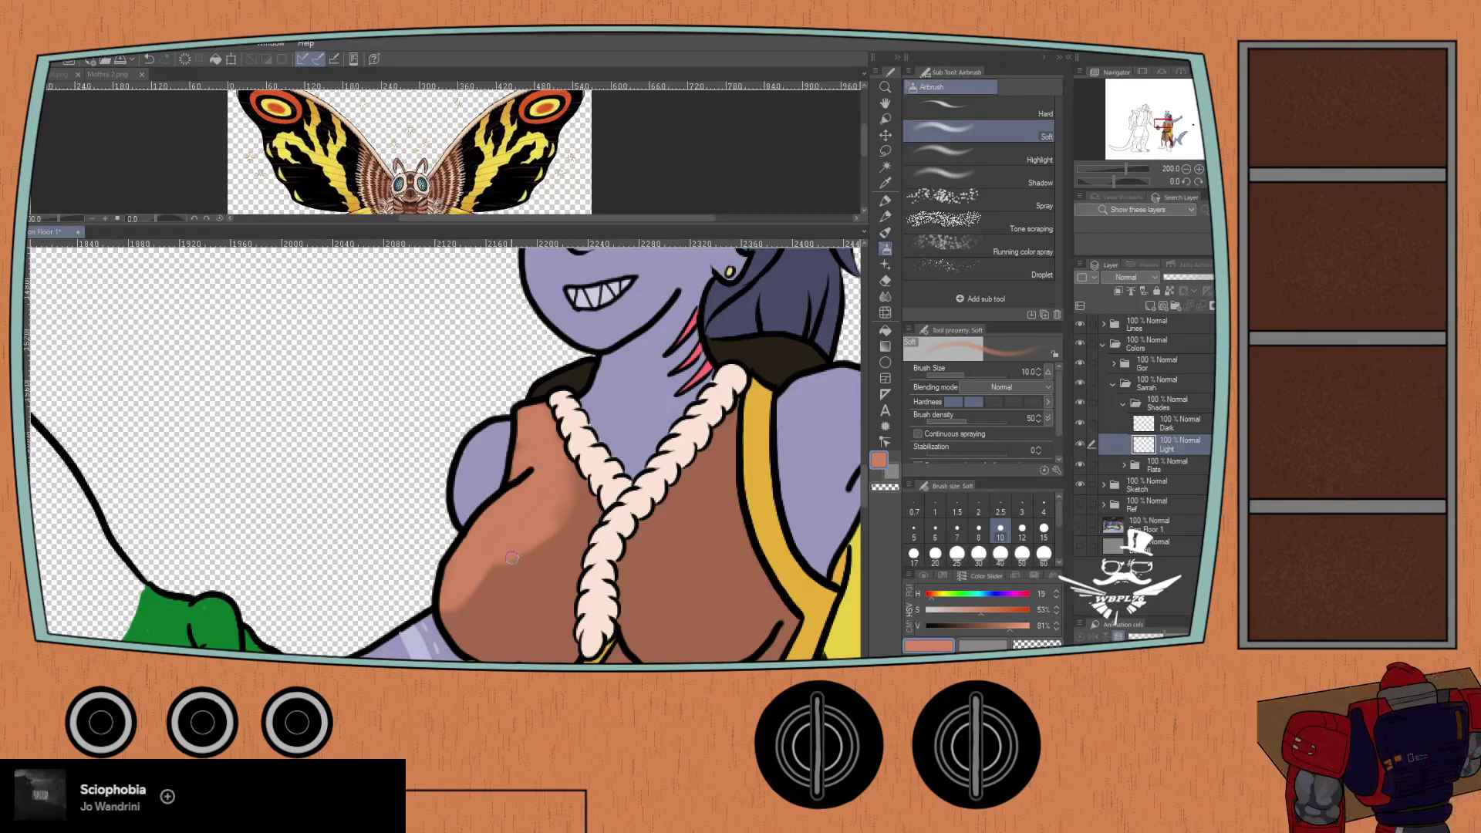
- Close the moth and character portrait reference images, keeping only the convention drawing open
{"action": "scroll", "coordinate": [517, 484], "scroll_direction": "down", "scroll_amount": 5}
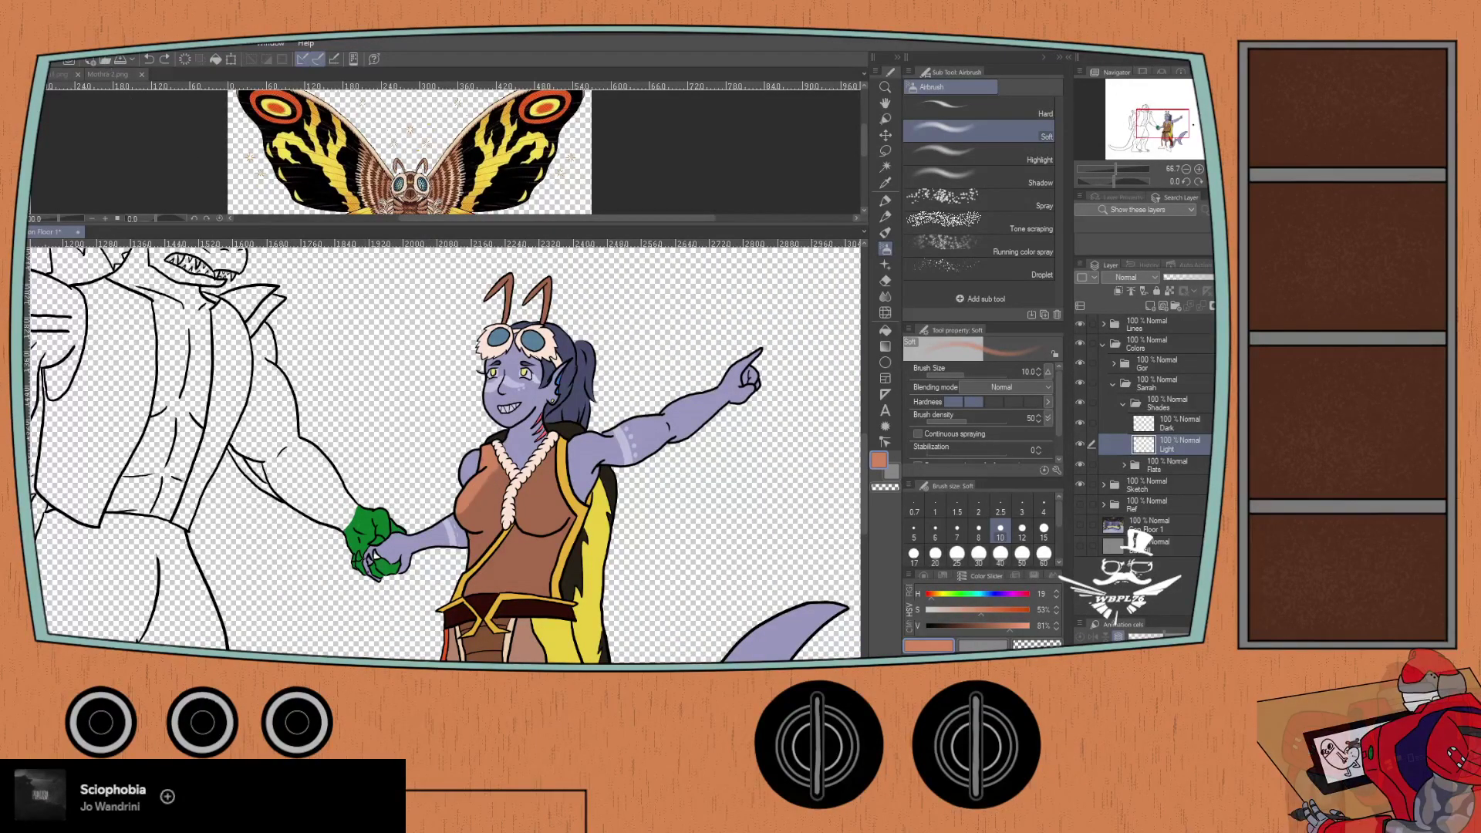
{"action": "left_click", "coordinate": [141, 74]}
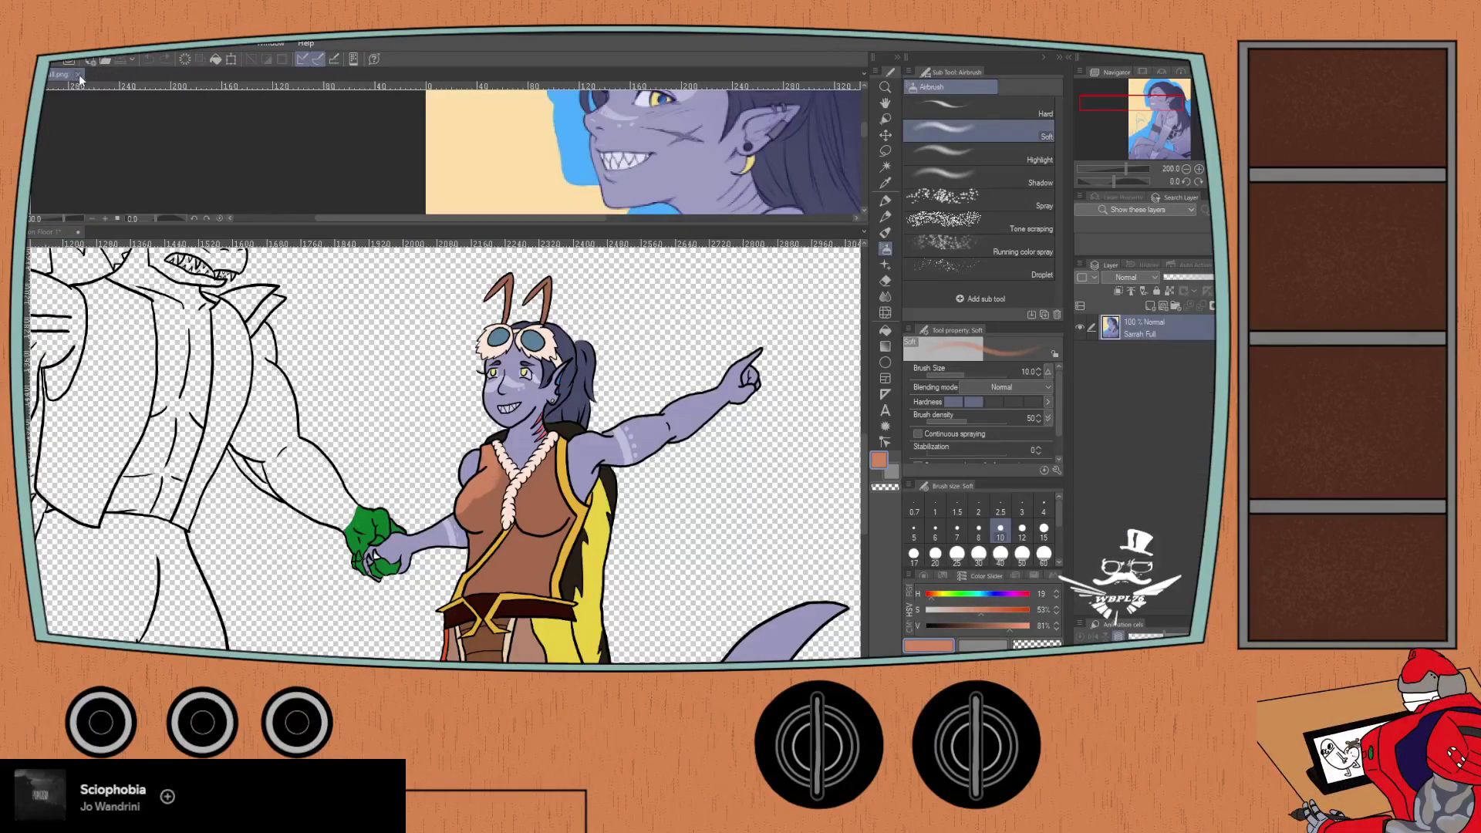
{"action": "left_click", "coordinate": [79, 75]}
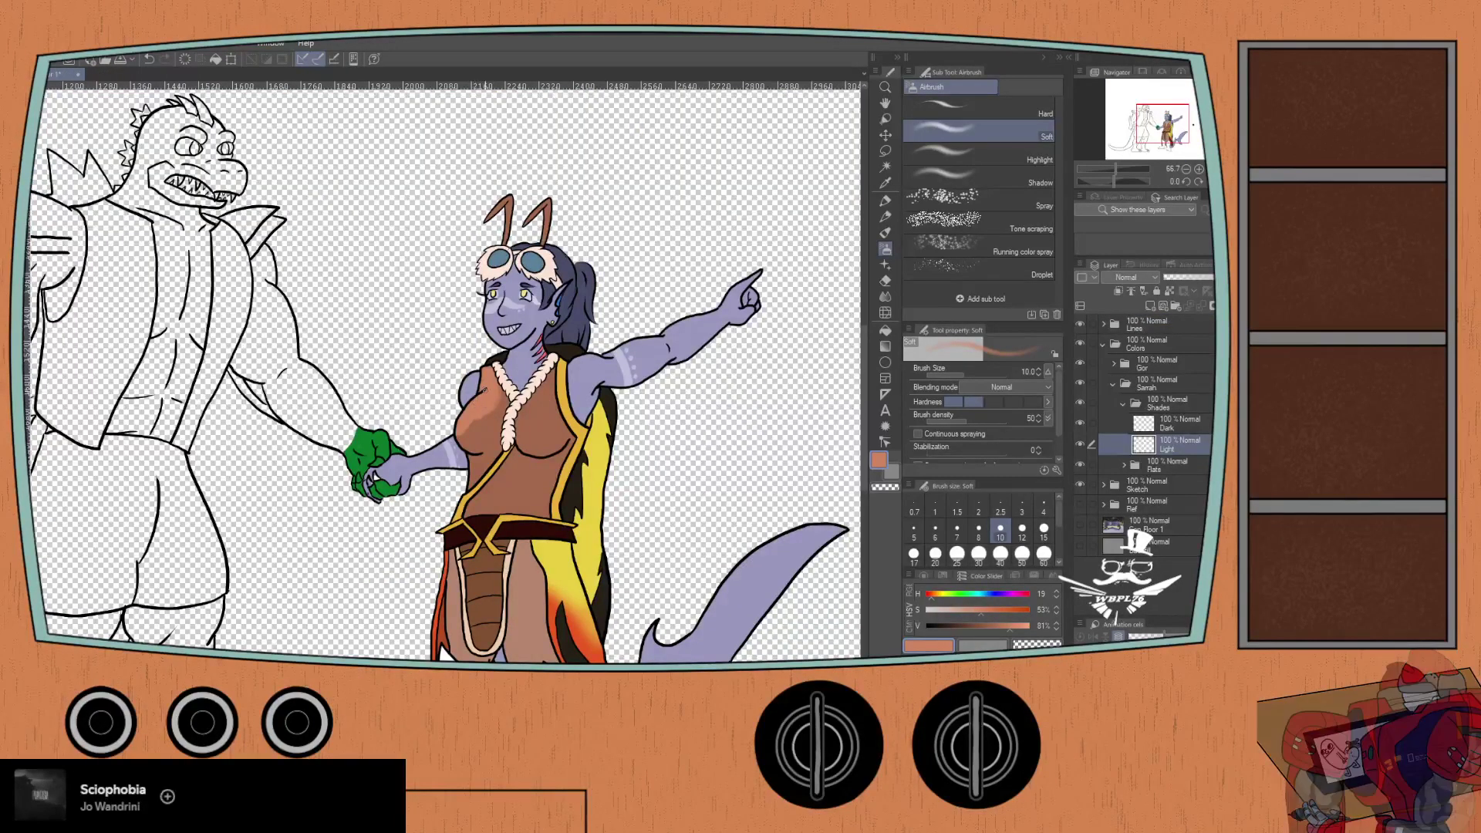
- Extend the airbrushed highlight across the shirt's right chest up to the collar and fill in the upper left chest
{"action": "scroll", "coordinate": [482, 402], "scroll_direction": "up", "scroll_amount": 1}
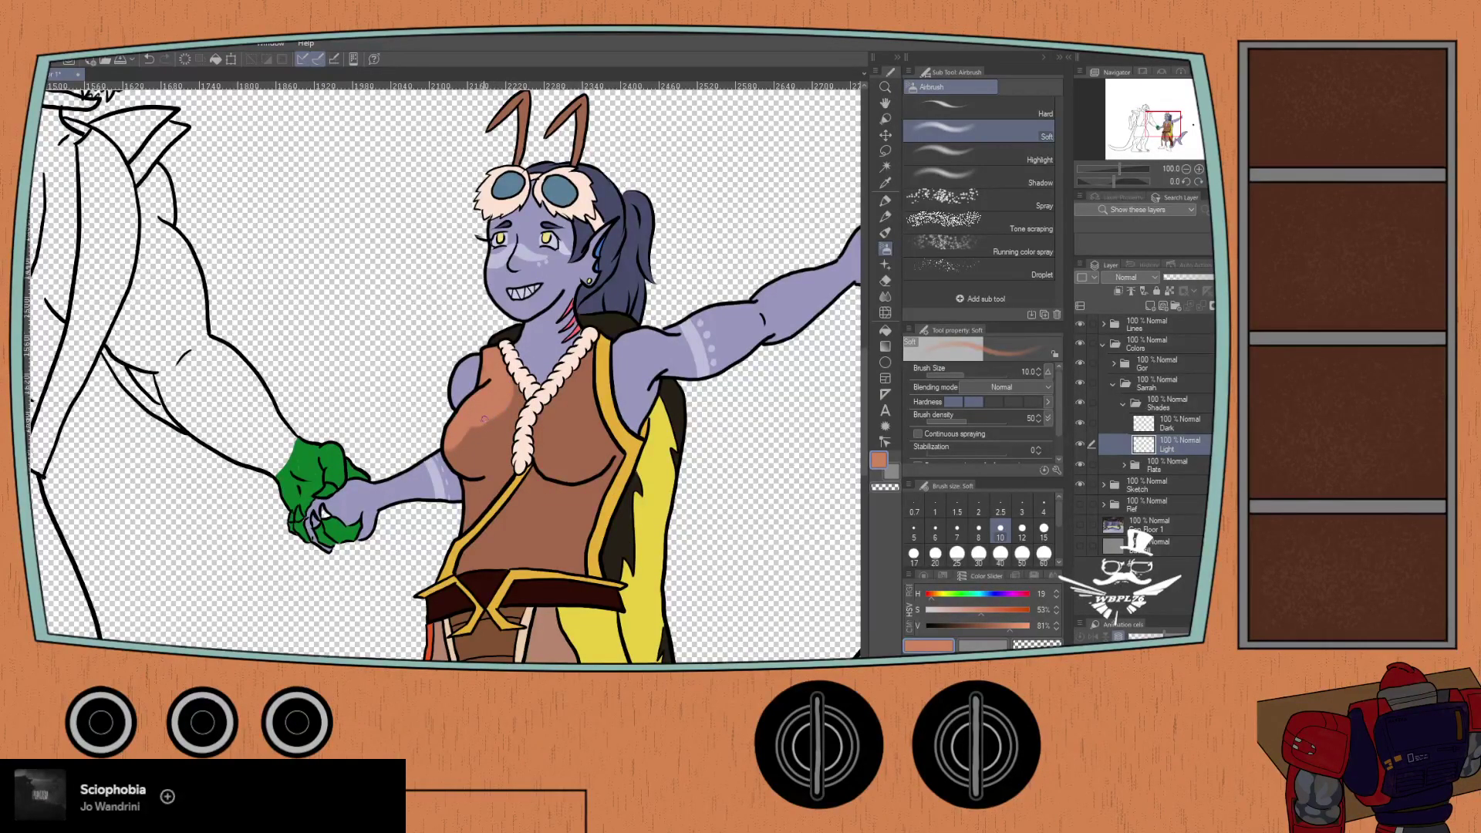
{"action": "left_click_drag", "start_coordinate": [594, 421], "coordinate": [543, 414]}
{"action": "key", "text": "ctrl+z"}
{"action": "mouse_move", "coordinate": [600, 426]}
{"action": "left_mouse_down"}
{"action": "mouse_move", "coordinate": [536, 432]}
{"action": "mouse_move", "coordinate": [584, 428]}
{"action": "left_mouse_up"}
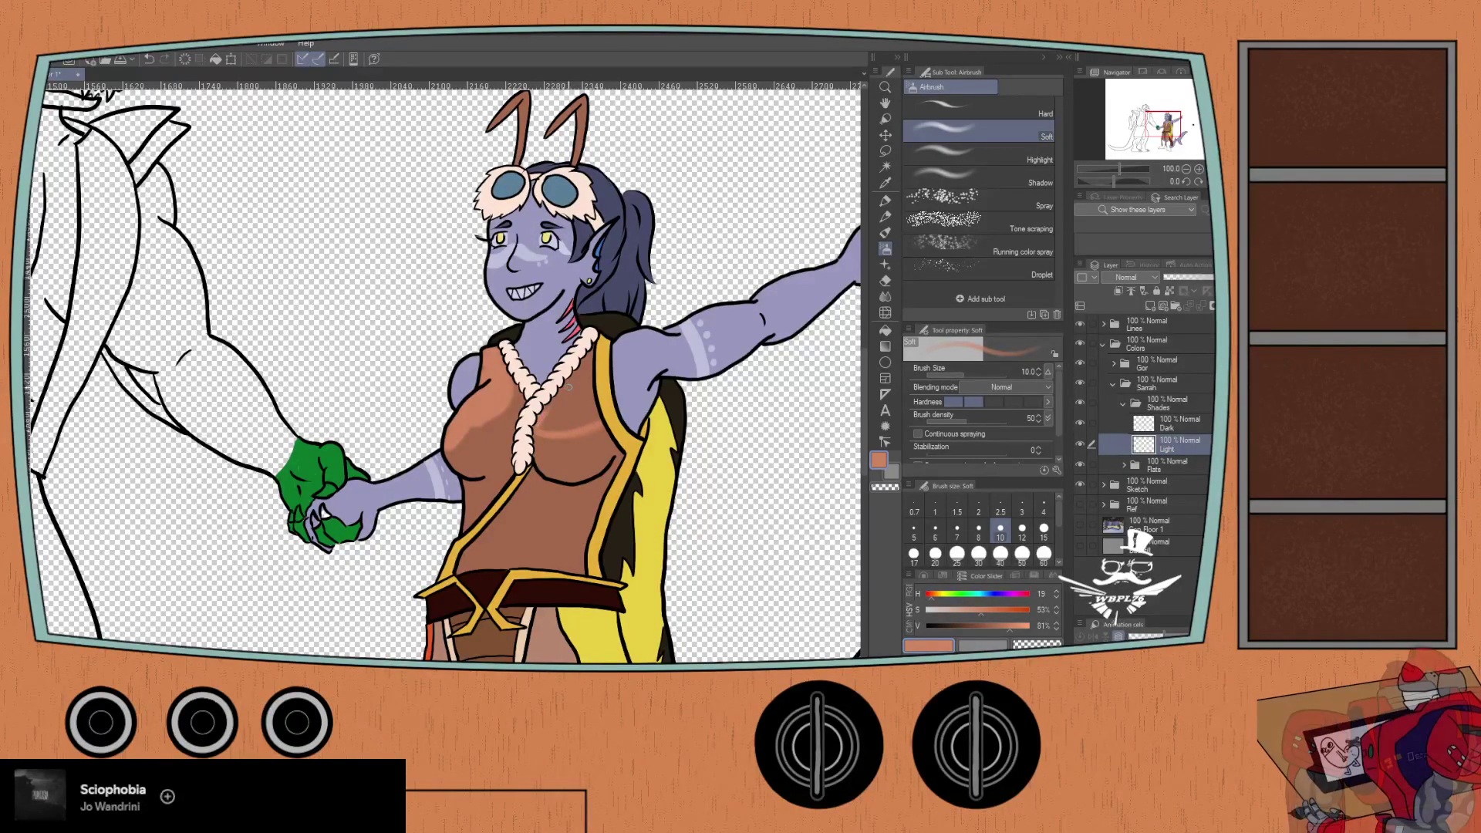
{"action": "scroll", "coordinate": [535, 415], "scroll_direction": "up", "scroll_amount": 1}
{"action": "left_click_drag", "start_coordinate": [552, 408], "coordinate": [597, 339]}
{"action": "mouse_move", "coordinate": [596, 342]}
{"action": "left_mouse_down"}
{"action": "mouse_move", "coordinate": [607, 441]}
{"action": "mouse_move", "coordinate": [560, 460]}
{"action": "mouse_move", "coordinate": [511, 452]}
{"action": "mouse_move", "coordinate": [596, 432]}
{"action": "mouse_move", "coordinate": [533, 445]}
{"action": "mouse_move", "coordinate": [593, 424]}
{"action": "mouse_move", "coordinate": [534, 430]}
{"action": "mouse_move", "coordinate": [596, 416]}
{"action": "mouse_move", "coordinate": [543, 420]}
{"action": "mouse_move", "coordinate": [587, 408]}
{"action": "mouse_move", "coordinate": [556, 404]}
{"action": "mouse_move", "coordinate": [582, 370]}
{"action": "mouse_move", "coordinate": [537, 440]}
{"action": "mouse_move", "coordinate": [588, 379]}
{"action": "mouse_move", "coordinate": [586, 417]}
{"action": "mouse_move", "coordinate": [555, 433]}
{"action": "mouse_move", "coordinate": [591, 441]}
{"action": "mouse_move", "coordinate": [525, 460]}
{"action": "mouse_move", "coordinate": [606, 446]}
{"action": "mouse_move", "coordinate": [562, 464]}
{"action": "mouse_move", "coordinate": [597, 457]}
{"action": "left_mouse_up"}
{"action": "mouse_move", "coordinate": [440, 440]}
{"action": "left_mouse_down"}
{"action": "mouse_move", "coordinate": [481, 458]}
{"action": "mouse_move", "coordinate": [397, 469]}
{"action": "mouse_move", "coordinate": [468, 448]}
{"action": "mouse_move", "coordinate": [399, 464]}
{"action": "mouse_move", "coordinate": [453, 438]}
{"action": "mouse_move", "coordinate": [437, 454]}
{"action": "mouse_move", "coordinate": [478, 457]}
{"action": "mouse_move", "coordinate": [498, 369]}
{"action": "mouse_move", "coordinate": [480, 412]}
{"action": "left_mouse_up"}
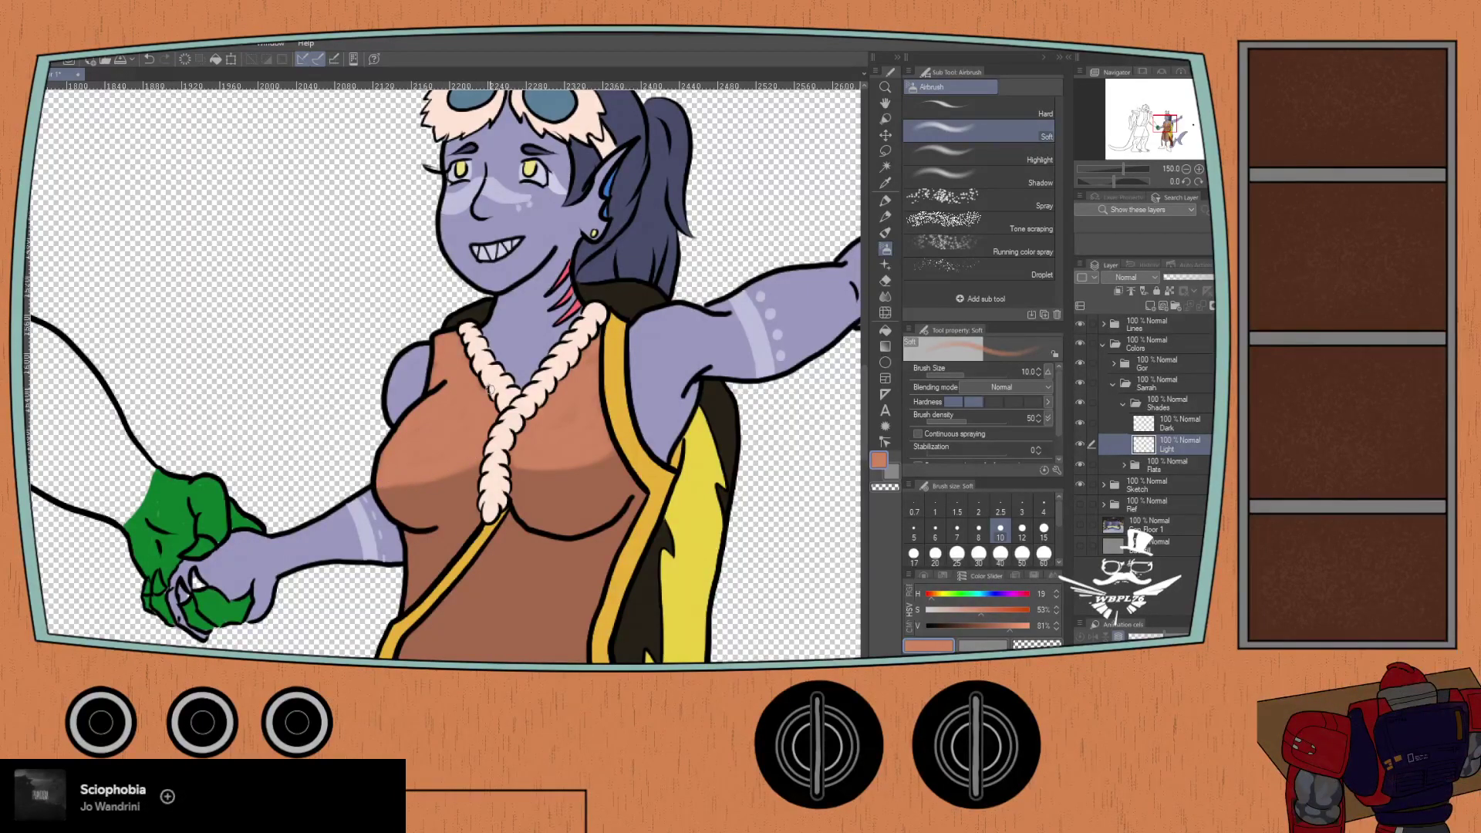
- Trim the lower edge of the shirt's left chest highlight into a curve with the Soft eraser at size 20
{"action": "key", "text": "e"}
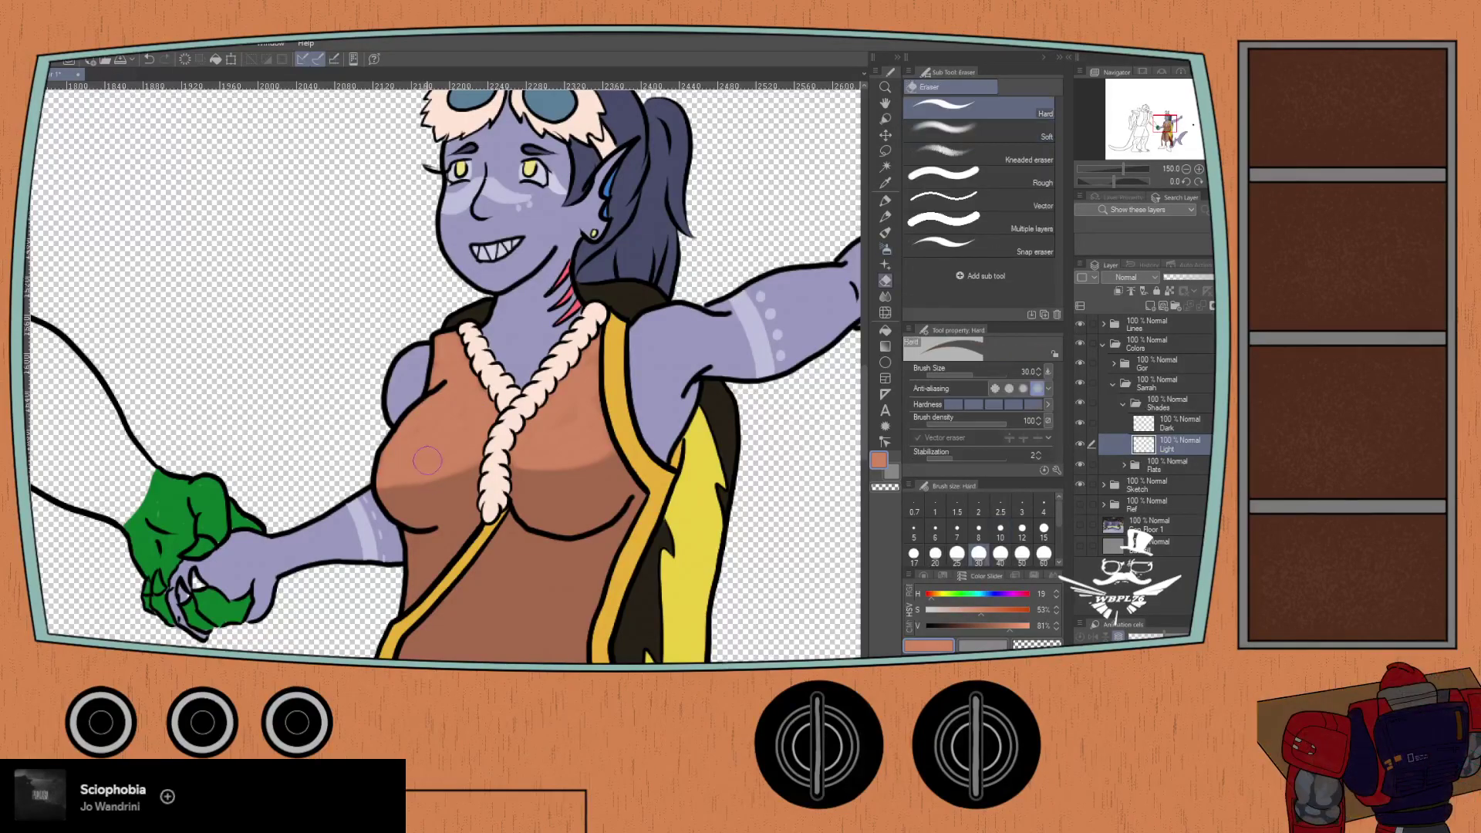
{"action": "left_click", "coordinate": [942, 132]}
{"action": "scroll", "coordinate": [465, 315], "scroll_direction": "up", "scroll_amount": 1}
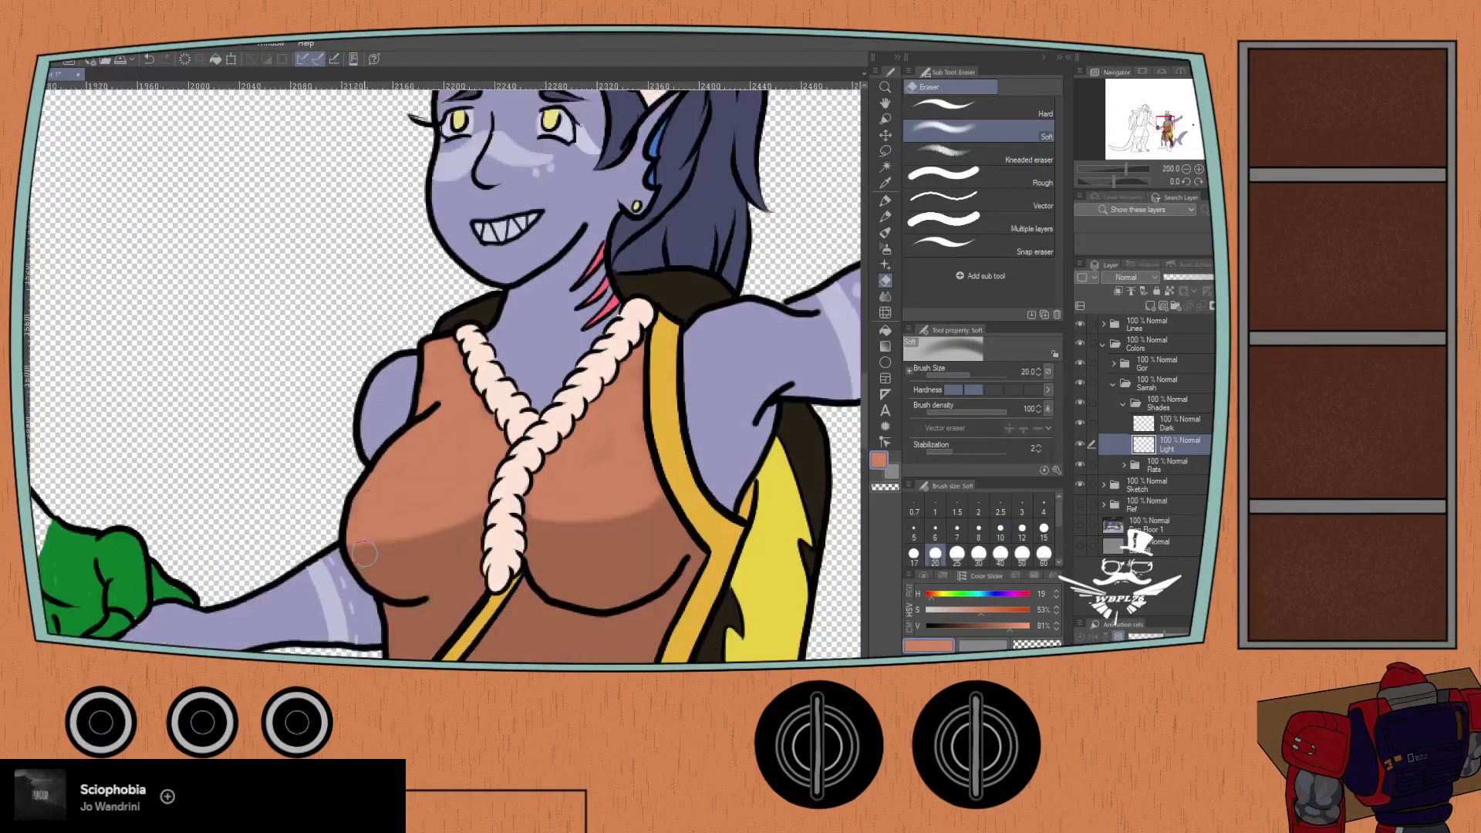
{"action": "mouse_move", "coordinate": [364, 553]}
{"action": "left_mouse_down"}
{"action": "mouse_move", "coordinate": [475, 516]}
{"action": "mouse_move", "coordinate": [364, 567]}
{"action": "mouse_move", "coordinate": [476, 508]}
{"action": "mouse_move", "coordinate": [410, 539]}
{"action": "mouse_move", "coordinate": [385, 571]}
{"action": "mouse_move", "coordinate": [403, 530]}
{"action": "mouse_move", "coordinate": [468, 507]}
{"action": "mouse_move", "coordinate": [389, 564]}
{"action": "mouse_move", "coordinate": [426, 519]}
{"action": "mouse_move", "coordinate": [359, 554]}
{"action": "mouse_move", "coordinate": [471, 501]}
{"action": "left_mouse_up"}
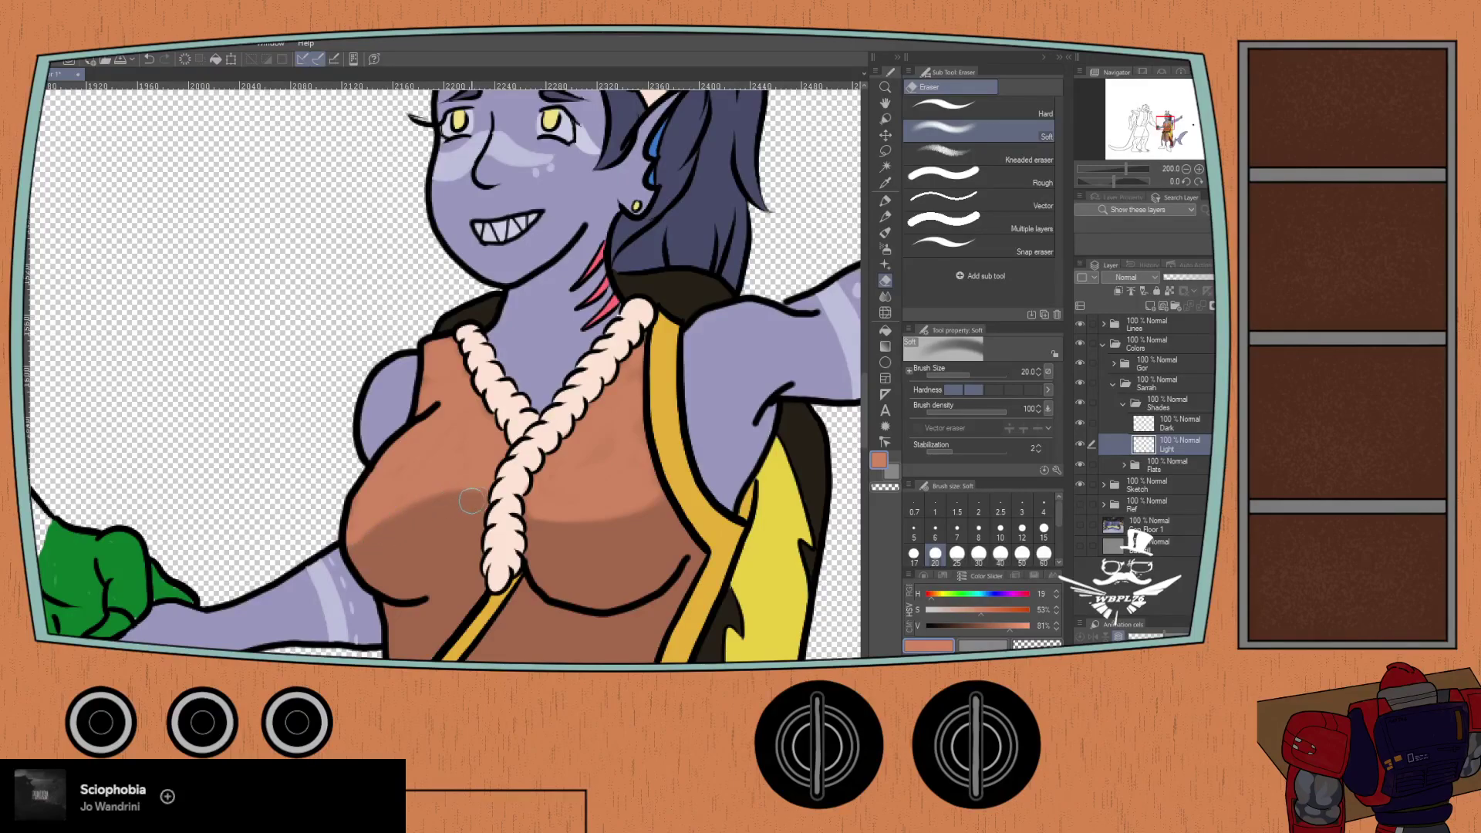
{"action": "scroll", "coordinate": [343, 574], "scroll_direction": "down", "scroll_amount": 4}
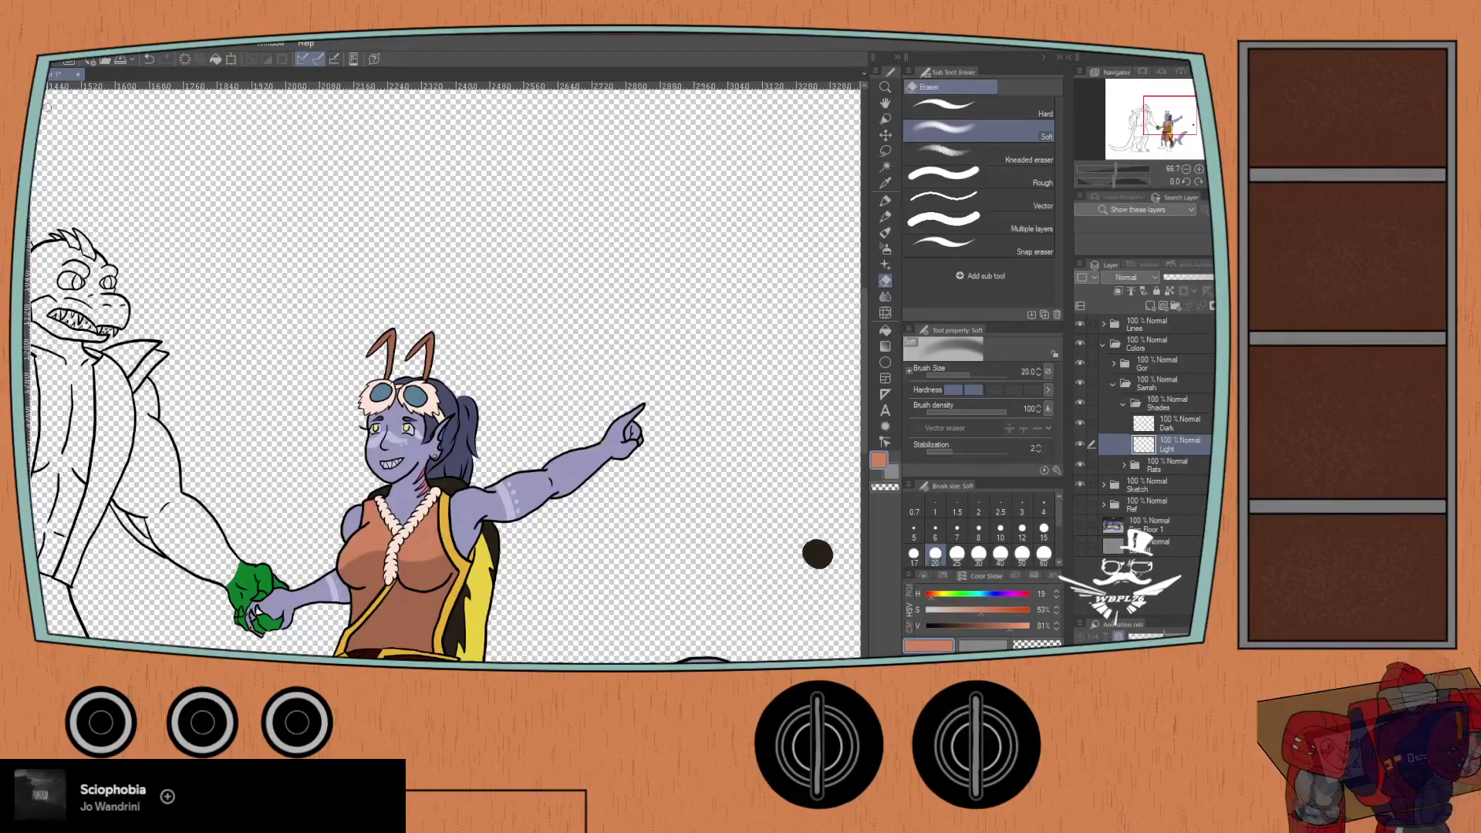
{"action": "scroll", "coordinate": [314, 584], "scroll_direction": "up", "scroll_amount": 1}
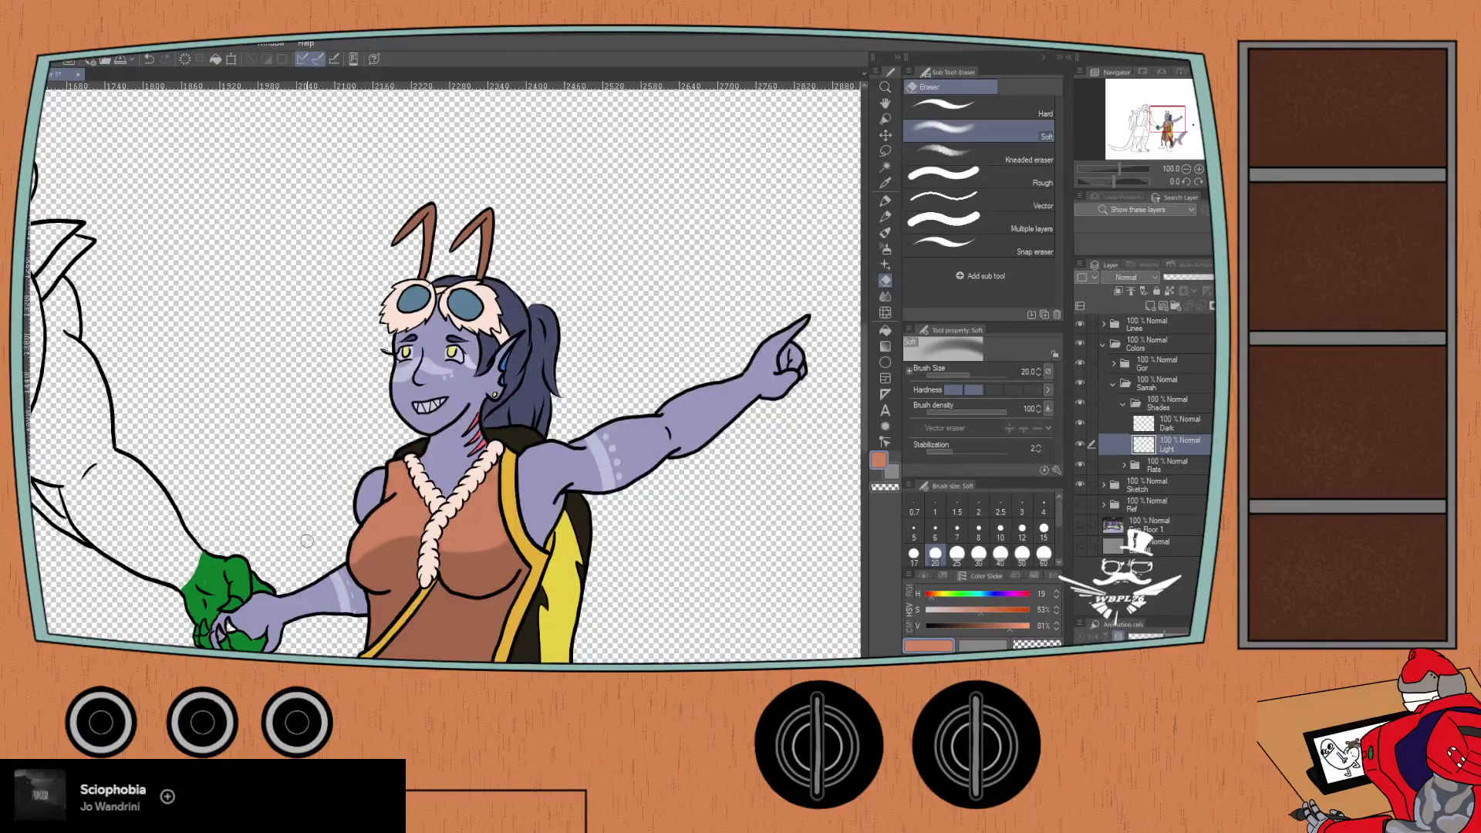